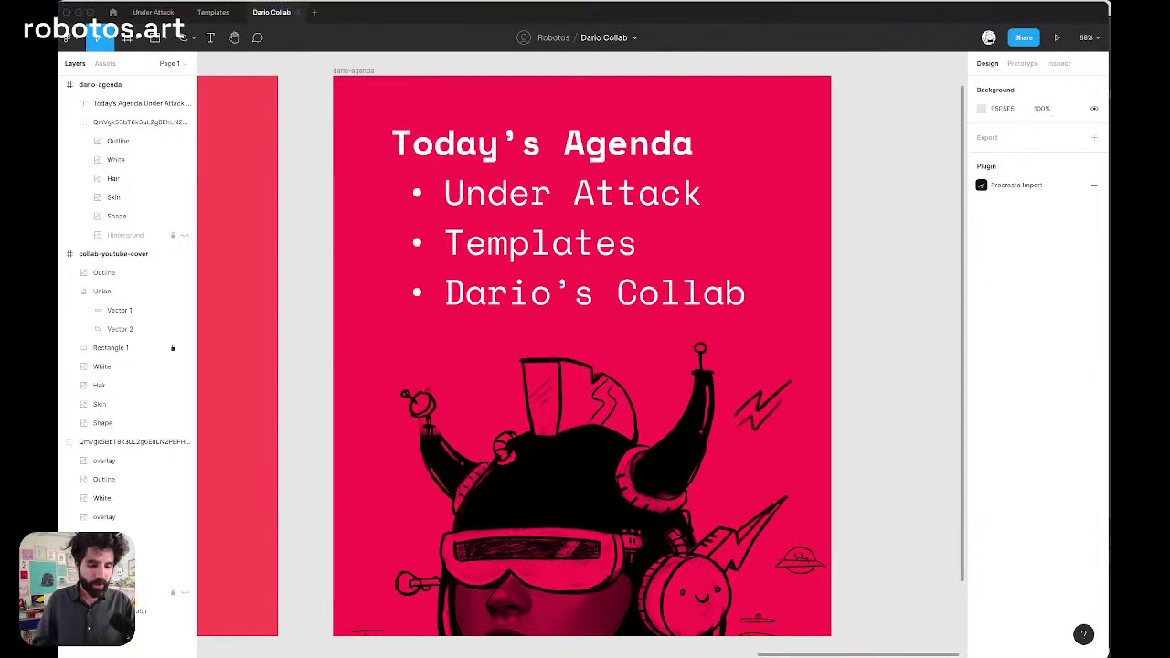
pyautogui.click(661, 379)
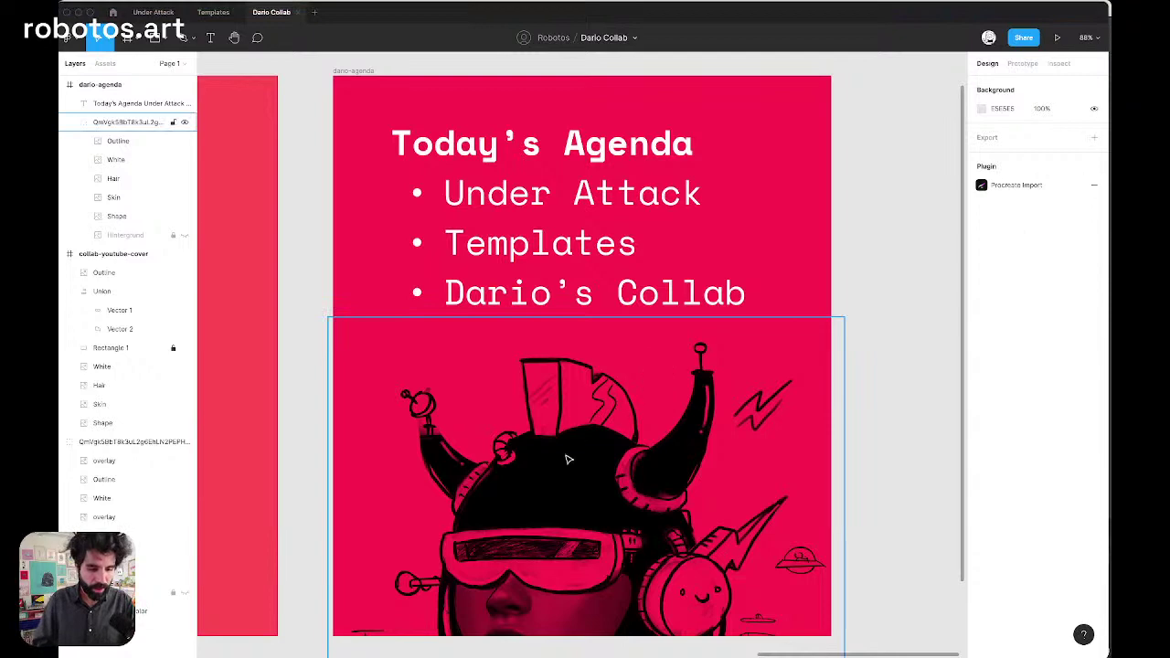
pyautogui.scroll(5, 567, 460)
pyautogui.scroll(-5, 567, 460)
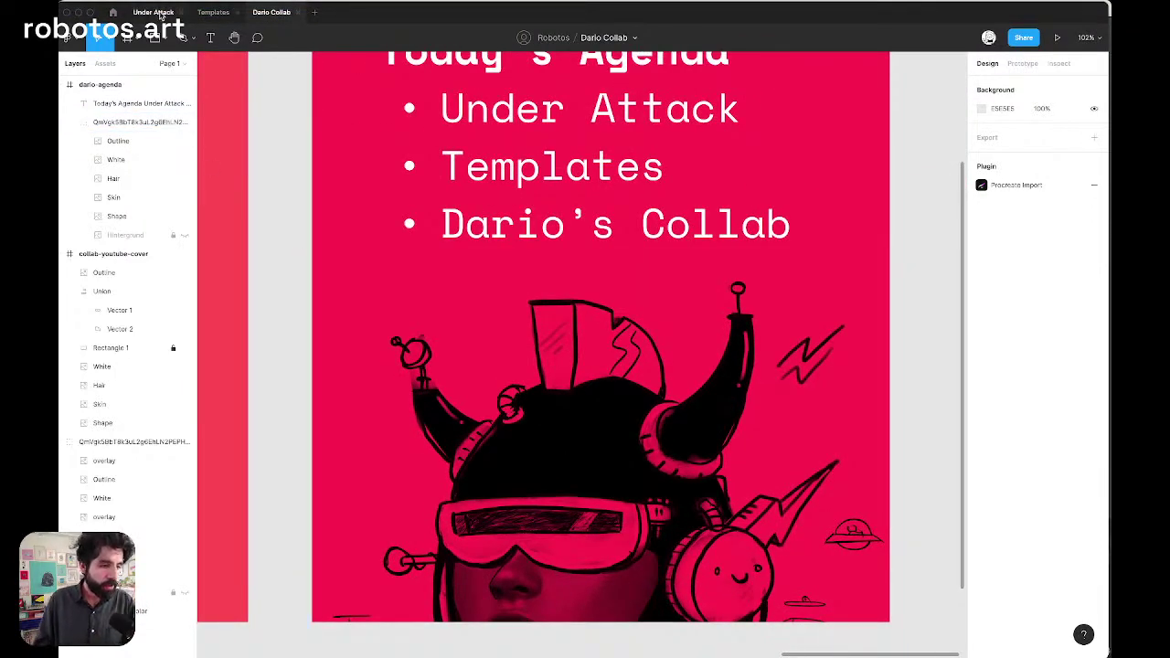
# Open the Under Attack file and examine the Slide 4:3 - 2 sketch, the Game Preview frame and the Building 01 and 02 components
pyautogui.click(153, 12)
pyautogui.scroll(-4, 474, 221)
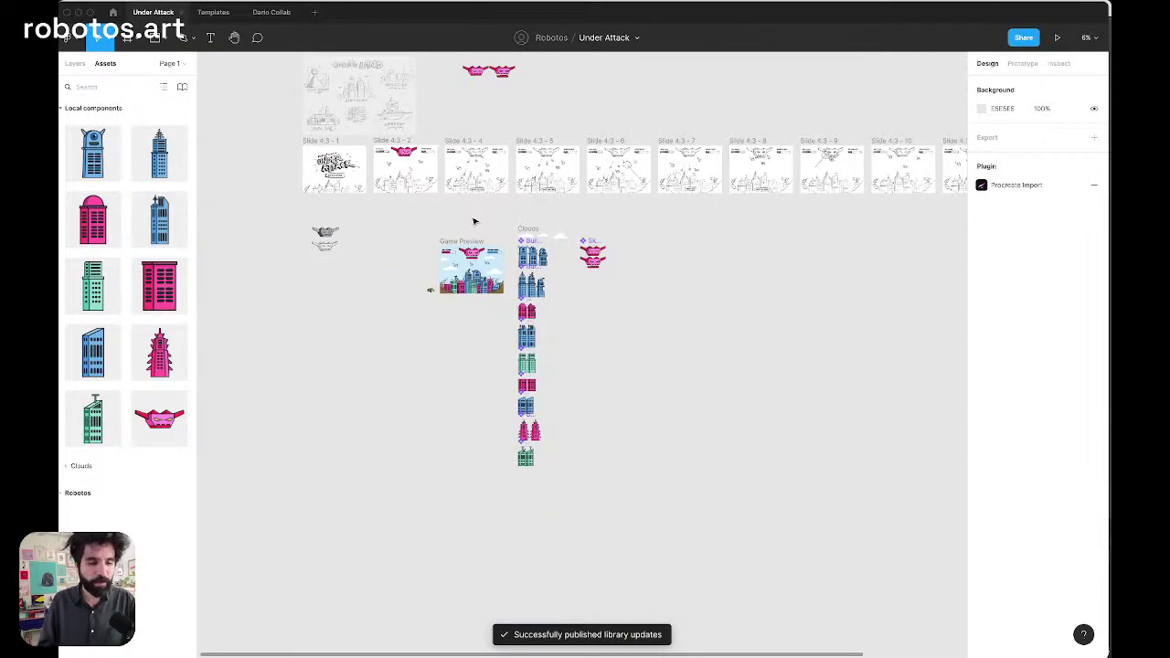
pyautogui.scroll(6, 371, 153)
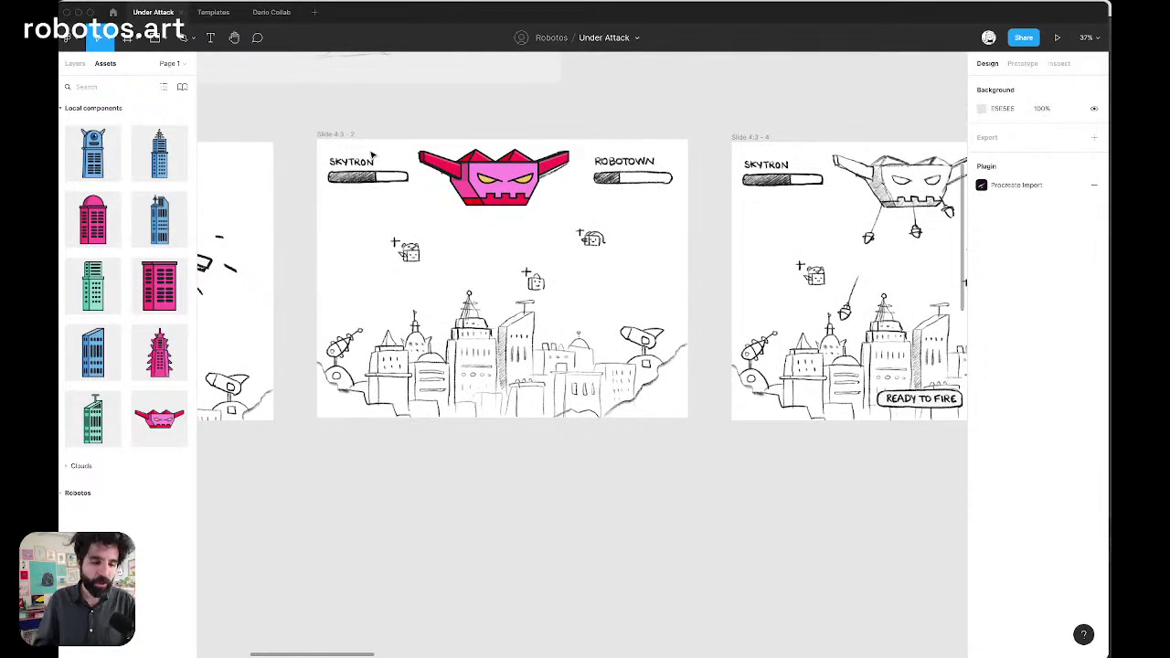
pyautogui.scroll(-5, 371, 156)
pyautogui.scroll(-6, 393, 151)
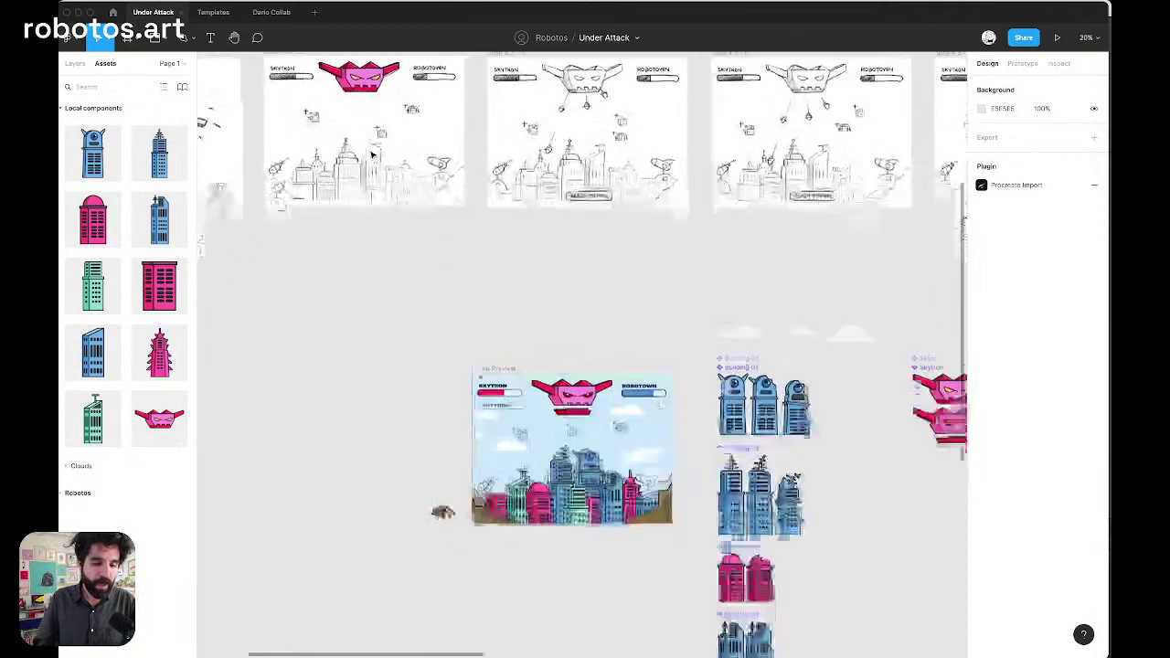
pyautogui.scroll(2, 529, 191)
pyautogui.scroll(5, 529, 191)
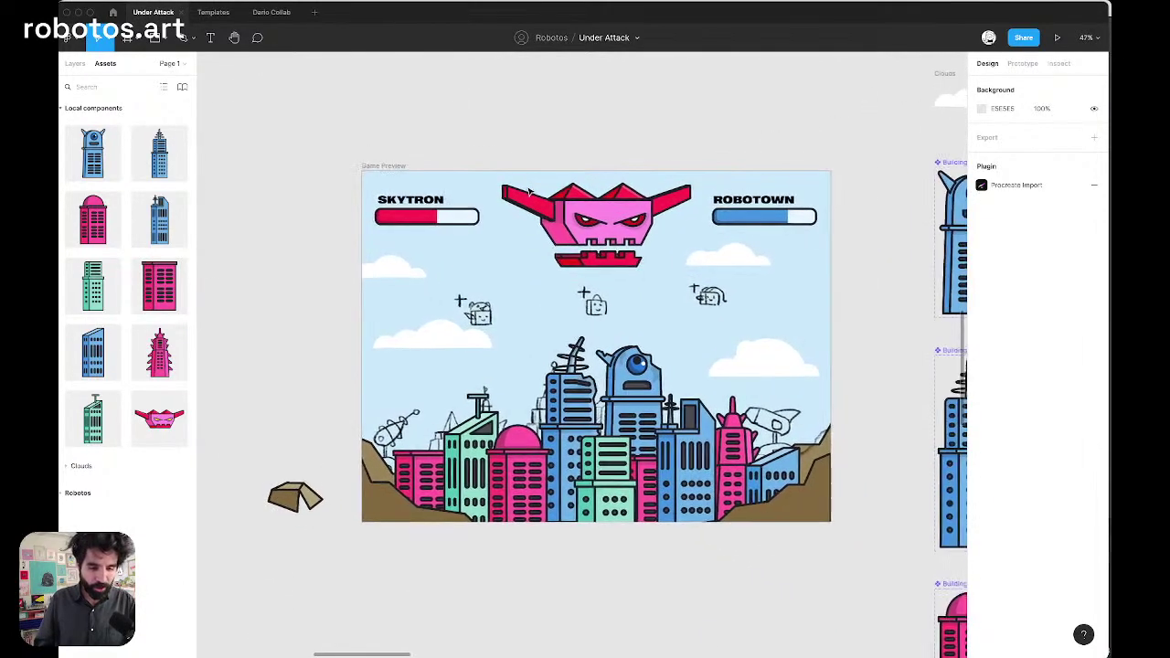
pyautogui.hscroll(3, 528, 192)
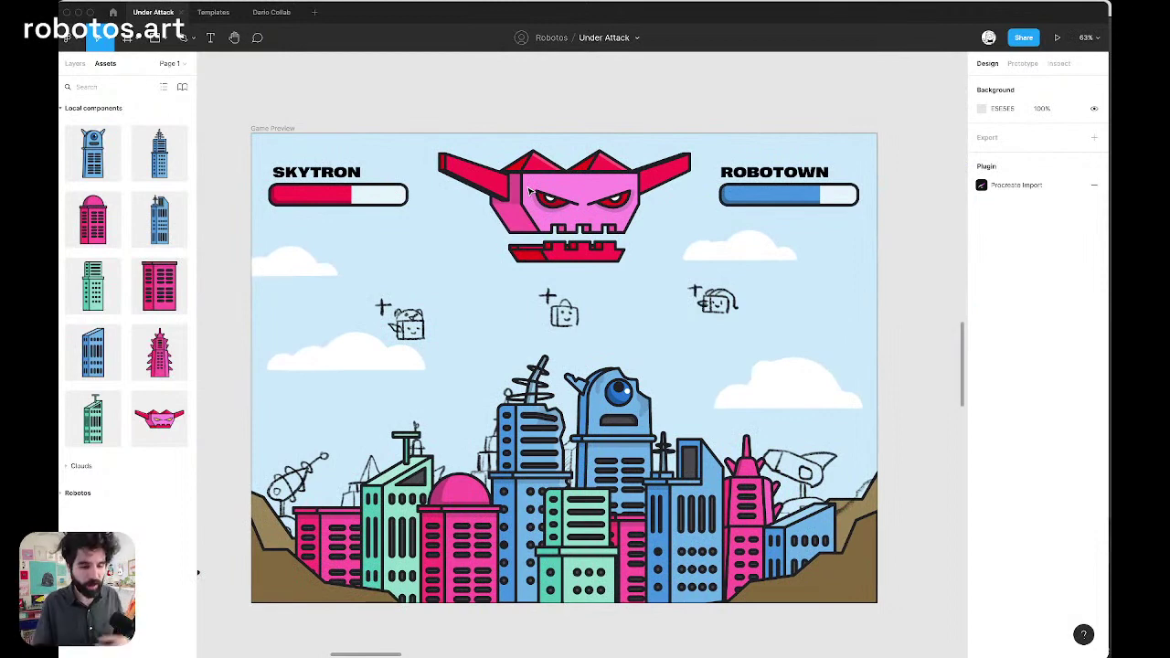
pyautogui.hscroll(10, 529, 191)
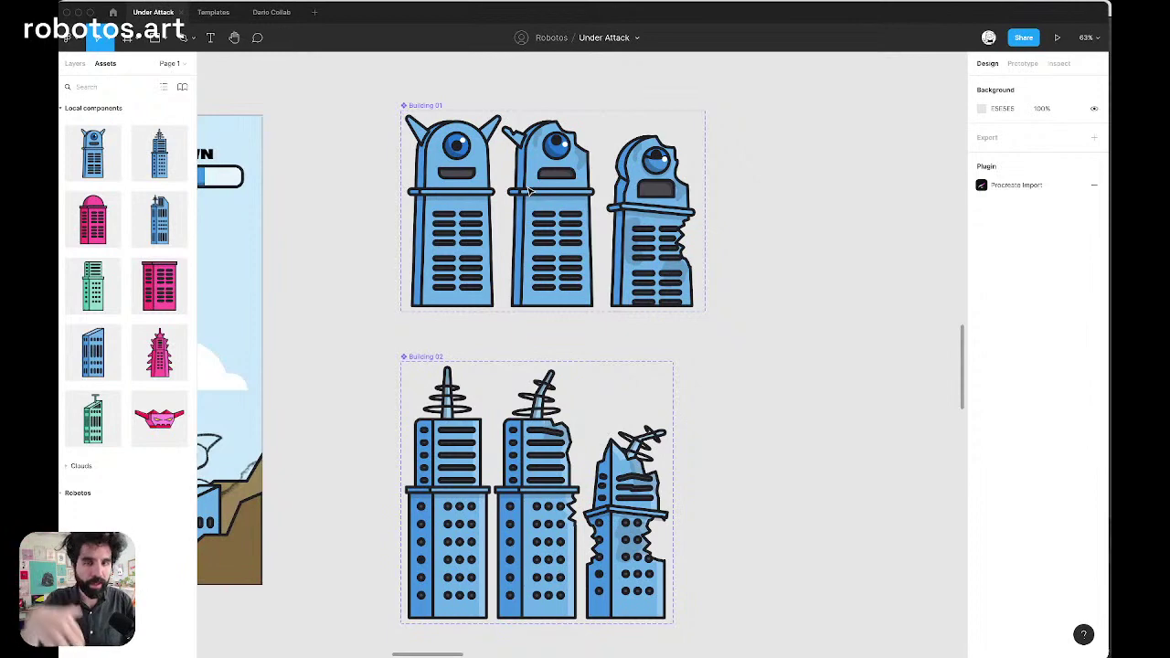
pyautogui.hscroll(-10, 528, 191)
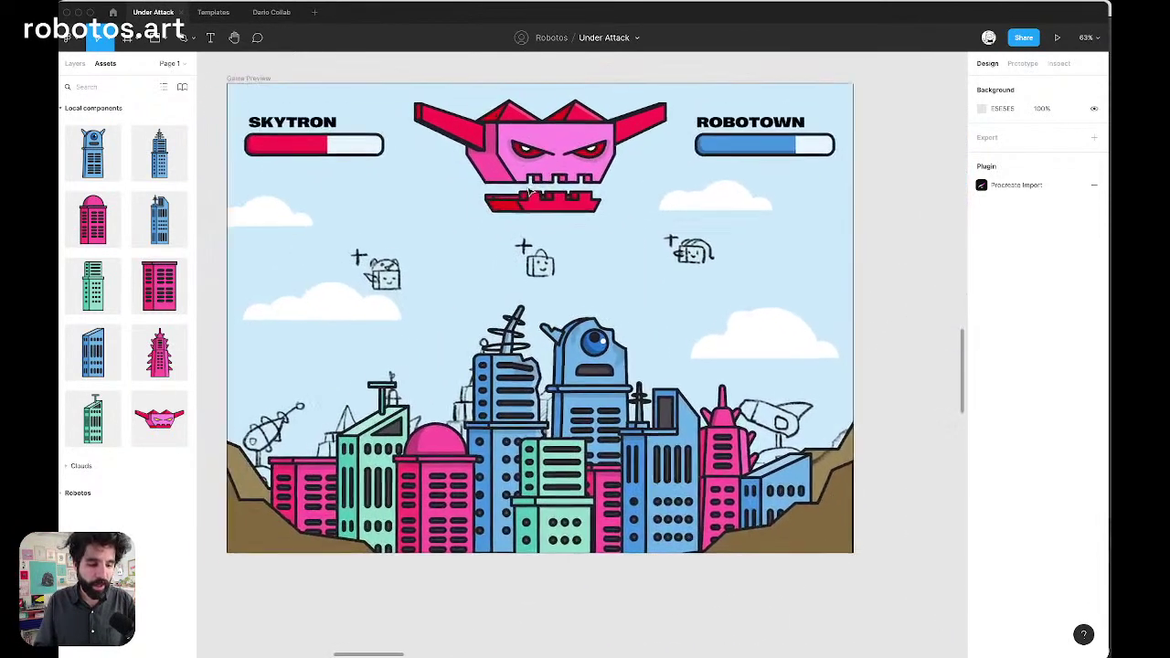
pyautogui.click(526, 192)
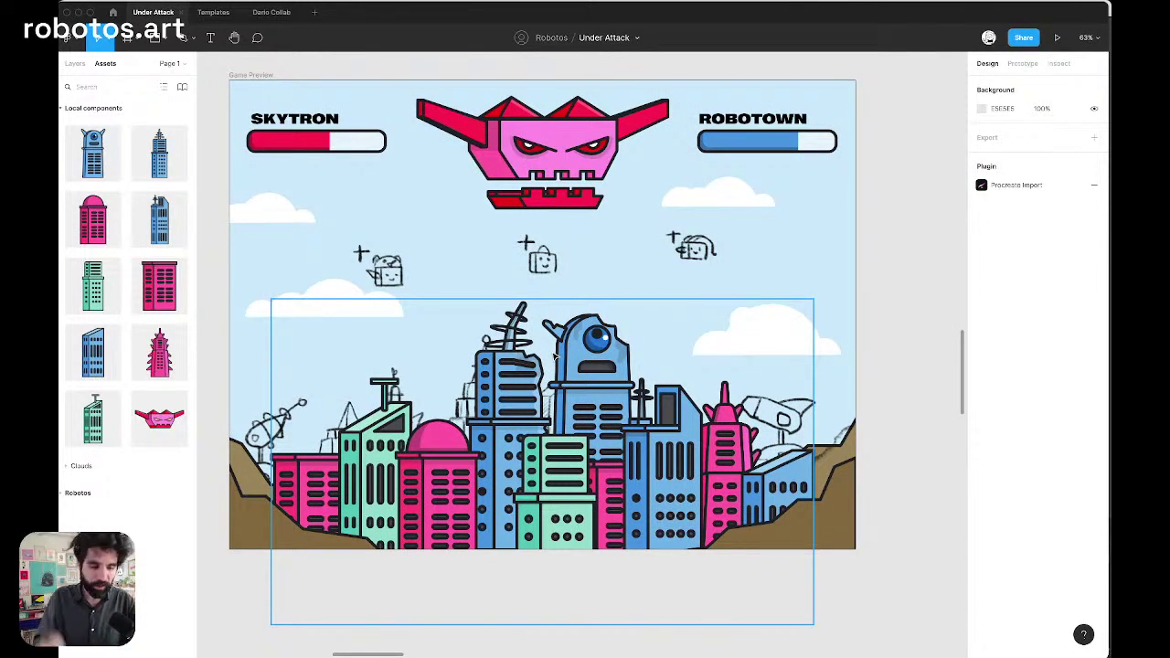
# Examine the two coloured Skytron head illustrations above the slide row, including the open-jaw version up close
pyautogui.scroll(-10, 549, 355)
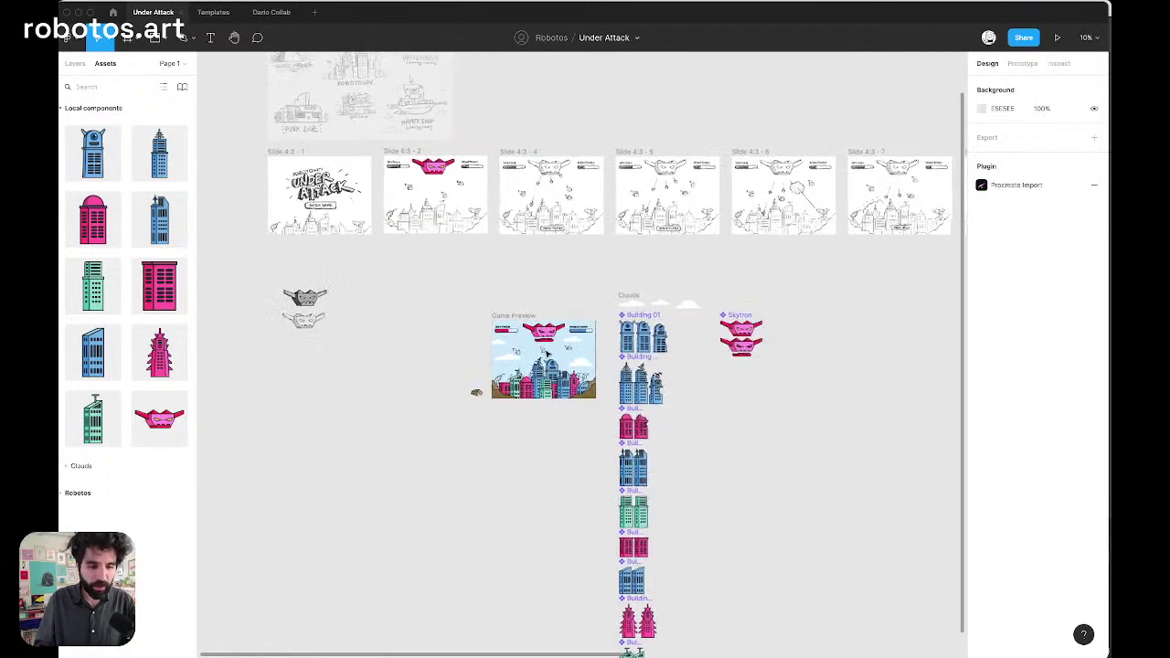
pyautogui.scroll(5, 466, 198)
pyautogui.scroll(10, 466, 198)
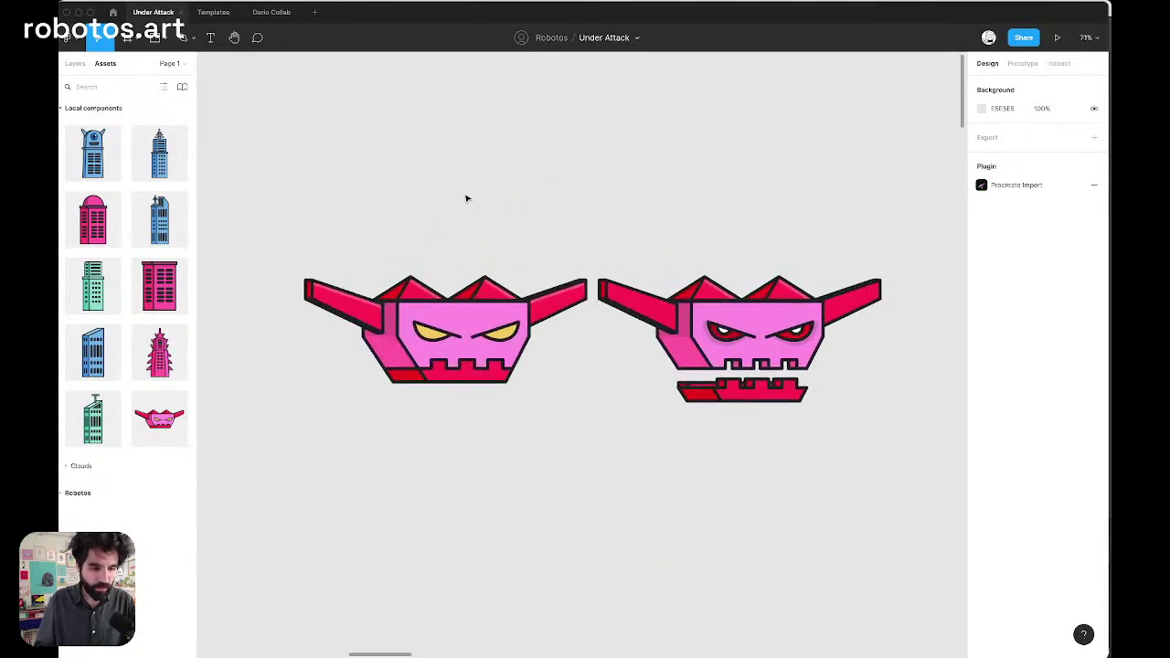
pyautogui.scroll(-1, 467, 198)
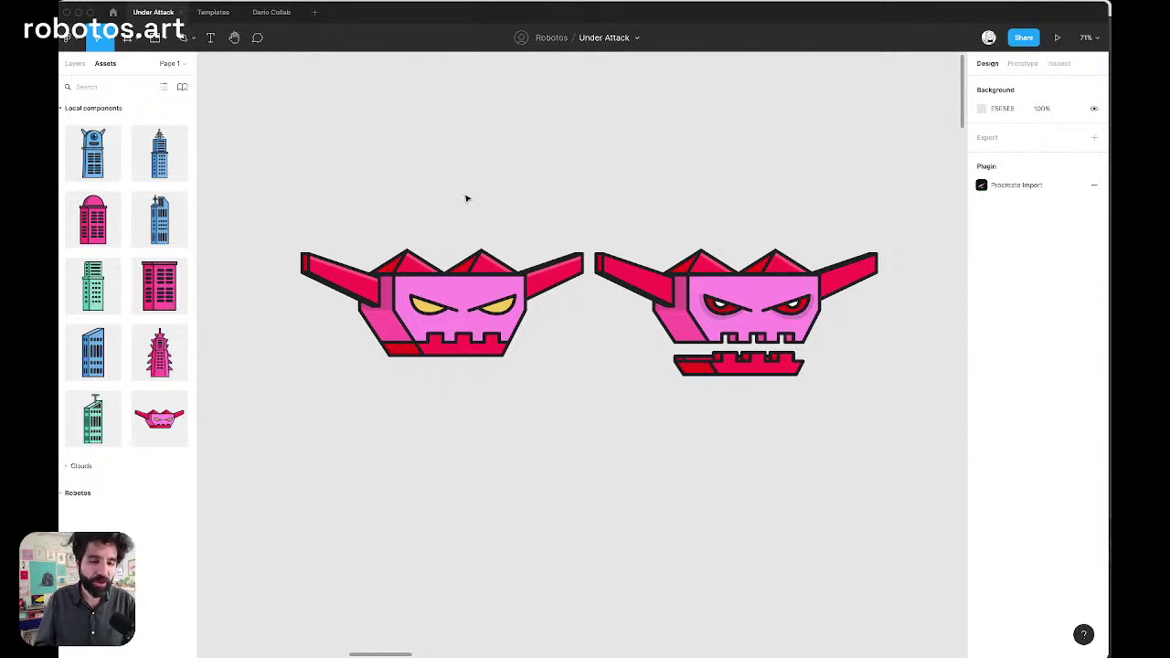
pyautogui.scroll(5, 734, 283)
pyautogui.hscroll(3, 734, 283)
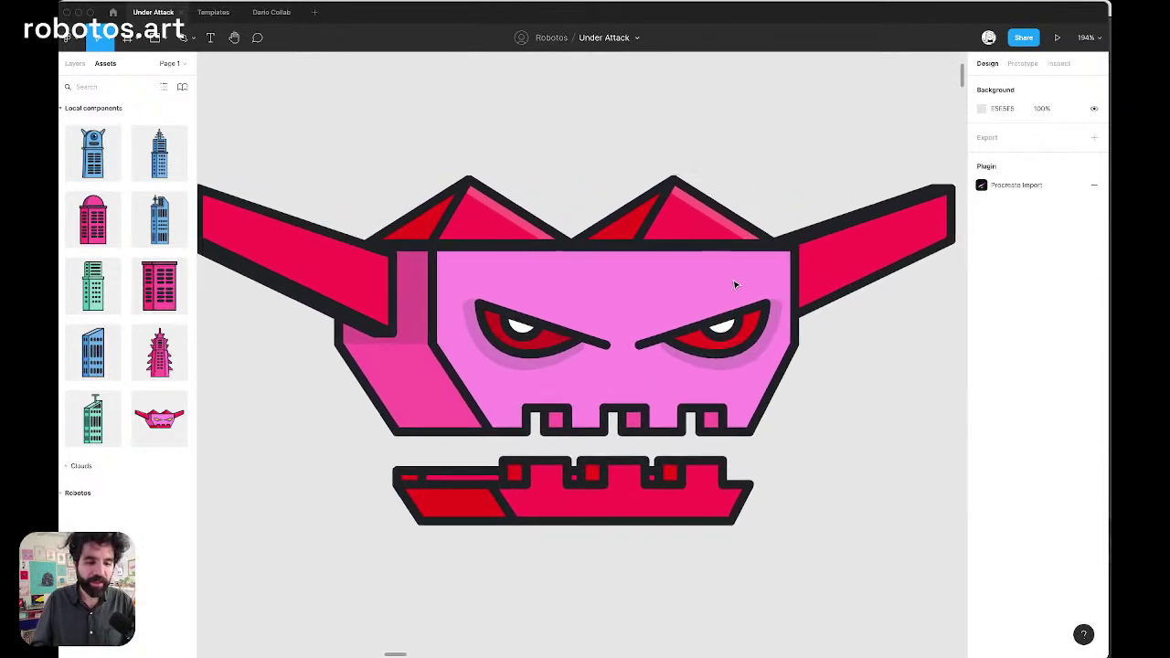
pyautogui.hscroll(2, 734, 284)
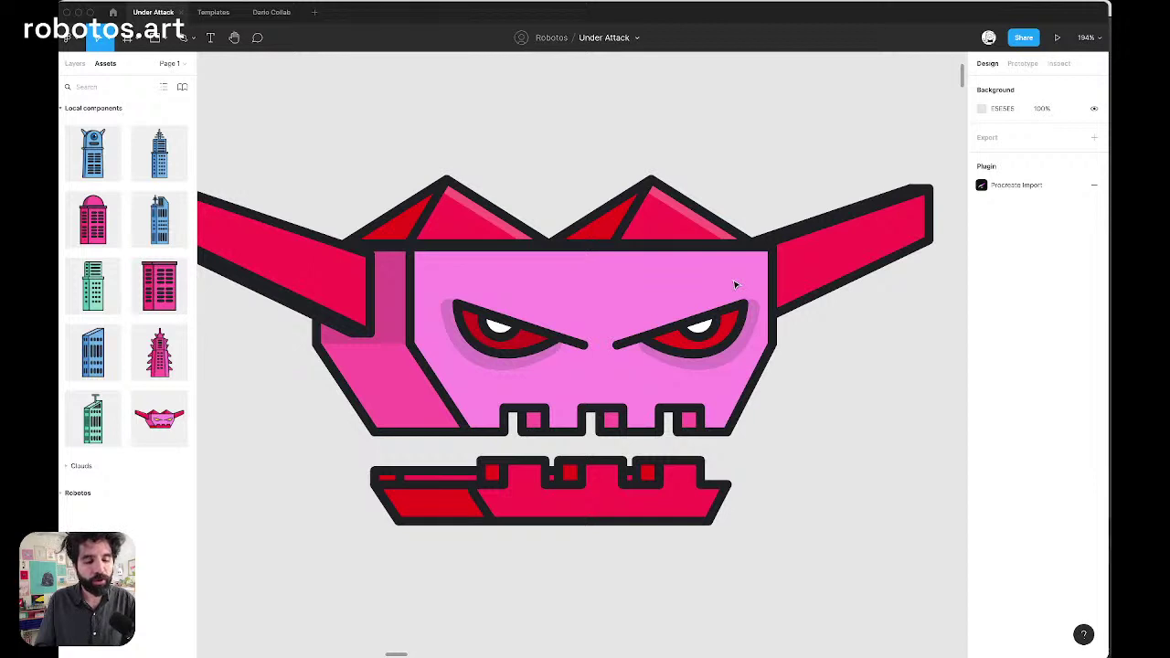
pyautogui.scroll(-6, 734, 279)
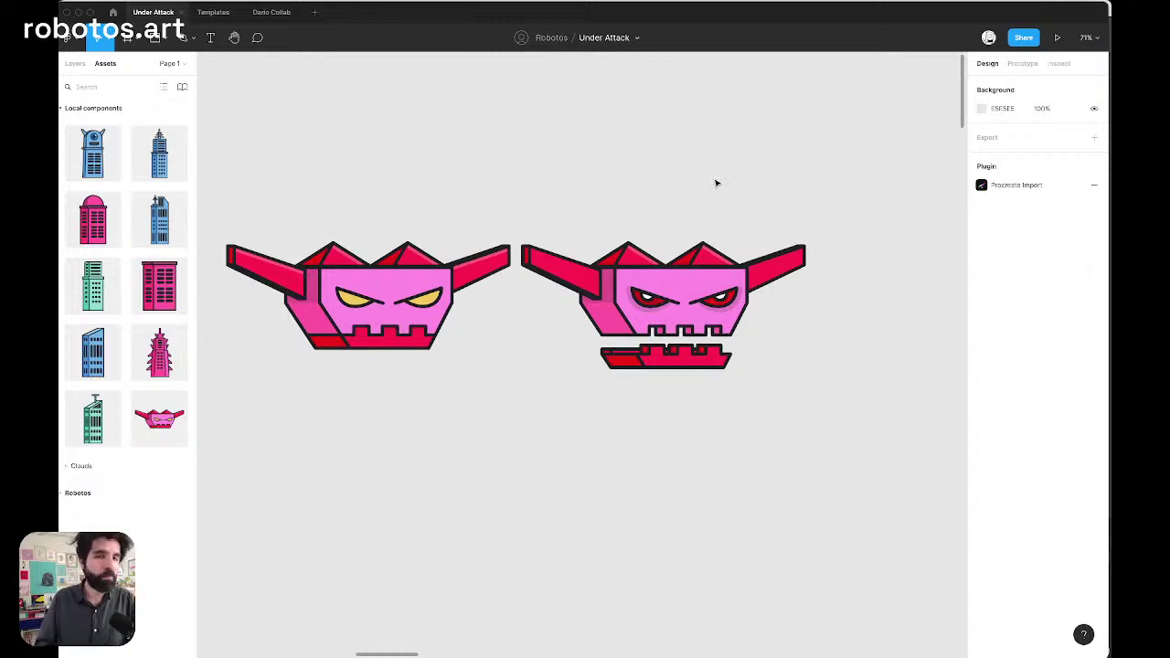
pyautogui.scroll(-5, 716, 182)
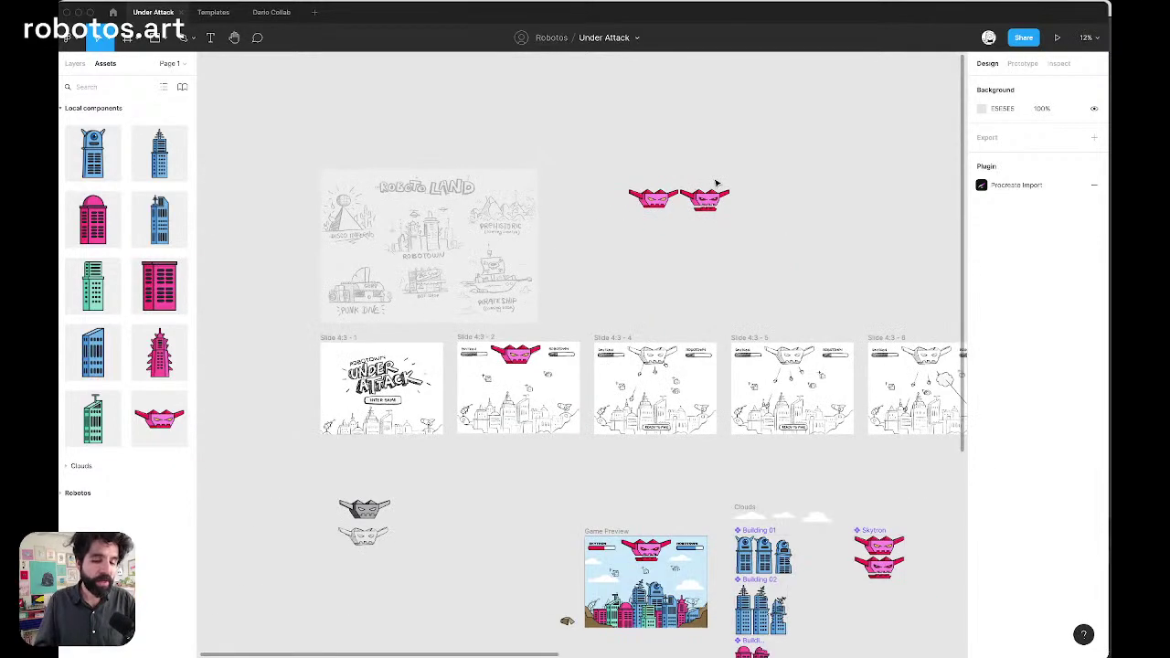
# Examine the Slide 4:3 - 5 sketch, inspecting the two small robot sketches near Robotown's health bar and the Skytron drawing up close
pyautogui.scroll(-3, 716, 183)
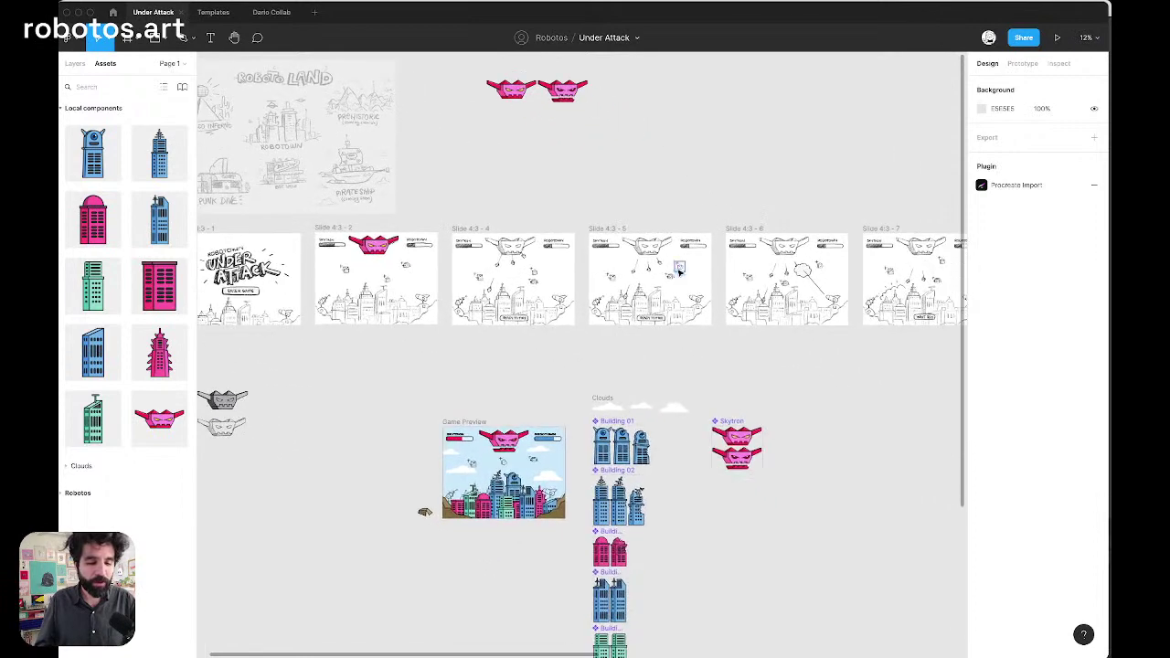
pyautogui.scroll(5, 673, 261)
pyautogui.hscroll(-2, 618, 426)
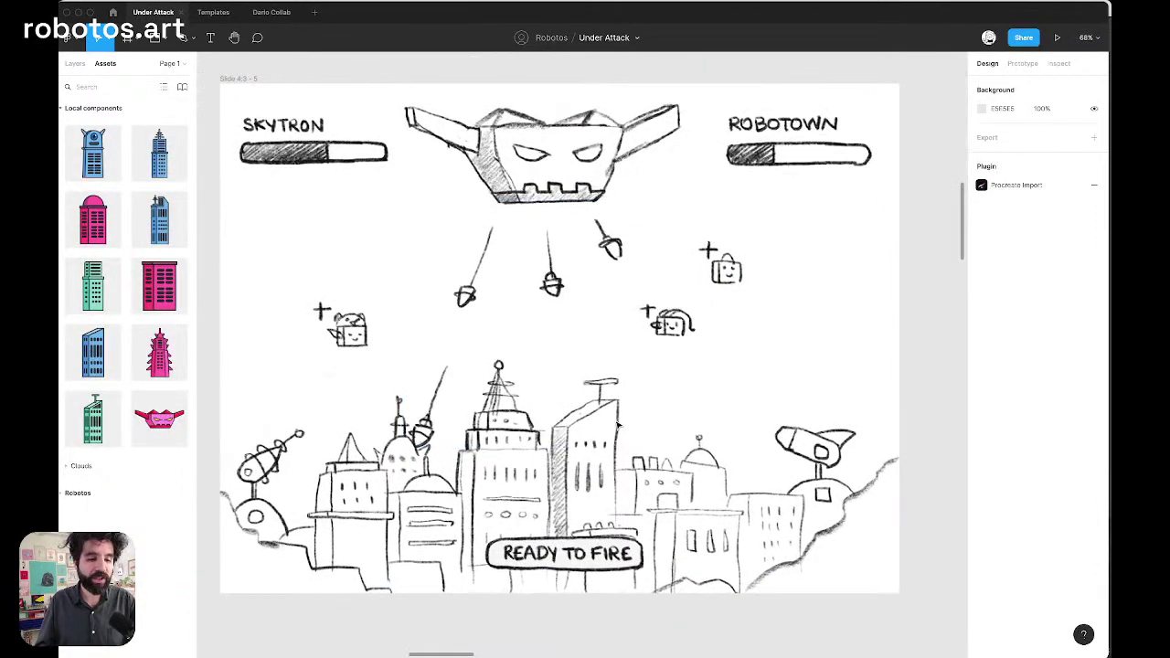
pyautogui.click(674, 322)
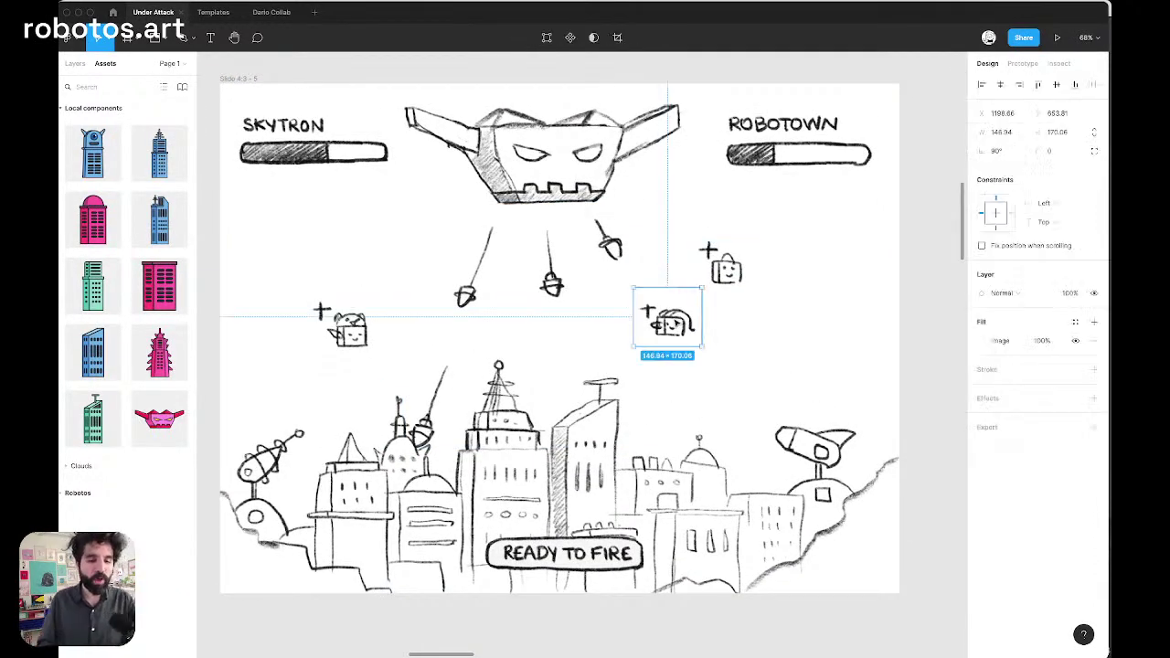
pyautogui.click(722, 271)
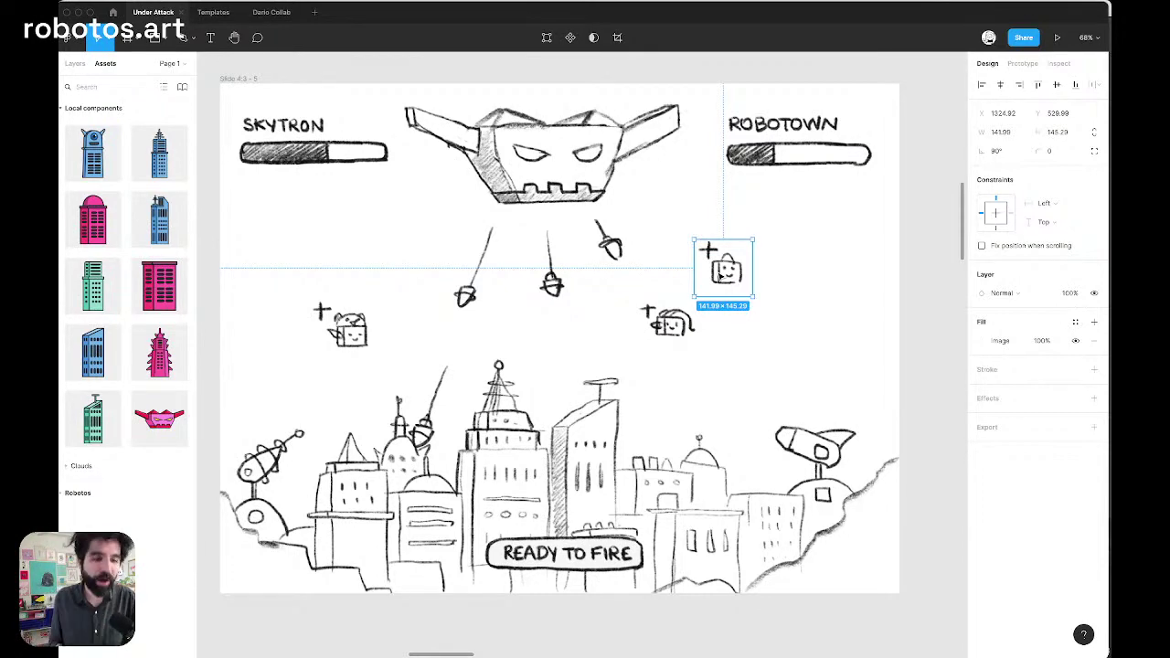
pyautogui.scroll(10, 548, 137)
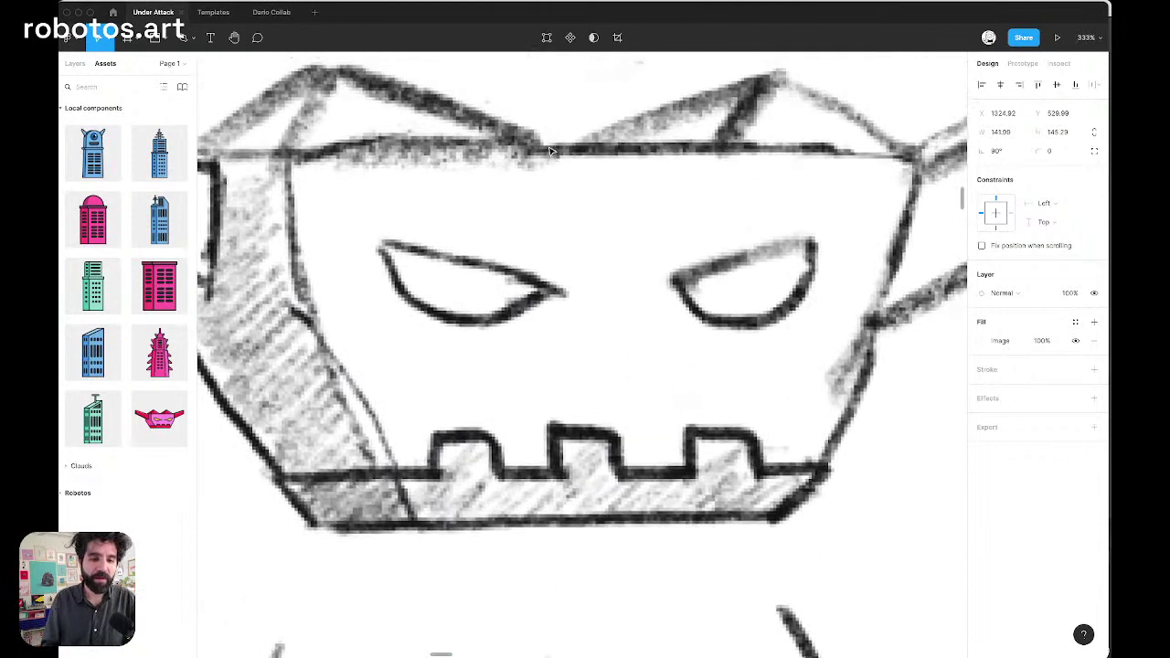
pyautogui.scroll(-10, 551, 151)
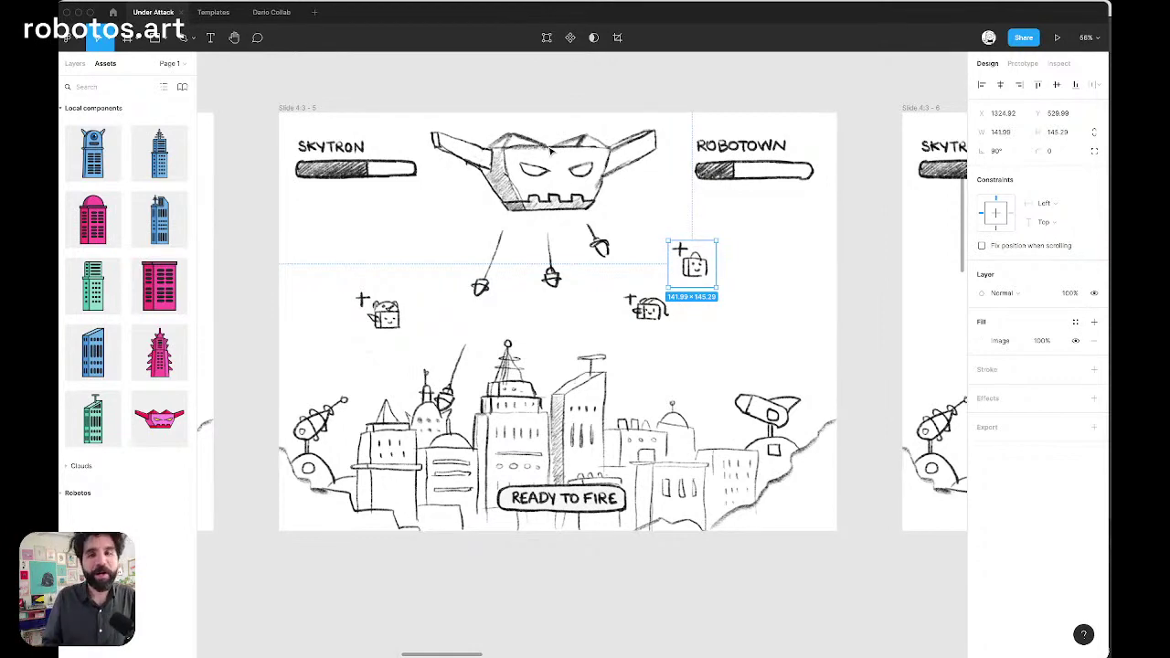
pyautogui.scroll(-3, 551, 152)
pyautogui.scroll(10, 552, 152)
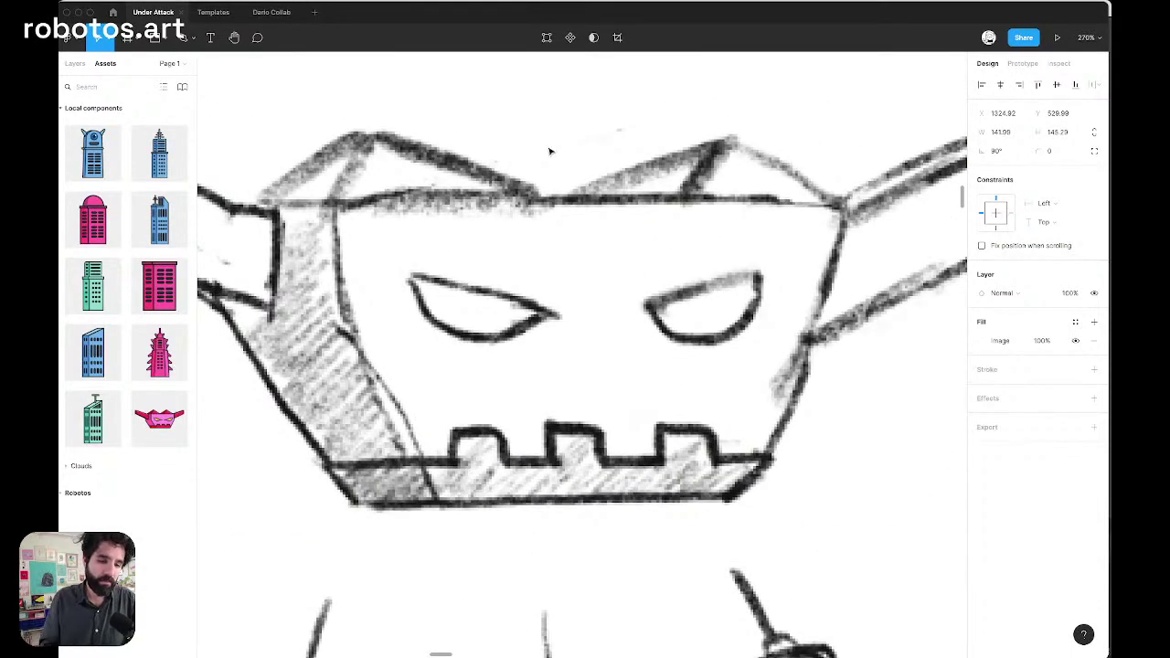
pyautogui.scroll(-10, 549, 151)
pyautogui.scroll(1, 549, 151)
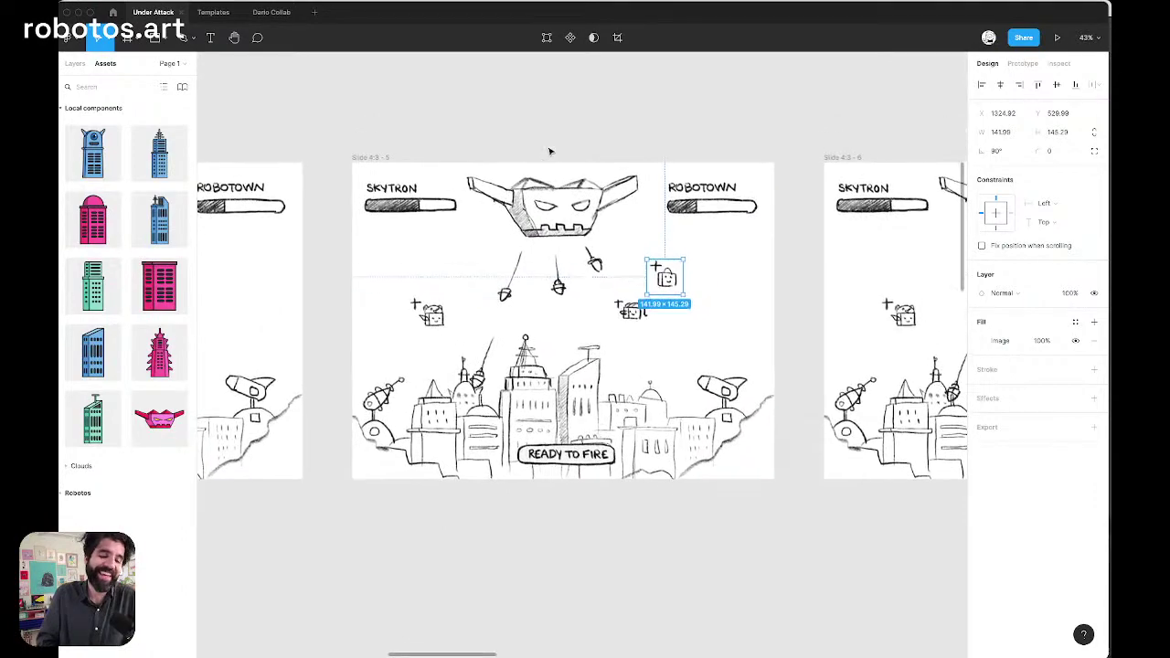
# Clear the selection and look over the building components beside the Game Preview frame
pyautogui.click(336, 120)
pyautogui.scroll(-5, 539, 239)
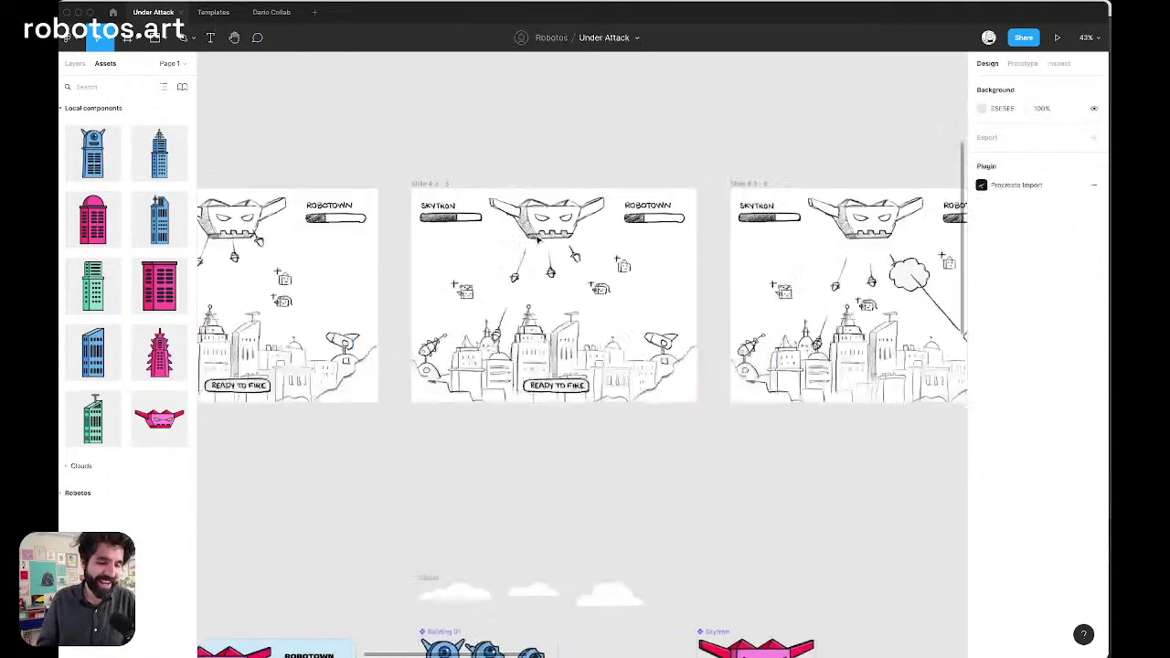
pyautogui.scroll(-5, 539, 239)
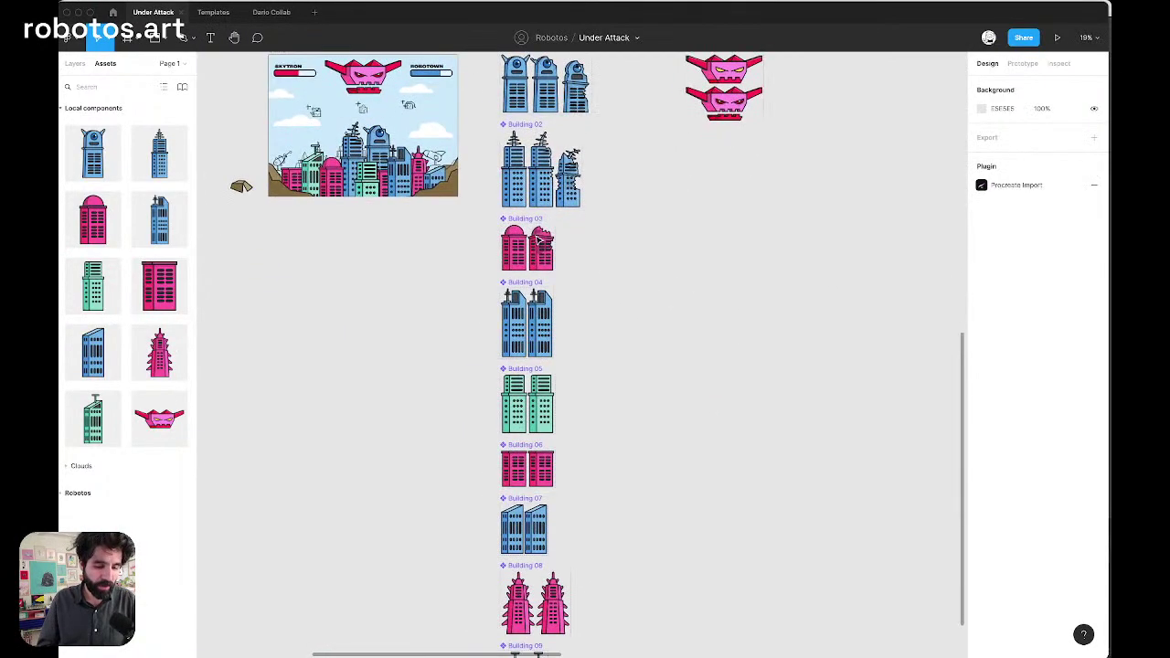
# Open the Templates file and examine the your-boto-head component and the four Twitter header designs
pyautogui.click(213, 12)
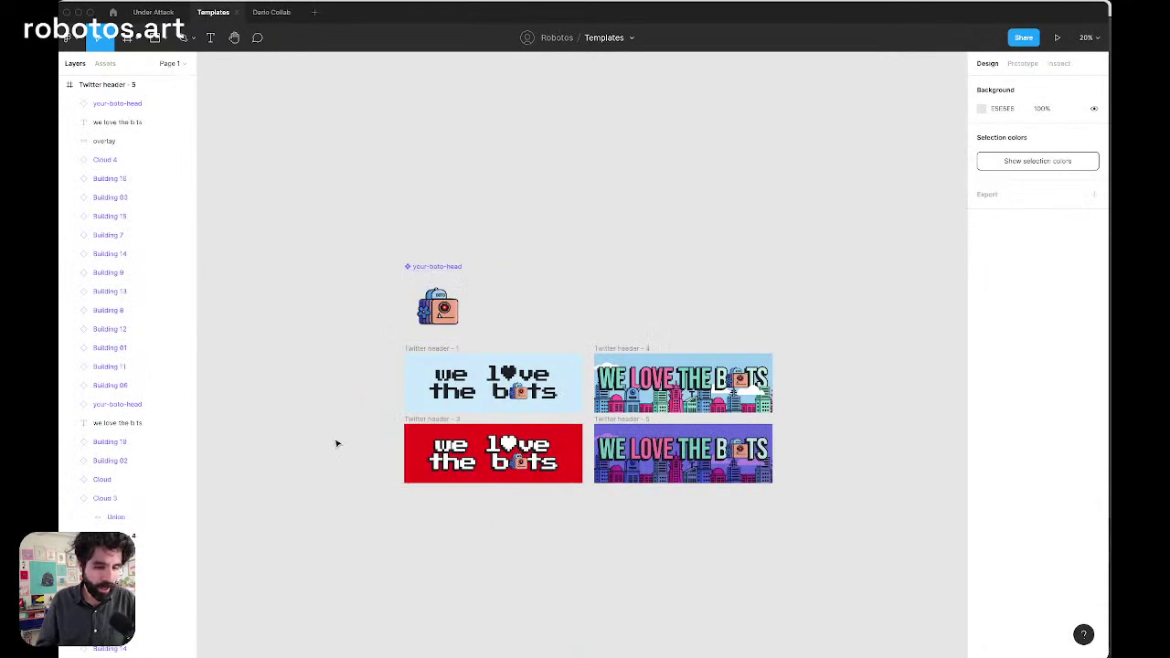
pyautogui.scroll(5, 348, 423)
pyautogui.hscroll(1, 348, 422)
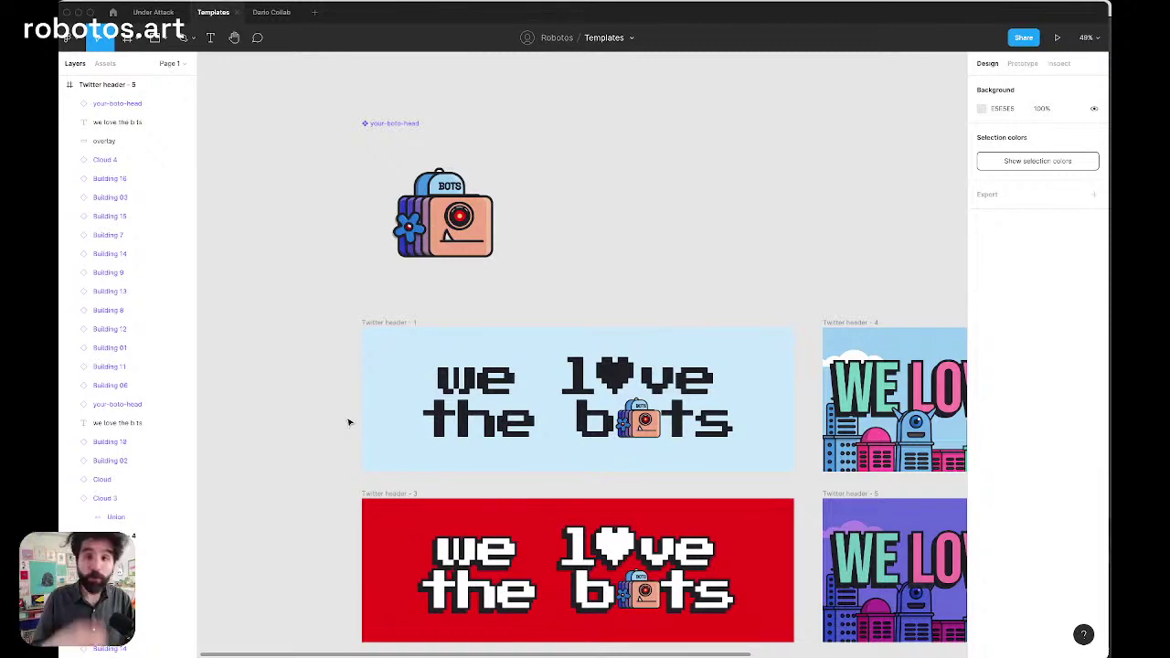
pyautogui.scroll(-2, 348, 422)
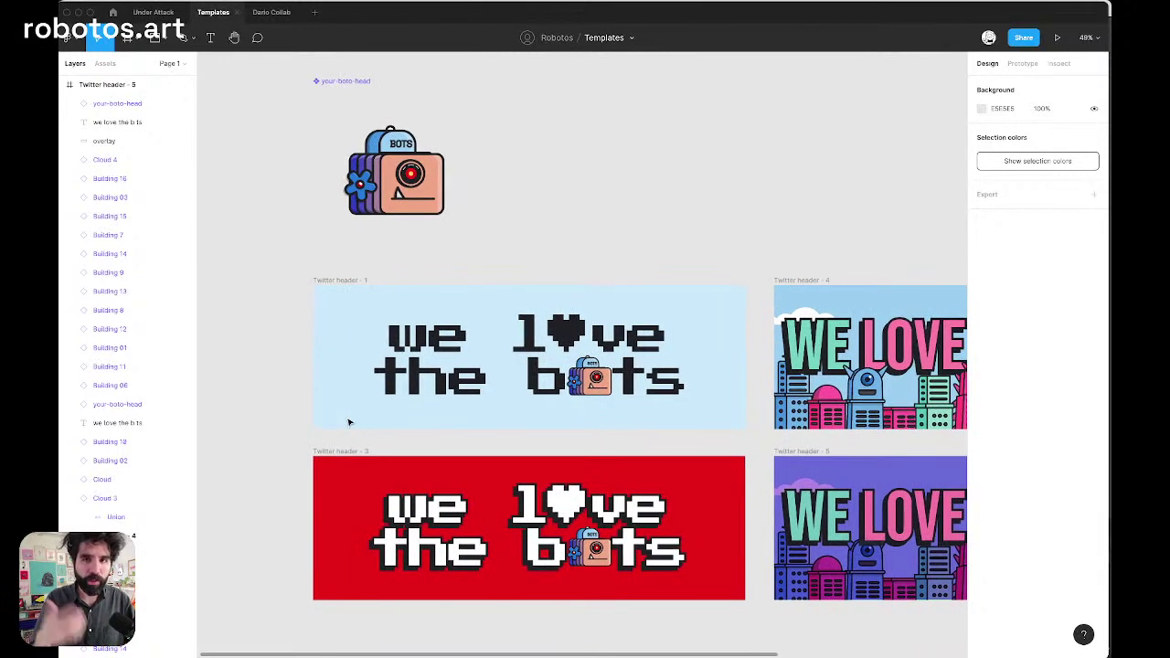
pyautogui.scroll(-1, 348, 422)
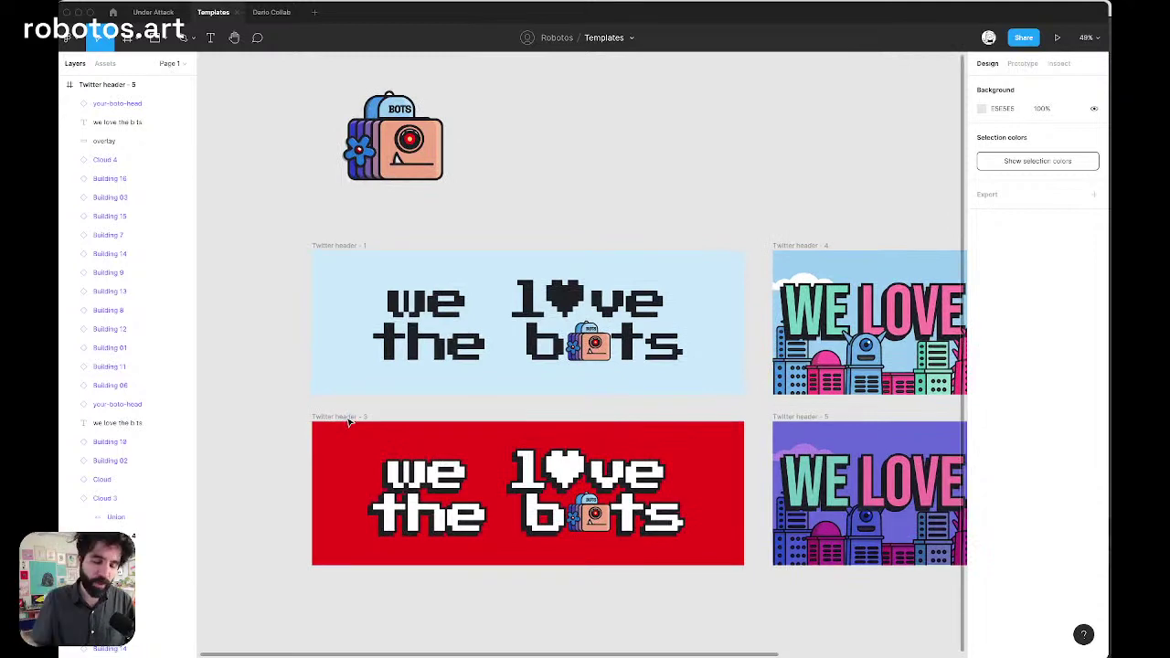
pyautogui.hscroll(10, 349, 422)
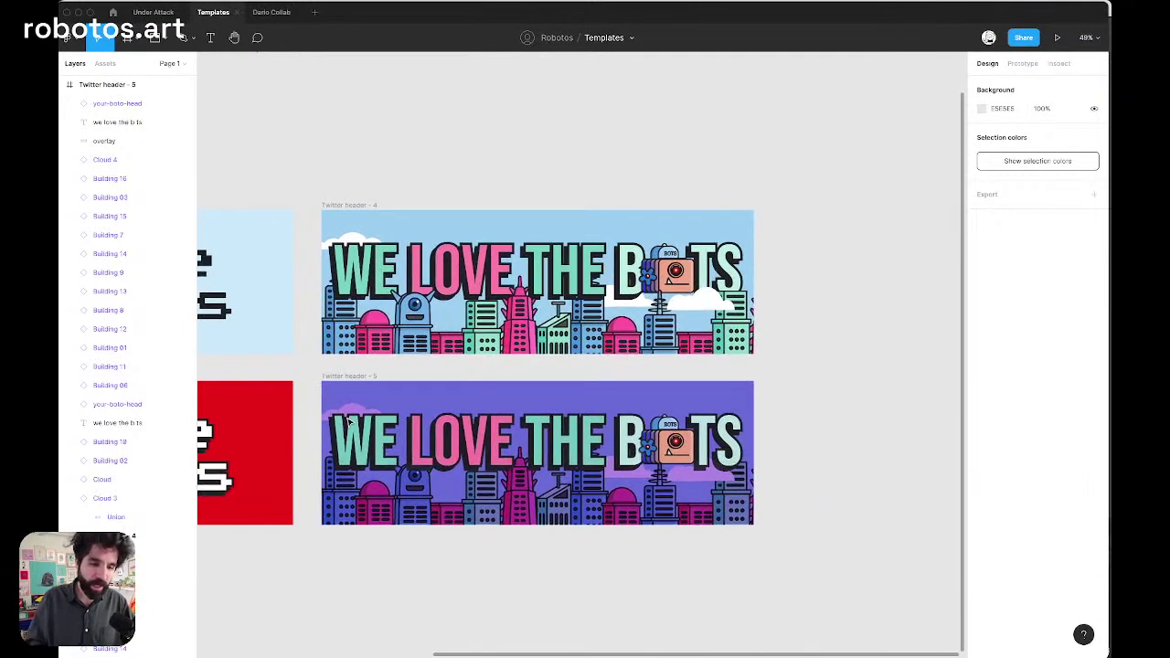
pyautogui.scroll(3, 433, 324)
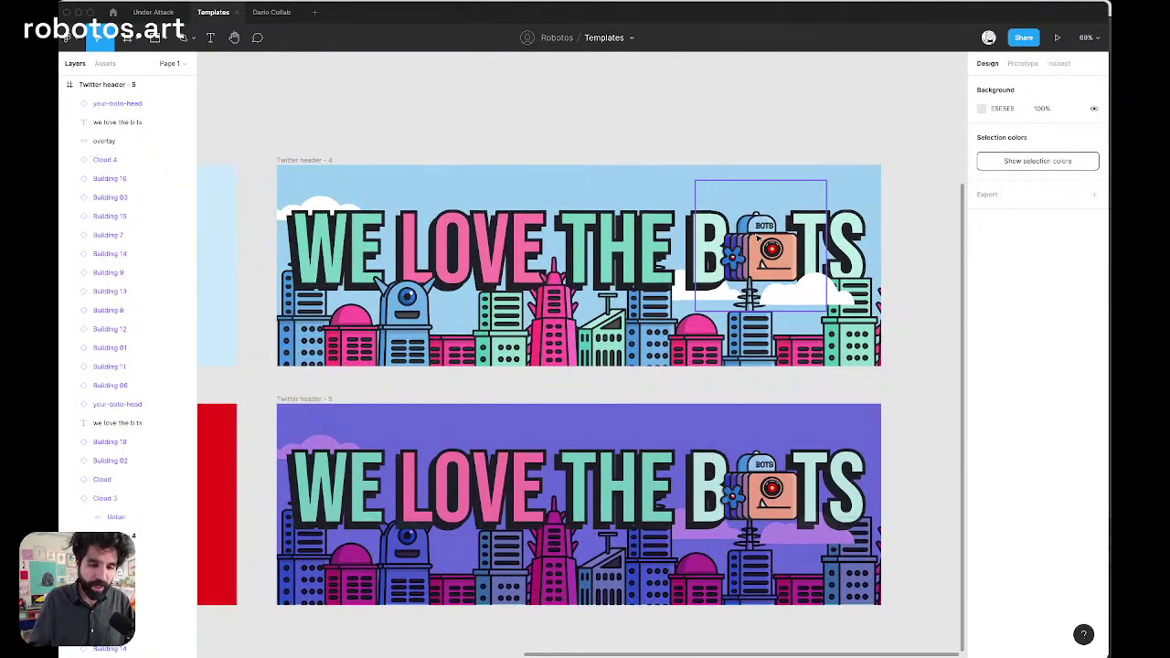
pyautogui.scroll(-10, 757, 236)
pyautogui.scroll(5, 758, 238)
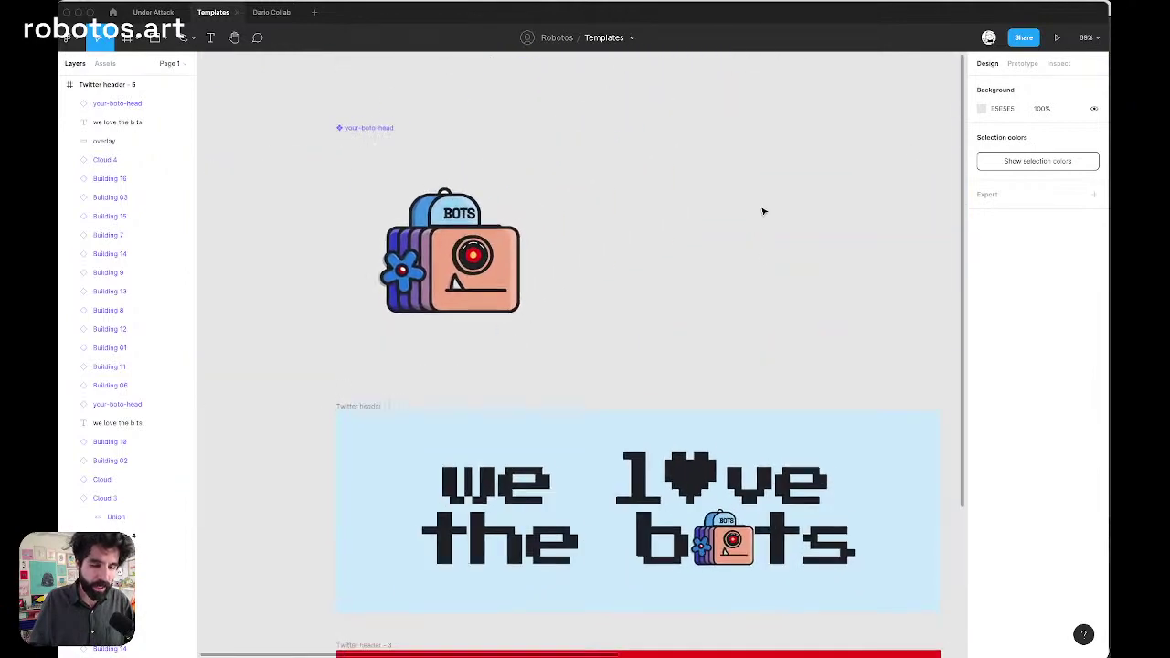
# Switch to Chrome, load robotos.art in a new tab and go to its Your Stuff page
pyautogui.press('super+Tab')
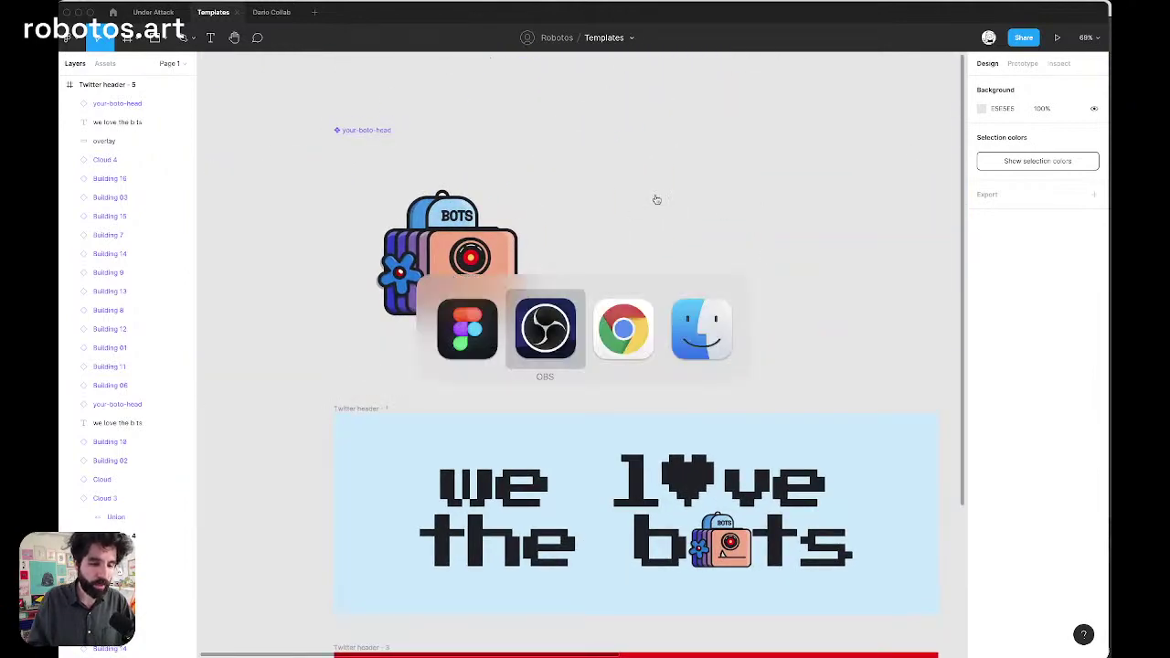
pyautogui.press('super+Tab')
pyautogui.press('super+t')
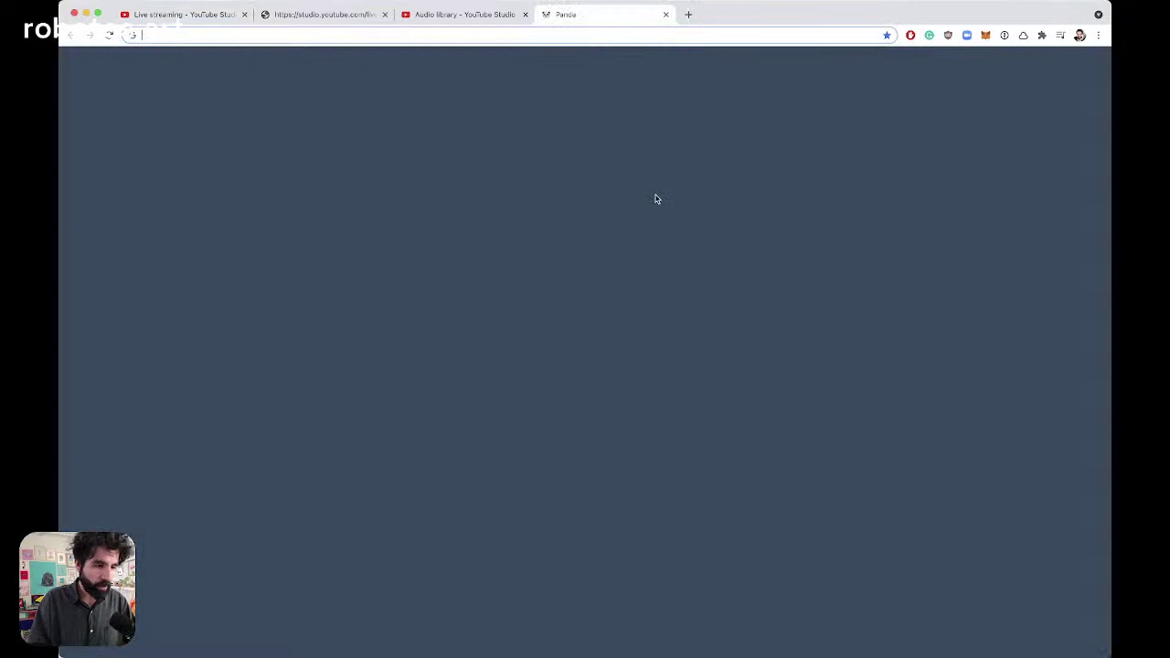
pyautogui.write('robo')
pyautogui.press('Return')
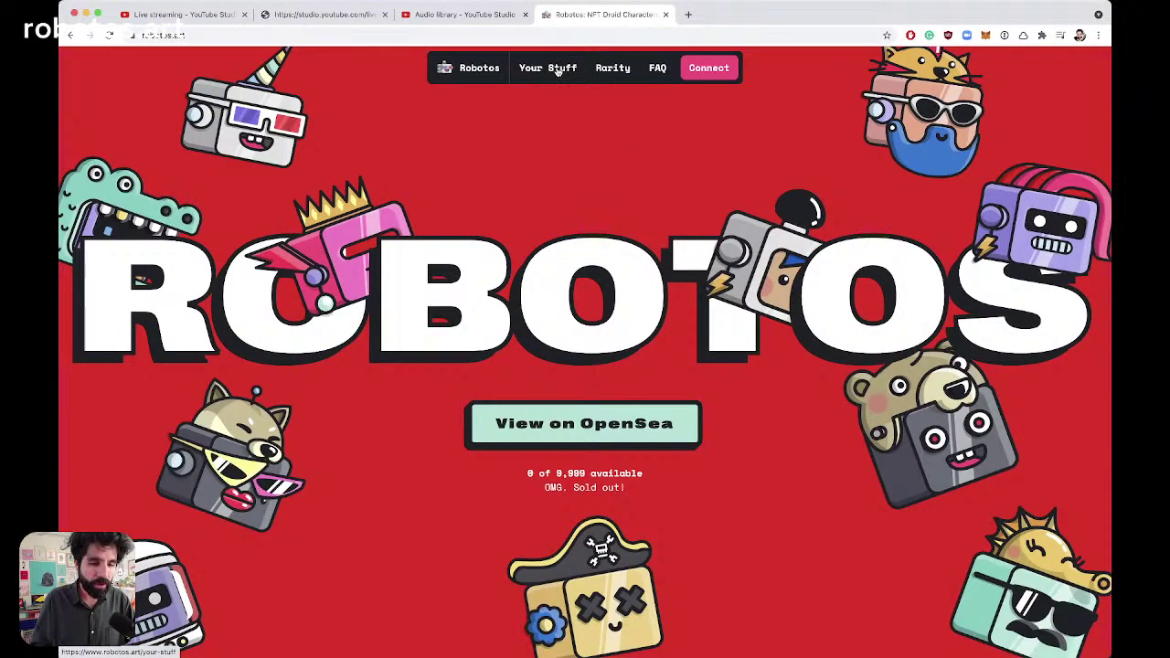
pyautogui.click(554, 69)
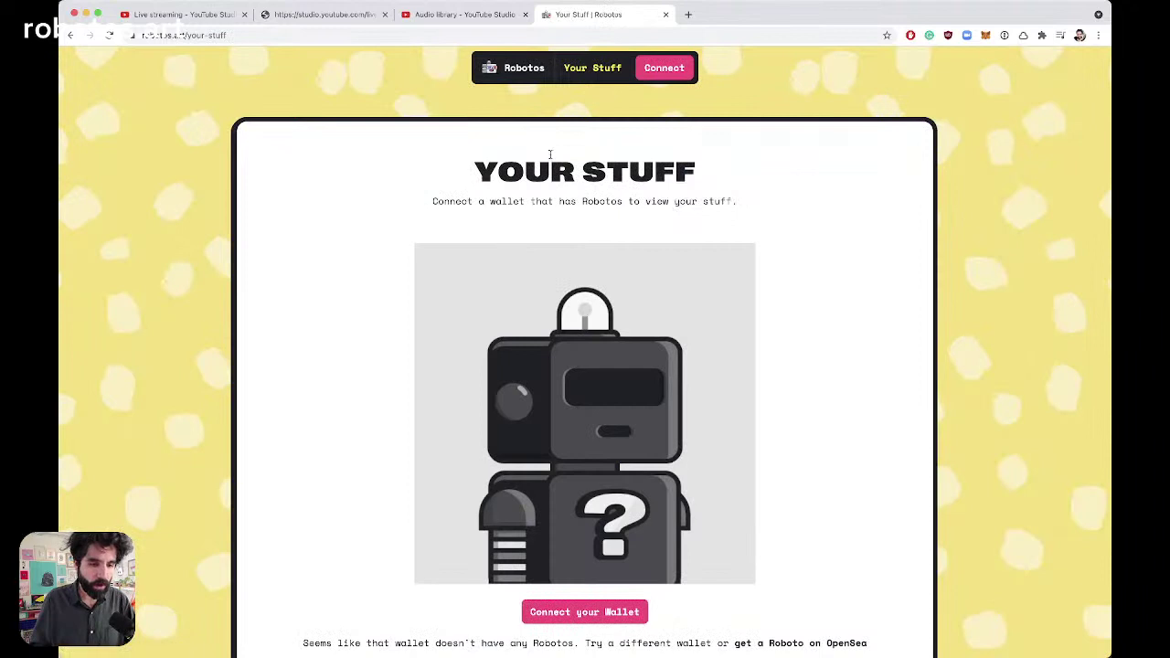
pyautogui.click(672, 66)
pyautogui.click(745, 139)
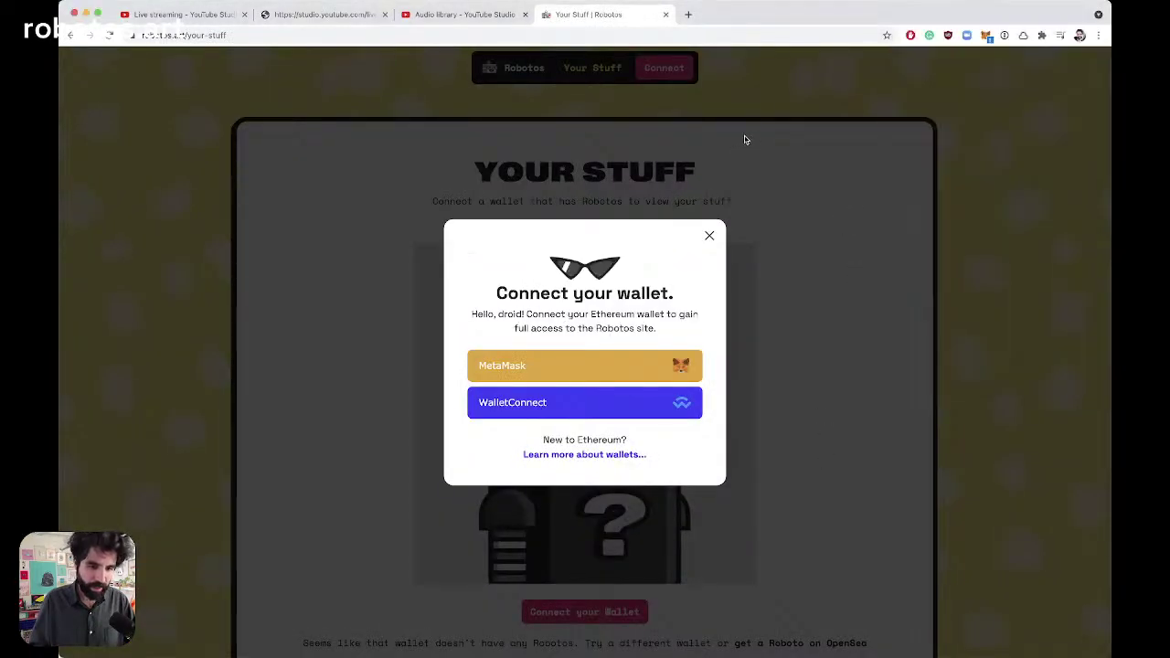
pyautogui.click(710, 236)
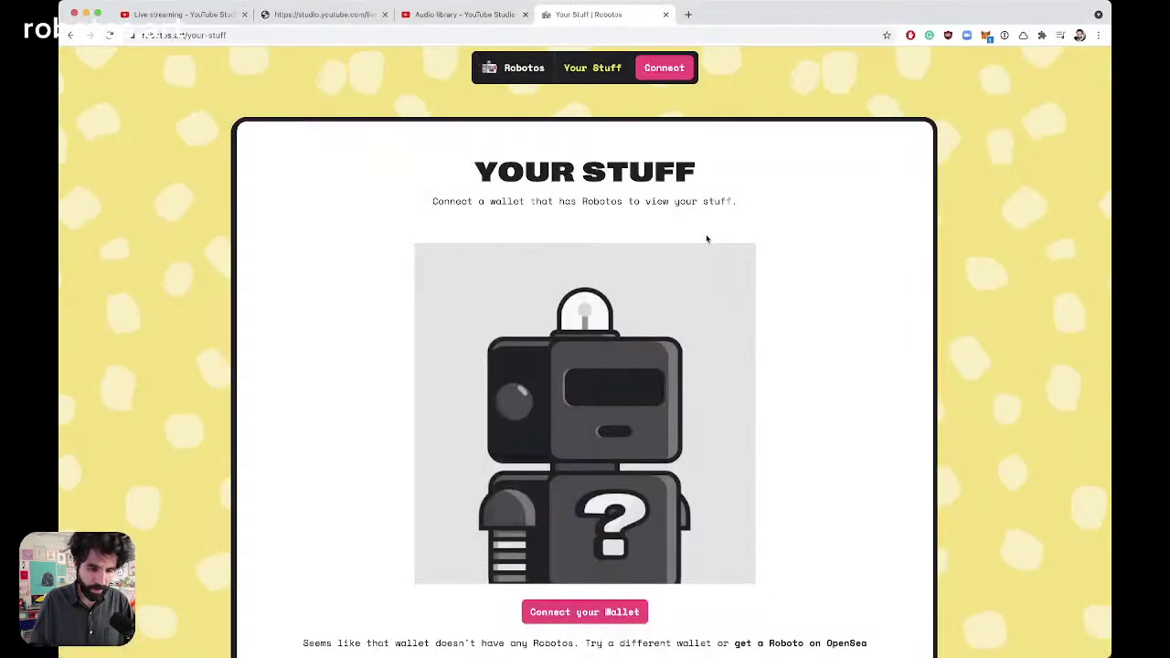
# Copy the dark placeholder robot image from the Your Stuff page
pyautogui.scroll(-3, 658, 146)
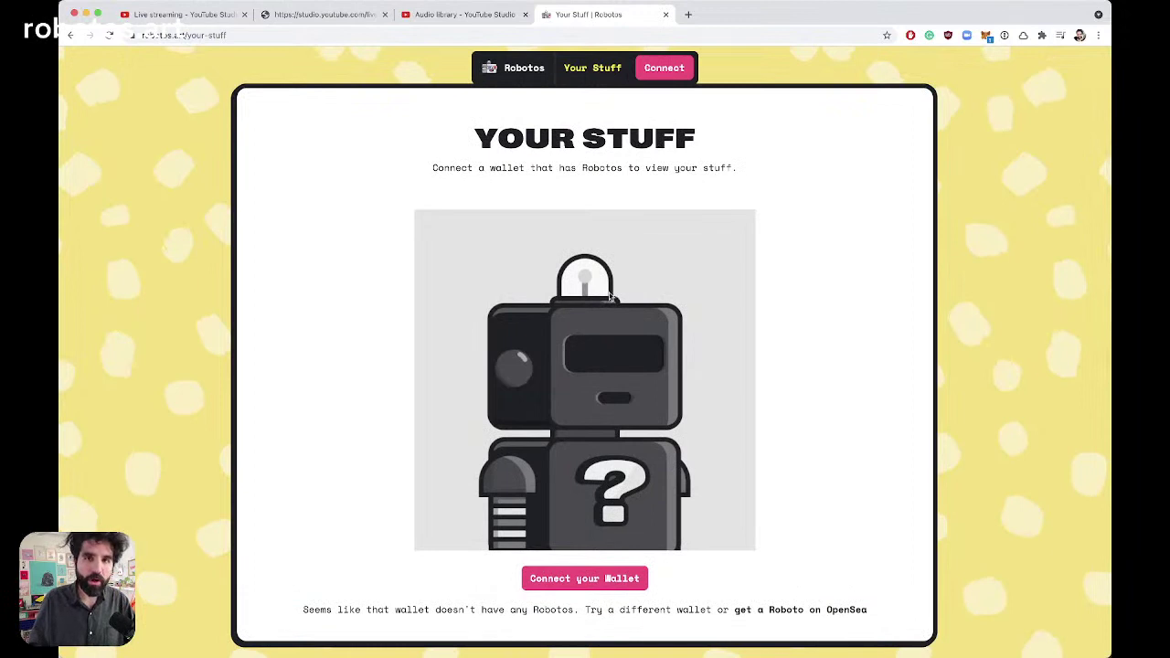
pyautogui.rightClick(581, 323)
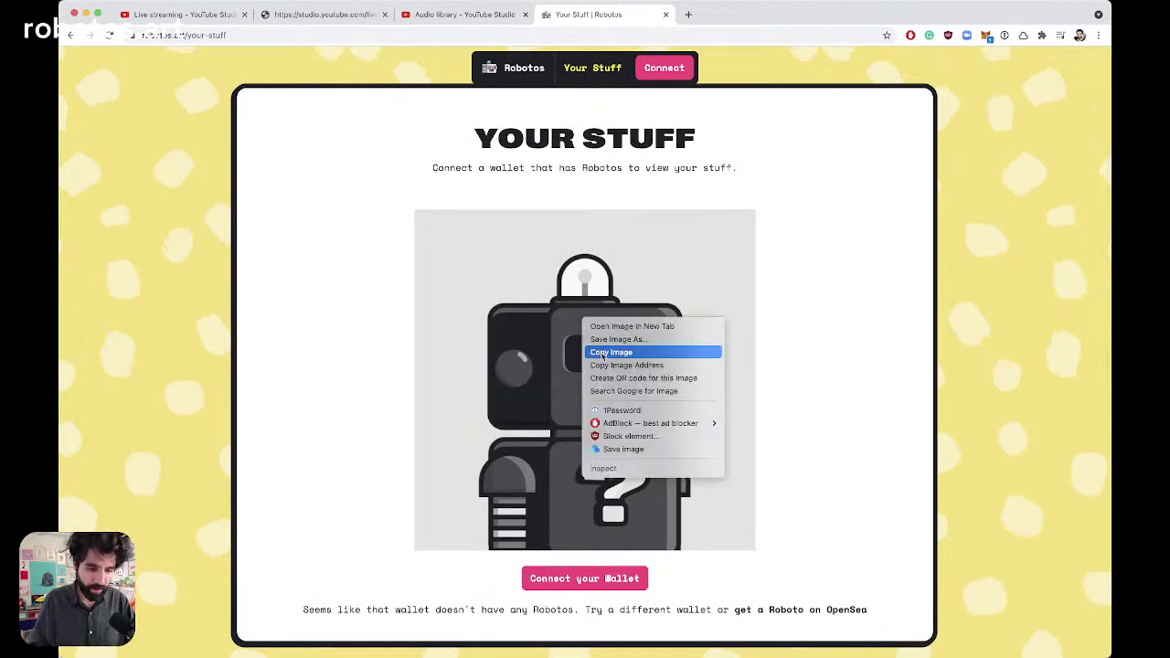
pyautogui.click(601, 355)
# Return to Figma and paste the copied robot image over the "paste your boto here" layer in the your-boto-head component
pyautogui.press('super+Tab')
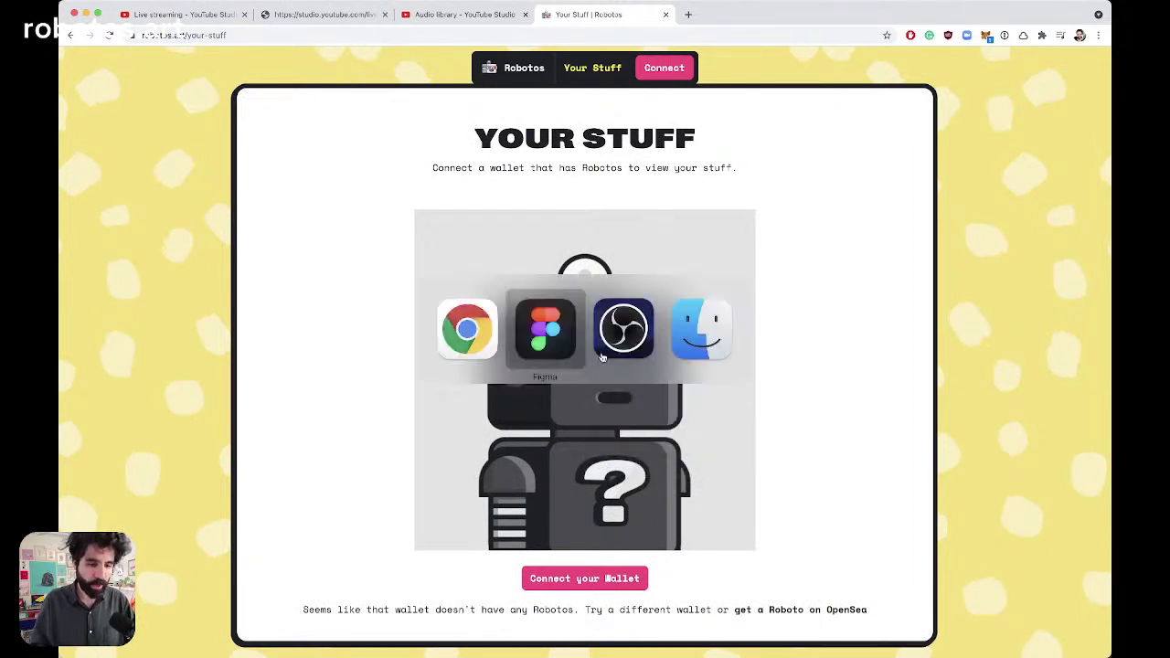
pyautogui.scroll(-2, 570, 238)
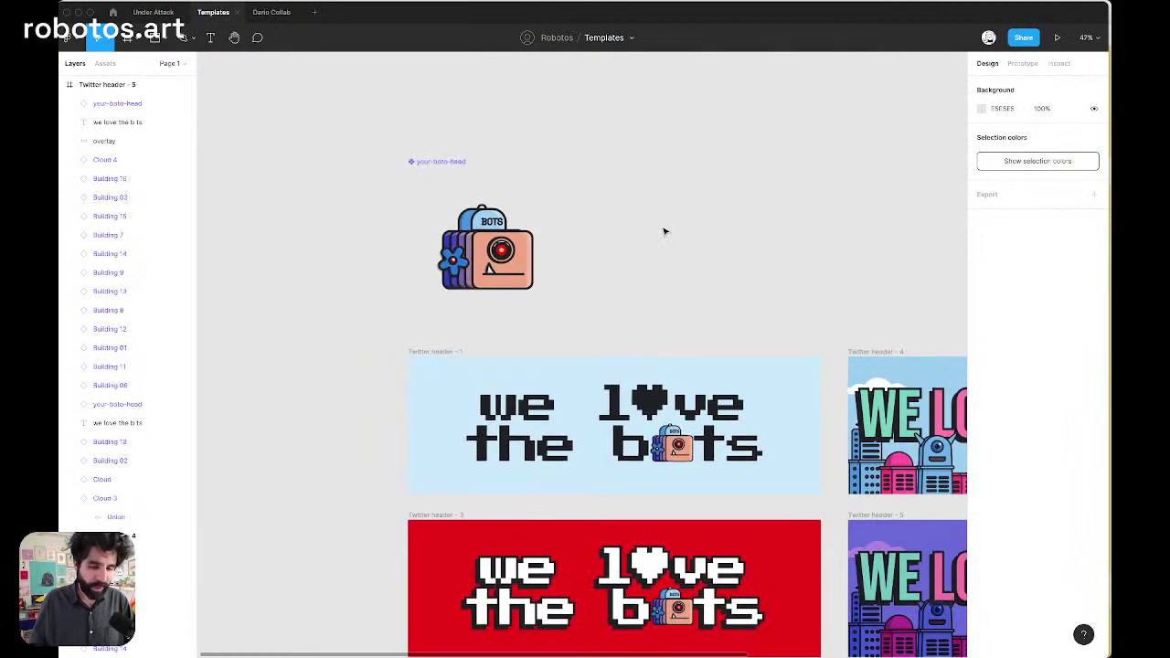
pyautogui.scroll(-1, 661, 230)
pyautogui.hscroll(2, 662, 229)
pyautogui.click(499, 226)
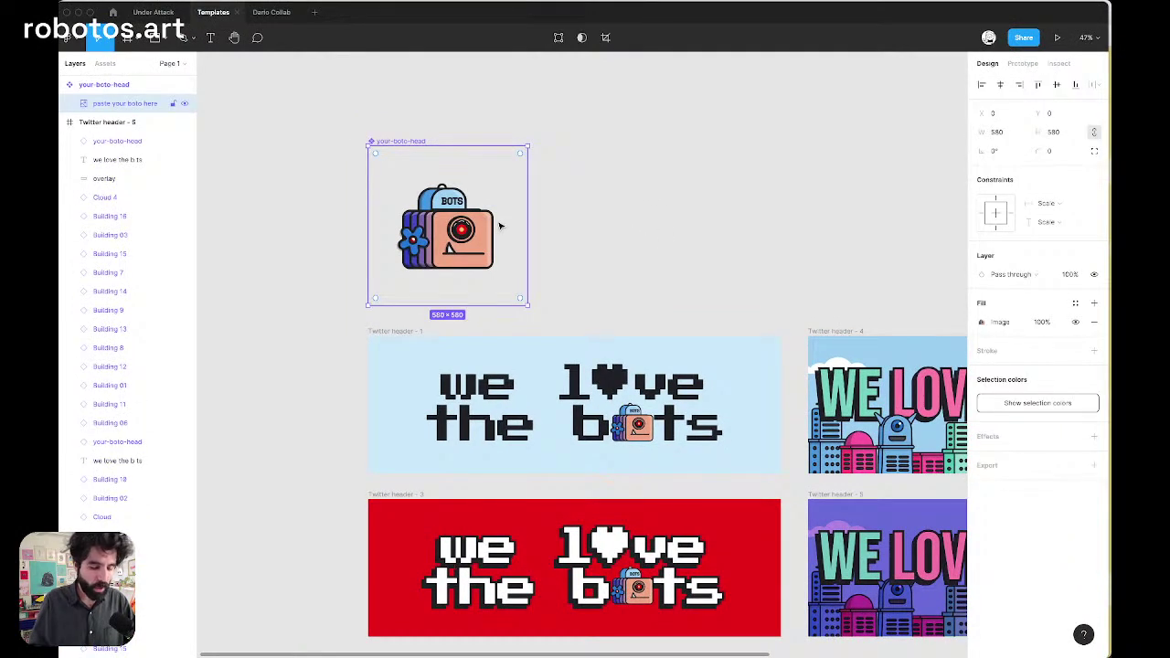
pyautogui.press('super+v')
# Examine how the pasted robot appears in the four Twitter headers and clear the selection
pyautogui.scroll(-2, 600, 225)
pyautogui.hscroll(3, 600, 225)
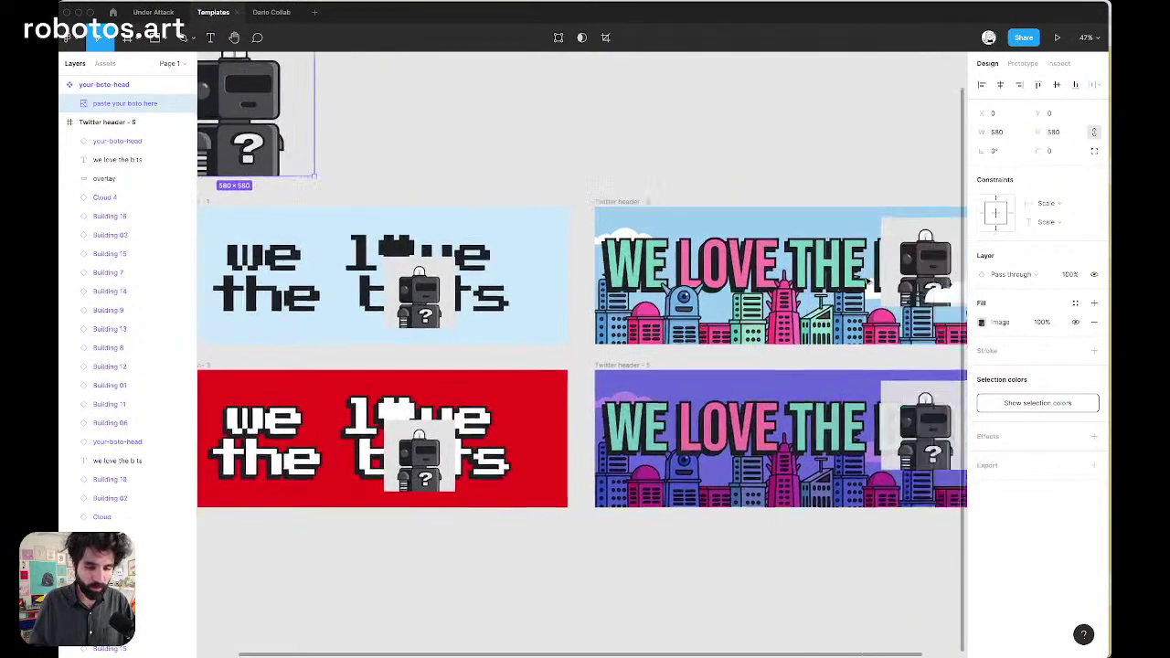
pyautogui.scroll(-2, 833, 271)
pyautogui.scroll(3, 692, 275)
pyautogui.scroll(-4, 672, 315)
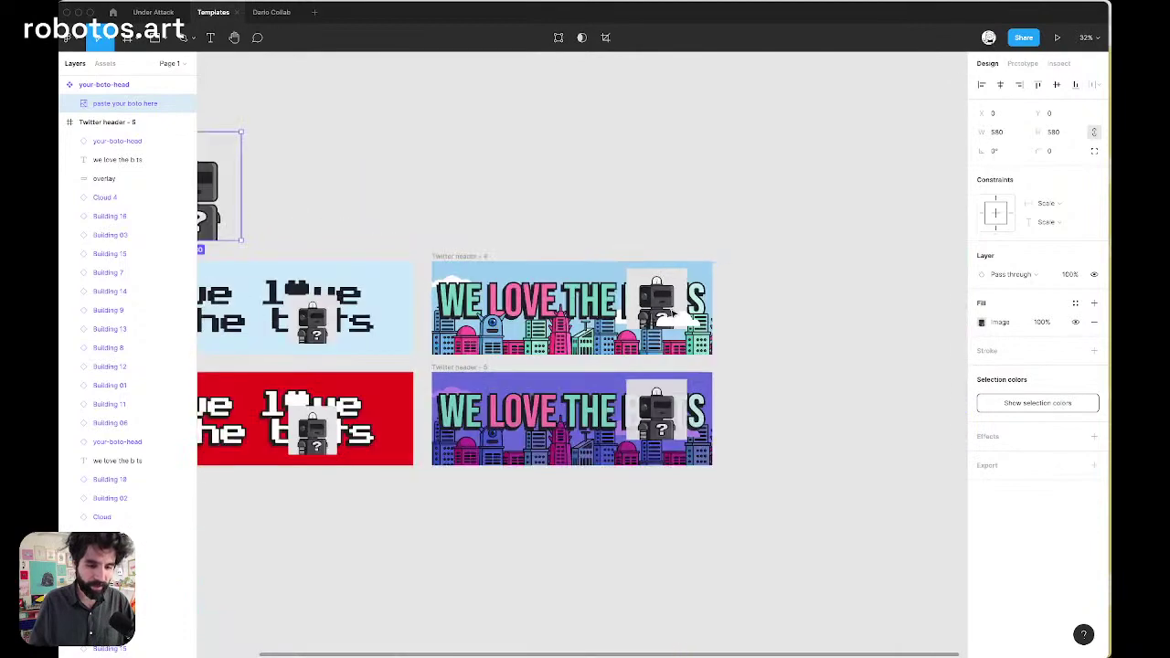
pyautogui.hscroll(-5, 658, 308)
pyautogui.scroll(1, 658, 308)
pyautogui.click(812, 216)
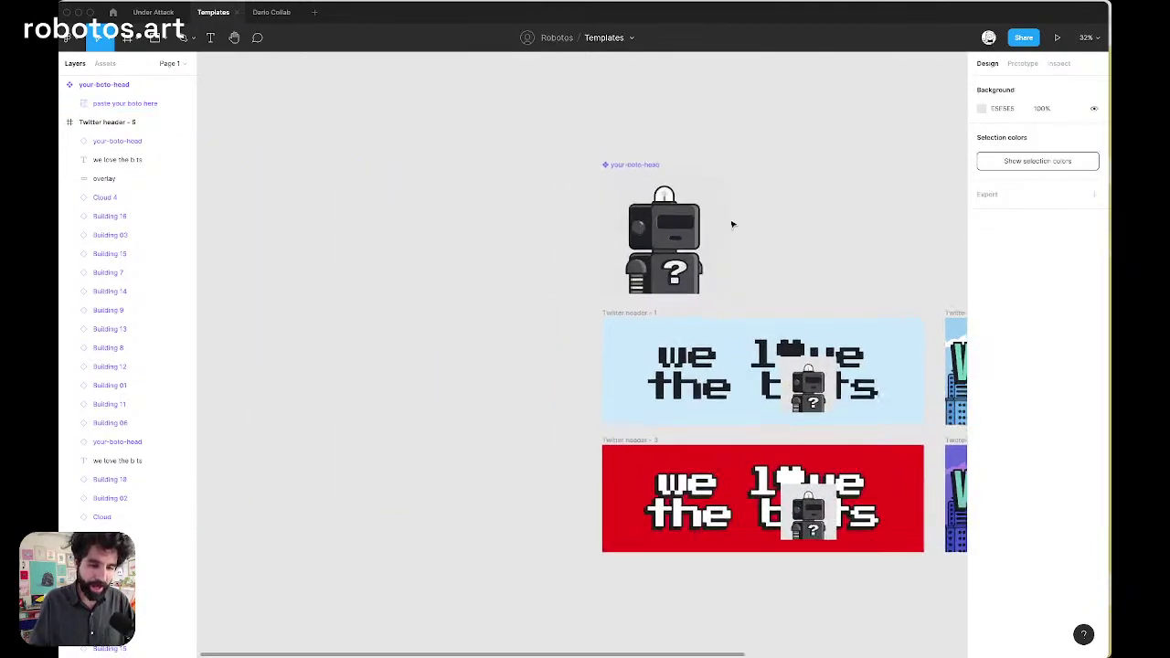
# Undo the image replacement in the your-boto-head component and clear the selection
pyautogui.scroll(5, 722, 220)
pyautogui.click(595, 240)
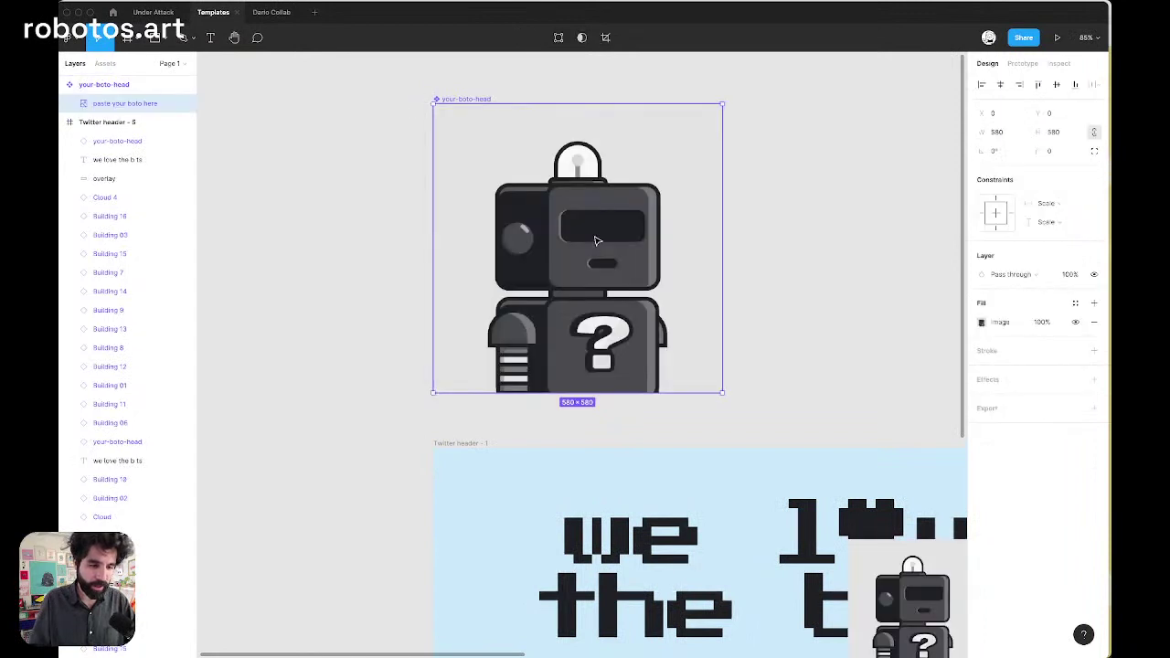
pyautogui.hotkey('ctrl', 'v')
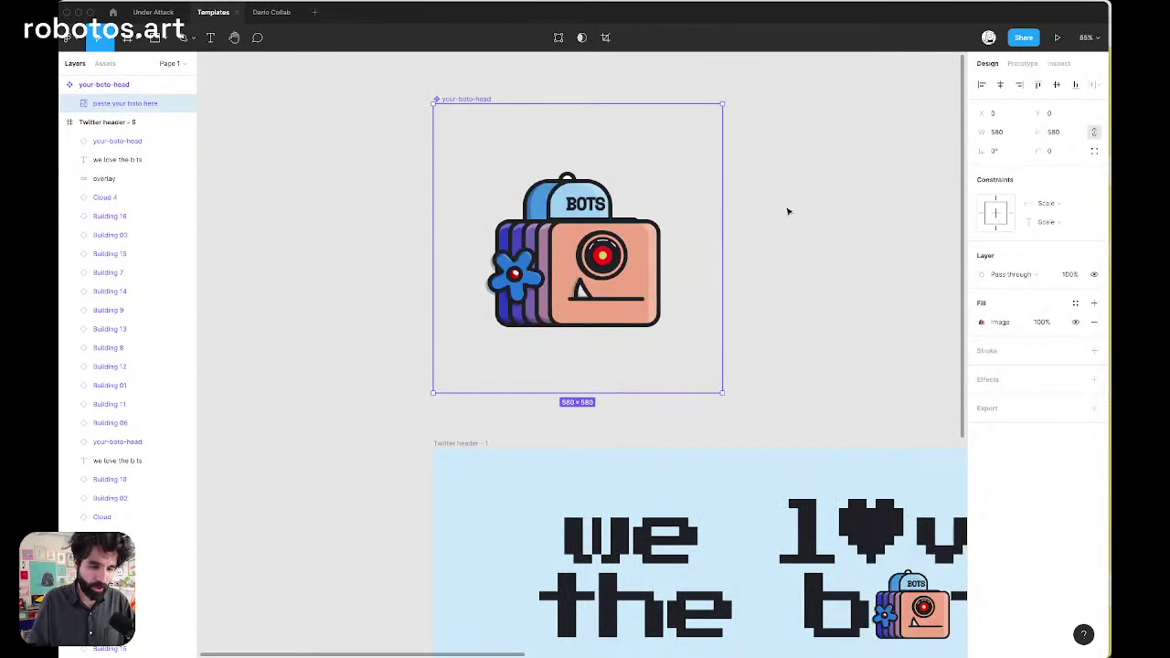
pyautogui.click(788, 211)
# Examine the restored robot head across the plain blue, red, daytime skyline and purple skyline Twitter headers
pyautogui.scroll(-3, 788, 212)
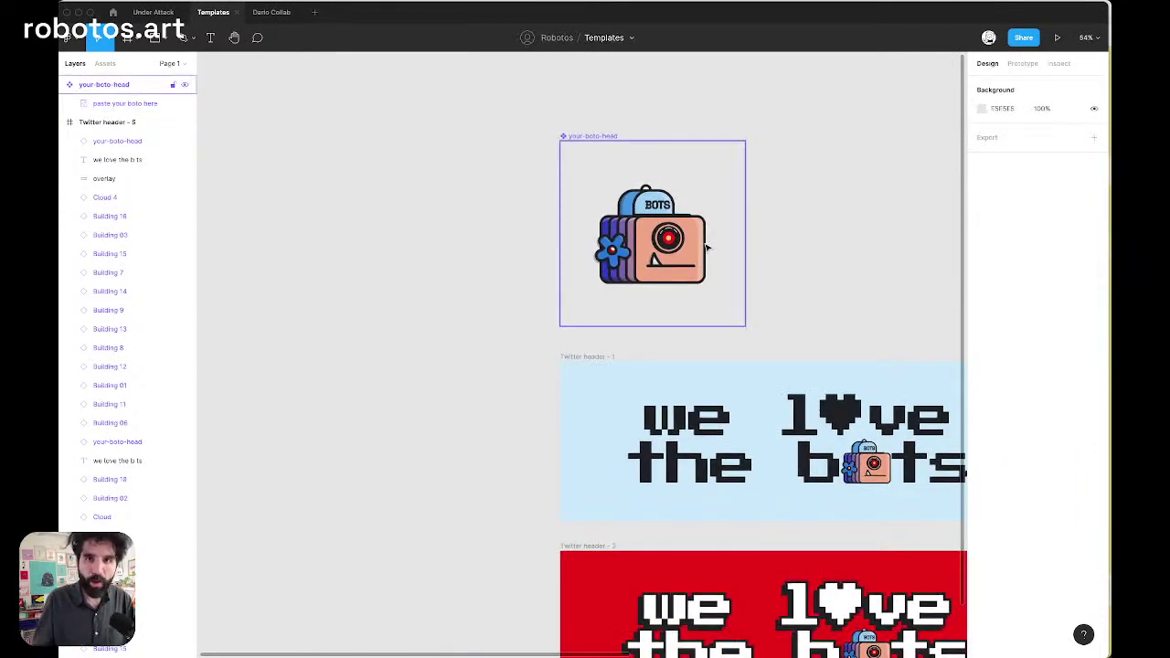
pyautogui.scroll(-5, 706, 247)
pyautogui.hscroll(6, 706, 246)
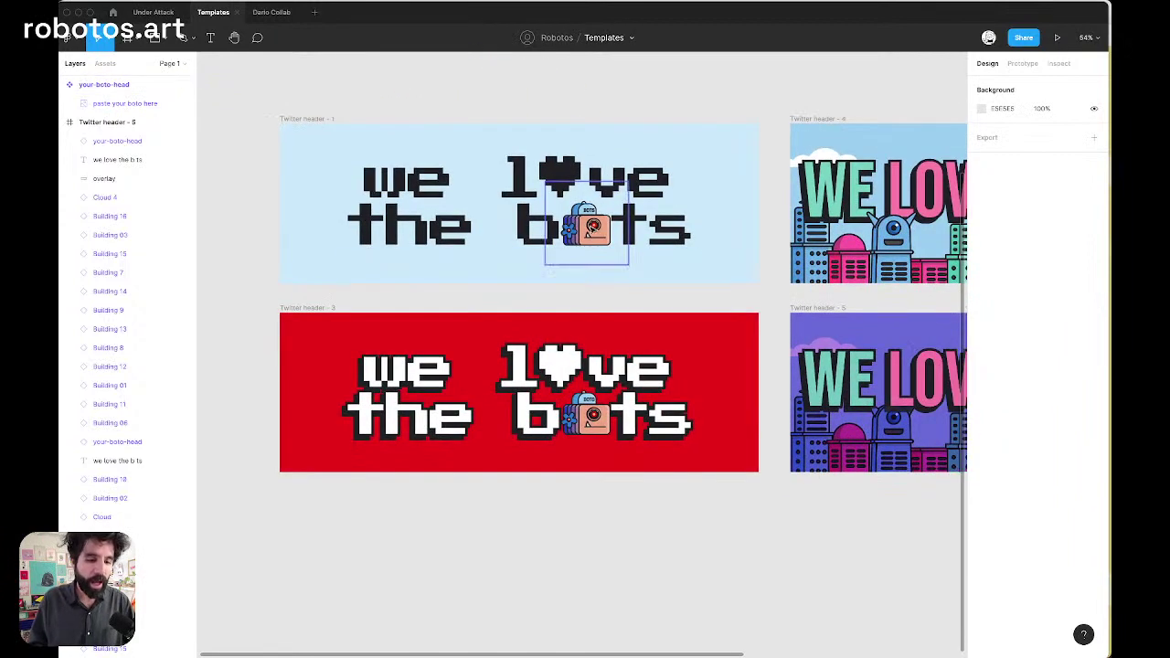
pyautogui.hscroll(8, 592, 228)
pyautogui.scroll(1, 589, 215)
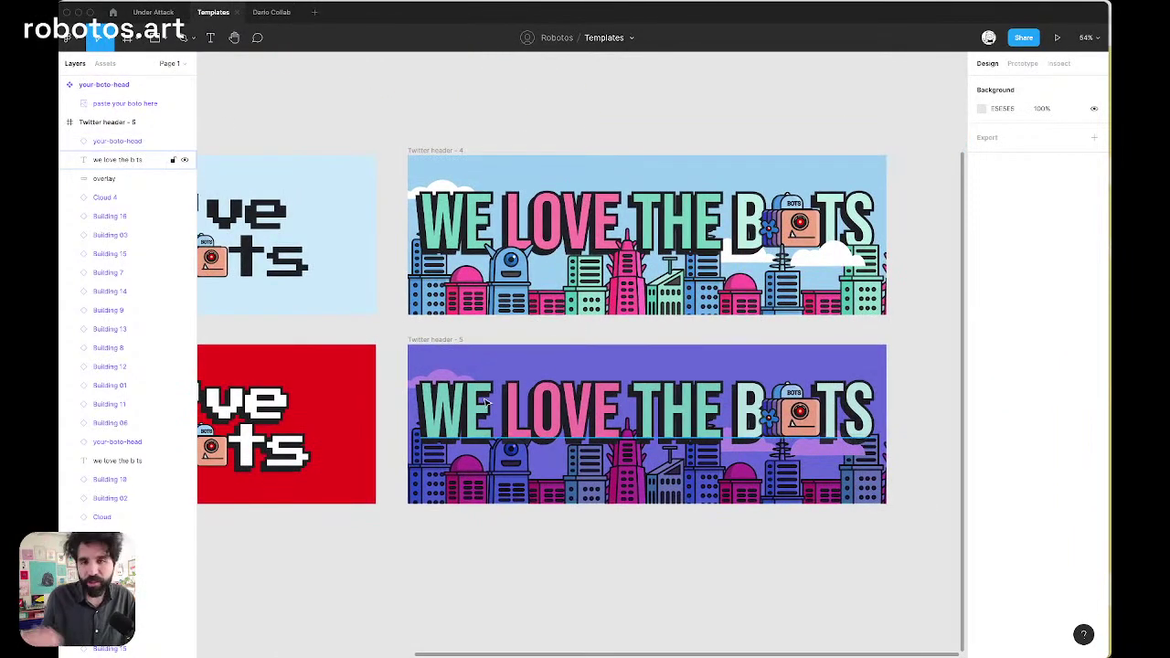
pyautogui.scroll(-3, 485, 403)
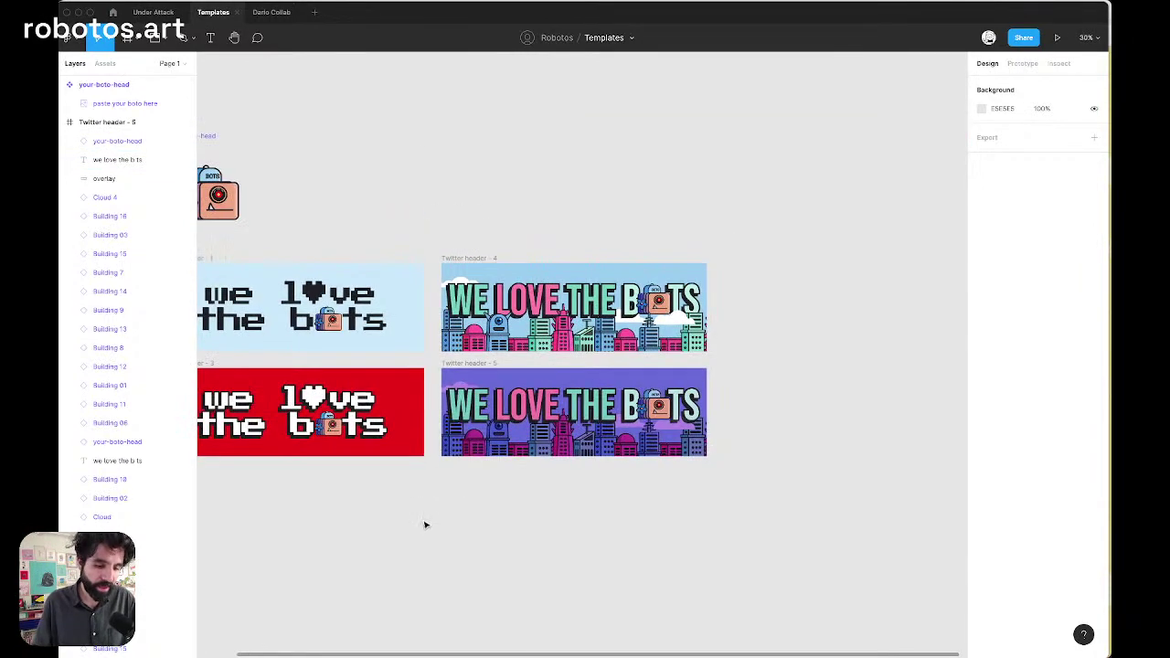
# Inspect the title text layer in Twitter header - 4 and clear the selection
pyautogui.scroll(5, 491, 292)
pyautogui.click(491, 292)
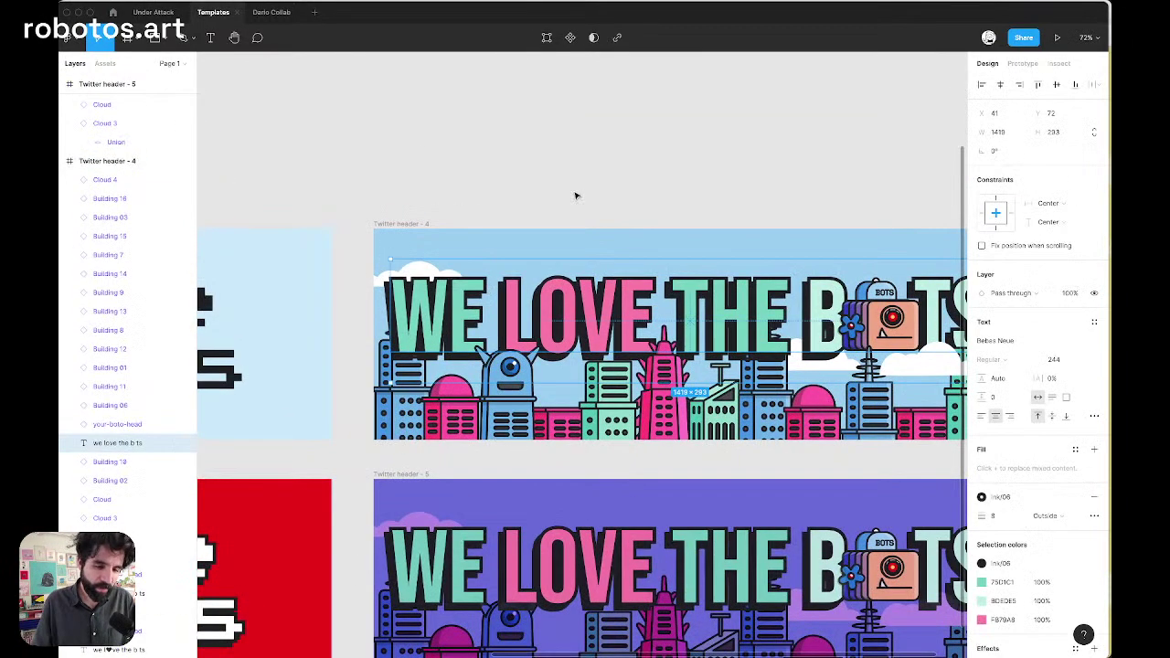
pyautogui.click(595, 162)
pyautogui.scroll(-3, 596, 166)
pyautogui.hscroll(-3, 596, 166)
pyautogui.scroll(1, 596, 166)
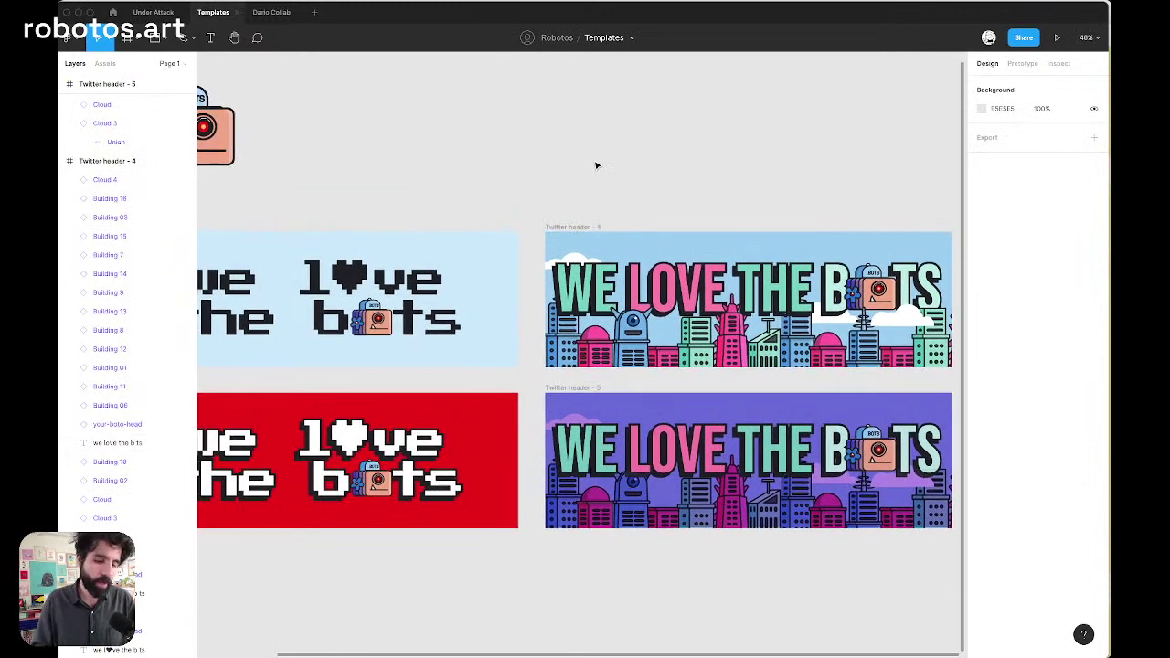
# Replace the letter "l" before the heart with "yooo" in the text of Twitter header - 1
pyautogui.hscroll(-10, 596, 165)
pyautogui.hscroll(3, 596, 165)
pyautogui.scroll(-1, 595, 165)
pyautogui.click(681, 279)
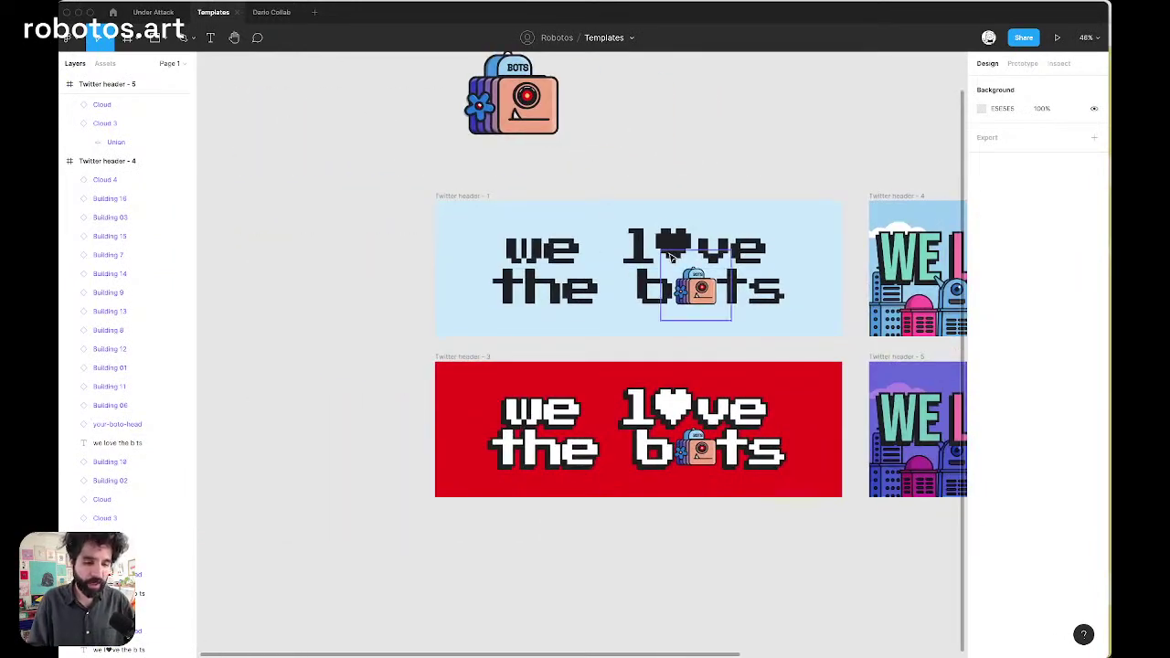
pyautogui.click(663, 252)
pyautogui.doubleClick(663, 252)
pyautogui.moveTo(623, 244); pyautogui.dragTo(672, 236)
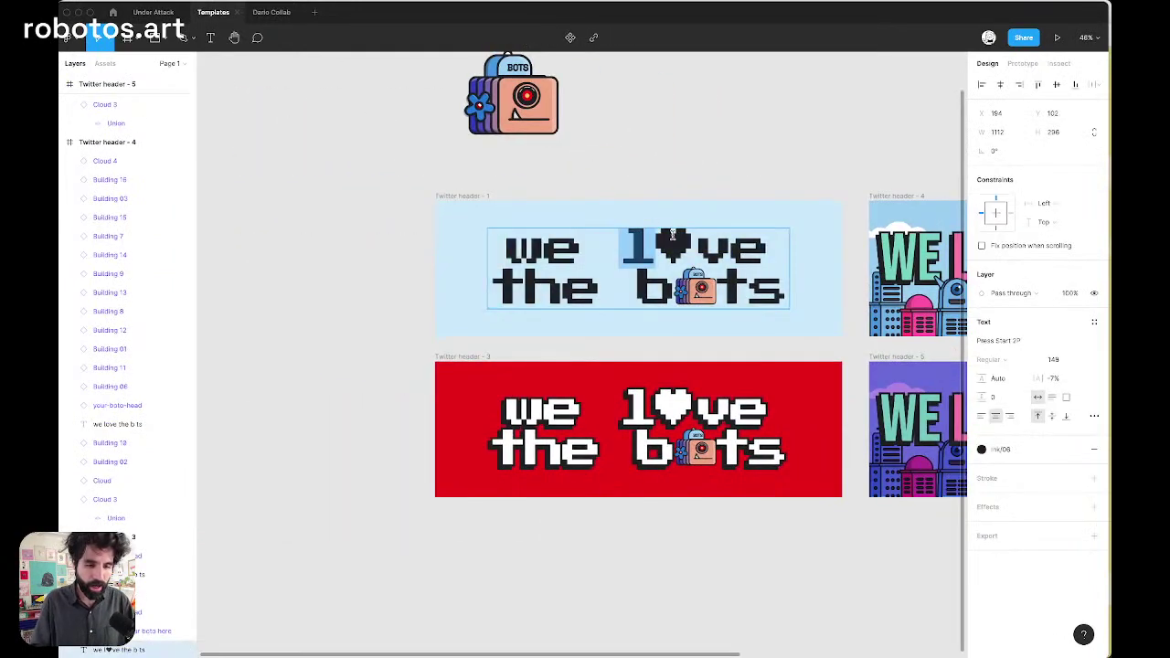
pyautogui.write('yooo')
pyautogui.click(723, 123)
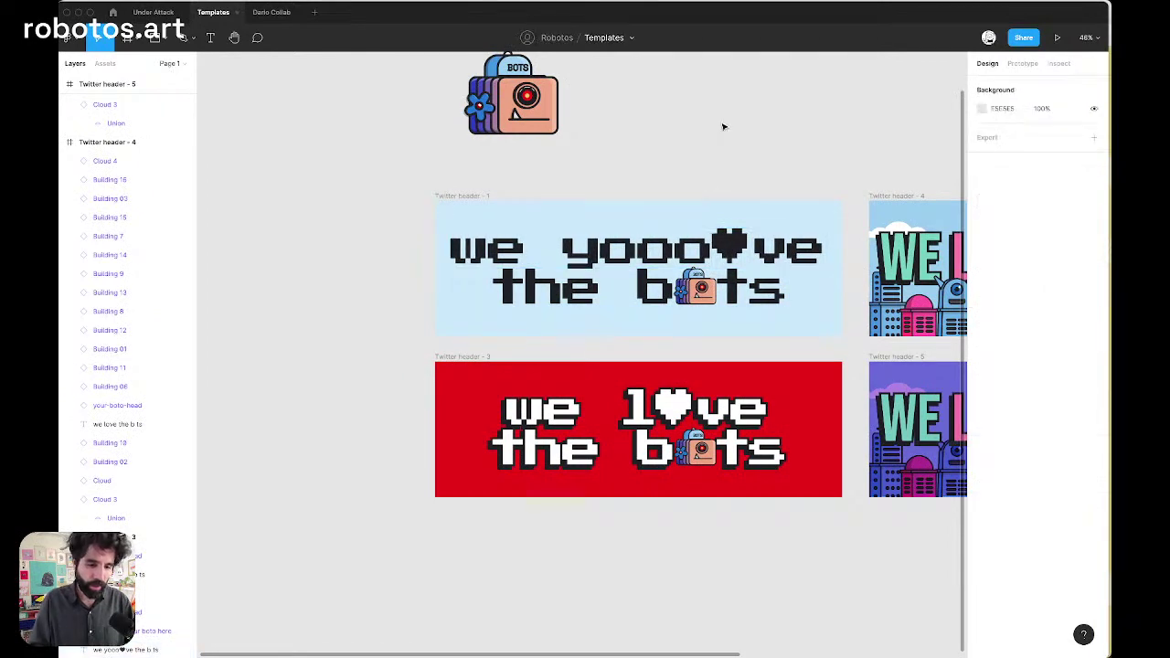
# Undo the "yooo" text edit in Twitter header - 1
pyautogui.hotkey('ctrl', 'z')
pyautogui.hotkey('ctrl', 'z')
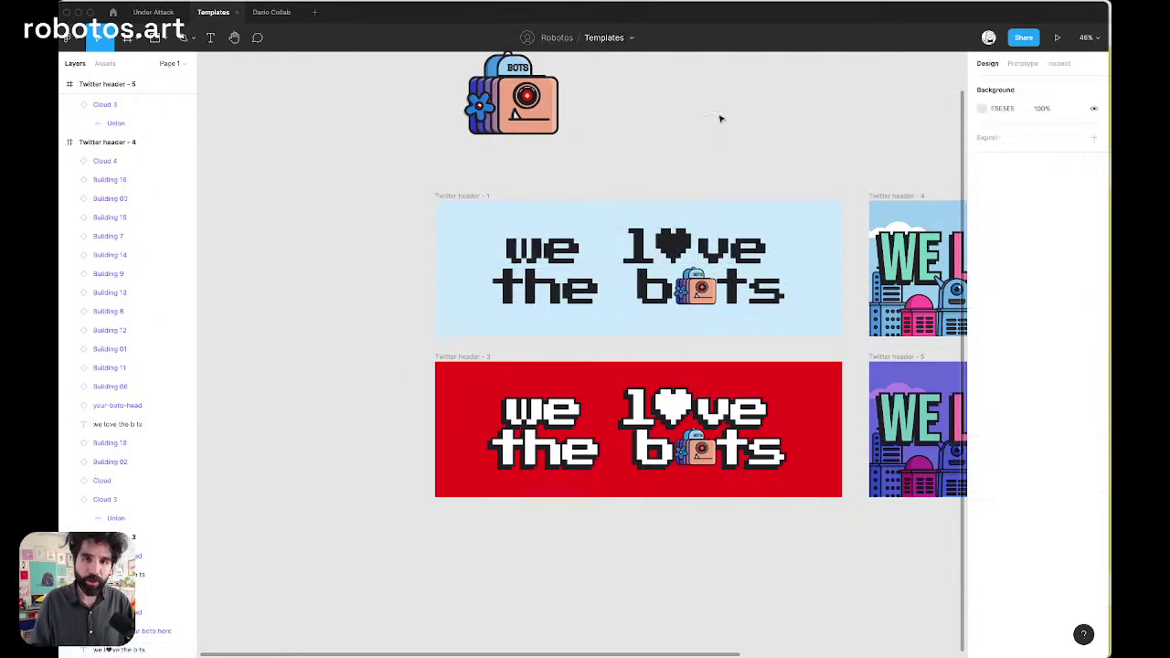
pyautogui.hotkey('shift', '1')
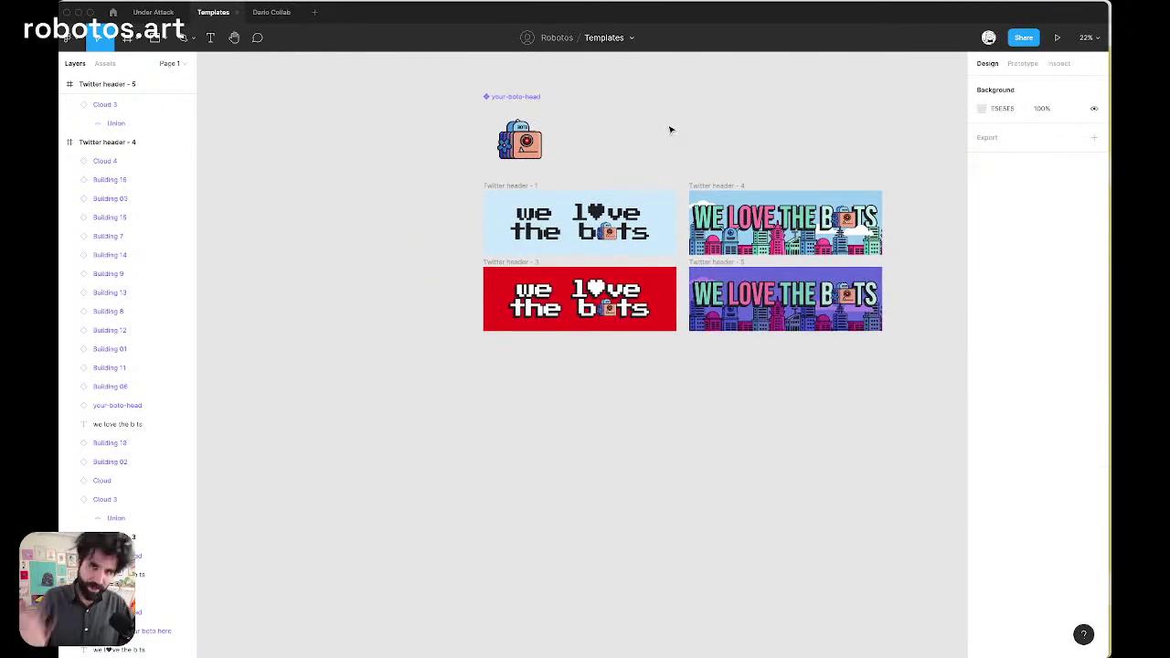
pyautogui.press('super+Tab')
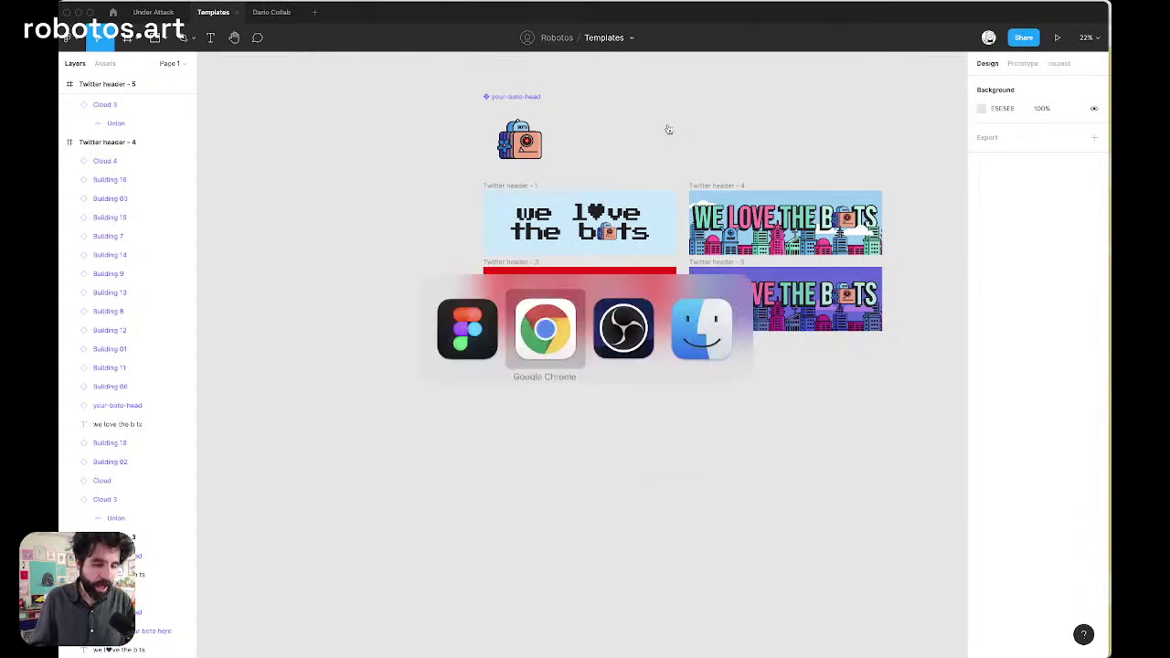
pyautogui.press('super+shift+Tab')
pyautogui.hotkey('shift', '1')
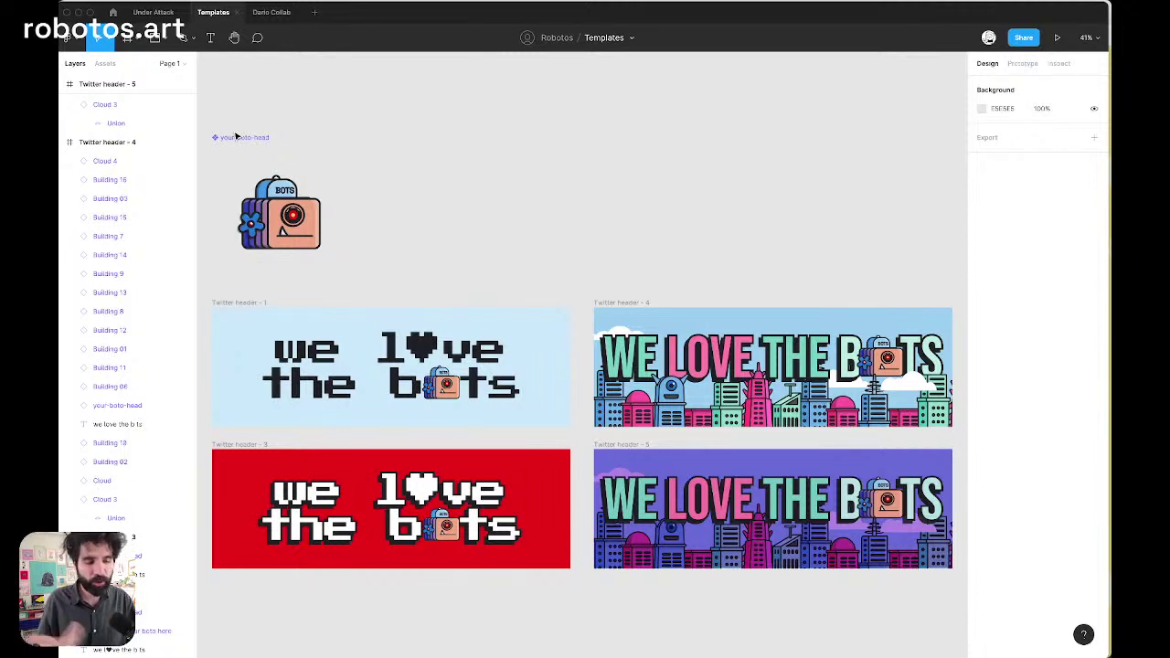
# Open the Dario Collab file and examine the agenda frame, the collab-youtube-cover frame and the pale horned-helmet sketch
pyautogui.click(265, 13)
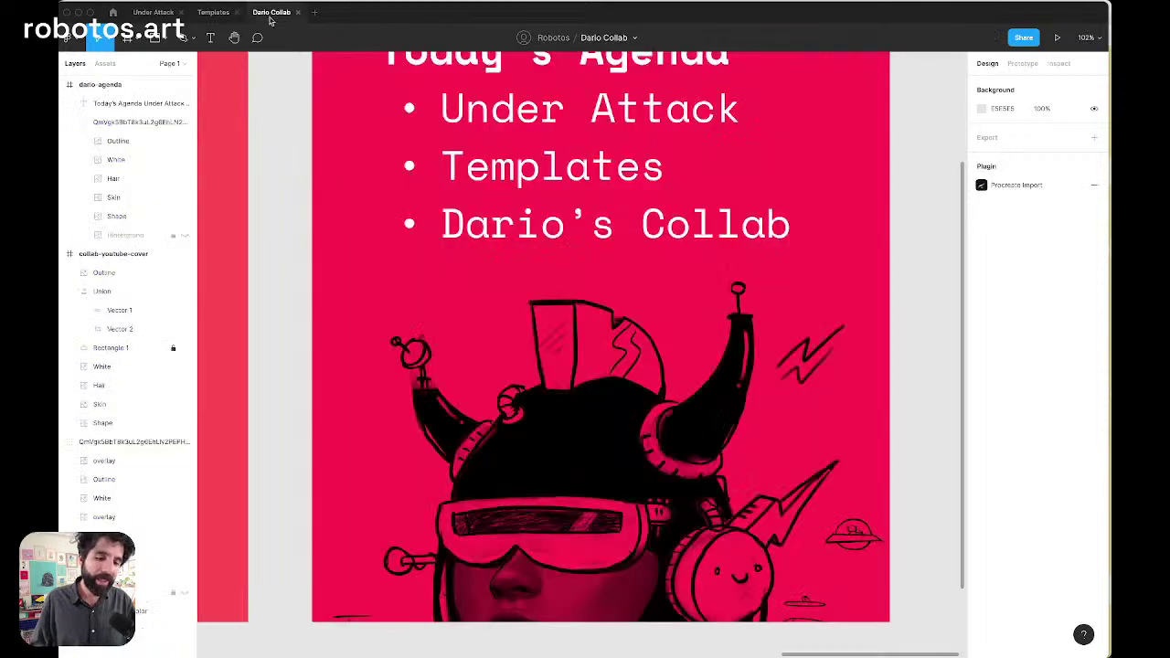
pyautogui.scroll(-4, 549, 175)
pyautogui.scroll(8, 549, 175)
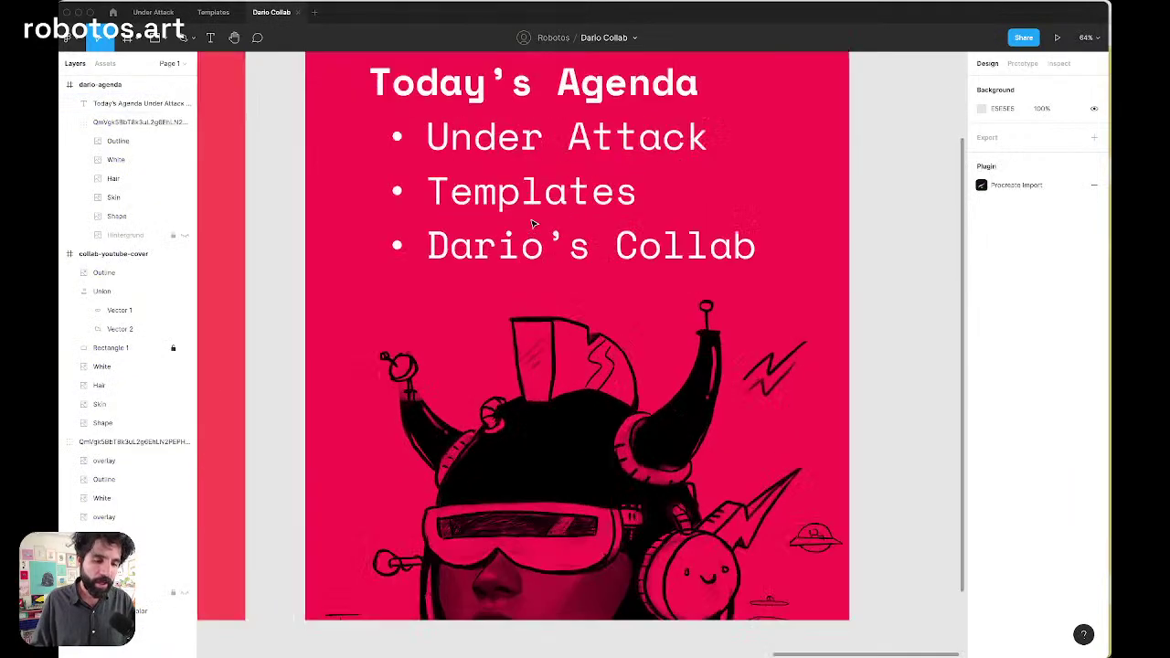
pyautogui.scroll(-3, 532, 222)
pyautogui.scroll(-1, 534, 223)
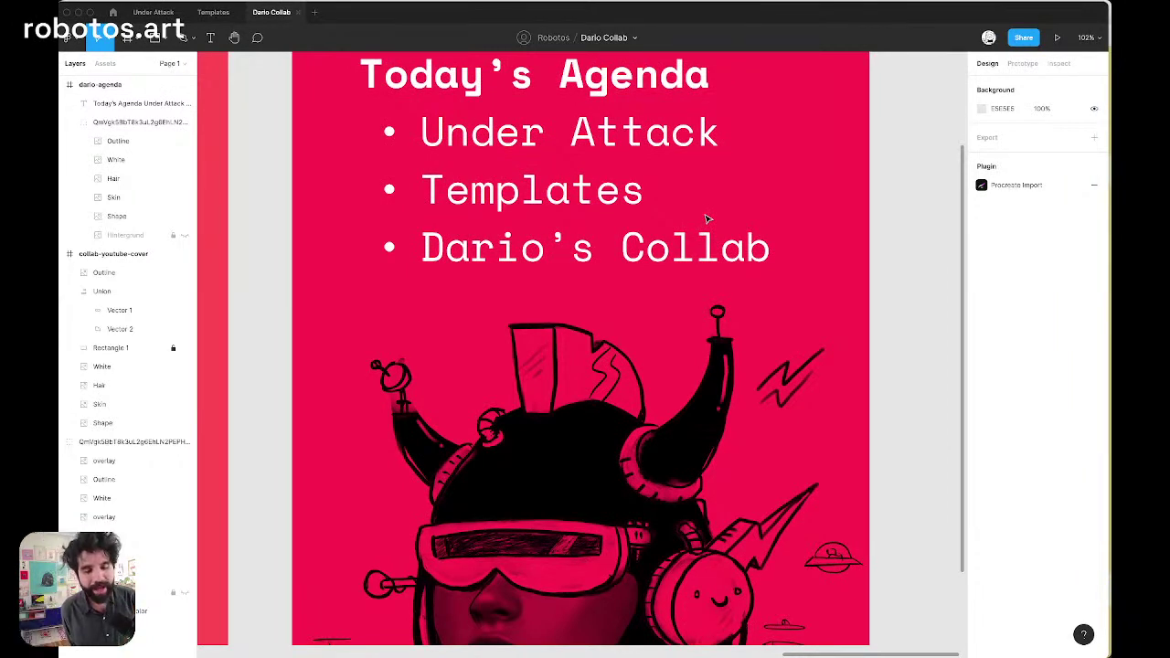
pyautogui.scroll(-5, 706, 220)
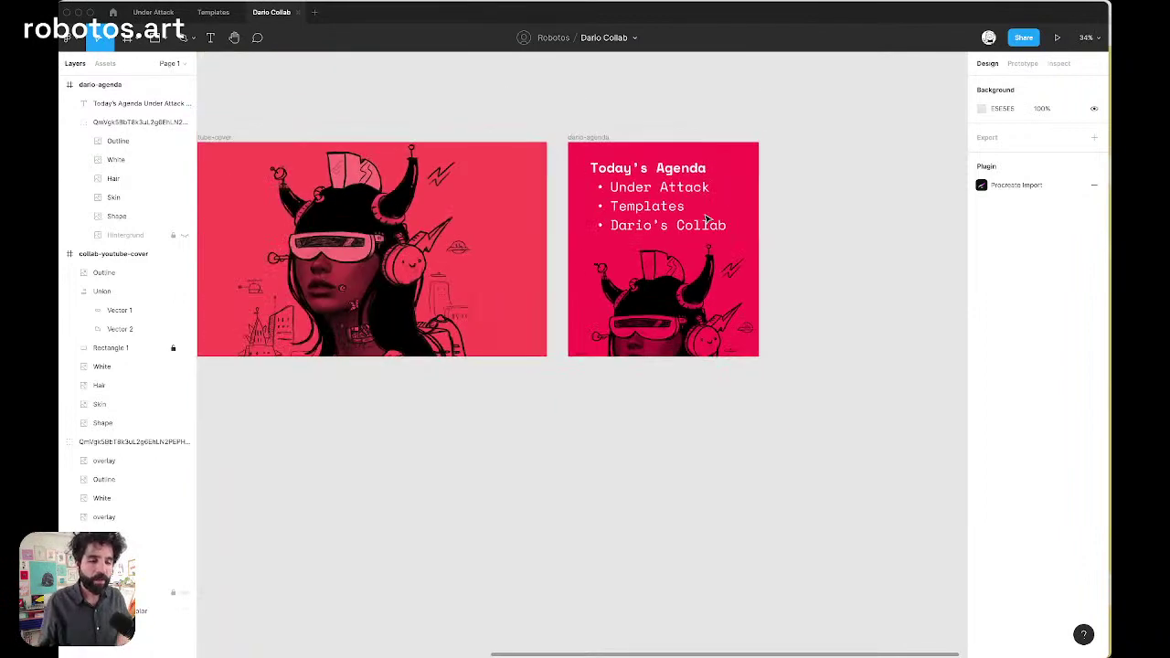
pyautogui.hscroll(-5, 713, 216)
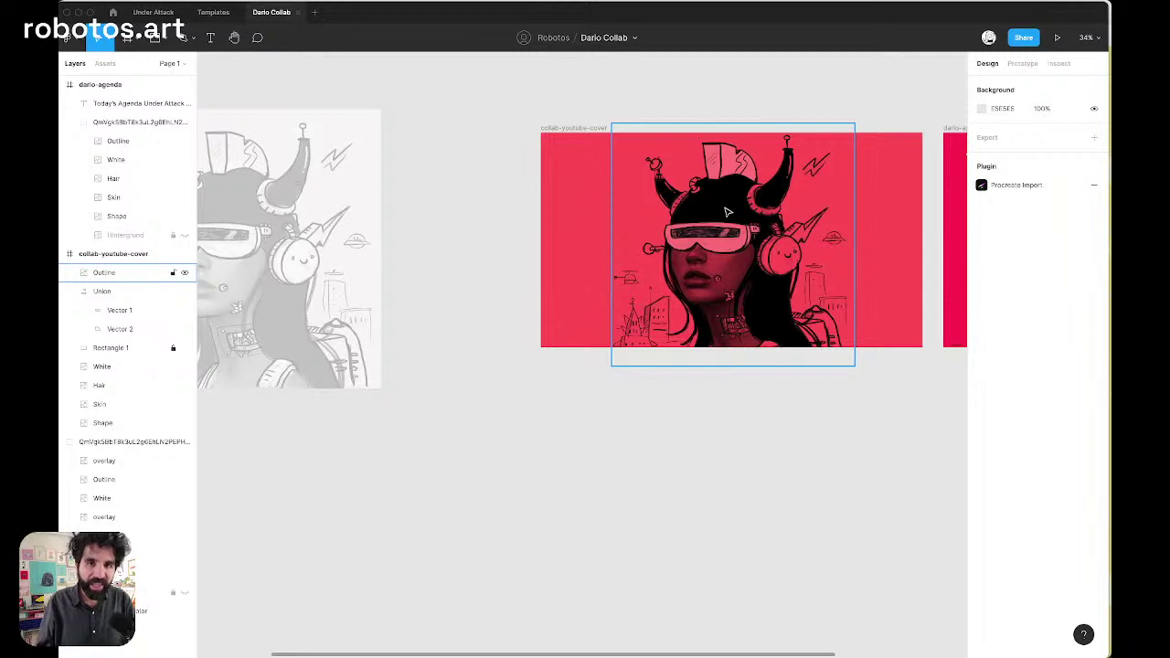
pyautogui.hscroll(-4, 727, 212)
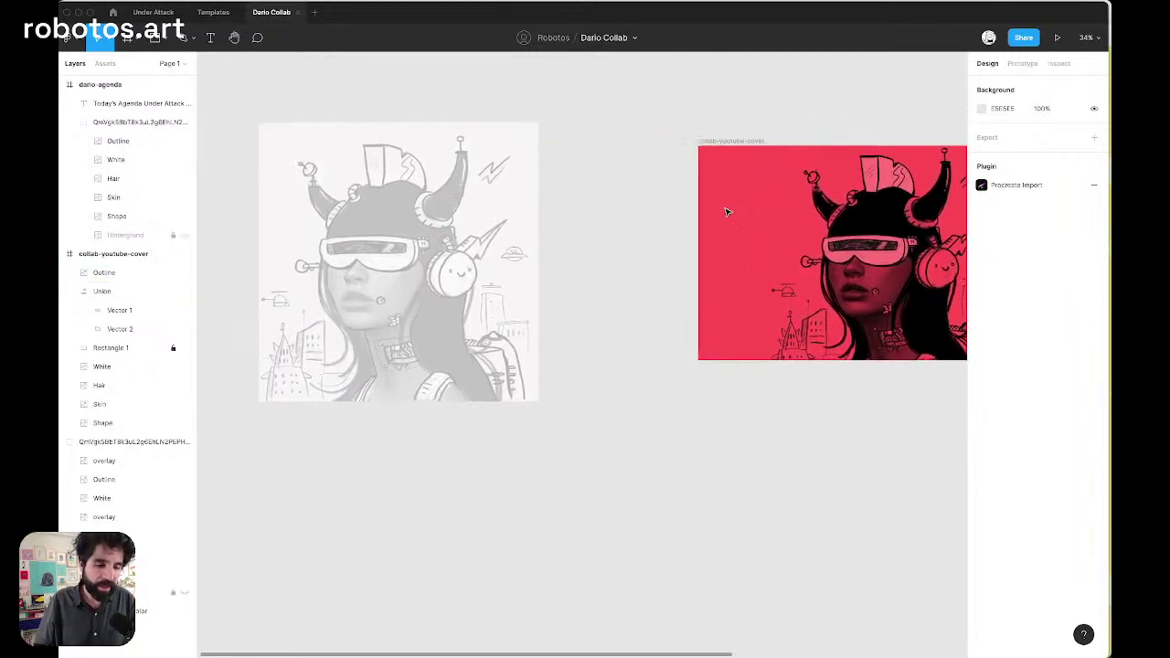
# Examine the pale horned-helmet sketch up close, including the face, visor, headphones and horns, and compare it with the neighbouring cover frame
pyautogui.scroll(3, 289, 269)
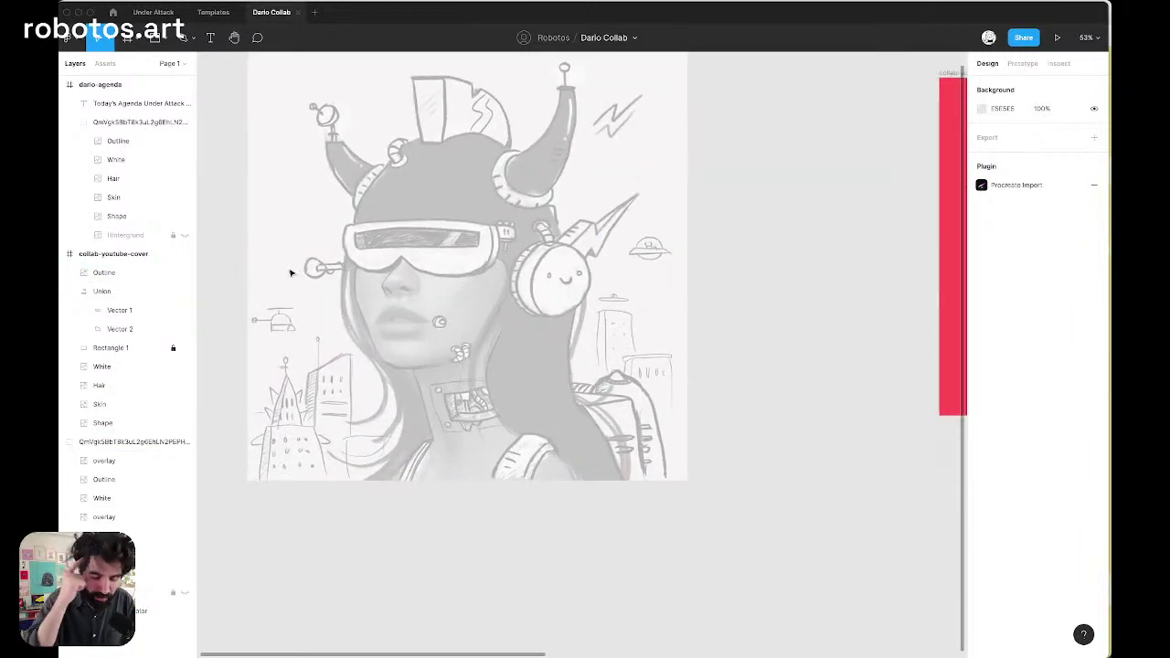
pyautogui.scroll(3, 290, 272)
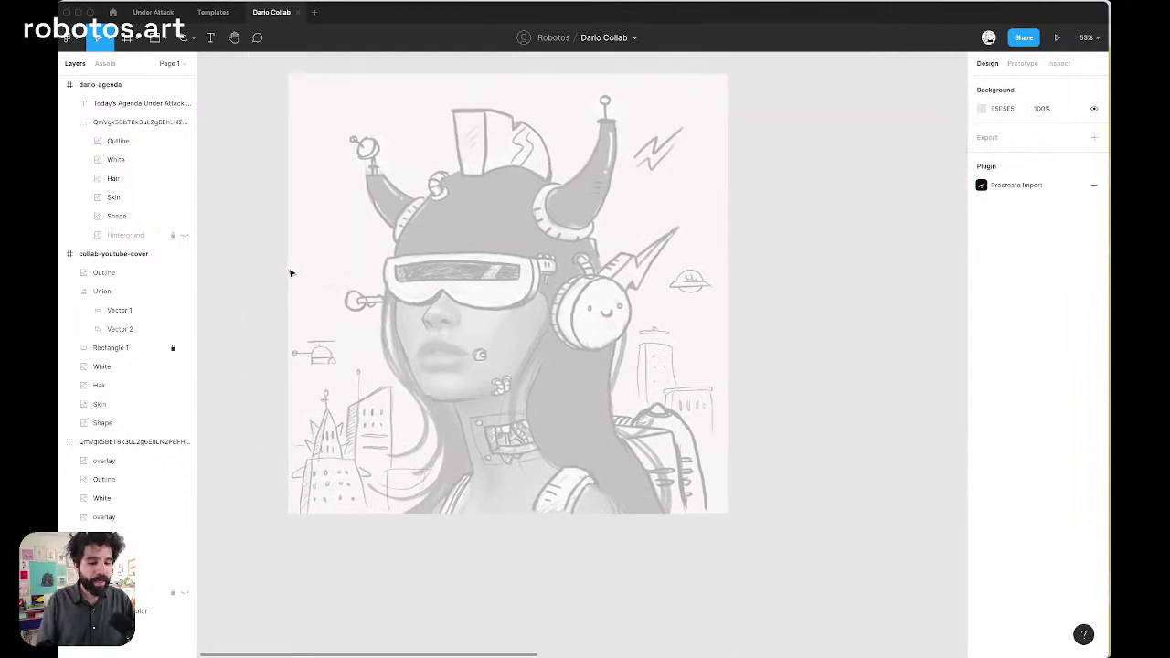
pyautogui.hscroll(-2, 484, 251)
pyautogui.scroll(2, 484, 252)
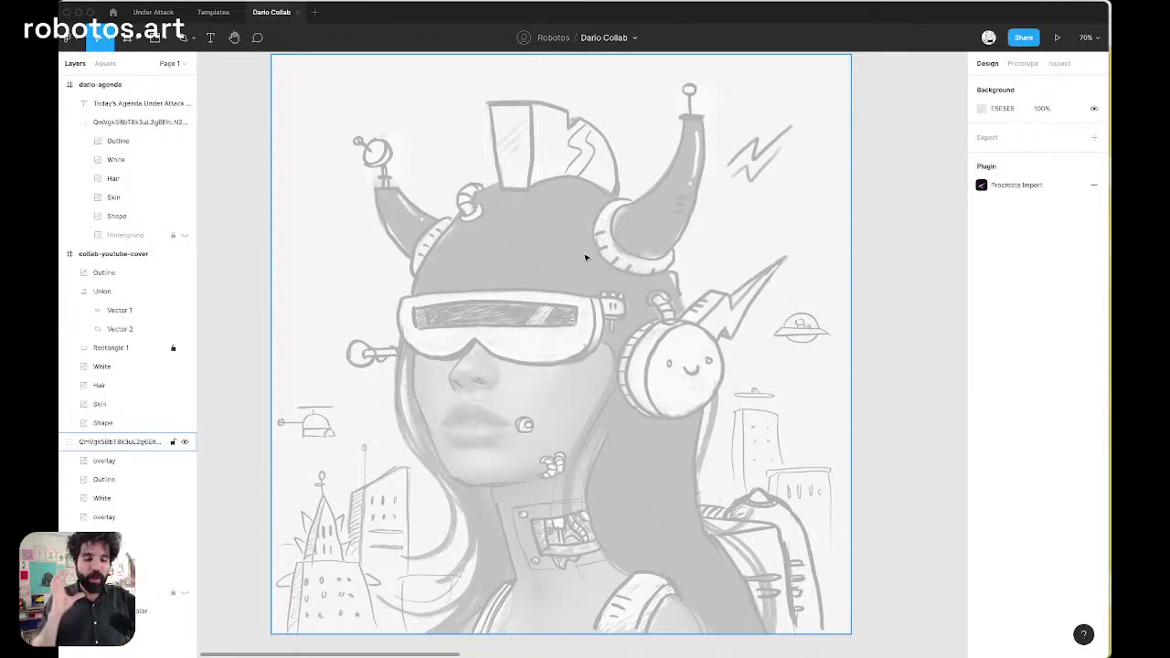
pyautogui.scroll(5, 468, 452)
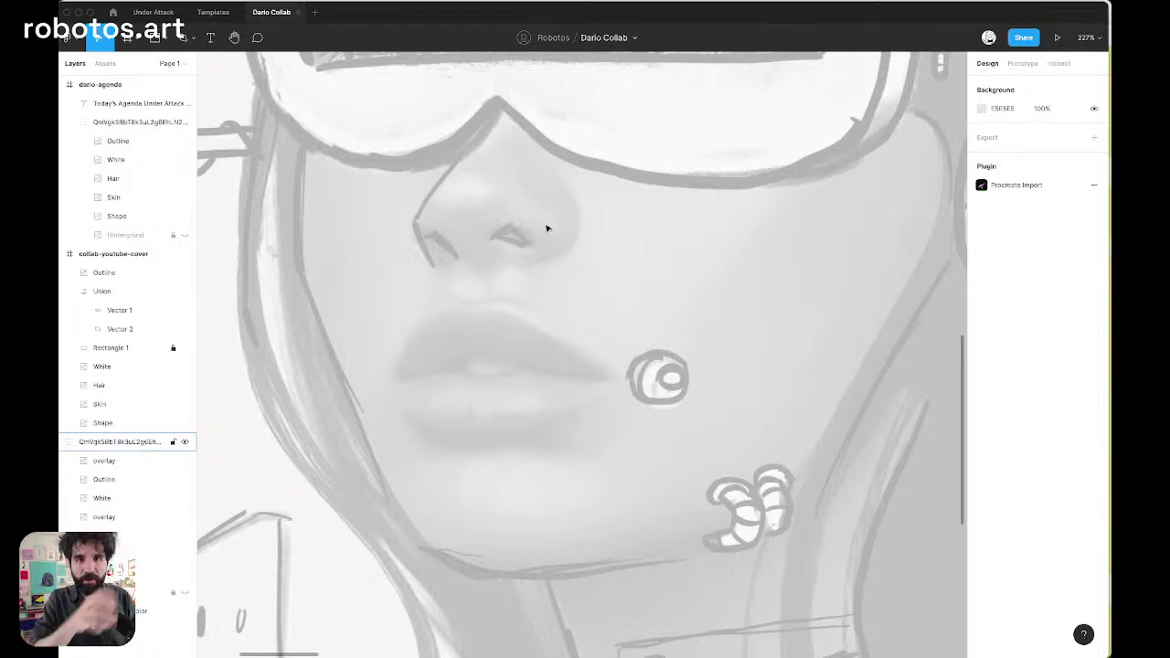
pyautogui.scroll(3, 547, 228)
pyautogui.hscroll(3, 547, 228)
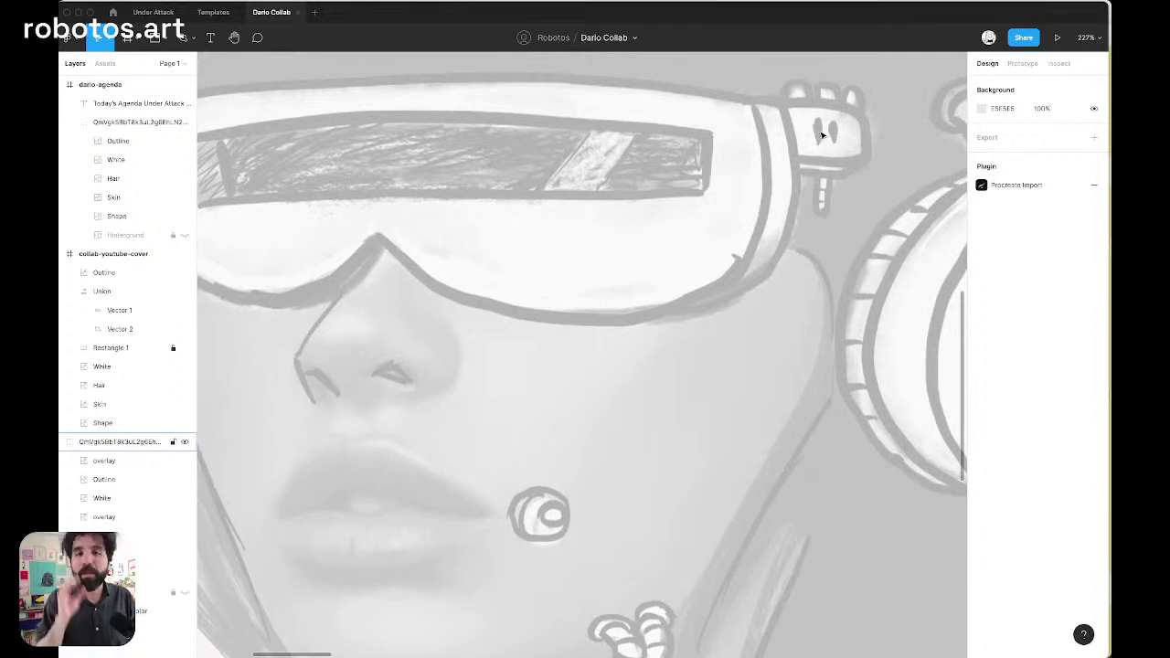
pyautogui.scroll(-10, 822, 136)
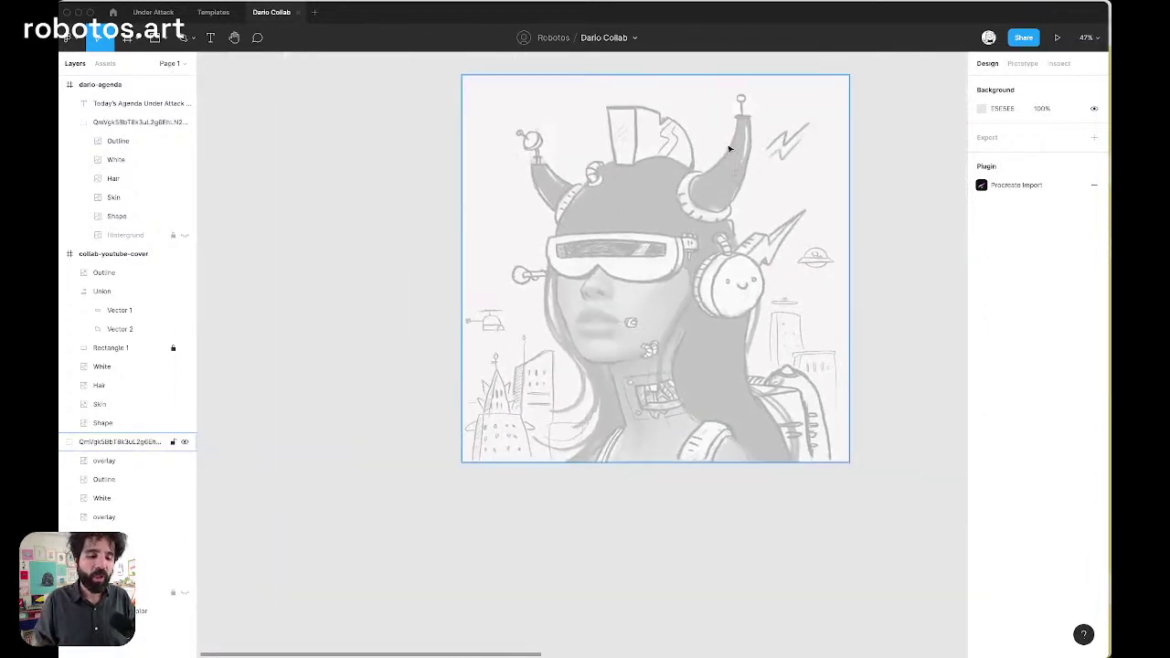
pyautogui.scroll(2, 667, 183)
pyautogui.scroll(1, 608, 220)
pyautogui.hscroll(1, 608, 220)
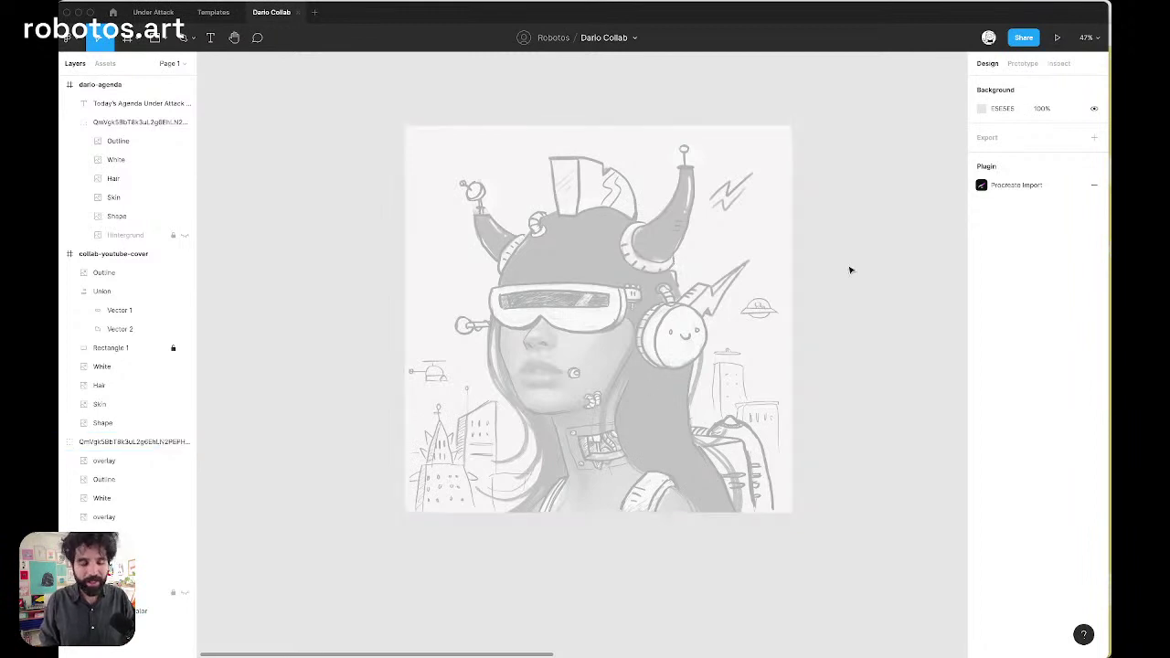
pyautogui.scroll(-5, 850, 270)
pyautogui.hscroll(5, 848, 266)
pyautogui.hscroll(-3, 848, 266)
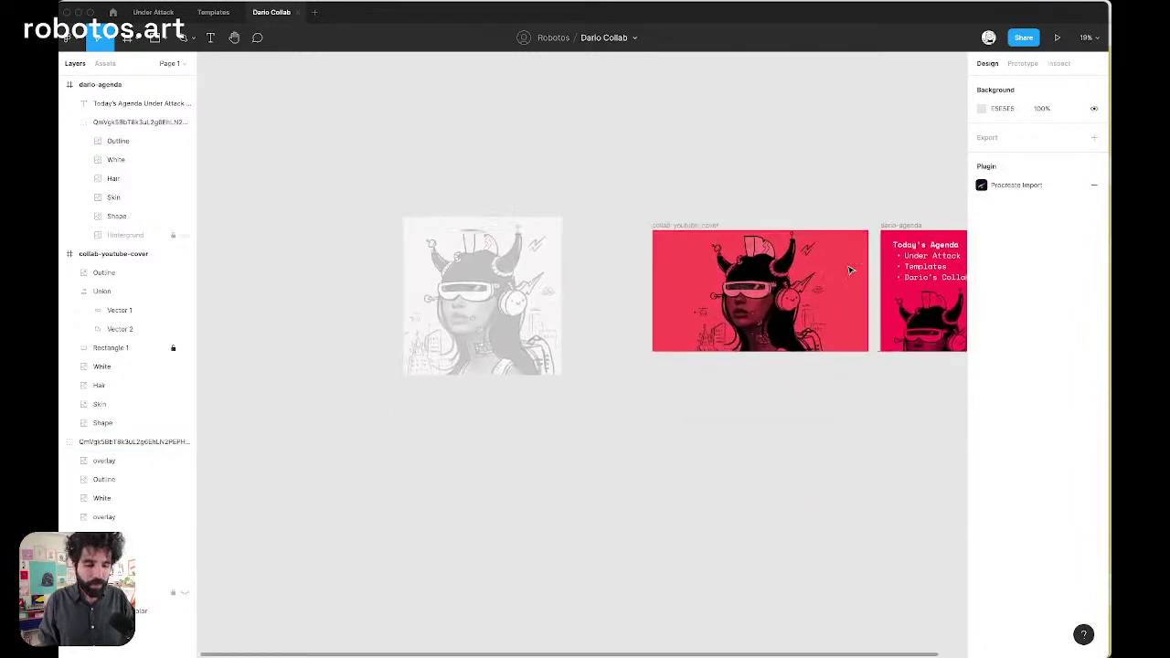
pyautogui.moveTo(451, 196); pyautogui.dragTo(667, 441)
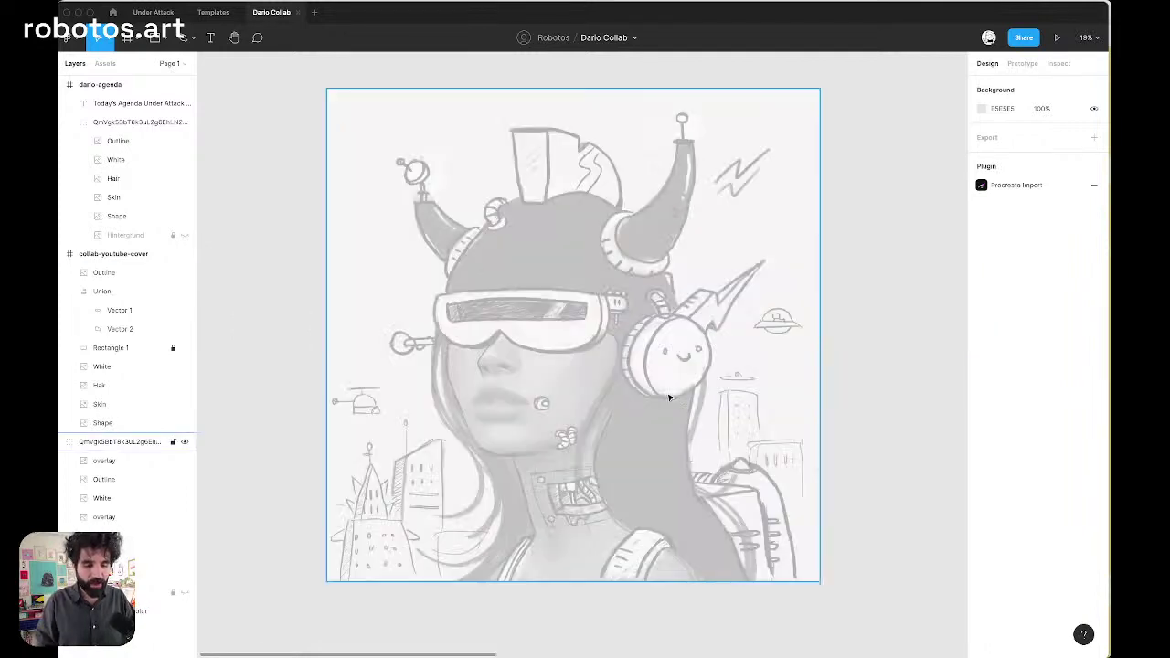
# Switch to the browser, close the Robotos Your Stuff page, read the stream's pop-out live chat, and return to the Dario Collab file in Figma
pyautogui.press('super+Tab')
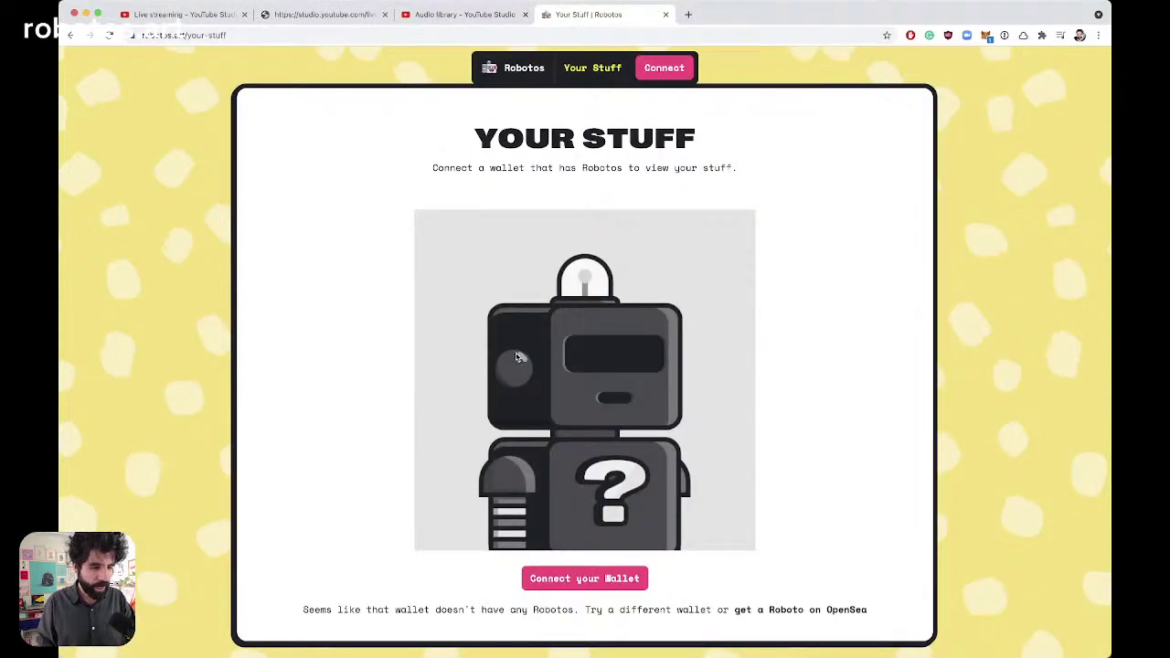
pyautogui.press('super+q')
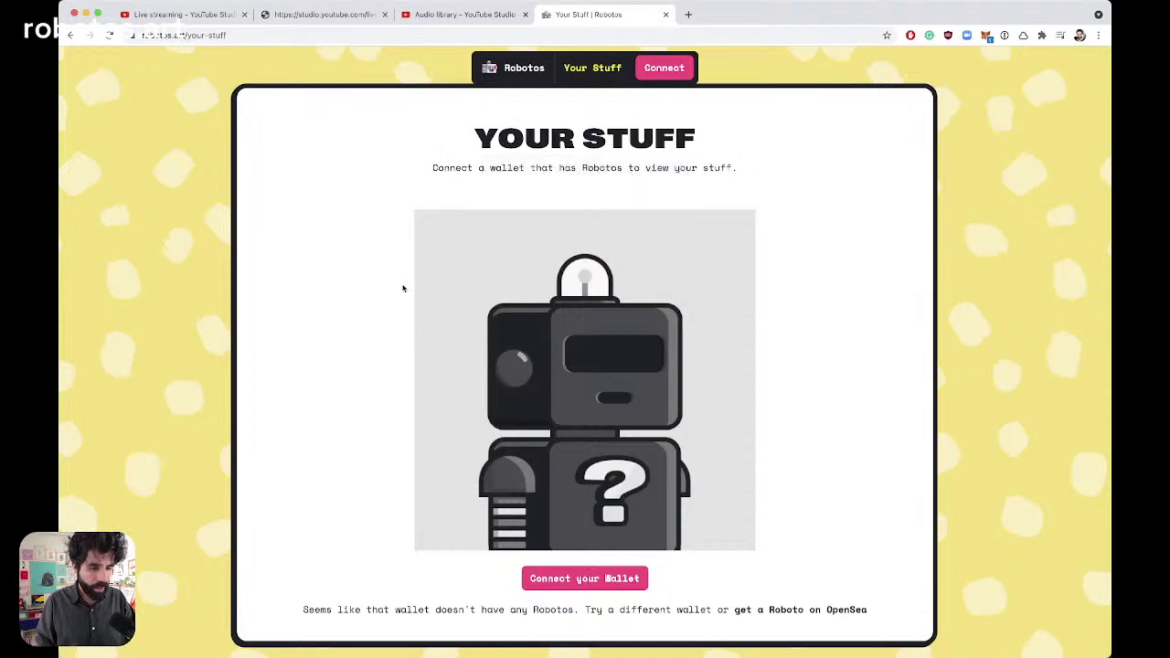
pyautogui.press('super+w')
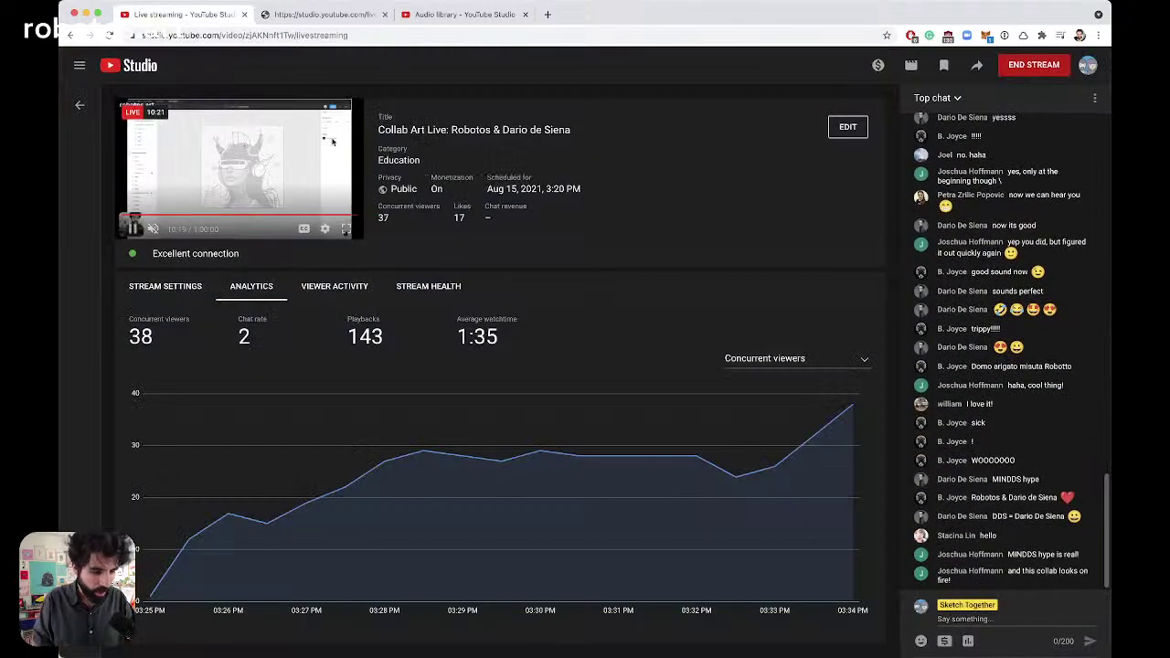
pyautogui.click(306, 16)
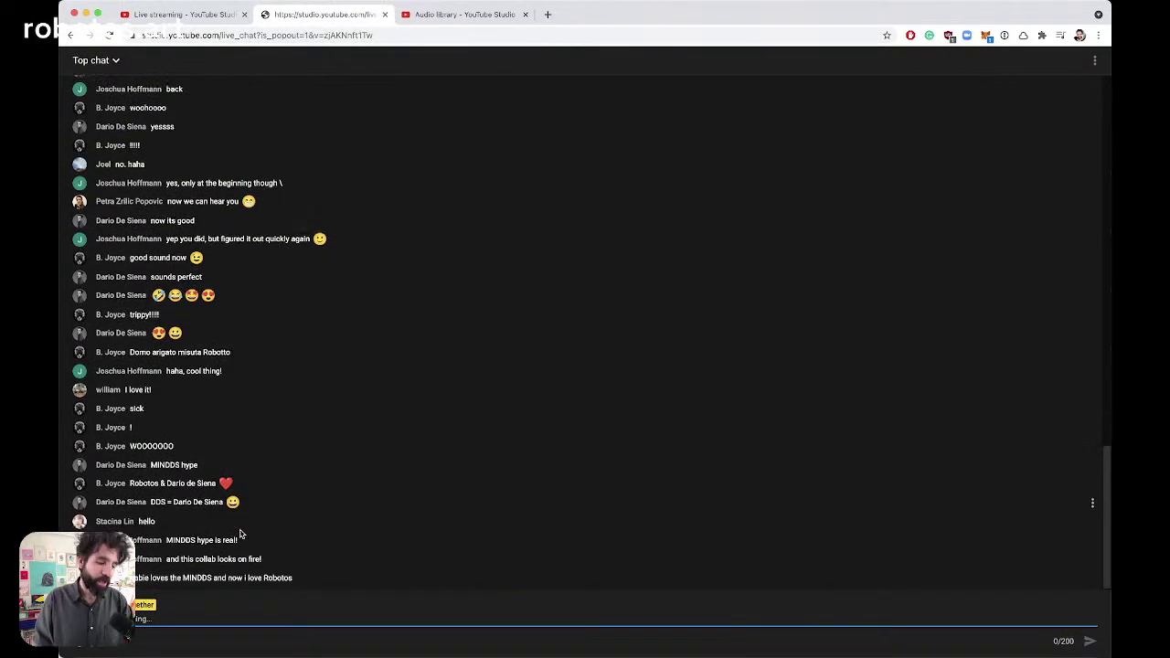
pyautogui.press('super+Tab')
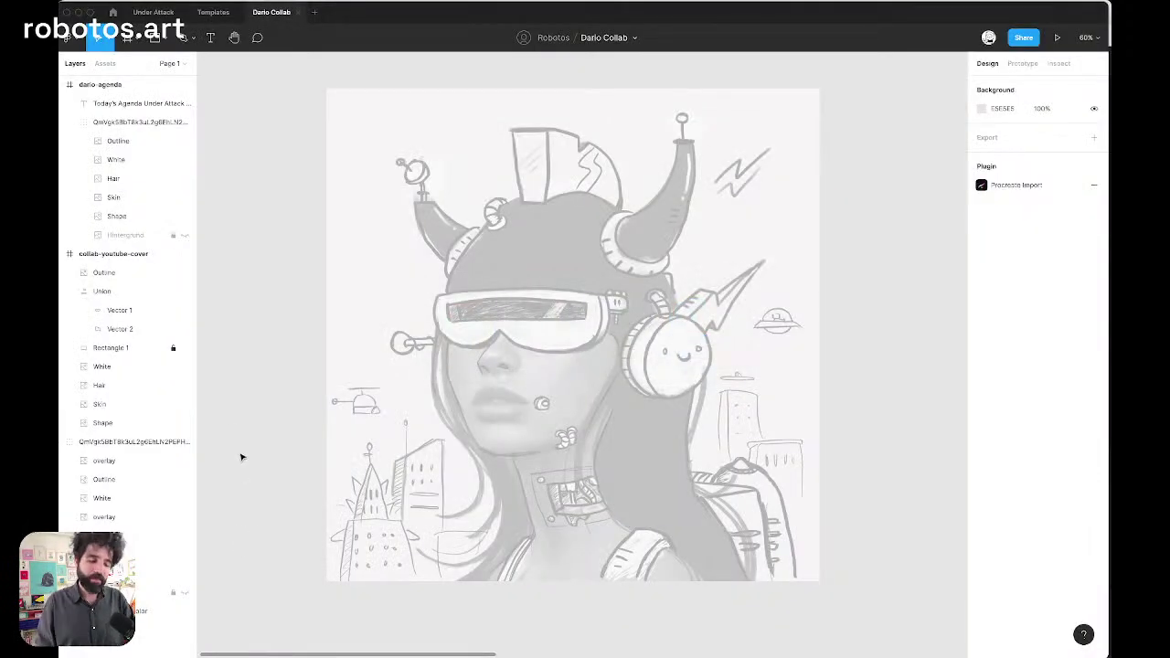
# Lock the large pale sketch group and clear the selection
pyautogui.moveTo(293, 183); pyautogui.dragTo(566, 322)
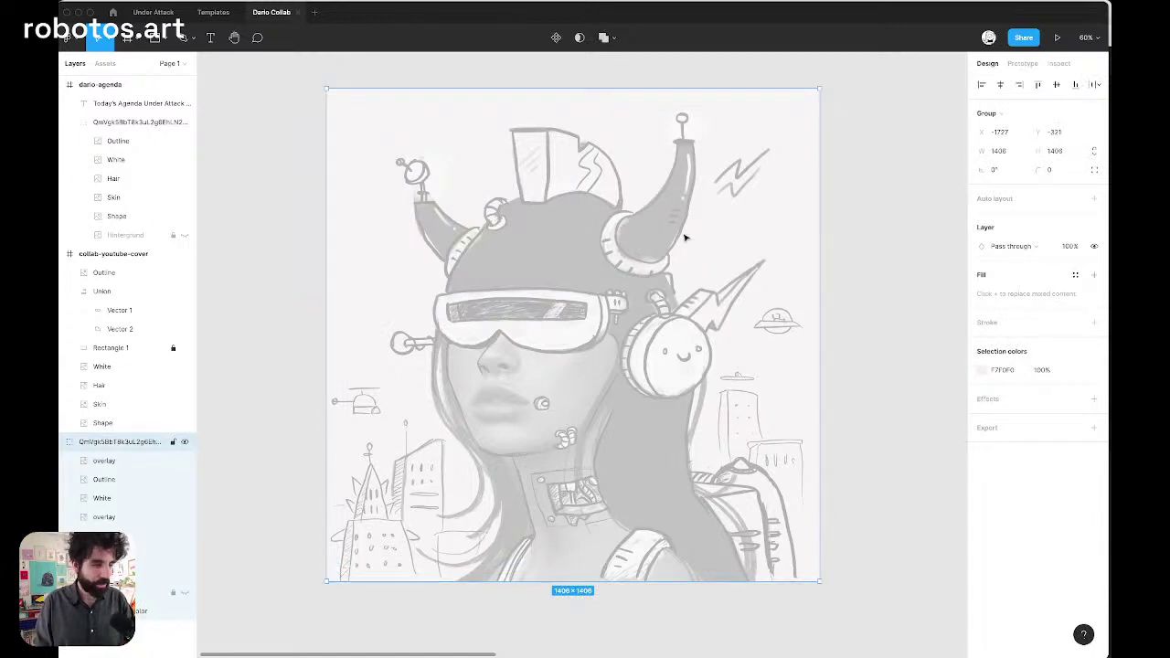
pyautogui.click(174, 442)
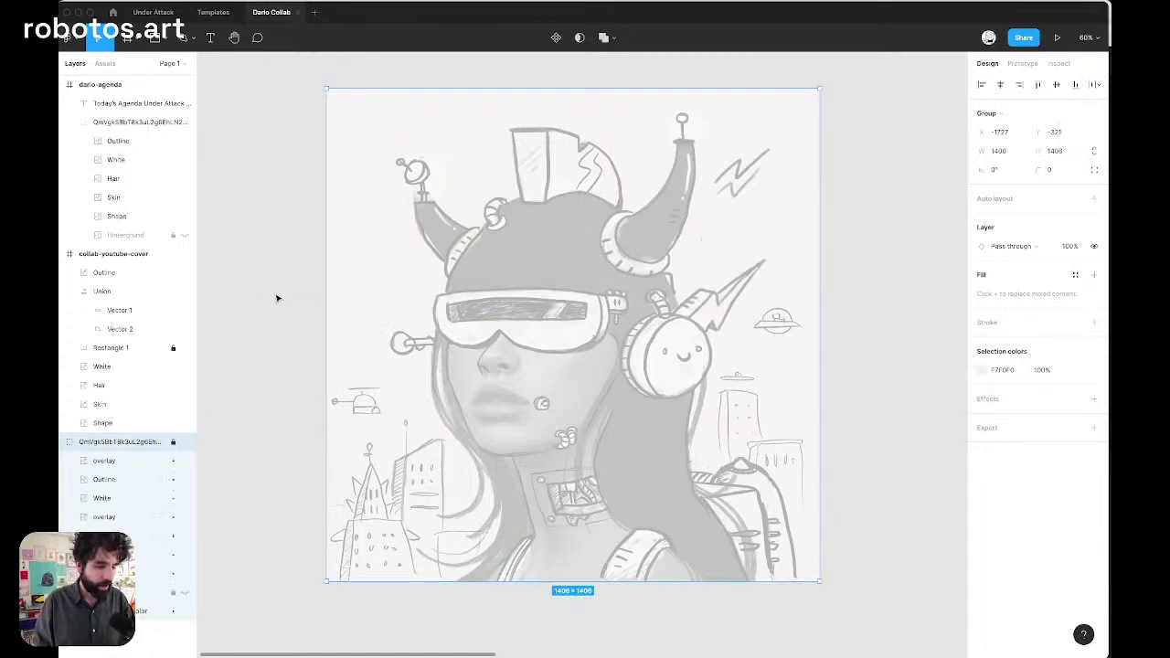
pyautogui.click(277, 295)
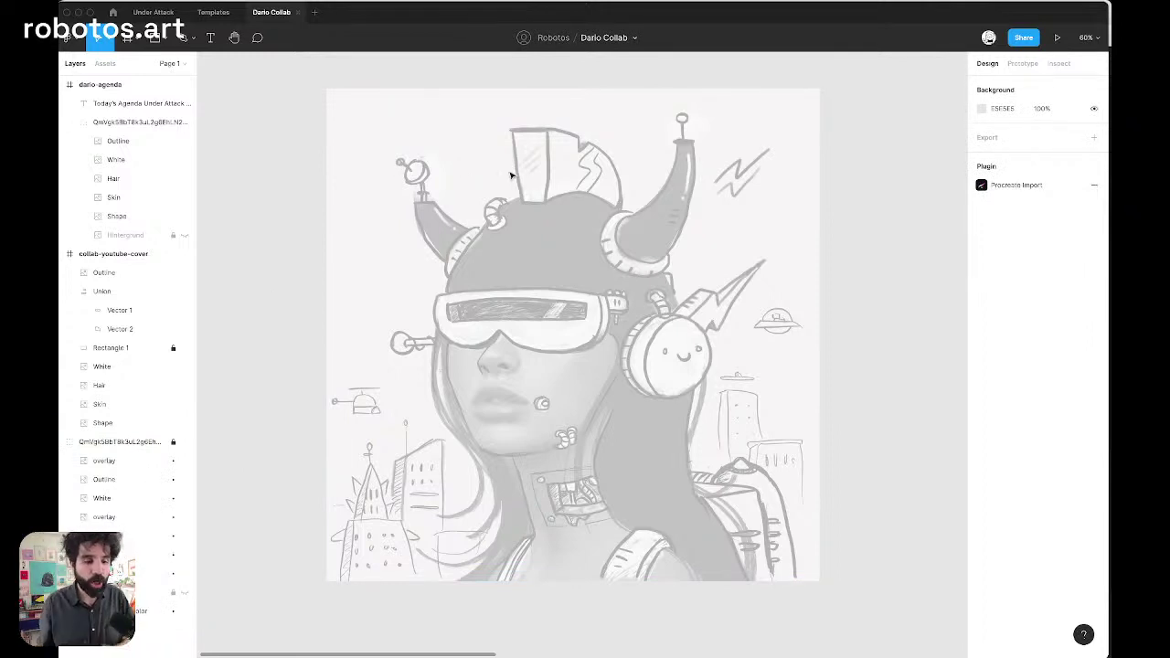
# Draw a rectangle about 90 × 214 over the front panel of the crest on top of the helmet
pyautogui.scroll(5, 578, 148)
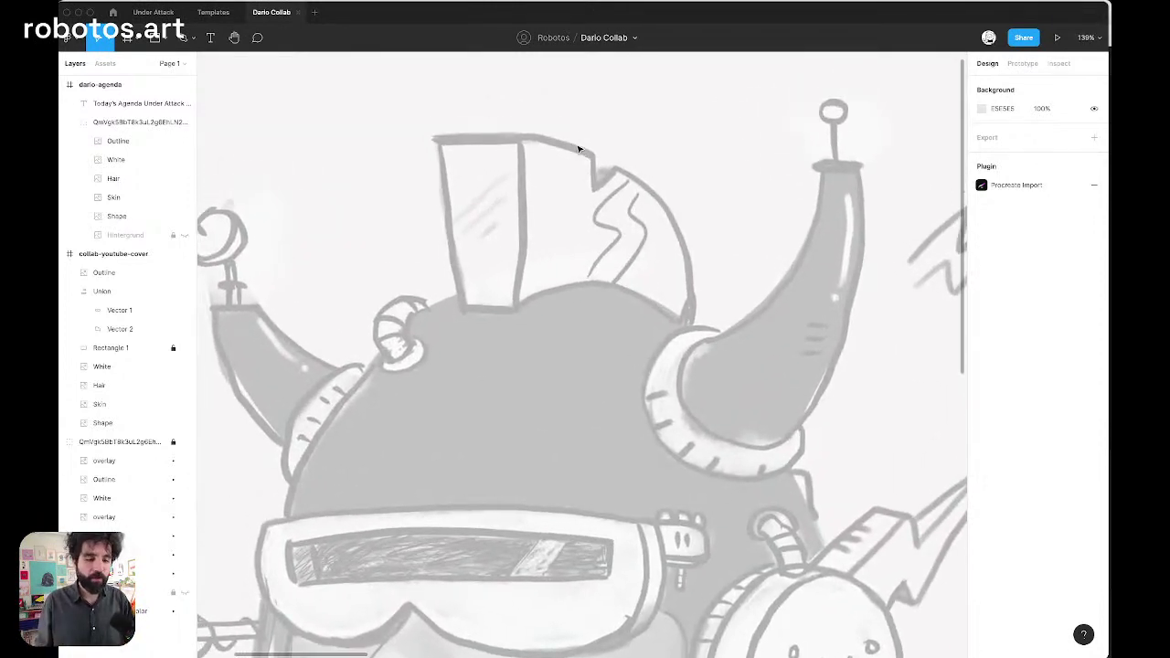
pyautogui.scroll(3, 578, 148)
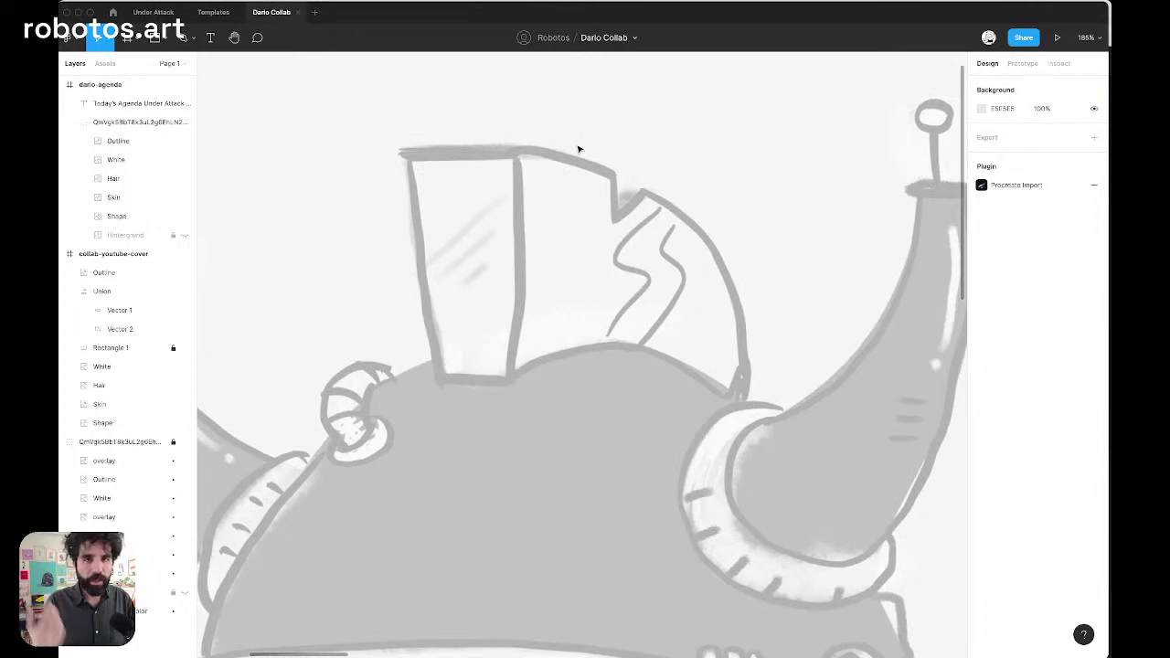
pyautogui.press('p')
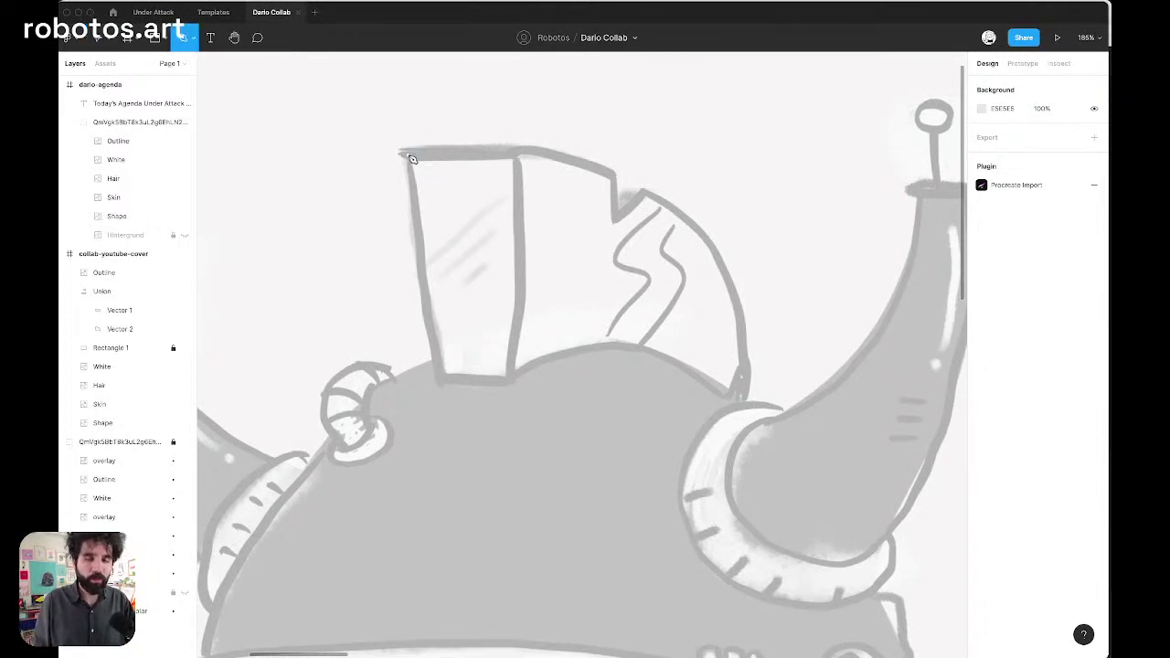
pyautogui.press('v')
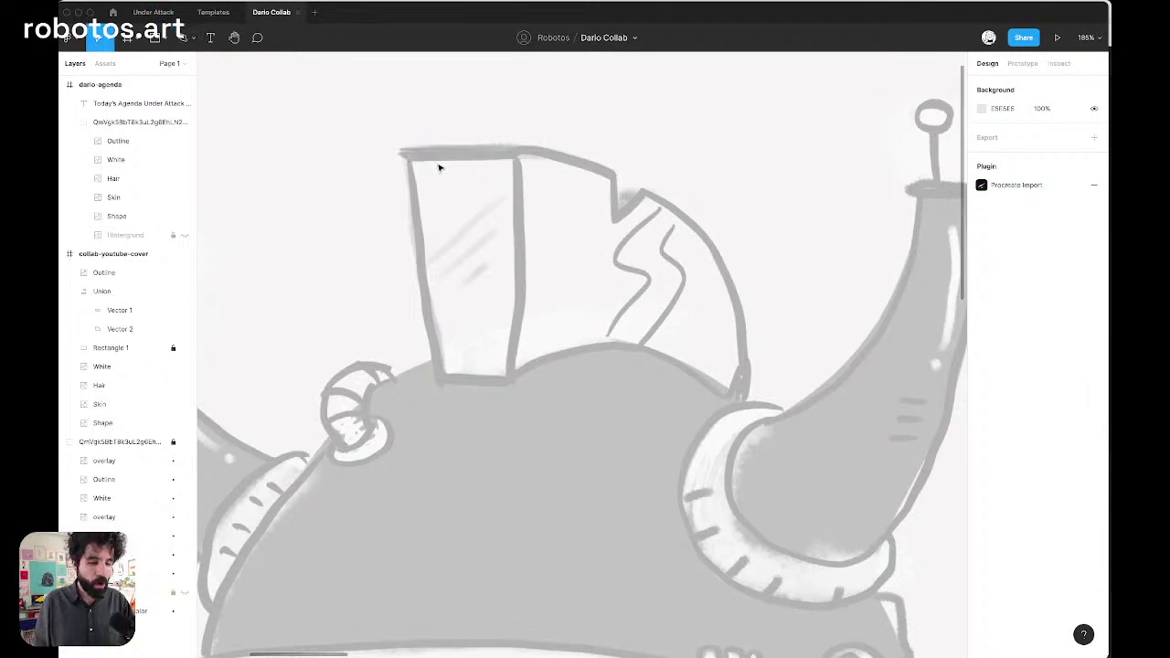
pyautogui.press('r')
pyautogui.moveTo(409, 149)
pyautogui.mouseDown()
pyautogui.moveTo(464, 354)
pyautogui.moveTo(494, 388)
pyautogui.moveTo(508, 382)
pyautogui.mouseUp()
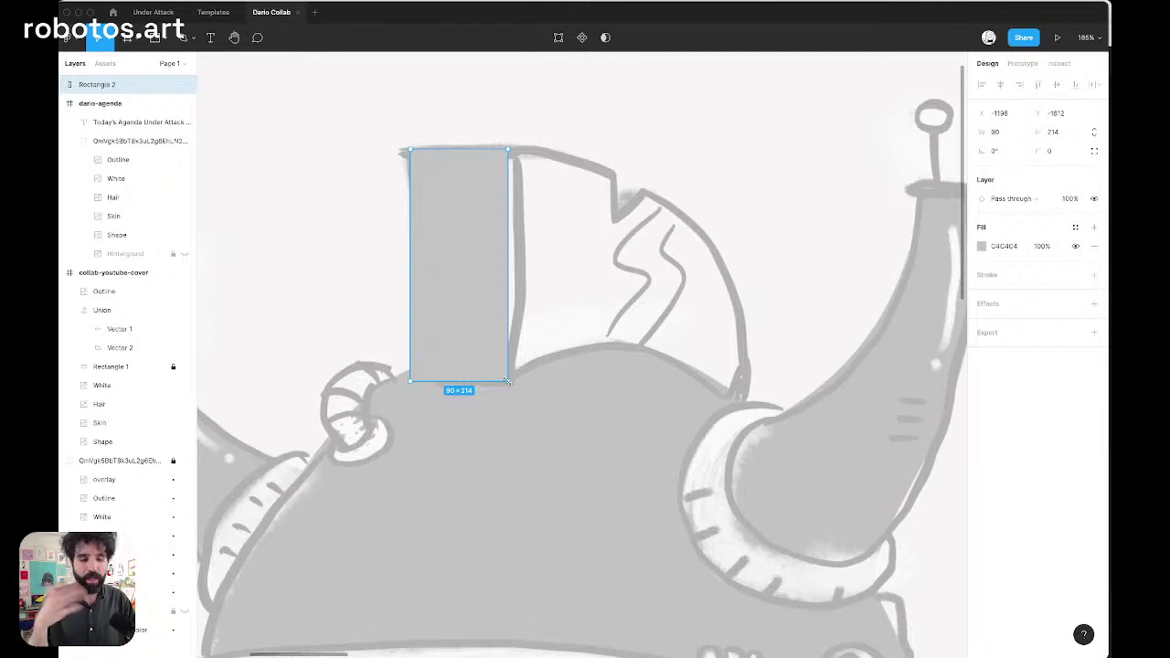
# Nudge the rectangle right to X -1172 and narrow it to 66 wide to match the base of the crest's front panel
pyautogui.hotkey('shift', 'Right')
pyautogui.hotkey('shift', 'Right')
pyautogui.press('Right')
pyautogui.press('Right')
pyautogui.press('Right')
pyautogui.press('Right')
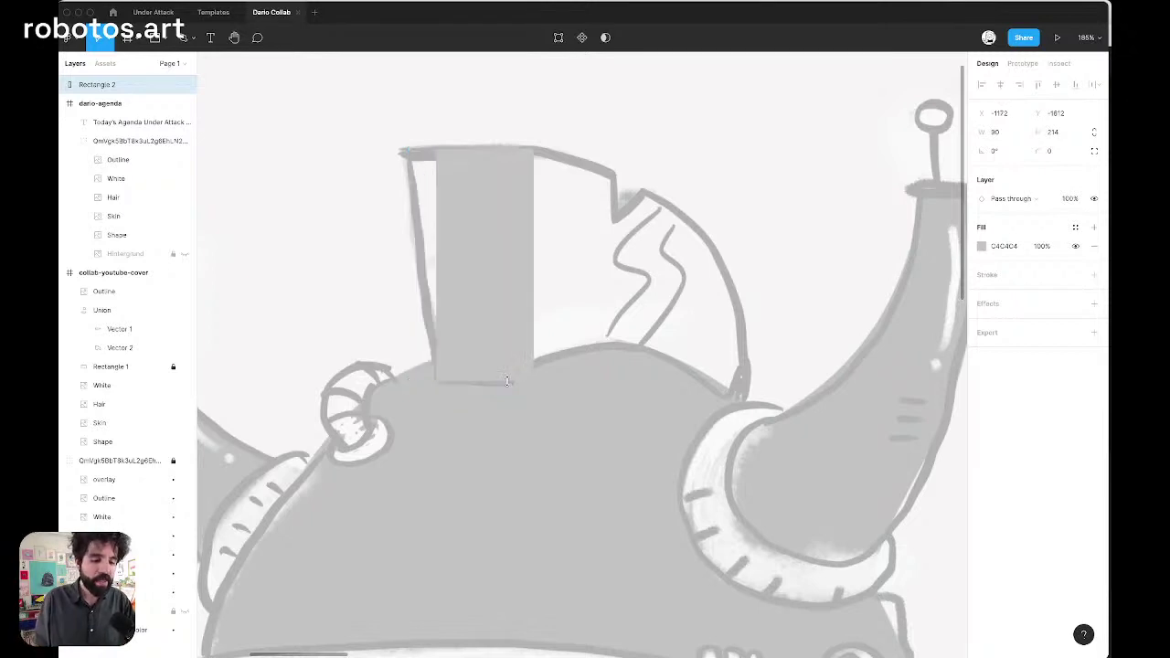
pyautogui.press('super+shift+Left')
pyautogui.press('super+shift+Left')
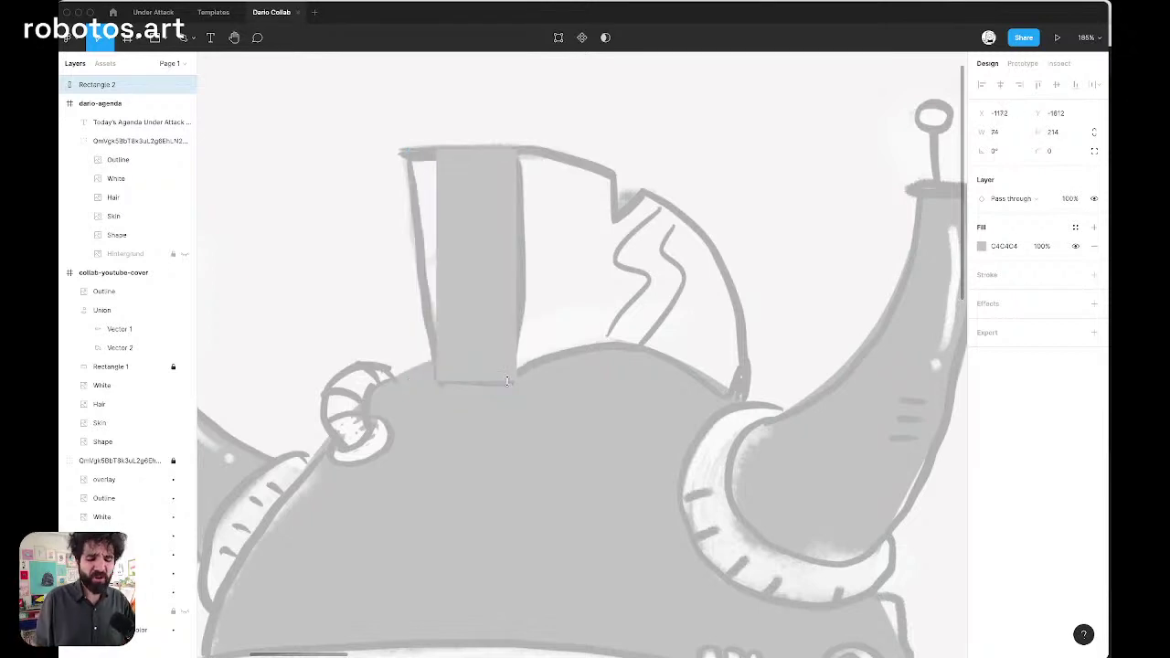
pyautogui.press('super+shift+Left')
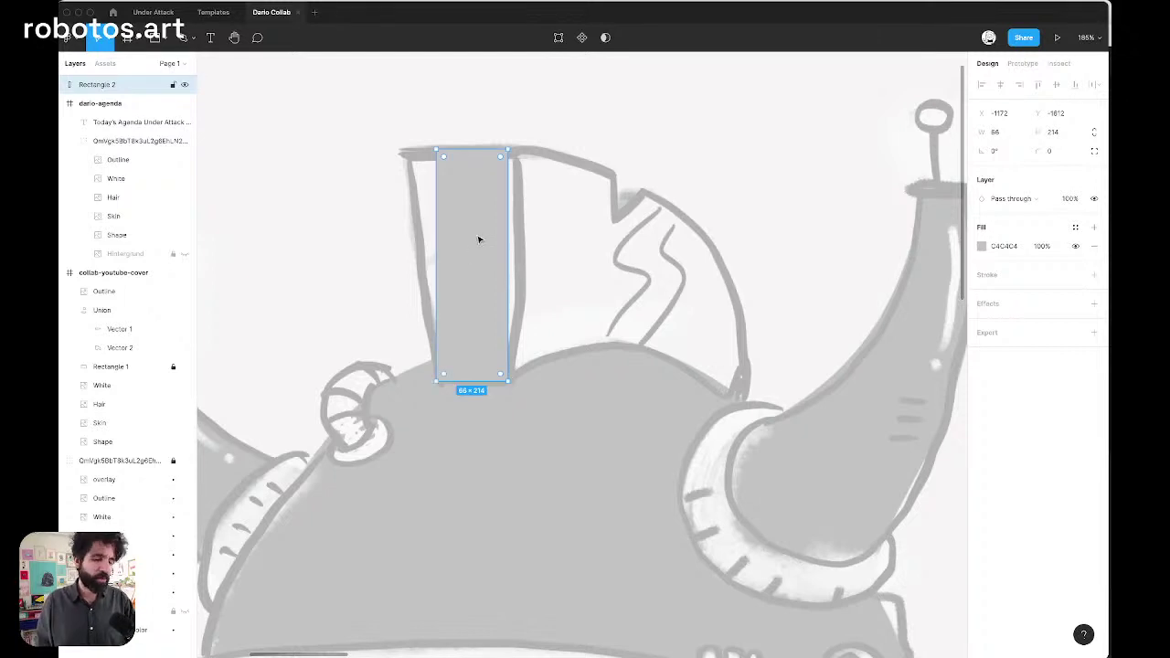
# Spread the rectangle's two upper corner points outward to form a taper 114 wide that follows the sketched panel, then deselect it
pyautogui.doubleClick(478, 239)
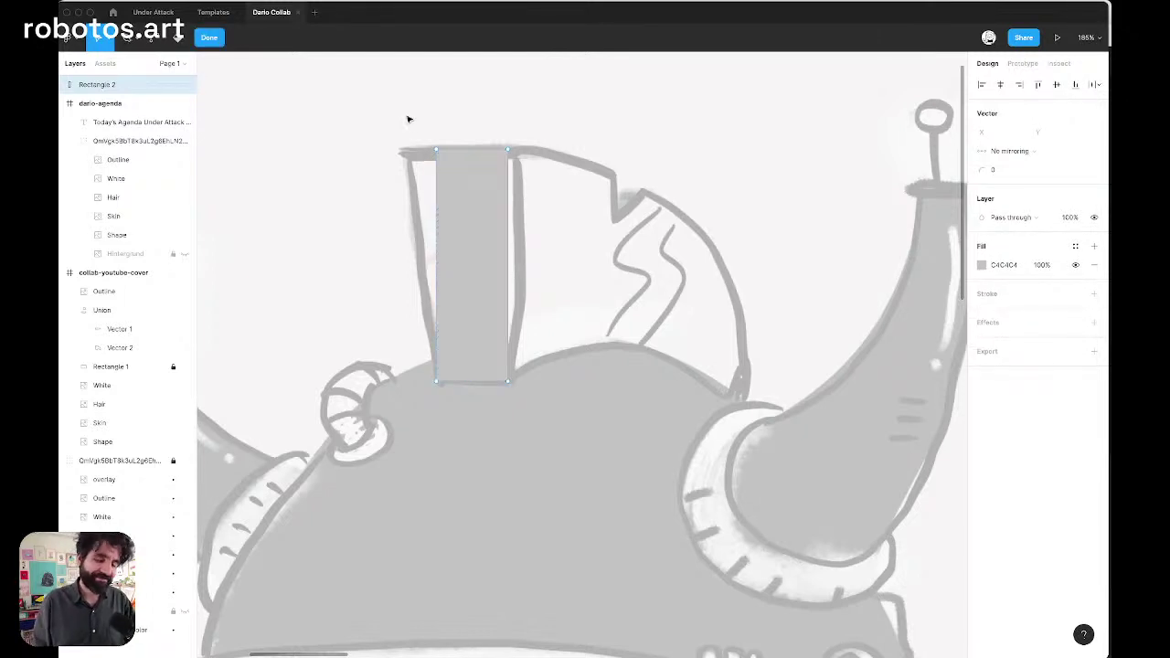
pyautogui.moveTo(409, 118); pyautogui.dragTo(473, 207)
pyautogui.hotkey('shift', 'Left')
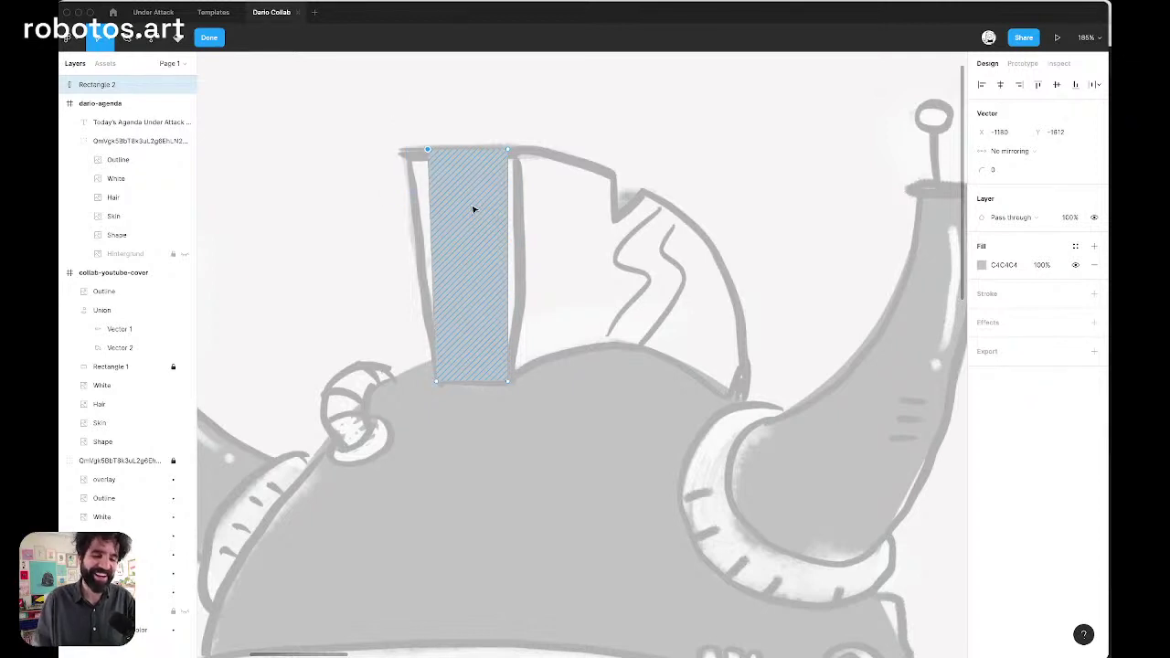
pyautogui.moveTo(496, 126); pyautogui.dragTo(521, 157)
pyautogui.hotkey('shift', 'Right')
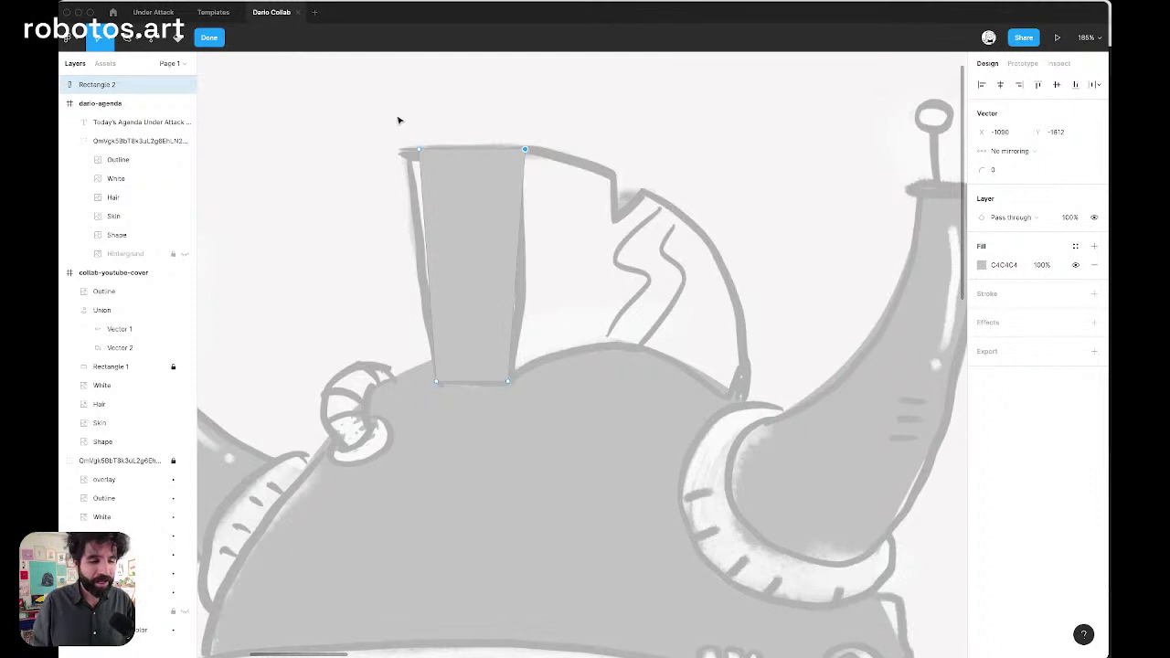
pyautogui.moveTo(396, 117); pyautogui.dragTo(447, 192)
pyautogui.moveTo(483, 115); pyautogui.dragTo(556, 180)
pyautogui.press('Right')
pyautogui.press('Right')
pyautogui.press('Right')
pyautogui.press('Right')
pyautogui.press('Right')
pyautogui.press('Escape')
pyautogui.scroll(-5, 558, 135)
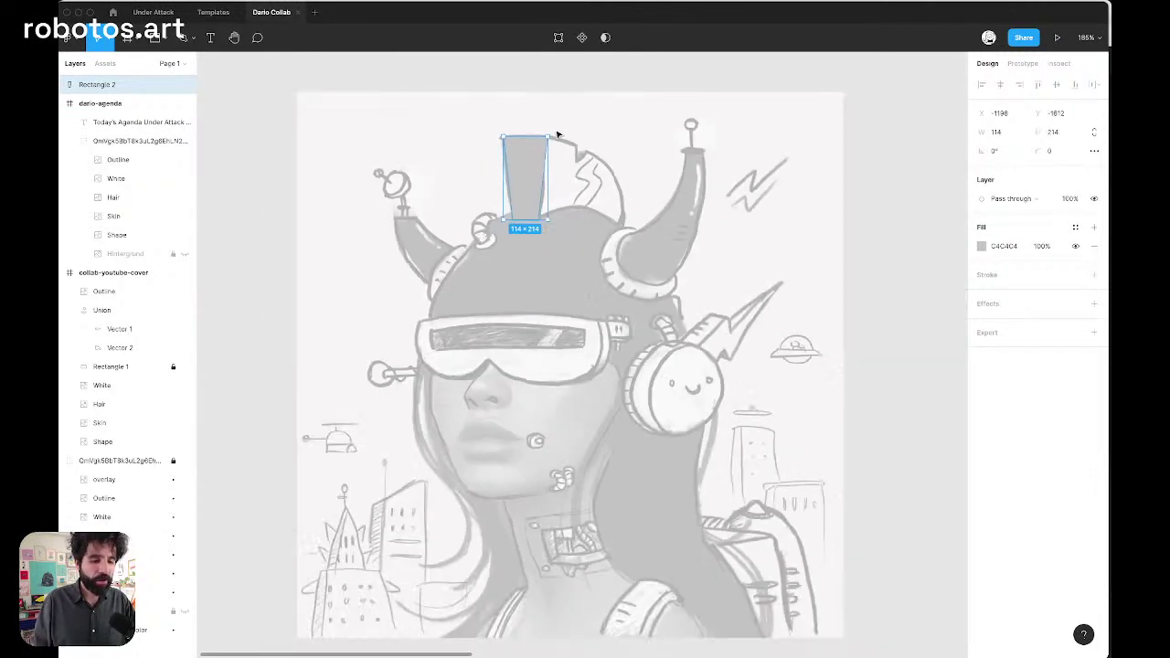
pyautogui.click(271, 128)
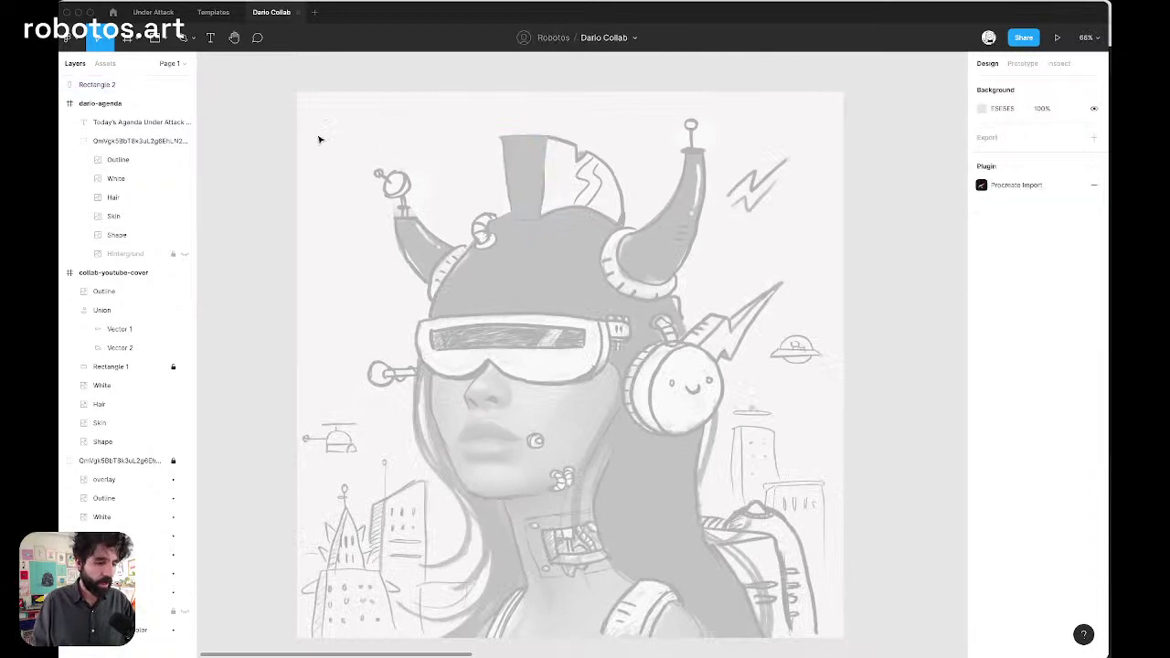
# Select the locked sketch group and set its layer opacity to 80%
pyautogui.rightClick(385, 197)
pyautogui.moveTo(407, 203)
pyautogui.click(573, 203)
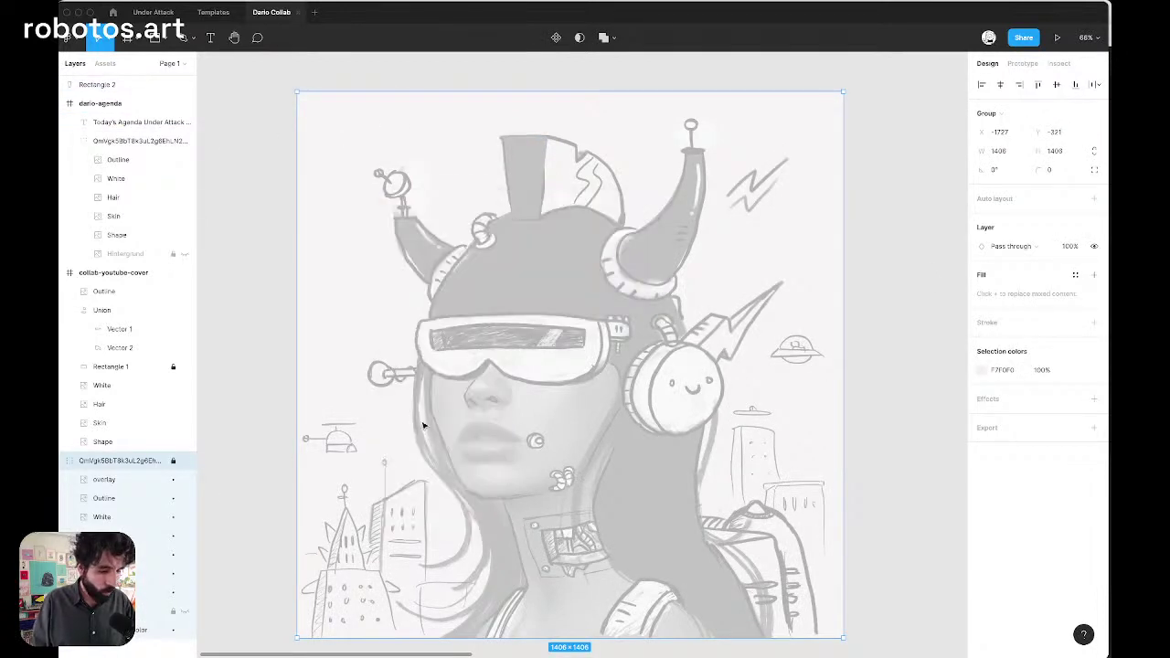
pyautogui.click(1070, 246)
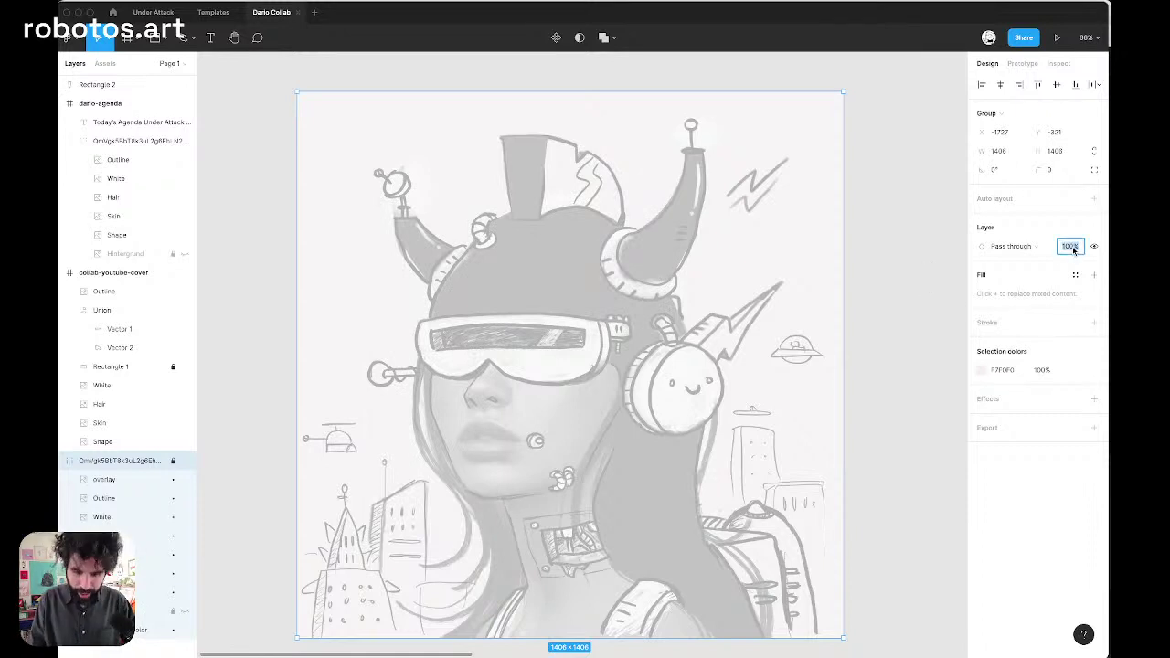
pyautogui.write('80')
pyautogui.press('Return')
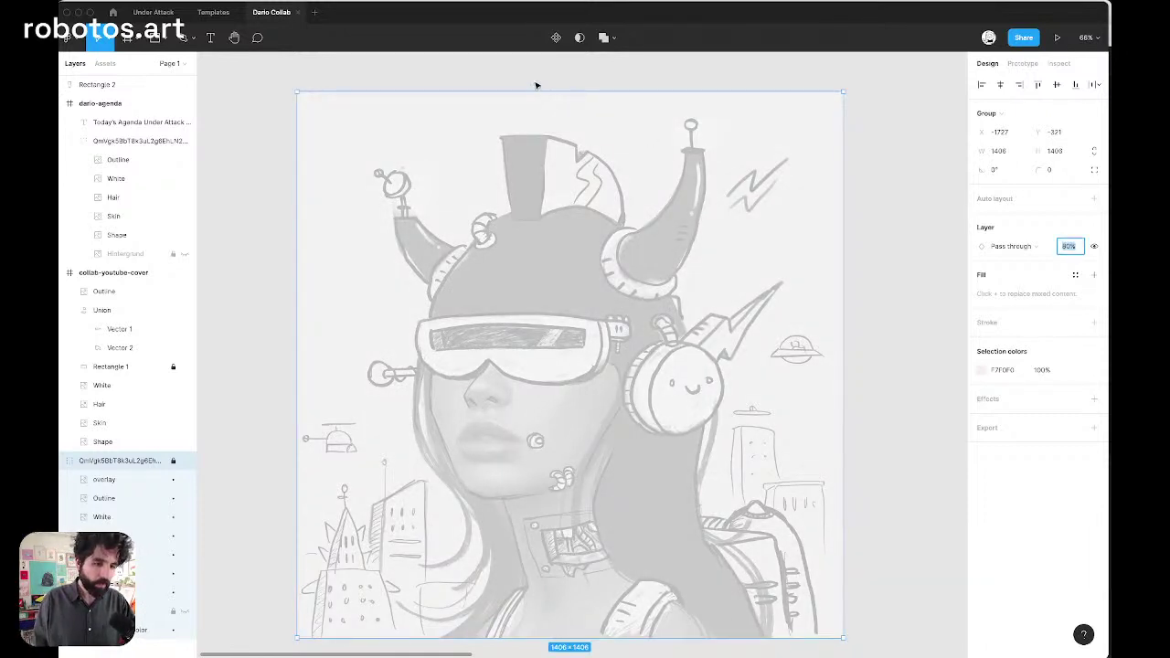
# Give the tapered crest panel an ink/06 stroke 8 wide, aligned to the center of its edge
pyautogui.click(524, 148)
pyautogui.scroll(5, 523, 151)
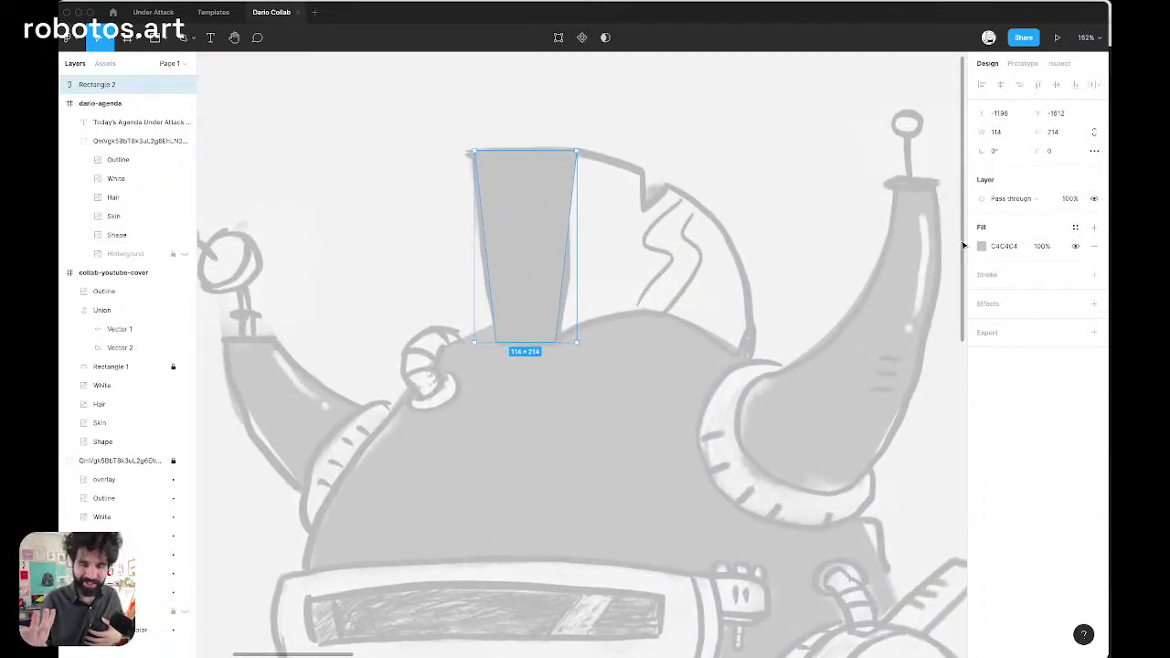
pyautogui.click(1075, 274)
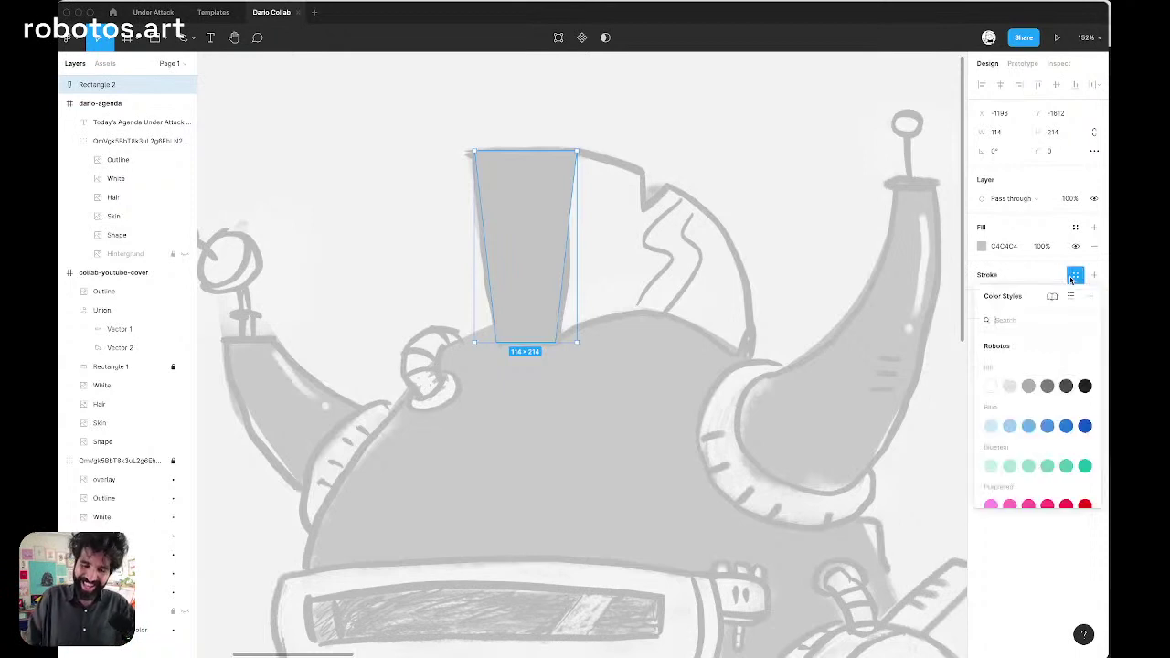
pyautogui.click(1084, 386)
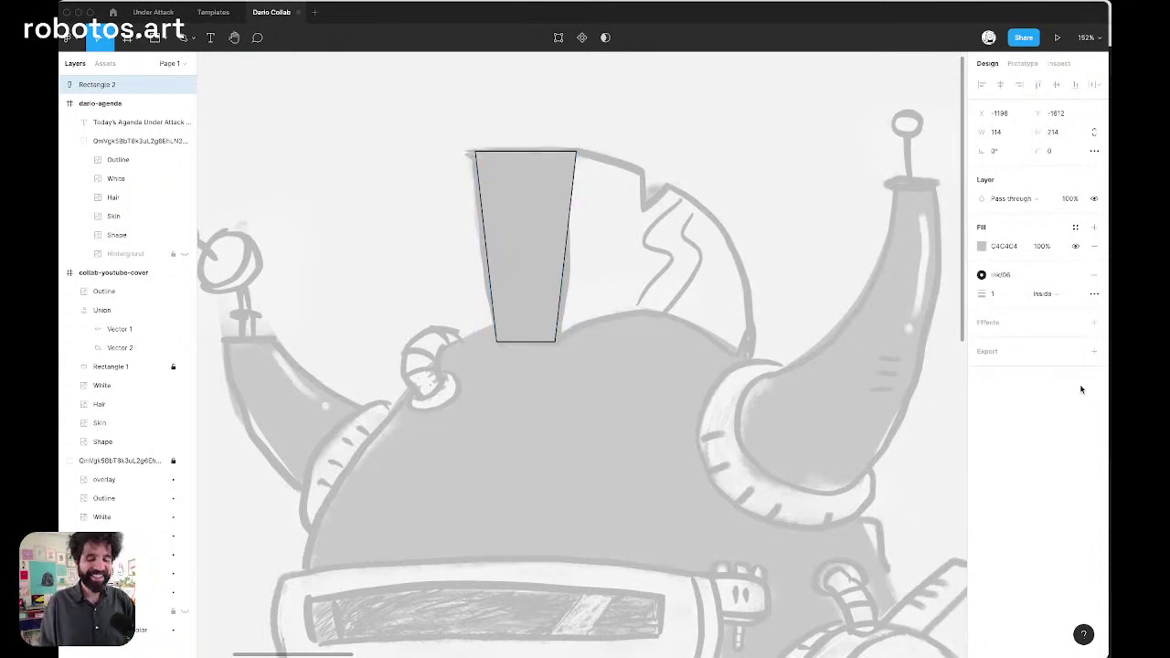
pyautogui.click(1004, 294)
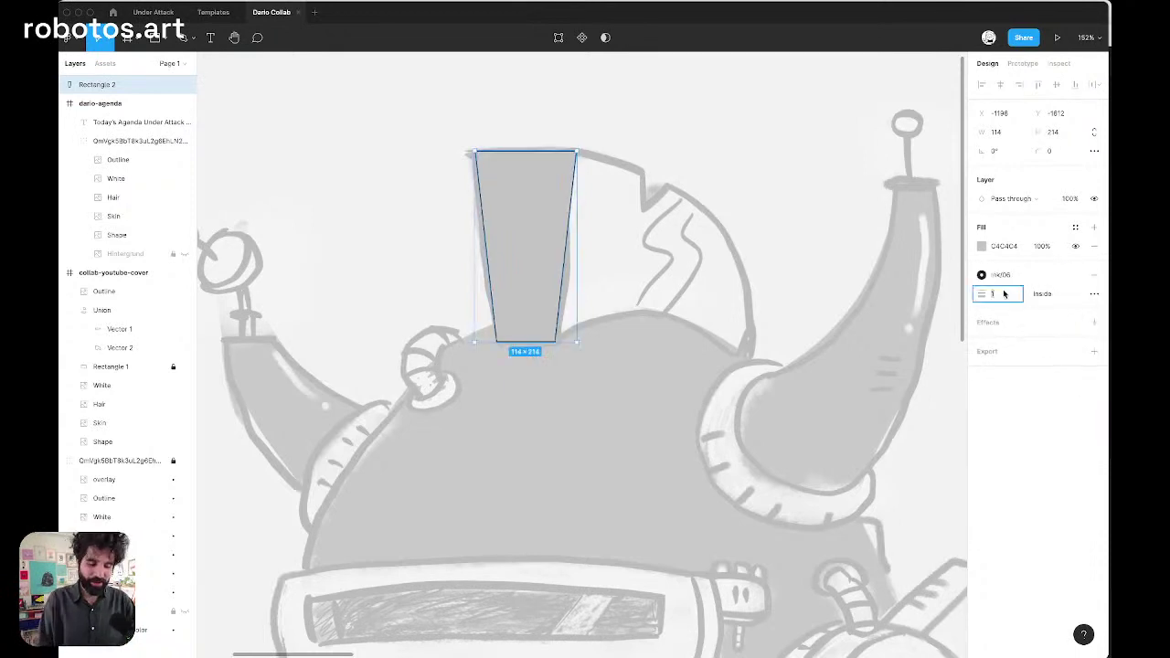
pyautogui.press('Return')
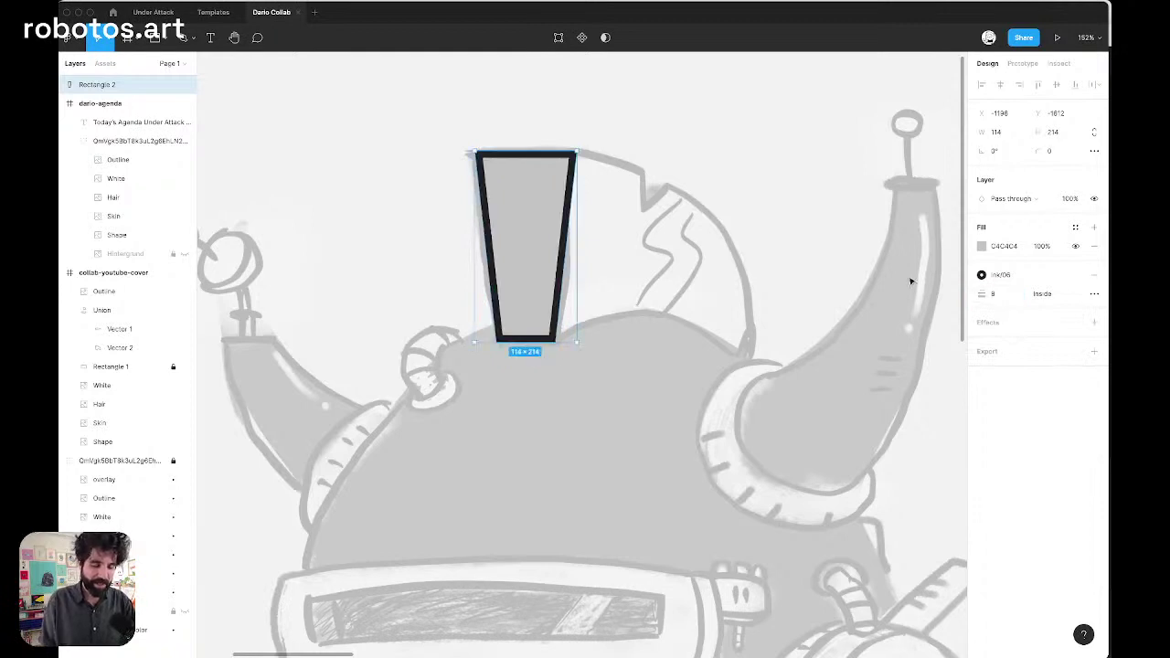
pyautogui.click(1048, 294)
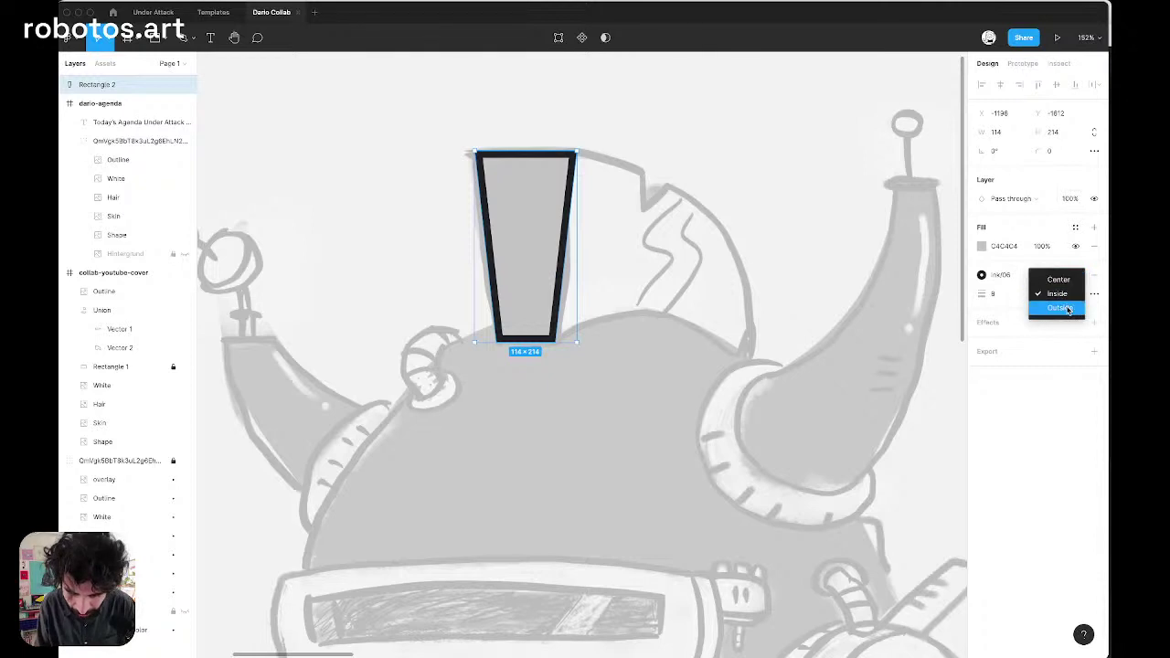
pyautogui.click(1062, 279)
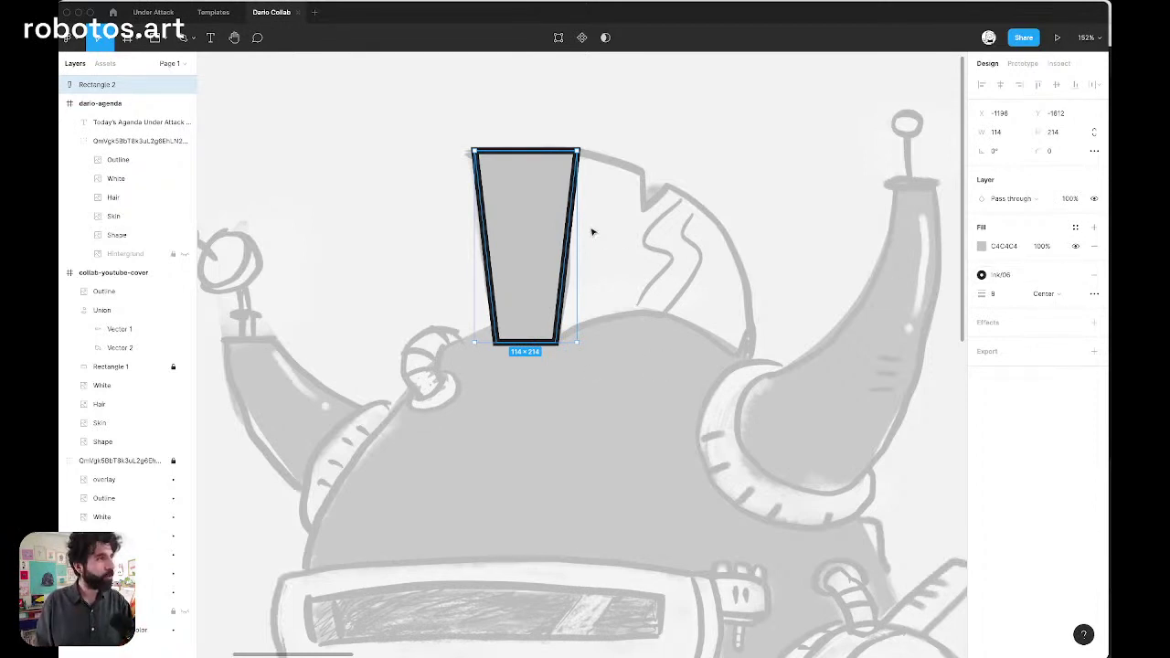
pyautogui.scroll(5, 590, 230)
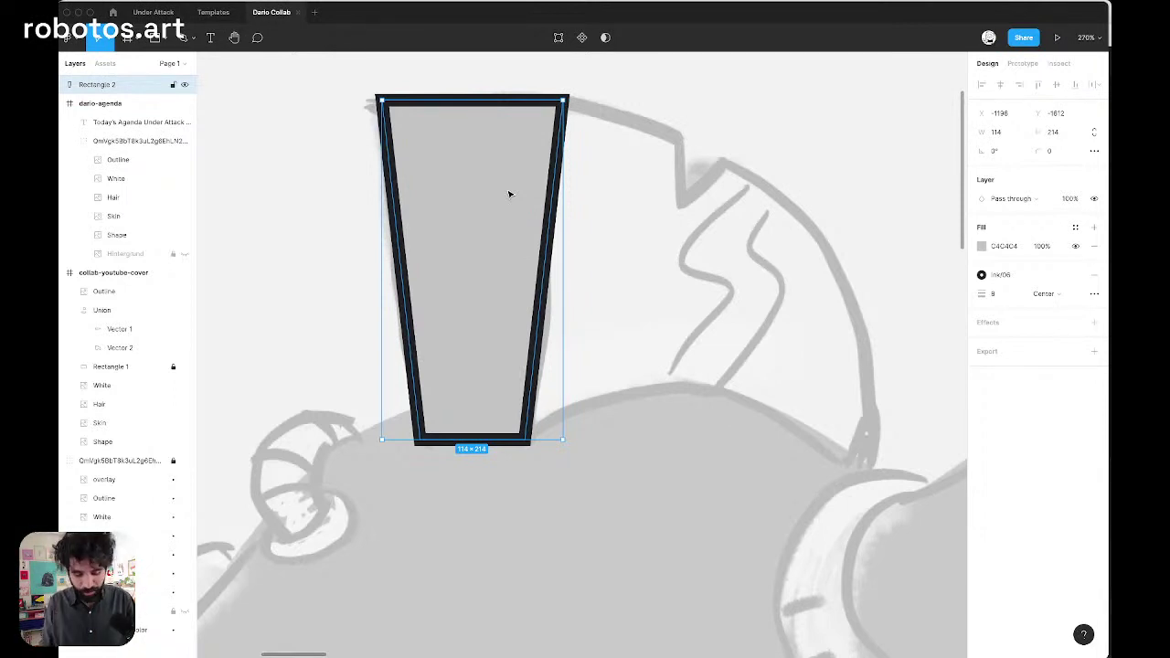
pyautogui.moveTo(486, 167); pyautogui.dragTo(423, 220)
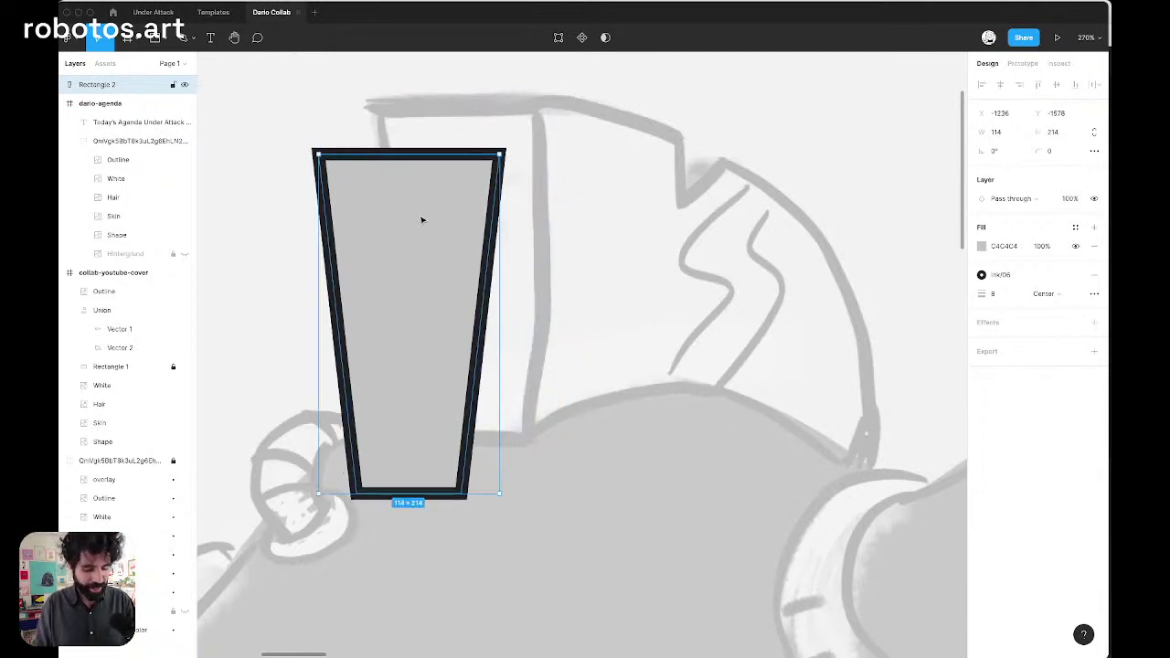
pyautogui.press('super+z')
pyautogui.doubleClick(469, 115)
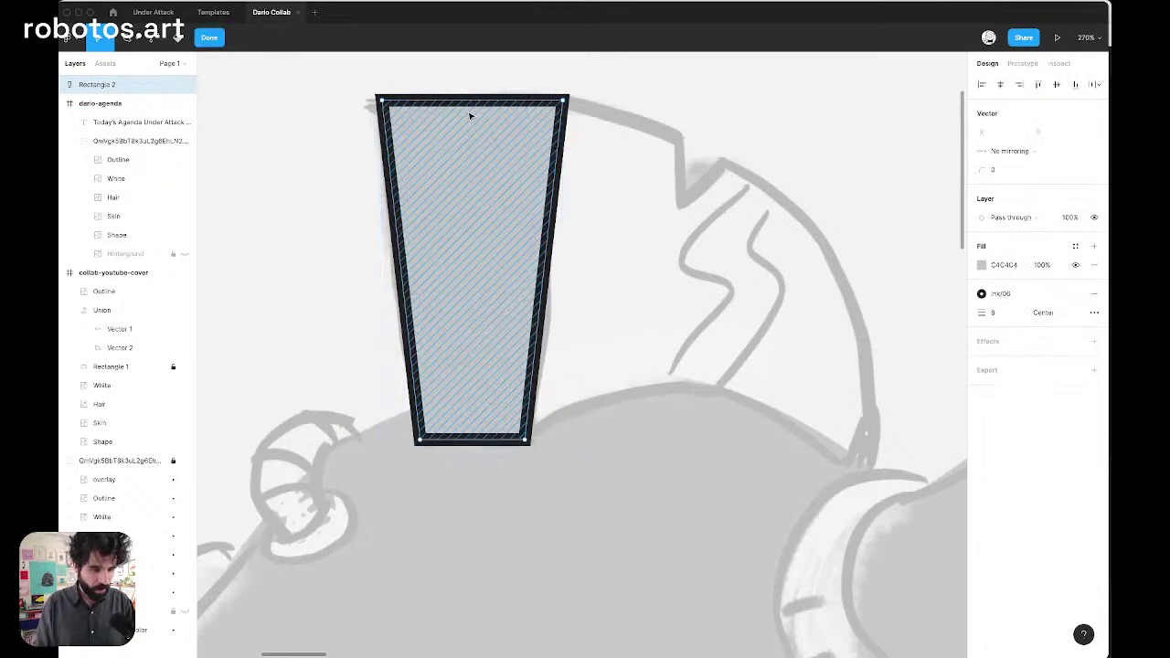
pyautogui.click(627, 133)
pyautogui.moveTo(525, 170); pyautogui.dragTo(445, 206)
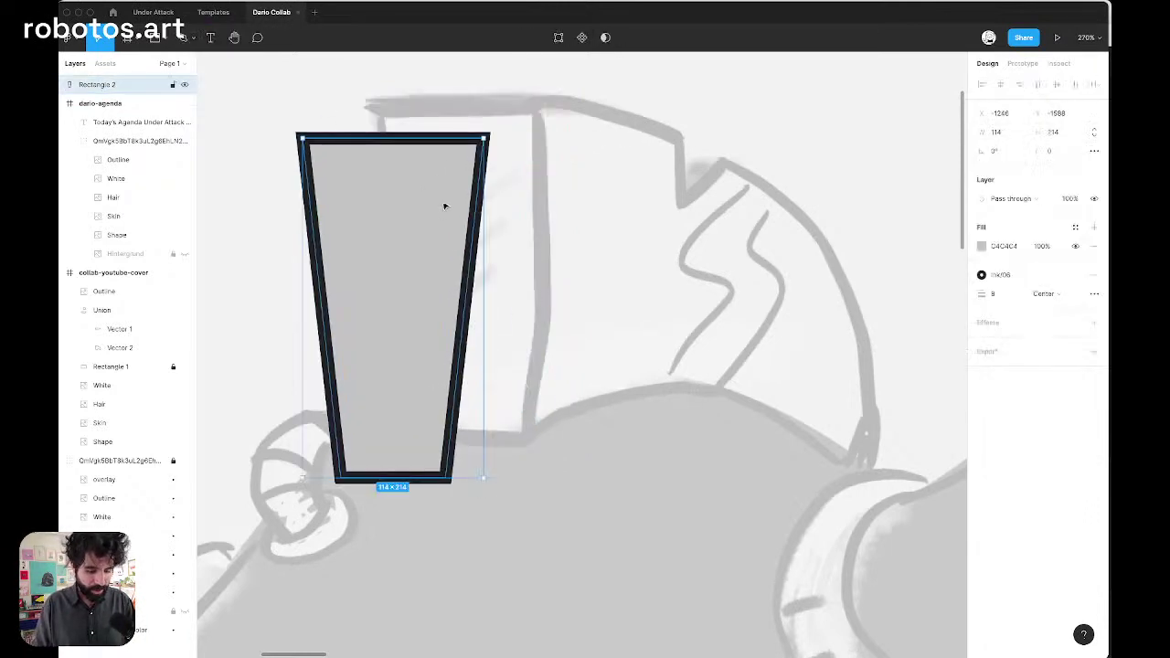
pyautogui.press('super+z')
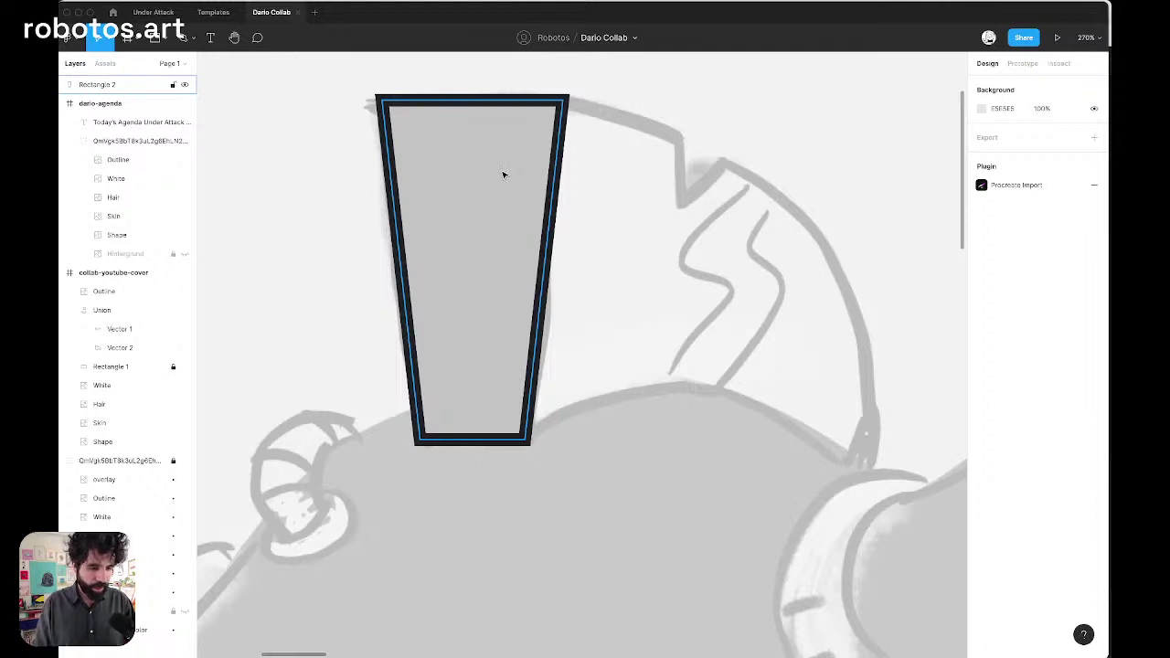
pyautogui.moveTo(407, 134); pyautogui.dragTo(656, 180)
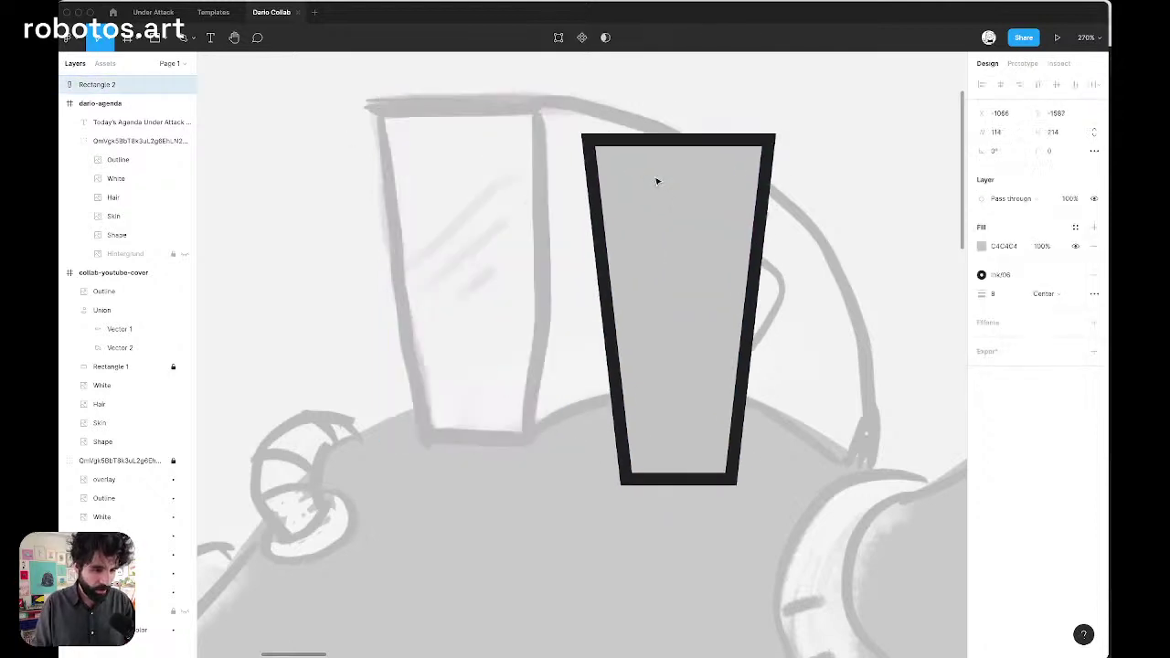
pyautogui.press('super+z')
# Duplicate the tapered panel and merge the copy's two outer corners at the crest's rear base, forming a triangle behind the front panel
pyautogui.click(501, 145)
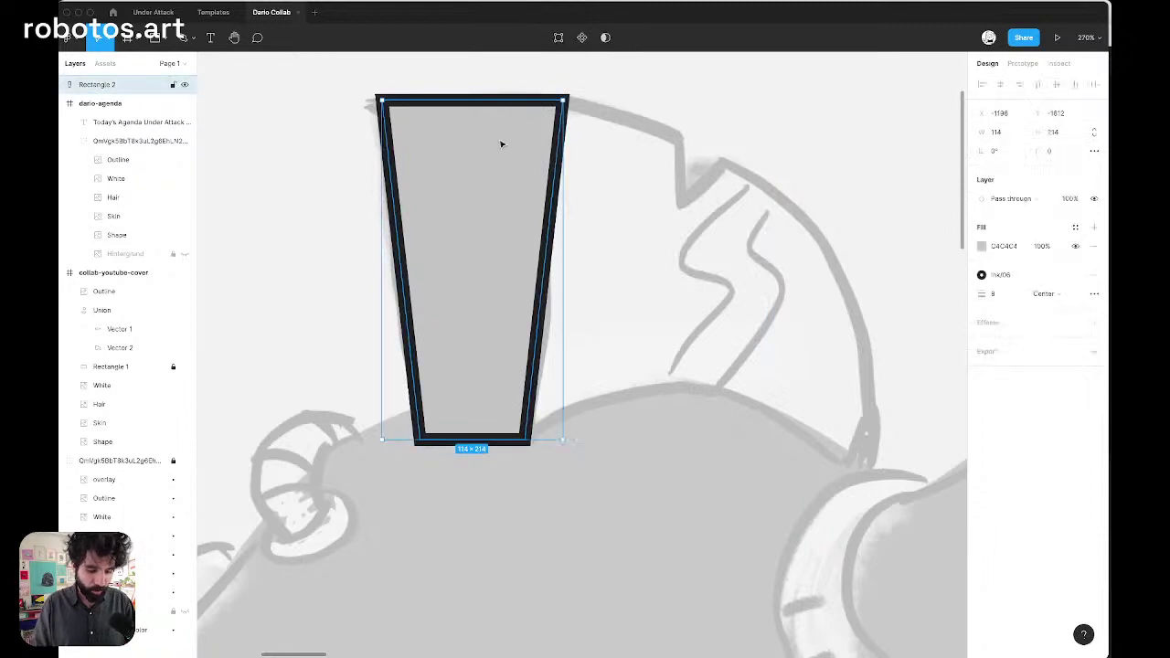
pyautogui.press('super+d')
pyautogui.doubleClick(398, 126)
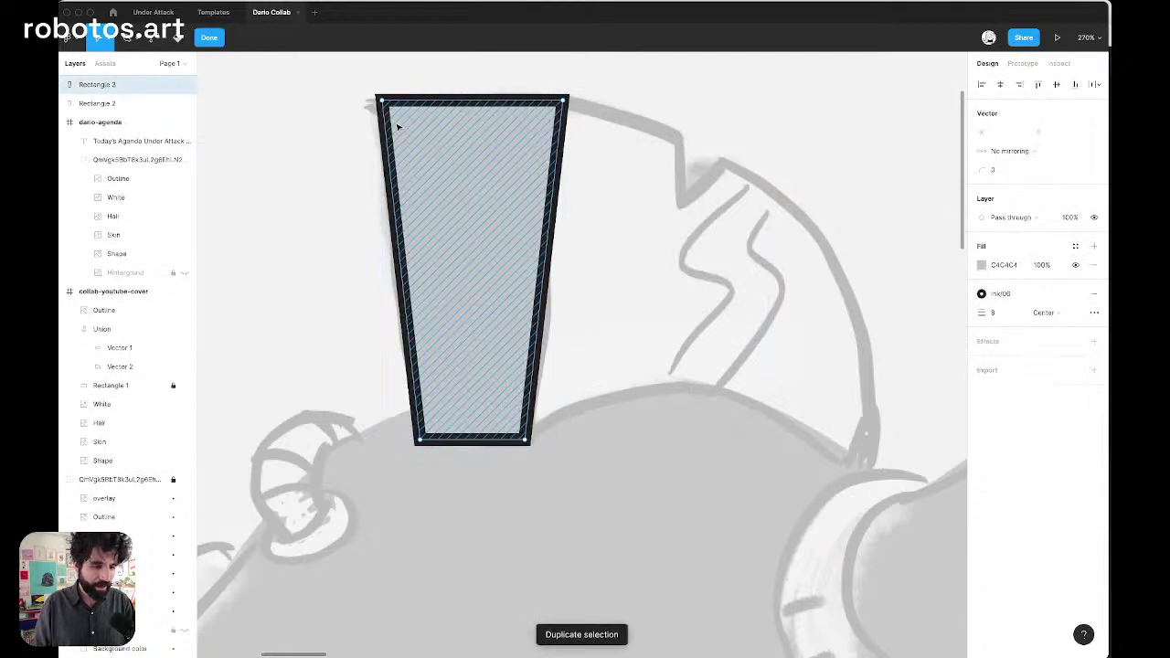
pyautogui.moveTo(381, 99); pyautogui.dragTo(864, 463)
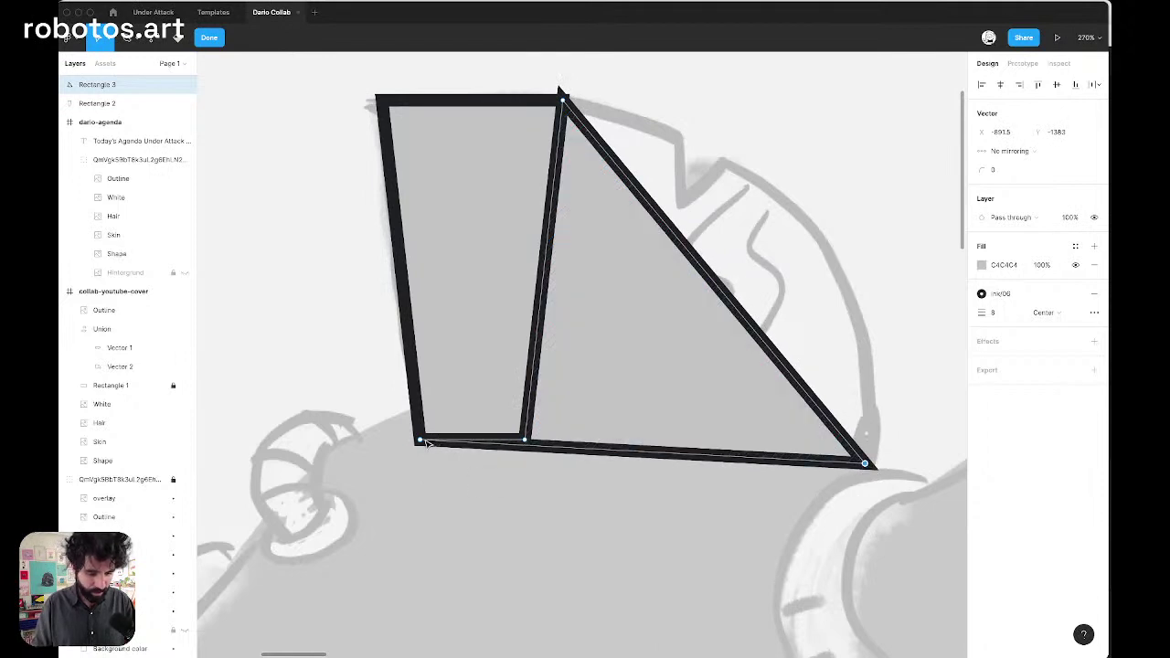
pyautogui.moveTo(422, 442); pyautogui.dragTo(865, 464)
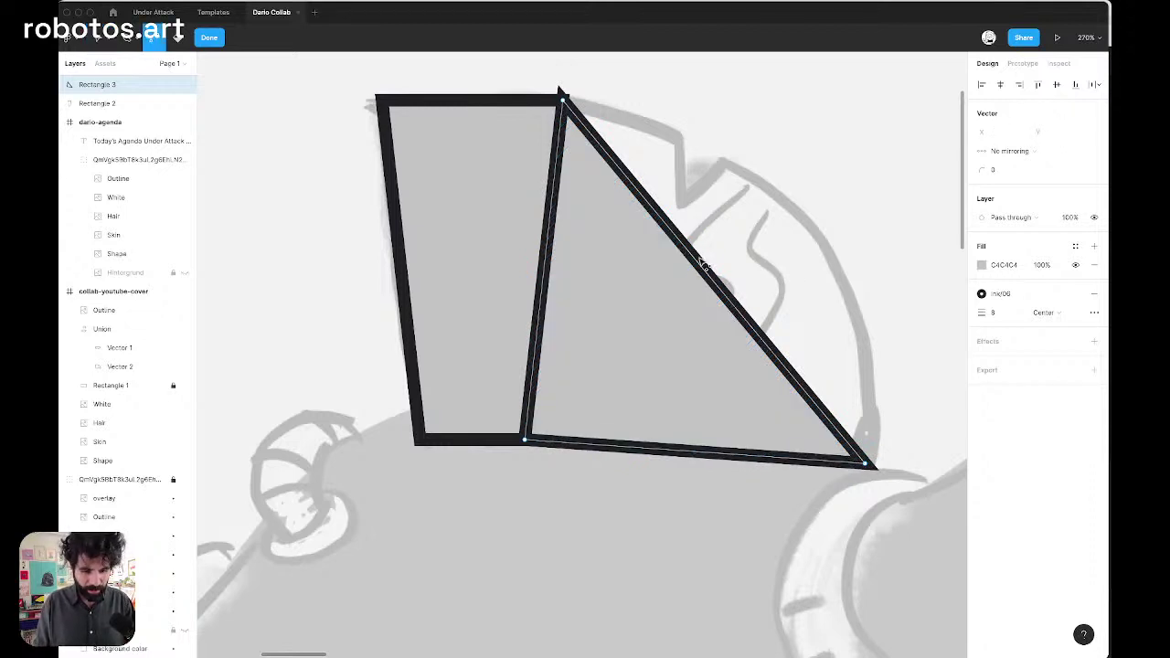
# Bend the triangle's sloping edge outward and adjust its curve handle to follow the sketched back of the crest
pyautogui.moveTo(694, 249); pyautogui.dragTo(762, 201)
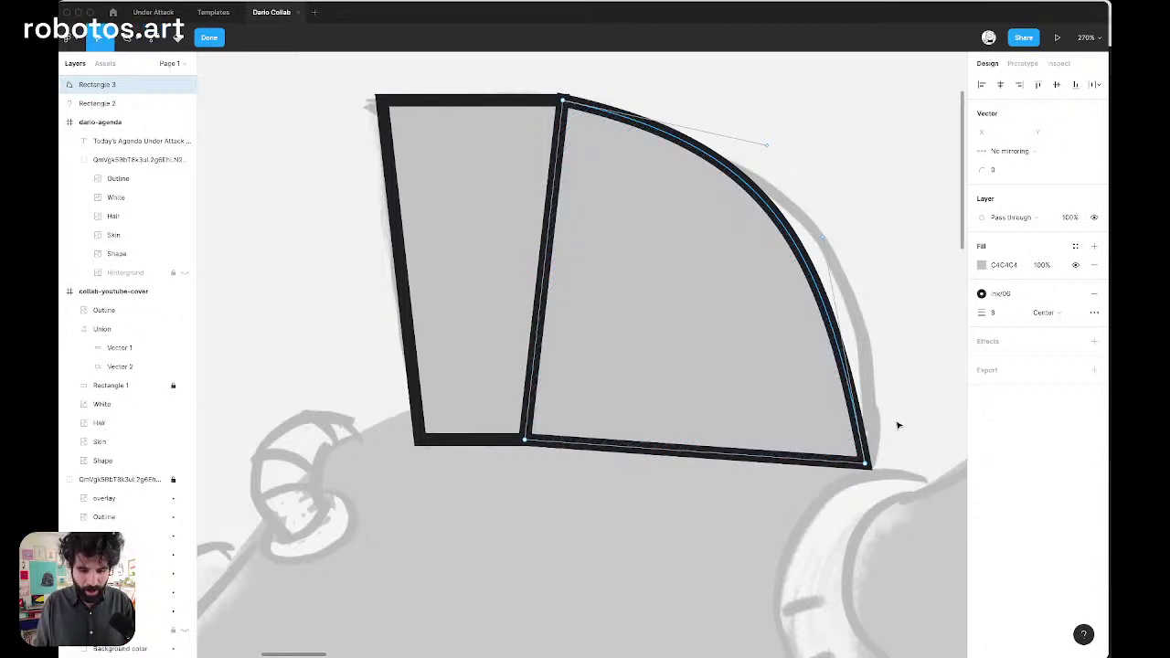
pyautogui.click(865, 464)
pyautogui.hscroll(3, 811, 390)
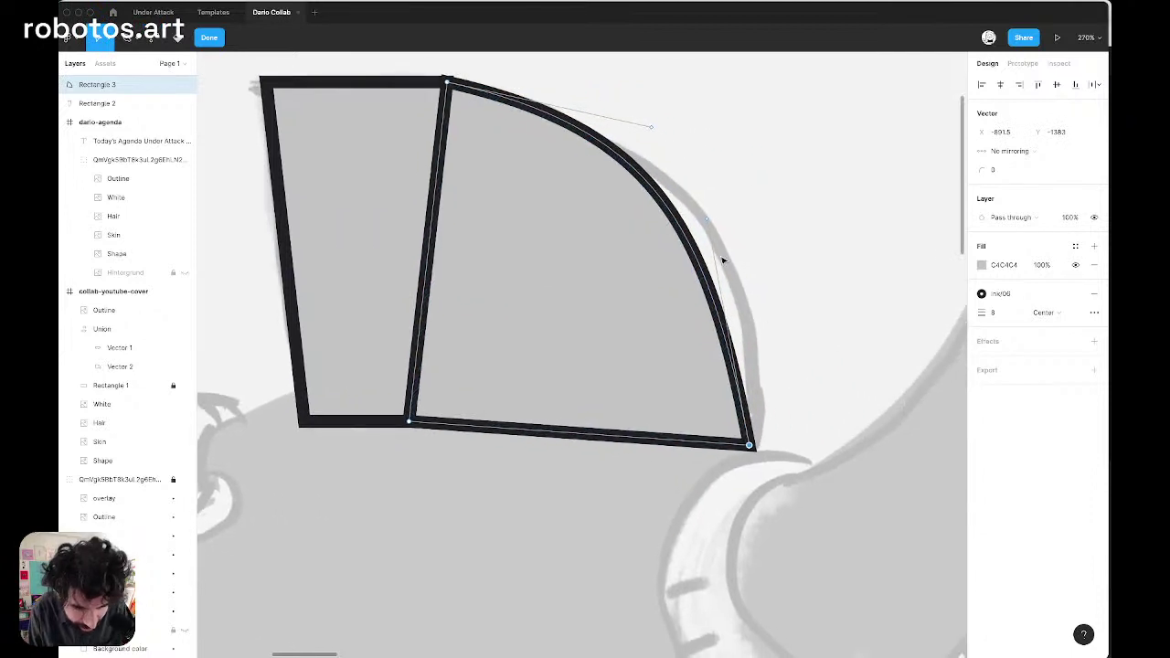
pyautogui.moveTo(712, 223); pyautogui.dragTo(760, 212)
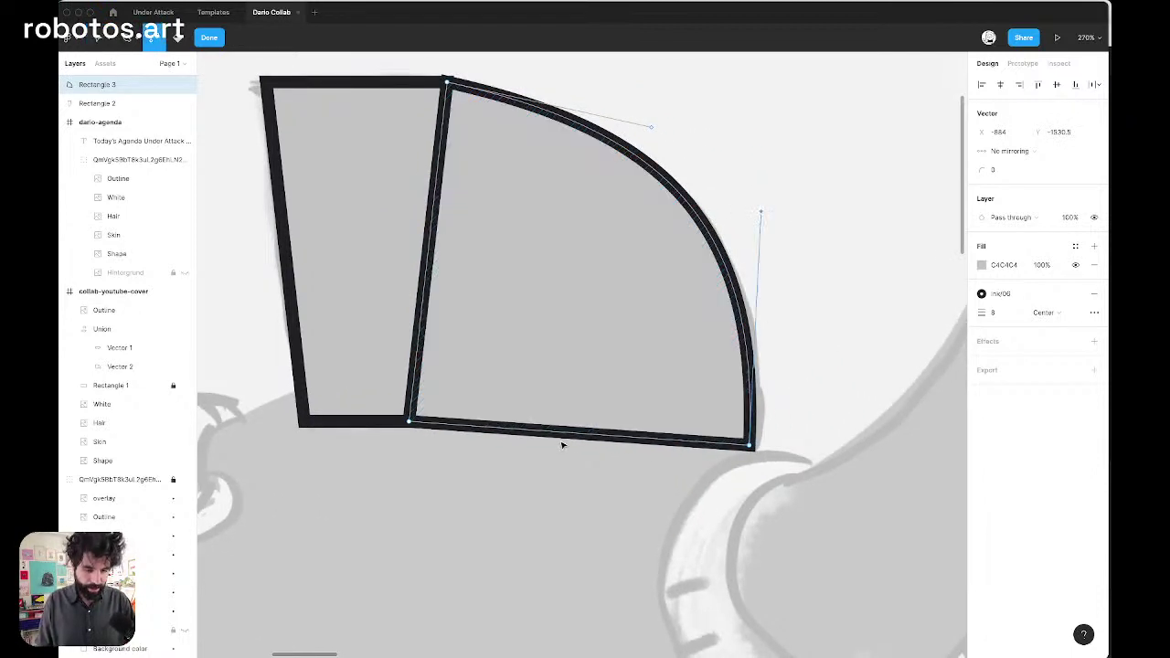
# Bend the rear shape's lower edge upward, refine its curve handles to follow the helmet dome, and finish editing the shape
pyautogui.moveTo(563, 437); pyautogui.dragTo(564, 384)
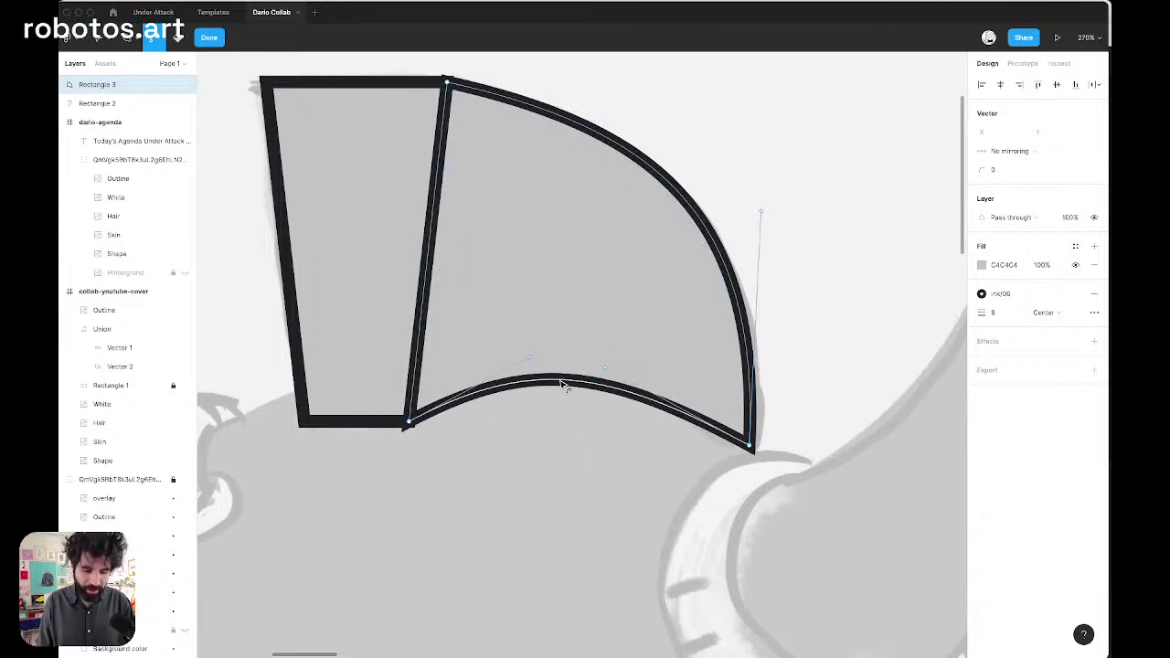
pyautogui.click(552, 345)
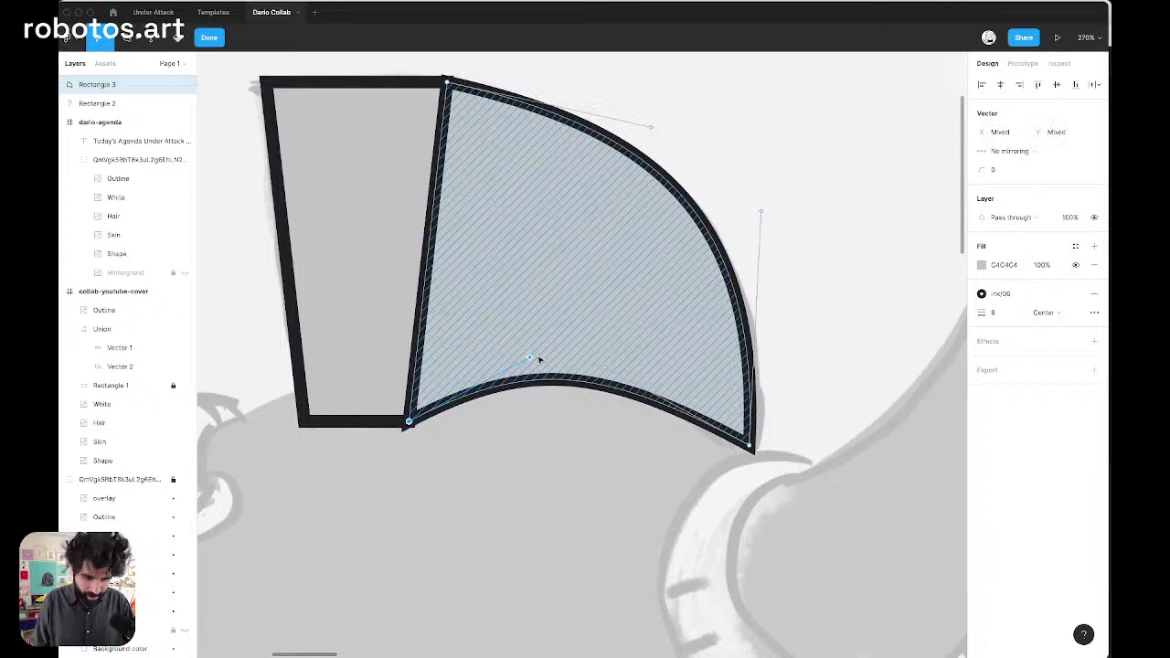
pyautogui.click(534, 360)
pyautogui.press('b')
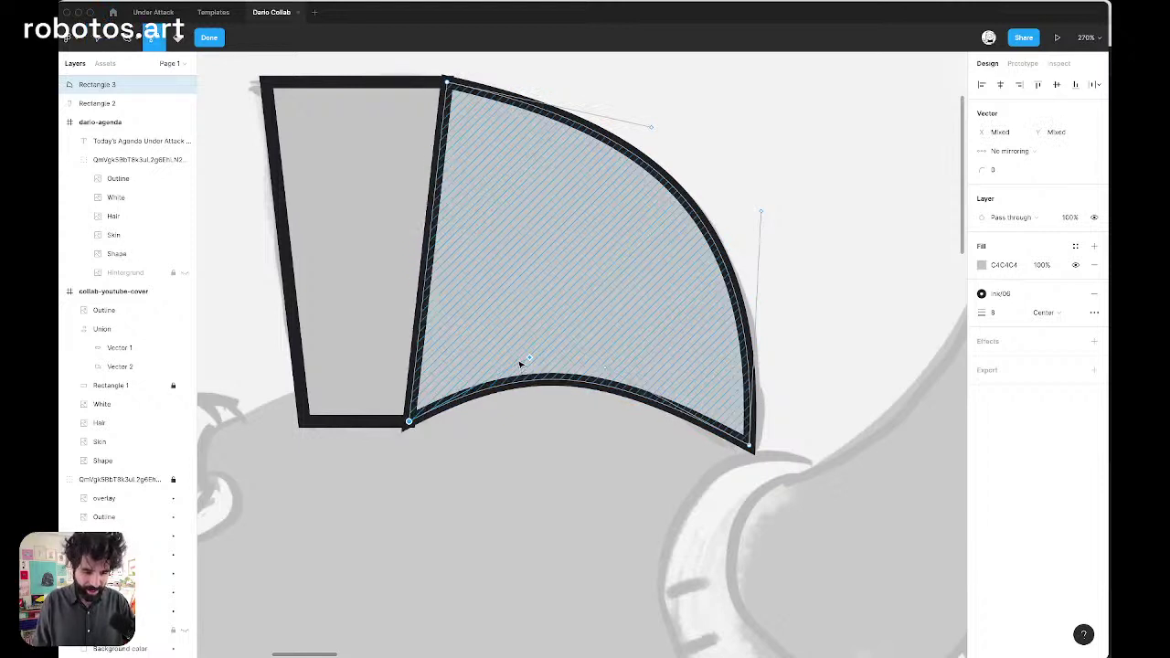
pyautogui.press('v')
pyautogui.click(523, 359)
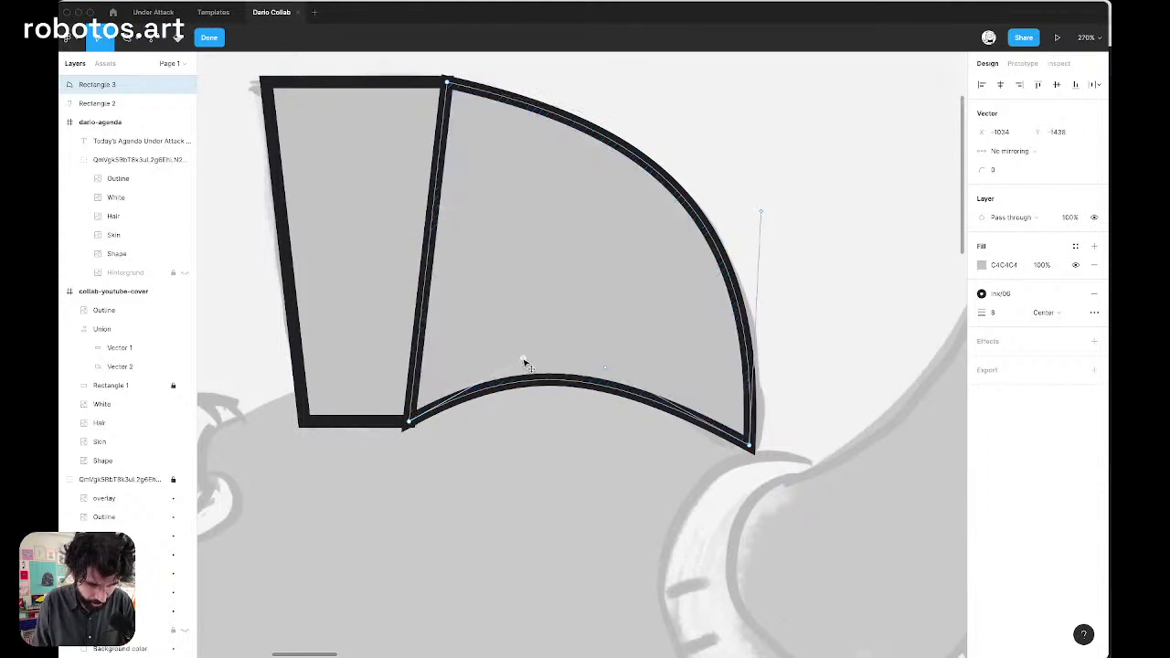
pyautogui.moveTo(723, 487); pyautogui.dragTo(836, 418)
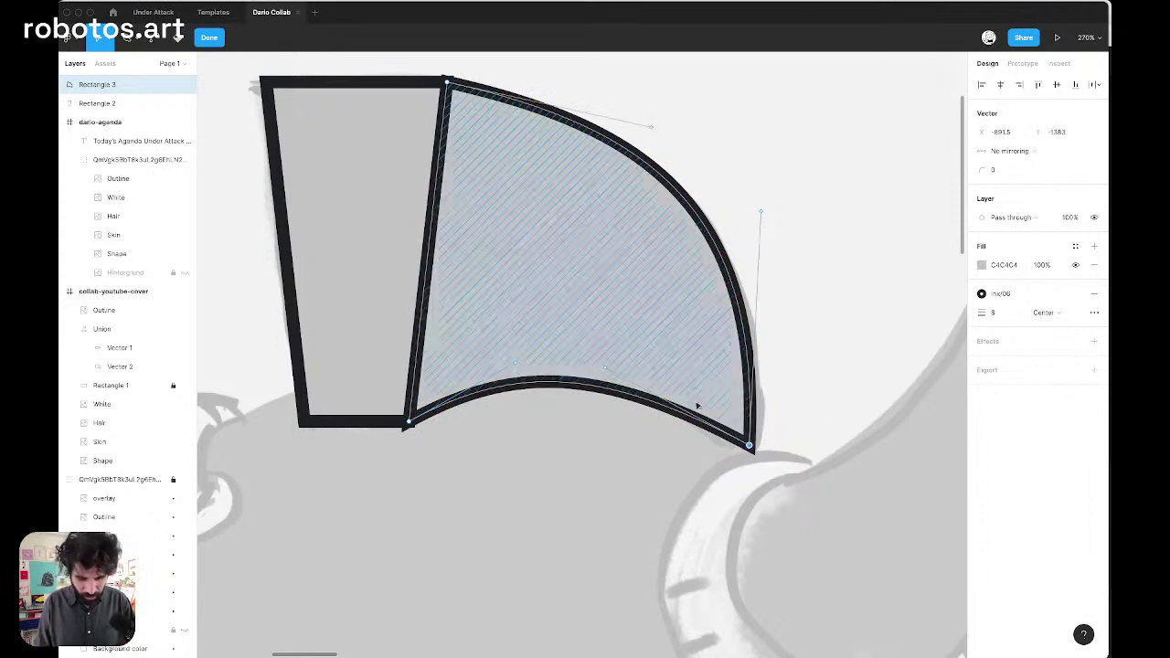
pyautogui.moveTo(610, 373); pyautogui.dragTo(648, 384)
pyautogui.click(773, 316)
# Select both crest shapes and remove their fill, keeping only the outlines over the sketch
pyautogui.scroll(-5, 774, 316)
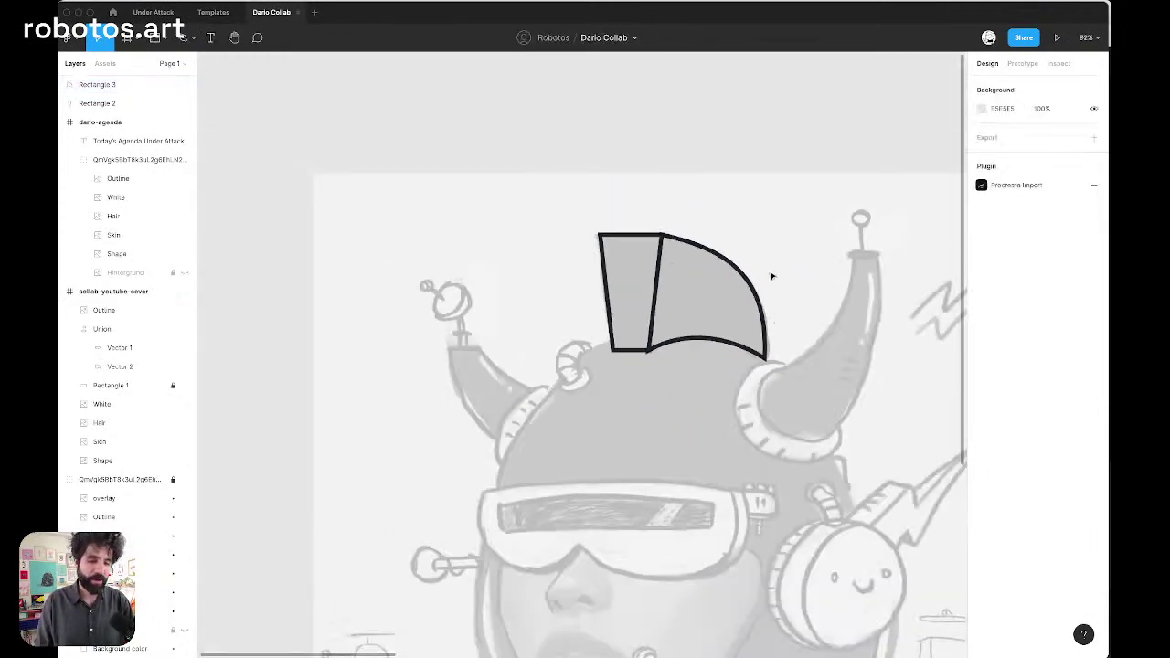
pyautogui.scroll(-2, 741, 232)
pyautogui.click(667, 201)
pyautogui.scroll(10, 666, 201)
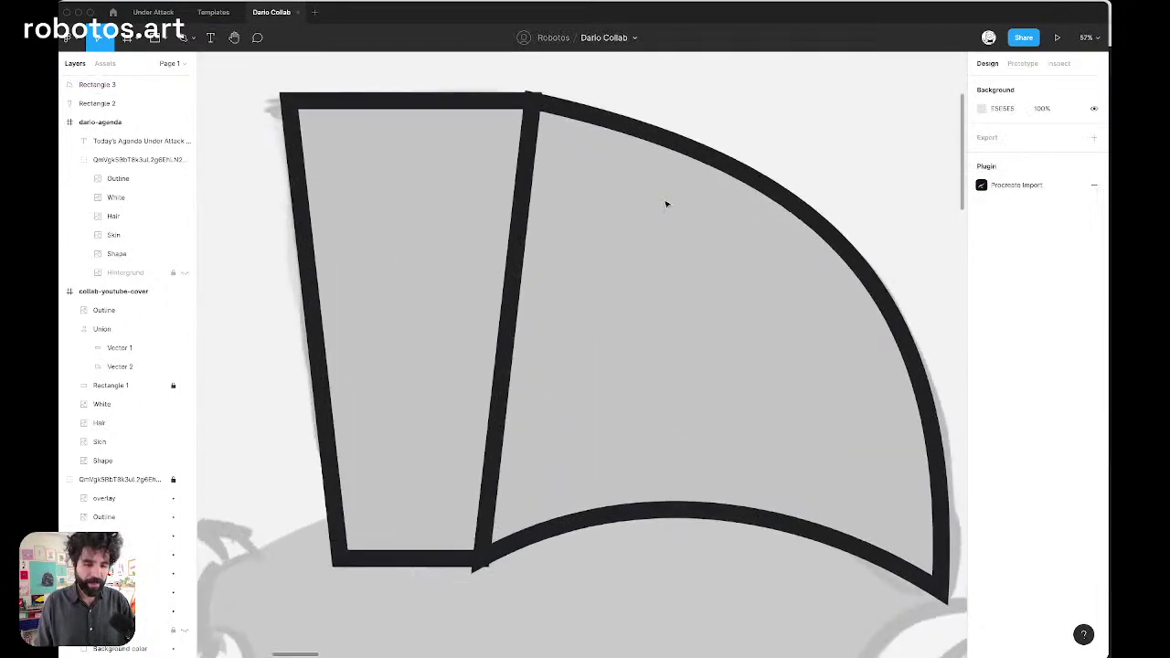
pyautogui.keyDown('shift'); pyautogui.click(436, 238); pyautogui.keyUp('shift')
pyautogui.scroll(-5, 436, 238)
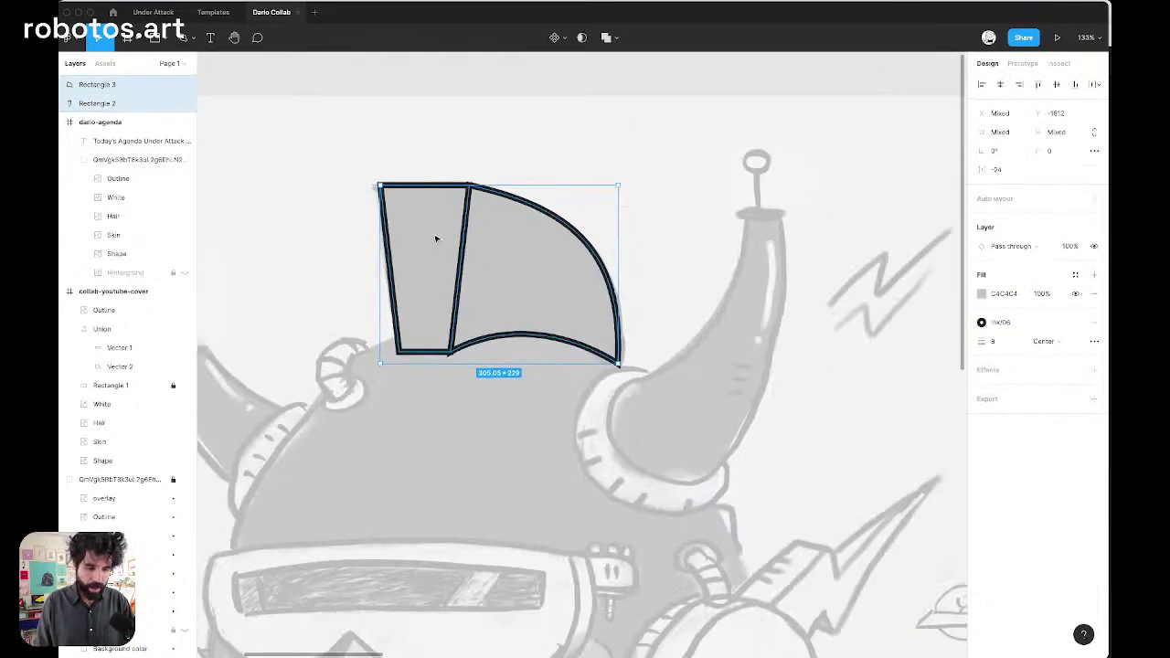
pyautogui.click(1094, 293)
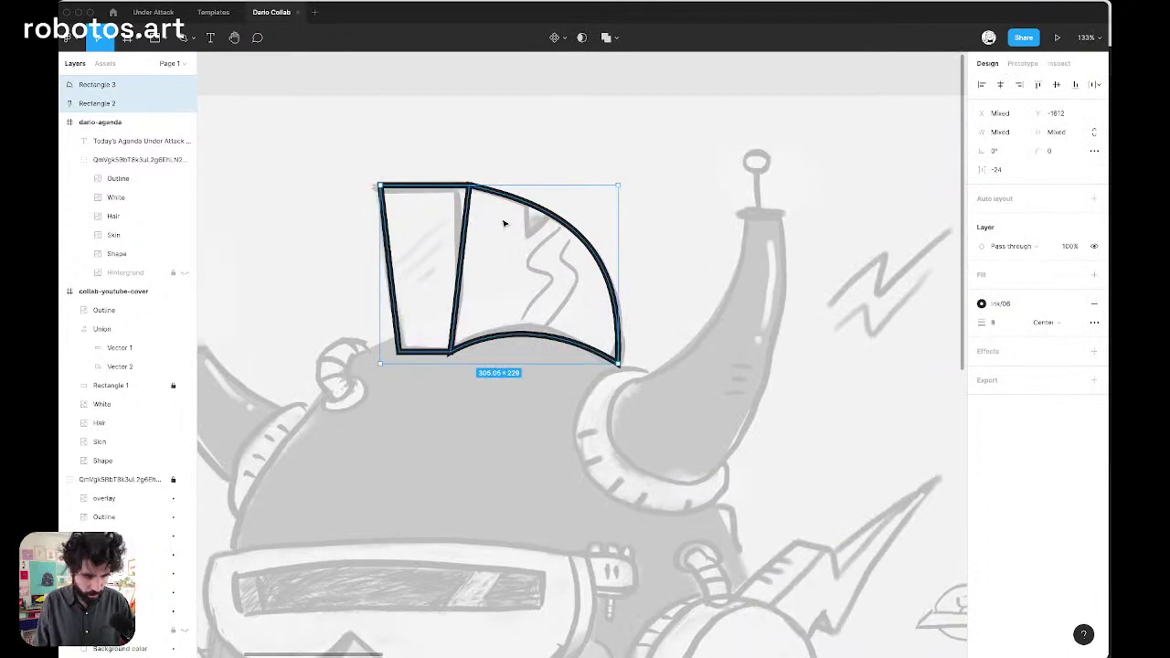
# Draw a closed triangle about 43.5 × 56 with the Pen tool over the sketched notch in the crest's curved edge
pyautogui.scroll(5, 519, 184)
pyautogui.press('Escape')
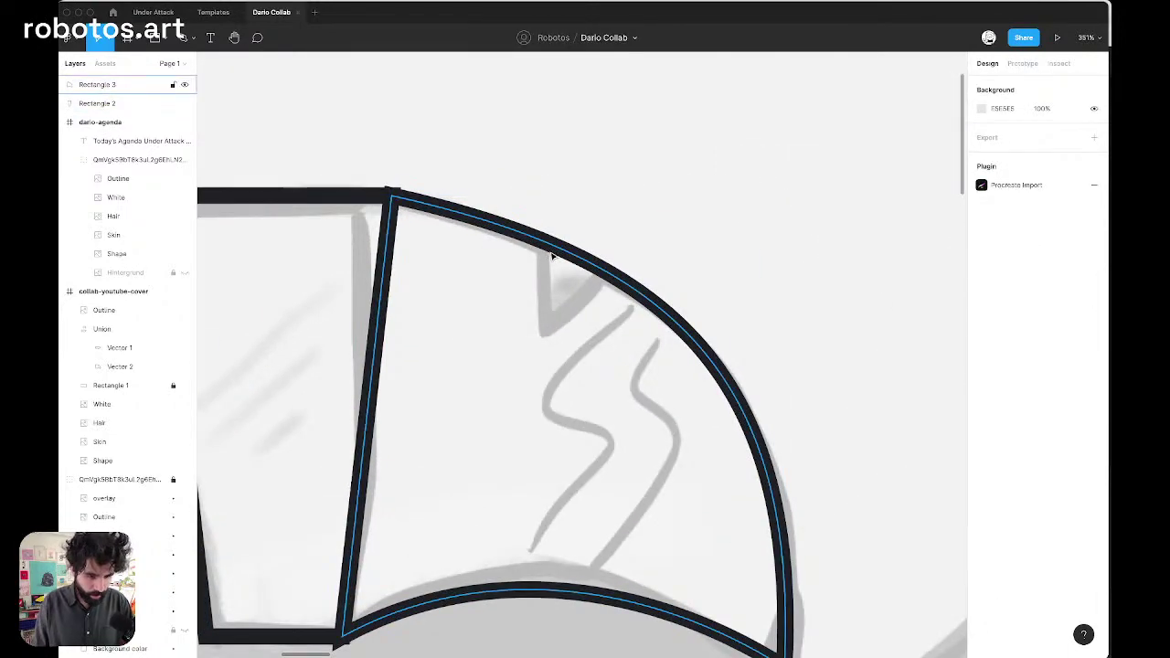
pyautogui.press('p')
pyautogui.click(541, 219)
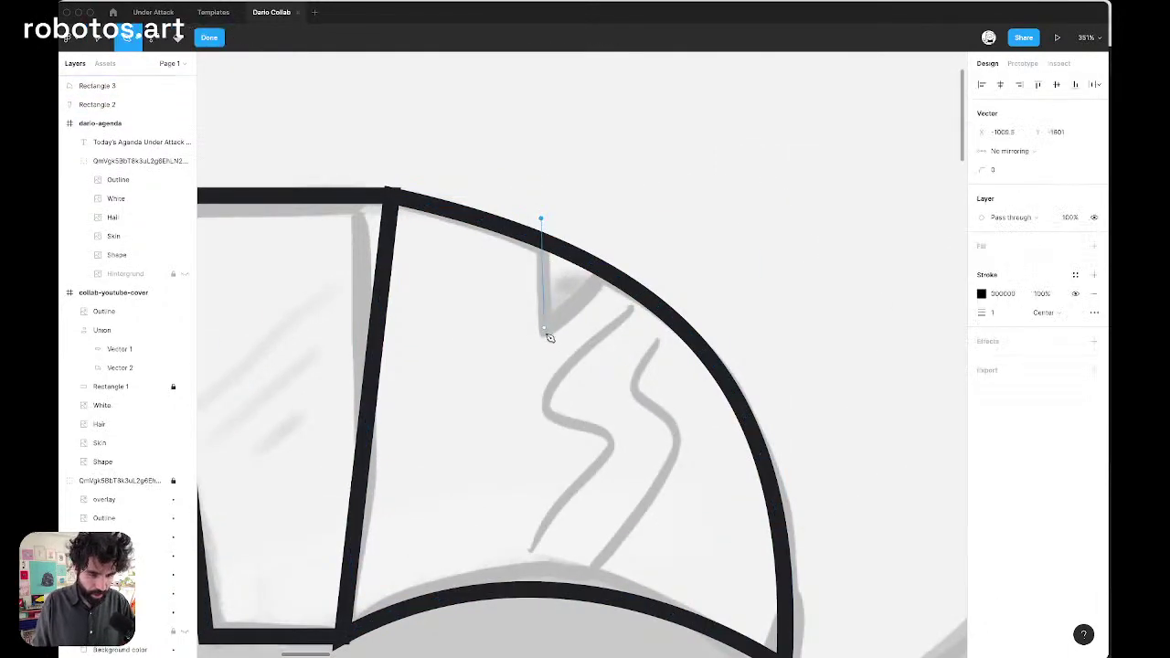
pyautogui.click(546, 333)
pyautogui.click(629, 258)
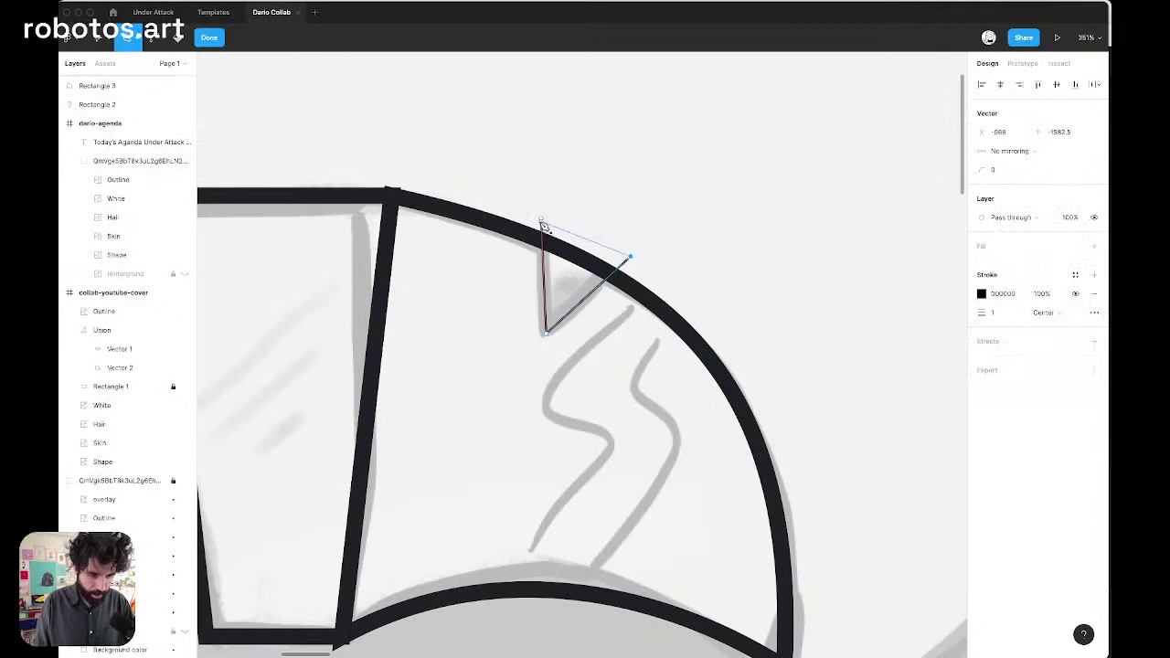
pyautogui.click(542, 222)
pyautogui.press('Escape')
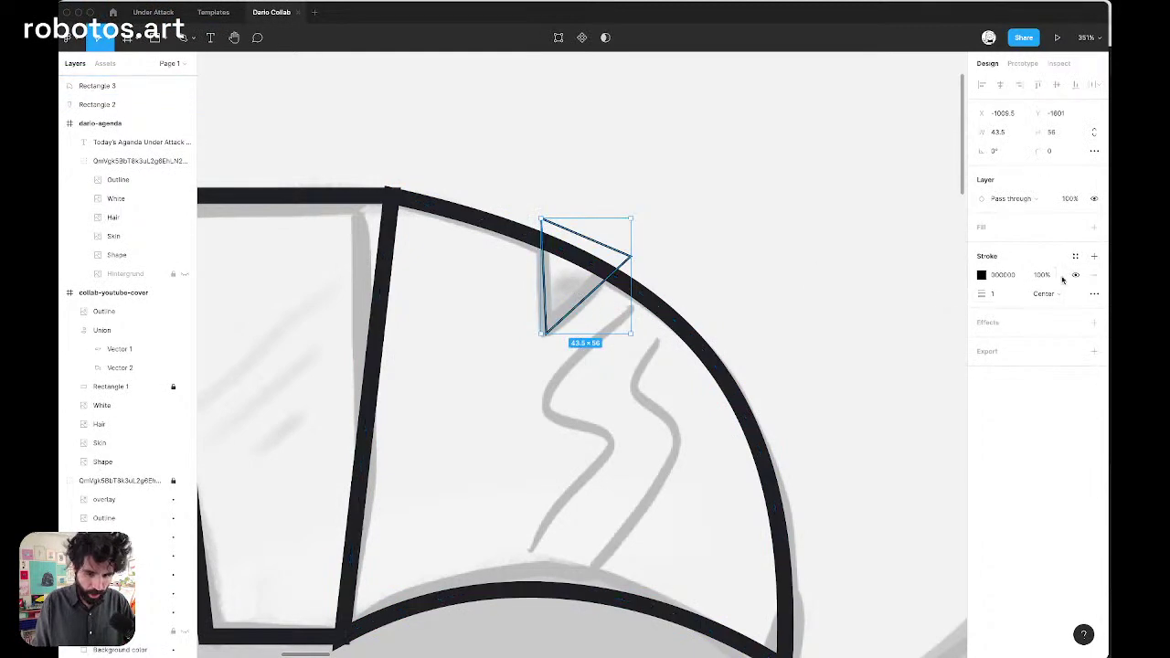
# Add a C4C4C4 fill to the notch triangle and try to subtract it from the rear crest shape
pyautogui.click(1095, 229)
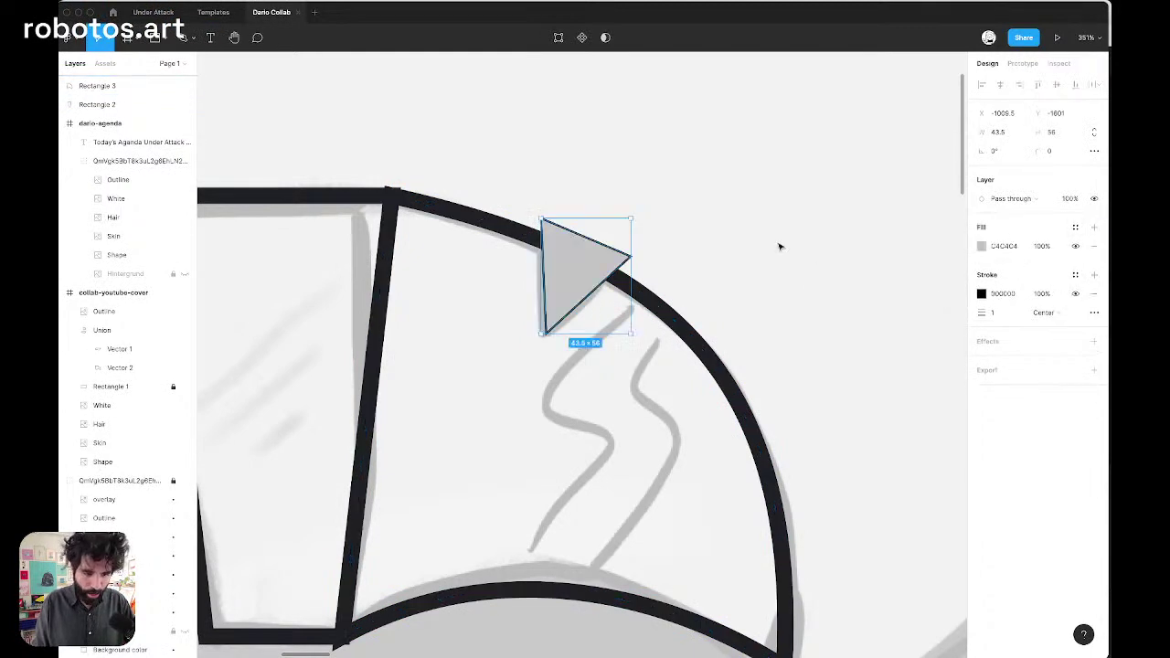
pyautogui.keyDown('shift'); pyautogui.click(485, 232); pyautogui.keyUp('shift')
pyautogui.click(620, 38)
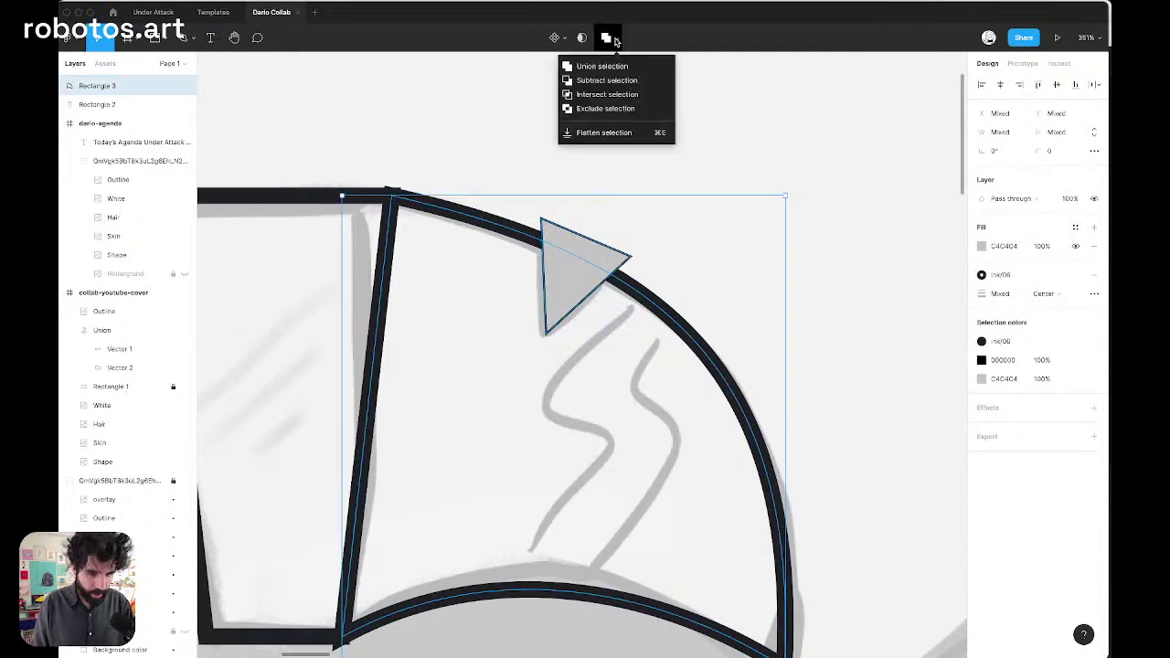
pyautogui.click(601, 76)
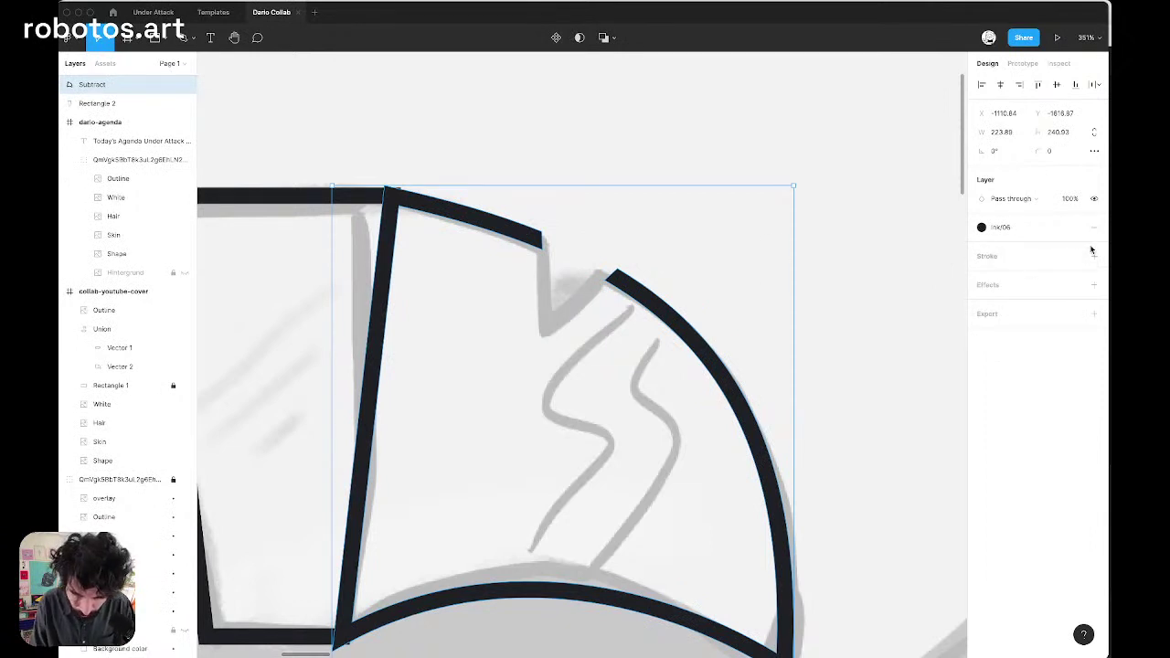
pyautogui.press('super+z')
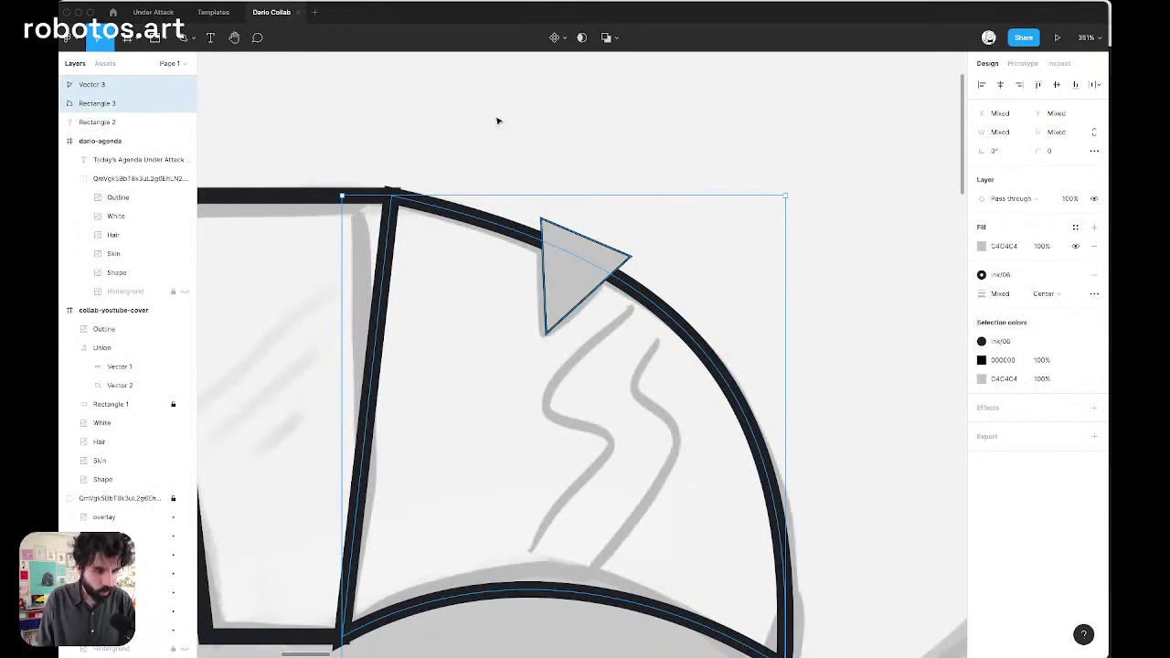
# Select the notch triangle together with the rear crest shape and subtract the triangle to cut the notch
pyautogui.click(487, 106)
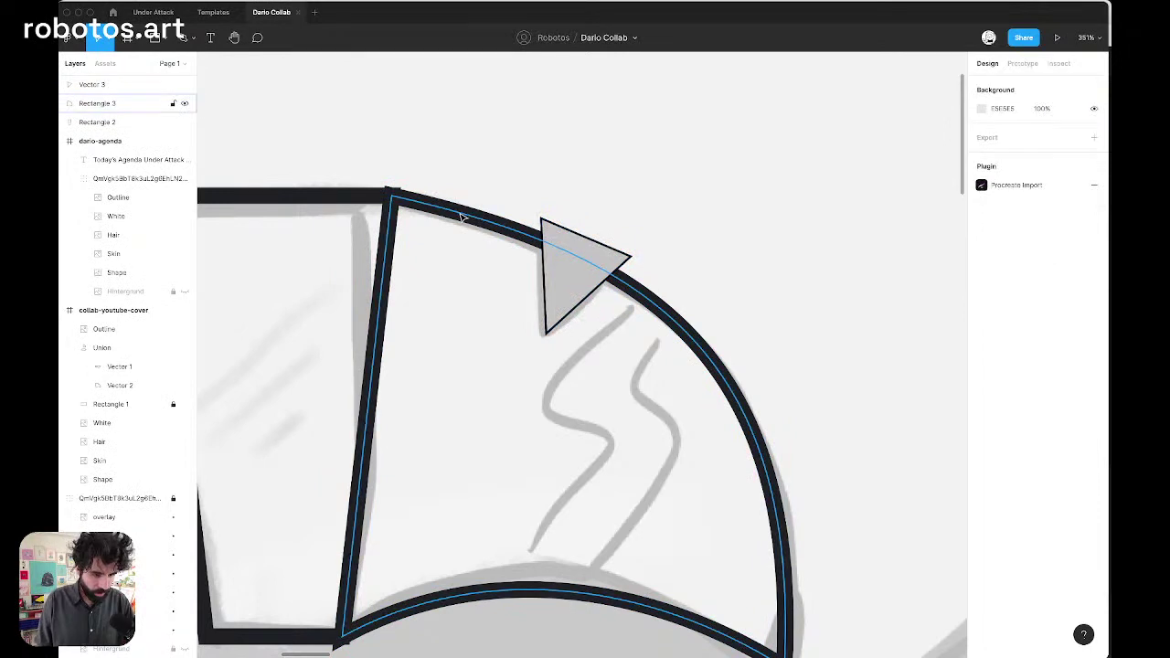
pyautogui.click(579, 253)
pyautogui.keyDown('shift'); pyautogui.click(457, 216); pyautogui.keyUp('shift')
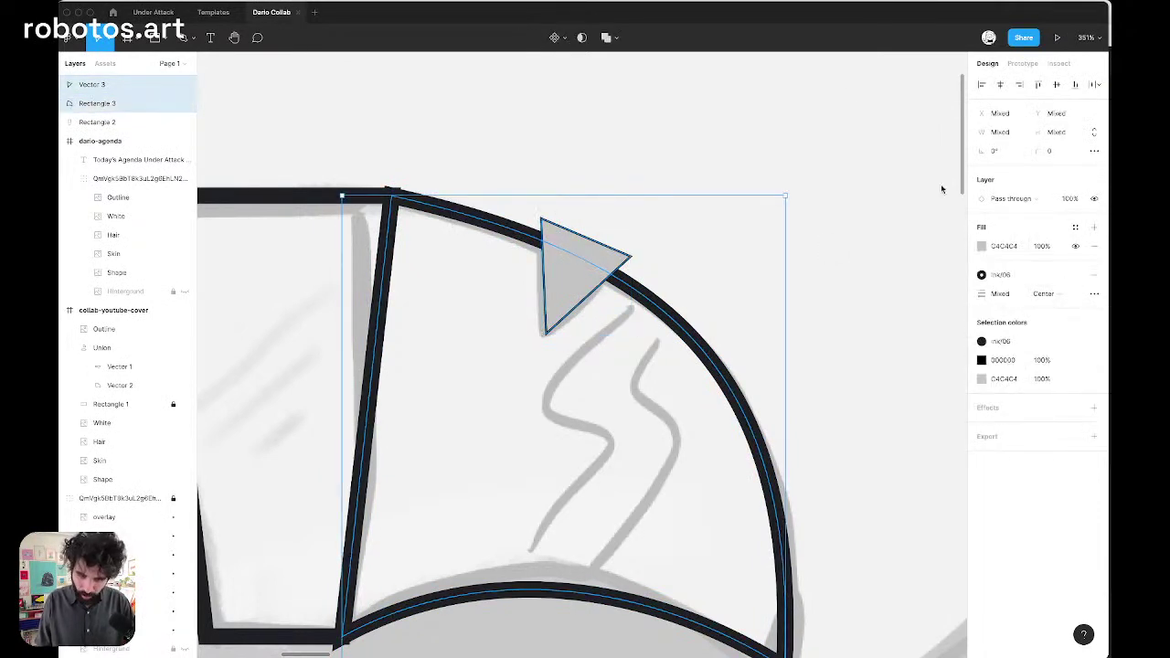
pyautogui.click(608, 38)
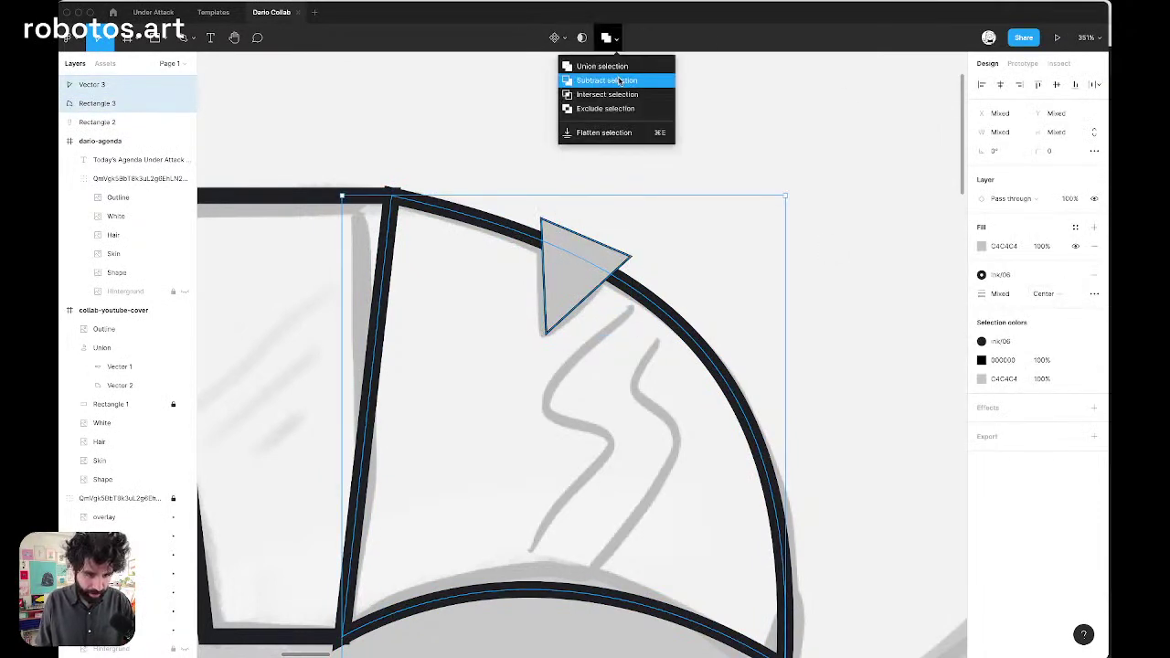
pyautogui.click(620, 80)
# Make the crest shape inside the subtraction solid, and give the notched result an Ink/06 outline without fill
pyautogui.doubleClick(527, 242)
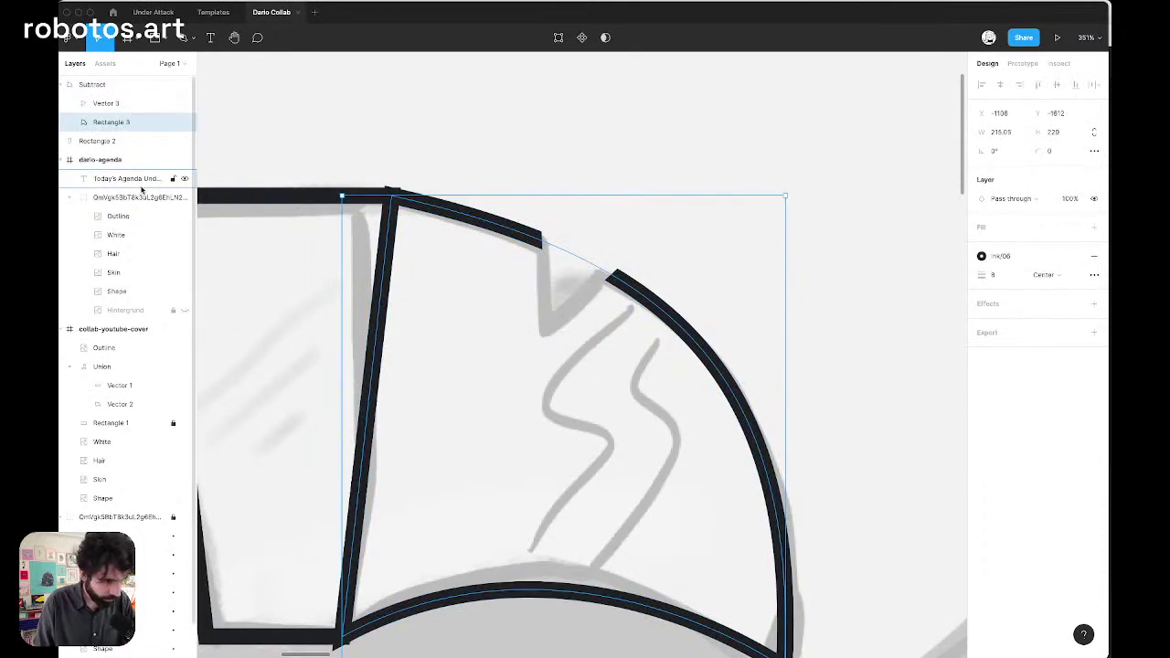
pyautogui.click(1094, 228)
pyautogui.click(694, 164)
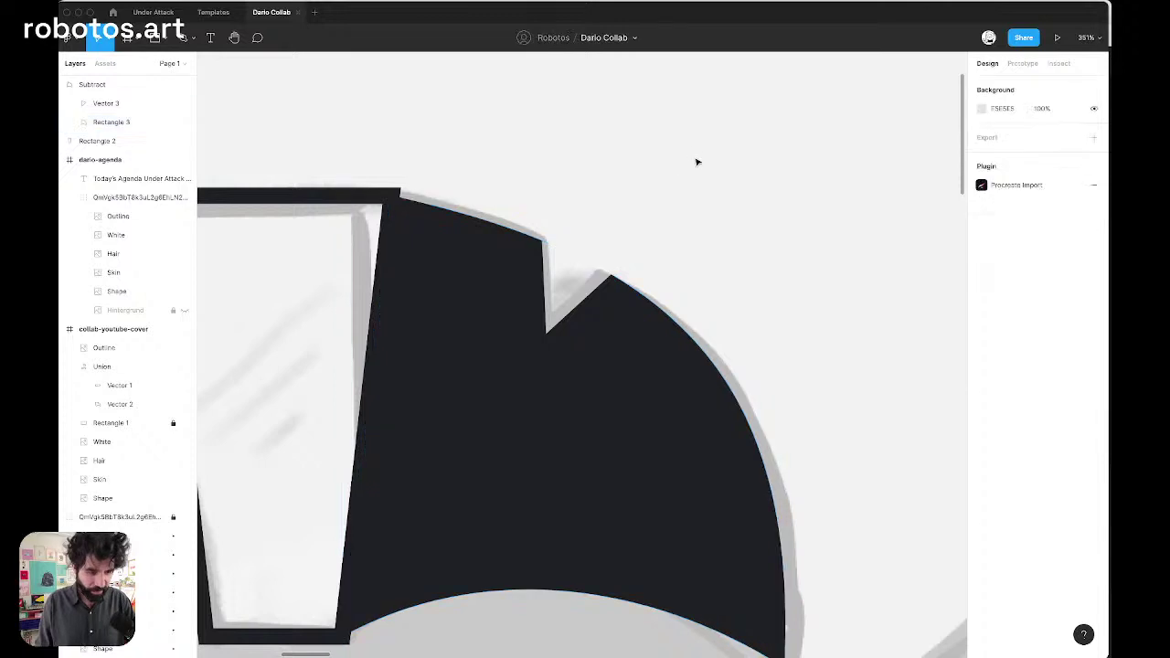
pyautogui.click(108, 85)
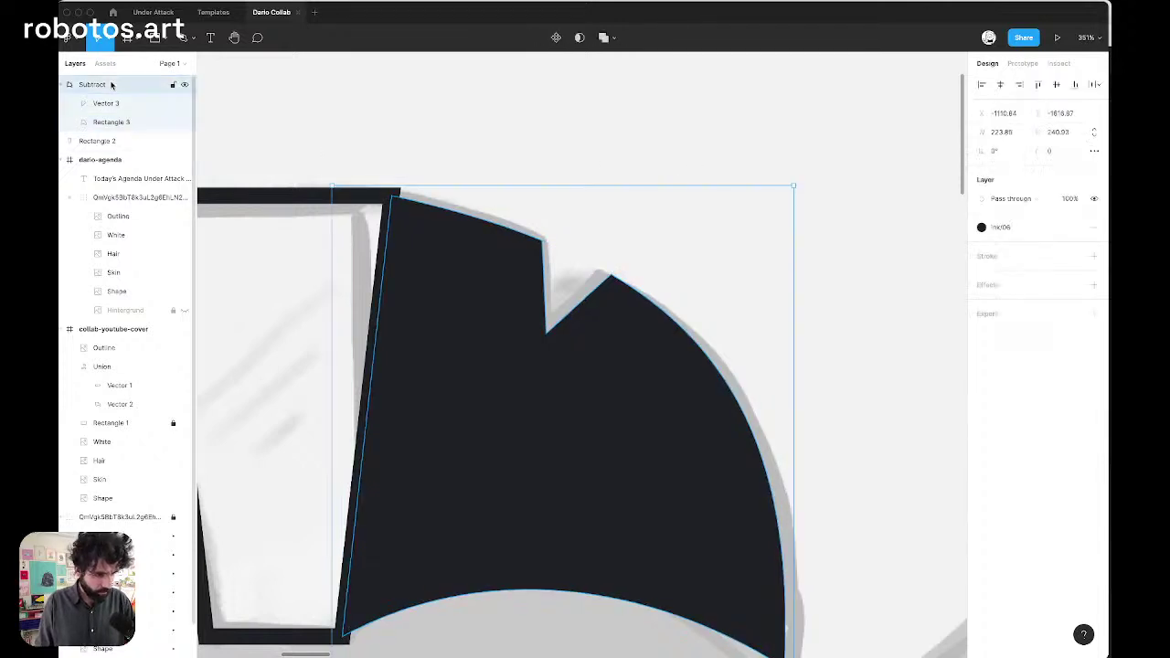
pyautogui.click(308, 191)
pyautogui.hotkey('ctrl', 'z')
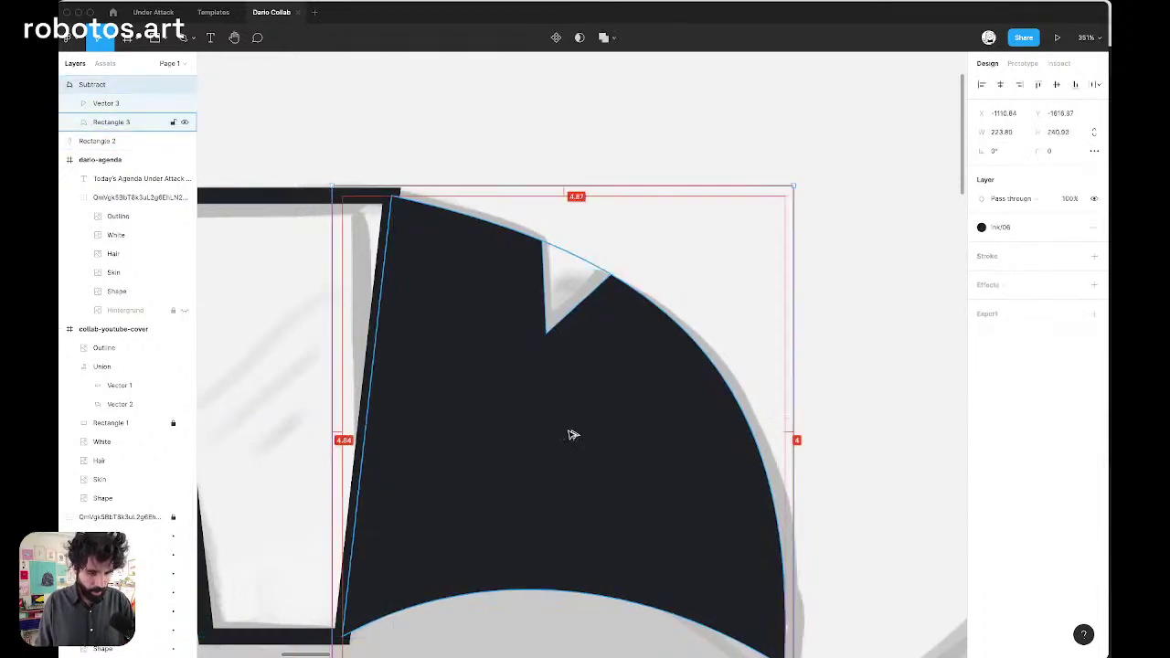
pyautogui.hotkey('ctrl', 'z')
pyautogui.scroll(-5, 830, 288)
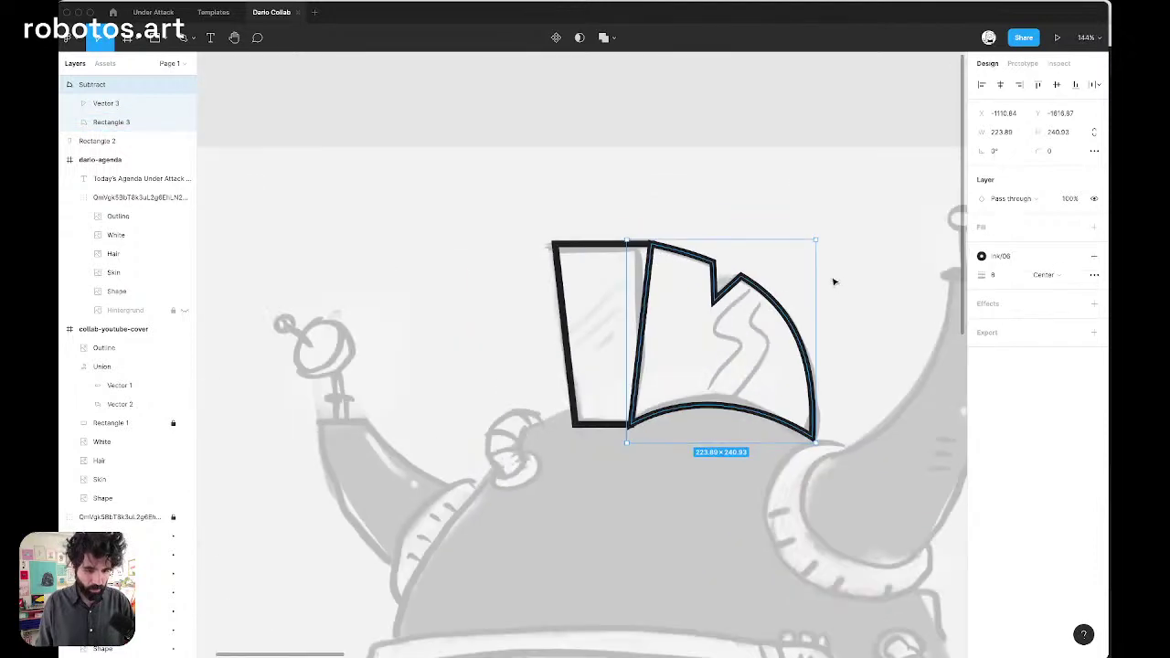
pyautogui.click(758, 172)
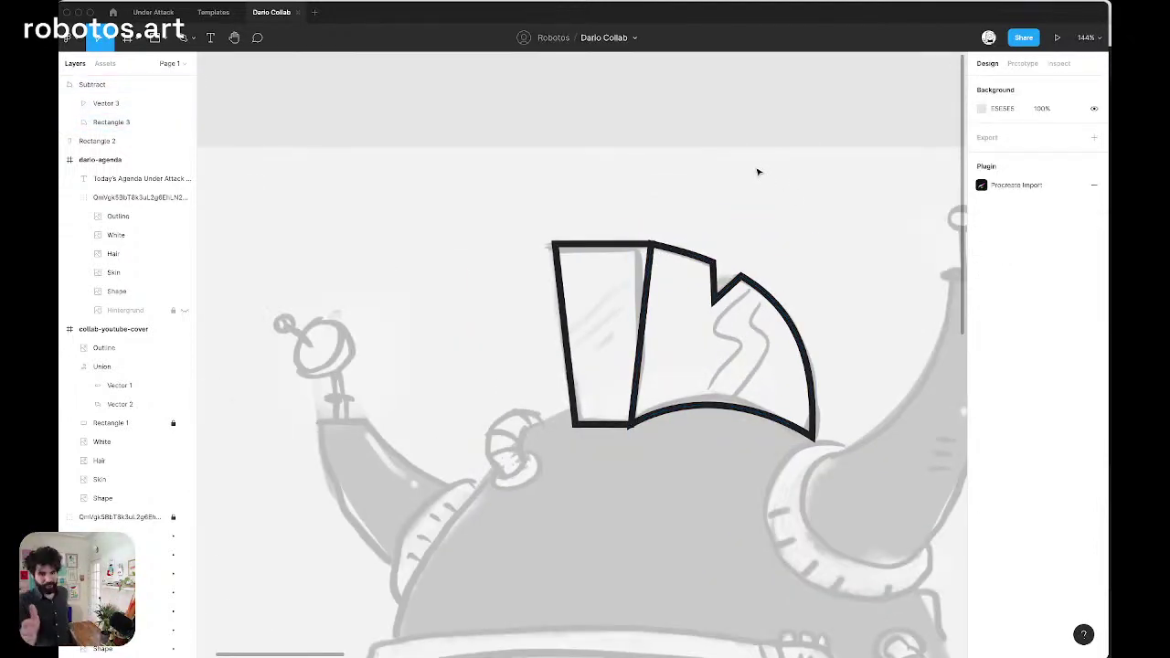
# Select the front panel and the notched rear shape and set their stroke join to round
pyautogui.scroll(5, 619, 295)
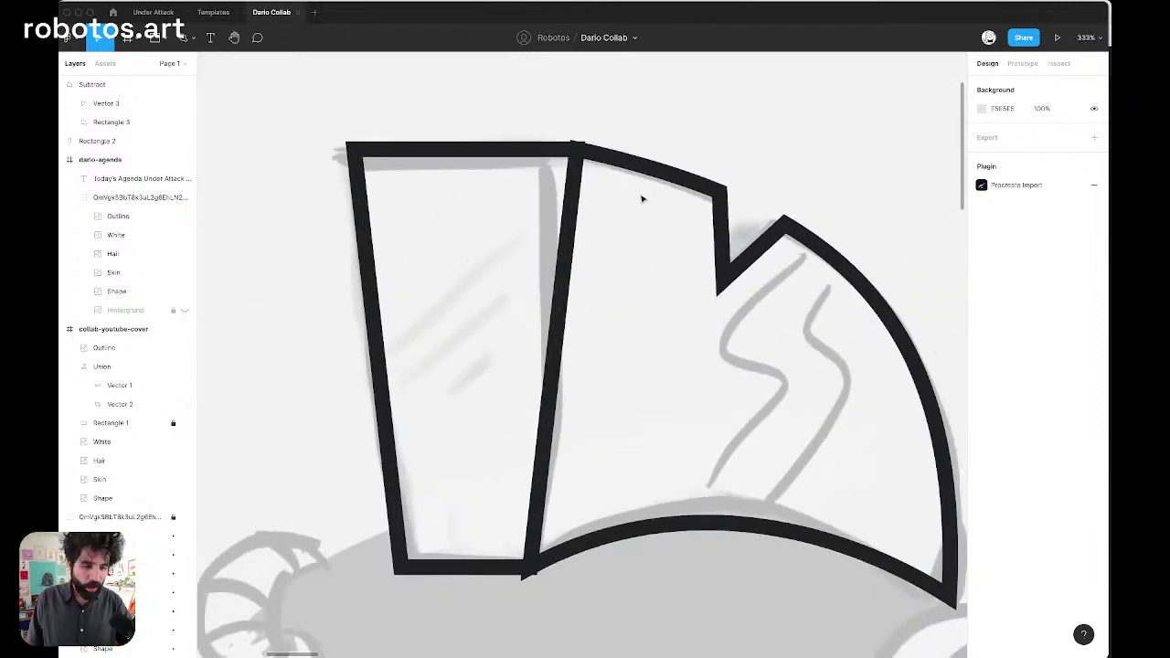
pyautogui.click(645, 169)
pyautogui.keyDown('shift'); pyautogui.click(450, 153); pyautogui.keyUp('shift')
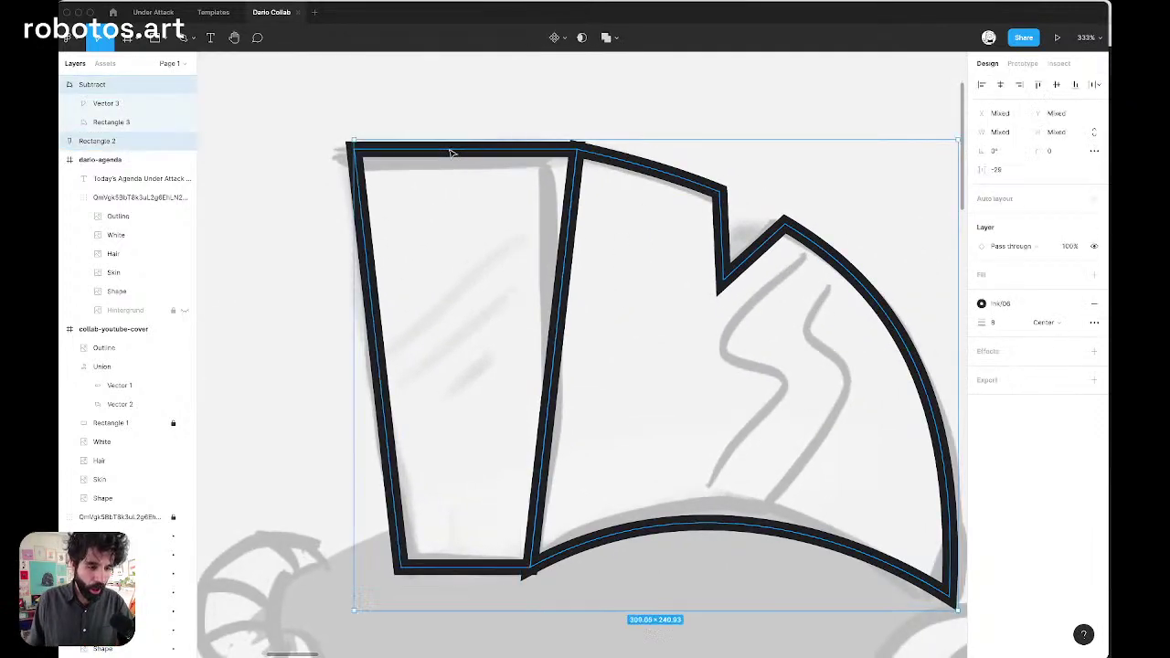
pyautogui.click(1094, 322)
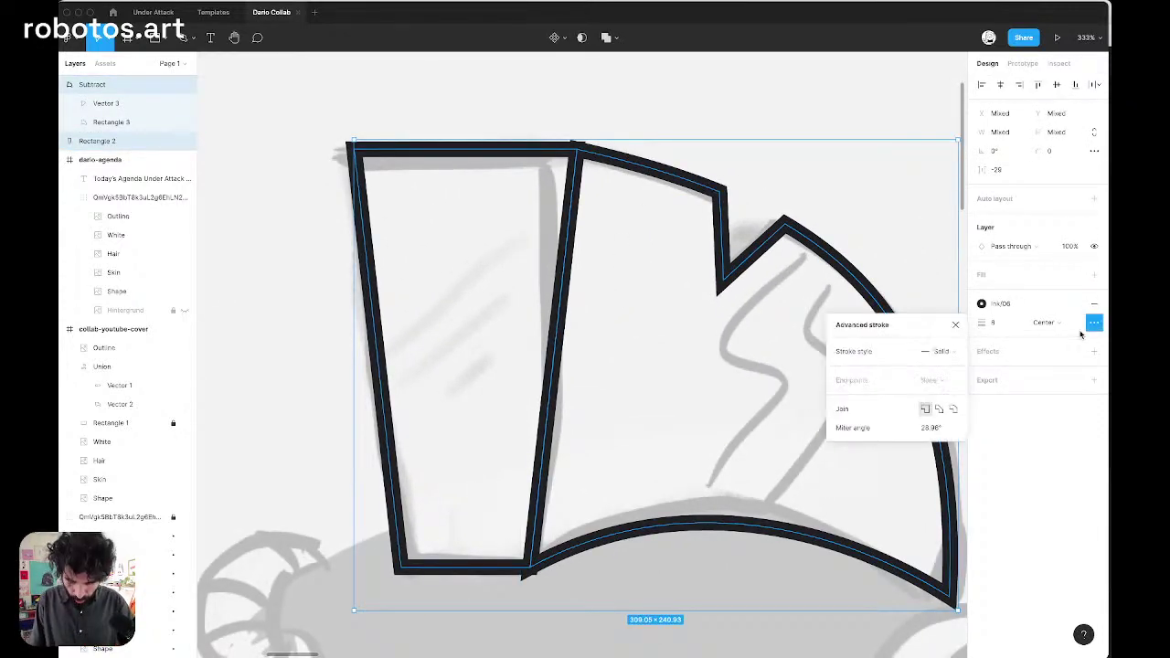
pyautogui.click(955, 410)
pyautogui.press('Escape')
pyautogui.press('Escape')
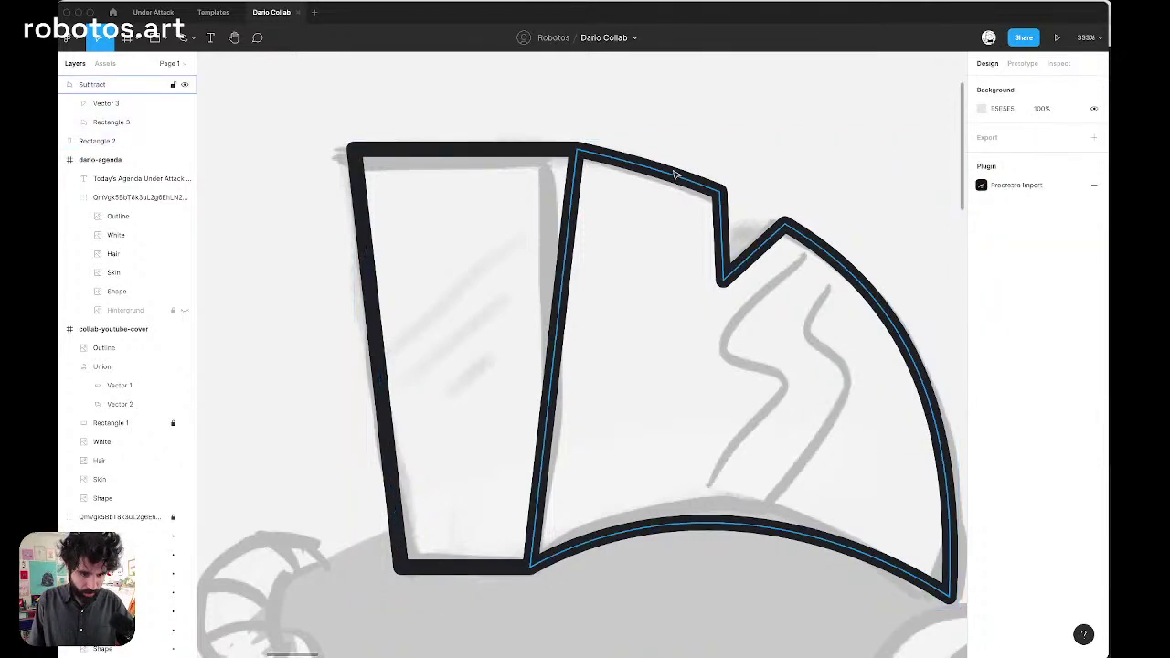
# Draw an open S-shaped path about 96.5 × 182 with the Pen tool along the sketched wavy stripe, extending past the crest's edges
pyautogui.keyDown('ctrl'); pyautogui.scroll(-10, 675, 175); pyautogui.keyUp('ctrl')
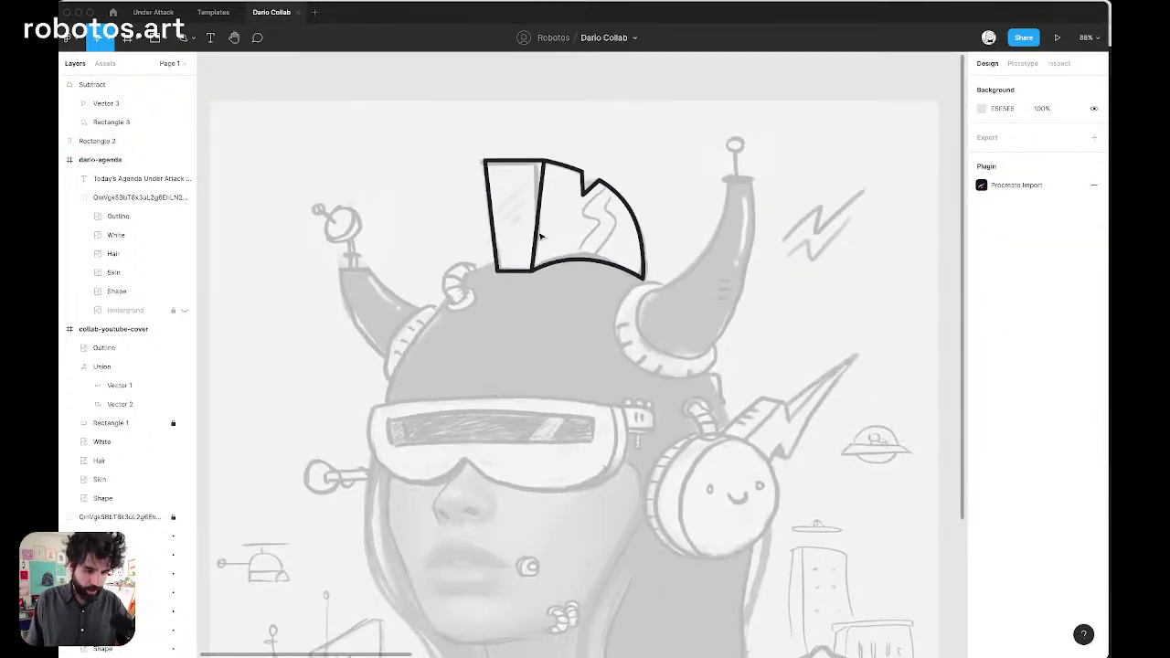
pyautogui.keyDown('ctrl'); pyautogui.scroll(10, 610, 177); pyautogui.keyUp('ctrl')
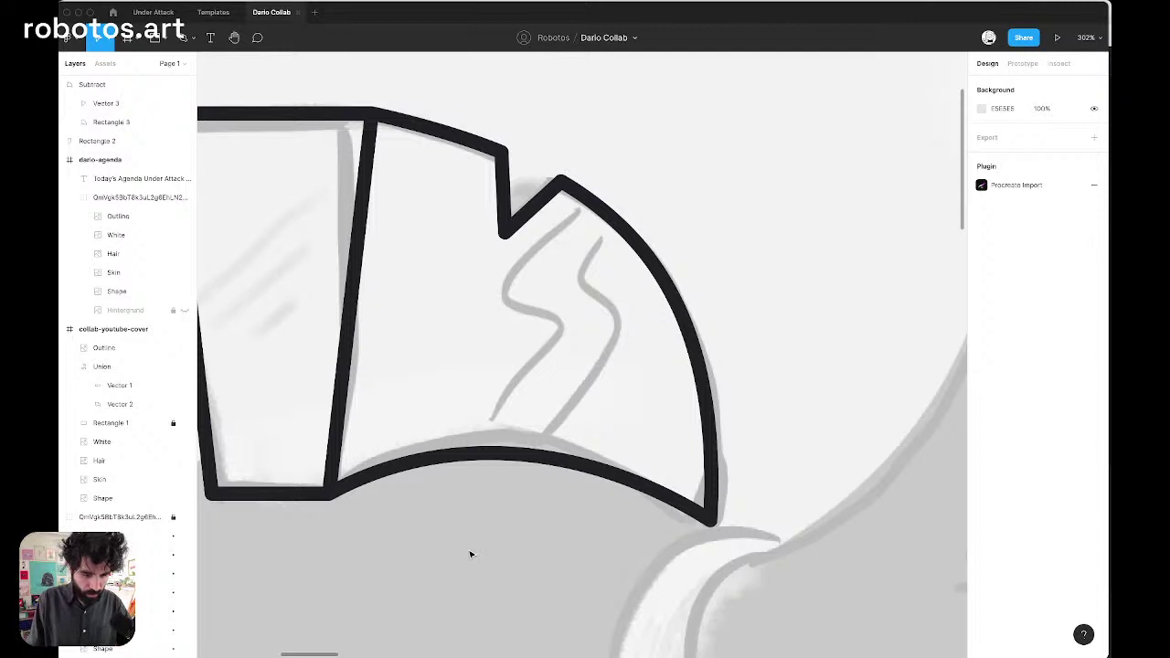
pyautogui.press('p')
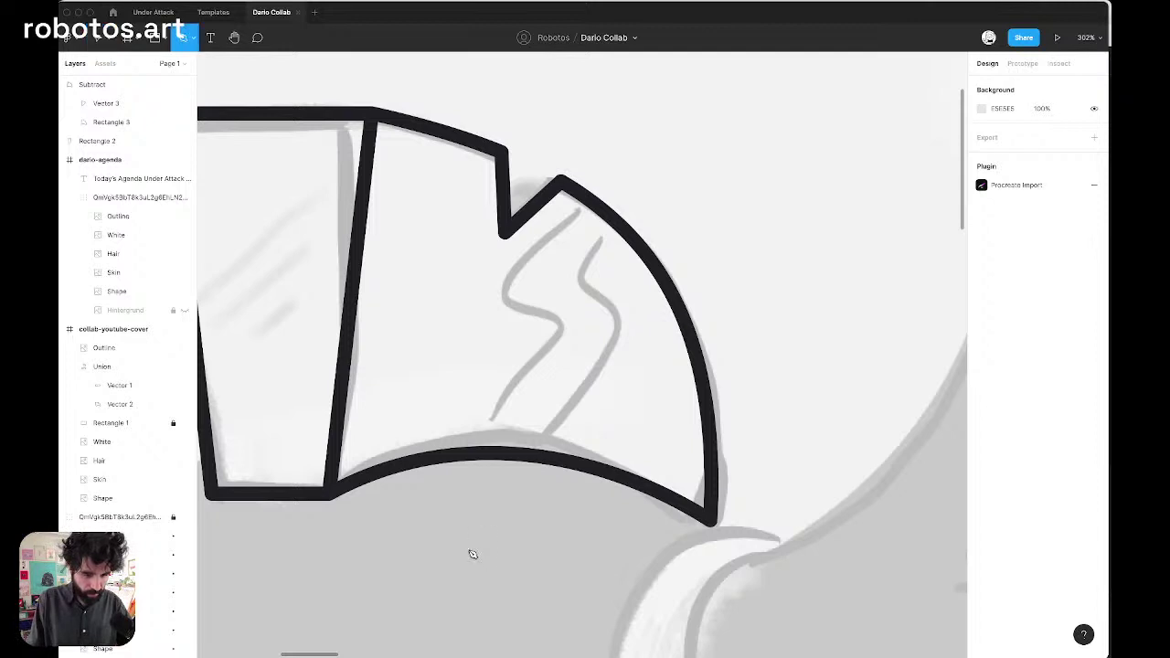
pyautogui.click(638, 186)
pyautogui.click(522, 289)
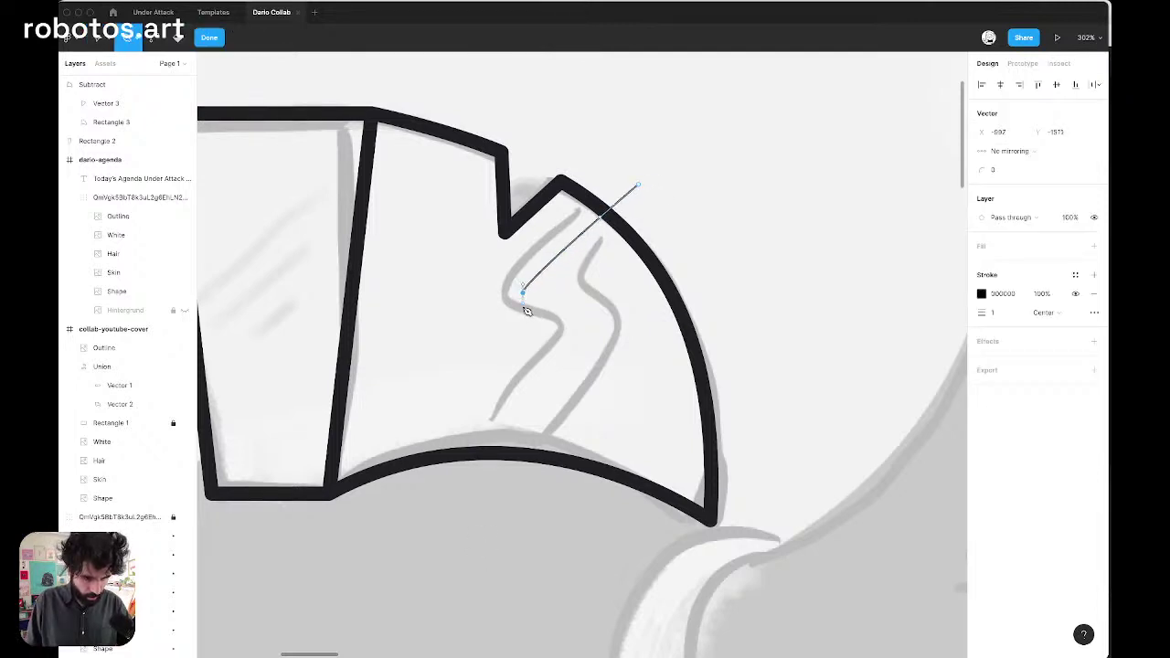
pyautogui.moveTo(527, 311); pyautogui.dragTo(521, 318)
pyautogui.moveTo(611, 313); pyautogui.dragTo(613, 334)
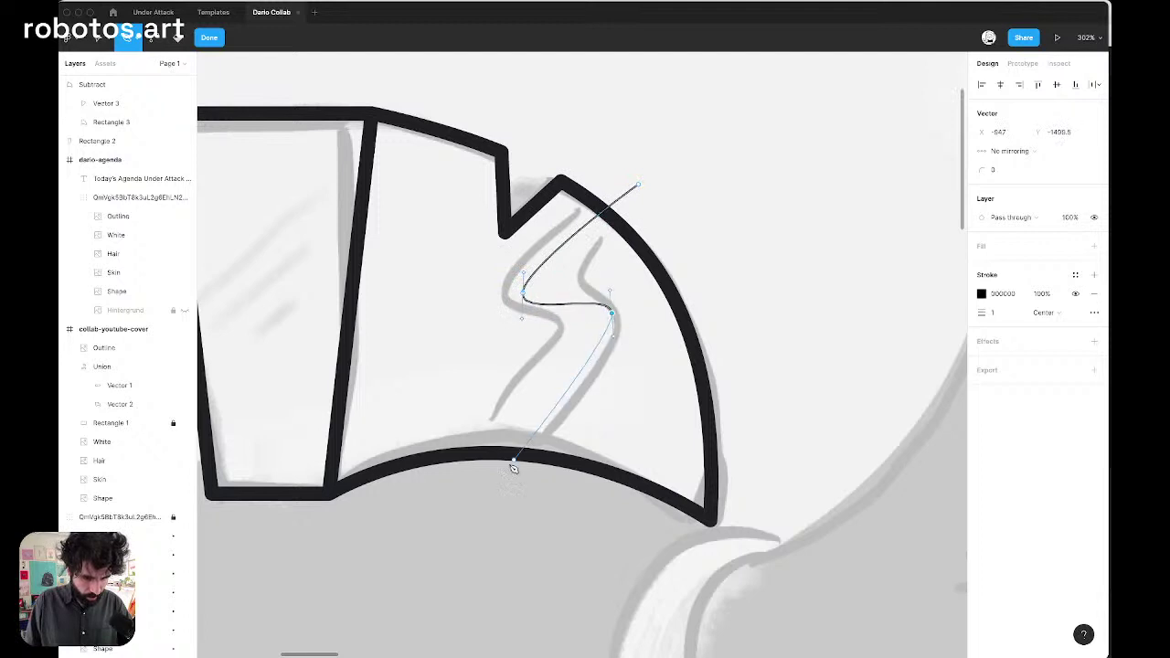
pyautogui.click(467, 507)
pyautogui.press('Escape')
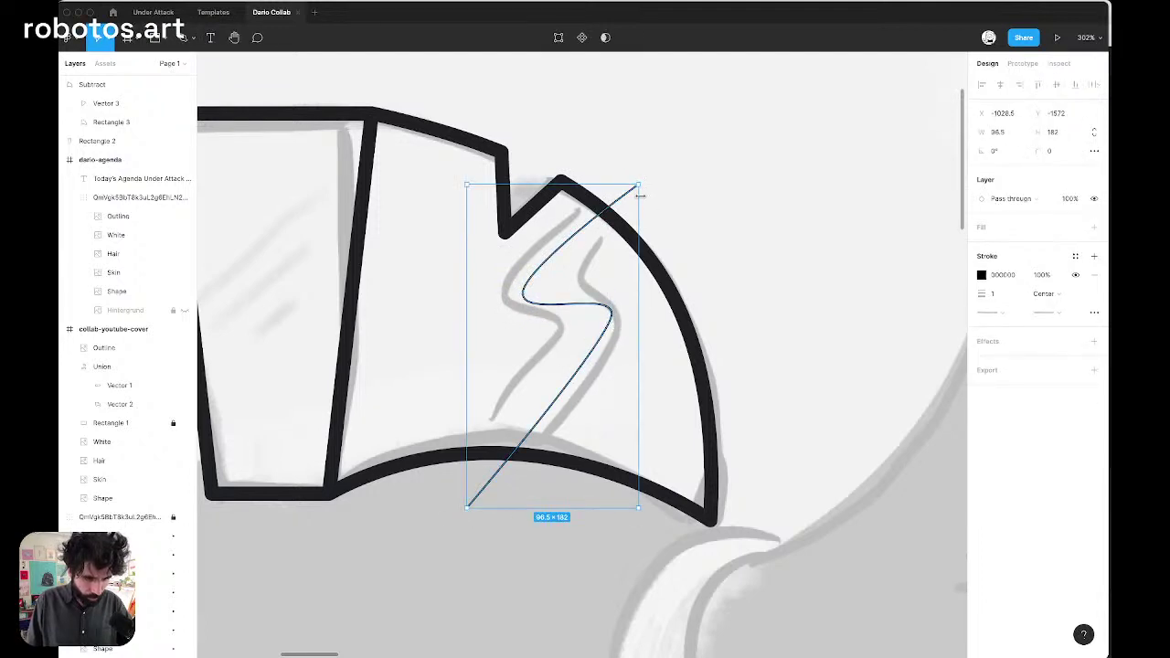
# Set the S-shaped path's stroke width to 33
pyautogui.click(997, 293)
pyautogui.write('17')
pyautogui.press('Return')
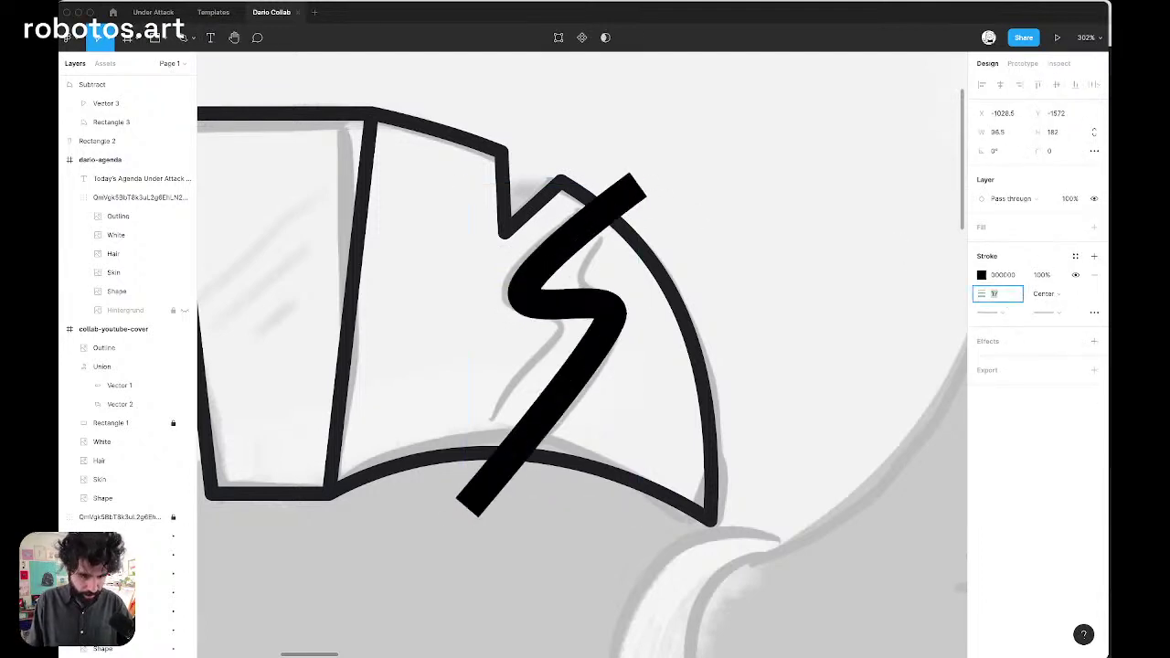
pyautogui.press('Up')
pyautogui.press('Up')
pyautogui.press('Up')
pyautogui.press('Up')
pyautogui.press('Up')
pyautogui.press('Up')
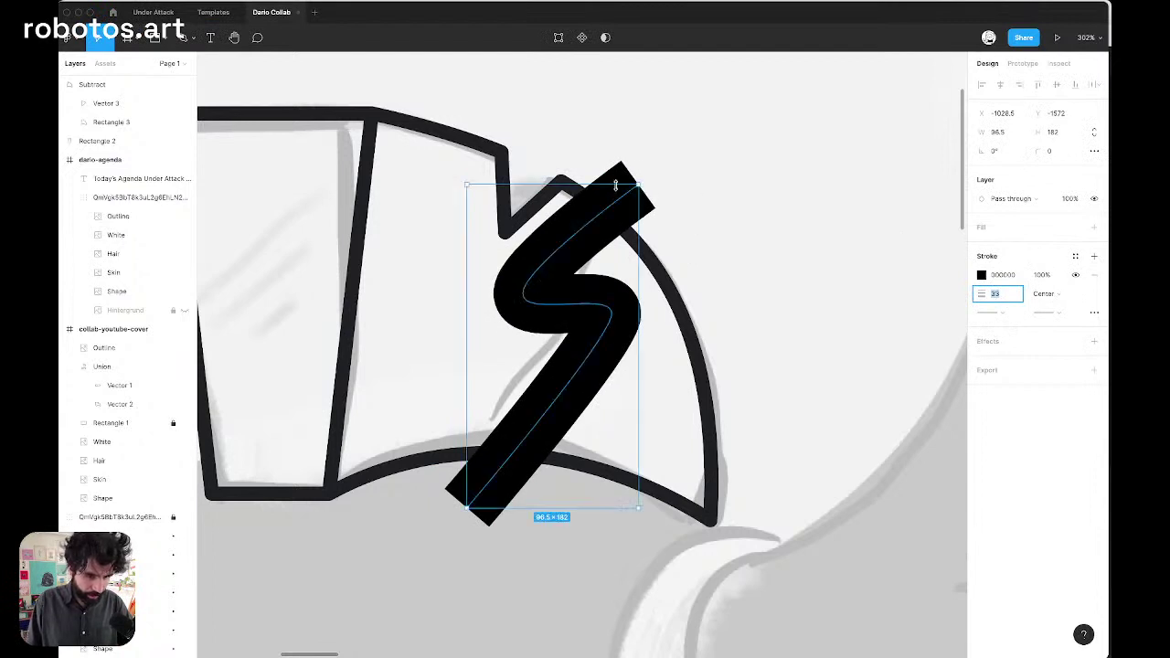
pyautogui.rightClick(612, 211)
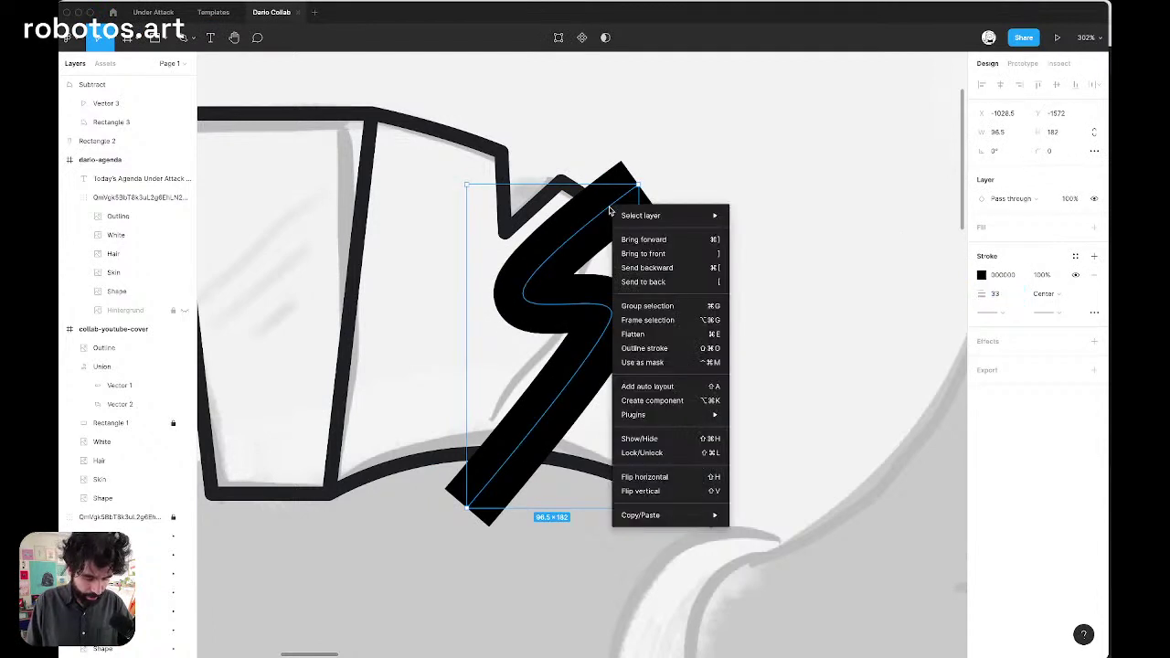
pyautogui.press('Escape')
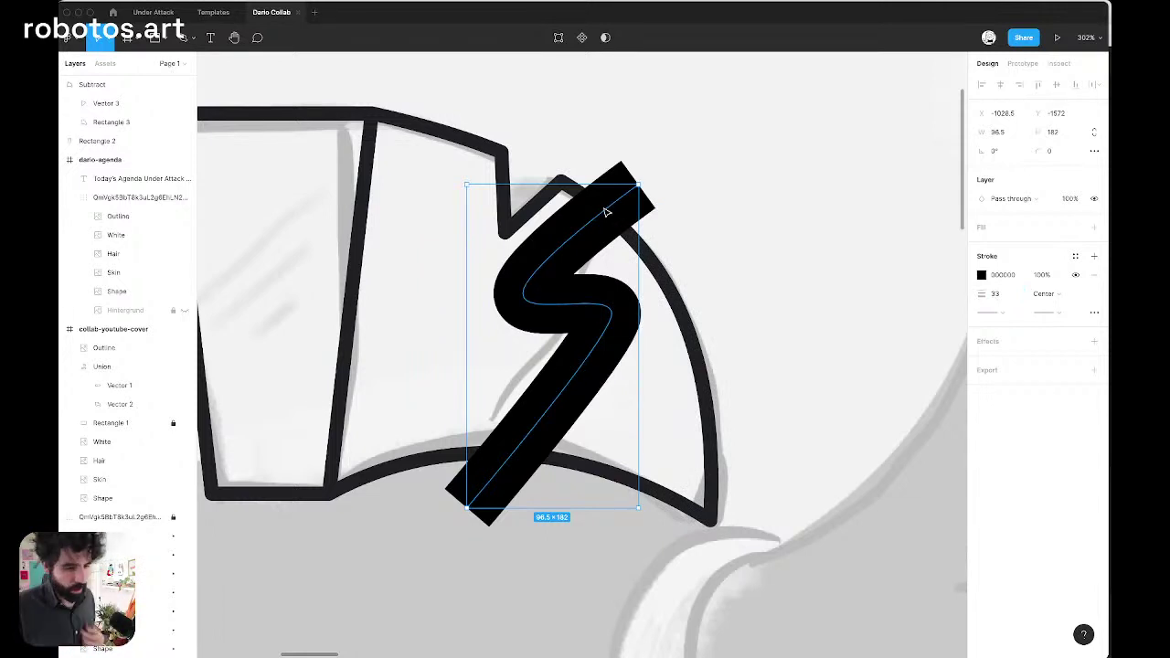
# Nudge the thick S-shaped stripe 8 units right and 8 units down over the sketched stripe
pyautogui.click(439, 139)
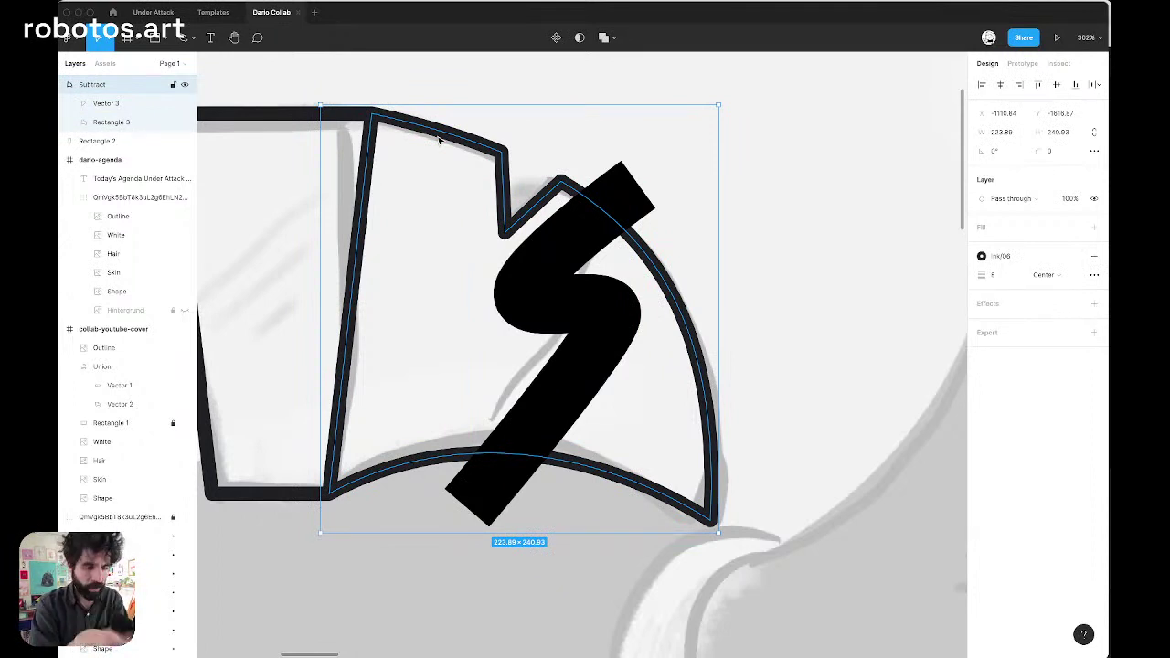
pyautogui.scroll(-5, 439, 139)
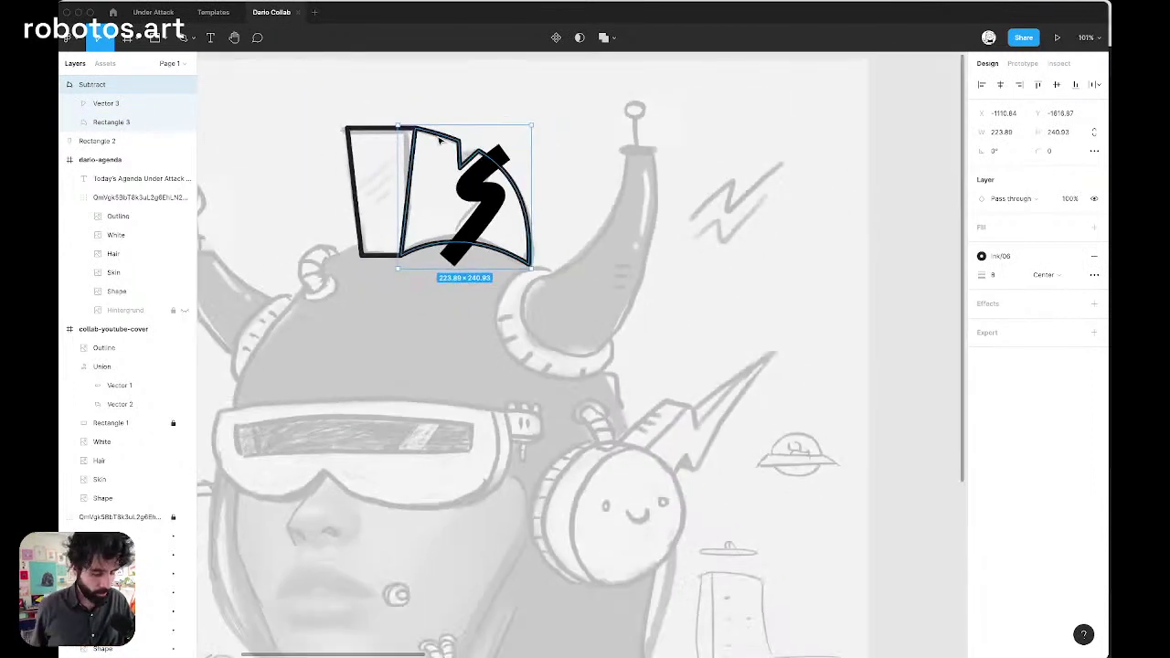
pyautogui.click(484, 169)
pyautogui.scroll(5, 498, 165)
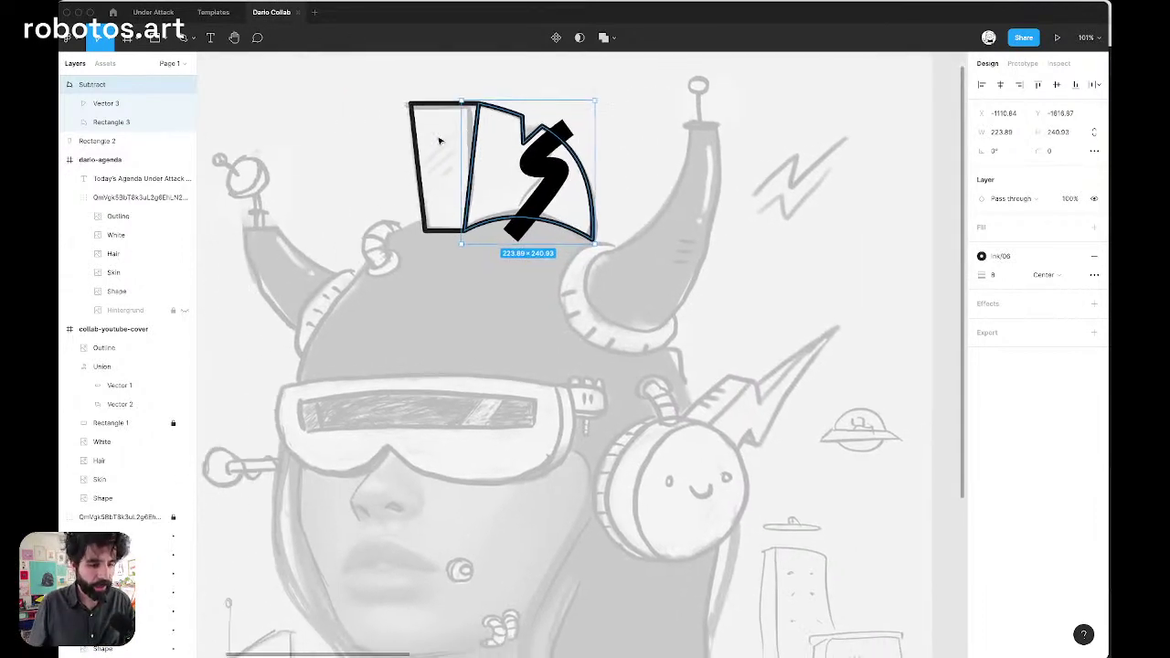
pyautogui.press('Right')
pyautogui.press('Right')
pyautogui.press('Right')
pyautogui.press('Right')
pyautogui.press('Right')
pyautogui.press('Right')
pyautogui.press('Right')
pyautogui.press('Right')
pyautogui.press('Down')
pyautogui.press('Down')
pyautogui.press('Down')
pyautogui.press('Down')
pyautogui.press('Down')
pyautogui.press('Down')
pyautogui.press('Down')
pyautogui.press('Down')
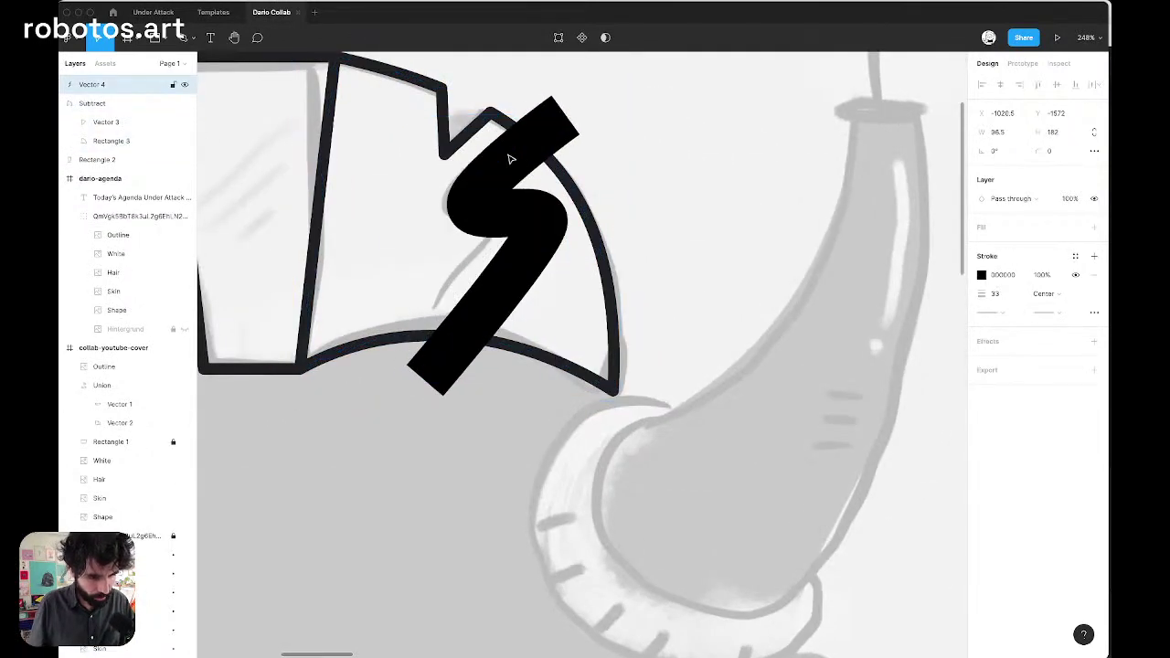
pyautogui.scroll(-6, 511, 159)
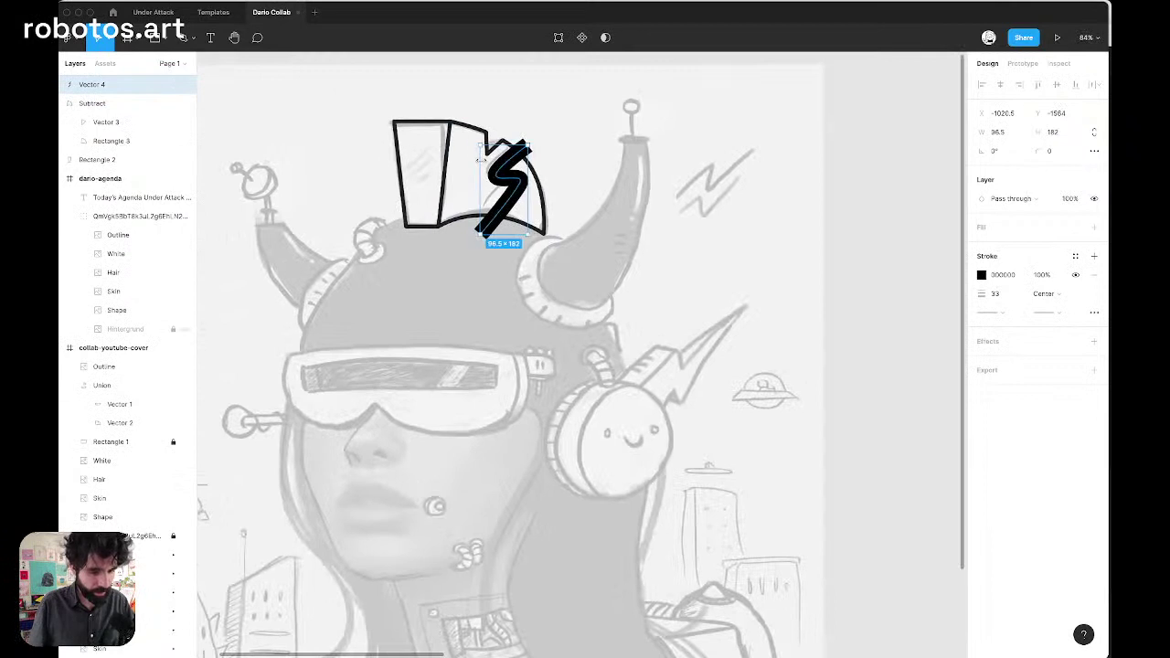
pyautogui.hscroll(-4, 484, 164)
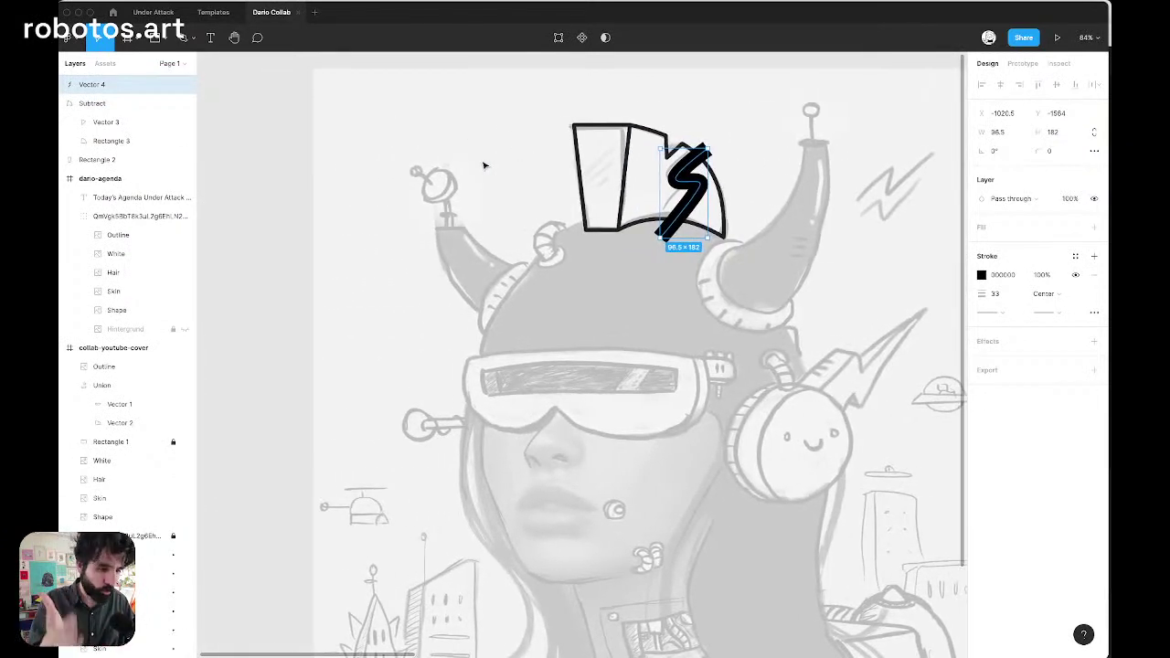
pyautogui.scroll(4, 530, 201)
pyautogui.hscroll(6, 572, 217)
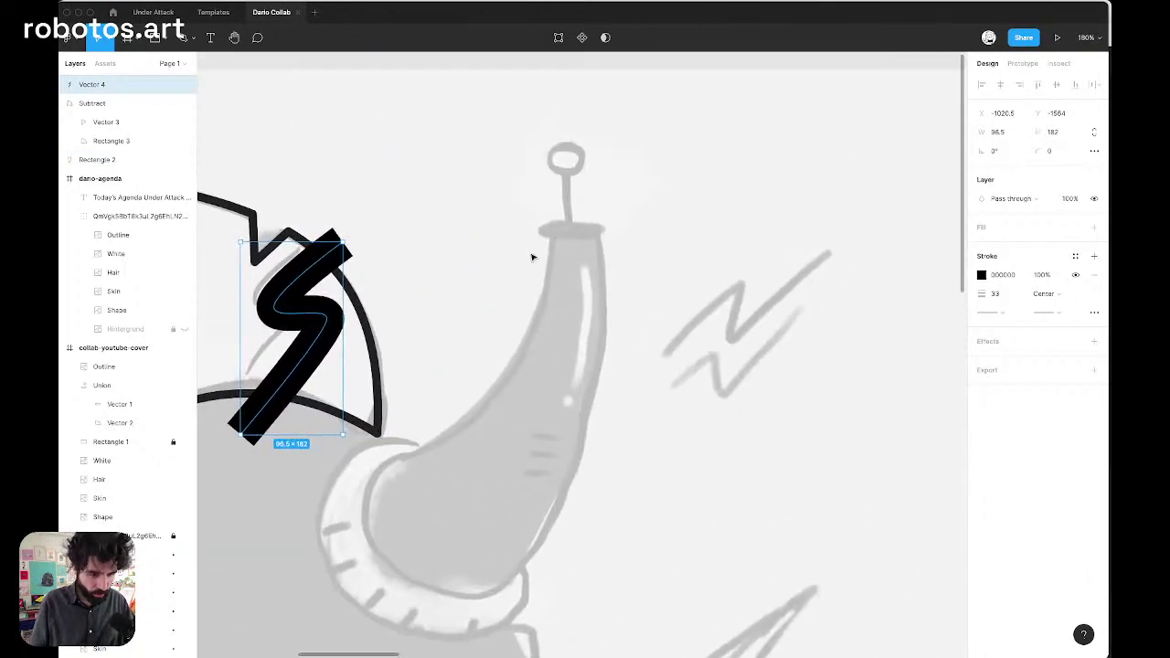
pyautogui.scroll(3, 532, 257)
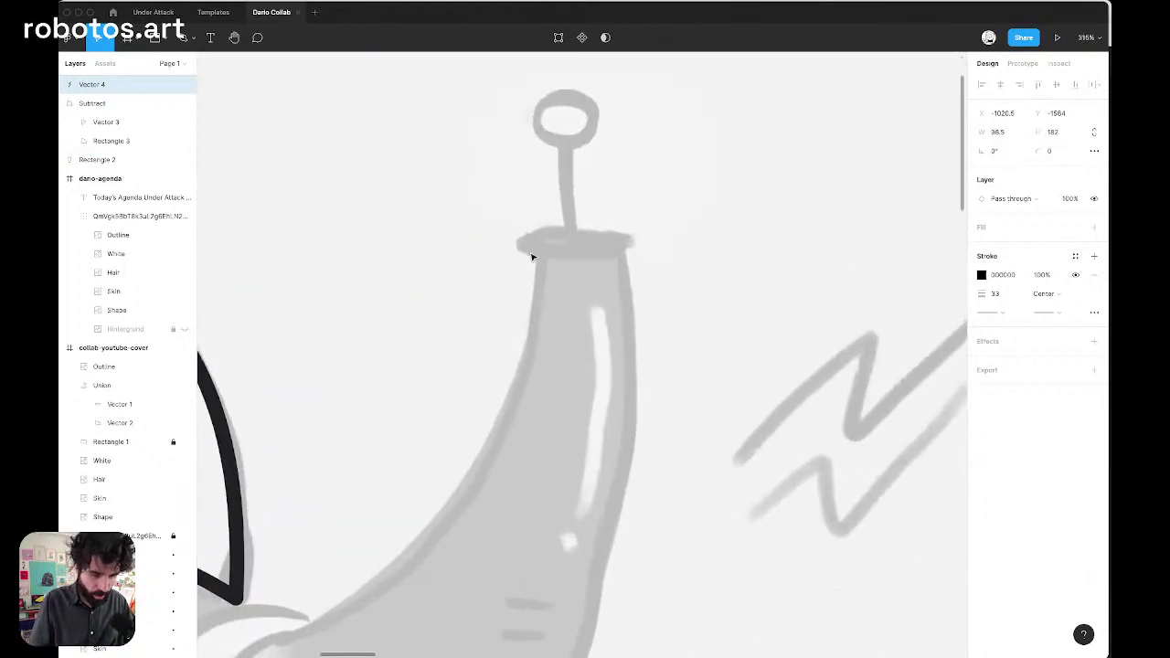
# Draw a rectangle about 67 × 12 over the sketched horn-tip cap and copy the crest front panel's unfilled ink/06 outline style onto it
pyautogui.press('r')
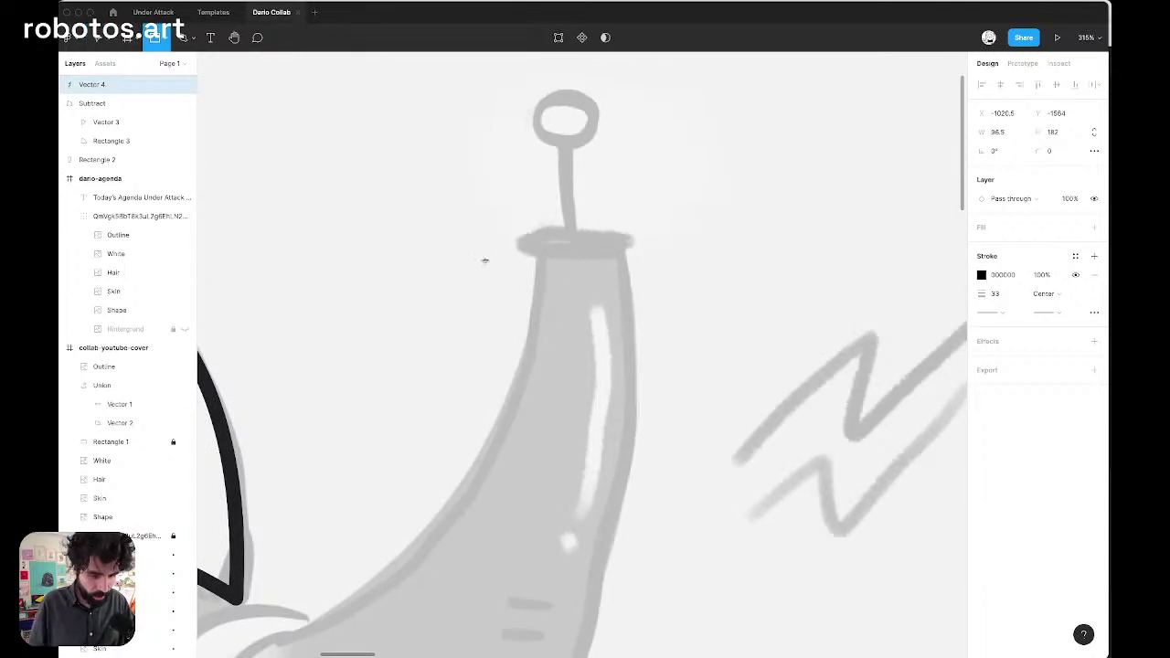
pyautogui.moveTo(521, 226); pyautogui.dragTo(640, 251)
pyautogui.scroll(-1, 673, 229)
pyautogui.hscroll(-5, 673, 229)
pyautogui.click(301, 175)
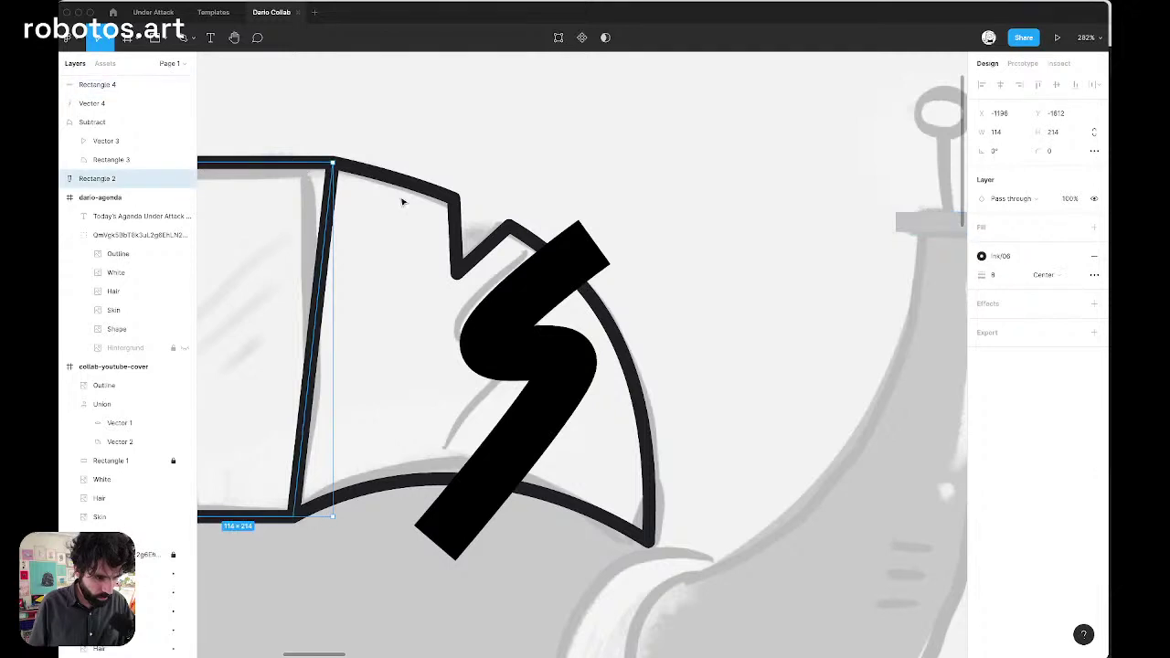
pyautogui.hscroll(5, 577, 252)
pyautogui.click(517, 236)
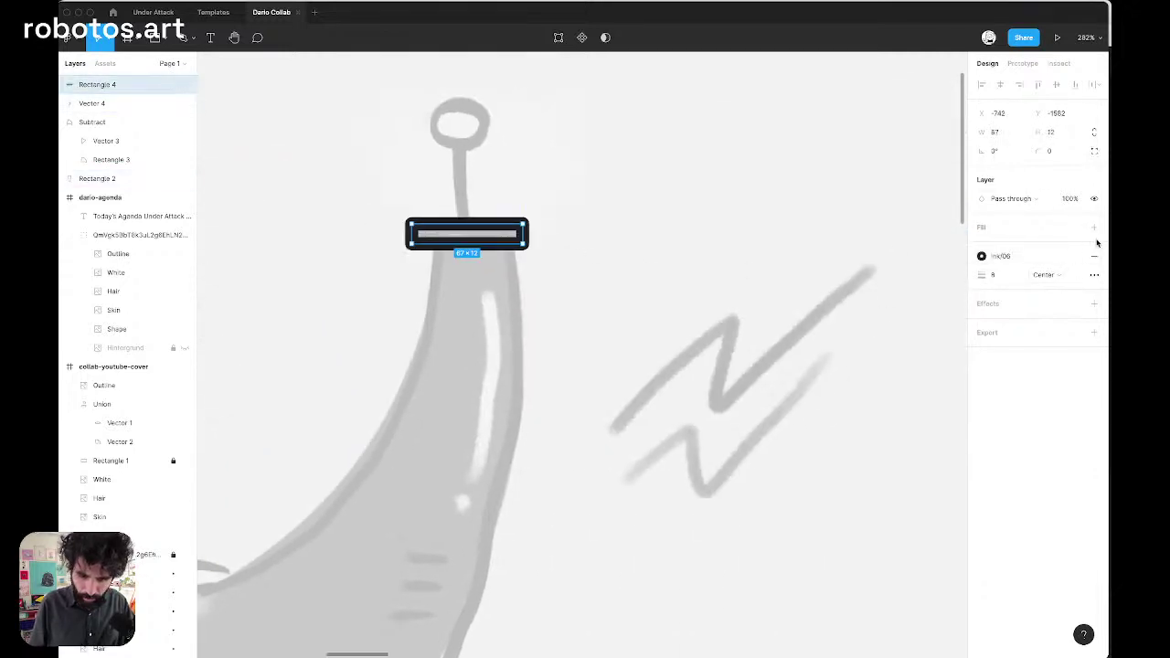
# Set the horn-tip cap's corner radius to 16
pyautogui.click(1061, 153)
pyautogui.write('16')
pyautogui.press('Return')
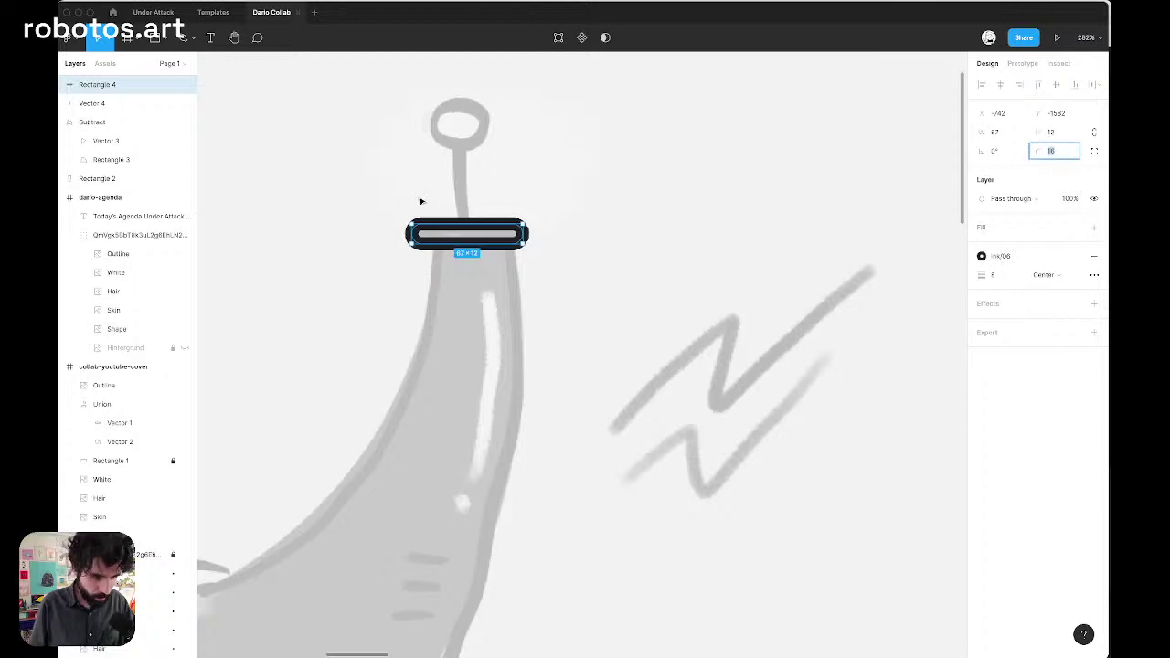
# Narrow the horn-tip cap to a width of 59 and nudge it to X -736 over the sketch
pyautogui.scroll(5, 444, 222)
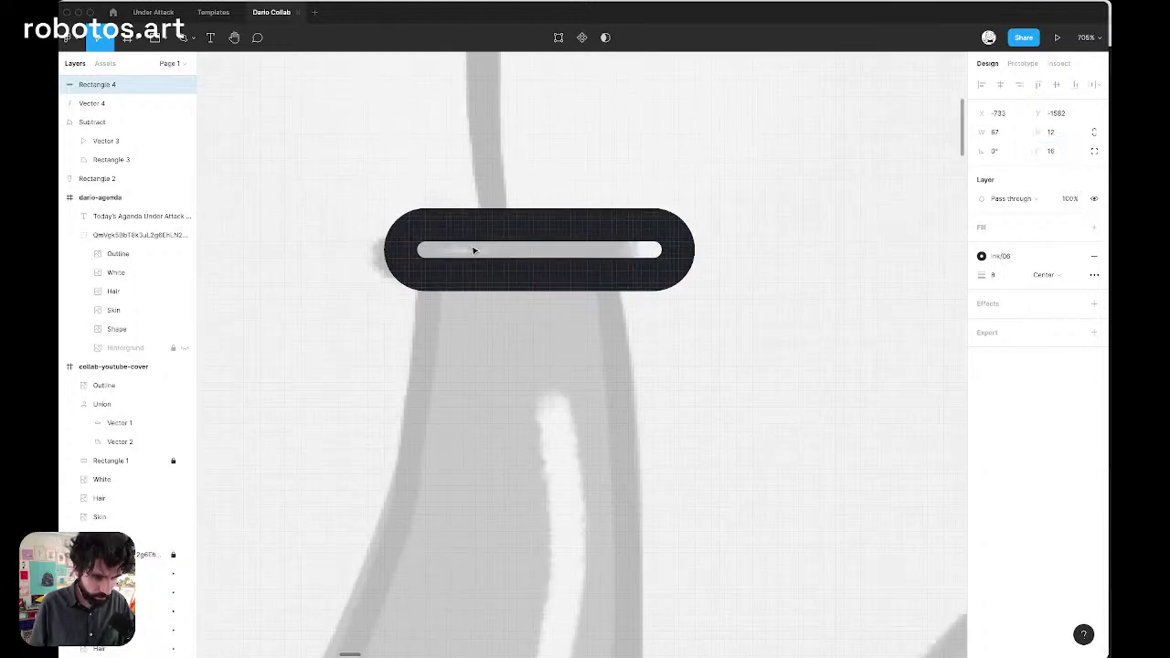
pyautogui.press('super+Left')
pyautogui.press('super+Left')
pyautogui.press('super+Left')
pyautogui.press('super+Left')
pyautogui.press('super+Left')
pyautogui.press('super+Left')
pyautogui.press('super+Left')
pyautogui.press('super+Left')
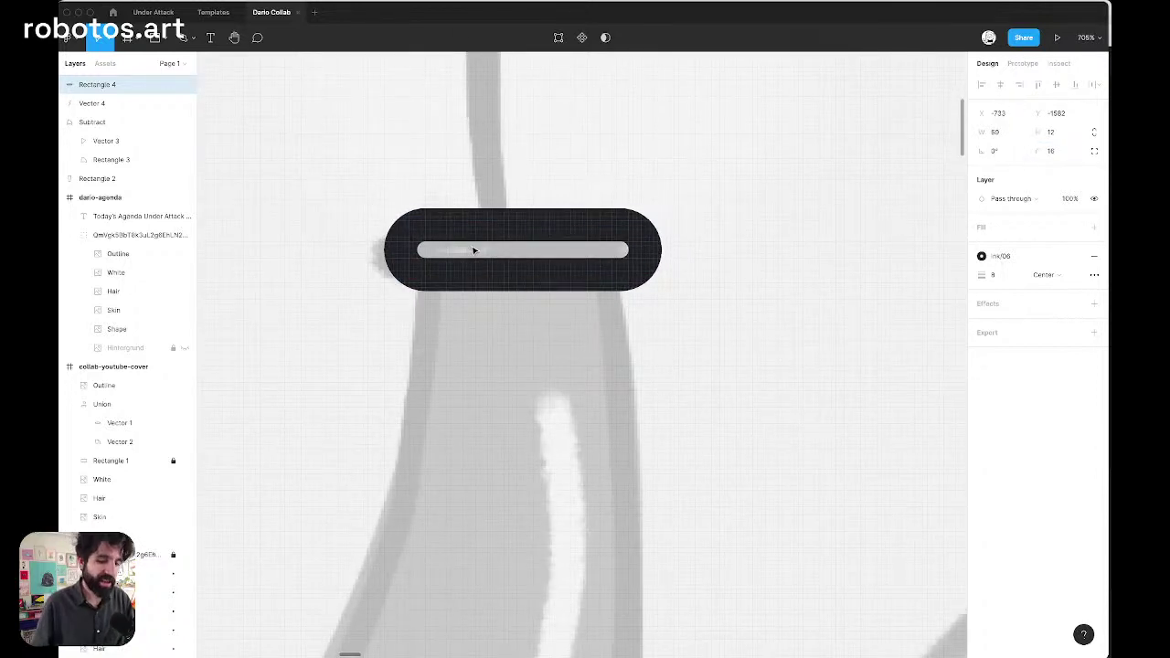
pyautogui.press('Left')
pyautogui.press('Left')
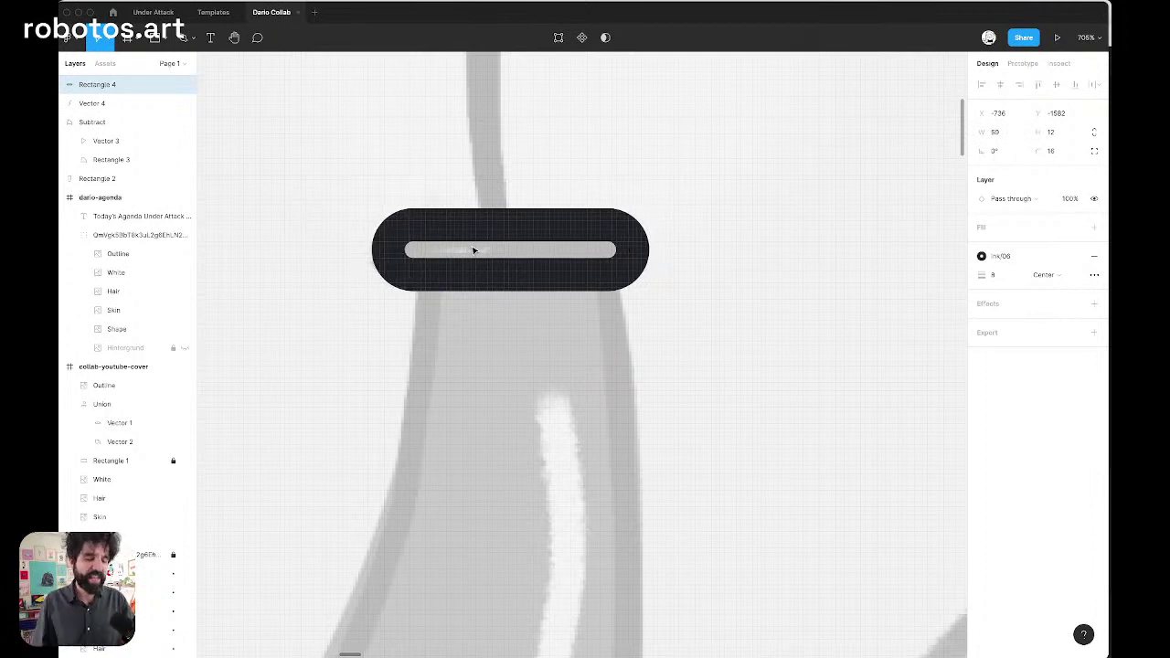
# Draw a 33 × 33 circle over the sketched ring at the top of the antenna
pyautogui.scroll(-5, 474, 251)
pyautogui.scroll(2, 473, 250)
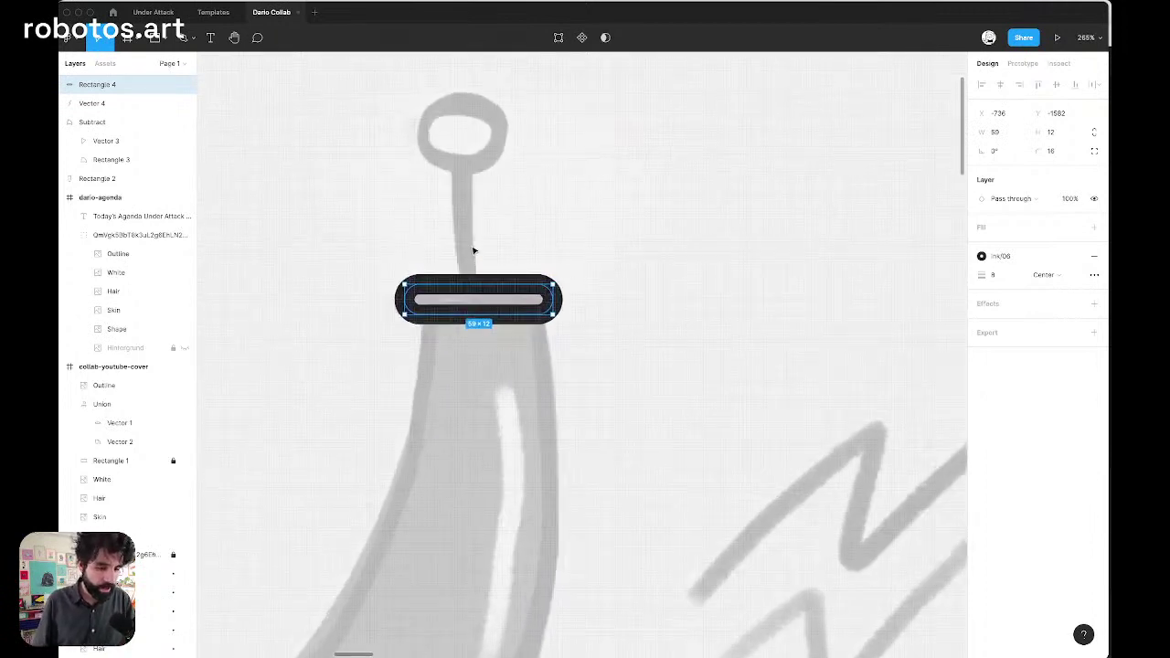
pyautogui.scroll(2, 474, 250)
pyautogui.click(1064, 132)
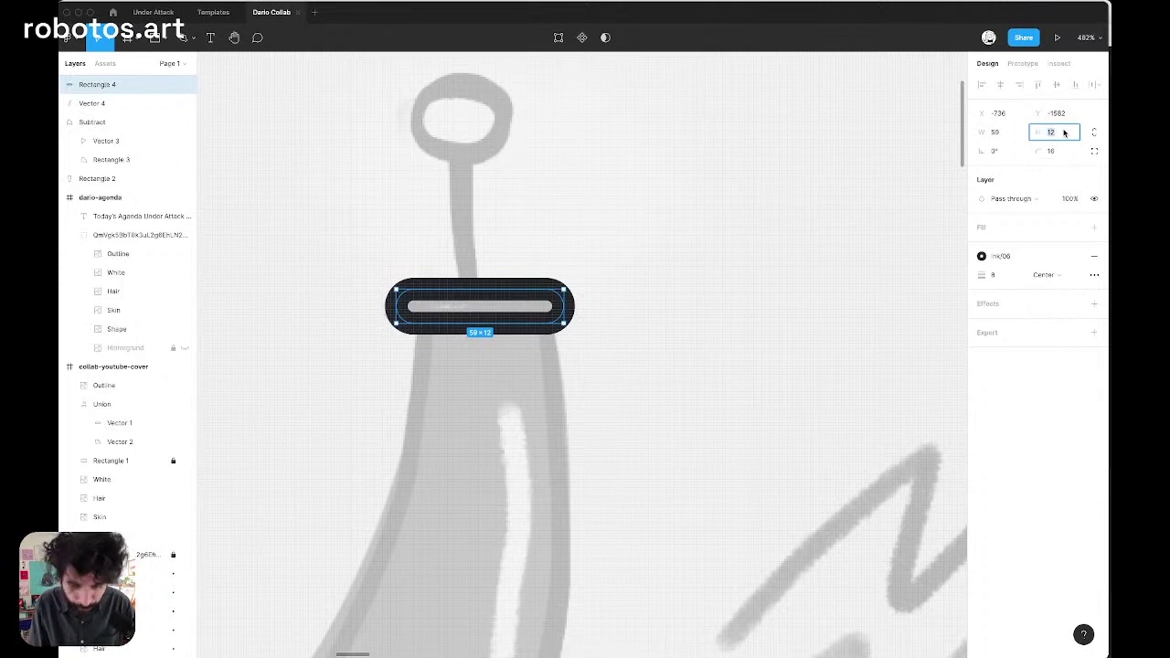
pyautogui.click(587, 239)
pyautogui.press('r')
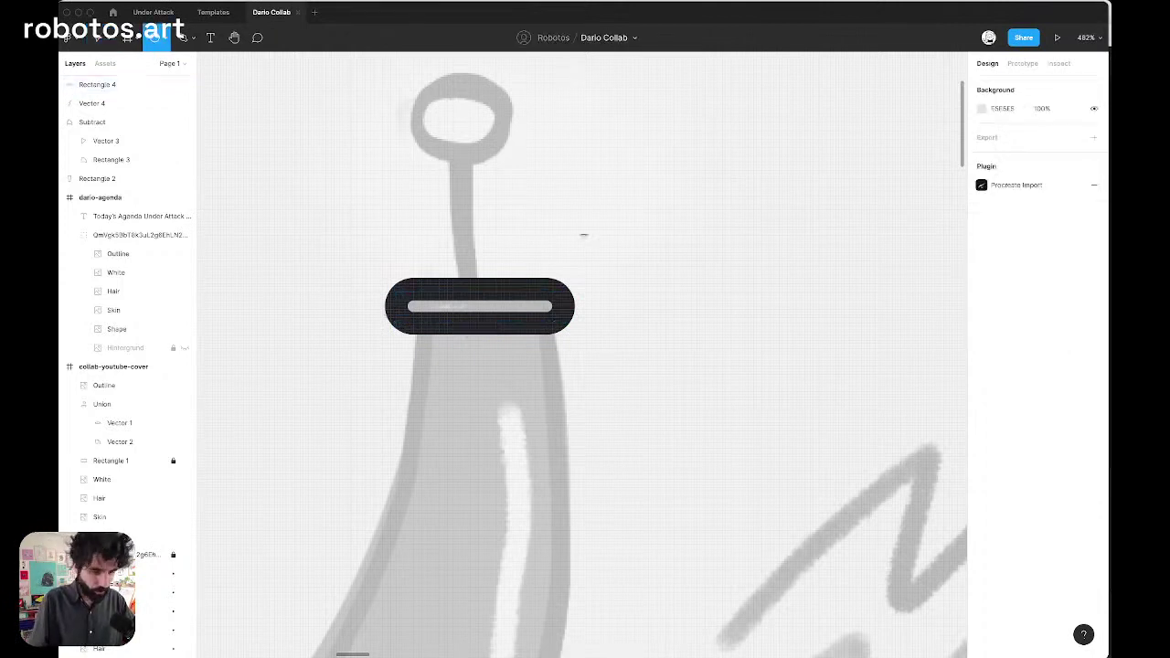
pyautogui.moveTo(431, 86)
pyautogui.mouseDown()
pyautogui.moveTo(506, 126)
pyautogui.moveTo(522, 149)
pyautogui.moveTo(480, 125)
pyautogui.mouseUp()
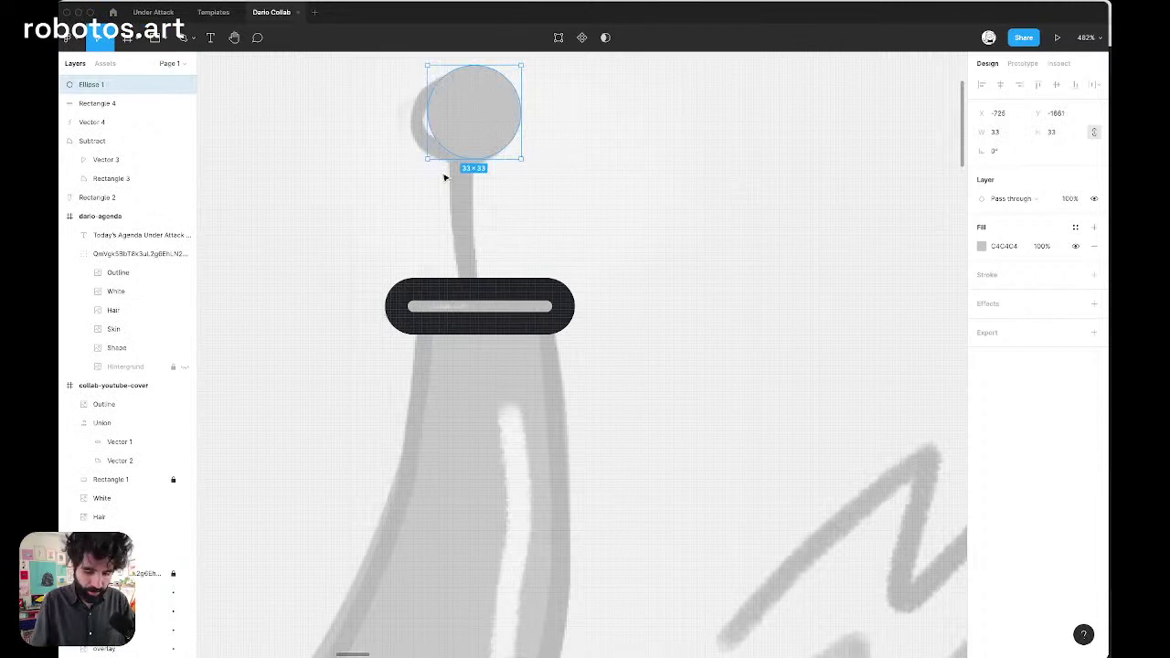
# Draw a vertical line 55 long from inside the antenna circle down to the horn-tip cap
pyautogui.press('o')
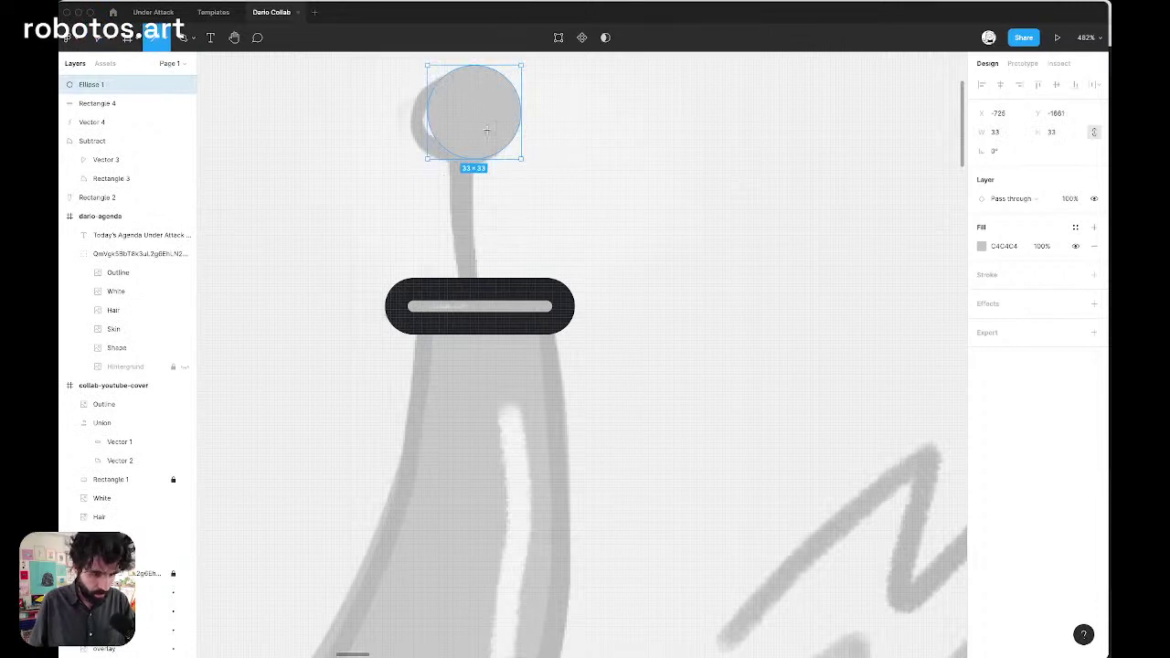
pyautogui.moveTo(479, 135); pyautogui.dragTo(479, 309)
pyautogui.press('Escape')
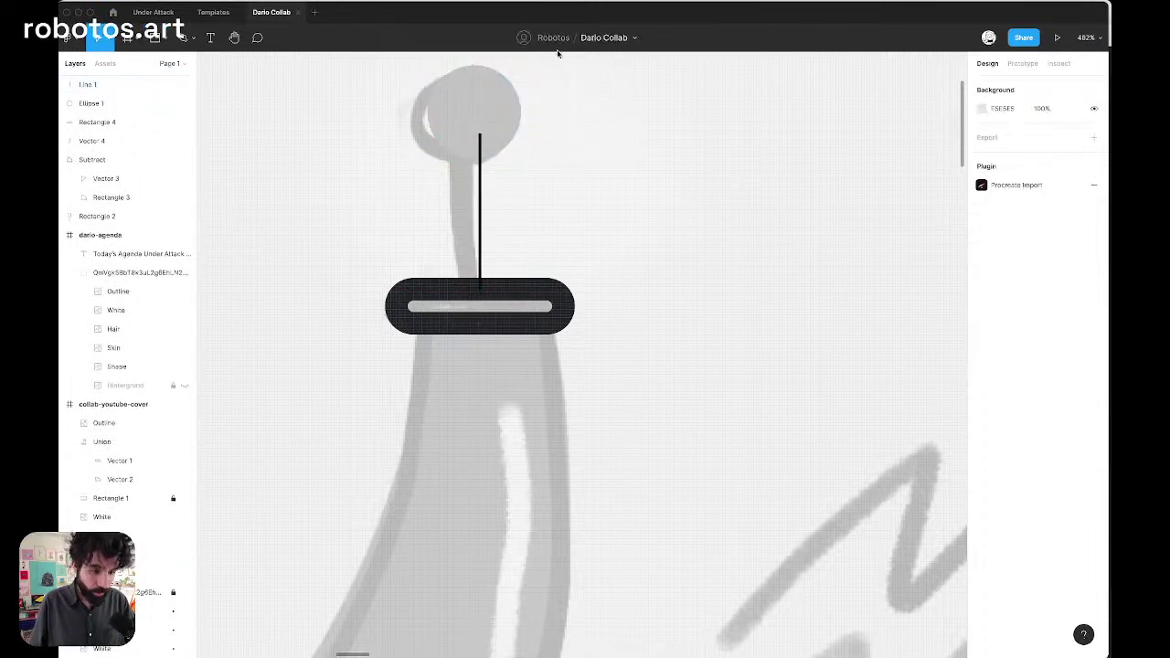
pyautogui.click(474, 173)
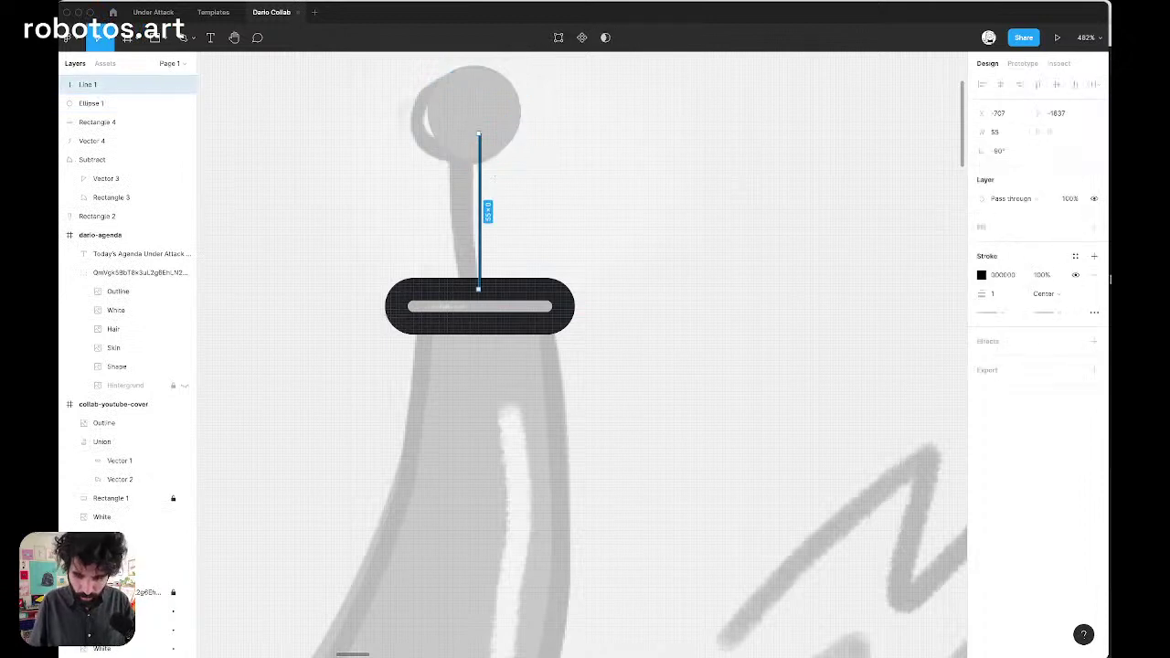
pyautogui.scroll(-8, 470, 308)
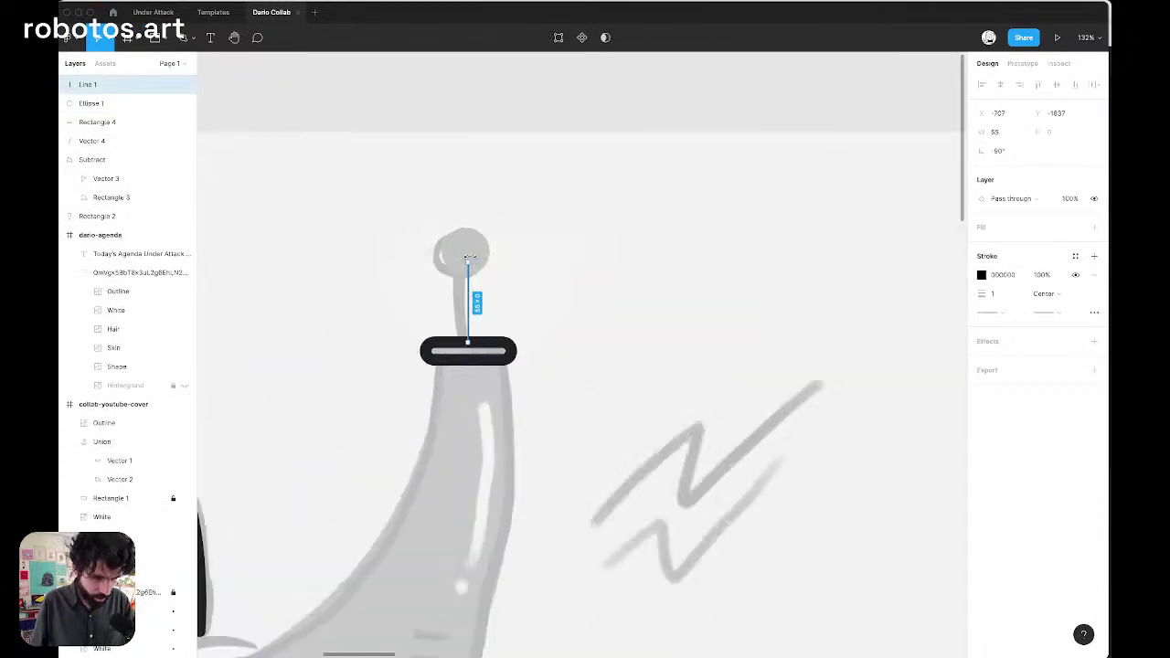
# Apply the ink/06 outline style to the antenna circle and add a C4C4C4 fill
pyautogui.scroll(5, 470, 257)
pyautogui.click(460, 253)
pyautogui.press('super+alt+v')
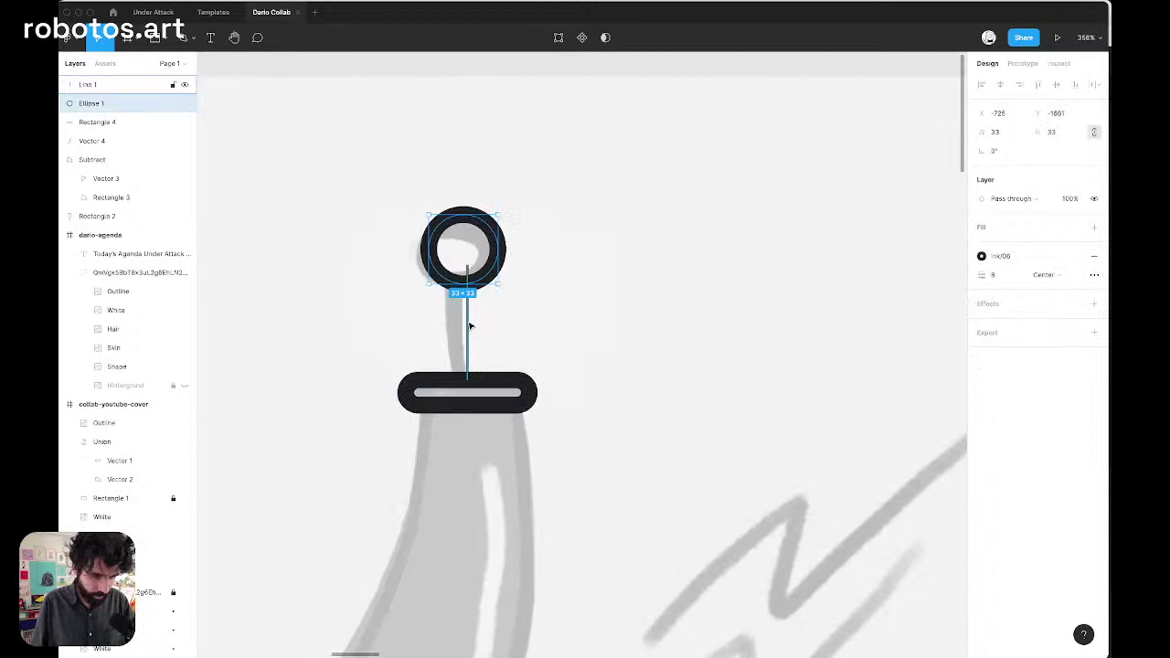
pyautogui.click(1095, 227)
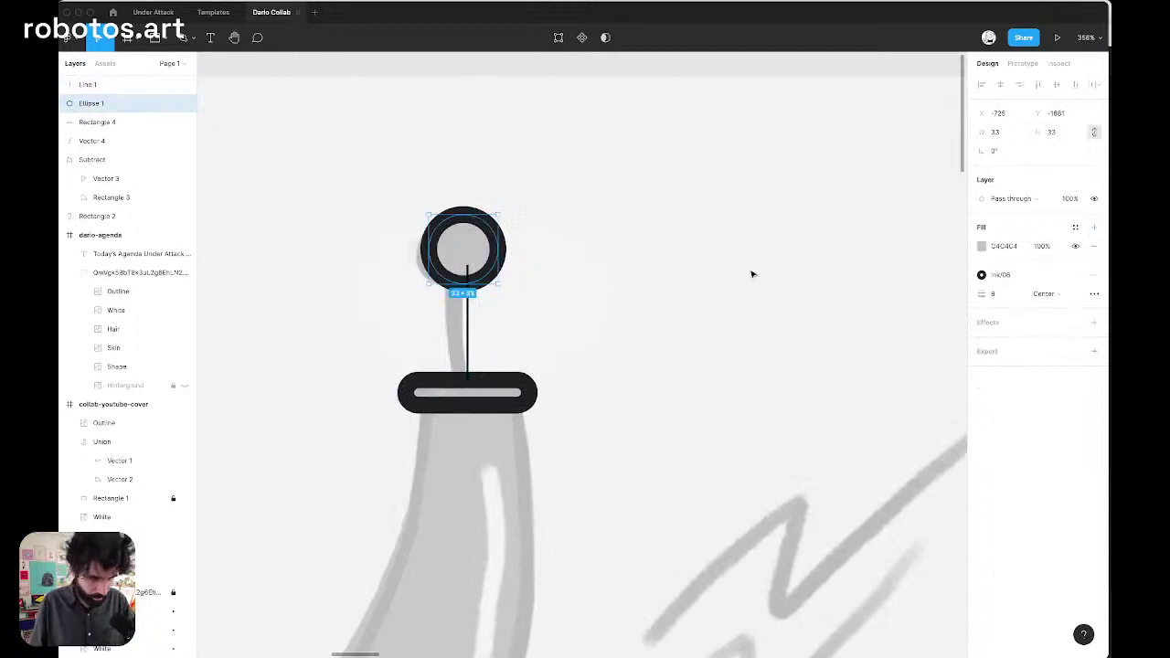
# Set the antenna line's stroke width to 8
pyautogui.click(467, 350)
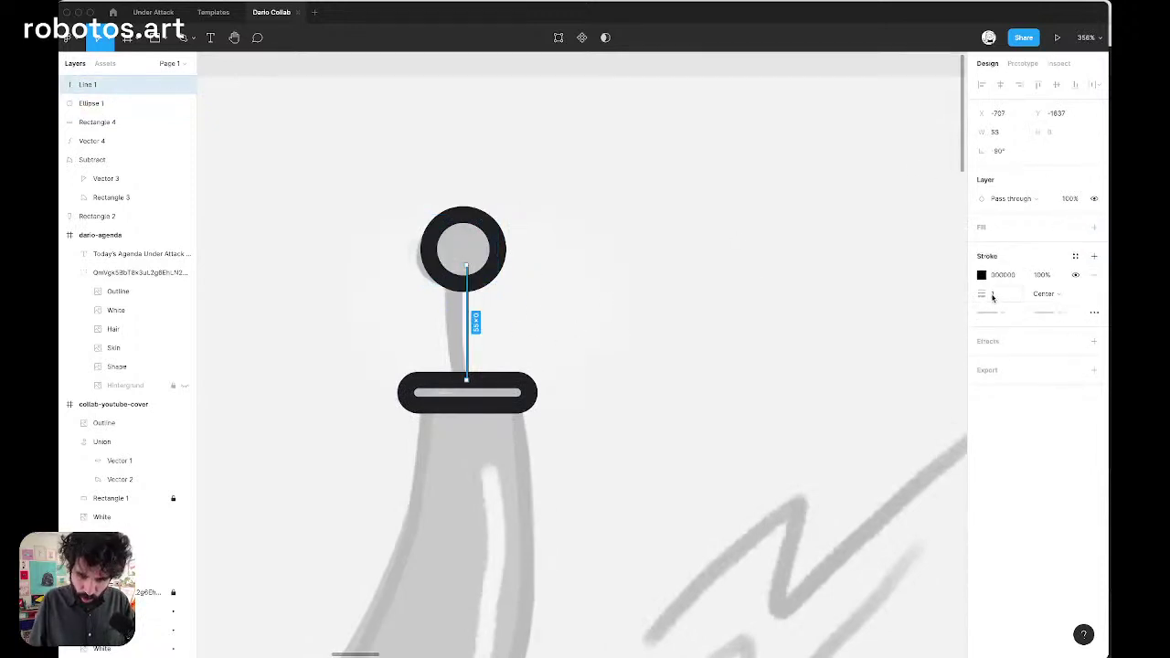
pyautogui.write('8')
pyautogui.press('Return')
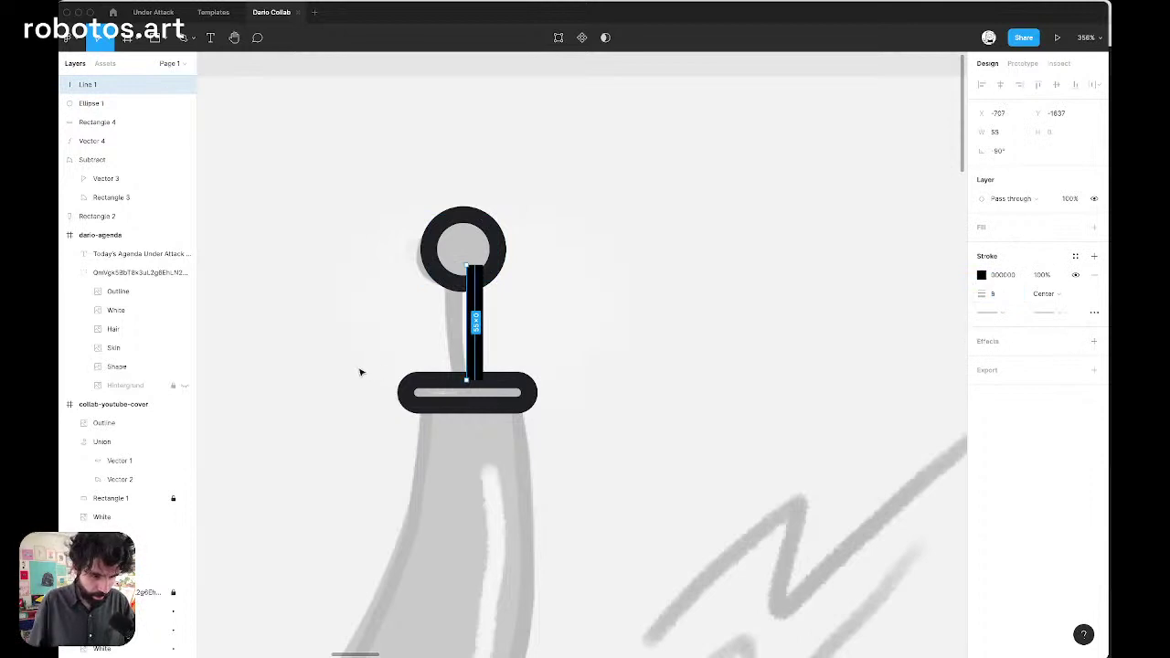
# Align the antenna line, circle and horn-tip cap on their horizontal centers
pyautogui.keyDown('shift'); pyautogui.click(469, 206); pyautogui.keyUp('shift')
pyautogui.keyDown('shift'); pyautogui.click(462, 391); pyautogui.keyUp('shift')
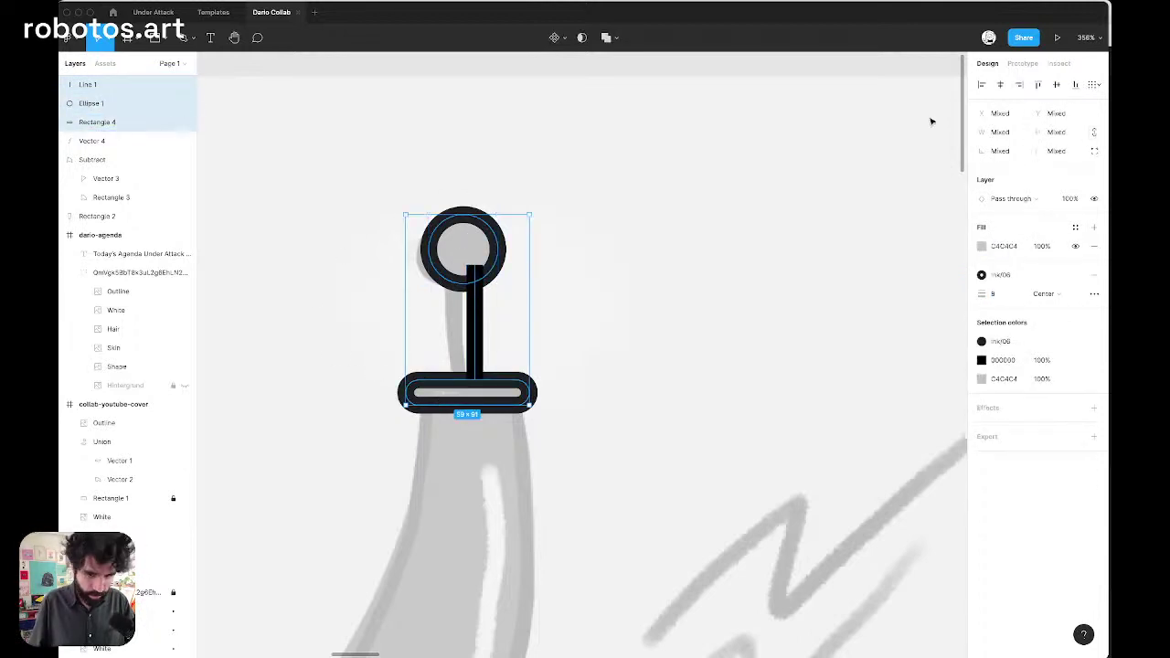
pyautogui.click(1001, 83)
pyautogui.click(538, 275)
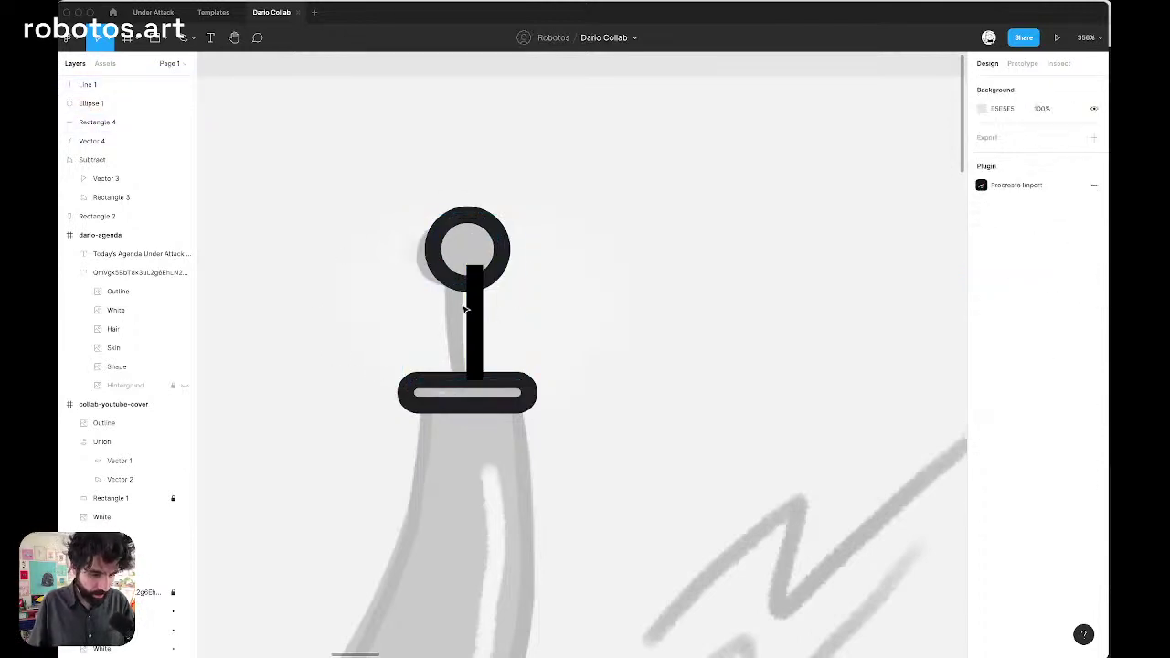
# Delete the antenna line and draw a 7 × 63 rectangle in its place as the stem between circle and cap
pyautogui.click(475, 313)
pyautogui.scroll(5, 474, 312)
pyautogui.press('Delete')
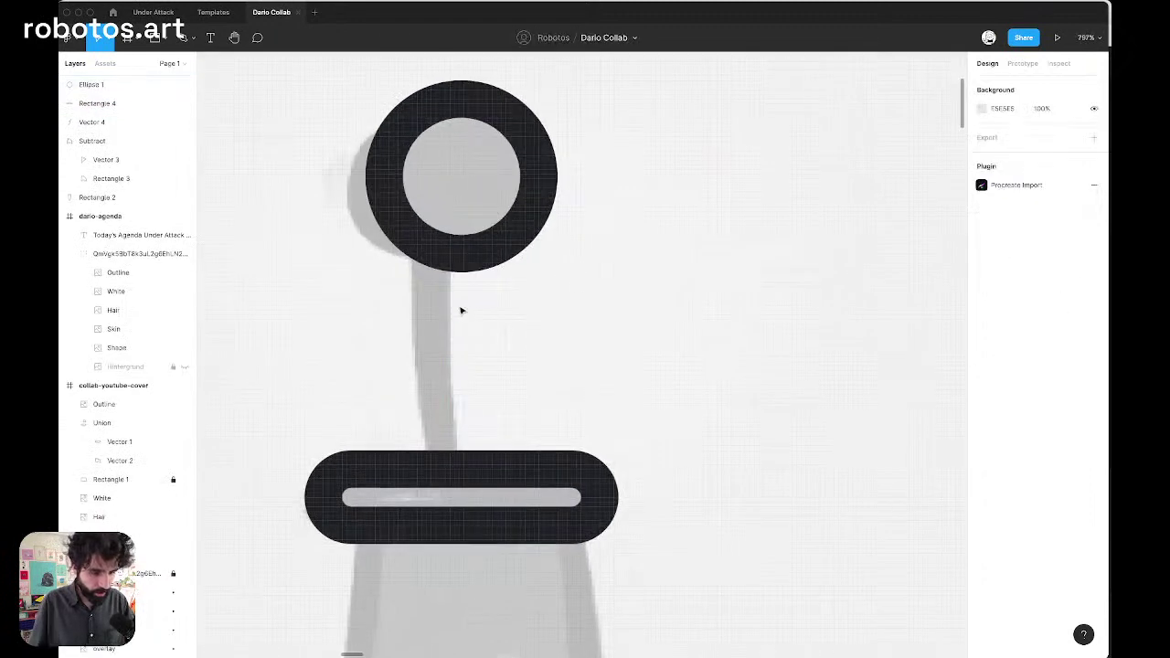
pyautogui.press('l')
pyautogui.moveTo(450, 172); pyautogui.dragTo(483, 468)
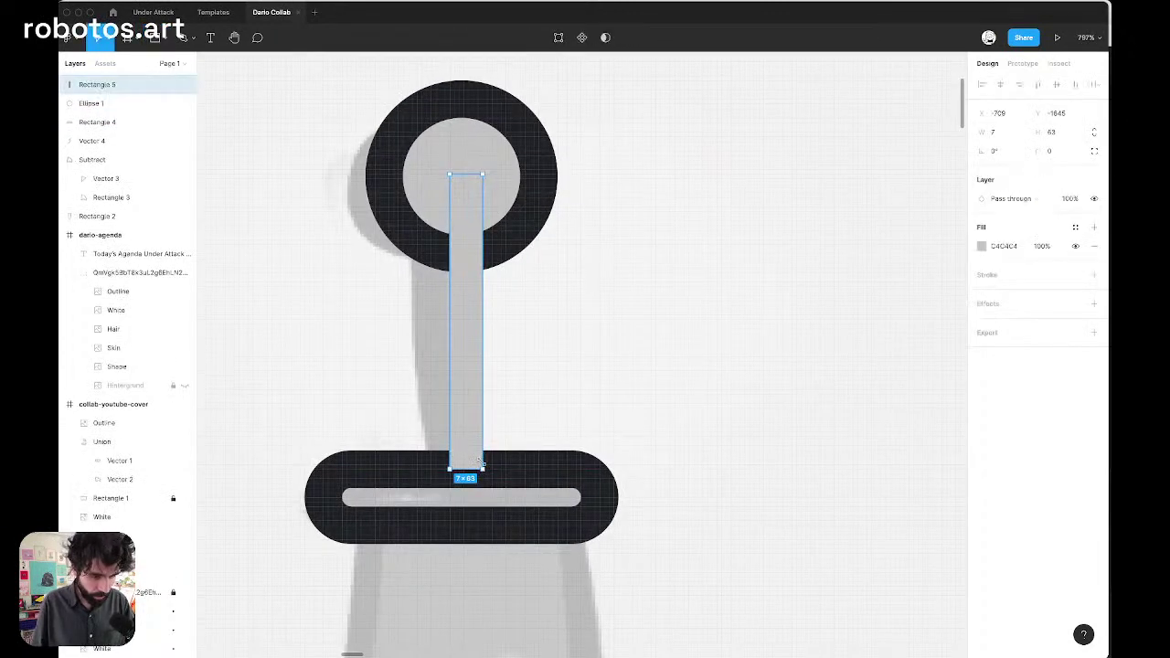
# Fill the antenna stem with the ink/06 color style and send it behind the circle and cap
pyautogui.click(1075, 227)
pyautogui.click(1085, 339)
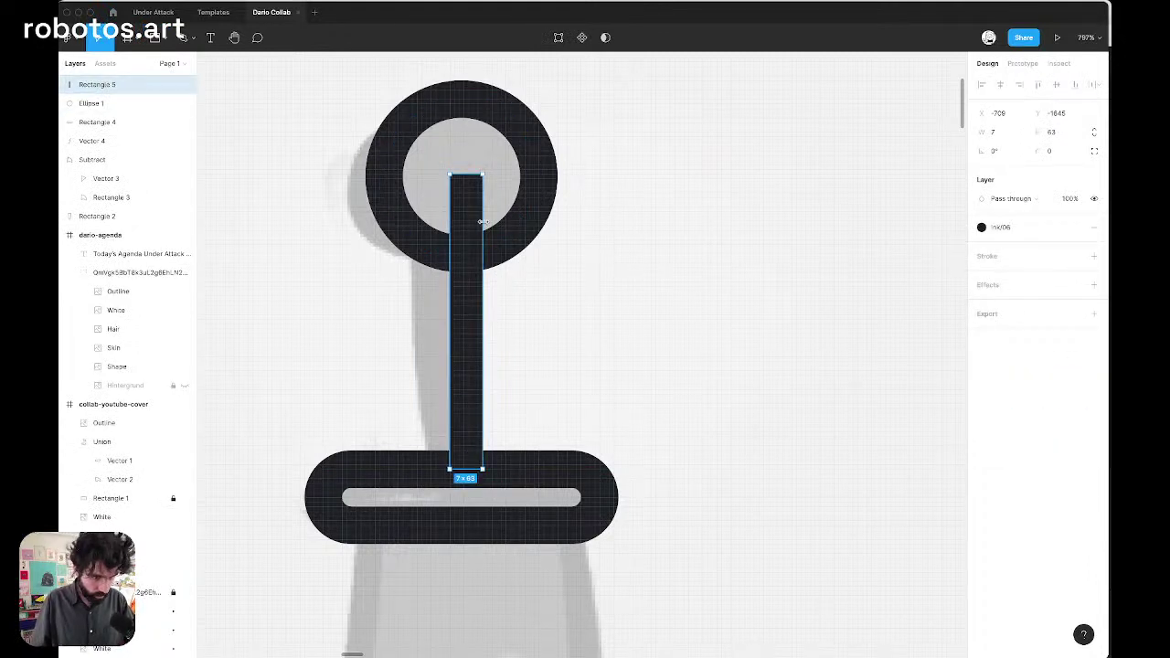
pyautogui.press('super+bracketleft')
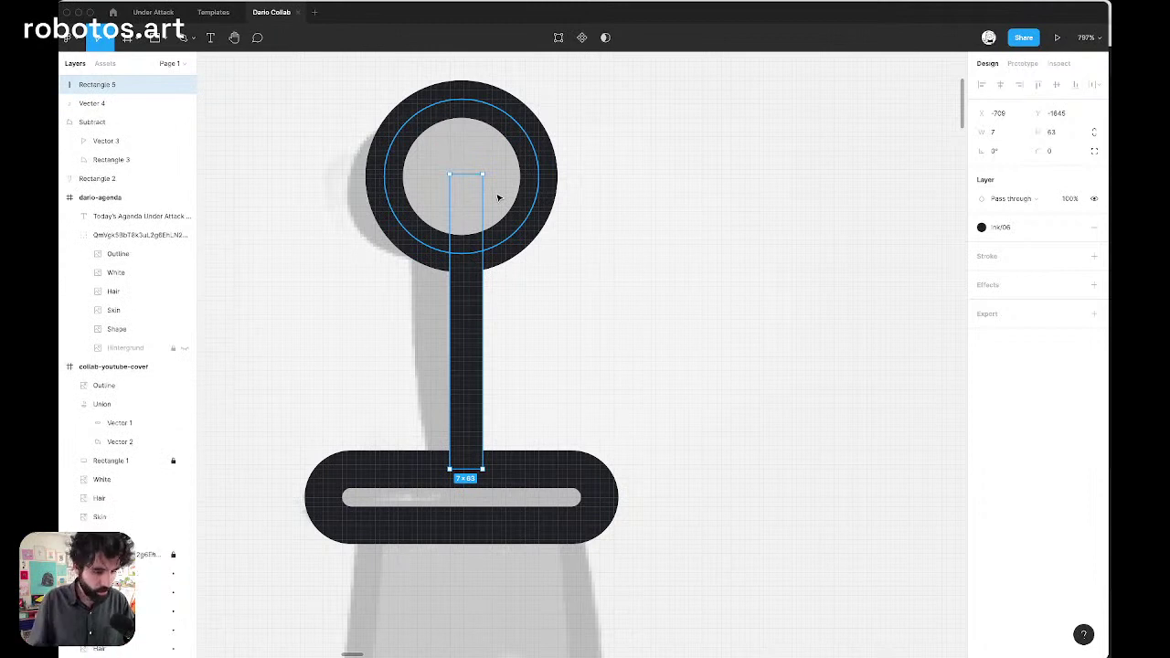
# Set the antenna stem's width to 8 and align the stem, circle and cap on their horizontal centers
pyautogui.scroll(-5, 407, 193)
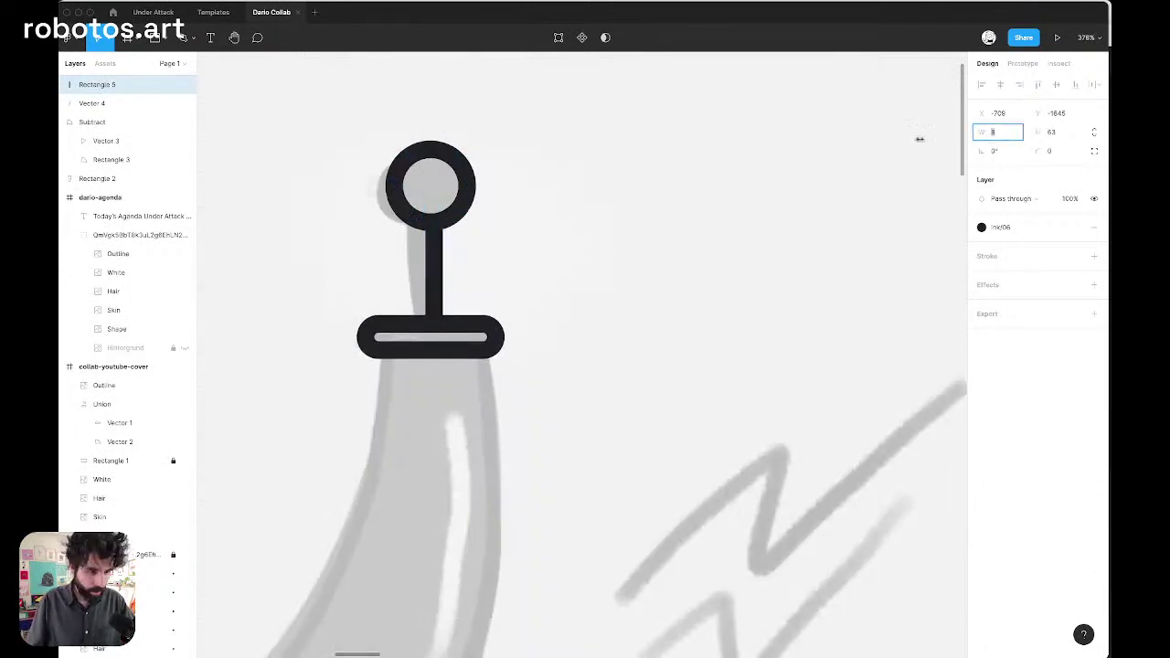
pyautogui.keyDown('shift'); pyautogui.click(403, 179); pyautogui.keyUp('shift')
pyautogui.keyDown('shift'); pyautogui.click(393, 352); pyautogui.keyUp('shift')
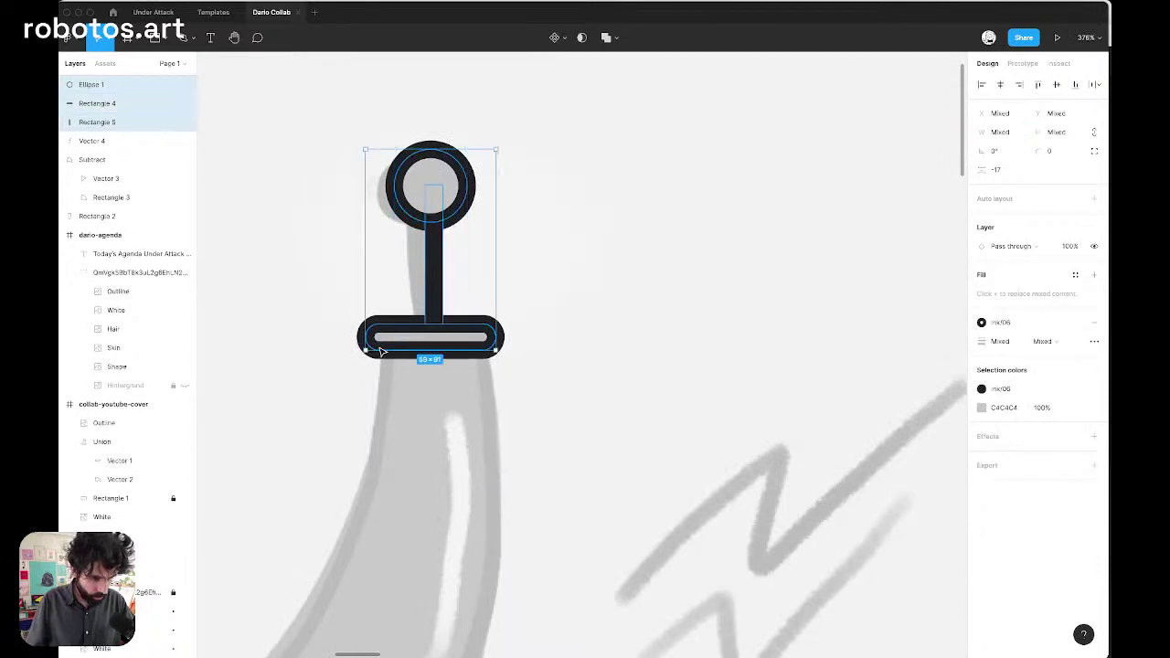
pyautogui.click(1001, 86)
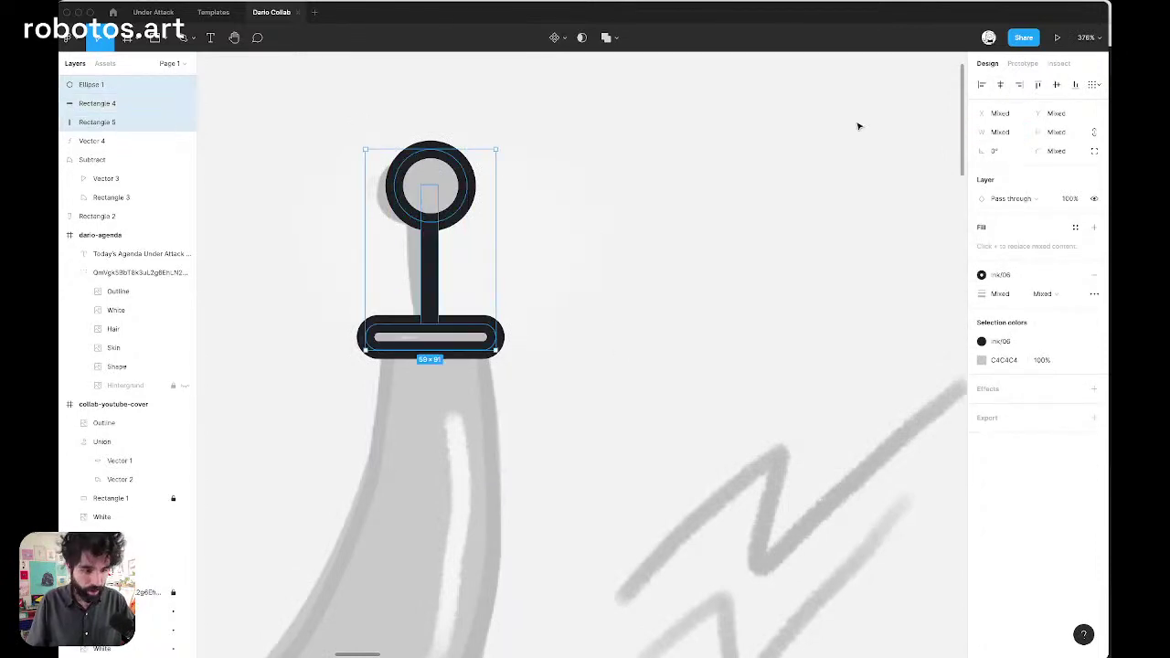
# Examine the centered antenna on the horn tip up close and against the whole sketch
pyautogui.click(565, 211)
pyautogui.scroll(5, 384, 258)
pyautogui.click(497, 262)
pyautogui.scroll(-4, 492, 265)
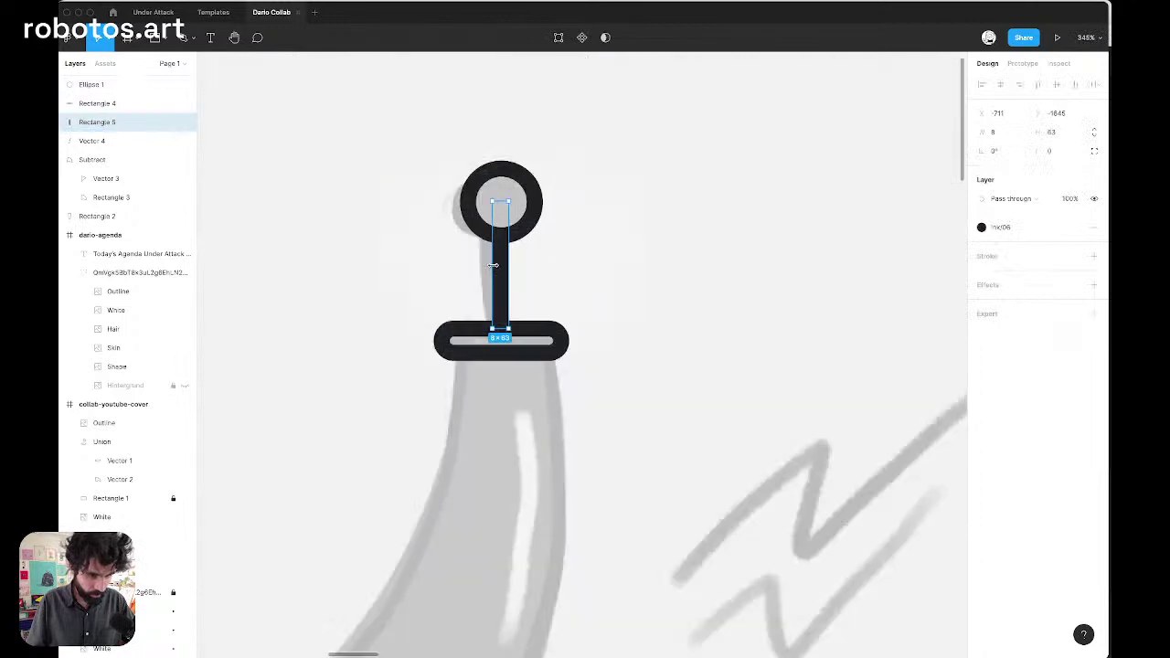
pyautogui.scroll(-10, 493, 265)
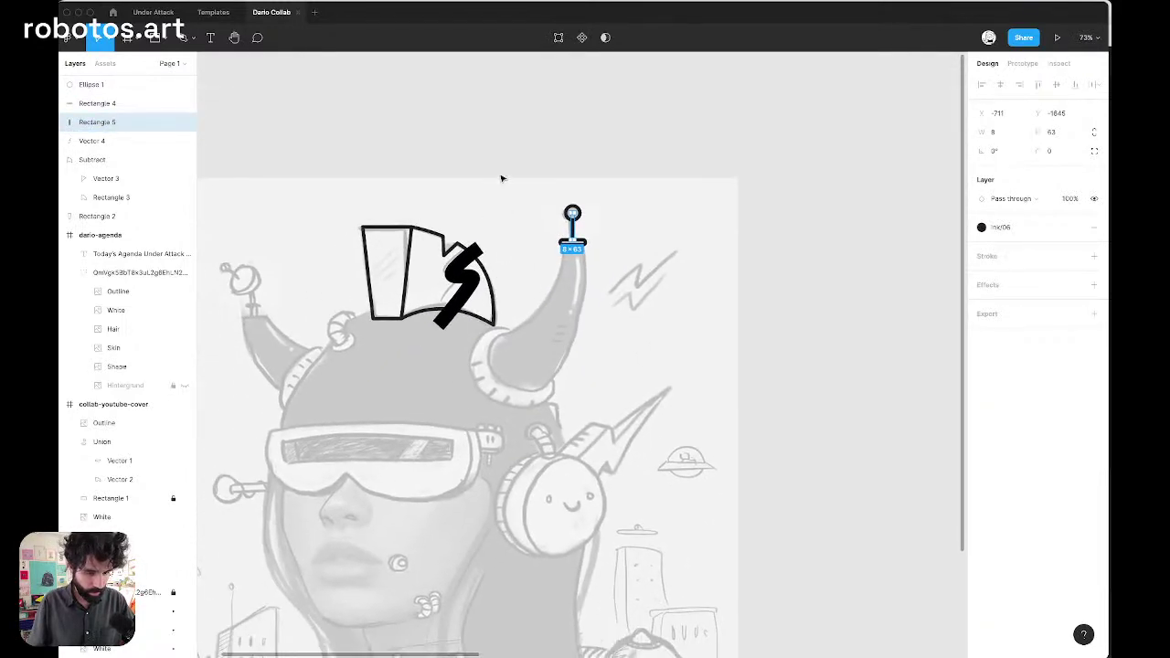
pyautogui.click(511, 119)
pyautogui.scroll(-2, 513, 119)
pyautogui.hscroll(-2, 514, 120)
pyautogui.scroll(10, 692, 180)
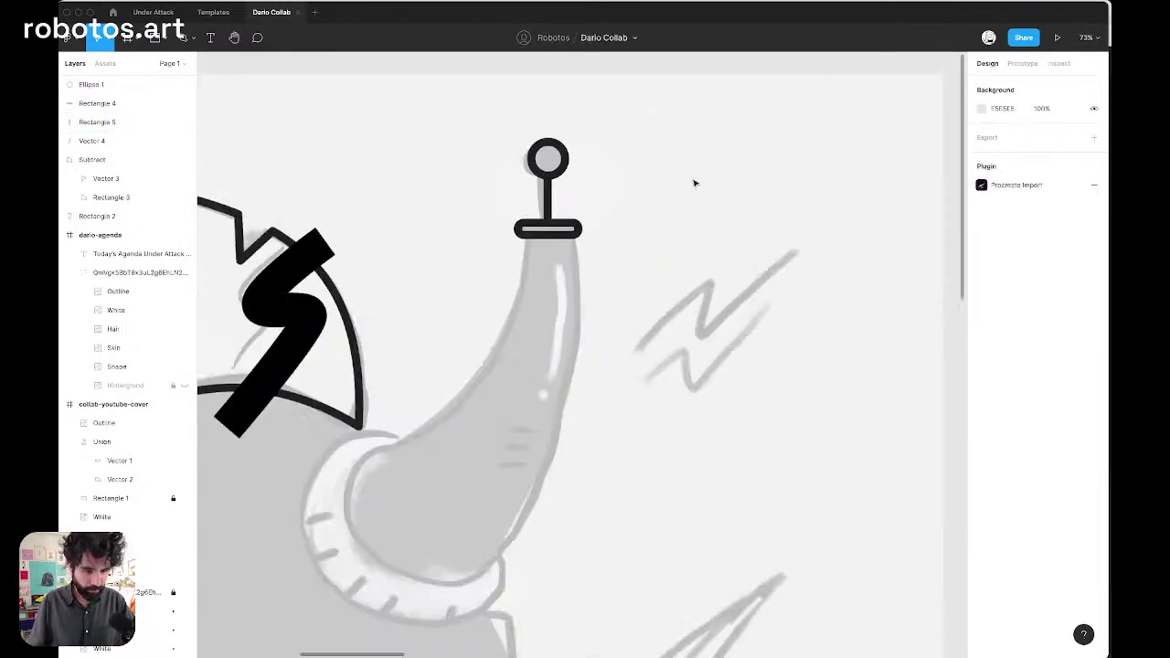
pyautogui.click(384, 229)
pyautogui.moveTo(390, 210); pyautogui.dragTo(460, 219)
pyautogui.press('super+z')
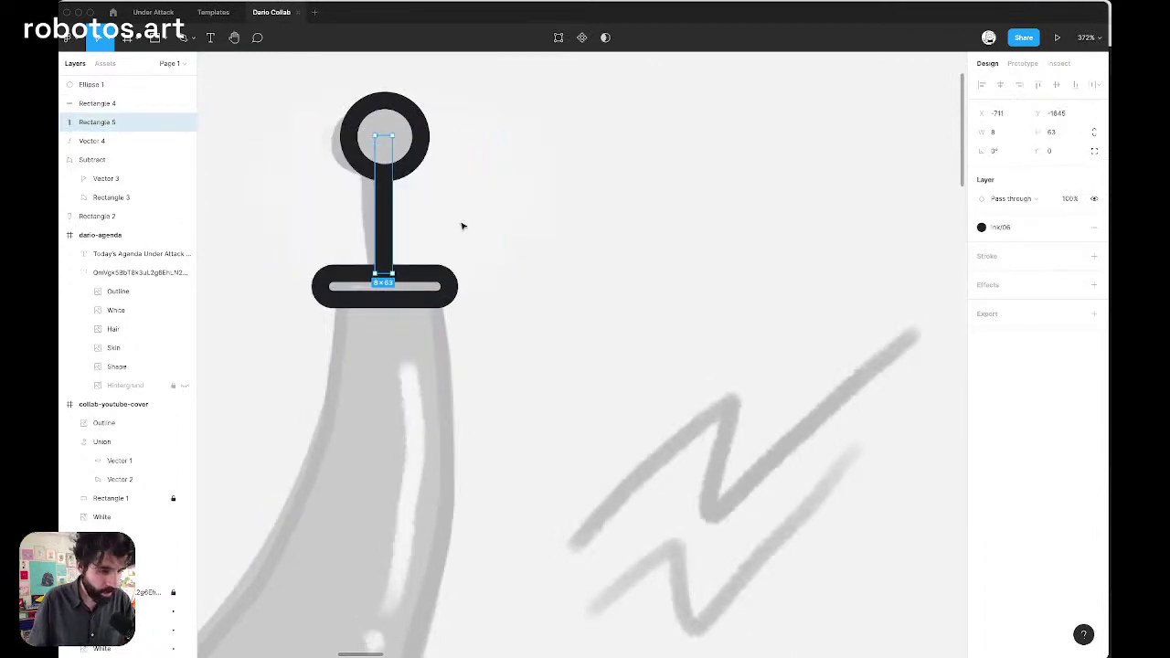
# Duplicate the antenna's circle, stem and cap together and place the copy on the tip of the other horn
pyautogui.hotkey('shift', '1')
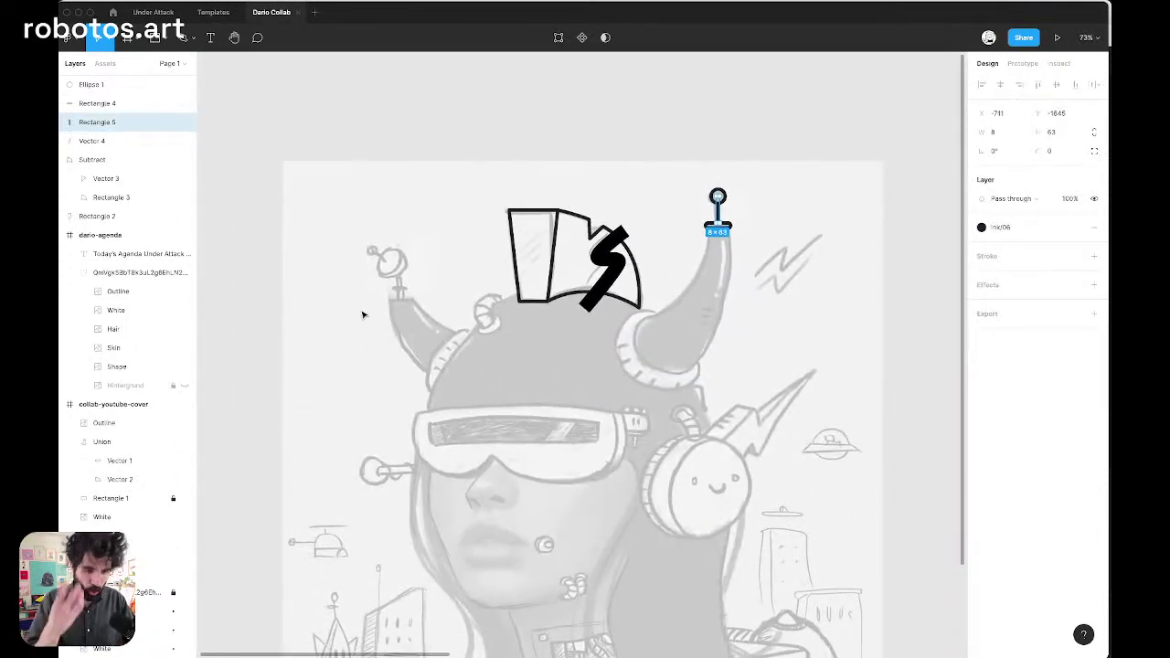
pyautogui.scroll(5, 761, 219)
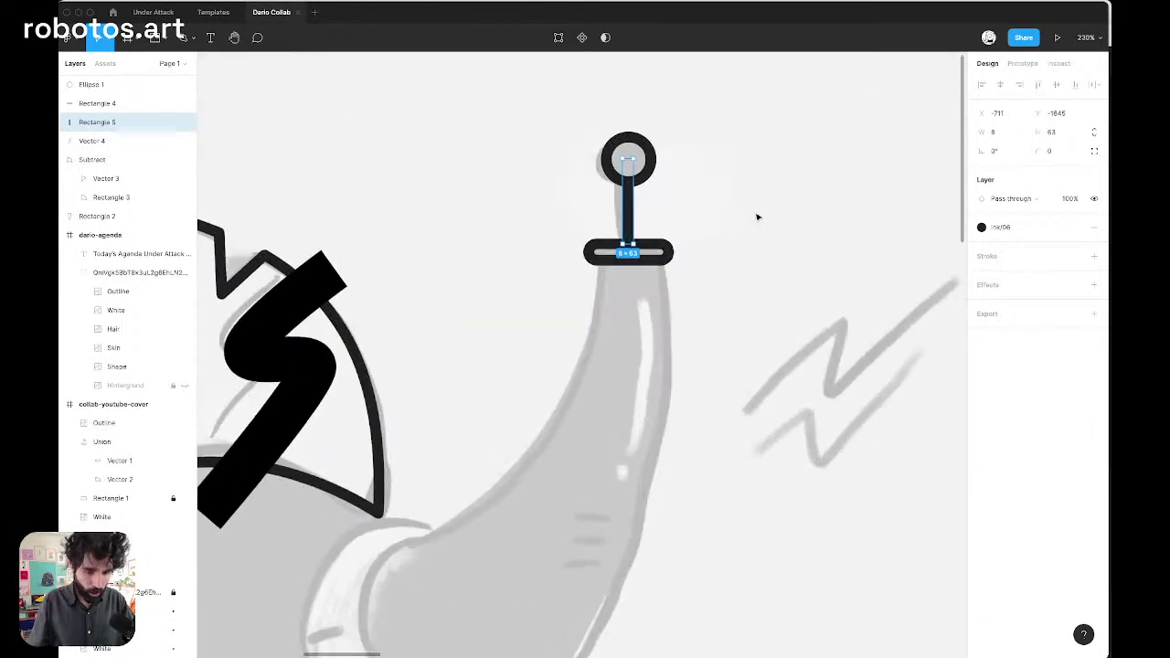
pyautogui.click(758, 217)
pyautogui.click(627, 209)
pyautogui.keyDown('shift'); pyautogui.click(665, 252); pyautogui.keyUp('shift')
pyautogui.scroll(-4, 658, 252)
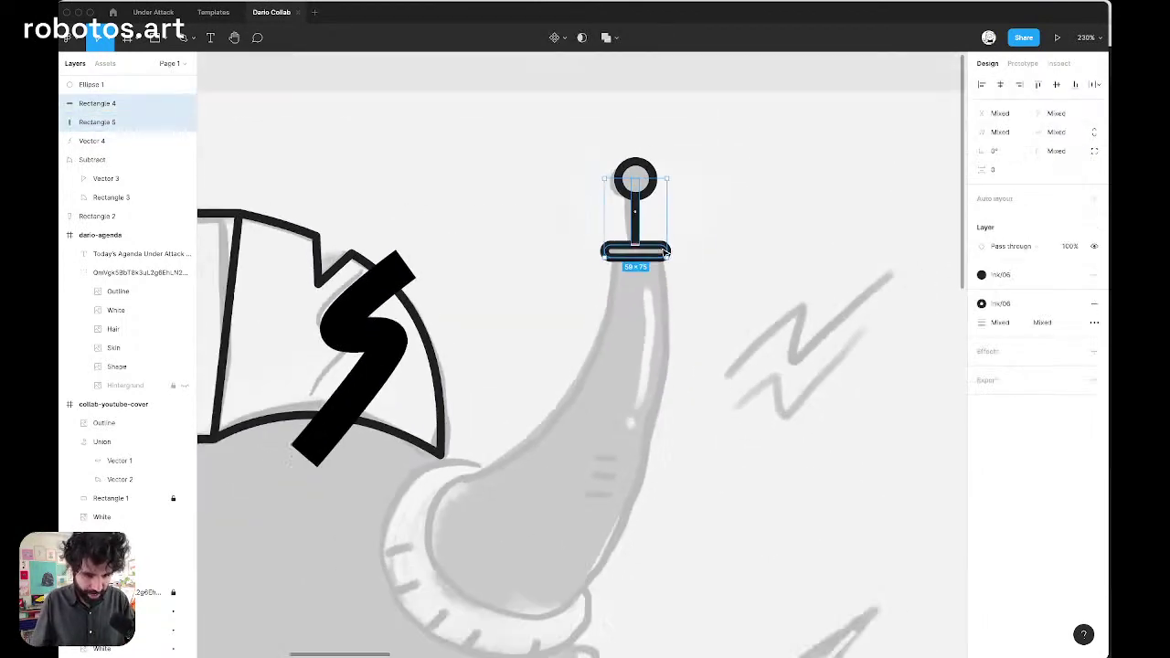
pyautogui.keyDown('shift'); pyautogui.click(643, 201); pyautogui.keyUp('shift')
pyautogui.hscroll(-5, 649, 259)
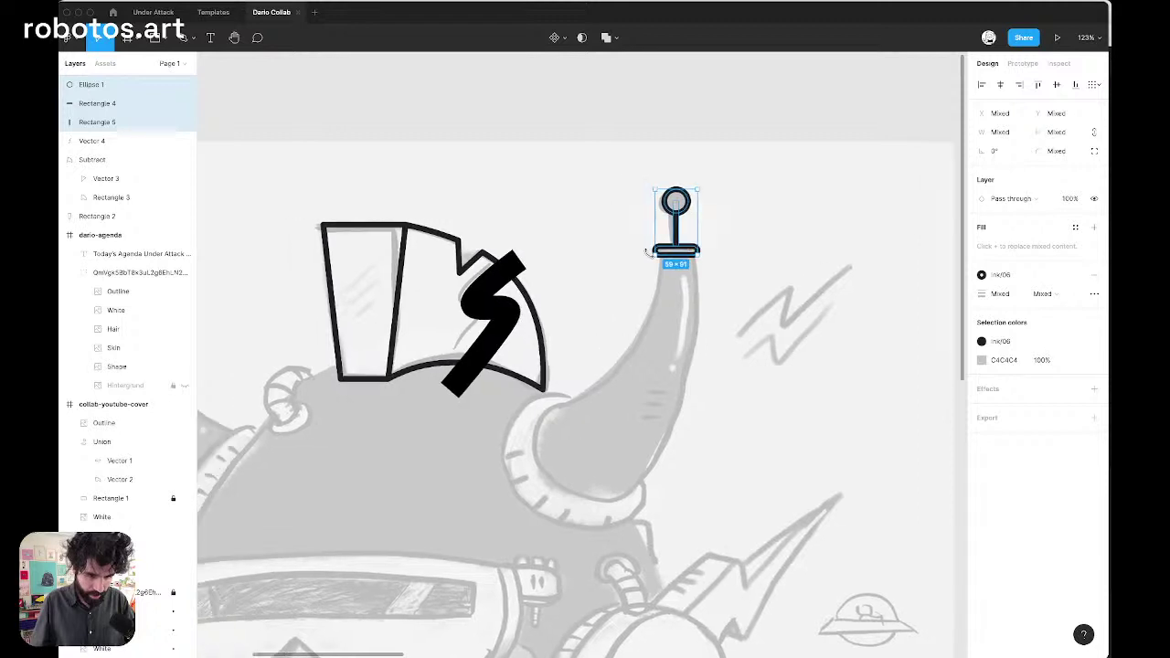
pyautogui.moveTo(843, 178); pyautogui.dragTo(308, 296)
pyautogui.moveTo(212, 217); pyautogui.dragTo(410, 423)
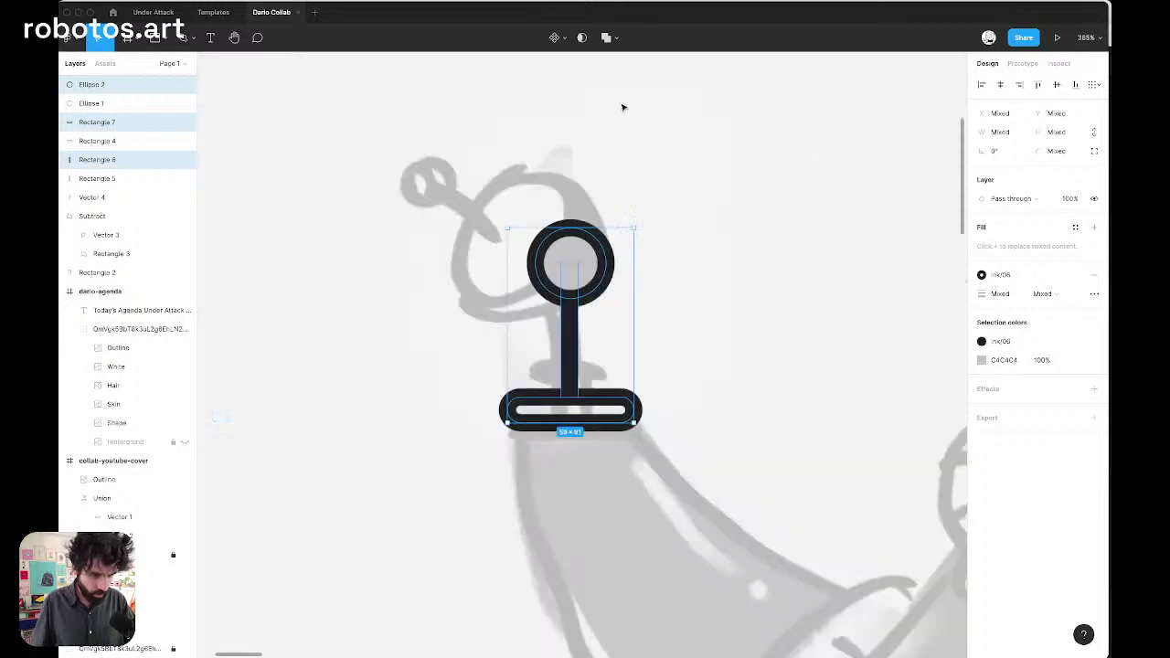
# Reshape the copied antenna's circle into a 49 × 56 ellipse over the sketched dish
pyautogui.click(651, 116)
pyautogui.click(585, 289)
pyautogui.moveTo(592, 289); pyautogui.dragTo(563, 297)
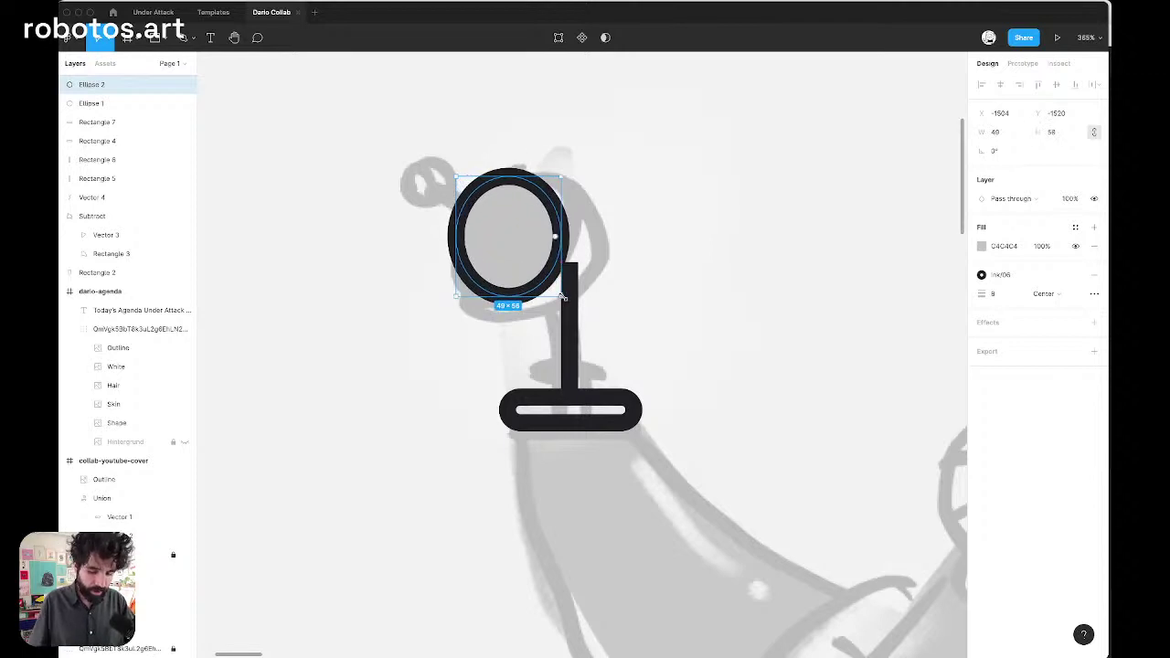
# Search the assets for "antenn" and place the purple Ear component beside the copied antenna
pyautogui.click(116, 64)
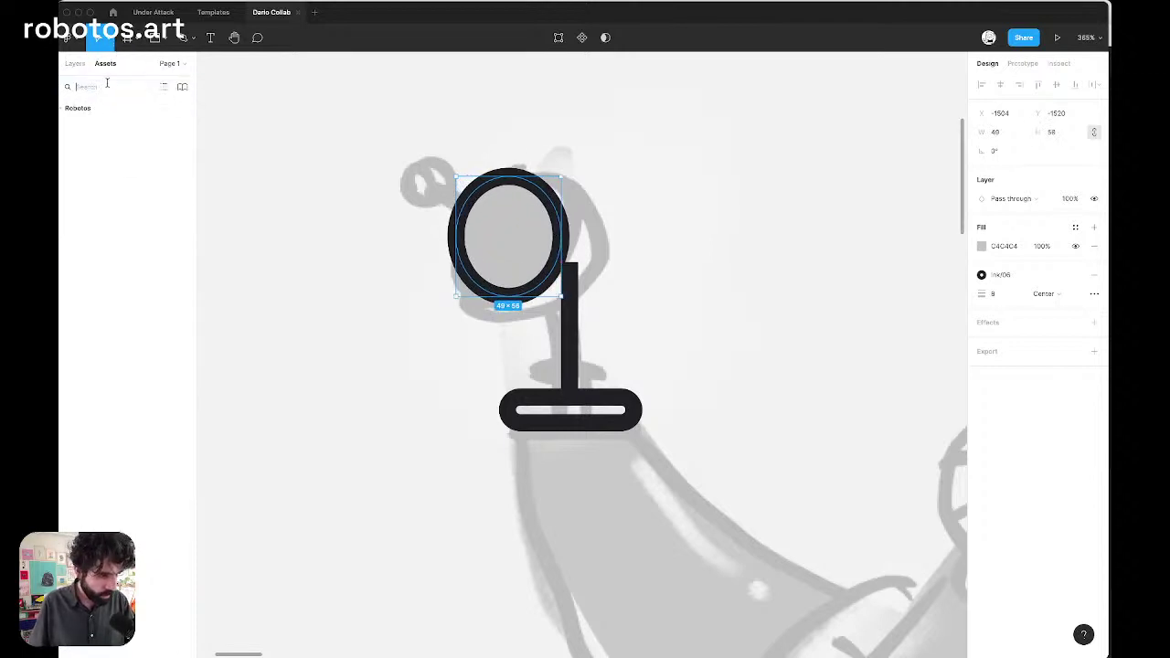
pyautogui.write('antenn')
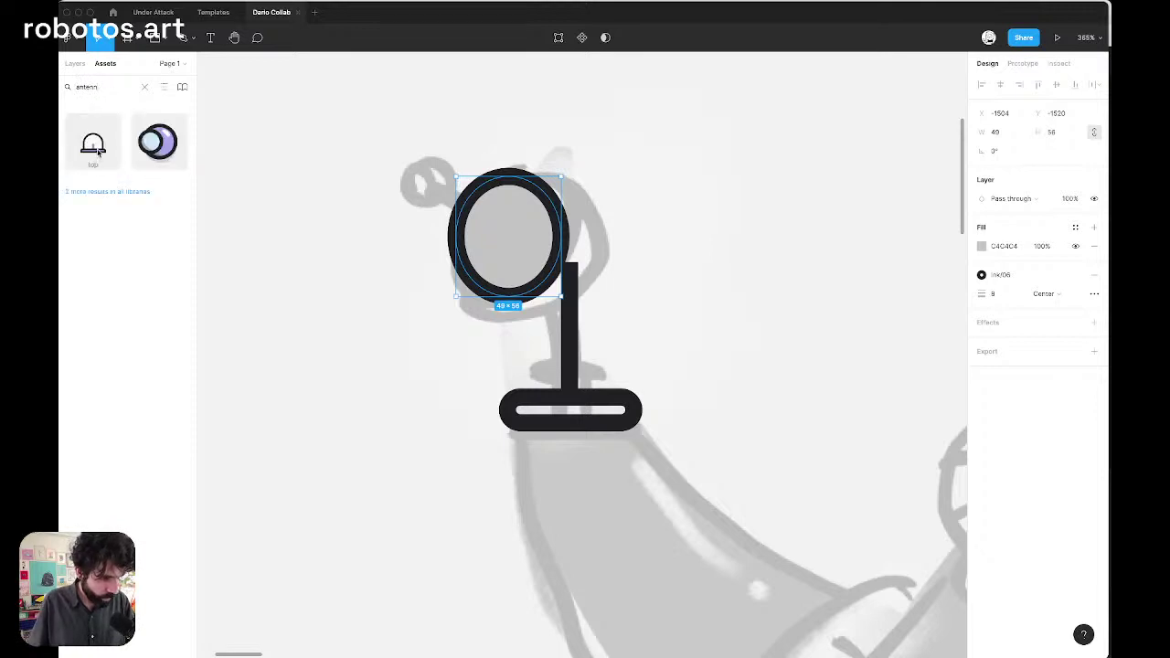
pyautogui.moveTo(158, 145); pyautogui.dragTo(766, 157)
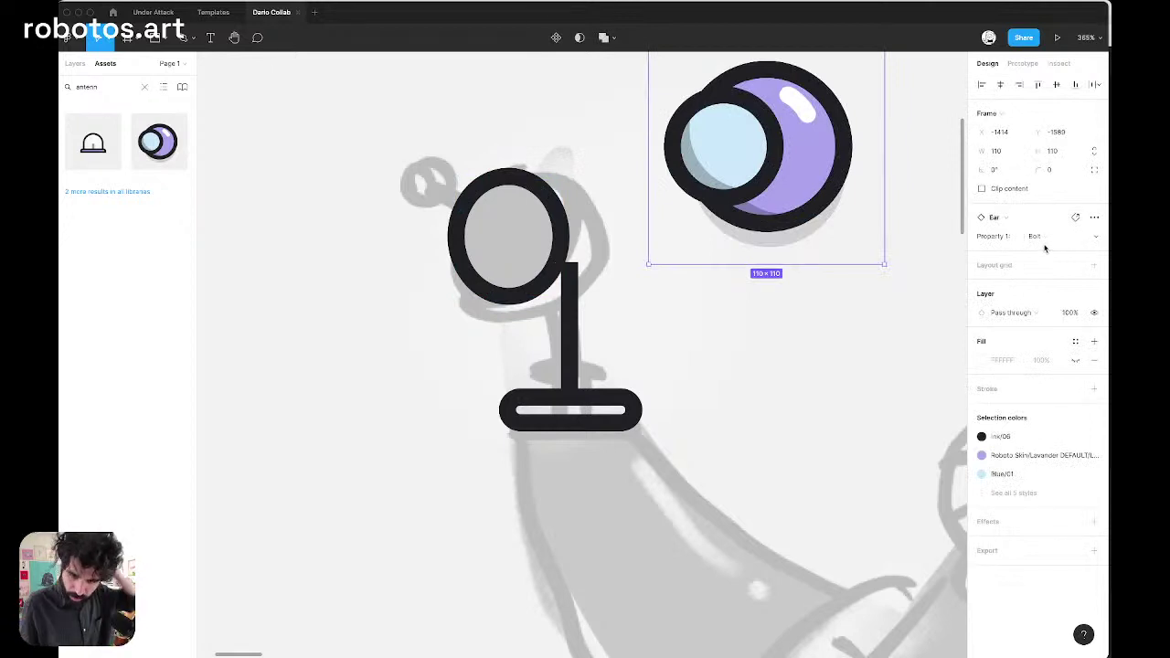
# Switch the Ear component to its Radar variant and detach the instance near the sketched dish
pyautogui.click(1047, 240)
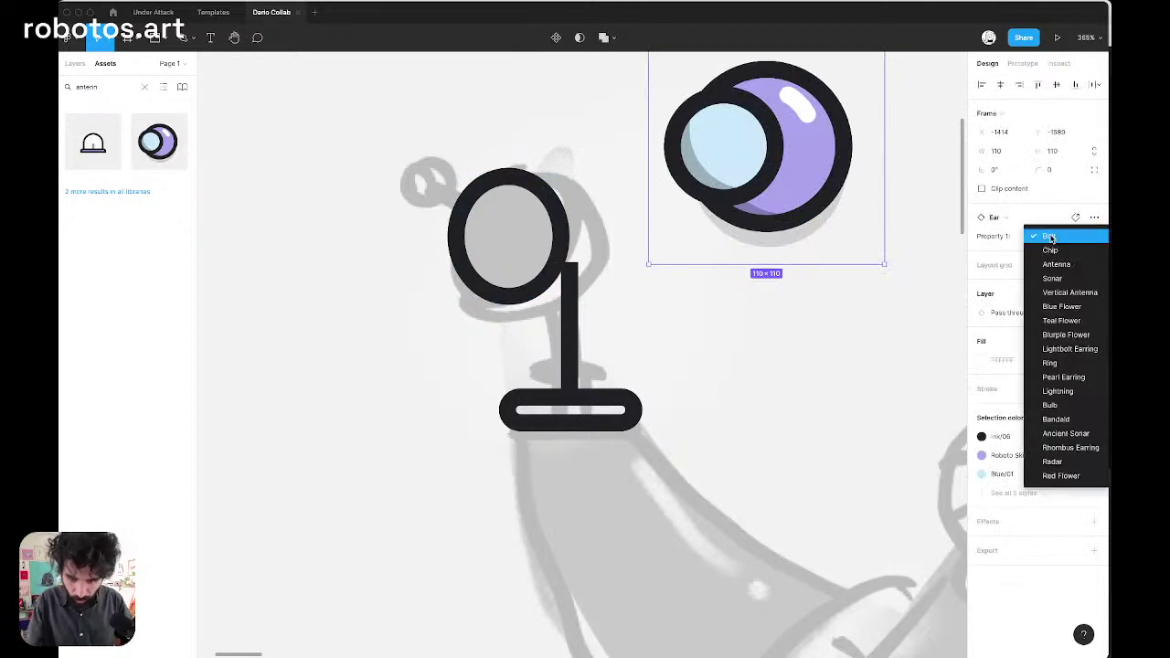
pyautogui.click(1055, 264)
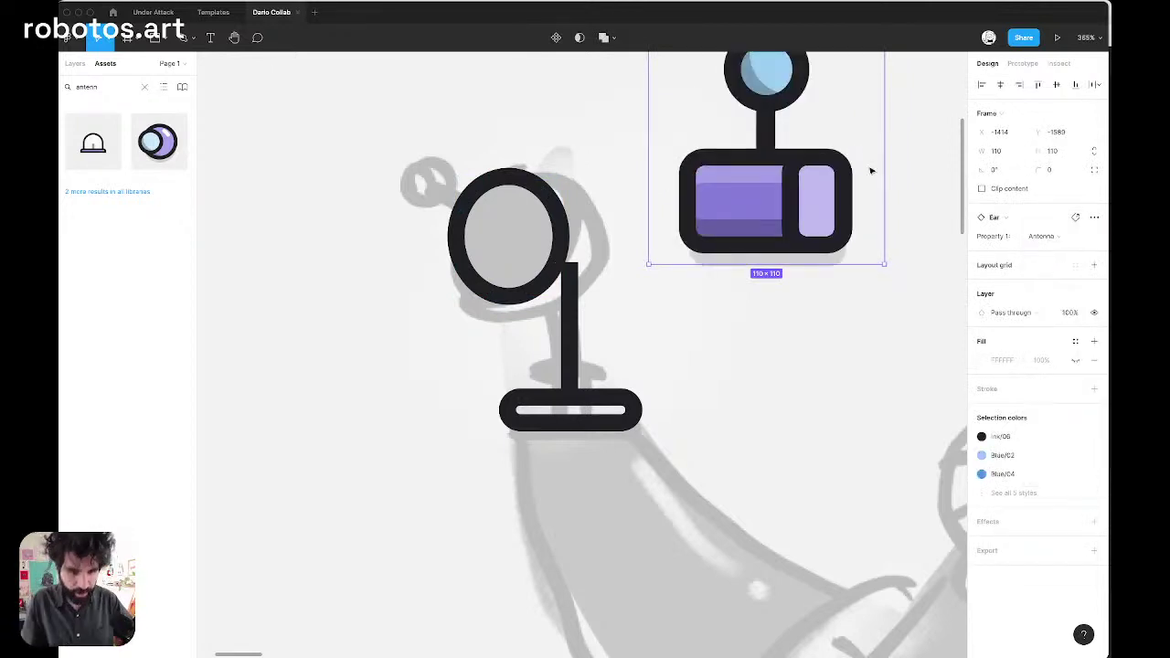
pyautogui.click(1046, 237)
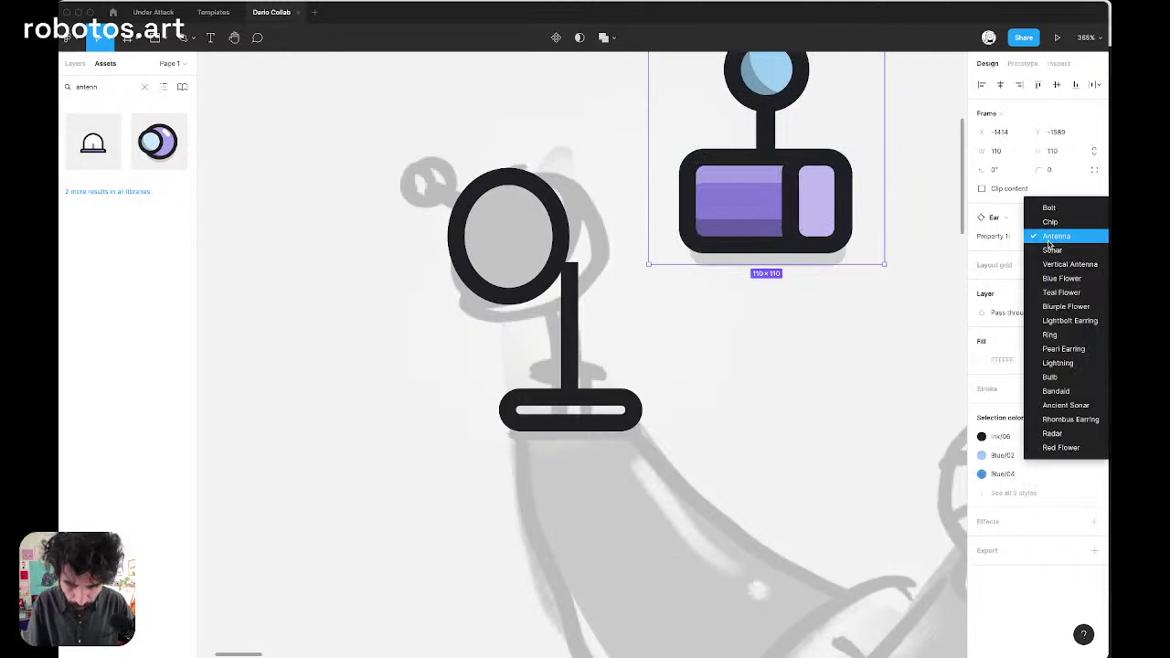
pyautogui.click(1053, 433)
pyautogui.moveTo(767, 224); pyautogui.dragTo(730, 238)
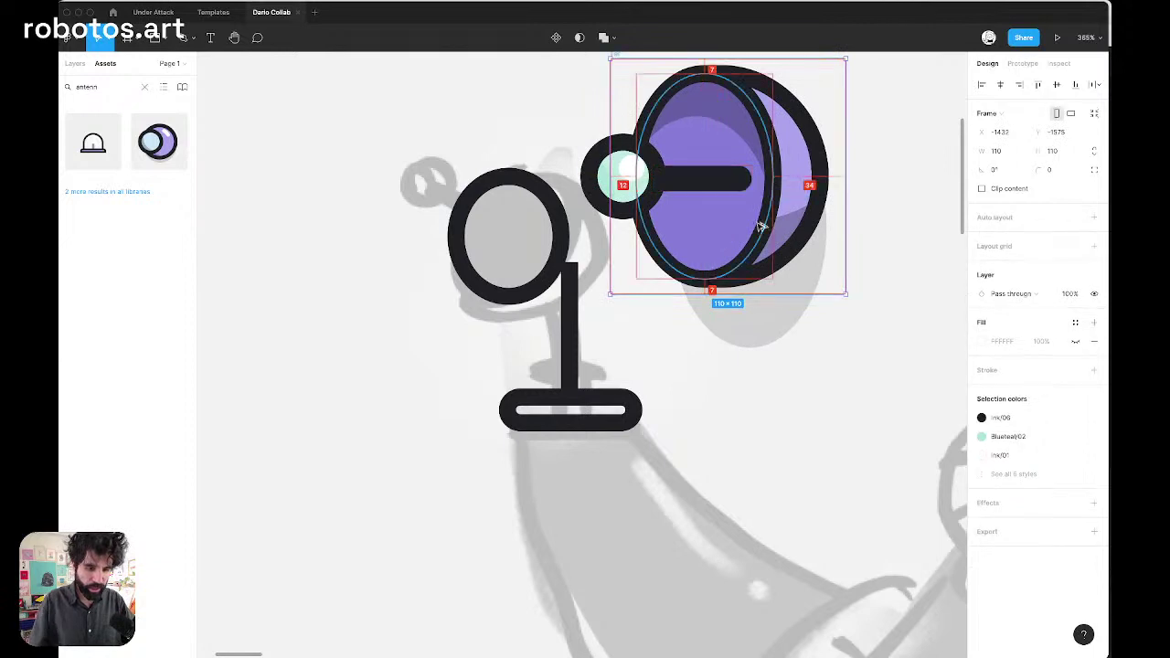
# Delete the radar's grey drop shadow and the ellipse above the copied antenna's stem
pyautogui.click(804, 397)
pyautogui.click(775, 318)
pyautogui.press('BackSpace')
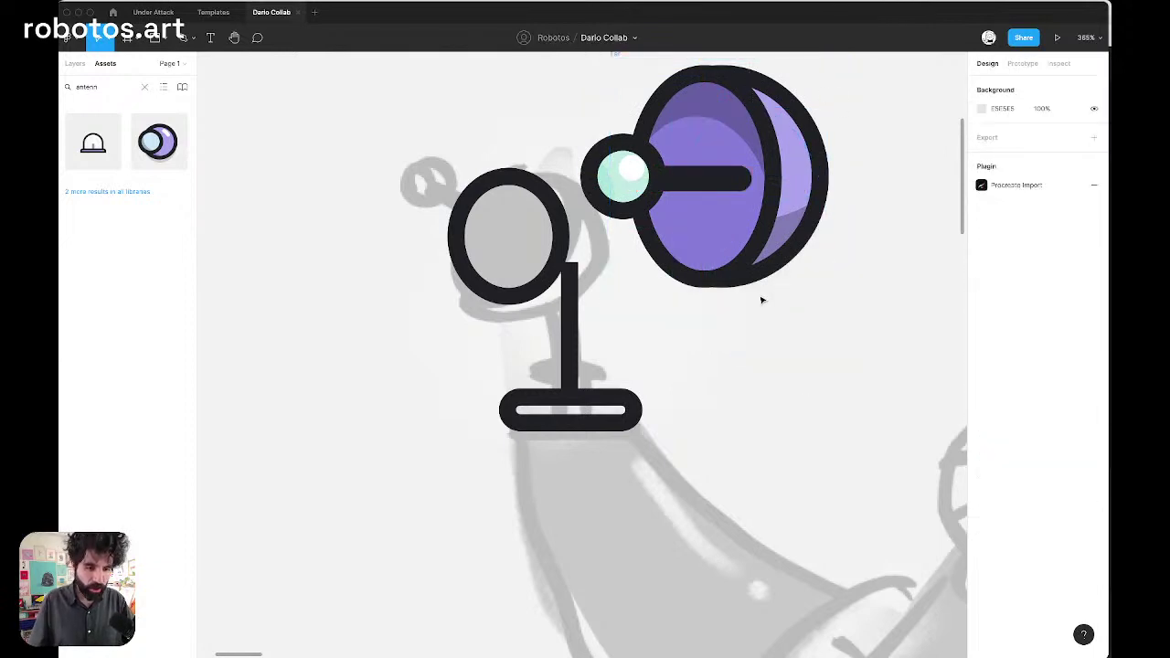
pyautogui.click(533, 256)
pyautogui.press('BackSpace')
pyautogui.click(692, 216)
pyautogui.moveTo(692, 217); pyautogui.dragTo(651, 210)
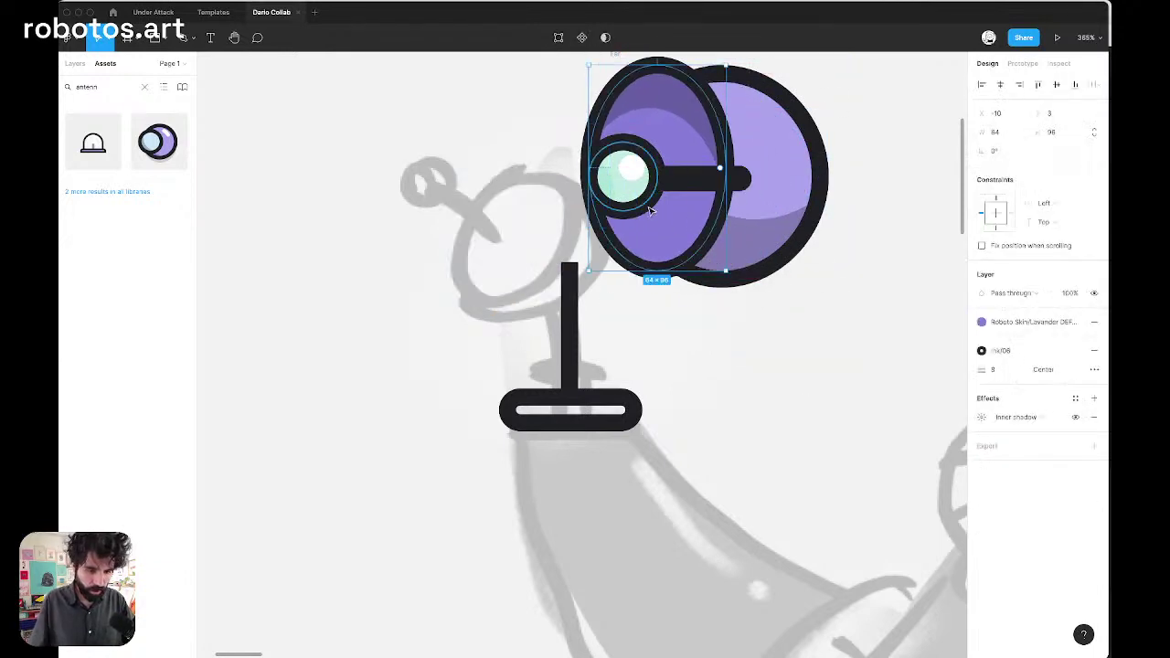
pyautogui.hotkey('ctrl', 'z')
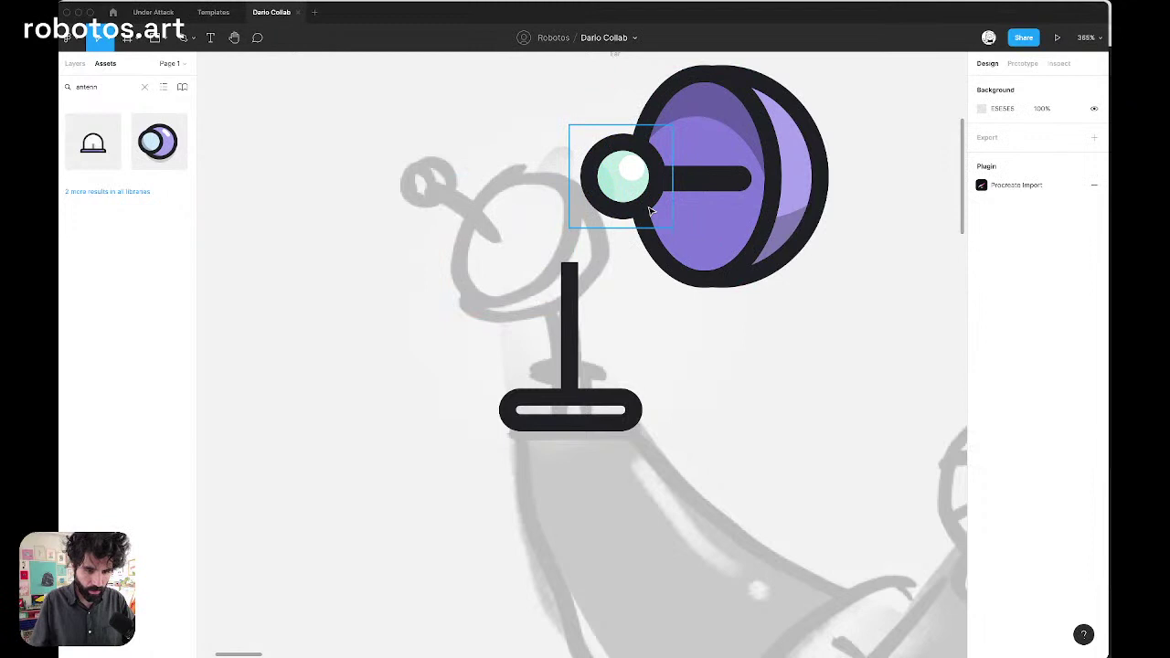
# Position the radar on top of the copied stem and rotate it to about -21.9° to follow the sketched dish
pyautogui.click(726, 224)
pyautogui.scroll(-5, 726, 224)
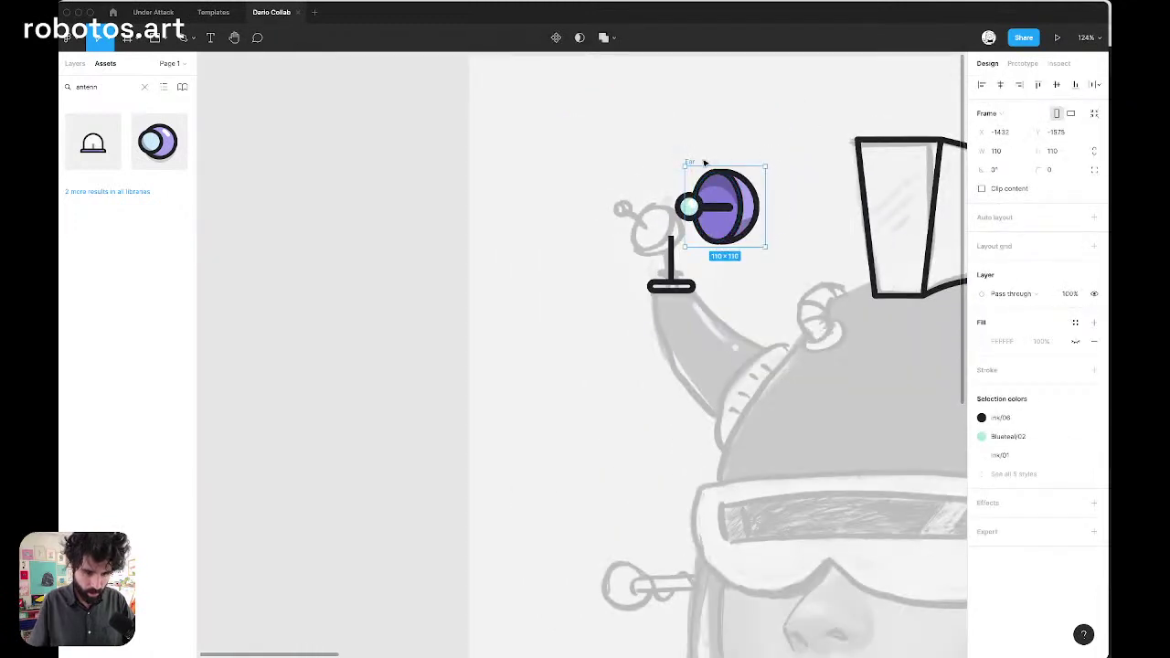
pyautogui.moveTo(696, 163); pyautogui.dragTo(623, 172)
pyautogui.scroll(5, 623, 173)
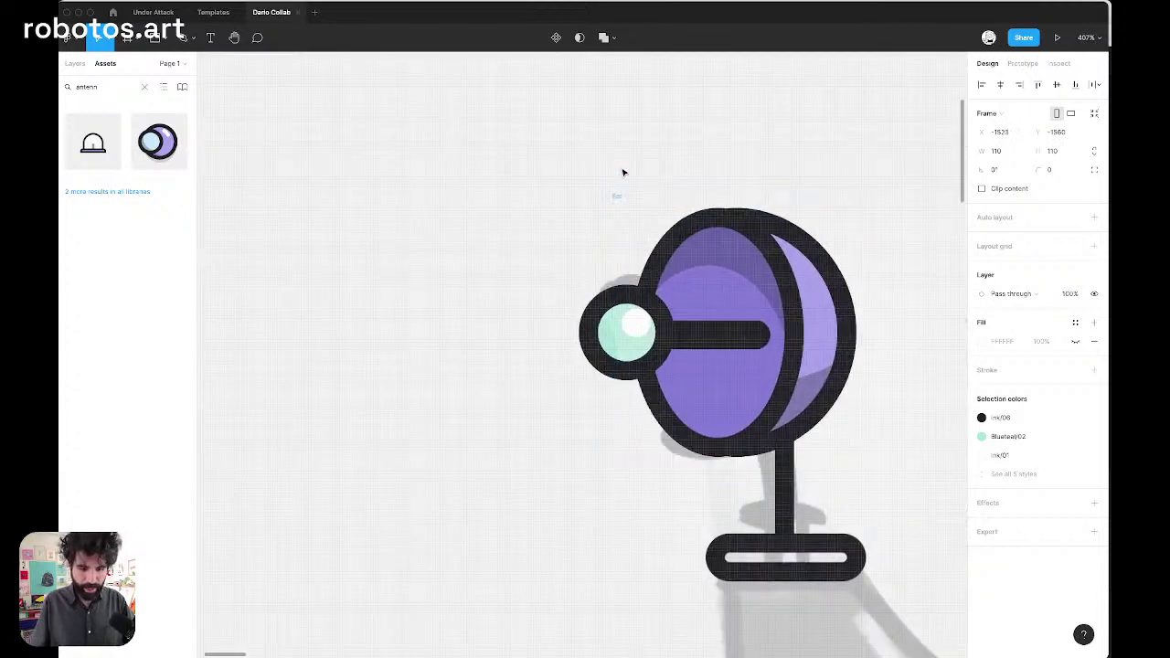
pyautogui.hotkey('ctrl', 'z')
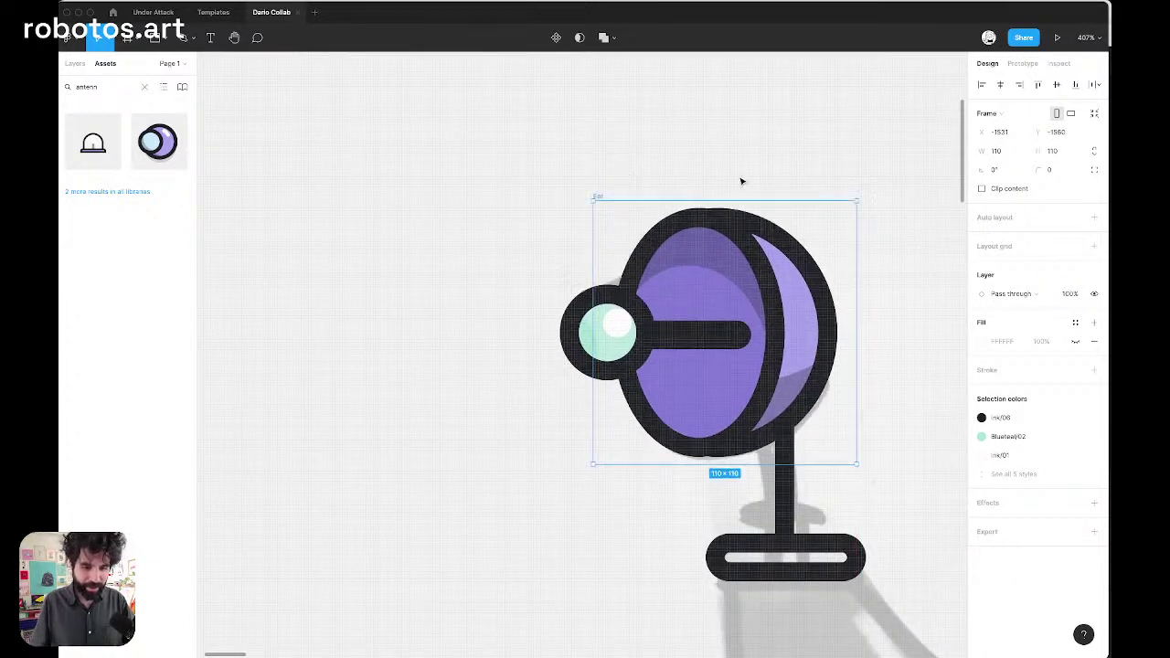
pyautogui.moveTo(860, 196); pyautogui.dragTo(901, 253)
pyautogui.moveTo(719, 280); pyautogui.dragTo(731, 283)
pyautogui.scroll(-10, 728, 287)
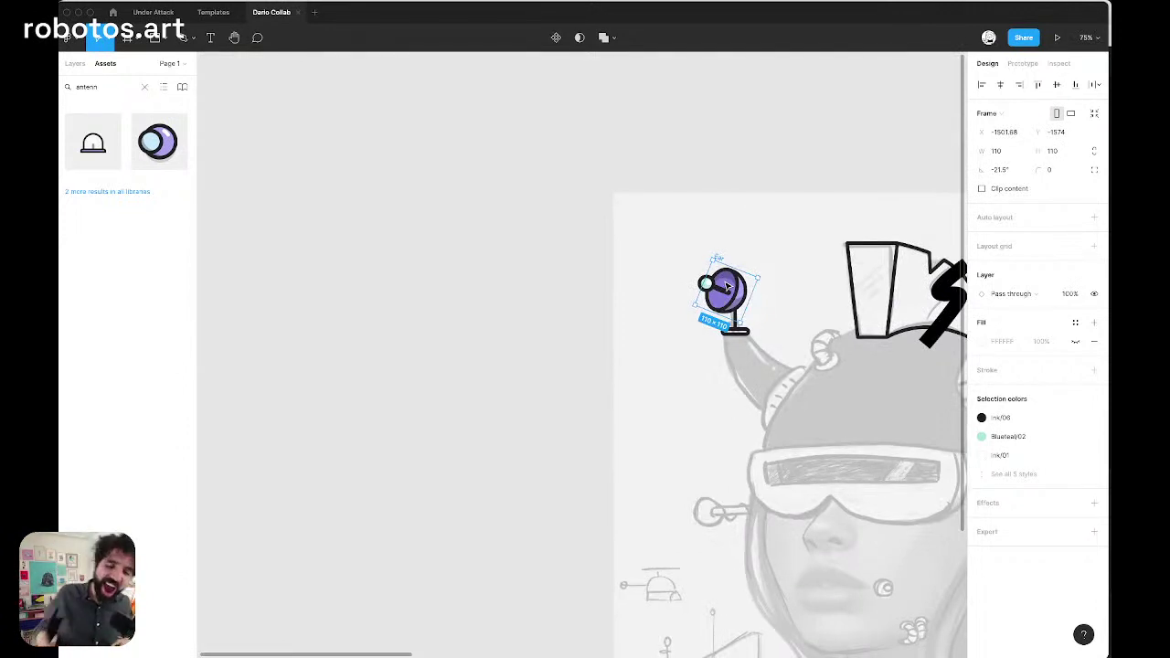
pyautogui.hscroll(5, 635, 296)
pyautogui.scroll(-2, 635, 296)
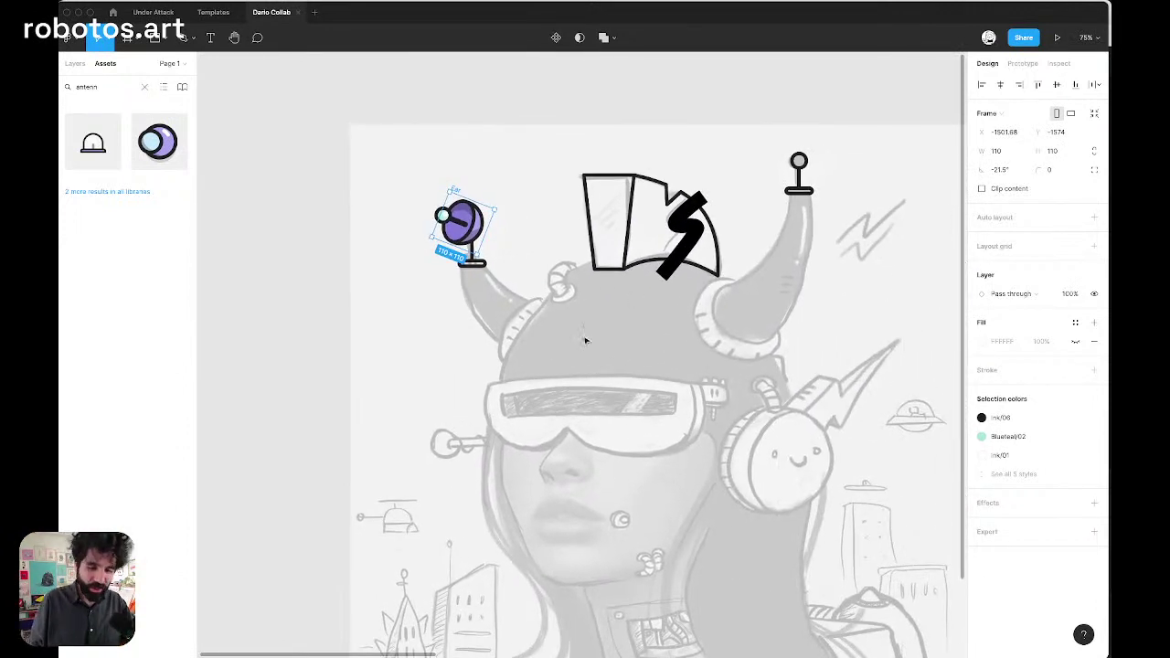
pyautogui.scroll(7, 750, 307)
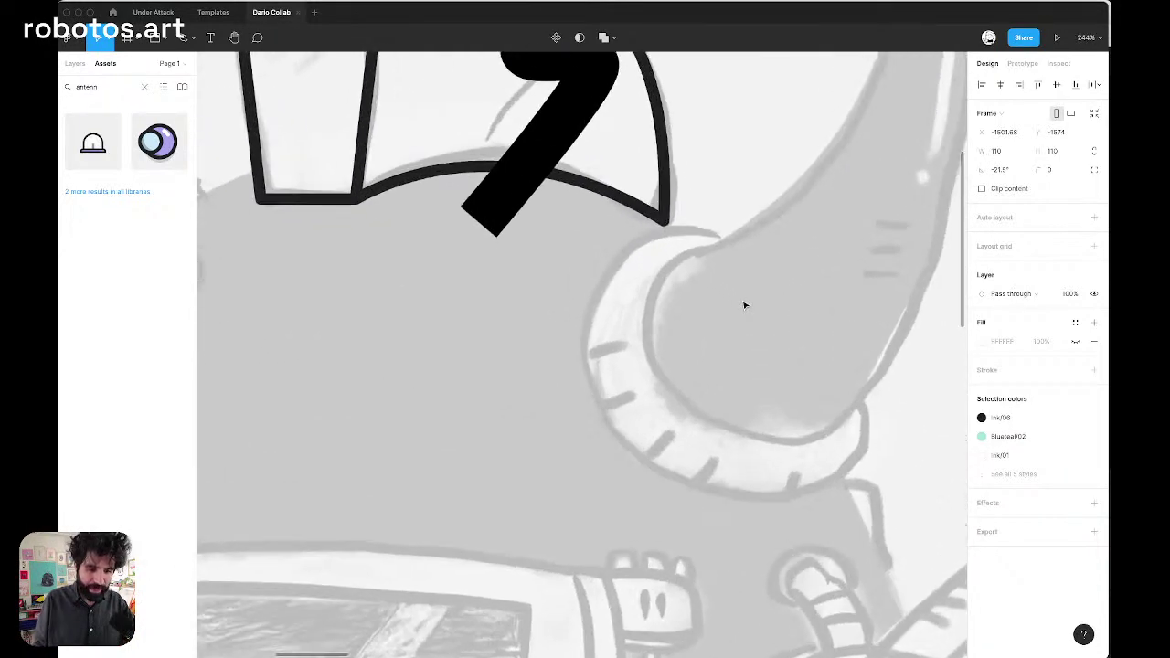
pyautogui.press('p')
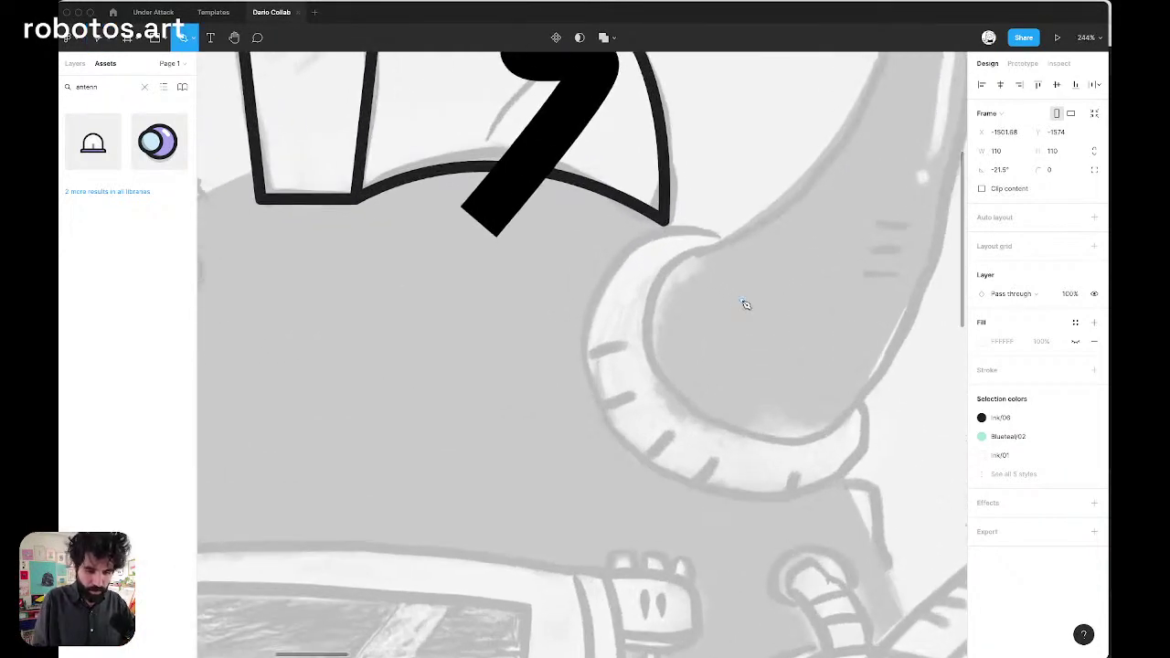
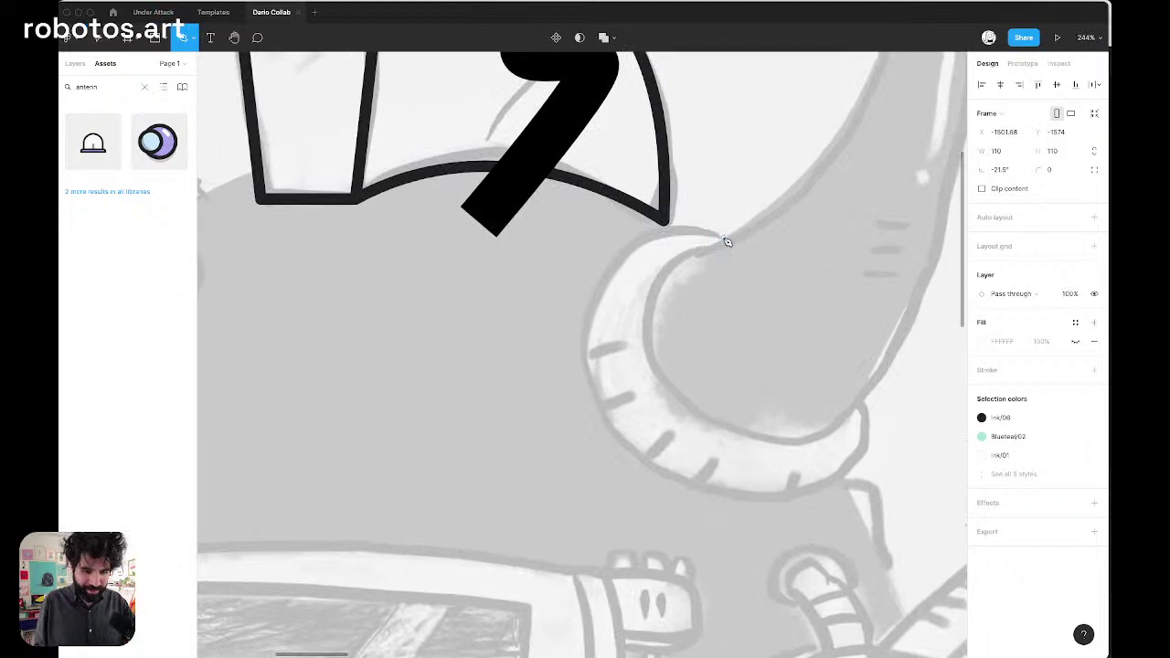
pyautogui.press('Escape')
pyautogui.press('Escape')
# Duplicate the locked sketch group and place an unlocked copy on the empty canvas beside the original
pyautogui.scroll(-6, 731, 233)
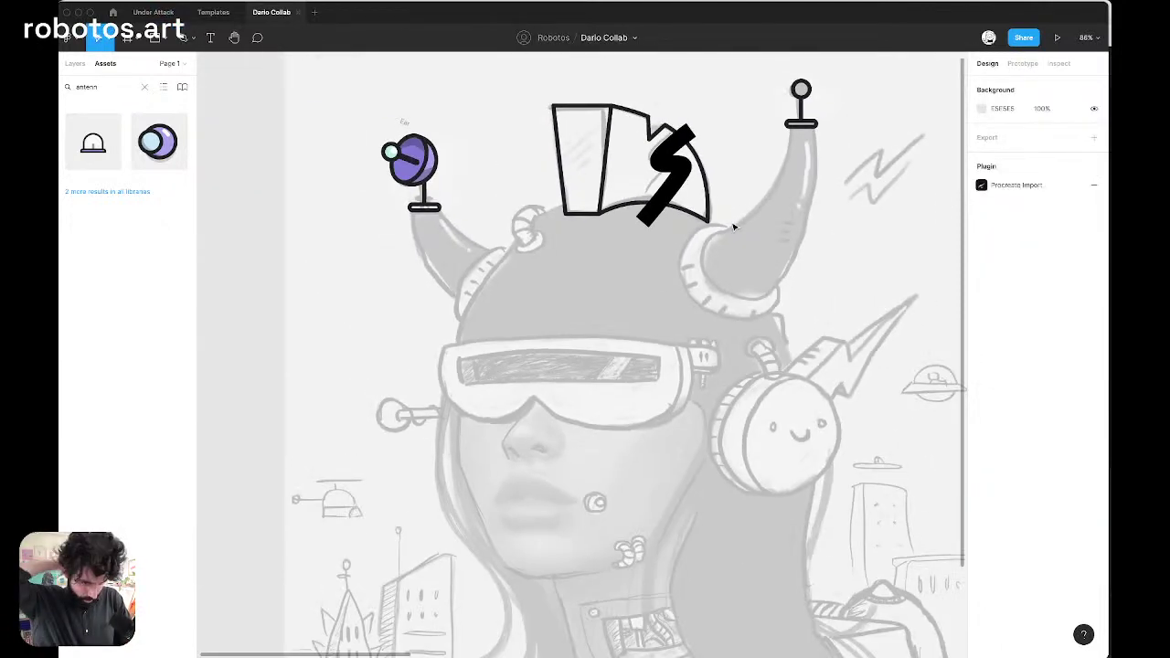
pyautogui.scroll(-8, 733, 227)
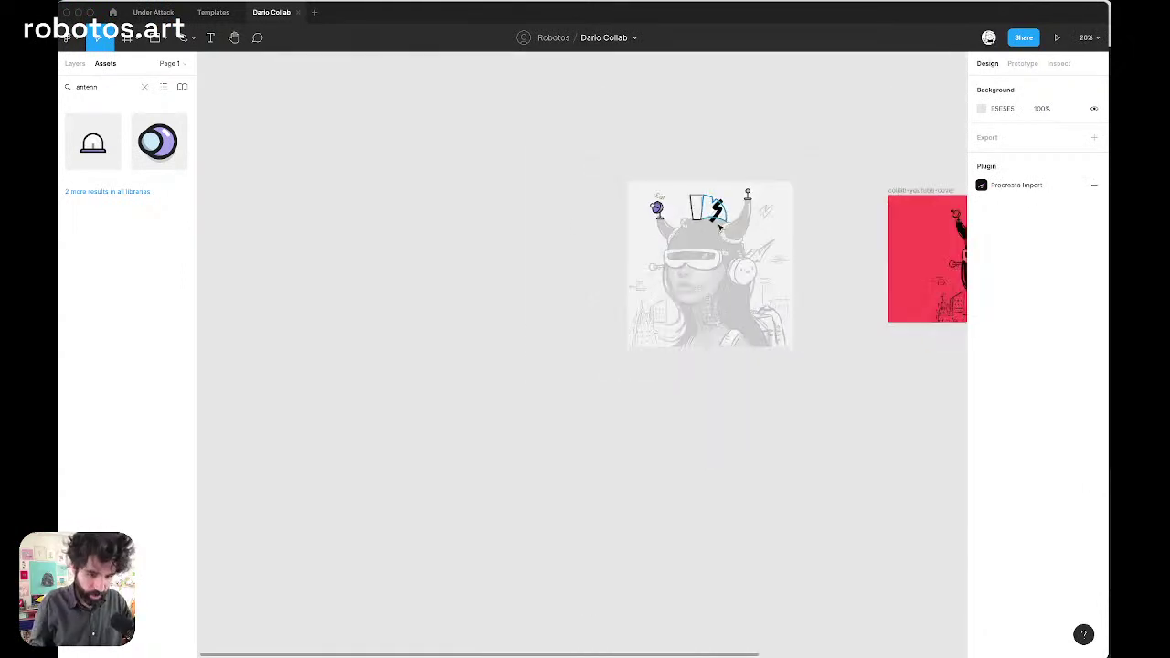
pyautogui.click(75, 64)
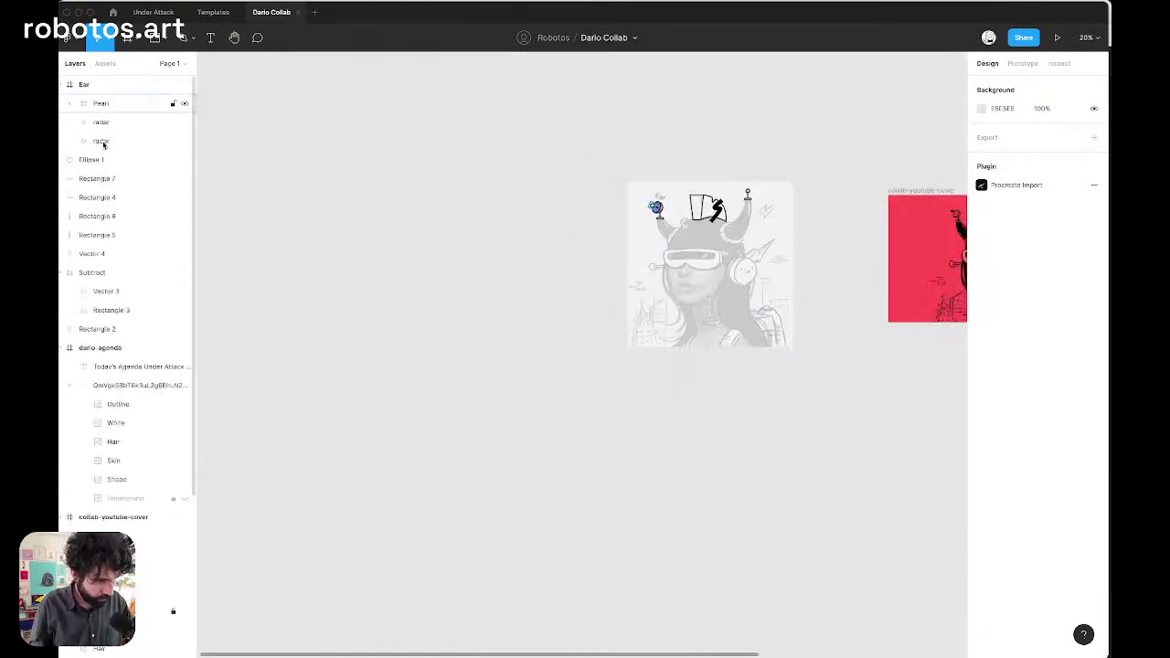
pyautogui.rightClick(642, 194)
pyautogui.click(845, 199)
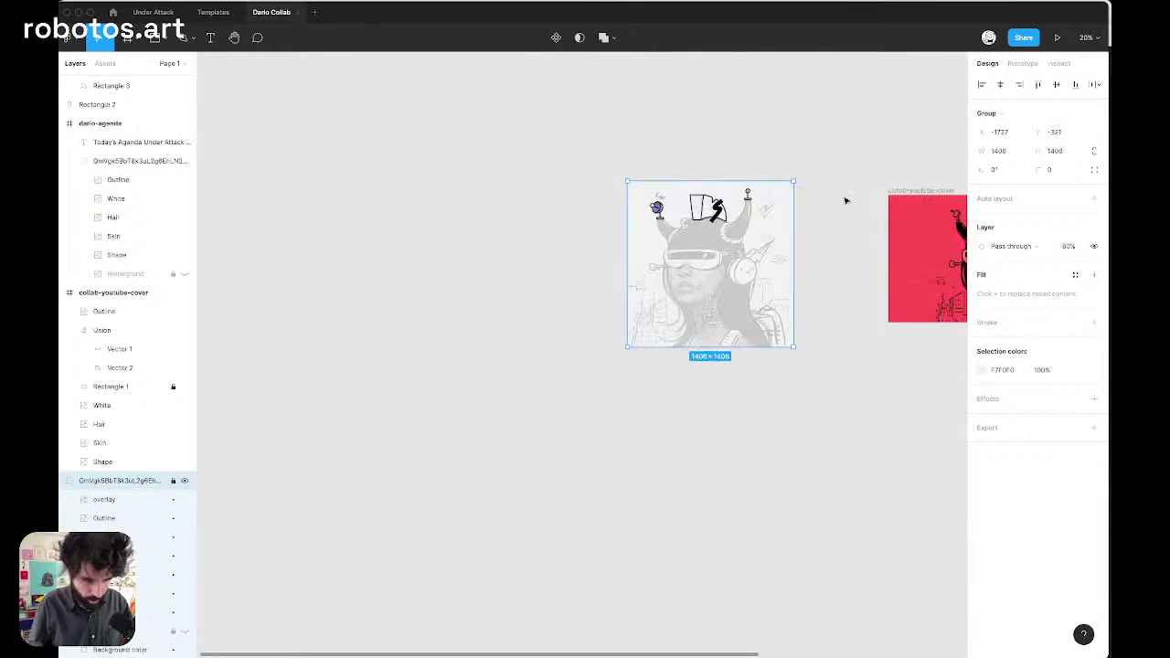
pyautogui.click(173, 480)
pyautogui.click(500, 308)
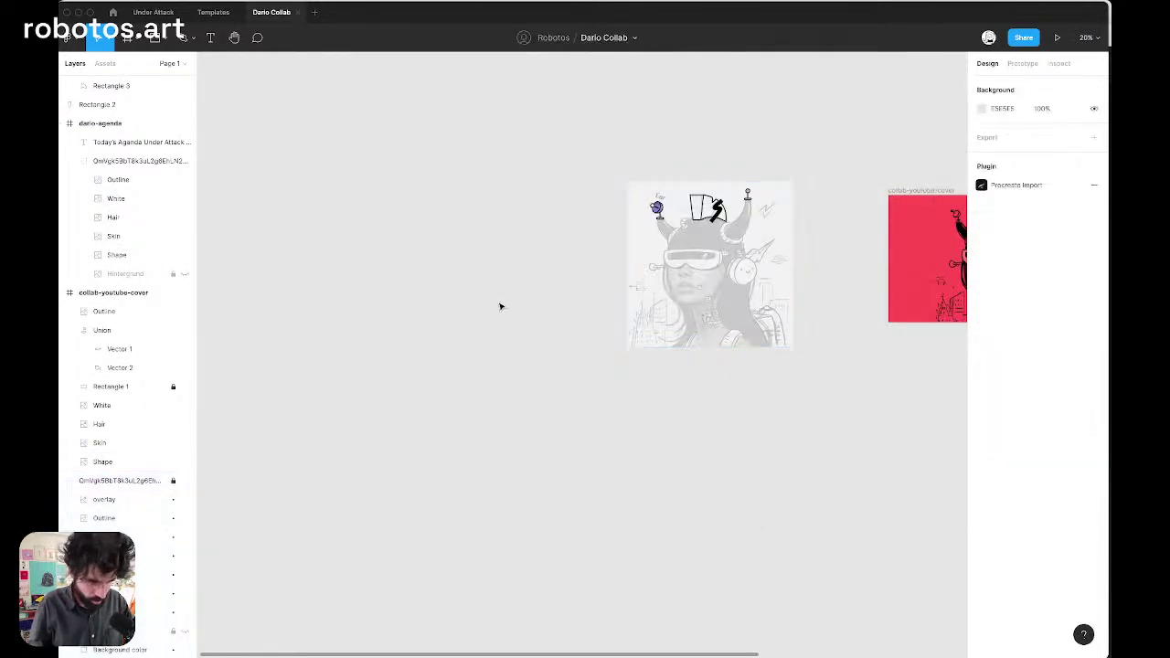
pyautogui.click(146, 480)
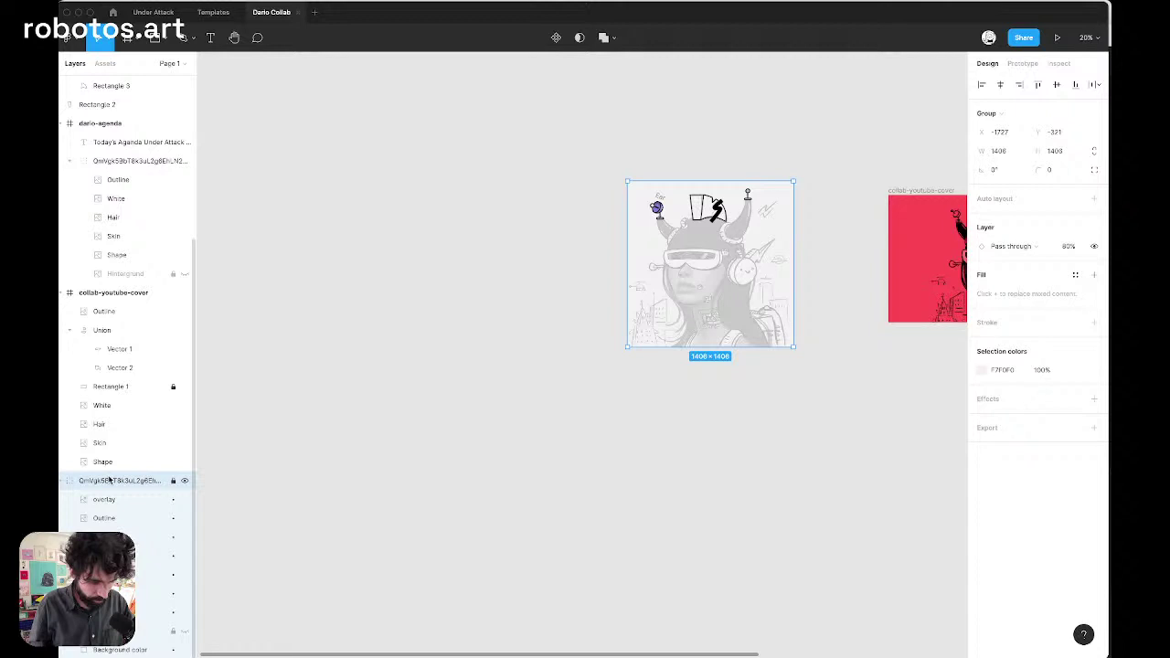
pyautogui.click(279, 364)
pyautogui.press('super+v')
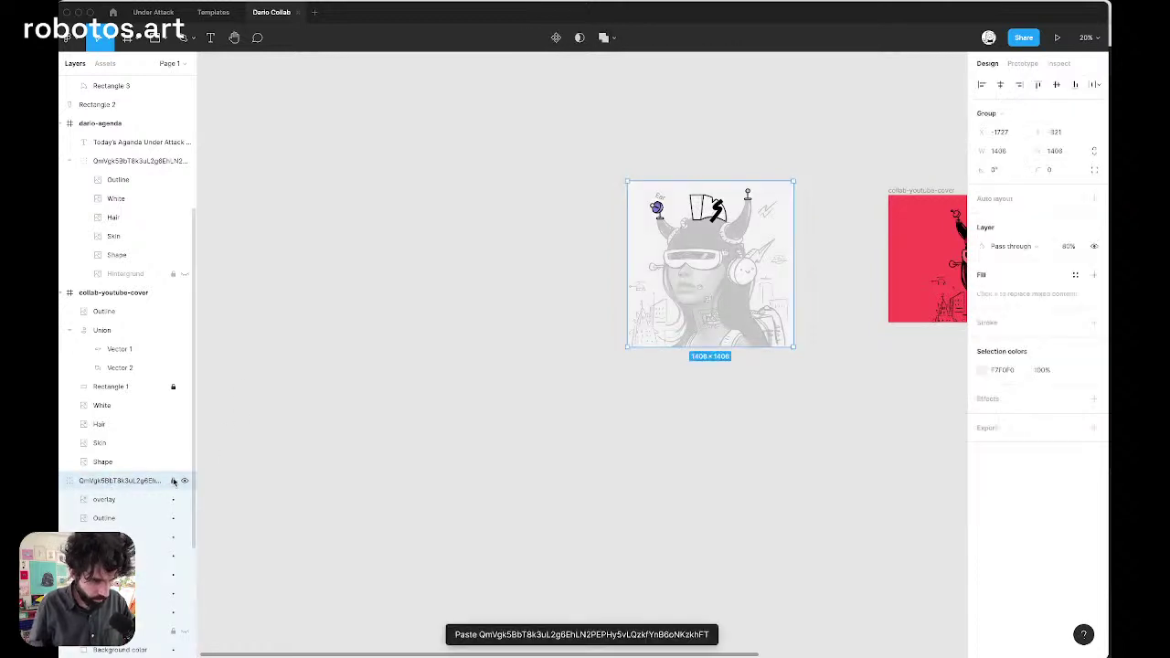
pyautogui.moveTo(705, 340); pyautogui.dragTo(463, 327)
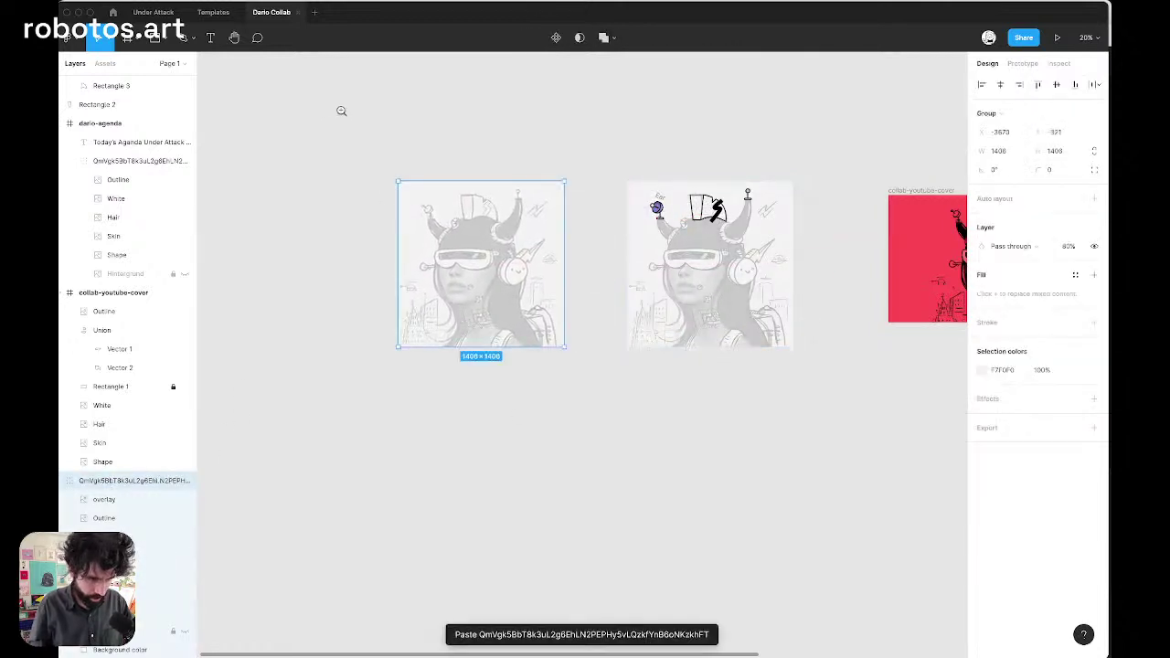
# Set the copied sketch group's opacity to 100% and ungroup it into its separate layers
pyautogui.moveTo(339, 110); pyautogui.dragTo(616, 399)
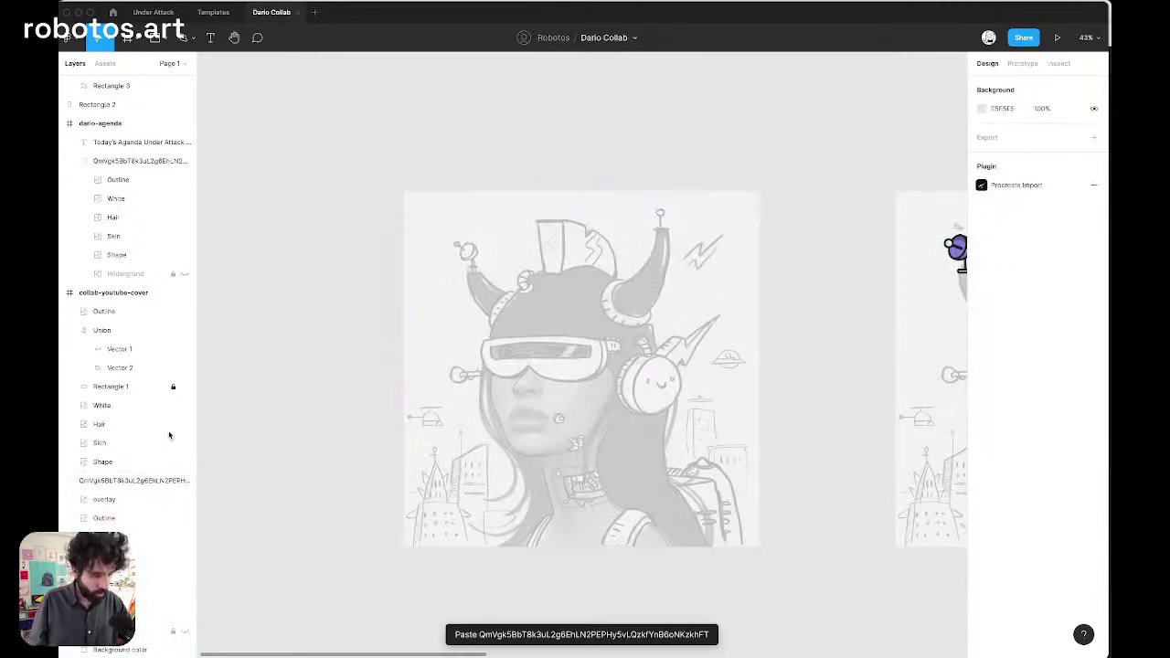
pyautogui.click(118, 481)
pyautogui.click(1076, 249)
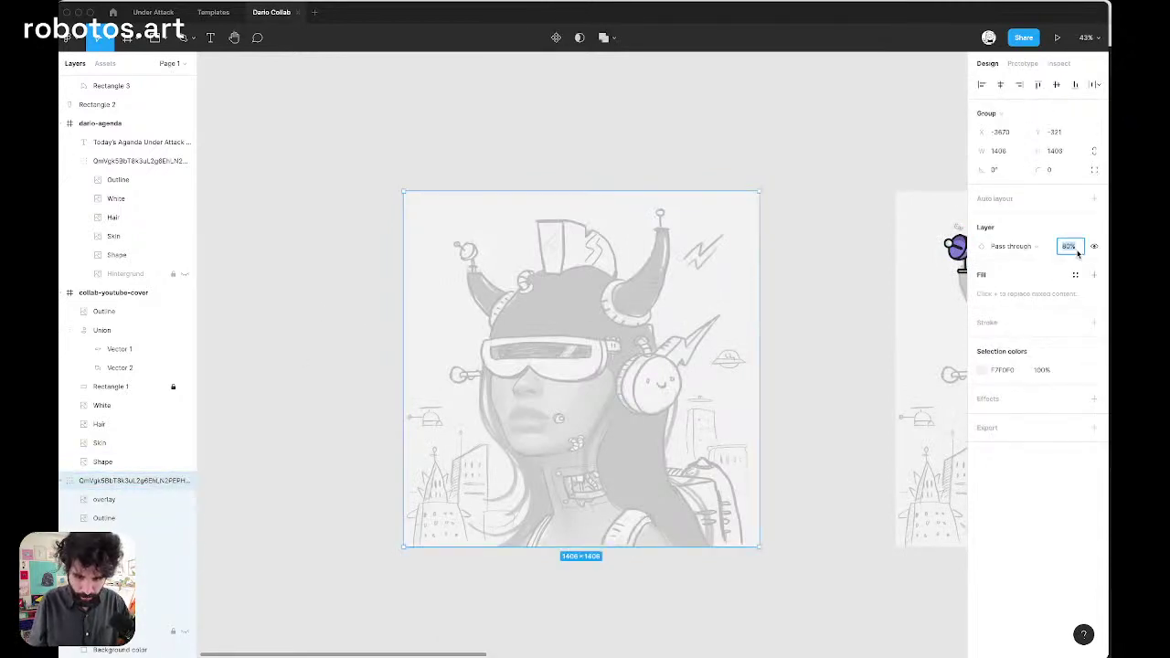
pyautogui.write('100')
pyautogui.press('Return')
pyautogui.press('shift+super+g')
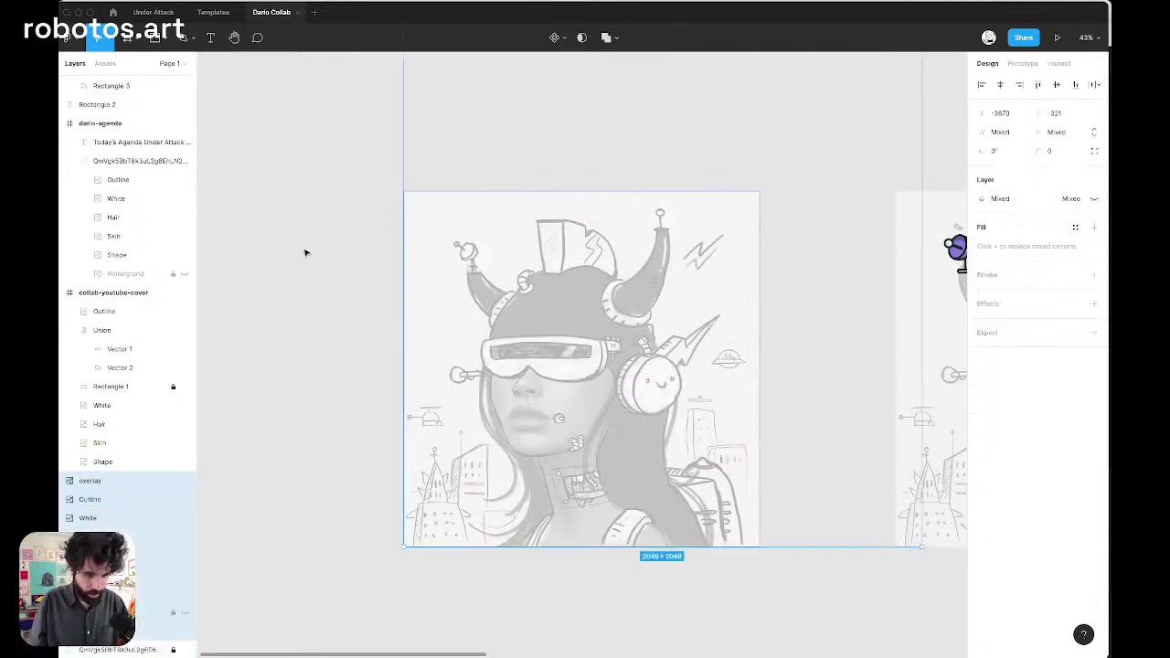
# Pull the topmost overlay layer off the copied sketch and delete it to expose the layers underneath
pyautogui.click(311, 234)
pyautogui.click(614, 344)
pyautogui.moveTo(594, 348); pyautogui.dragTo(345, 390)
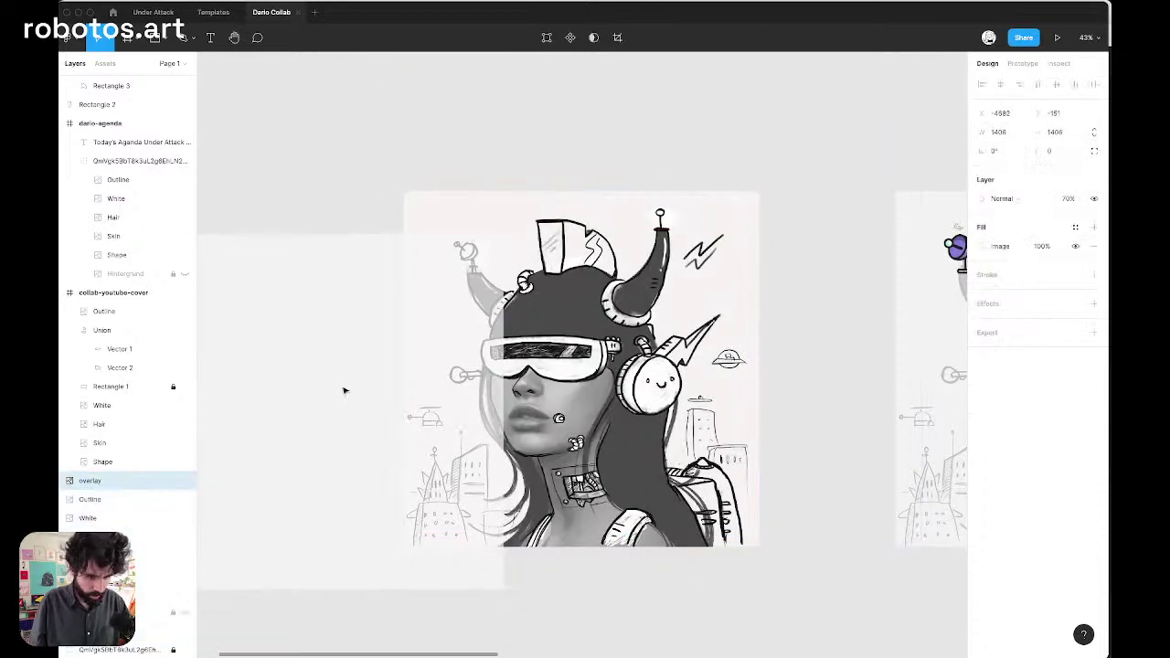
pyautogui.click(439, 418)
pyautogui.moveTo(439, 419)
pyautogui.mouseDown()
pyautogui.moveTo(720, 549)
pyautogui.moveTo(640, 468)
pyautogui.mouseUp()
pyautogui.press('Escape')
pyautogui.scroll(-5, 600, 197)
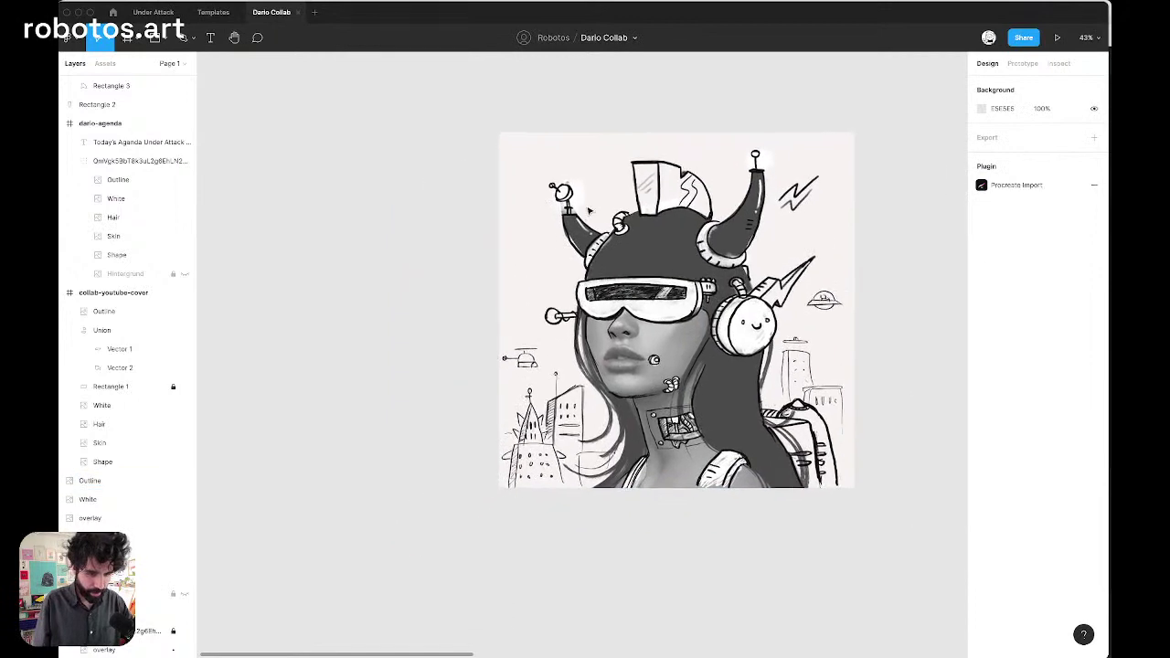
# Move the copied sketch's Outline layer onto the empty canvas beside the stack and delete the White layer
pyautogui.moveTo(642, 206); pyautogui.dragTo(370, 205)
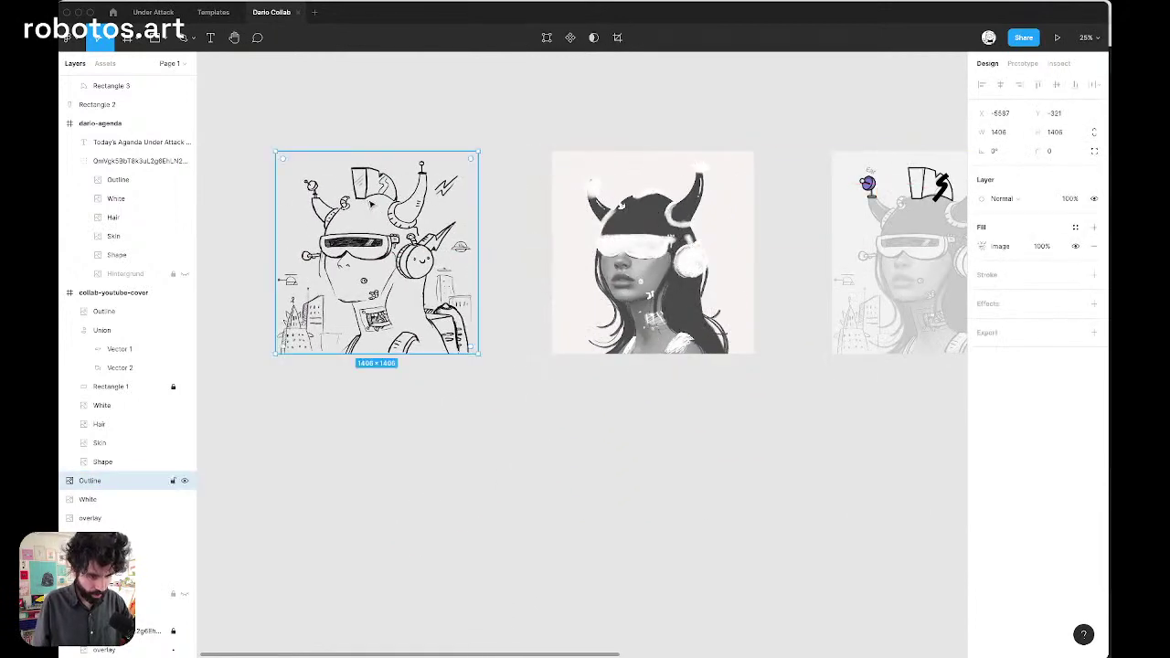
pyautogui.click(629, 235)
pyautogui.scroll(3, 629, 235)
pyautogui.press('Delete')
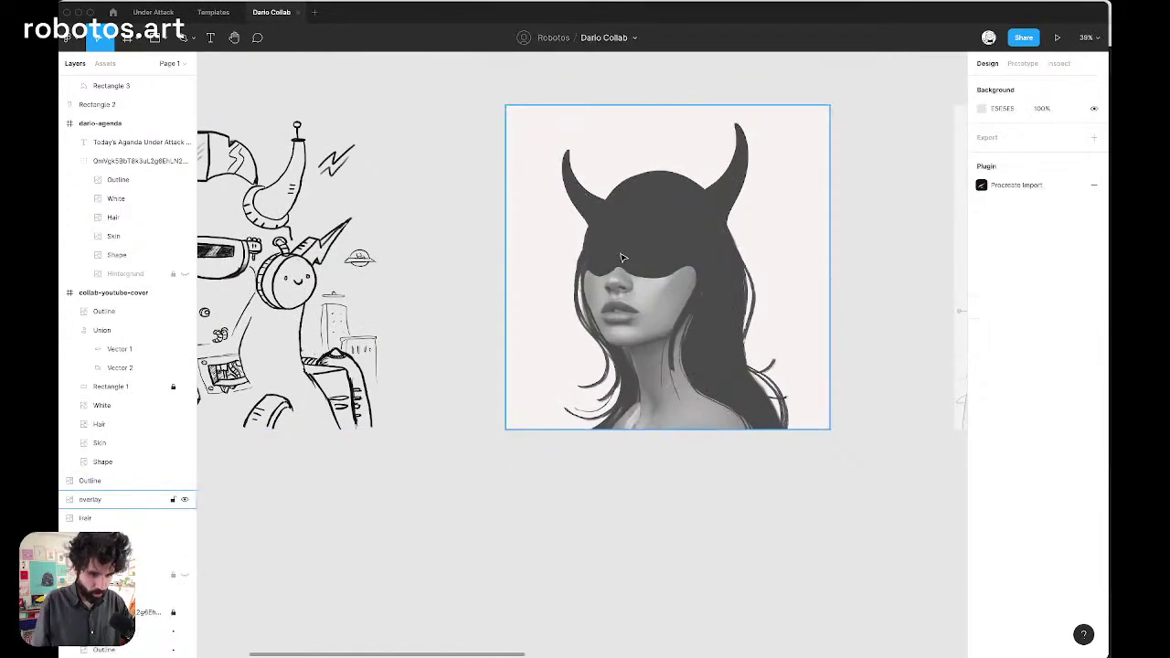
# Compare the horns and their ribbed bases in the separated Outline layer with the horned hair silhouette
pyautogui.scroll(5, 662, 265)
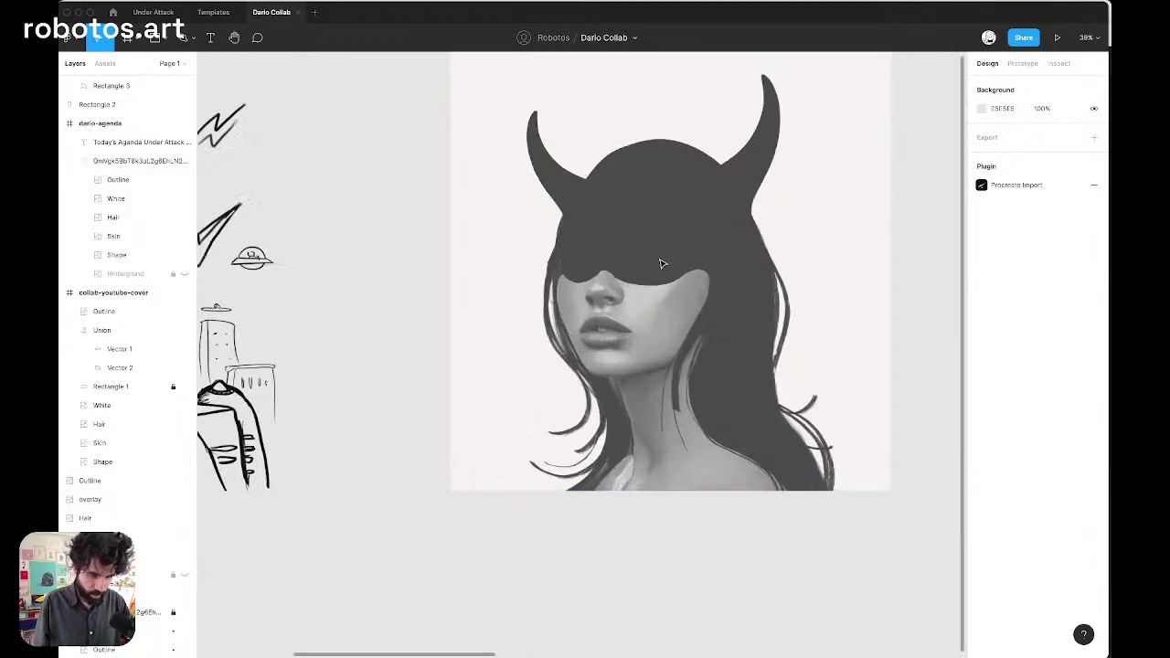
pyautogui.hscroll(-5, 649, 281)
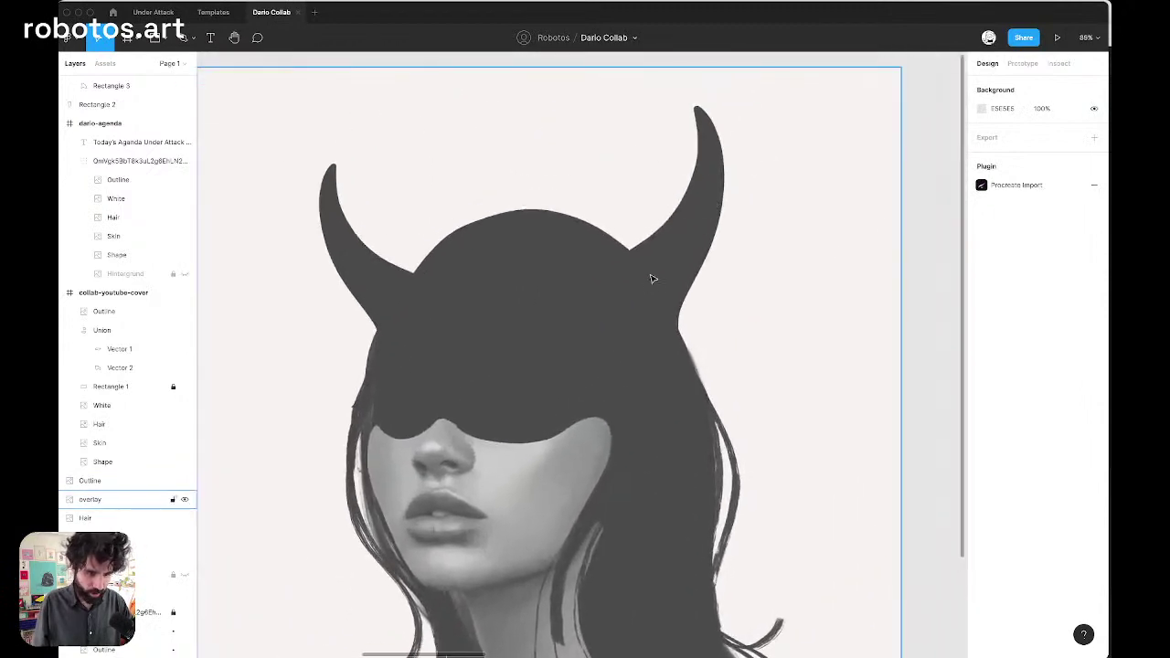
pyautogui.scroll(-5, 646, 284)
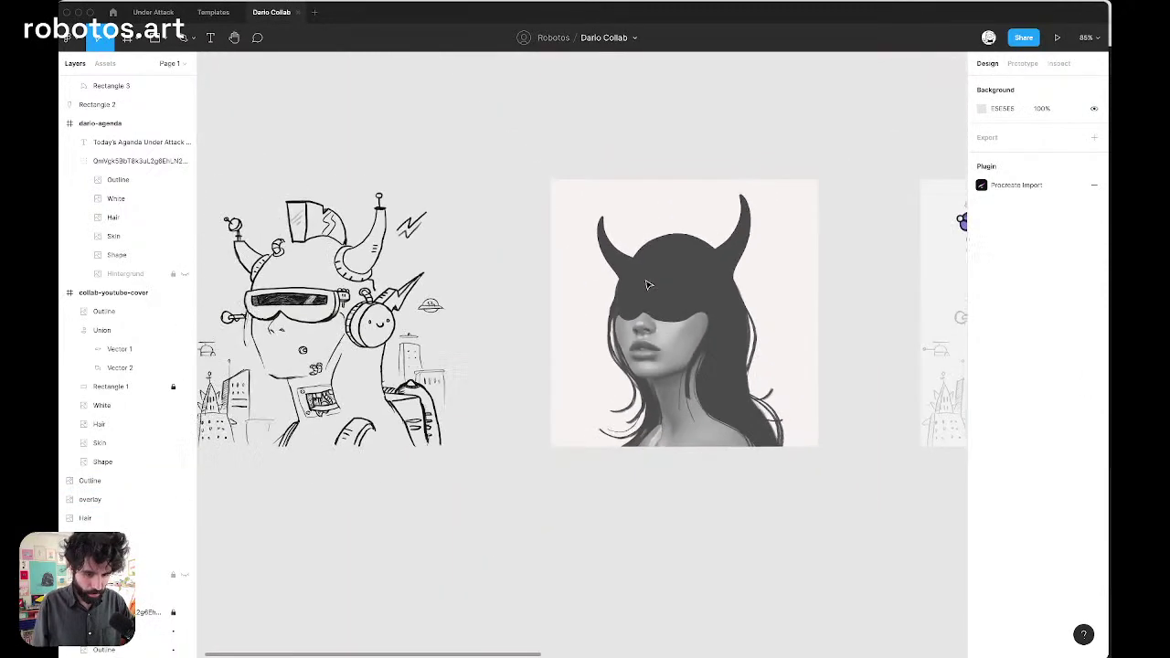
pyautogui.hscroll(-2, 648, 282)
pyautogui.scroll(1, 311, 285)
pyautogui.scroll(1, 311, 285)
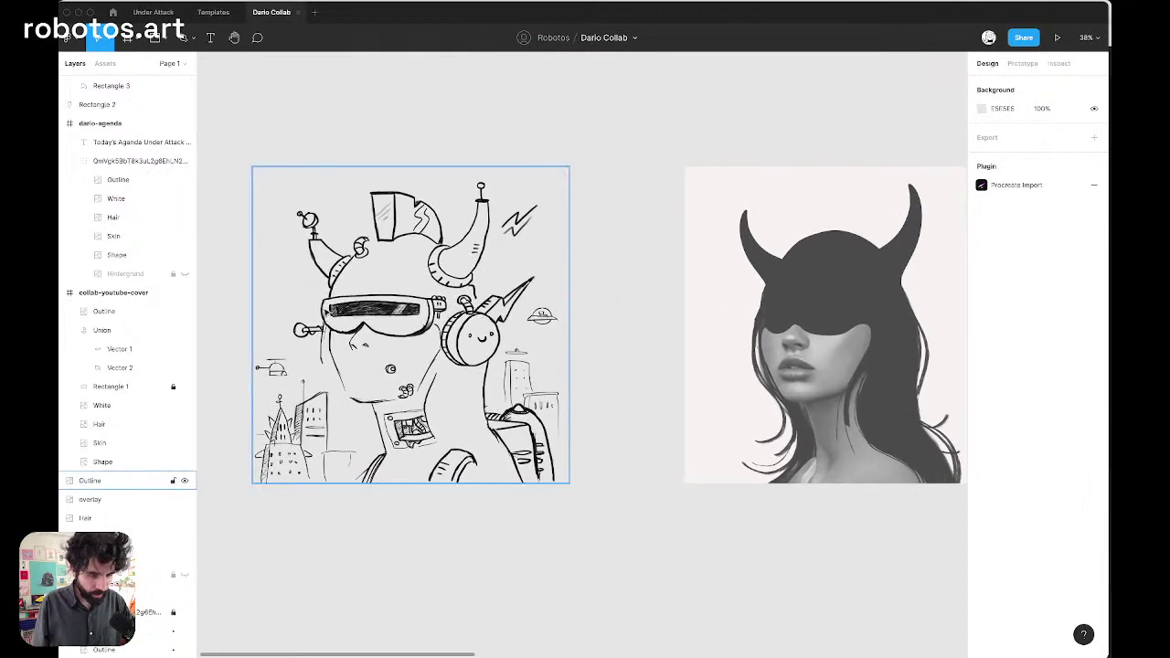
pyautogui.scroll(3, 326, 313)
pyautogui.hscroll(6, 325, 313)
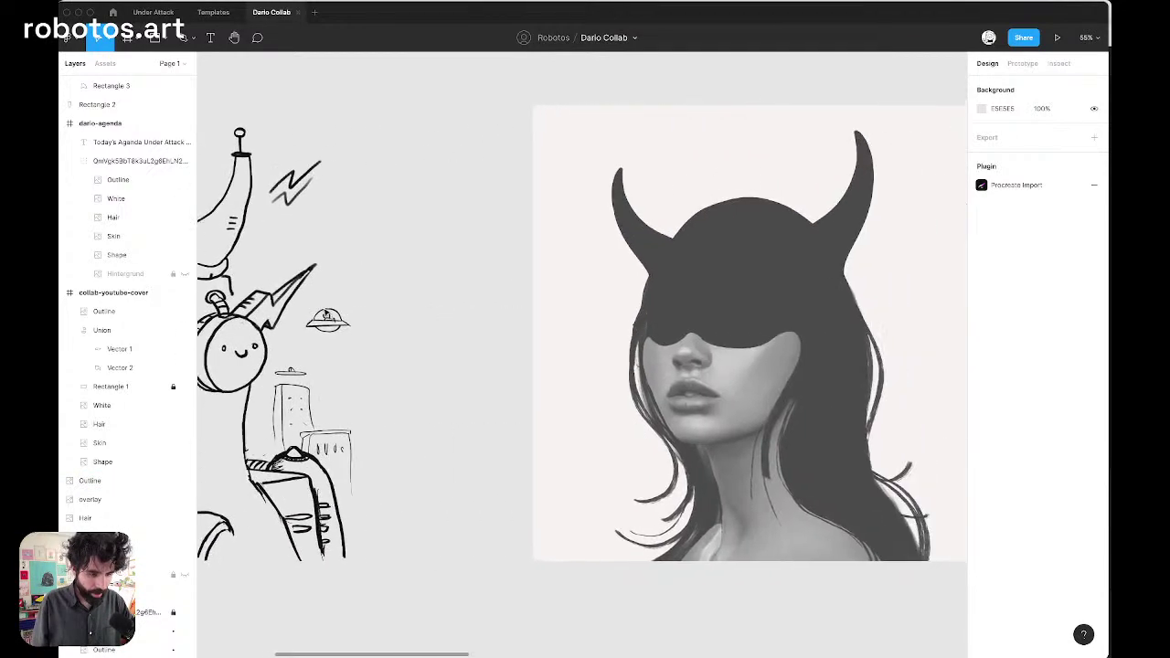
pyautogui.hscroll(1, 325, 313)
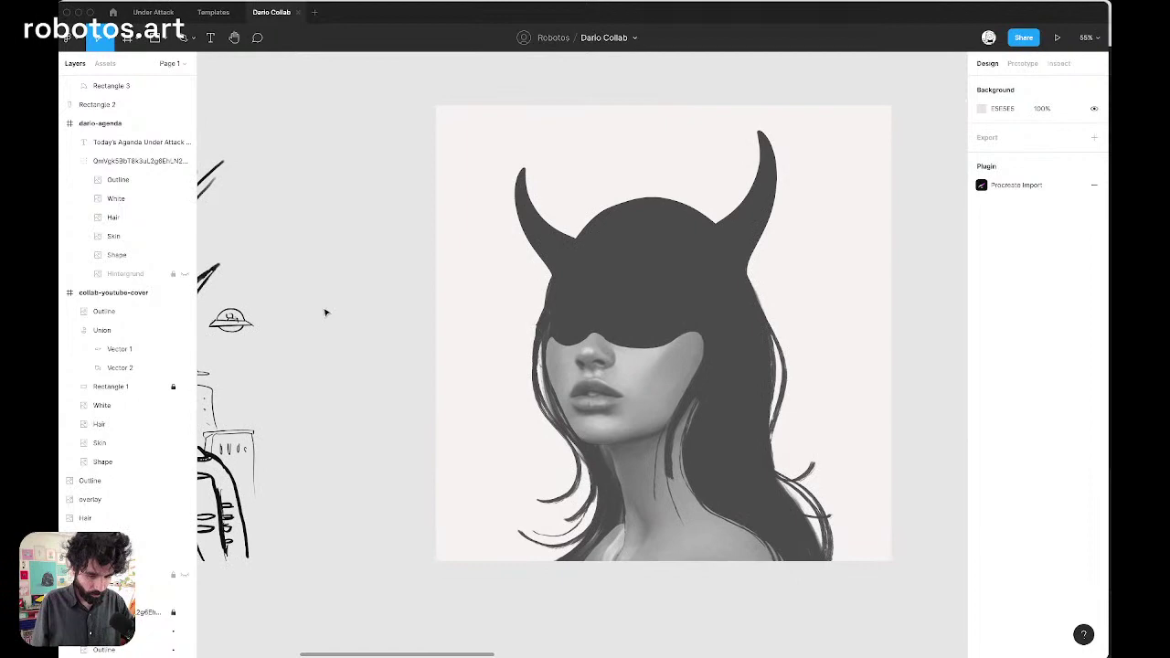
pyautogui.hscroll(-10, 325, 313)
pyautogui.hscroll(10, 325, 313)
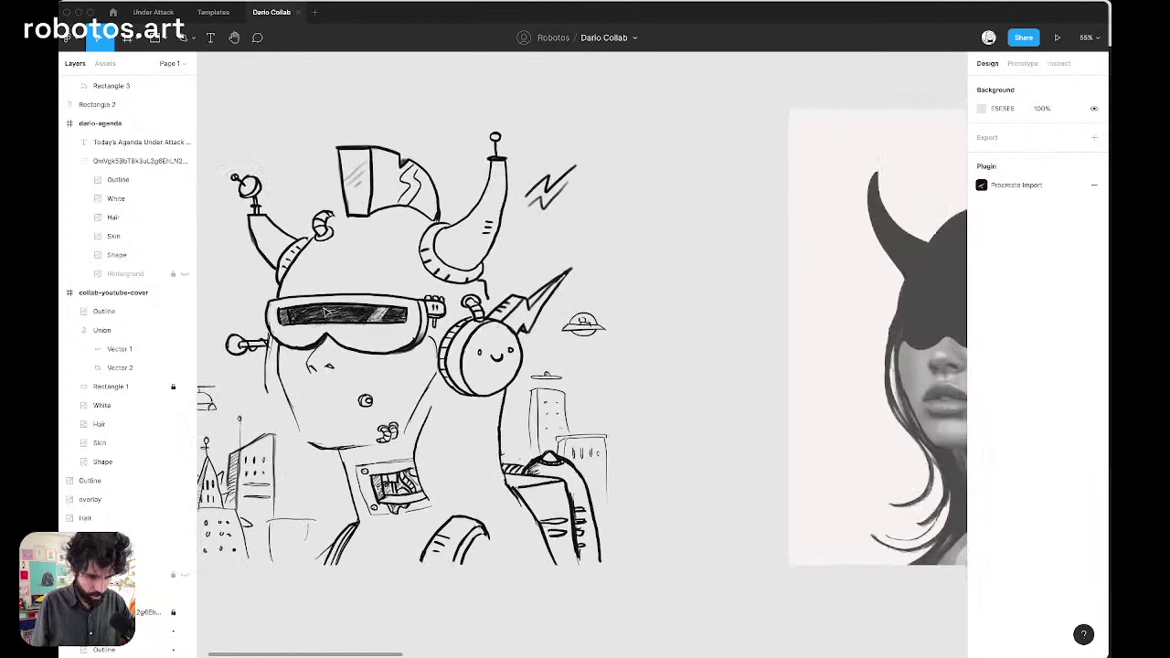
pyautogui.scroll(5, 558, 212)
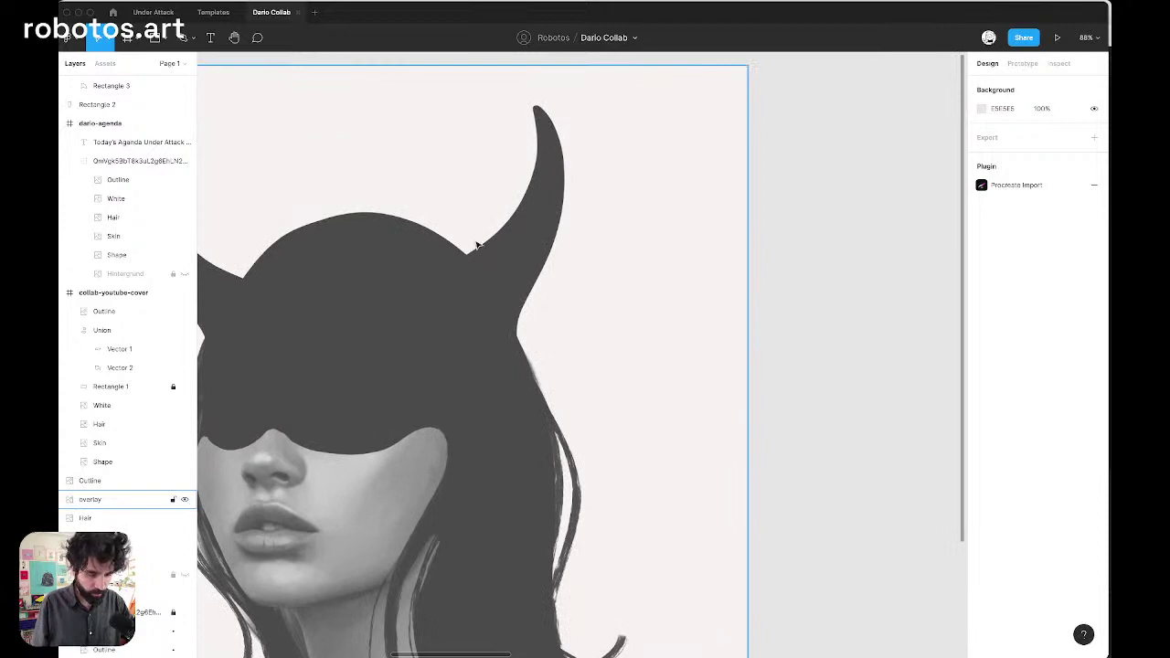
pyautogui.scroll(-5, 535, 297)
pyautogui.hscroll(-8, 536, 297)
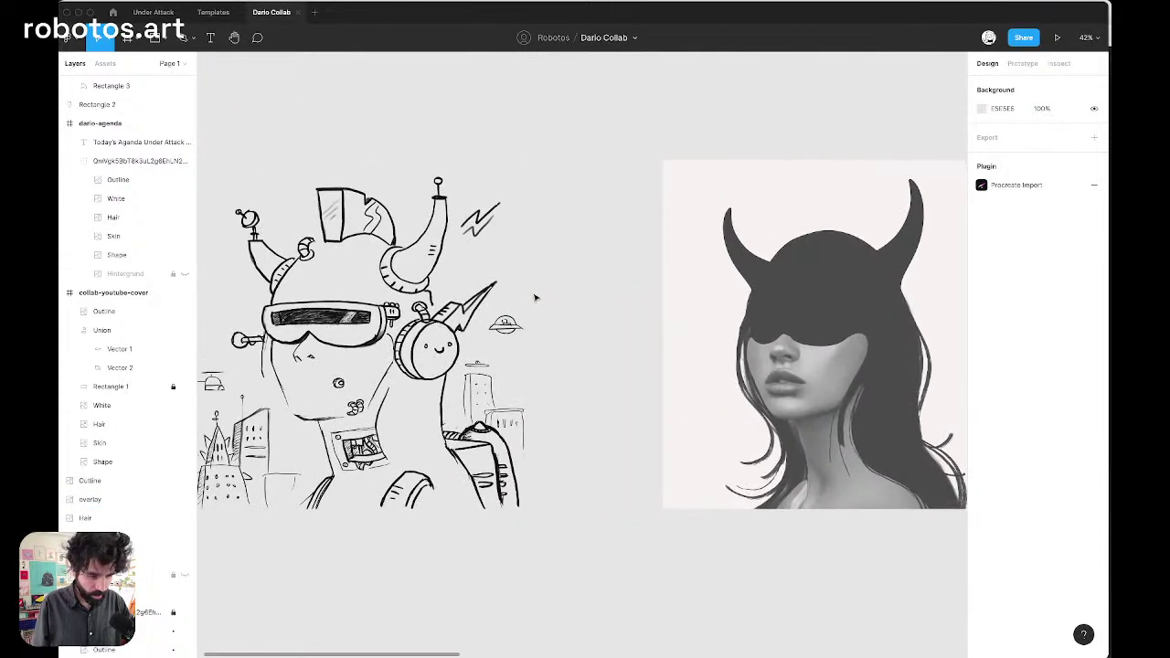
pyautogui.hscroll(4, 536, 297)
pyautogui.hscroll(2, 535, 297)
pyautogui.hscroll(-6, 530, 293)
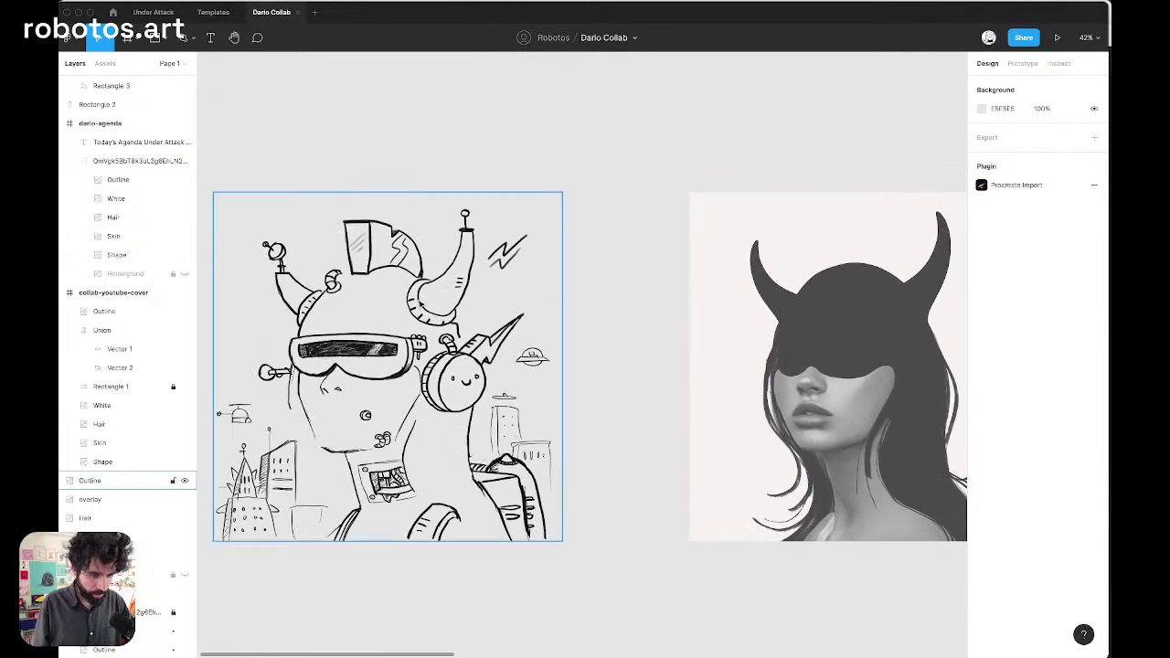
pyautogui.scroll(5, 419, 302)
pyautogui.scroll(5, 437, 287)
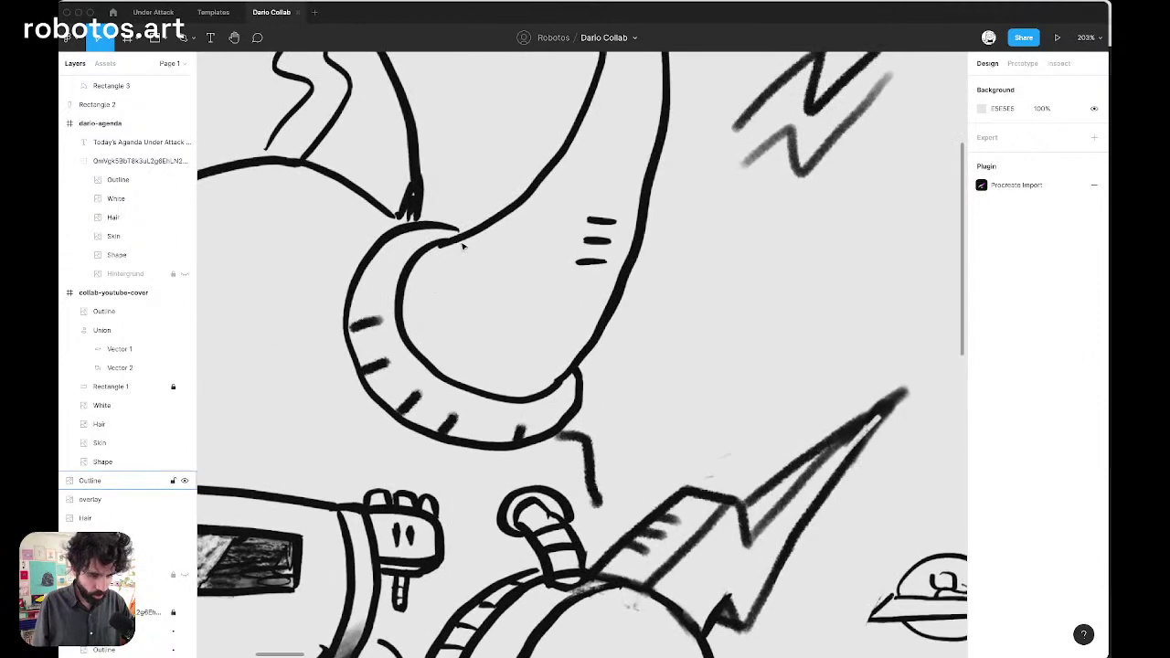
pyautogui.hscroll(-10, 588, 400)
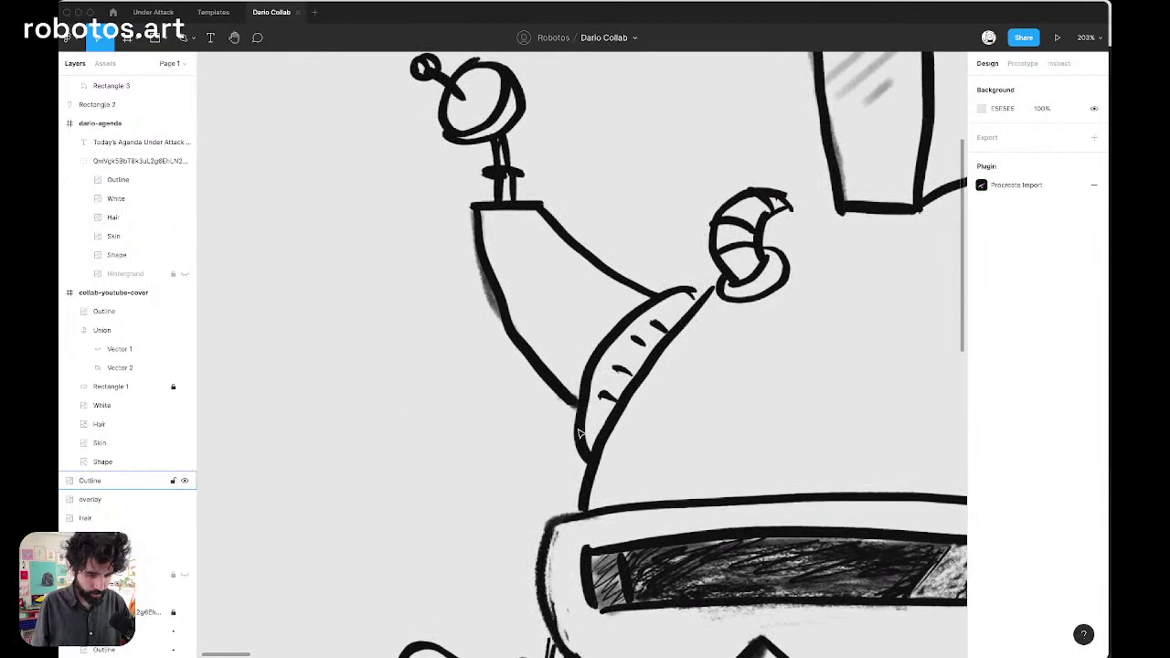
pyautogui.scroll(-5, 578, 432)
pyautogui.hscroll(10, 578, 432)
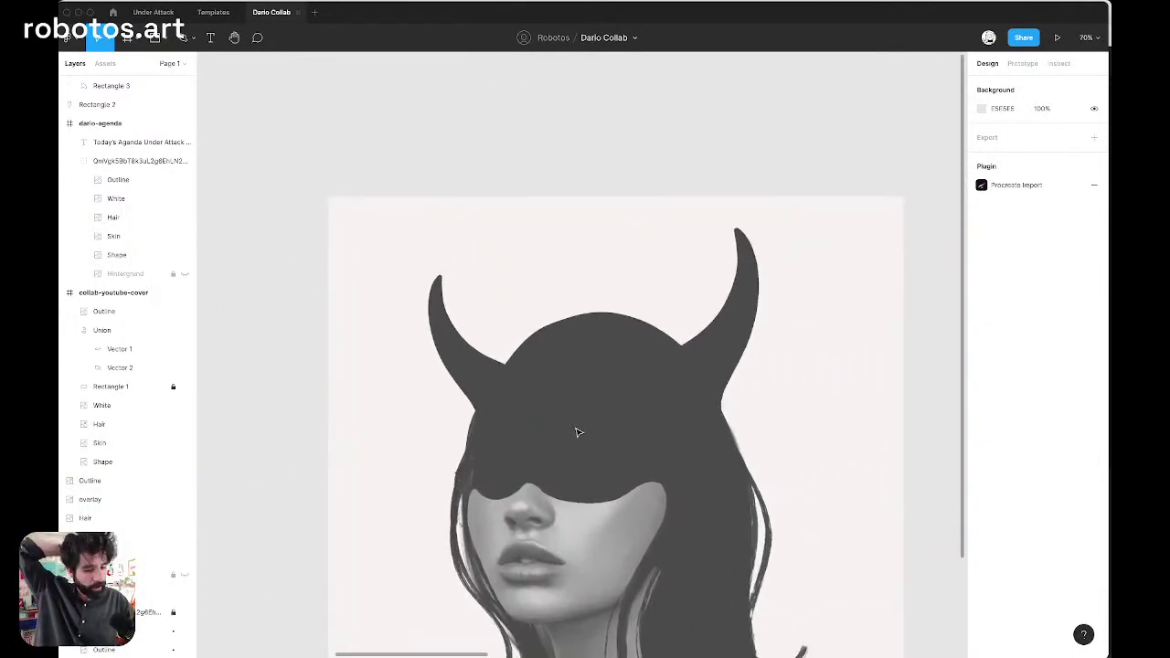
# Set the remaining overlay layer's opacity to 100%, and delete it from above the Hair layer
pyautogui.click(580, 443)
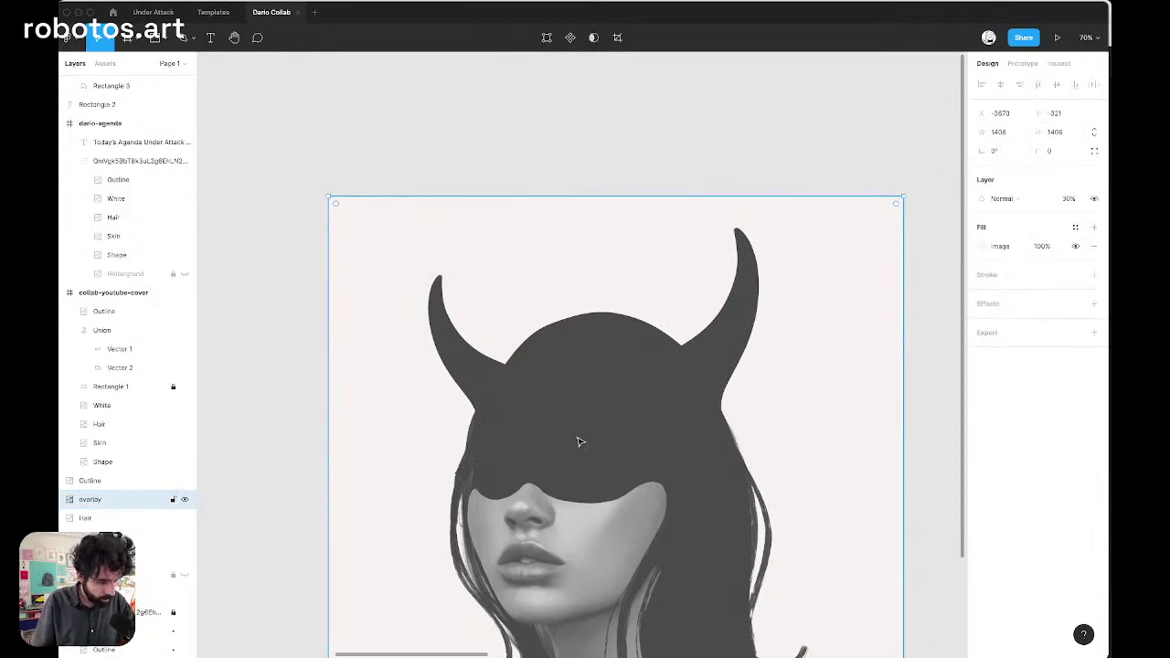
pyautogui.click(1069, 200)
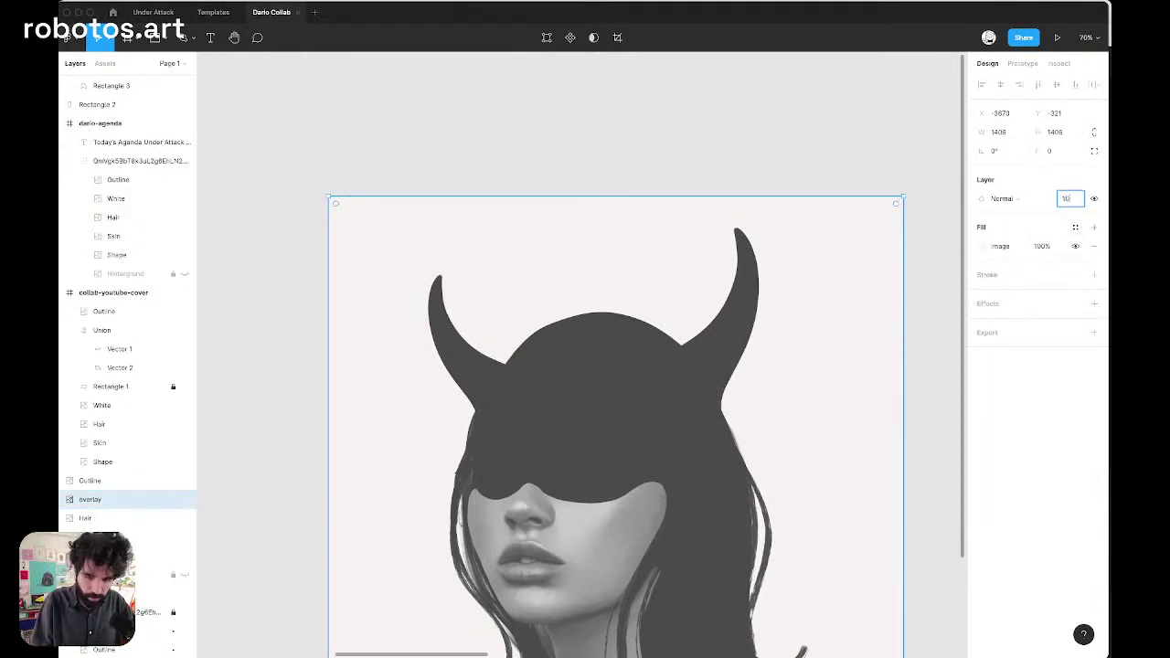
pyautogui.press('Return')
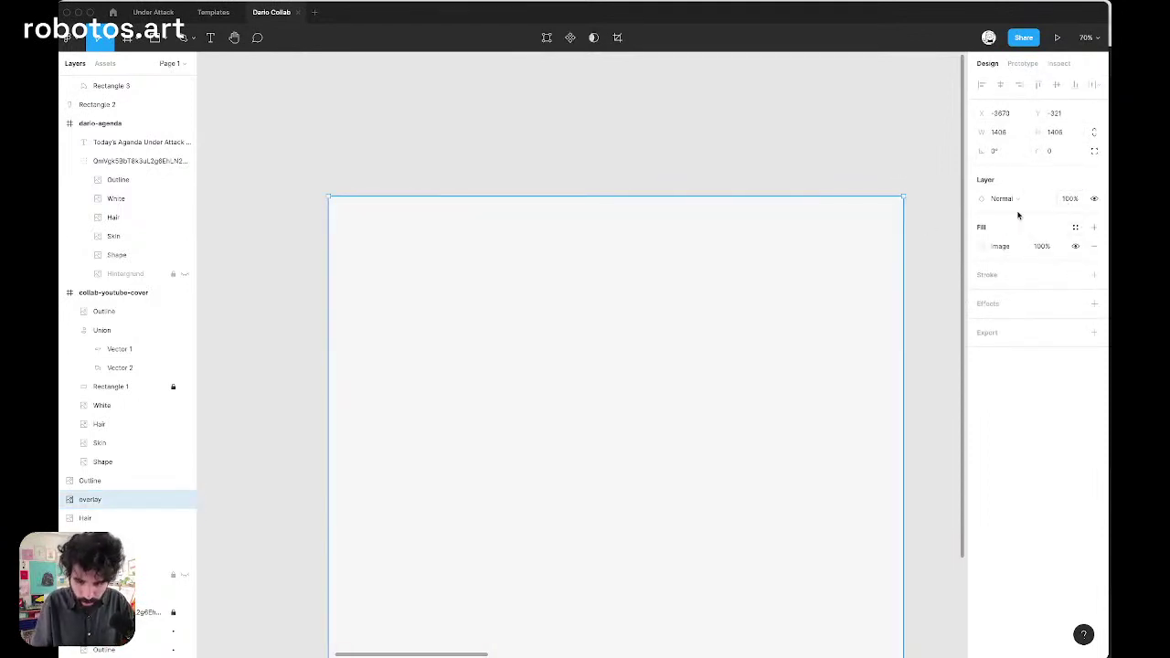
pyautogui.scroll(-3, 720, 246)
pyautogui.press('Delete')
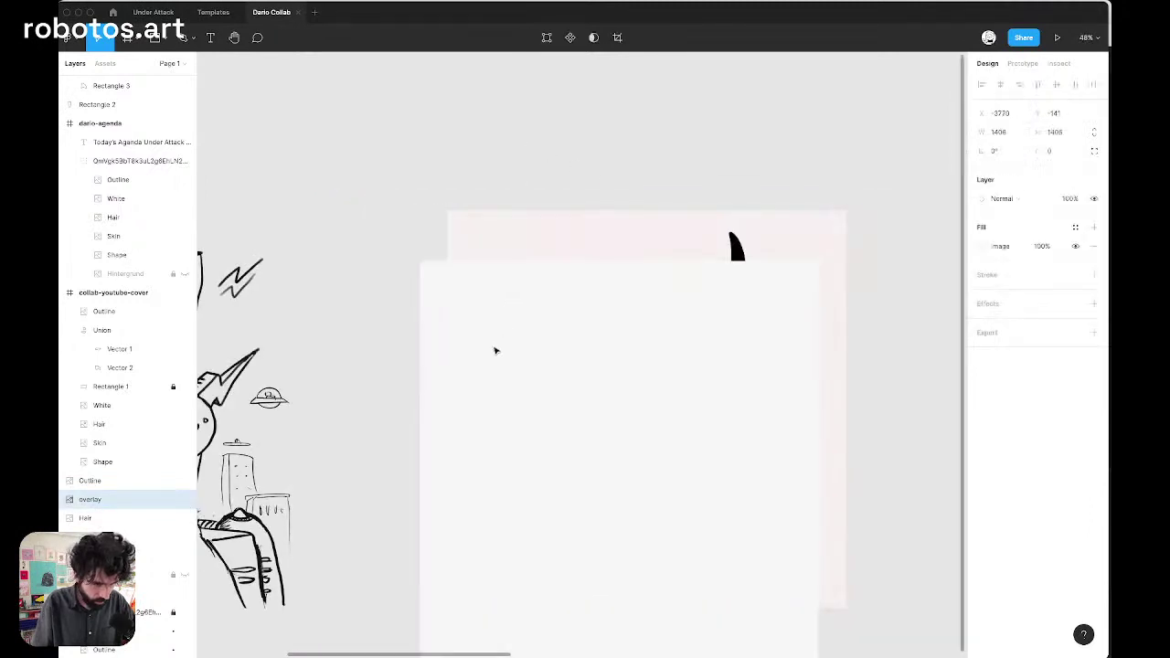
pyautogui.click(696, 295)
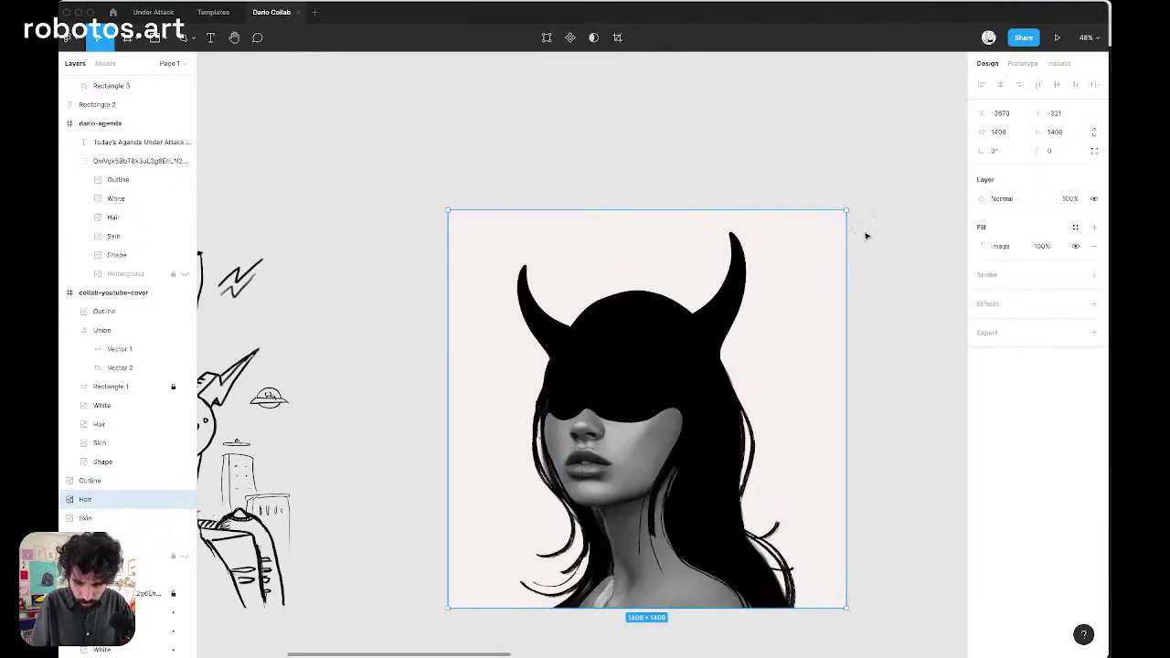
# Examine the uncovered Hair layer's horn shapes against the Outline layer and the faded sketch being traced
pyautogui.scroll(-2, 611, 376)
pyautogui.hscroll(-5, 597, 373)
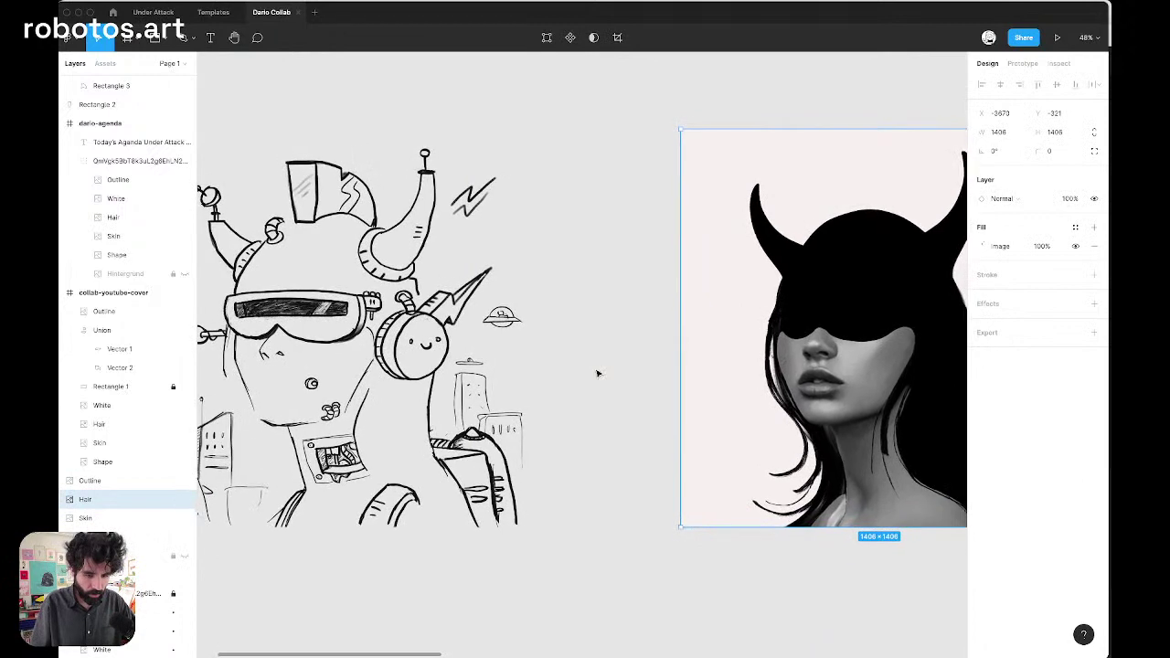
pyautogui.hscroll(2, 609, 370)
pyautogui.scroll(5, 649, 269)
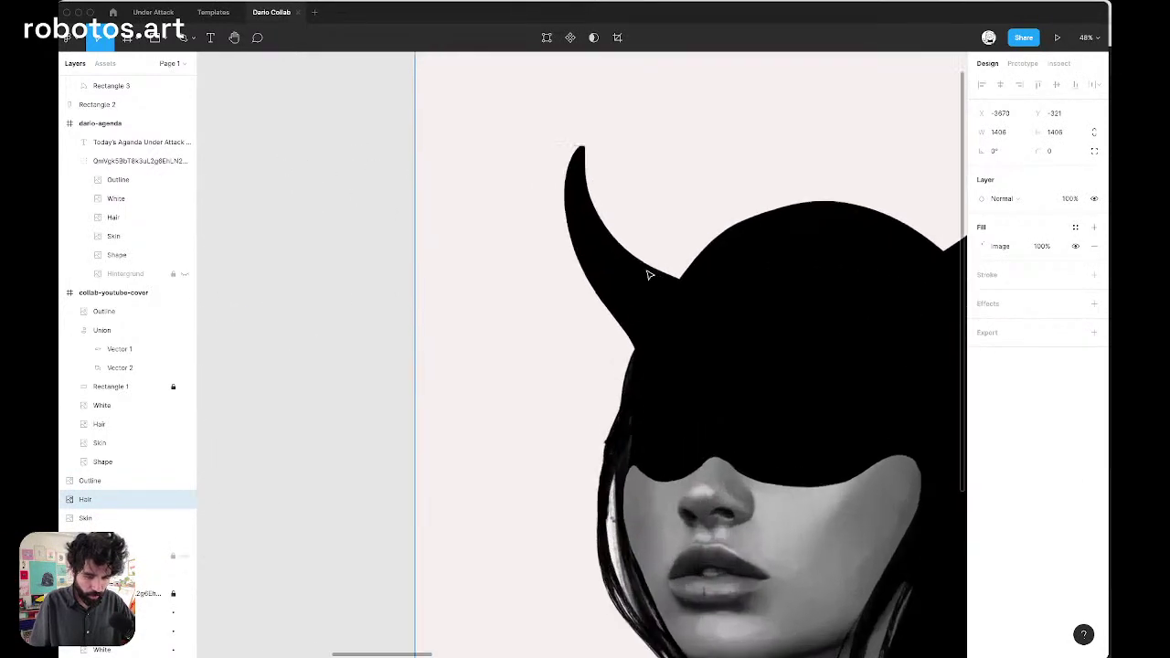
pyautogui.scroll(-2, 614, 387)
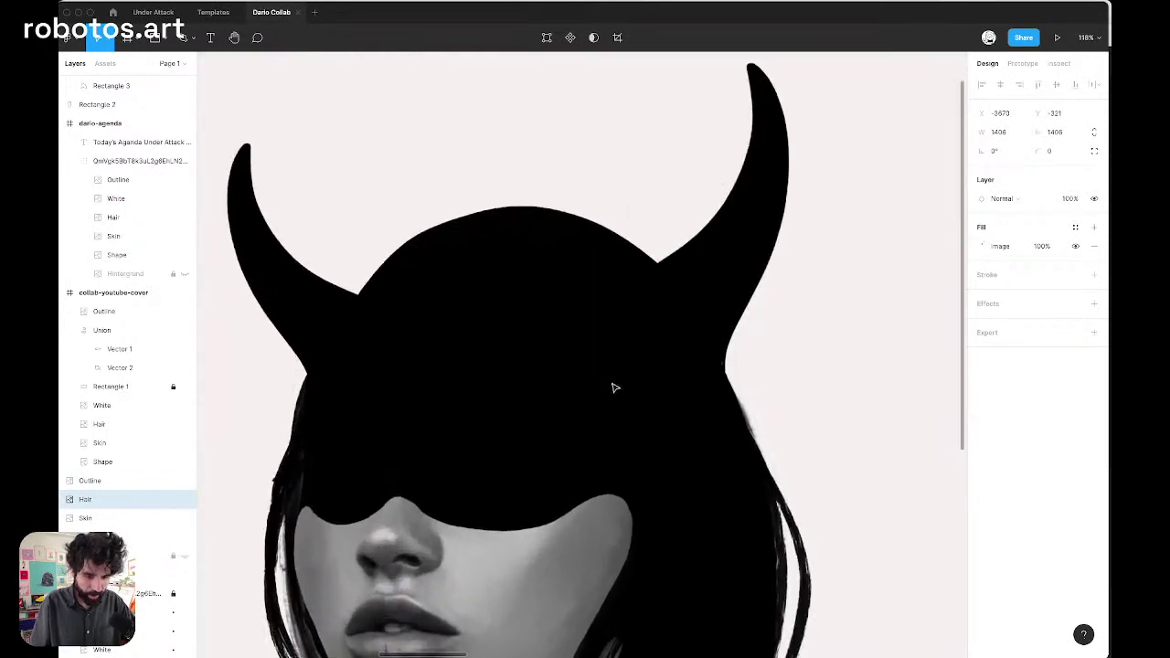
pyautogui.hscroll(2, 634, 246)
pyautogui.scroll(-4, 661, 298)
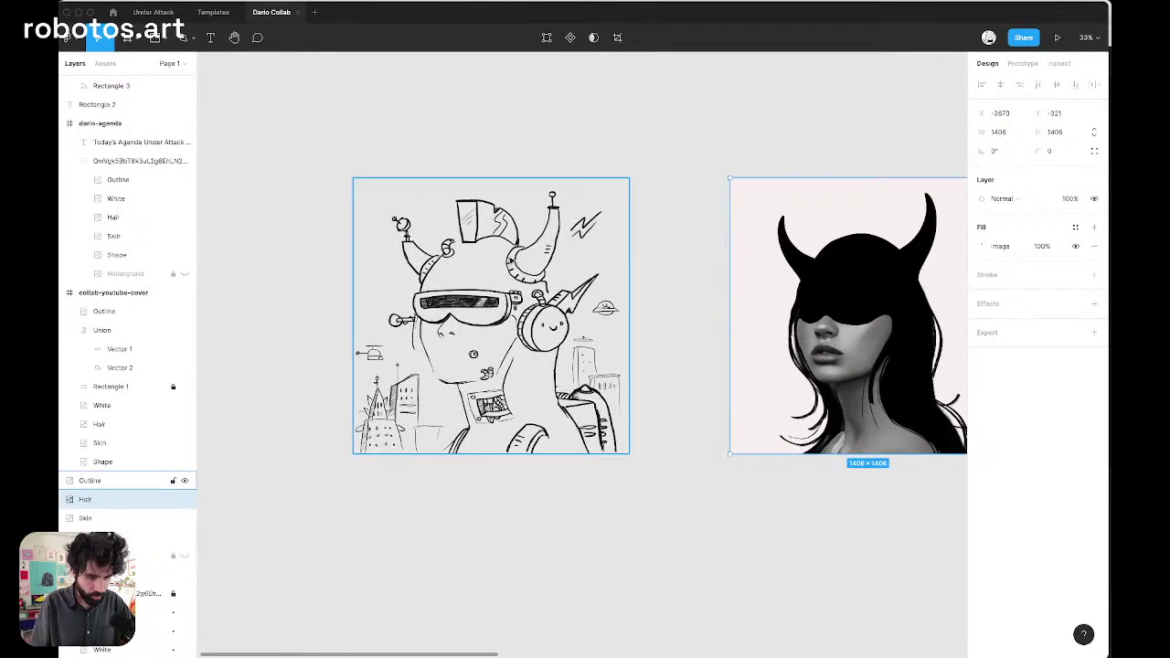
pyautogui.scroll(4, 512, 274)
pyautogui.scroll(-2, 507, 265)
pyautogui.hscroll(10, 509, 259)
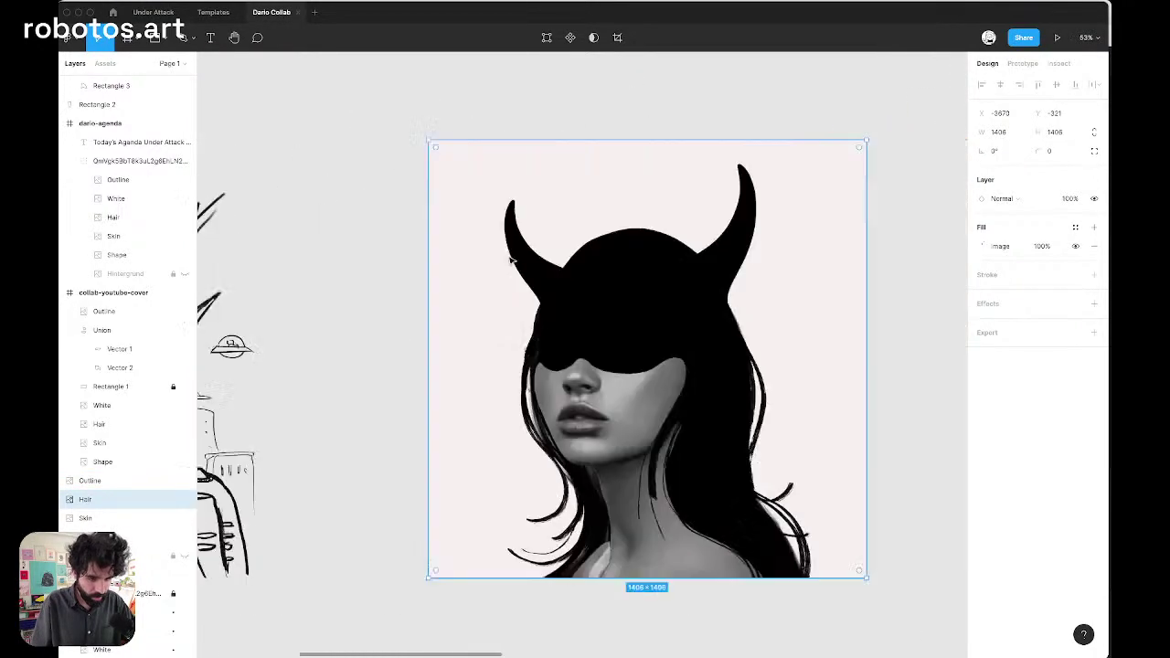
pyautogui.scroll(3, 445, 201)
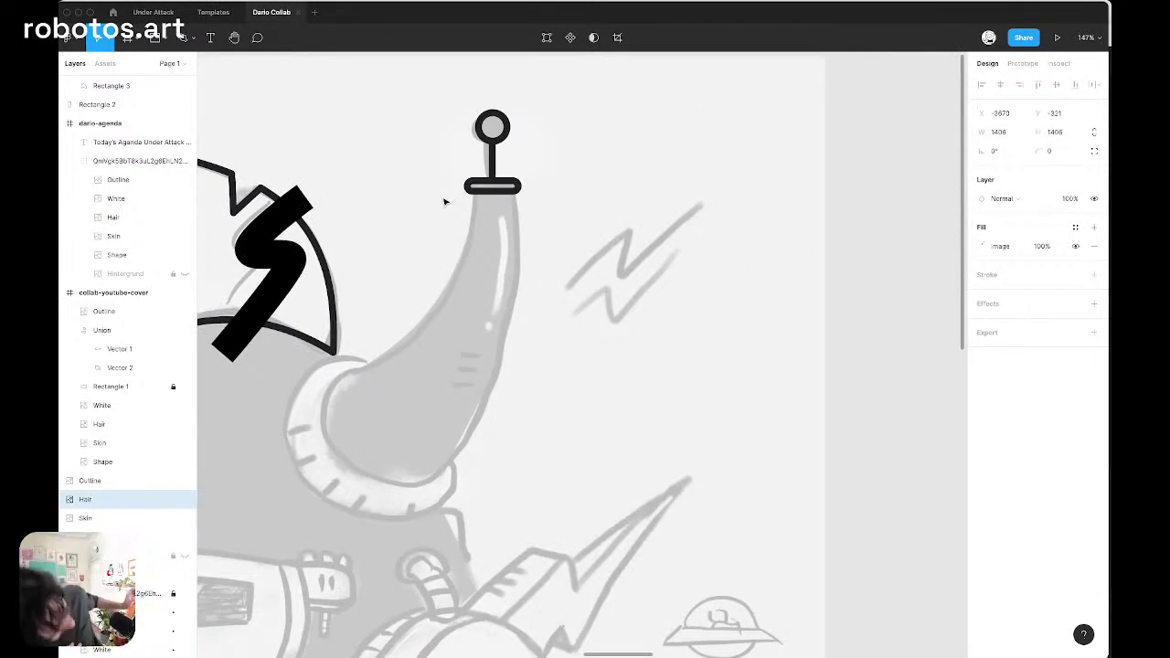
# Switch to the browser's YouTube live chat and to OBS to check the stream, and return to Figma
pyautogui.press('super+Tab')
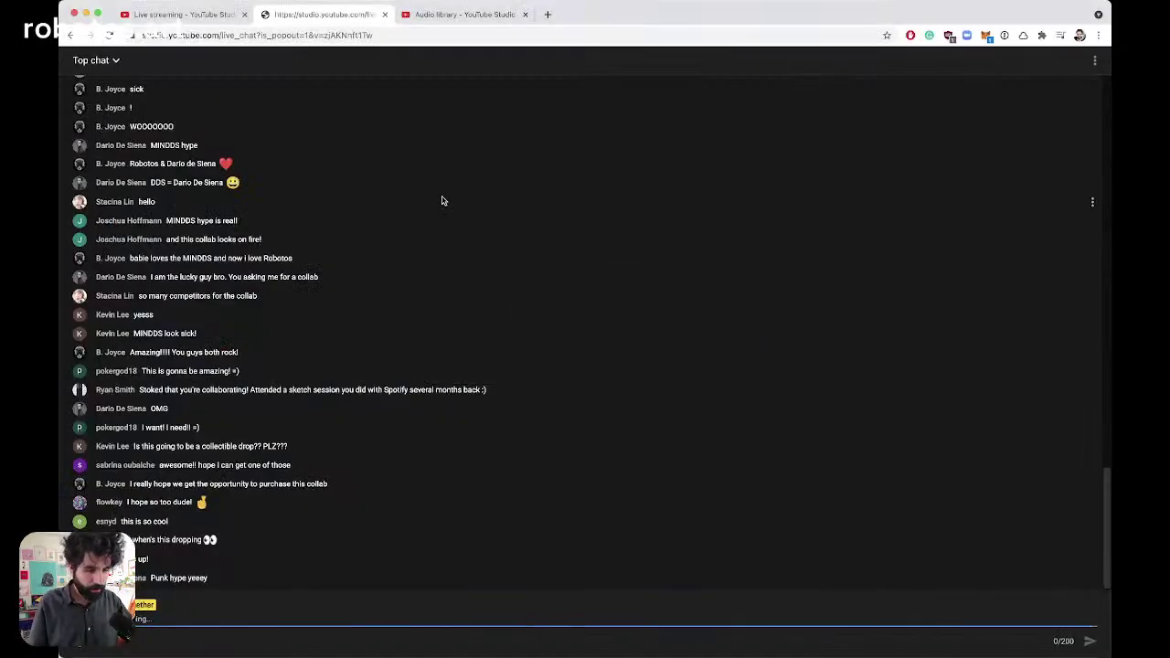
pyautogui.press('super+Tab')
pyautogui.press('super+Tab')
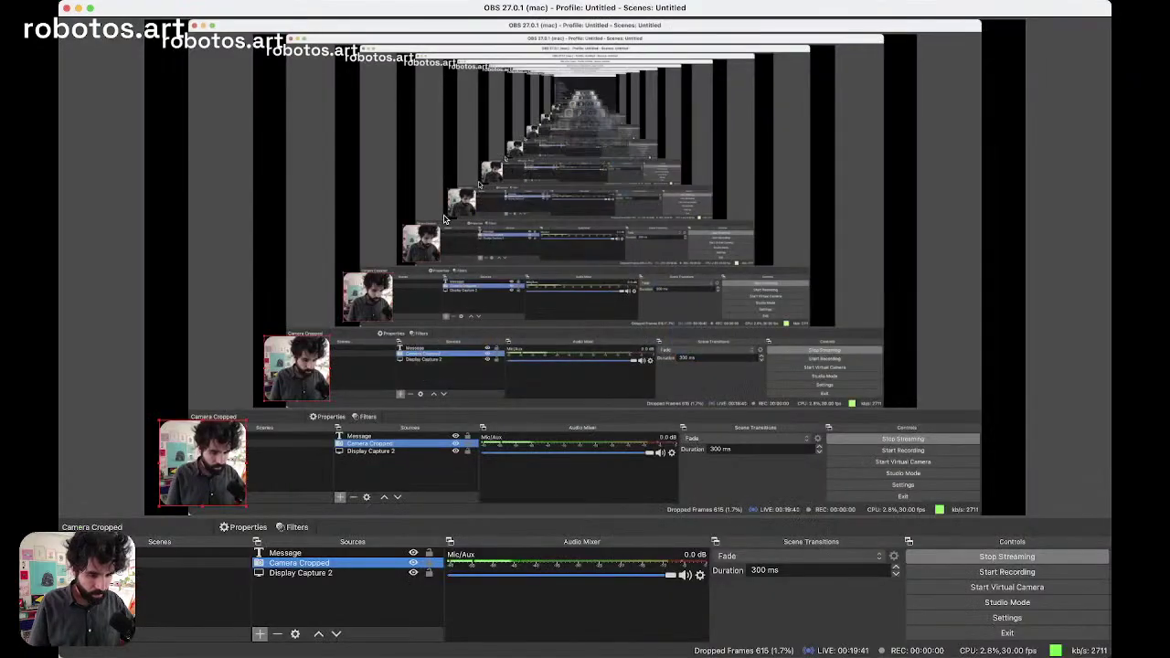
pyautogui.press('super+Tab')
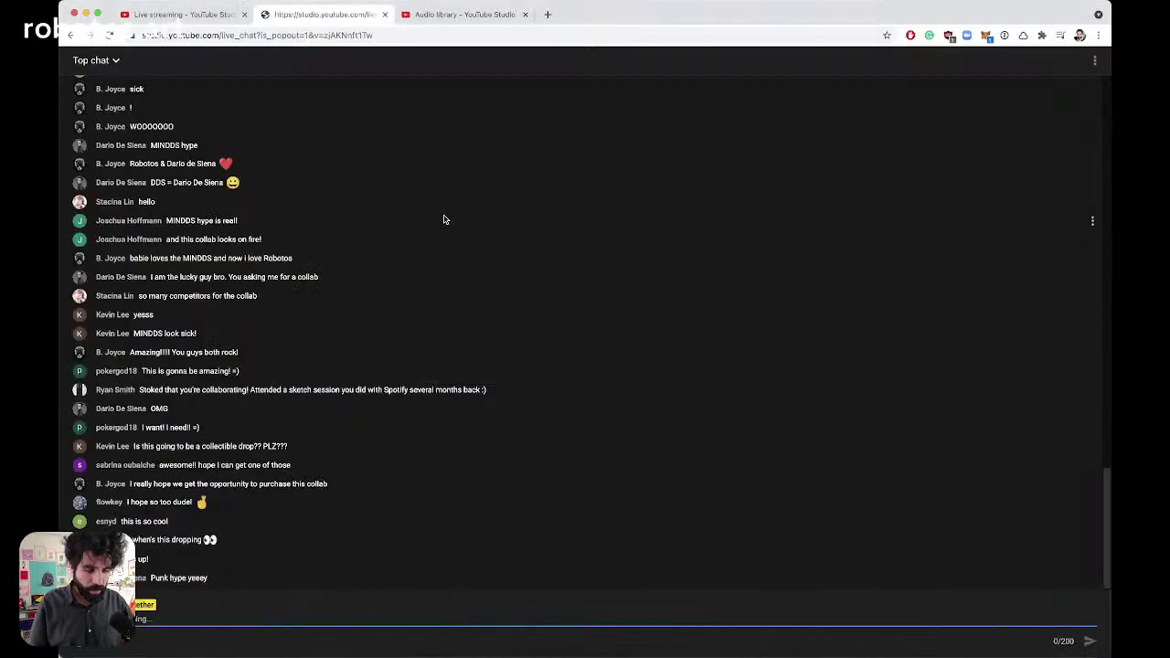
pyautogui.press('super+Tab')
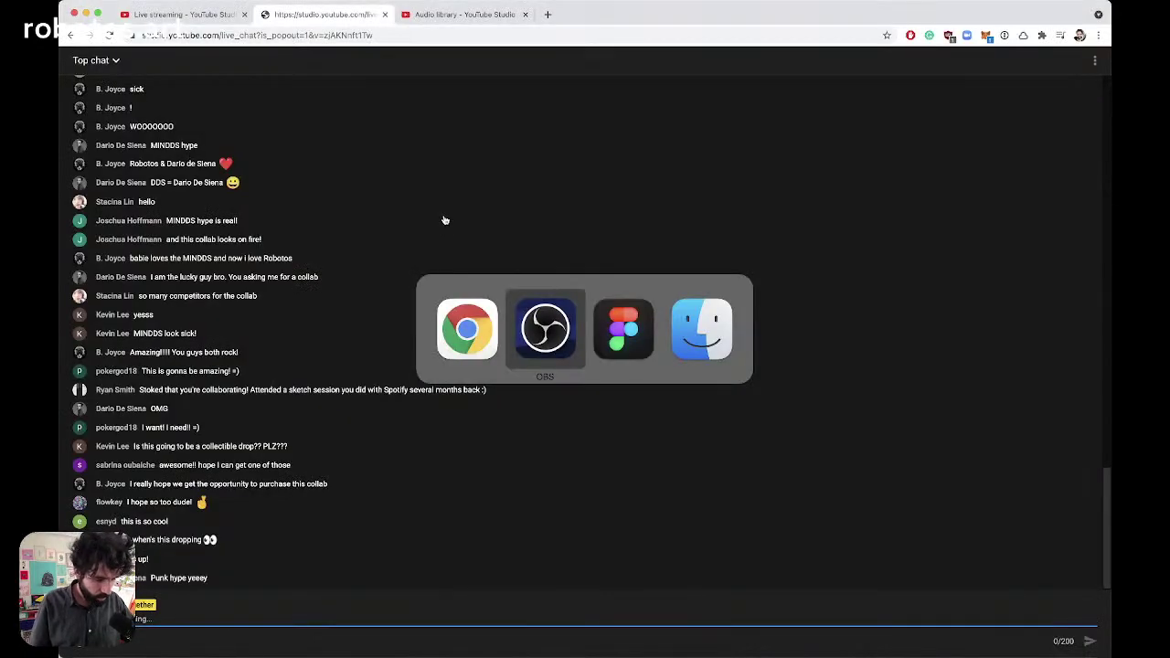
pyautogui.press('super+Tab')
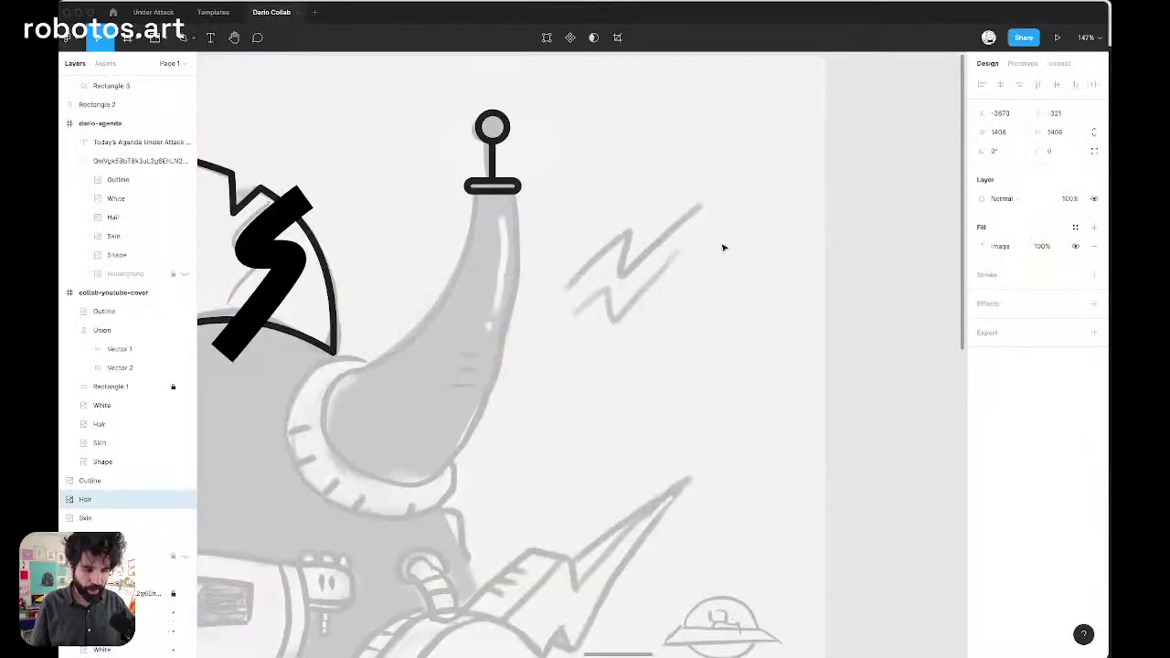
# Draw a closed four-point path about 179 × 313 over the sketch's right horn, from the antenna's base to both lower corners
pyautogui.click(896, 229)
pyautogui.hscroll(-3, 896, 230)
pyautogui.scroll(-1, 896, 230)
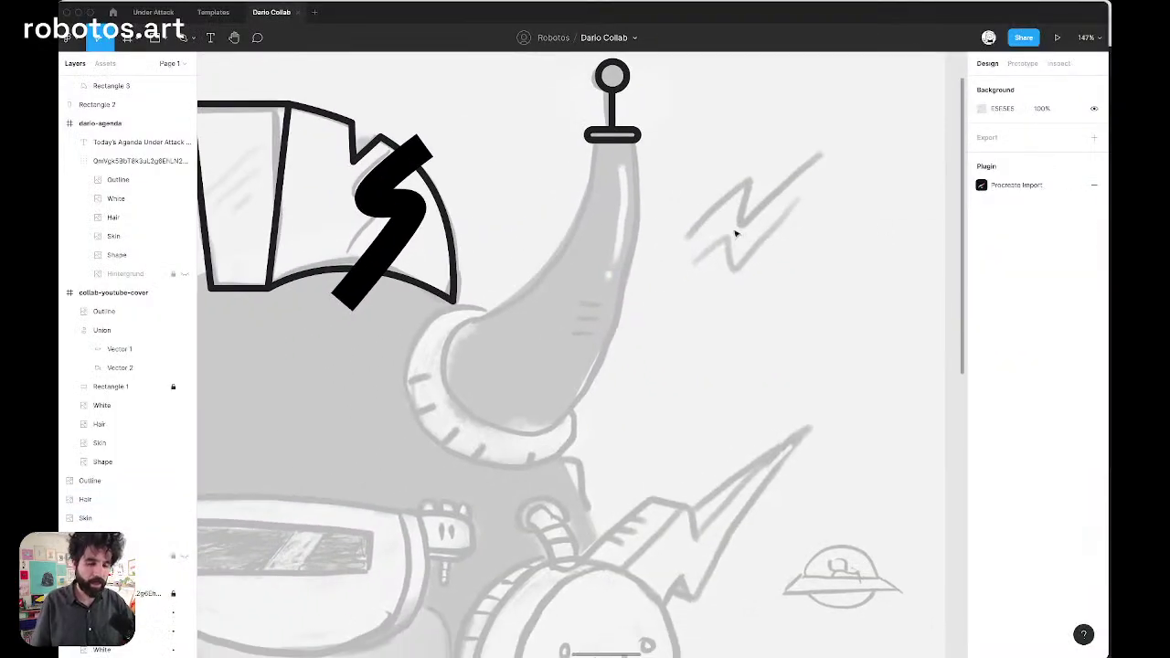
pyautogui.press('p')
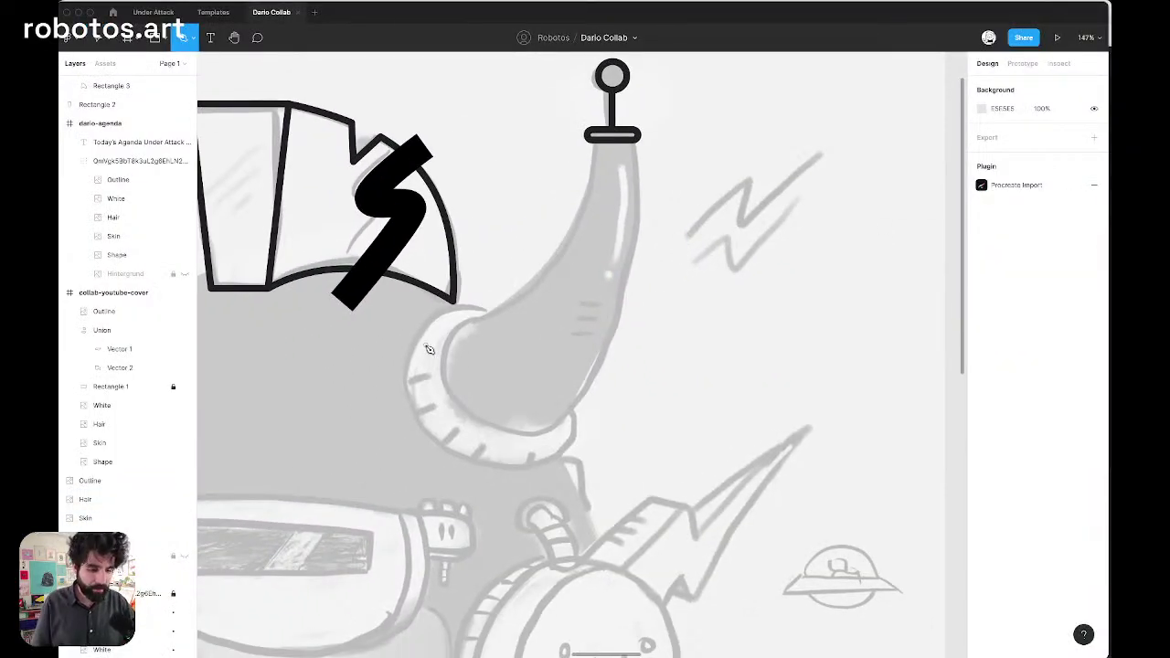
pyautogui.click(599, 140)
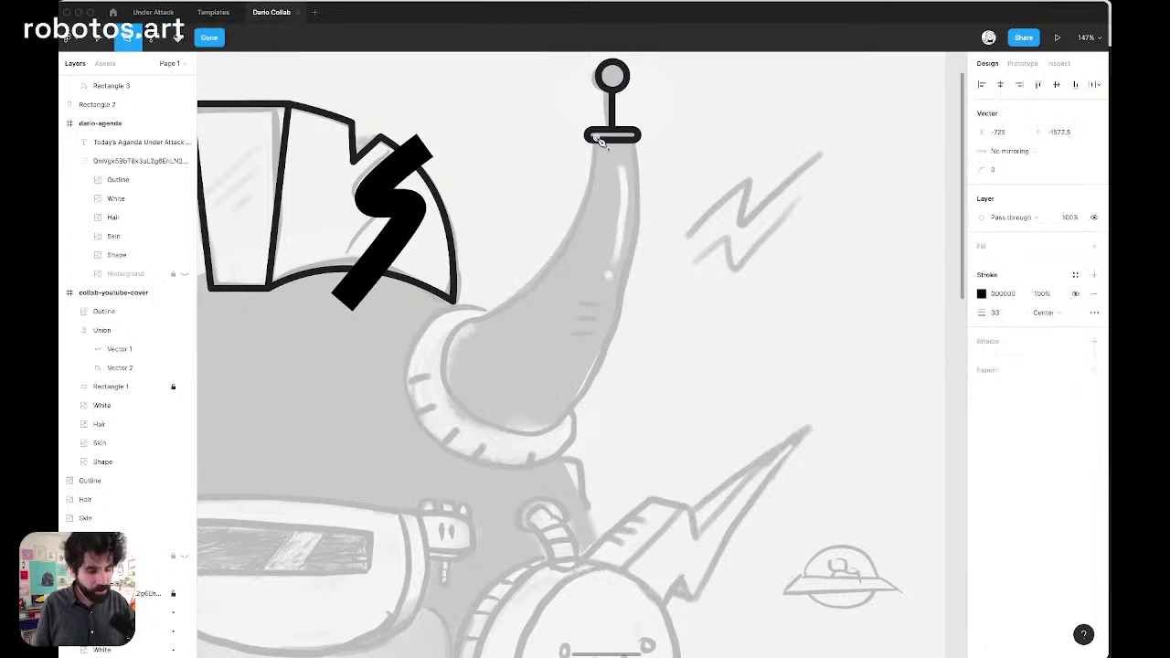
pyautogui.click(482, 317)
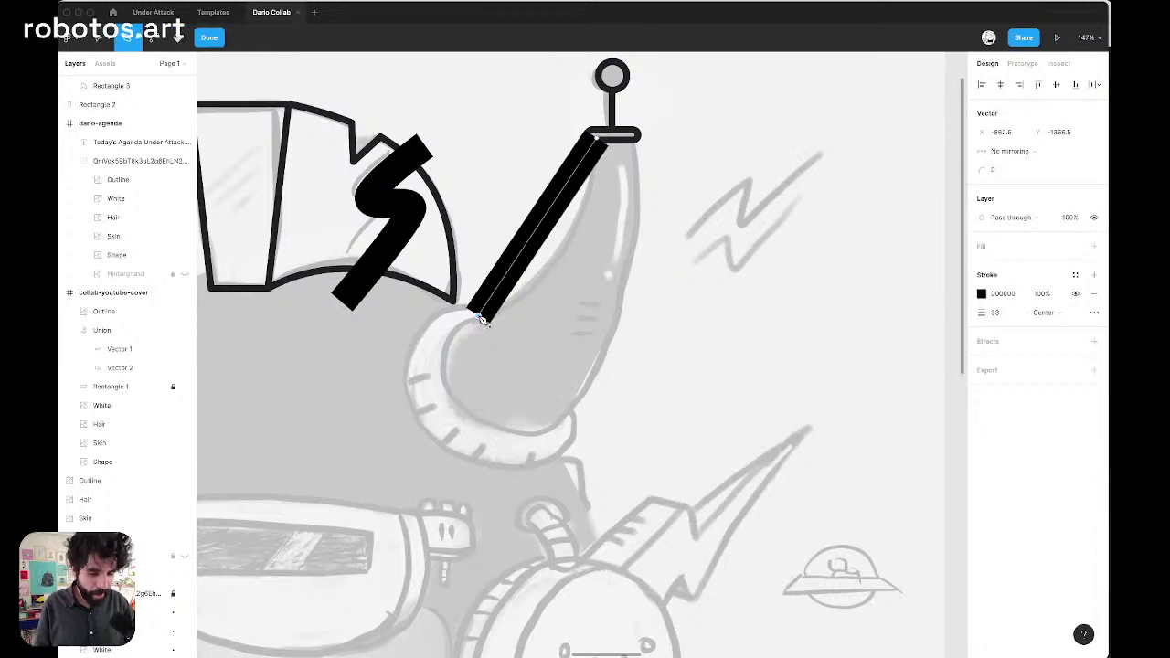
pyautogui.click(574, 412)
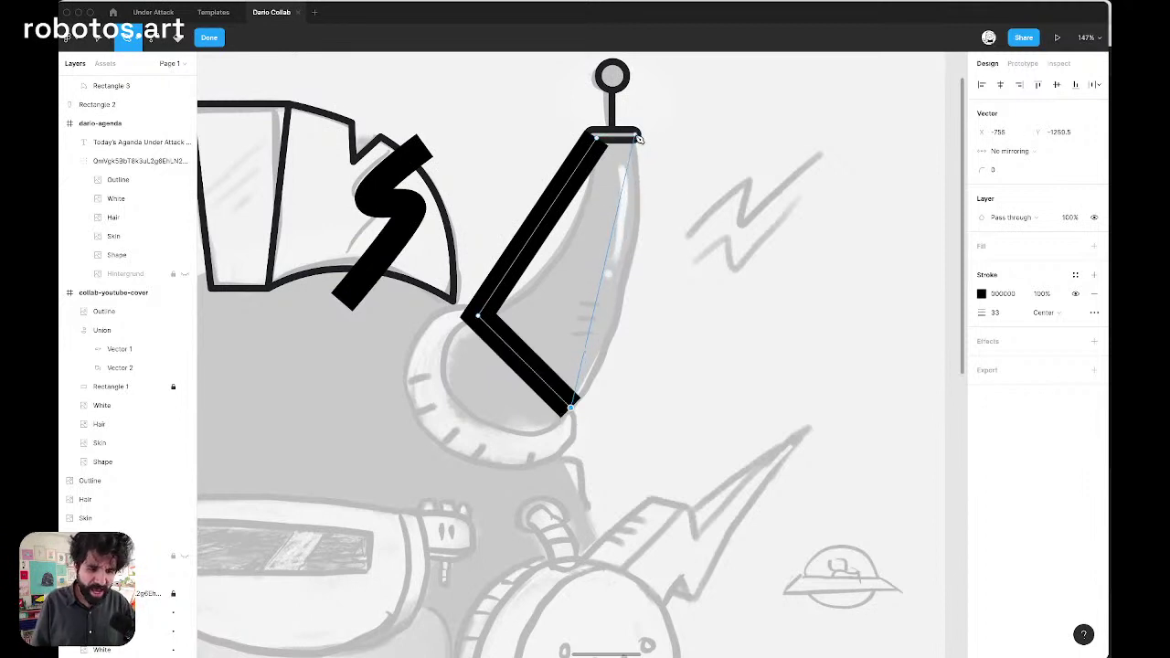
pyautogui.scroll(5, 639, 138)
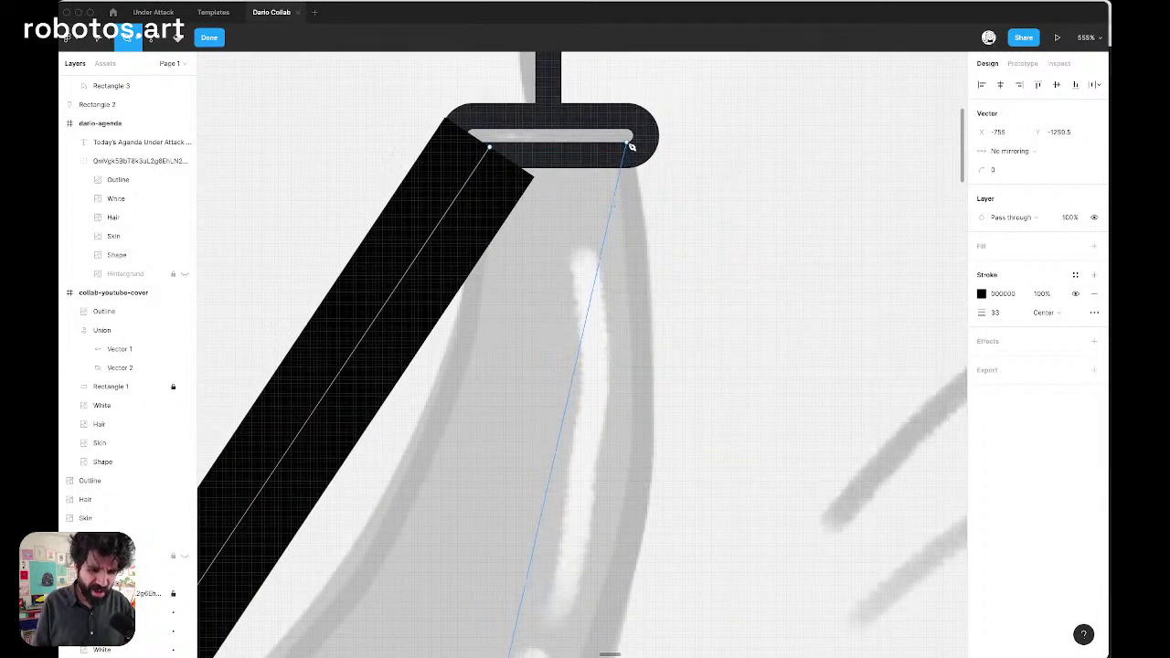
pyautogui.click(627, 149)
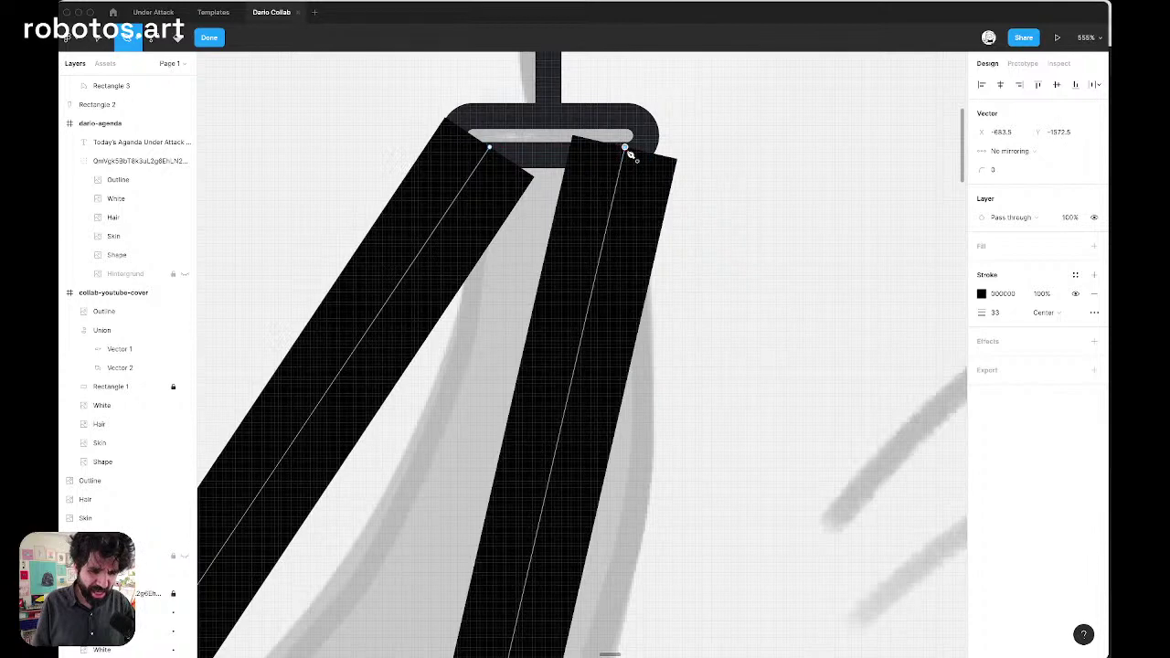
pyautogui.click(491, 149)
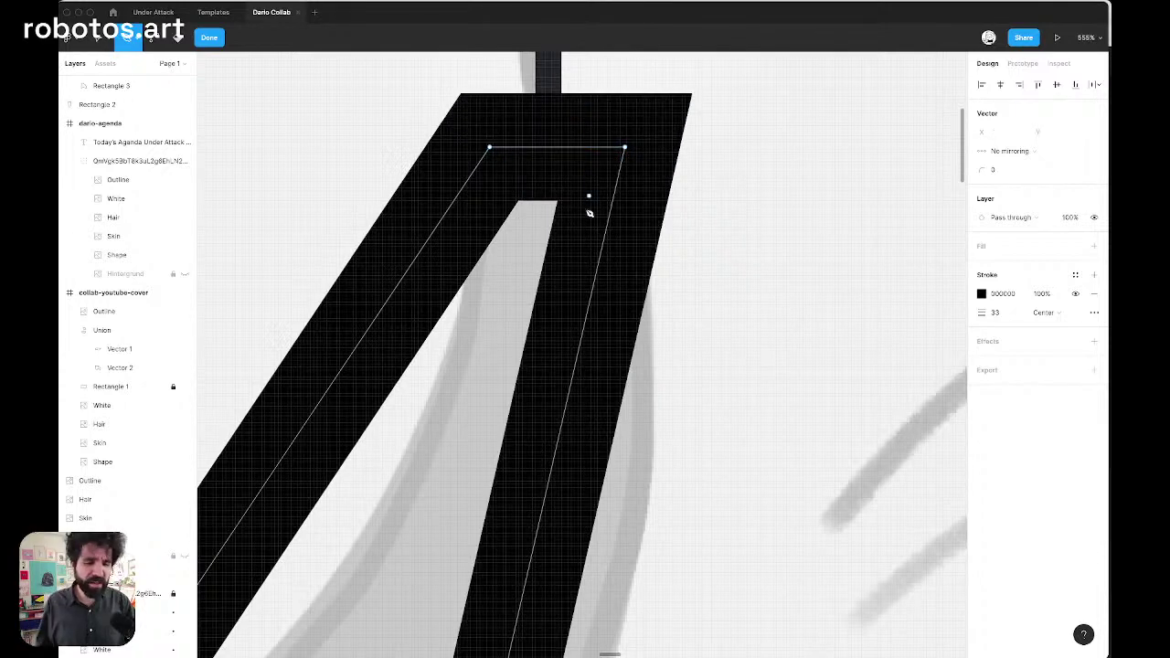
pyautogui.scroll(-5, 573, 261)
pyautogui.press('Escape')
pyautogui.scroll(-5, 594, 210)
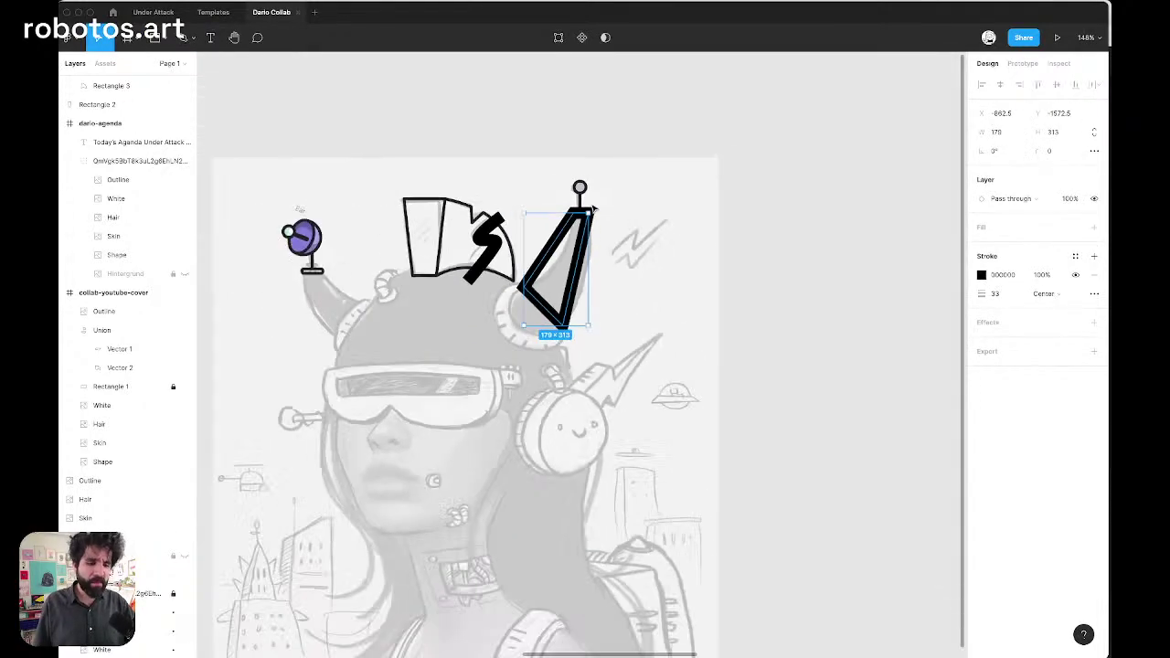
# Set the stroke width of the new right horn path to 8
pyautogui.scroll(-5, 593, 209)
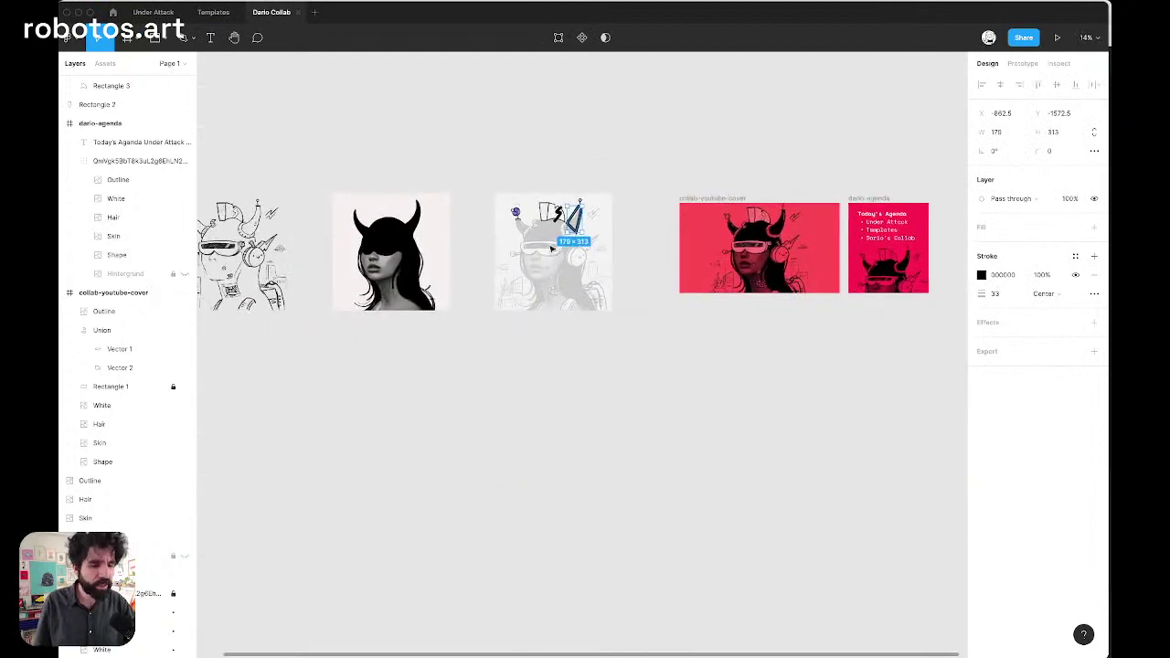
pyautogui.scroll(6, 551, 249)
pyautogui.scroll(-3, 551, 248)
pyautogui.scroll(6, 630, 144)
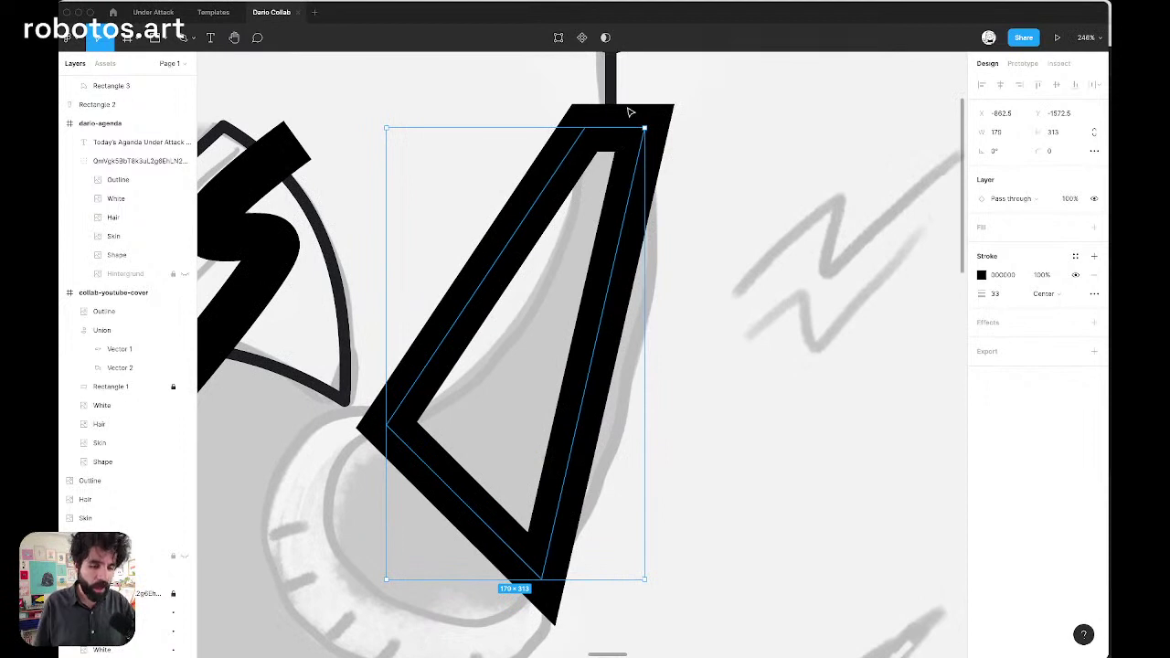
pyautogui.click(1003, 296)
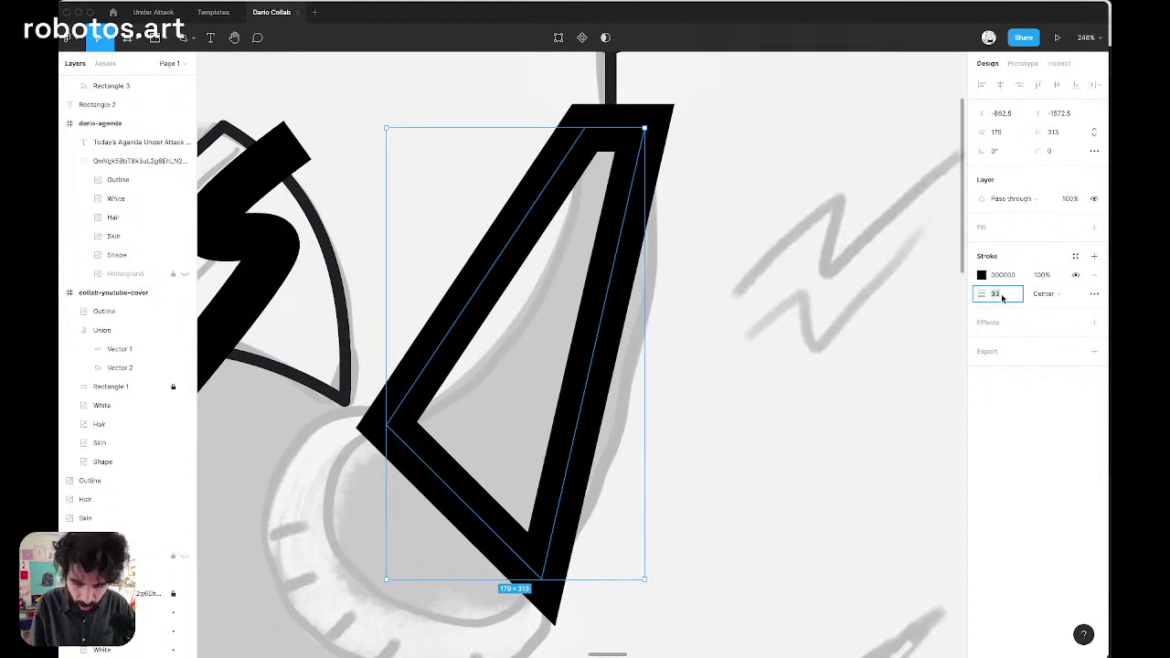
pyautogui.write('8')
pyautogui.press('Return')
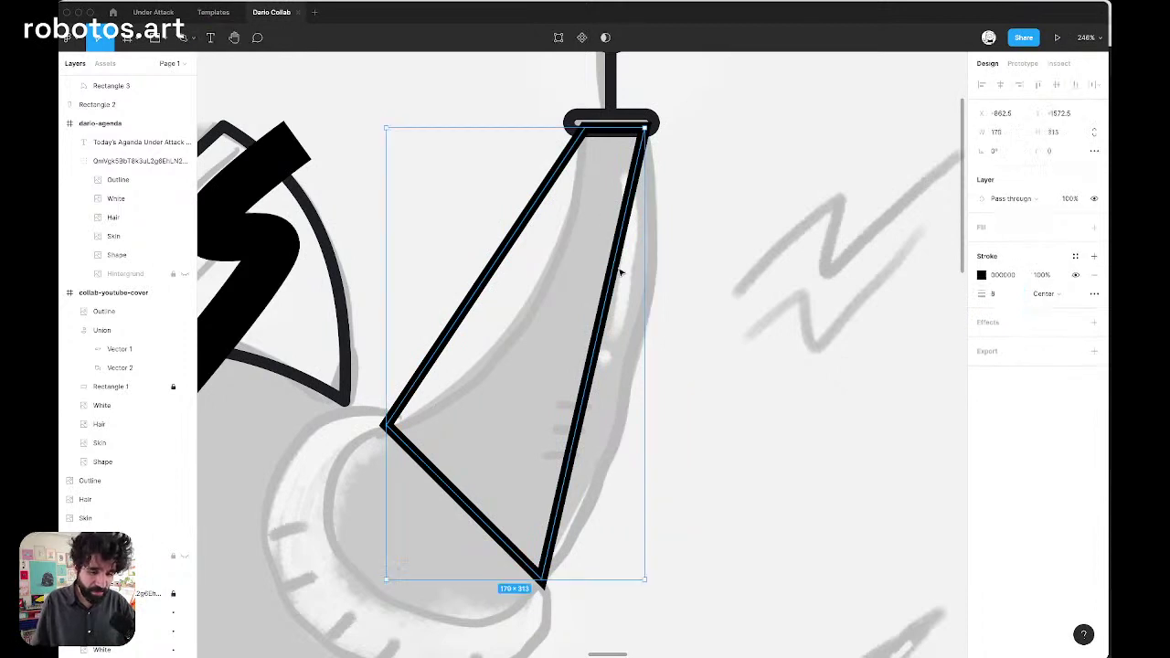
# Bend both long sides of the right horn path to follow the curved edges of the sketched horn
pyautogui.click(613, 297)
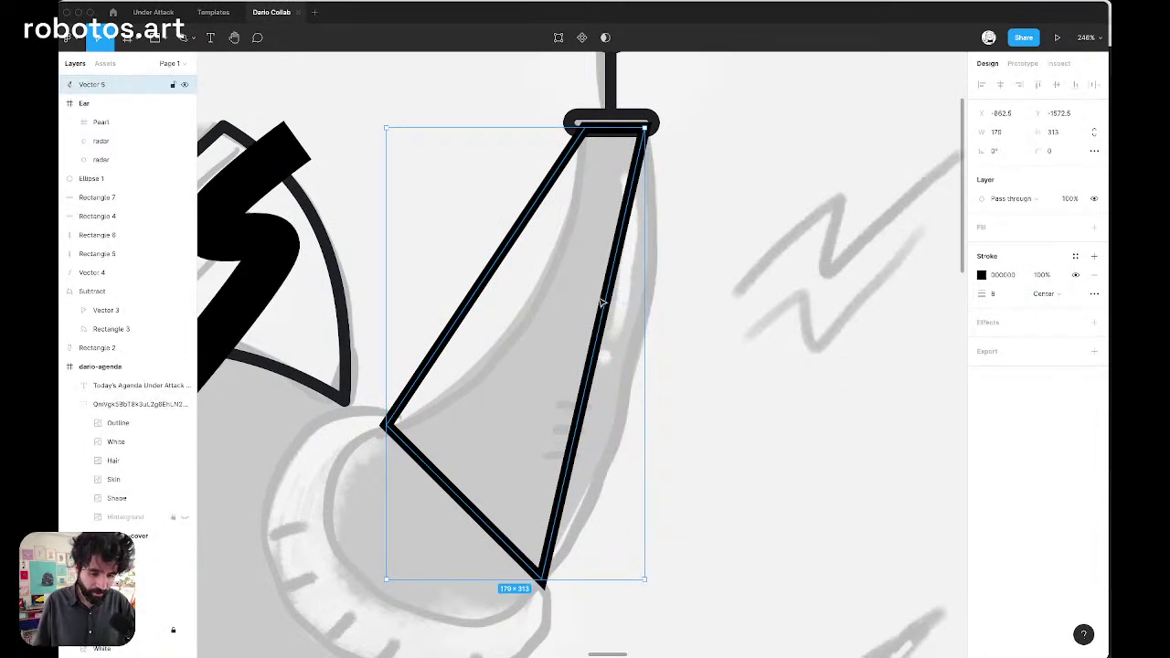
pyautogui.doubleClick(600, 302)
pyautogui.moveTo(605, 321); pyautogui.dragTo(643, 347)
pyautogui.moveTo(499, 269); pyautogui.dragTo(536, 302)
pyautogui.scroll(-3, 410, 423)
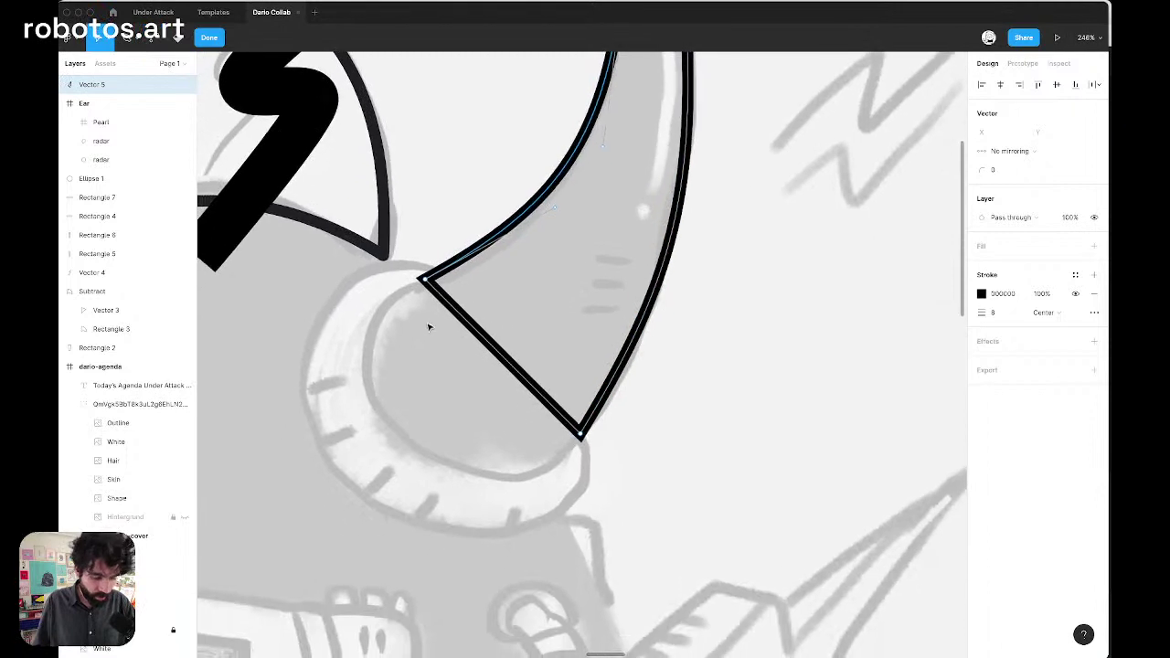
# Bend the horn path's bottom edge into a round curve along the sketched base, smoothing its upper-left corner
pyautogui.moveTo(494, 365); pyautogui.dragTo(469, 329)
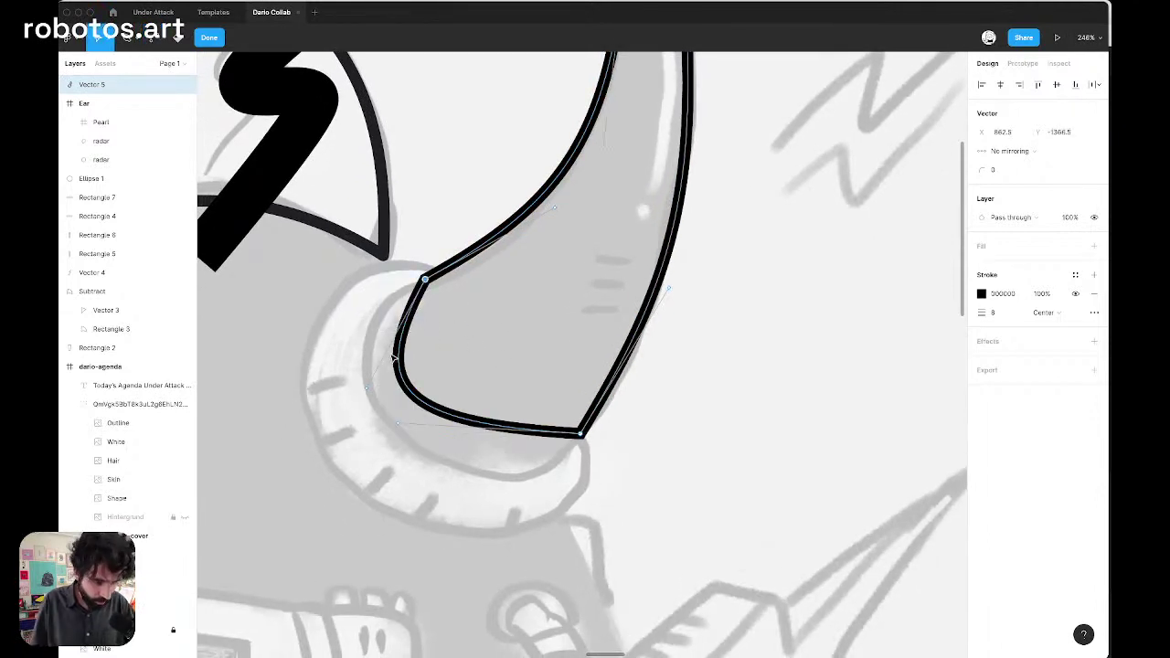
pyautogui.moveTo(371, 386); pyautogui.dragTo(340, 325)
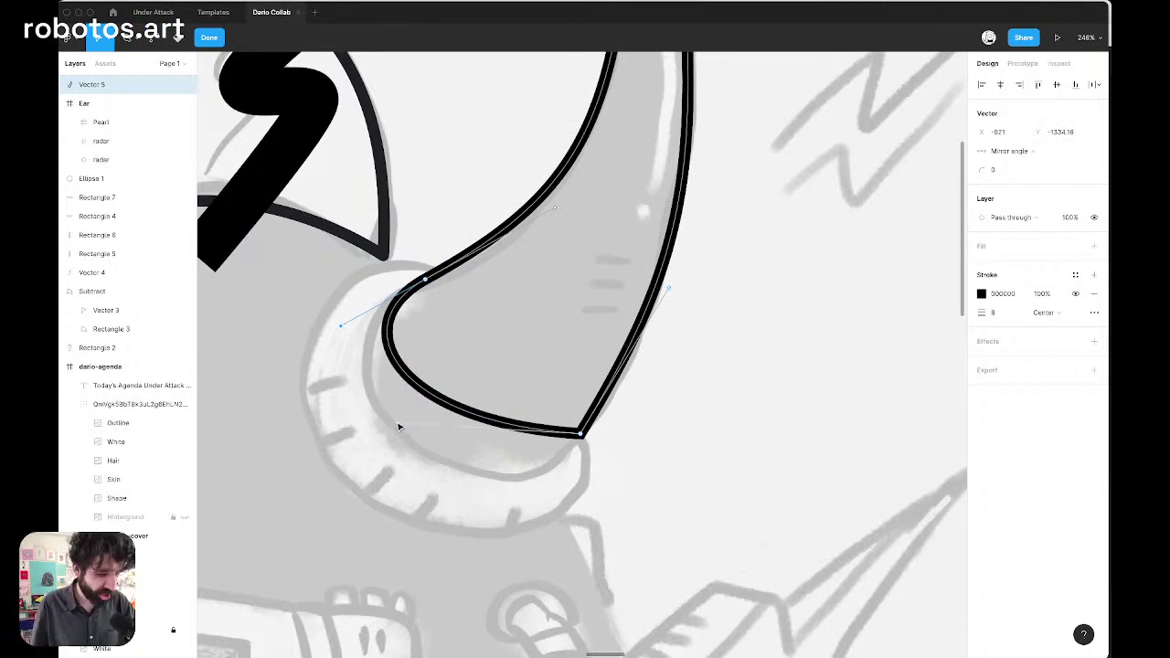
pyautogui.moveTo(398, 426); pyautogui.dragTo(479, 530)
pyautogui.click(417, 428)
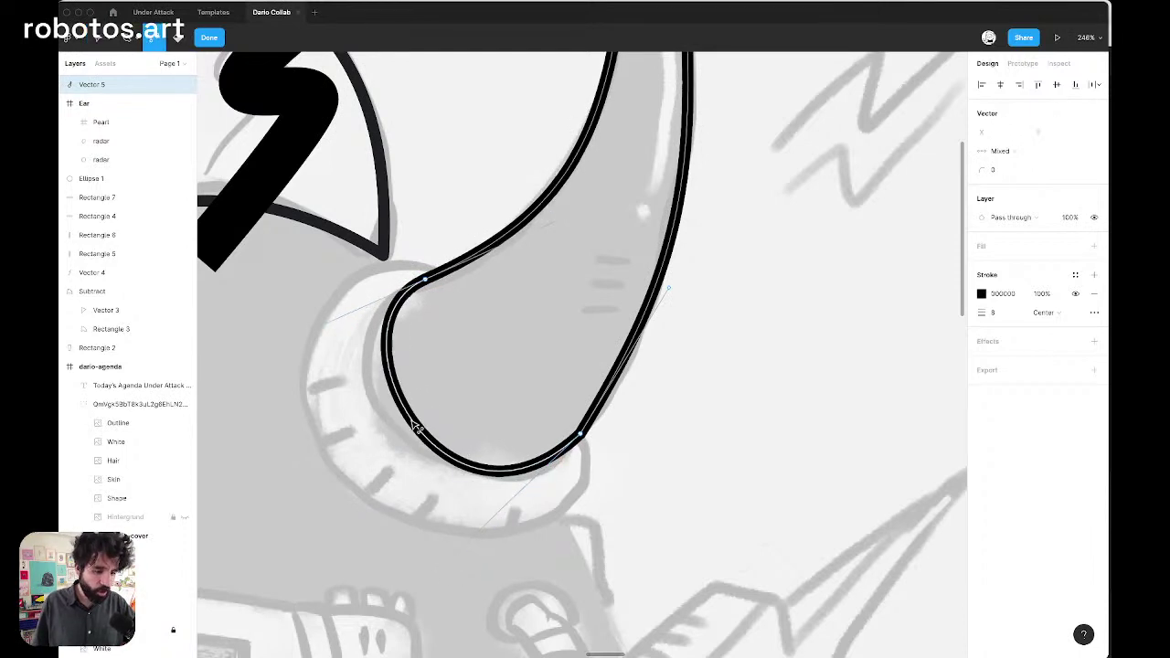
pyautogui.moveTo(417, 428)
pyautogui.mouseDown()
pyautogui.moveTo(403, 428)
pyautogui.moveTo(408, 418)
pyautogui.mouseUp()
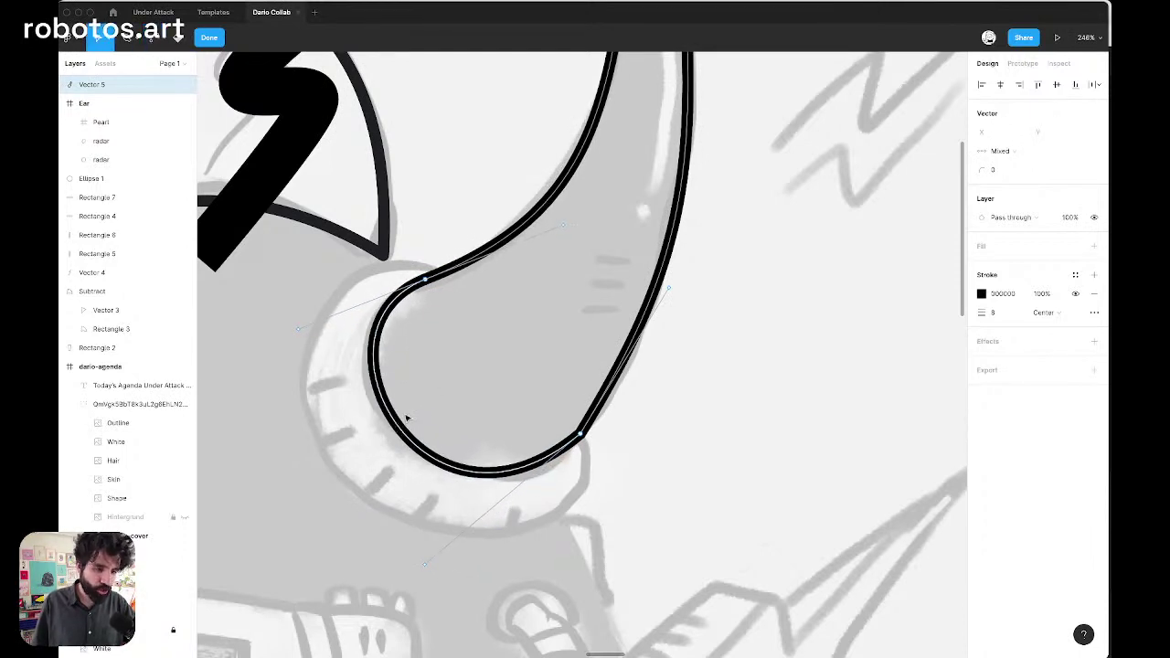
# Try to refine the curve at the horn path's lower-right corner point against the sketch
pyautogui.scroll(-5, 649, 385)
pyautogui.moveTo(647, 368); pyautogui.dragTo(568, 430)
pyautogui.scroll(8, 600, 388)
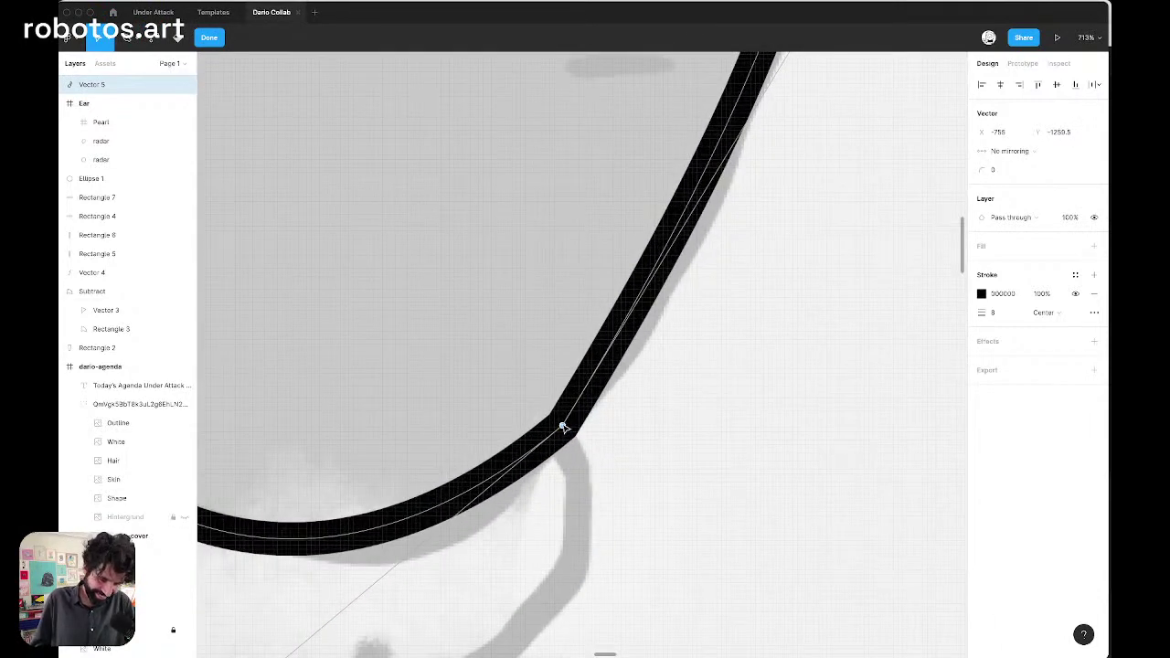
pyautogui.scroll(-6, 564, 427)
pyautogui.scroll(-6, 564, 427)
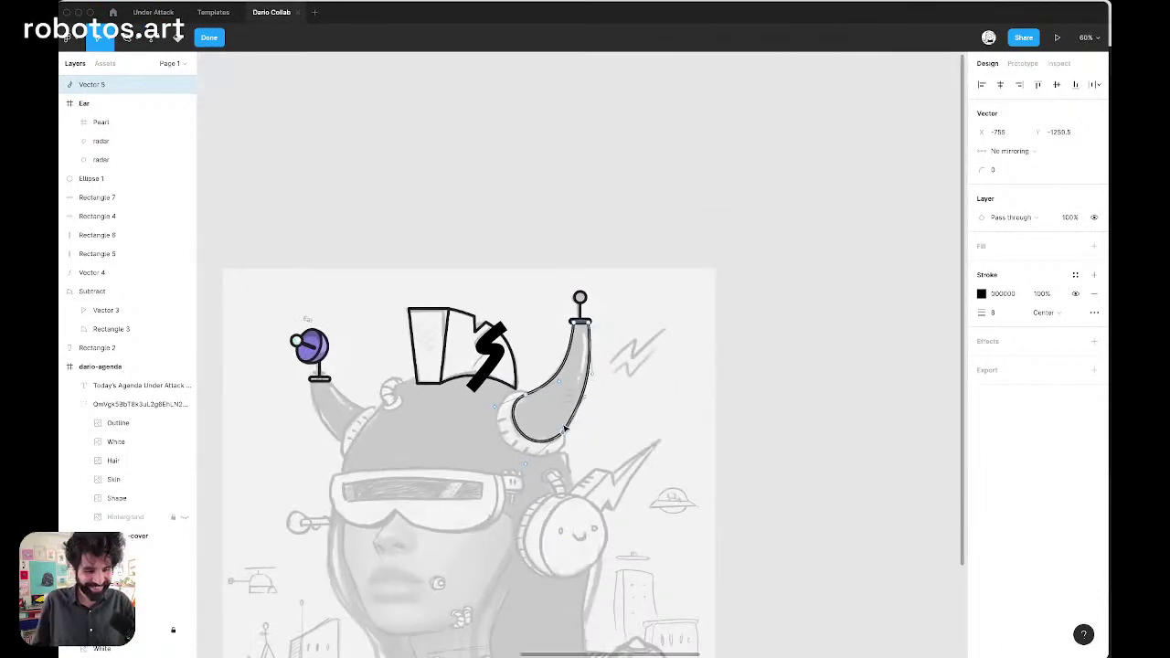
pyautogui.press('Escape')
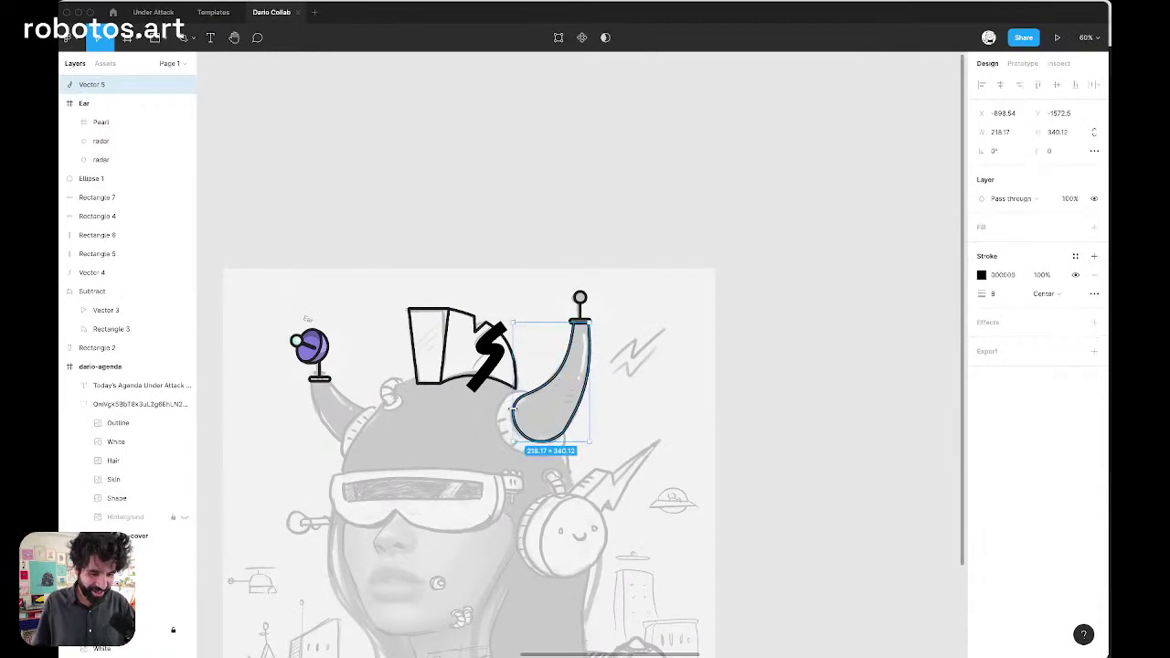
pyautogui.scroll(6, 516, 414)
pyautogui.scroll(5, 516, 414)
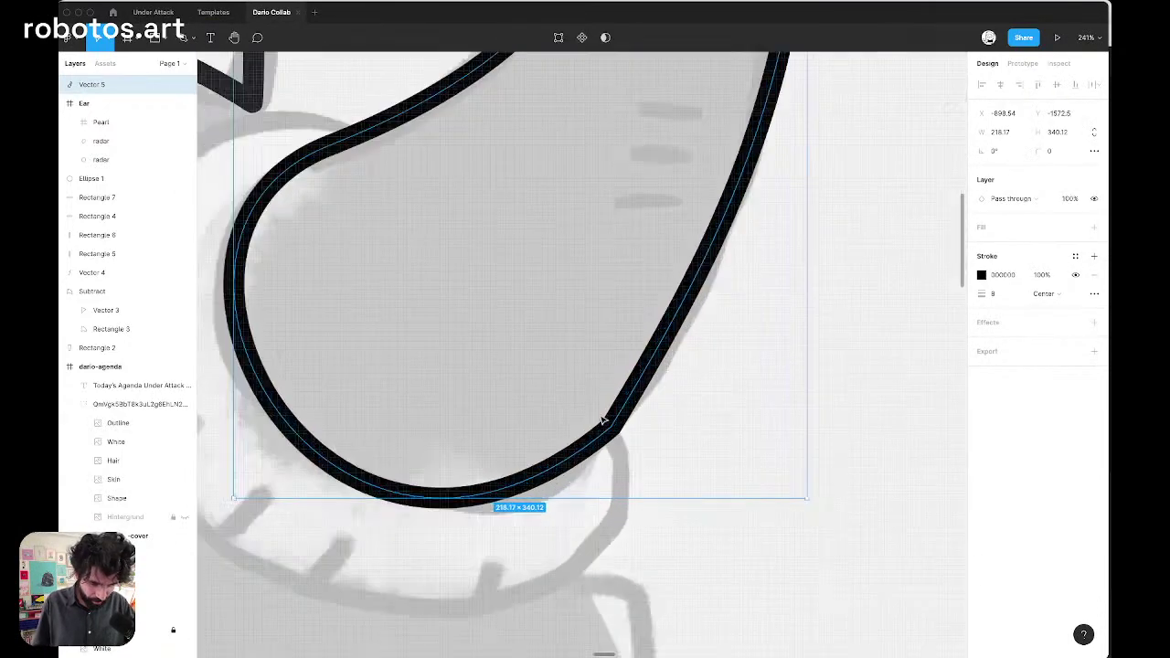
pyautogui.doubleClick(615, 436)
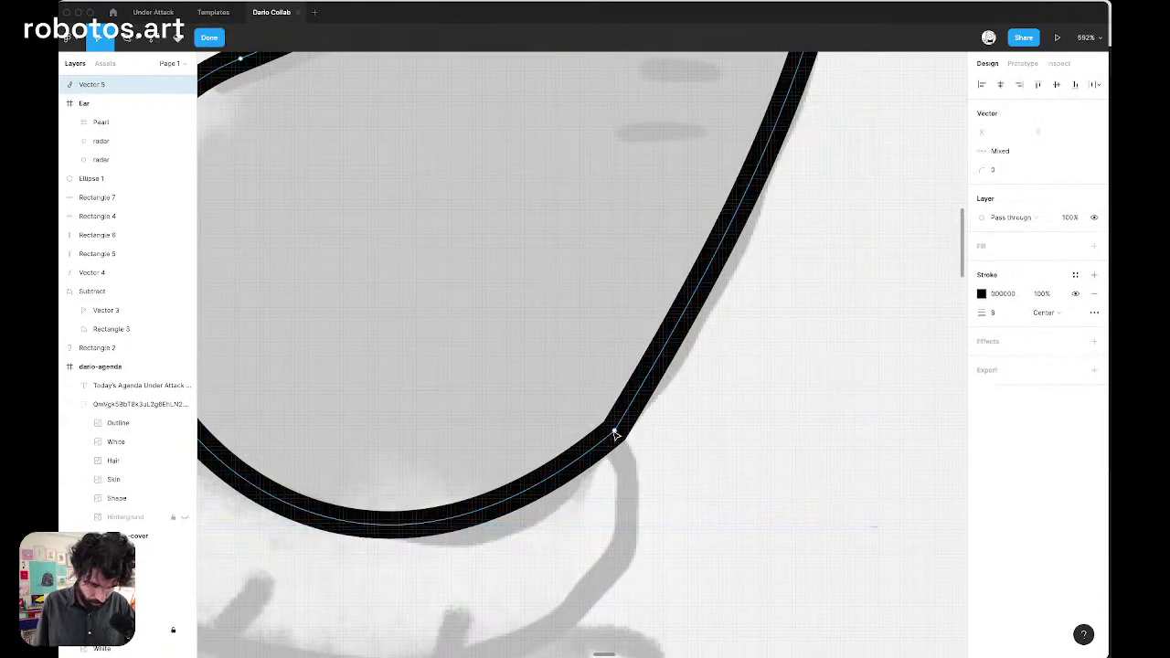
pyautogui.click(615, 431)
pyautogui.scroll(-3, 612, 436)
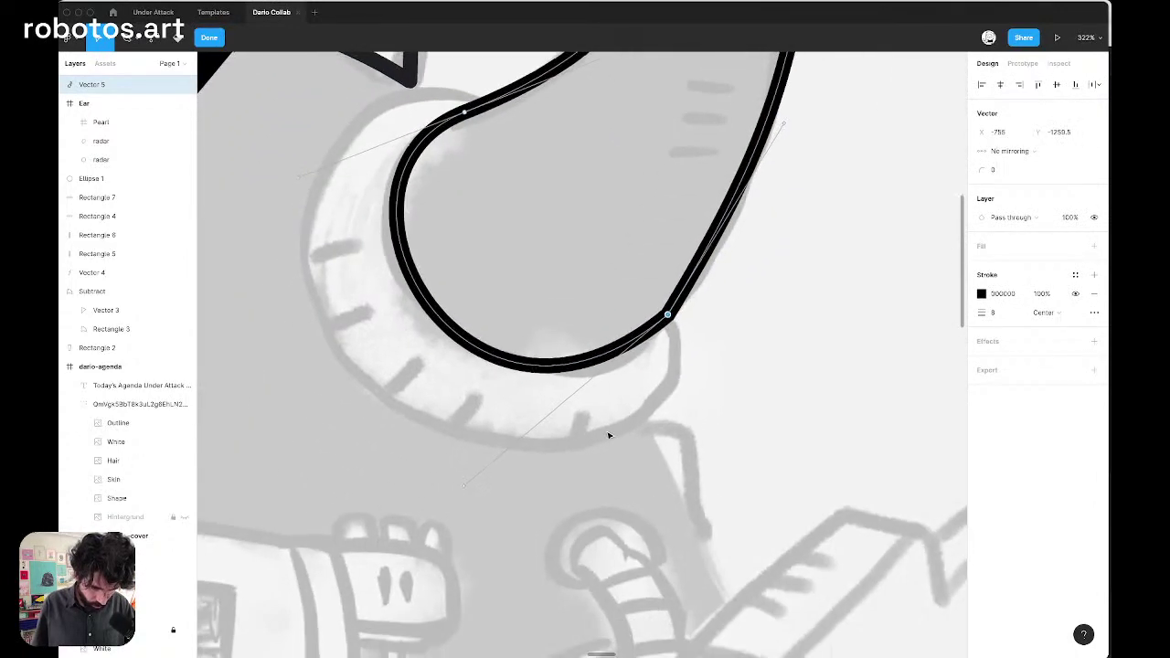
pyautogui.moveTo(466, 488); pyautogui.dragTo(483, 497)
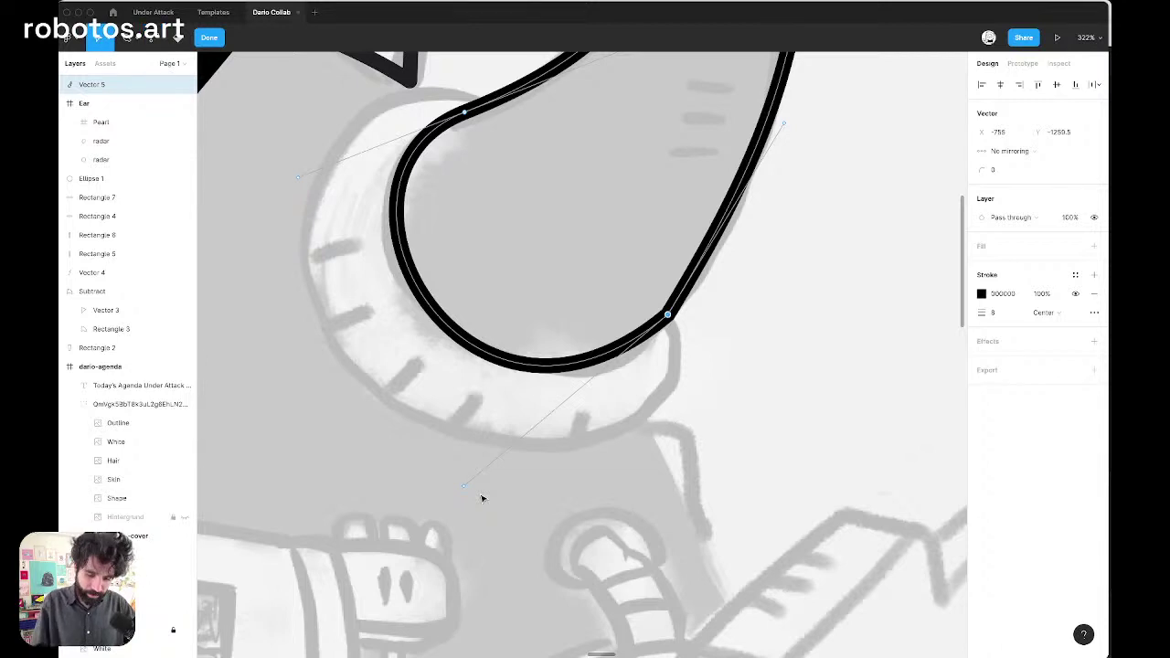
# Add an anchor point on the lower-left part of the horn path's rounded base curve
pyautogui.scroll(5, 483, 497)
pyautogui.scroll(-3, 555, 320)
pyautogui.press('p')
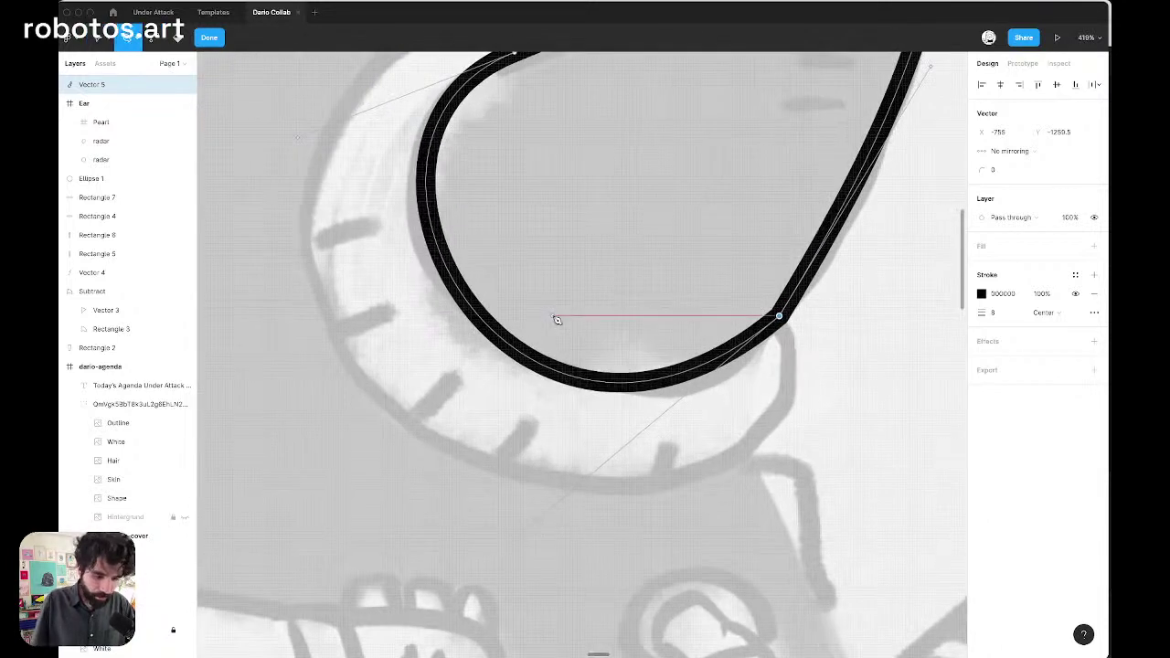
pyautogui.click(466, 300)
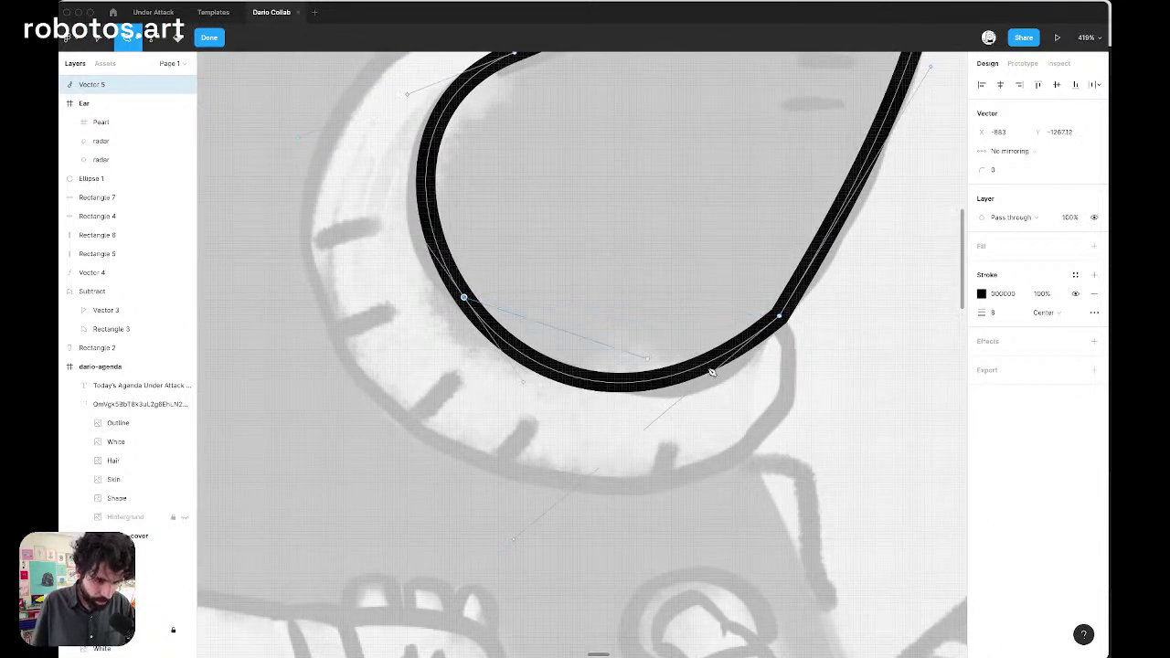
# Adjust the curve handle of the horn path's lower-right corner so the base matches the sketch, and finish editing the path
pyautogui.press('v')
pyautogui.click(781, 318)
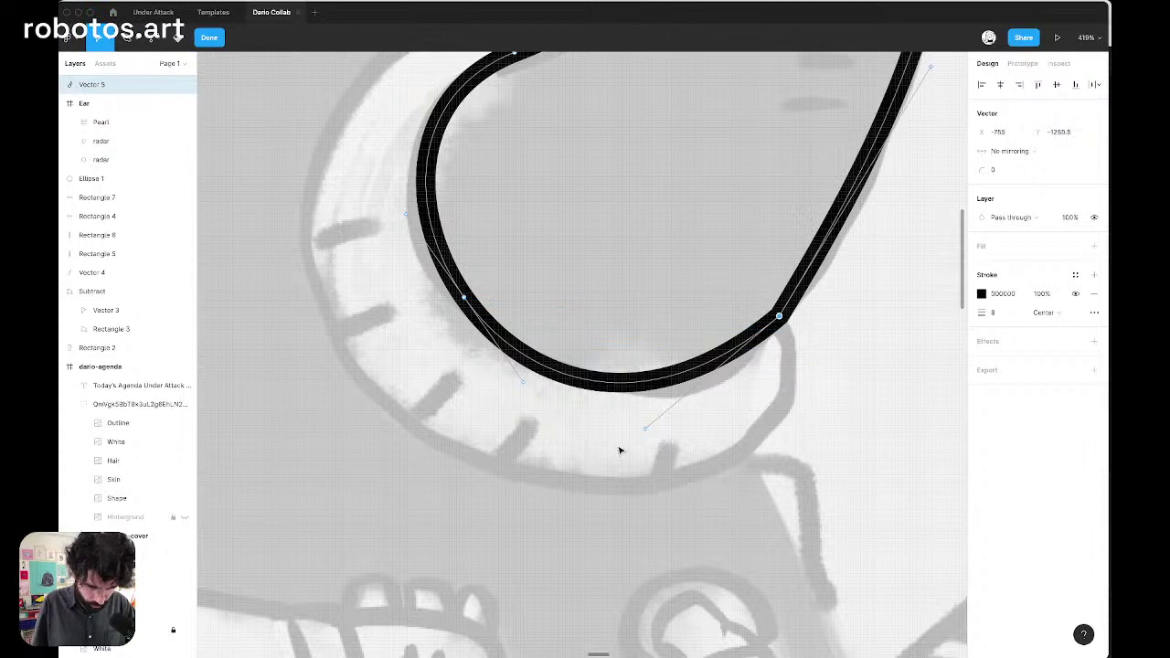
pyautogui.moveTo(645, 428); pyautogui.dragTo(681, 436)
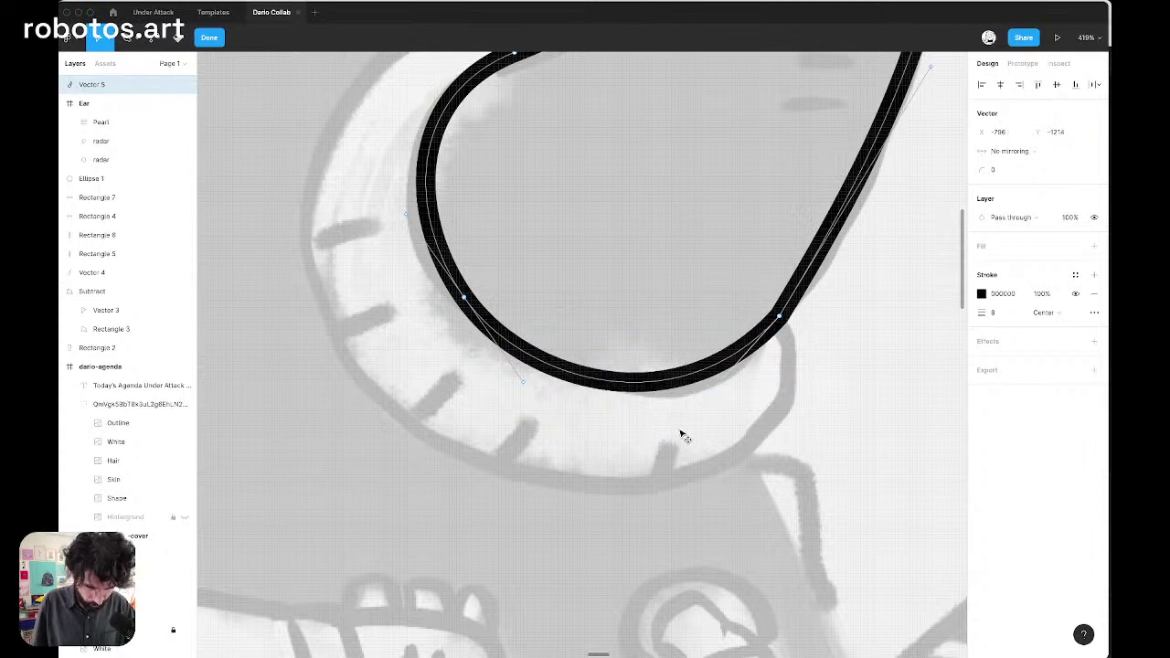
pyautogui.scroll(-5, 681, 435)
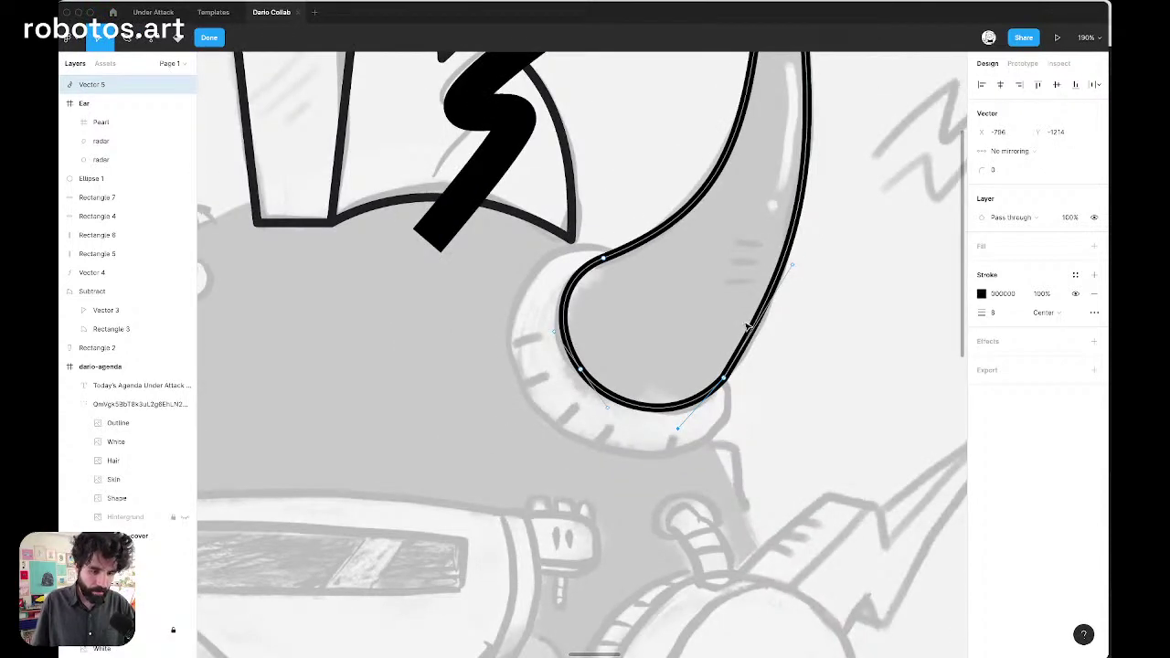
pyautogui.click(798, 345)
pyautogui.press('Escape')
# Draw an ellipse over the sketched round base of the right horn and resize it to about 210 × 193
pyautogui.hscroll(2, 632, 267)
pyautogui.scroll(-1, 633, 268)
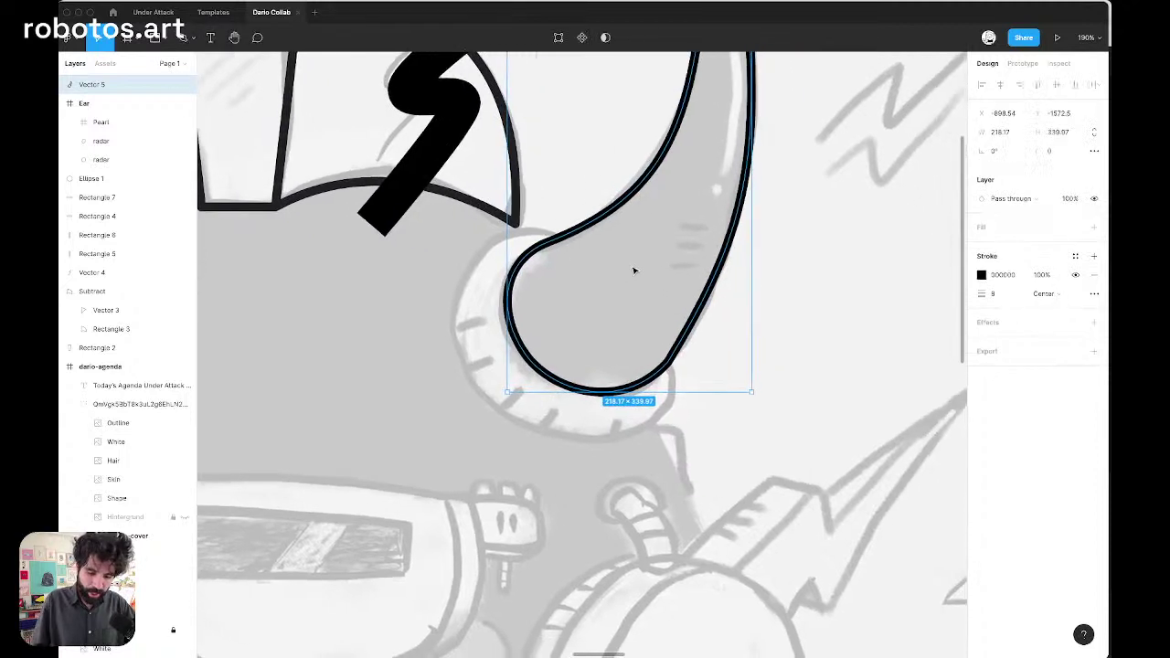
pyautogui.press('r')
pyautogui.moveTo(447, 208); pyautogui.dragTo(685, 440)
pyautogui.moveTo(568, 370)
pyautogui.mouseDown()
pyautogui.moveTo(599, 388)
pyautogui.moveTo(571, 370)
pyautogui.mouseUp()
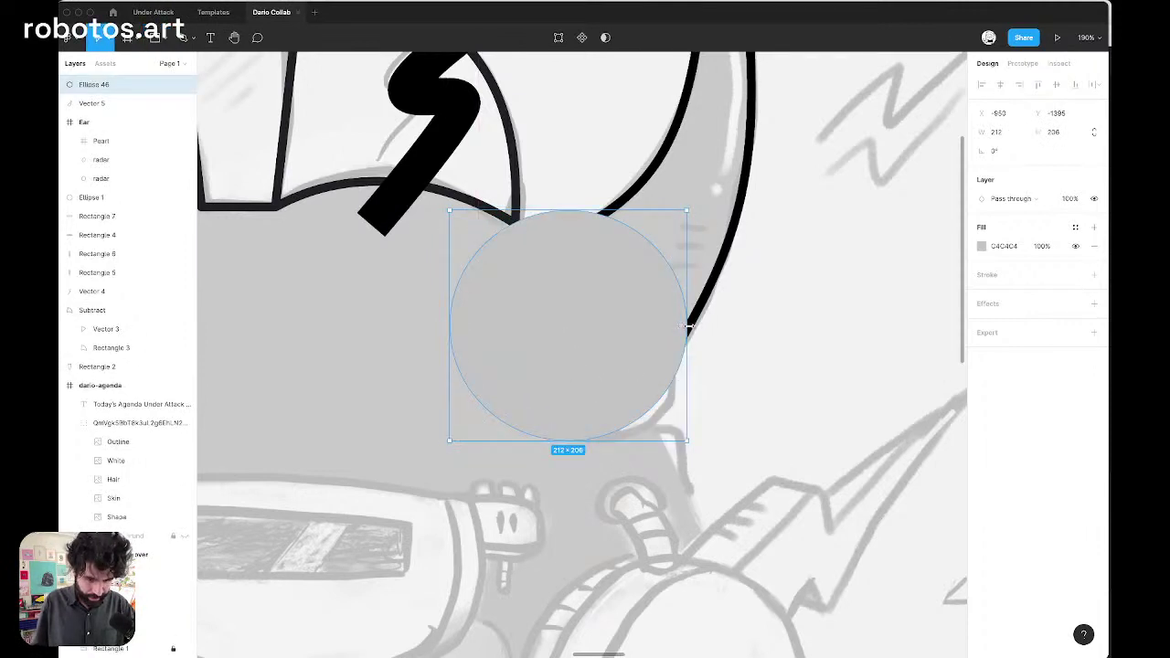
pyautogui.moveTo(688, 326); pyautogui.dragTo(701, 326)
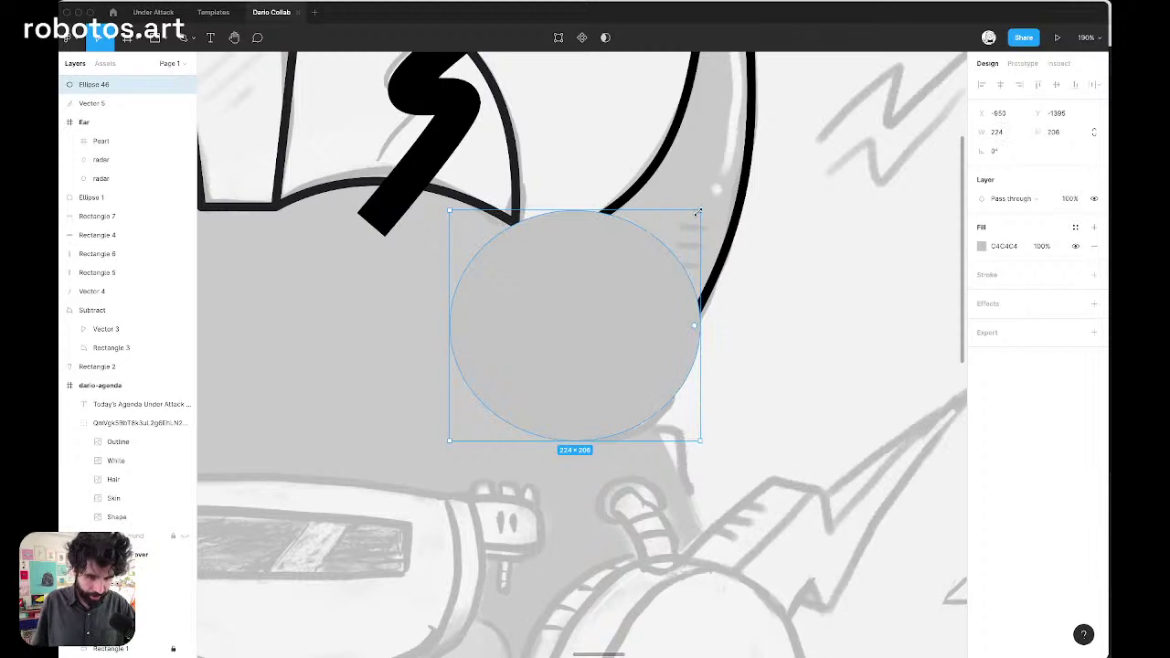
pyautogui.moveTo(698, 212); pyautogui.dragTo(663, 223)
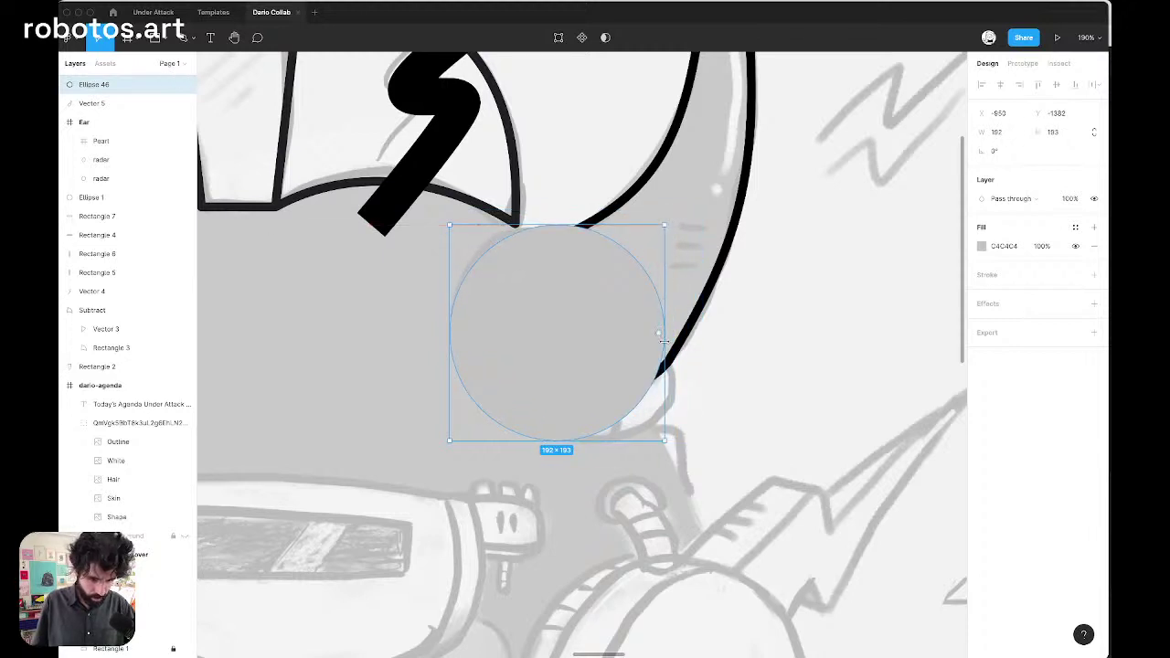
pyautogui.moveTo(664, 342); pyautogui.dragTo(684, 344)
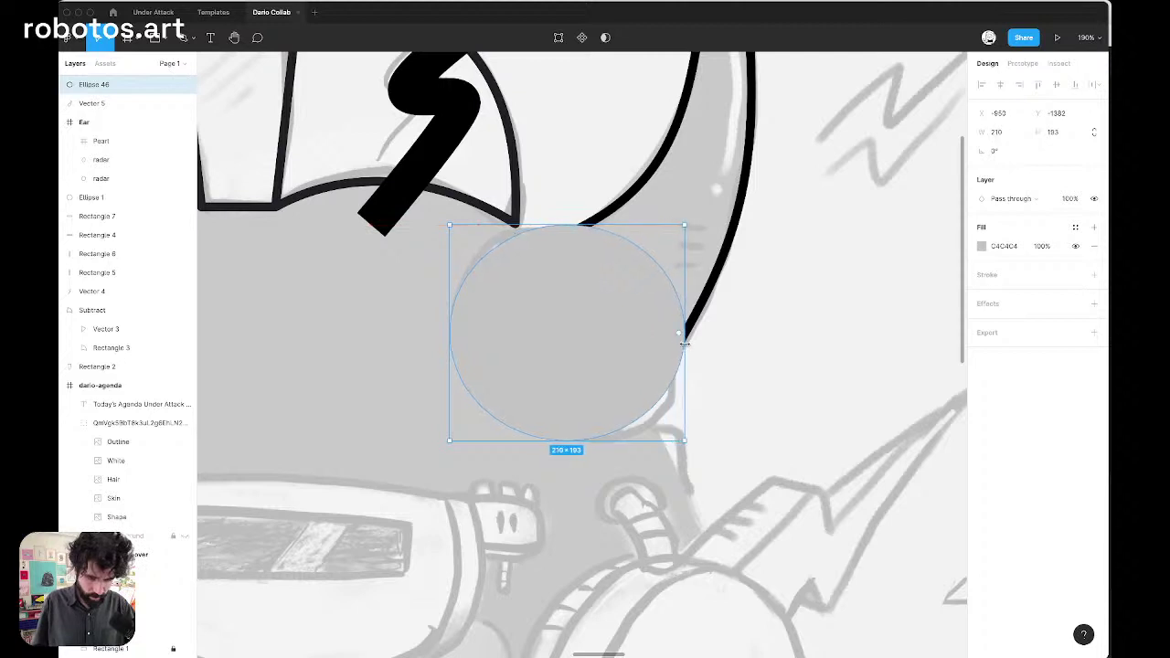
# Place the base ellipse behind the horn path and give it the horn's black 8 px centered stroke with no fill
pyautogui.press('super+[')
pyautogui.press('Escape')
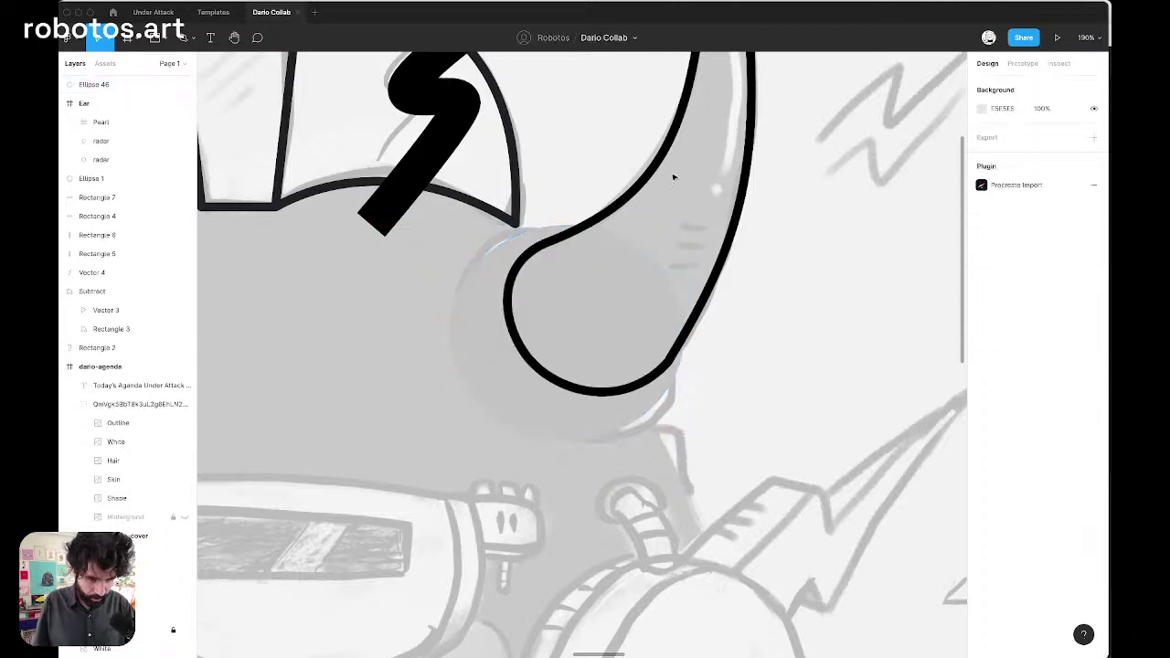
pyautogui.click(659, 176)
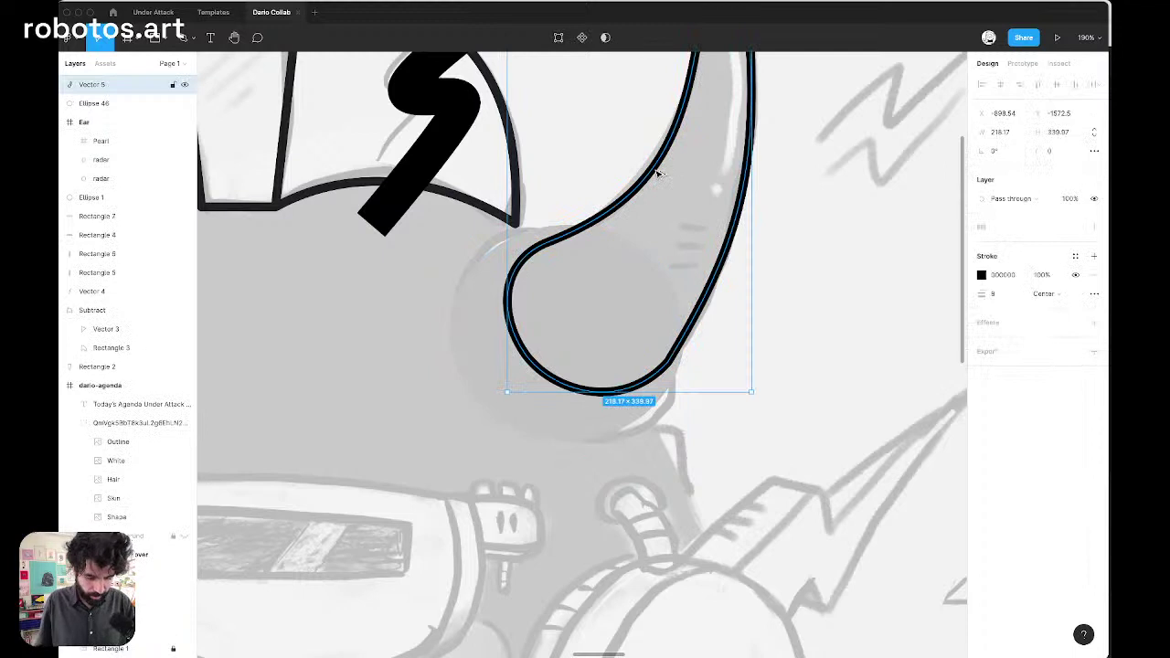
pyautogui.click(491, 292)
pyautogui.press('super+]')
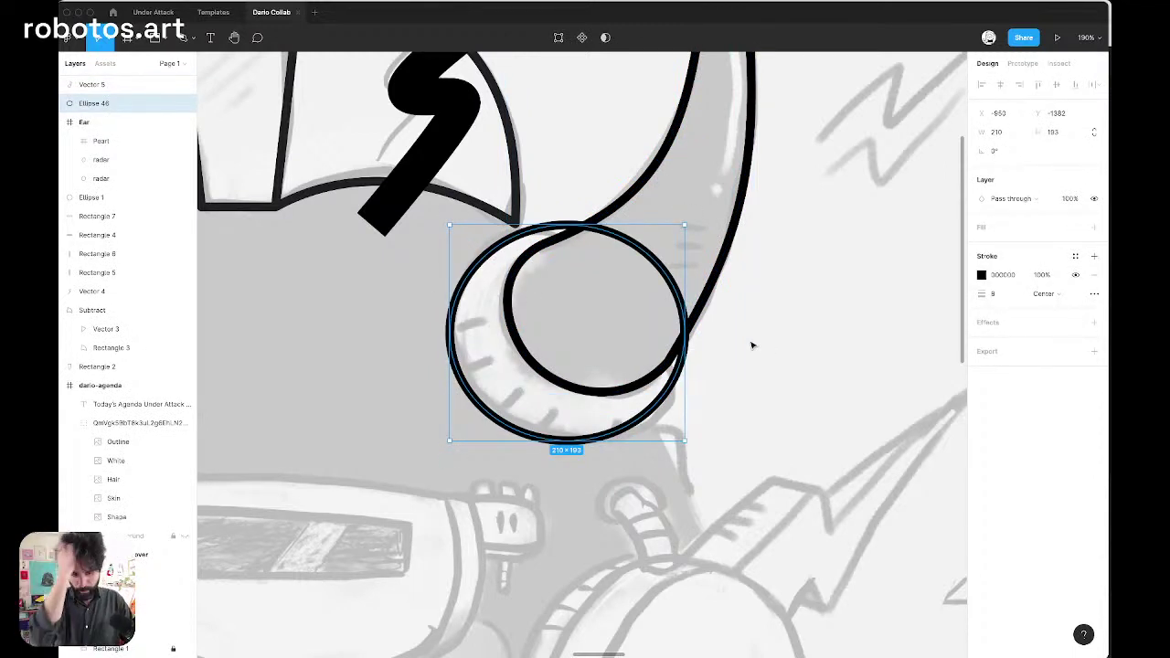
# Shift the base ellipse's top and right anchor points left and down so the shape measures 203 × 186, and finish editing
pyautogui.press('Return')
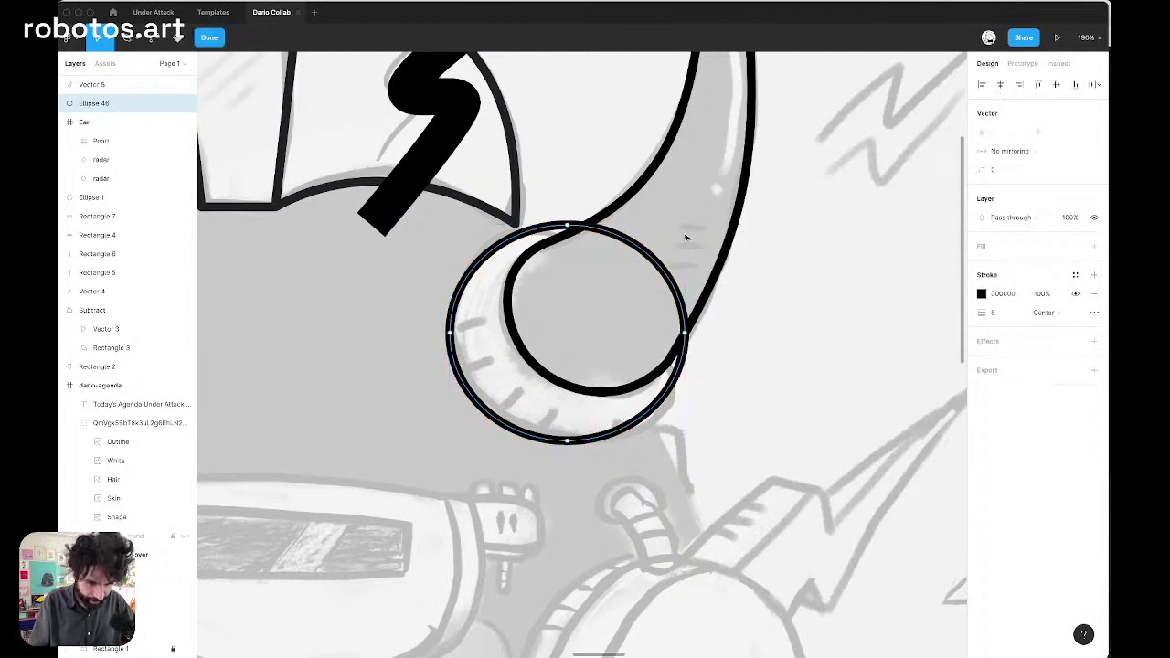
pyautogui.moveTo(558, 190); pyautogui.dragTo(755, 406)
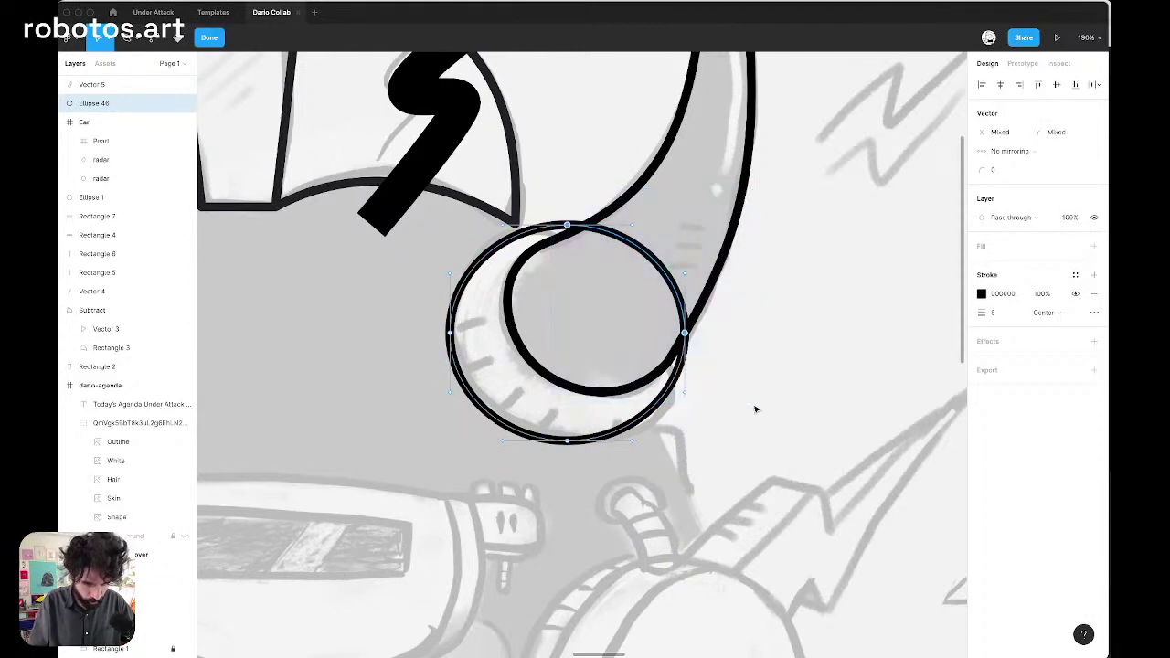
pyautogui.hotkey('shift', 'Left')
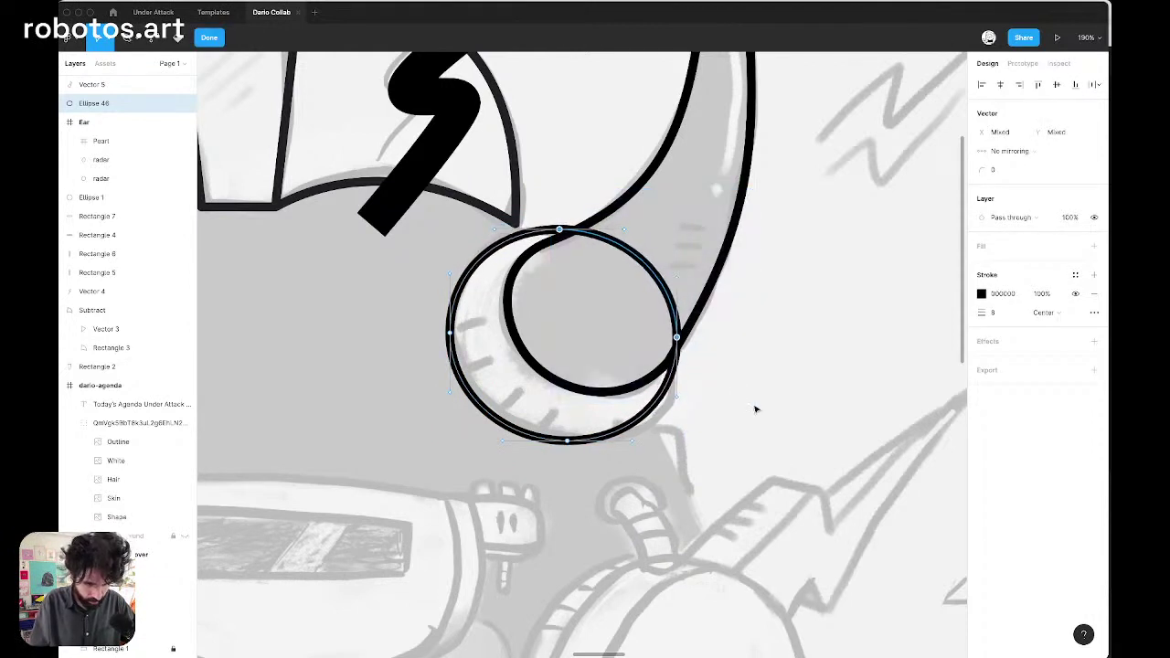
pyautogui.hotkey('shift', 'Down')
pyautogui.press('Escape')
pyautogui.press('Escape')
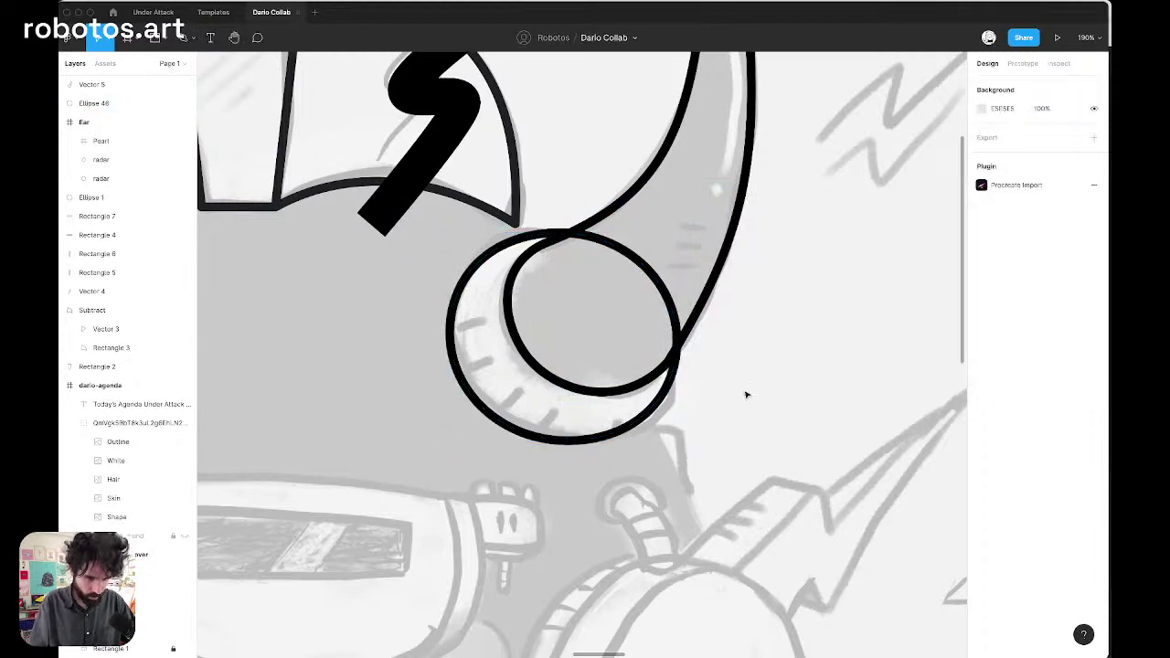
# Examine how the base ellipse and horn outline fit the sketch, up close and within the whole helmet drawing
pyautogui.scroll(-5, 747, 392)
pyautogui.scroll(8, 747, 392)
pyautogui.click(674, 375)
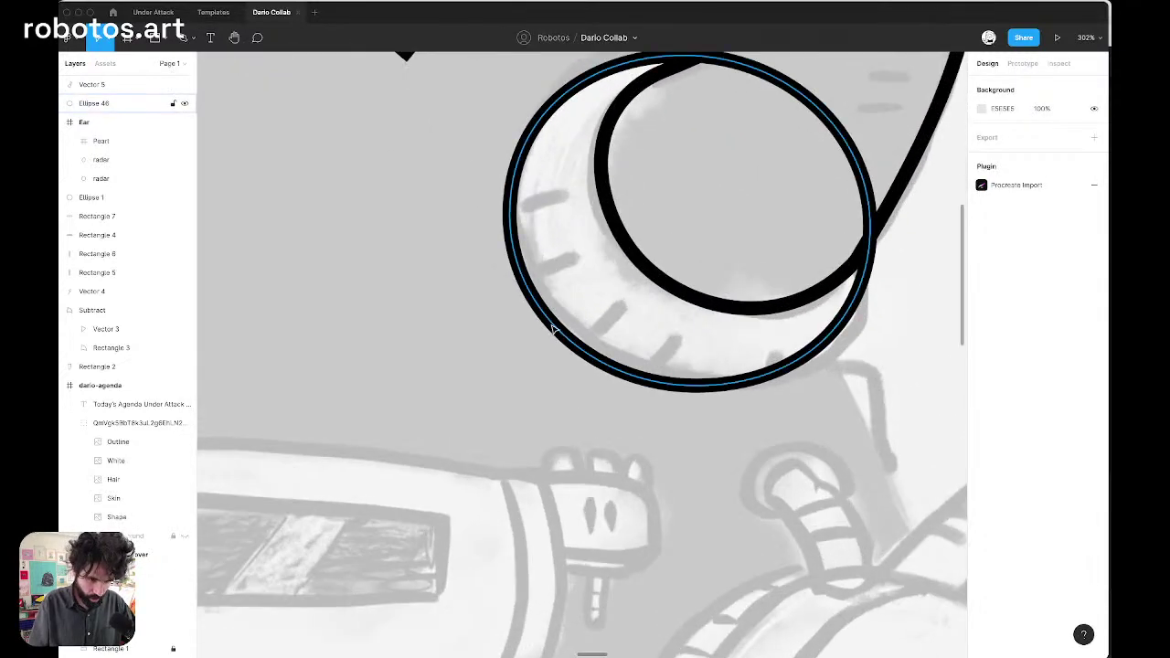
pyautogui.hscroll(-4, 509, 388)
pyautogui.scroll(2, 509, 389)
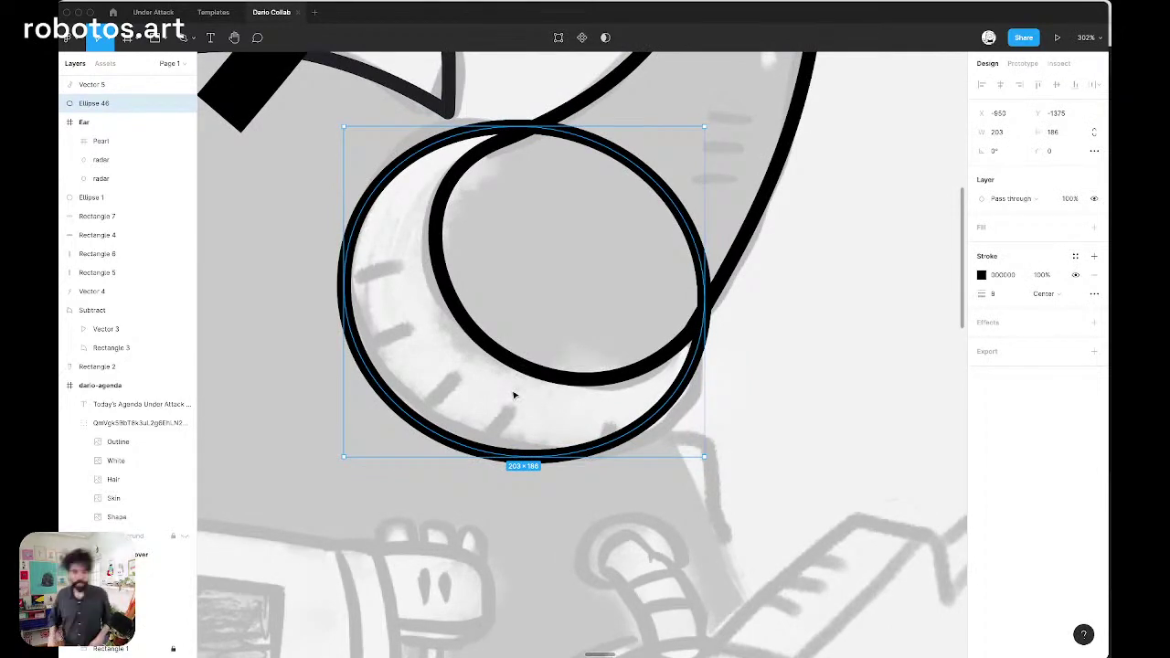
pyautogui.scroll(-6, 514, 395)
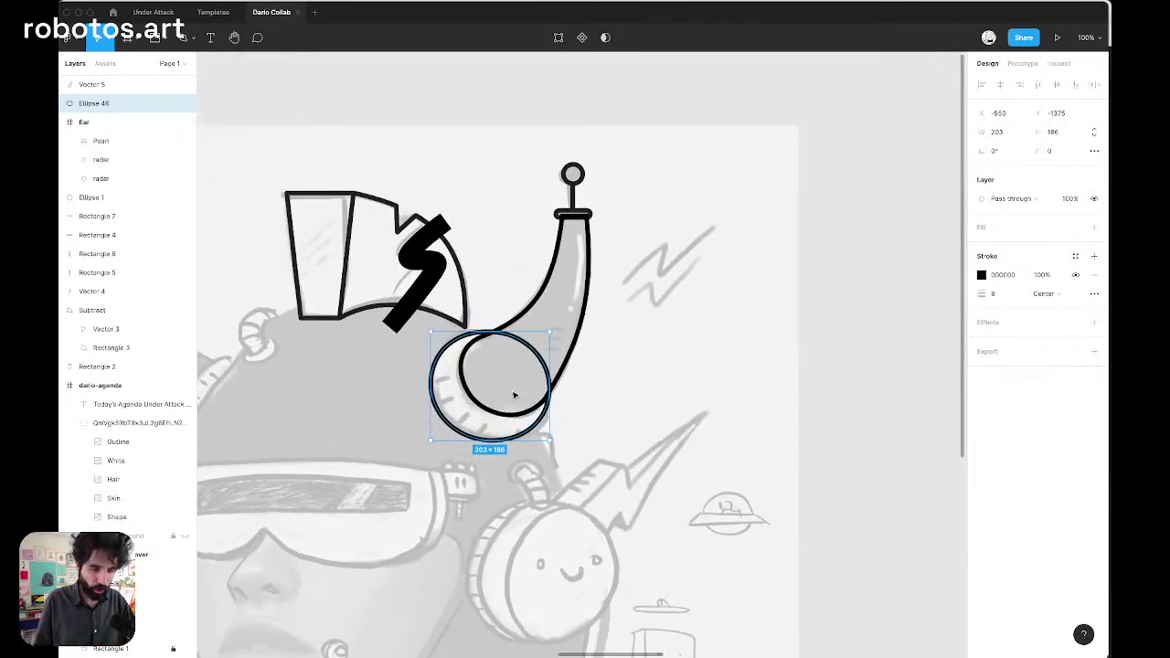
pyautogui.hscroll(-2, 514, 395)
pyautogui.scroll(-1, 514, 394)
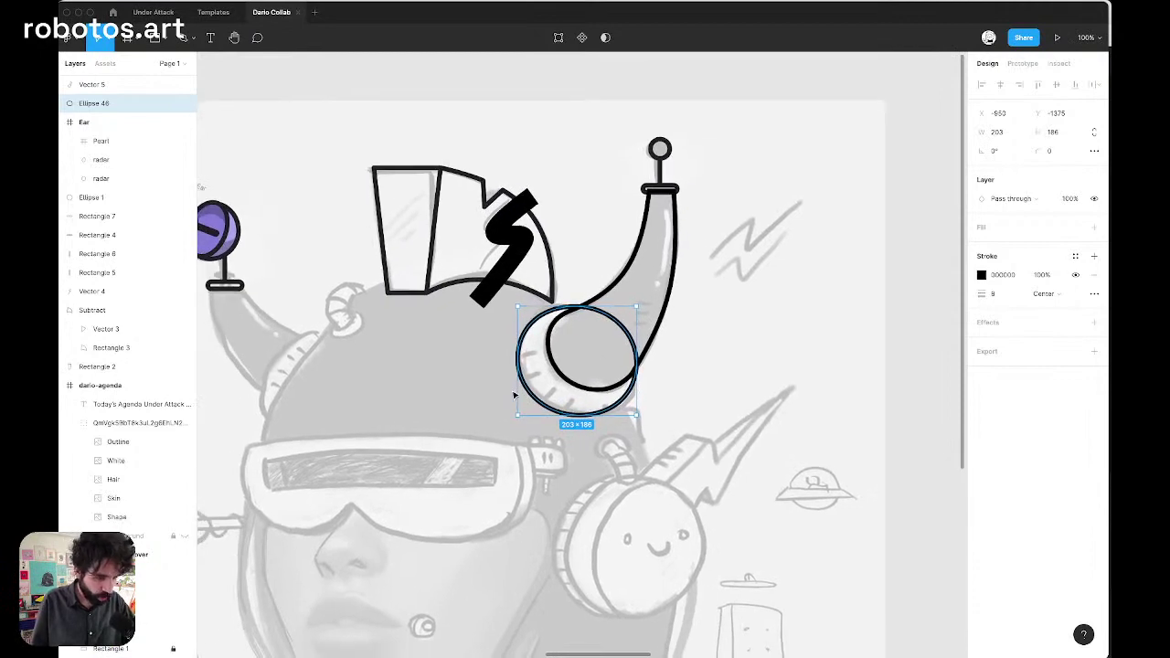
pyautogui.hscroll(2, 514, 395)
pyautogui.scroll(2, 598, 377)
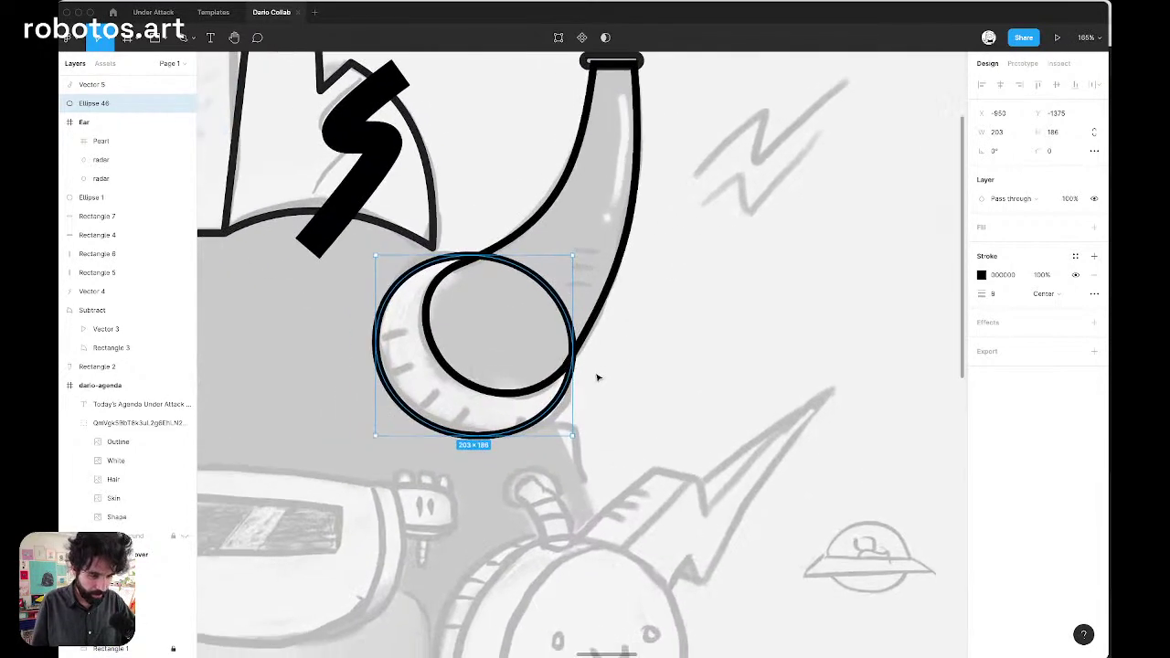
# Remove the anchor point on the lower-left part of the horn path's rounded base while keeping the outline closed
pyautogui.scroll(5, 498, 316)
pyautogui.click(410, 220)
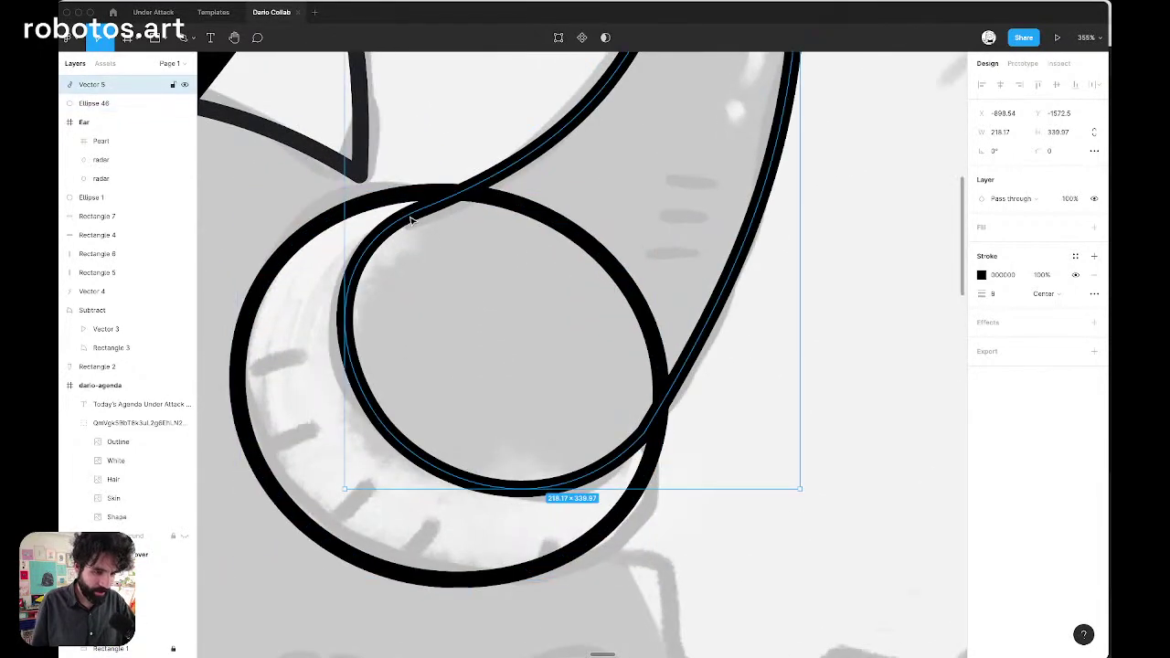
pyautogui.press('Return')
pyautogui.click(420, 209)
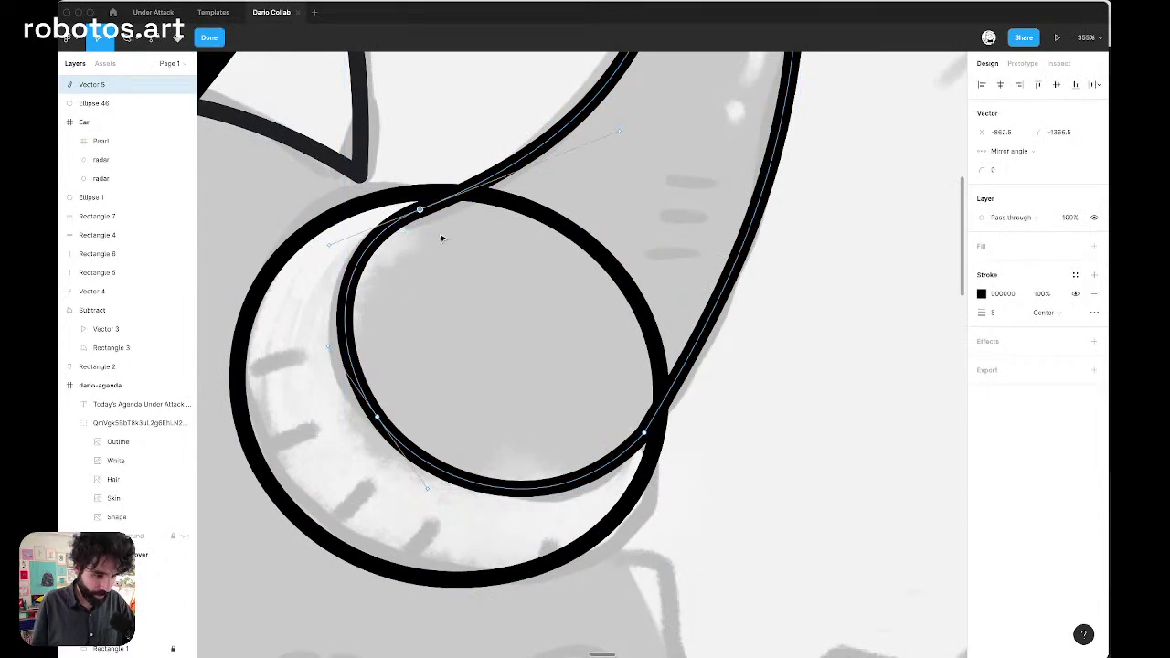
pyautogui.scroll(-2, 442, 237)
pyautogui.click(402, 352)
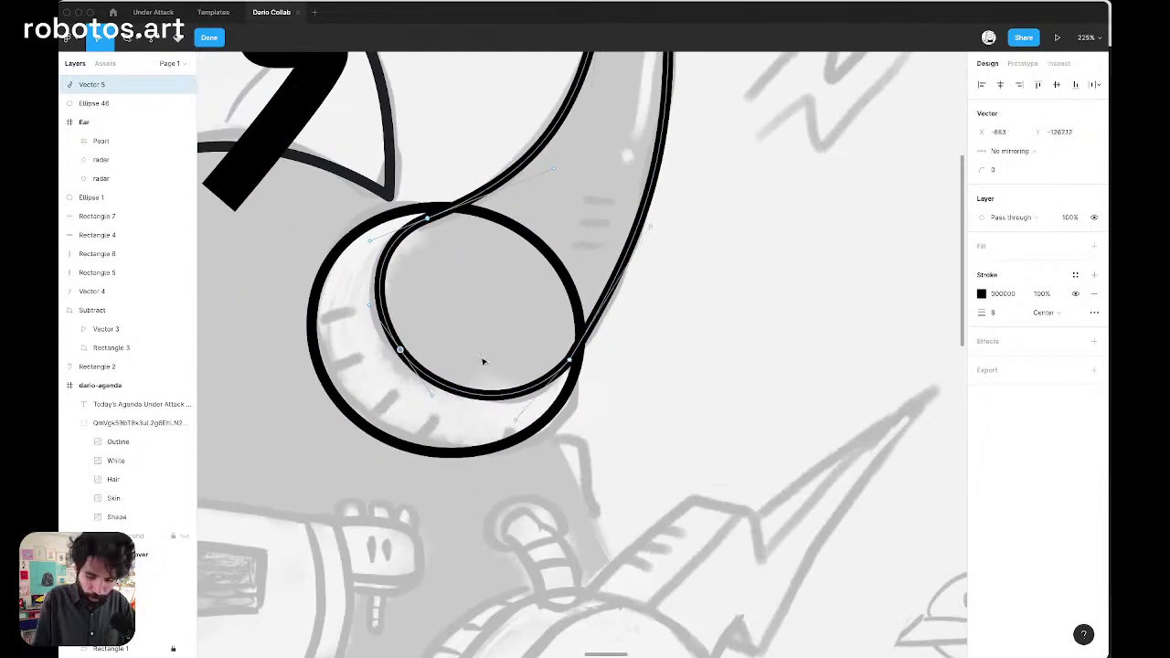
pyautogui.press('super+a')
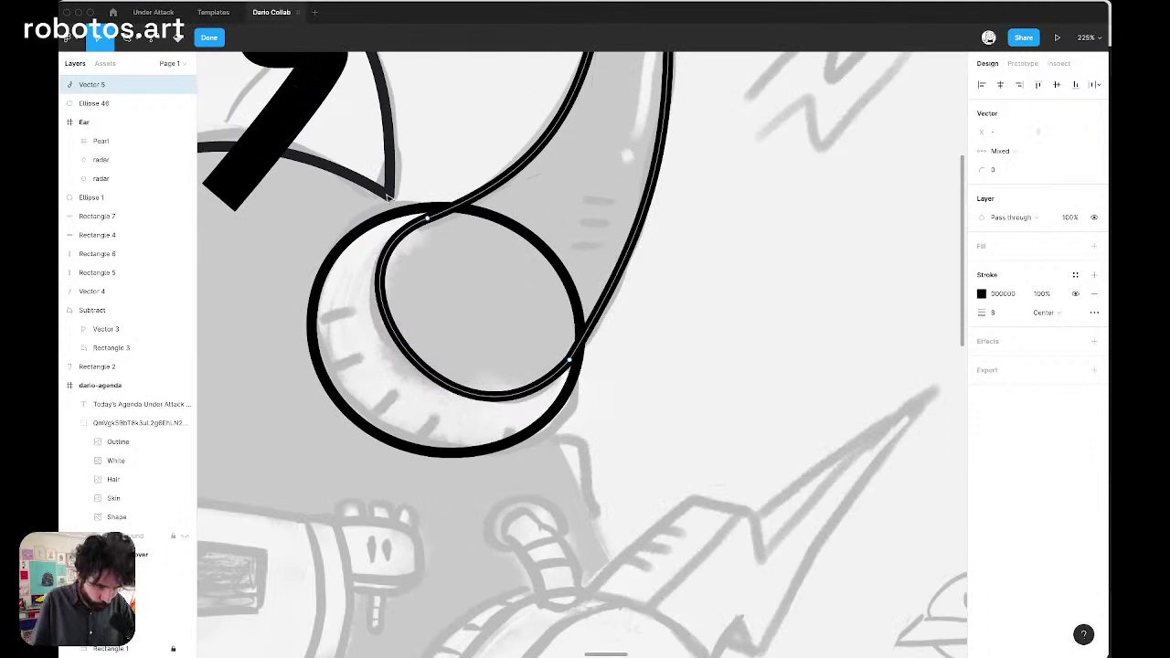
# Adjust the curve handles at the horn path's lower-right and upper-left base corners to round the base, and finish editing the path
pyautogui.moveTo(387, 197); pyautogui.dragTo(465, 299)
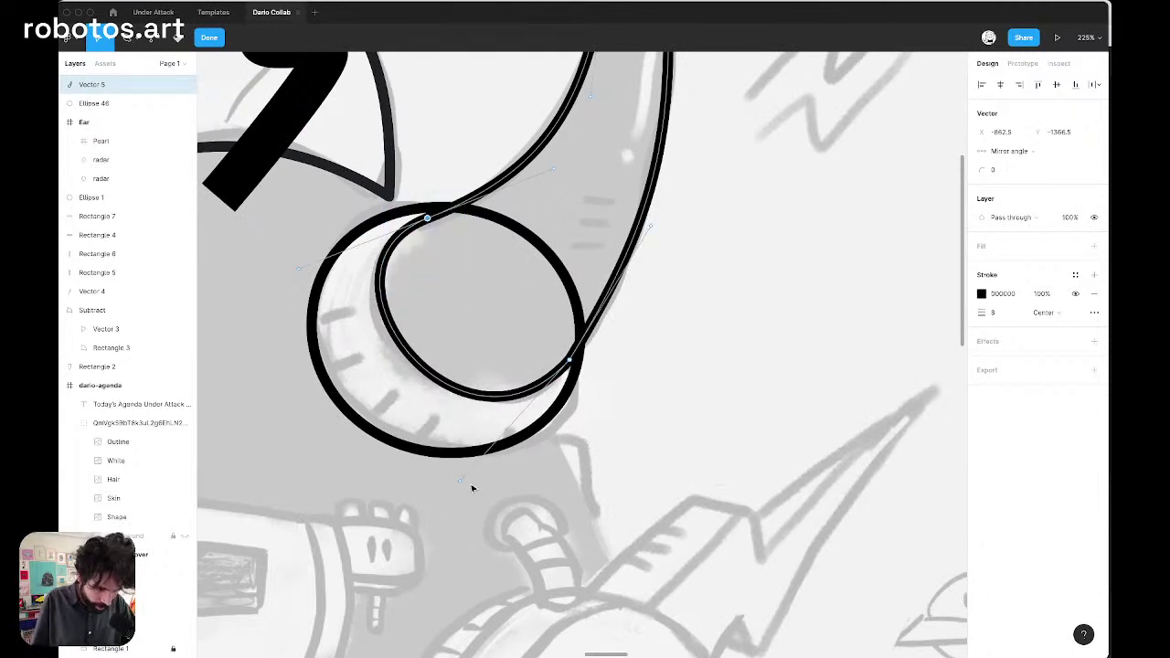
pyautogui.moveTo(463, 486); pyautogui.dragTo(458, 486)
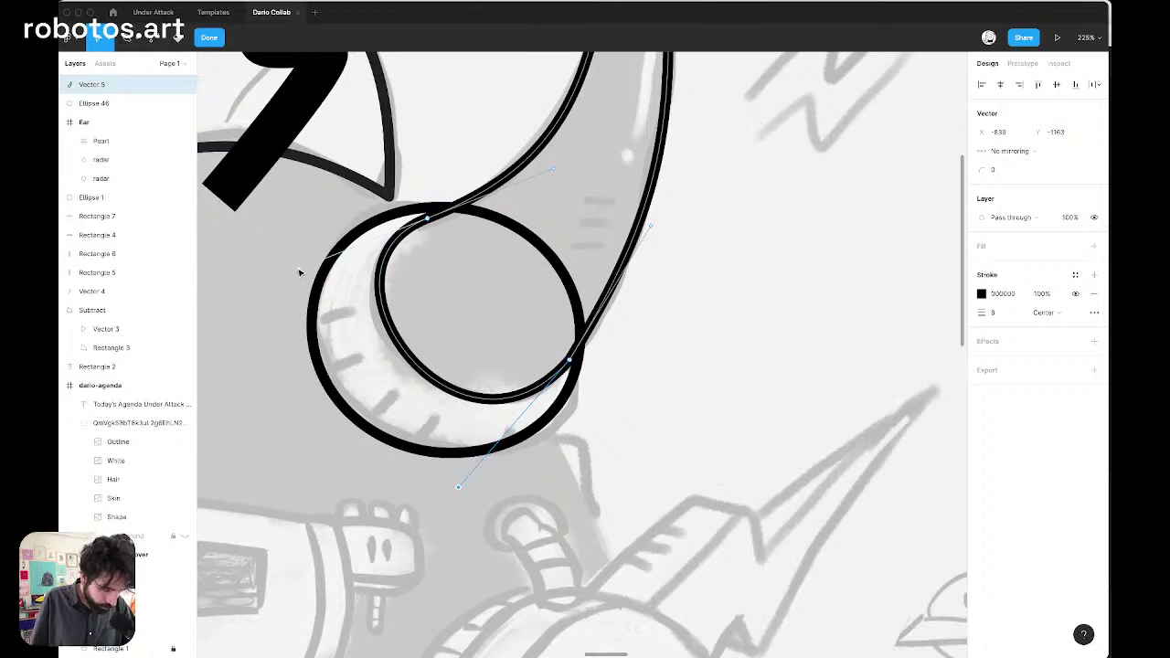
pyautogui.moveTo(298, 271)
pyautogui.mouseDown()
pyautogui.moveTo(280, 287)
pyautogui.moveTo(290, 286)
pyautogui.mouseUp()
pyautogui.scroll(-6, 291, 285)
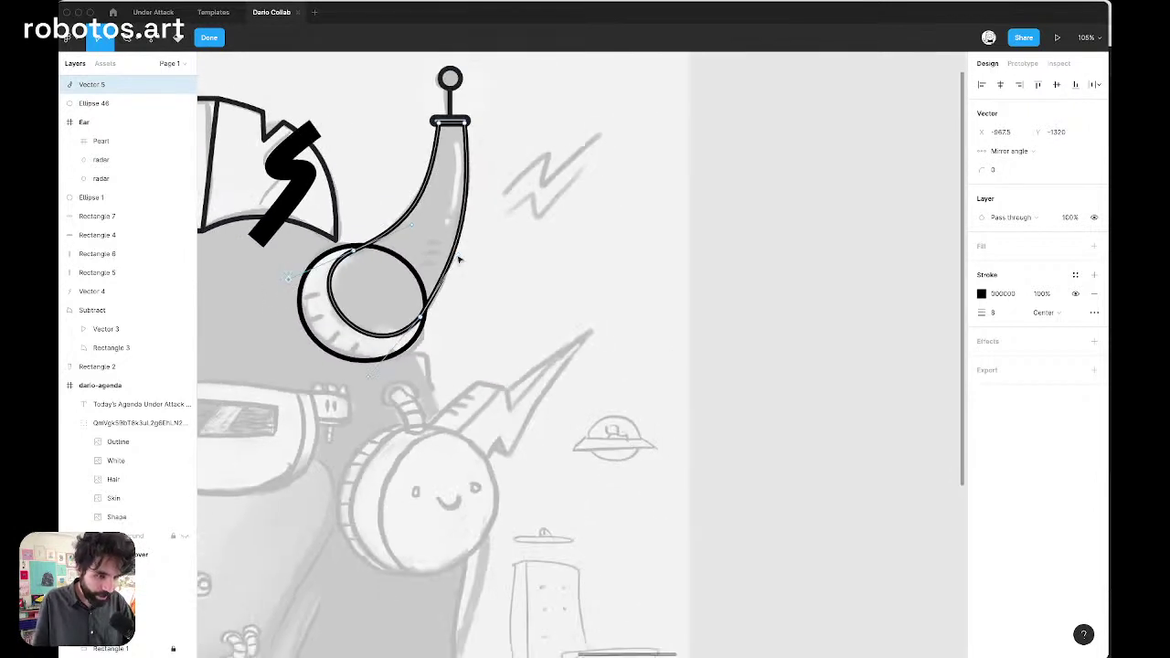
pyautogui.press('Escape')
# Draw an ellipse of about 57 × 47 over the oval base of the bent ribbed tube on the helmet's upper left
pyautogui.hscroll(-8, 493, 261)
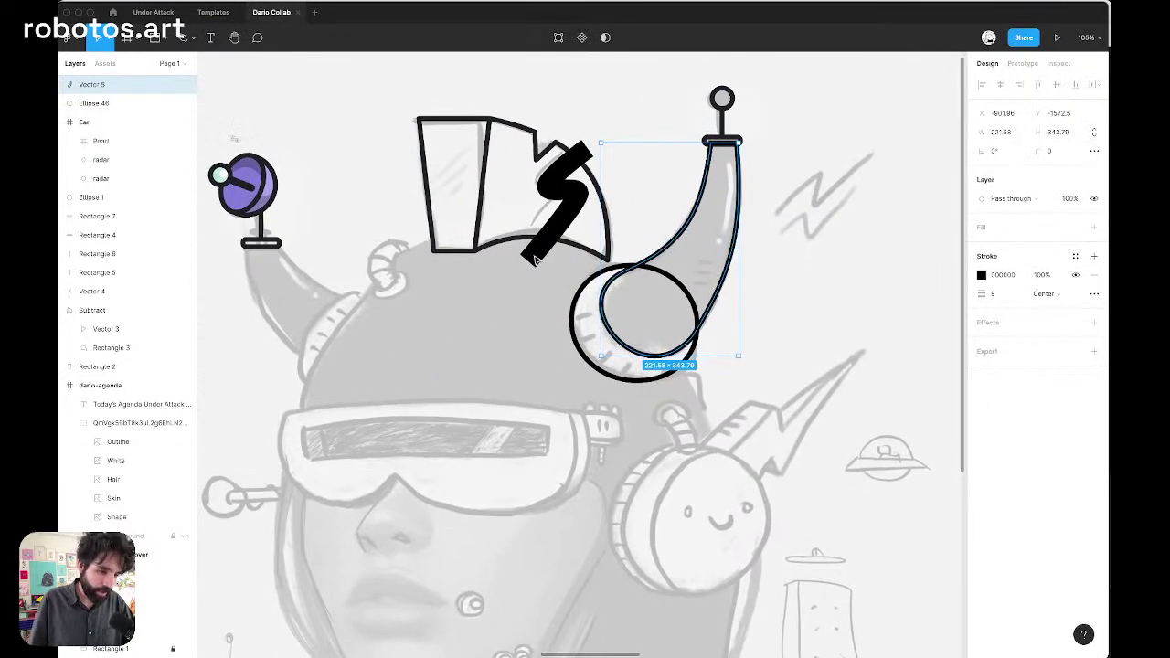
pyautogui.scroll(5, 664, 249)
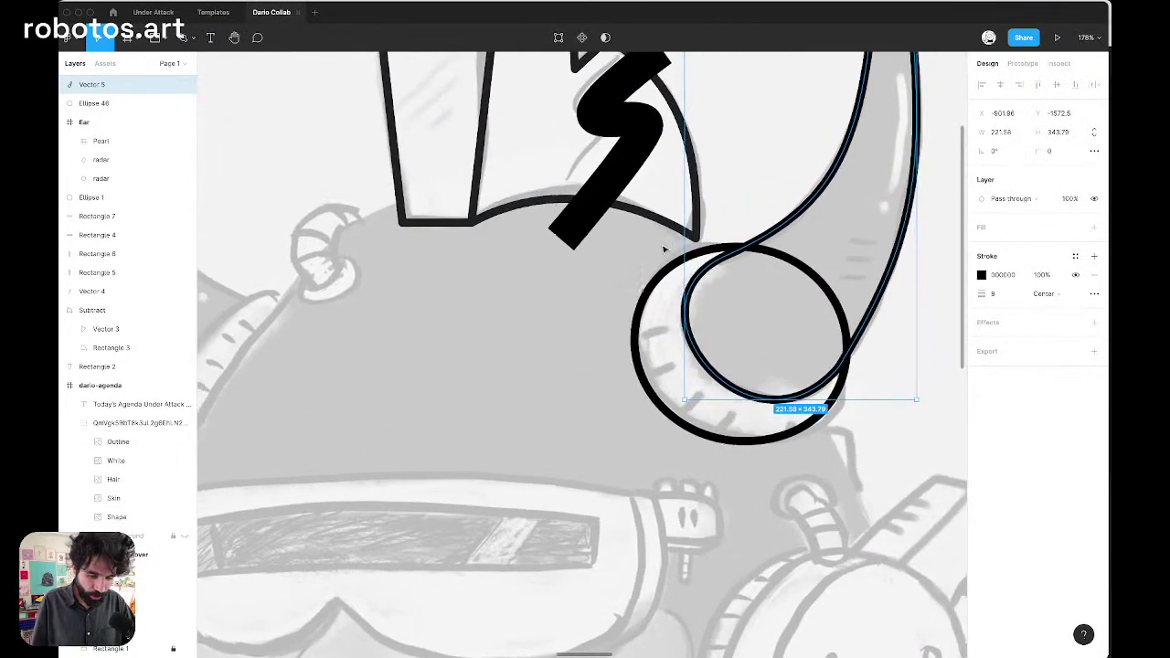
pyautogui.hscroll(4, 664, 248)
pyautogui.hscroll(-6, 665, 249)
pyautogui.scroll(8, 403, 258)
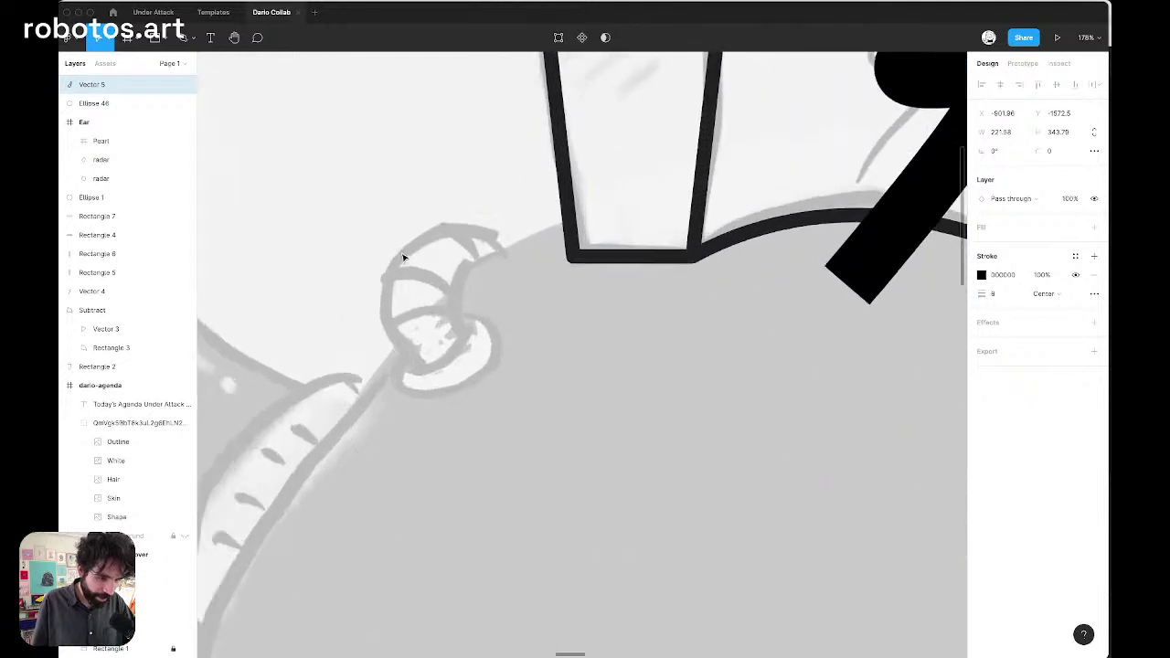
pyautogui.scroll(3, 403, 258)
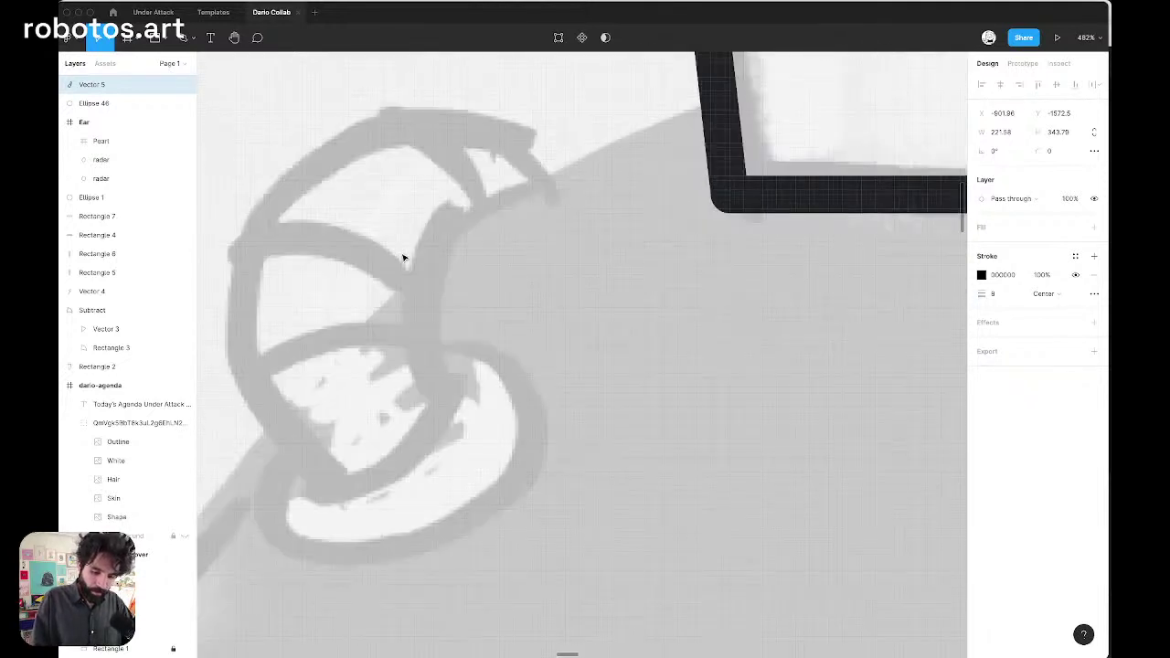
pyautogui.scroll(3, 493, 309)
pyautogui.press('p')
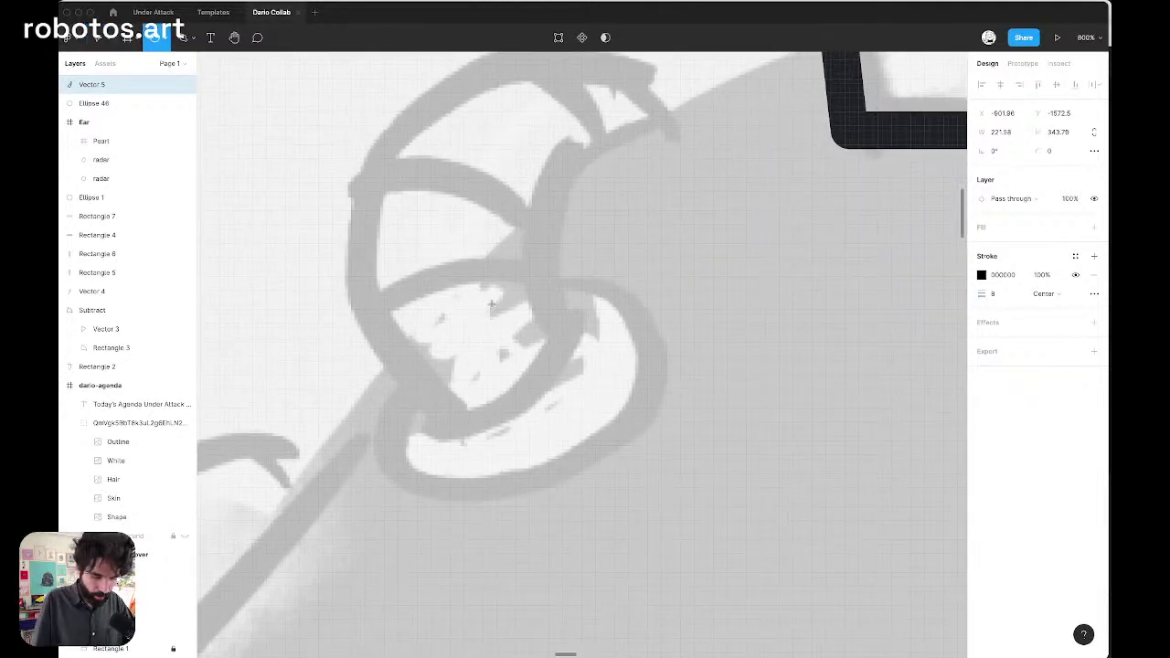
pyautogui.moveTo(379, 262)
pyautogui.mouseDown()
pyautogui.moveTo(652, 476)
pyautogui.moveTo(630, 470)
pyautogui.mouseUp()
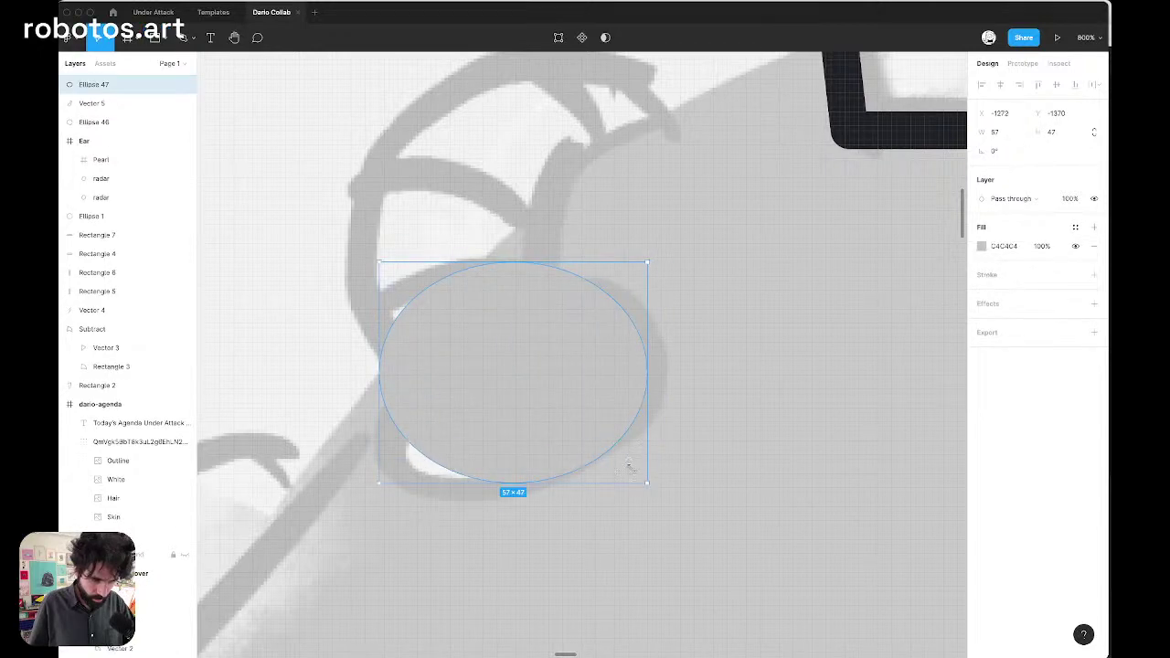
# Reposition the grey ellipse over the small horn's sketched base and resize it to about 61 × 49
pyautogui.moveTo(540, 432); pyautogui.dragTo(545, 400)
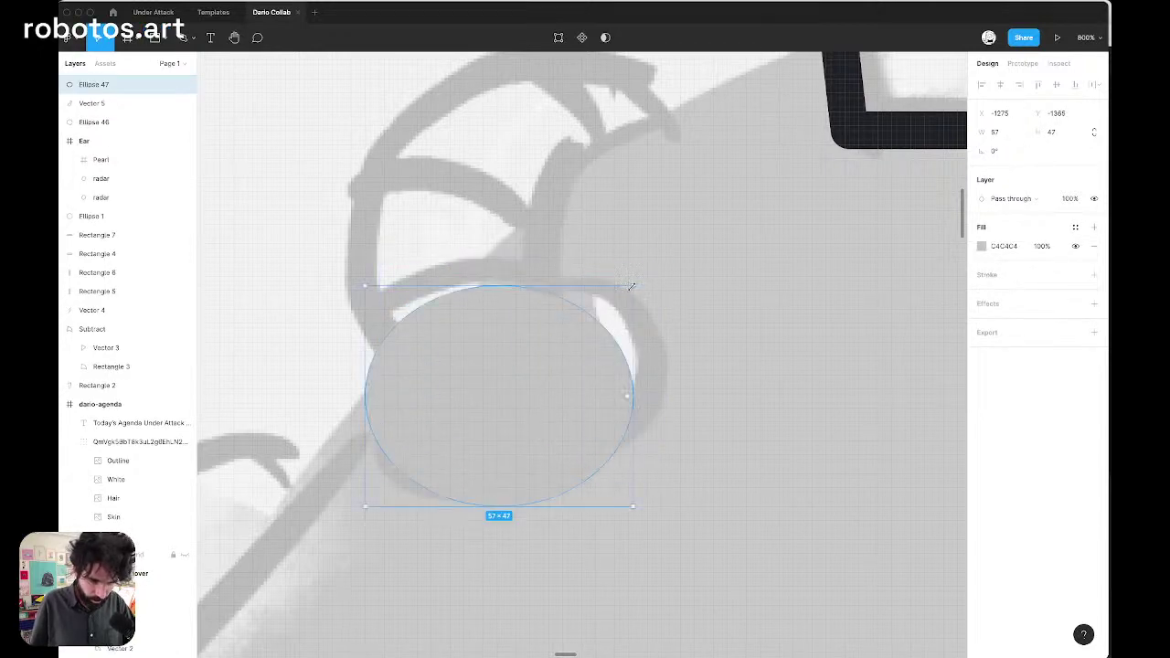
pyautogui.moveTo(632, 286); pyautogui.dragTo(653, 274)
pyautogui.scroll(-5, 519, 359)
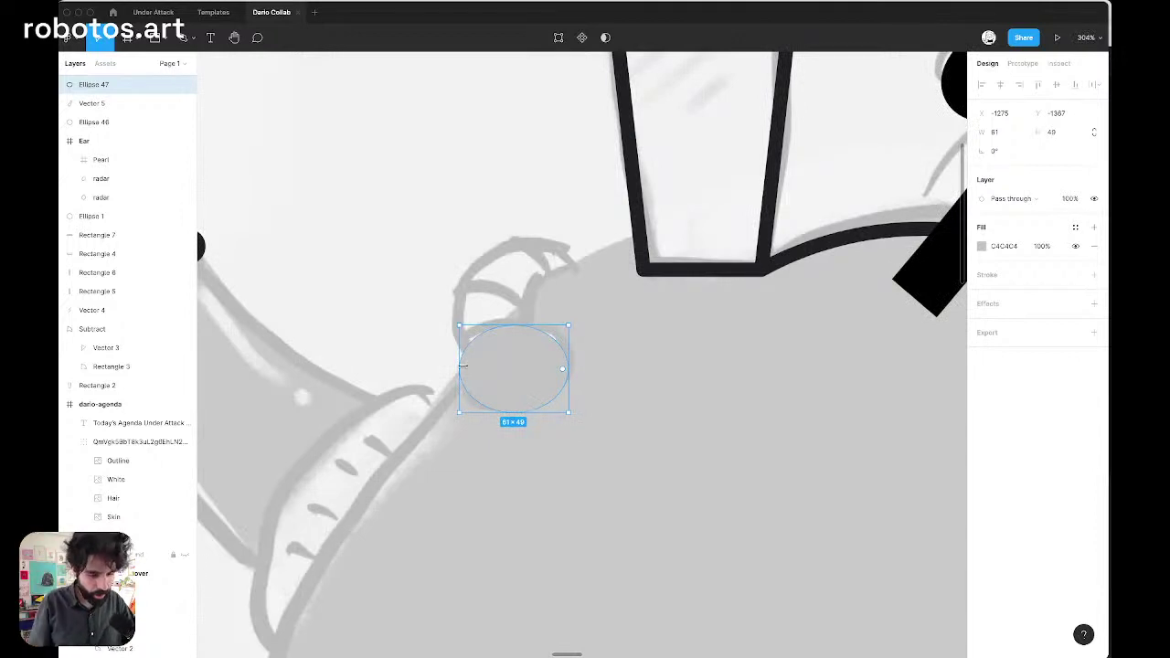
pyautogui.scroll(2, 462, 366)
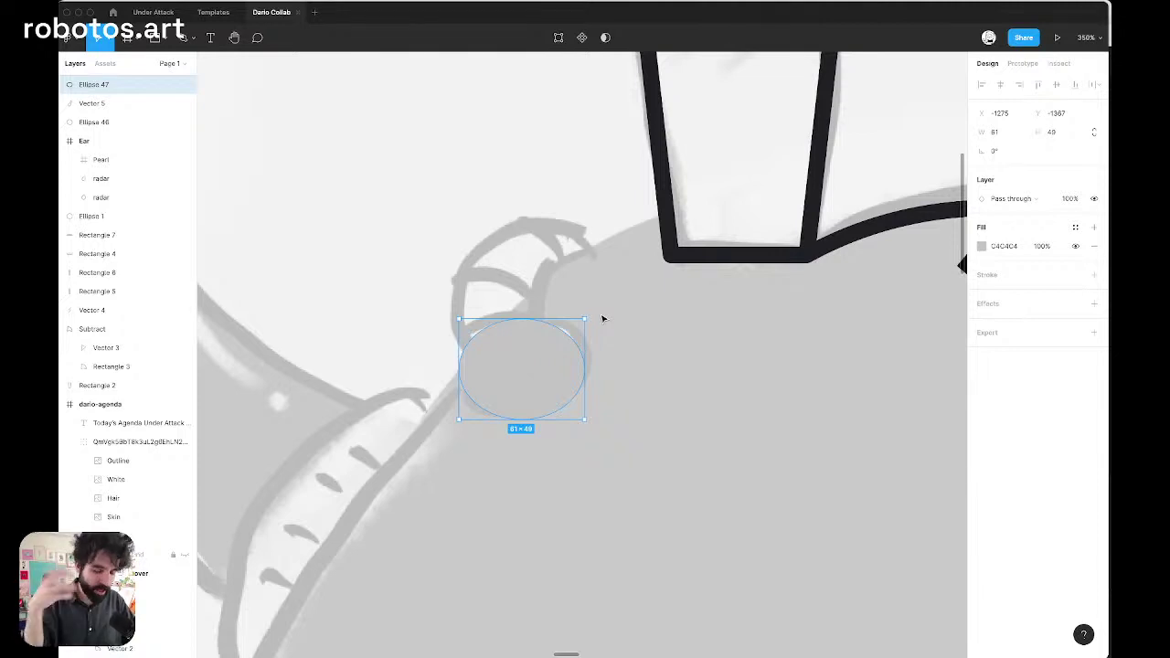
pyautogui.scroll(5, 580, 309)
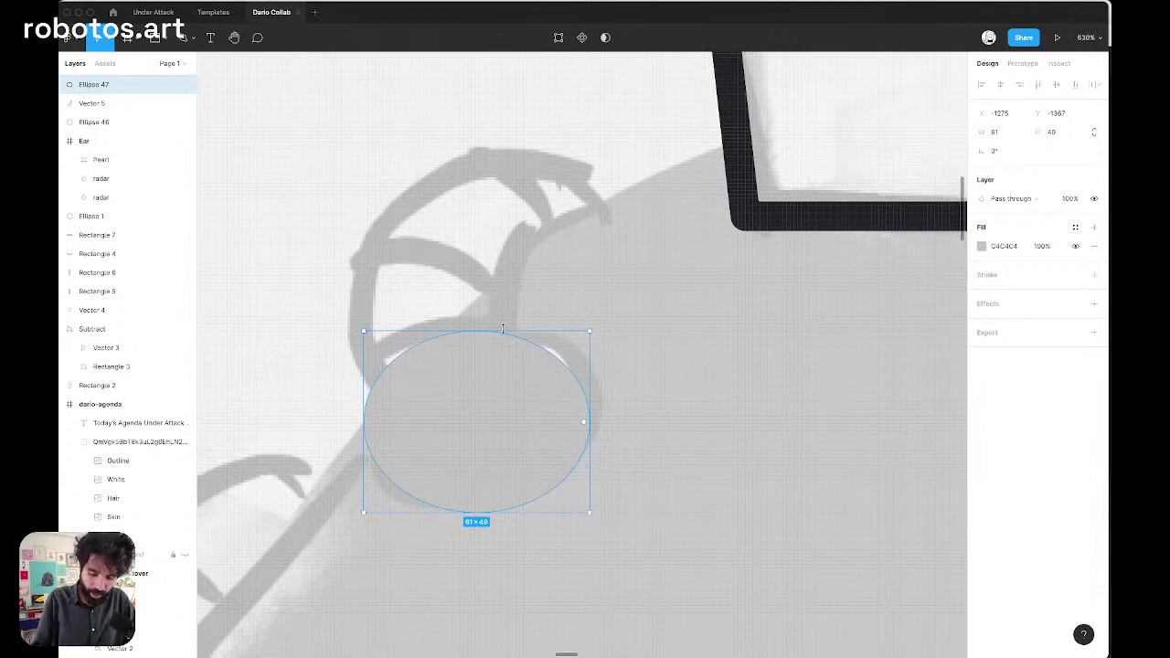
# Try to reshape the base ellipse by shifting its top anchor point sideways
pyautogui.press('Return')
pyautogui.moveTo(426, 308); pyautogui.dragTo(564, 421)
pyautogui.press('Right')
pyautogui.press('Right')
pyautogui.press('Right')
pyautogui.press('Right')
pyautogui.press('Right')
pyautogui.press('Right')
pyautogui.press('Right')
pyautogui.press('Right')
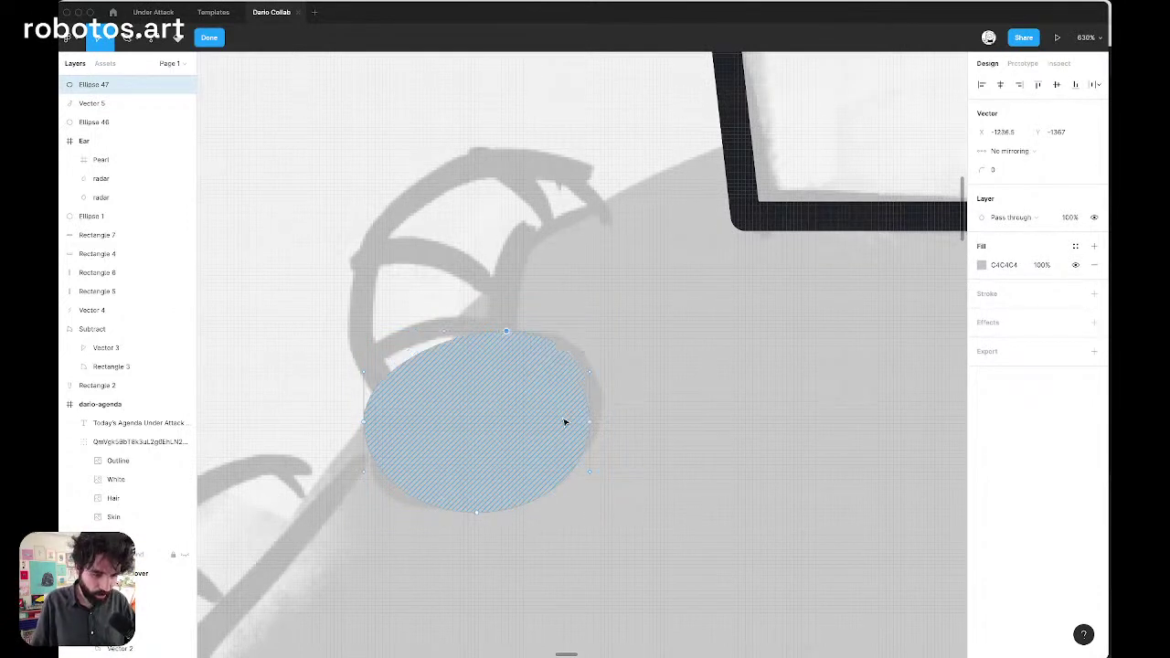
pyautogui.hotkey('ctrl', 'z')
pyautogui.press('Escape')
pyautogui.press('Escape')
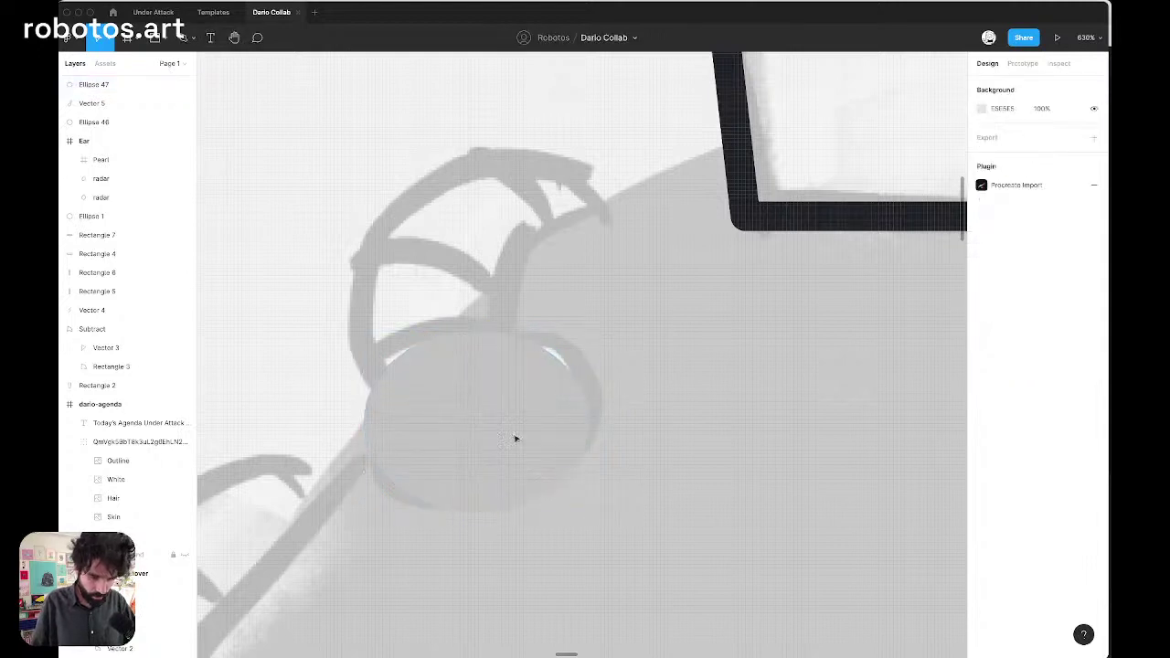
# Paste the copied outline style onto the base ellipse, giving it no fill and a black centered stroke of 8
pyautogui.click(494, 468)
pyautogui.hotkey('ctrl', 'alt', 'v')
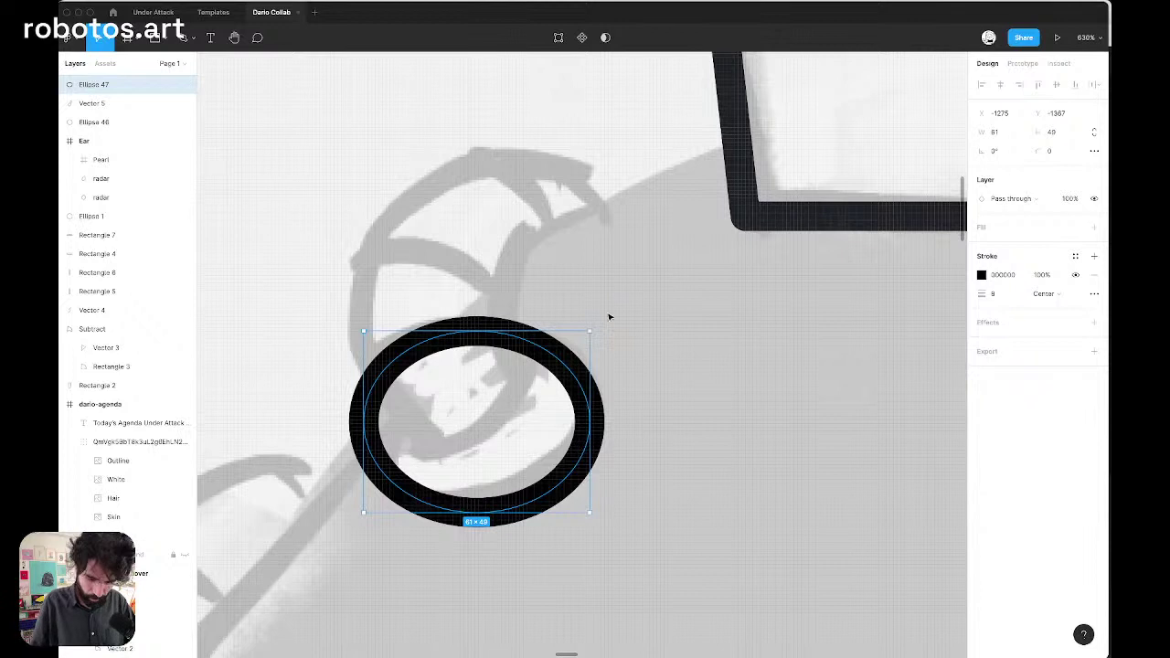
pyautogui.press('p')
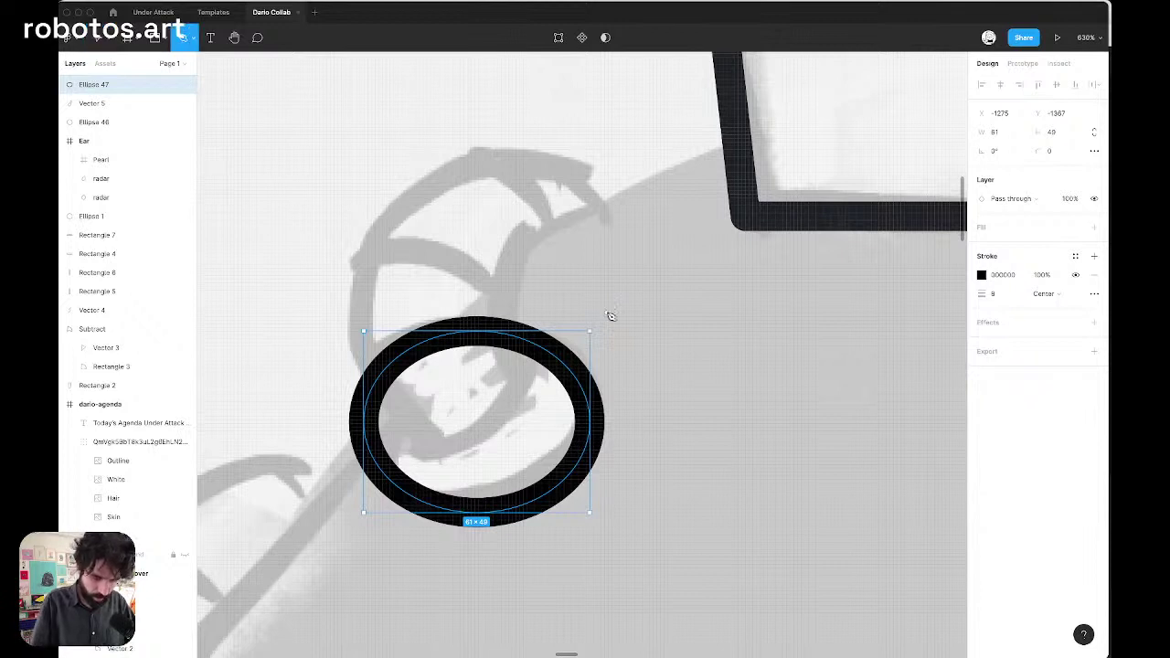
pyautogui.click(482, 417)
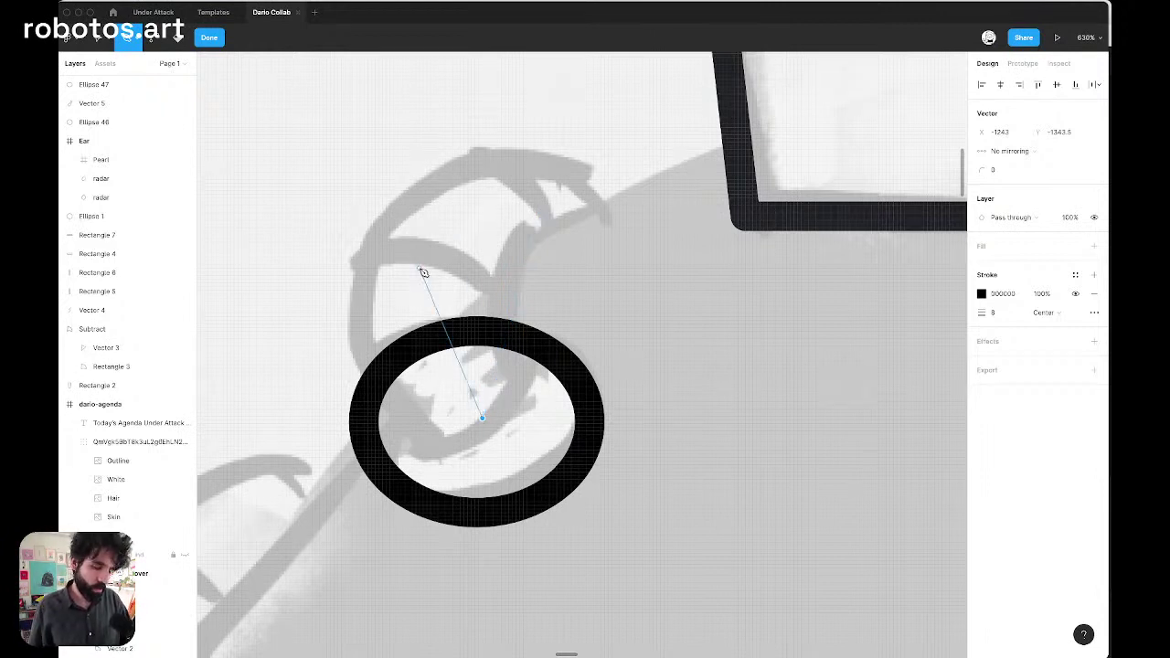
pyautogui.press('Escape')
pyautogui.press('Escape')
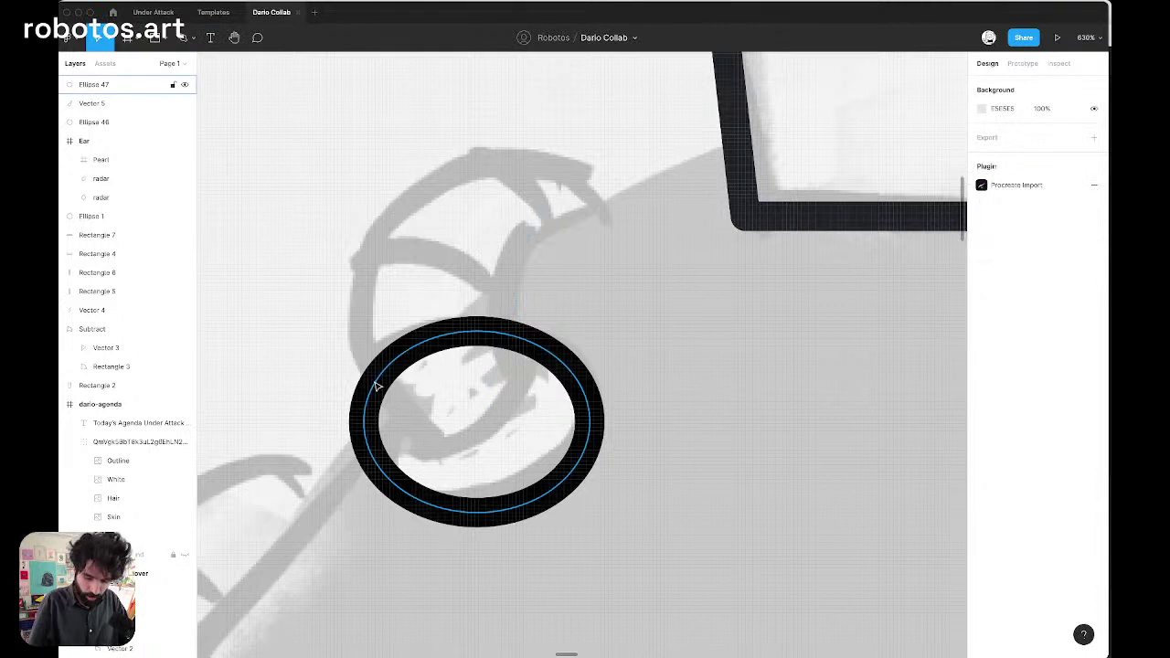
# Draw a closed four-point Pen outline over the small horn, from inside the ellipse to the horn's tip and inner edge
pyautogui.press('p')
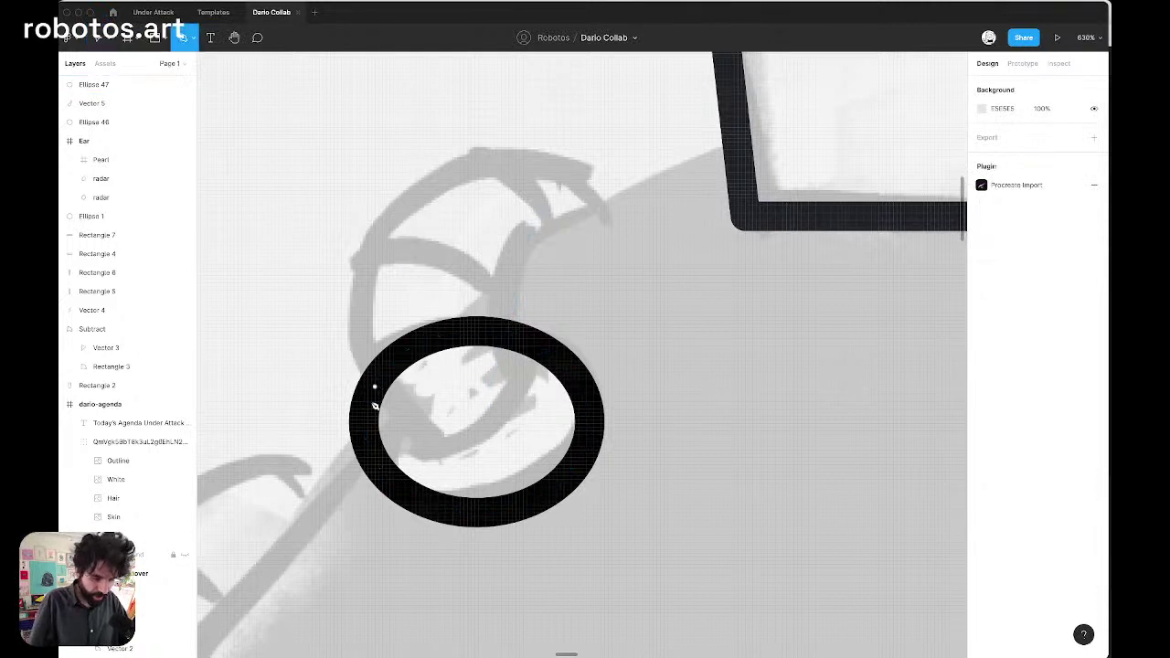
pyautogui.click(413, 451)
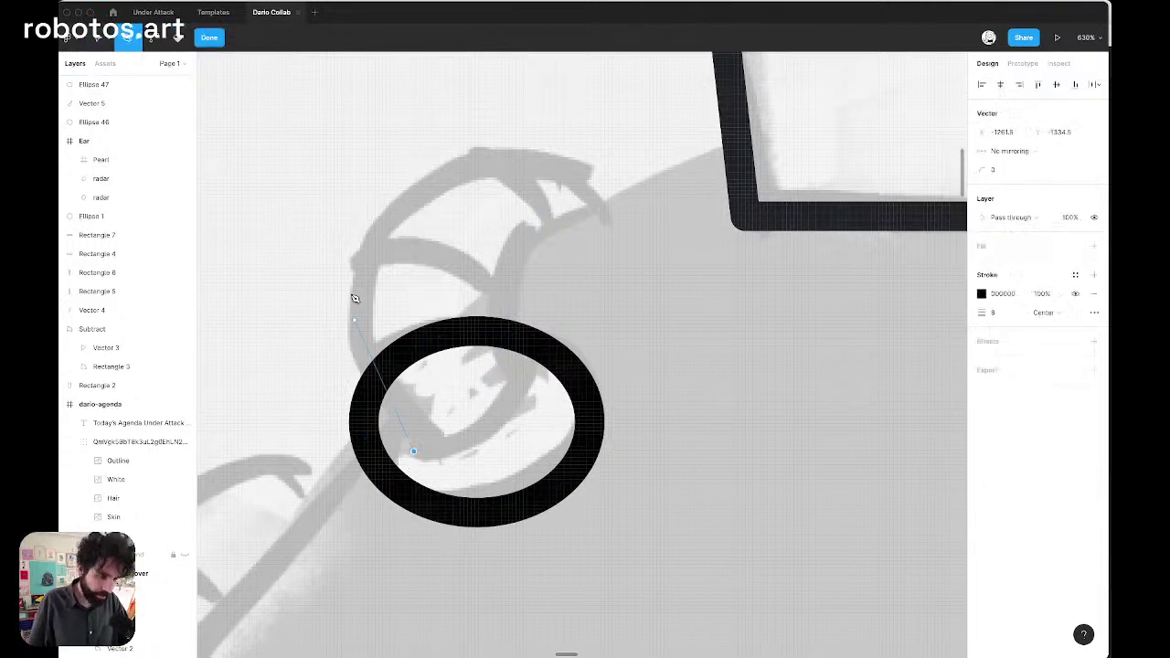
pyautogui.click(601, 199)
pyautogui.click(523, 239)
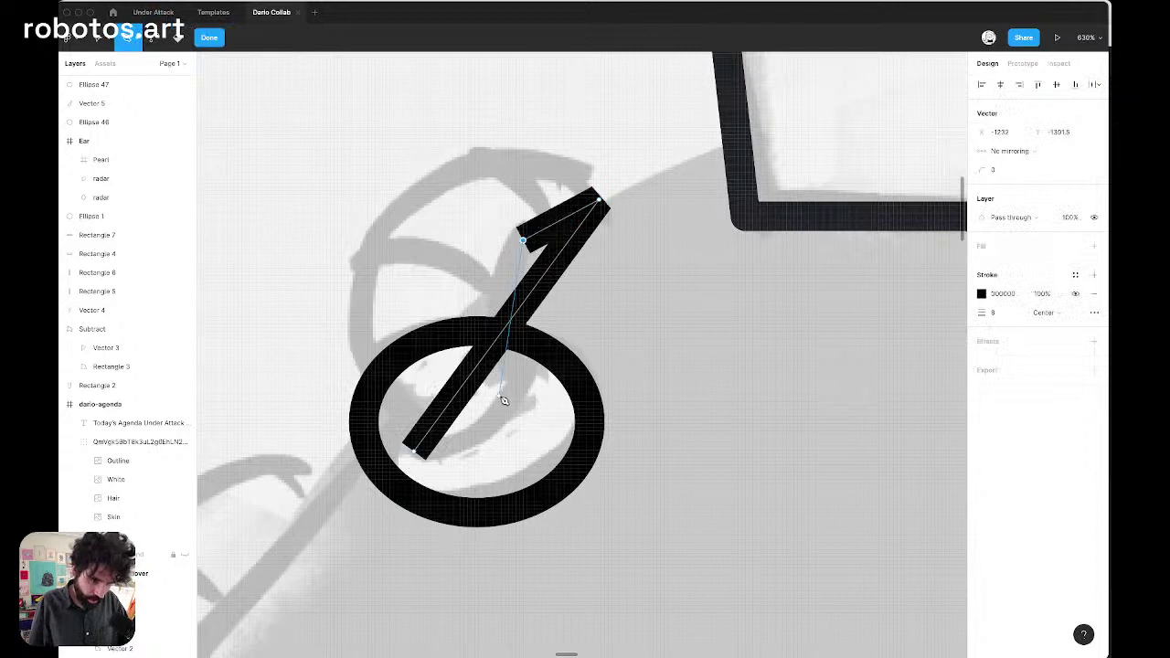
pyautogui.click(532, 367)
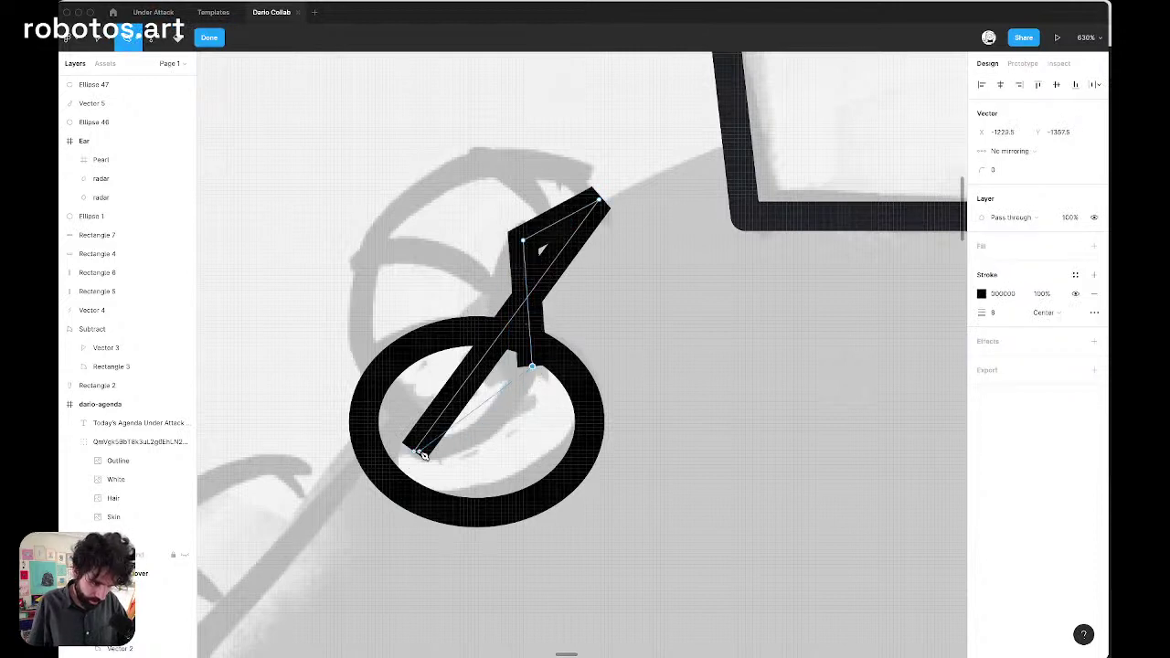
pyautogui.click(416, 453)
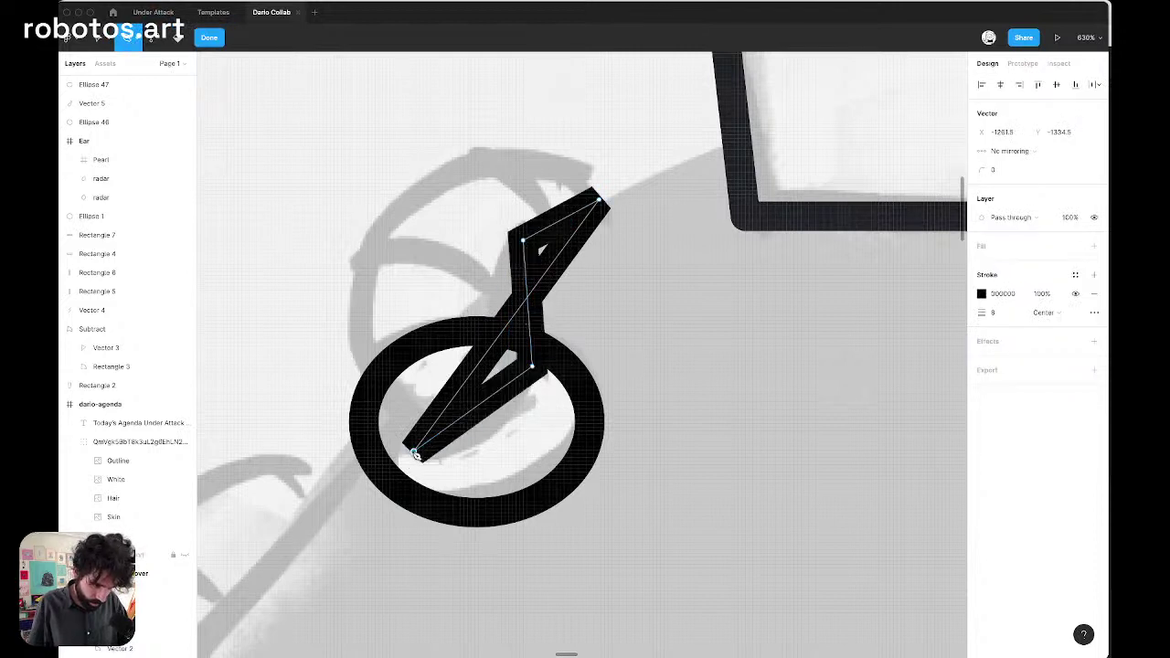
pyautogui.press('Escape')
# Curve the small horn's long outer edge to follow the sketched arc by adjusting its handles
pyautogui.doubleClick(552, 274)
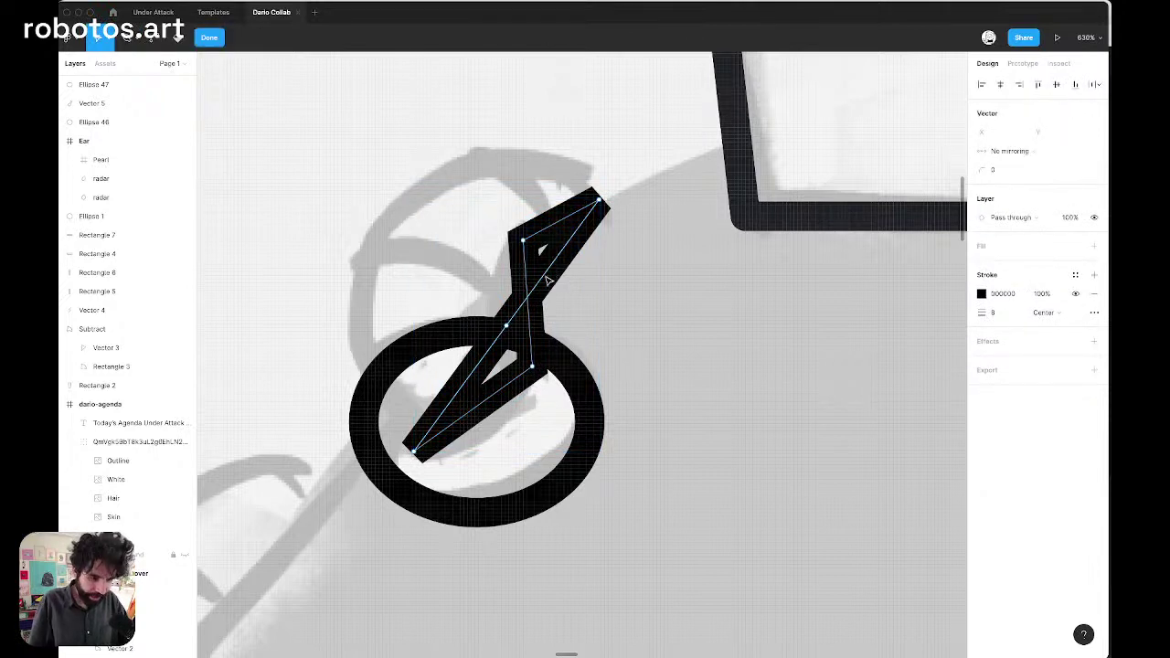
pyautogui.moveTo(510, 322); pyautogui.dragTo(357, 240)
pyautogui.moveTo(319, 181); pyautogui.dragTo(430, 103)
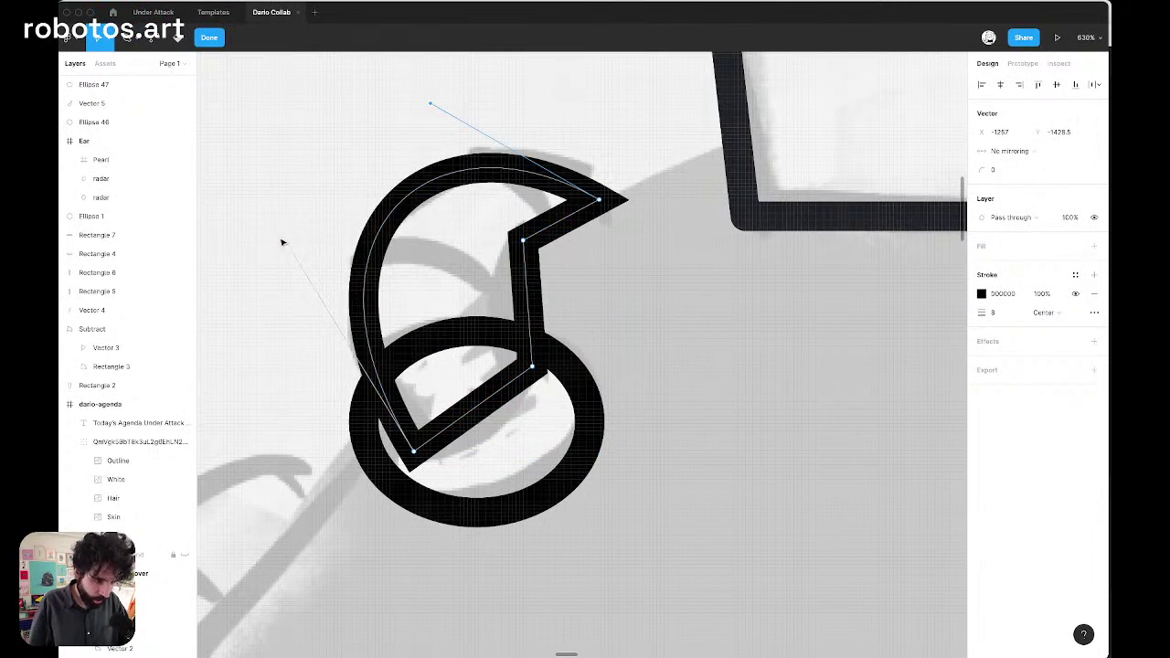
pyautogui.moveTo(283, 242); pyautogui.dragTo(280, 243)
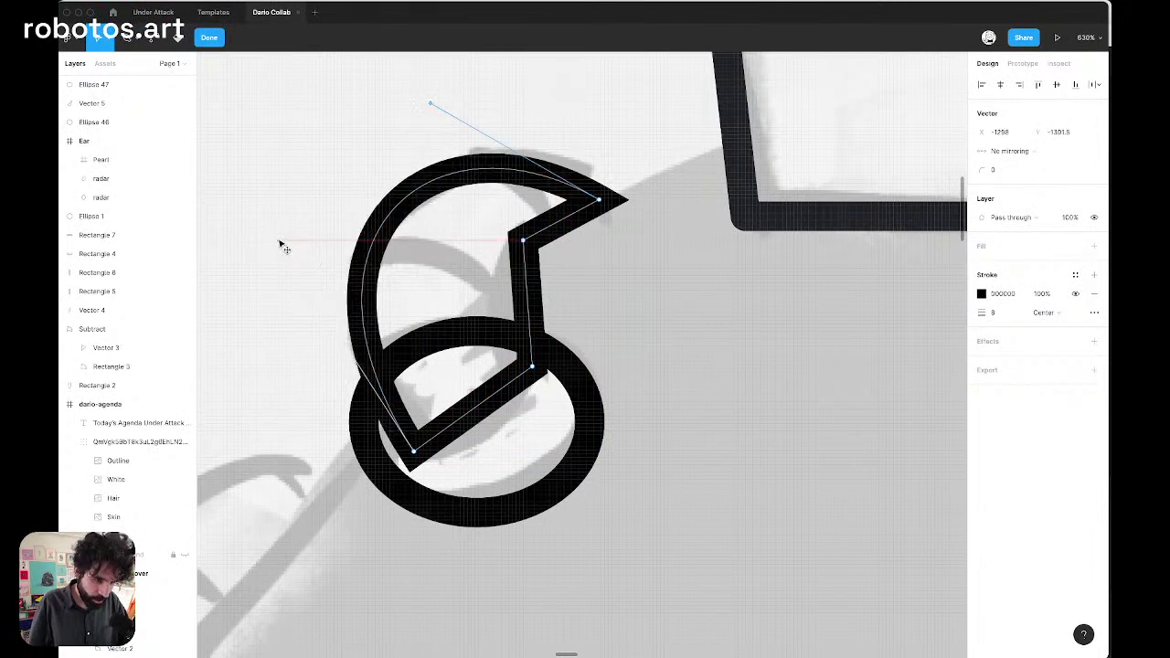
# Bend the small horn's inner edge inward to match the sketched curve above the ellipse
pyautogui.keyDown('super'); pyautogui.click(528, 296); pyautogui.keyUp('super')
pyautogui.moveTo(529, 295); pyautogui.dragTo(488, 301)
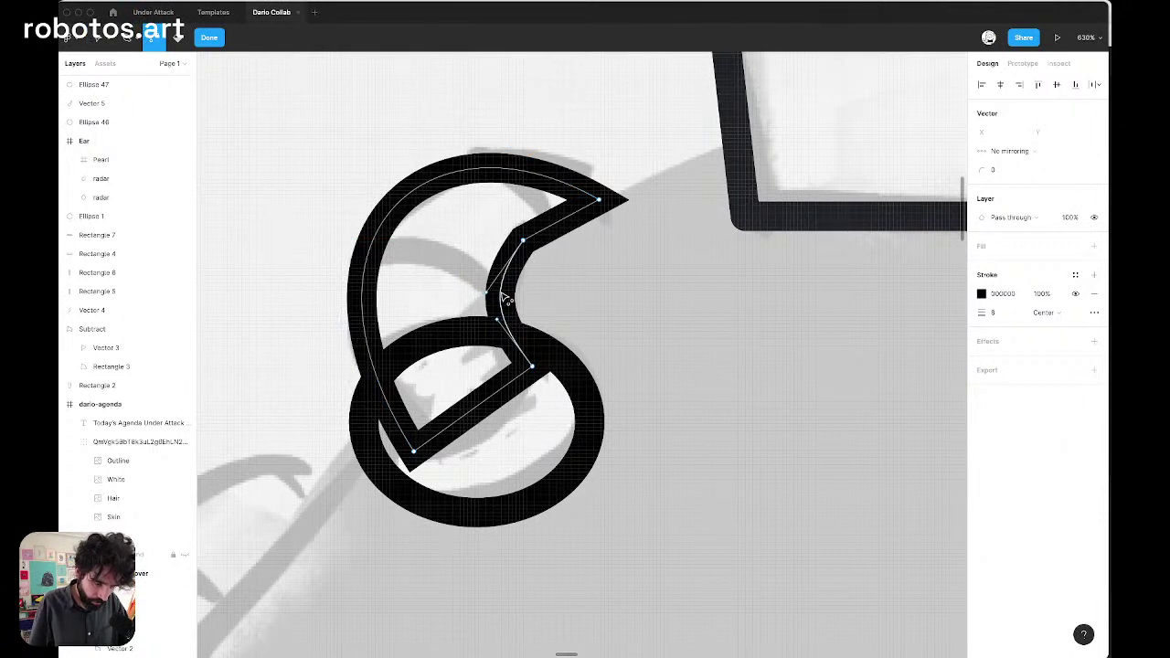
pyautogui.click(497, 321)
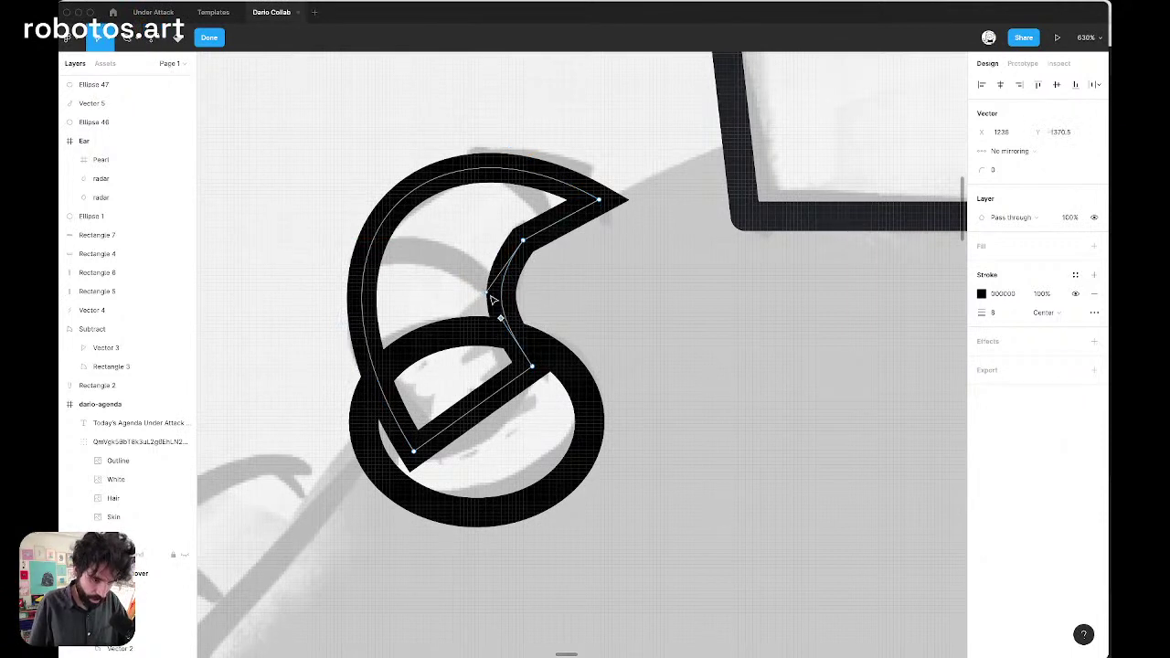
# Curve the small horn's lower edge inside the ellipse, align its end handle with the inner edge, and finish editing the path
pyautogui.moveTo(468, 419); pyautogui.dragTo(438, 484)
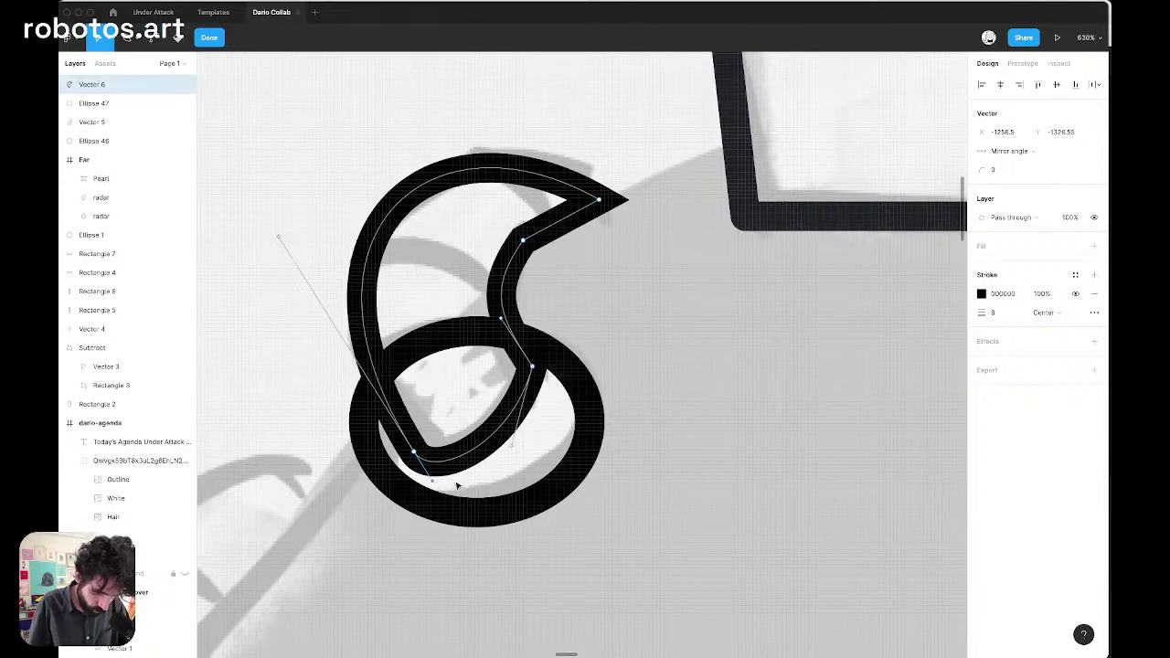
pyautogui.moveTo(516, 446); pyautogui.dragTo(567, 426)
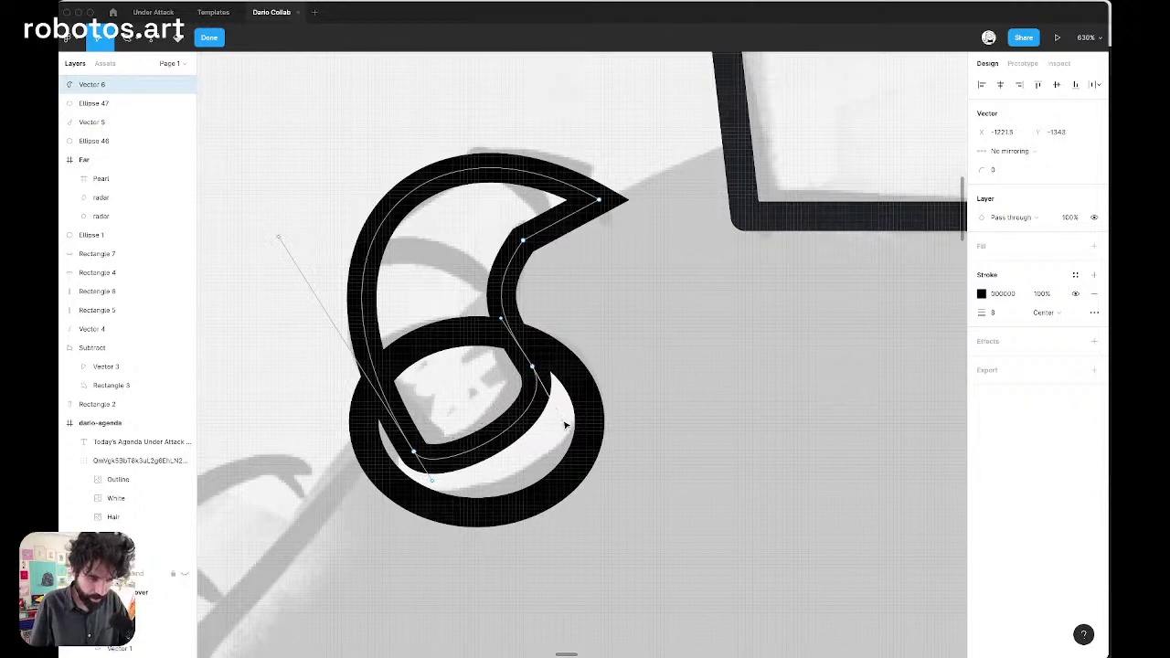
pyautogui.press('Escape')
pyautogui.press('Escape')
pyautogui.scroll(-10, 597, 369)
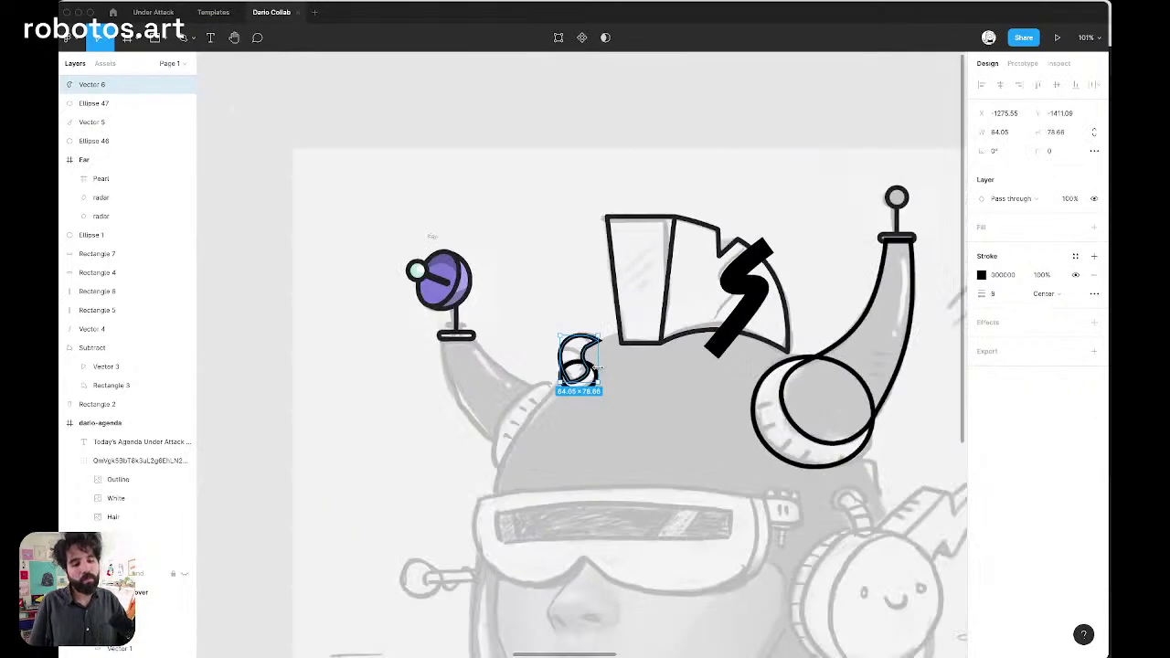
pyautogui.click(529, 279)
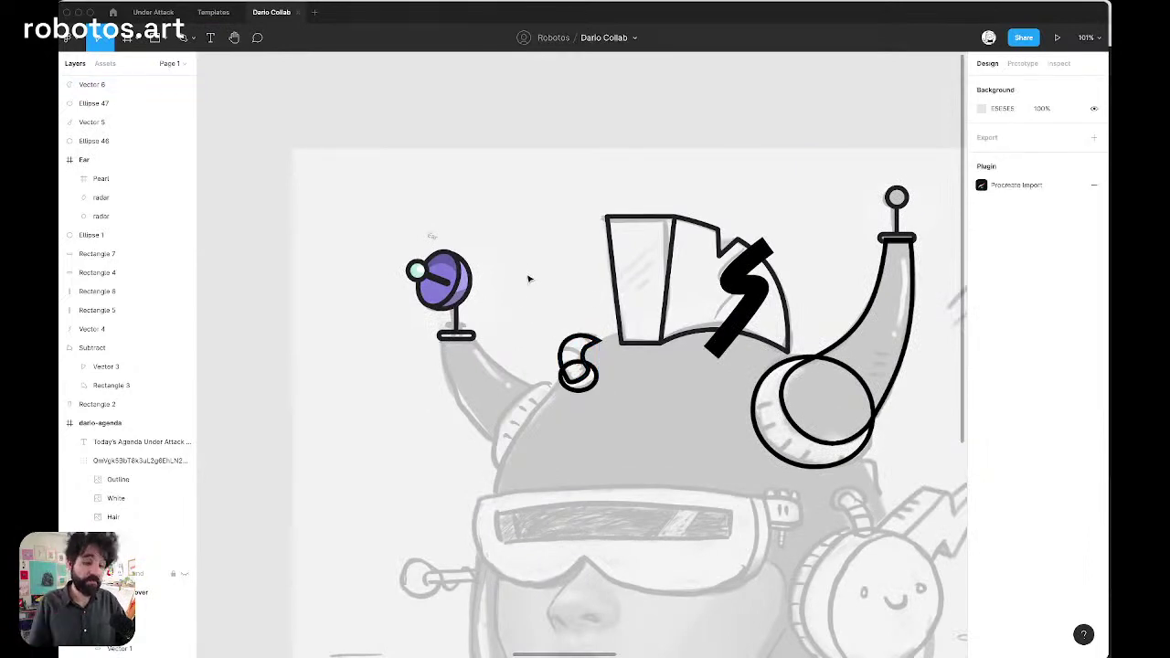
# Review the outlined horns and remaining untraced sketch parts on both sides of the helmet
pyautogui.scroll(8, 559, 356)
pyautogui.scroll(-8, 585, 358)
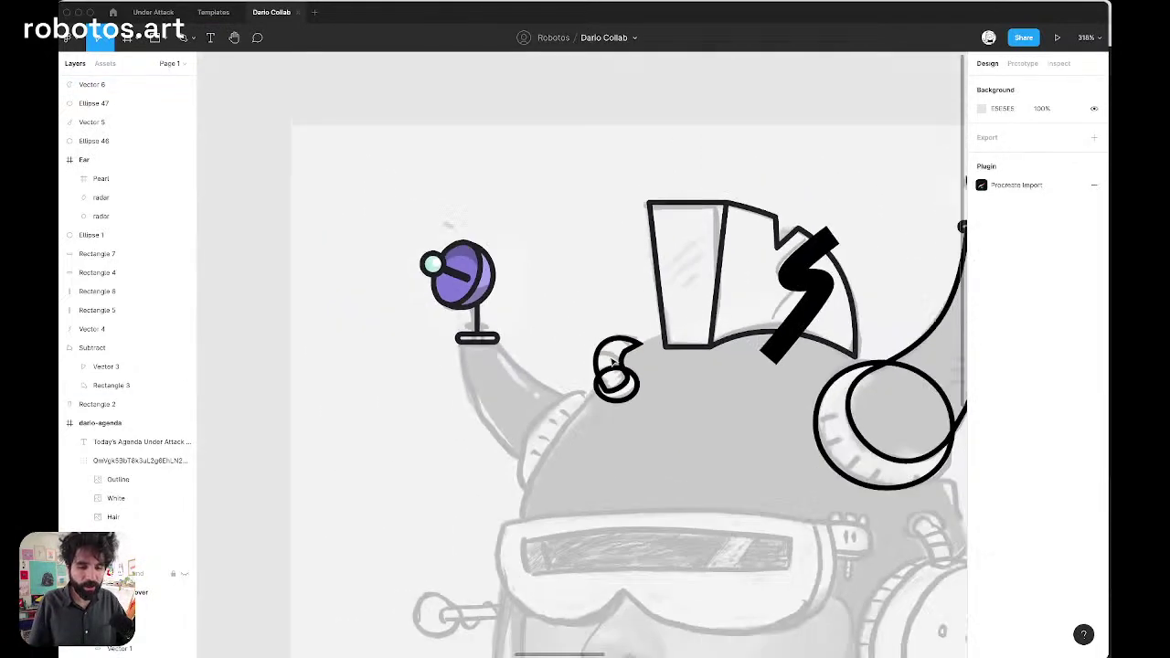
pyautogui.scroll(1, 612, 363)
pyautogui.scroll(-5, 613, 363)
pyautogui.hscroll(6, 613, 363)
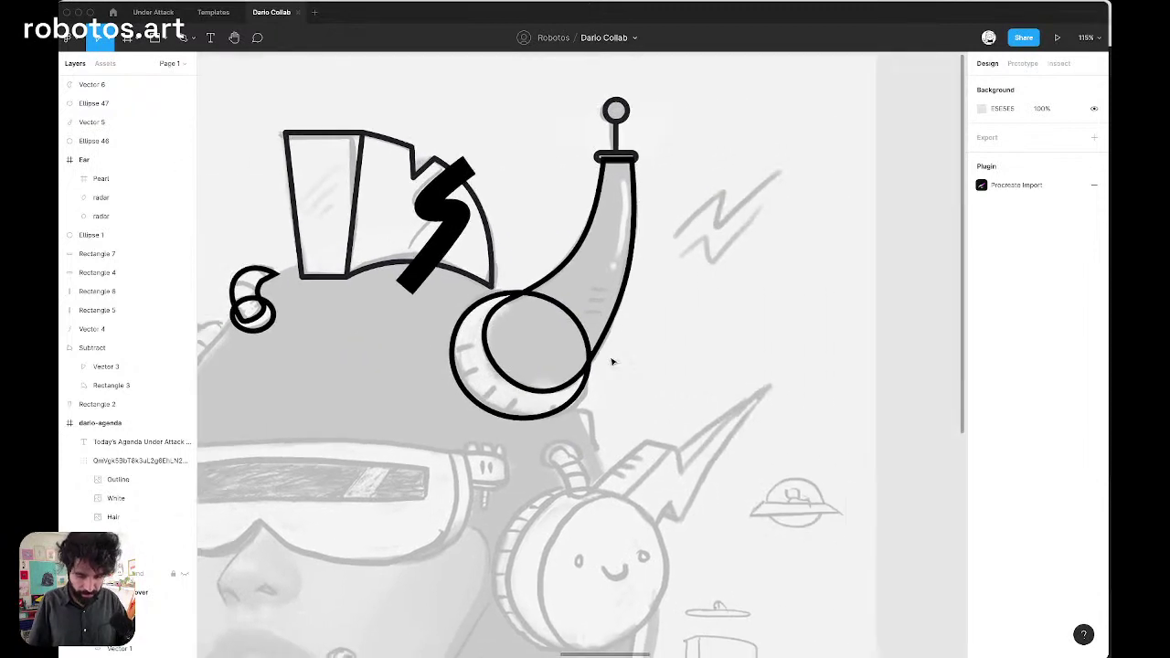
pyautogui.hscroll(-10, 613, 363)
pyautogui.scroll(2, 613, 363)
pyautogui.hscroll(3, 612, 363)
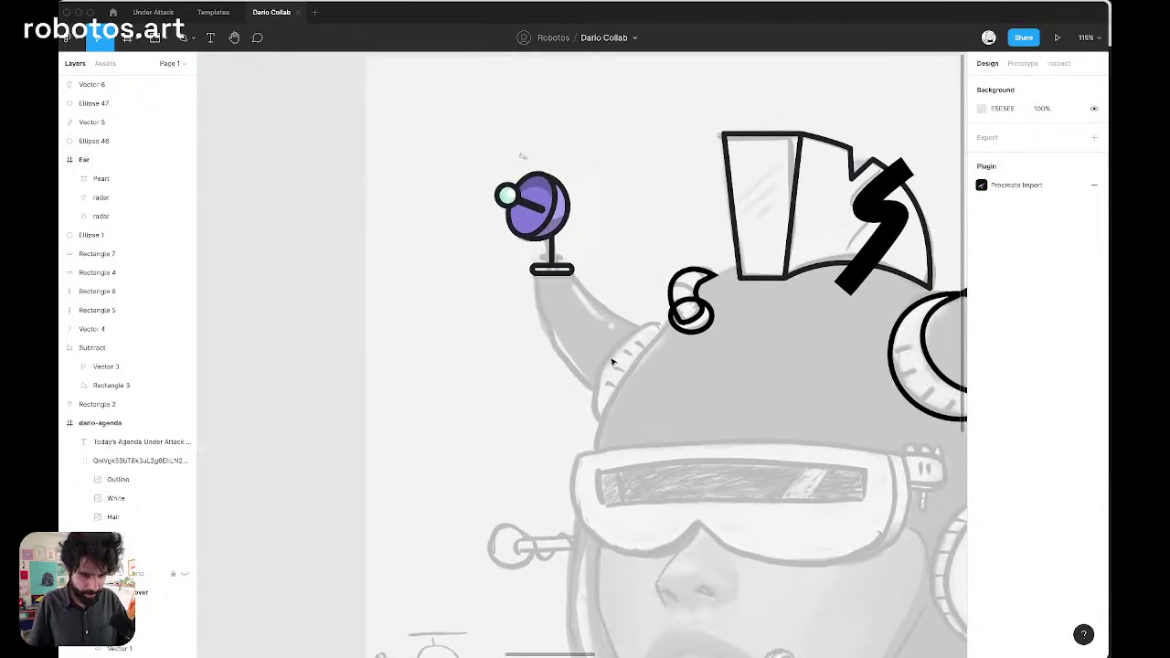
# Draw a closed four-point Pen outline about 160.5 × 189 over the large horn beneath the purple radar
pyautogui.scroll(10, 540, 263)
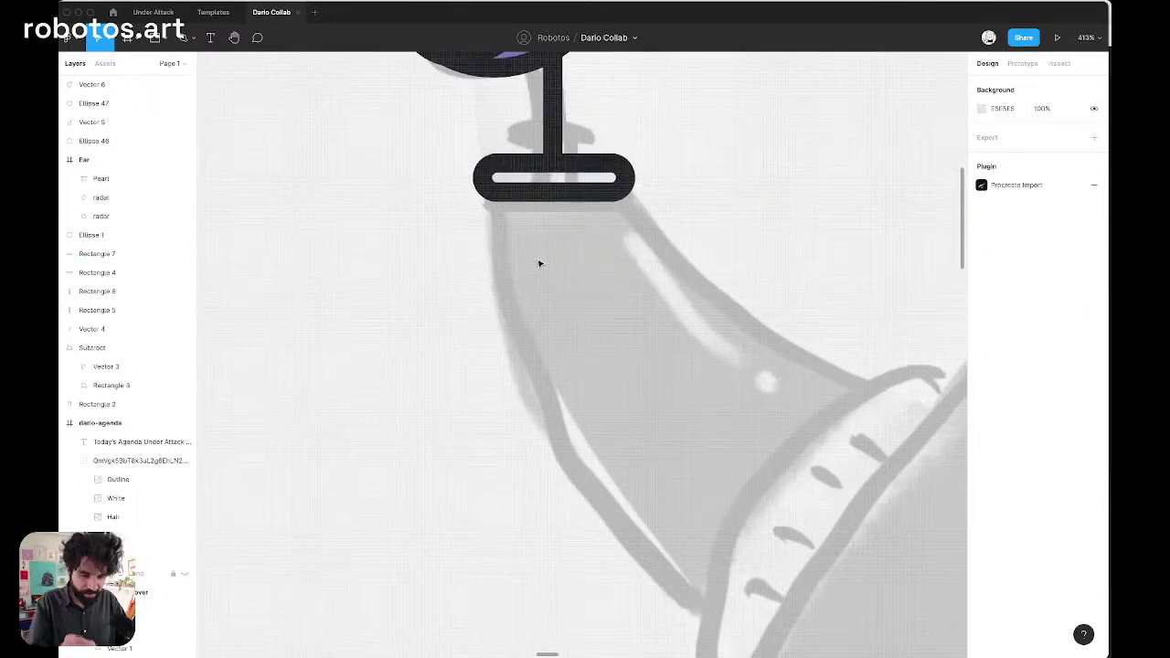
pyautogui.press('p')
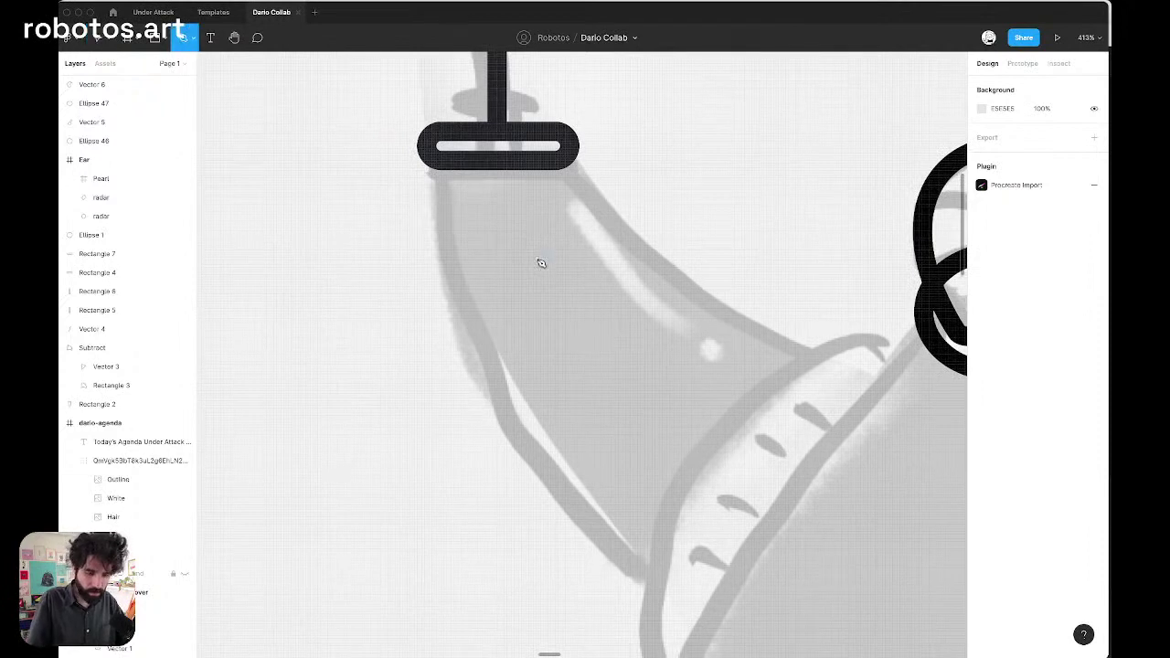
pyautogui.click(443, 150)
pyautogui.click(665, 610)
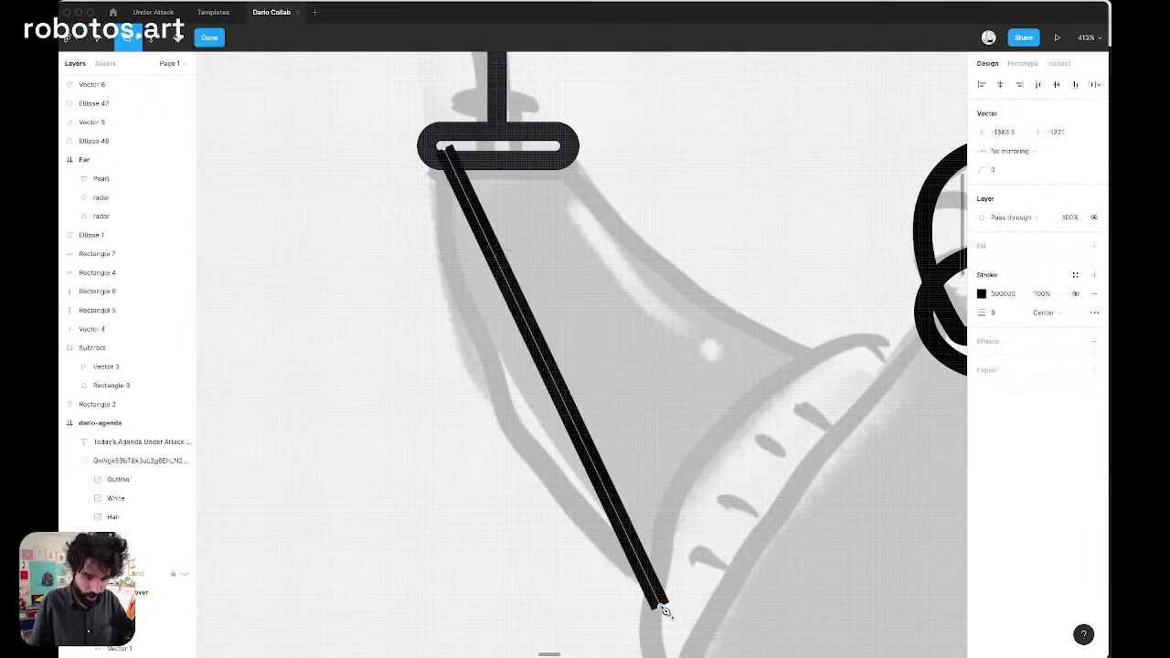
pyautogui.click(831, 368)
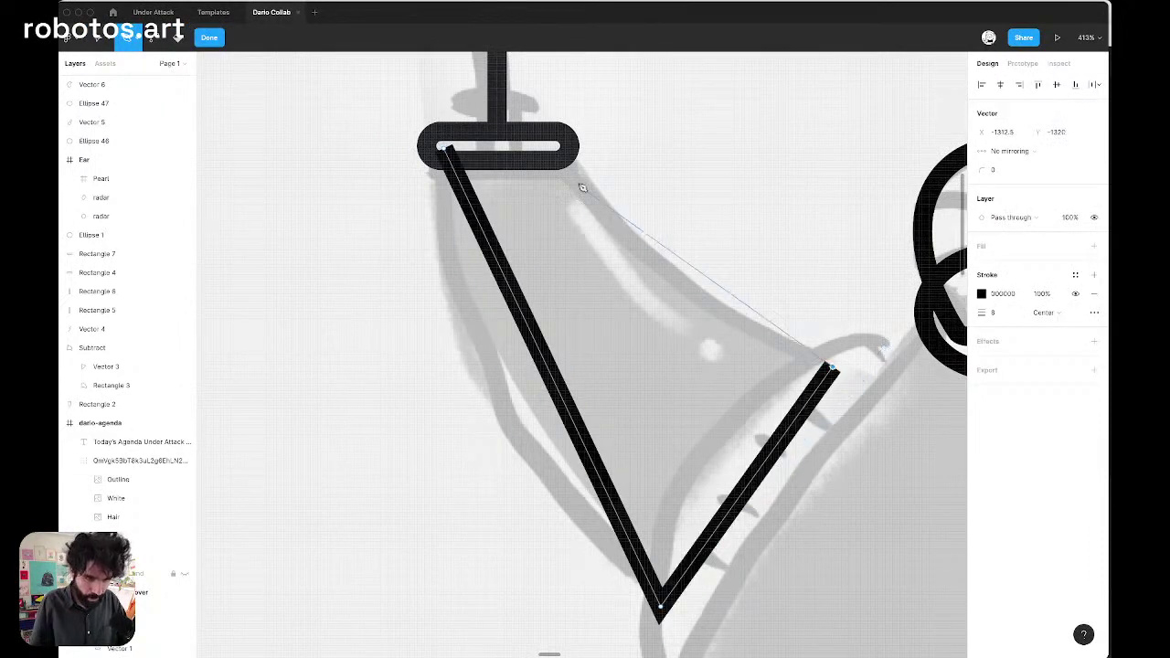
pyautogui.click(553, 147)
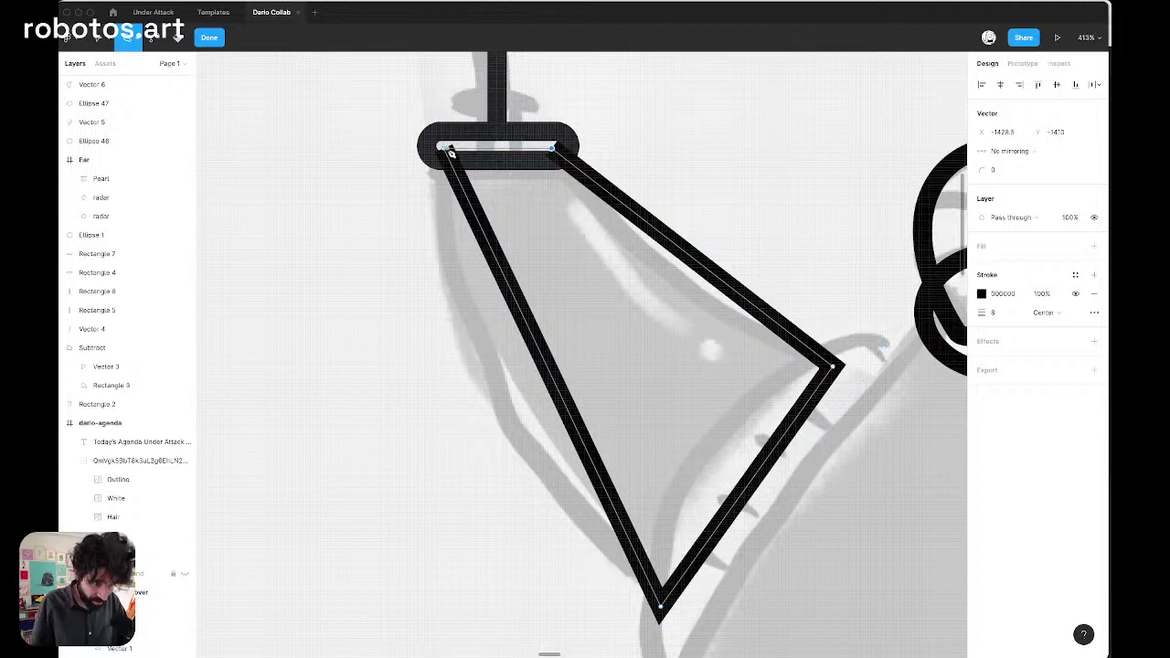
pyautogui.click(446, 150)
pyautogui.press('Escape')
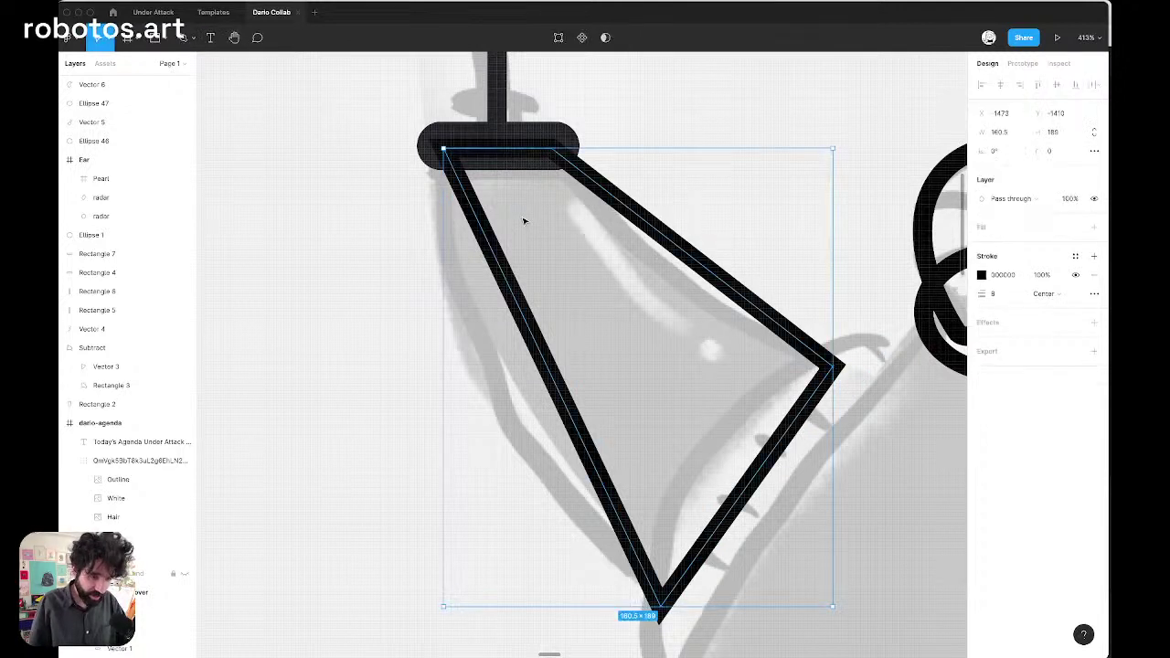
# Bend the large horn's outer side outward and its upper side inward to follow the sketched curves
pyautogui.press('Return')
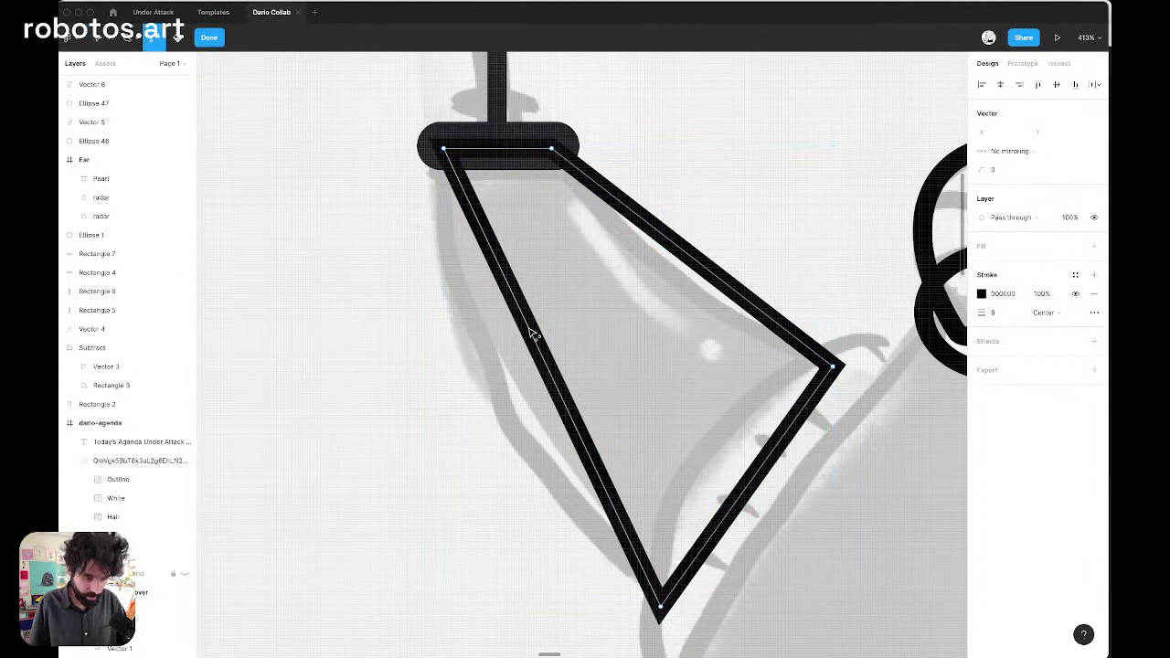
pyautogui.moveTo(536, 335); pyautogui.dragTo(491, 366)
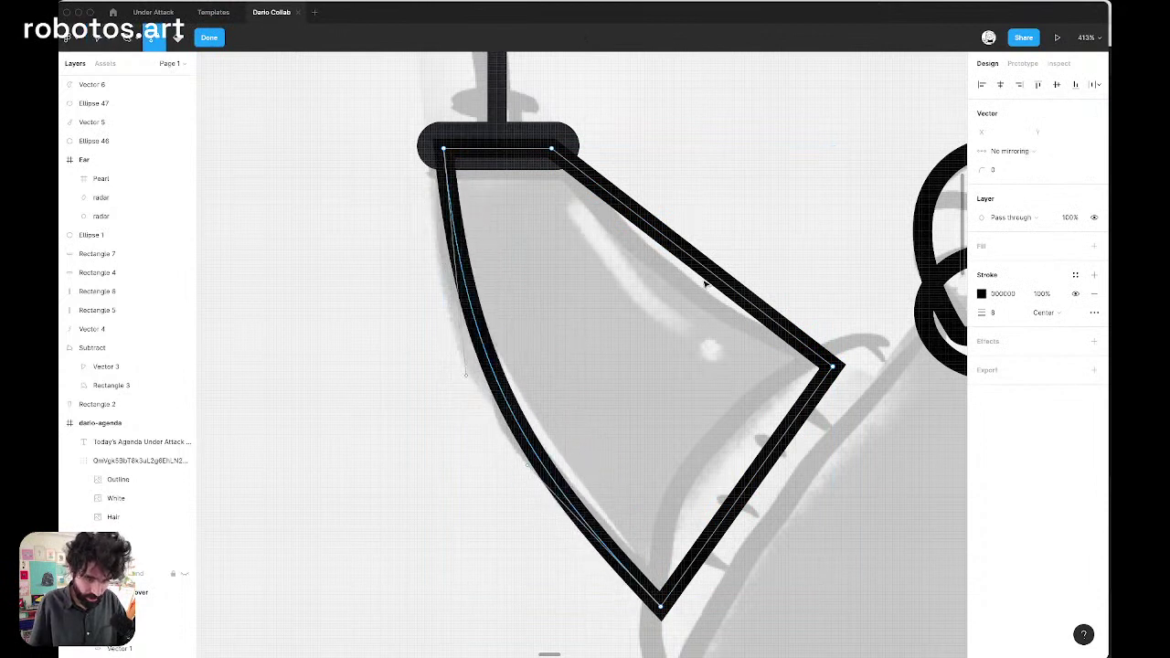
pyautogui.moveTo(706, 274); pyautogui.dragTo(677, 297)
pyautogui.scroll(-5, 766, 333)
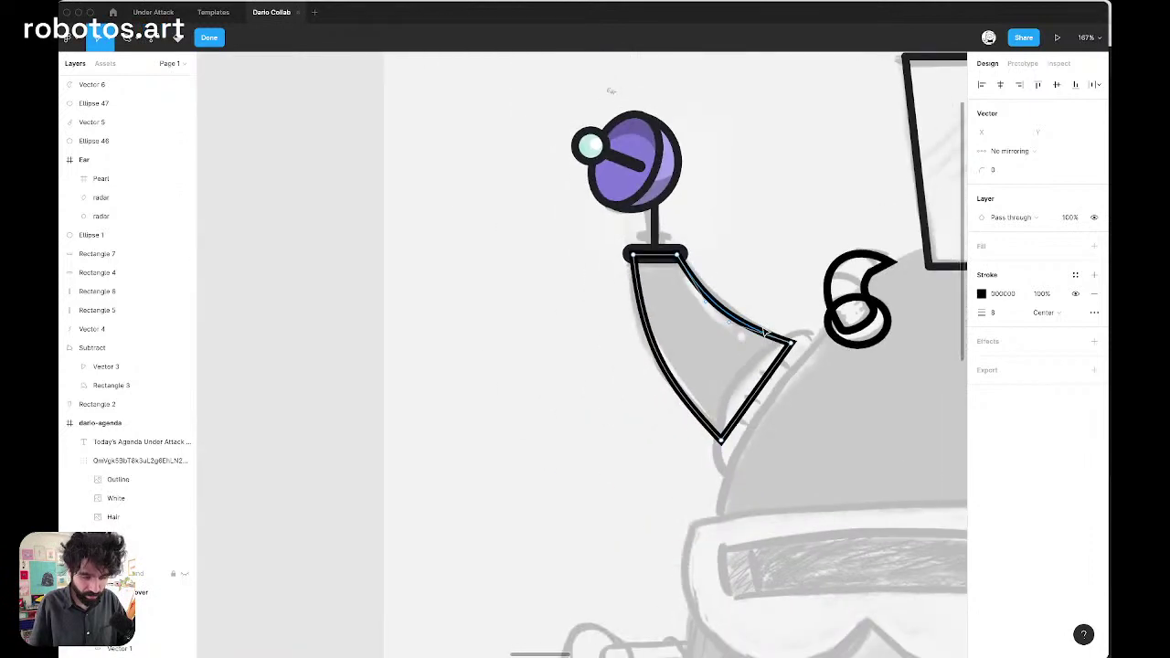
pyautogui.scroll(5, 755, 305)
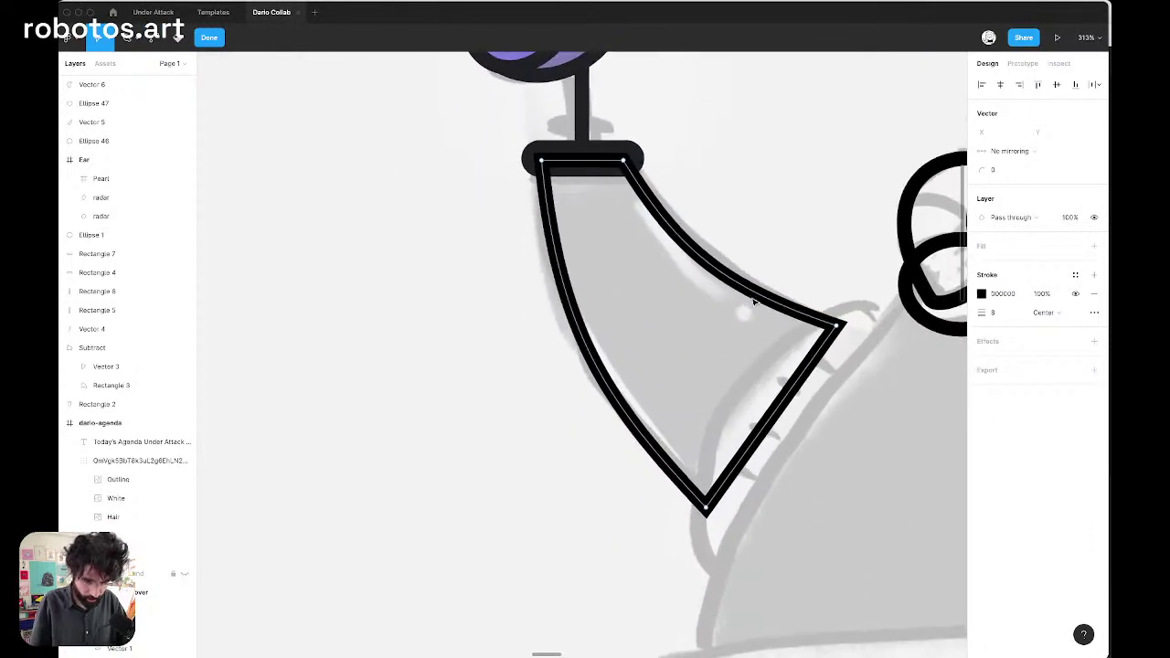
pyautogui.hscroll(5, 754, 302)
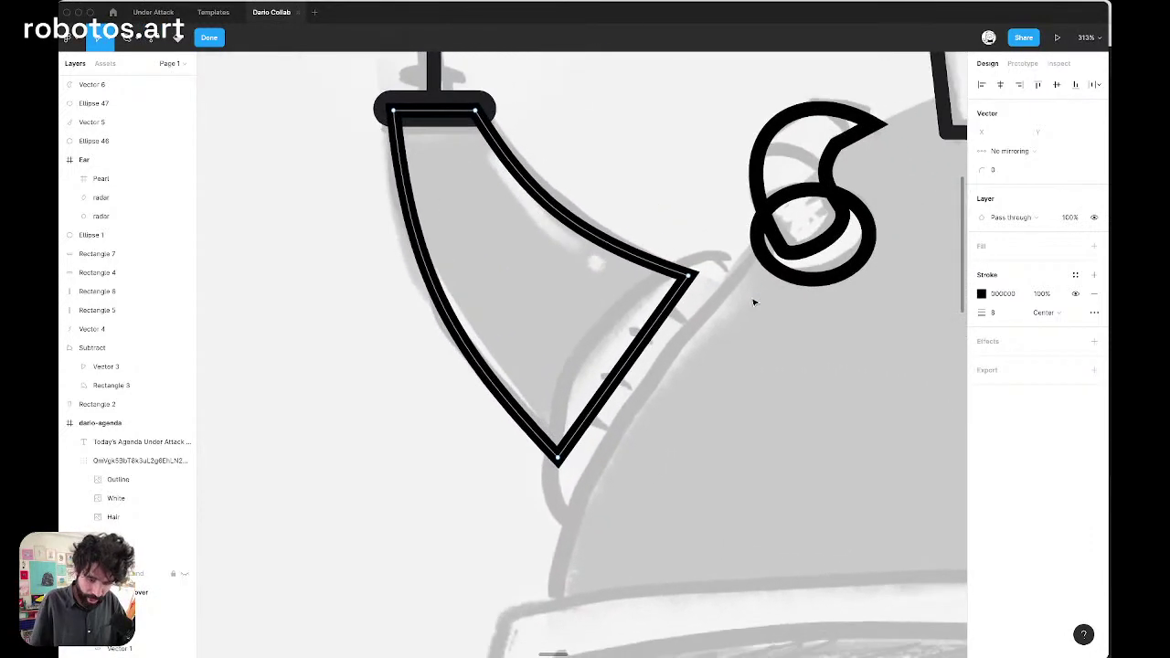
# Try to draw the curved band at the large horn's base as a closed Pen outline within the horn's own path
pyautogui.press('p')
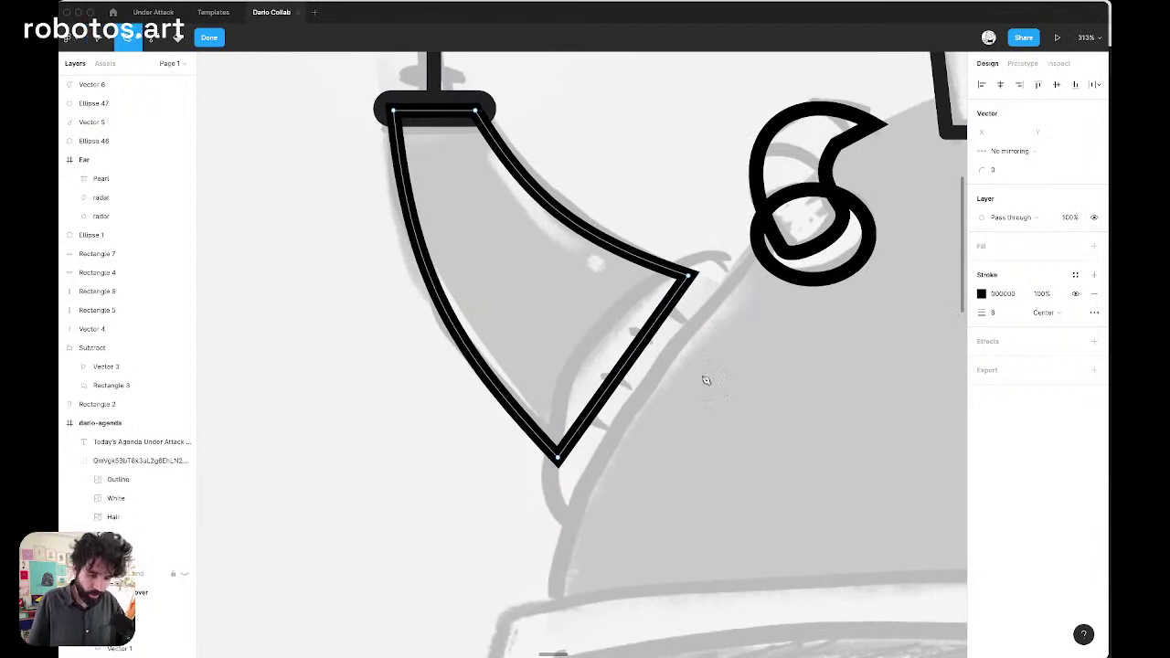
pyautogui.click(566, 522)
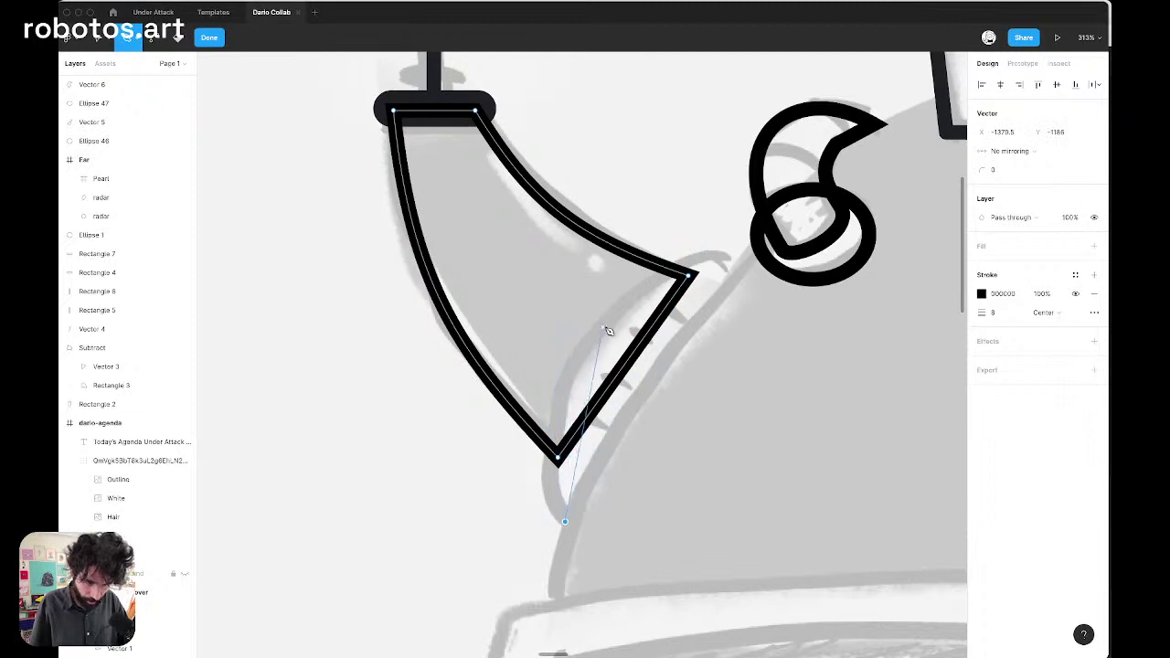
pyautogui.moveTo(595, 327); pyautogui.dragTo(660, 274)
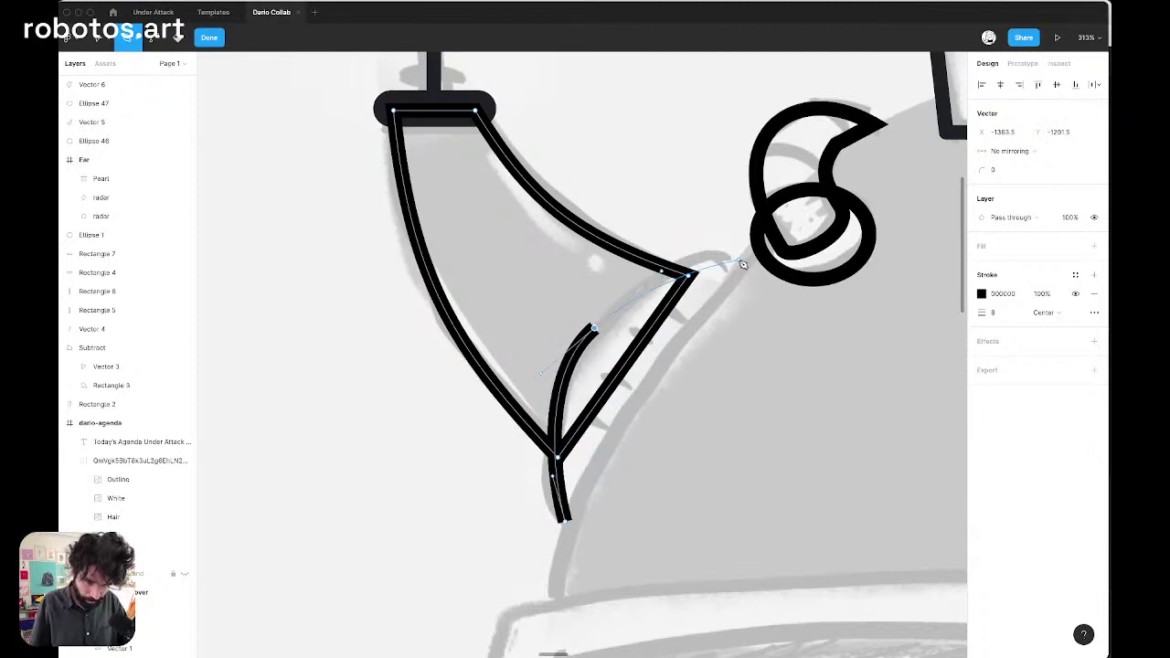
pyautogui.click(740, 262)
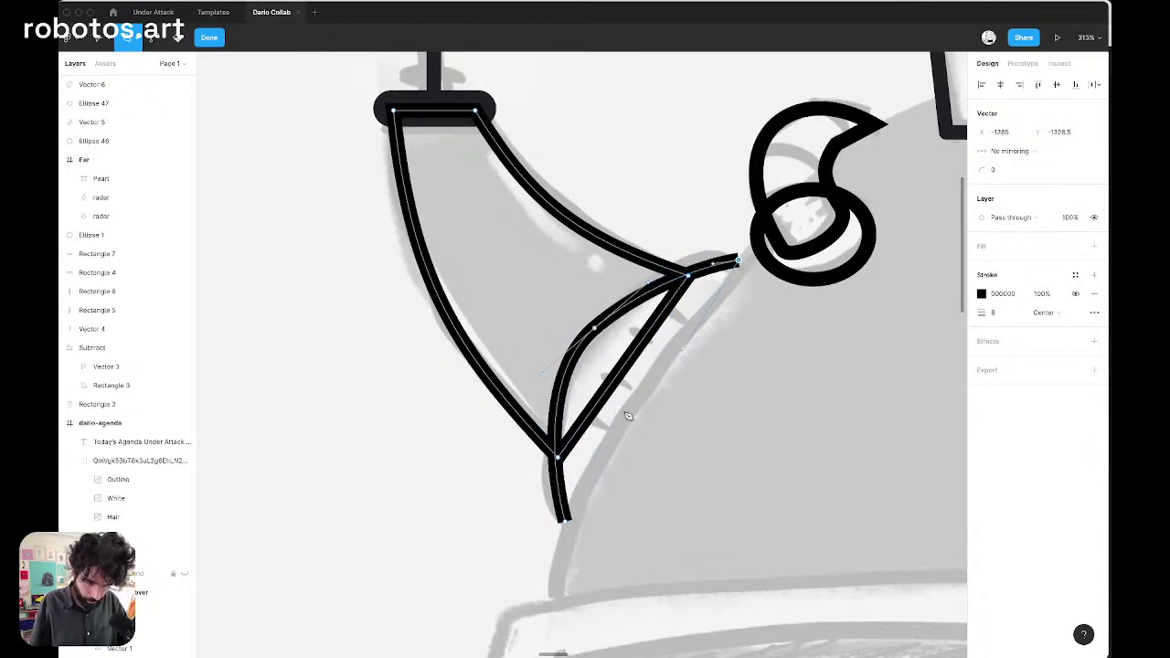
pyautogui.click(569, 525)
pyautogui.press('Escape')
pyautogui.doubleClick(684, 369)
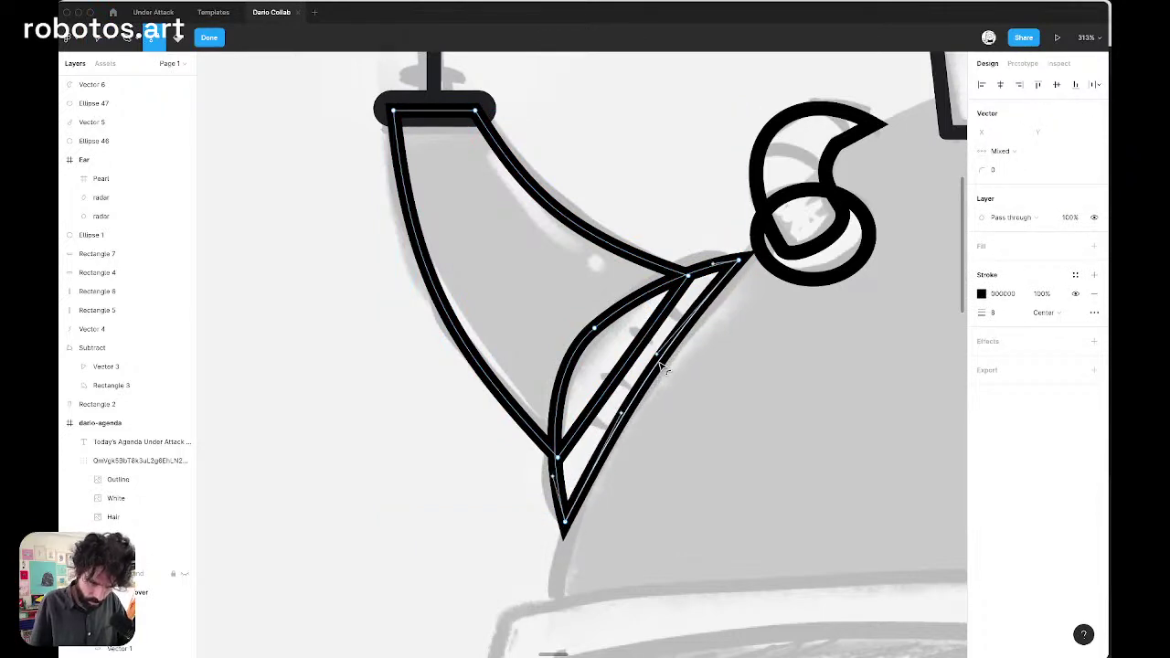
pyautogui.click(594, 328)
pyautogui.scroll(3, 594, 330)
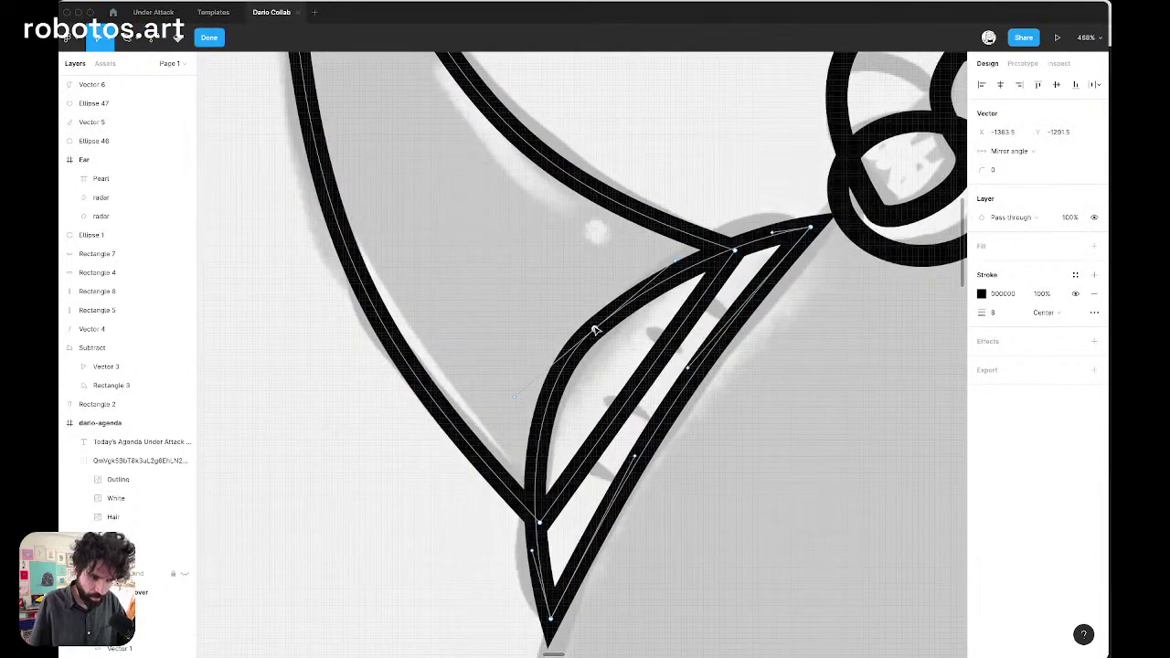
pyautogui.scroll(-5, 595, 327)
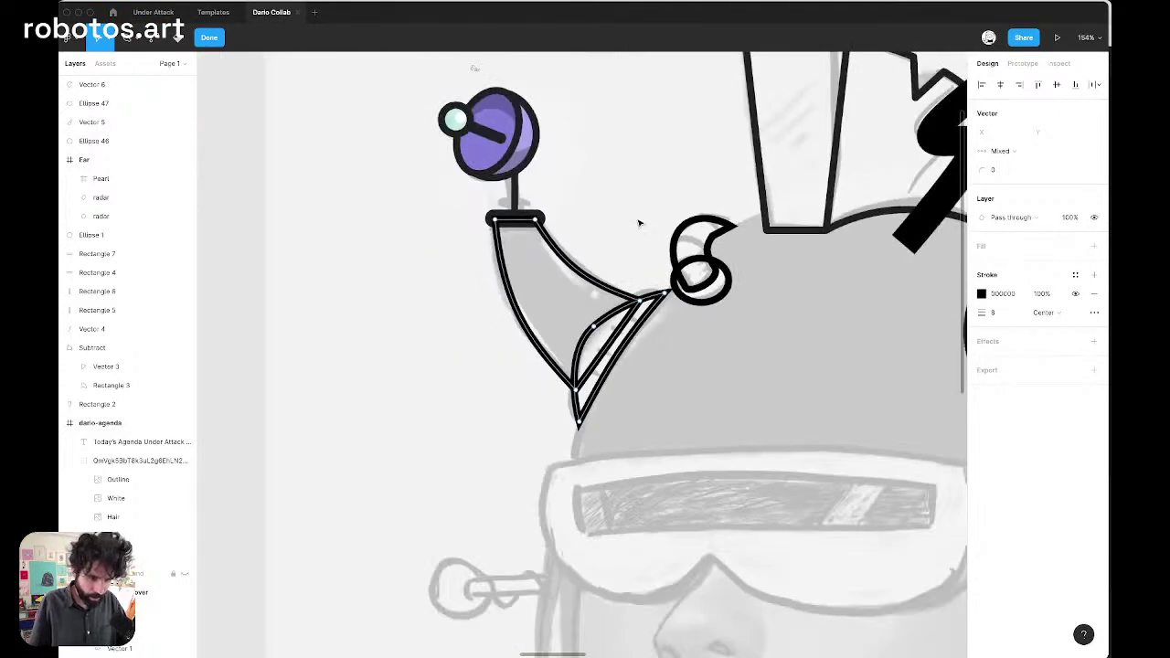
# Try moving the horn outline to check whether the base band is separate, and restore its position
pyautogui.press('Escape')
pyautogui.hotkey('ctrl', 'd')
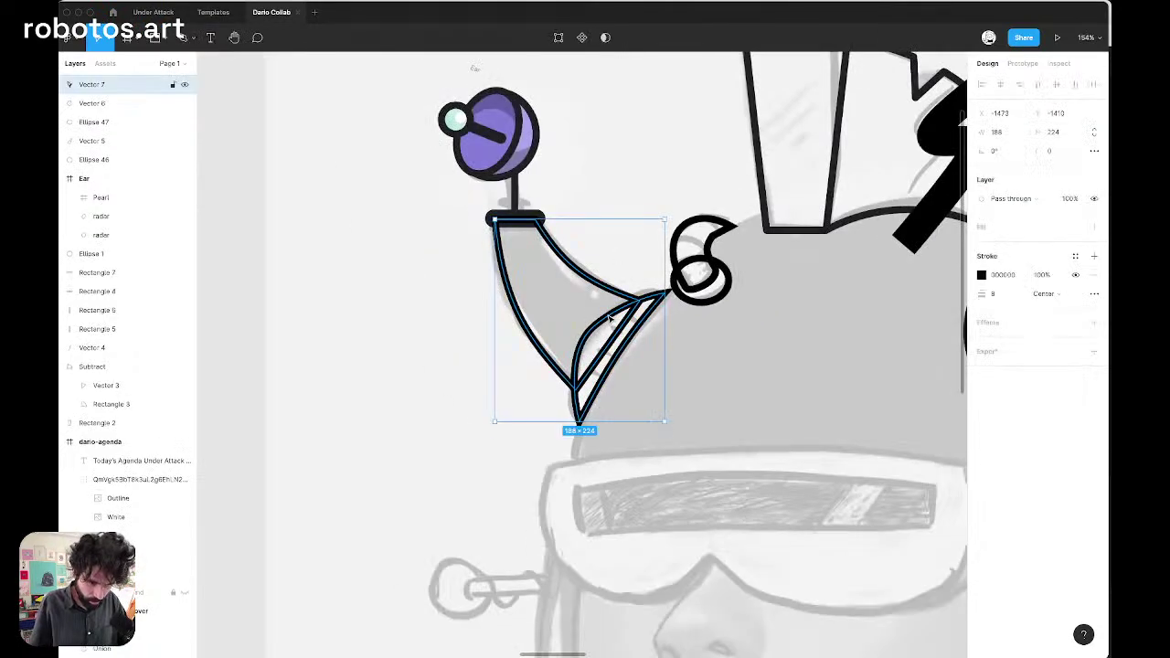
pyautogui.doubleClick(594, 290)
pyautogui.press('Escape')
pyautogui.hotkey('ctrl', 'shift', 'h')
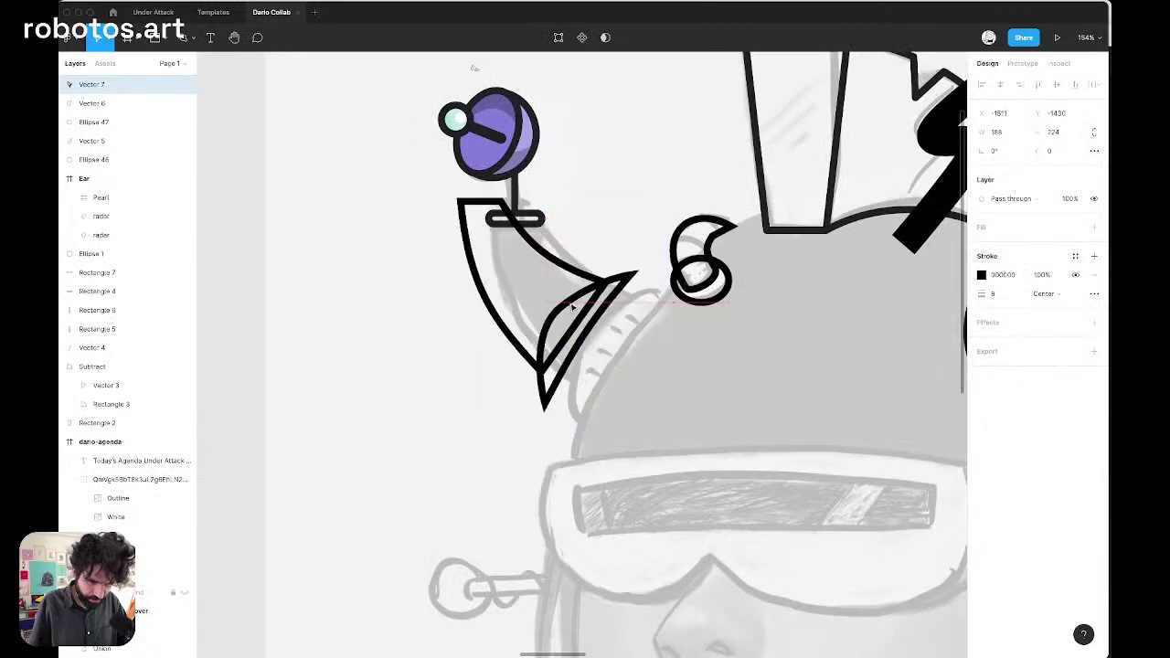
pyautogui.hotkey('ctrl', 'shift', 'h')
# Remove the base band drawn inside the horn's path, keeping the four-point horn outline, and leave path editing
pyautogui.scroll(5, 572, 310)
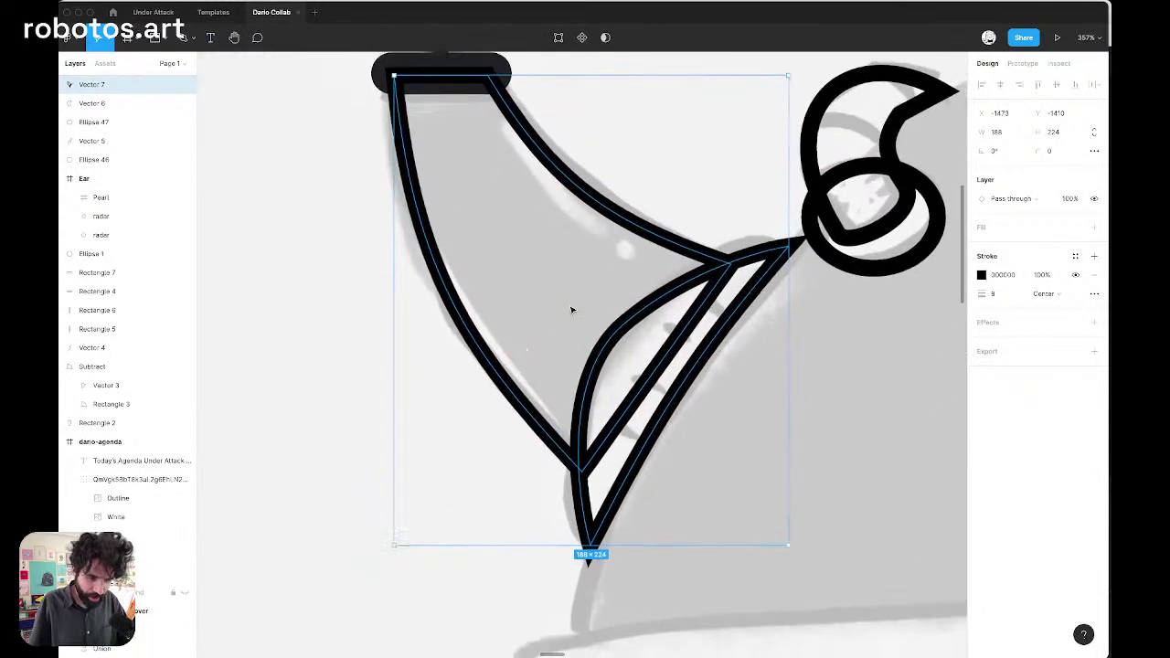
pyautogui.press('Return')
pyautogui.press('Escape')
pyautogui.press('Return')
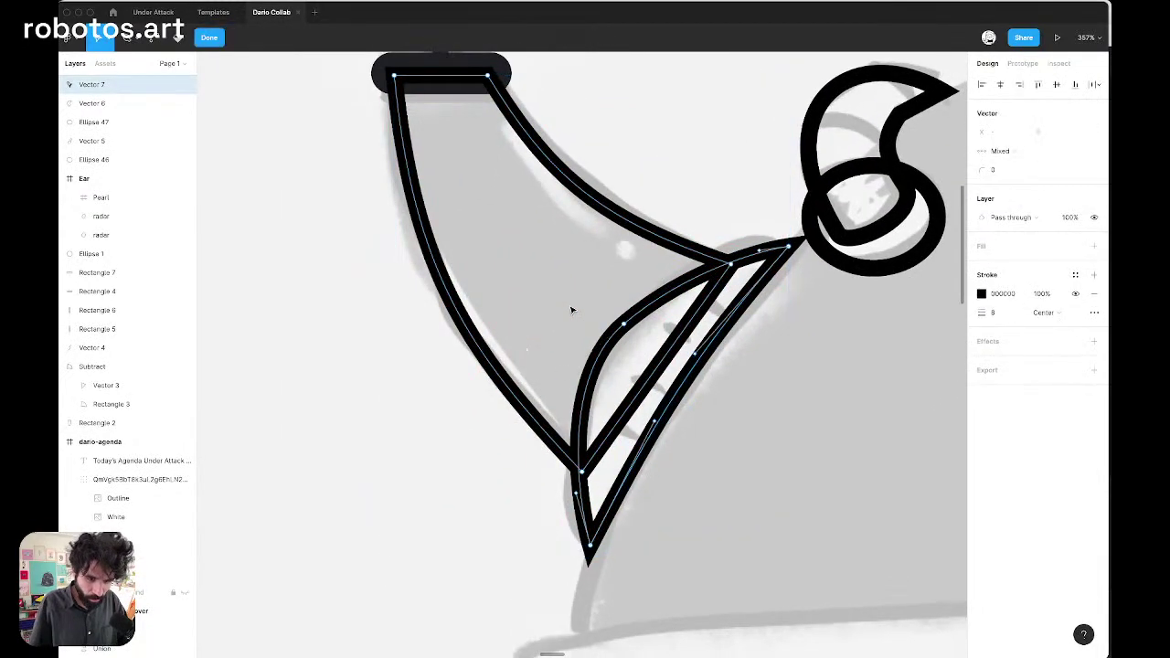
pyautogui.press('Escape')
pyautogui.press('Return')
pyautogui.press('Delete')
pyautogui.press('Delete')
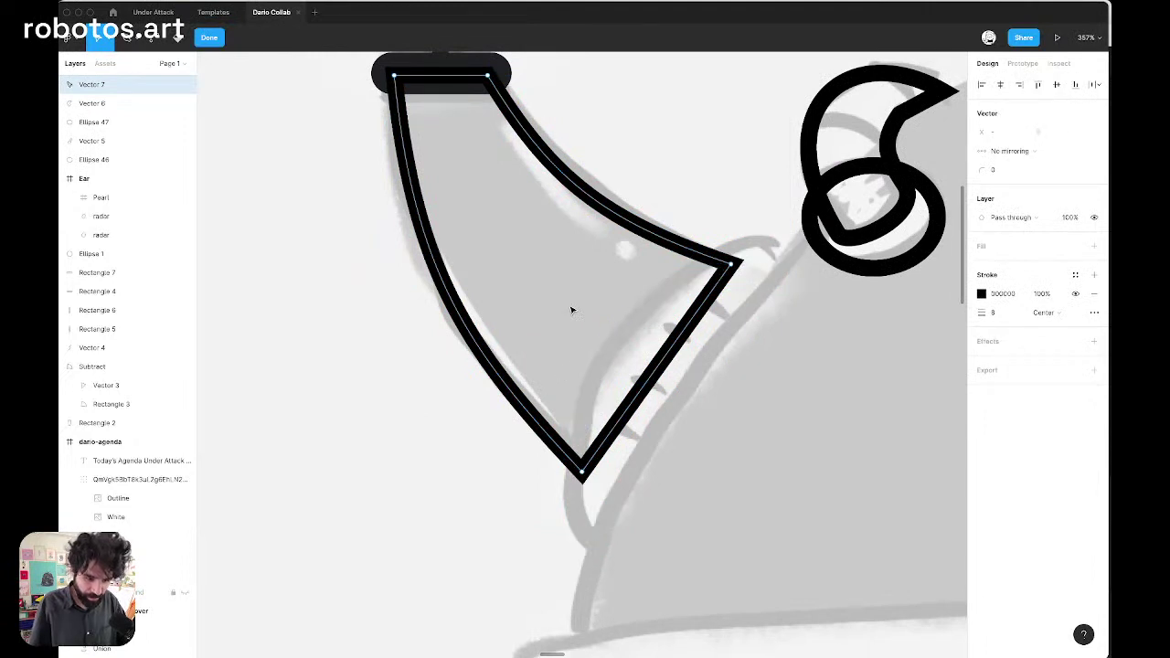
pyautogui.press('Escape')
pyautogui.press('Escape')
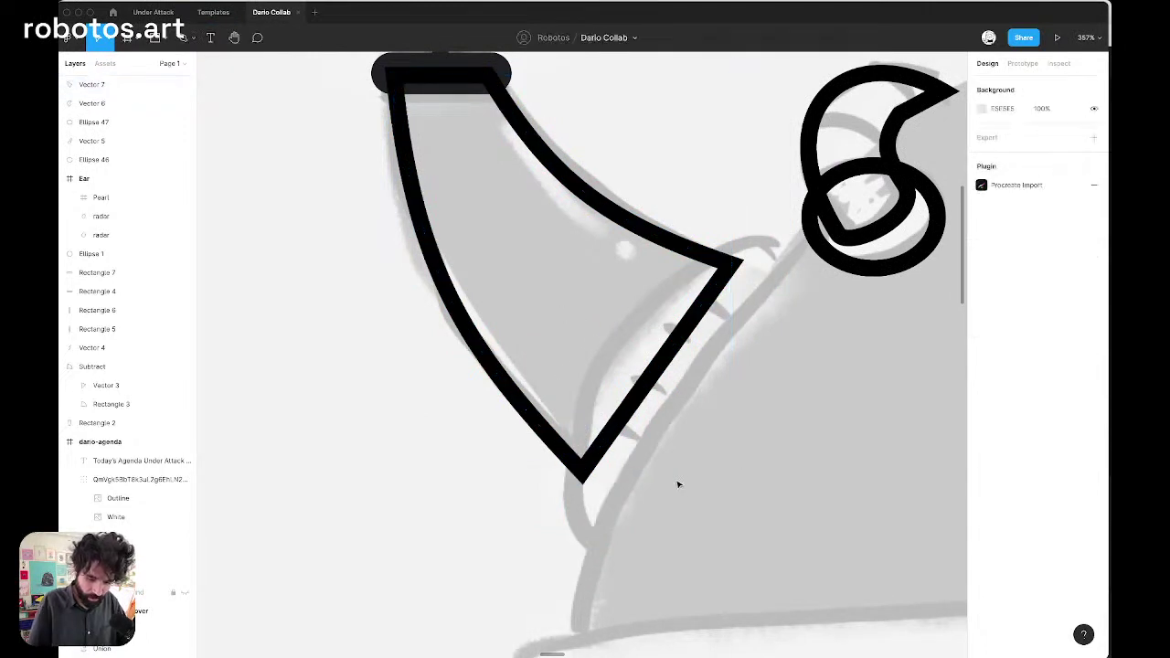
# Draw the band at the large horn's base as a separate closed Pen outline about 97 × 142
pyautogui.press('p')
pyautogui.click(593, 544)
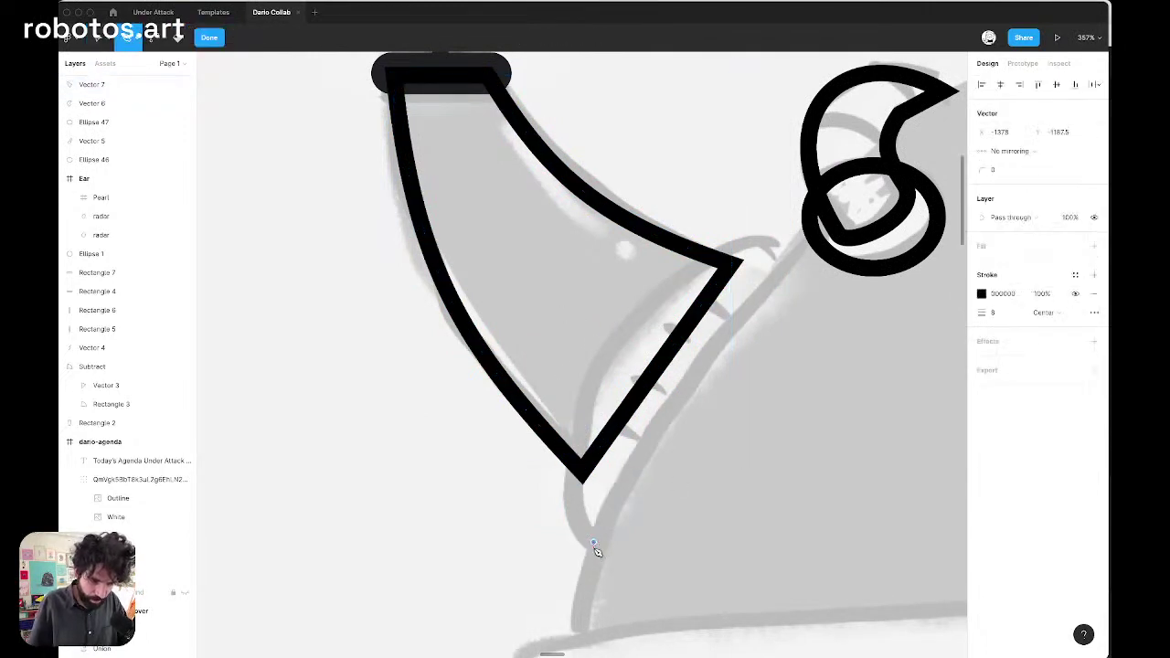
pyautogui.moveTo(636, 327); pyautogui.dragTo(690, 287)
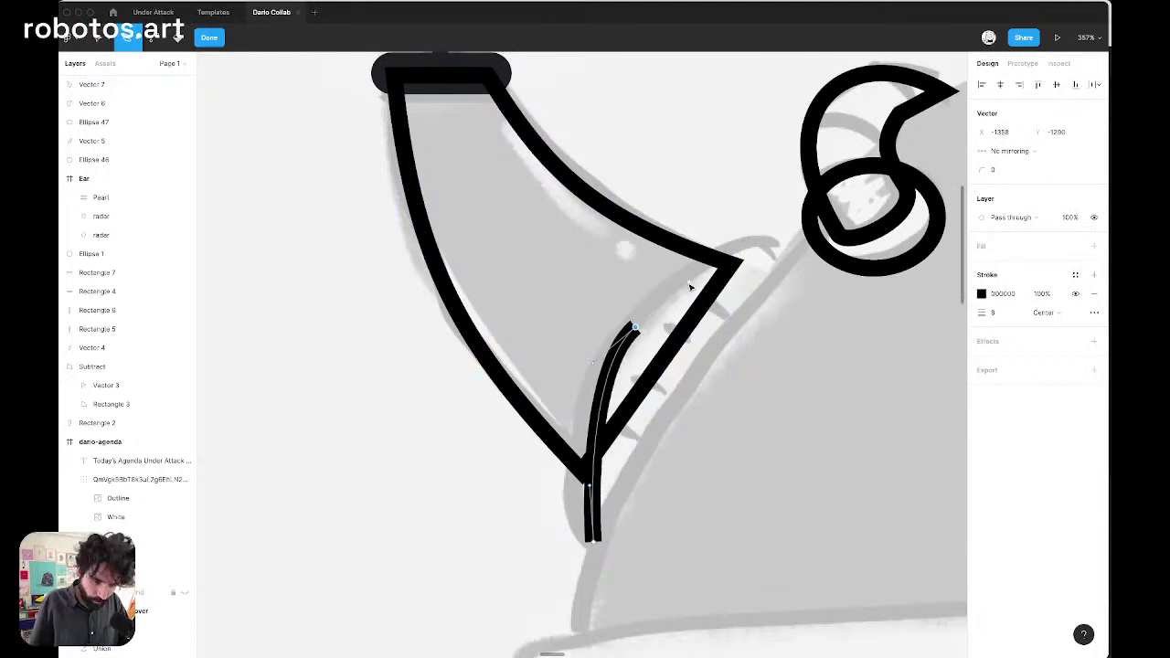
pyautogui.click(795, 245)
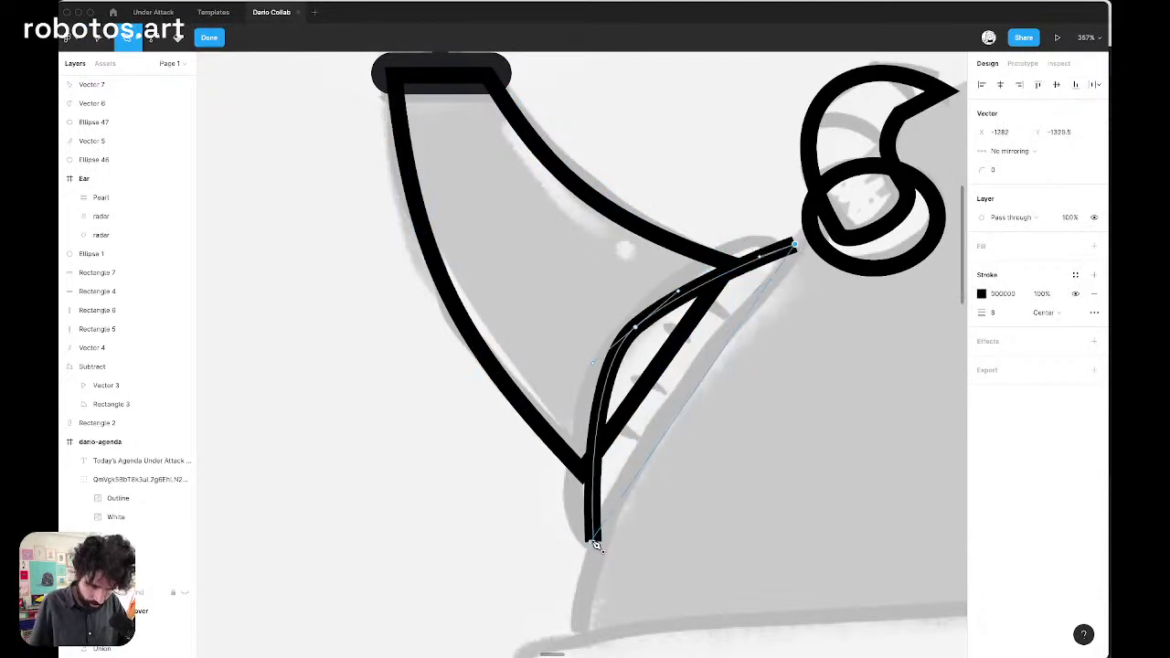
pyautogui.click(594, 544)
pyautogui.press('Escape')
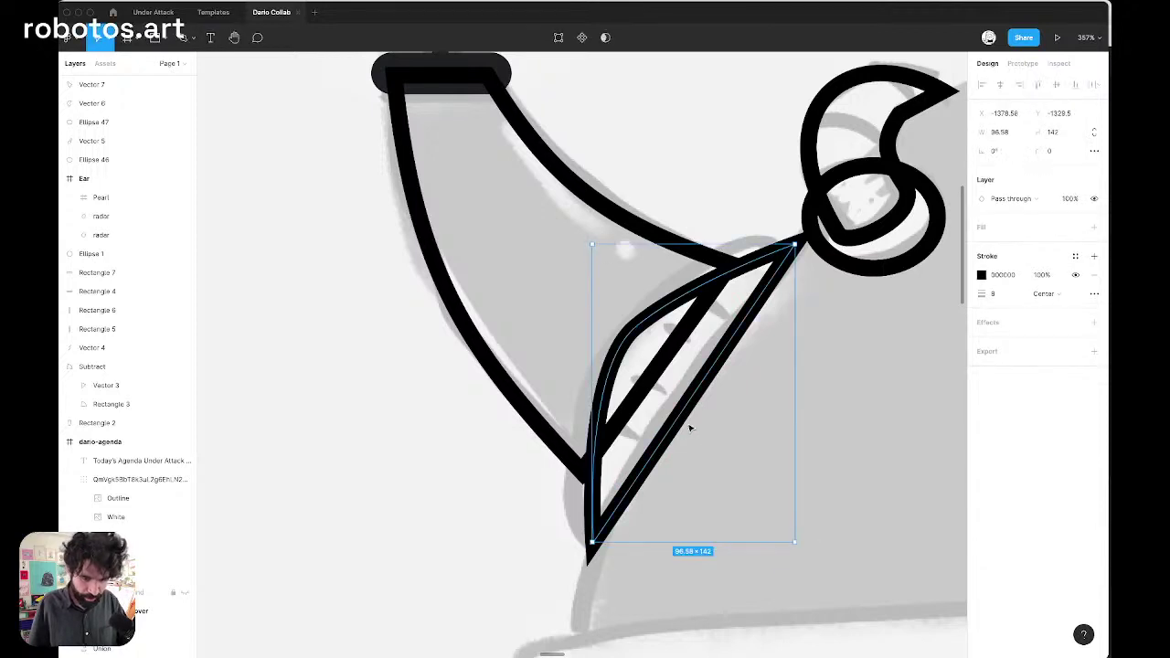
# Bend the base band's helmet-side edge along the sketch and reshape its horn-side curve with the middle anchor and its handles
pyautogui.doubleClick(702, 398)
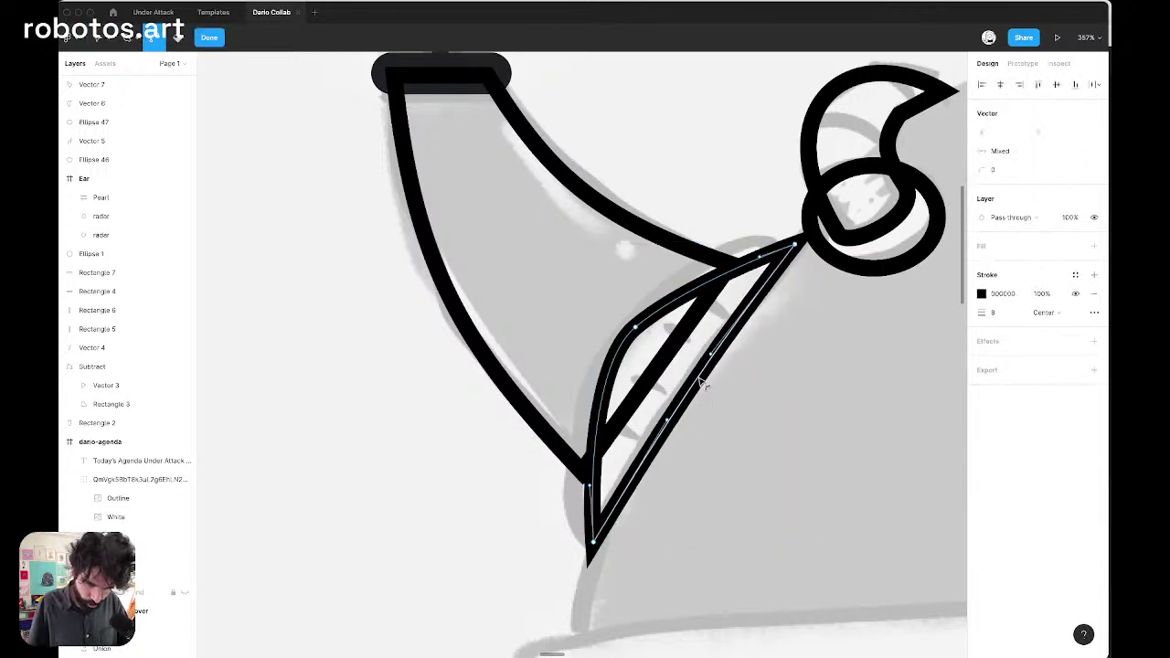
pyautogui.press('v')
pyautogui.moveTo(635, 329); pyautogui.dragTo(672, 254)
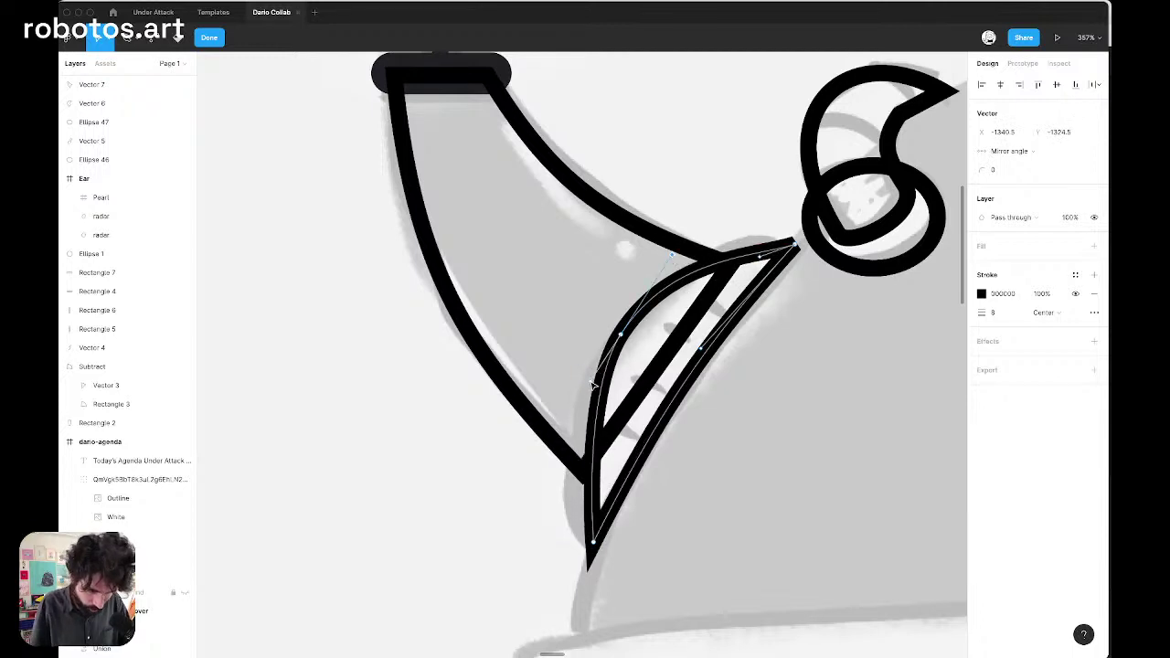
pyautogui.moveTo(593, 386); pyautogui.dragTo(559, 416)
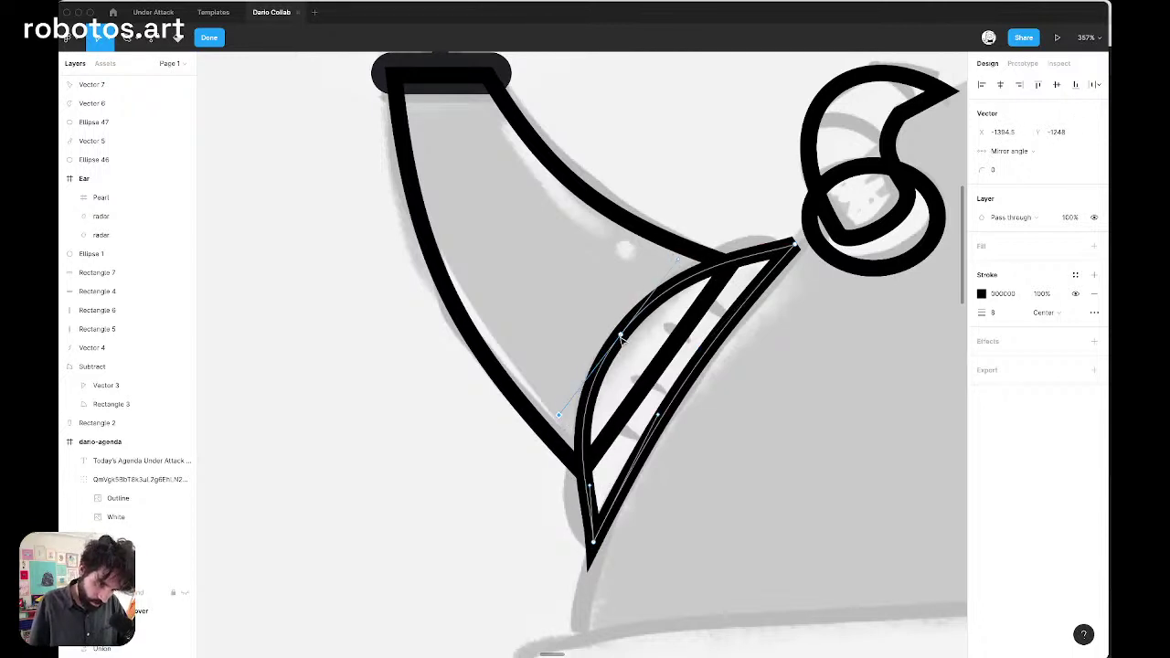
pyautogui.moveTo(622, 336); pyautogui.dragTo(617, 343)
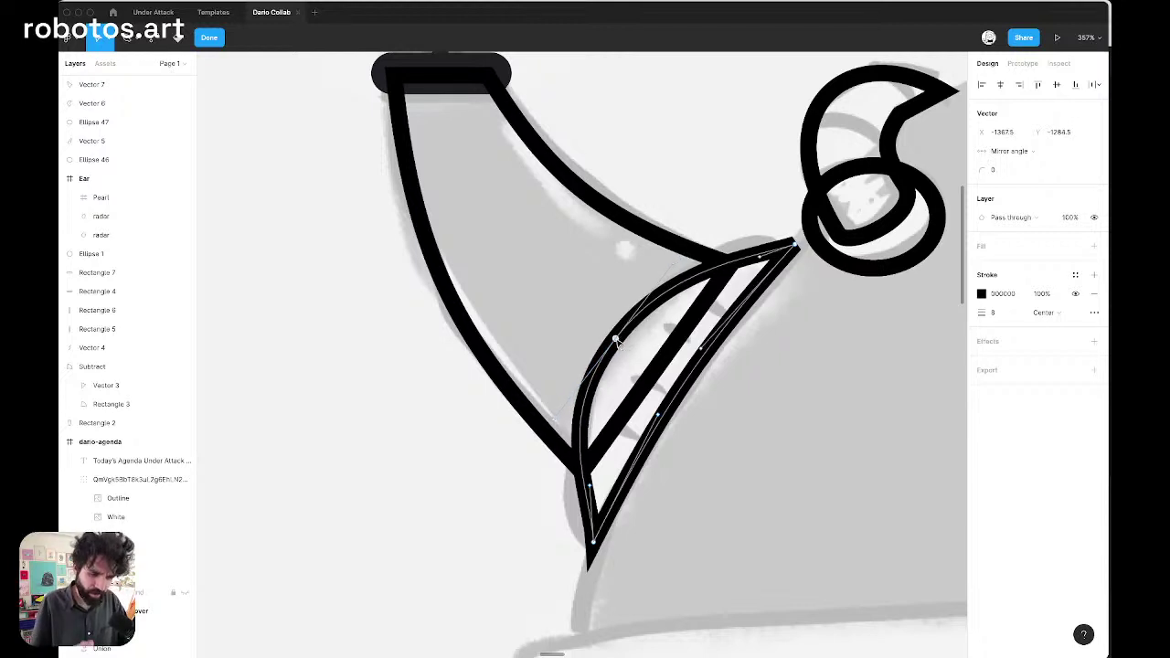
# Round the base band's lower and upper ends to follow the sketch, adjust its middle anchor, and finish editing the path
pyautogui.moveTo(592, 486); pyautogui.dragTo(567, 518)
pyautogui.click(794, 244)
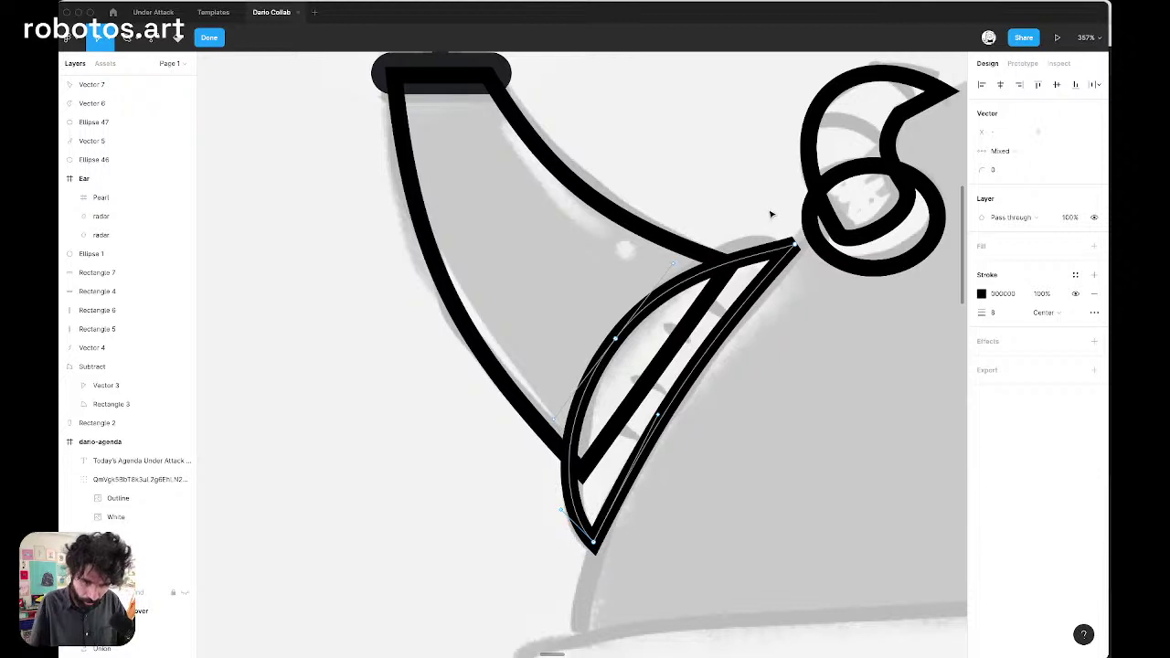
pyautogui.moveTo(758, 259); pyautogui.dragTo(745, 228)
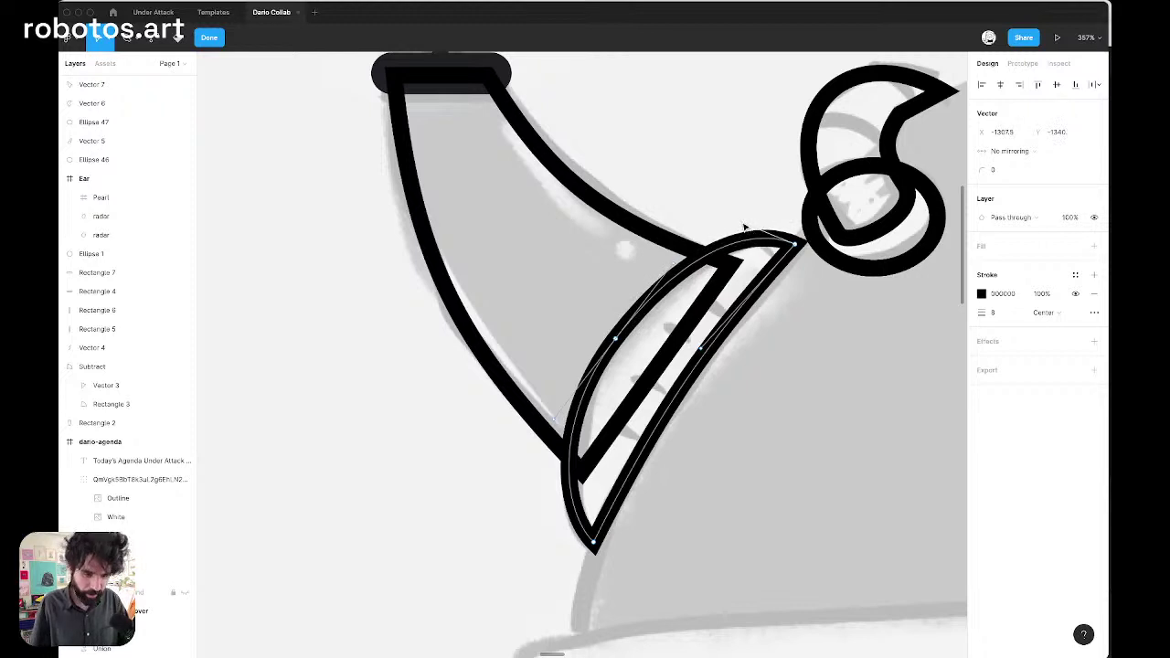
pyautogui.click(616, 340)
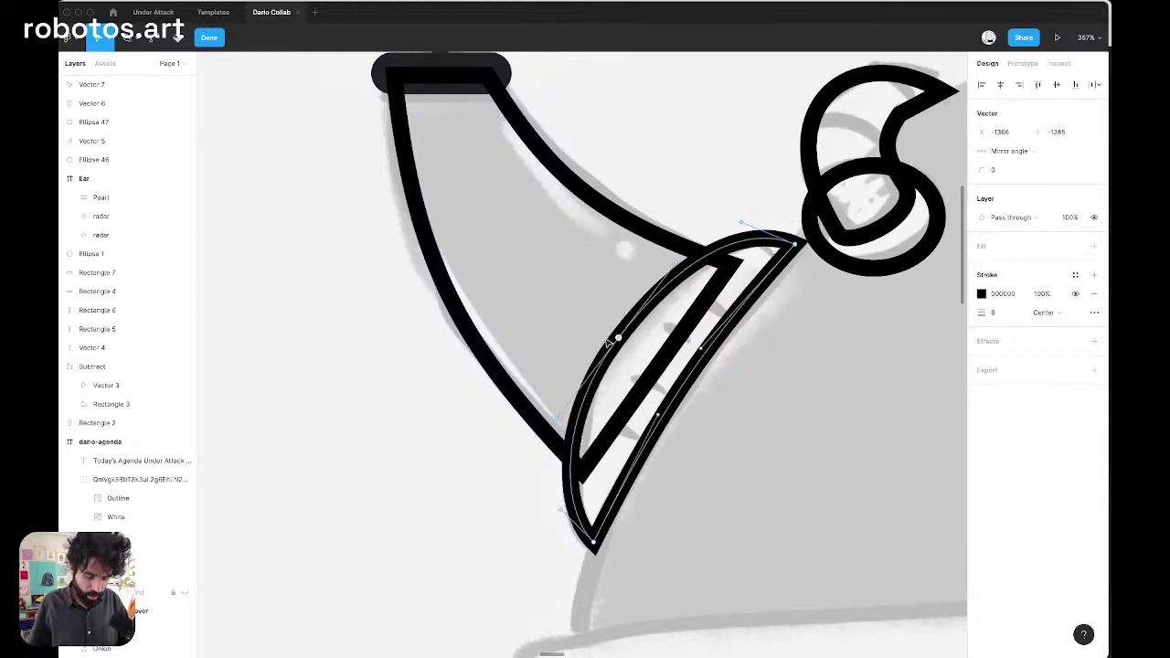
pyautogui.press('Escape')
# Fine-tune the bend of the base band's helmet-side edge against the sketched helmet line and finish editing the path
pyautogui.scroll(-5, 386, 472)
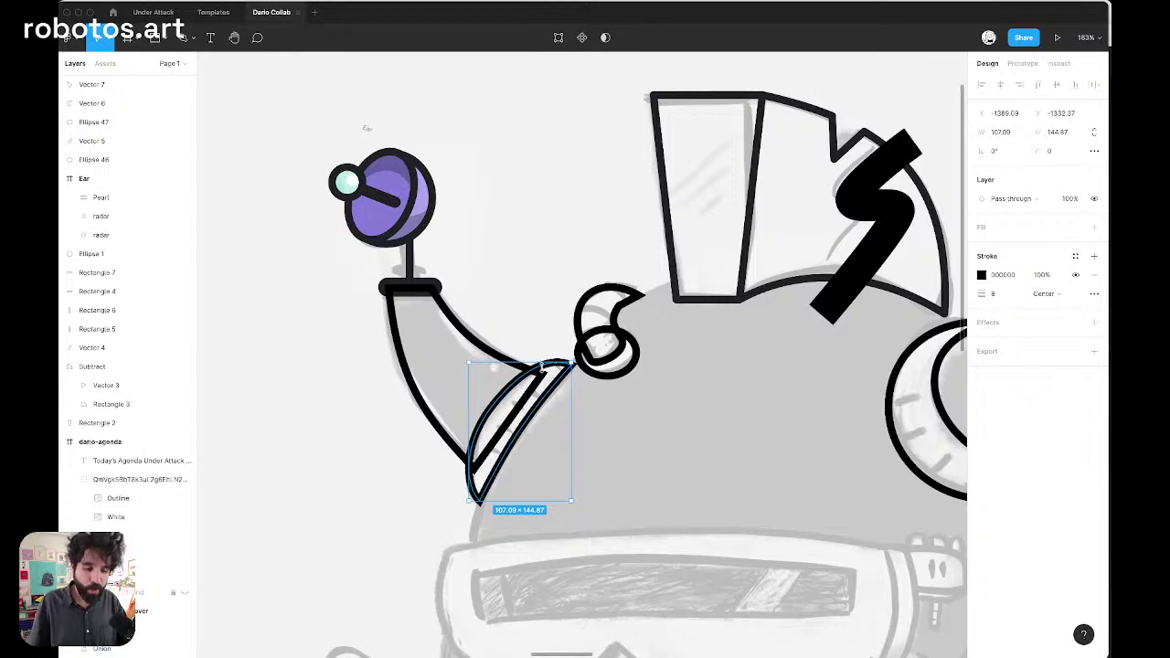
pyautogui.scroll(8, 546, 366)
pyautogui.doubleClick(542, 373)
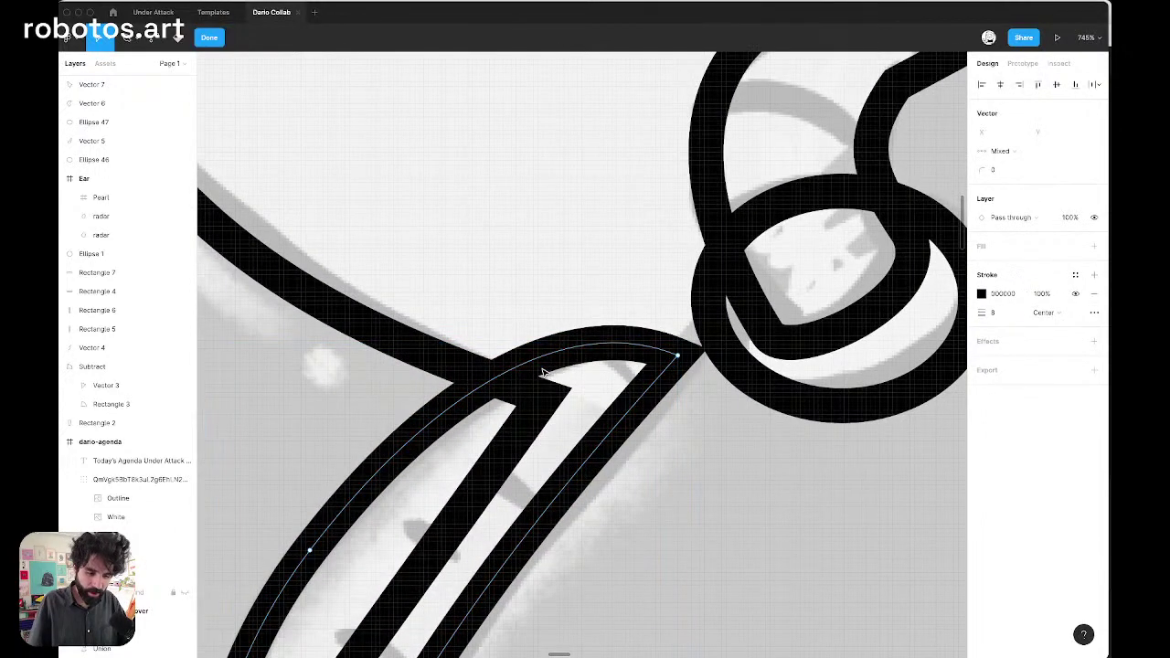
pyautogui.scroll(-5, 796, 301)
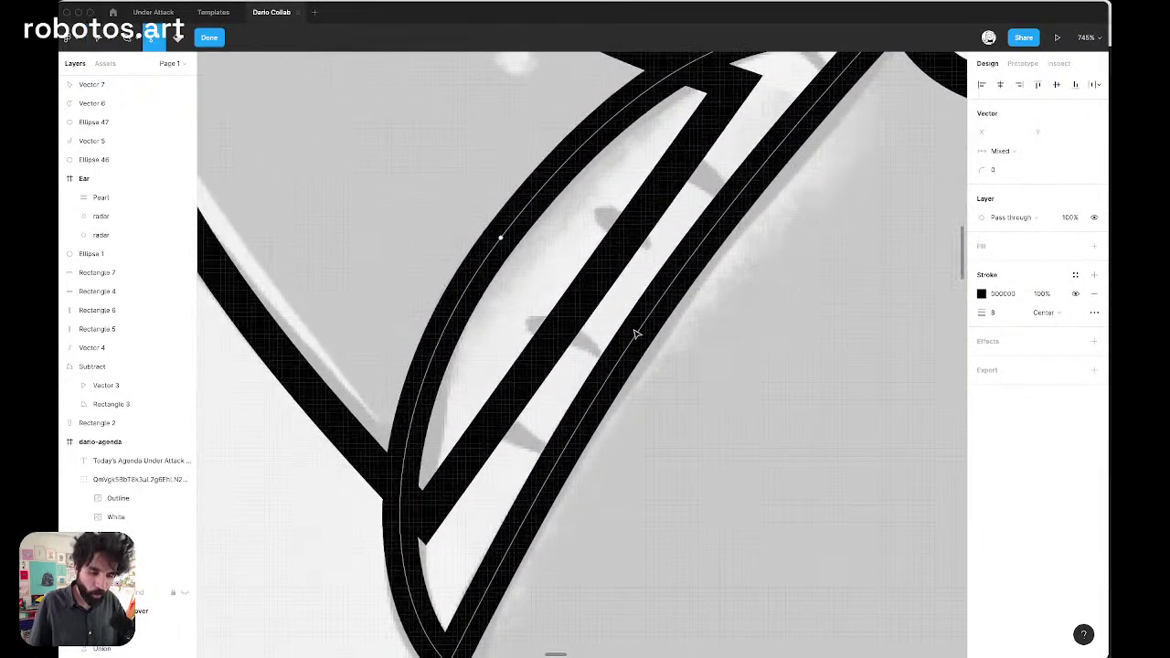
pyautogui.moveTo(635, 332); pyautogui.dragTo(642, 336)
pyautogui.scroll(-10, 643, 335)
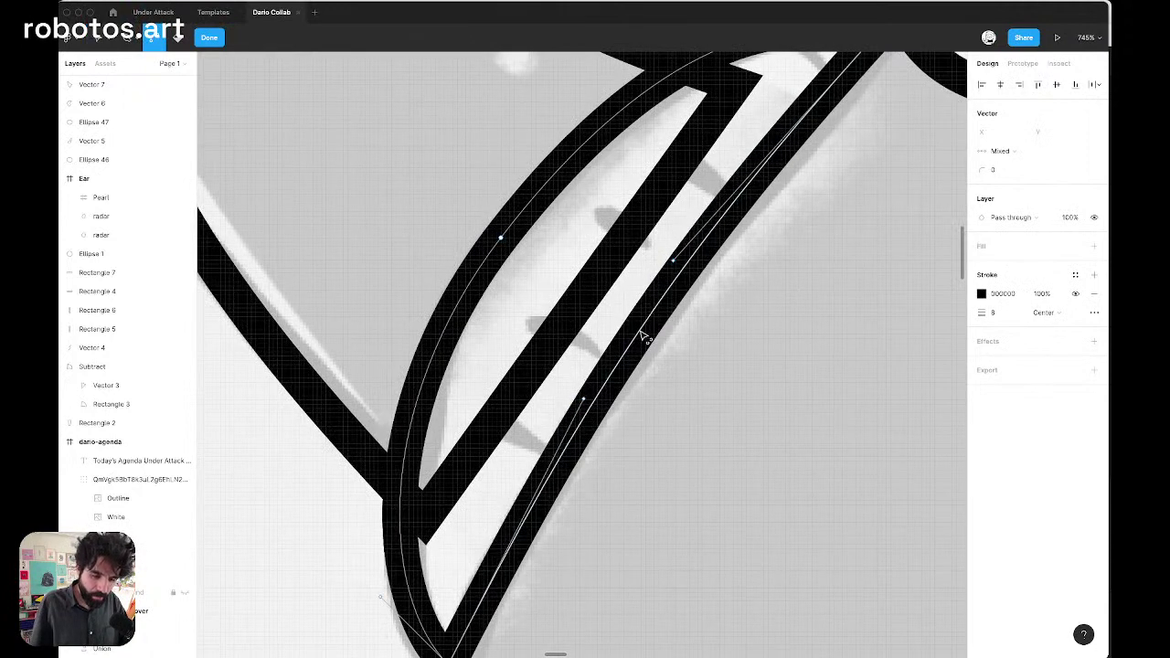
pyautogui.press('Escape')
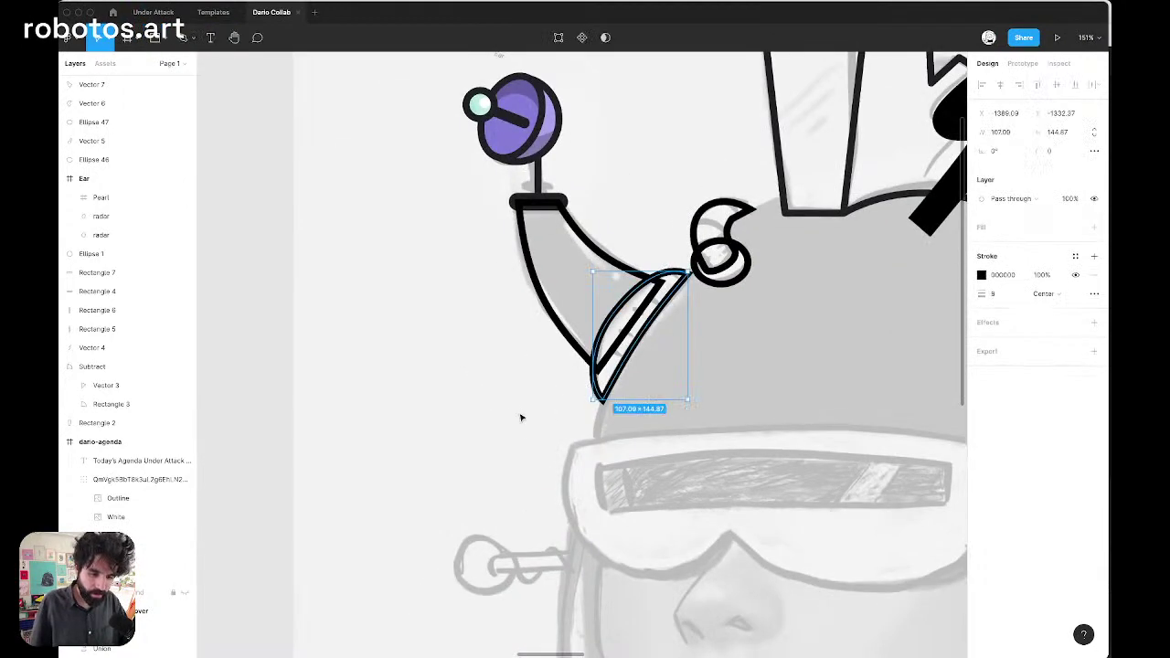
pyautogui.scroll(5, 566, 393)
pyautogui.scroll(-5, 566, 393)
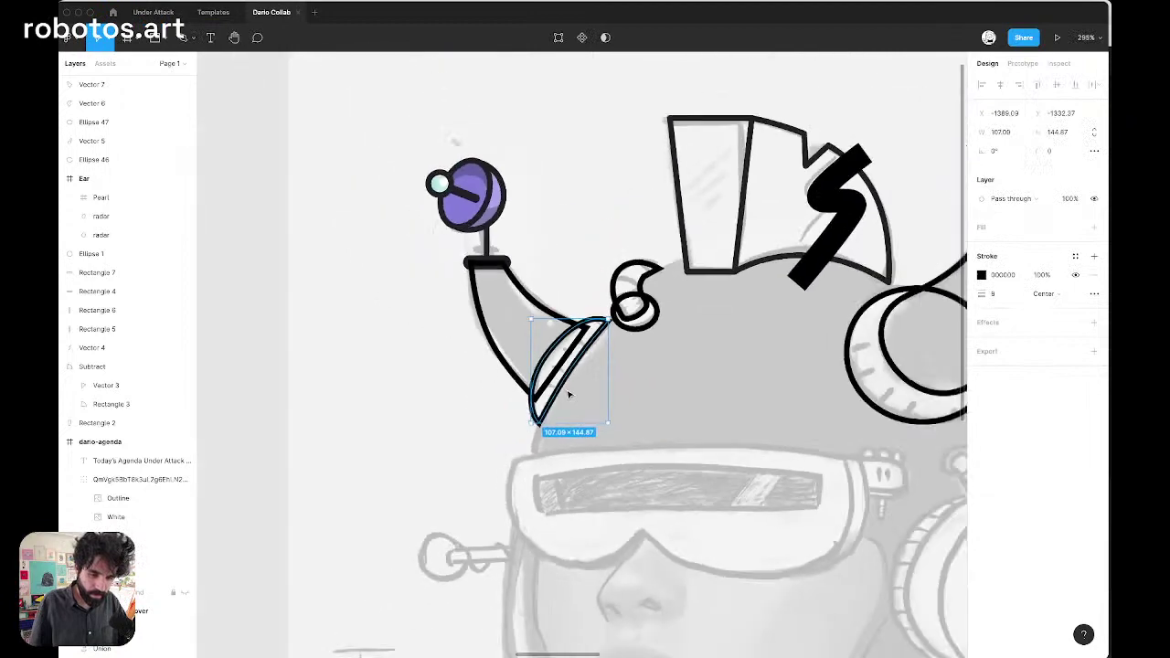
# Rotate the ellipse at the small horn's base by about 27° to match the sketched tilt, and deselect it
pyautogui.hscroll(3, 548, 366)
pyautogui.scroll(6, 574, 333)
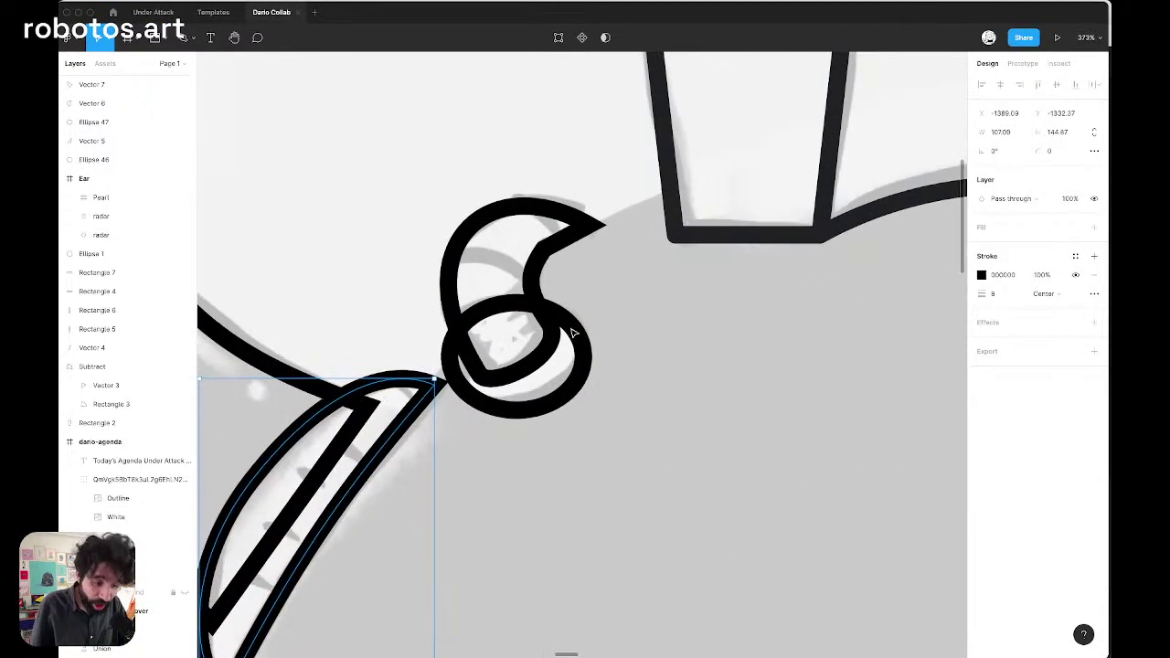
pyautogui.click(575, 330)
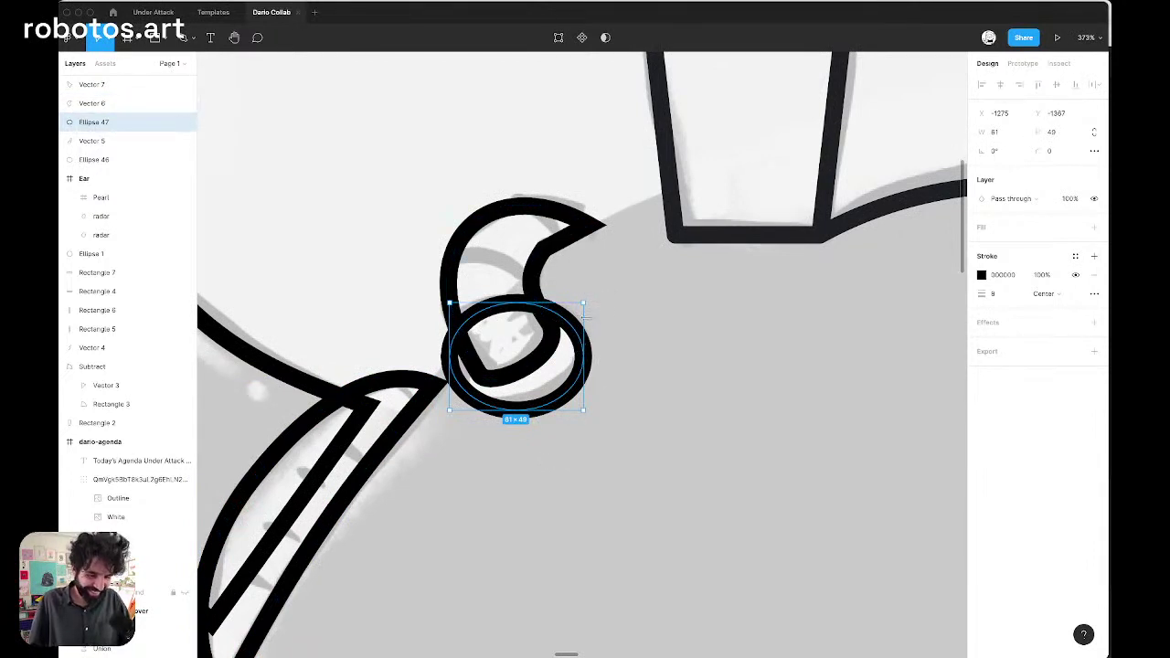
pyautogui.moveTo(590, 299); pyautogui.dragTo(566, 259)
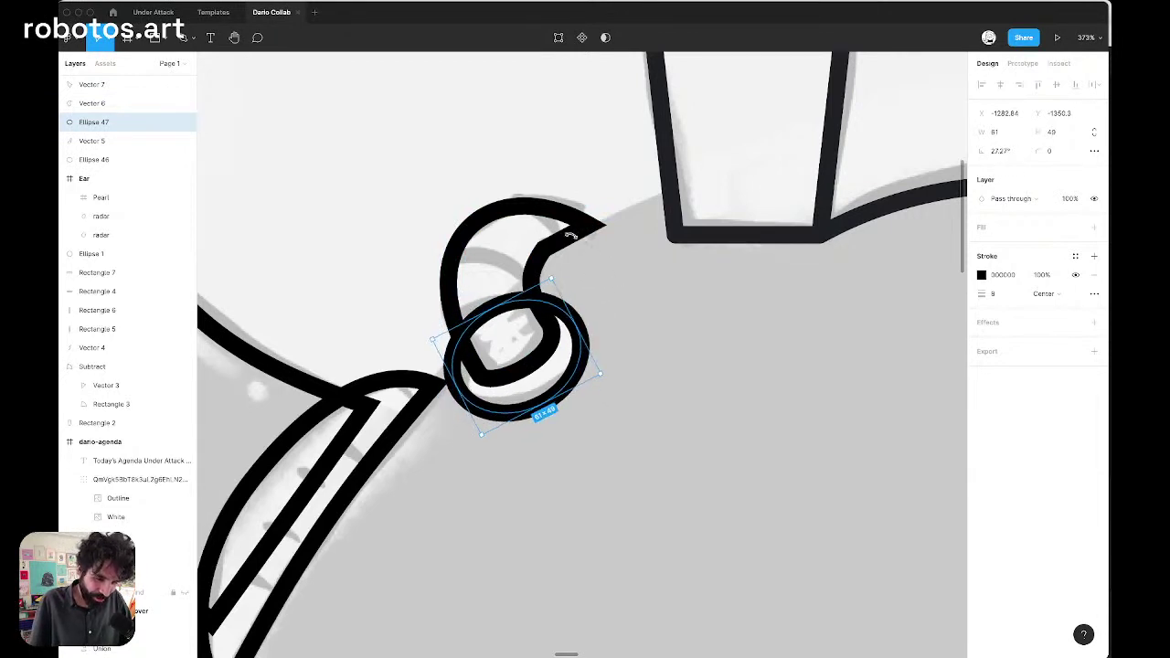
pyautogui.scroll(-5, 555, 350)
pyautogui.scroll(5, 552, 376)
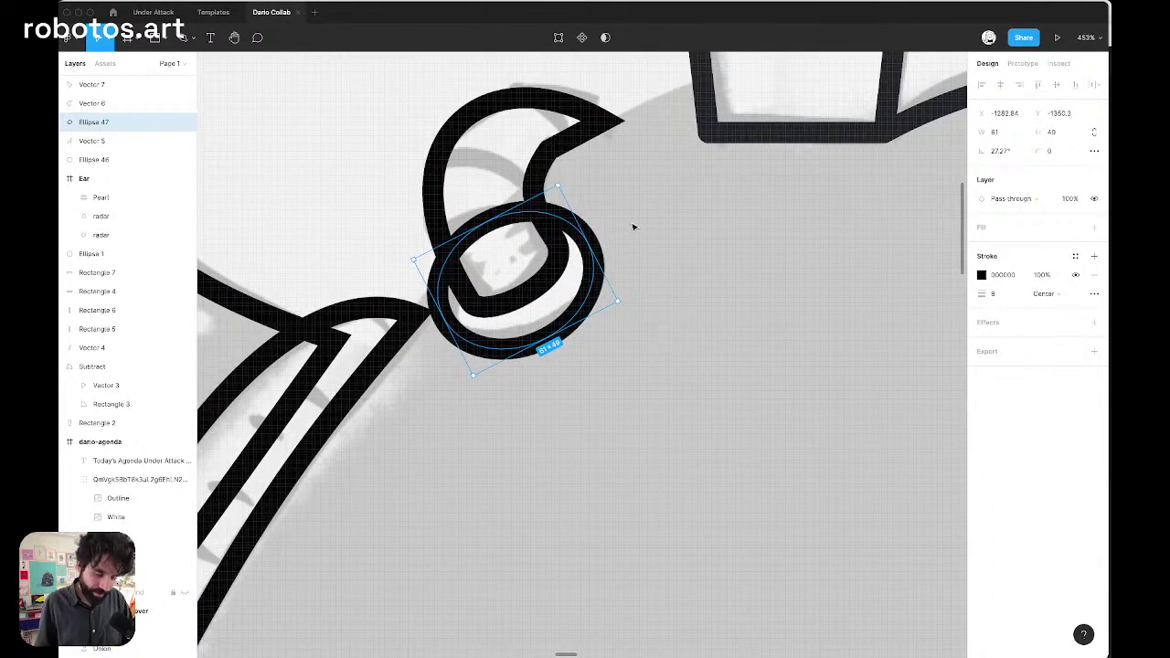
pyautogui.press('Escape')
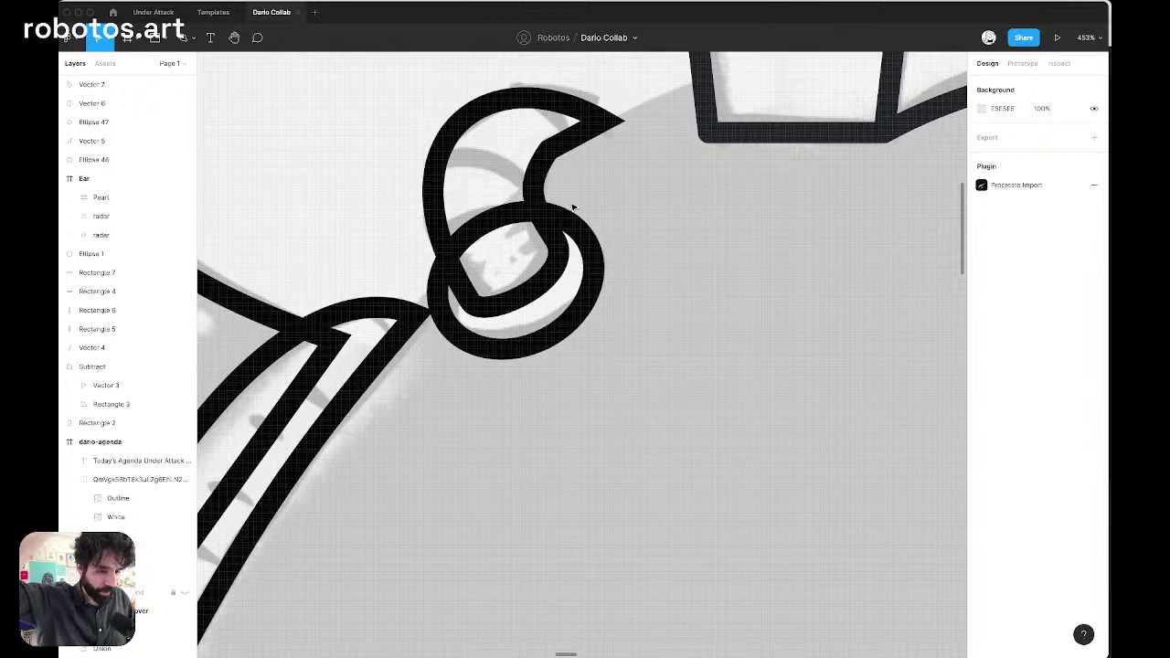
# Draw a rectangle about 366 × 55 over the goggles' dark viewing slot and apply the black 8-weight outline style without fill
pyautogui.scroll(-8, 573, 209)
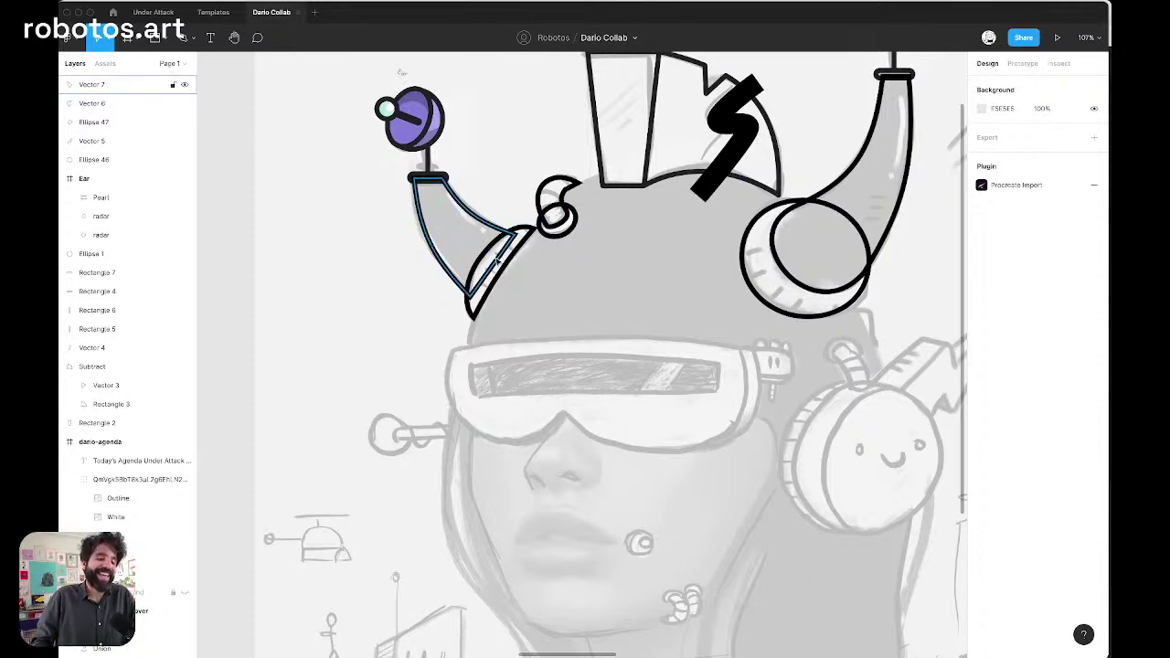
pyautogui.scroll(5, 475, 293)
pyautogui.scroll(-3, 476, 293)
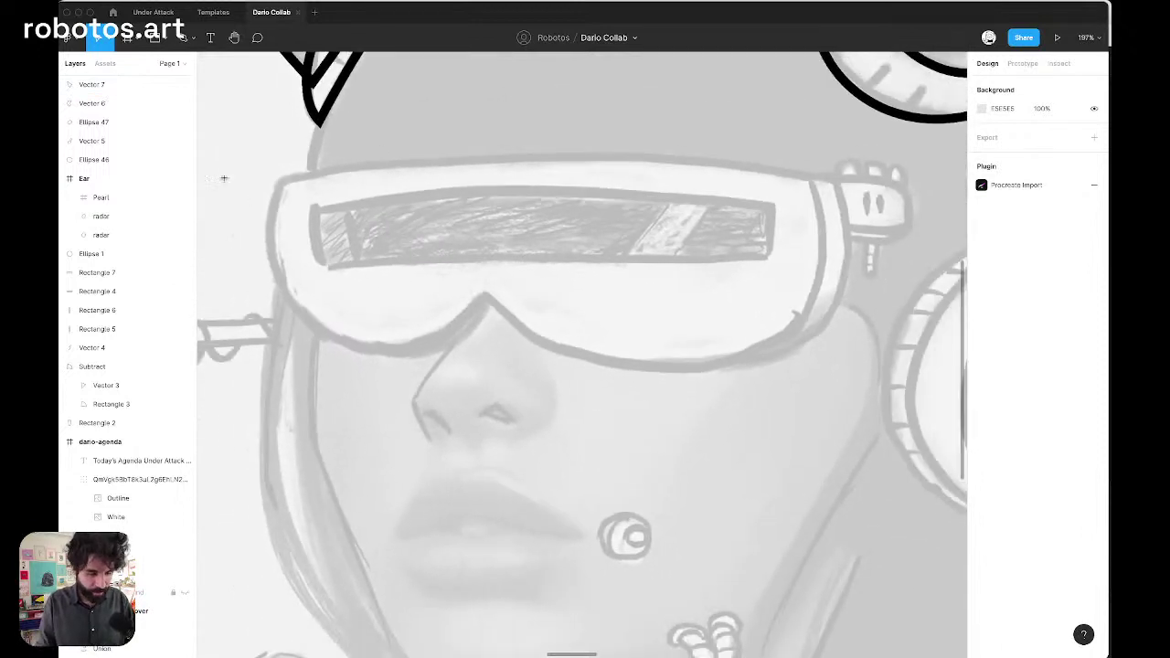
pyautogui.press('r')
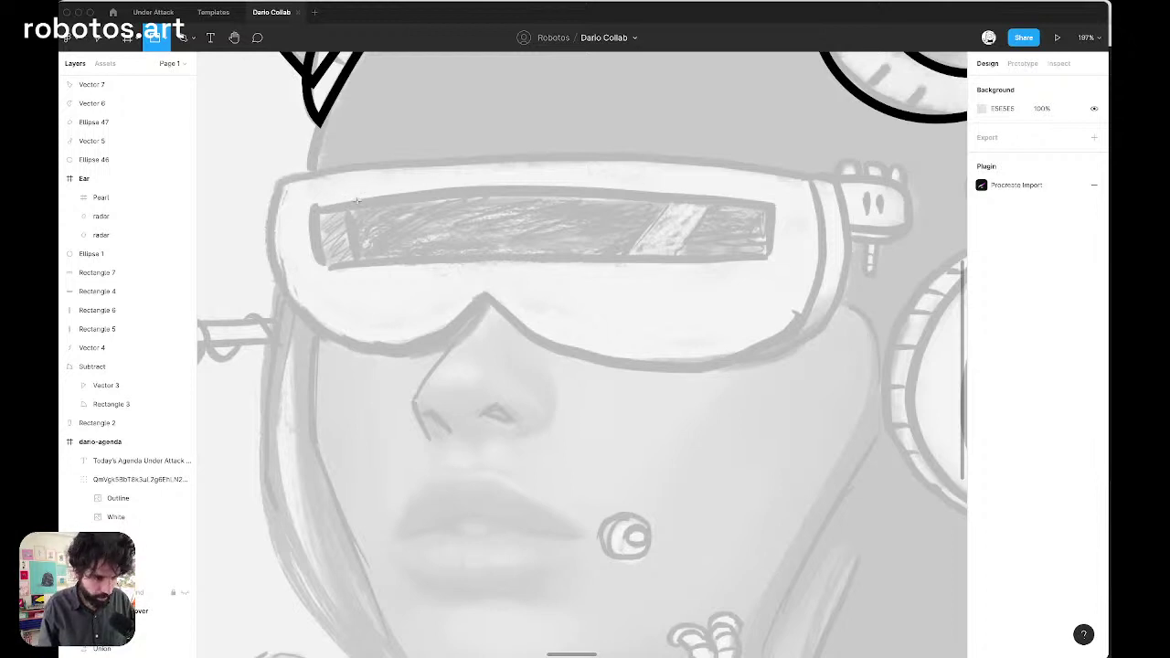
pyautogui.moveTo(350, 195); pyautogui.dragTo(773, 259)
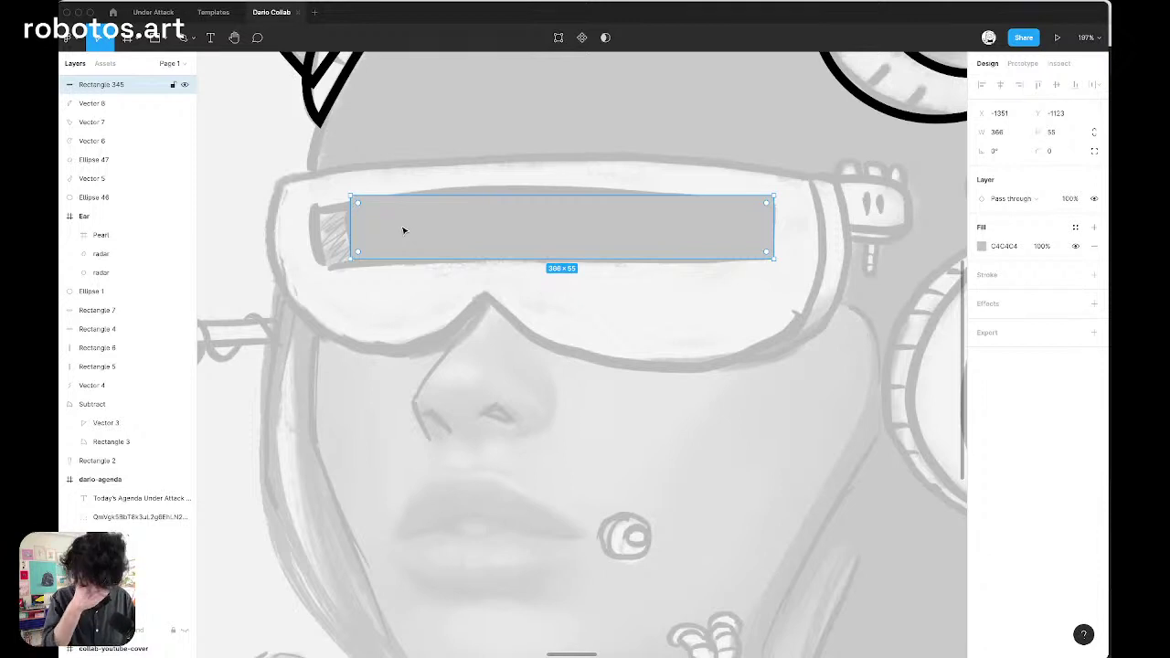
pyautogui.hotkey('ctrl', 'alt', 'v')
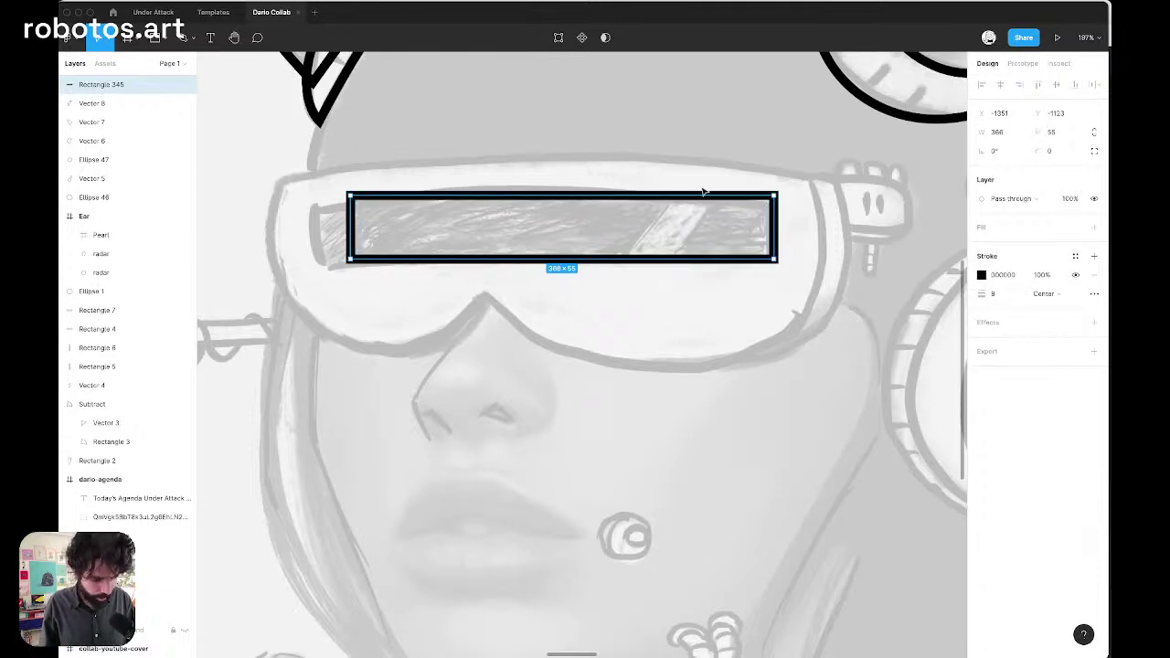
# Duplicate the slot rectangle and flip its width outward into an adjoining end segment of about 35 × 55
pyautogui.hotkey('ctrl', 'd')
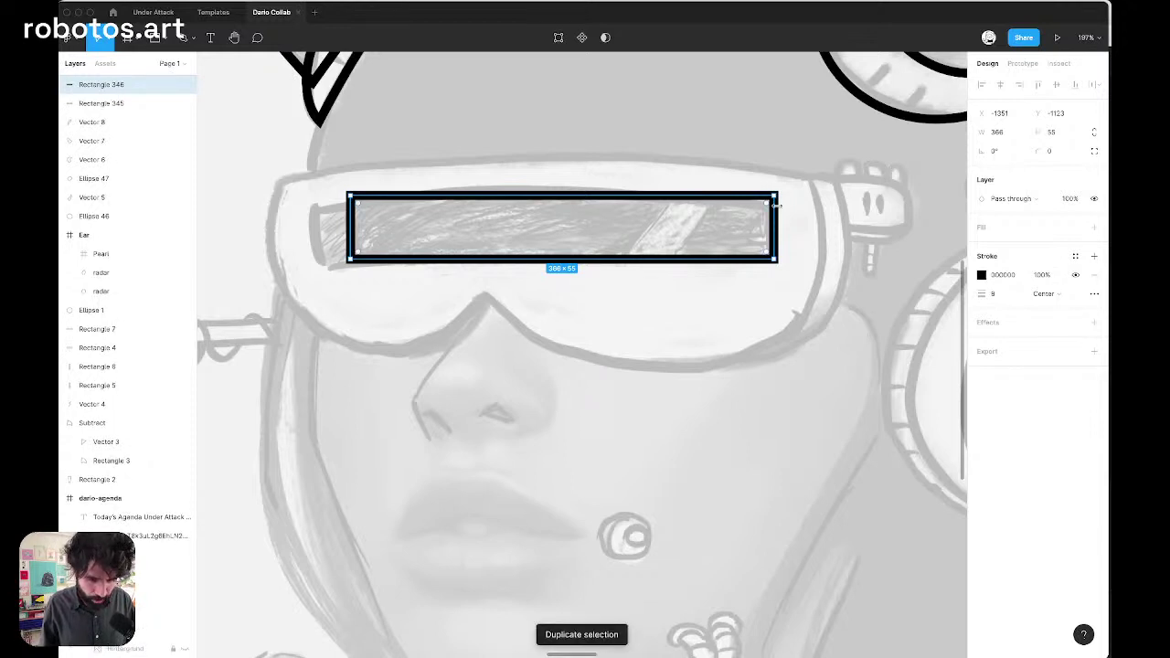
pyautogui.moveTo(777, 205); pyautogui.dragTo(309, 268)
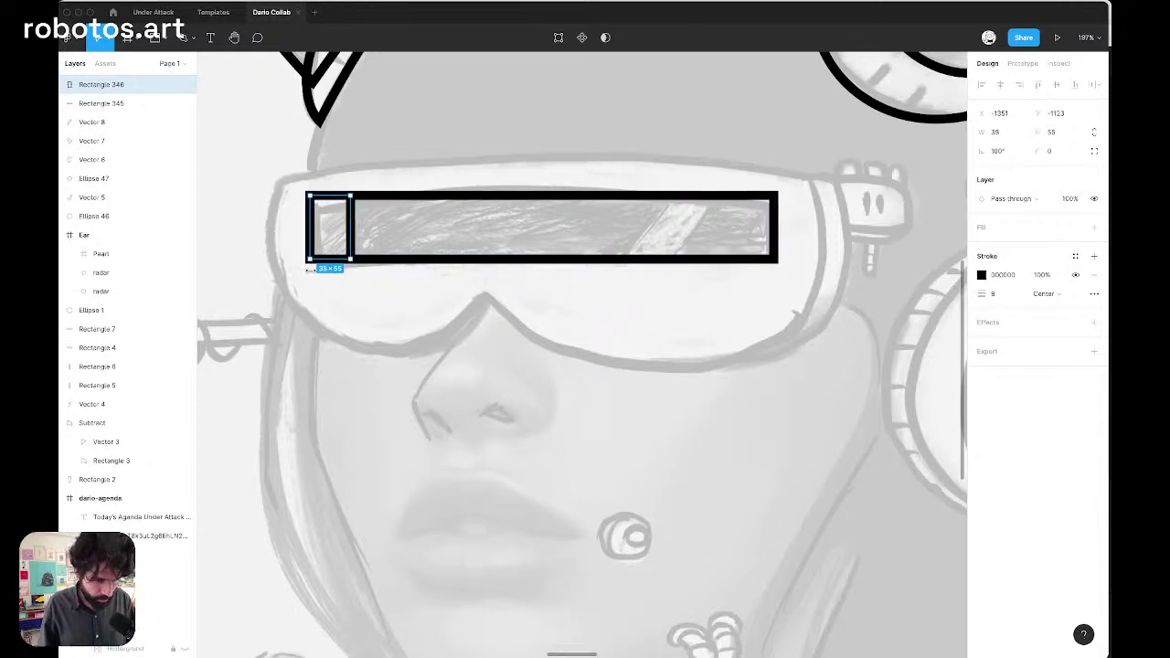
pyautogui.scroll(-5, 379, 222)
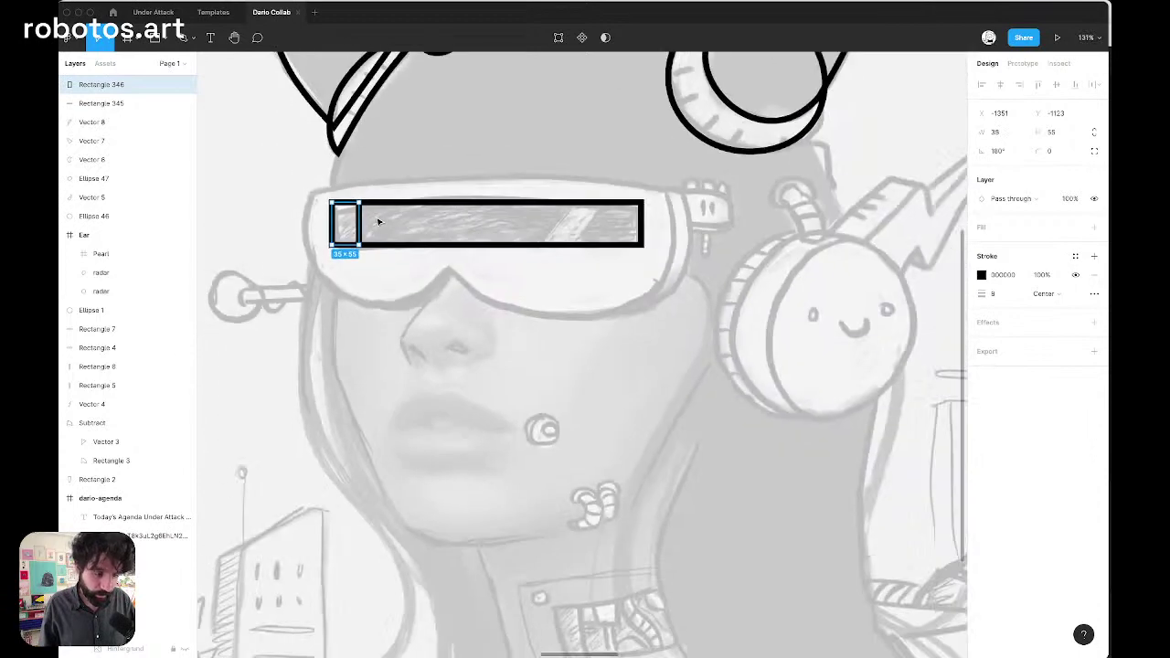
pyautogui.scroll(-2, 351, 226)
# Copy the narrow slot segment to the goggles' upper left corner and enlarge the copy to cover the left lens area
pyautogui.scroll(6, 327, 209)
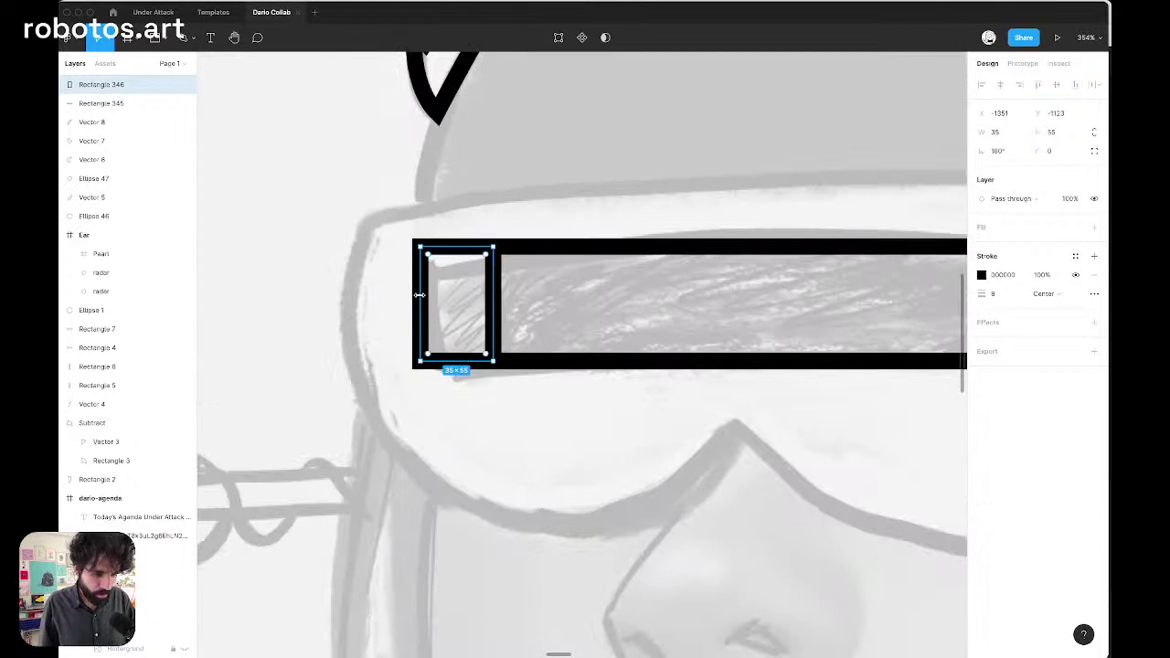
pyautogui.moveTo(429, 304); pyautogui.dragTo(366, 255)
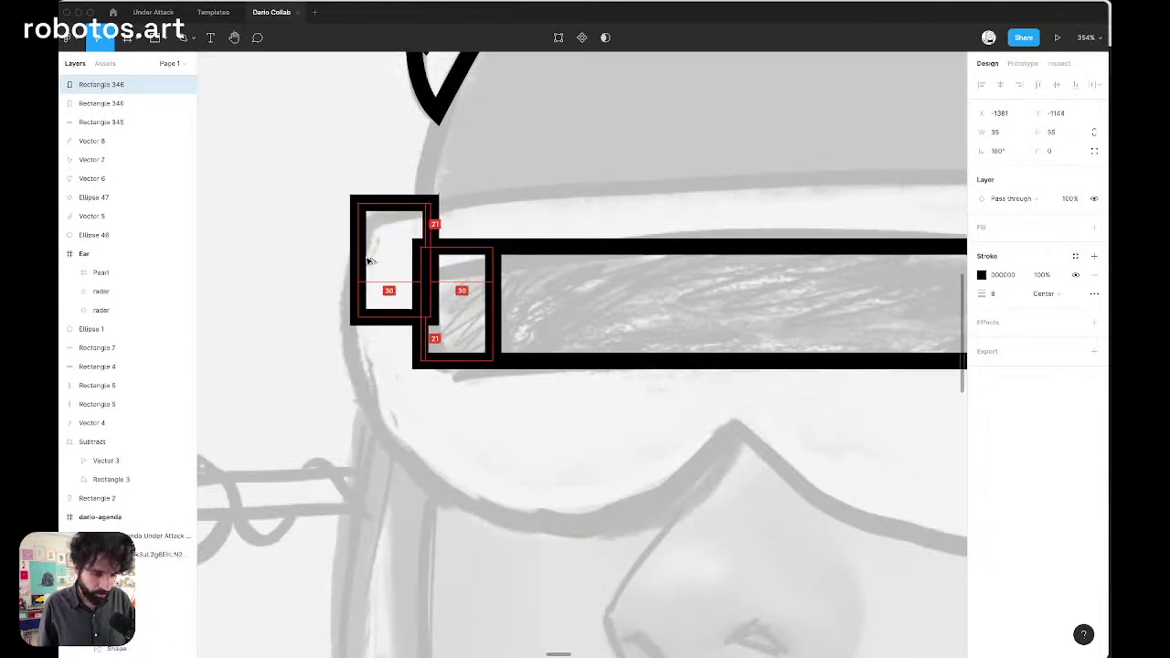
pyautogui.scroll(-2, 364, 265)
pyautogui.scroll(-5, 363, 265)
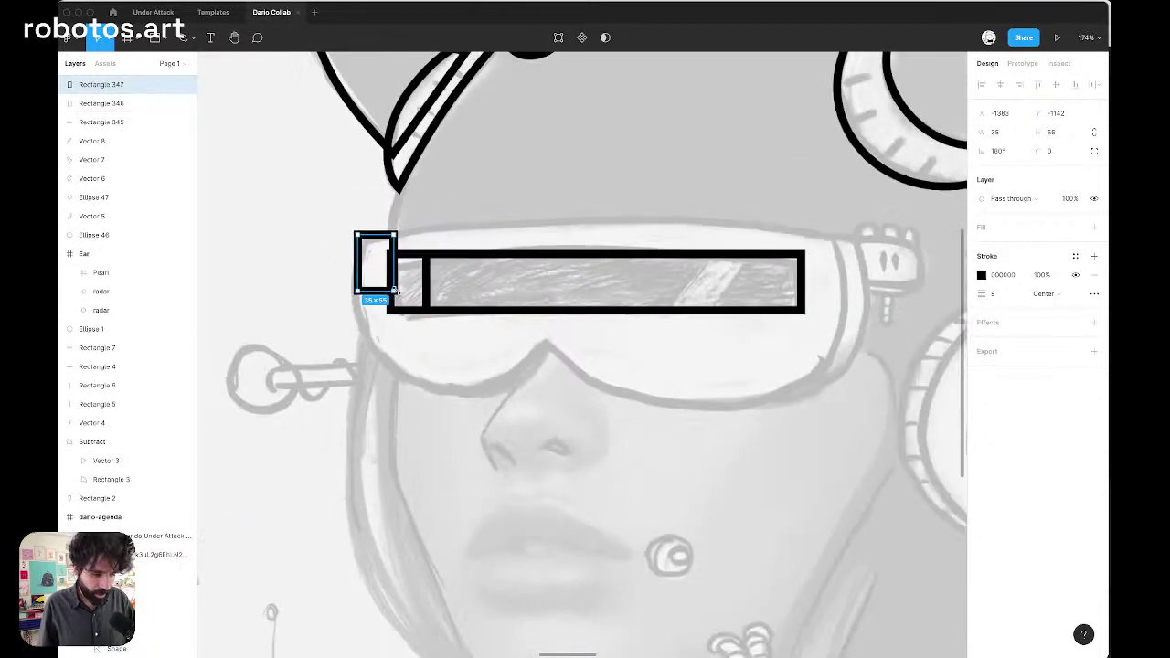
pyautogui.moveTo(413, 323); pyautogui.dragTo(543, 393)
# Round the two lower corners of the left lens rectangle with a radius of 112 and finish editing the shape
pyautogui.press('Return')
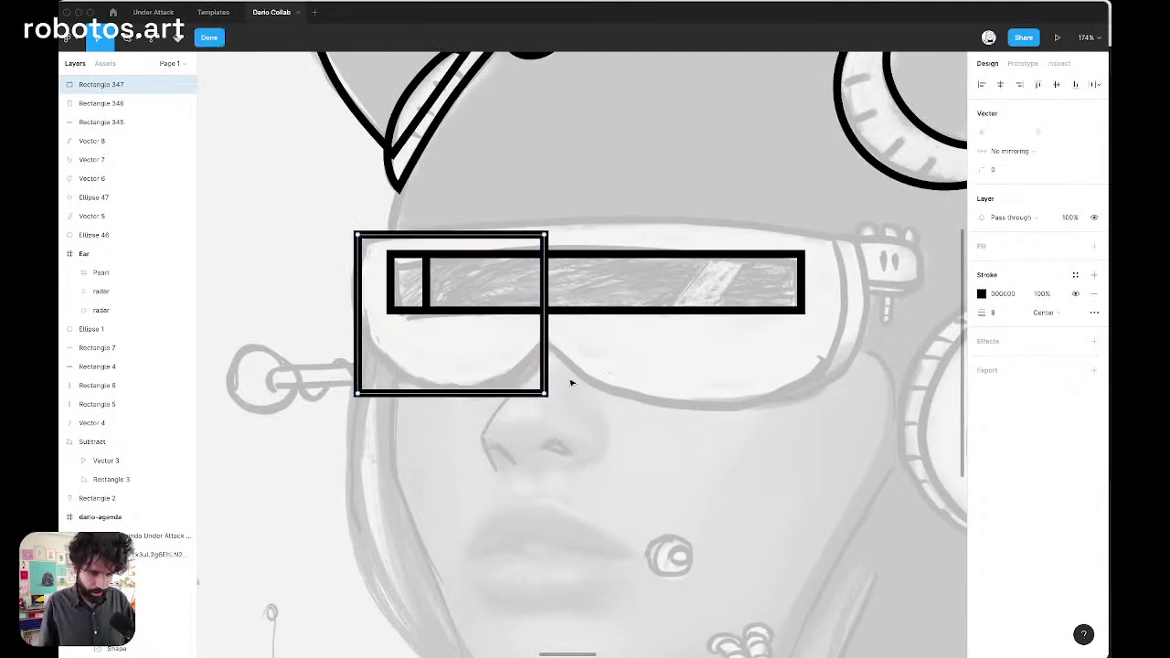
pyautogui.moveTo(607, 371); pyautogui.dragTo(262, 477)
pyautogui.click(995, 170)
pyautogui.write('48')
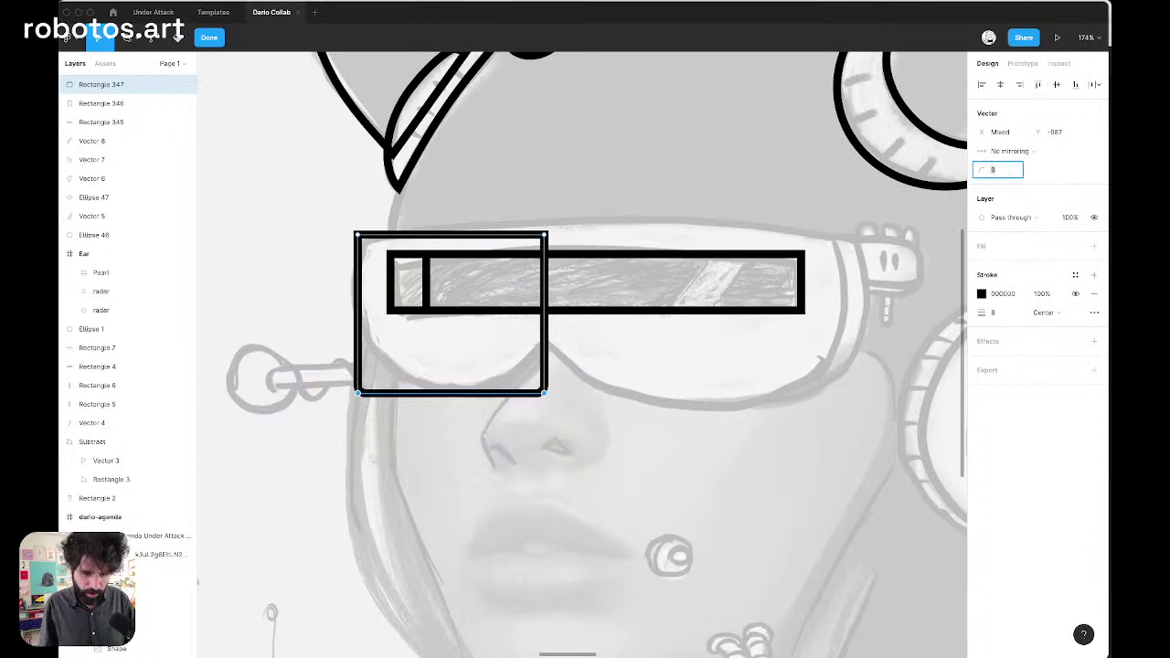
pyautogui.press('Return')
pyautogui.write('98')
pyautogui.press('Return')
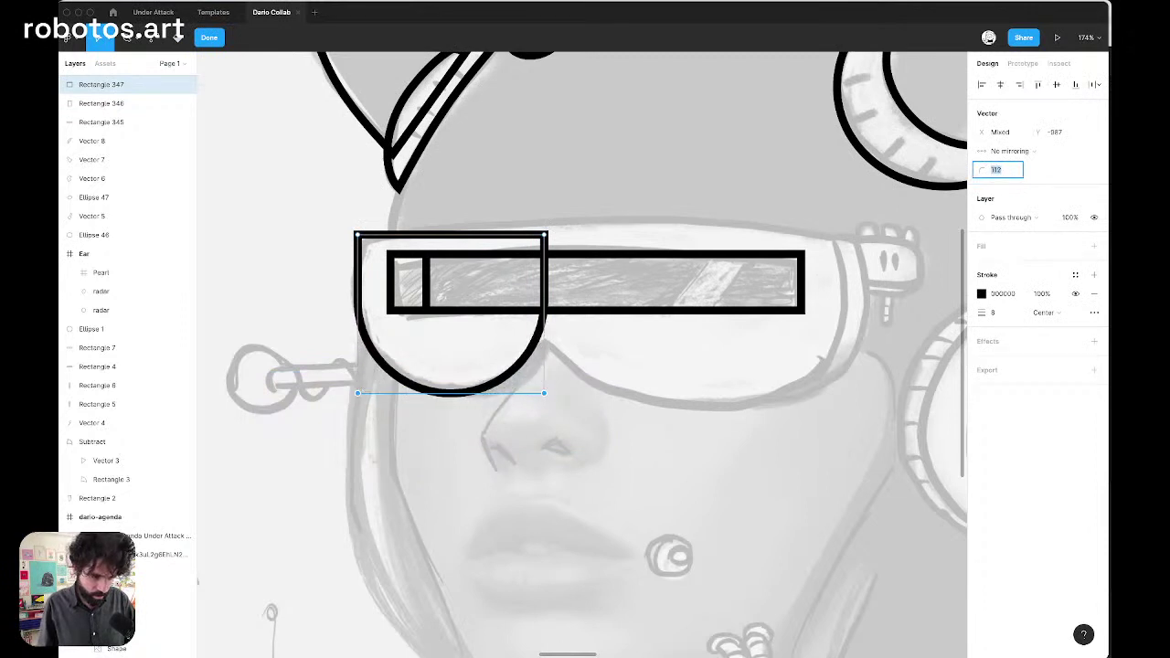
pyautogui.press('Escape')
pyautogui.press('Escape')
pyautogui.press('super+a')
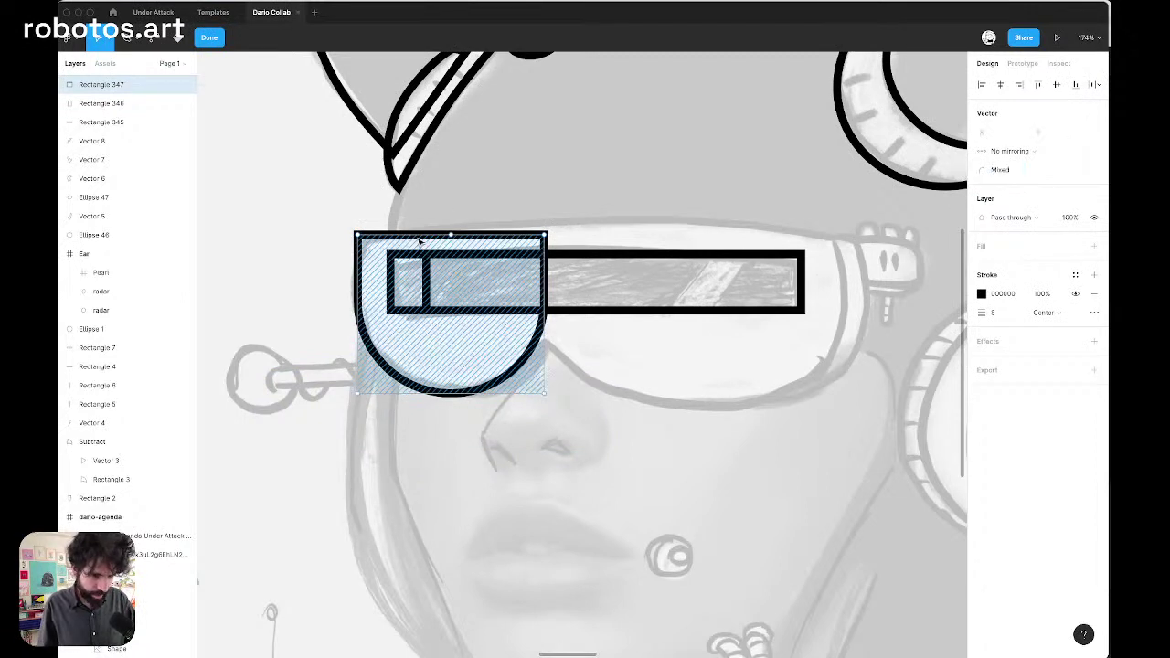
pyautogui.press('Escape')
pyautogui.press('Escape')
pyautogui.press('Escape')
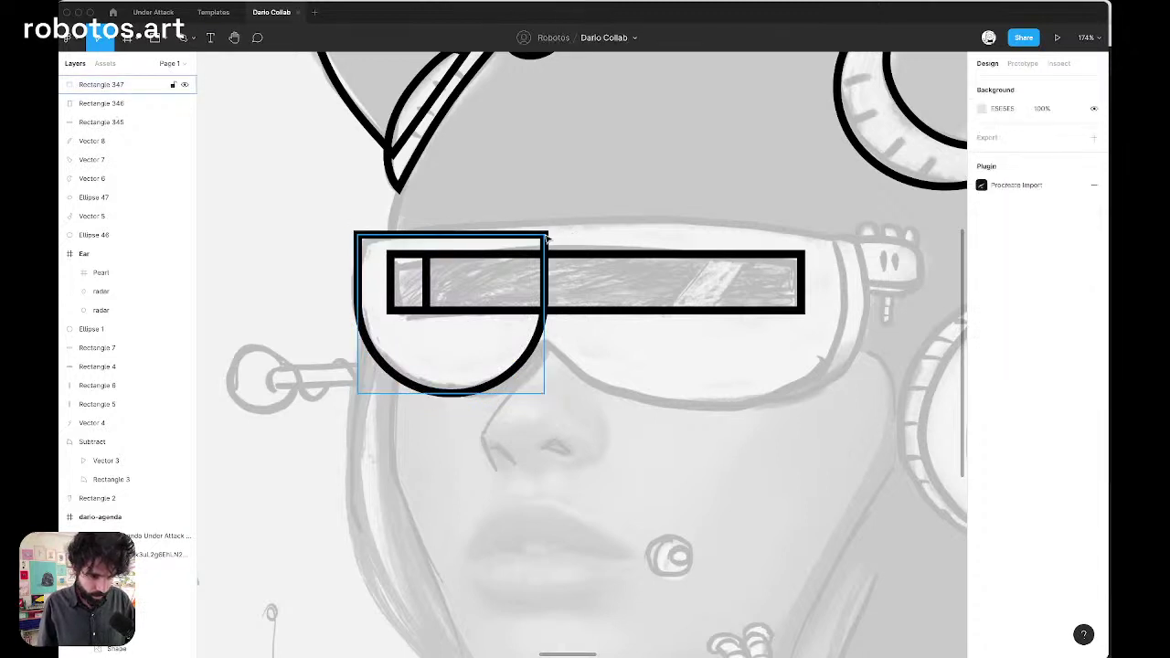
# Enlarge the left lens shape to 191 × 162, and duplicate it over the right lens, widened to about 295
pyautogui.click(547, 238)
pyautogui.moveTo(546, 236); pyautogui.dragTo(553, 228)
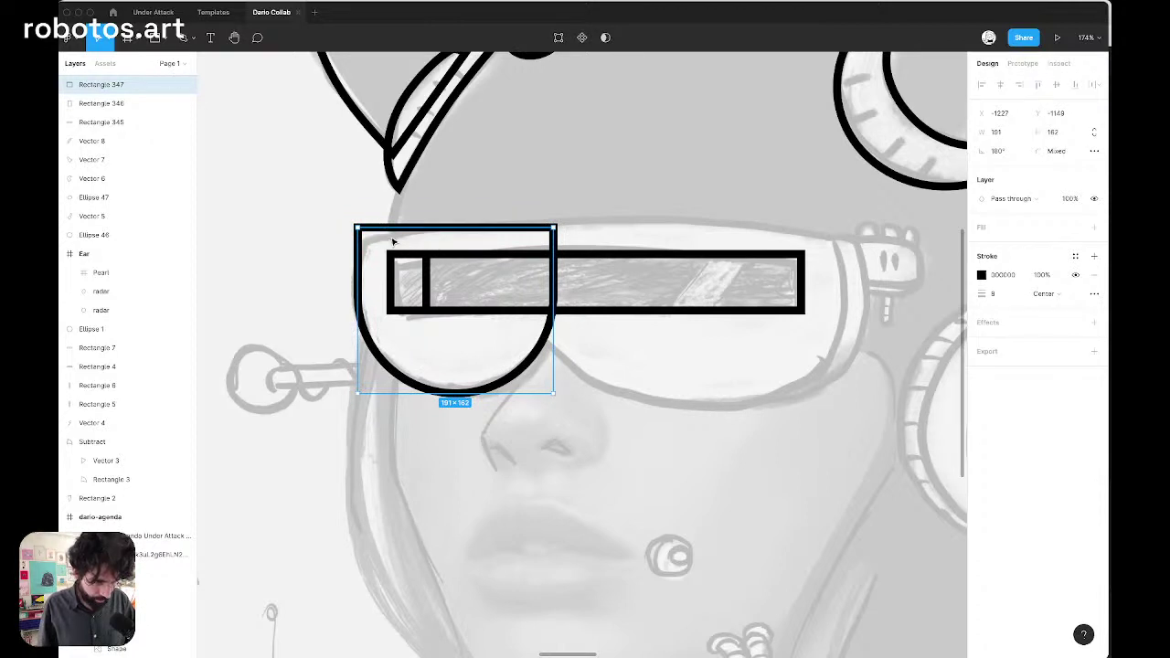
pyautogui.hotkey('ctrl', 'd')
pyautogui.moveTo(400, 247); pyautogui.dragTo(581, 253)
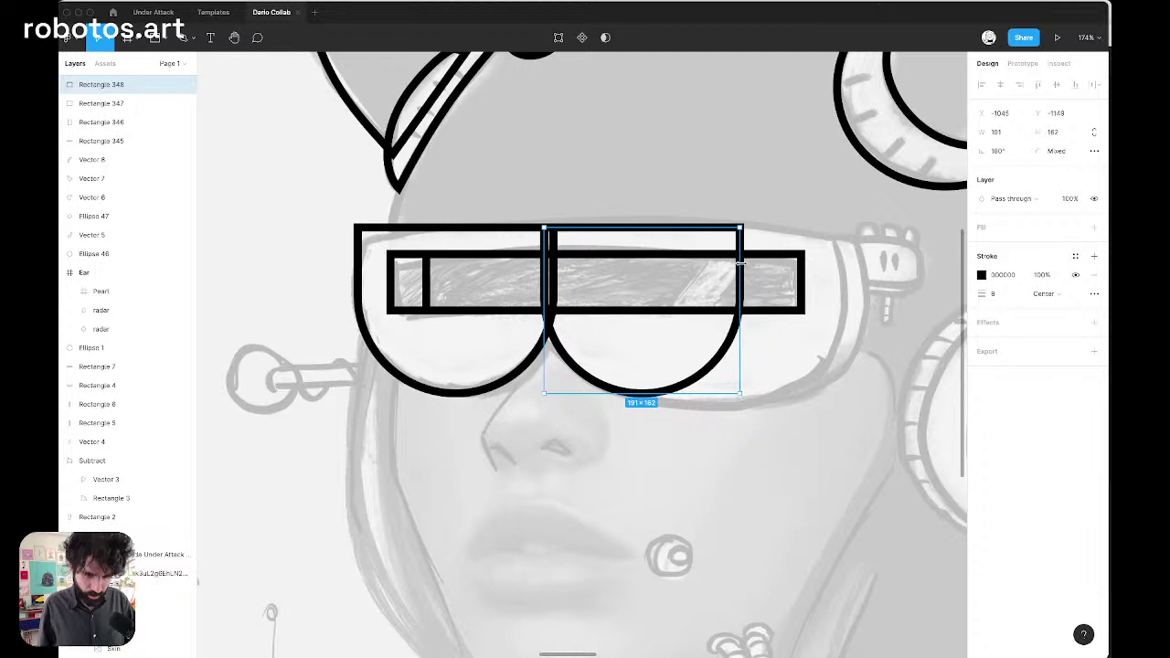
pyautogui.moveTo(739, 270); pyautogui.dragTo(400, 486)
# Try a corner radius of 144 on the right lens shape's lower corners and return it to 112
pyautogui.doubleClick(845, 290)
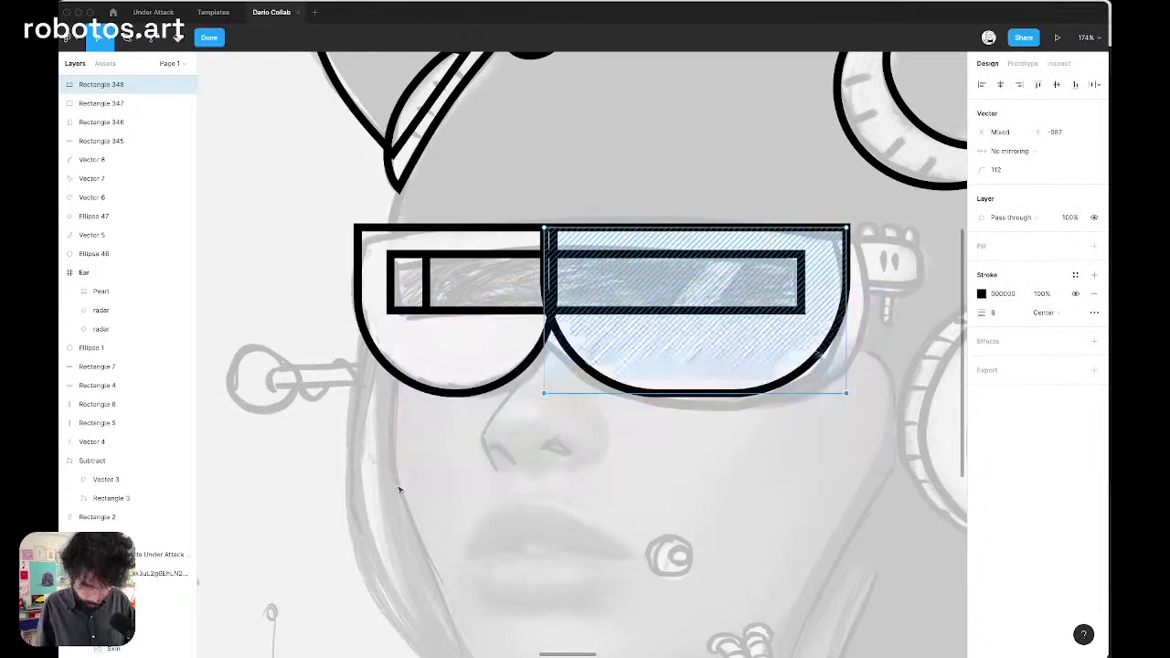
pyautogui.click(995, 170)
pyautogui.press('Up')
pyautogui.press('Up')
pyautogui.press('Up')
pyautogui.press('Up')
pyautogui.press('Up')
pyautogui.press('Up')
pyautogui.press('Up')
pyautogui.press('Up')
pyautogui.press('Up')
pyautogui.press('Up')
pyautogui.press('Up')
pyautogui.press('Up')
pyautogui.press('Up')
pyautogui.press('Up')
pyautogui.press('Up')
pyautogui.press('Up')
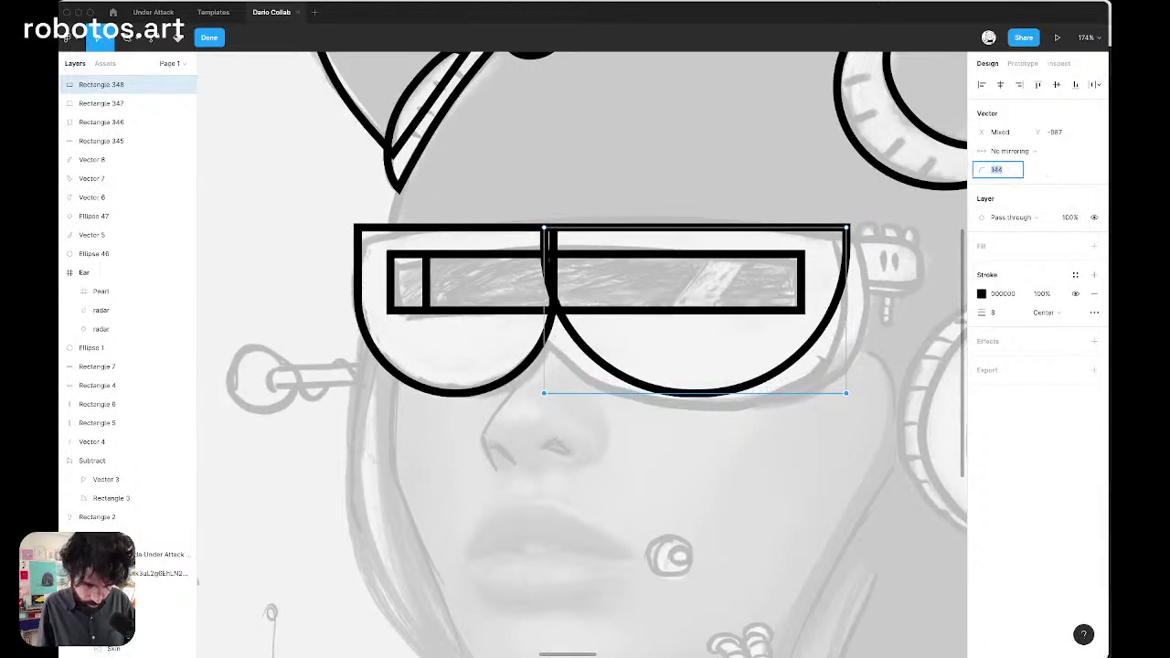
pyautogui.press('Down')
pyautogui.press('Down')
pyautogui.press('Down')
pyautogui.press('Down')
pyautogui.press('Down')
pyautogui.press('Down')
pyautogui.press('Down')
pyautogui.press('Down')
pyautogui.press('Down')
pyautogui.press('Down')
pyautogui.press('Down')
pyautogui.press('Down')
pyautogui.press('Down')
pyautogui.press('Down')
pyautogui.press('Down')
pyautogui.press('Down')
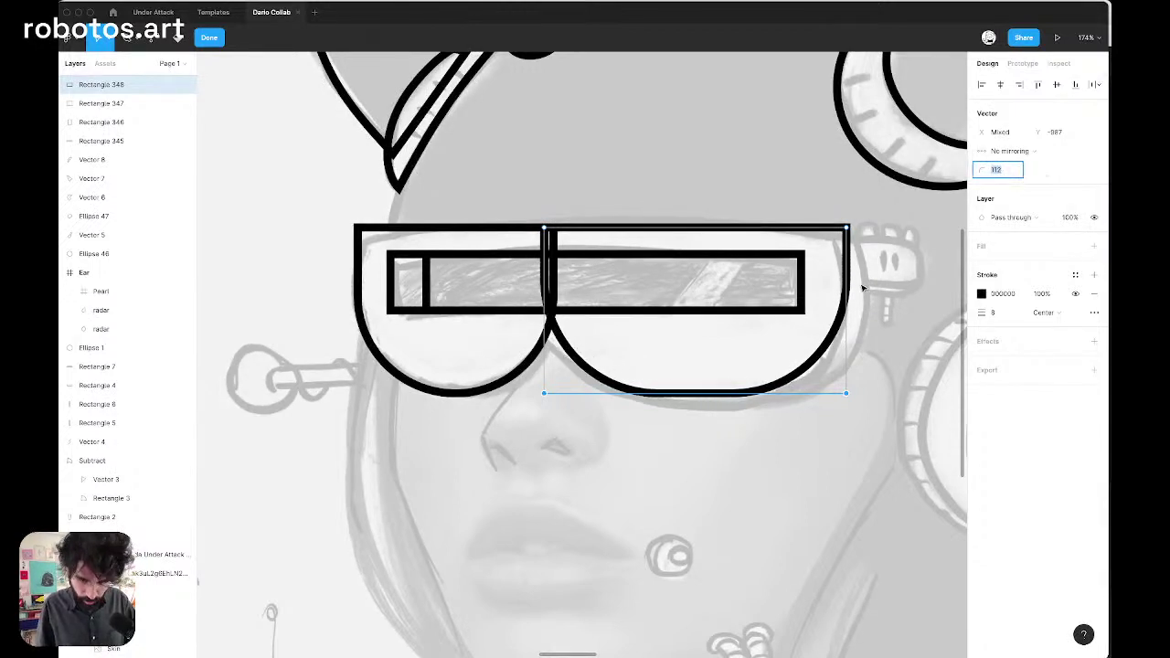
pyautogui.click(752, 469)
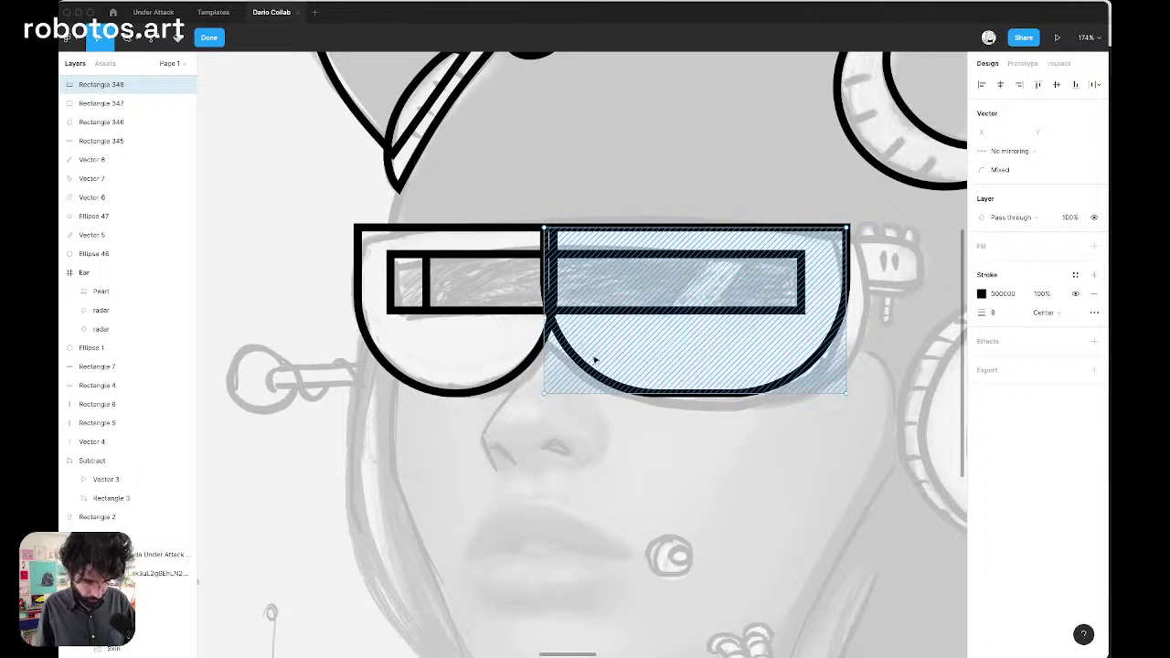
pyautogui.click(655, 485)
# Try widening the right lens shape to 303 and shifting it, and return it to 295 wide
pyautogui.moveTo(613, 234); pyautogui.dragTo(611, 233)
pyautogui.press('super+shift+Left')
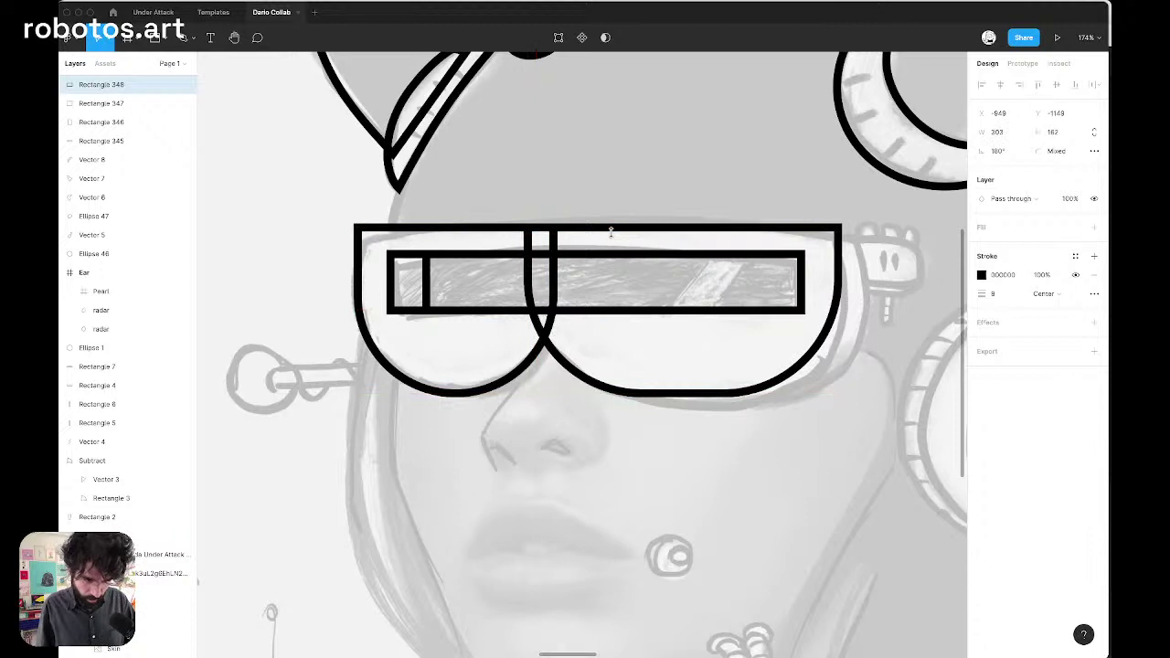
pyautogui.hotkey('shift', 'Right')
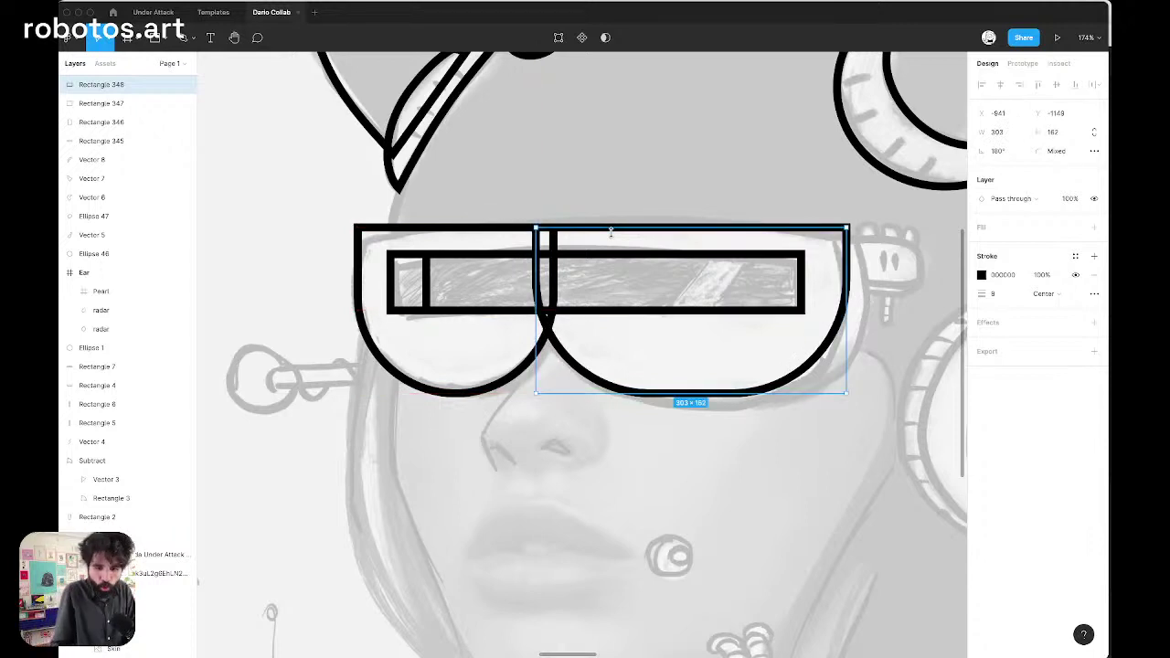
pyautogui.press('super+shift+Right')
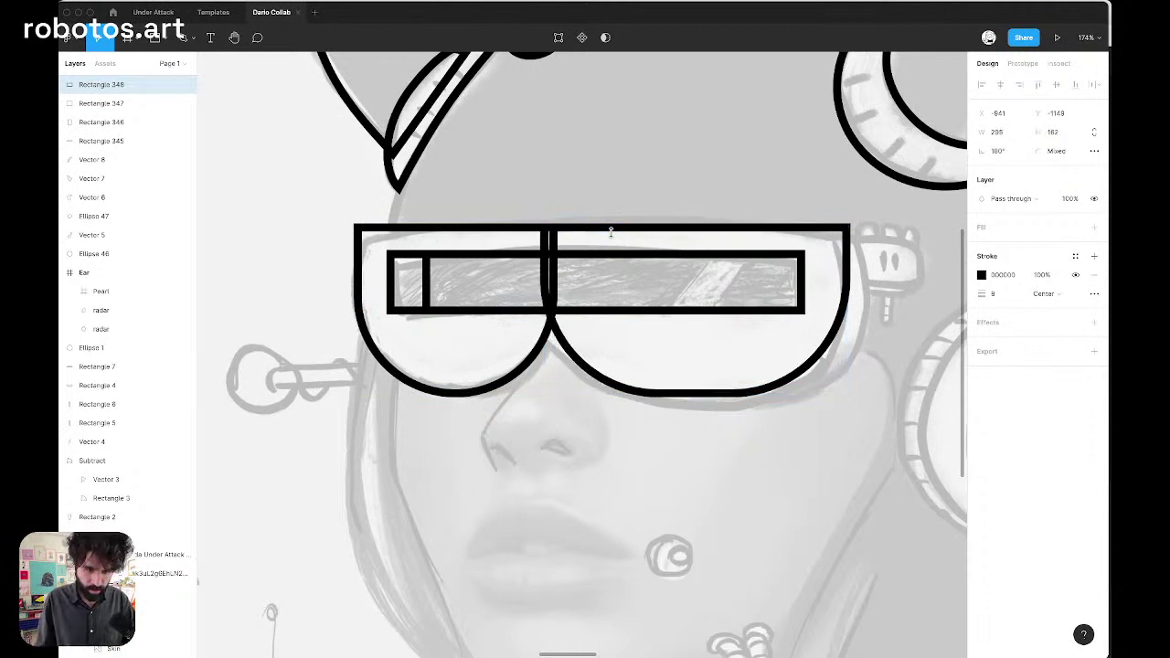
pyautogui.press('super+shift+Right')
pyautogui.press('super+shift+Right')
pyautogui.press('super+z')
pyautogui.press('super+z')
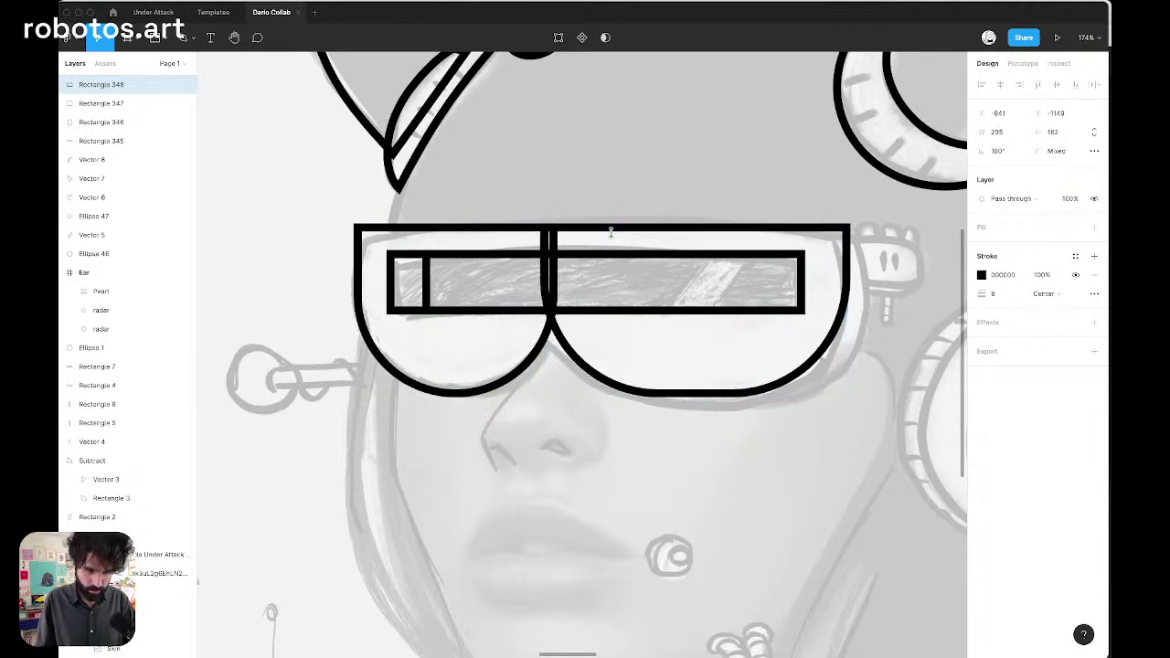
# Nudge the right lens shape 6 units toward the left lens so the two overlap more above the nose
pyautogui.press('Left')
pyautogui.press('Left')
pyautogui.press('Left')
pyautogui.press('Left')
pyautogui.press('Left')
pyautogui.press('Left')
pyautogui.press('Left')
pyautogui.press('Left')
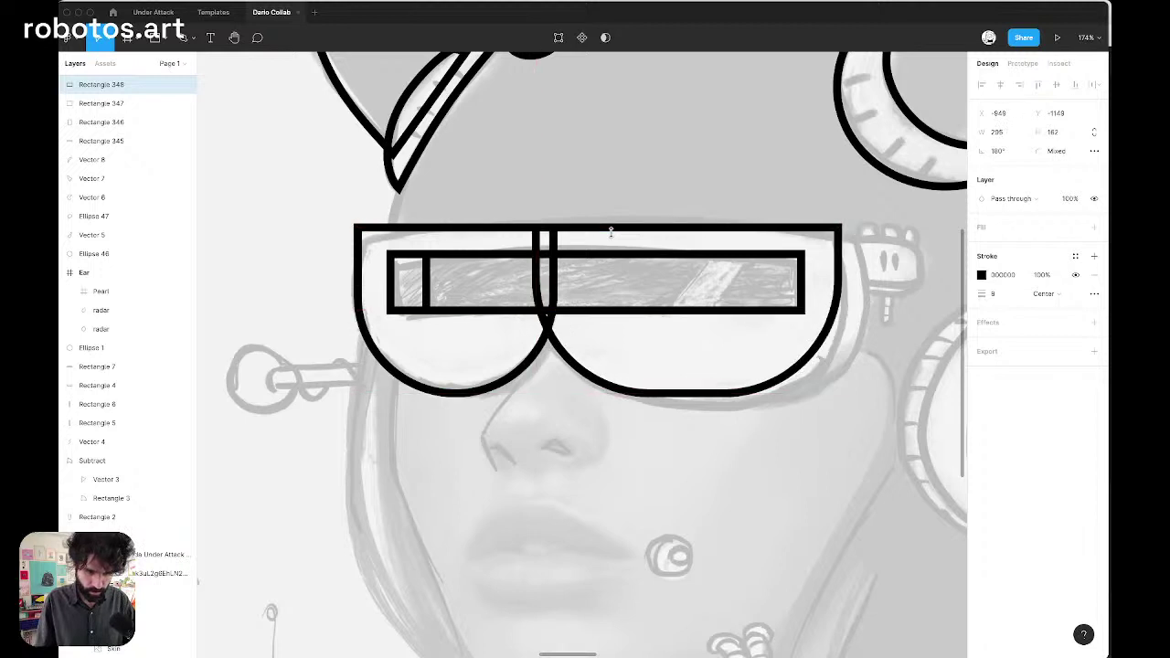
pyautogui.press('Right')
pyautogui.press('Right')
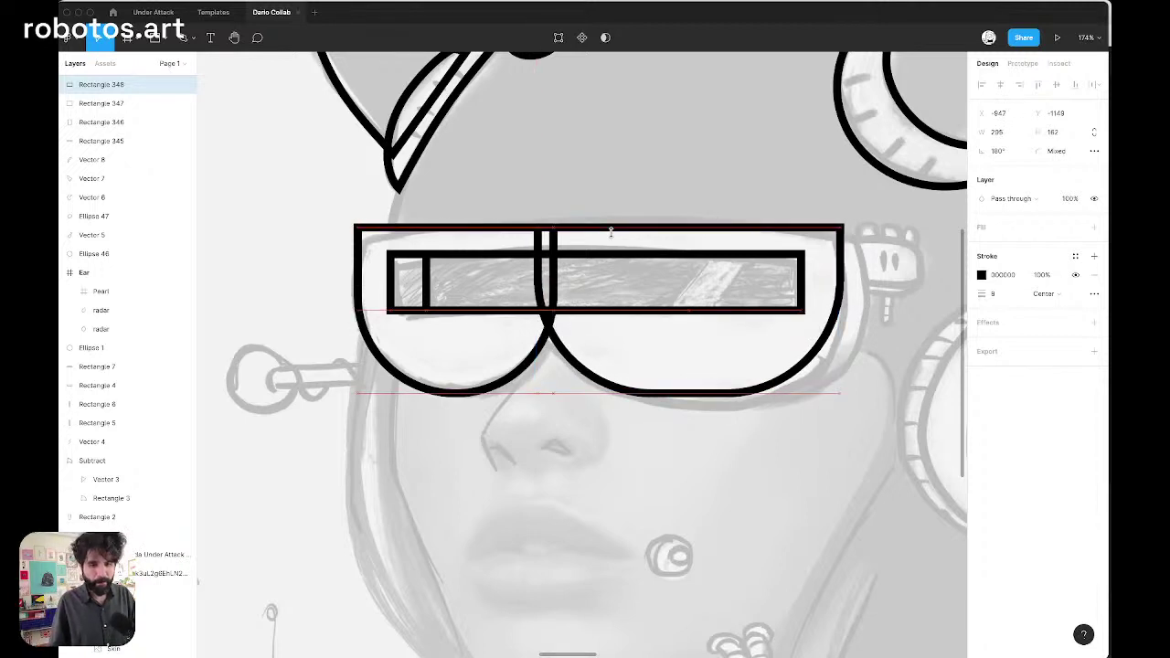
# Select both lens shapes together and add a C4C4C4 fill to them
pyautogui.keyDown('shift'); pyautogui.click(429, 233); pyautogui.keyUp('shift')
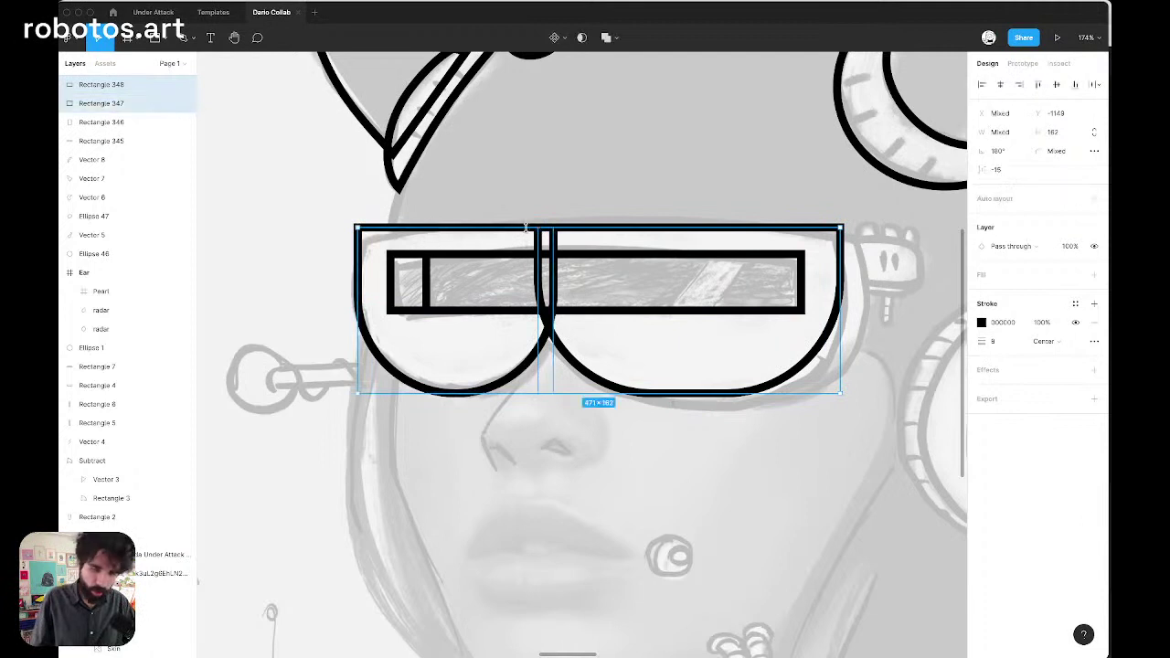
pyautogui.click(1095, 275)
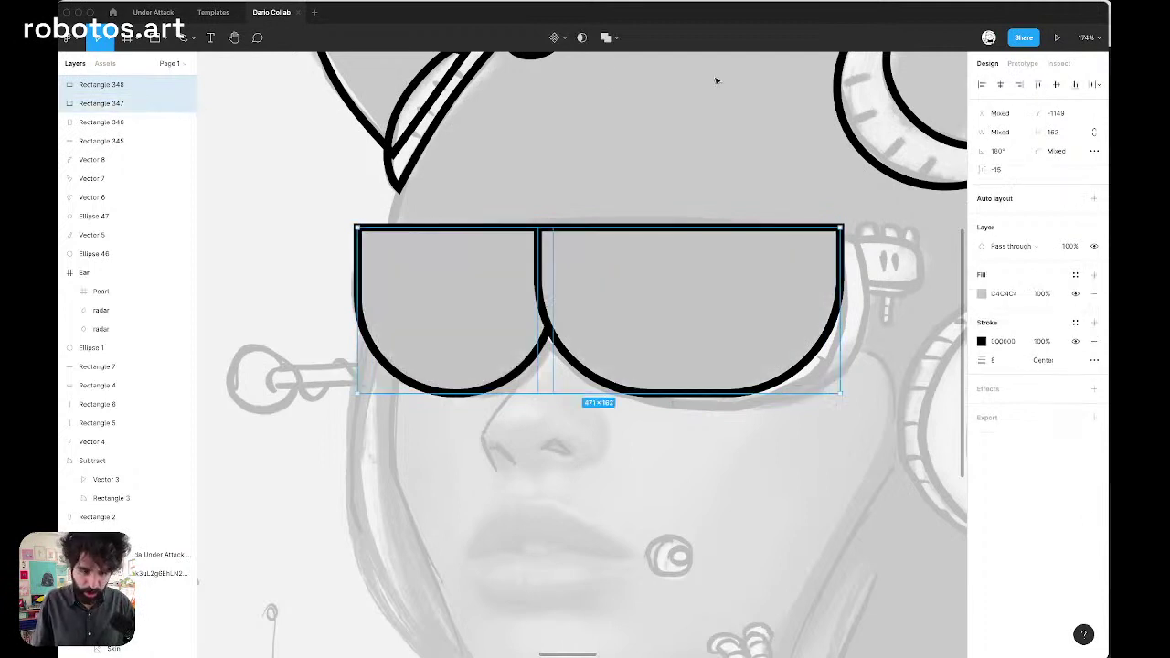
# Combine the two overlapping lens shapes with a Union and remove the fill from the merged goggles shape
pyautogui.click(606, 38)
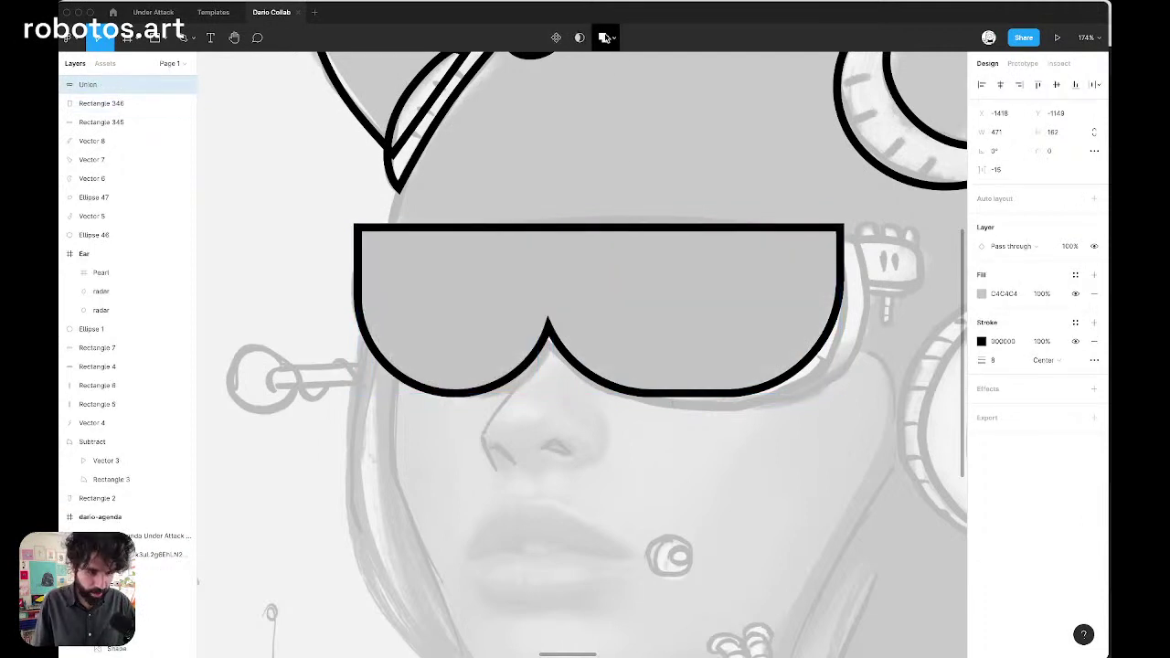
pyautogui.click(1094, 294)
pyautogui.scroll(-1, 666, 348)
pyautogui.hscroll(1, 667, 348)
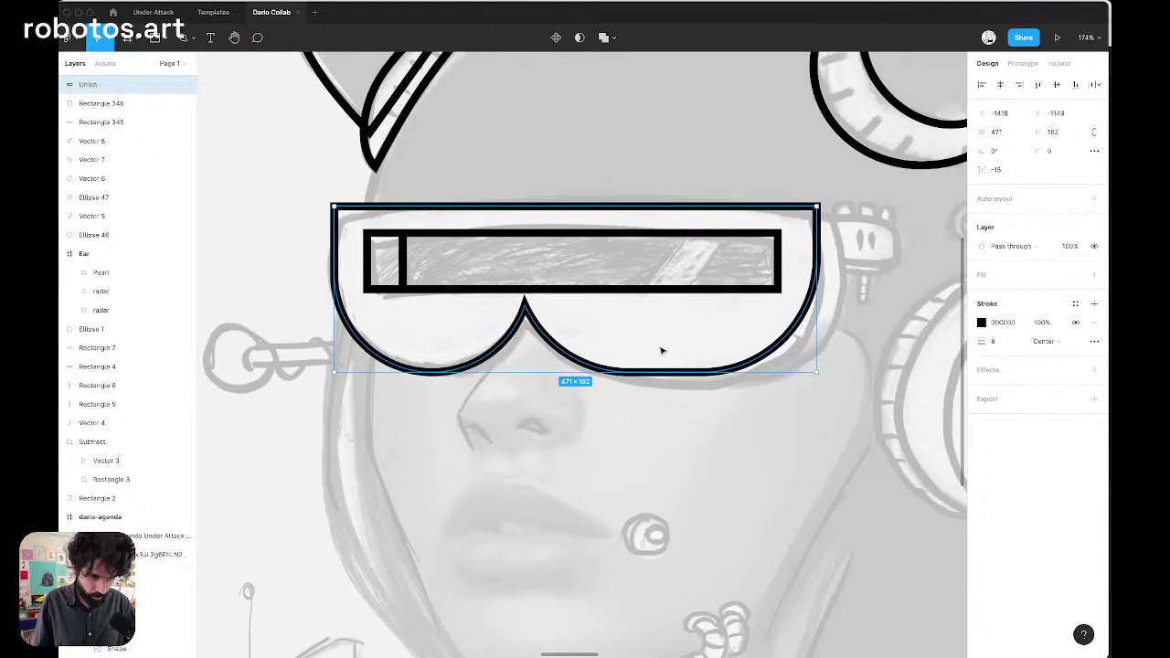
pyautogui.doubleClick(527, 320)
pyautogui.click(582, 507)
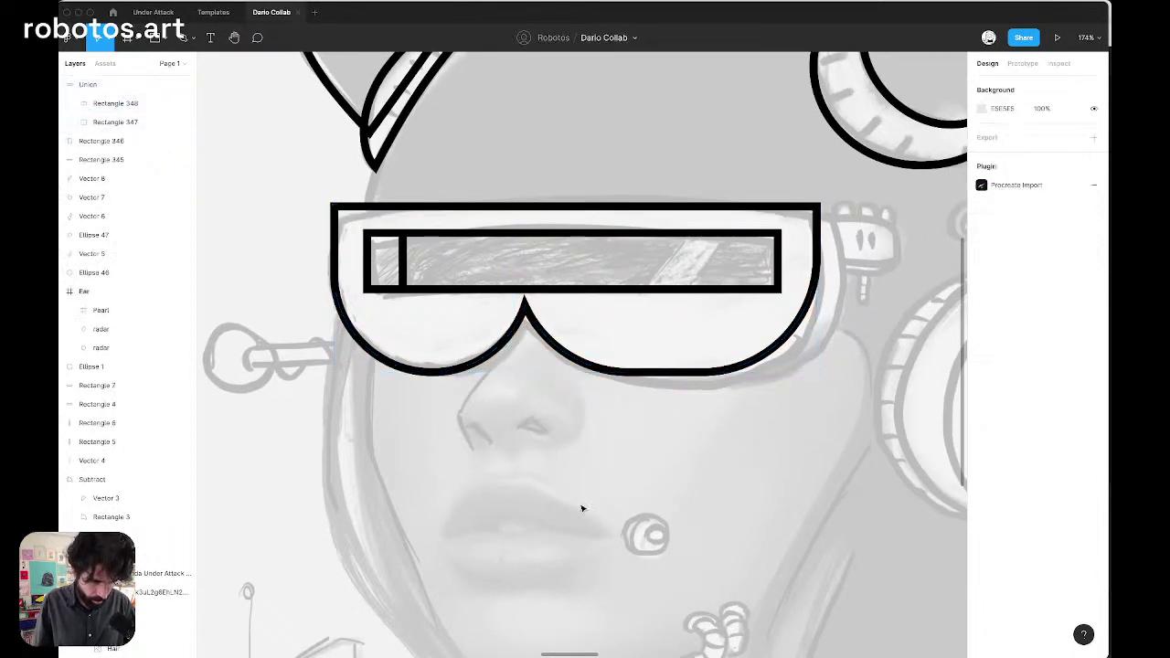
# Round the corners of the merged goggles outline, including the nose notch, settling on a corner radius of 12
pyautogui.click(398, 200)
pyautogui.click(1063, 152)
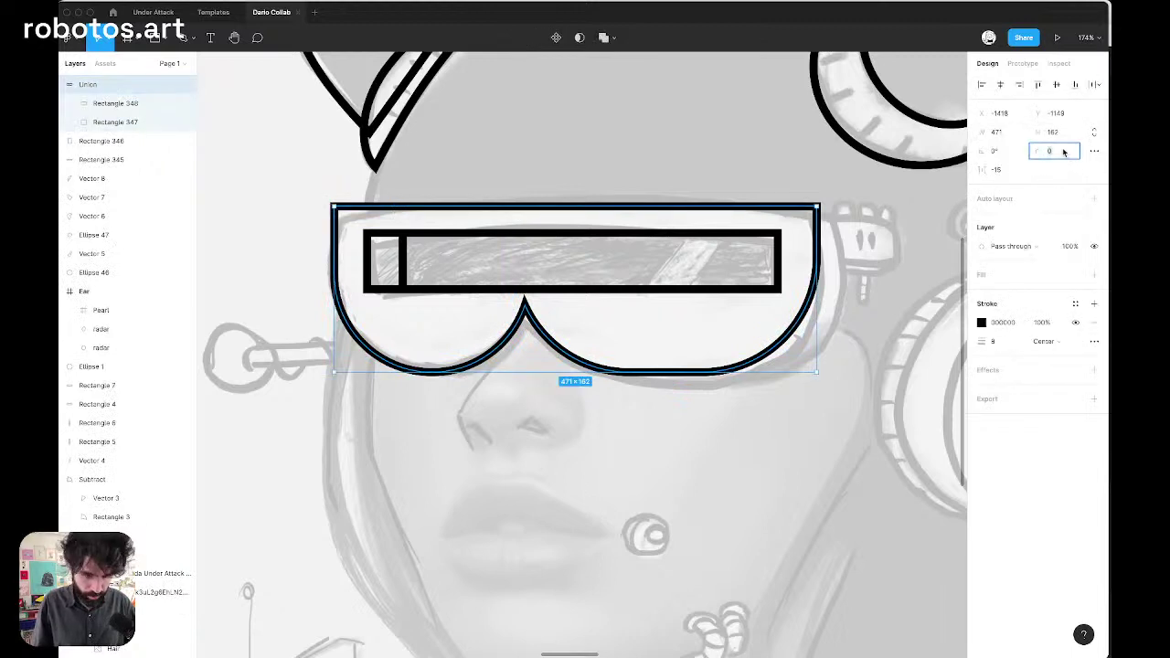
pyautogui.write('16')
pyautogui.press('Return')
pyautogui.write('8')
pyautogui.press('Return')
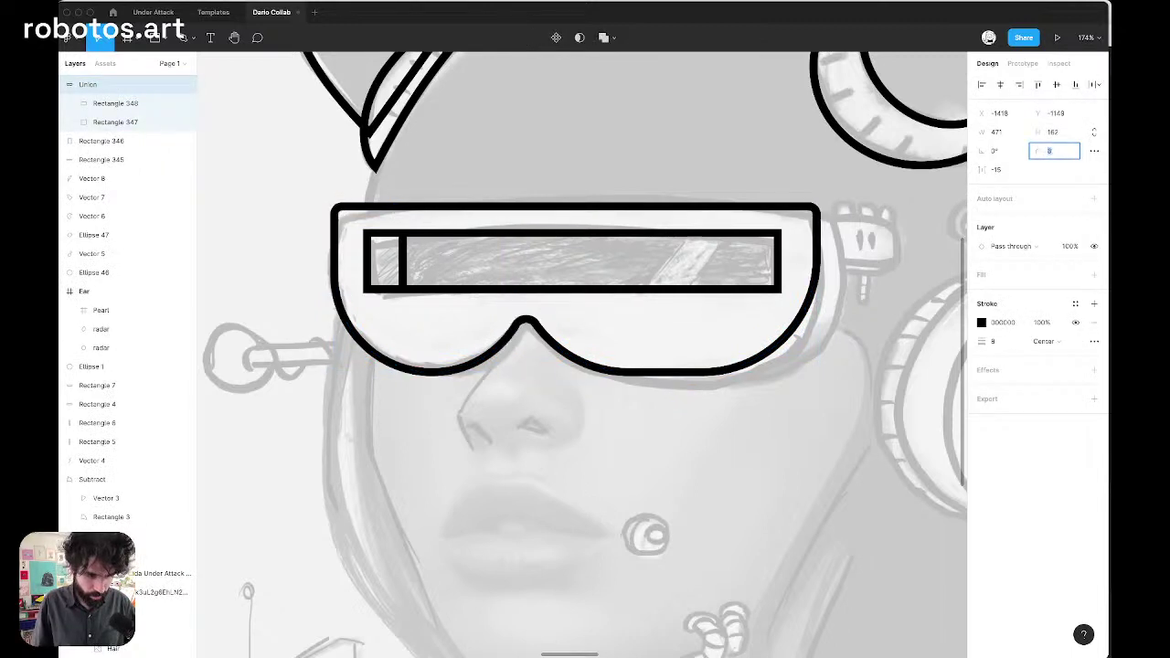
pyautogui.press('Up')
pyautogui.press('Up')
pyautogui.press('Up')
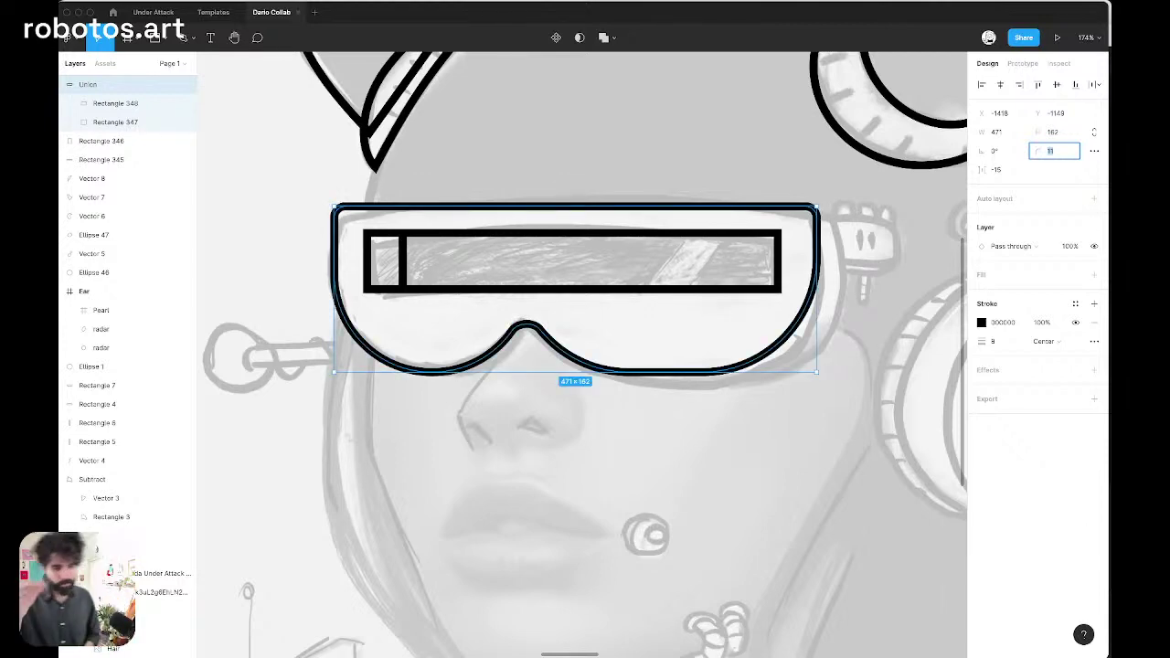
pyautogui.scroll(5, 529, 327)
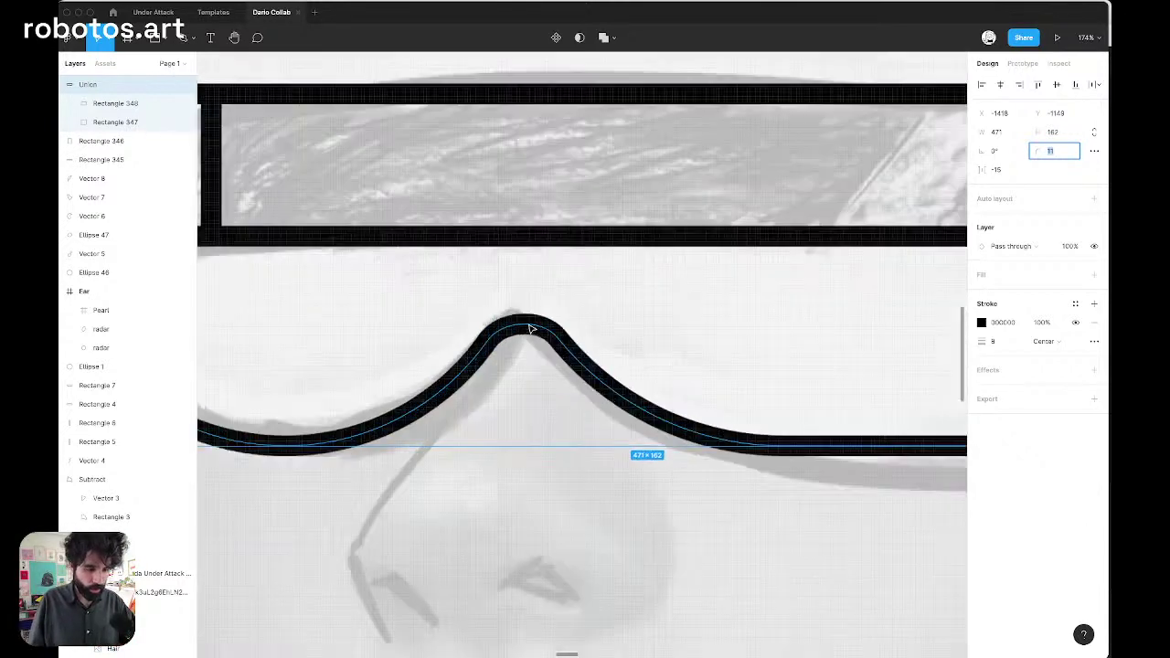
pyautogui.scroll(-5, 476, 334)
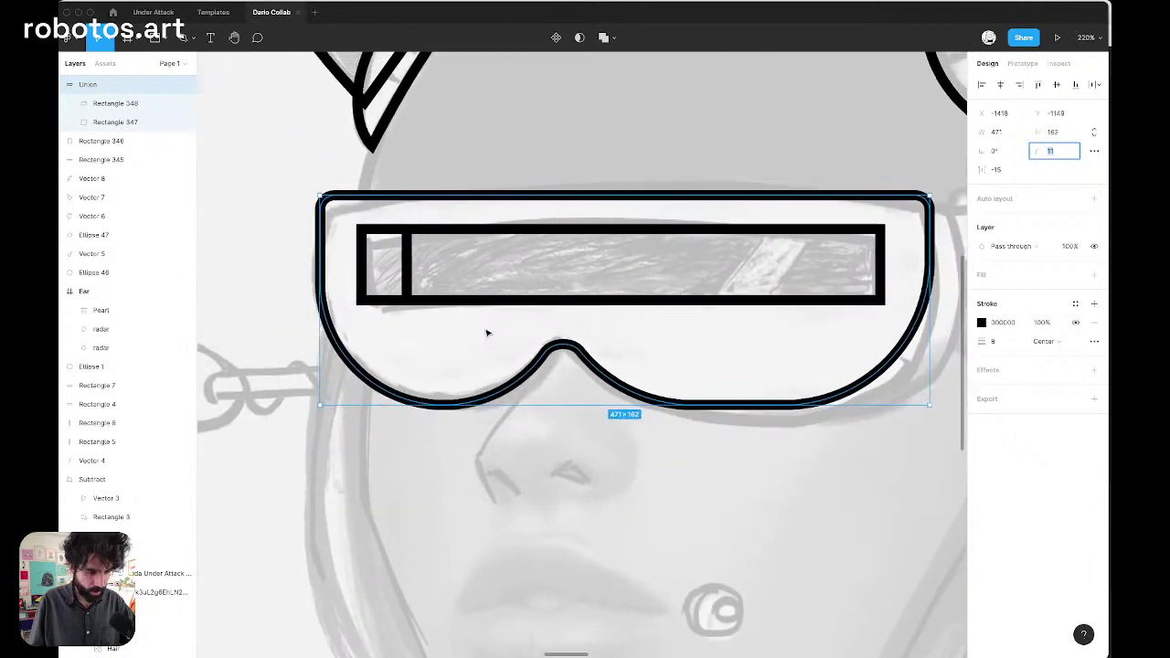
pyautogui.hscroll(-5, 445, 249)
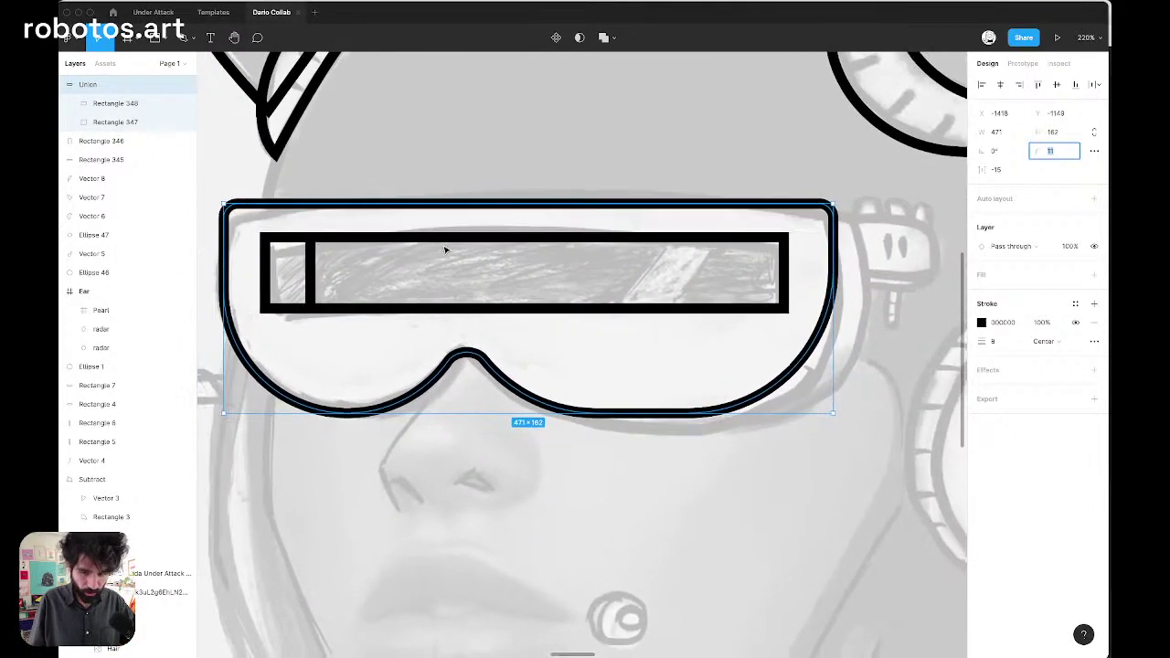
pyautogui.press('Up')
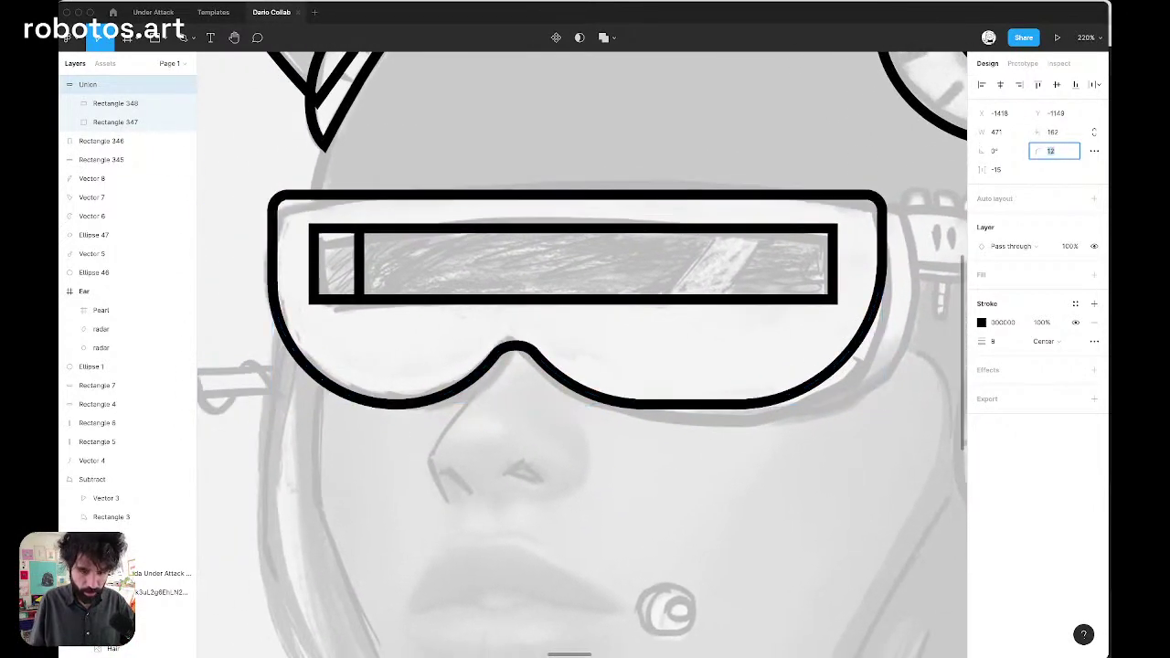
pyautogui.click(721, 149)
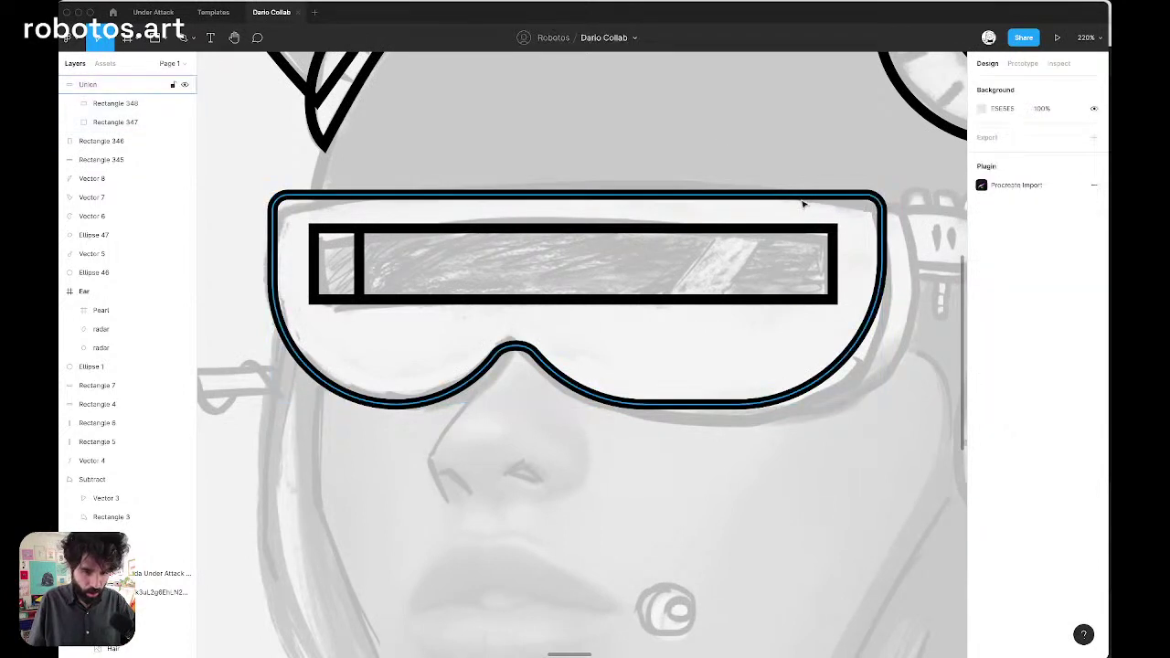
pyautogui.click(802, 201)
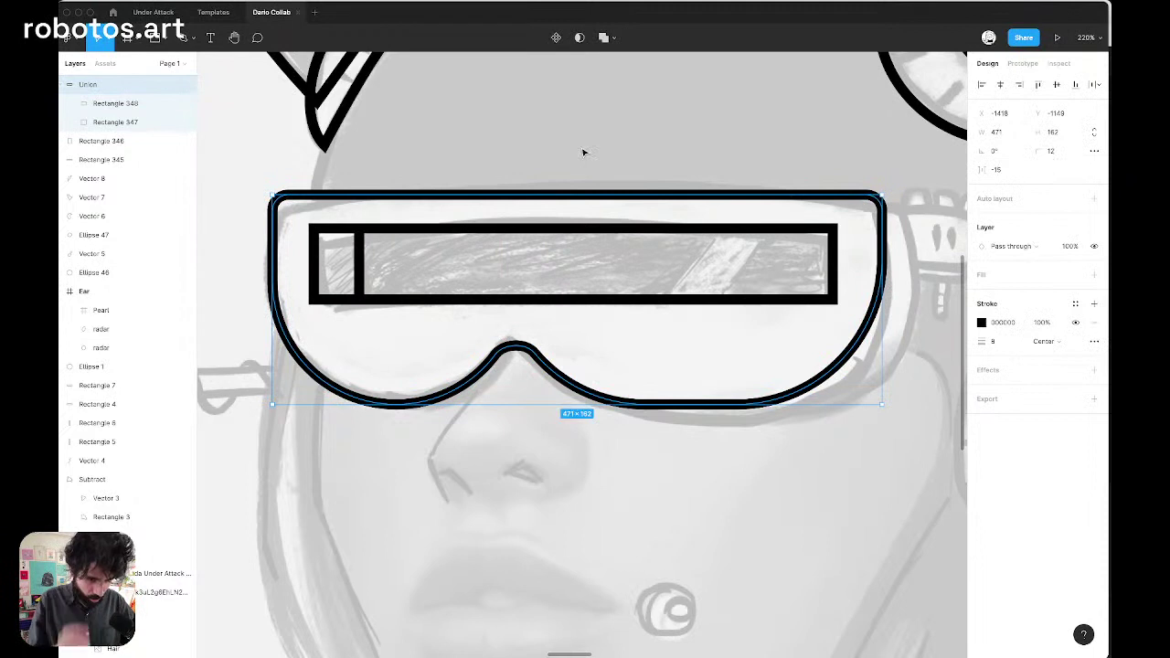
# Try rounding only the two right-end corner points of the long visor rectangle inside the goggles
pyautogui.scroll(-3, 583, 152)
pyautogui.click(457, 233)
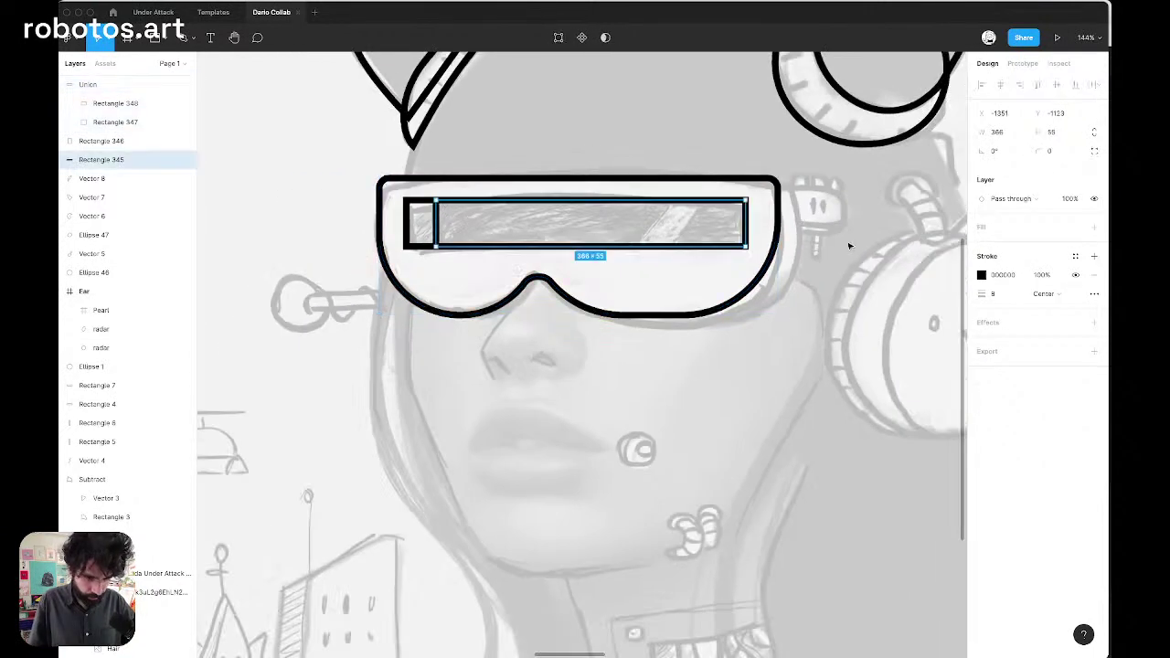
pyautogui.press('Return')
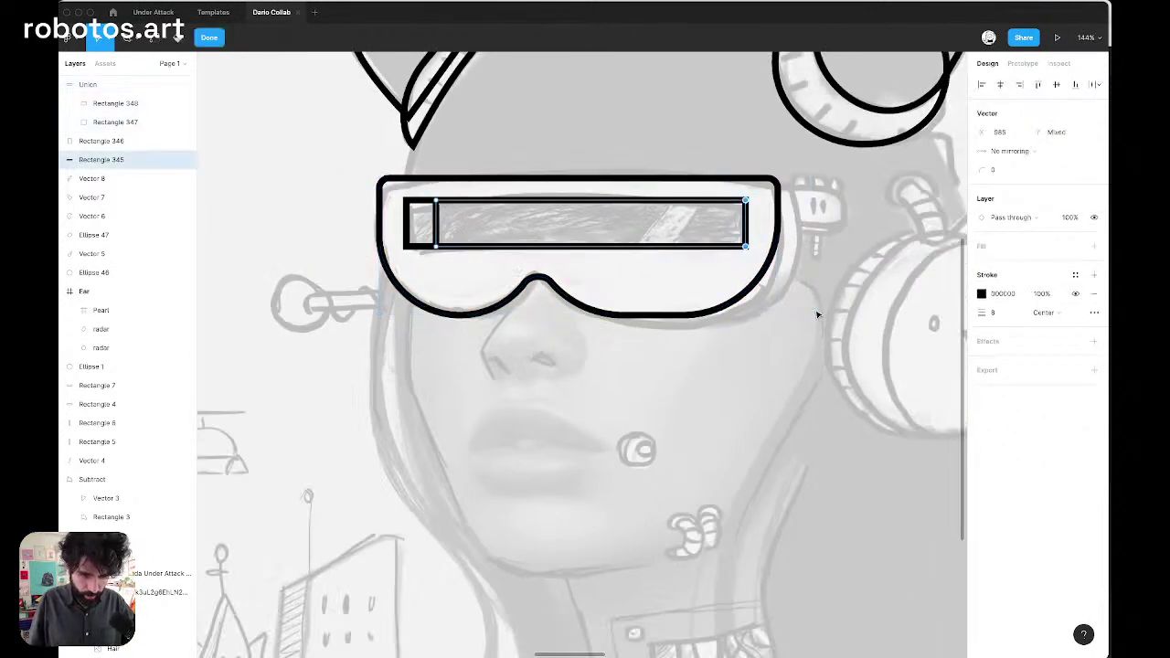
pyautogui.click(1008, 173)
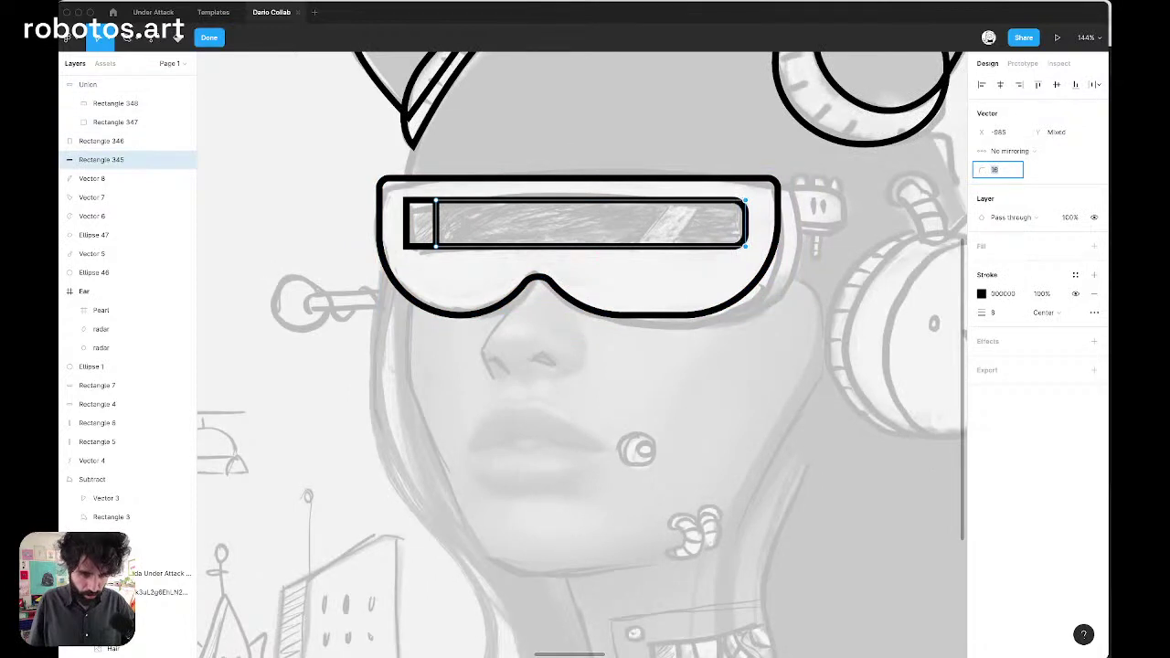
pyautogui.write('18')
pyautogui.press('Return')
pyautogui.press('Escape')
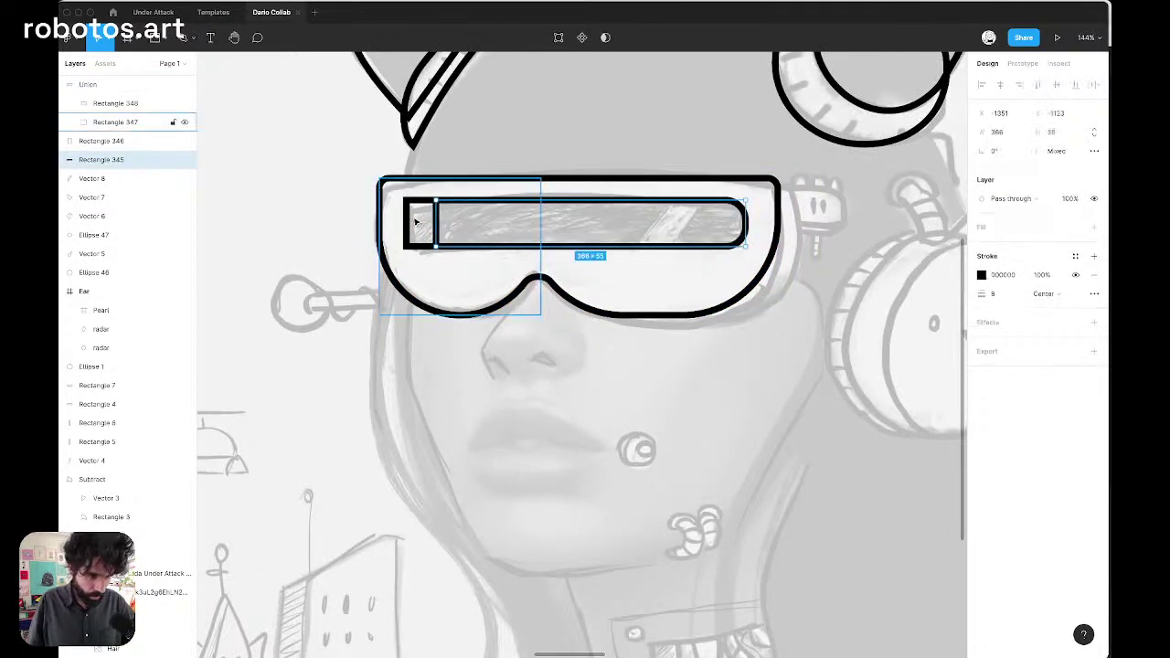
# Delete the small rectangle at the left end of the visor slot
pyautogui.click(416, 222)
pyautogui.click(653, 249)
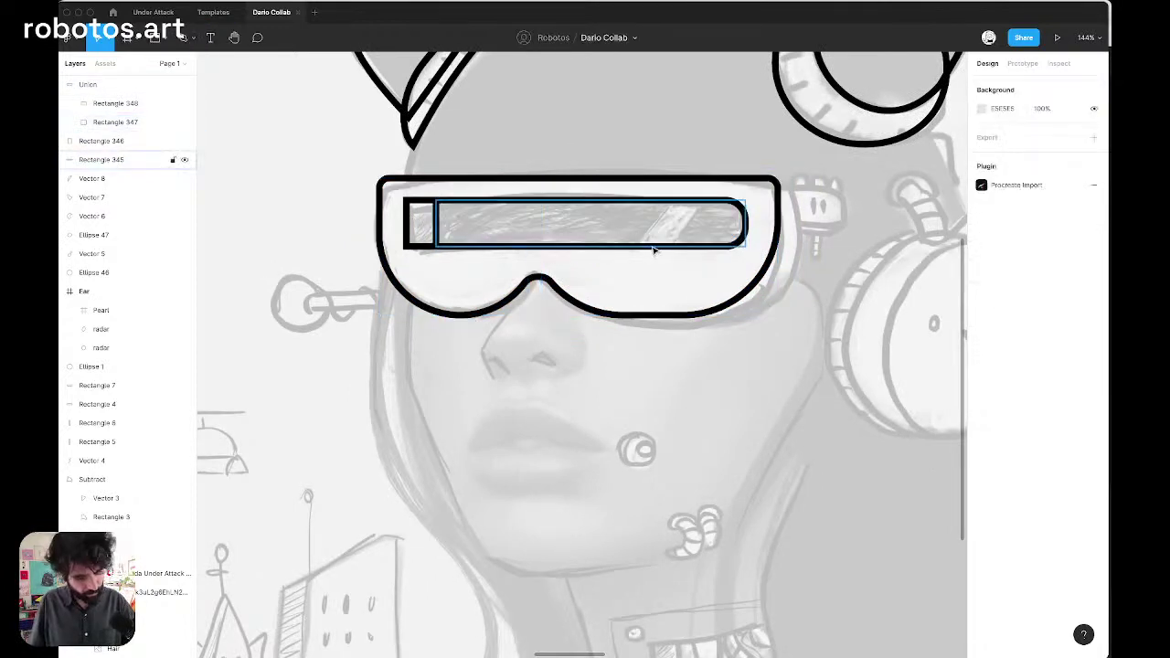
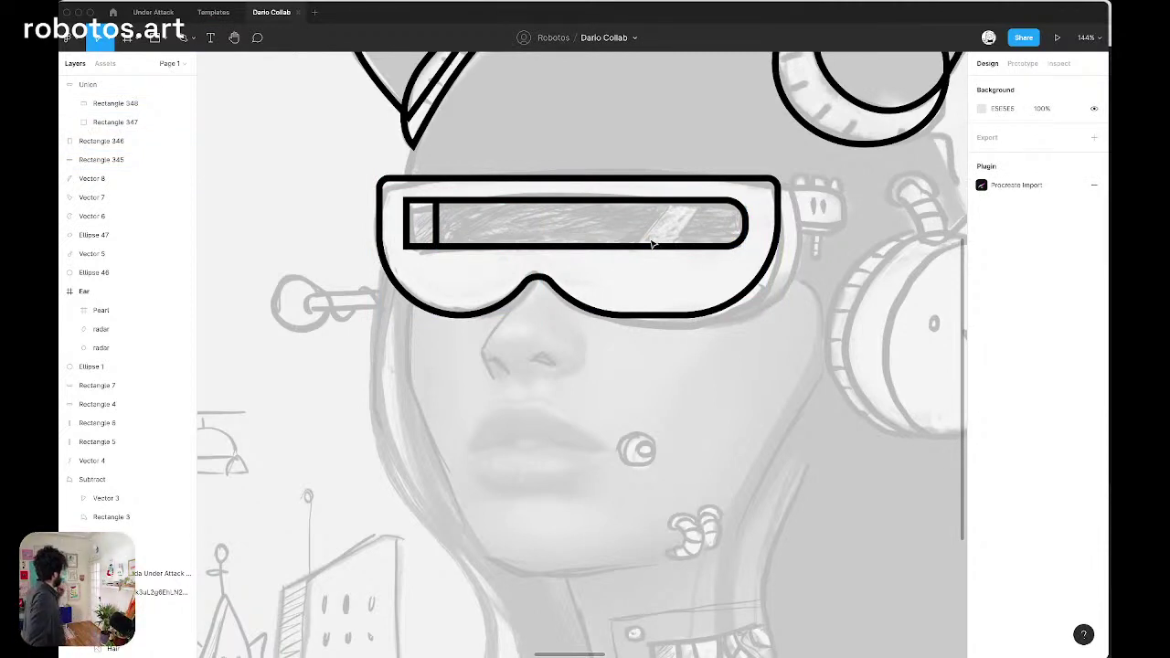
pyautogui.click(409, 242)
pyautogui.press('Delete')
# Select the long visor rectangle and bring it in front of the merged goggles shape
pyautogui.click(485, 197)
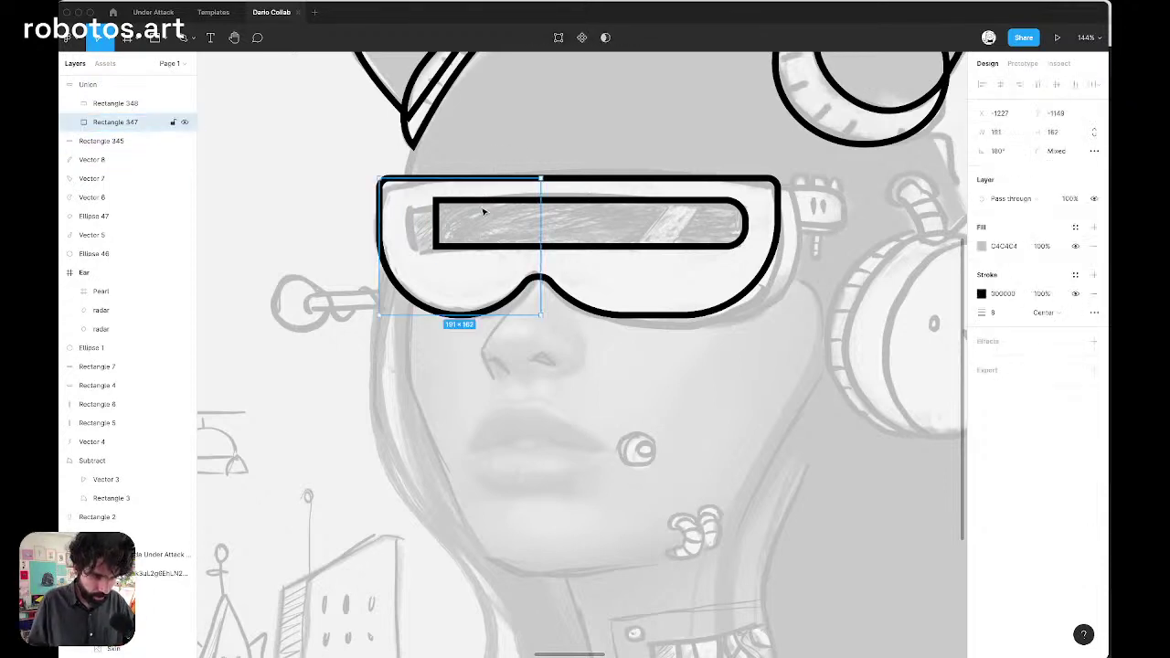
pyautogui.keyDown('shift'); pyautogui.click(582, 205); pyautogui.keyUp('shift')
pyautogui.click(583, 205)
pyautogui.click(491, 149)
pyautogui.click(445, 198)
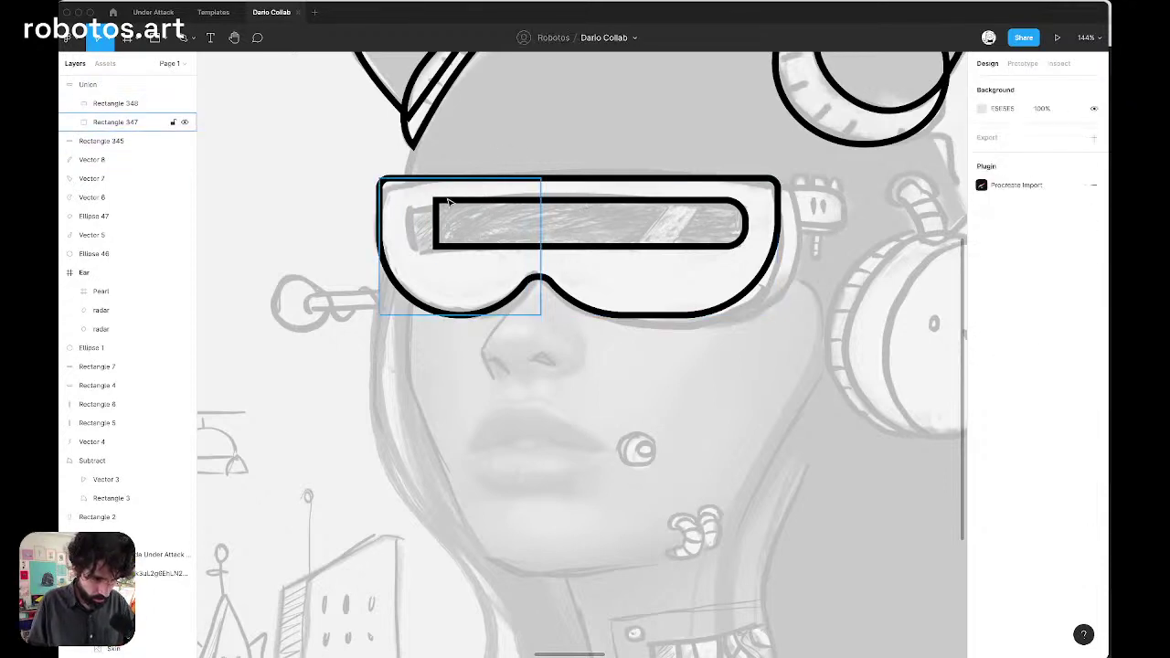
pyautogui.click(528, 201)
pyautogui.click(582, 204)
pyautogui.hotkey('ctrl', 'alt', ']')
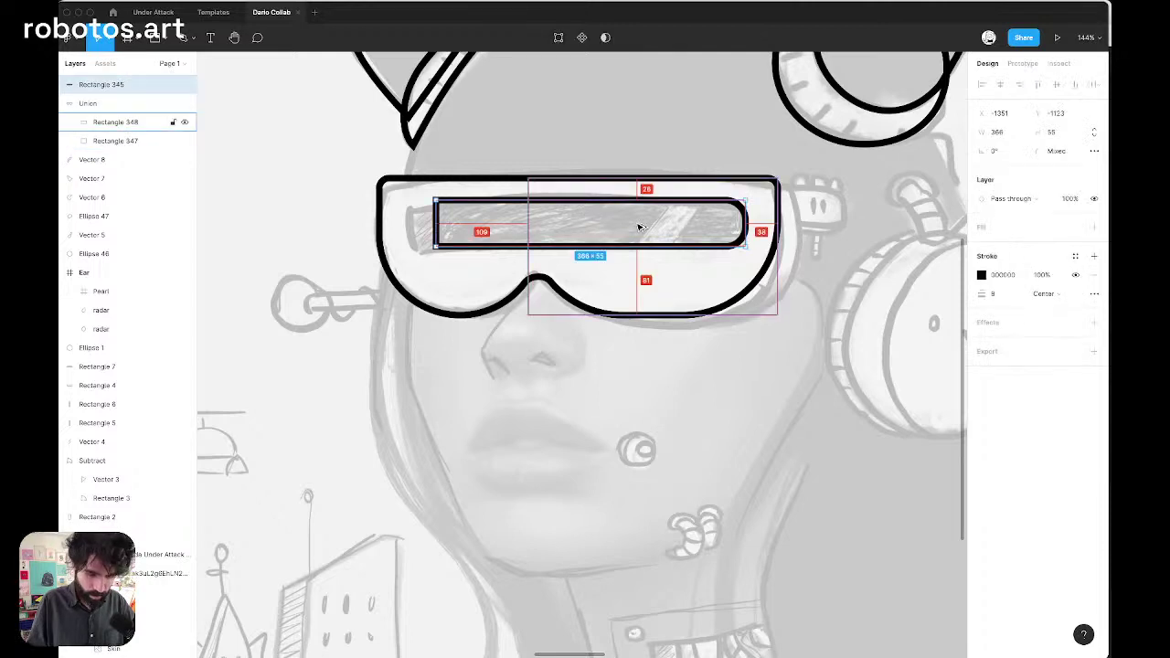
# Round all four corners of the visor rectangle, trying a radius of 58 and settling on 16
pyautogui.click(1058, 152)
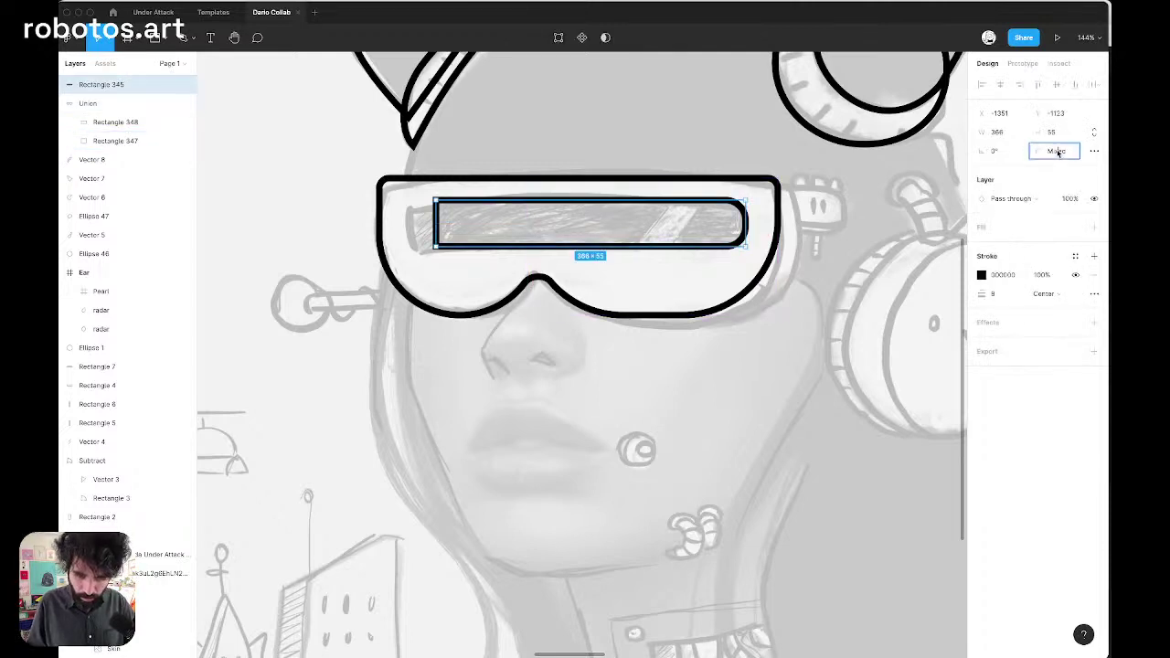
pyautogui.write('58')
pyautogui.press('Return')
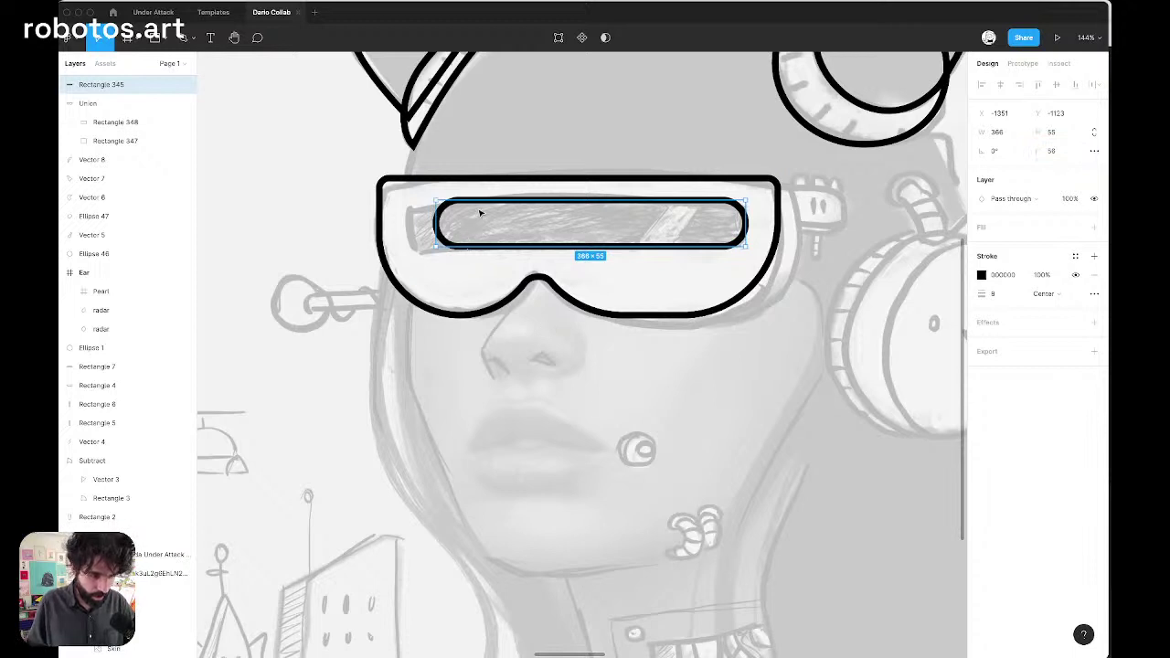
pyautogui.scroll(3, 480, 213)
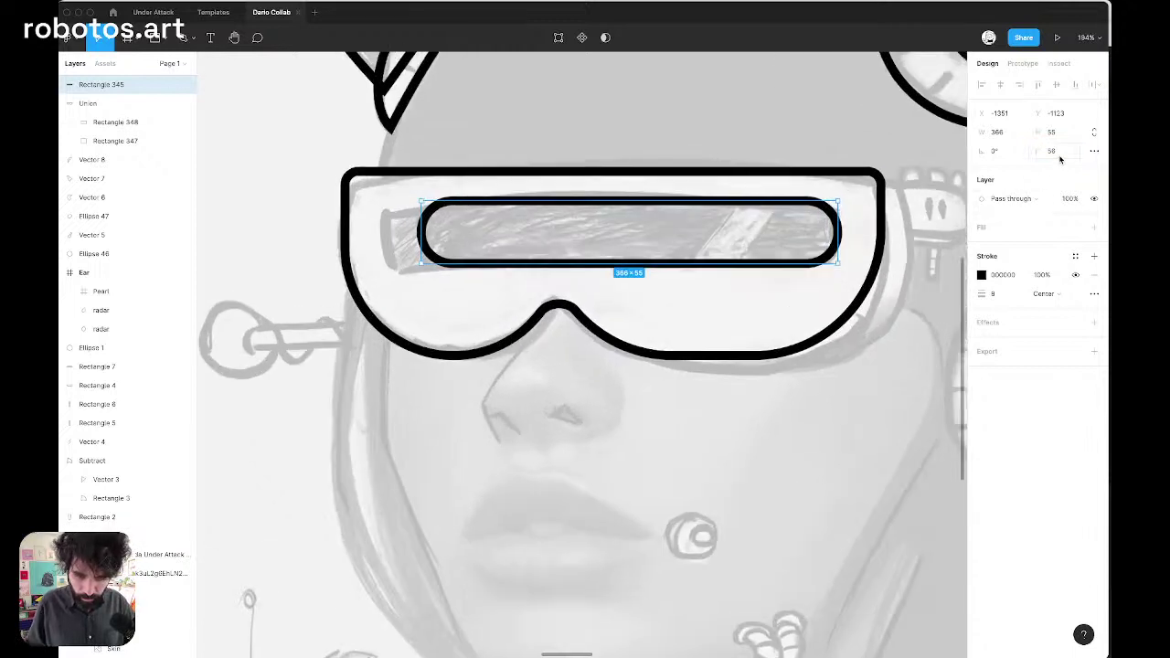
pyautogui.click(1059, 153)
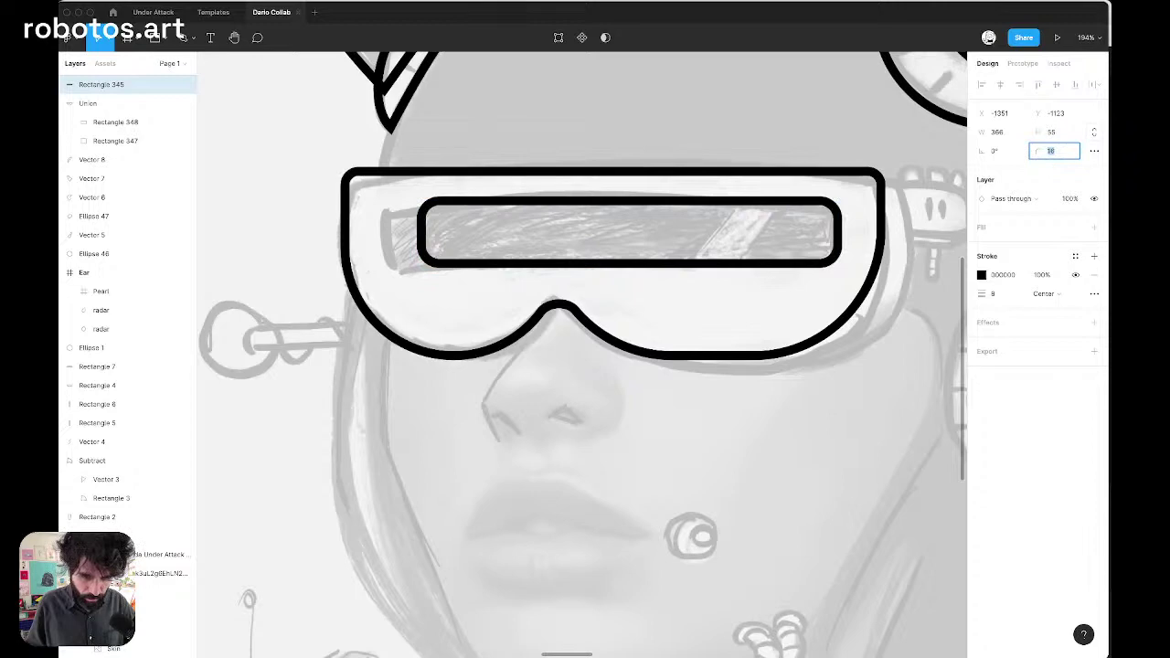
# Duplicate the rounded visor rectangle and place the copy about 31 units to the left at the same height
pyautogui.scroll(5, 436, 214)
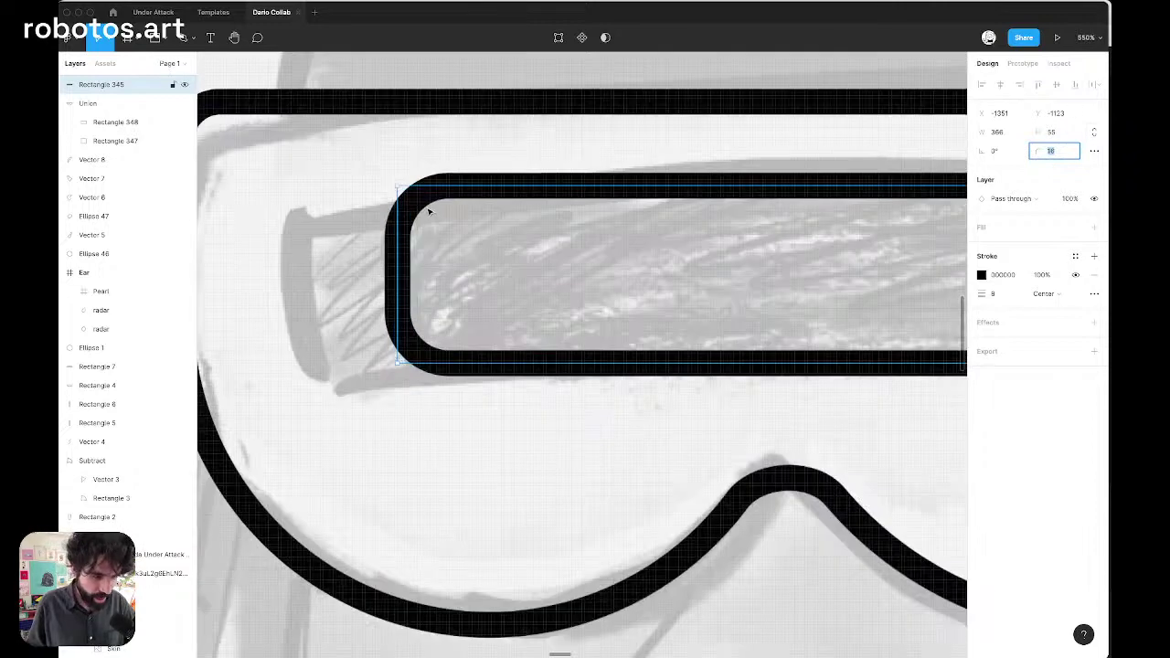
pyautogui.moveTo(433, 212); pyautogui.dragTo(322, 203)
pyautogui.scroll(-5, 322, 202)
pyautogui.scroll(-3, 606, 268)
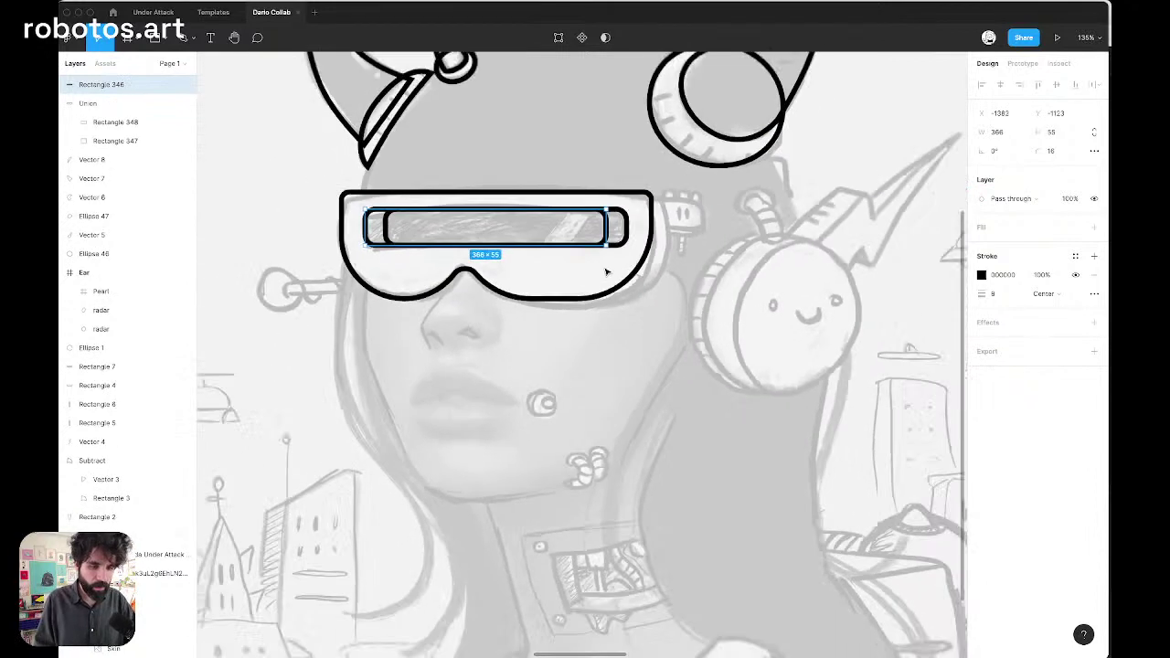
# Put the original visor rectangle in front of its copy and fill it with the ink/05 style, keeping the stroke black
pyautogui.click(626, 232)
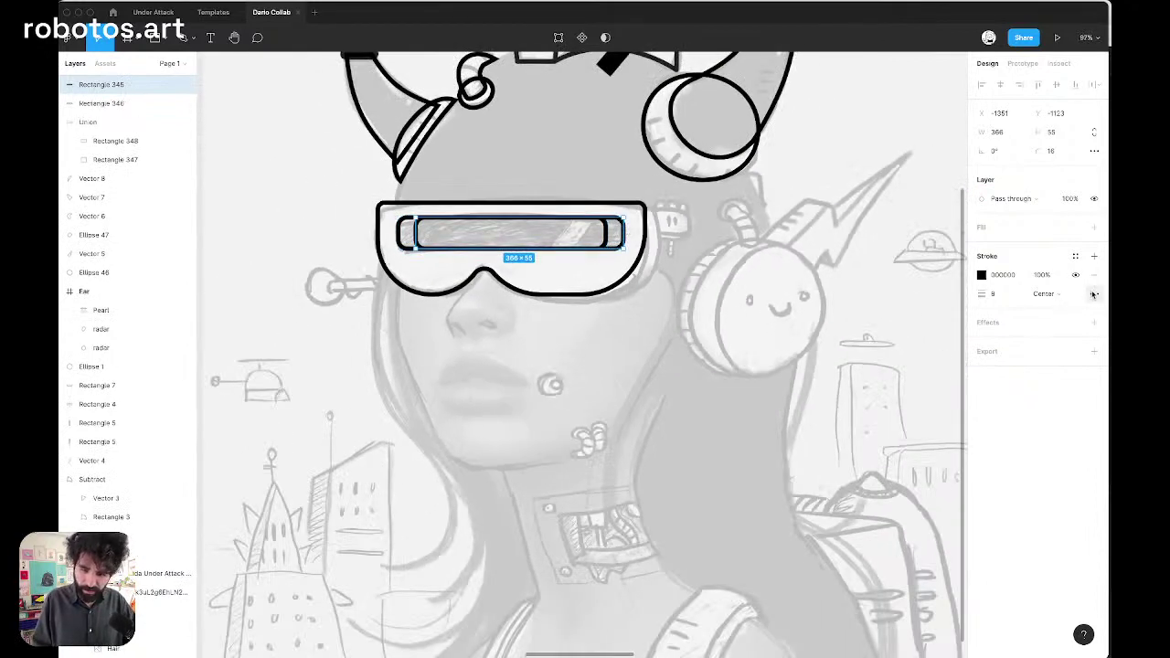
pyautogui.click(1075, 256)
pyautogui.press('Escape')
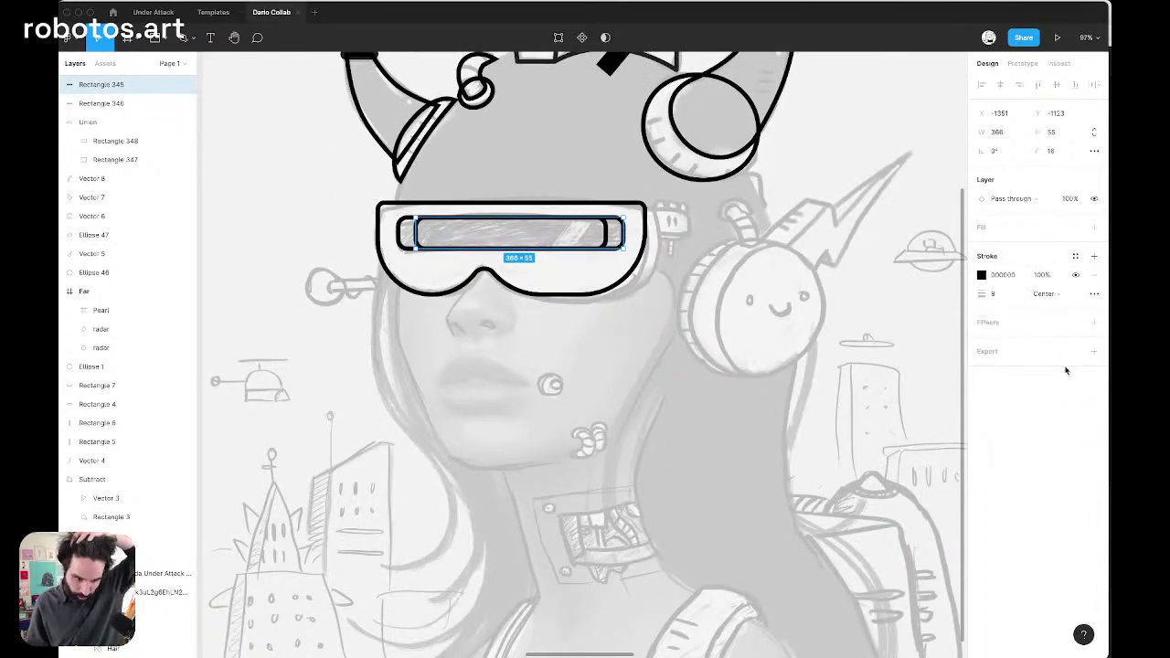
pyautogui.scroll(5, 435, 230)
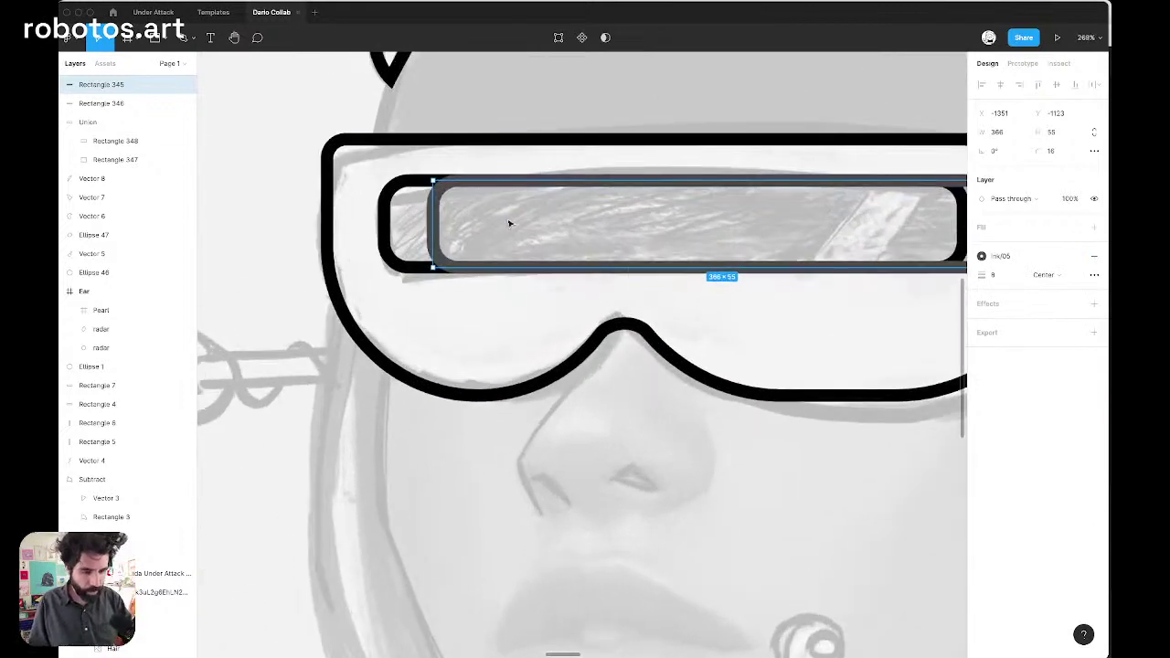
pyautogui.click(1075, 227)
pyautogui.click(1066, 339)
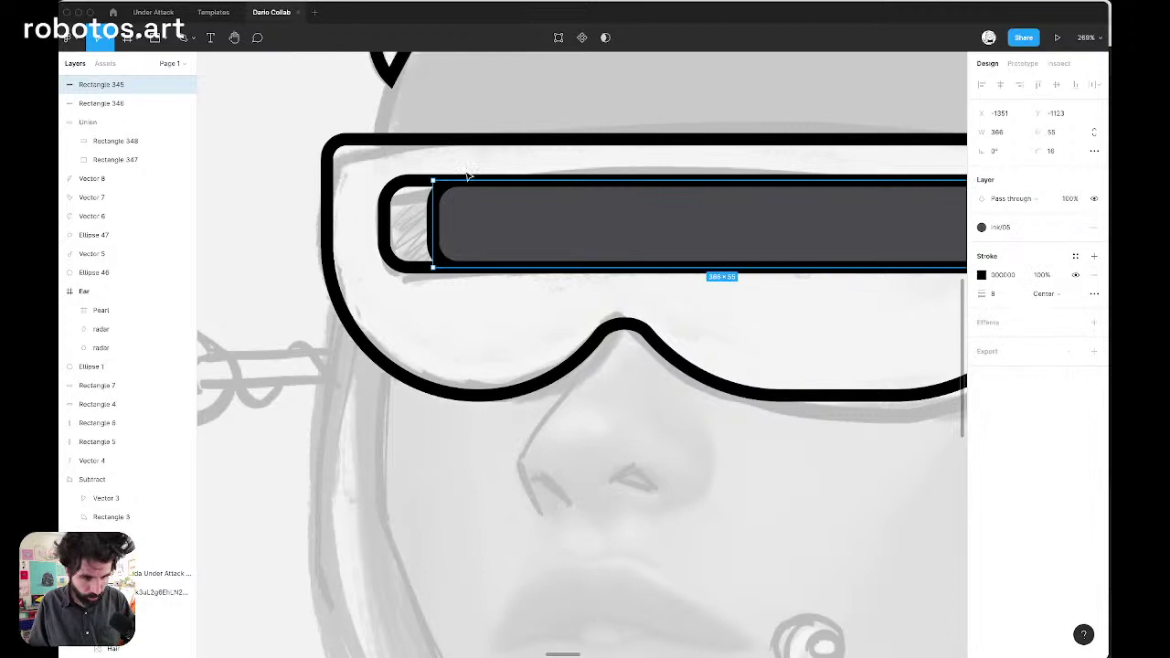
# Fill the offset visor rectangle behind it with the ink/06 style and deselect it
pyautogui.click(406, 192)
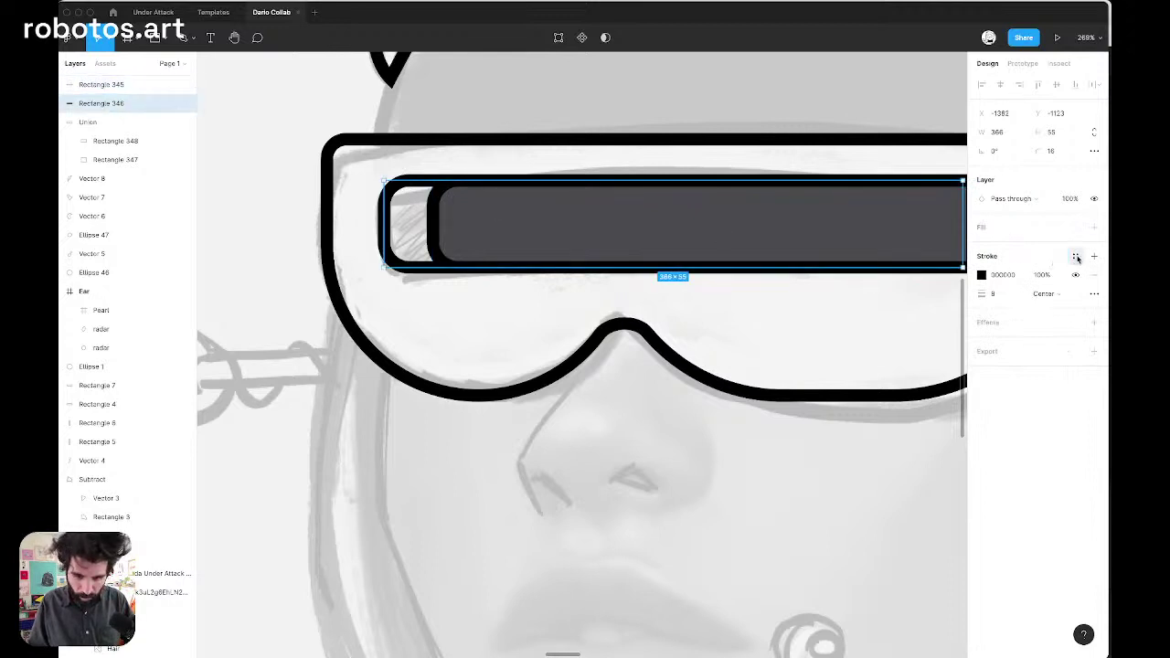
pyautogui.click(1075, 256)
pyautogui.click(1071, 368)
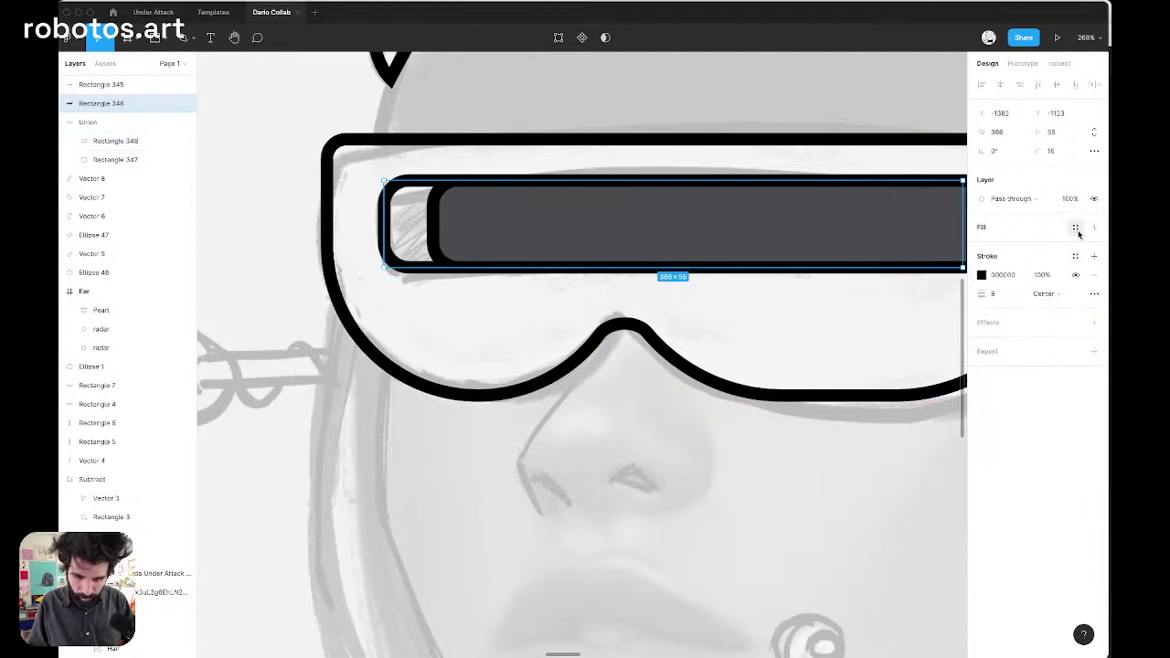
pyautogui.click(1074, 226)
pyautogui.click(1085, 340)
pyautogui.scroll(-5, 707, 295)
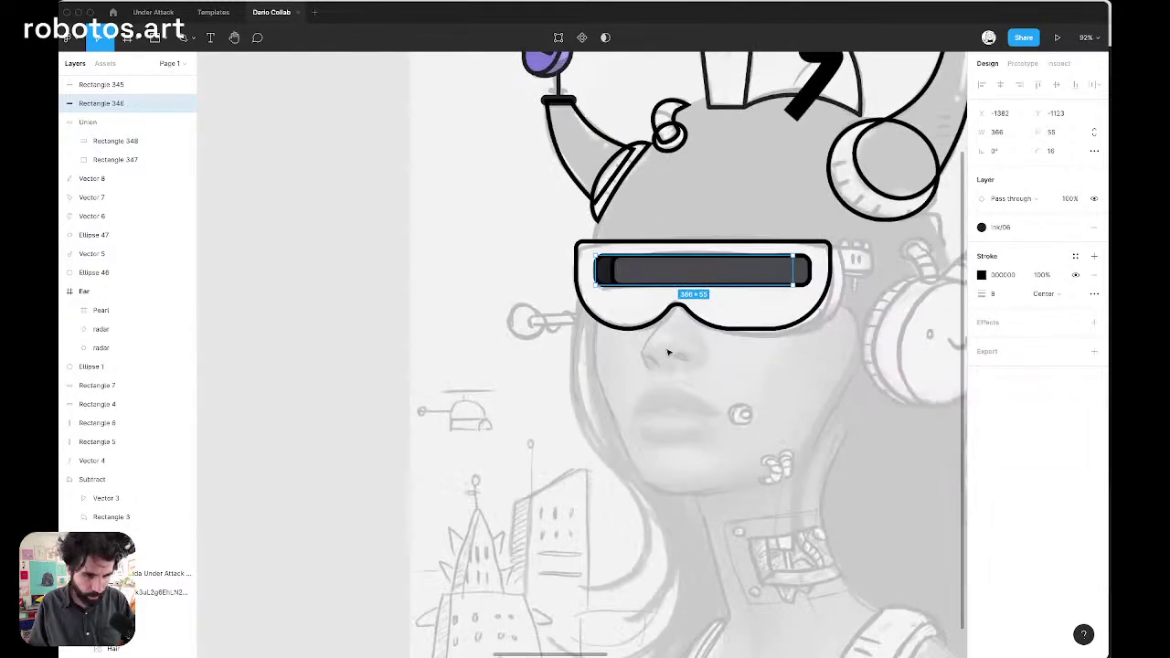
pyautogui.press('Escape')
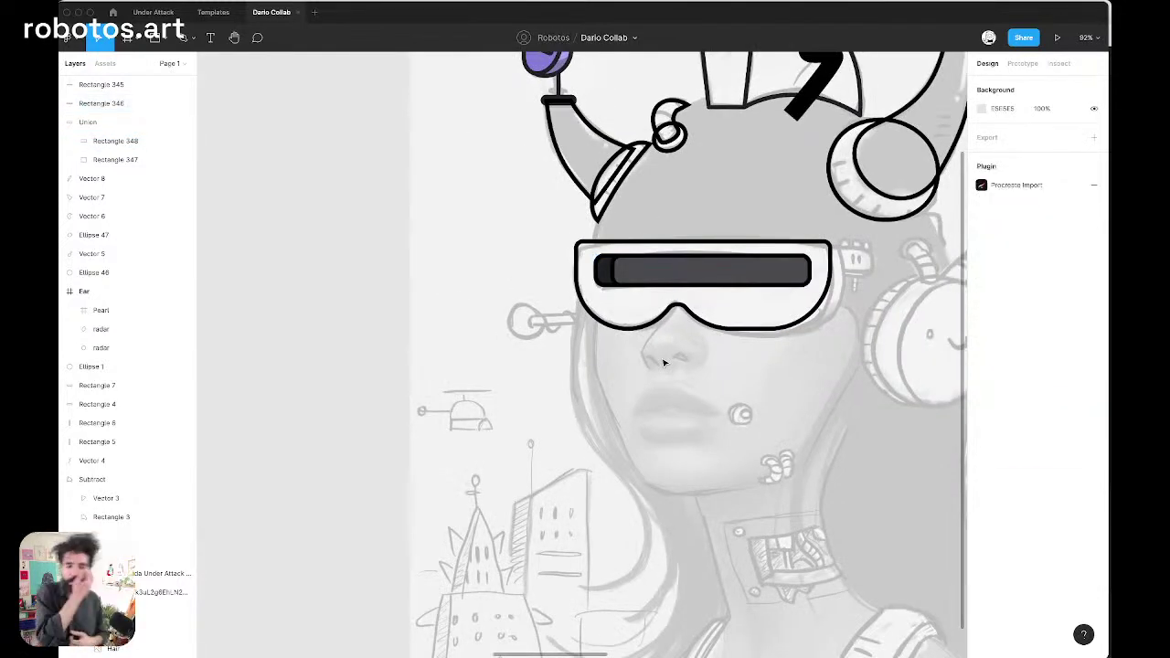
# Round the upper-left corner of the goggles' outline, trying a radius of 24 and settling on 32
pyautogui.hscroll(2, 664, 363)
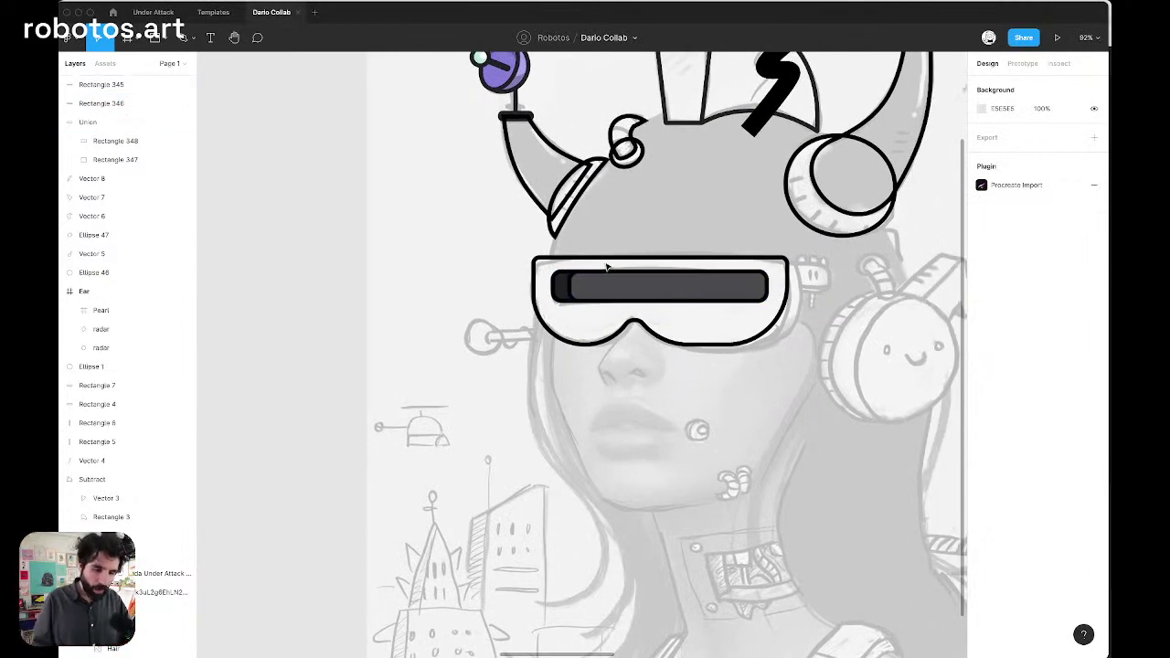
pyautogui.scroll(5, 533, 263)
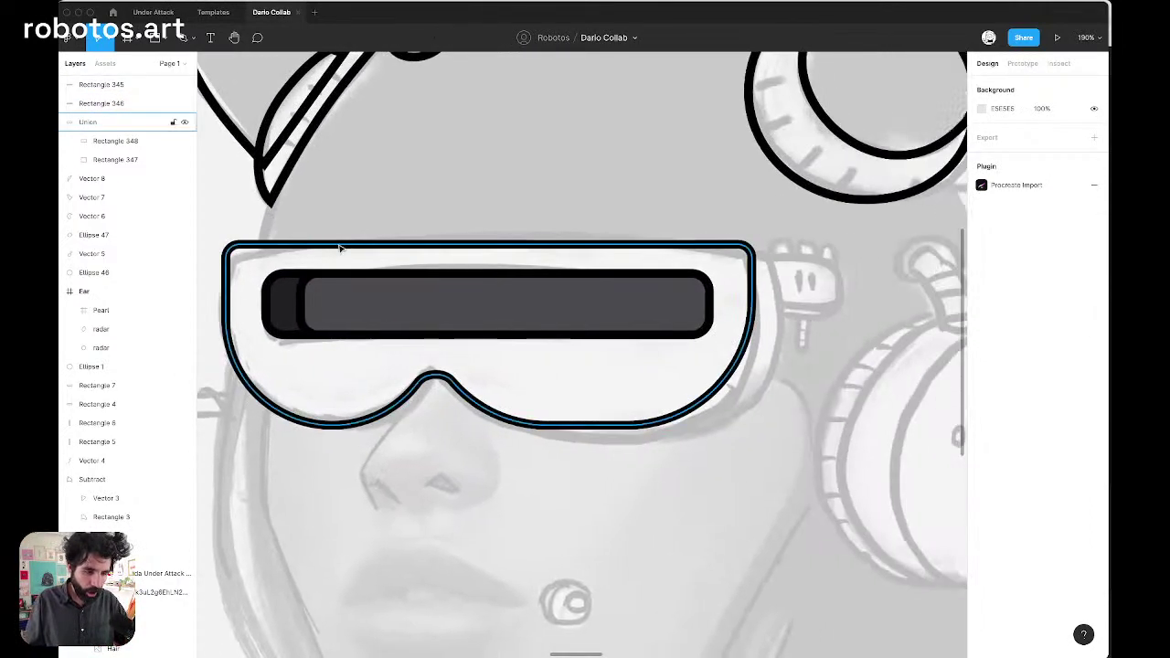
pyautogui.click(309, 249)
pyautogui.press('Return')
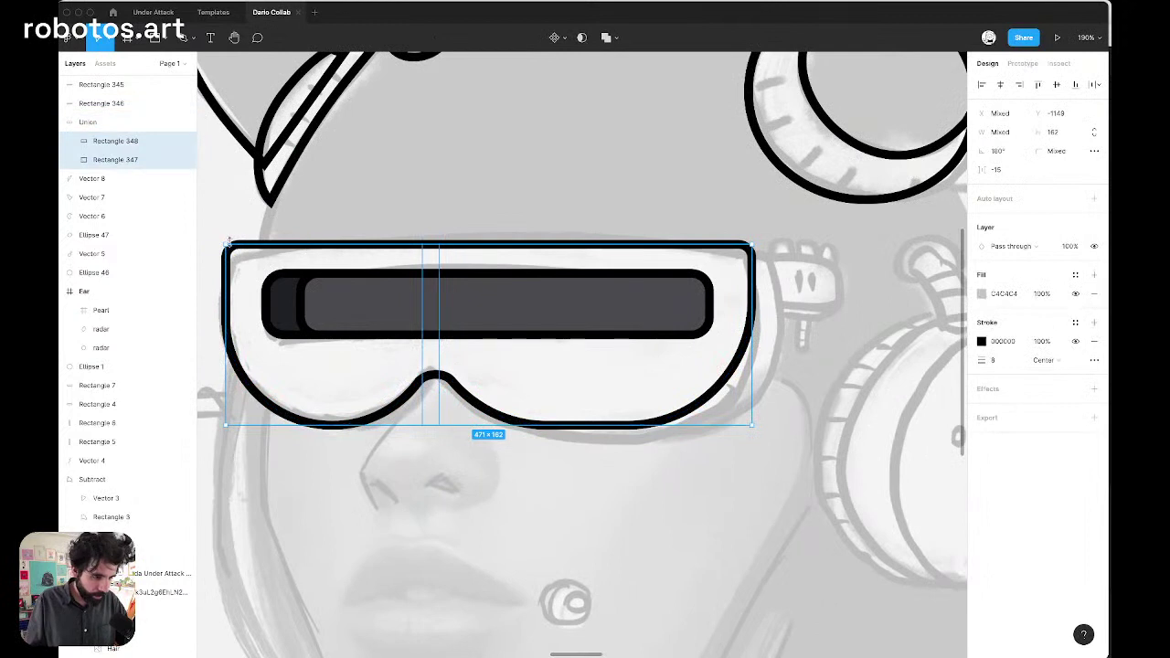
pyautogui.moveTo(214, 230); pyautogui.dragTo(256, 240)
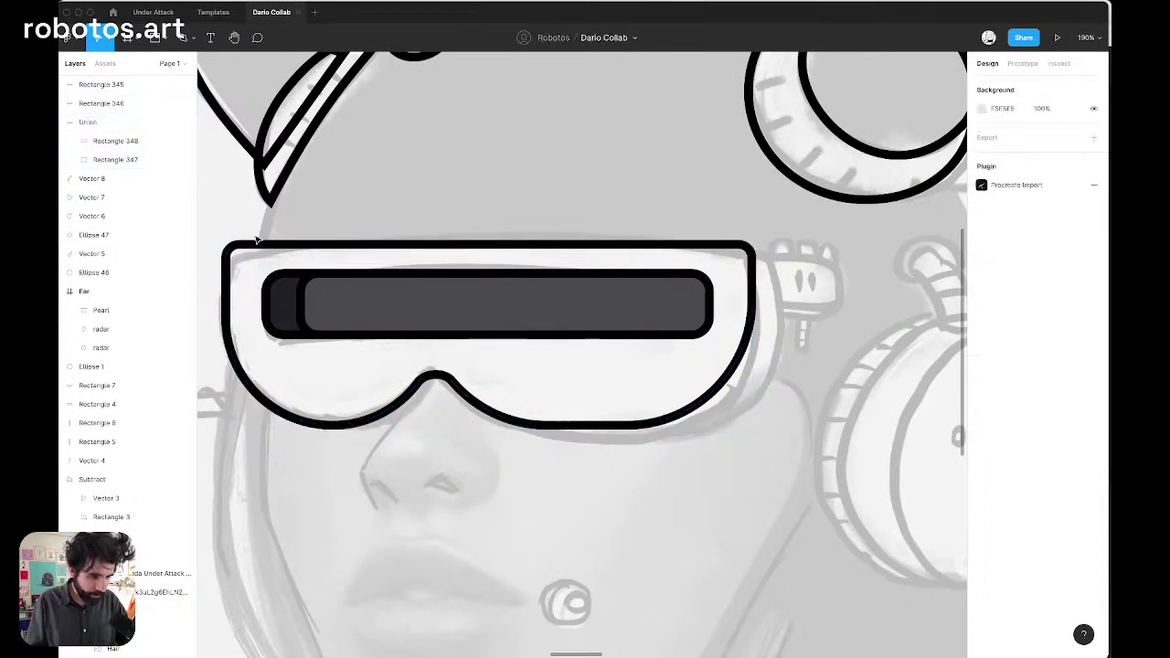
pyautogui.doubleClick(256, 239)
pyautogui.press('Return')
pyautogui.moveTo(209, 200); pyautogui.dragTo(289, 280)
pyautogui.click(997, 170)
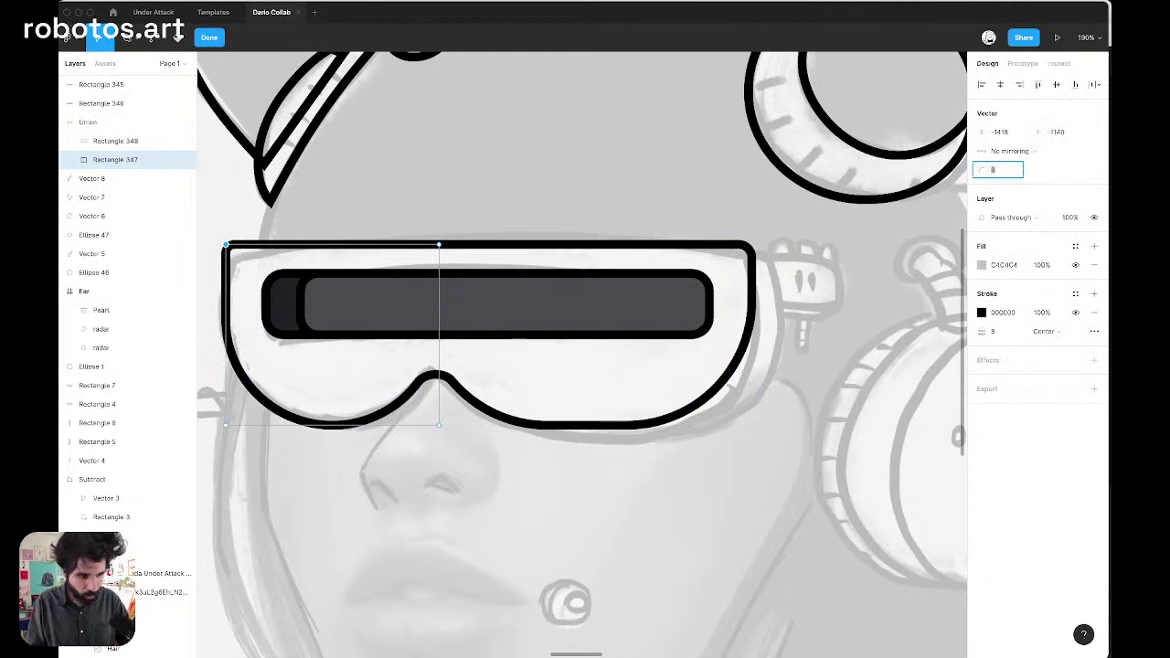
pyautogui.write('24')
pyautogui.press('Return')
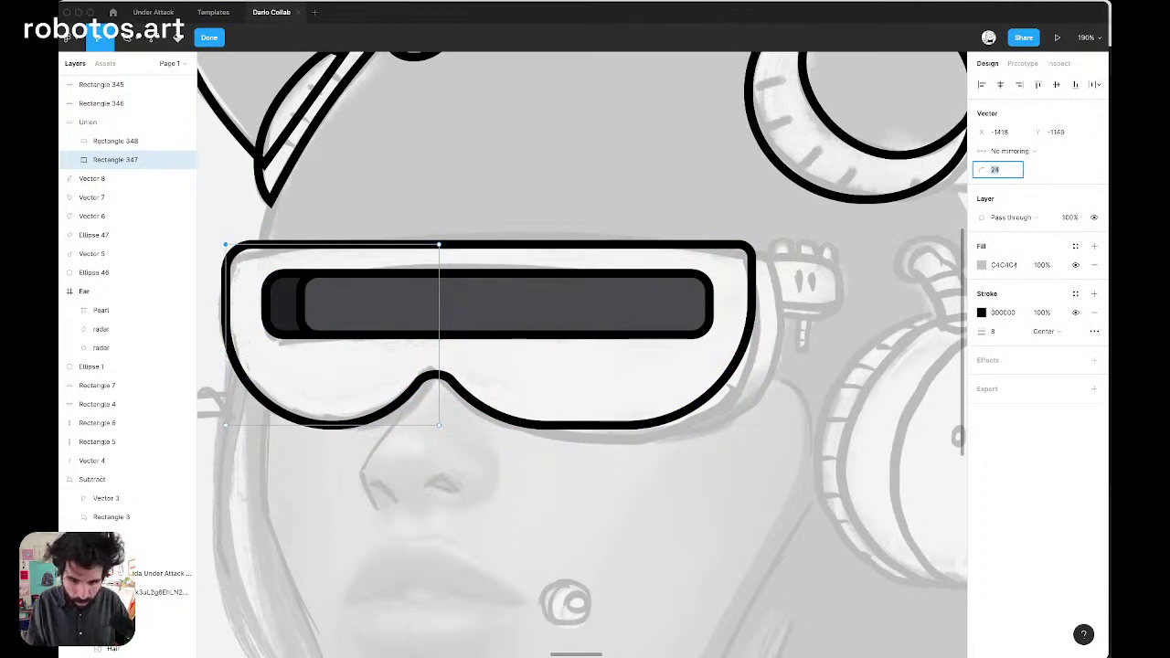
pyautogui.write('32')
pyautogui.press('Return')
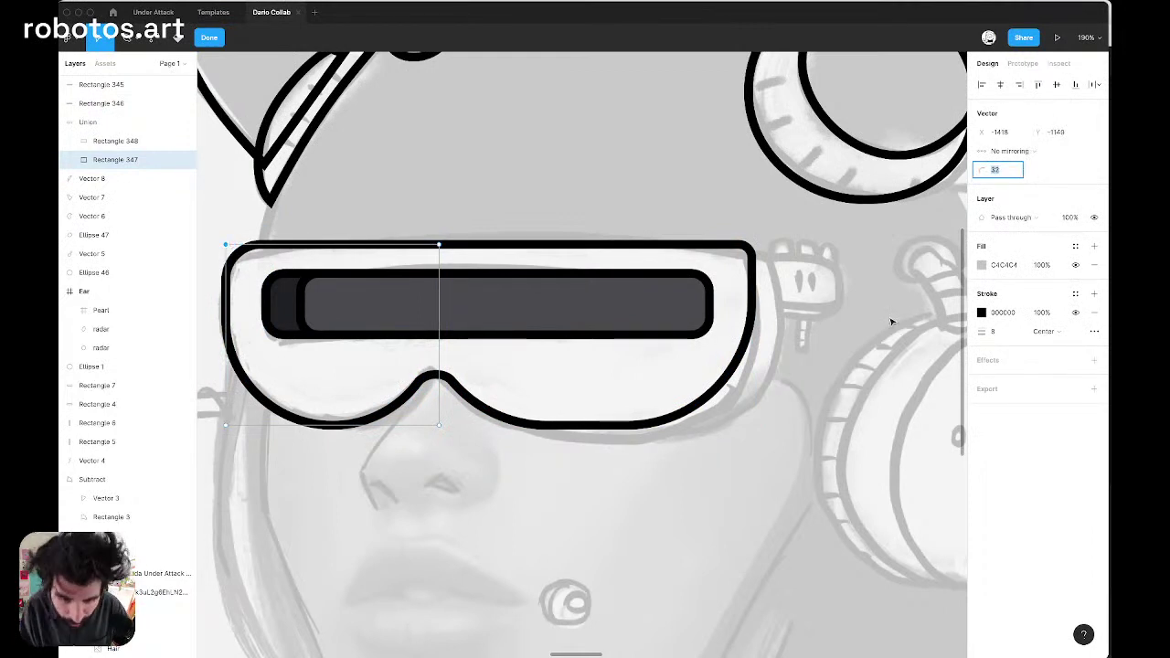
# Round the upper-right corner of the goggles' outline, trying a radius of 24 before setting 38, and deselect it
pyautogui.click(827, 193)
pyautogui.click(745, 272)
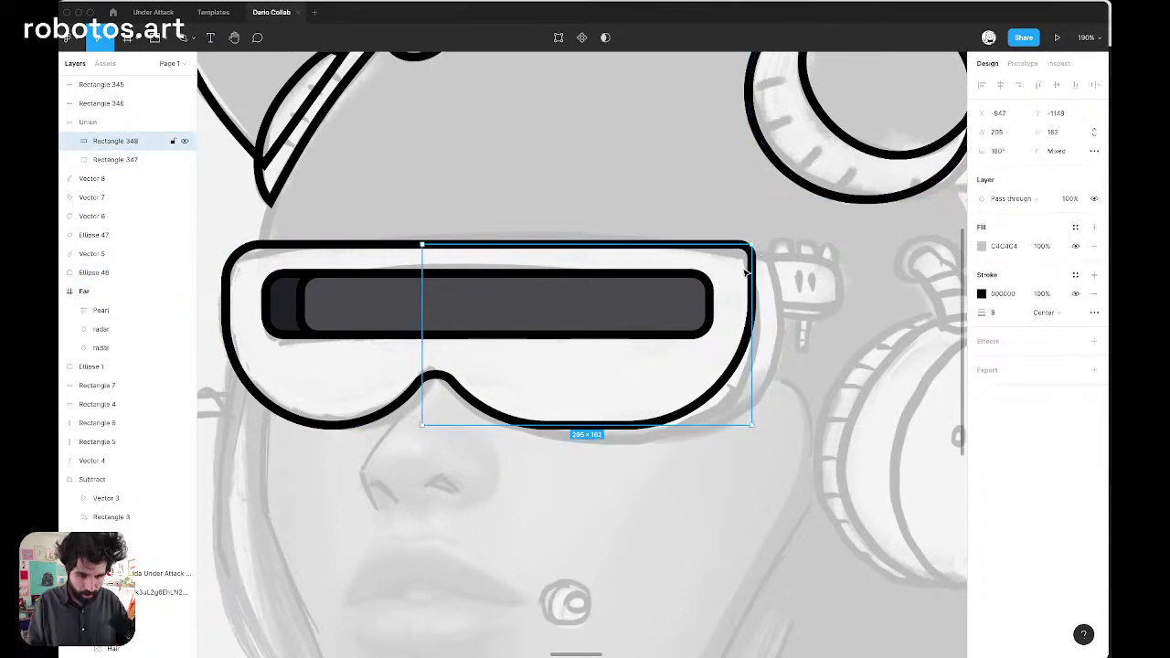
pyautogui.doubleClick(745, 273)
pyautogui.moveTo(821, 190); pyautogui.dragTo(691, 298)
pyautogui.click(1004, 172)
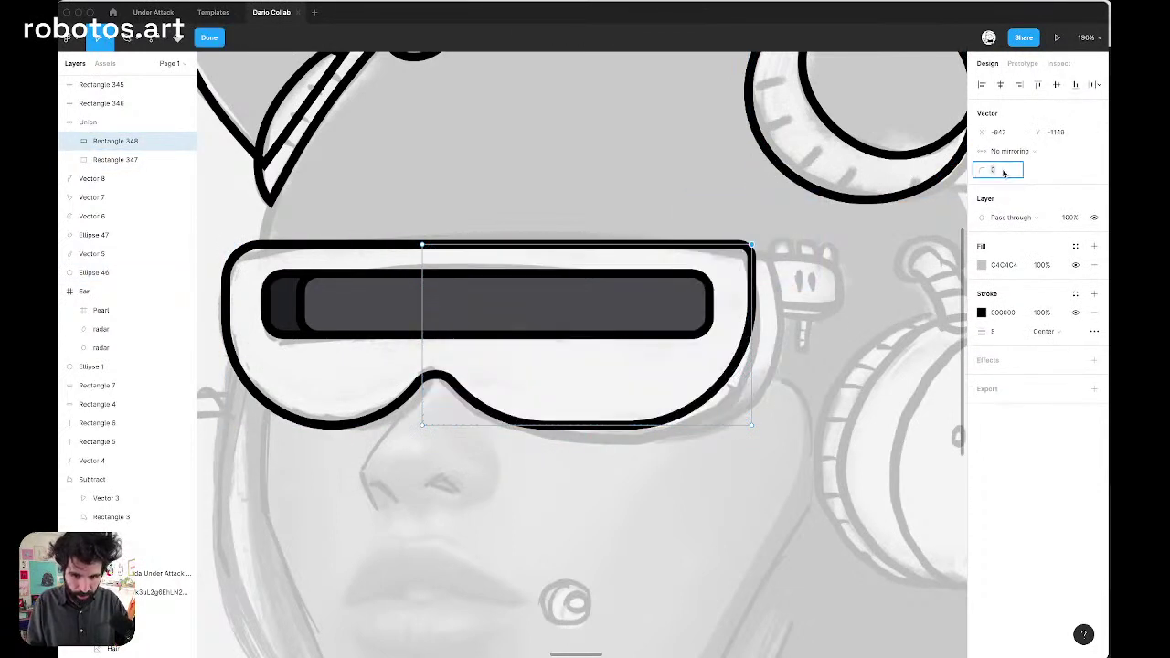
pyautogui.write('24')
pyautogui.press('Return')
pyautogui.write('38')
pyautogui.press('Return')
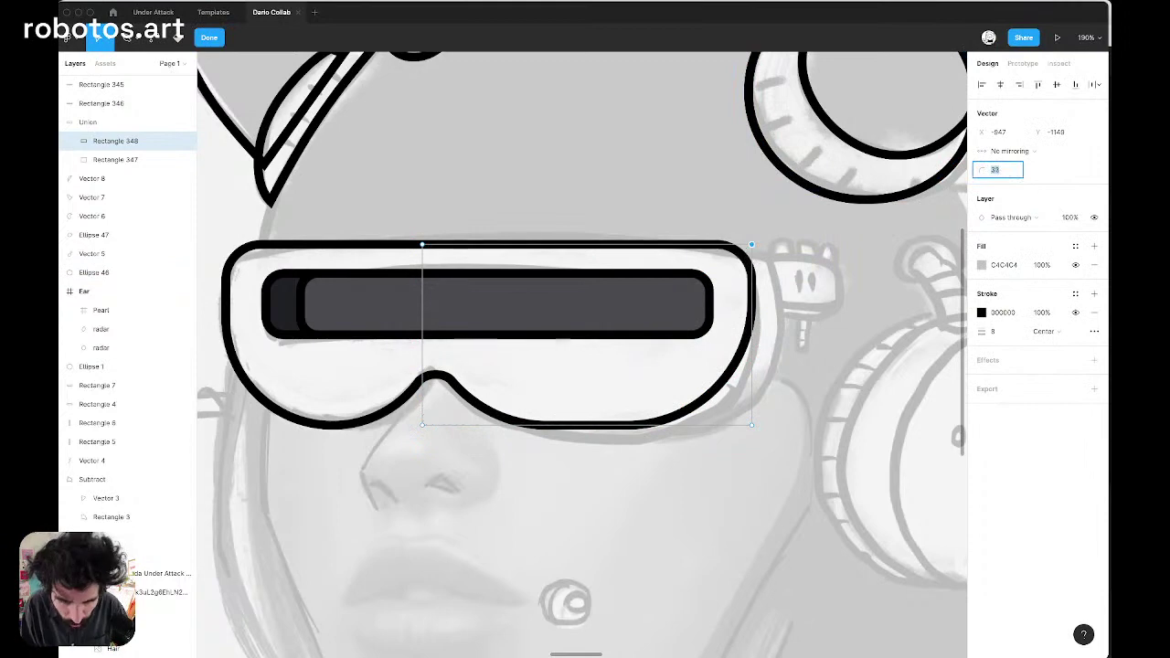
pyautogui.press('Escape')
pyautogui.press('Escape')
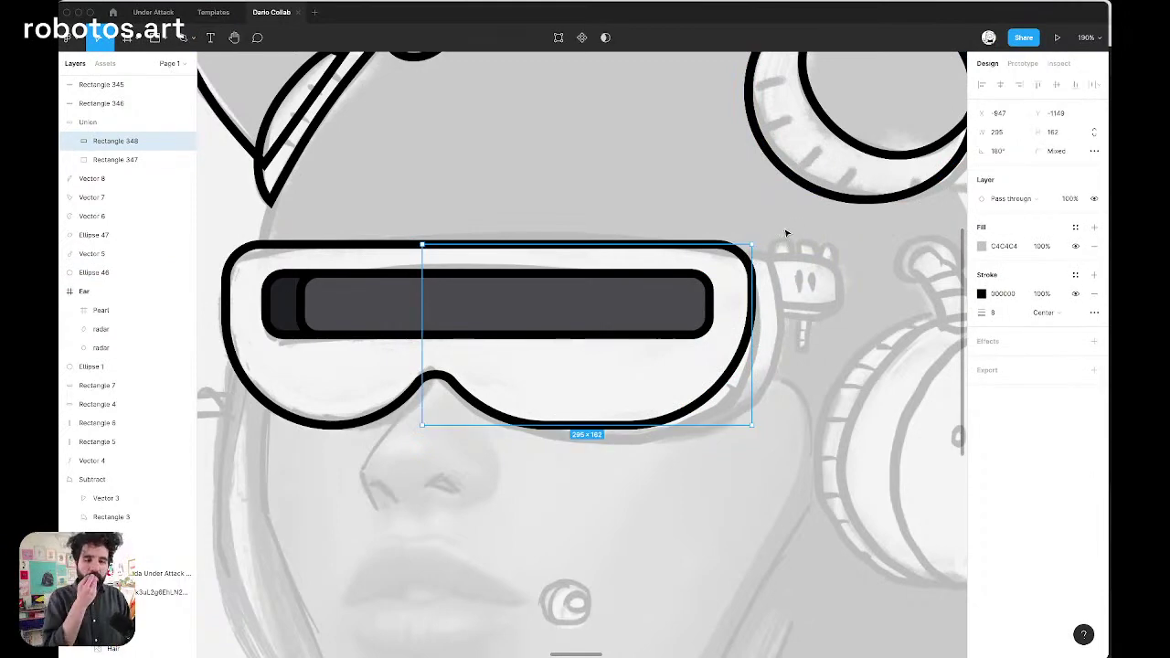
pyautogui.click(679, 198)
pyautogui.scroll(-5, 679, 198)
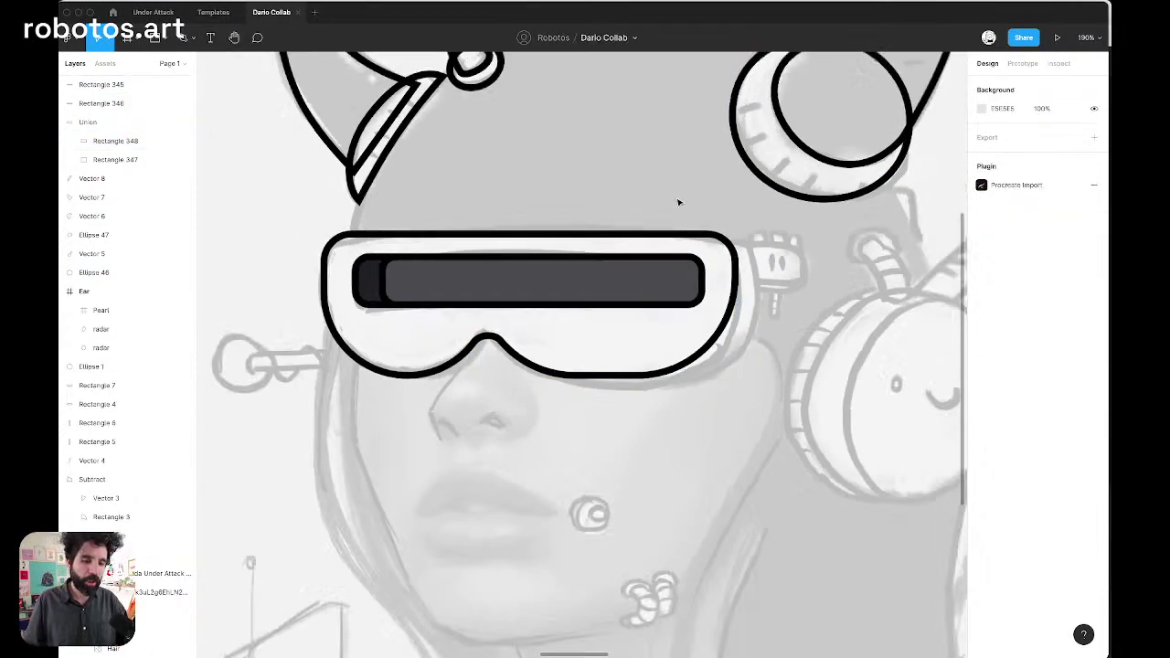
pyautogui.click(574, 299)
pyautogui.press('super+d')
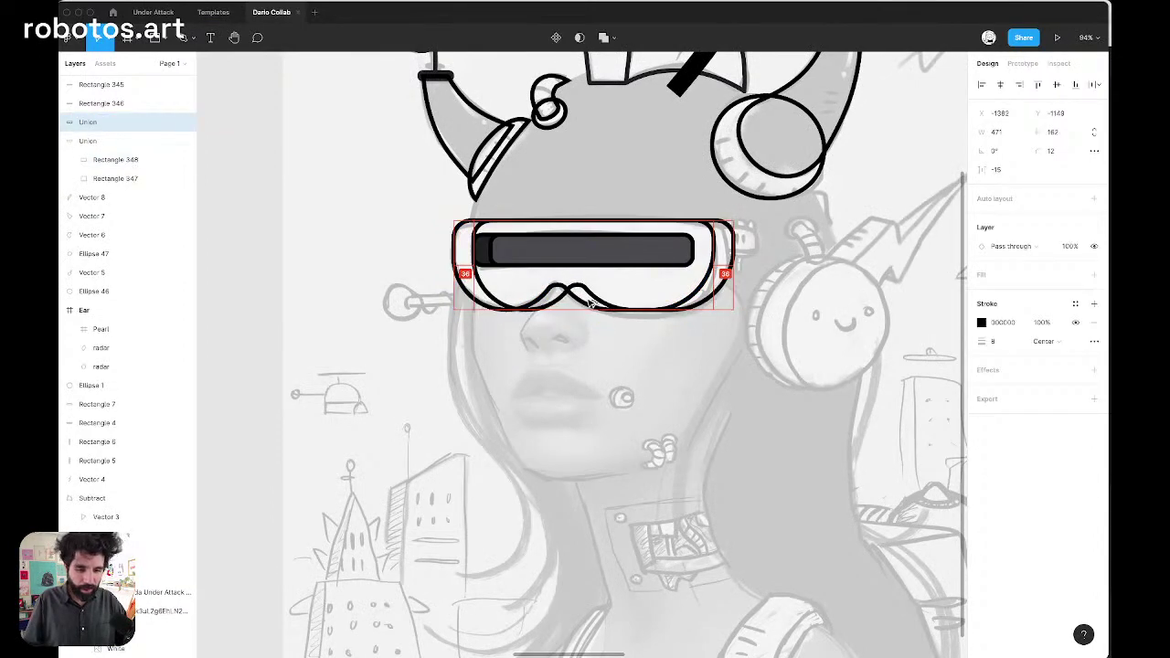
pyautogui.press('Delete')
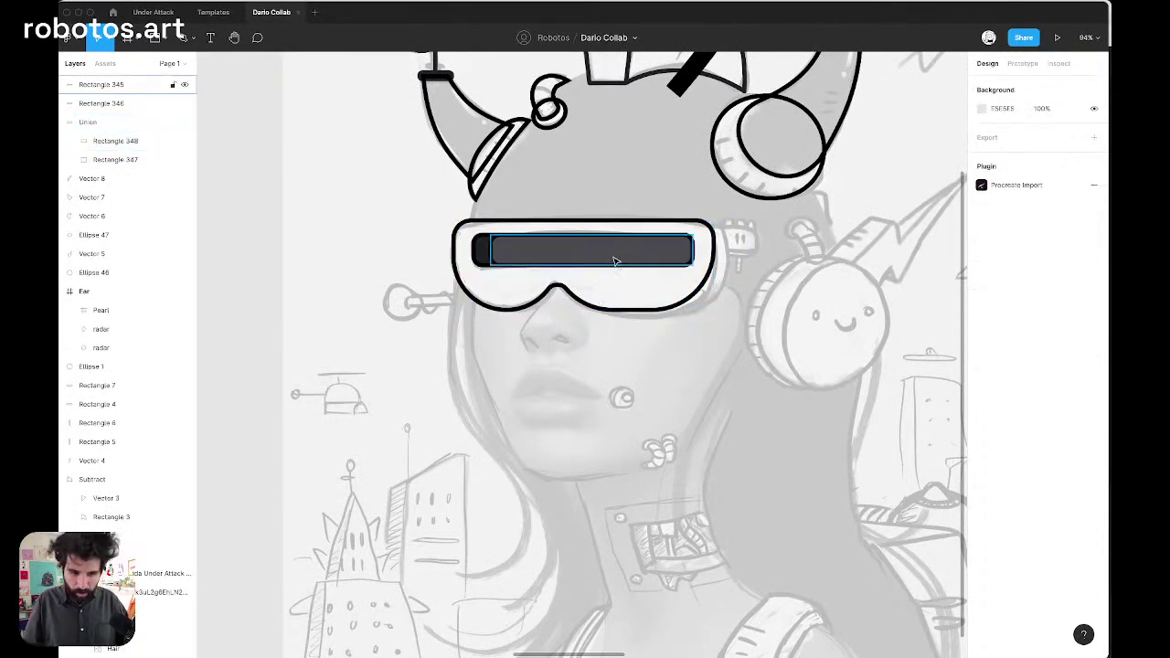
# Fill the combined goggles shape with the ink/02 style and deselect it
pyautogui.click(484, 225)
pyautogui.scroll(5, 687, 236)
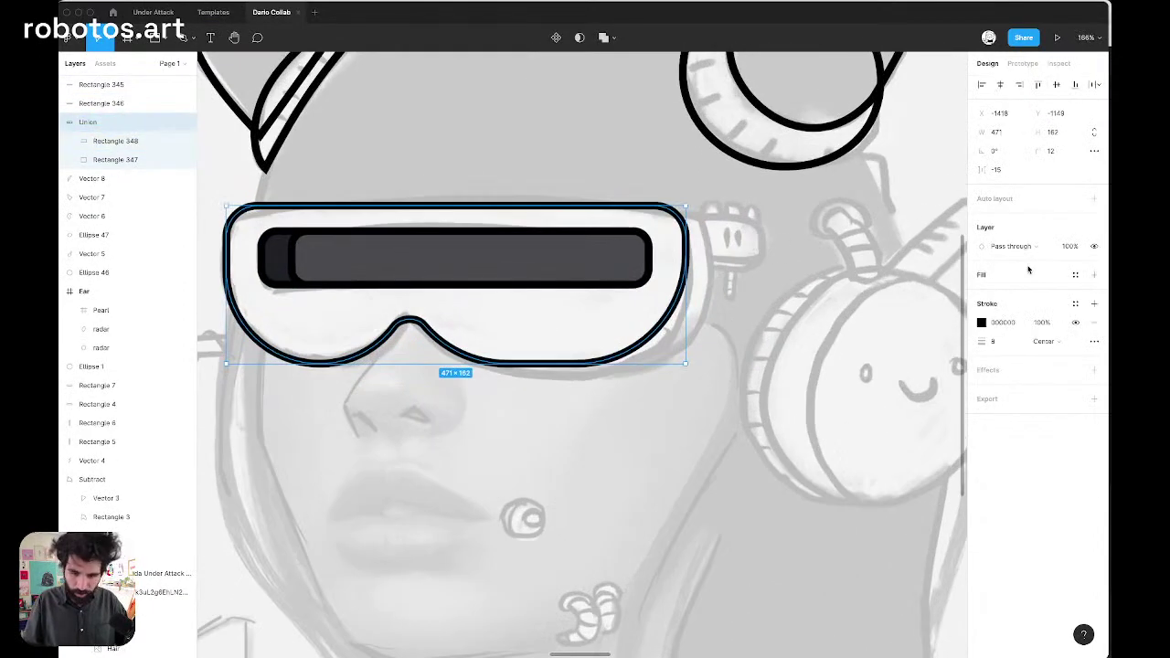
pyautogui.click(1075, 274)
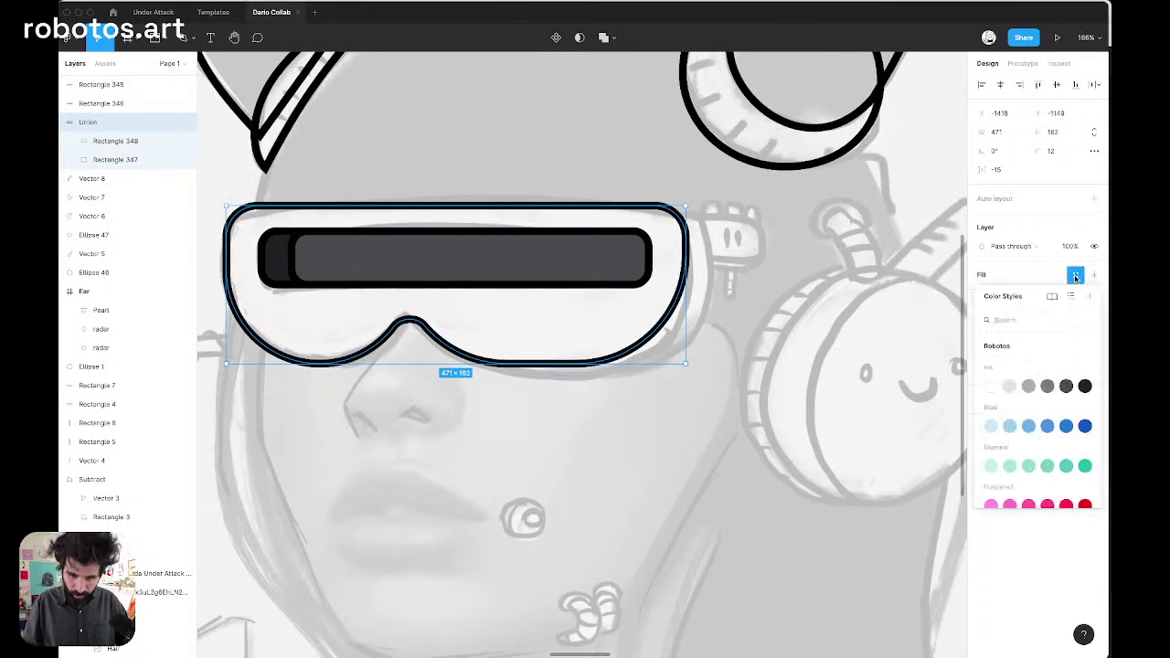
pyautogui.click(1010, 387)
pyautogui.click(561, 383)
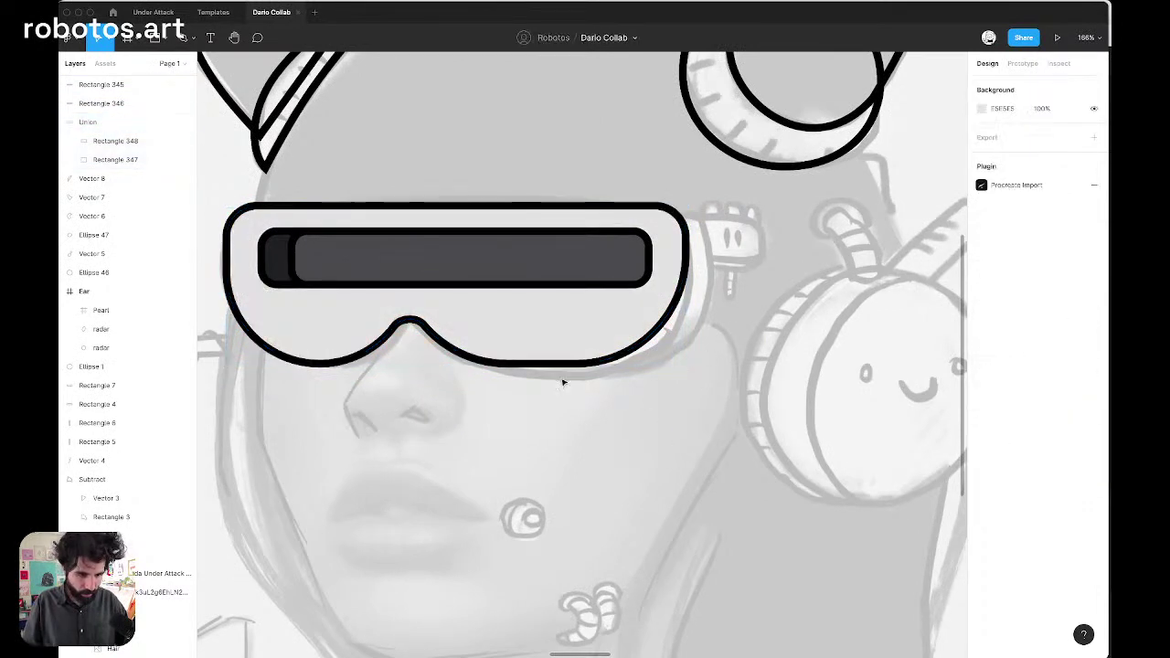
# Duplicate the goggles shape, offset the copy about 29 units to the right at the same height, and send it behind the original
pyautogui.click(473, 320)
pyautogui.hotkey('ctrl', 'd')
pyautogui.moveTo(473, 320); pyautogui.dragTo(500, 318)
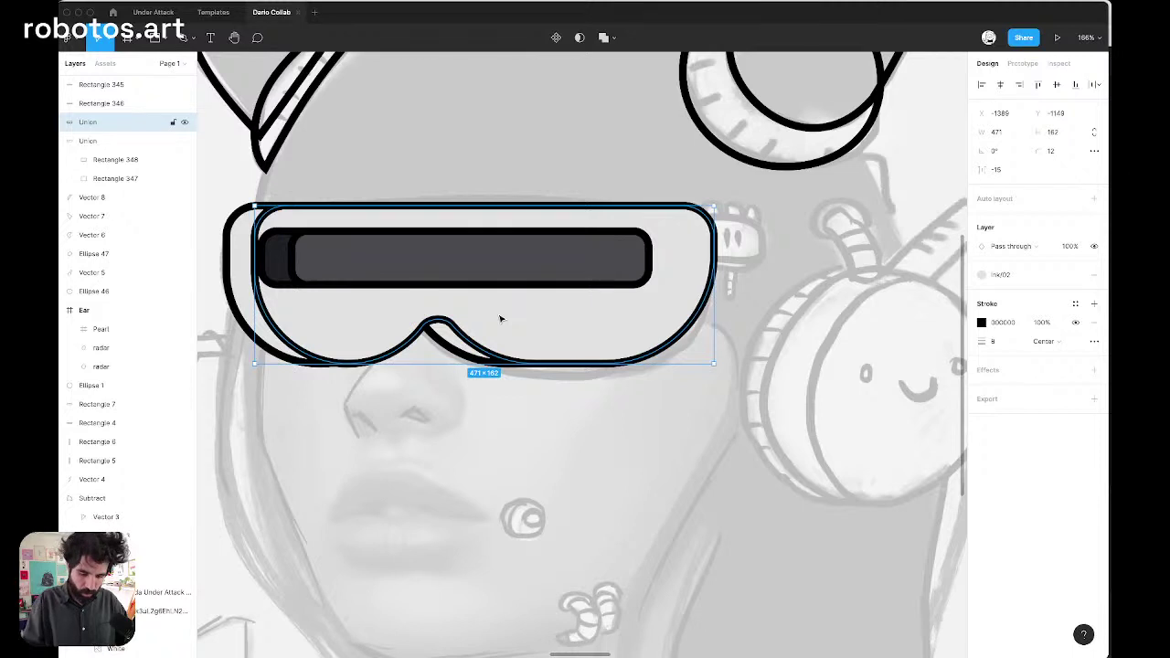
pyautogui.hotkey('ctrl', '[')
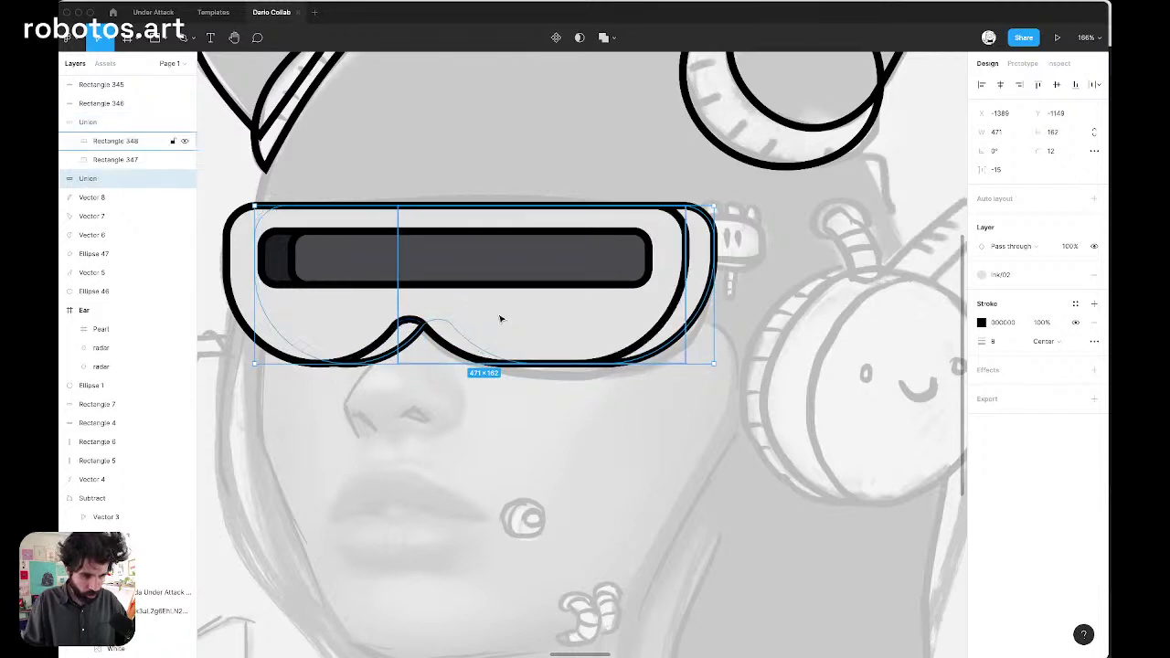
# Delete the left rectangle from the rear goggles copy and ungroup its union, leaving only the right-hand rectangle
pyautogui.doubleClick(403, 348)
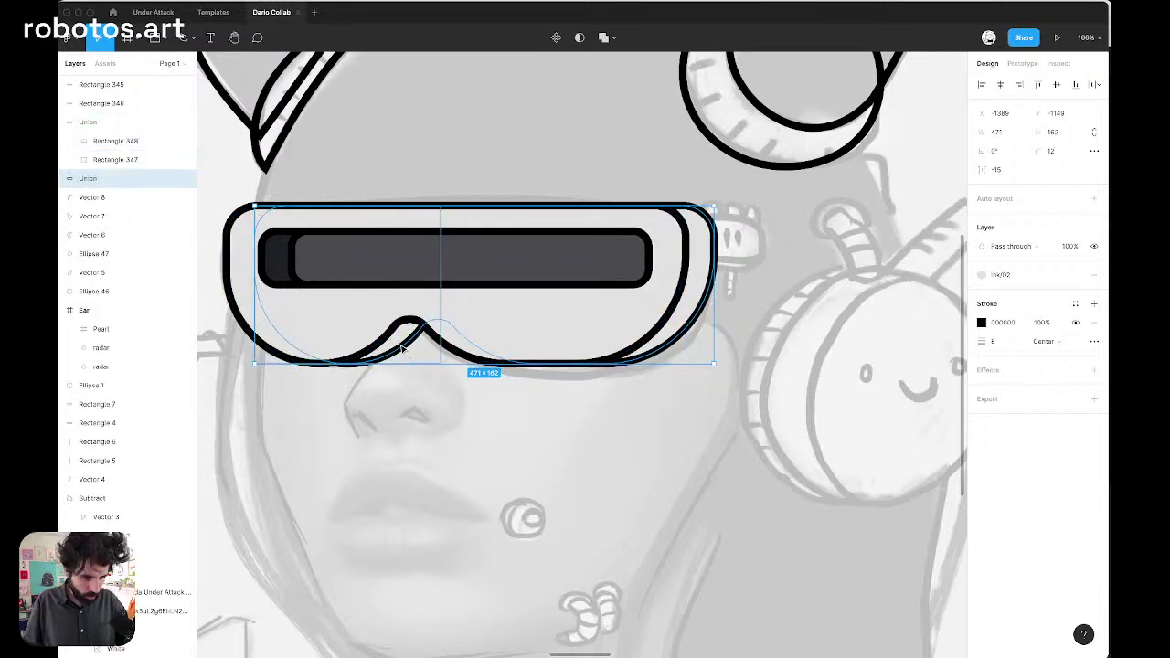
pyautogui.press('Delete')
pyautogui.click(710, 263)
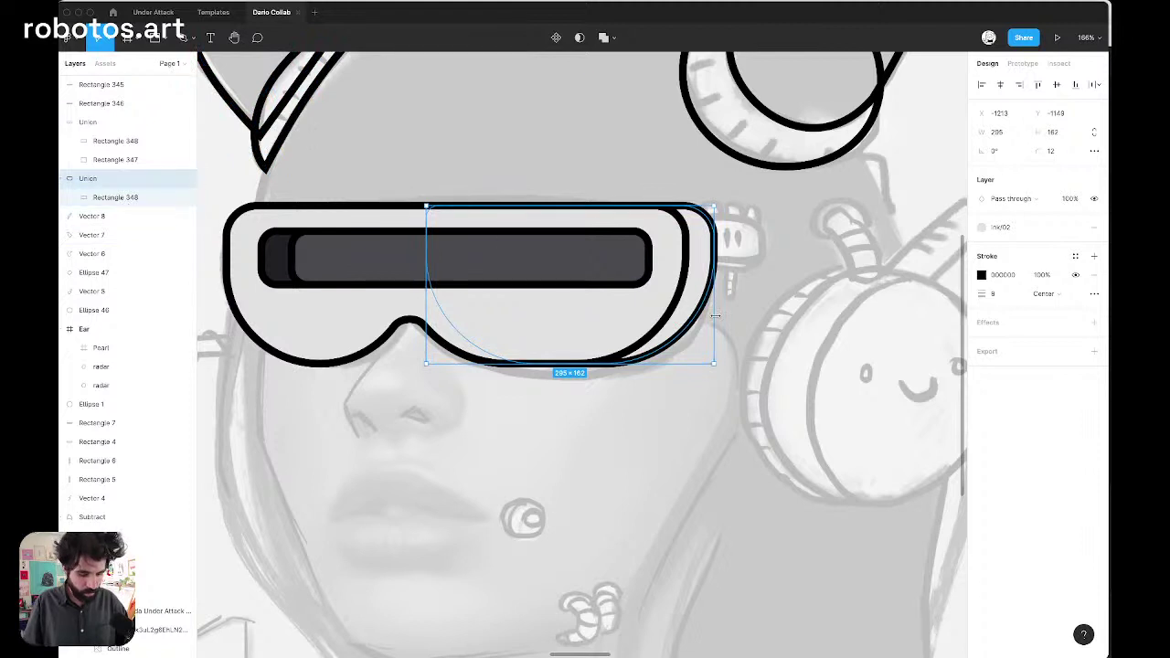
pyautogui.press('shift+super+g')
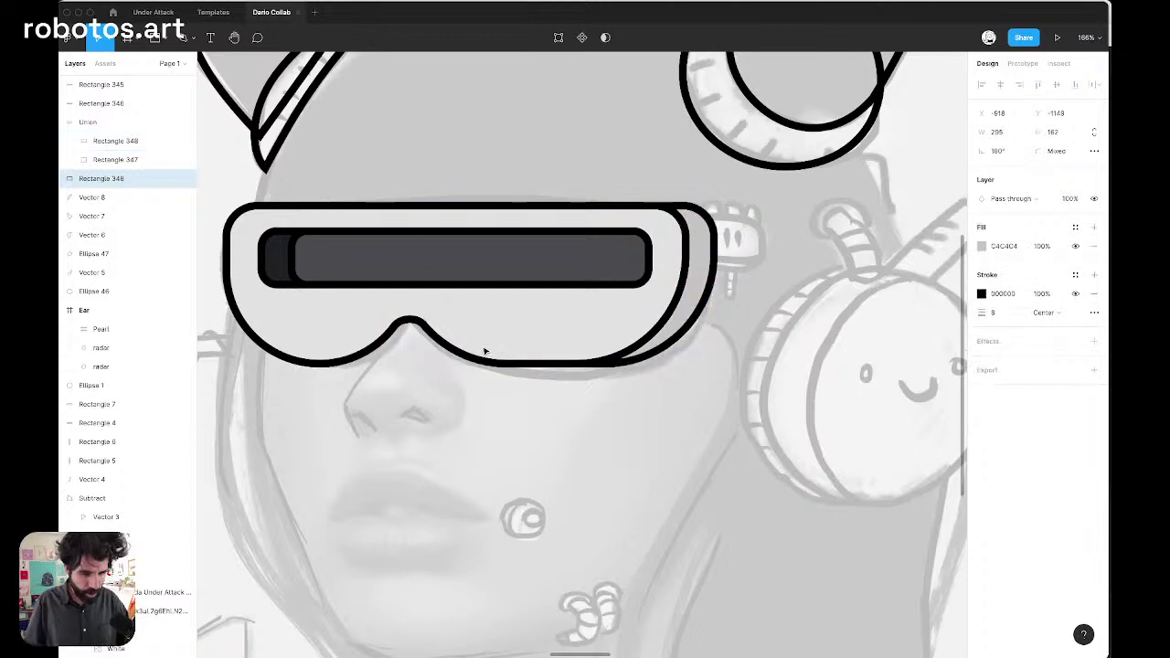
pyautogui.press('Escape')
# Draw a rectangle over the sketched connector beside the goggles' right edge and resize it to about 68 × 42
pyautogui.scroll(-6, 734, 332)
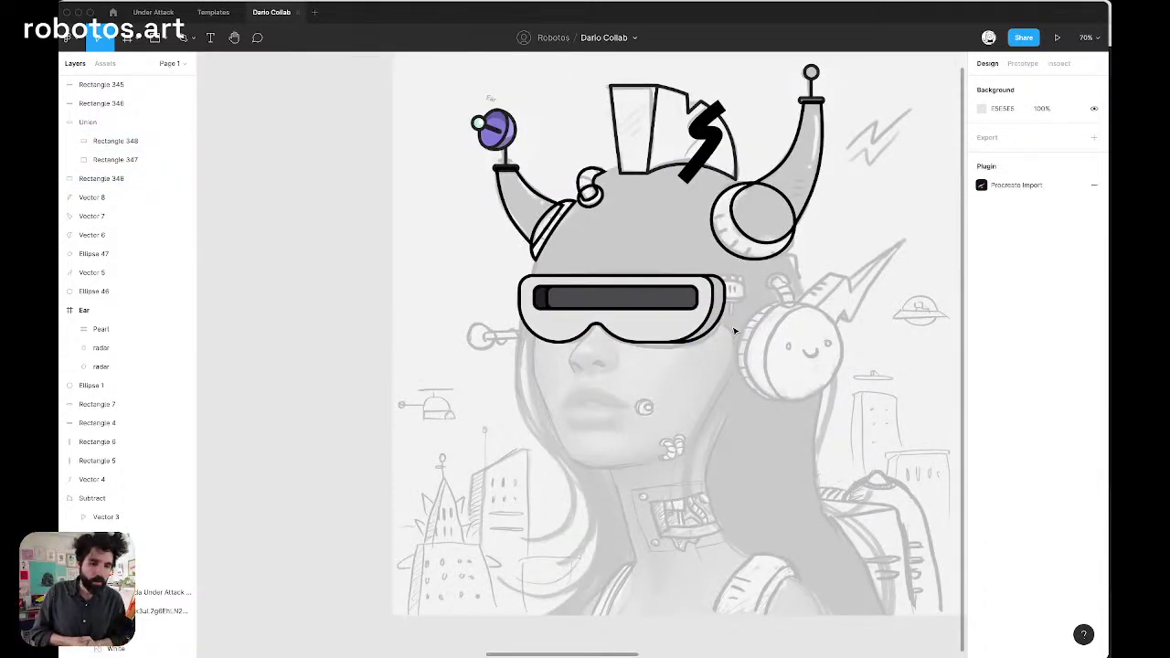
pyautogui.scroll(10, 734, 280)
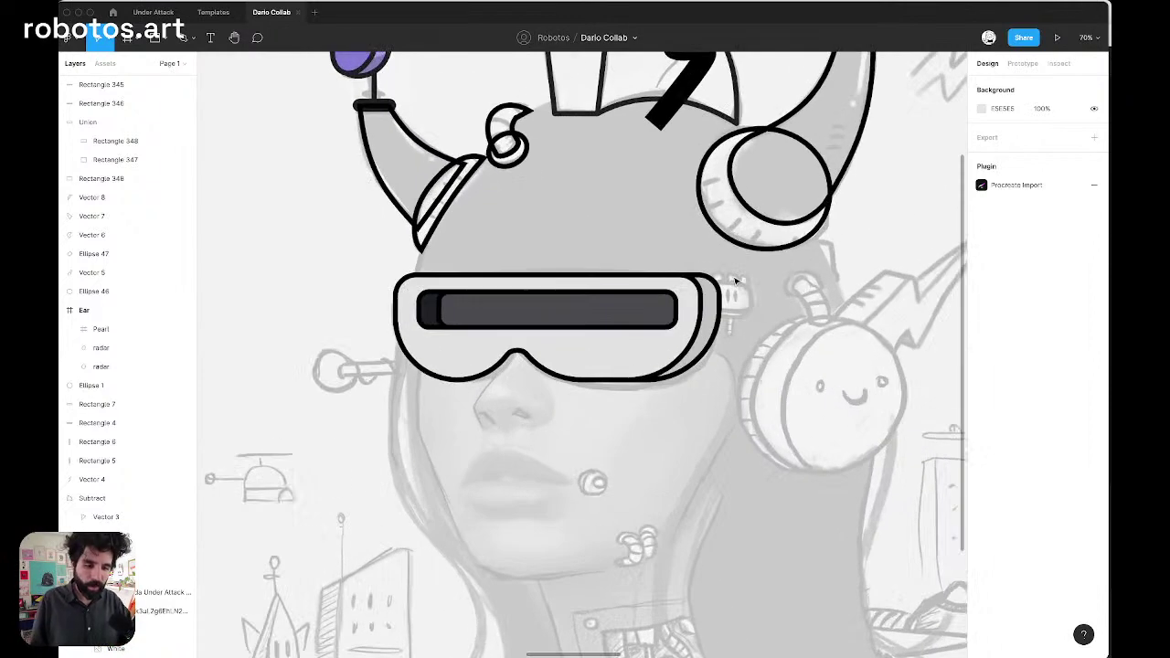
pyautogui.hscroll(3, 735, 280)
pyautogui.scroll(2, 736, 281)
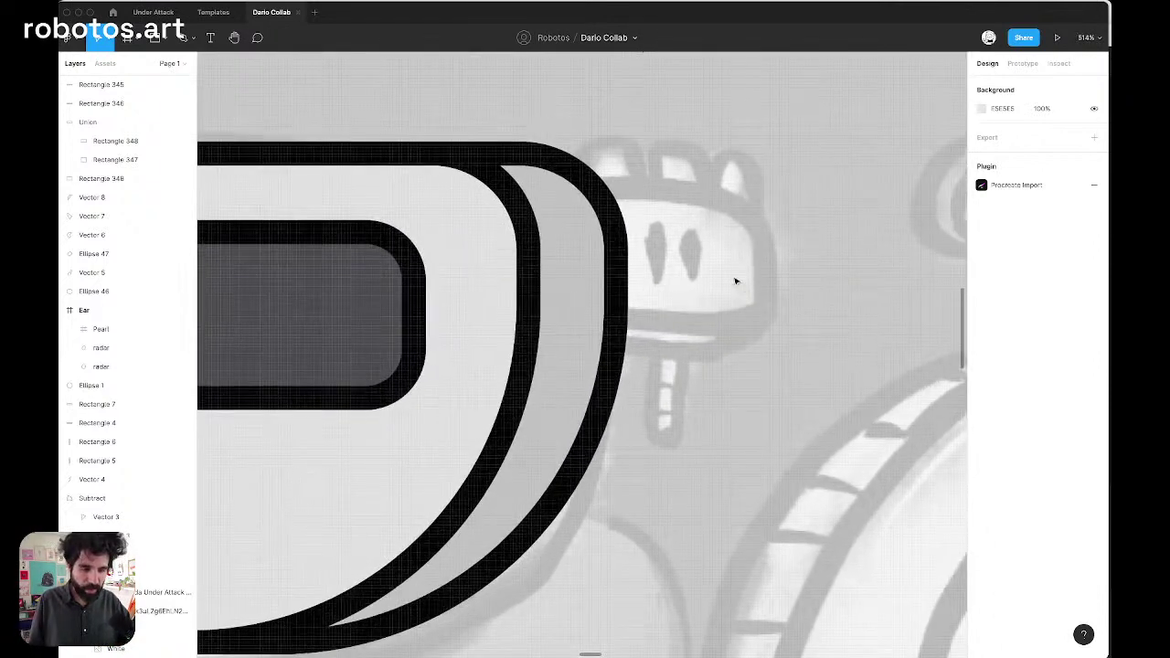
pyautogui.press('r')
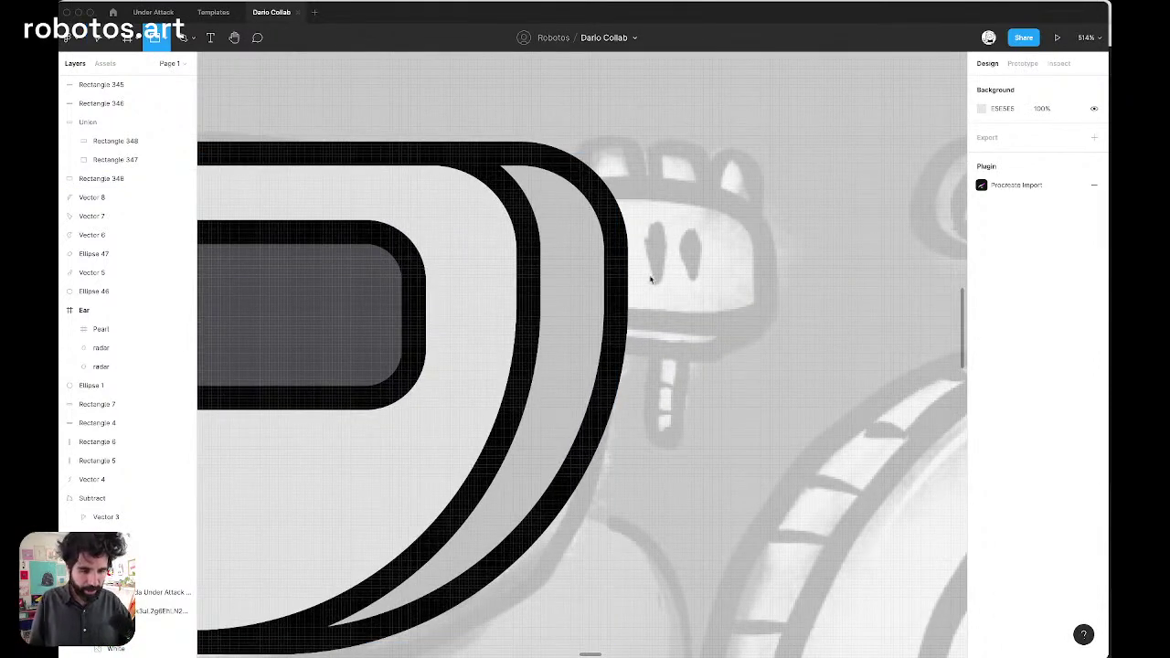
pyautogui.moveTo(579, 169)
pyautogui.mouseDown()
pyautogui.moveTo(826, 342)
pyautogui.moveTo(820, 317)
pyautogui.mouseUp()
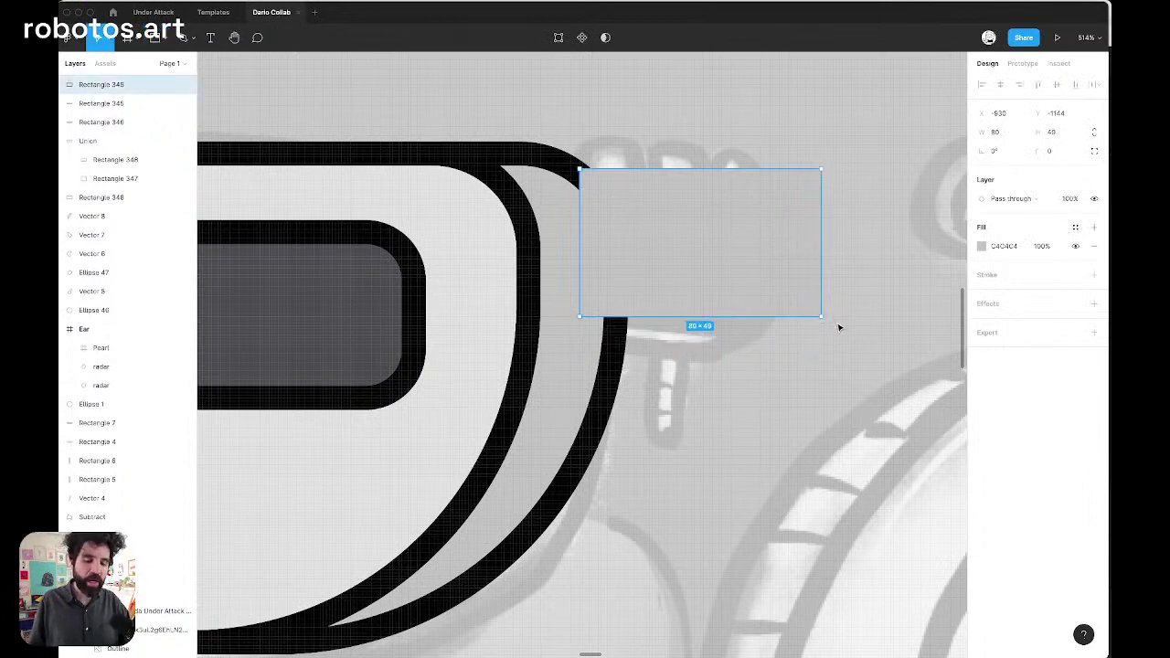
pyautogui.scroll(-5, 741, 298)
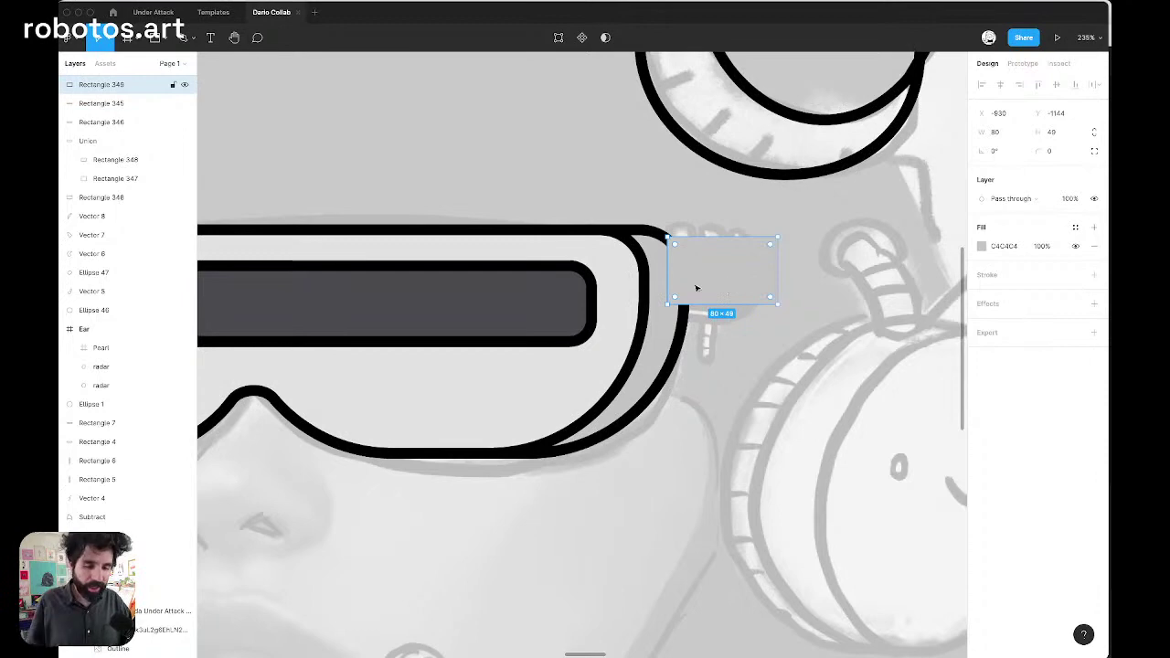
pyautogui.scroll(10, 731, 266)
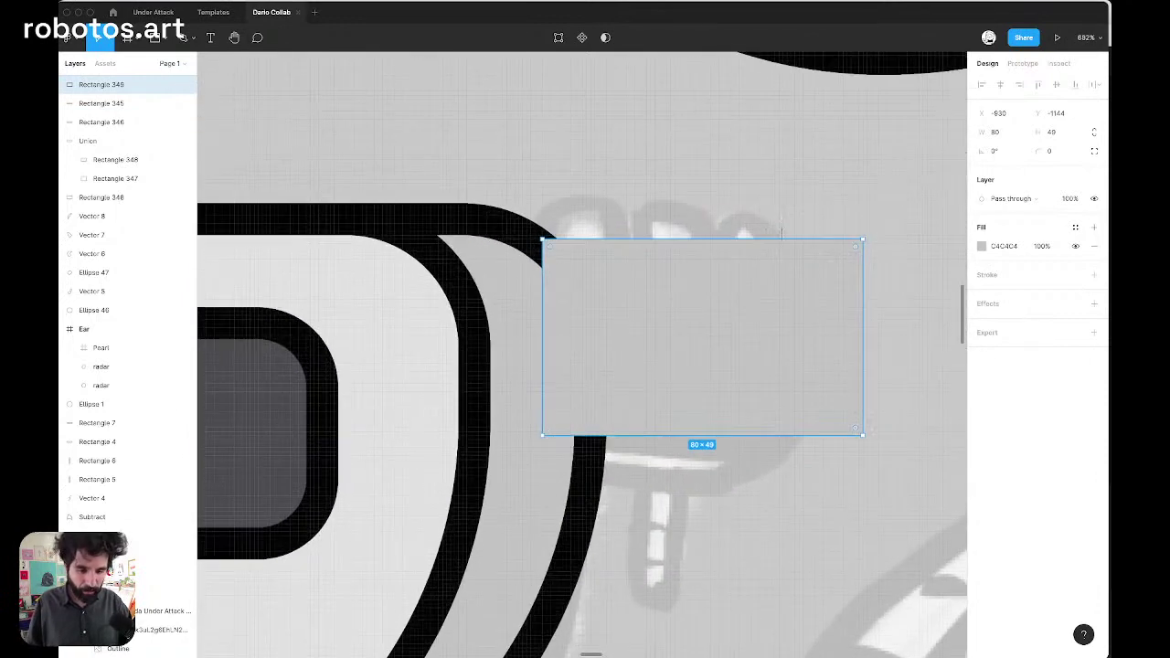
pyautogui.moveTo(863, 238); pyautogui.dragTo(813, 266)
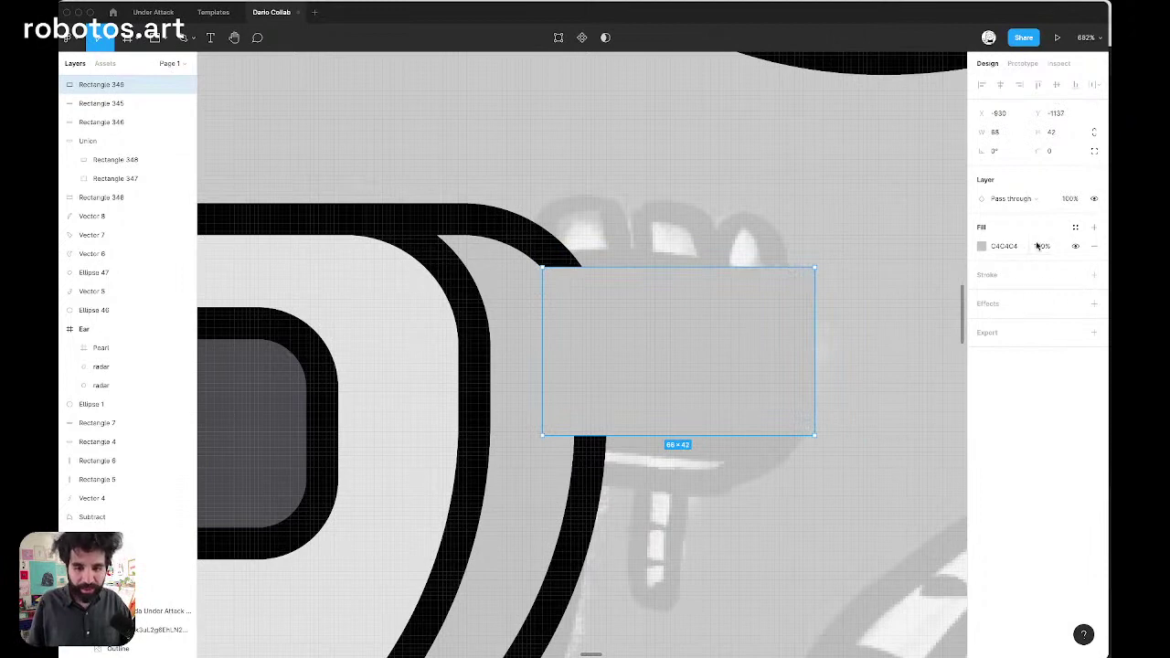
# Give the connector rectangle an ink/06 fill and an ink/06 stroke with a thickness of 8
pyautogui.click(1075, 227)
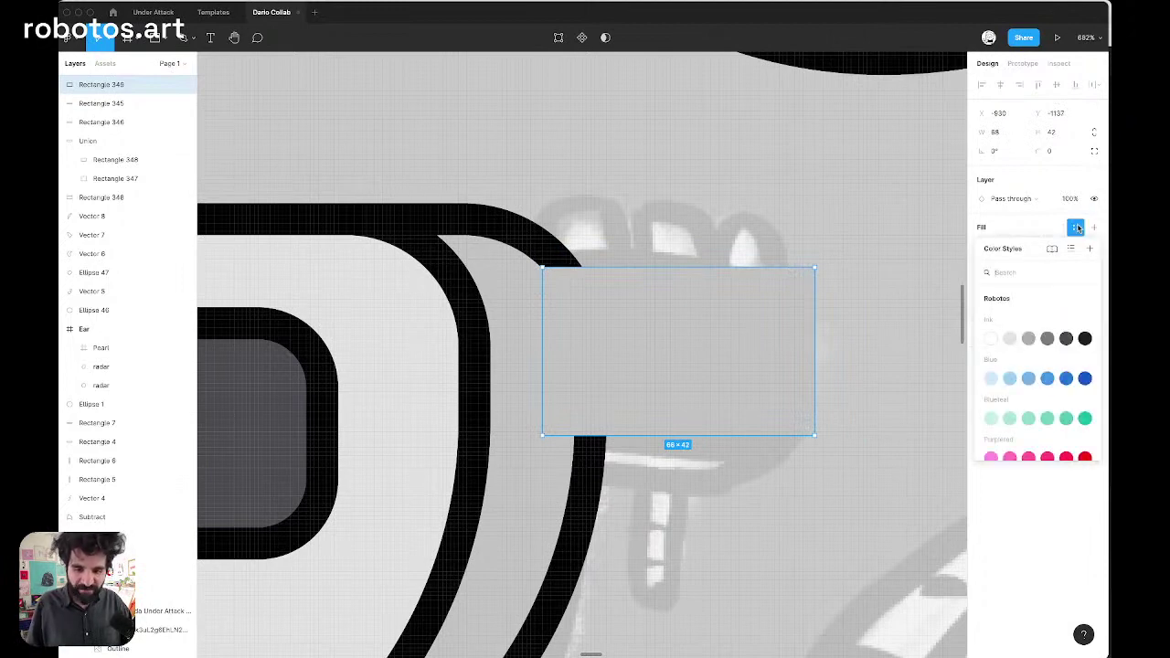
pyautogui.click(1085, 339)
pyautogui.scroll(-5, 677, 320)
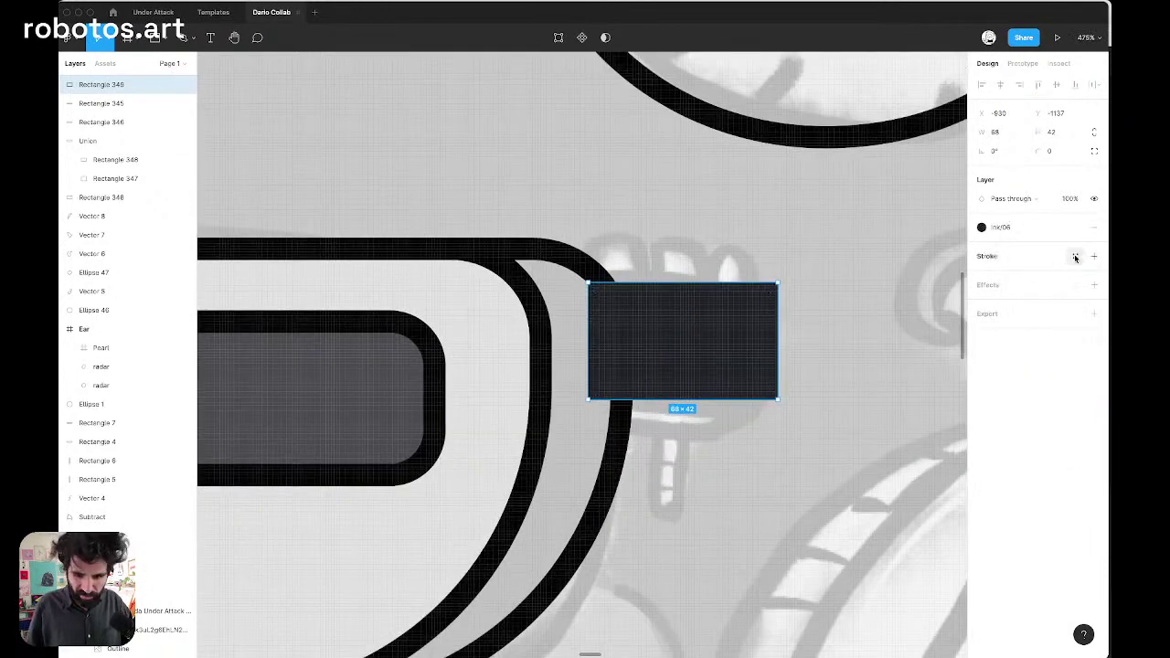
pyautogui.click(1077, 259)
pyautogui.click(1085, 370)
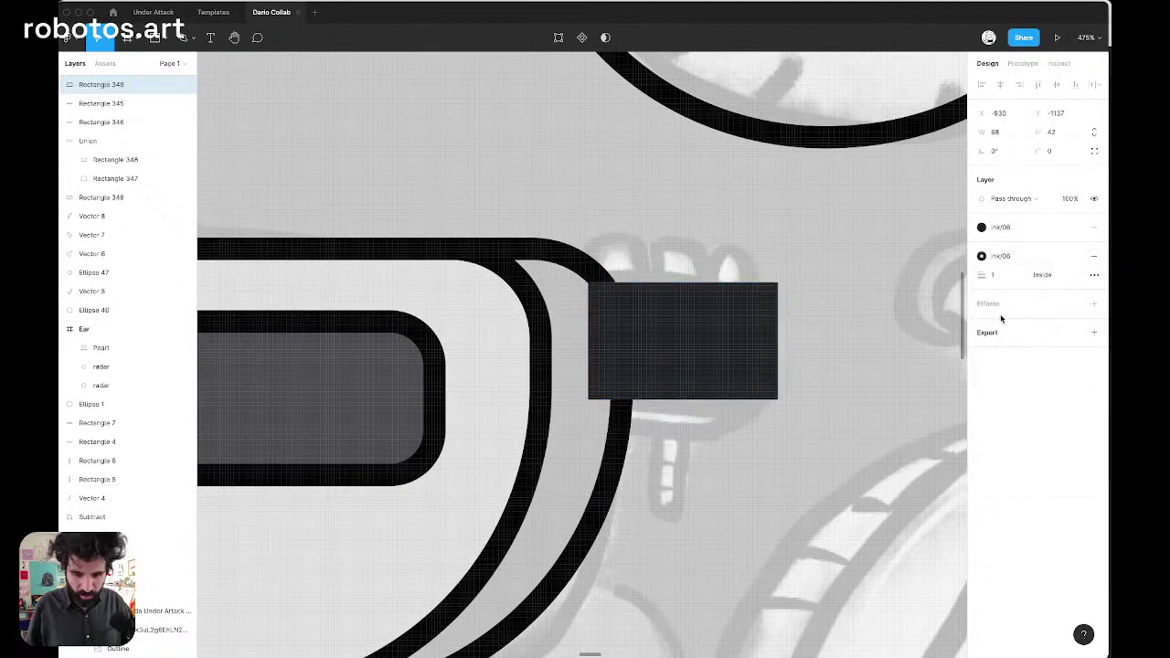
pyautogui.click(995, 274)
pyautogui.write('8')
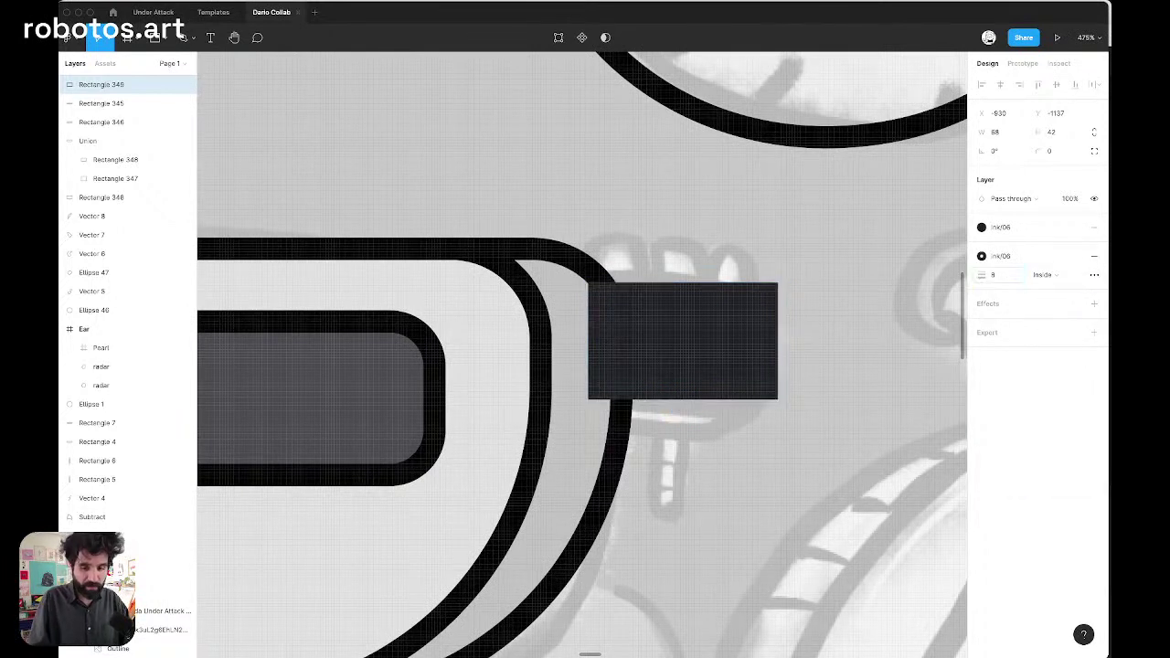
pyautogui.press('Return')
# Change the connector rectangle's fill to ink/04 and round its corners with a radius of 16
pyautogui.click(1077, 227)
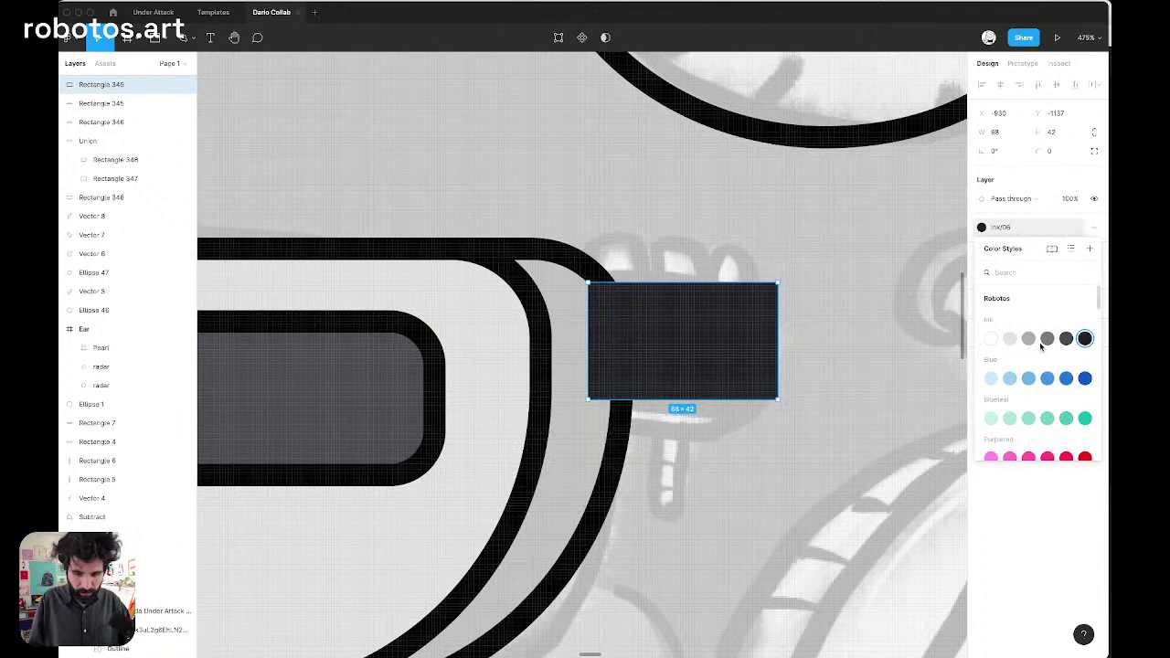
pyautogui.click(1047, 338)
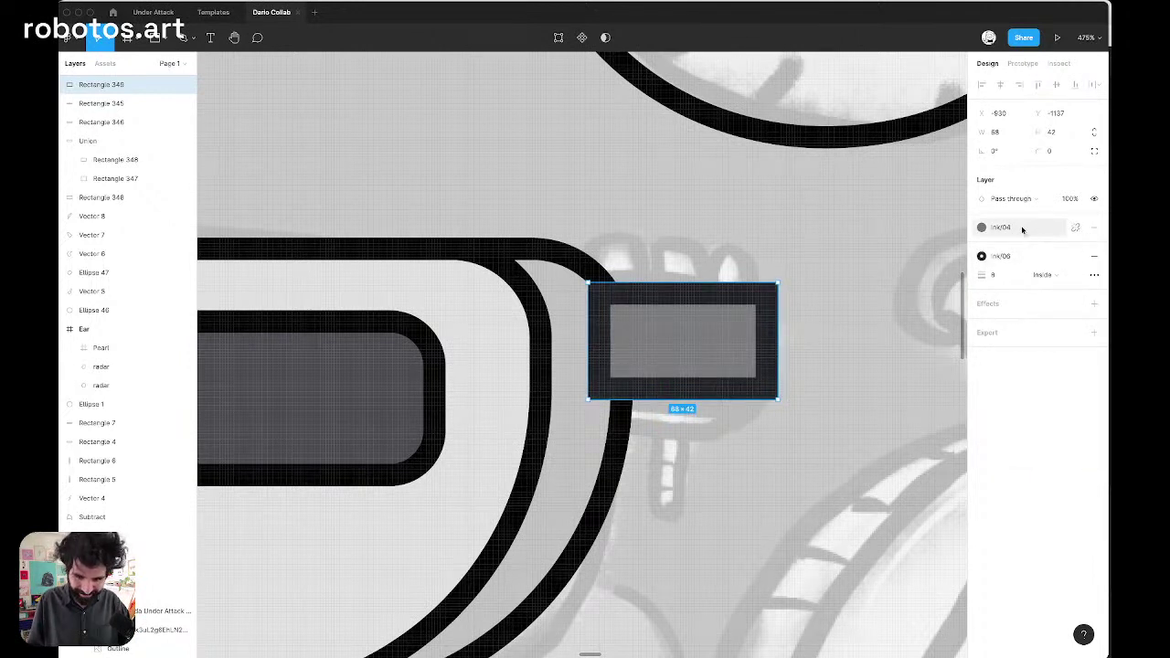
pyautogui.click(1053, 151)
pyautogui.write('16')
pyautogui.press('Return')
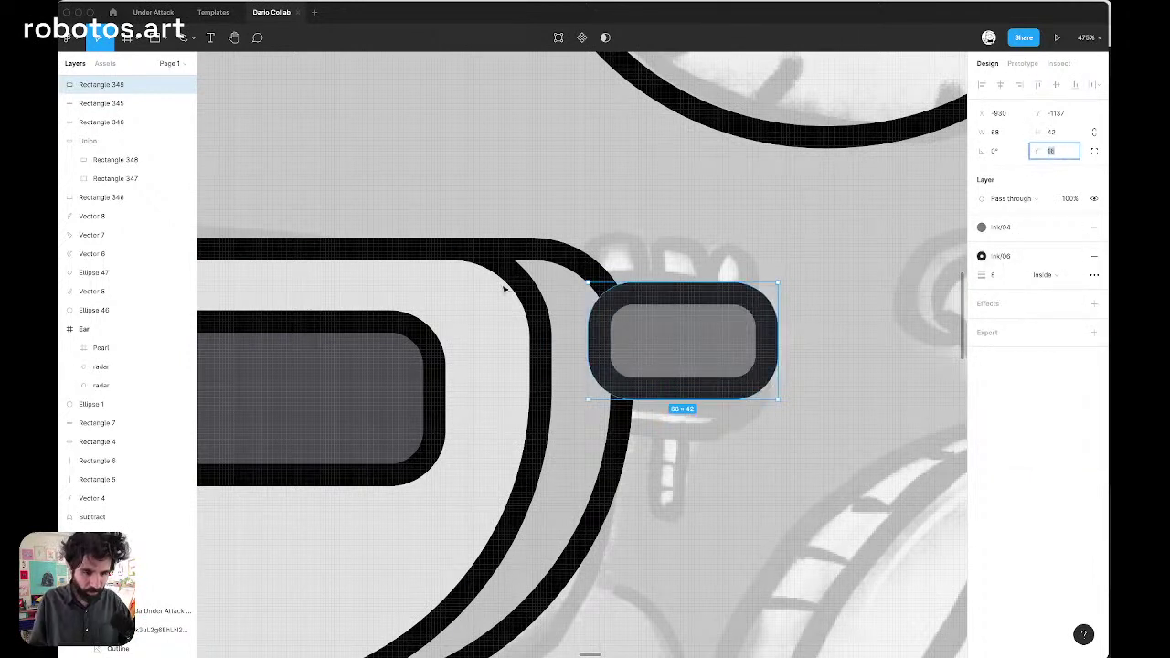
# Duplicate the connector shape, offset the copy 10 units to the left at the same height, and send it behind the original
pyautogui.scroll(5, 646, 328)
pyautogui.moveTo(700, 321); pyautogui.dragTo(633, 314)
pyautogui.hotkey('ctrl', '[')
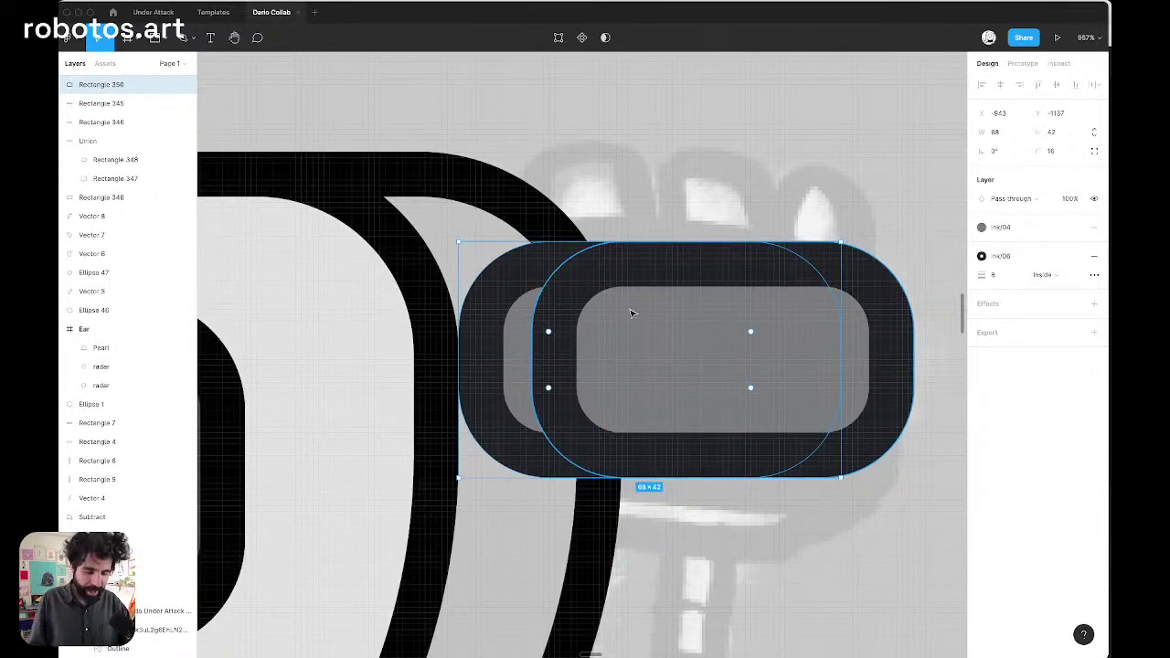
pyautogui.scroll(-5, 631, 314)
pyautogui.moveTo(627, 316); pyautogui.dragTo(661, 339)
pyautogui.keyDown('shift'); pyautogui.click(758, 334); pyautogui.keyUp('shift')
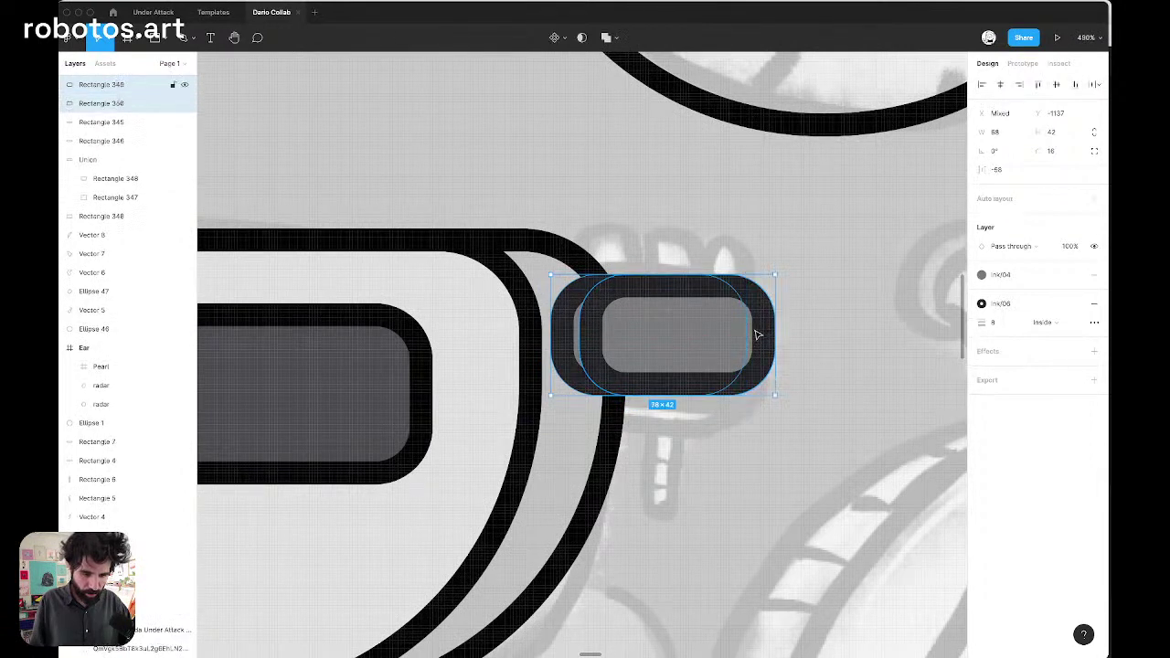
pyautogui.hotkey('shift', 'Right')
pyautogui.hotkey('shift', 'Left')
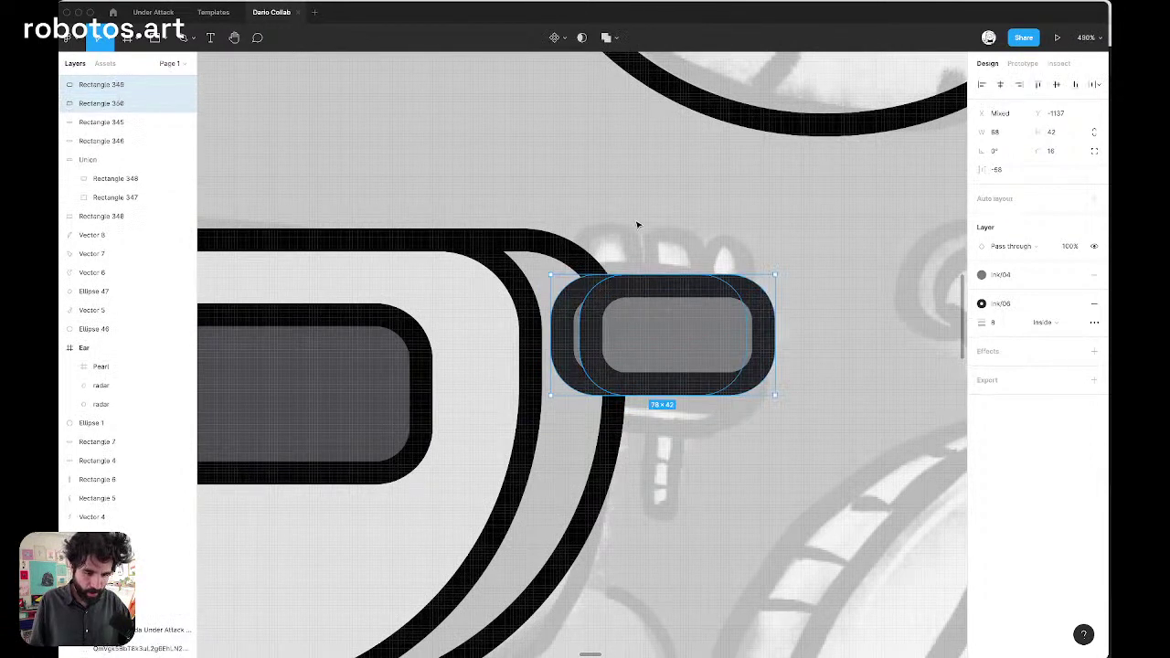
pyautogui.press('Escape')
# Draw two adjacent rectangles of about 17 × 18 and 17 × 11 over the sketched bumps on the connector's upper edge
pyautogui.press('r')
pyautogui.scroll(5, 619, 255)
pyautogui.moveTo(629, 319)
pyautogui.mouseDown()
pyautogui.moveTo(704, 222)
pyautogui.moveTo(738, 203)
pyautogui.mouseUp()
pyautogui.moveTo(661, 280); pyautogui.dragTo(775, 279)
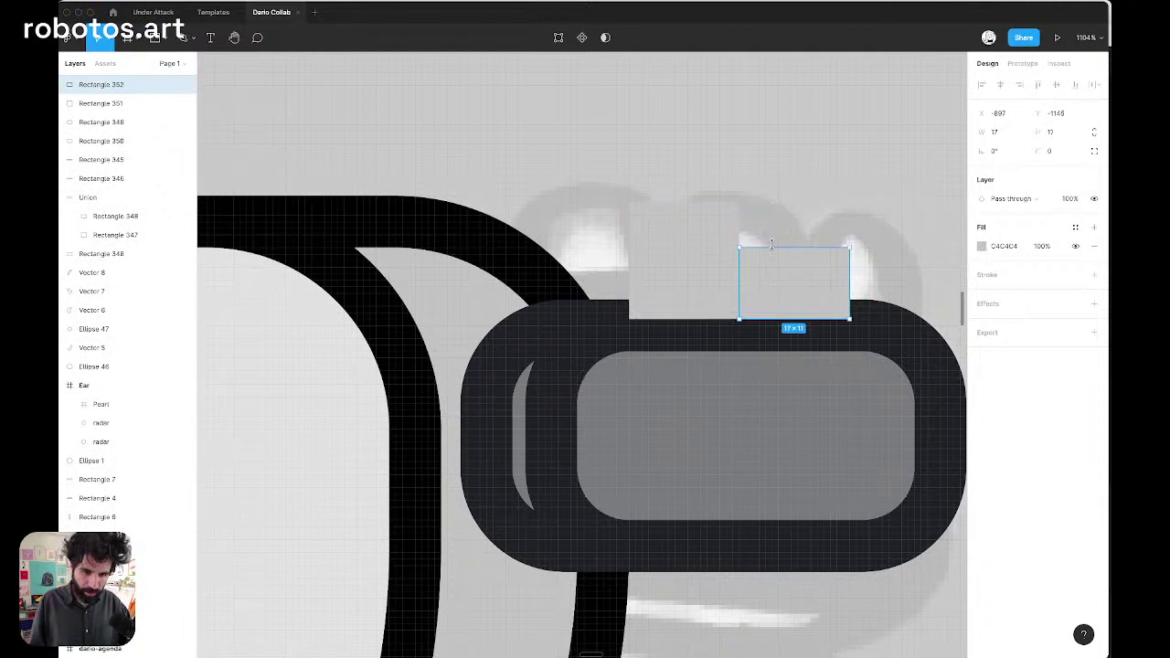
# Copy the connector's appearance and paste it onto the two bump rectangles
pyautogui.keyDown('shift'); pyautogui.click(679, 237); pyautogui.keyUp('shift')
pyautogui.click(654, 437)
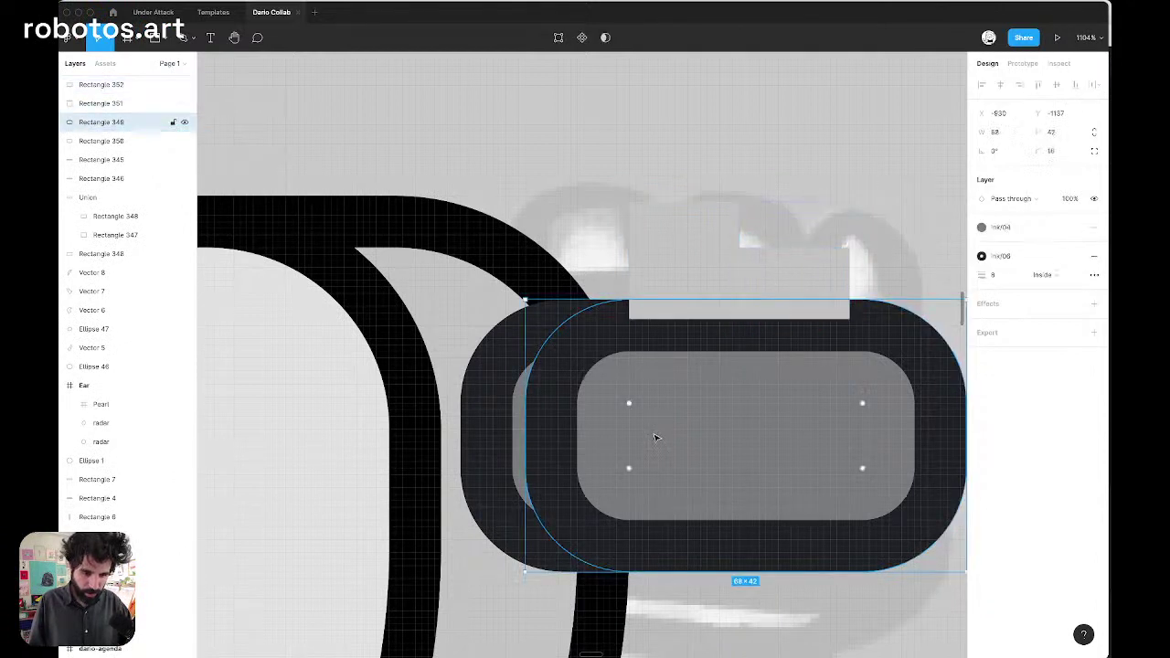
pyautogui.click(655, 300)
pyautogui.keyDown('shift'); pyautogui.click(798, 297); pyautogui.keyUp('shift')
pyautogui.press('super+alt+v')
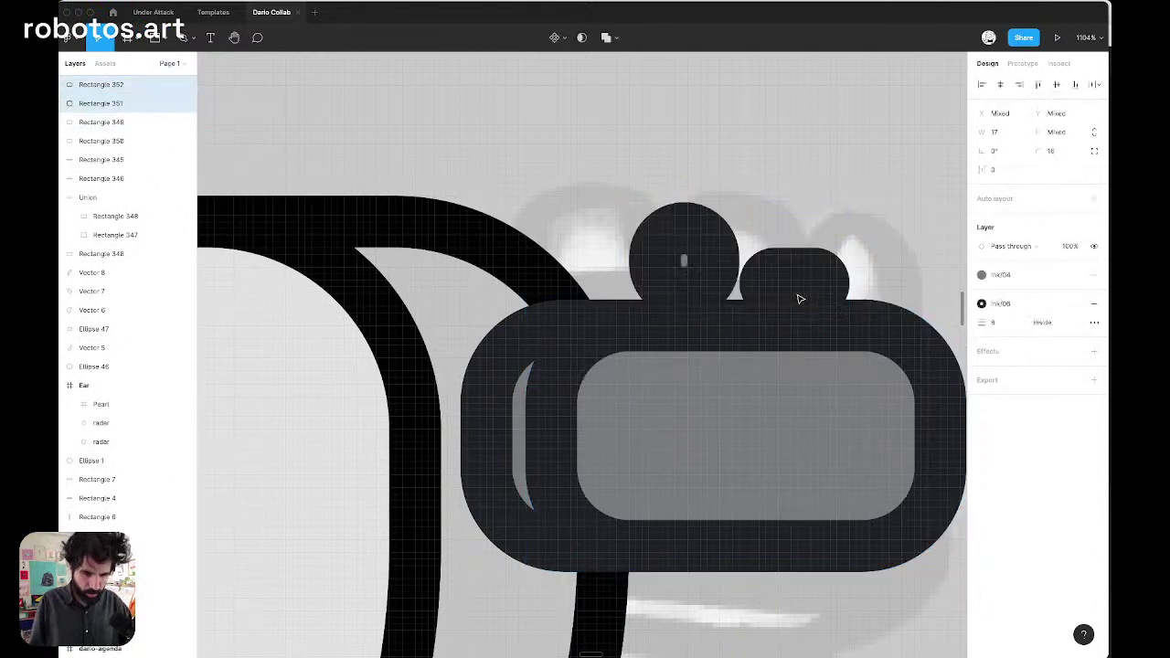
pyautogui.click(734, 115)
# Set the corner radius of the taller bump's two lower points to 0
pyautogui.doubleClick(679, 279)
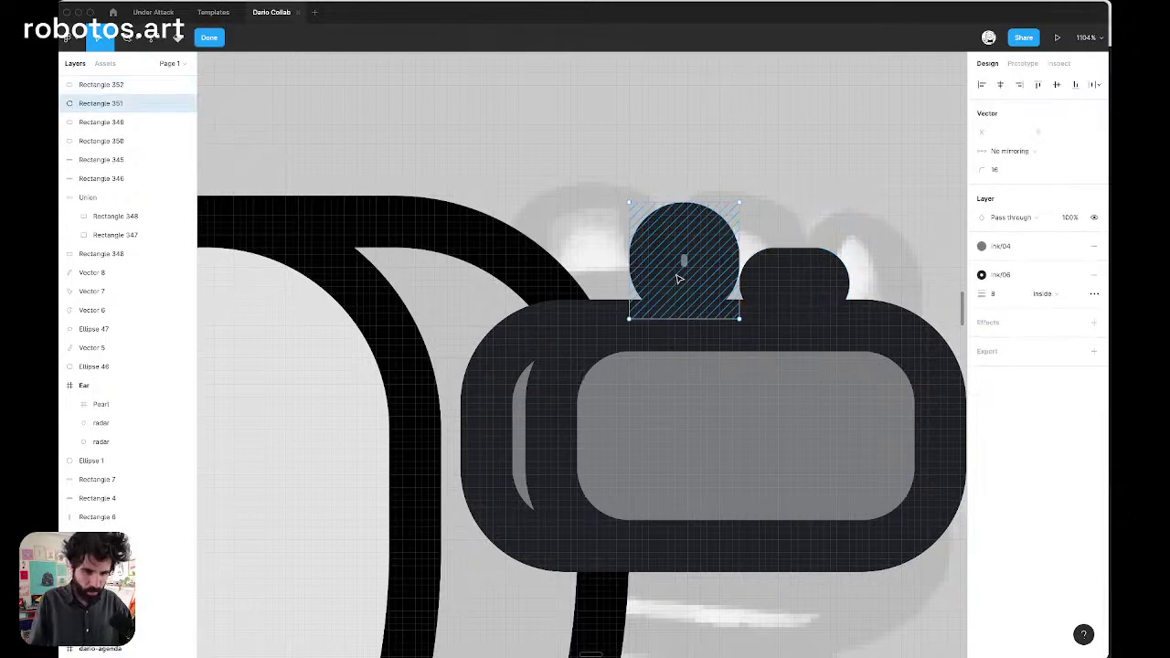
pyautogui.click(684, 318)
pyautogui.click(1023, 175)
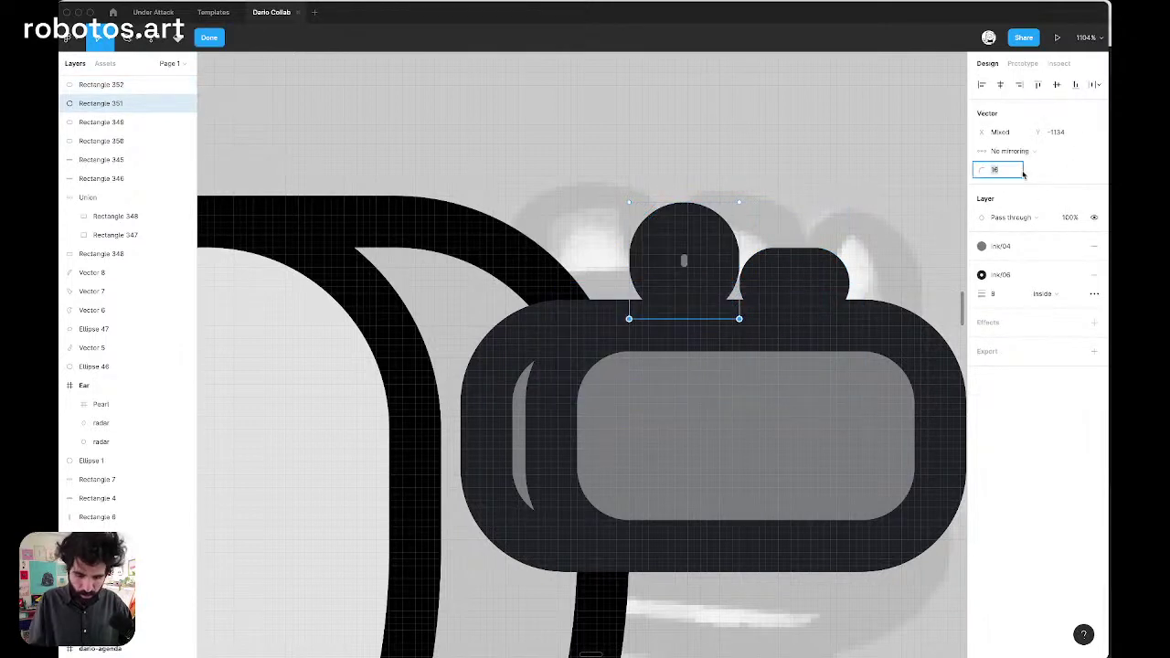
pyautogui.write('0')
pyautogui.press('Return')
pyautogui.click(815, 172)
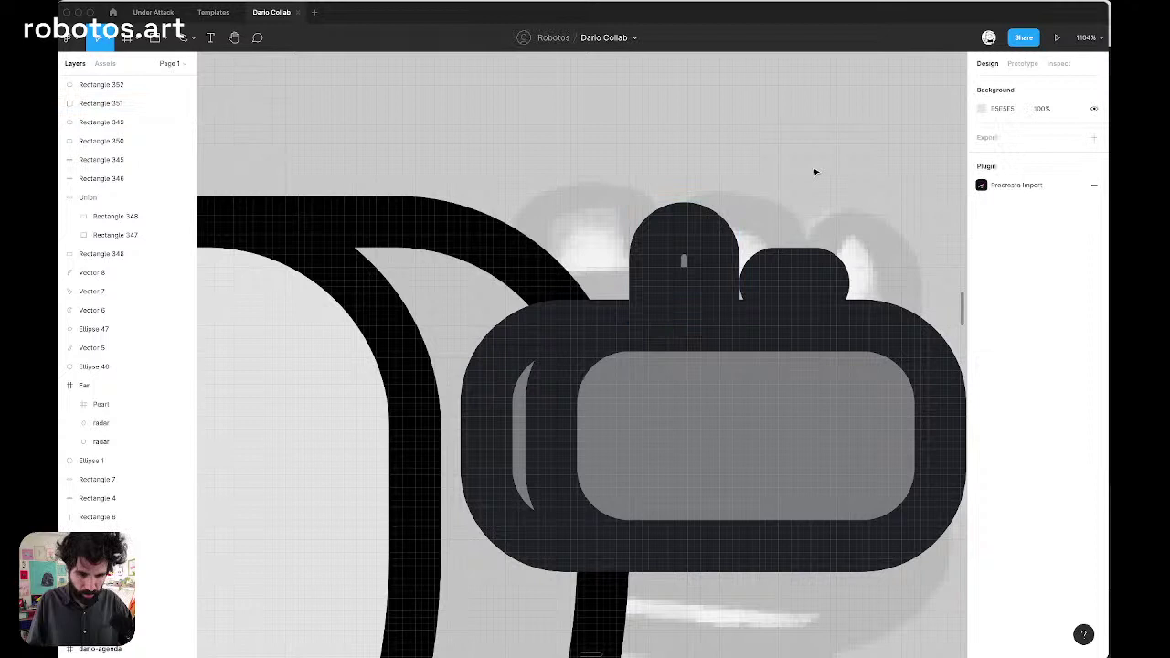
# Set the corner radius of the shorter bump's two lower points to 0
pyautogui.doubleClick(791, 280)
pyautogui.moveTo(653, 311); pyautogui.dragTo(914, 405)
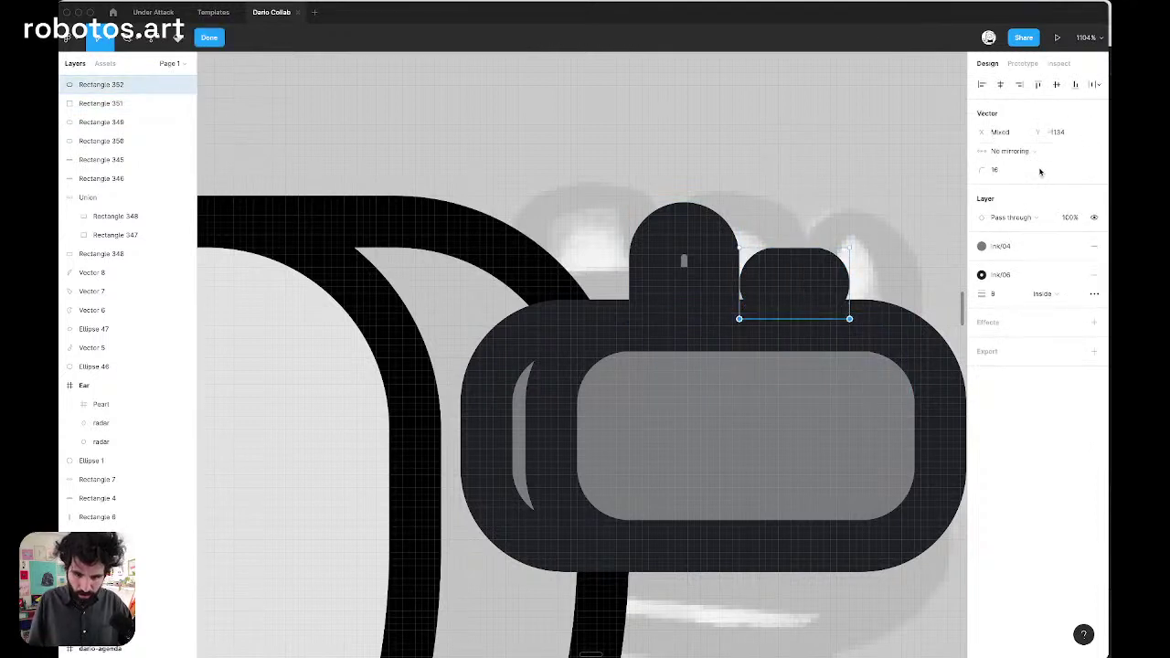
pyautogui.click(1012, 170)
pyautogui.write('8')
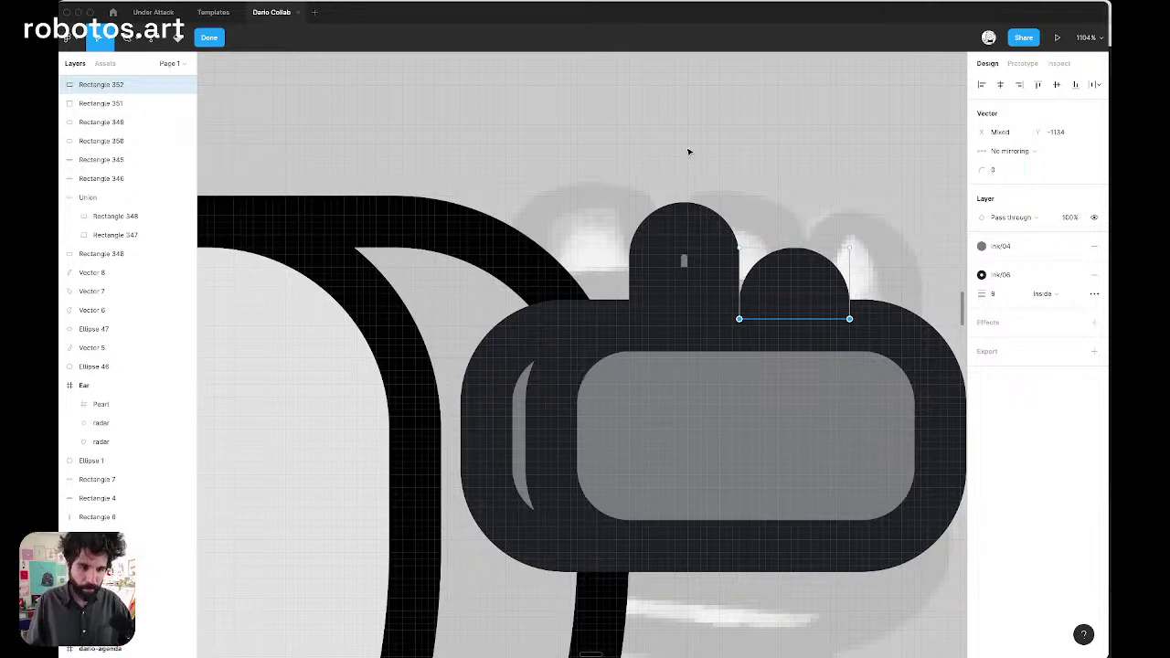
pyautogui.press('Escape')
pyautogui.press('Escape')
# Widen both bumps to 25 and shift them together about 8 units to the left
pyautogui.click(701, 235)
pyautogui.keyDown('shift'); pyautogui.click(764, 280); pyautogui.keyUp('shift')
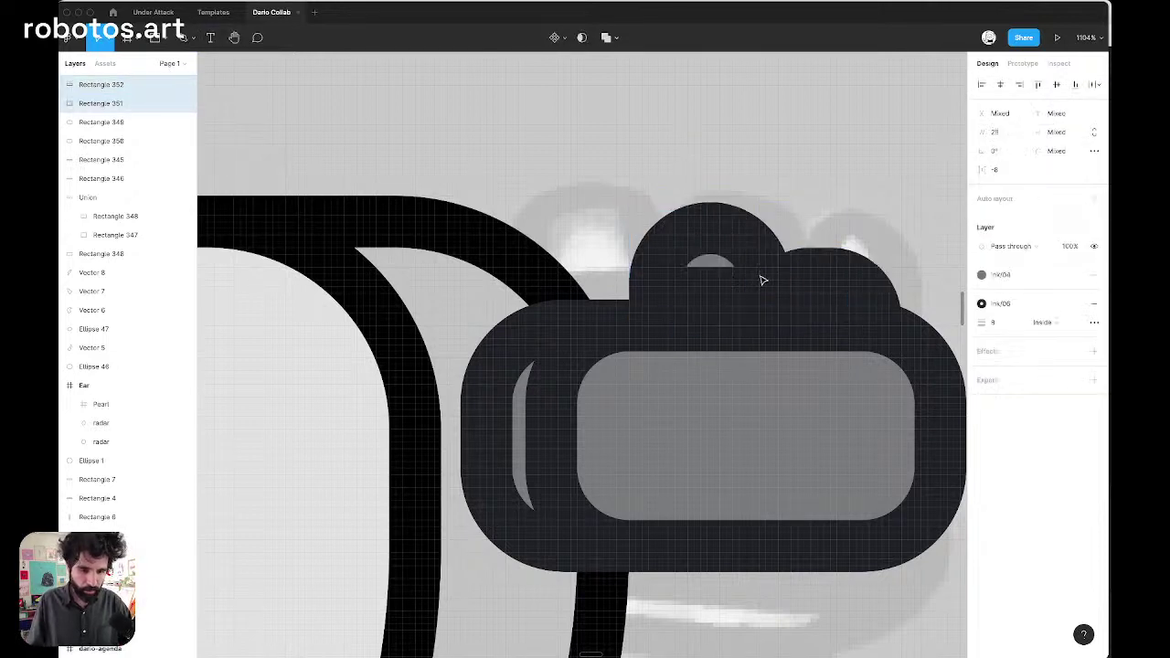
pyautogui.press('Left')
pyautogui.press('Left')
pyautogui.press('Left')
pyautogui.press('Left')
pyautogui.press('Left')
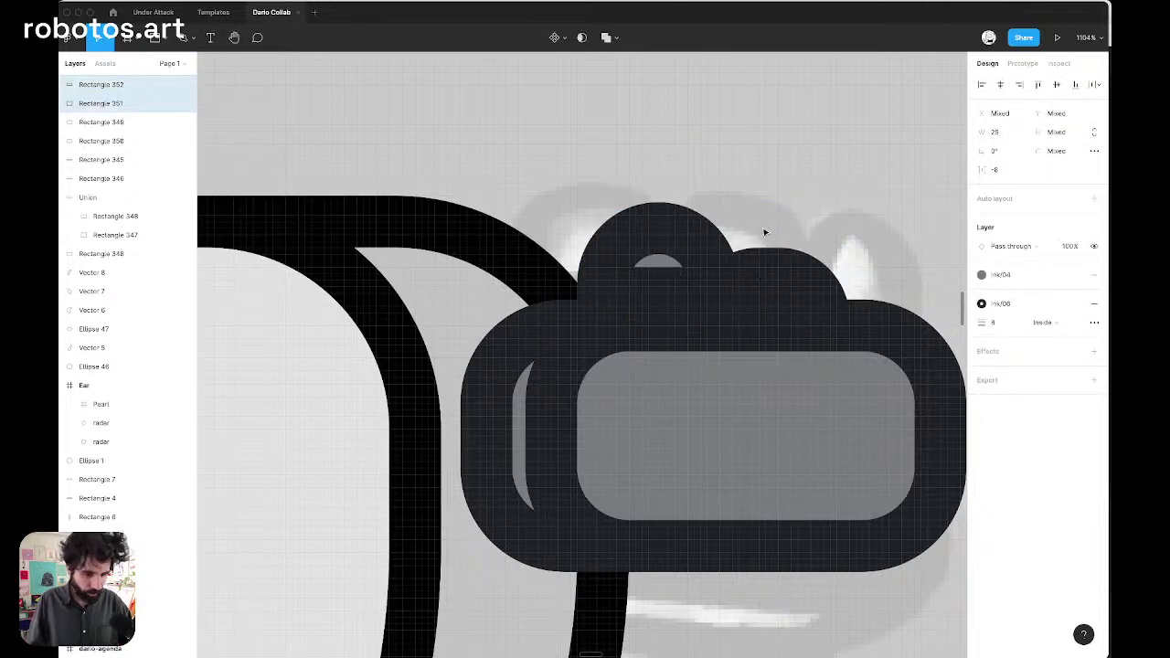
# Using the outline view, raise both bumps until their lower edges sit exactly on the connector's upper edge
pyautogui.press('super+y')
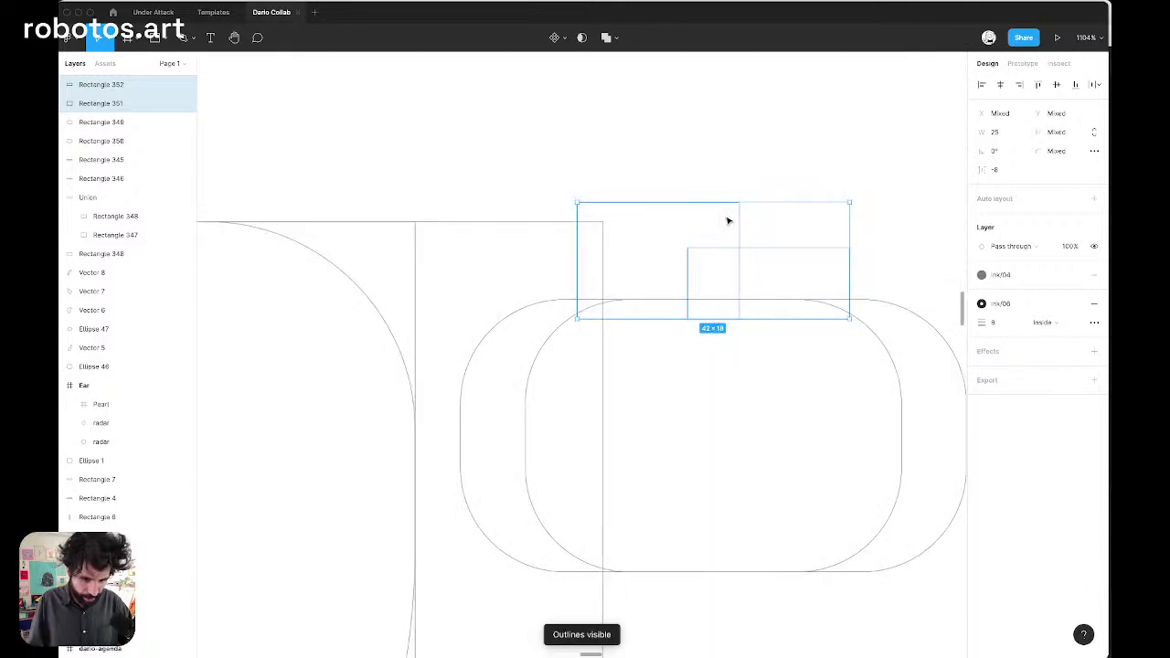
pyautogui.press('Up')
pyautogui.press('Up')
pyautogui.press('Up')
pyautogui.press('Up')
pyautogui.press('Up')
pyautogui.press('Down')
pyautogui.press('Down')
pyautogui.press('Down')
pyautogui.press('Down')
pyautogui.press('Down')
pyautogui.press('Up')
pyautogui.press('Up')
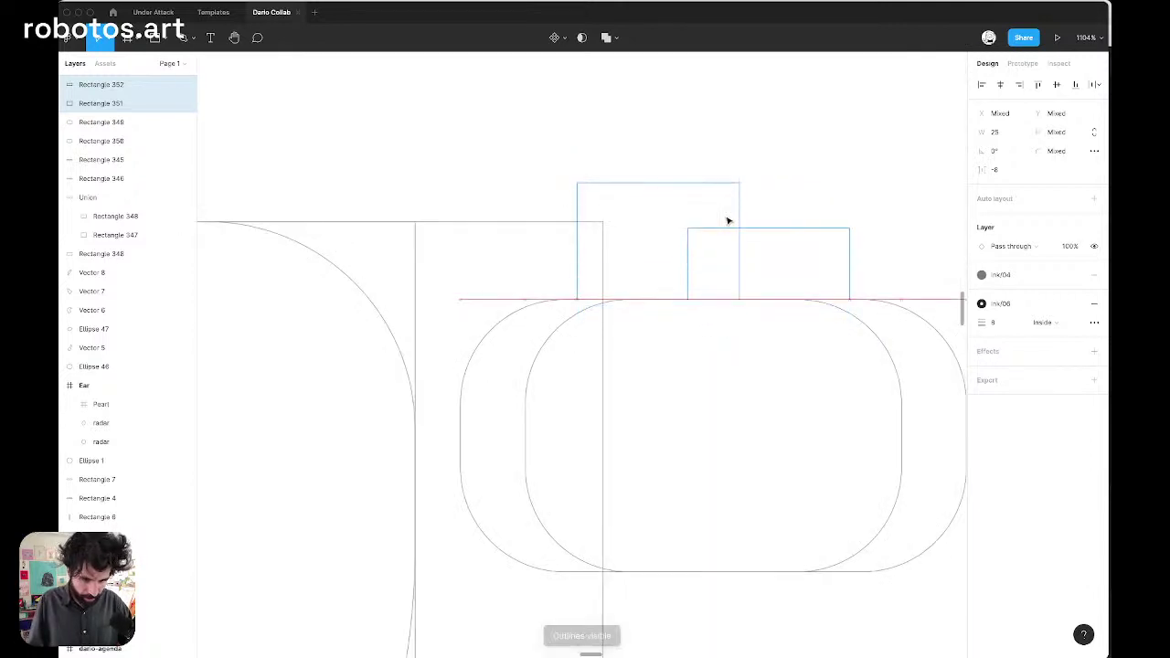
pyautogui.scroll(-5, 728, 220)
pyautogui.press('super+y')
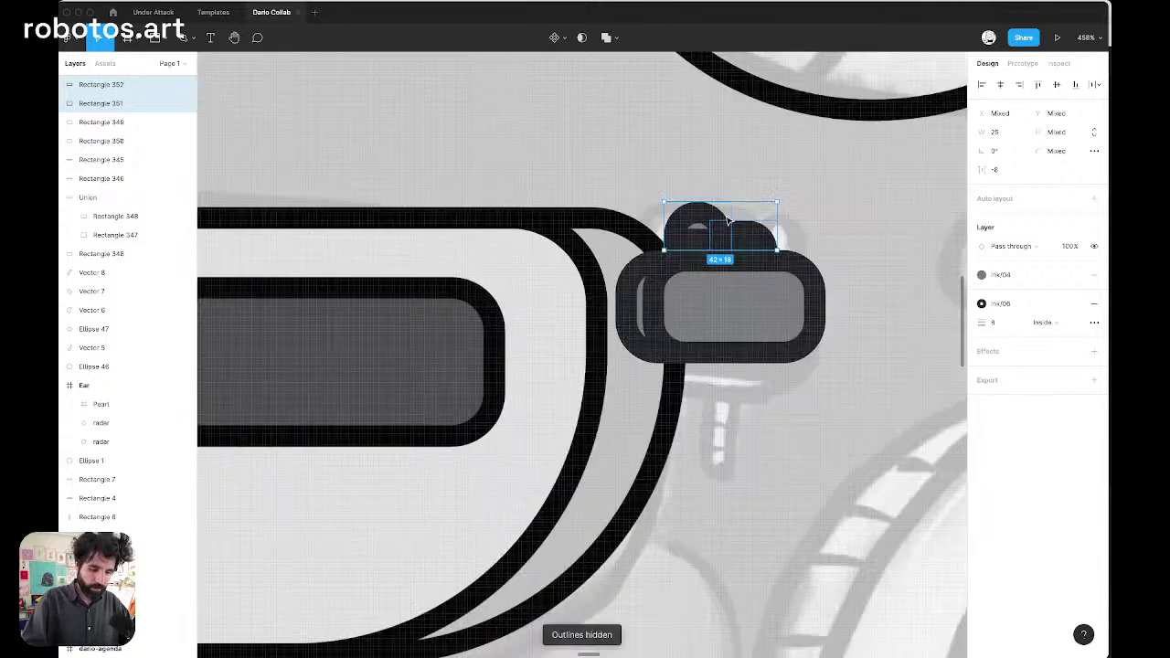
# Set the stroke alignment of the connector, its rear copy and both bumps to Center
pyautogui.click(825, 203)
pyautogui.click(741, 305)
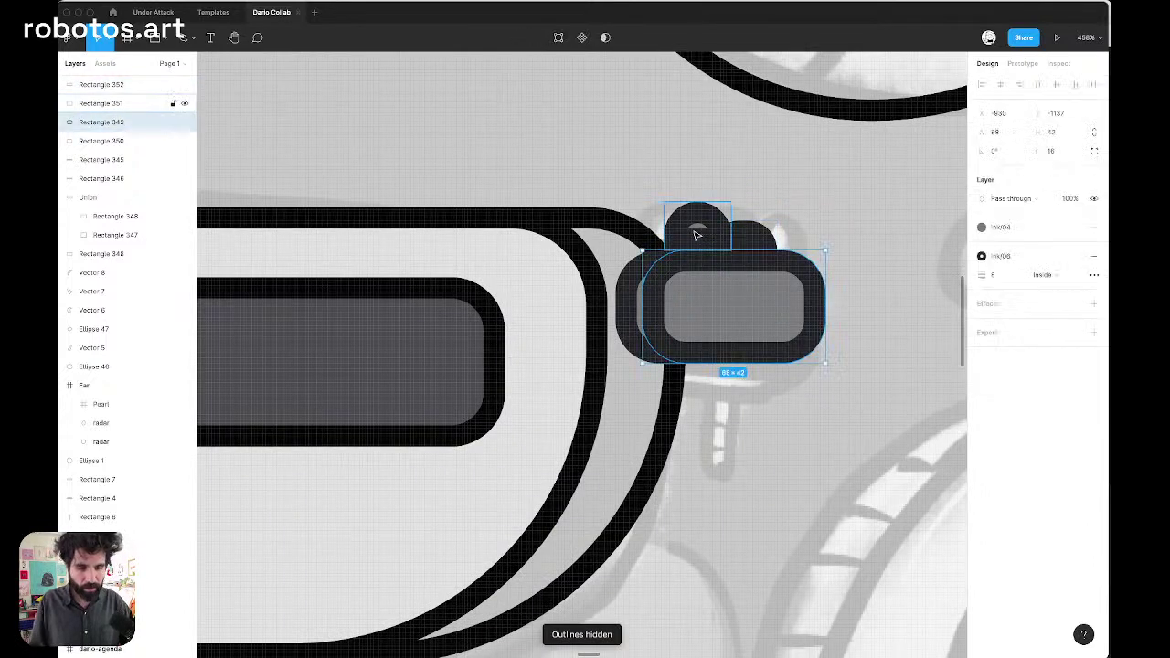
pyautogui.keyDown('shift'); pyautogui.click(698, 230); pyautogui.keyUp('shift')
pyautogui.keyDown('shift'); pyautogui.click(758, 234); pyautogui.keyUp('shift')
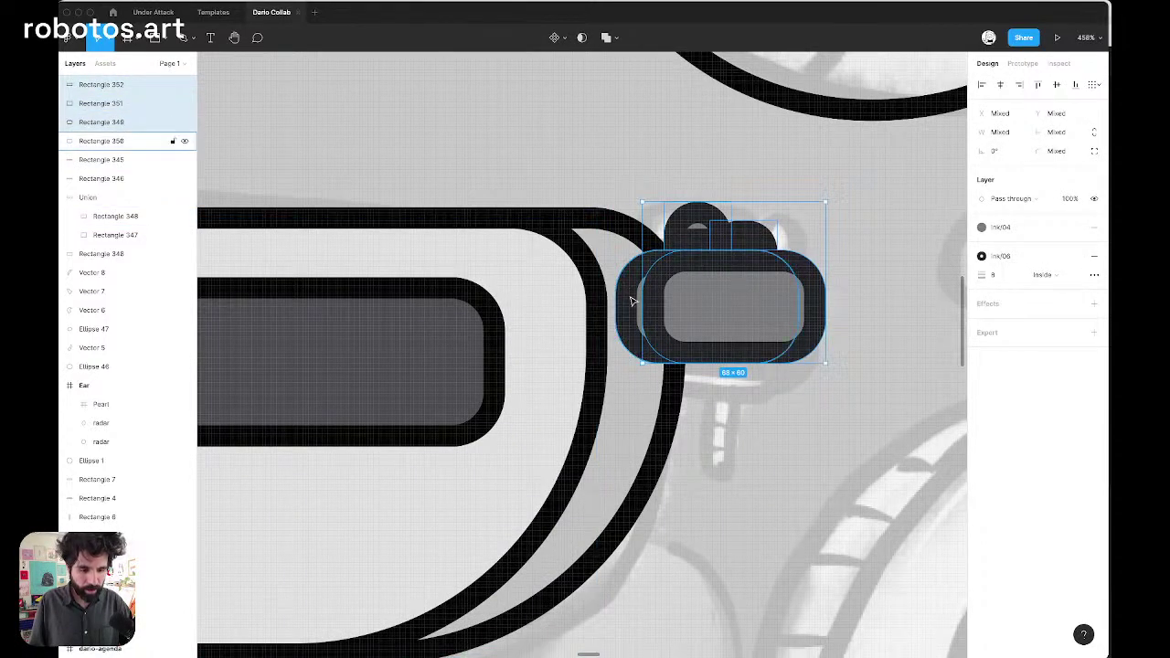
pyautogui.keyDown('shift'); pyautogui.click(631, 302); pyautogui.keyUp('shift')
pyautogui.click(1059, 278)
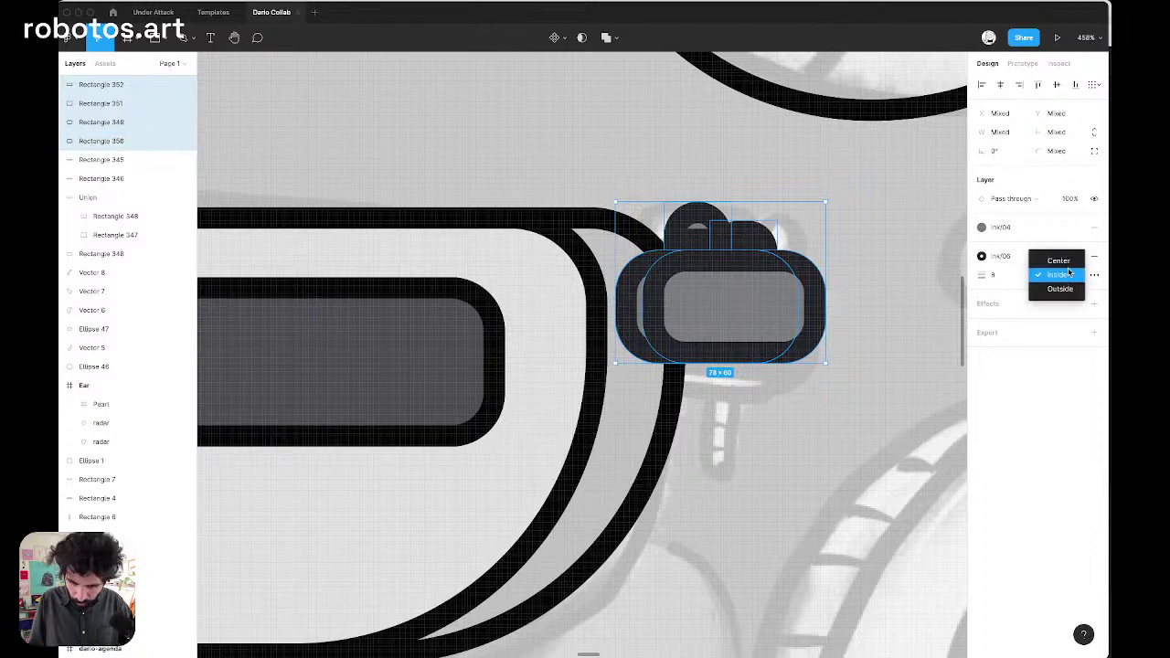
pyautogui.click(1059, 262)
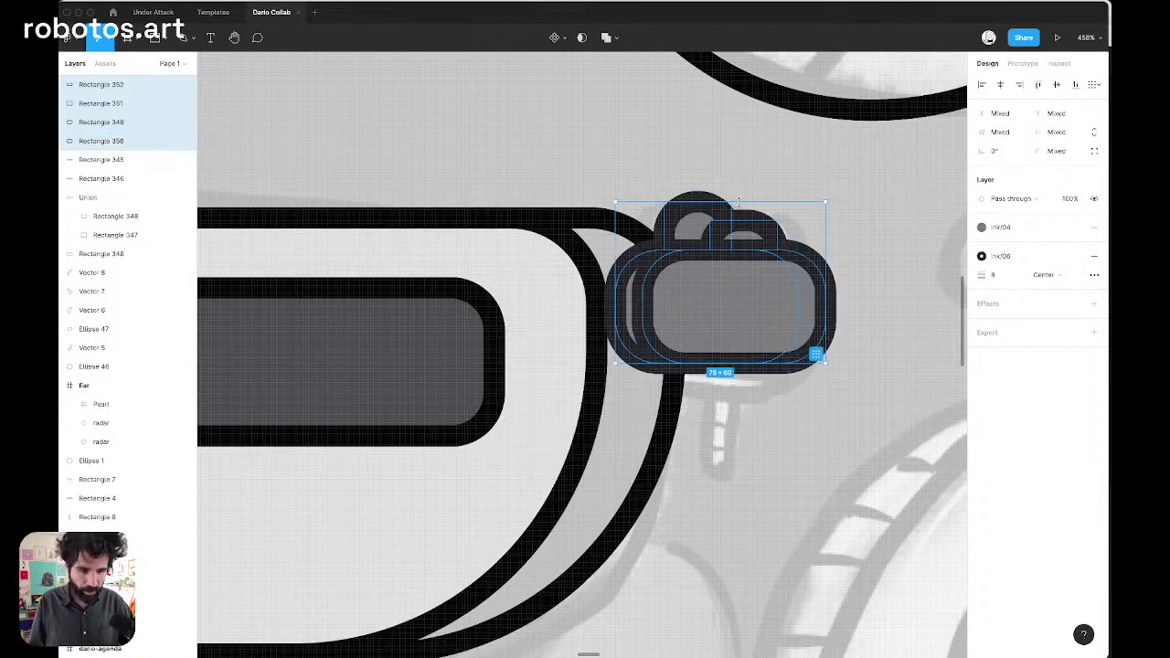
# Resize the right-hand bump to 18 × 13, keeping it on the connector's upper edge beside the taller bump
pyautogui.scroll(-5, 796, 188)
pyautogui.click(782, 188)
pyautogui.scroll(5, 782, 188)
pyautogui.click(713, 274)
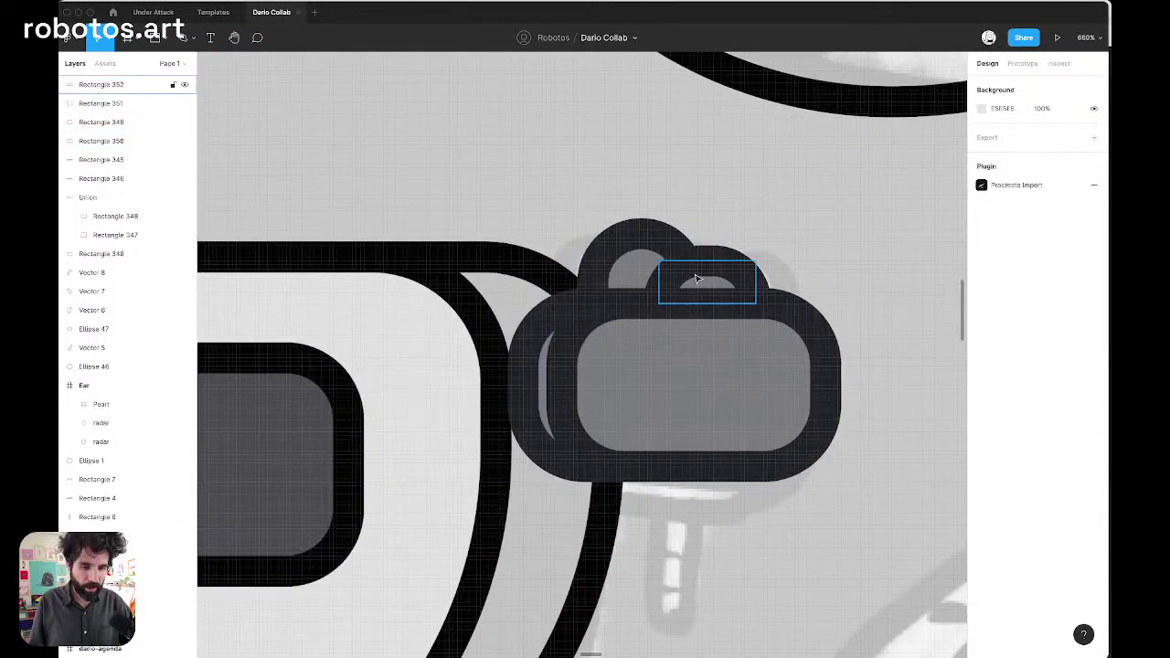
pyautogui.moveTo(781, 280); pyautogui.dragTo(729, 249)
pyautogui.click(633, 282)
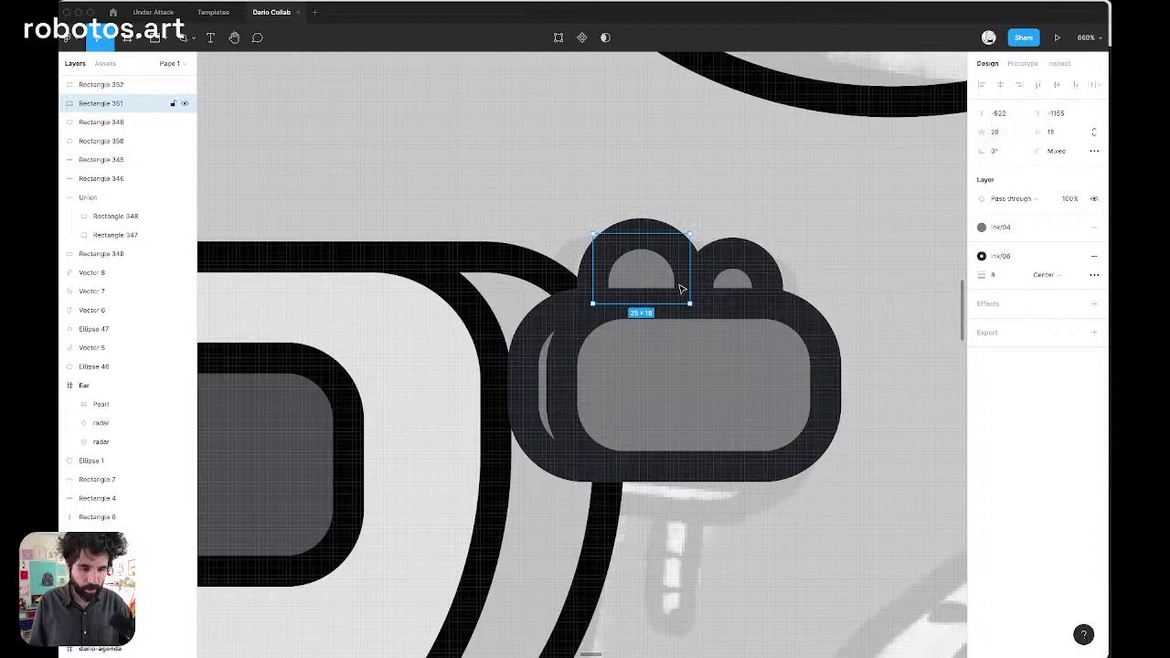
# Using the outline view, move the smaller bump left until it touches the taller bump's right edge
pyautogui.scroll(3, 681, 289)
pyautogui.press('super+y')
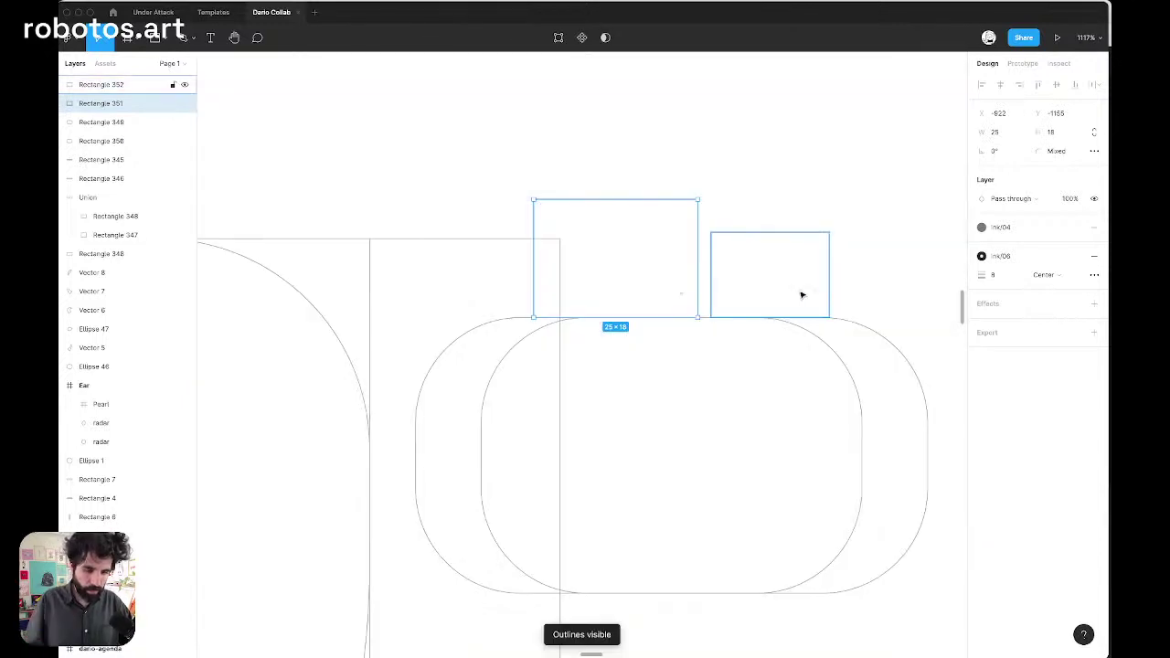
pyautogui.click(716, 267)
pyautogui.hotkey('shift', 'Left')
pyautogui.scroll(-3, 716, 267)
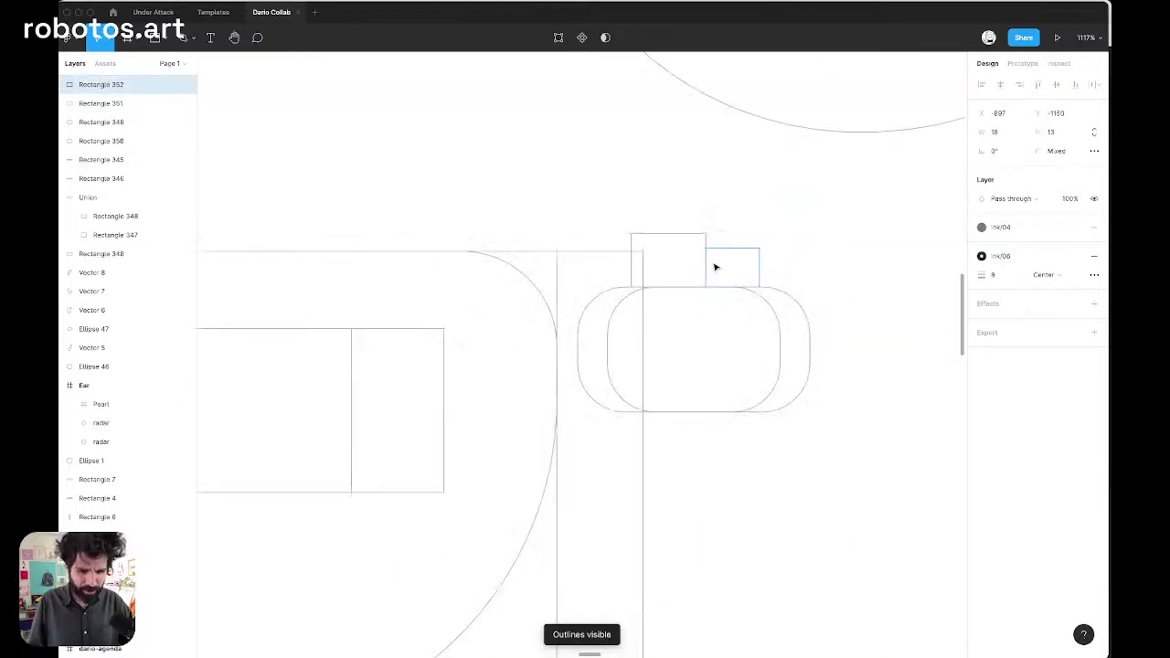
pyautogui.scroll(-2, 716, 267)
pyautogui.press('super+y')
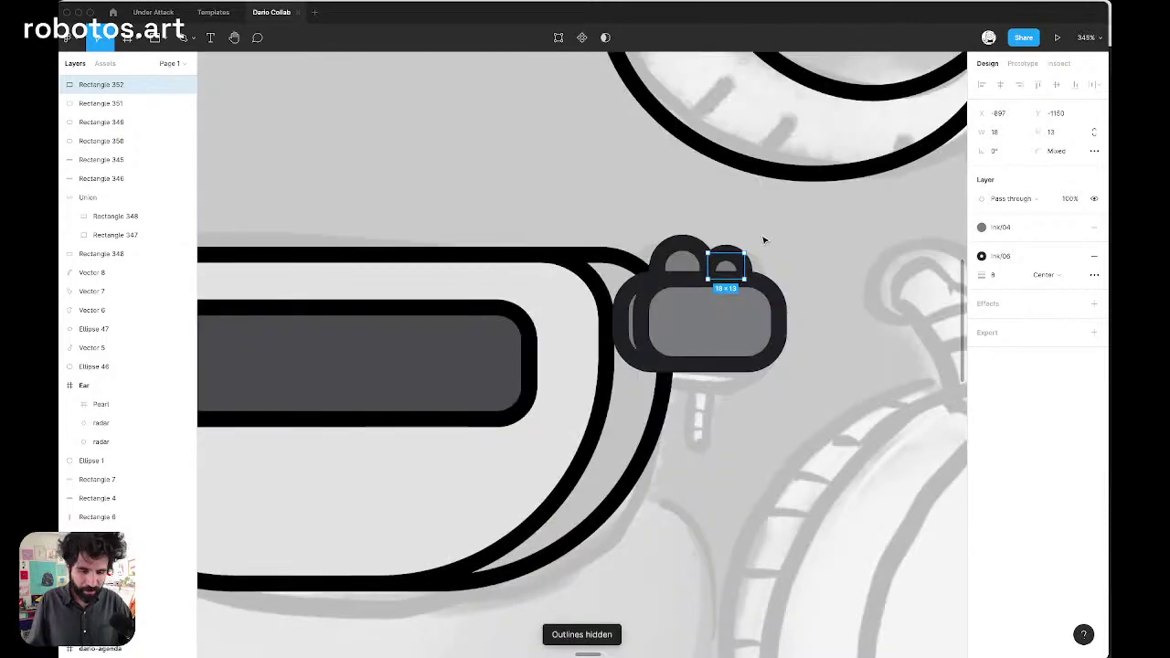
# Select the connector, its rear copy and both bumps, and move them together about 8 units to the right
pyautogui.scroll(-5, 764, 243)
pyautogui.scroll(8, 725, 316)
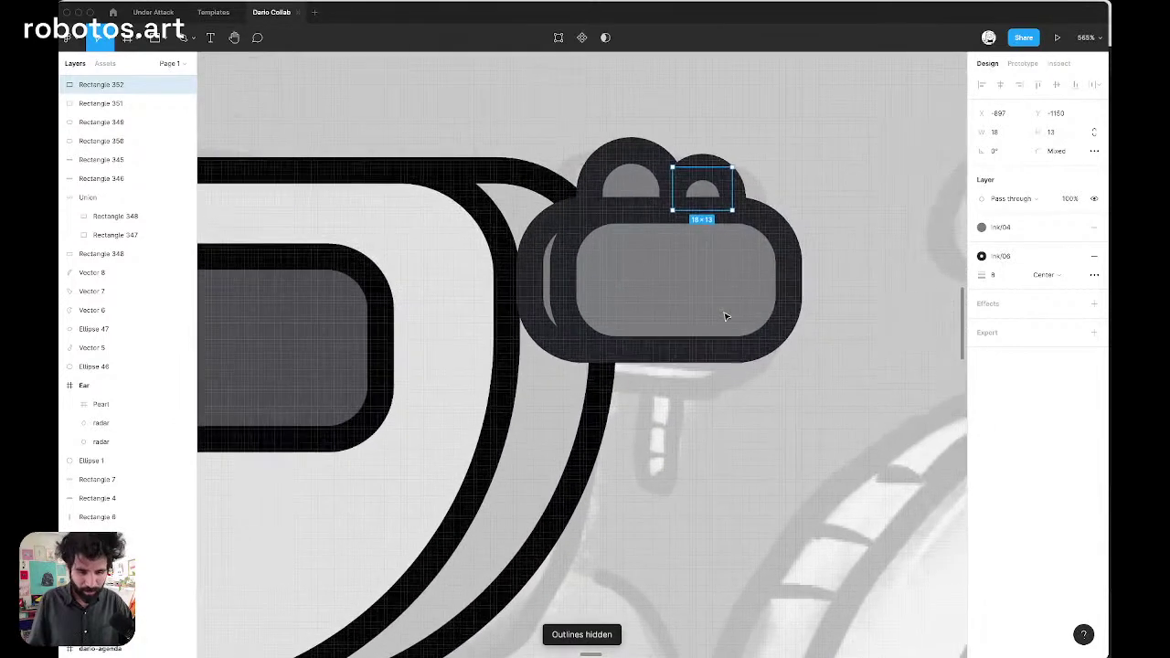
pyautogui.scroll(1, 726, 317)
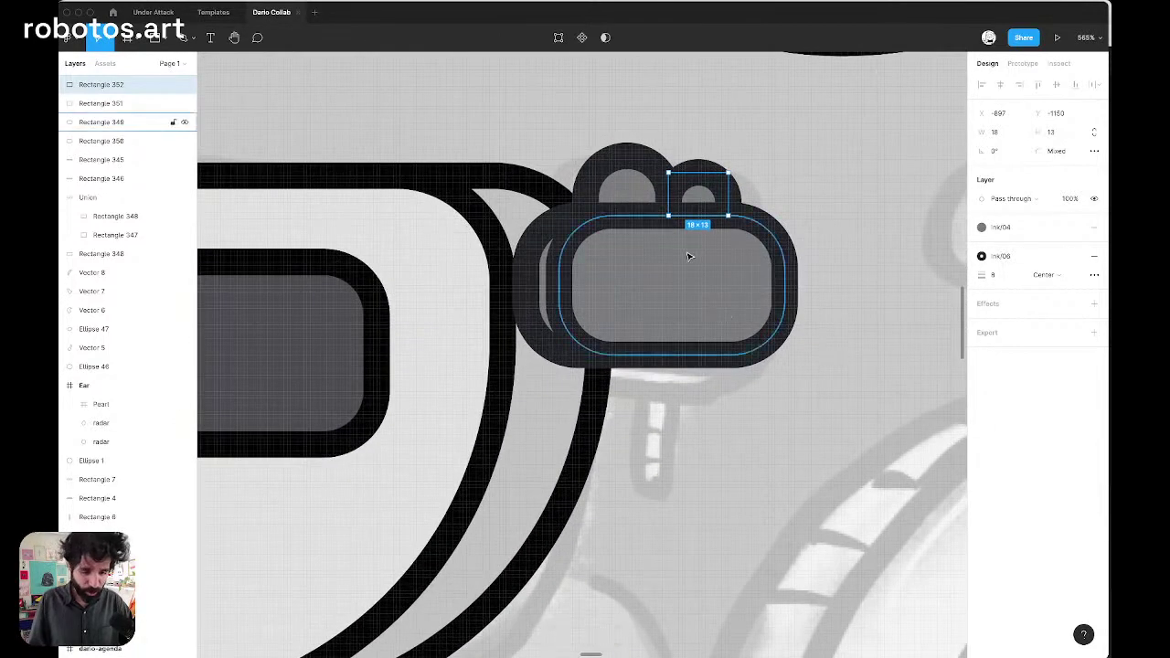
pyautogui.scroll(-3, 623, 267)
pyautogui.click(614, 277)
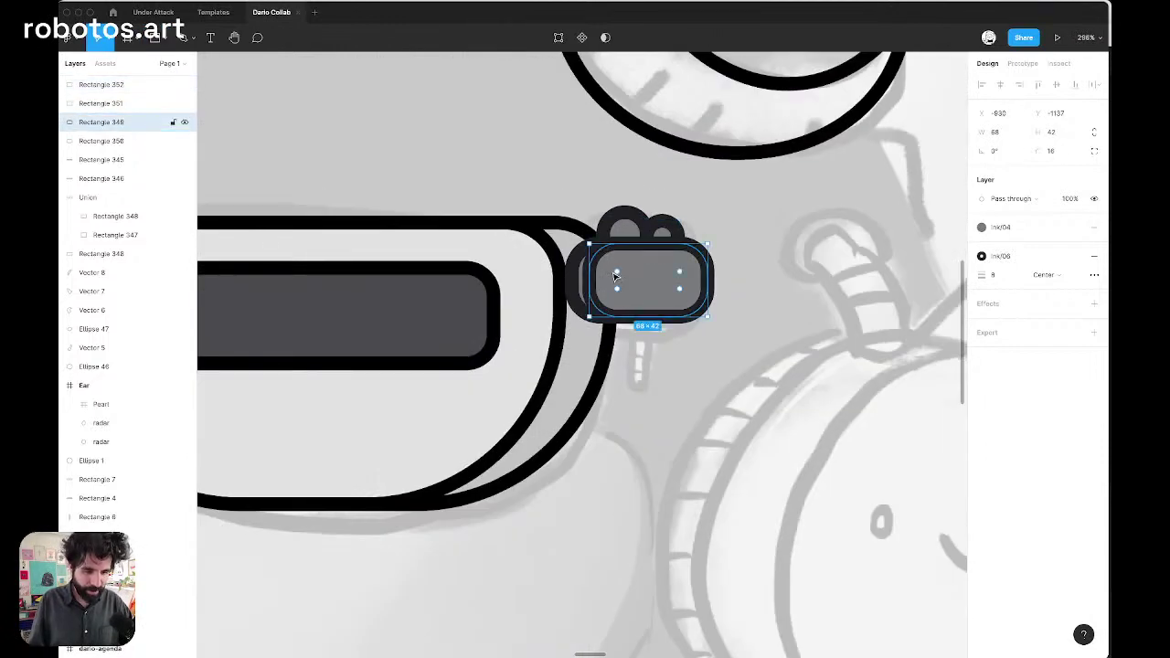
pyautogui.scroll(3, 616, 278)
pyautogui.keyDown('shift'); pyautogui.click(553, 259); pyautogui.keyUp('shift')
pyautogui.keyDown('shift'); pyautogui.click(647, 180); pyautogui.keyUp('shift')
pyautogui.keyDown('shift'); pyautogui.click(734, 183); pyautogui.keyUp('shift')
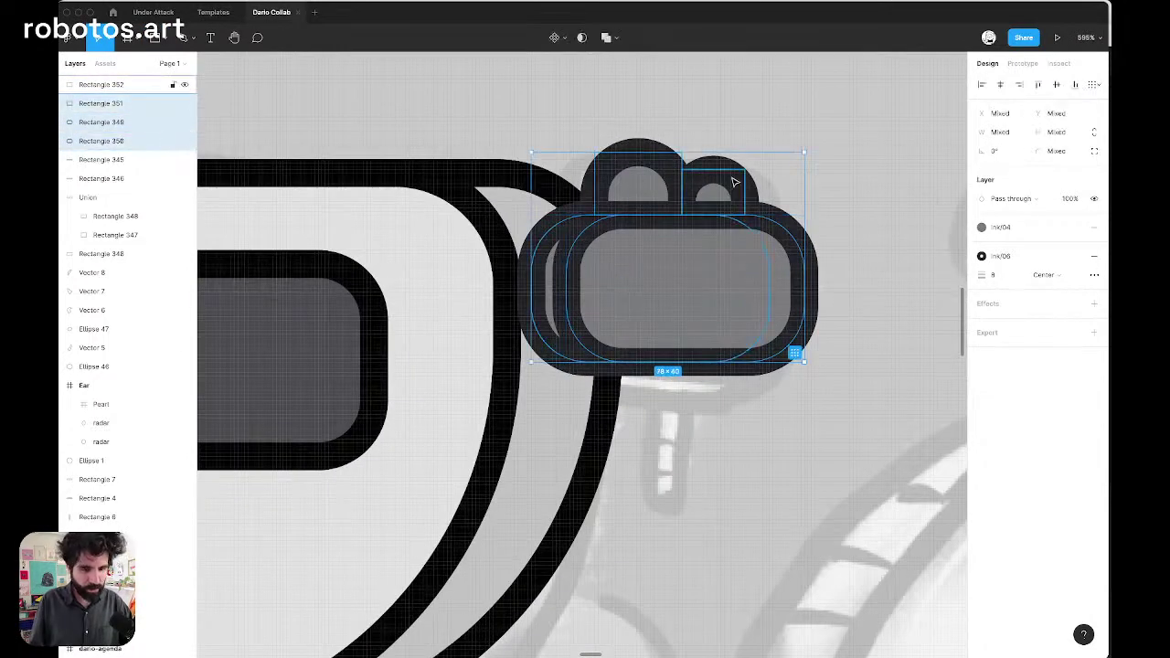
pyautogui.press('Right')
pyautogui.press('Right')
pyautogui.press('Right')
pyautogui.press('Right')
pyautogui.press('Right')
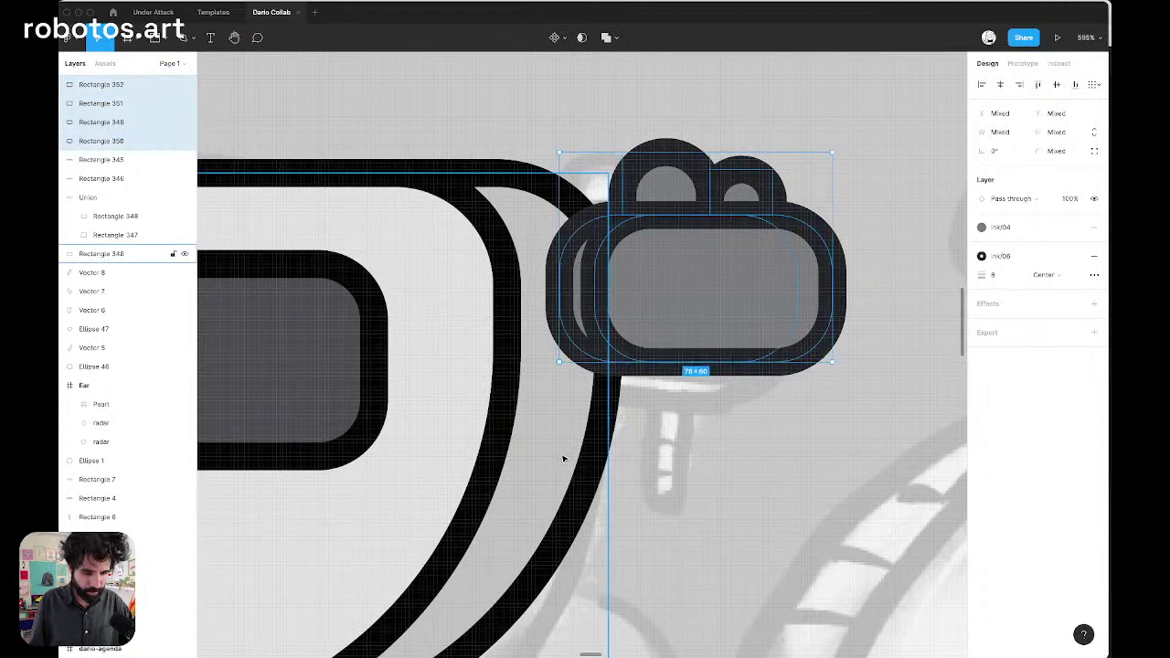
# Shift the rear connector copy slightly left to X -934 so that more of it shows behind the front shape
pyautogui.click(562, 275)
pyautogui.moveTo(562, 274); pyautogui.dragTo(564, 285)
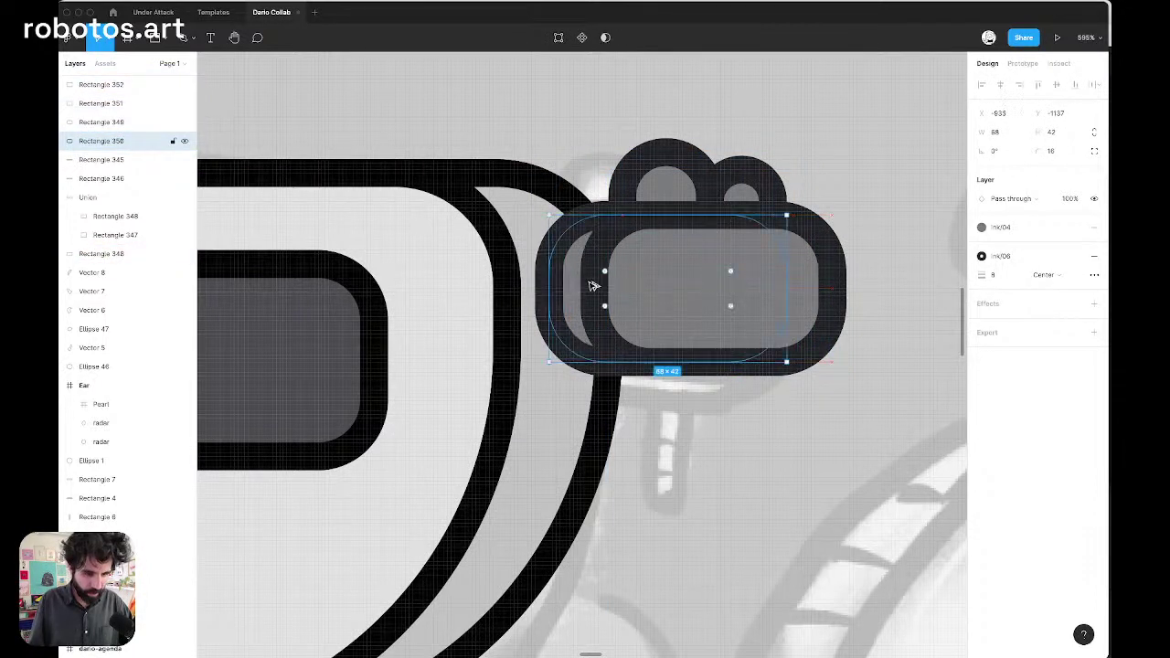
pyautogui.keyDown('shift'); pyautogui.click(603, 286); pyautogui.keyUp('shift')
pyautogui.press('Left')
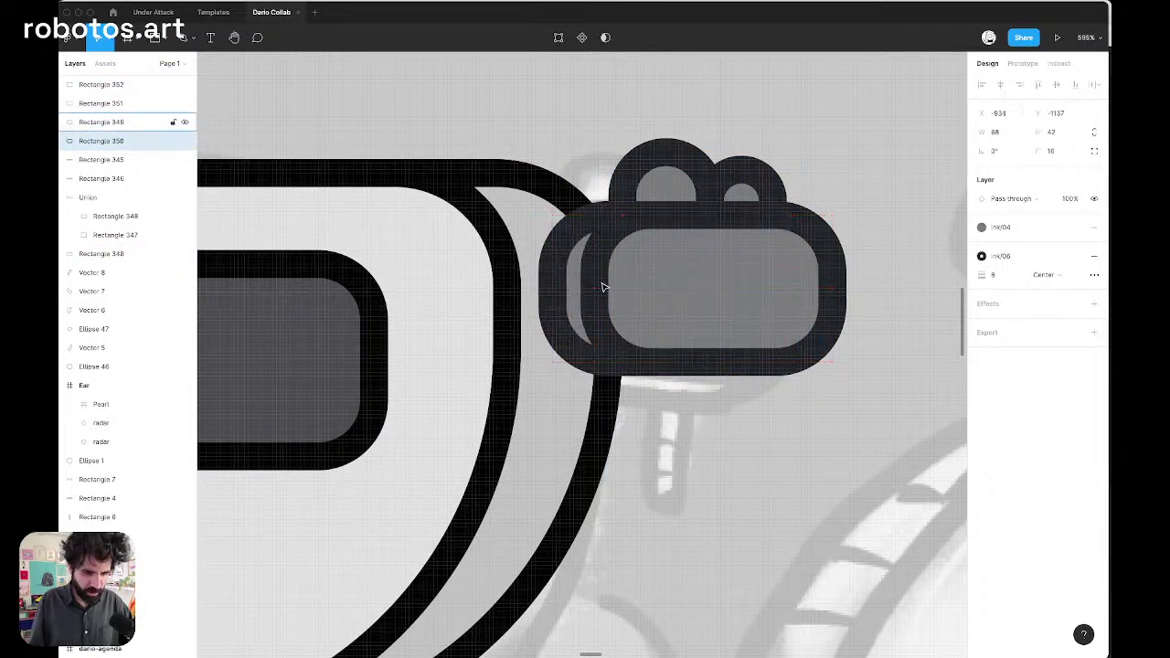
# Nudge the rear connector copy further left to X -938
pyautogui.press('Left')
pyautogui.press('Left')
pyautogui.press('Left')
pyautogui.press('Left')
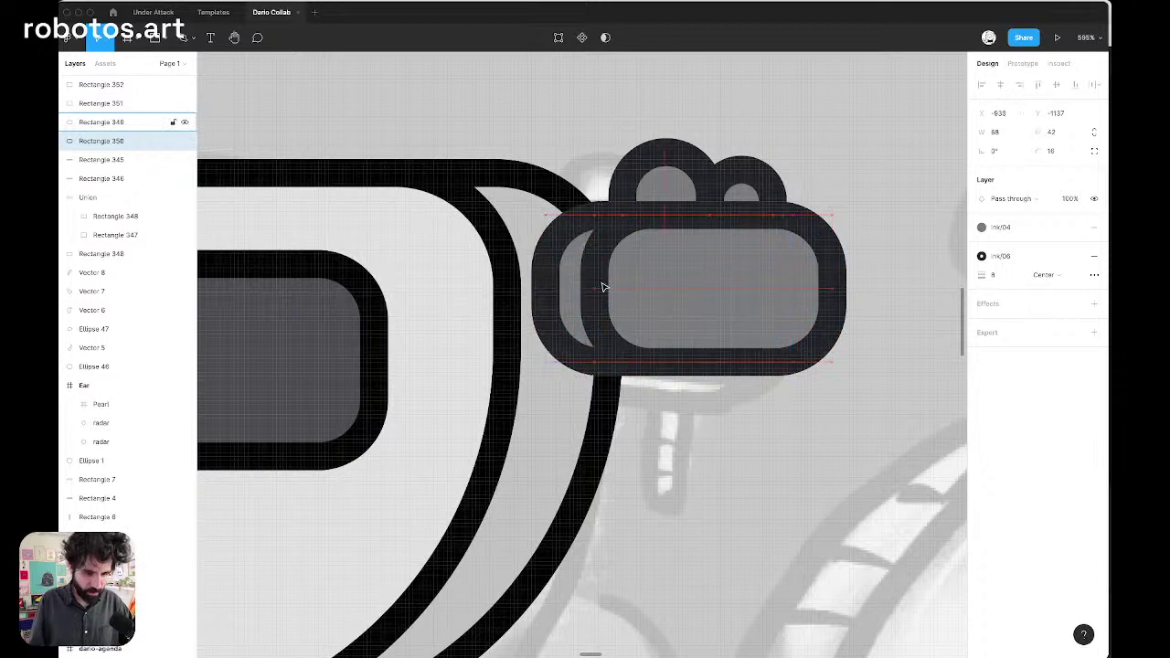
pyautogui.press('alt')
pyautogui.scroll(-5, 604, 287)
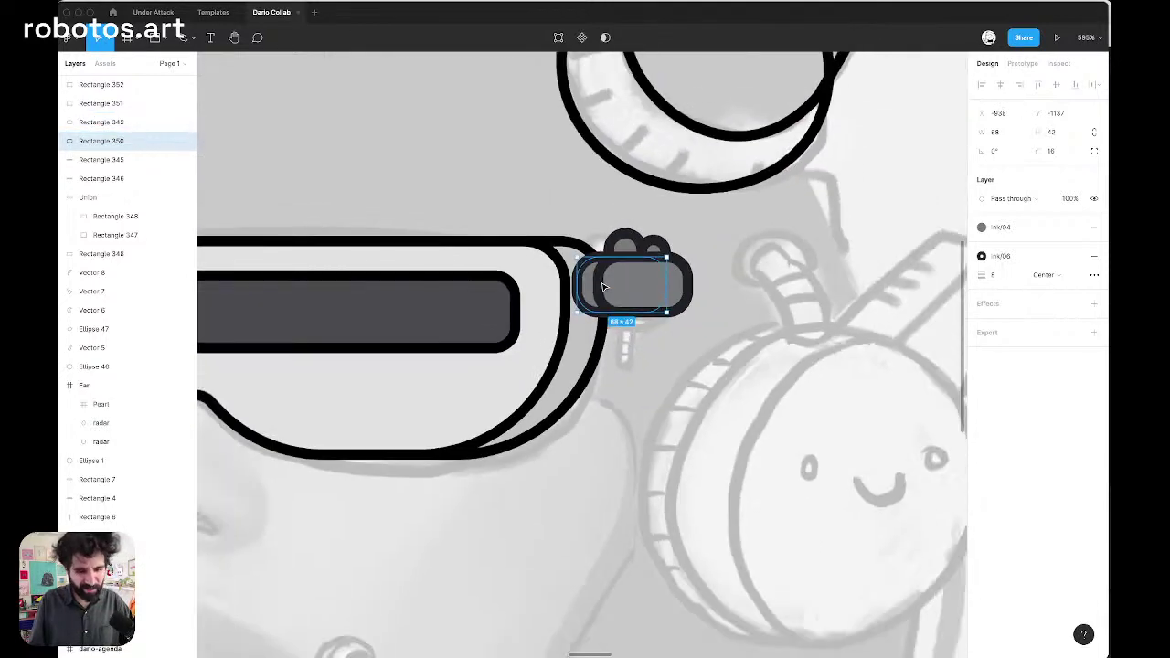
pyautogui.scroll(-3, 615, 300)
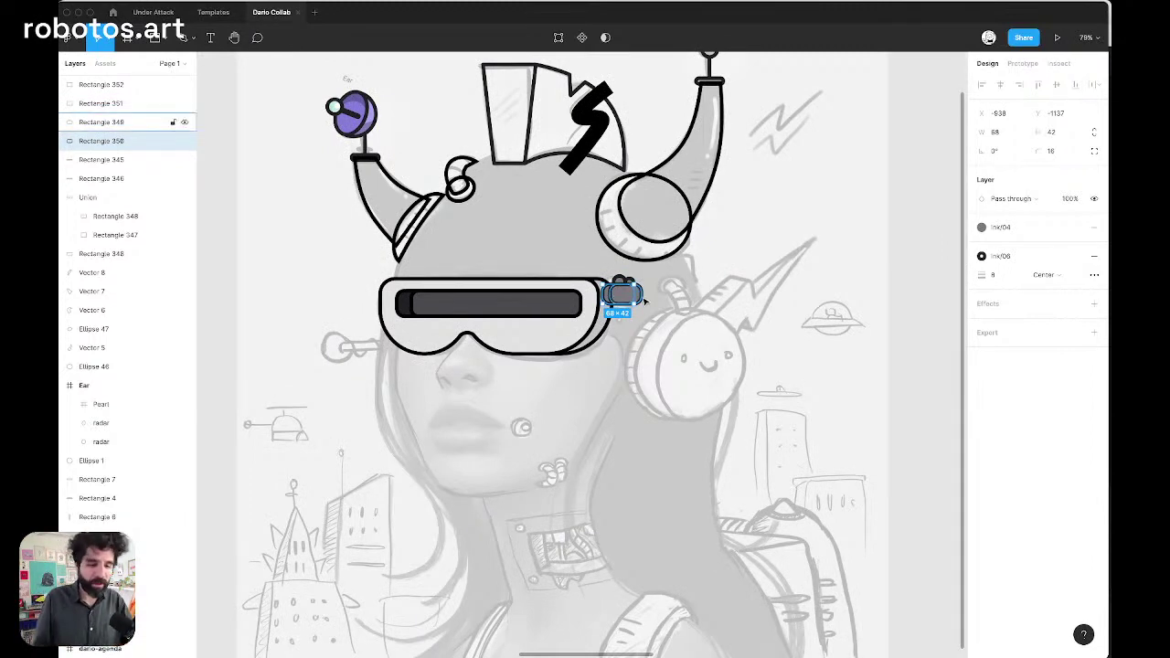
# Draw a 14 × 14 circle on the connector's front face and apply the connector's ink/04 fill and 8-wide ink/06 outline
pyautogui.scroll(3, 630, 303)
pyautogui.scroll(2, 640, 303)
pyautogui.click(622, 387)
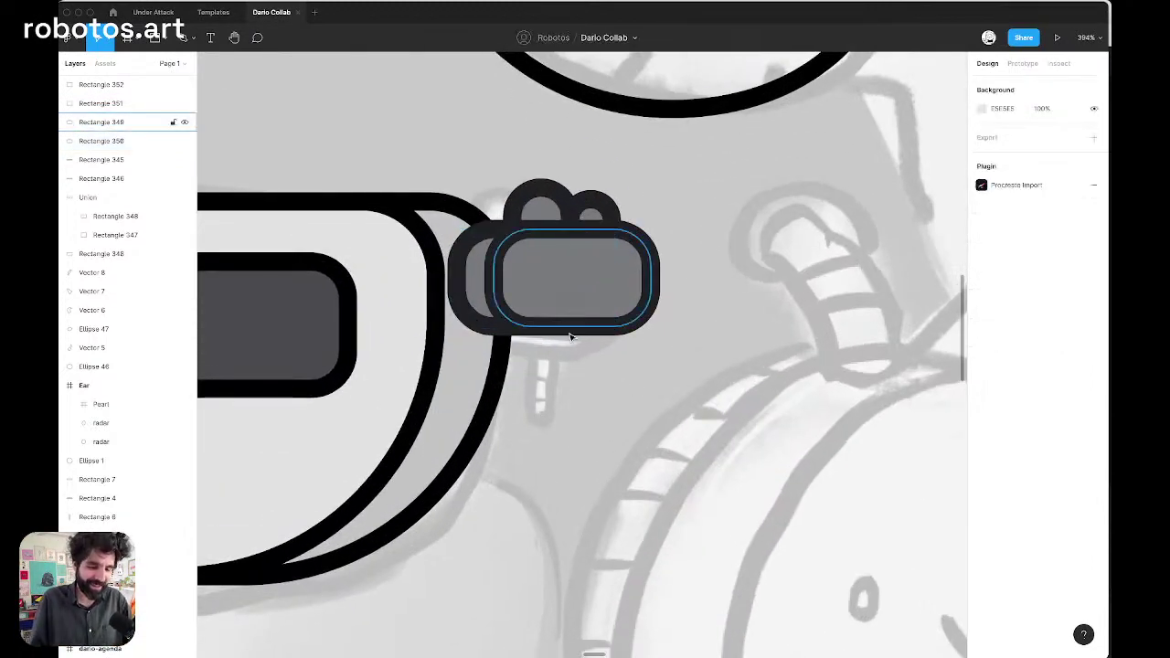
pyautogui.press('r')
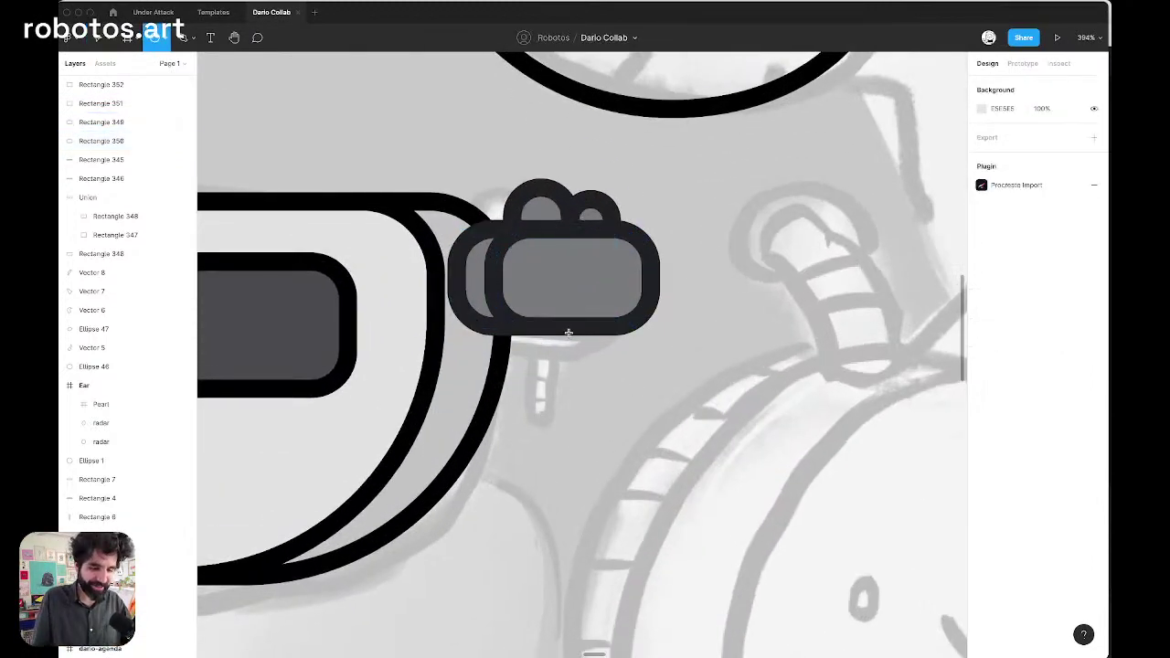
pyautogui.moveTo(550, 278)
pyautogui.mouseDown()
pyautogui.moveTo(577, 259)
pyautogui.moveTo(567, 275)
pyautogui.mouseUp()
pyautogui.click(568, 274)
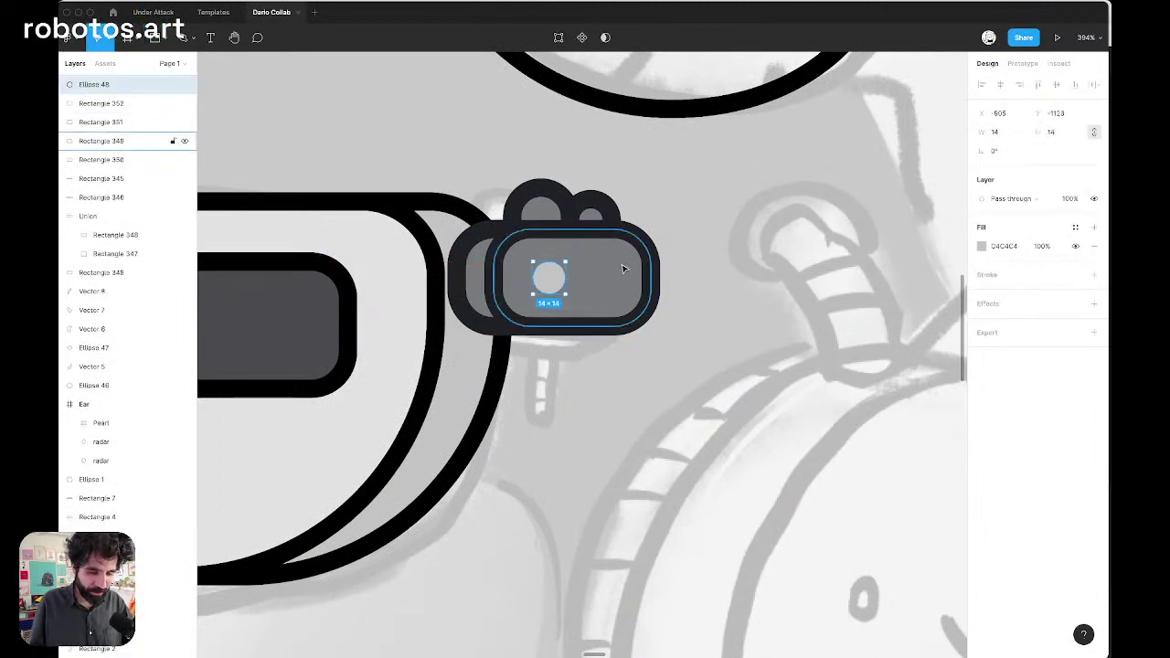
pyautogui.click(622, 497)
pyautogui.click(554, 284)
pyautogui.press('super+alt+v')
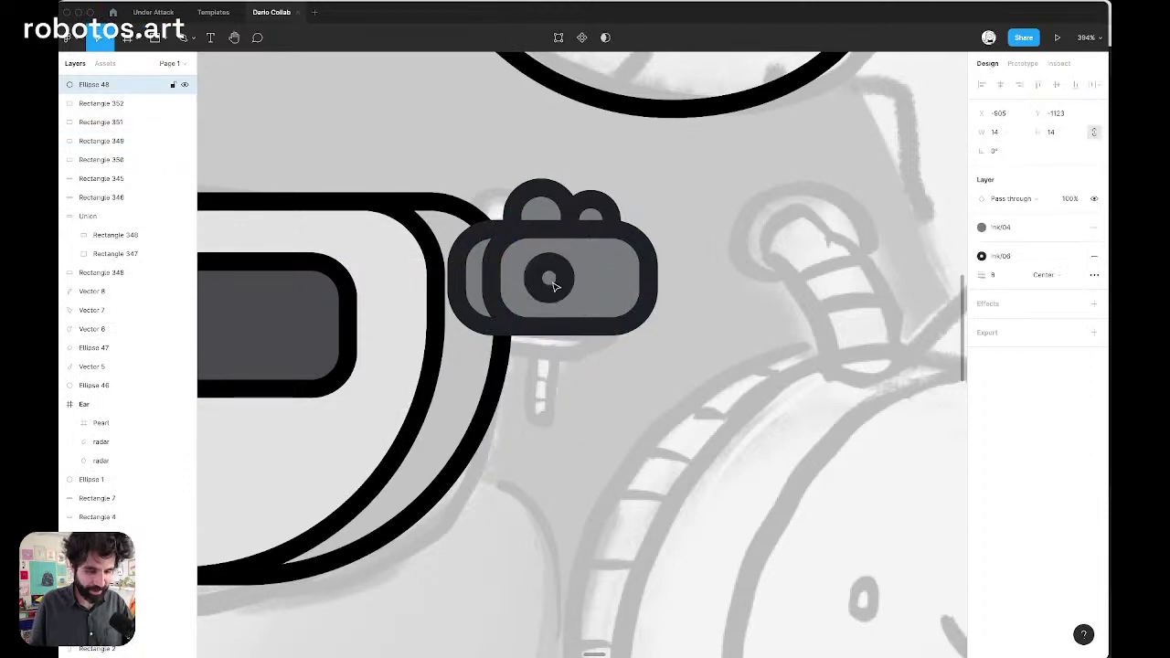
# Enlarge the circle to 18 × 18 from its centre and place a duplicate directly to its right at the same height
pyautogui.scroll(5, 560, 276)
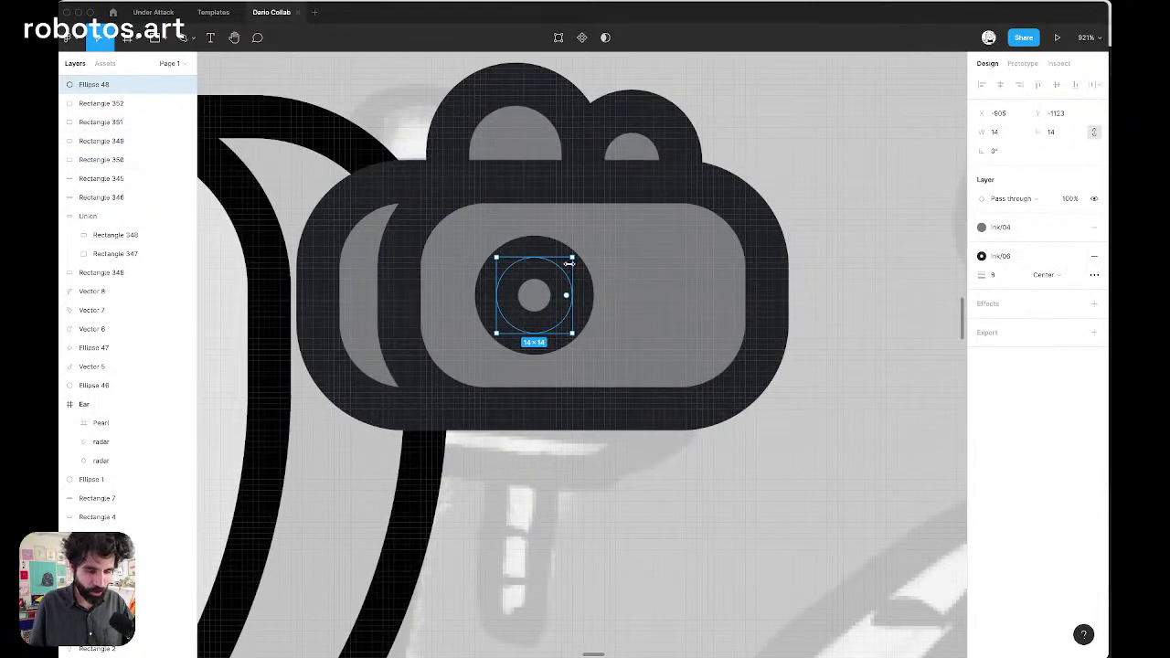
pyautogui.moveTo(571, 259); pyautogui.dragTo(585, 245)
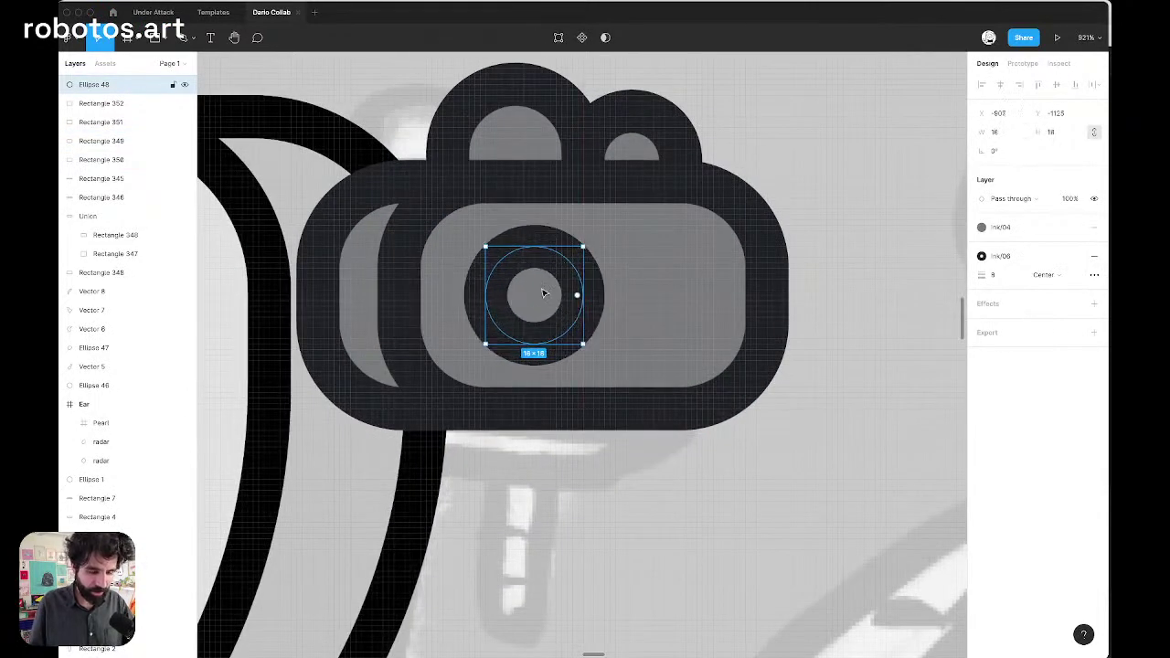
pyautogui.moveTo(543, 293); pyautogui.dragTo(661, 298)
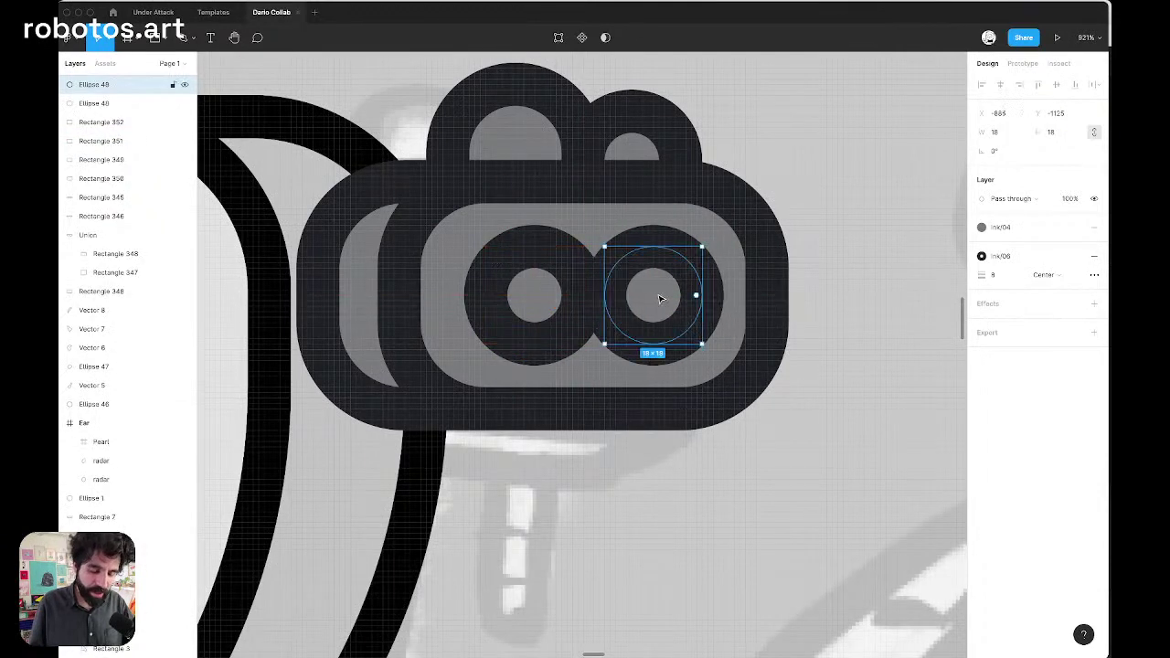
# Shrink the right-hand circle to 12 × 12 around its centre
pyautogui.scroll(-3, 661, 298)
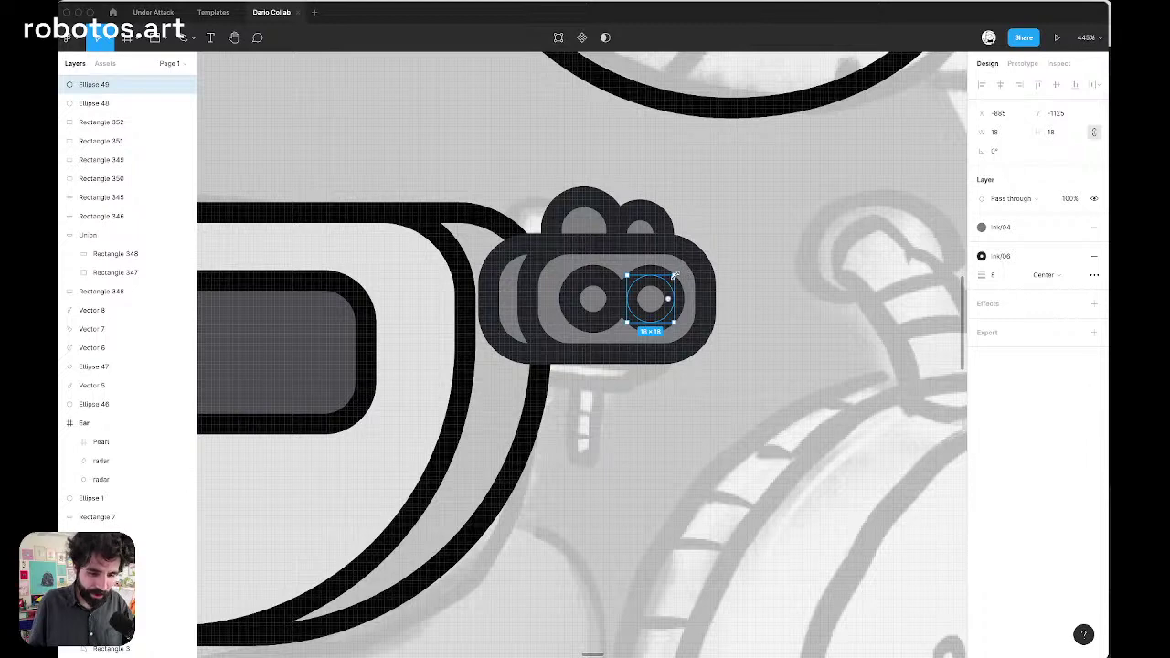
pyautogui.moveTo(673, 274); pyautogui.dragTo(664, 285)
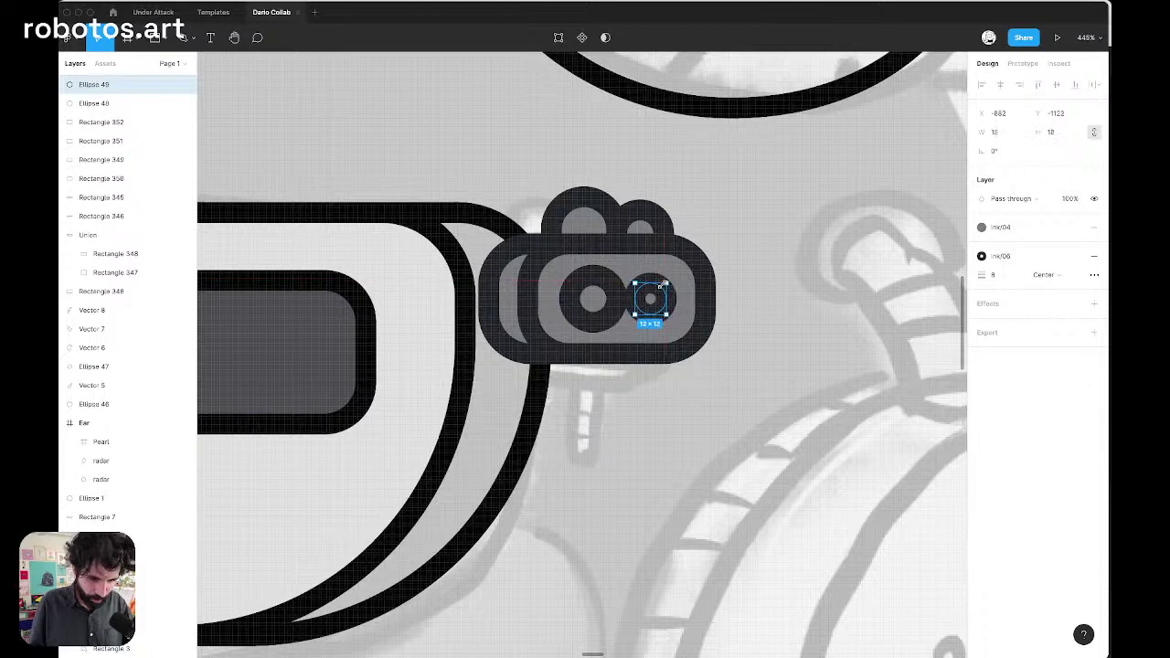
pyautogui.scroll(-5, 662, 285)
pyautogui.press('Escape')
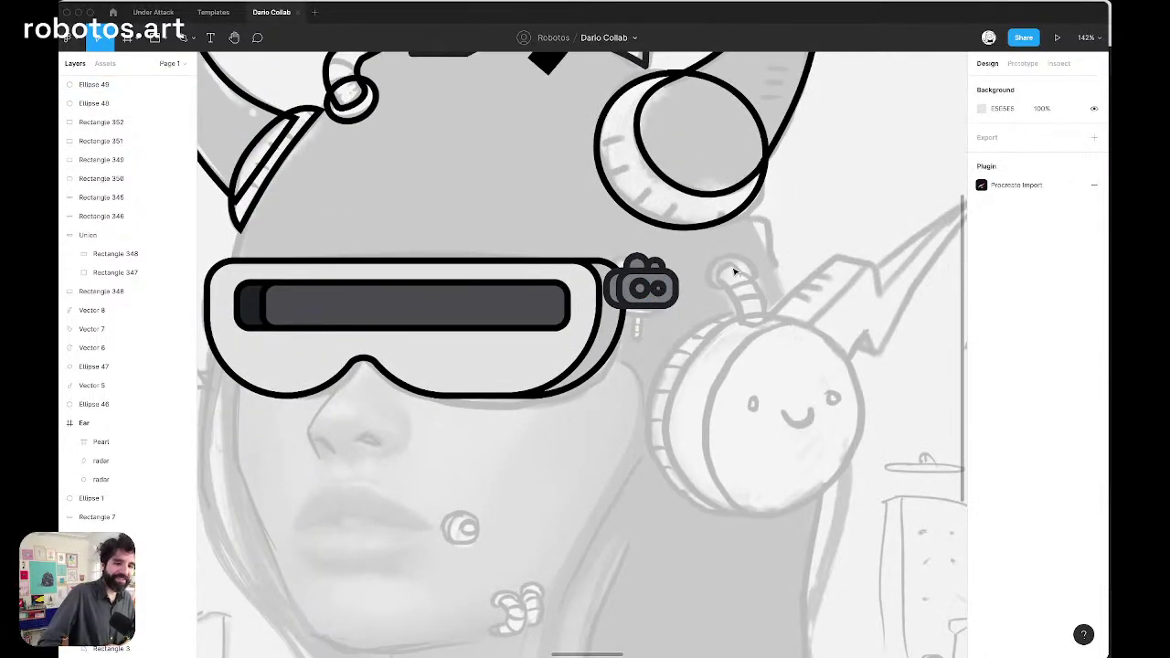
# Draw a 15 × 40 rectangle as a stem hanging below the connector and apply the connector's copied fill, outline and corner style
pyautogui.scroll(-2, 734, 271)
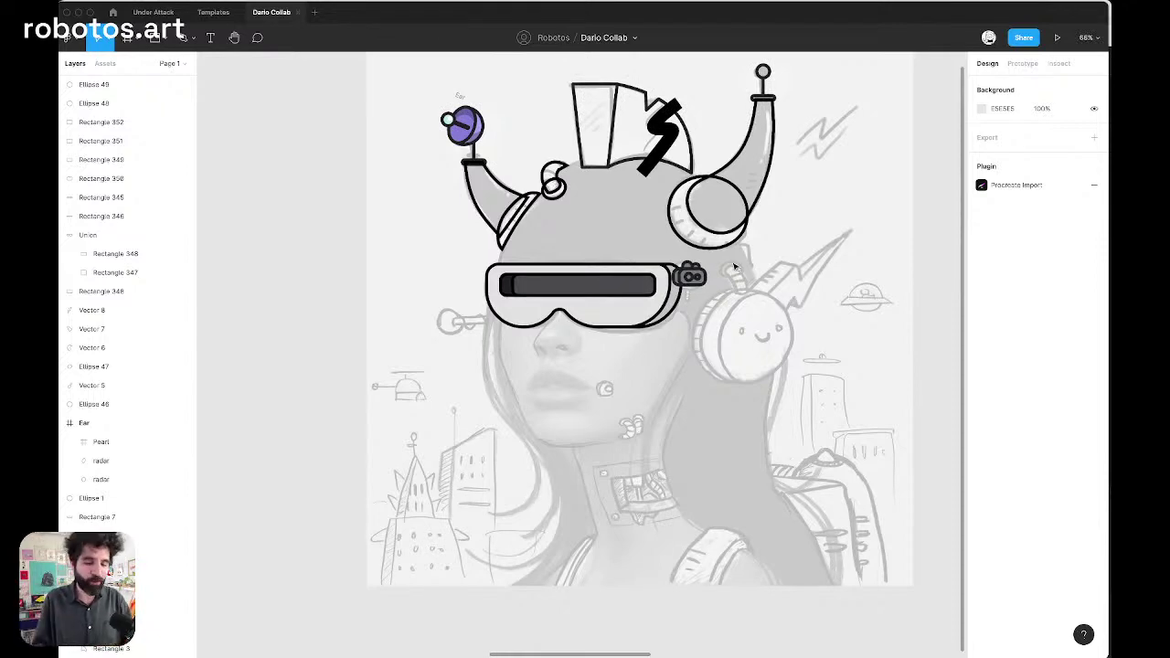
pyautogui.scroll(3, 734, 266)
pyautogui.scroll(-4, 750, 271)
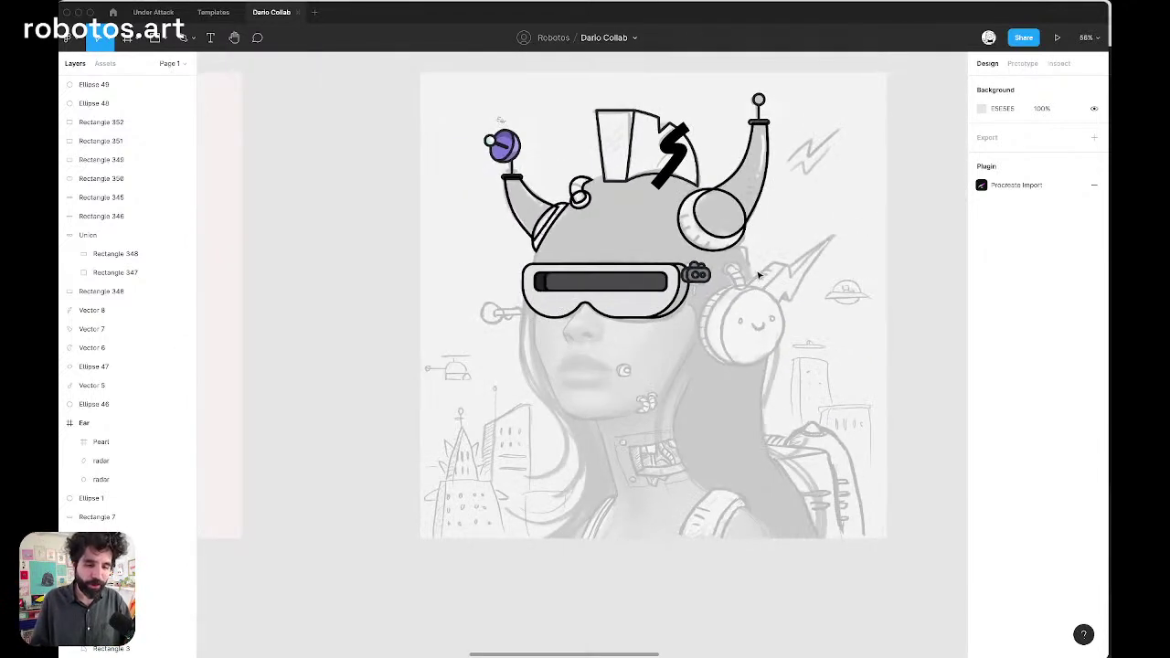
pyautogui.scroll(5, 708, 270)
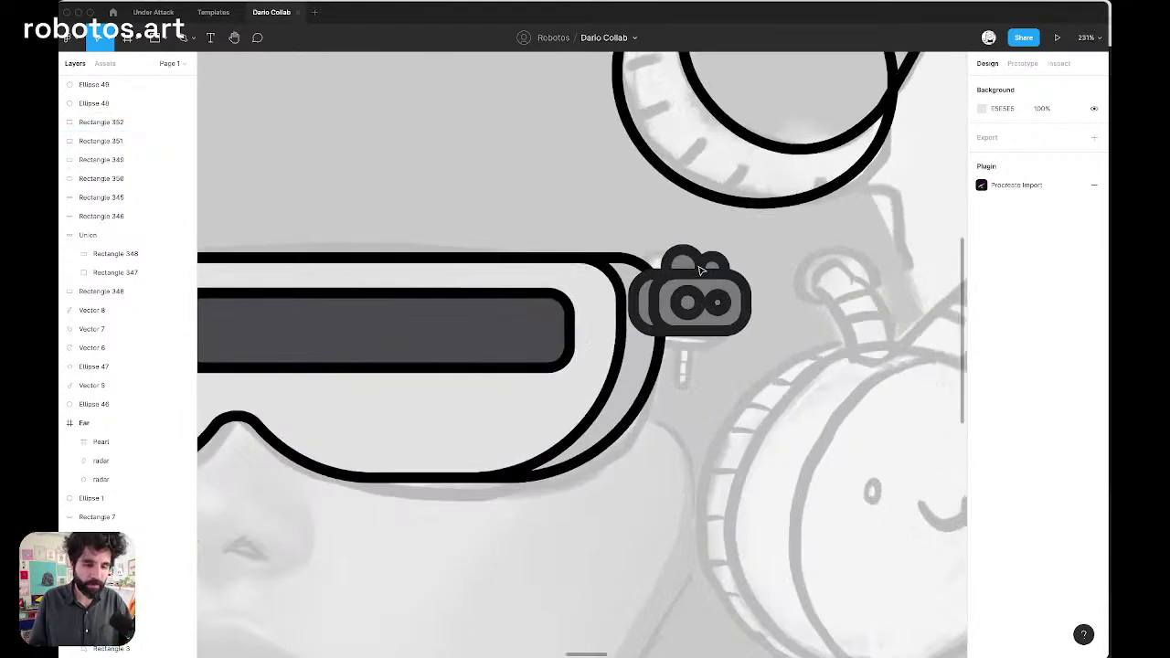
pyautogui.click(631, 370)
pyautogui.scroll(5, 625, 389)
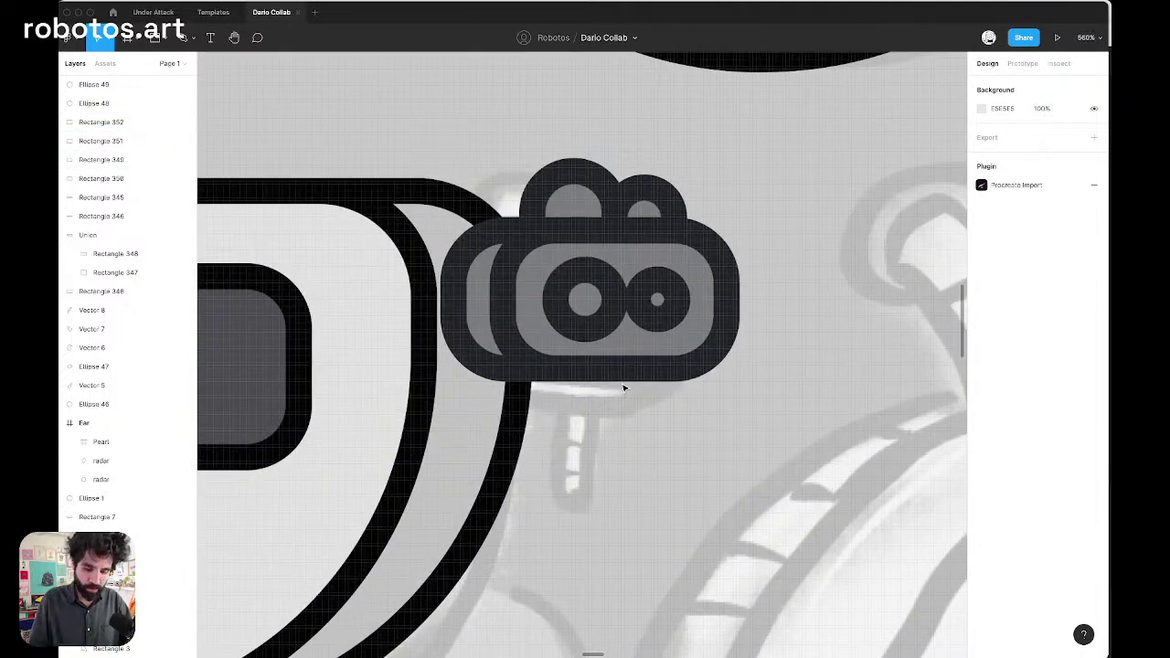
pyautogui.press('r')
pyautogui.moveTo(571, 365); pyautogui.dragTo(622, 499)
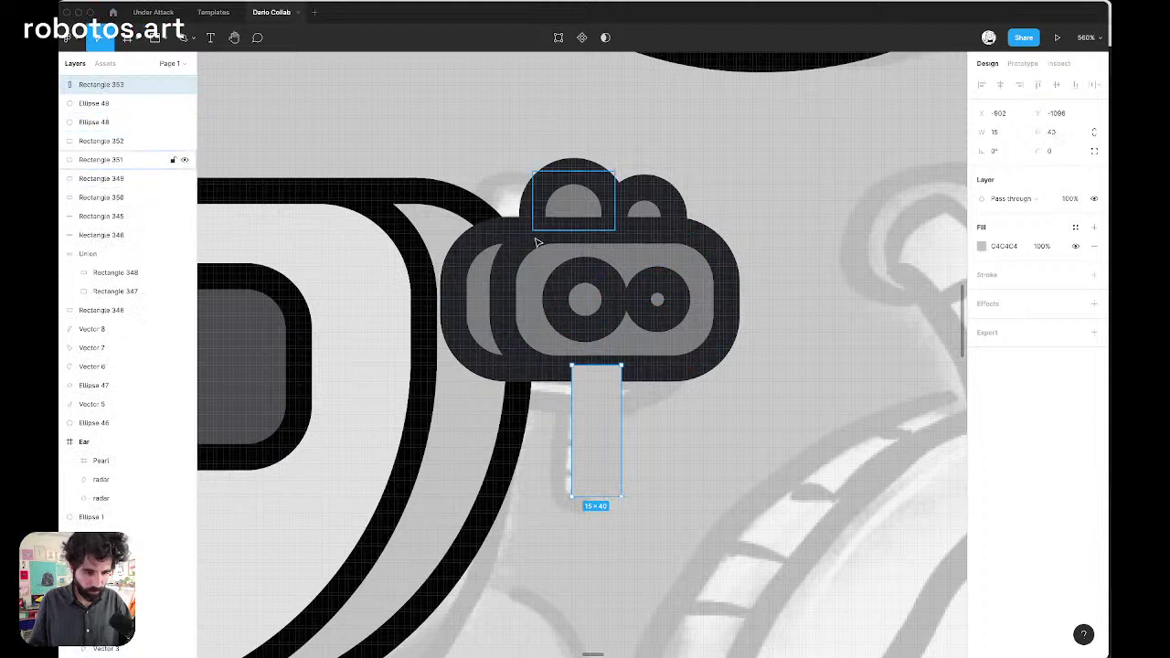
pyautogui.click(531, 277)
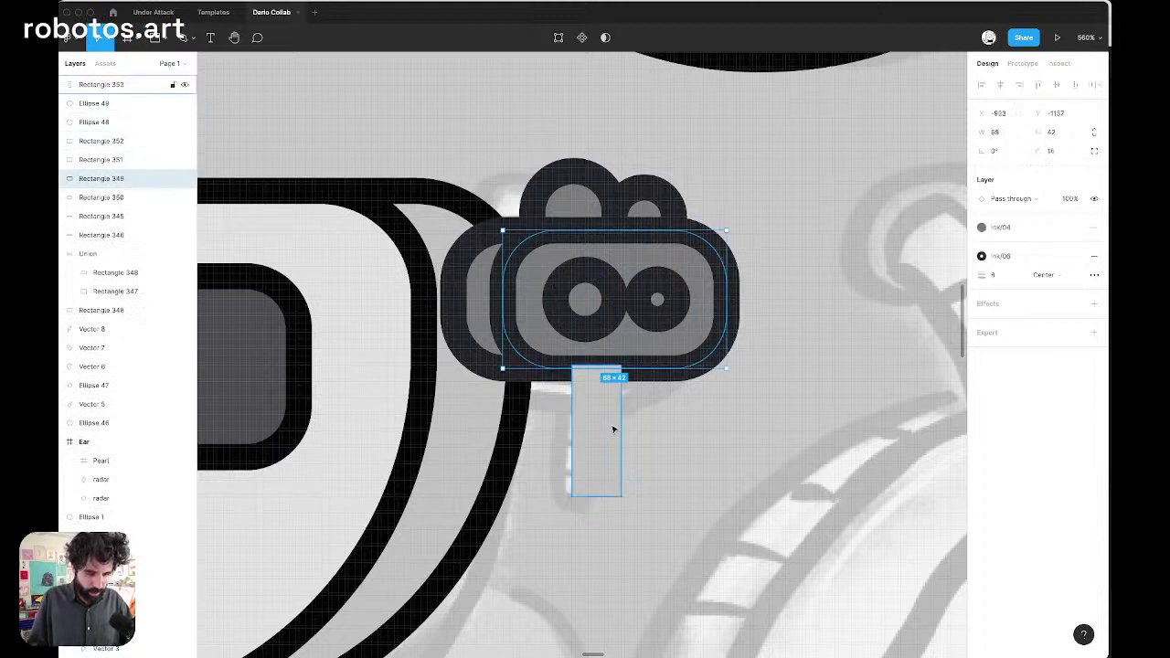
pyautogui.click(613, 393)
pyautogui.press('super+alt+v')
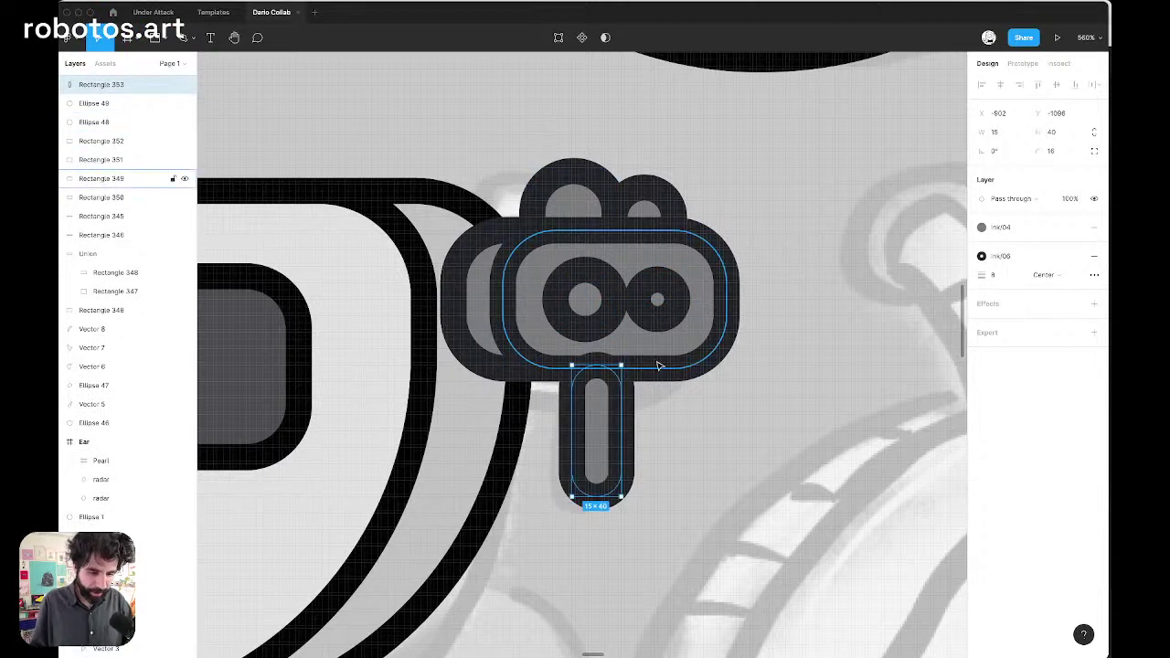
# Square off the stem's two upper corners with a radius of 0 and place the stem behind the connector
pyautogui.press('Return')
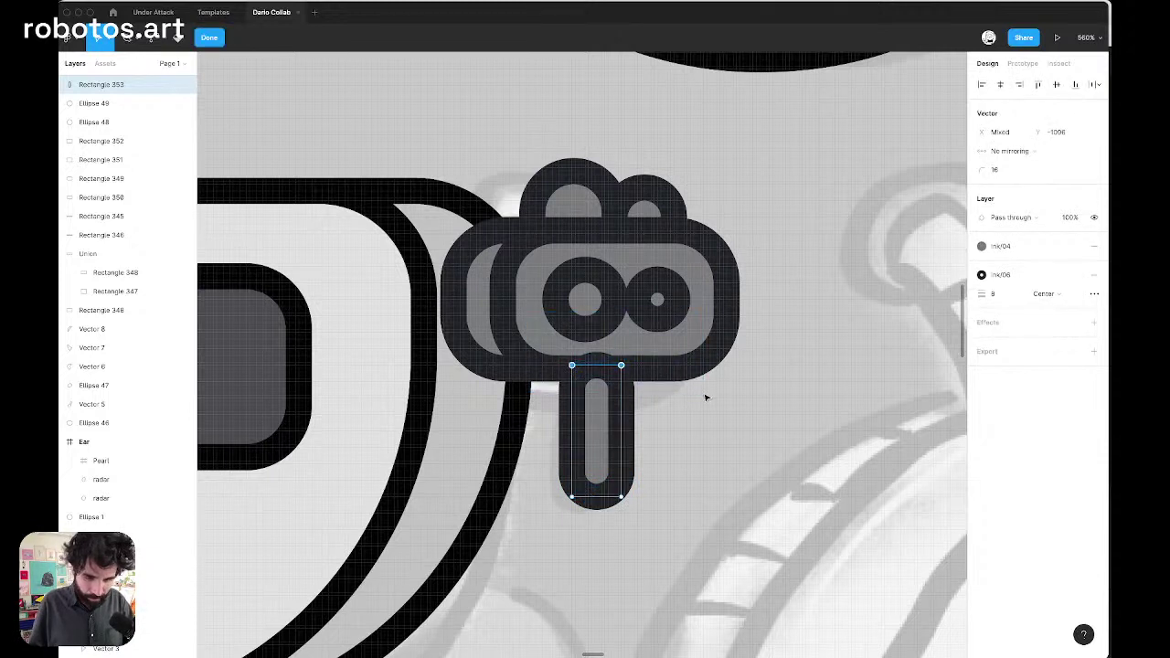
pyautogui.write('8')
pyautogui.press('Return')
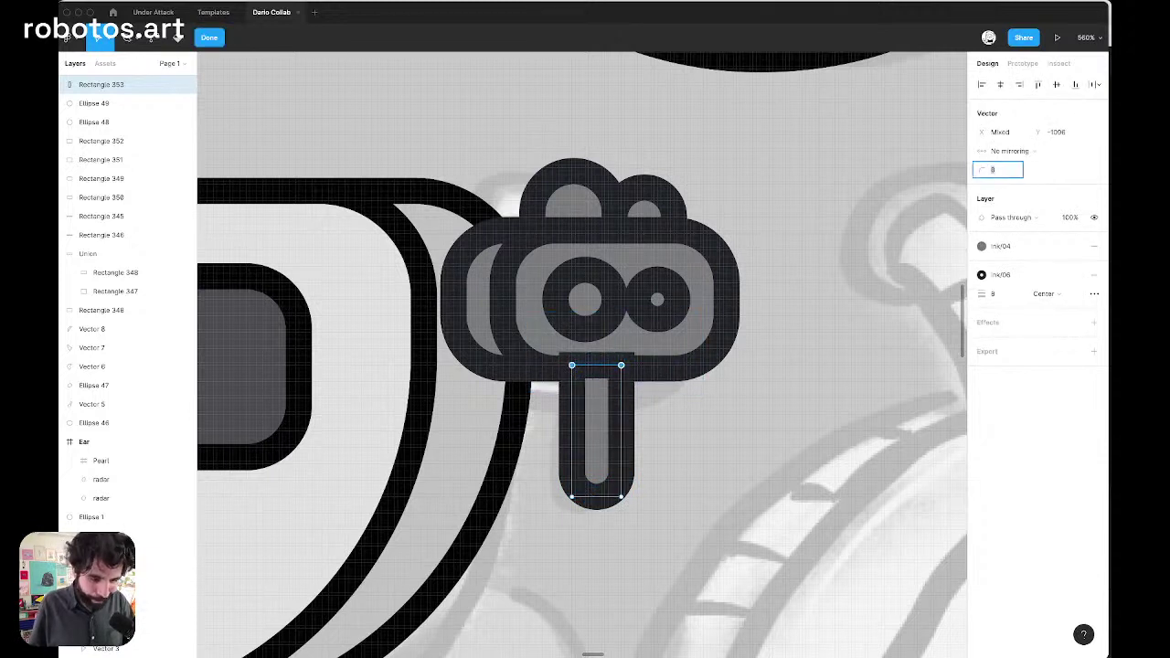
pyautogui.press('Escape')
pyautogui.press('Escape')
pyautogui.click(595, 435)
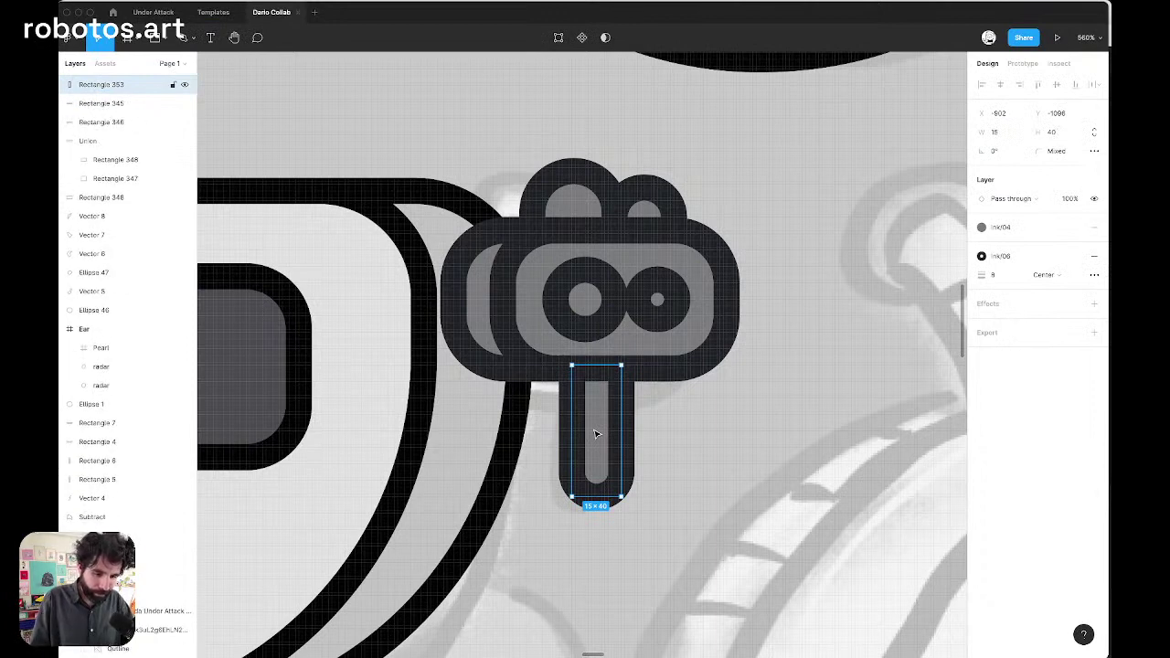
pyautogui.scroll(-10, 688, 434)
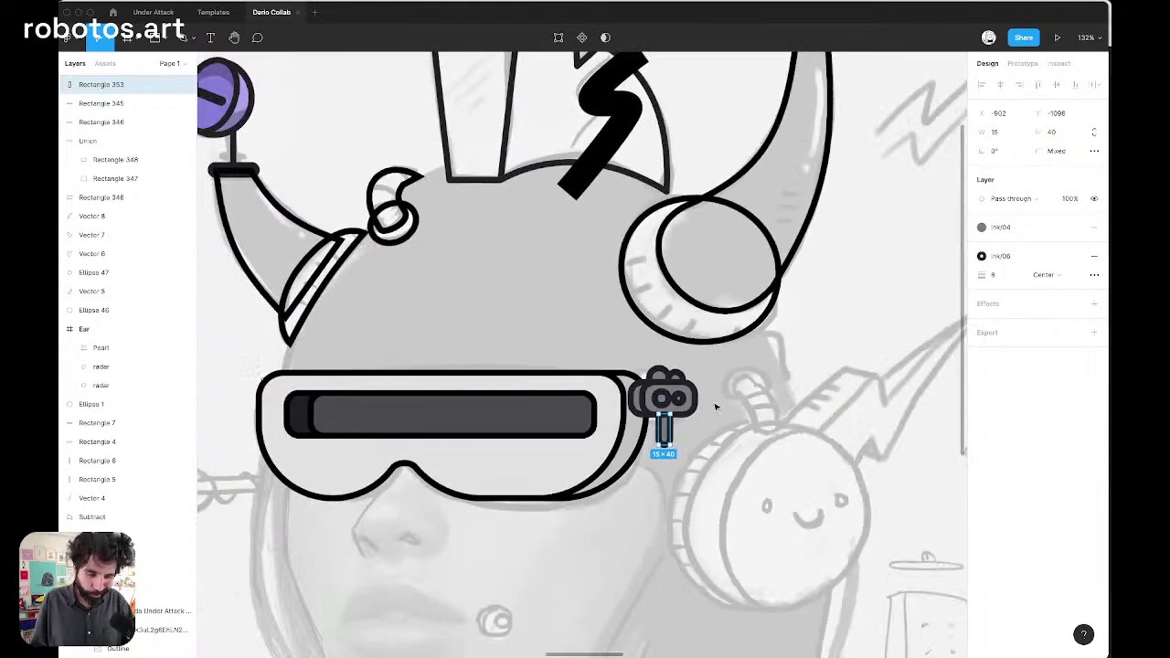
pyautogui.press('Escape')
# Move the stem up to Y -1104 so that more of it is tucked behind the connector
pyautogui.hscroll(-3, 716, 407)
pyautogui.scroll(10, 709, 402)
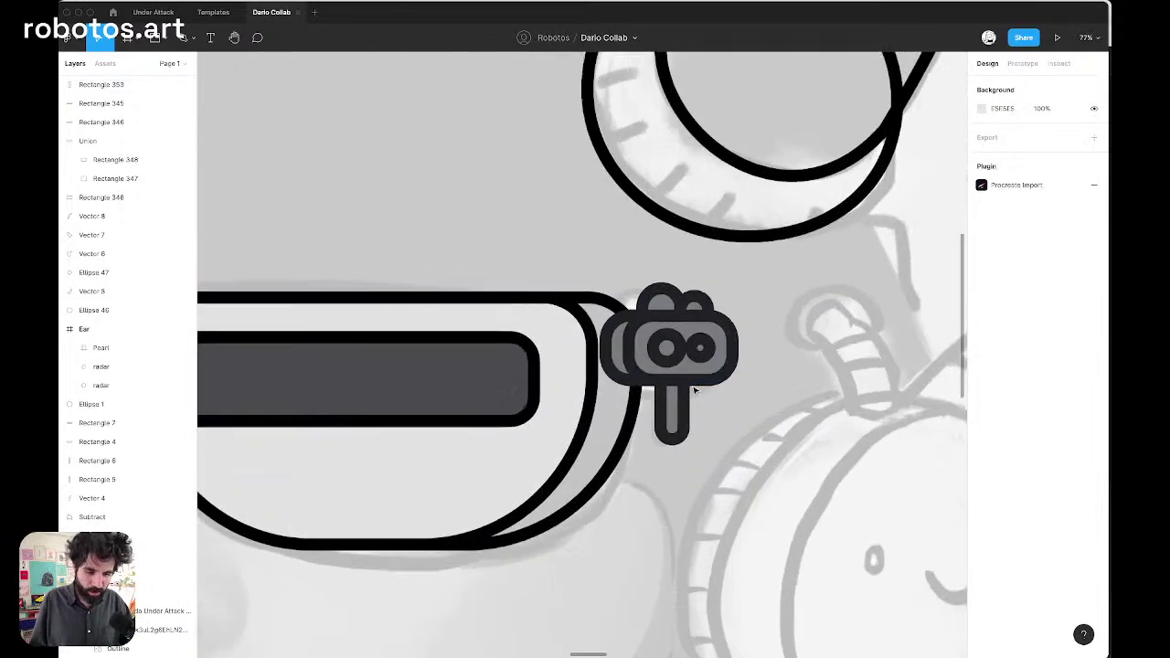
pyautogui.click(639, 416)
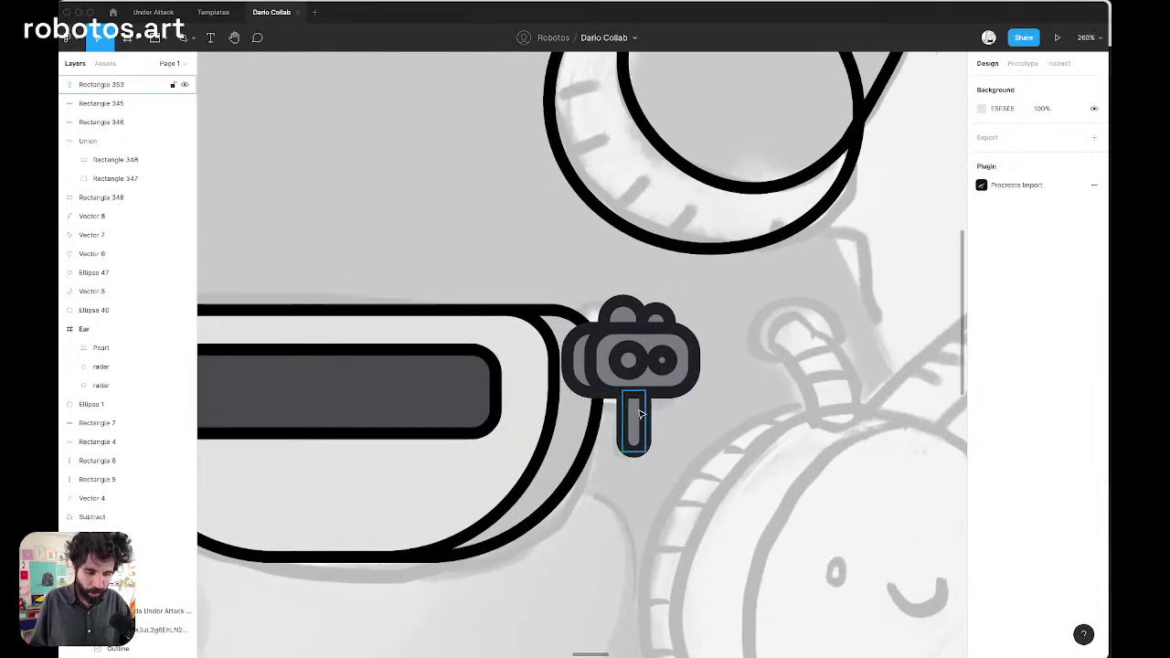
pyautogui.press('Up')
pyautogui.press('Up')
pyautogui.press('Up')
pyautogui.press('Up')
pyautogui.press('Up')
pyautogui.press('Up')
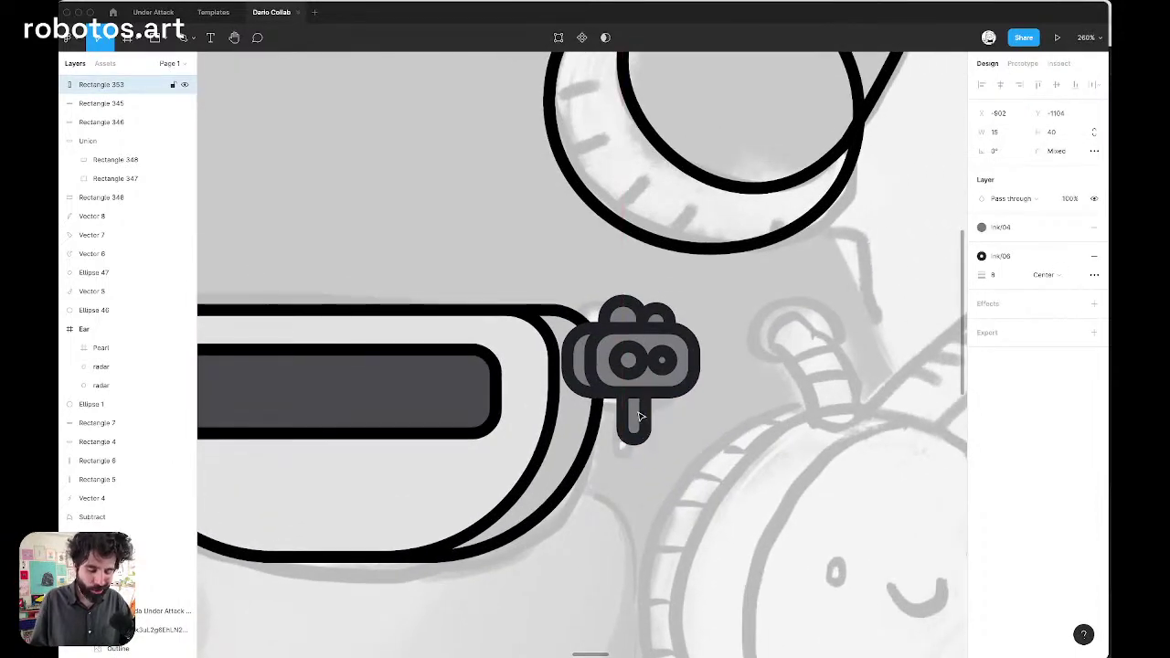
# Examine the traced helmet against the sketch, including the goggles' side rod, the headphone area and the small curled horn
pyautogui.scroll(-10, 639, 416)
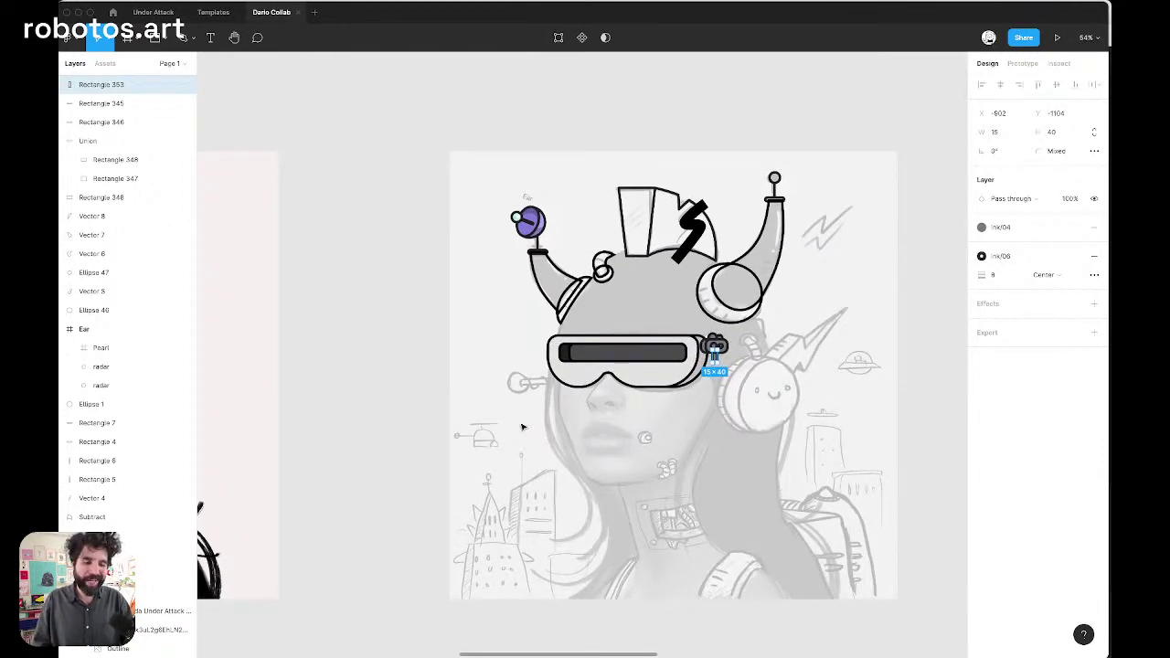
pyautogui.scroll(10, 539, 410)
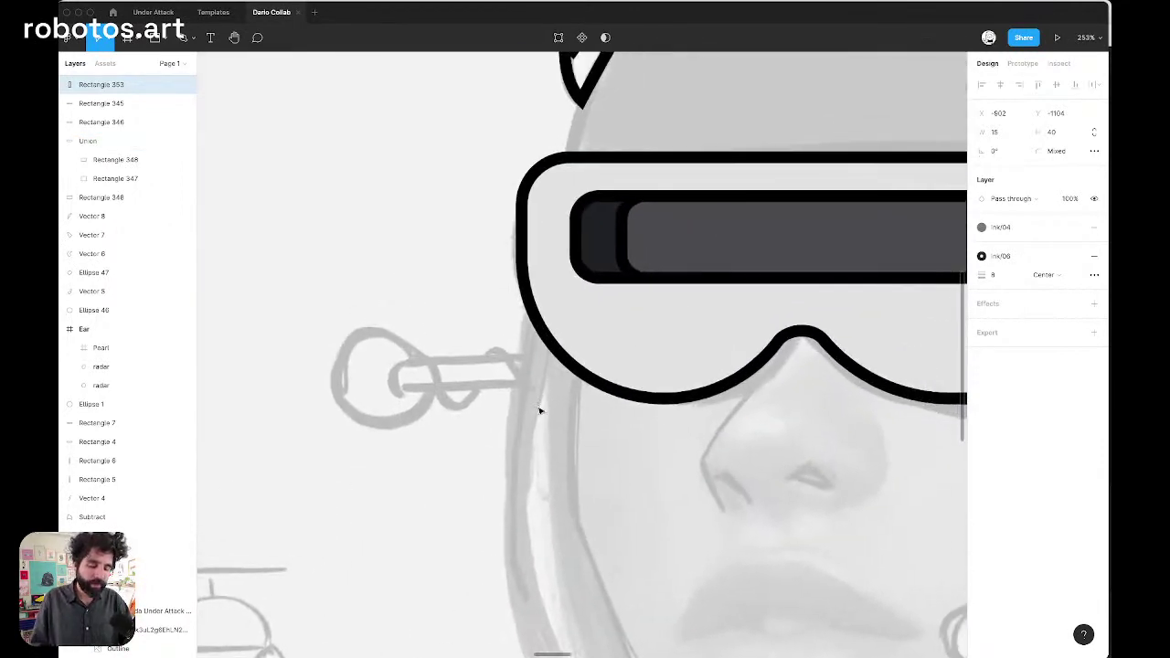
pyautogui.scroll(-3, 540, 411)
pyautogui.hscroll(5, 539, 410)
pyautogui.scroll(2, 476, 249)
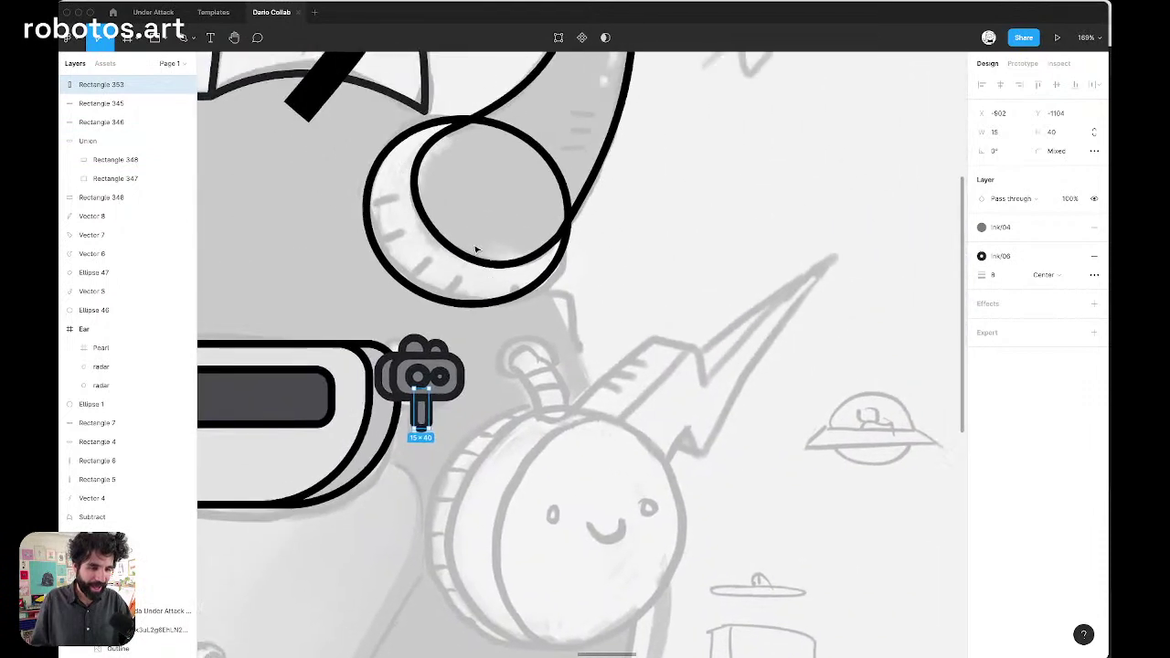
pyautogui.scroll(-5, 475, 249)
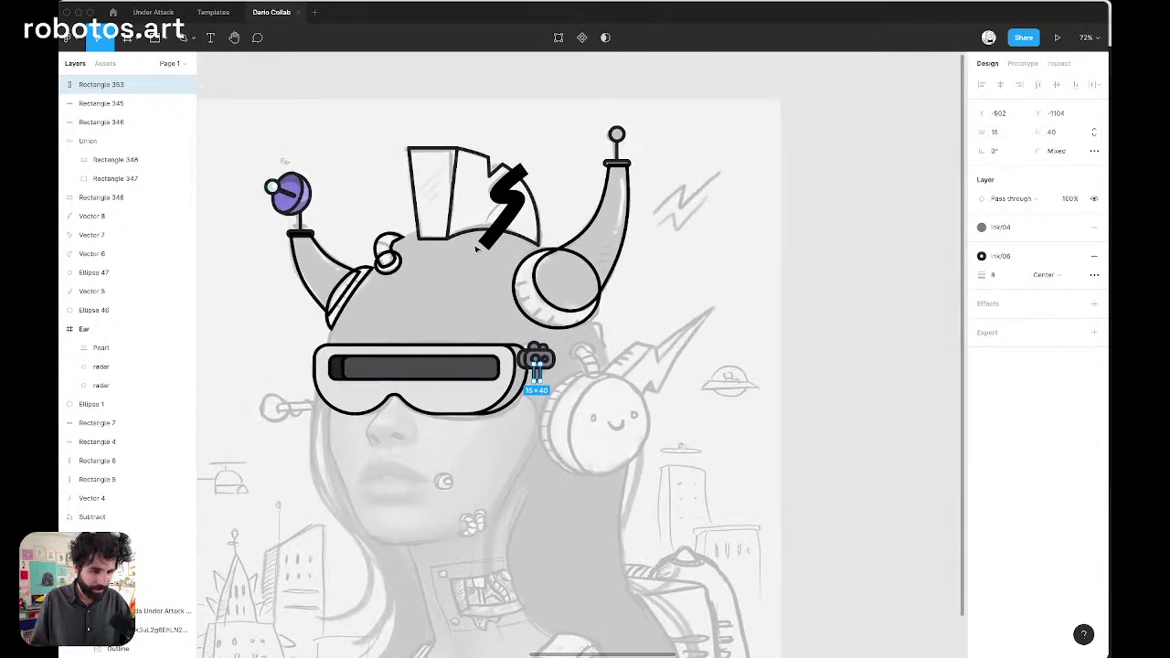
pyautogui.hscroll(-3, 475, 249)
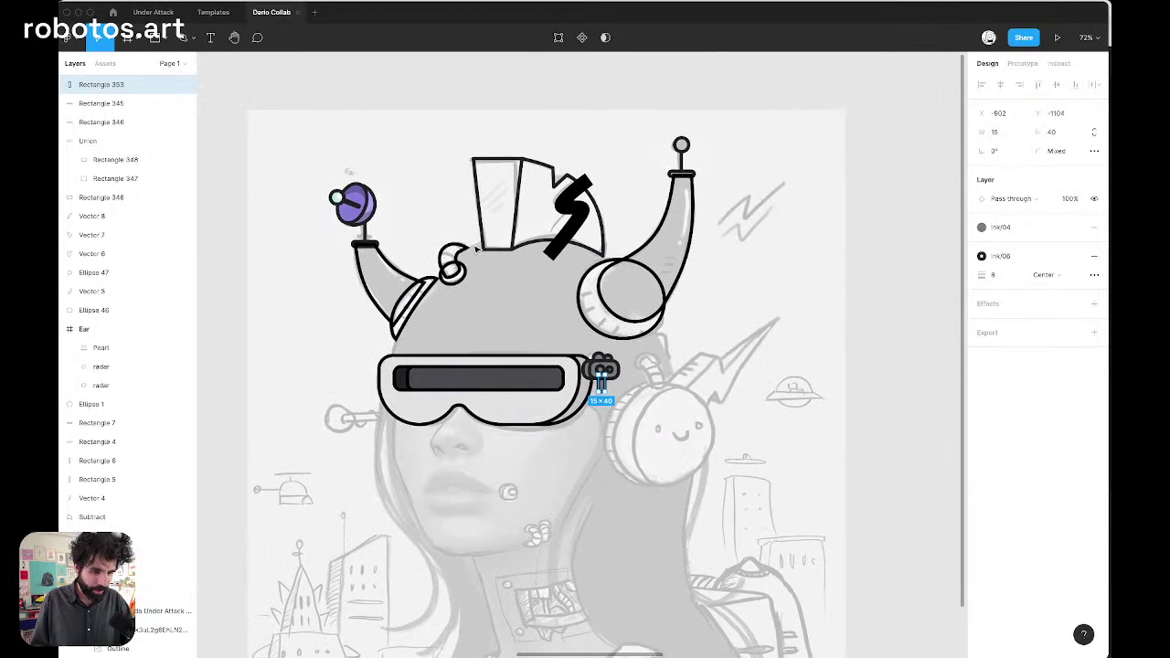
pyautogui.scroll(6, 435, 269)
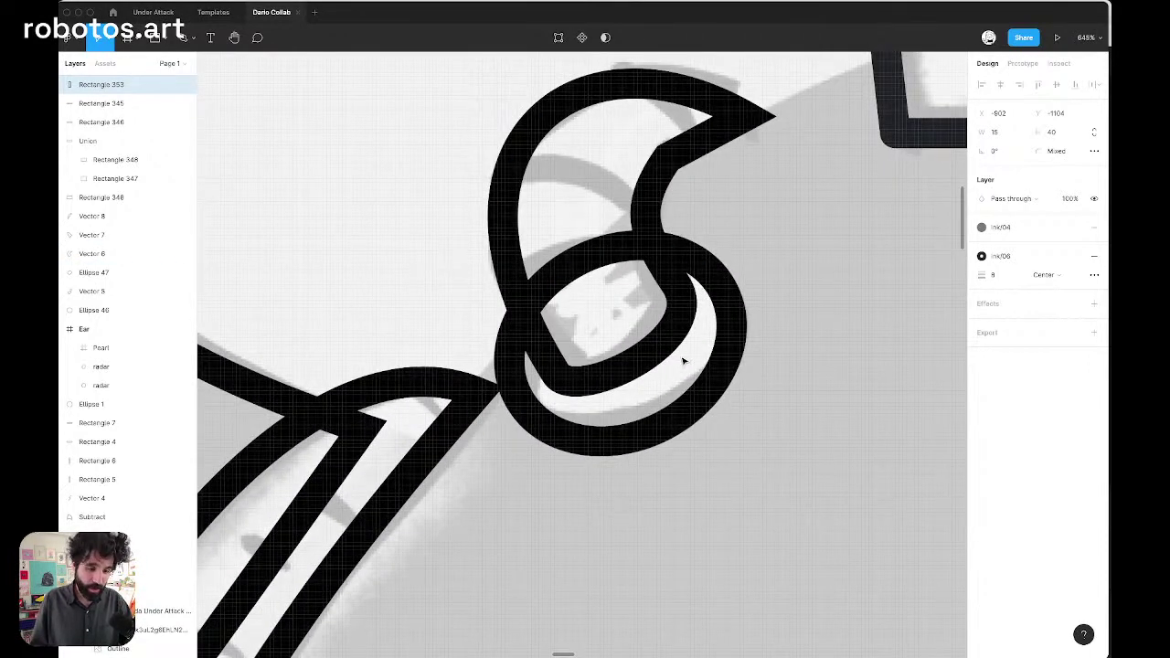
pyautogui.press('p')
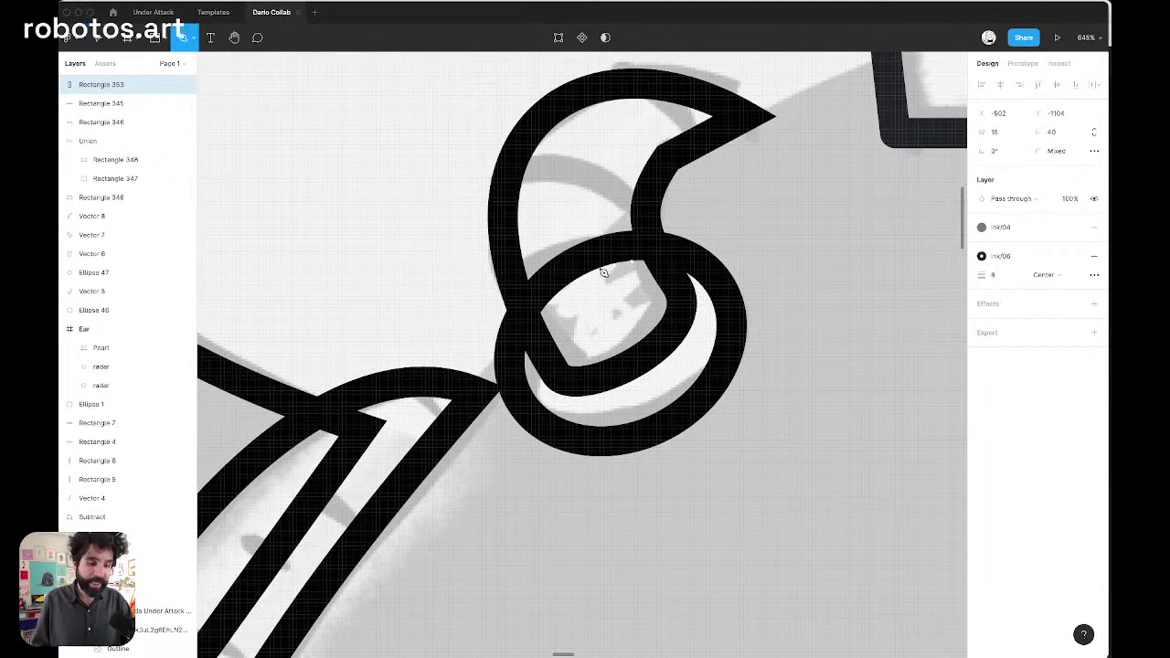
pyautogui.press('Escape')
pyautogui.press('Escape')
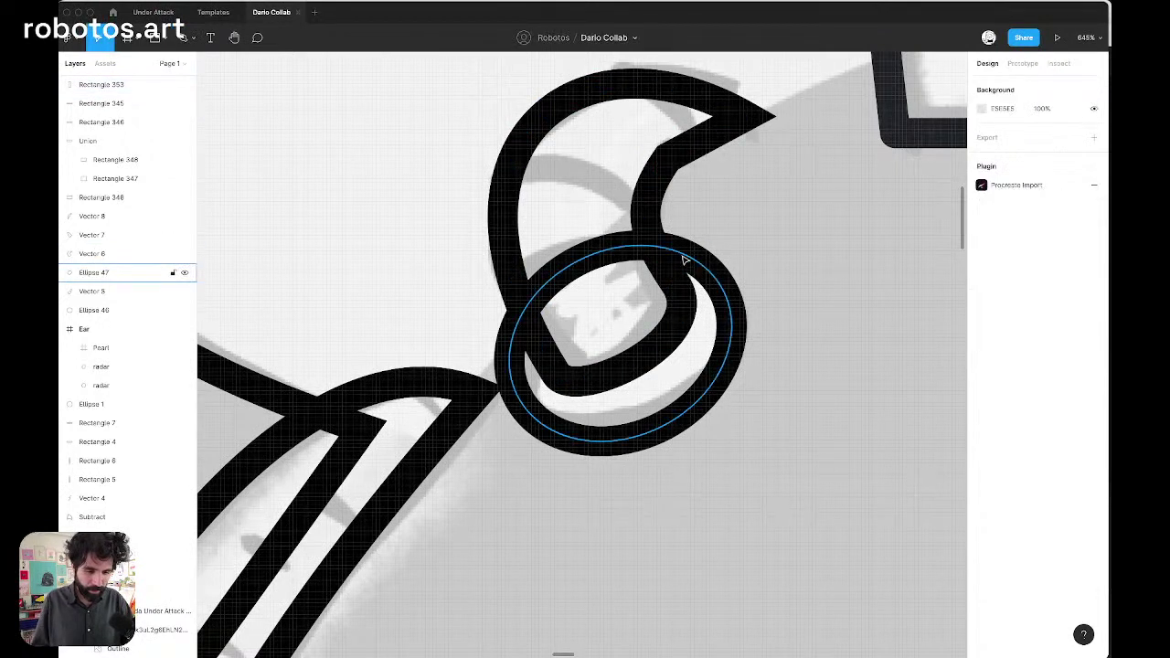
# Fill the small curled horn and the ellipse at its base with the Ink/02 color style
pyautogui.click(660, 243)
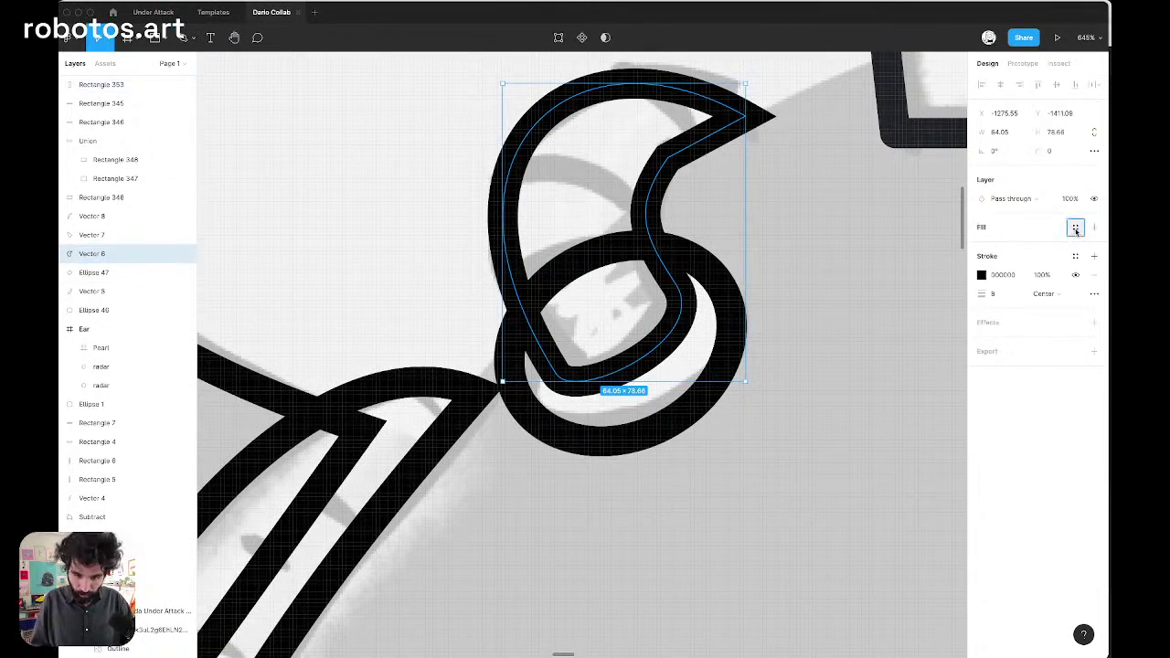
pyautogui.click(1076, 228)
pyautogui.click(1012, 346)
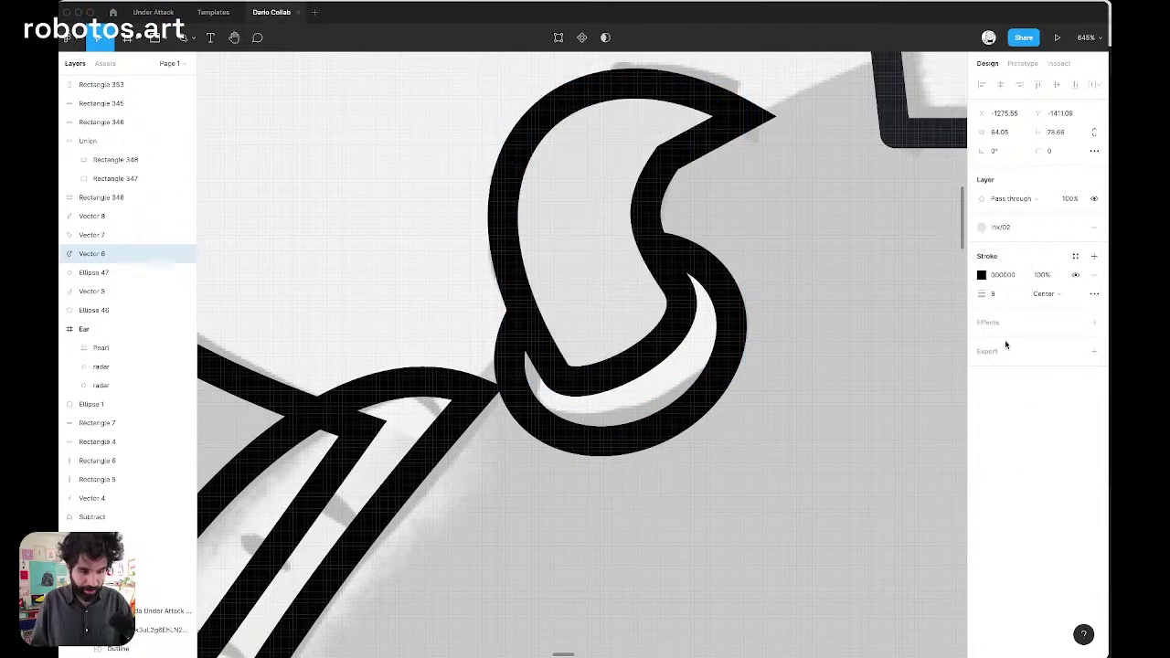
pyautogui.click(722, 302)
pyautogui.click(1075, 227)
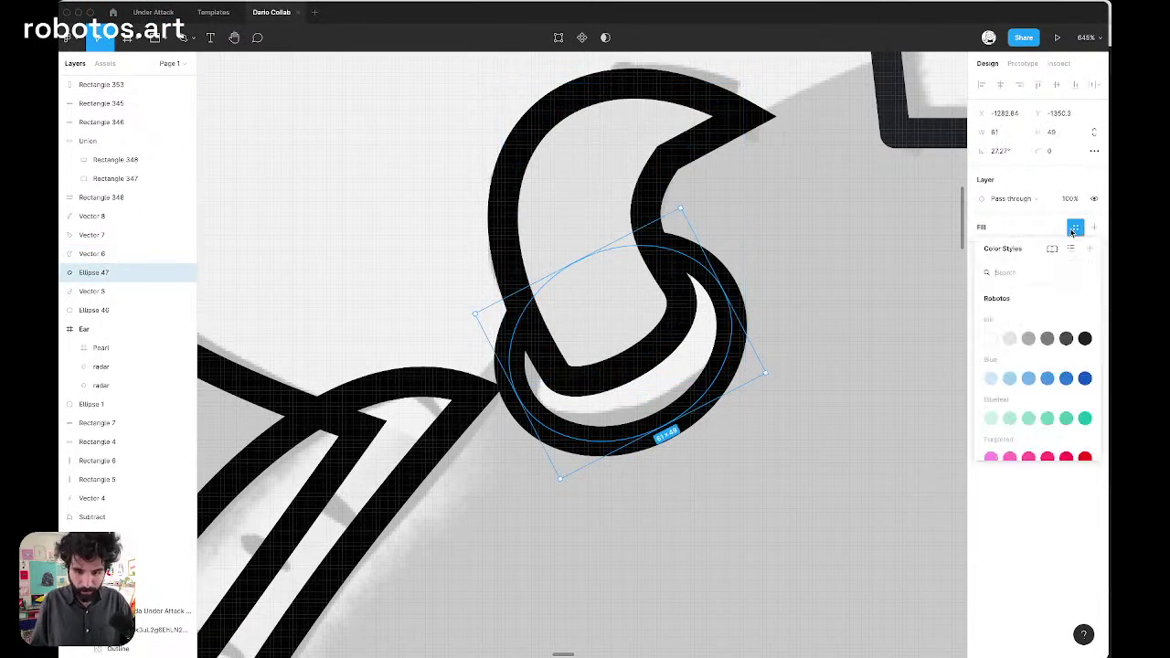
pyautogui.click(1009, 339)
pyautogui.click(831, 266)
pyautogui.click(588, 222)
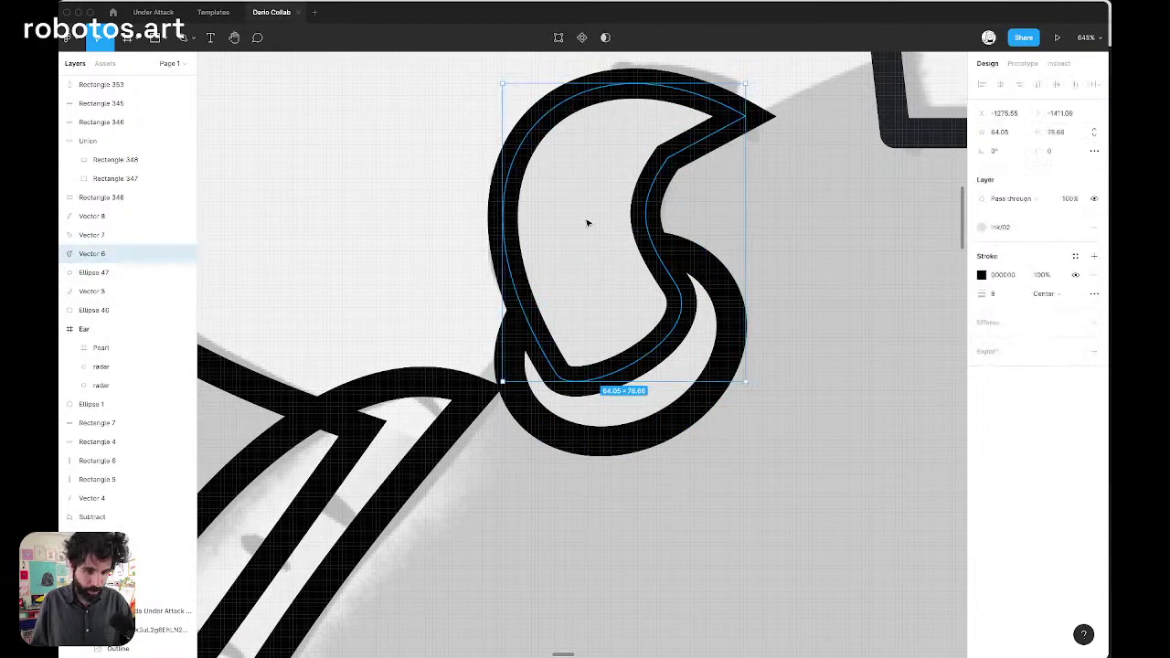
# Draw a straight line about 34 × 14 with the Pen tool across the curled horn, just above its base
pyautogui.scroll(-5, 765, 149)
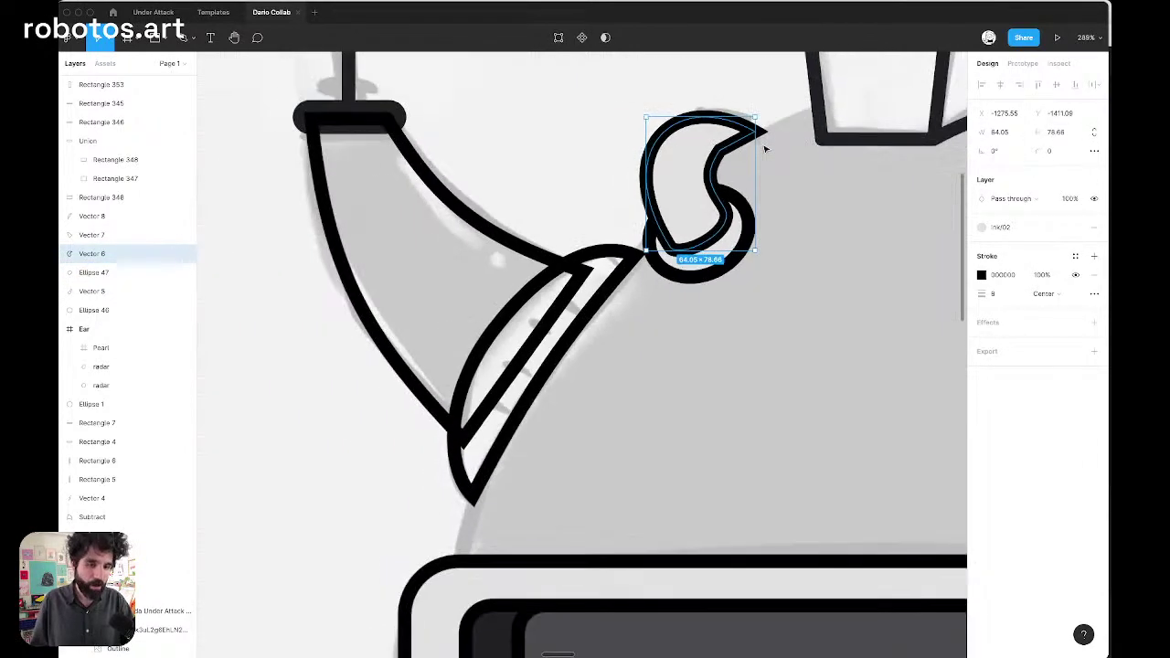
pyautogui.scroll(4, 647, 146)
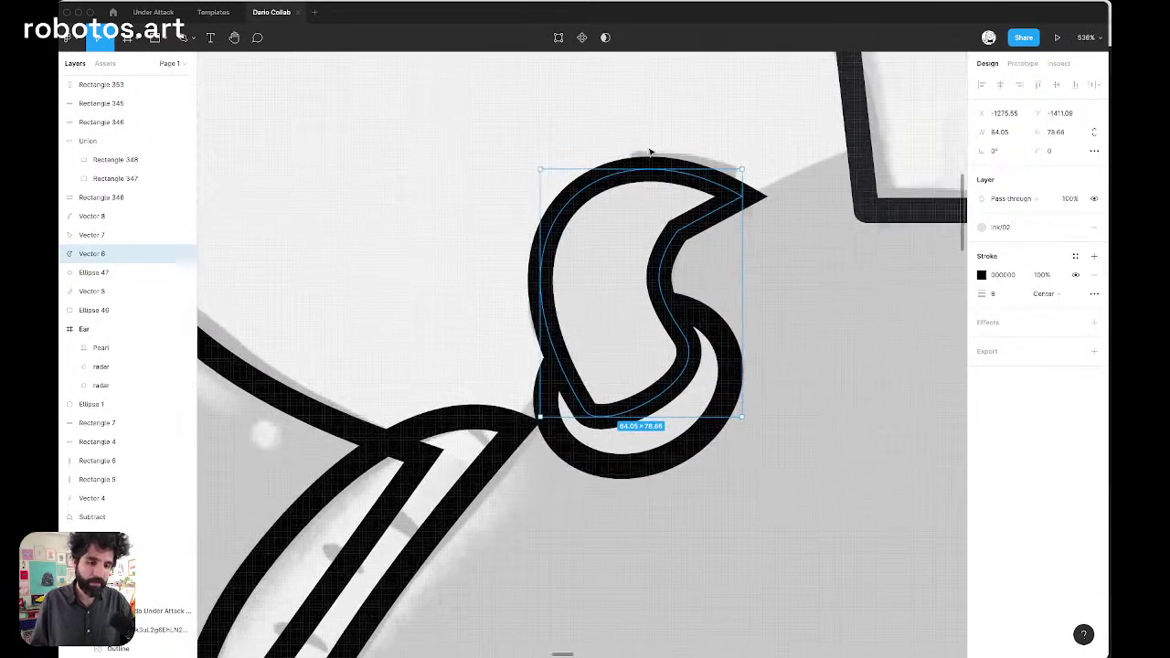
pyautogui.click(450, 182)
pyautogui.press('p')
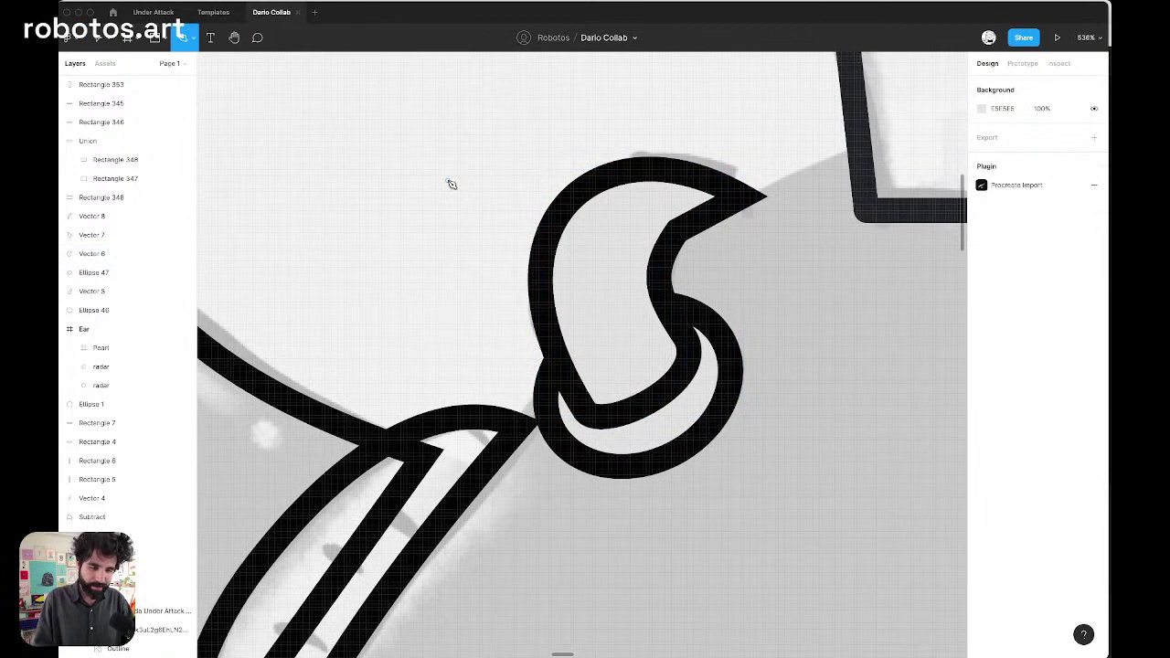
pyautogui.click(557, 348)
pyautogui.click(664, 306)
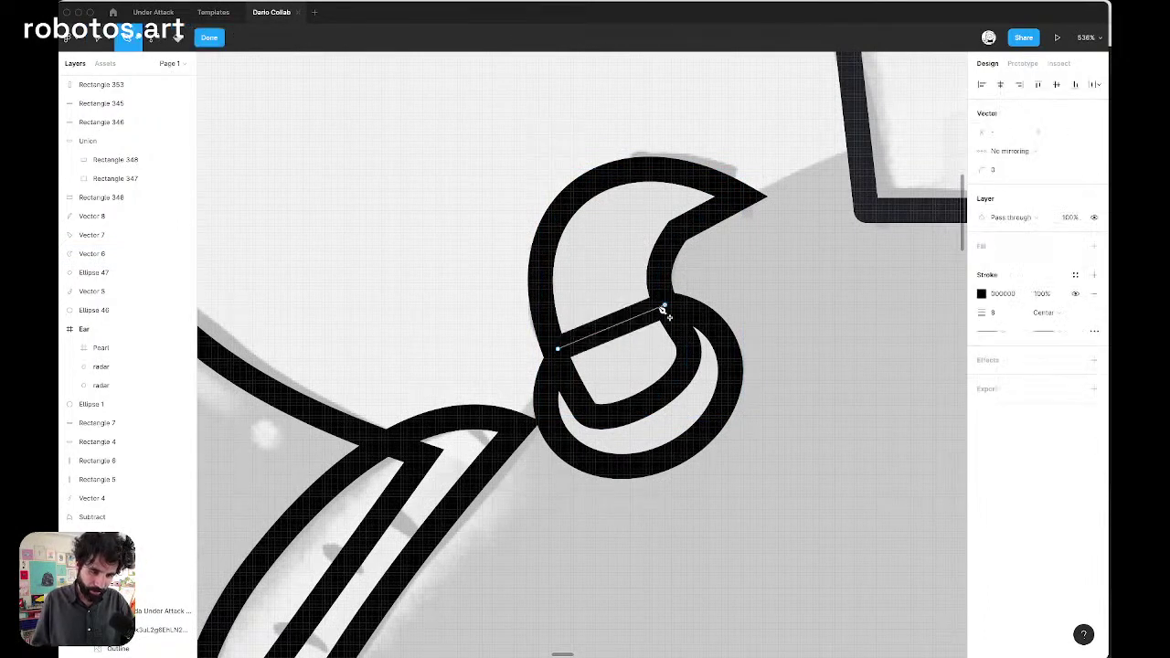
pyautogui.scroll(8, 614, 326)
pyautogui.press('Escape')
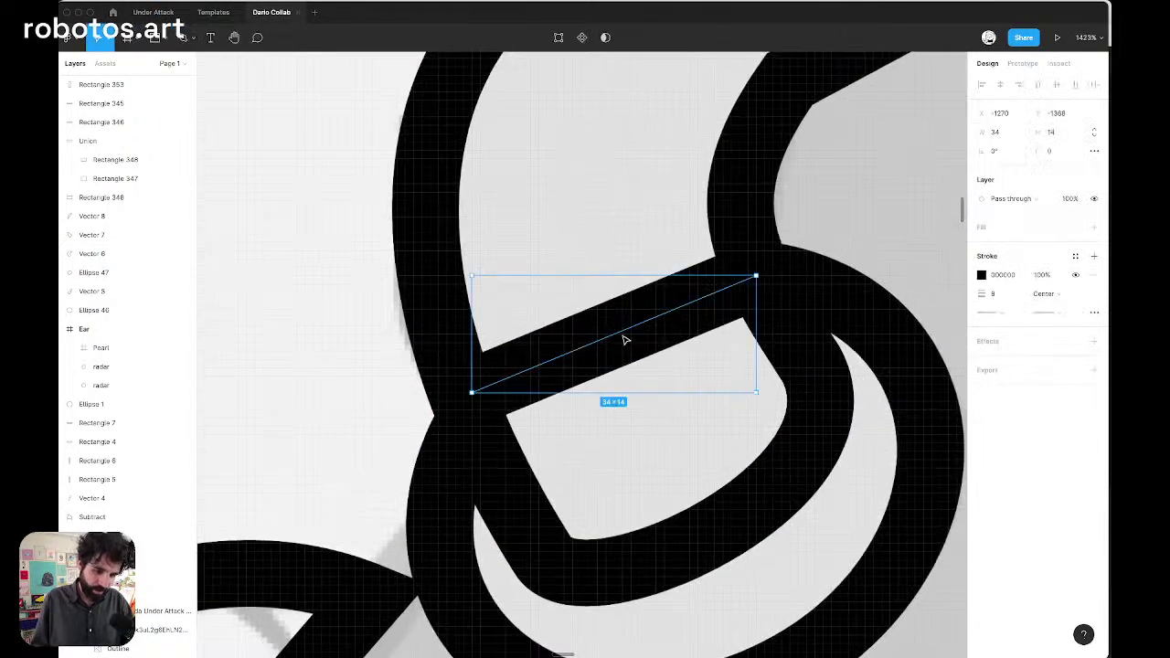
# Bend the line across the curled horn into an upward arc that follows the rim of the base ellipse
pyautogui.doubleClick(624, 340)
pyautogui.moveTo(627, 334); pyautogui.dragTo(501, 325)
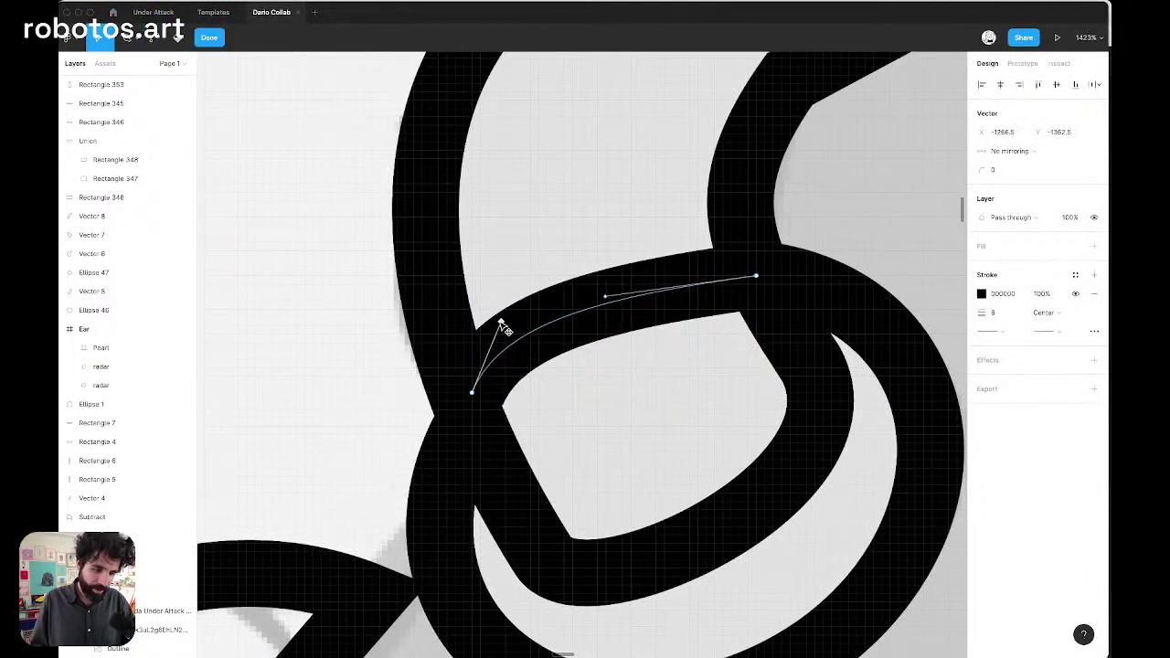
pyautogui.moveTo(613, 301); pyautogui.dragTo(668, 267)
pyautogui.scroll(-5, 668, 269)
pyautogui.press('Escape')
# Duplicate the curved band higher up the curled horn and rotate the copy to about -27°
pyautogui.scroll(4, 656, 298)
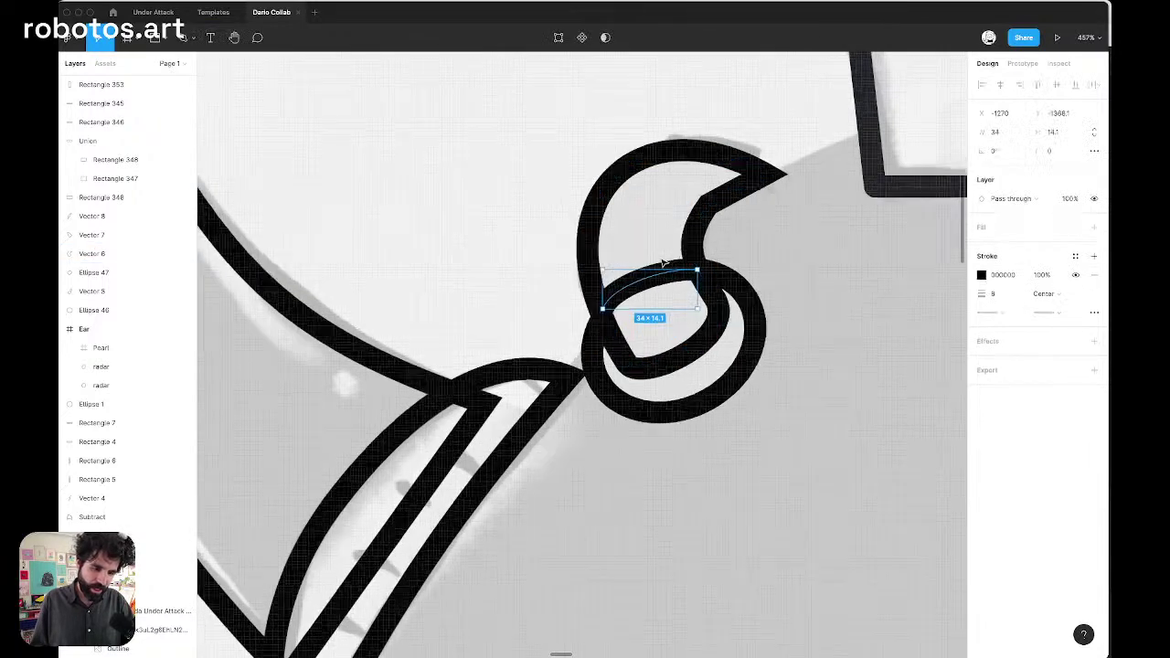
pyautogui.moveTo(654, 292); pyautogui.dragTo(638, 155)
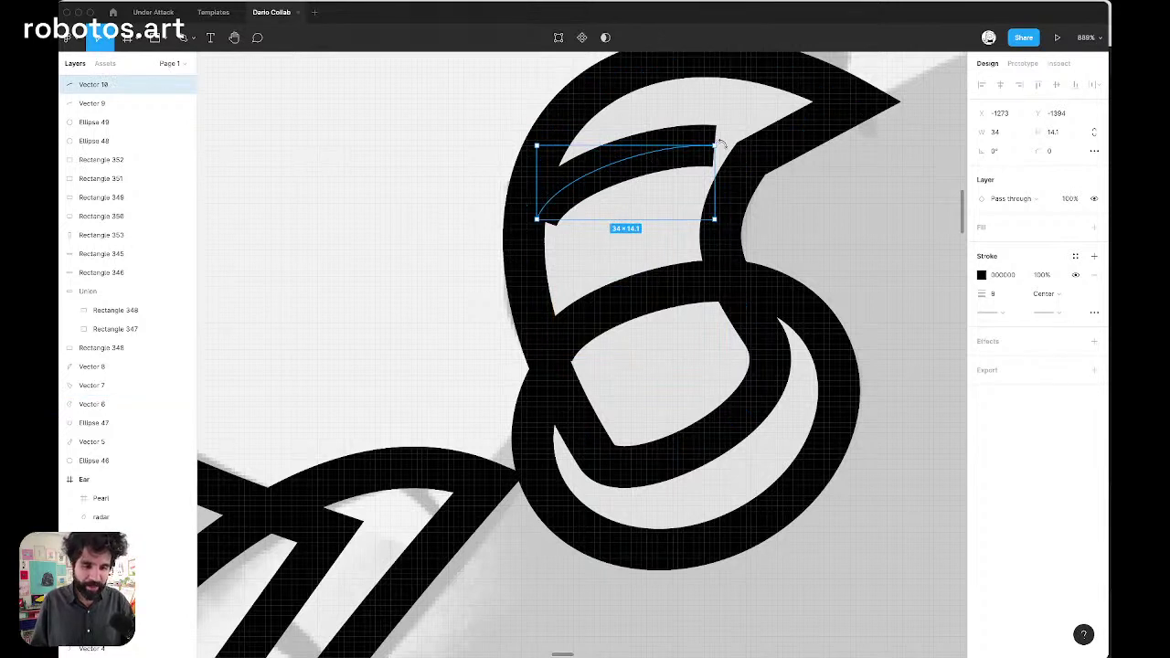
pyautogui.moveTo(720, 144); pyautogui.dragTo(745, 192)
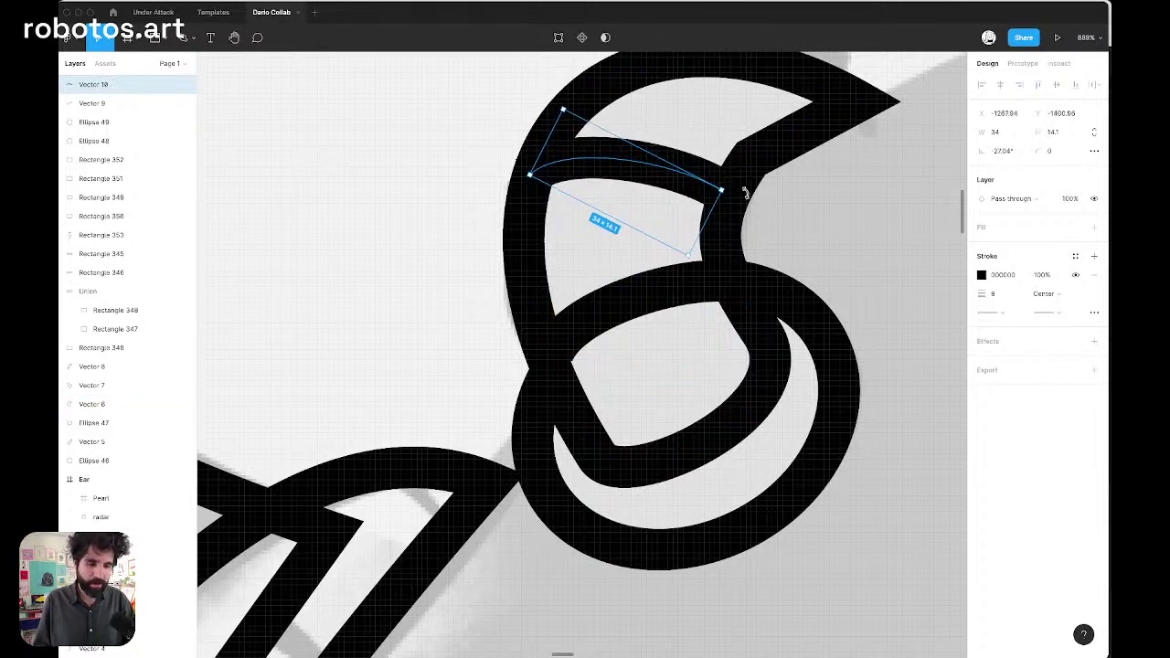
# Duplicate the rotated band near the curled horn's tip and flip the copy horizontally
pyautogui.moveTo(635, 166); pyautogui.dragTo(733, 102)
pyautogui.scroll(3, 734, 103)
pyautogui.scroll(-1, 733, 102)
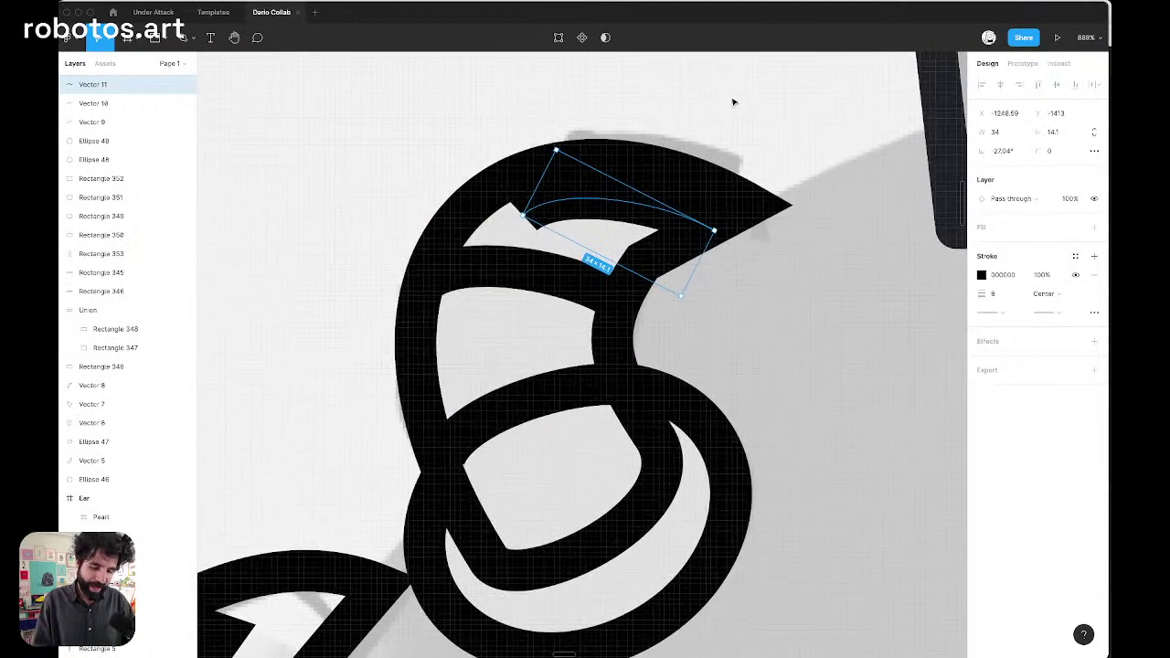
pyautogui.hotkey('shift', 'v')
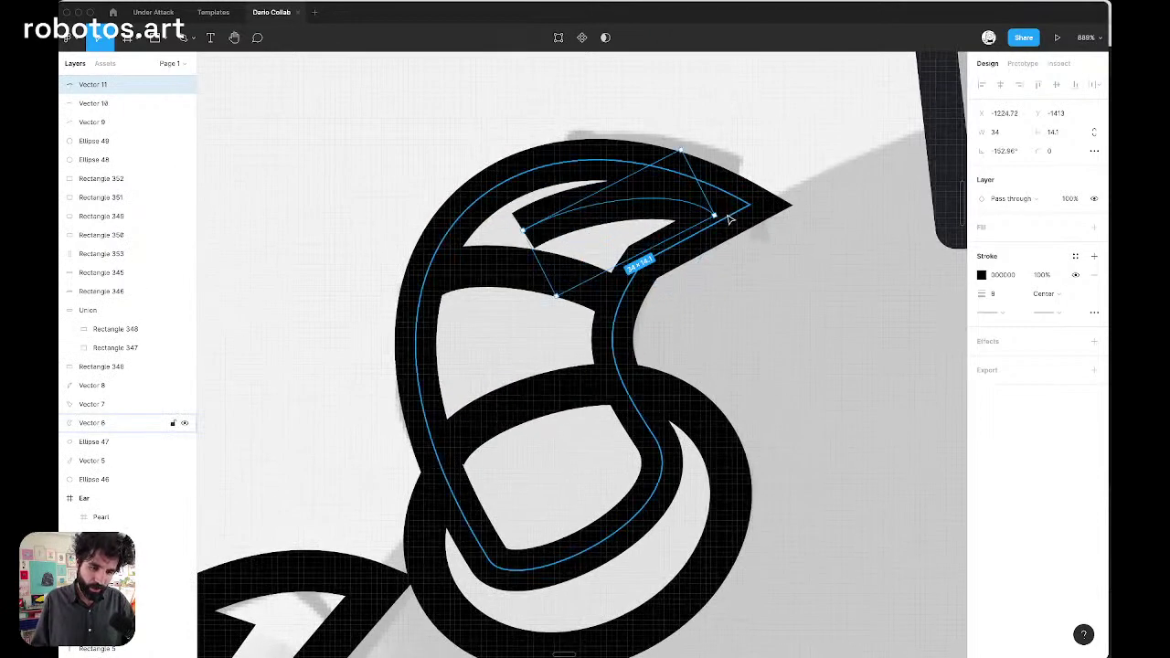
# Rotate the tip band to about -69.5° and scale it down to about 18 units long to fit across the horn
pyautogui.moveTo(718, 214); pyautogui.dragTo(626, 73)
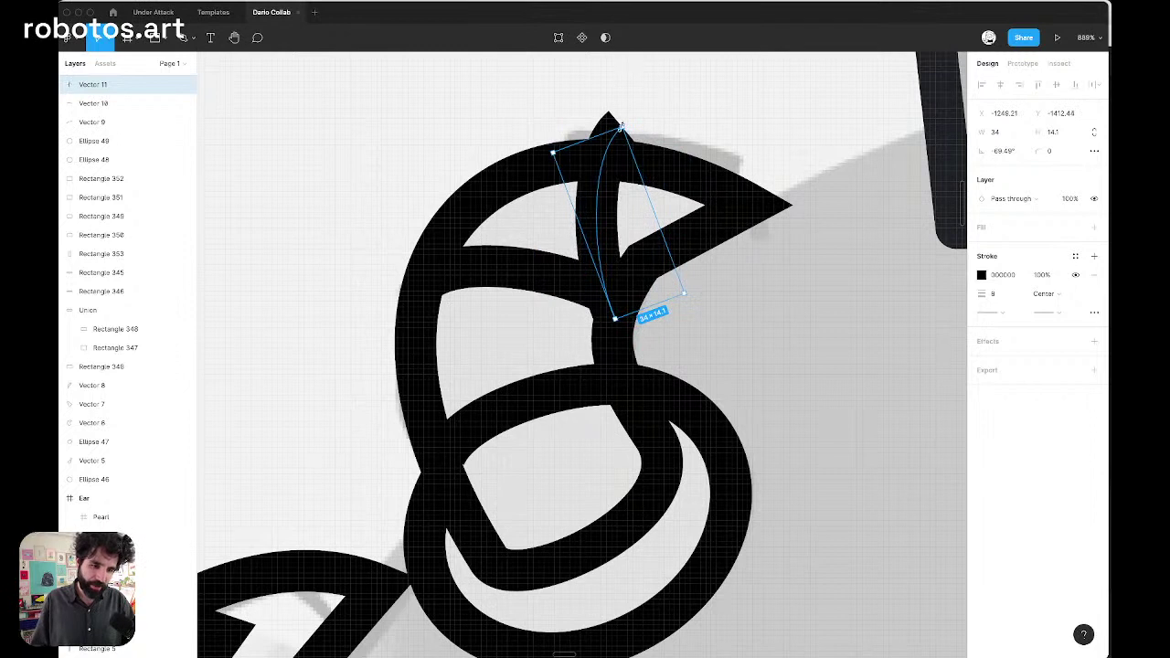
pyautogui.moveTo(621, 122); pyautogui.dragTo(594, 180)
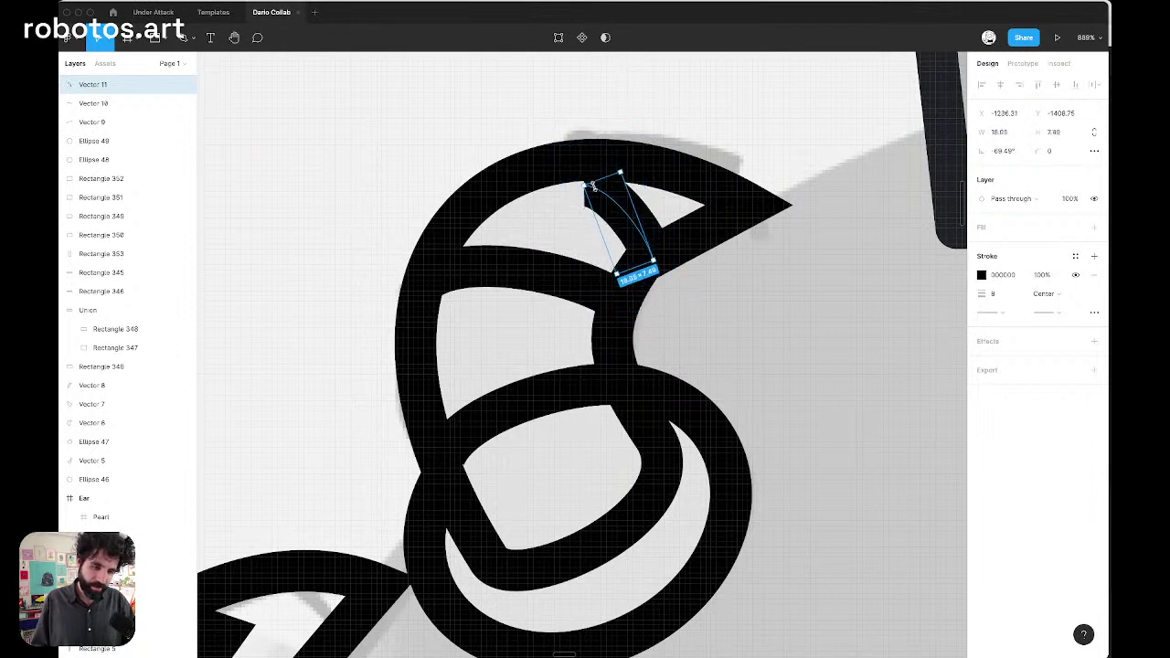
pyautogui.moveTo(637, 236); pyautogui.dragTo(627, 211)
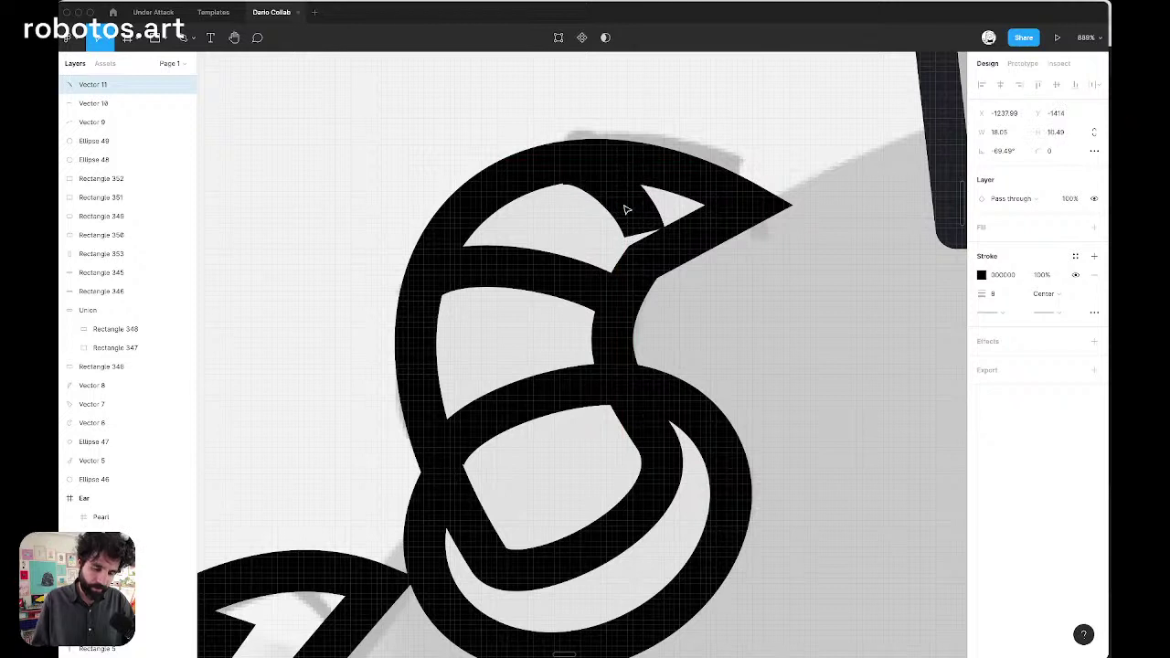
# Nudge the tip band down to Y -1411 and reshape its curve so the upper end merges into the horn's outline
pyautogui.press('Down')
pyautogui.press('Down')
pyautogui.press('Down')
pyautogui.press('Right')
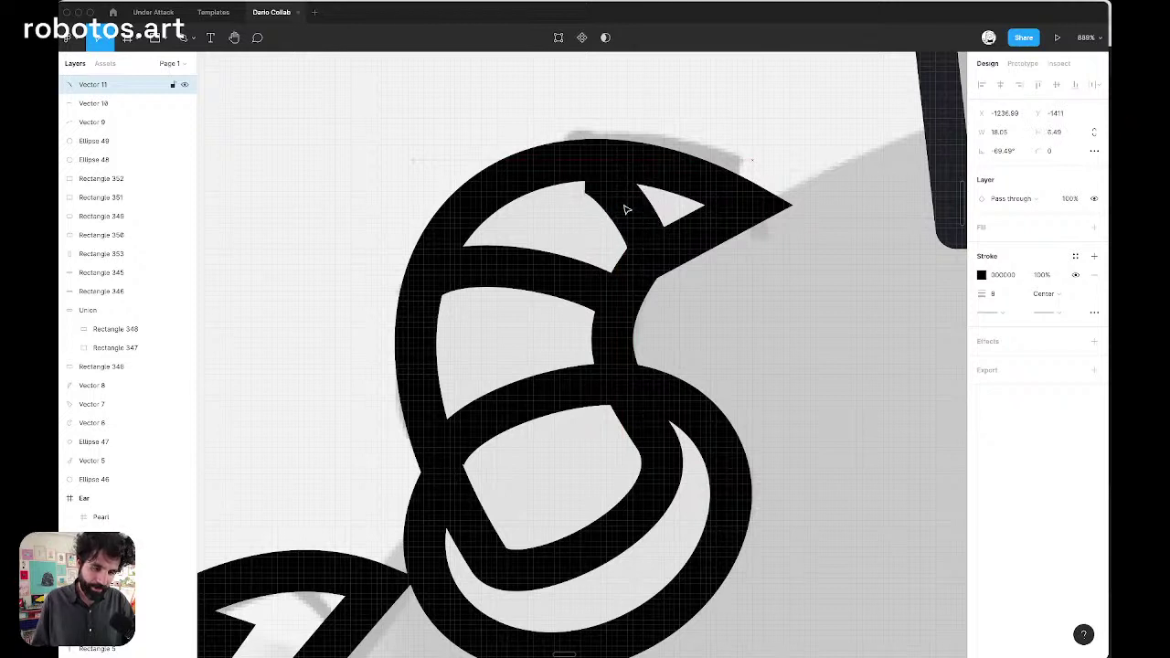
pyautogui.press('Left')
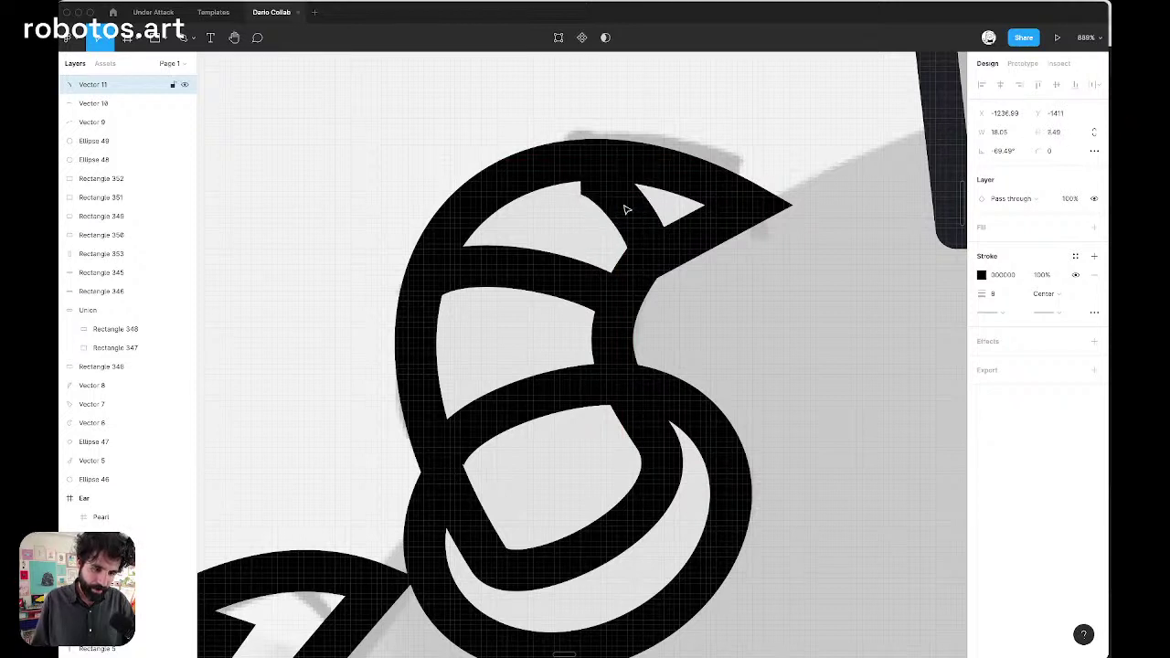
pyautogui.doubleClick(622, 203)
pyautogui.moveTo(582, 177); pyautogui.dragTo(640, 170)
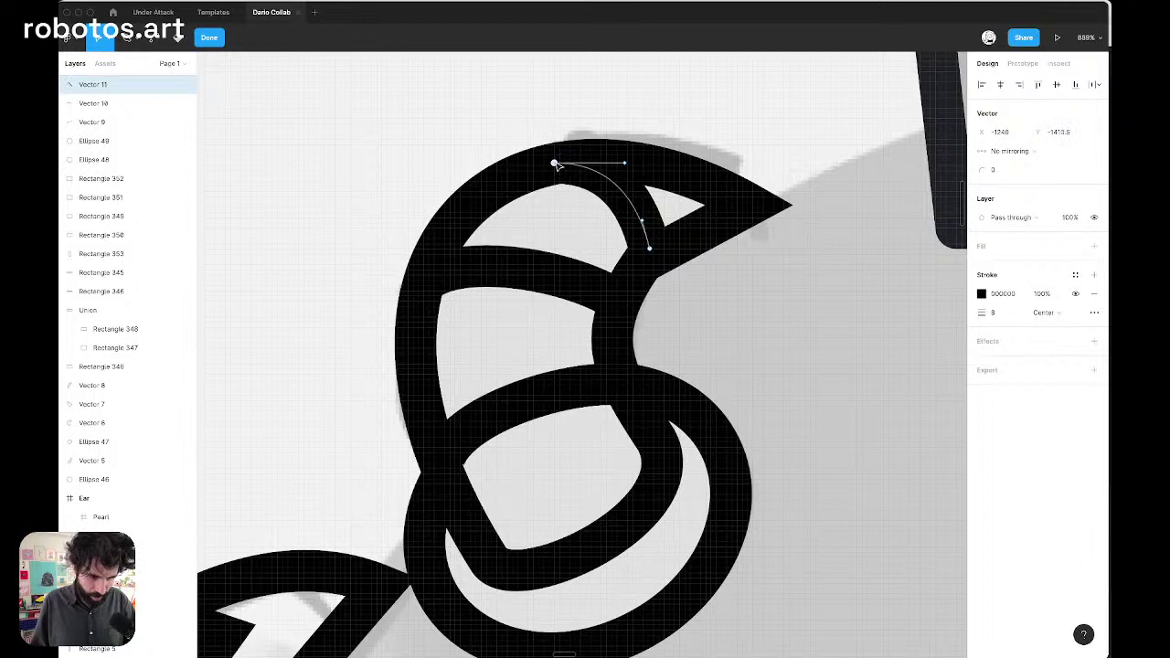
pyautogui.press('Escape')
# Give all three curved bands on the curled horn round line ends
pyautogui.scroll(-5, 560, 170)
pyautogui.scroll(10, 564, 150)
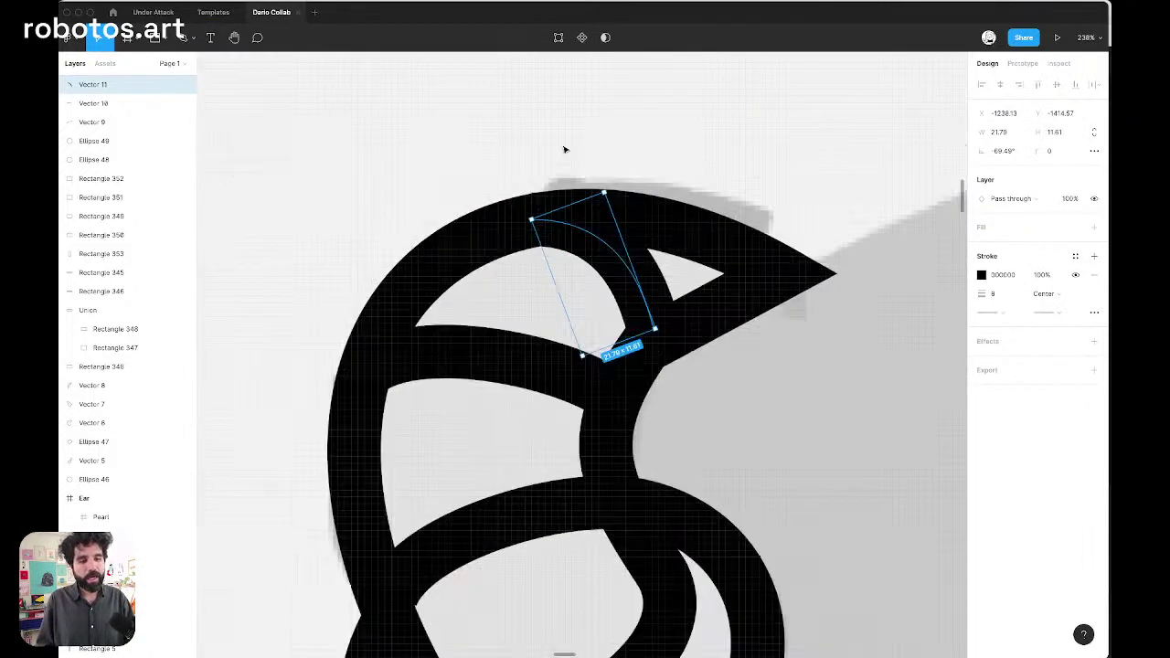
pyautogui.scroll(-3, 549, 504)
pyautogui.scroll(-5, 513, 596)
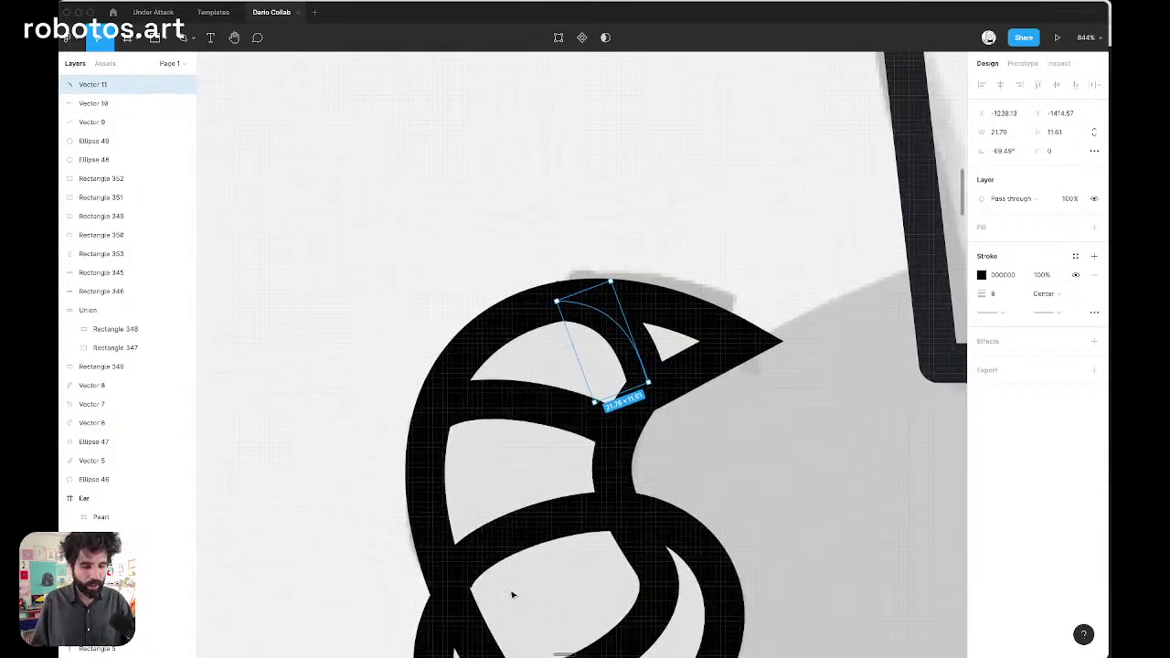
pyautogui.keyDown('shift'); pyautogui.click(526, 405); pyautogui.keyUp('shift')
pyautogui.keyDown('shift'); pyautogui.click(519, 556); pyautogui.keyUp('shift')
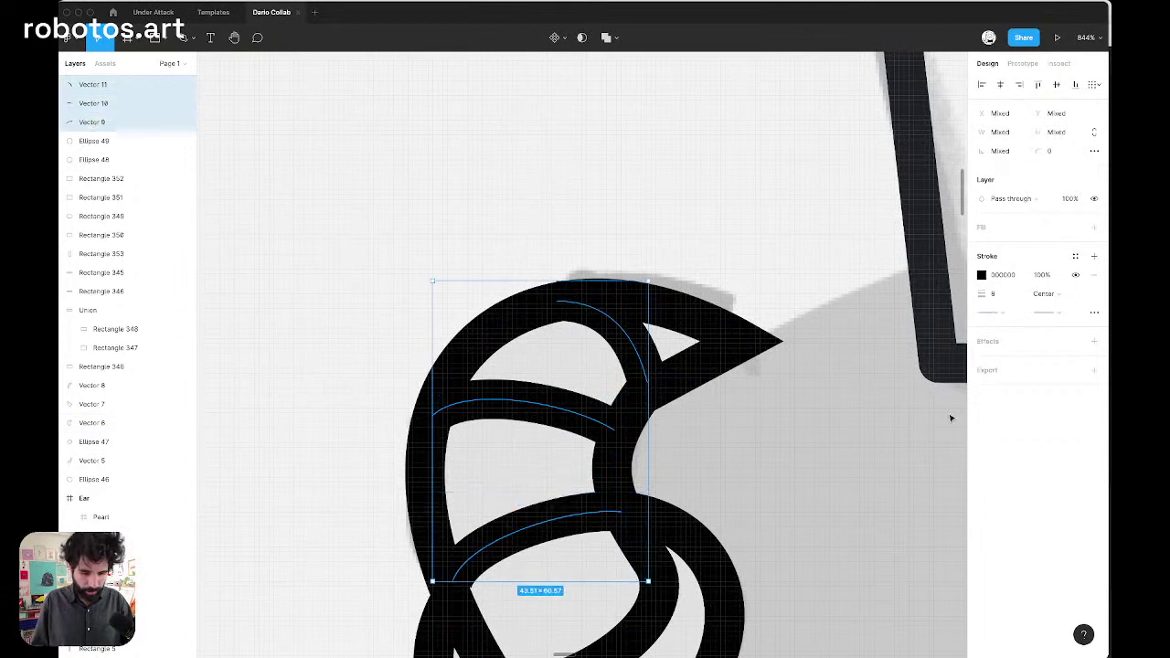
pyautogui.click(1051, 314)
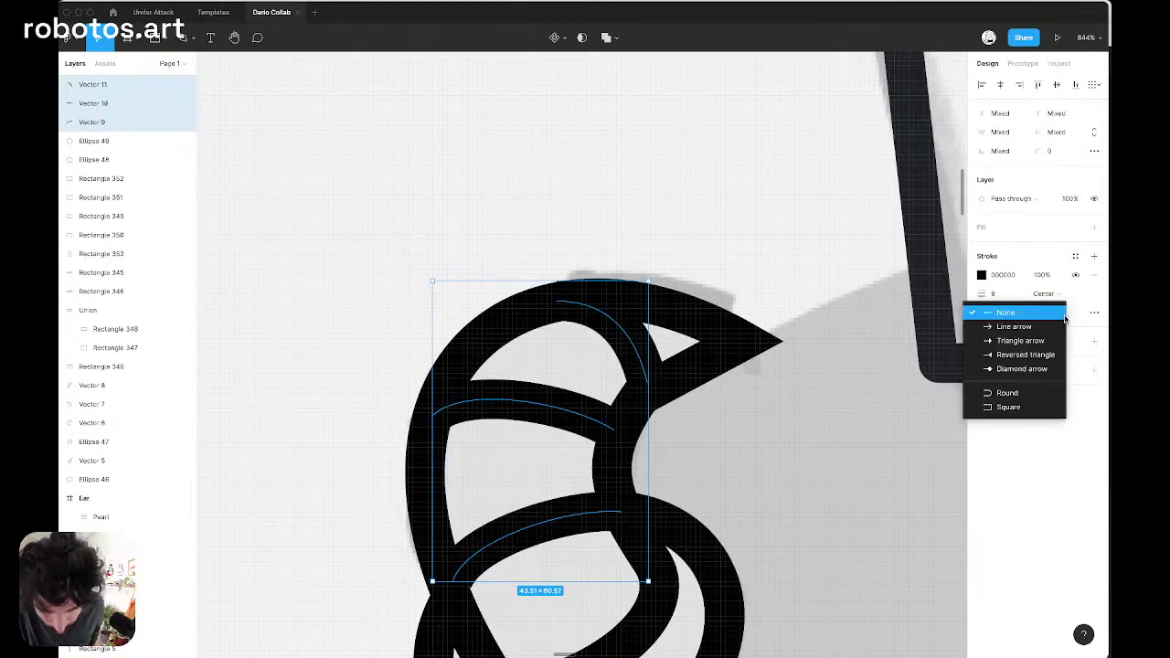
pyautogui.click(1029, 390)
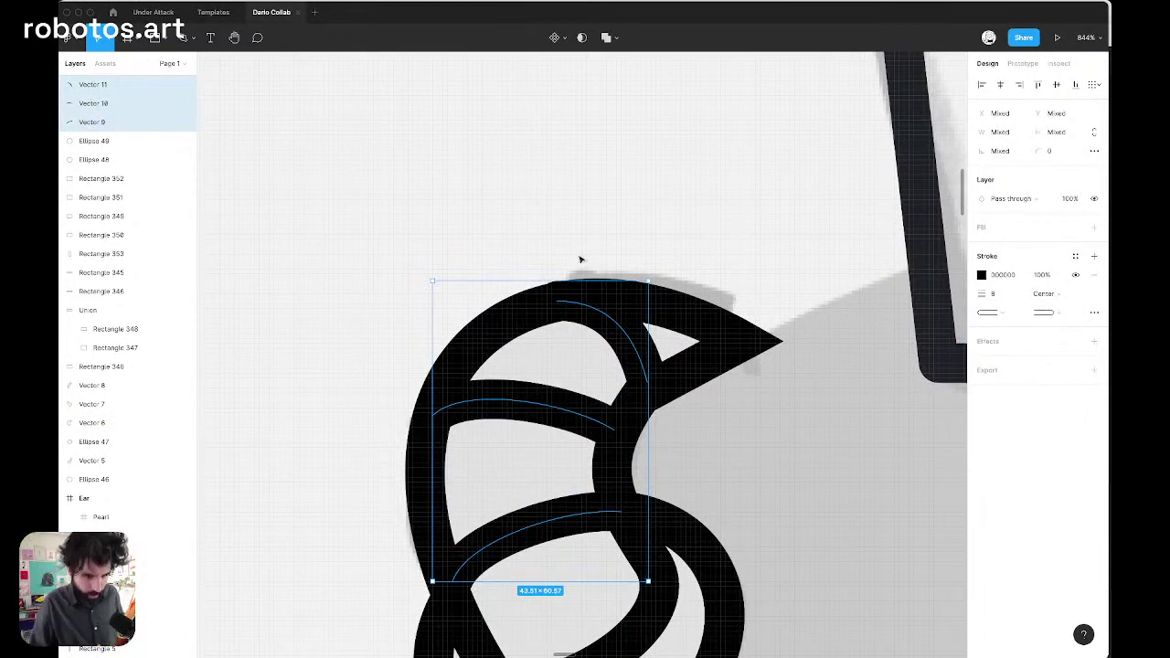
pyautogui.scroll(5, 579, 258)
pyautogui.press('Escape')
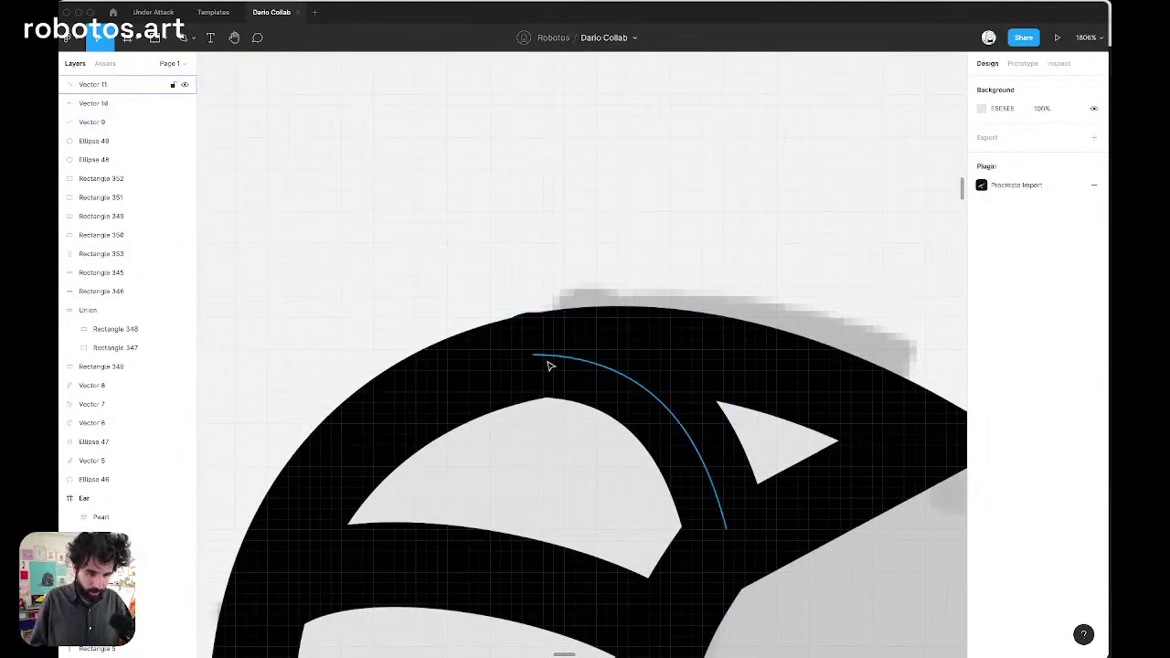
# Move the tip band's upper end point to X -1246.5, Y -1410 so its round end stays inside the horn's outline
pyautogui.doubleClick(550, 366)
pyautogui.moveTo(537, 362); pyautogui.dragTo(562, 369)
pyautogui.moveTo(676, 367); pyautogui.dragTo(682, 344)
pyautogui.moveTo(535, 367); pyautogui.dragTo(536, 357)
pyautogui.scroll(-5, 535, 357)
pyautogui.scroll(8, 521, 355)
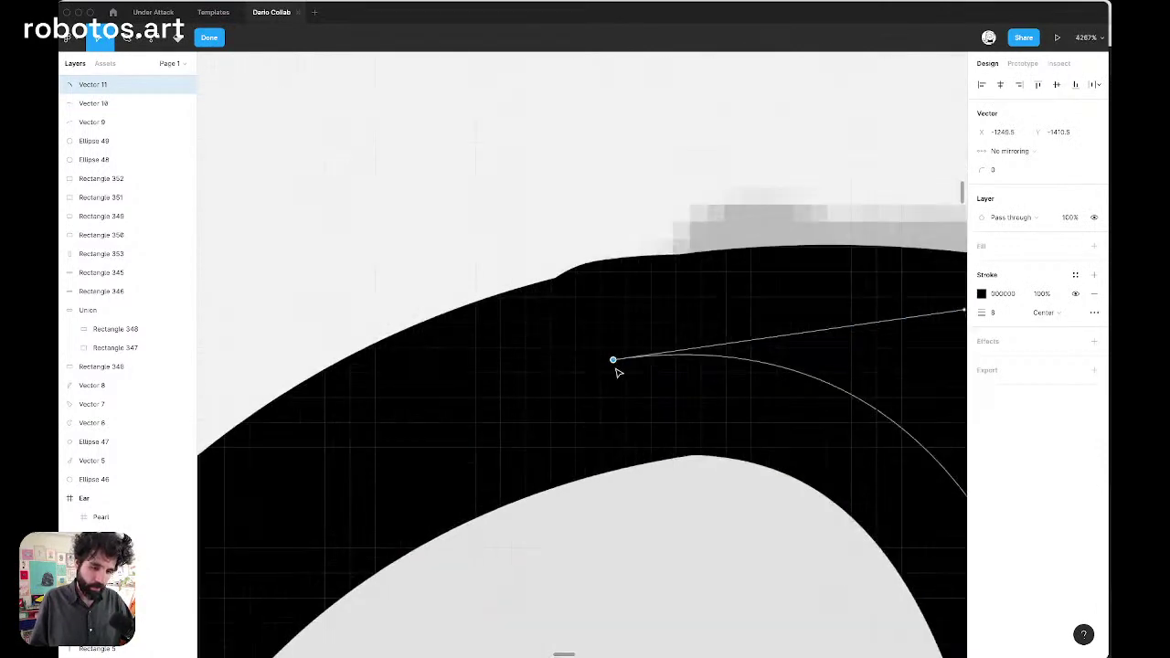
pyautogui.moveTo(614, 366); pyautogui.dragTo(615, 377)
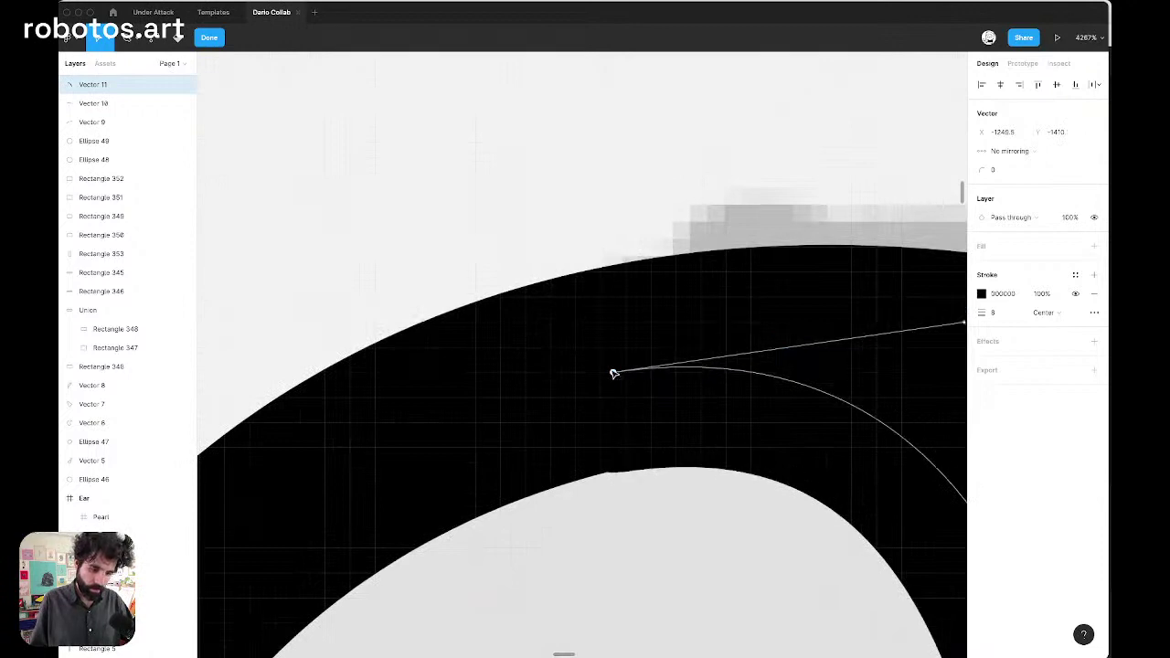
pyautogui.scroll(-5, 615, 373)
pyautogui.press('Escape')
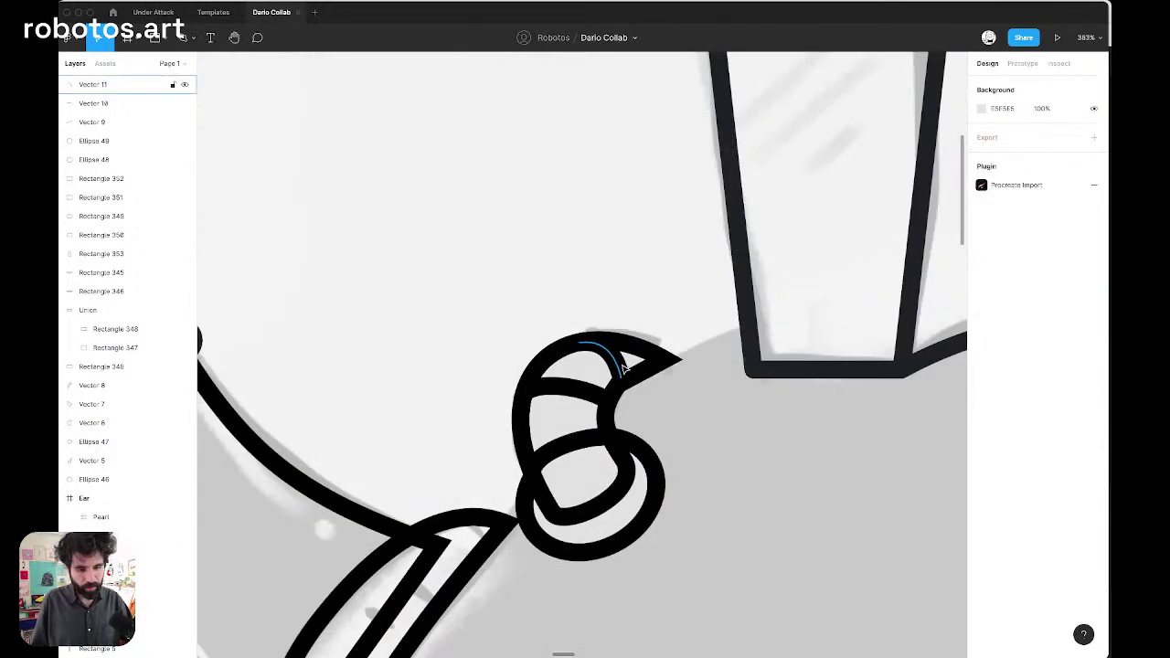
# Adjust the curve at the tip band's lower end and check the curled horn against the whole helmet
pyautogui.scroll(5, 622, 368)
pyautogui.click(617, 372)
pyautogui.press('Return')
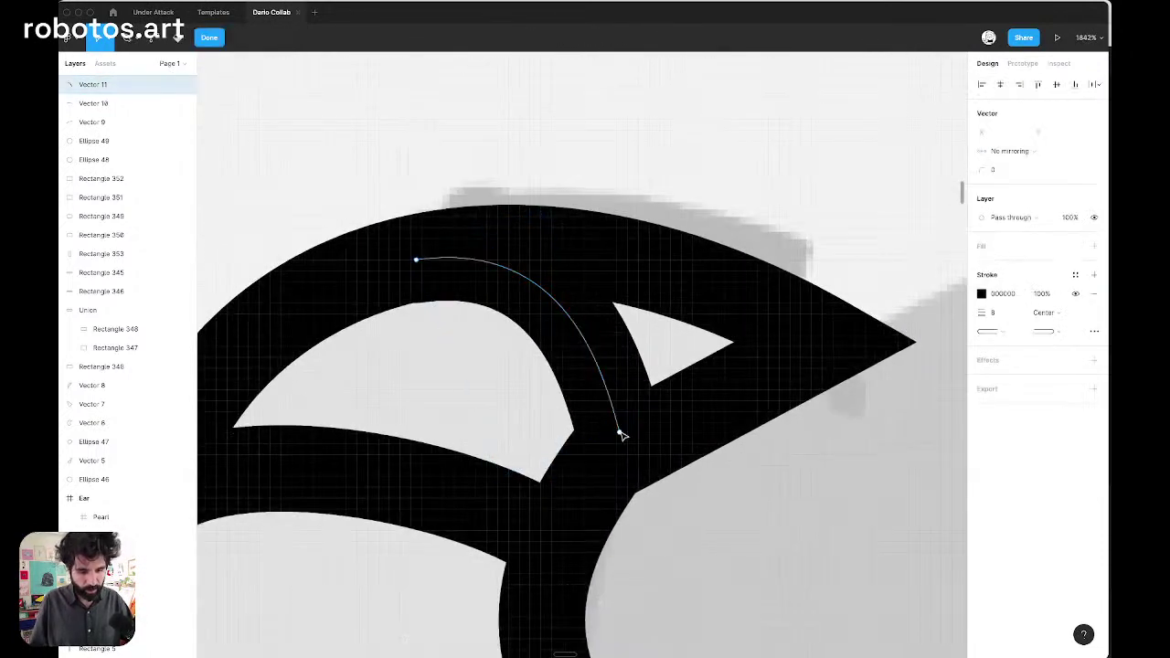
pyautogui.moveTo(620, 433); pyautogui.dragTo(619, 372)
pyautogui.scroll(-5, 619, 372)
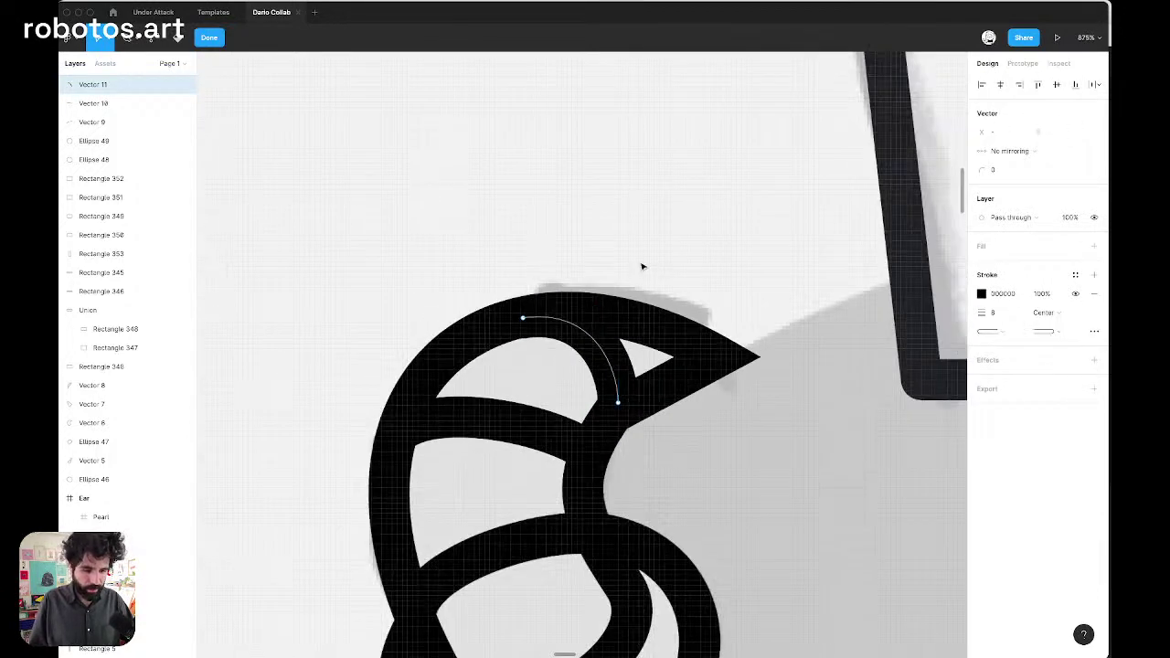
pyautogui.press('Escape')
pyautogui.scroll(-5, 642, 265)
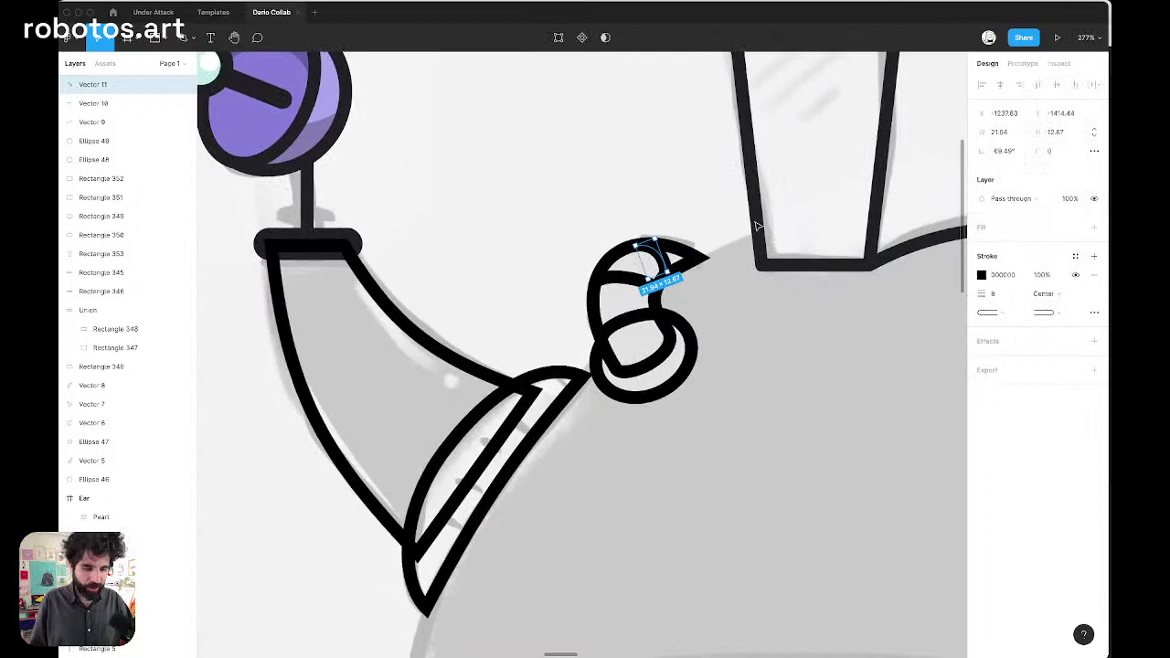
pyautogui.scroll(5, 710, 238)
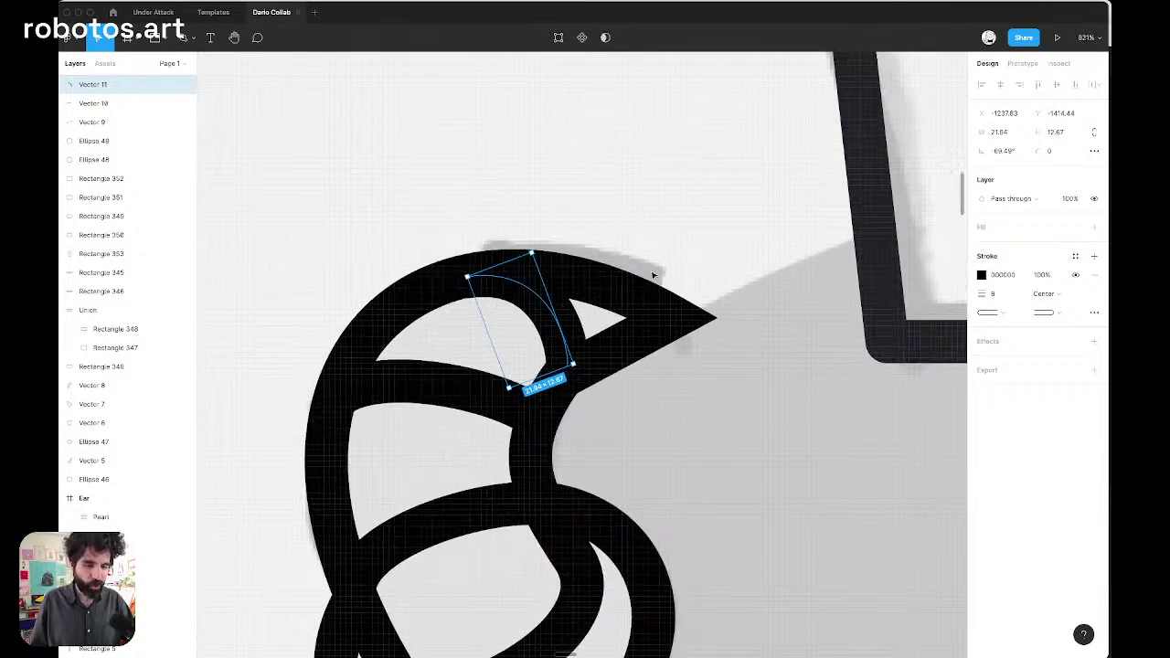
pyautogui.scroll(-8, 653, 275)
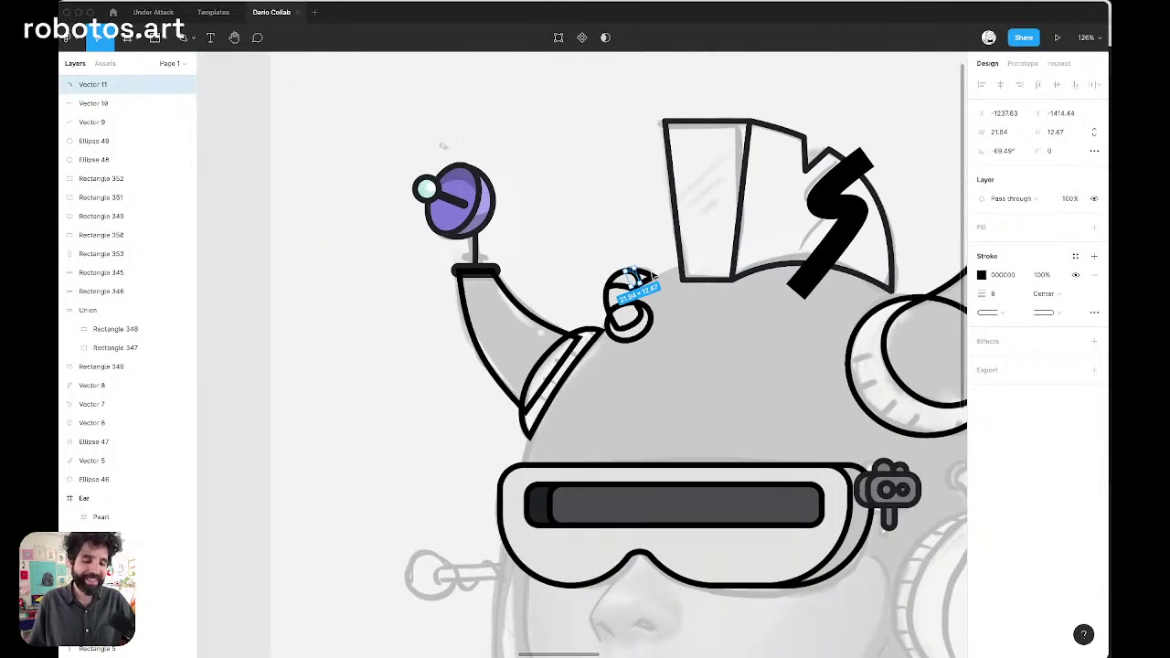
# Give the curled horn's outline rounded corner joins so its pointed tip matches the round band ends
pyautogui.scroll(3, 653, 275)
pyautogui.click(630, 305)
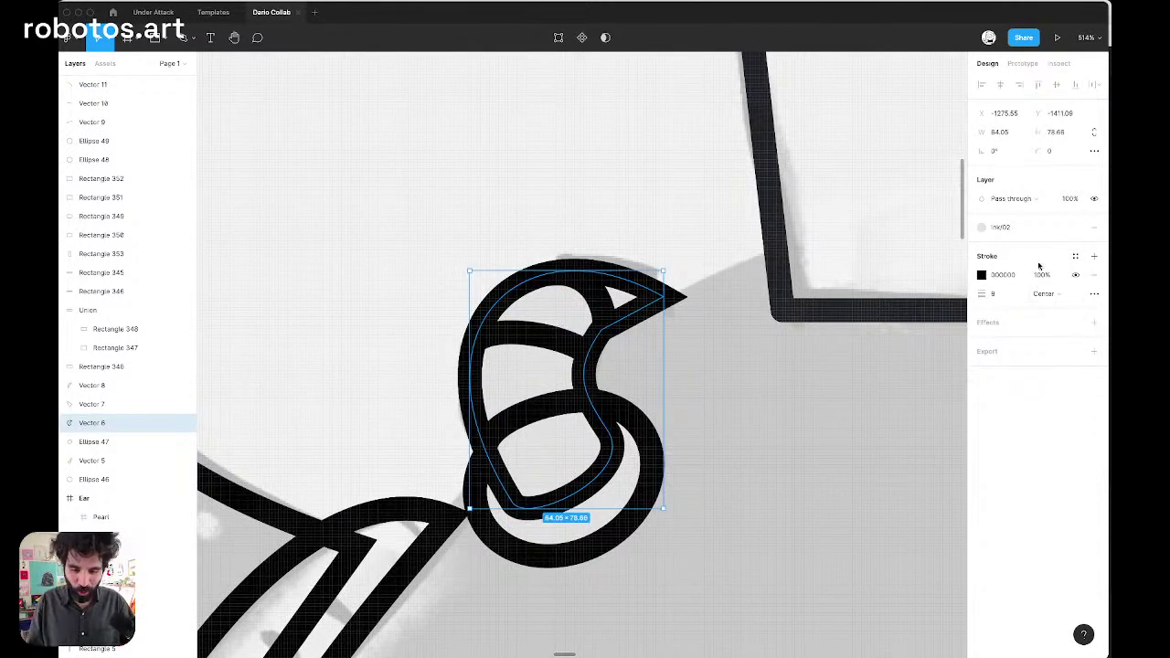
pyautogui.click(1095, 294)
pyautogui.click(956, 380)
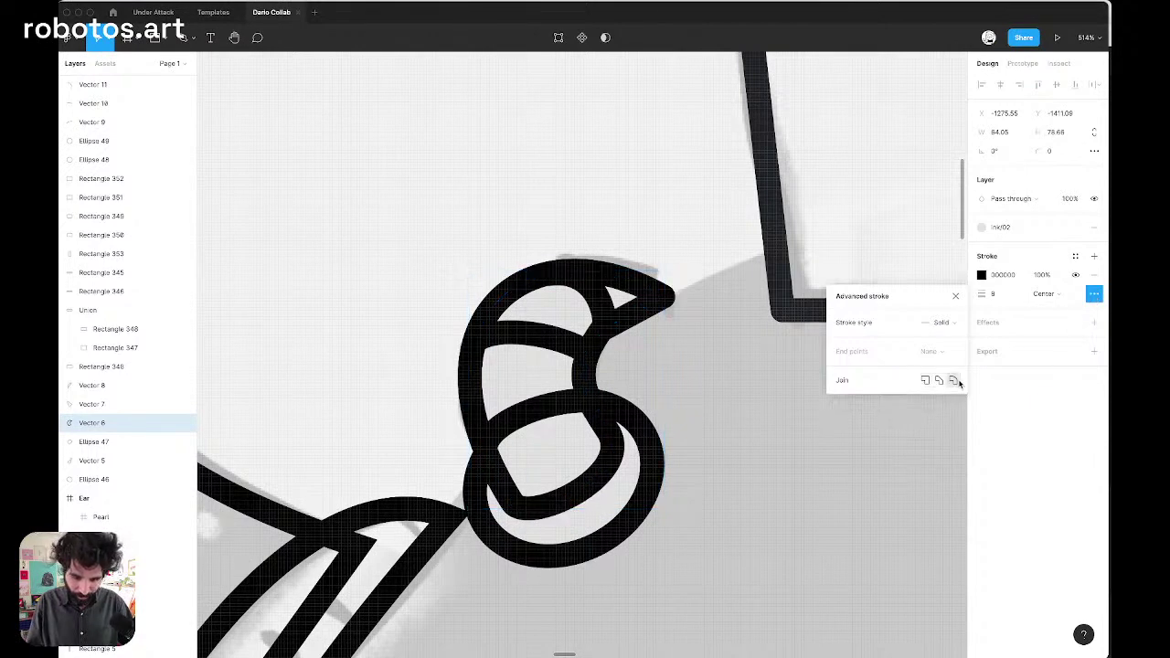
pyautogui.click(687, 437)
# Fill the crescent collar at the base of the left horn with the light grey Ink/02 colour style
pyautogui.scroll(-10, 795, 376)
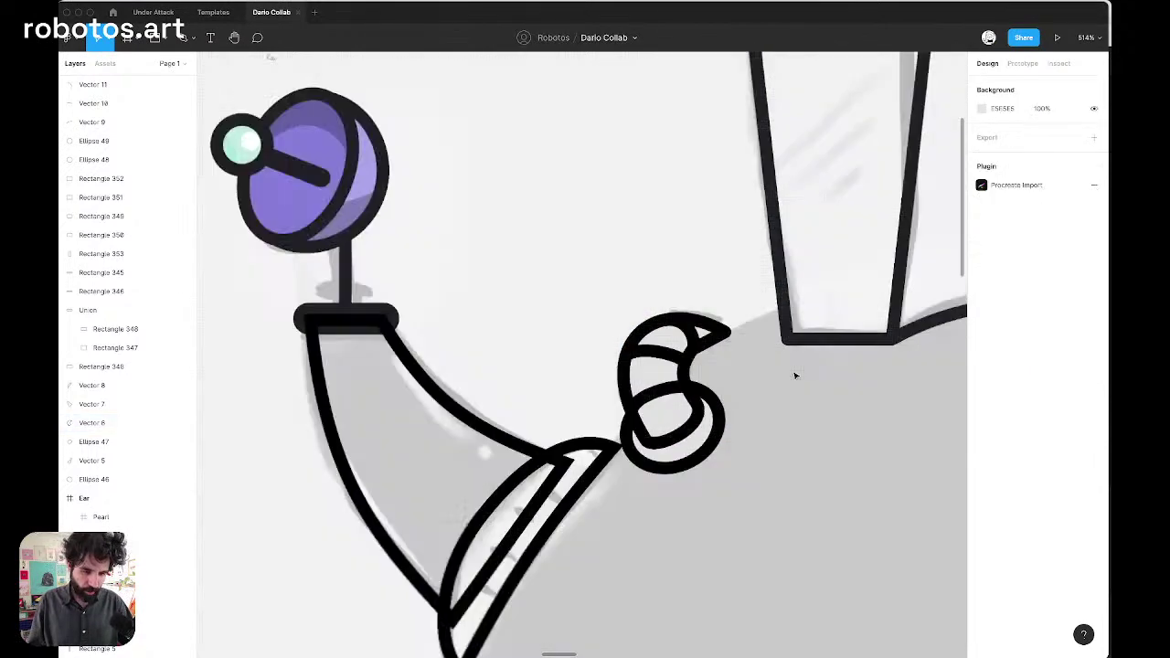
pyautogui.hscroll(5, 796, 376)
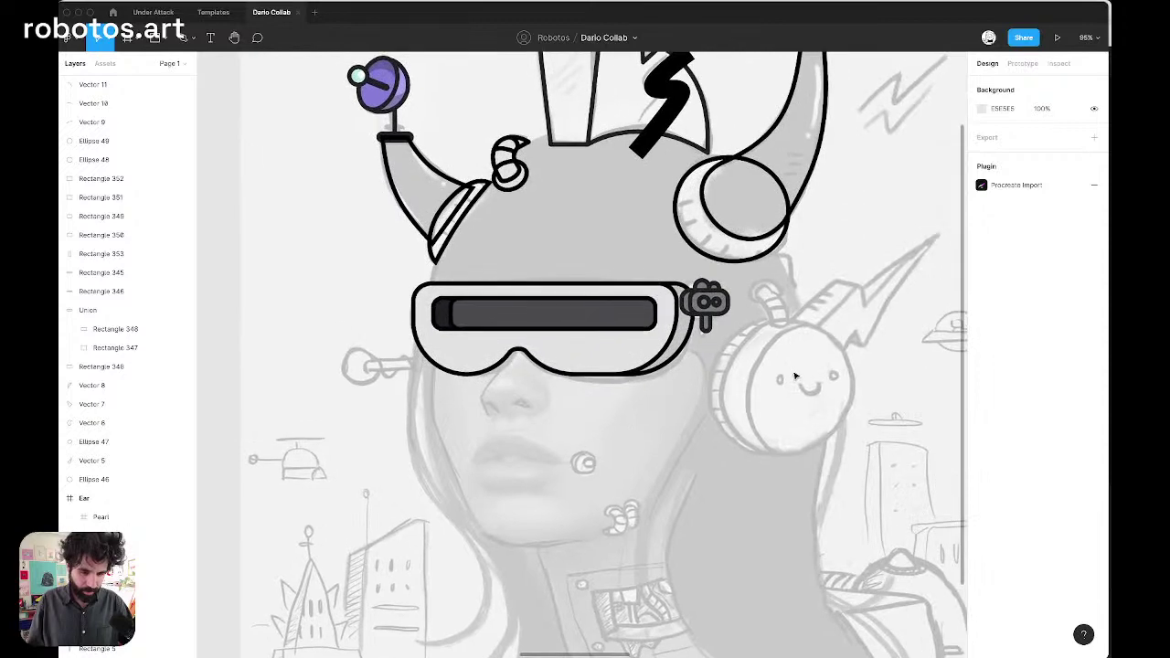
pyautogui.hscroll(-4, 662, 361)
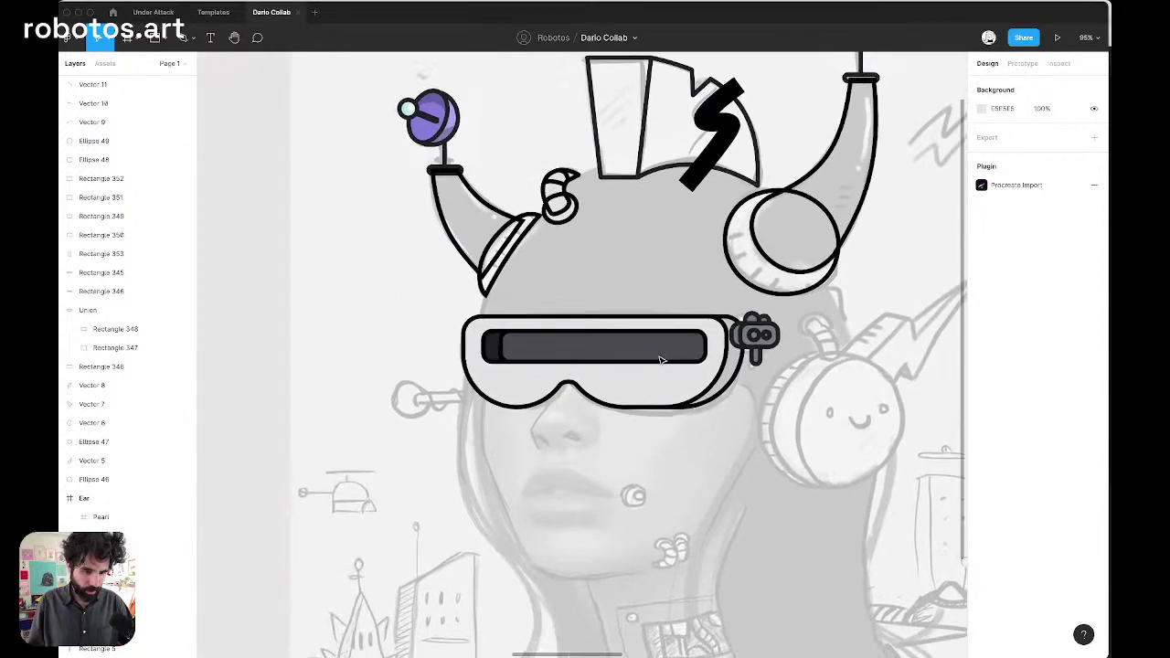
pyautogui.scroll(-1, 662, 360)
pyautogui.hscroll(-1, 662, 360)
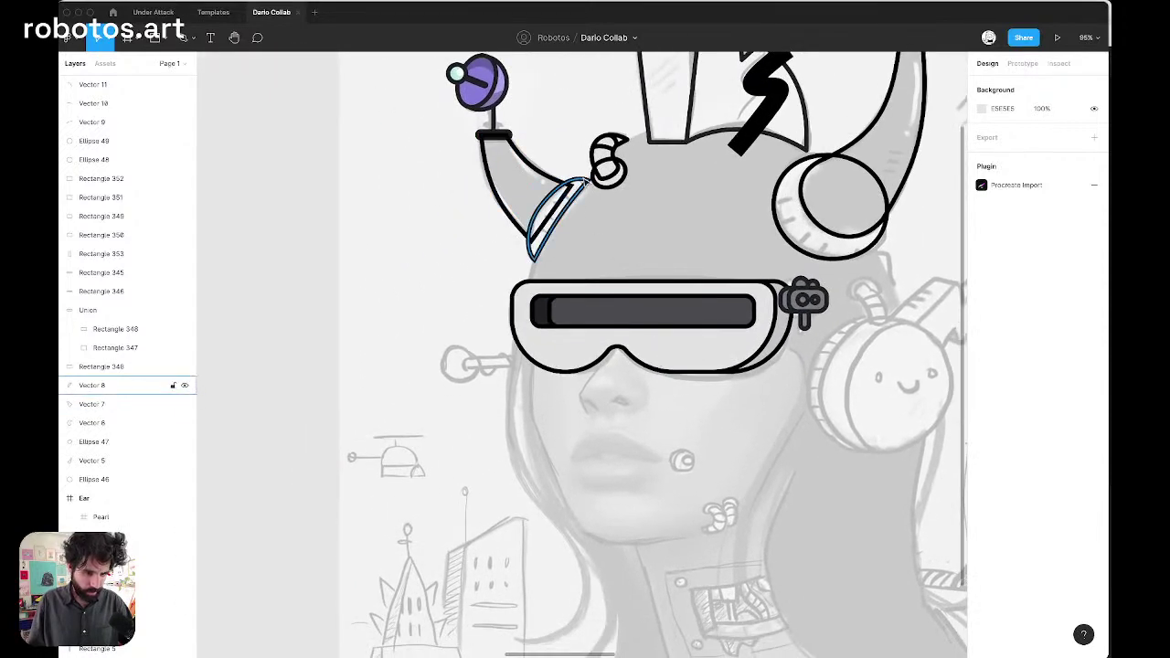
pyautogui.click(545, 205)
pyautogui.scroll(5, 545, 205)
pyautogui.scroll(3, 707, 307)
pyautogui.hscroll(1, 708, 307)
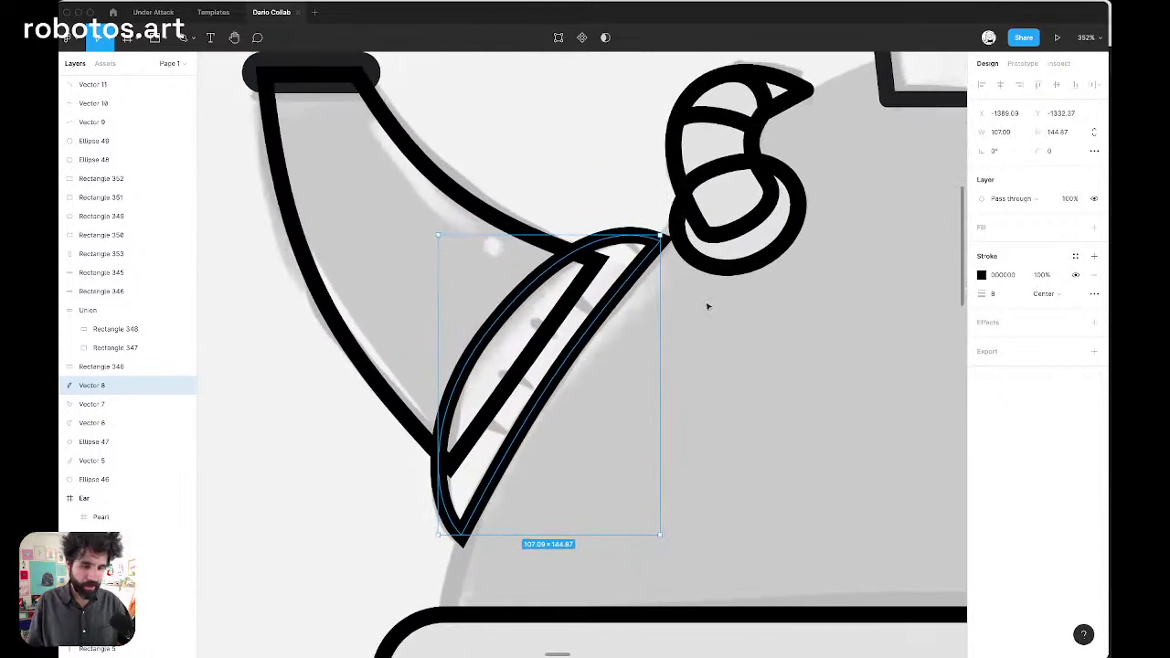
pyautogui.click(1075, 227)
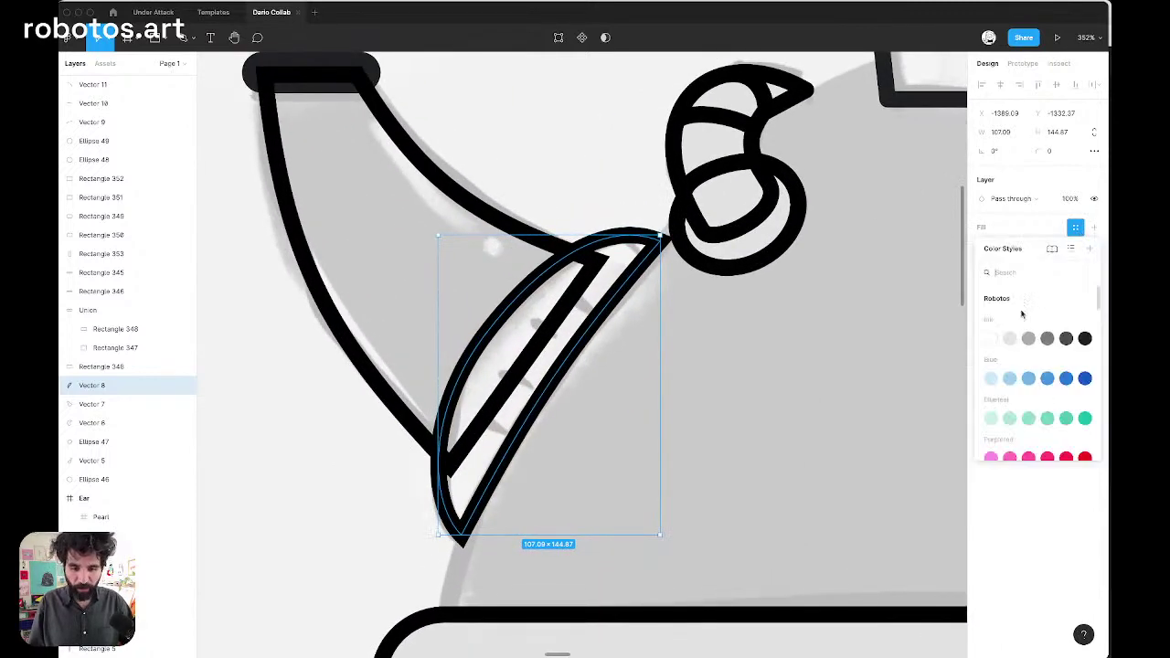
pyautogui.click(1010, 338)
pyautogui.press('Escape')
# Draw a 78 × 78 circle for the sketched side knob, place it beside the sketch and paste the Ink/04 fill and Ink/06 stroke style
pyautogui.scroll(-10, 650, 403)
pyautogui.scroll(2, 650, 402)
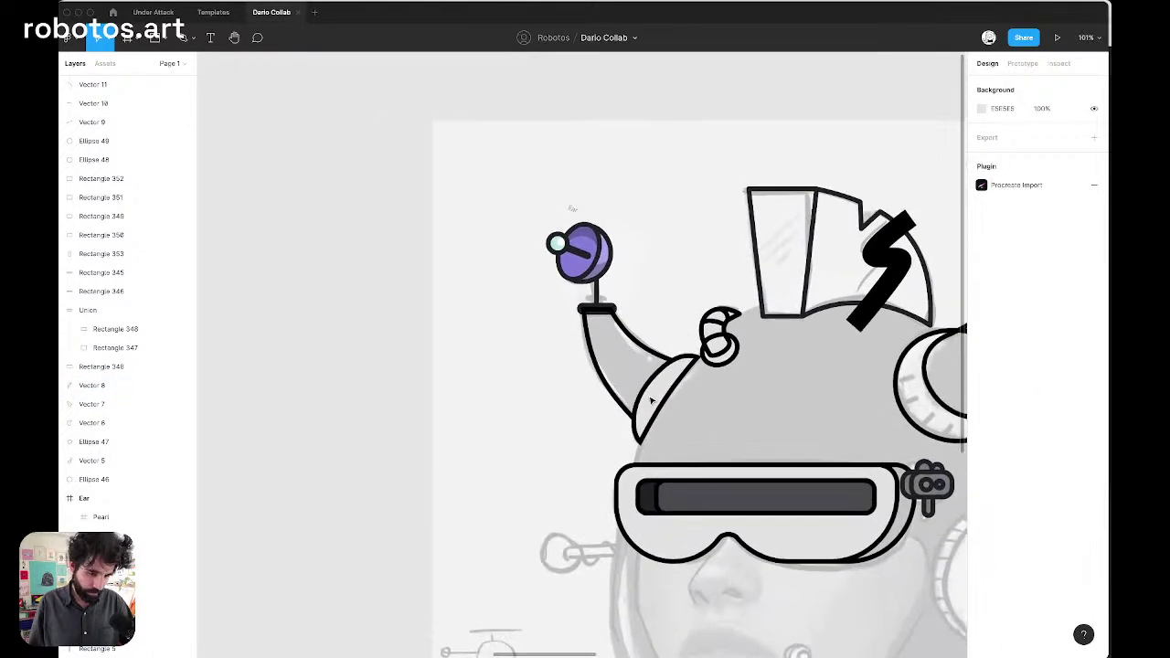
pyautogui.scroll(1, 650, 403)
pyautogui.scroll(-5, 650, 402)
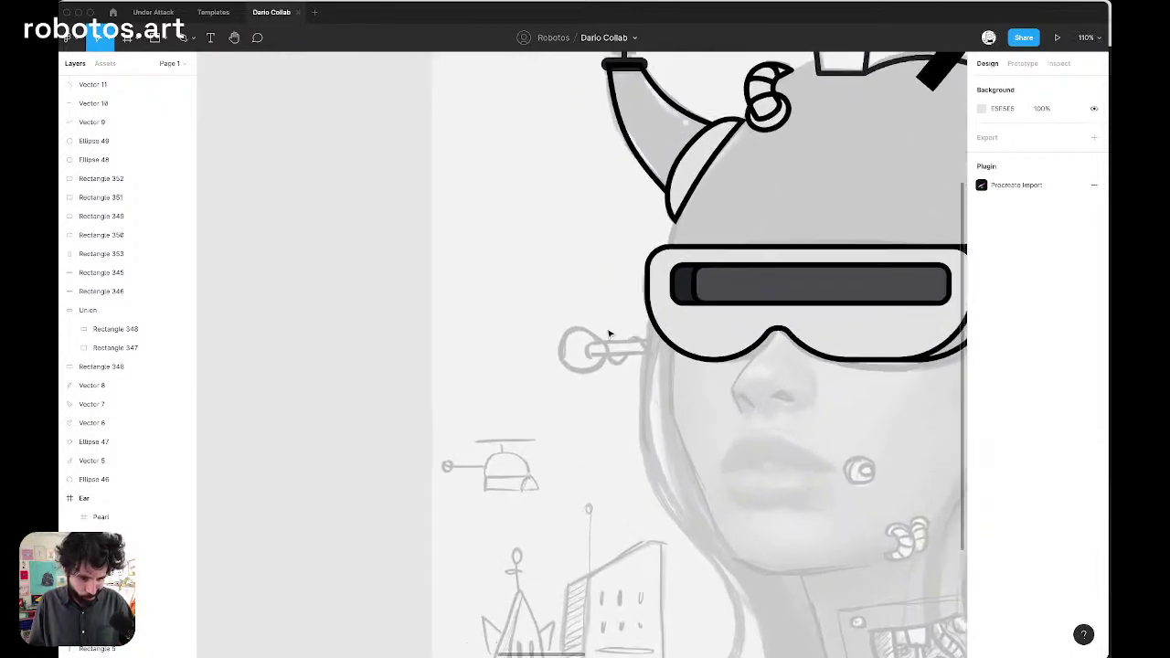
pyautogui.scroll(5, 610, 333)
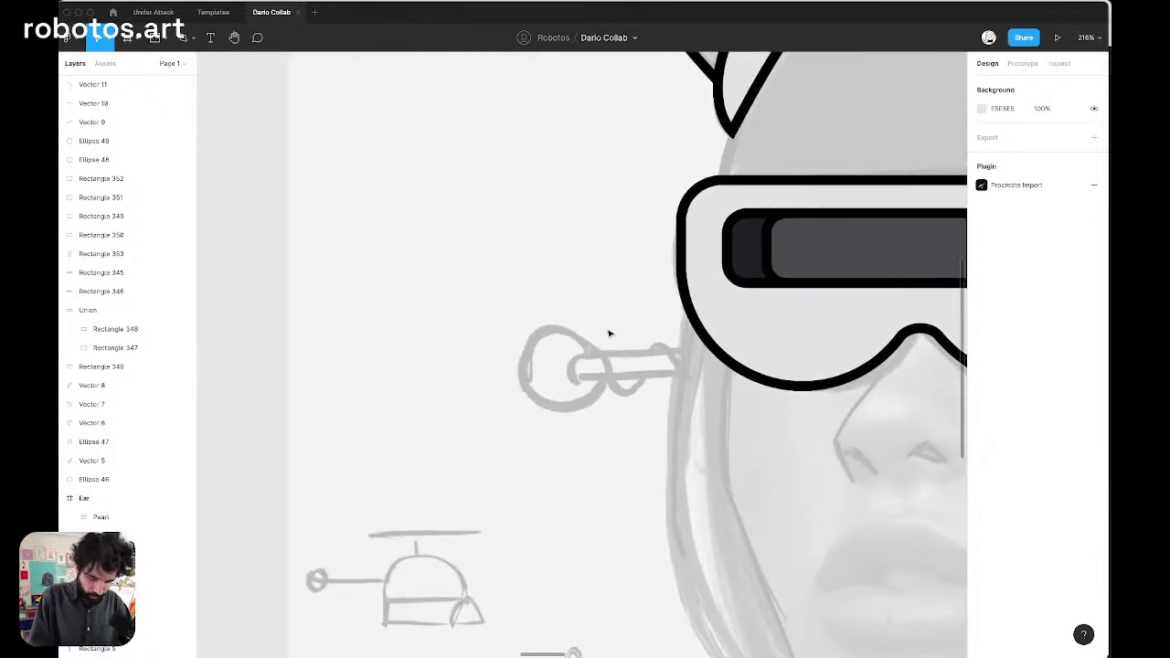
pyautogui.press('o')
pyautogui.moveTo(511, 315); pyautogui.dragTo(612, 412)
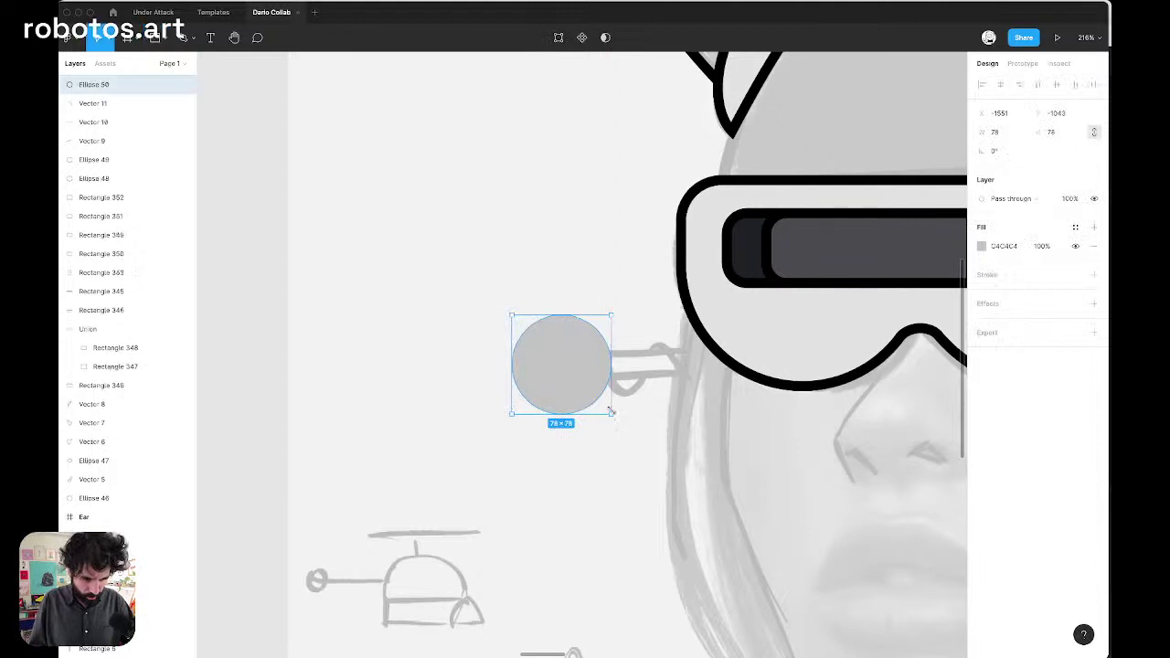
pyautogui.moveTo(562, 380); pyautogui.dragTo(466, 390)
pyautogui.press('super+alt+v')
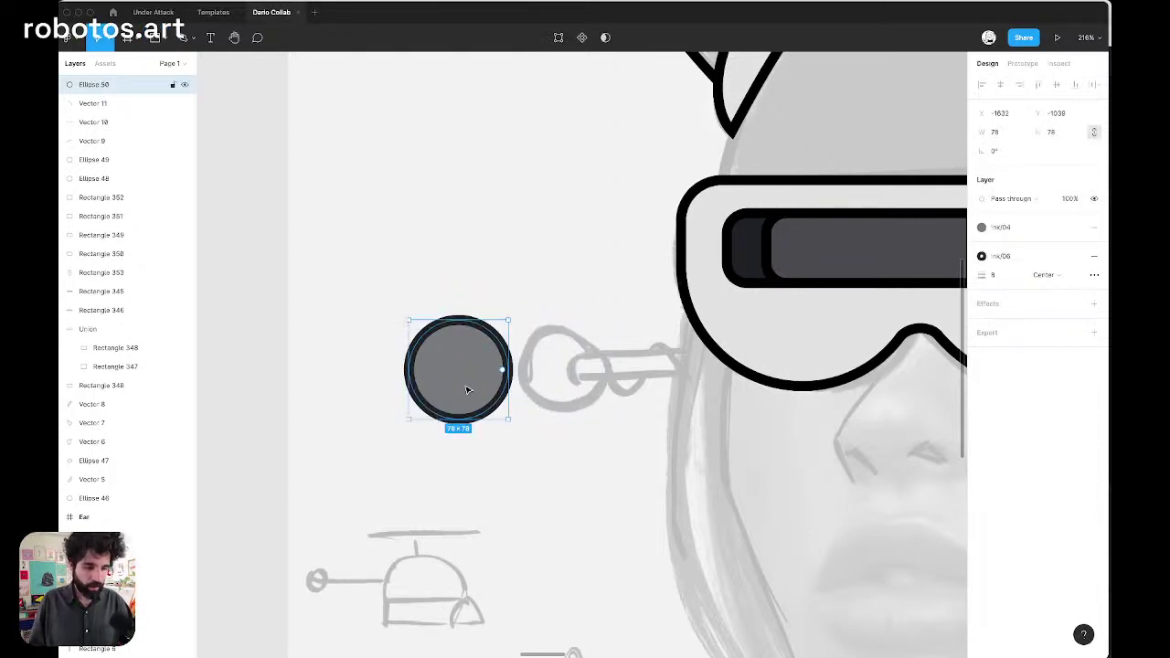
# Draw a 92 × 21 rectangle over the sketched arm linking the side knob to the goggles
pyautogui.press('o')
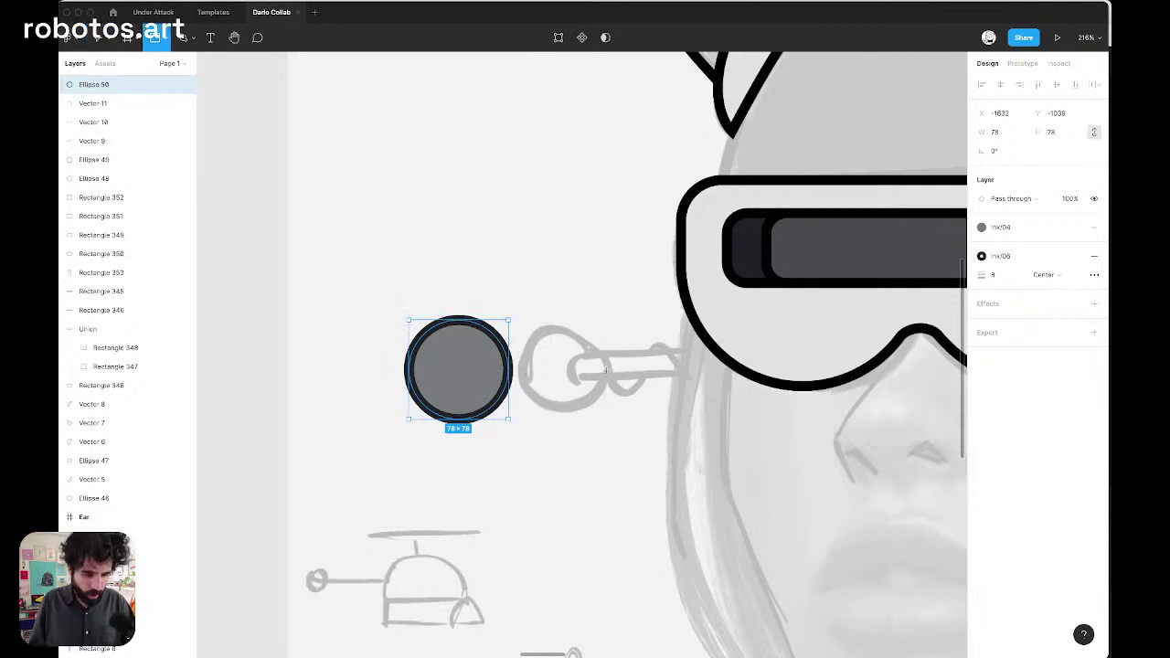
pyautogui.moveTo(565, 339)
pyautogui.mouseDown()
pyautogui.moveTo(695, 382)
pyautogui.moveTo(692, 392)
pyautogui.moveTo(697, 382)
pyautogui.mouseUp()
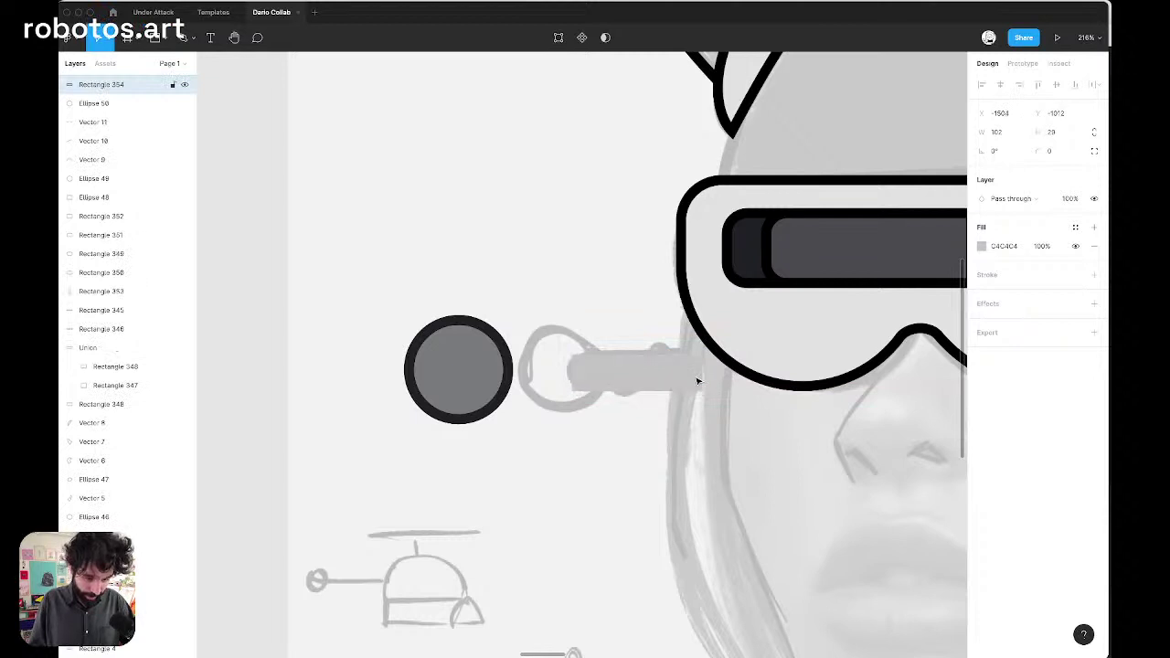
pyautogui.moveTo(697, 381); pyautogui.dragTo(697, 381)
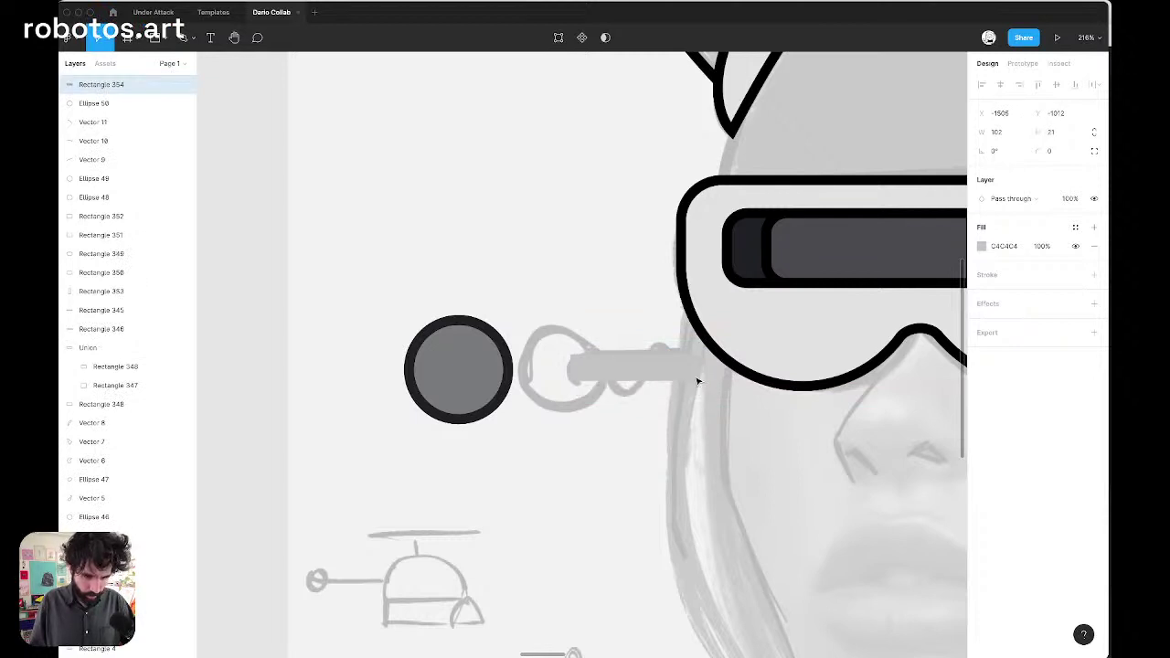
pyautogui.scroll(3, 611, 392)
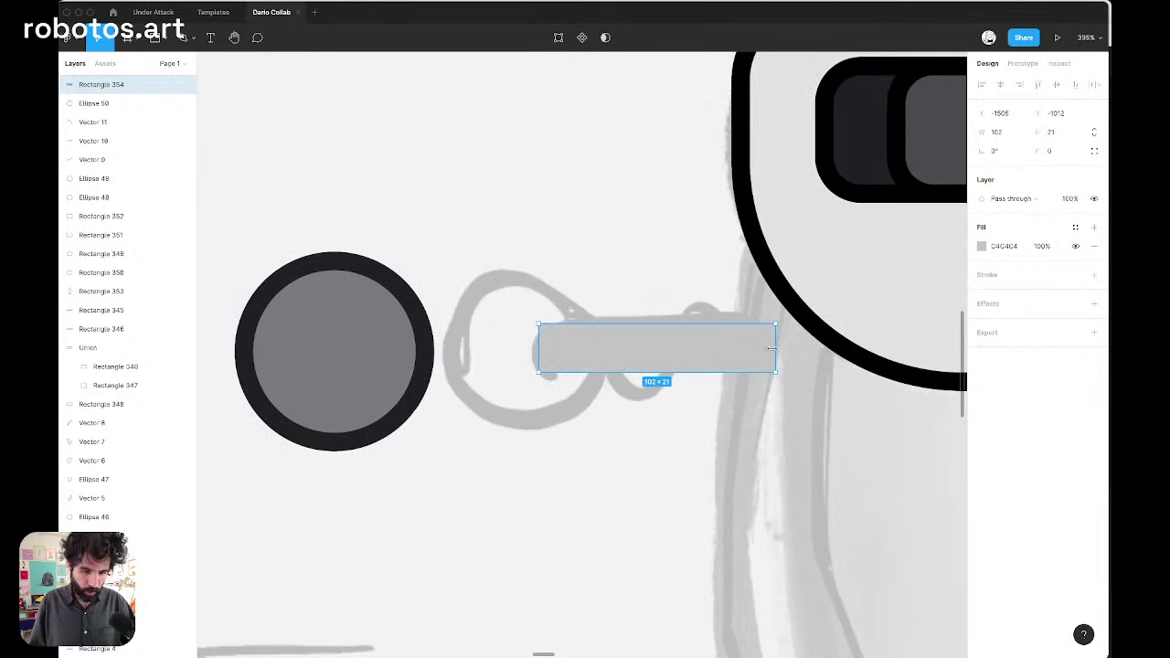
pyautogui.moveTo(771, 348)
pyautogui.mouseDown()
pyautogui.moveTo(731, 349)
pyautogui.moveTo(752, 349)
pyautogui.mouseUp()
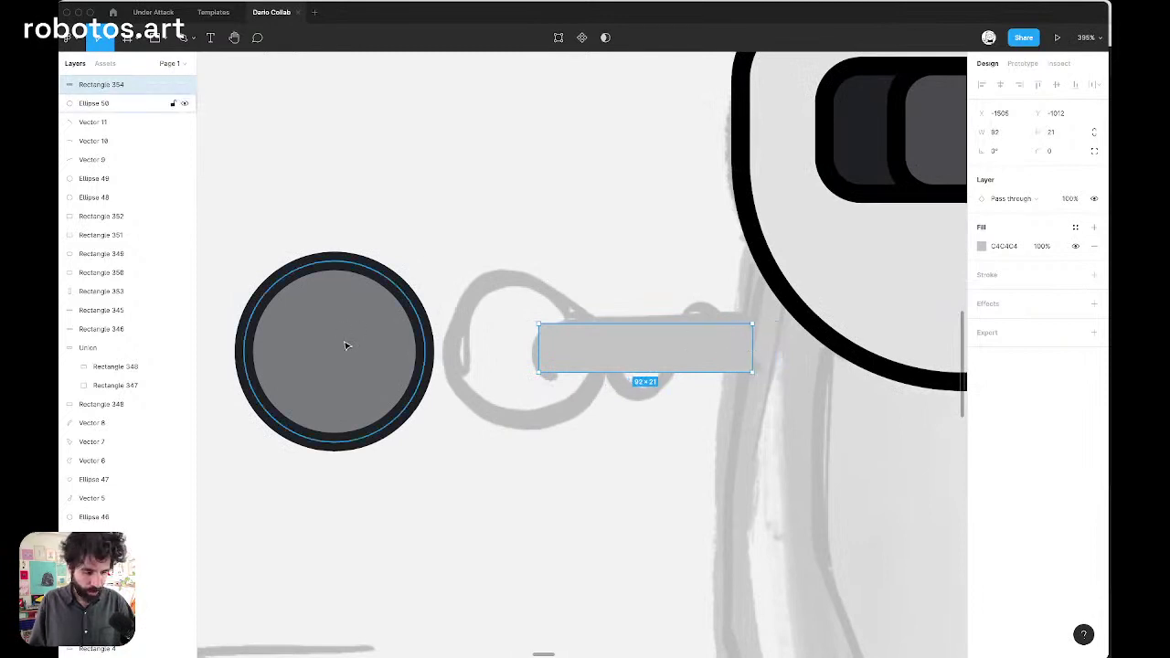
# Move the circle back over the sketched knob and shrink it to 74 × 74
pyautogui.moveTo(345, 346); pyautogui.dragTo(533, 340)
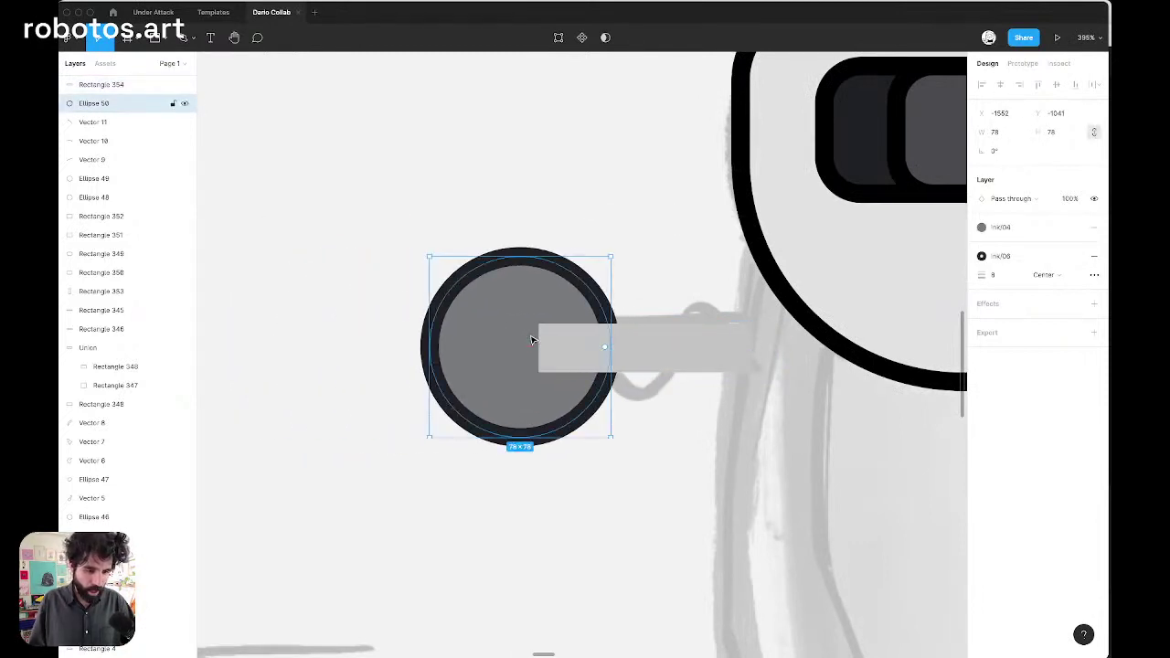
pyautogui.moveTo(610, 258); pyautogui.dragTo(604, 261)
pyautogui.scroll(-1, 604, 261)
pyautogui.scroll(-2, 603, 261)
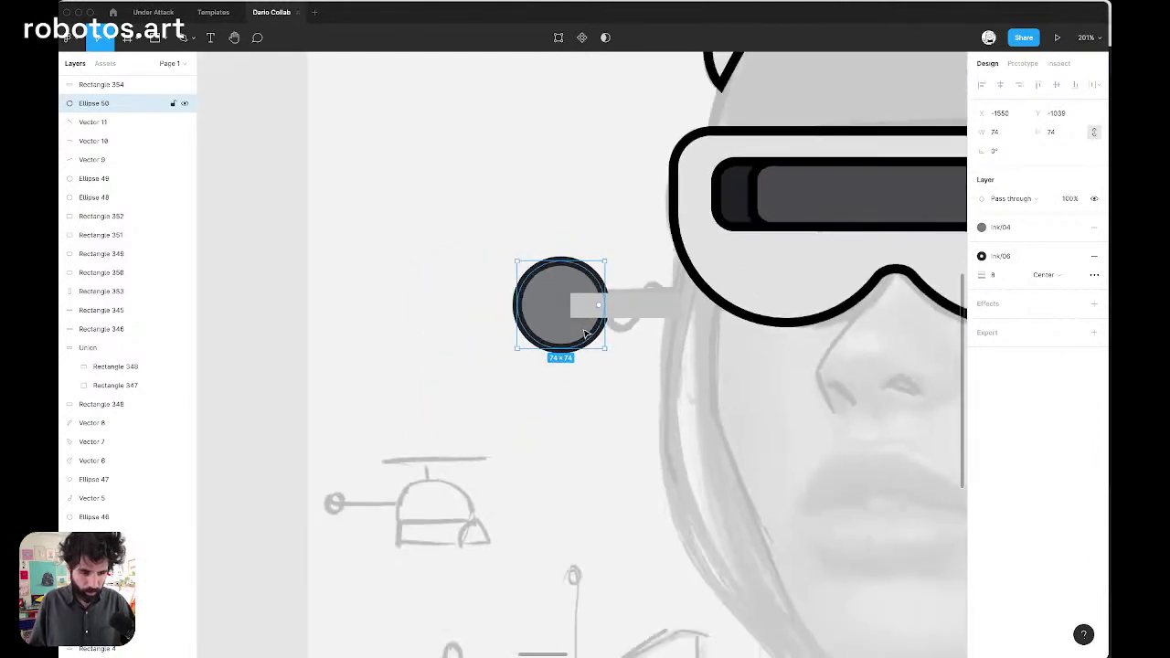
# Round the arm rectangle's corners with a radius of 16
pyautogui.click(585, 305)
pyautogui.scroll(3, 585, 305)
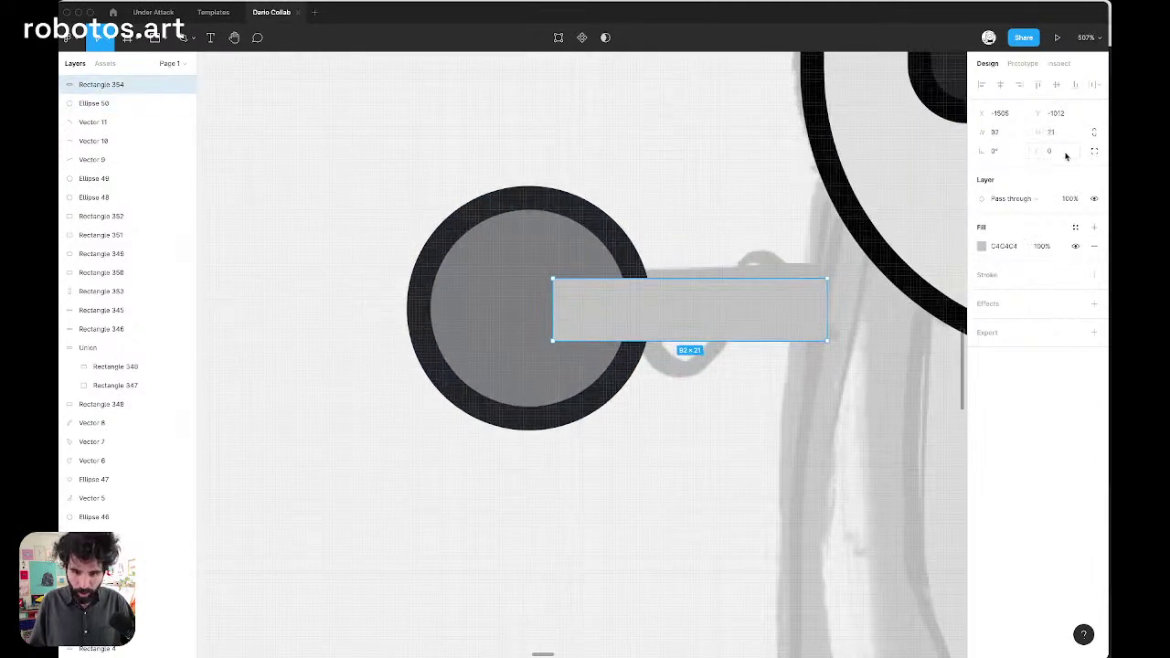
pyautogui.click(1066, 154)
pyautogui.write('8')
pyautogui.press('Return')
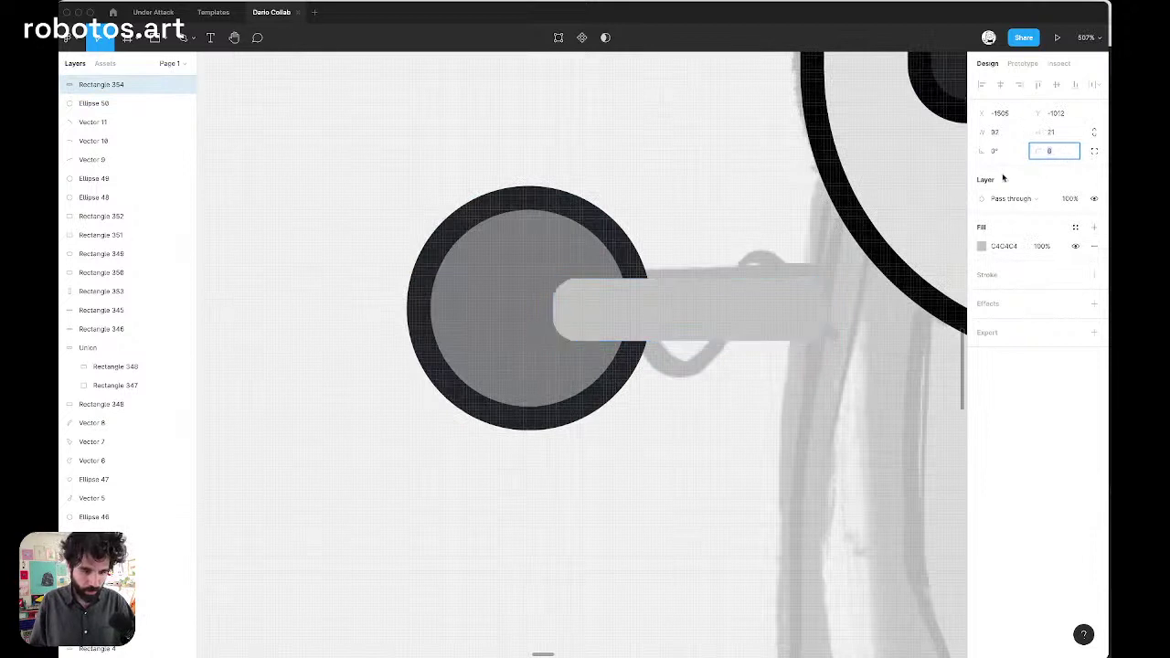
pyautogui.write('16')
pyautogui.press('Return')
# Apply the knob circle's Ink/04 fill and Ink/06 stroke style to the rounded arm
pyautogui.scroll(-3, 705, 174)
pyautogui.scroll(1, 413, 172)
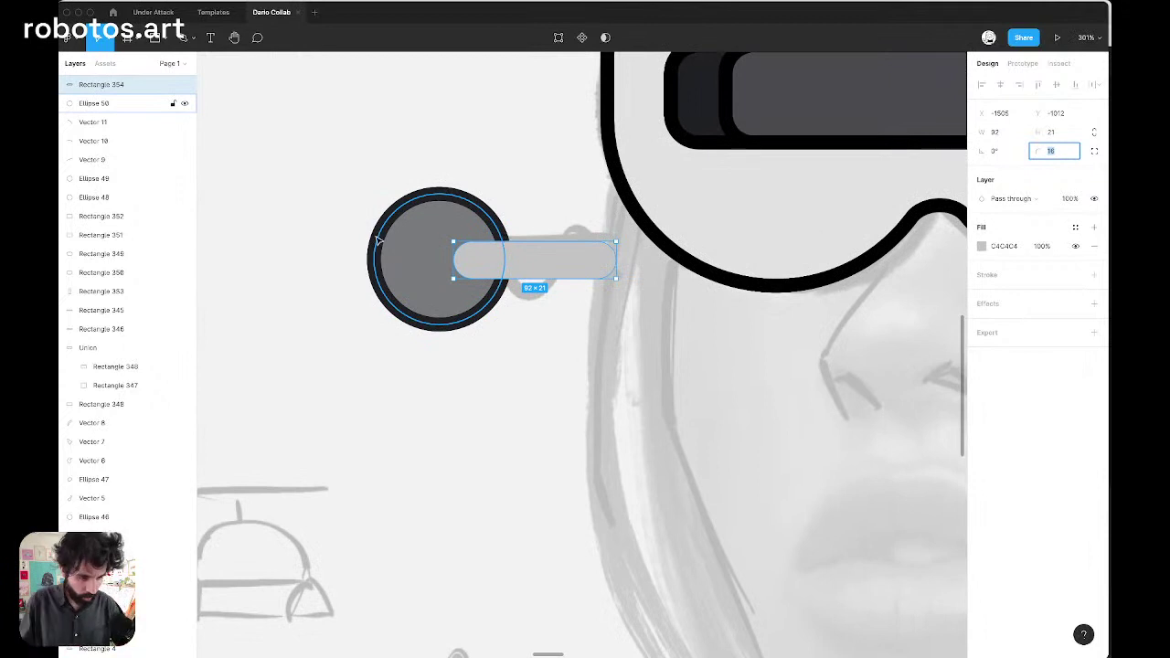
pyautogui.click(425, 241)
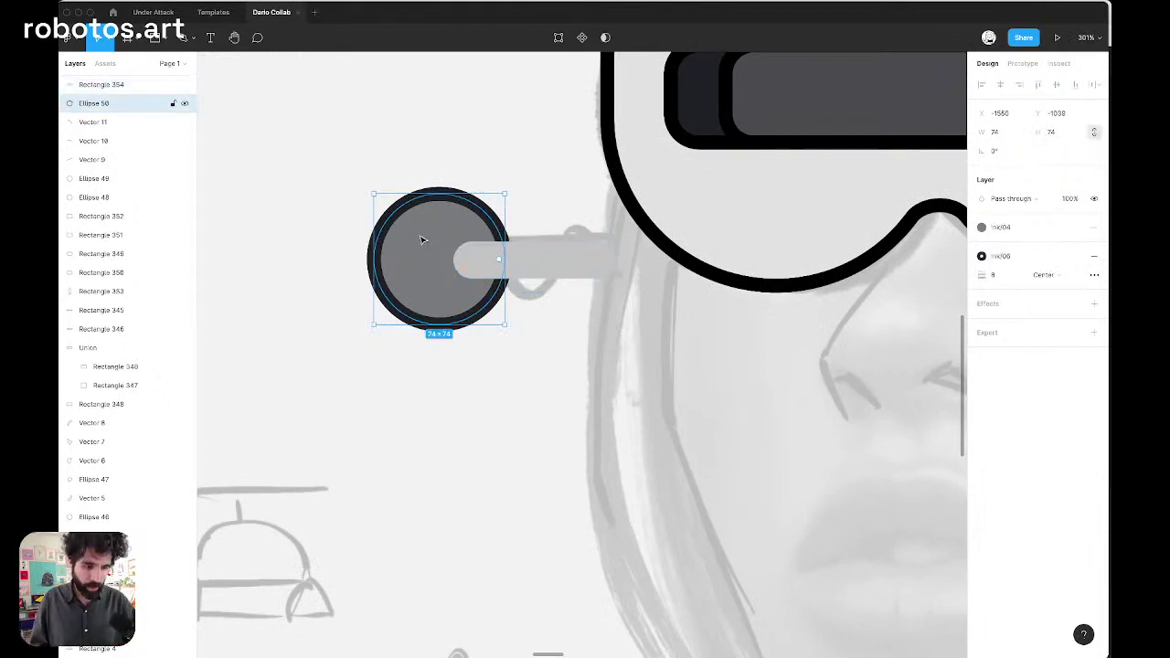
pyautogui.click(560, 260)
pyautogui.press('super+alt+v')
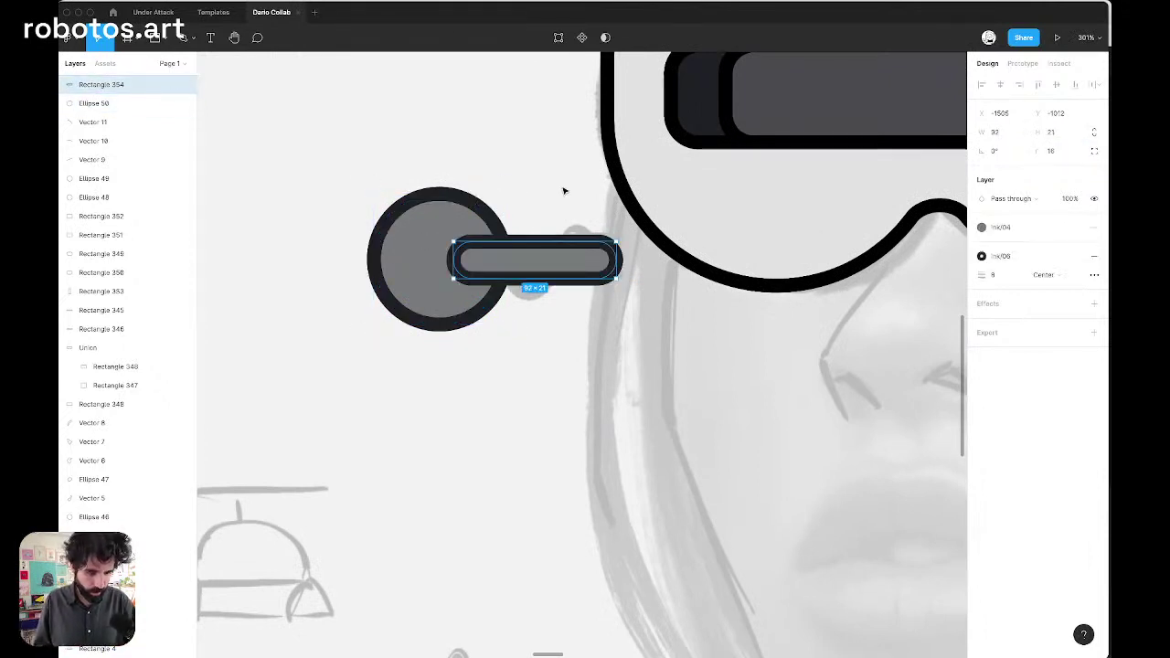
pyautogui.click(535, 209)
# Draw a rectangle about 45 × 96 above the earpiece, at the base of the sketched lightning bolt
pyautogui.scroll(3, 515, 229)
pyautogui.scroll(-5, 515, 233)
pyautogui.scroll(-10, 515, 233)
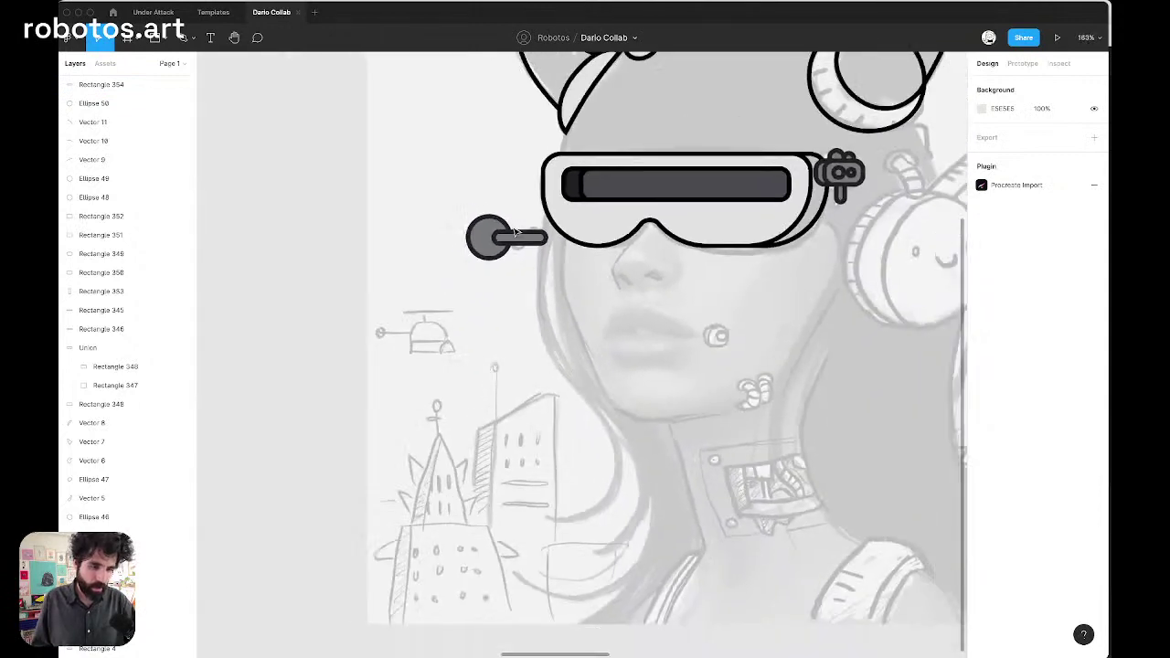
pyautogui.hscroll(2, 585, 236)
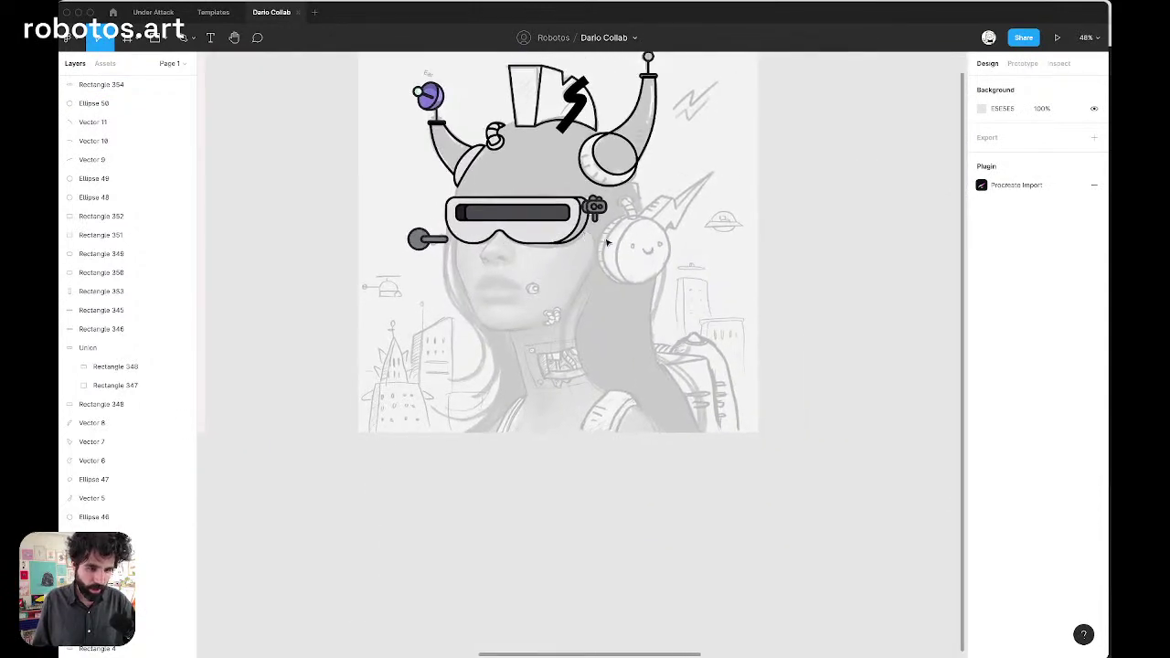
pyautogui.scroll(5, 613, 220)
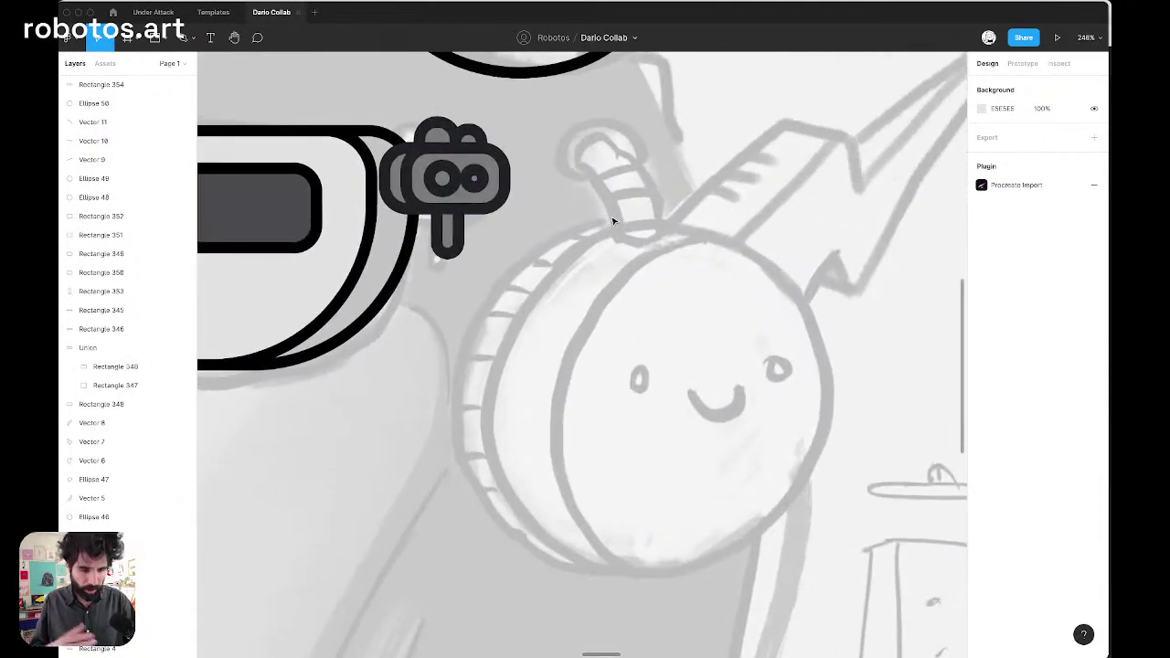
pyautogui.scroll(-4, 613, 222)
pyautogui.scroll(4, 736, 204)
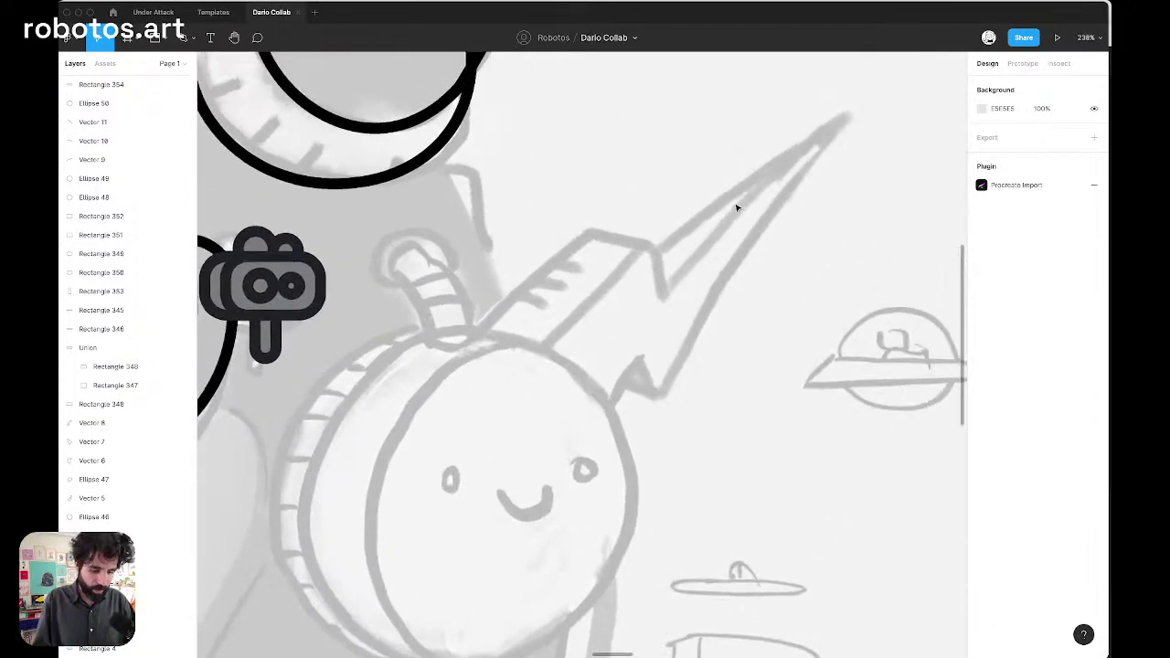
pyautogui.press('r')
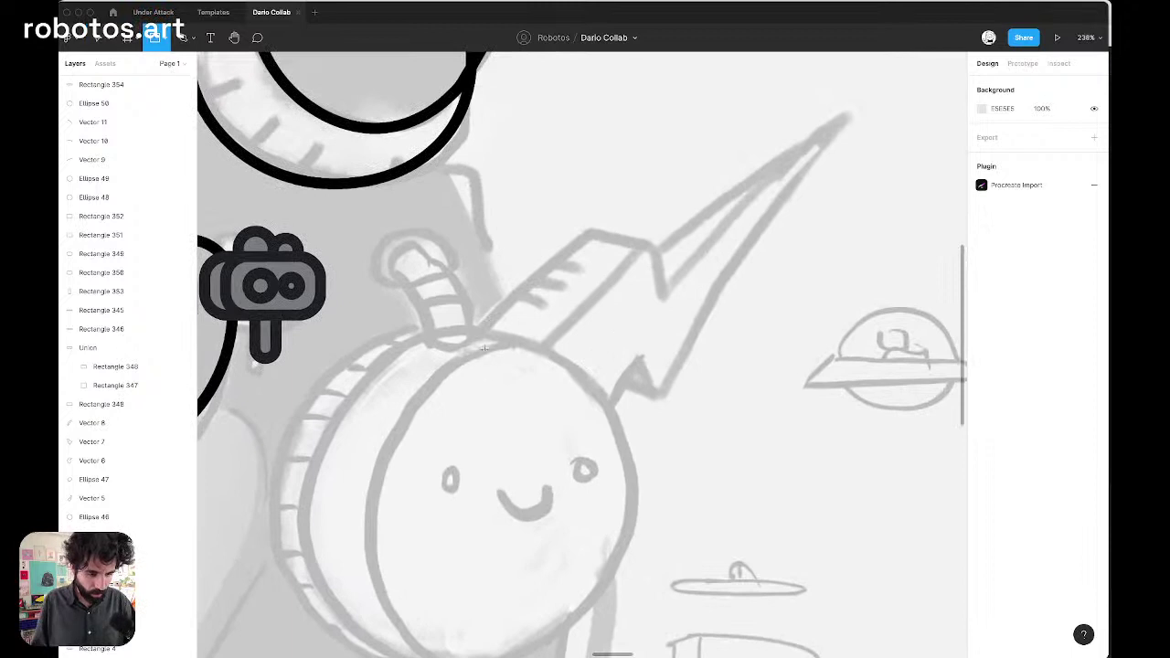
pyautogui.moveTo(475, 357); pyautogui.dragTo(539, 224)
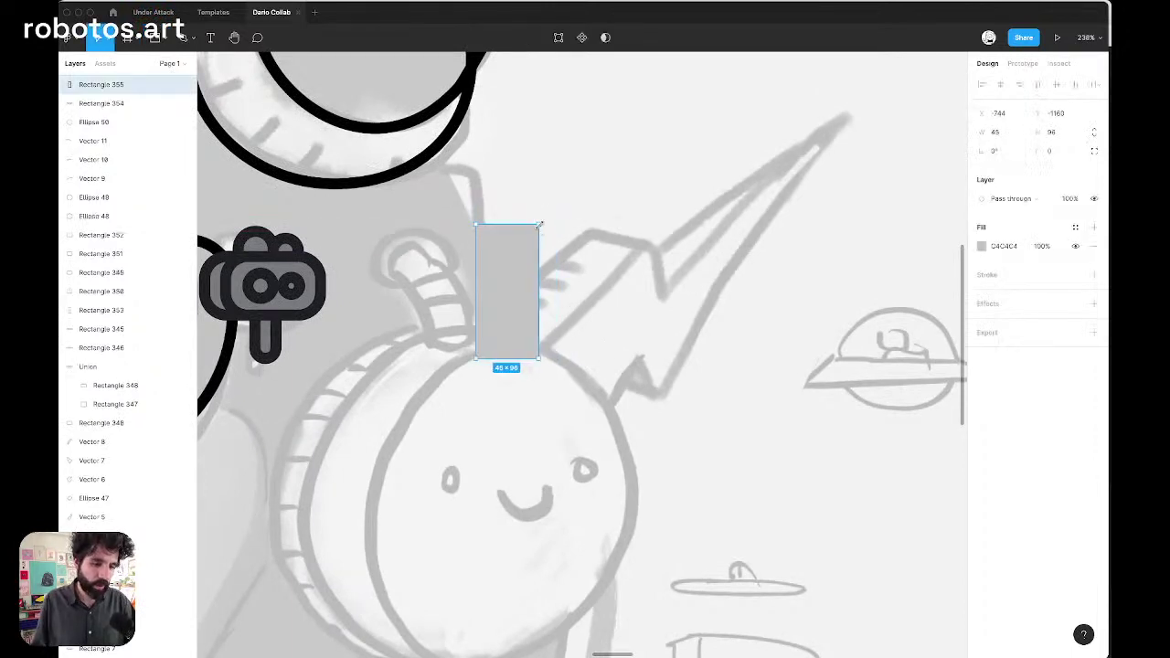
# Reshape the rectangle into a slanted parallelogram by moving its top and bottom corners onto the sketched base of the lightning bolt
pyautogui.doubleClick(524, 238)
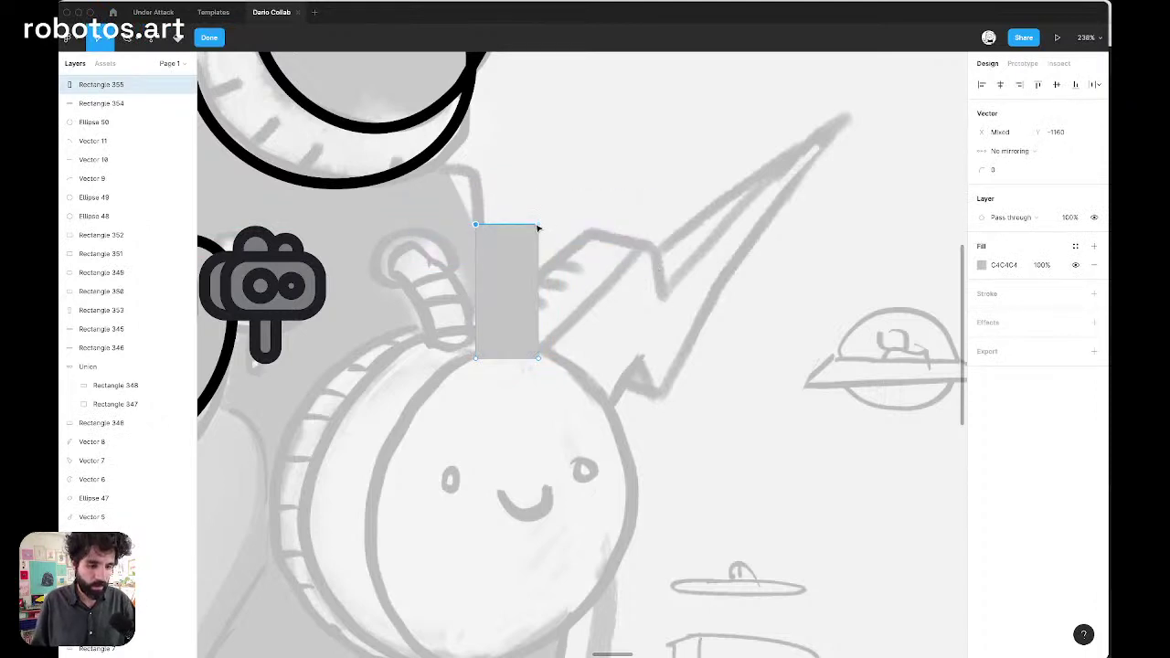
pyautogui.moveTo(538, 229)
pyautogui.mouseDown()
pyautogui.moveTo(640, 240)
pyautogui.moveTo(628, 235)
pyautogui.mouseUp()
pyautogui.moveTo(674, 196); pyautogui.dragTo(644, 238)
pyautogui.moveTo(650, 326); pyautogui.dragTo(502, 412)
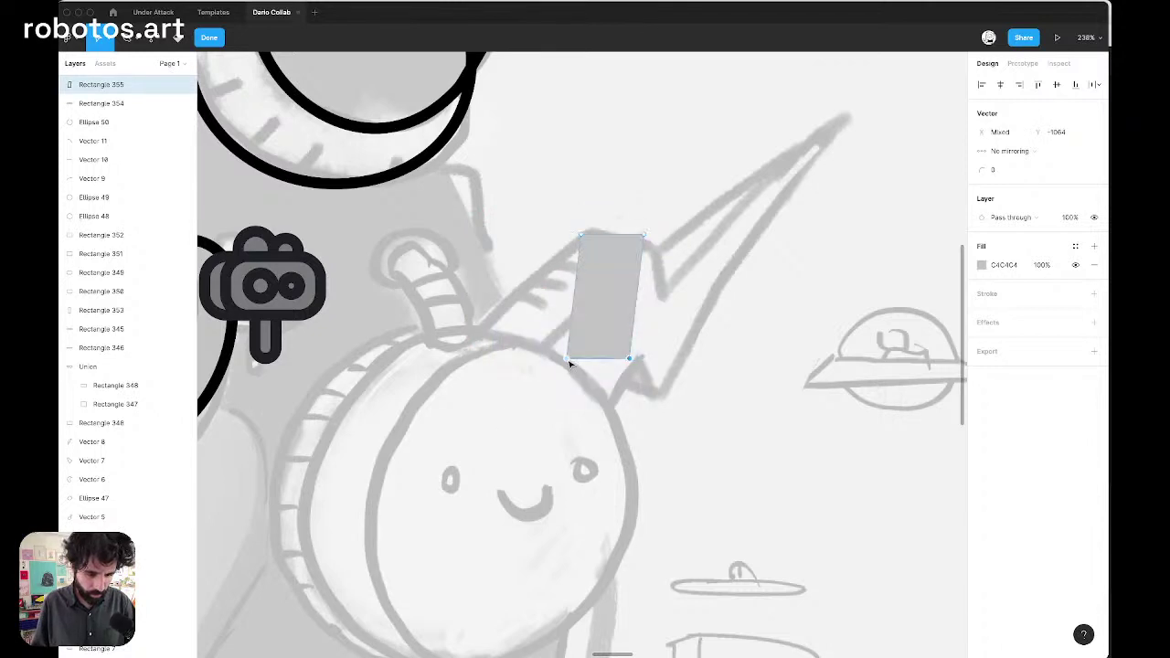
pyautogui.moveTo(569, 362); pyautogui.dragTo(470, 343)
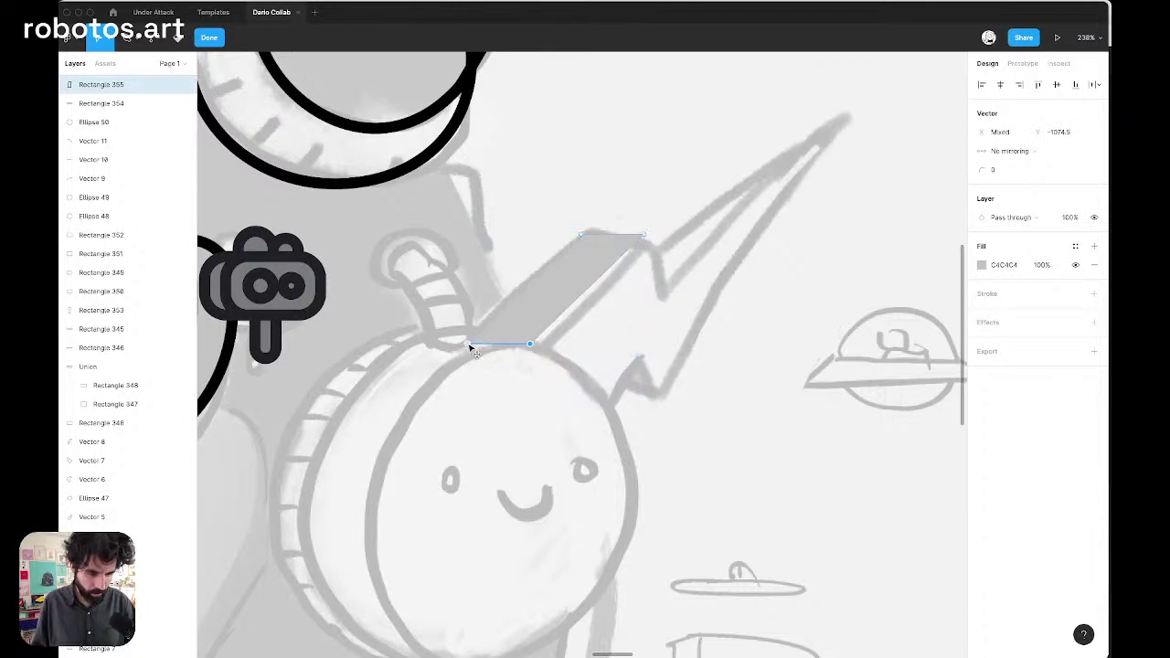
# Widen the parallelogram by shifting its two right corner points right, to about 134 × 77.5 overall
pyautogui.click(529, 342)
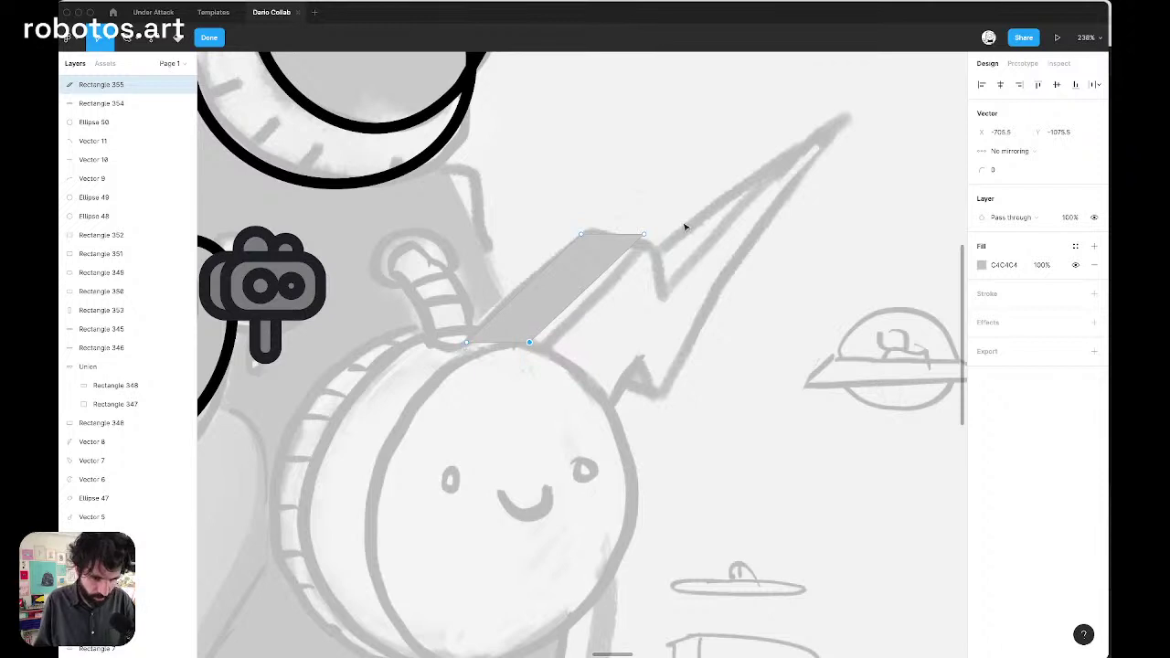
pyautogui.keyDown('shift'); pyautogui.click(644, 235); pyautogui.keyUp('shift')
pyautogui.press('Right')
pyautogui.press('Right')
pyautogui.press('Right')
pyautogui.press('Right')
pyautogui.press('Right')
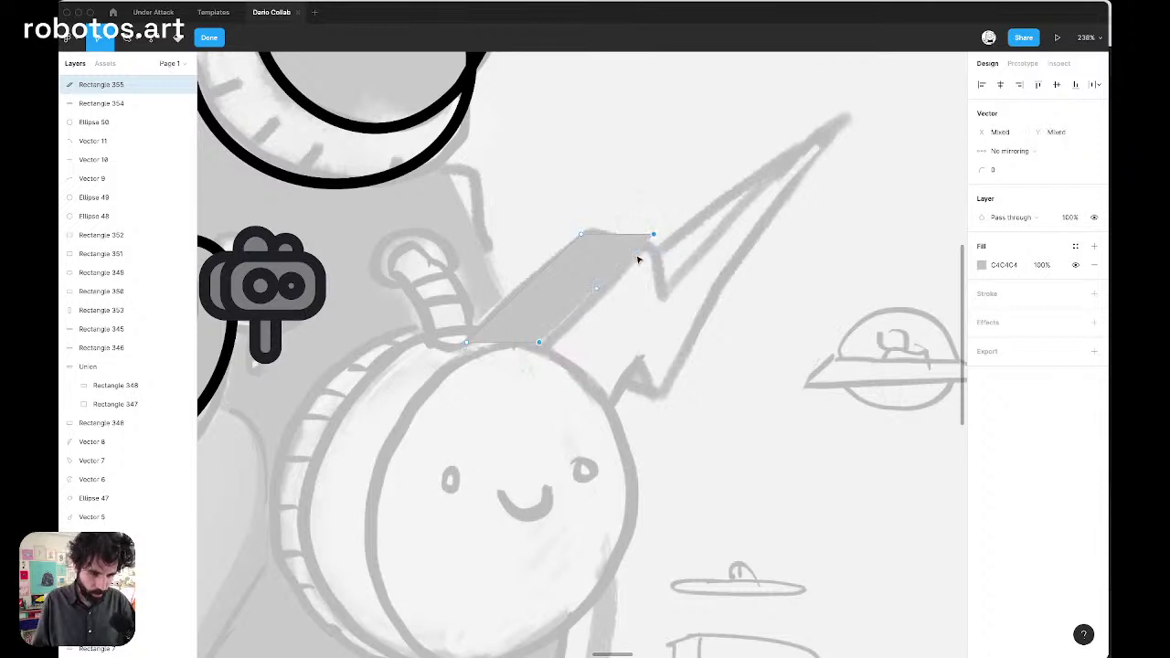
pyautogui.press('Escape')
pyautogui.press('Escape')
pyautogui.click(596, 266)
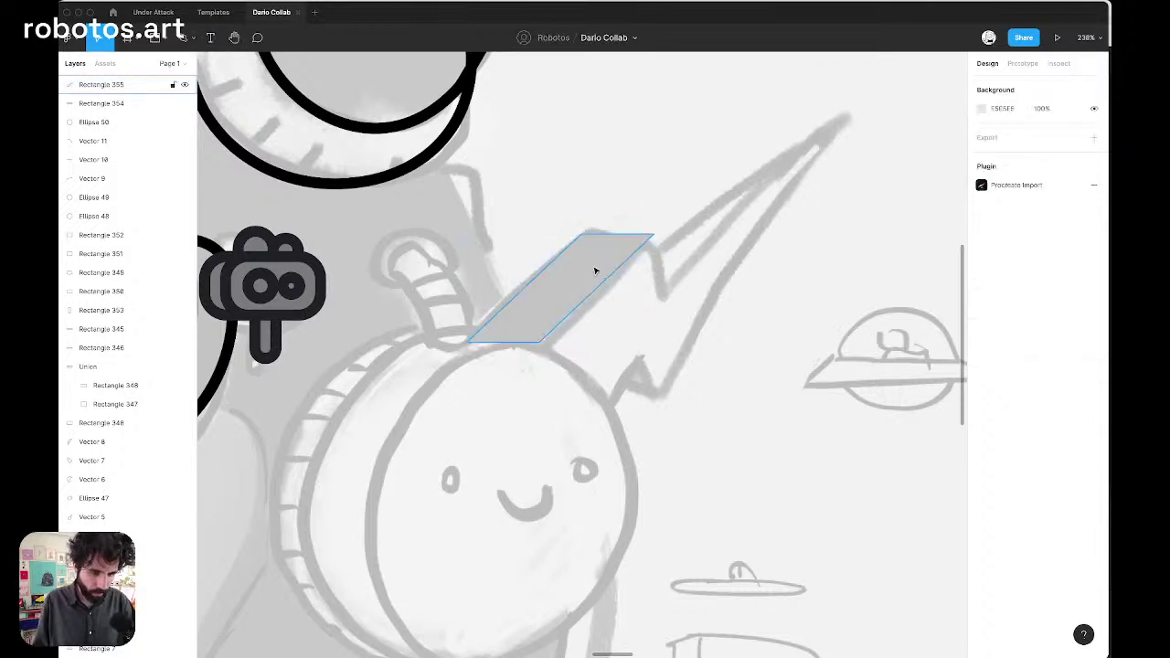
# Apply the unfilled black 8-wide centered stroke of the large circle at the right horn's base to the parallelogram
pyautogui.scroll(-10, 595, 263)
pyautogui.scroll(3, 593, 267)
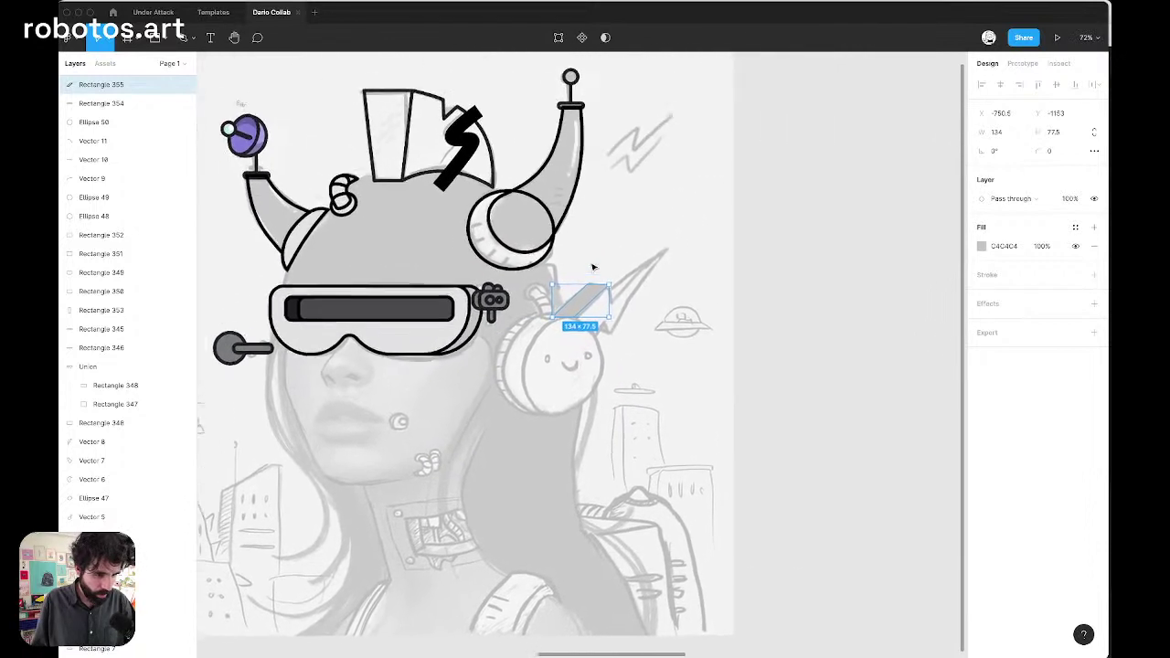
pyautogui.hscroll(-4, 592, 267)
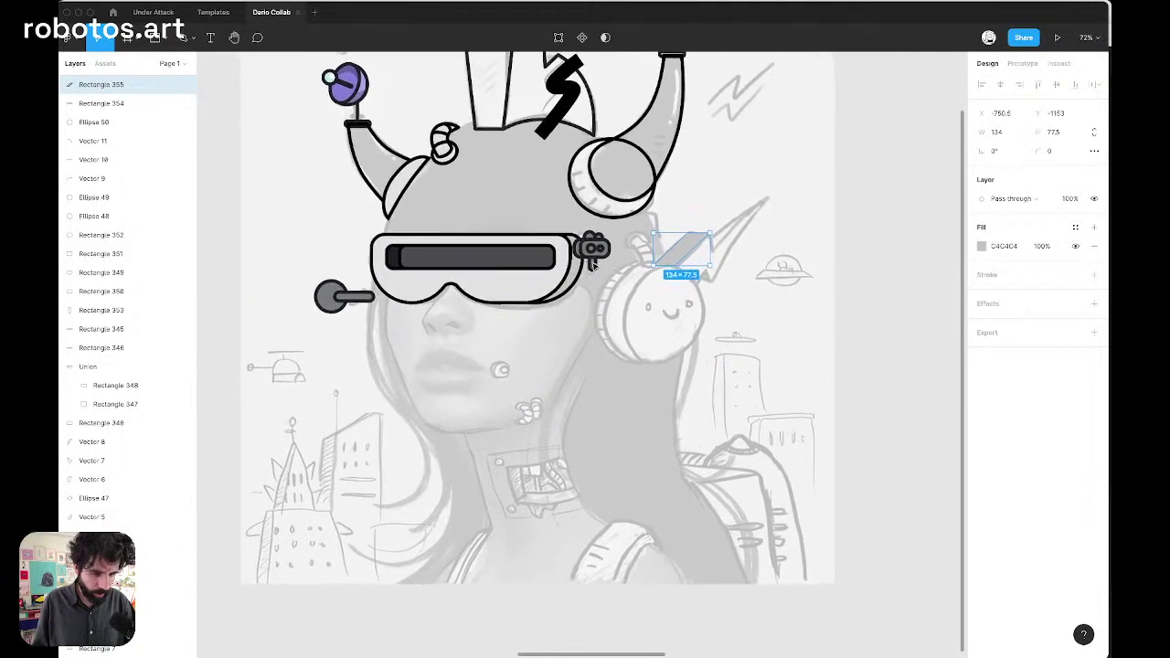
pyautogui.scroll(5, 728, 249)
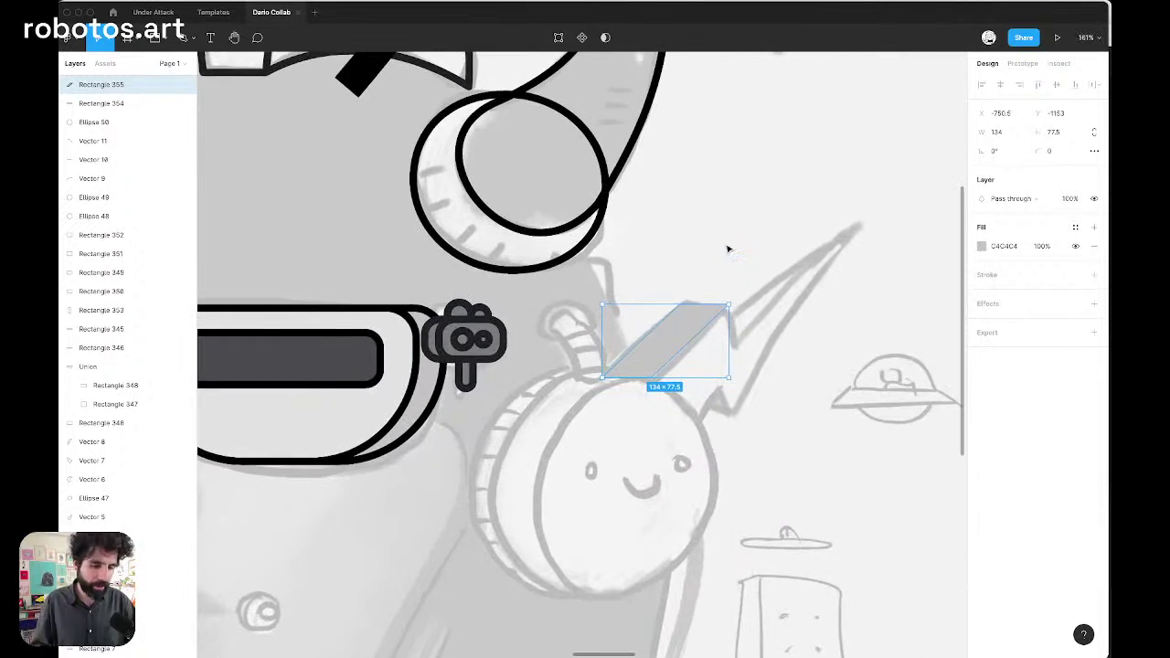
pyautogui.click(595, 231)
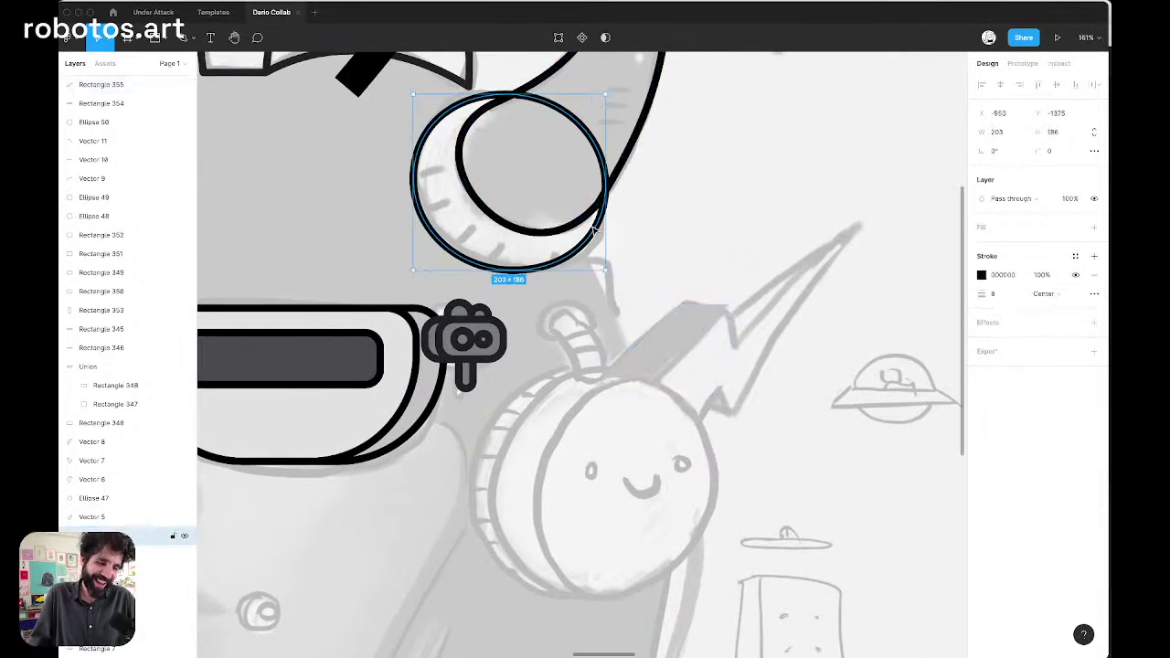
pyautogui.click(668, 354)
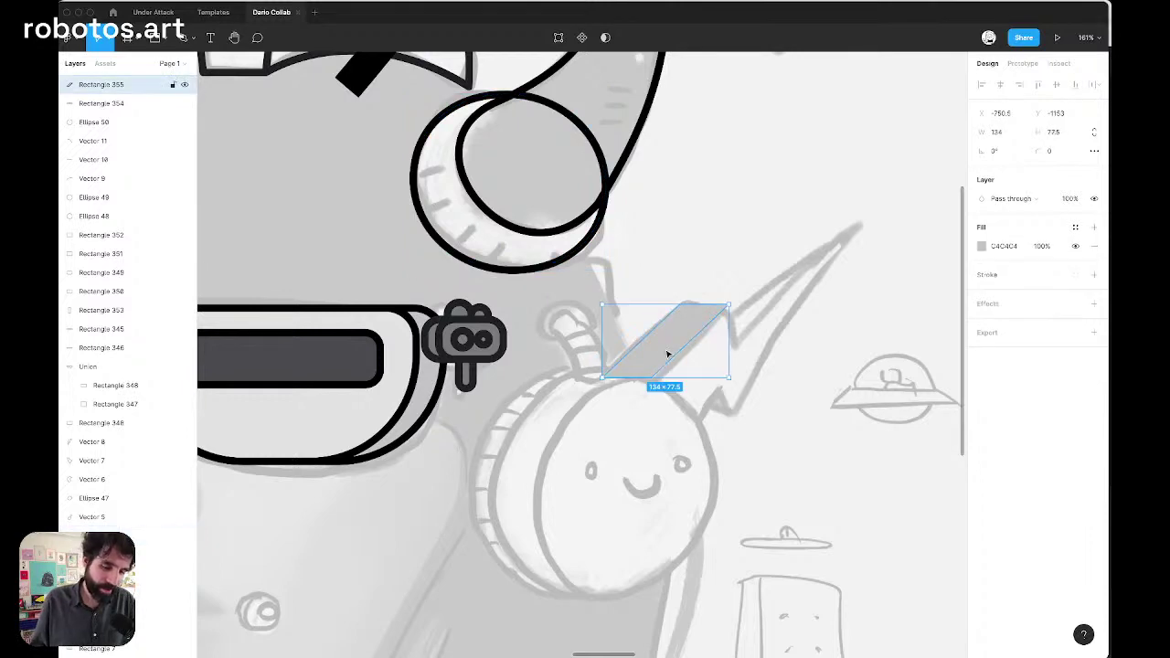
pyautogui.press('alt+super+v')
pyautogui.click(721, 263)
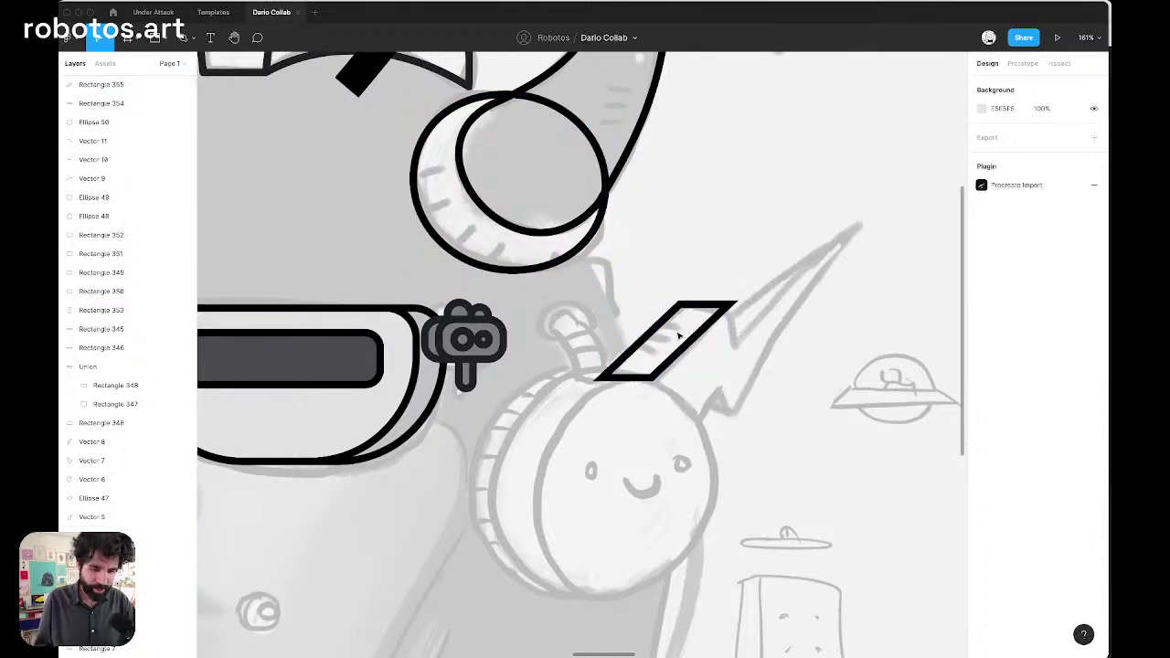
# Set the parallelogram's stroke join to round
pyautogui.scroll(5, 678, 337)
pyautogui.click(600, 339)
pyautogui.scroll(-2, 603, 344)
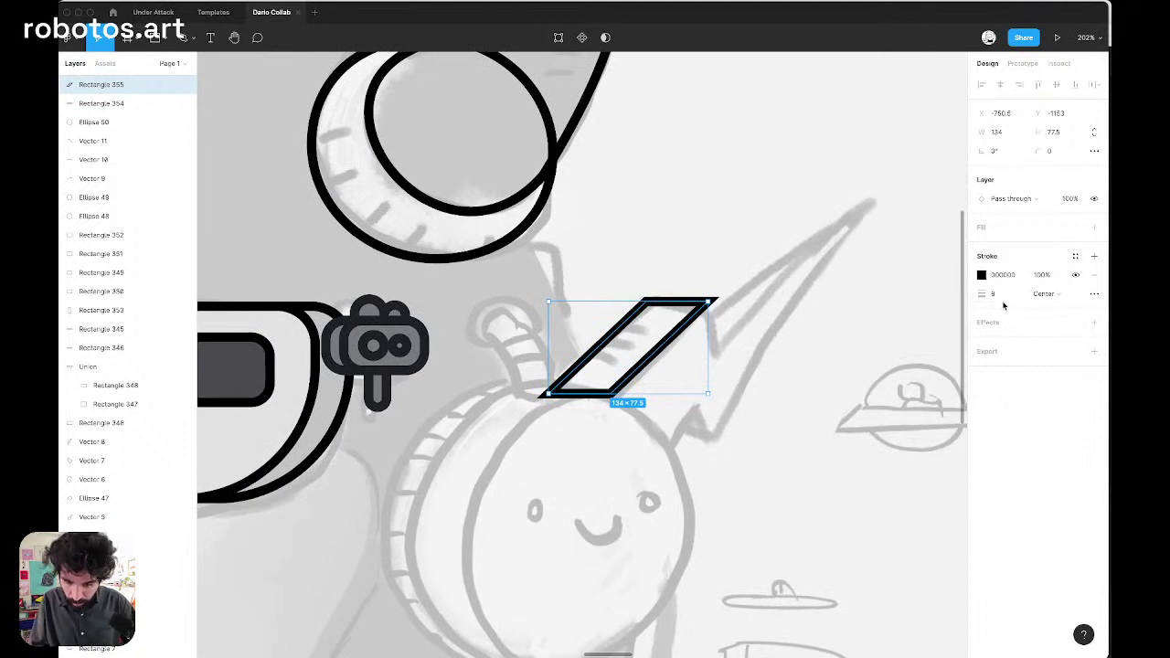
pyautogui.click(1093, 294)
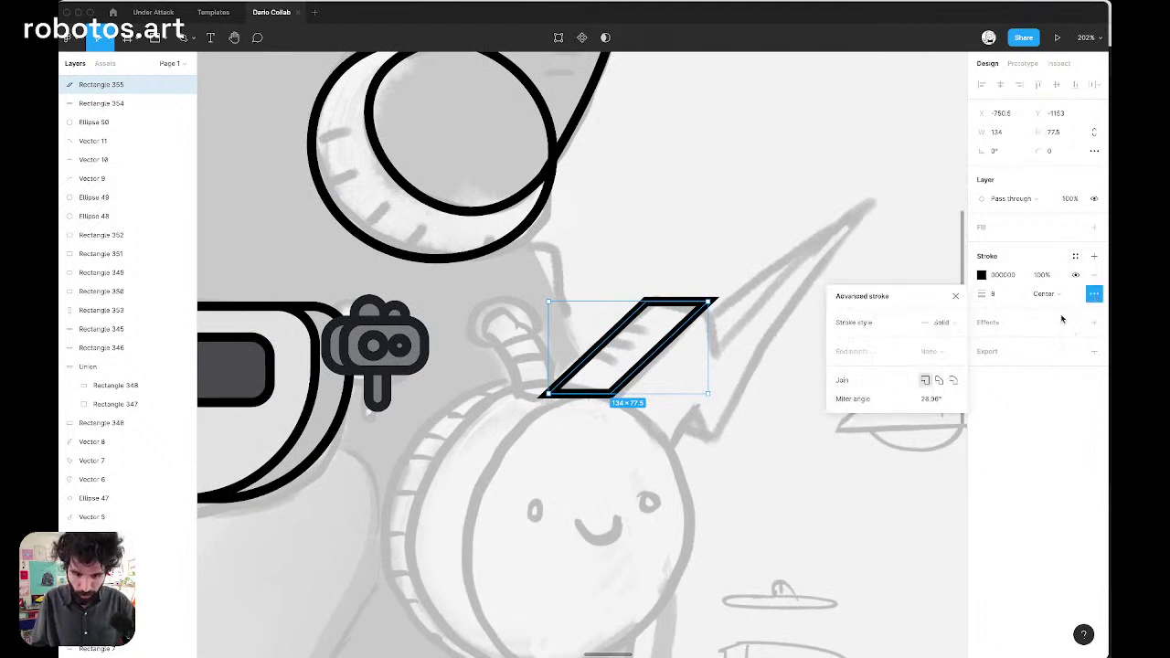
pyautogui.click(940, 381)
pyautogui.click(953, 380)
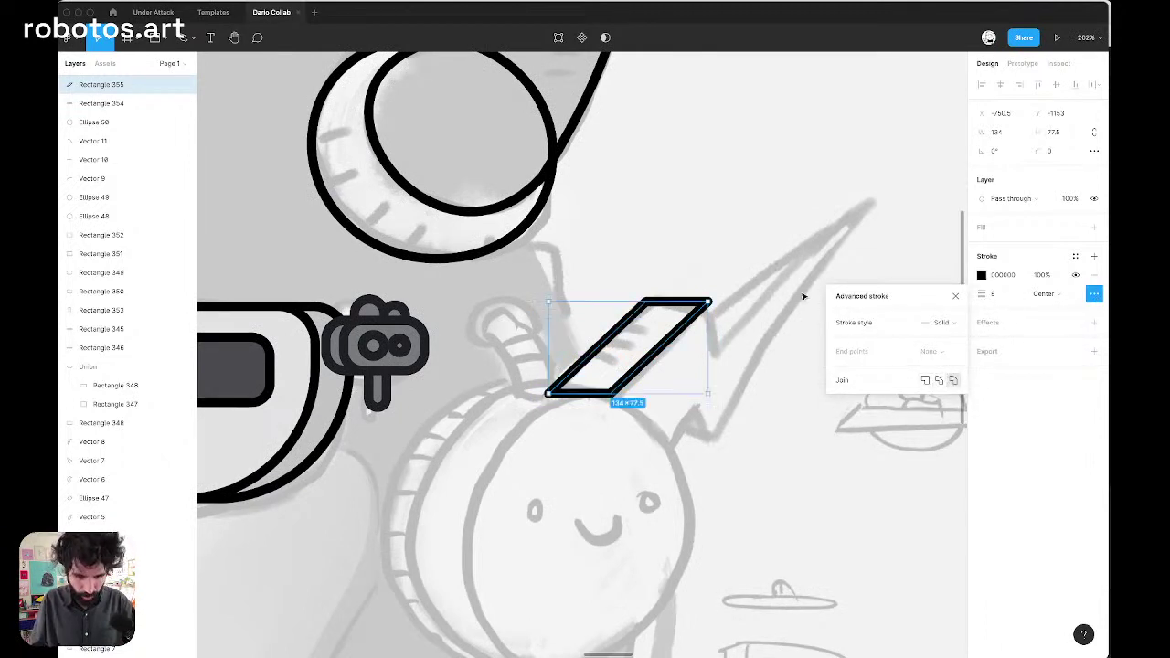
pyautogui.click(802, 295)
pyautogui.scroll(-5, 795, 293)
pyautogui.scroll(5, 763, 265)
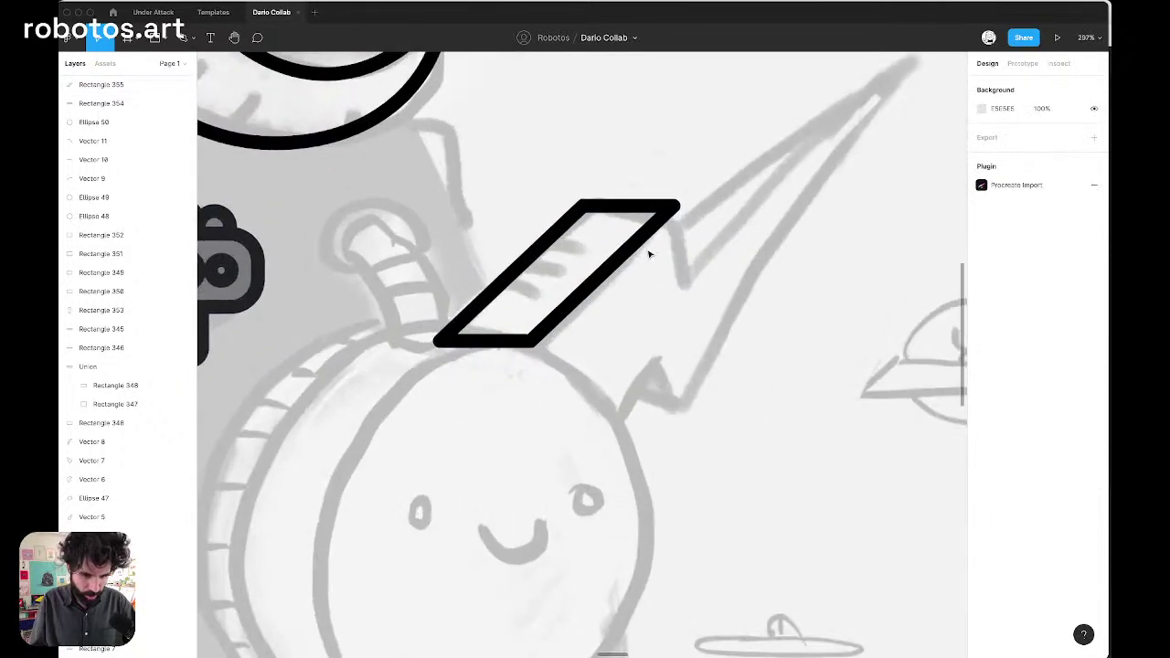
pyautogui.click(638, 245)
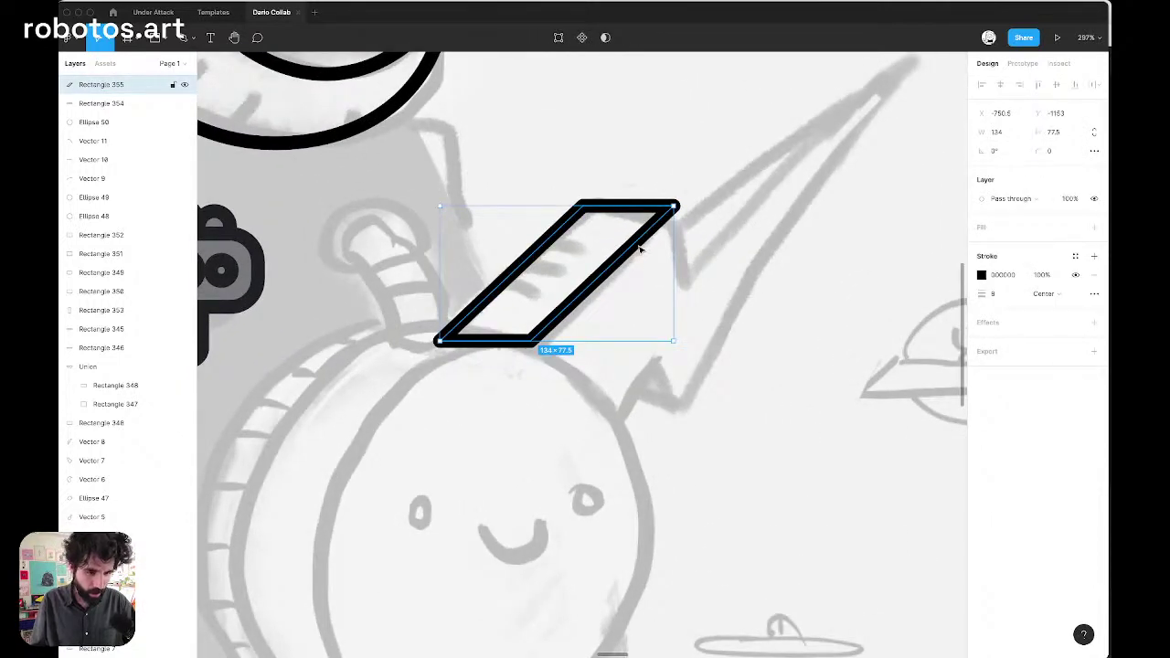
pyautogui.doubleClick(639, 249)
pyautogui.moveTo(581, 207); pyautogui.dragTo(685, 286)
pyautogui.press('super+z')
pyautogui.press('Escape')
pyautogui.press('Escape')
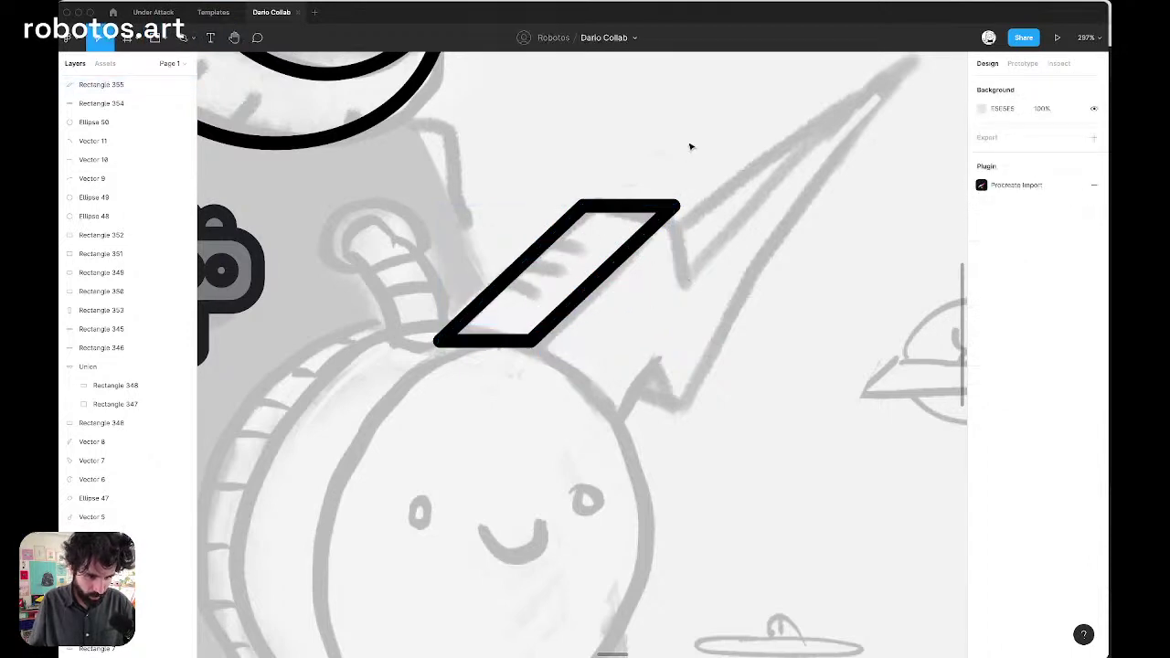
# Duplicate the parallelogram and move the copy's two left corners to the bolt's upper notch and its lower meeting point with the earpiece
pyautogui.click(645, 242)
pyautogui.press('super+d')
pyautogui.doubleClick(606, 240)
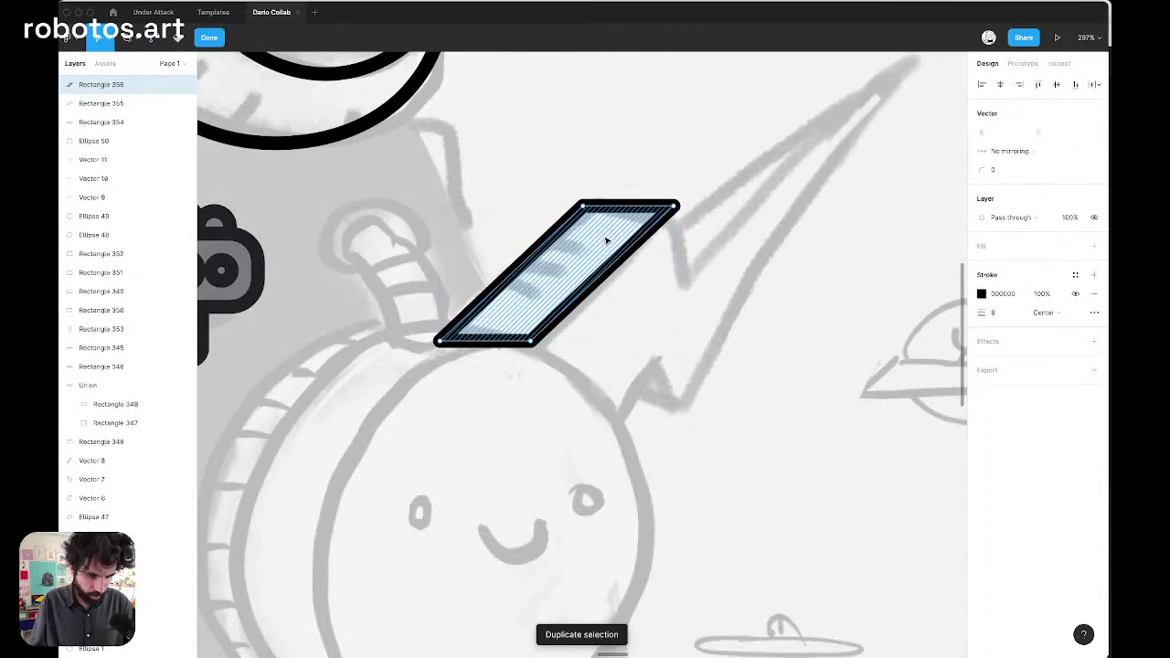
pyautogui.moveTo(584, 208); pyautogui.dragTo(684, 281)
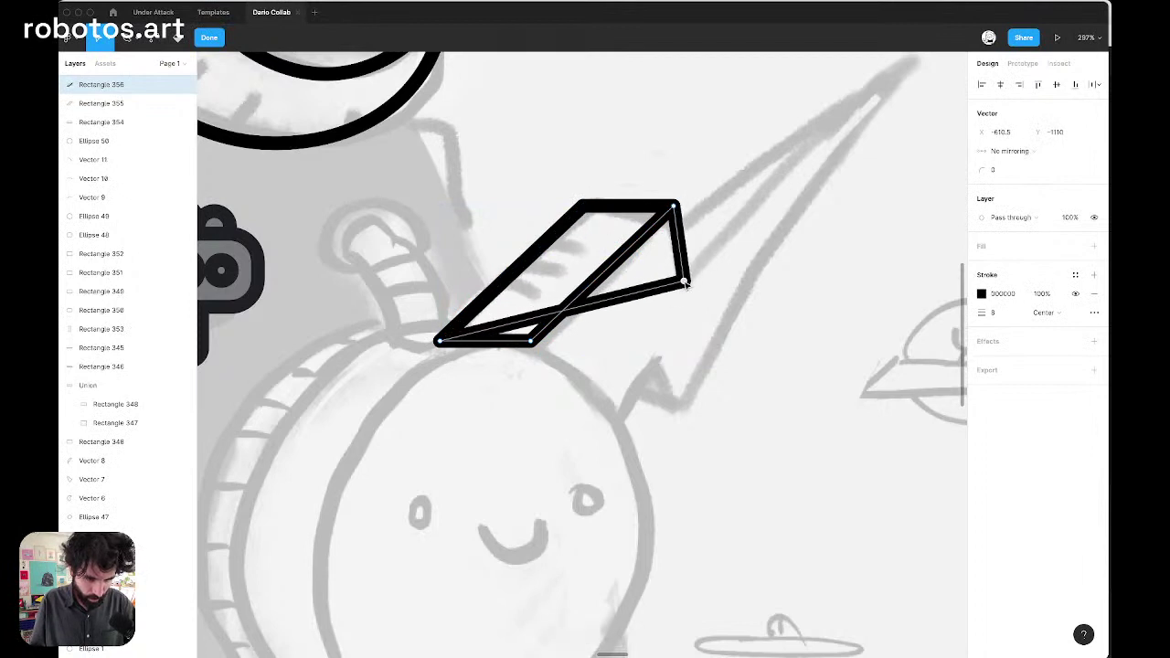
pyautogui.moveTo(440, 344); pyautogui.dragTo(621, 426)
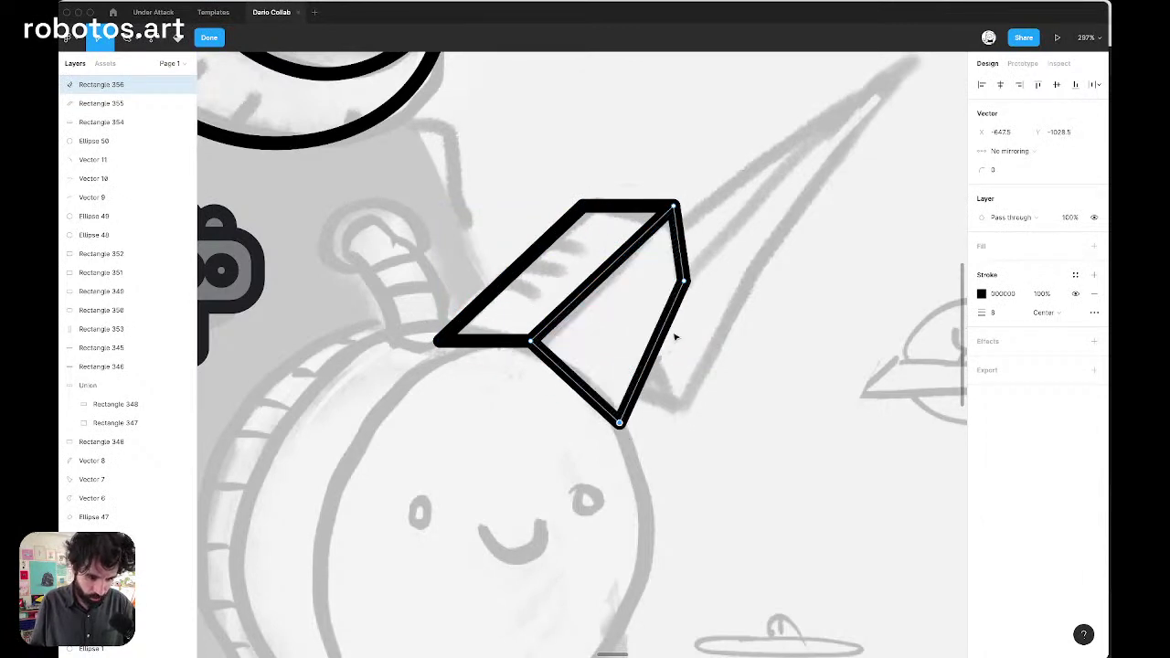
# Add two points to the copy's right edge and pull the upper one down to the sketched barb tip, forming the lower notch
pyautogui.click(652, 352)
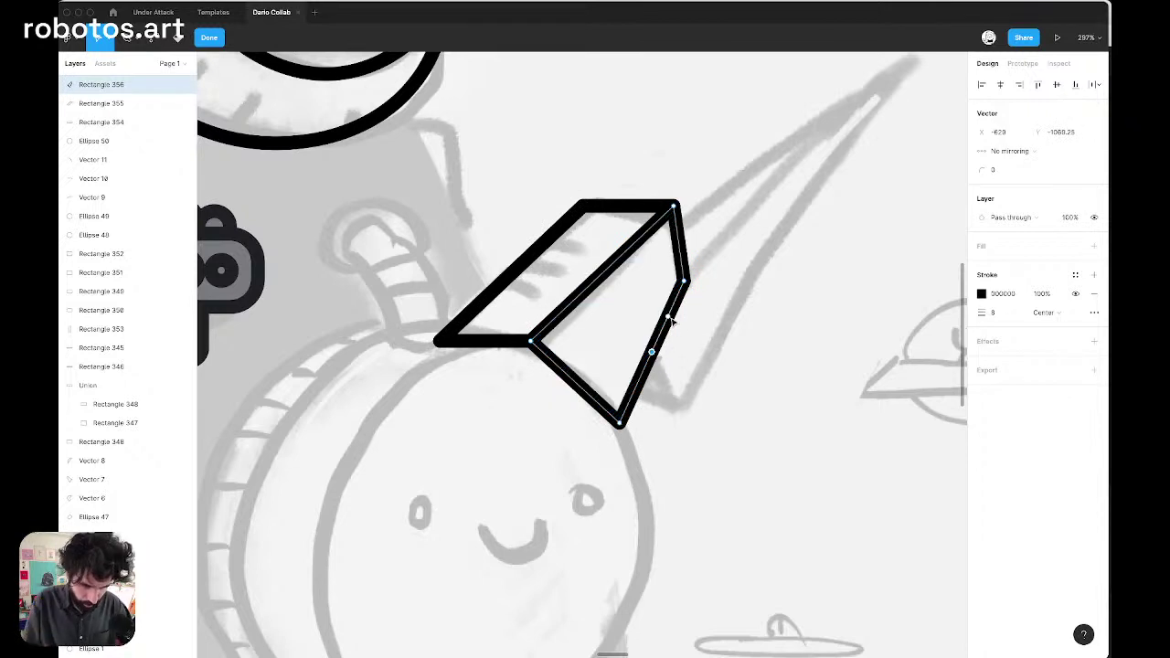
pyautogui.click(672, 318)
pyautogui.moveTo(670, 318); pyautogui.dragTo(678, 406)
pyautogui.hscroll(5, 681, 409)
pyautogui.scroll(2, 681, 409)
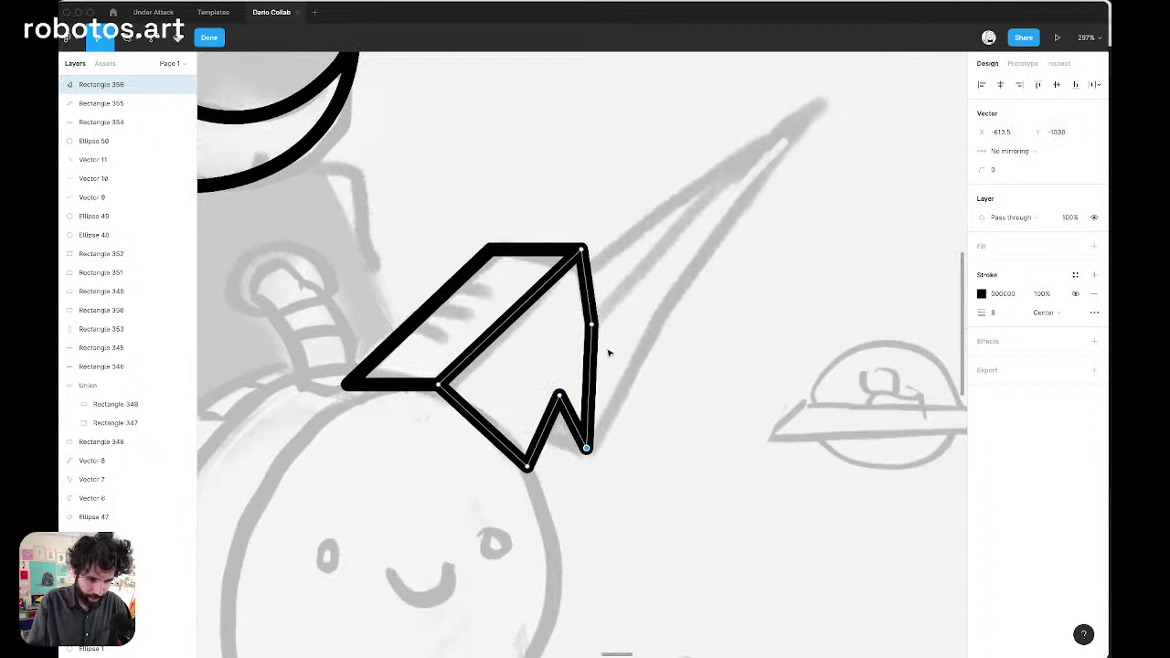
# Add a vertex on the paper plane outline's long edge and pull it out to the sketched wing tip, completing the pointed shape
pyautogui.click(590, 386)
pyautogui.moveTo(591, 387)
pyautogui.mouseDown()
pyautogui.moveTo(843, 135)
pyautogui.moveTo(794, 117)
pyautogui.mouseUp()
pyautogui.scroll(-1, 718, 222)
pyautogui.scroll(-2, 718, 222)
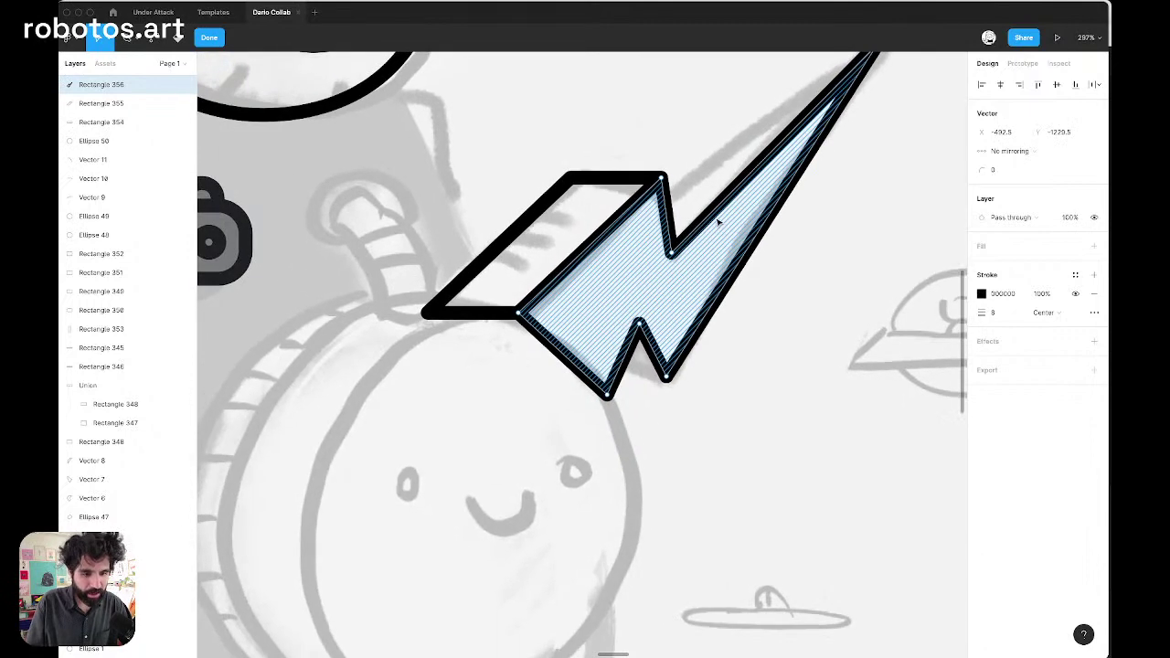
pyautogui.press('Escape')
pyautogui.scroll(-3, 778, 282)
pyautogui.click(764, 384)
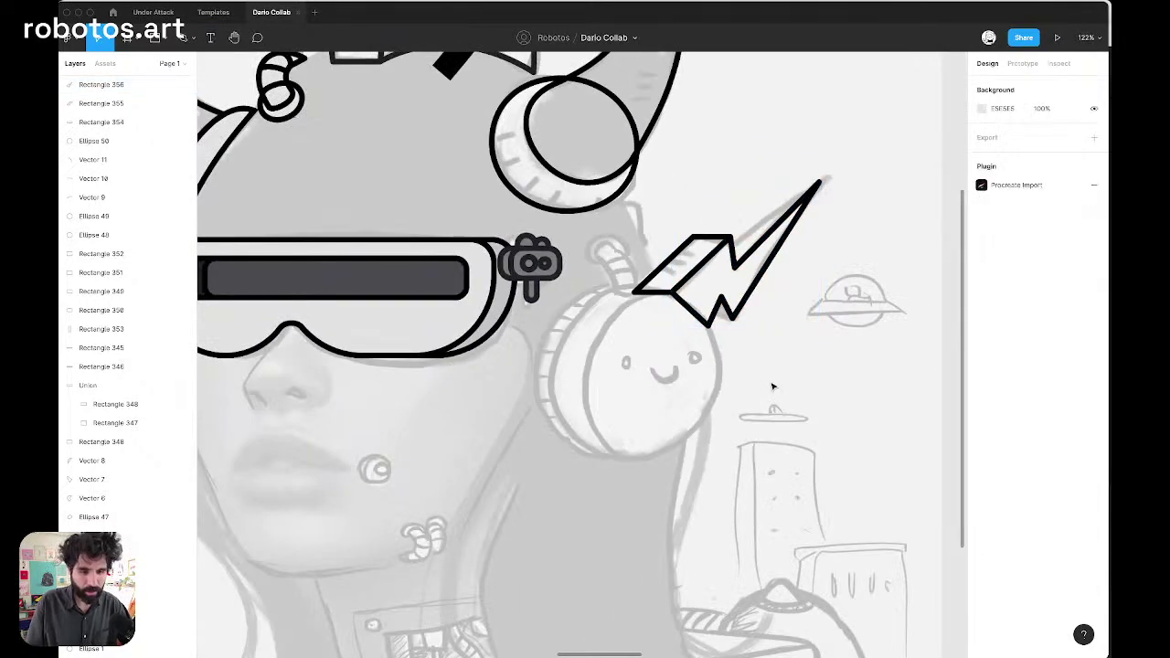
# Duplicate the parallelogram flap of the paper plane and scale the copy to about 93 by 54
pyautogui.scroll(3, 794, 254)
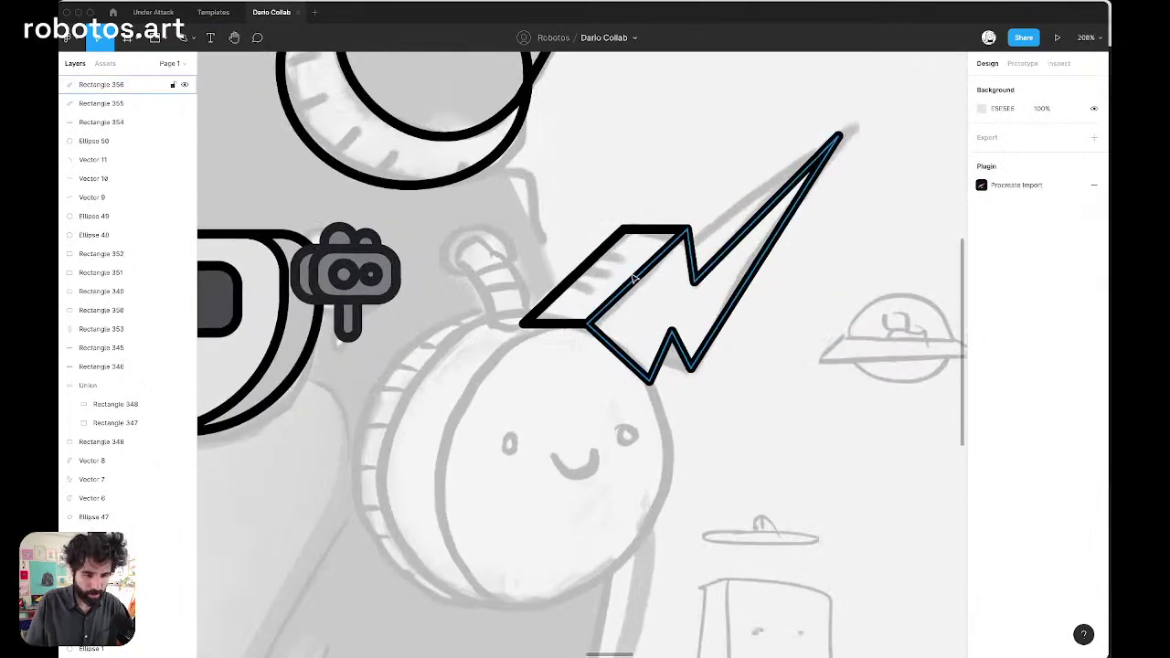
pyautogui.moveTo(620, 235); pyautogui.dragTo(711, 212)
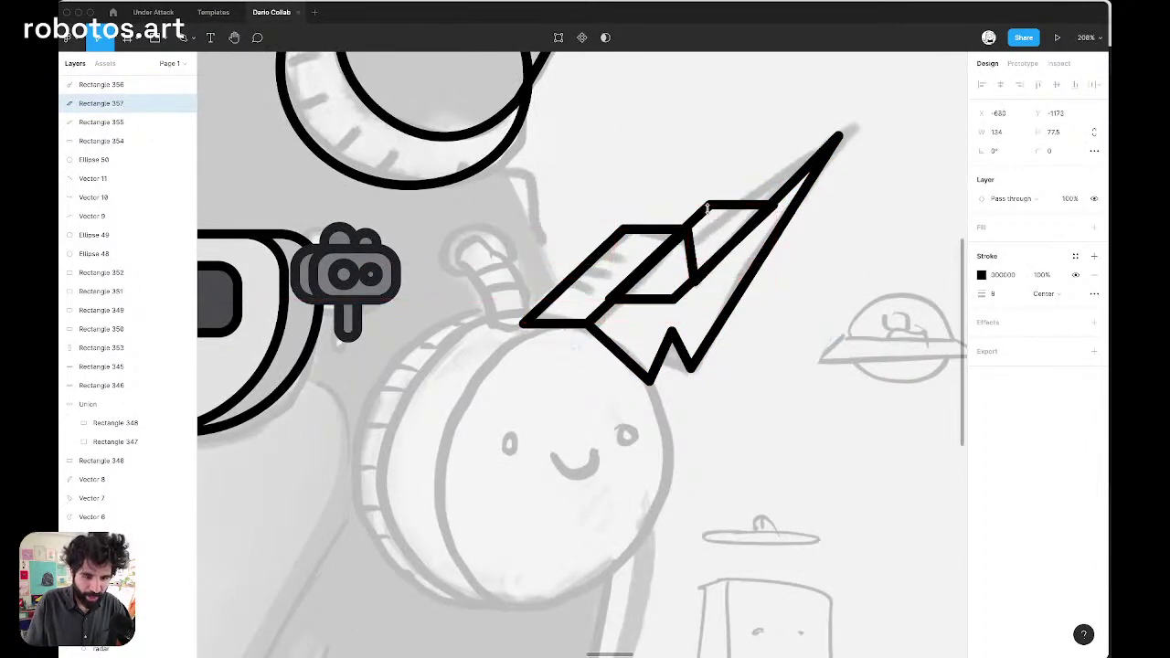
pyautogui.scroll(2, 771, 177)
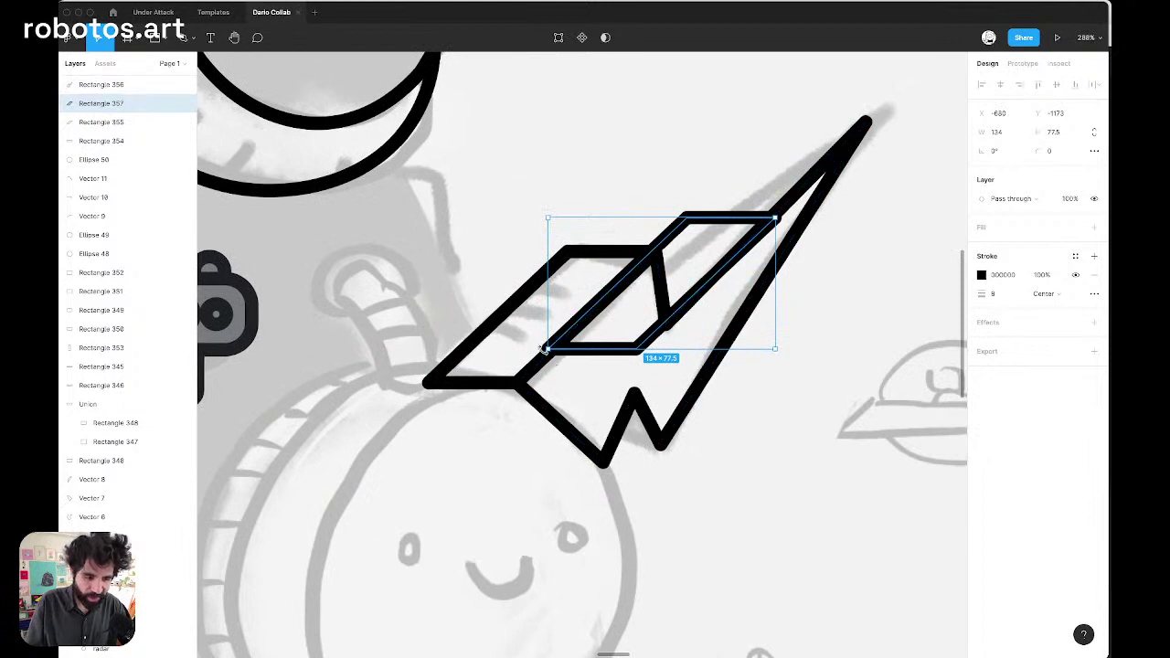
pyautogui.moveTo(547, 349); pyautogui.dragTo(615, 308)
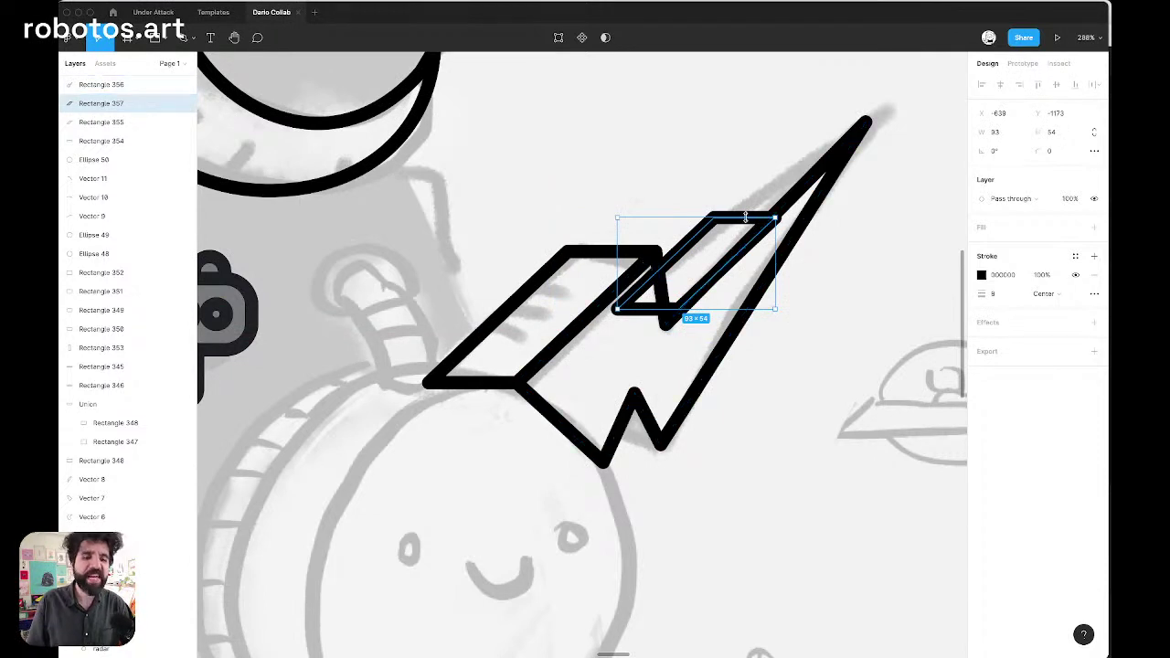
# Move the small parallelogram up so its corner meets the plane's pointed tip, using outline view for alignment
pyautogui.moveTo(693, 240); pyautogui.dragTo(781, 146)
pyautogui.press('super+y')
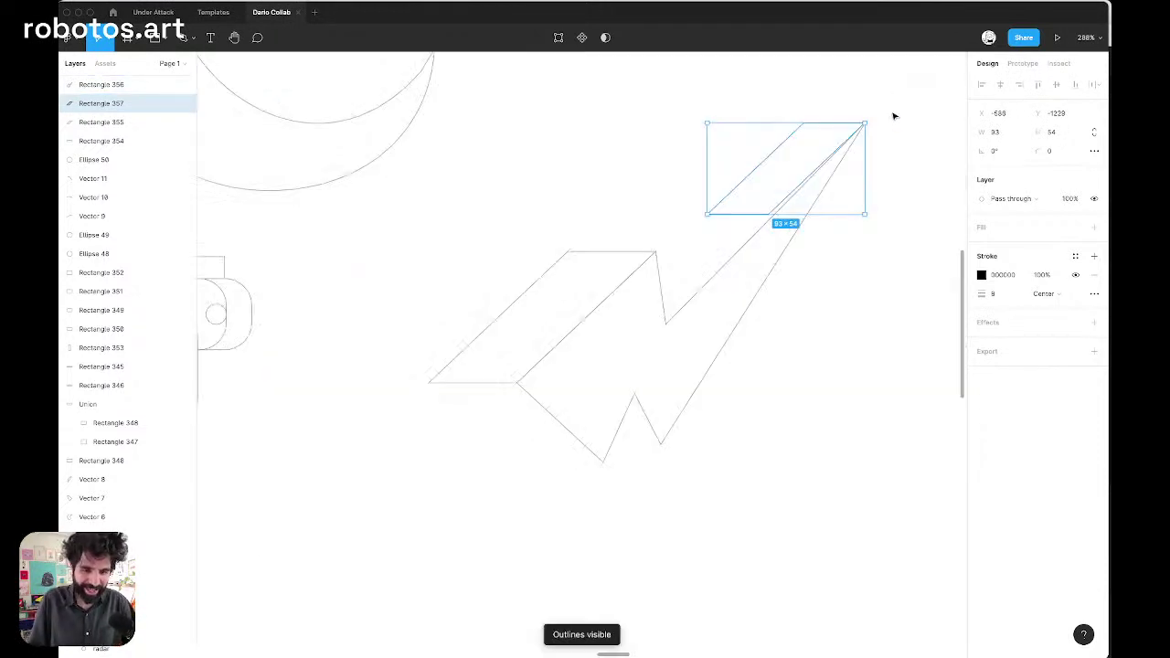
pyautogui.hotkey('shift', '2')
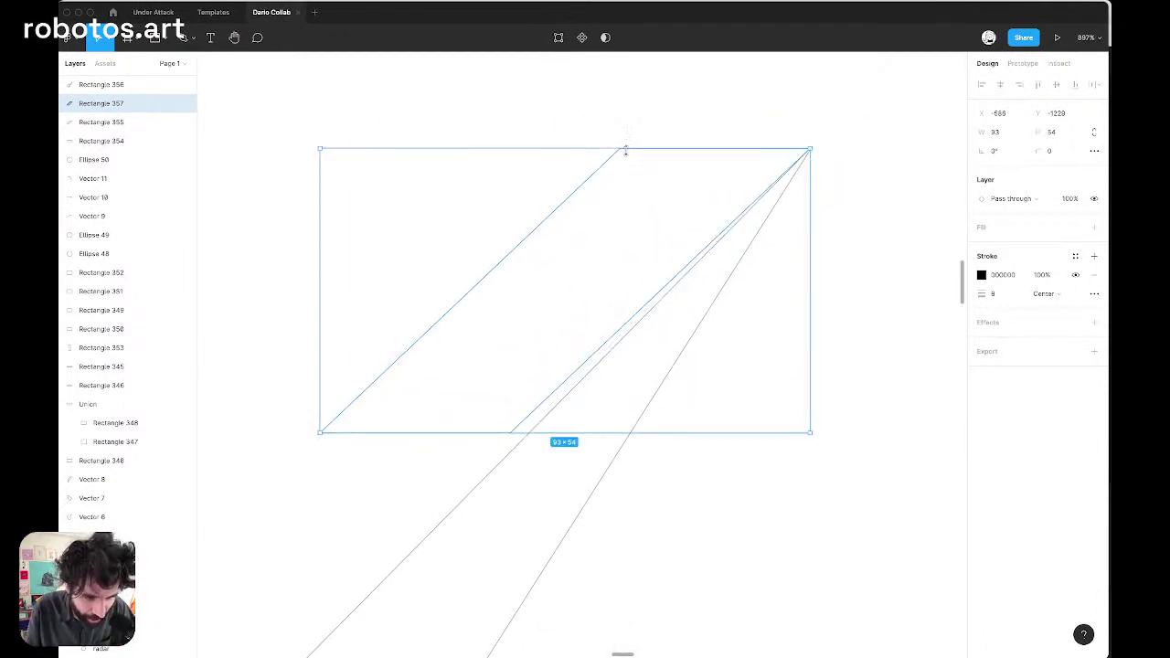
pyautogui.moveTo(614, 163)
pyautogui.mouseDown()
pyautogui.moveTo(595, 156)
pyautogui.moveTo(614, 159)
pyautogui.mouseUp()
# Move the plane's tip vertex to X -493, Y -1229 to meet the small parallelogram's corner
pyautogui.scroll(5, 864, 126)
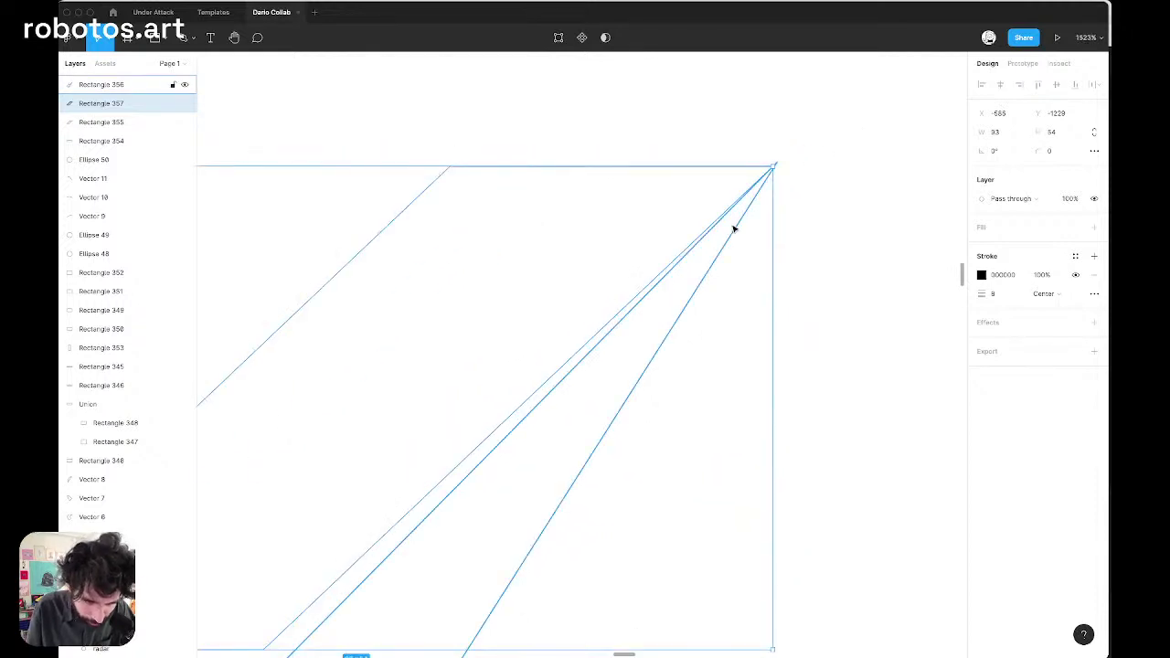
pyautogui.click(735, 229)
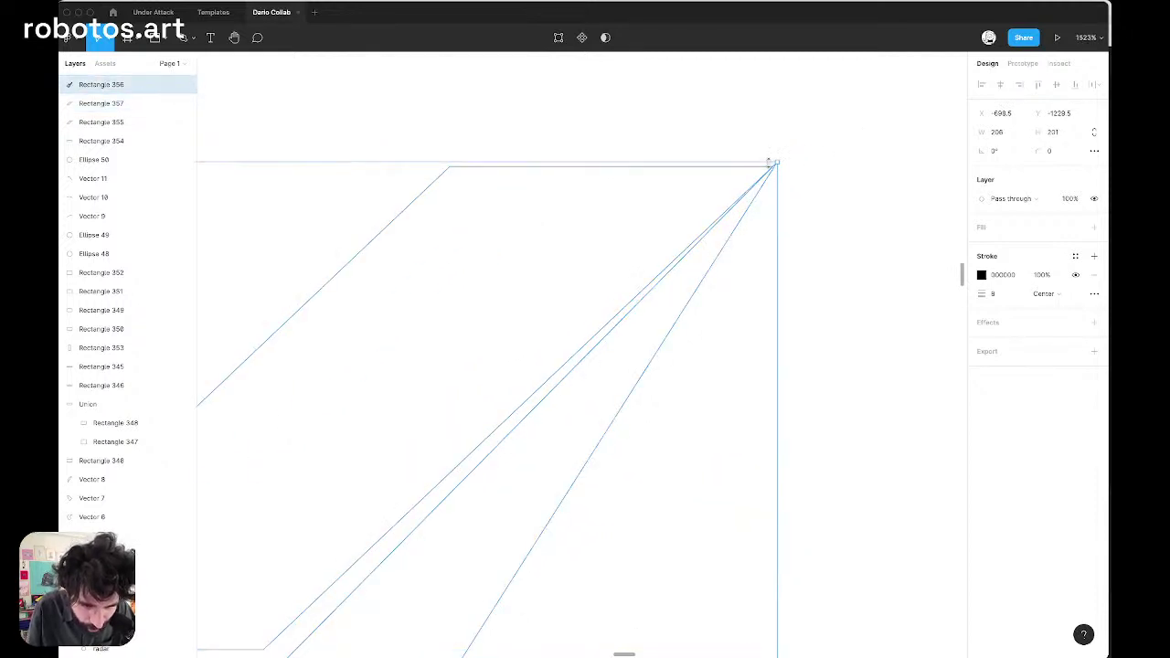
pyautogui.press('Return')
pyautogui.click(777, 169)
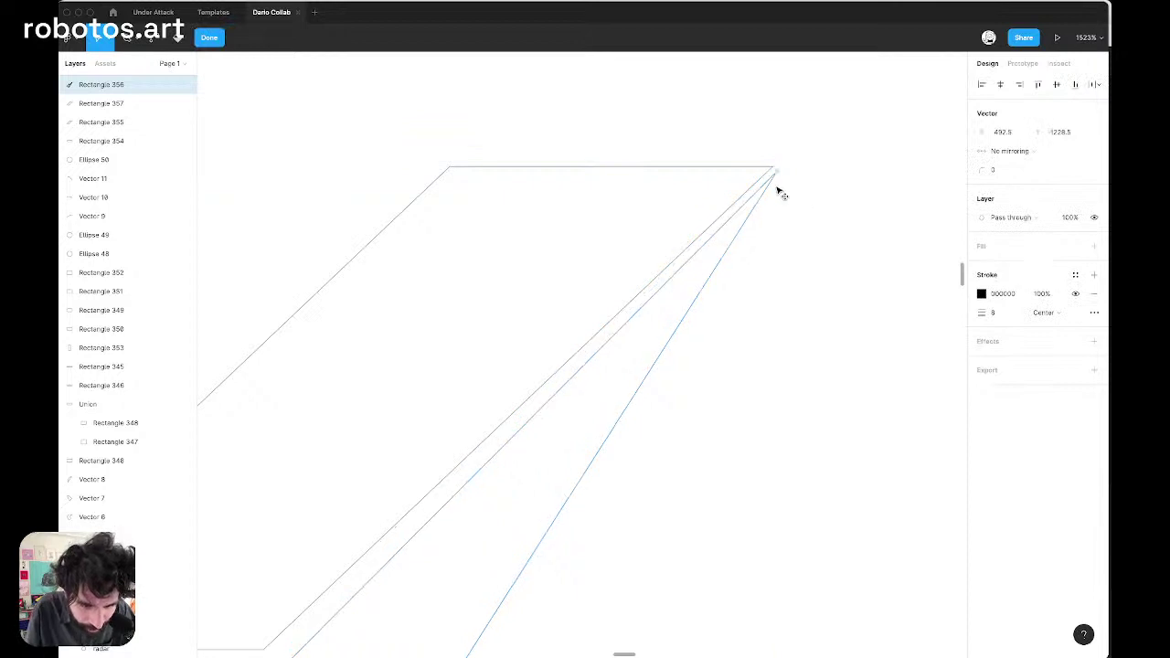
pyautogui.scroll(-5, 773, 171)
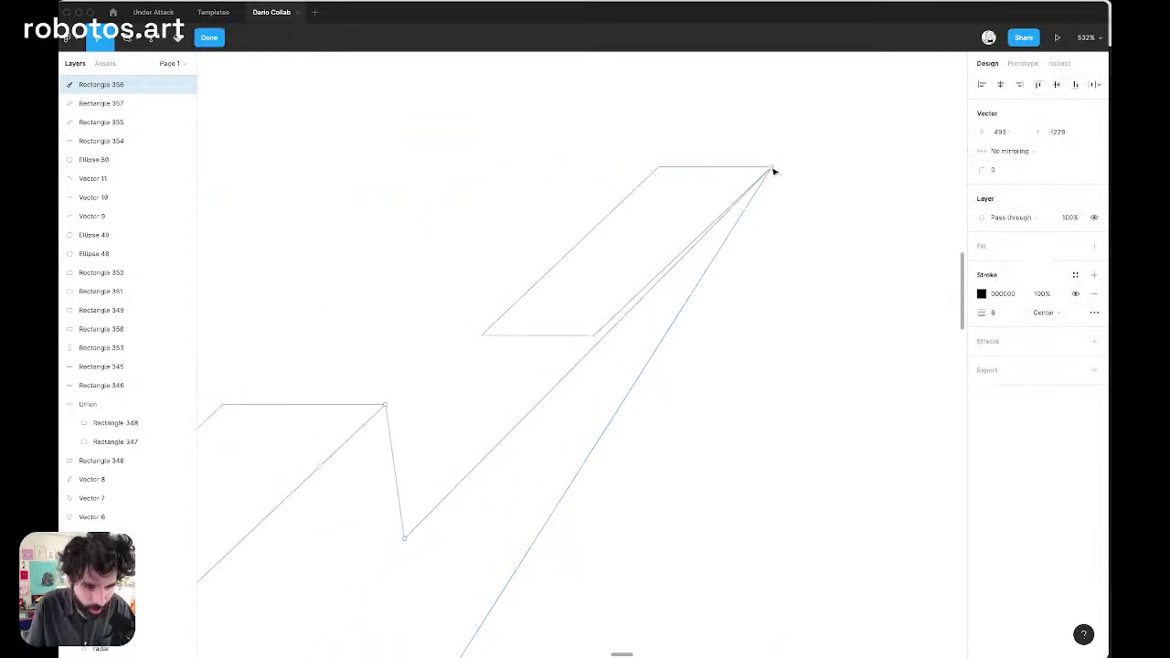
pyautogui.press('Escape')
pyautogui.click(886, 158)
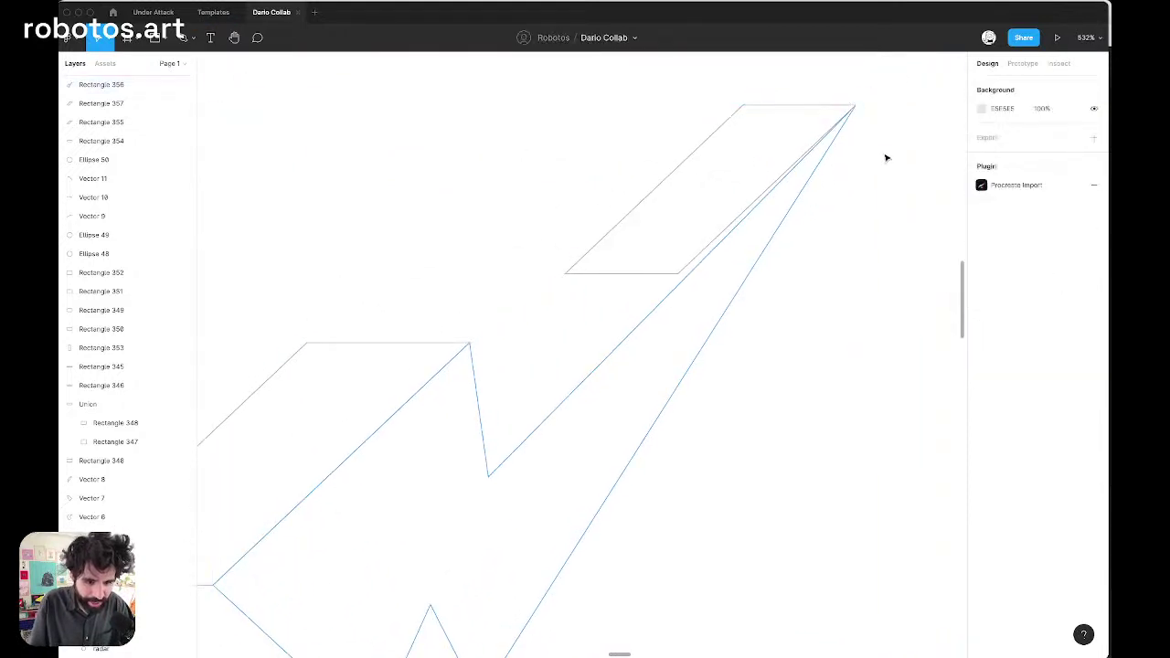
# Stretch the small parallelogram's lower edge to the plane's inner notch, about 154 by 119.5 overall, and return to the normal filled view
pyautogui.click(586, 279)
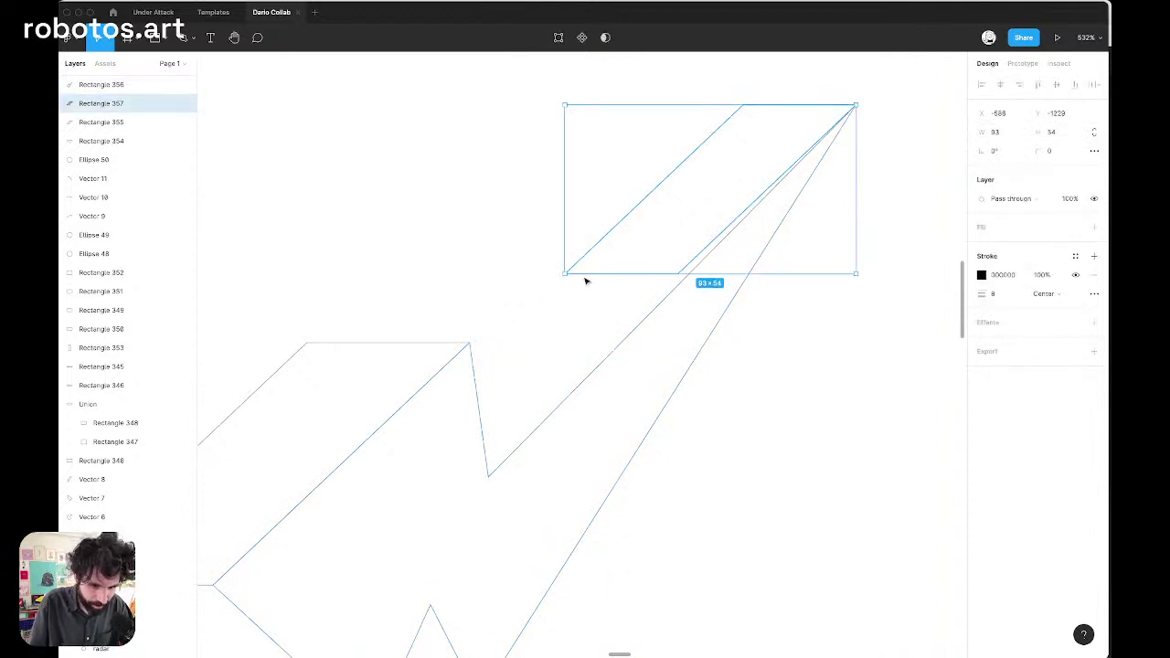
pyautogui.press('Return')
pyautogui.moveTo(507, 211); pyautogui.dragTo(532, 489)
pyautogui.moveTo(498, 483); pyautogui.dragTo(488, 482)
pyautogui.press('Escape')
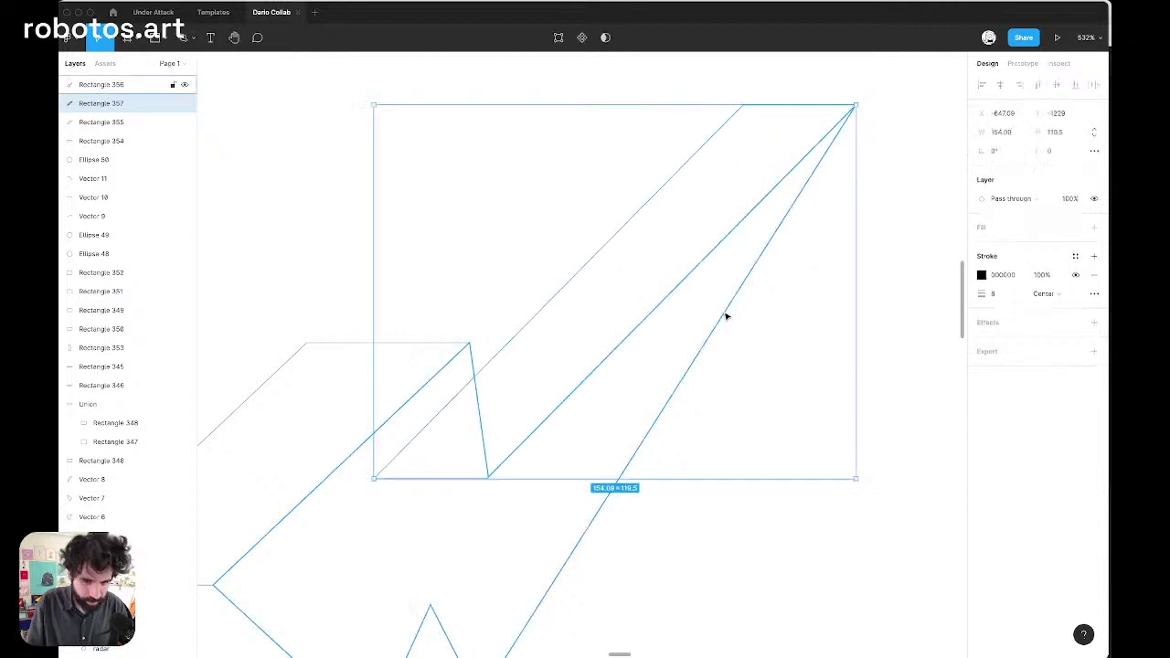
pyautogui.scroll(-3, 727, 316)
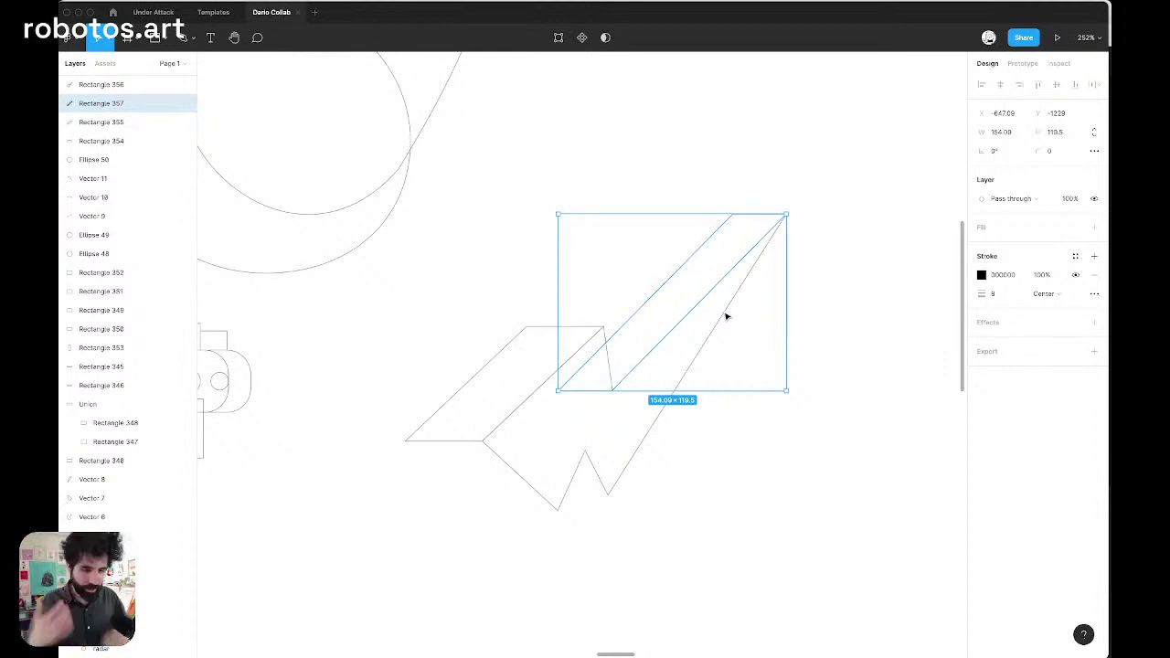
pyautogui.scroll(-5, 727, 317)
pyautogui.click(687, 239)
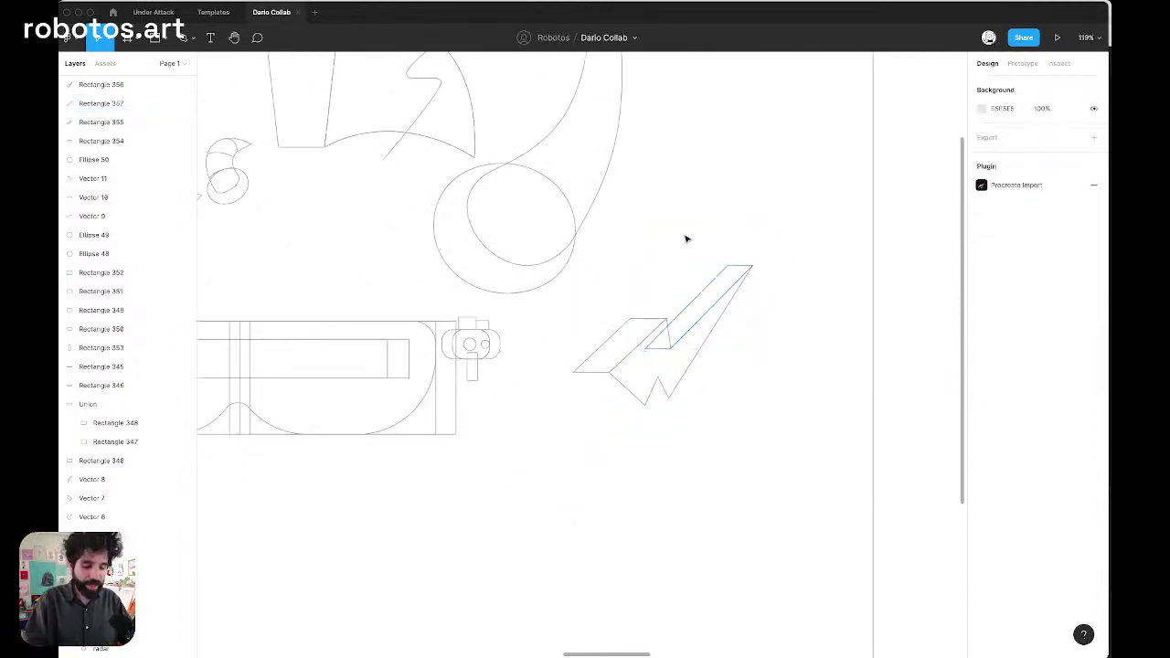
pyautogui.press('super+y')
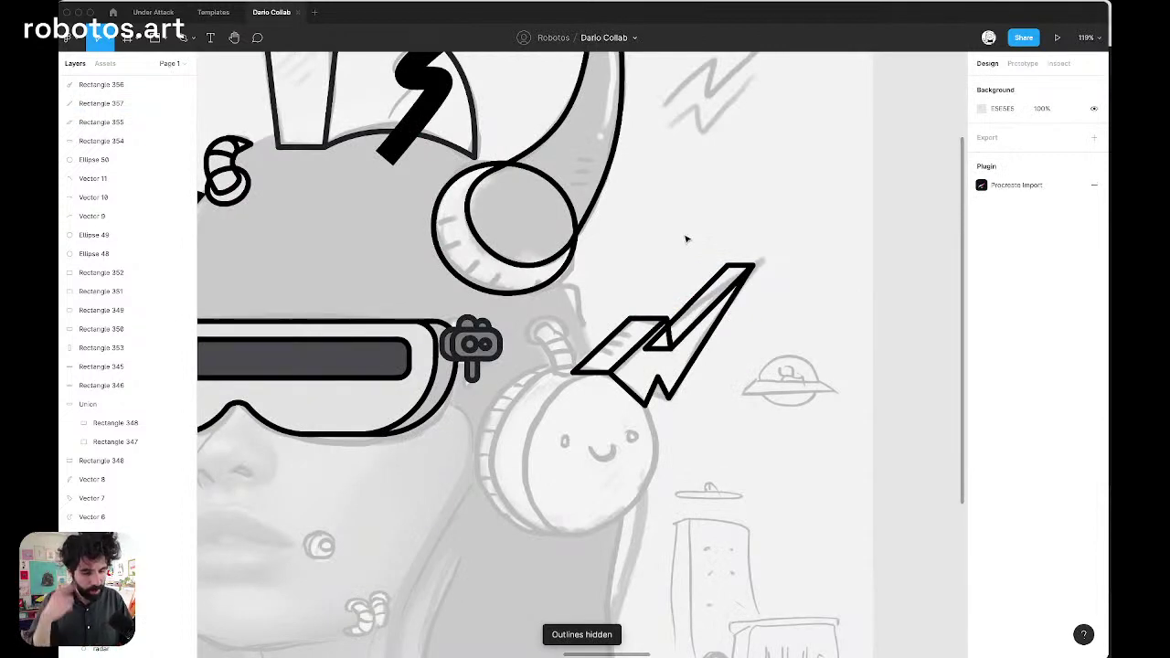
# Draw an ellipse about 216 by 227 over the sketched smiling round face
pyautogui.press('o')
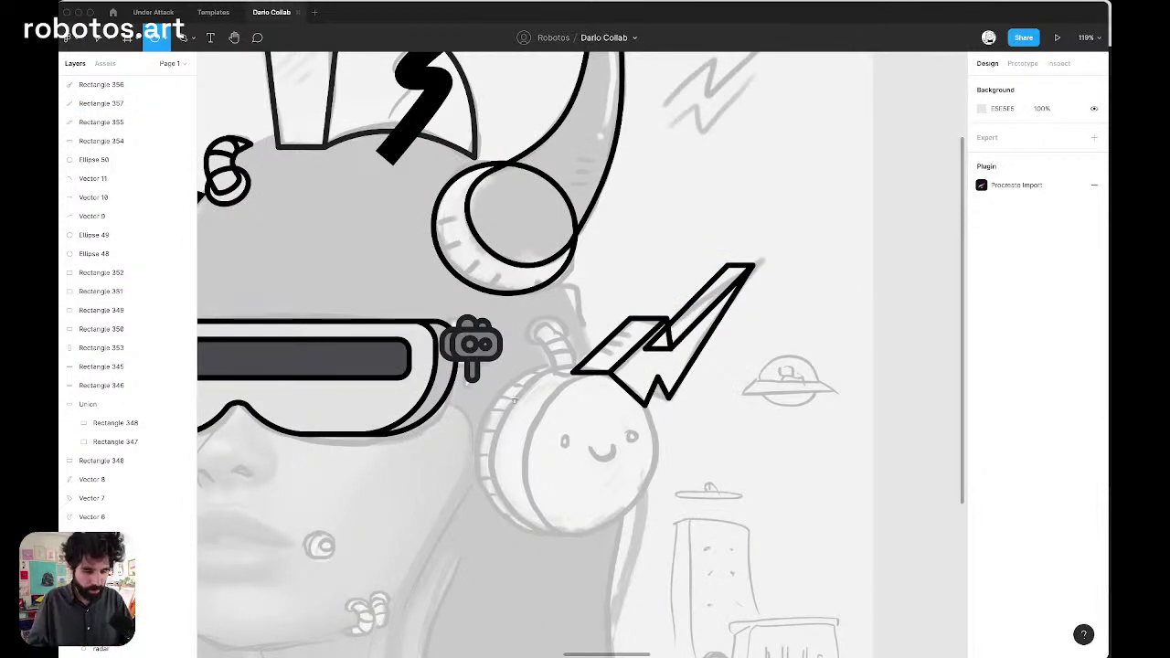
pyautogui.moveTo(523, 366)
pyautogui.mouseDown()
pyautogui.moveTo(629, 498)
pyautogui.moveTo(688, 532)
pyautogui.mouseUp()
pyautogui.moveTo(631, 477)
pyautogui.mouseDown()
pyautogui.moveTo(598, 491)
pyautogui.moveTo(619, 485)
pyautogui.mouseUp()
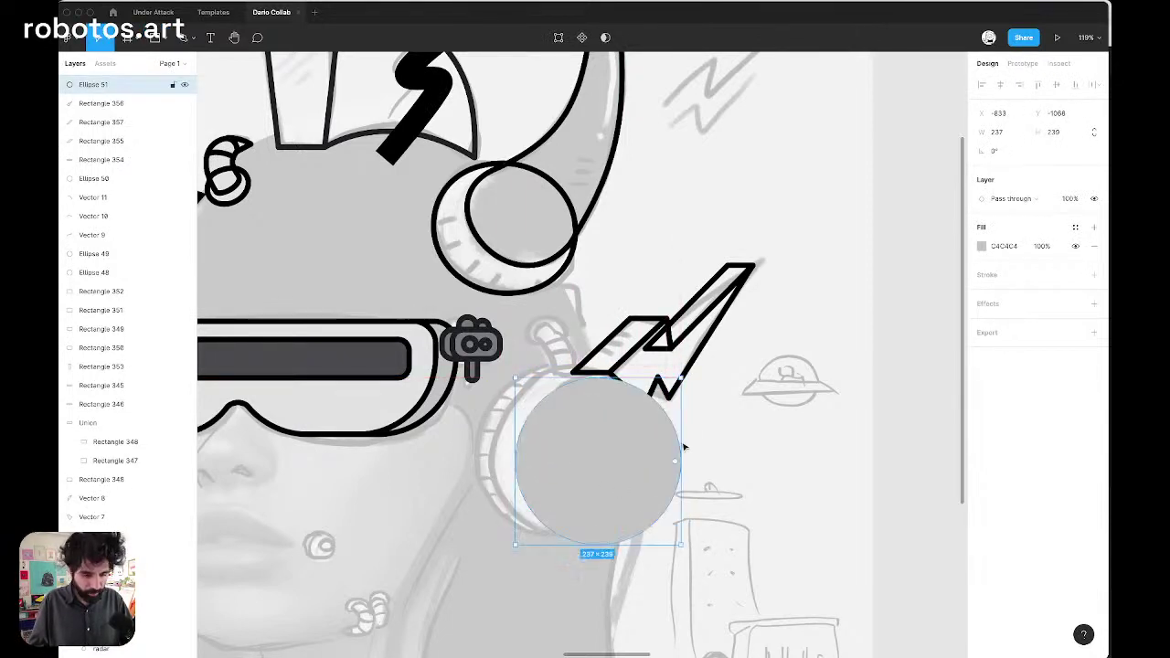
pyautogui.moveTo(679, 545); pyautogui.dragTo(628, 502)
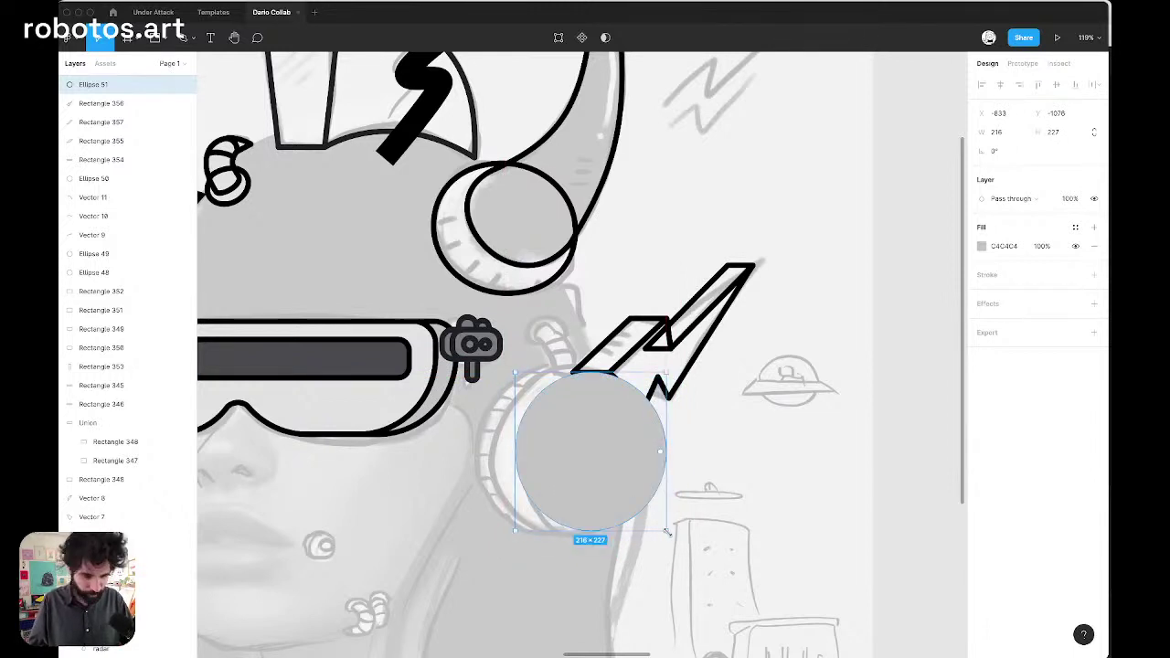
# Reposition the ellipse over the sketched round face and resize it to about 223 by 242
pyautogui.scroll(5, 667, 532)
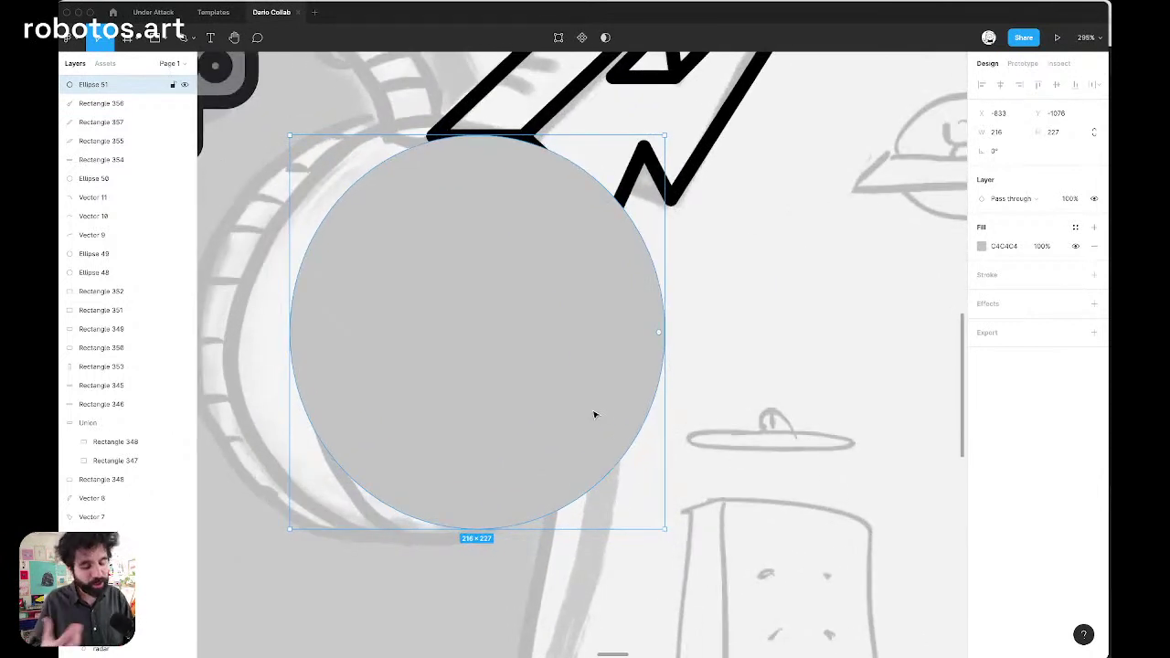
pyautogui.scroll(-3, 595, 414)
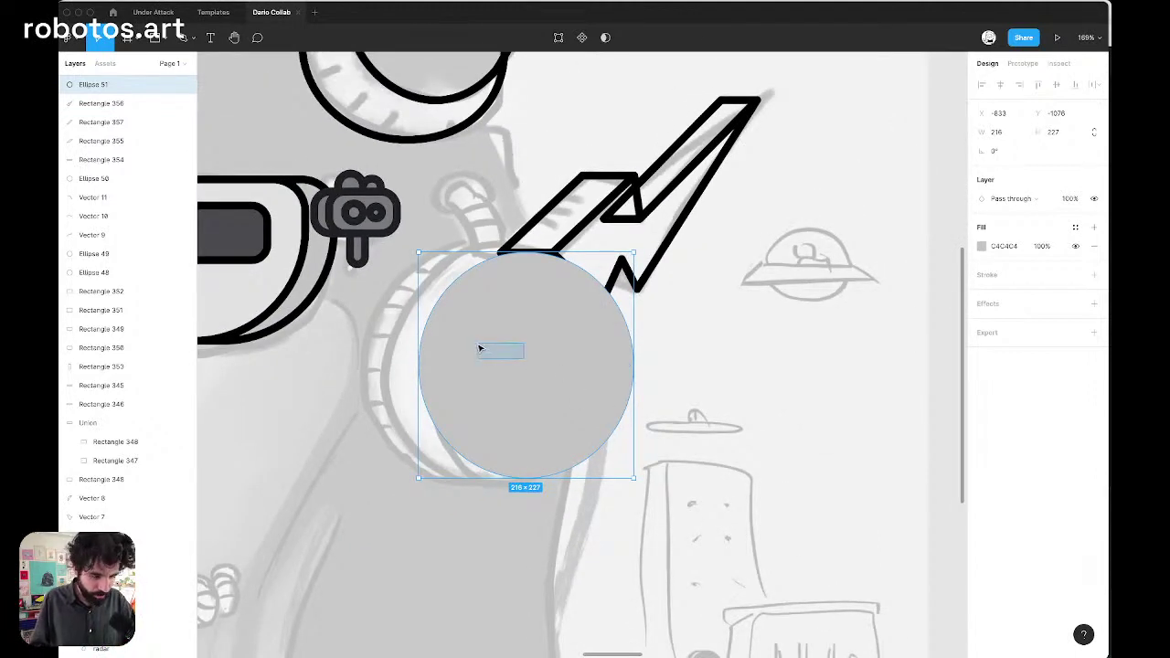
pyautogui.moveTo(546, 363)
pyautogui.mouseDown()
pyautogui.moveTo(499, 345)
pyautogui.moveTo(558, 381)
pyautogui.moveTo(546, 359)
pyautogui.mouseUp()
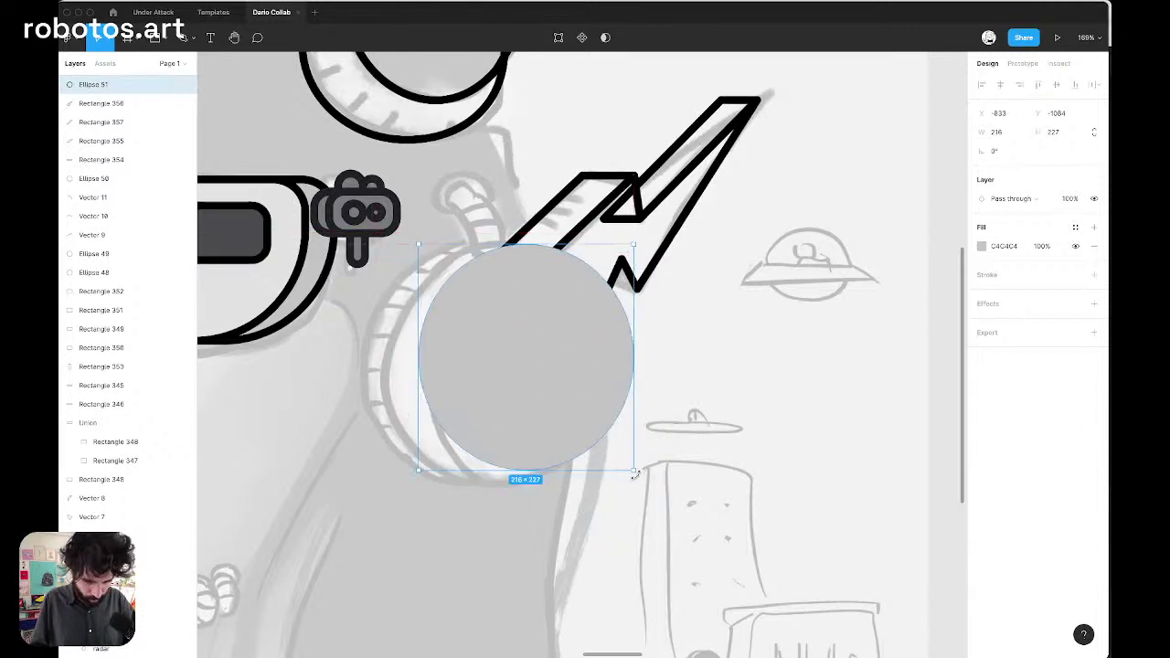
pyautogui.moveTo(555, 467); pyautogui.dragTo(554, 484)
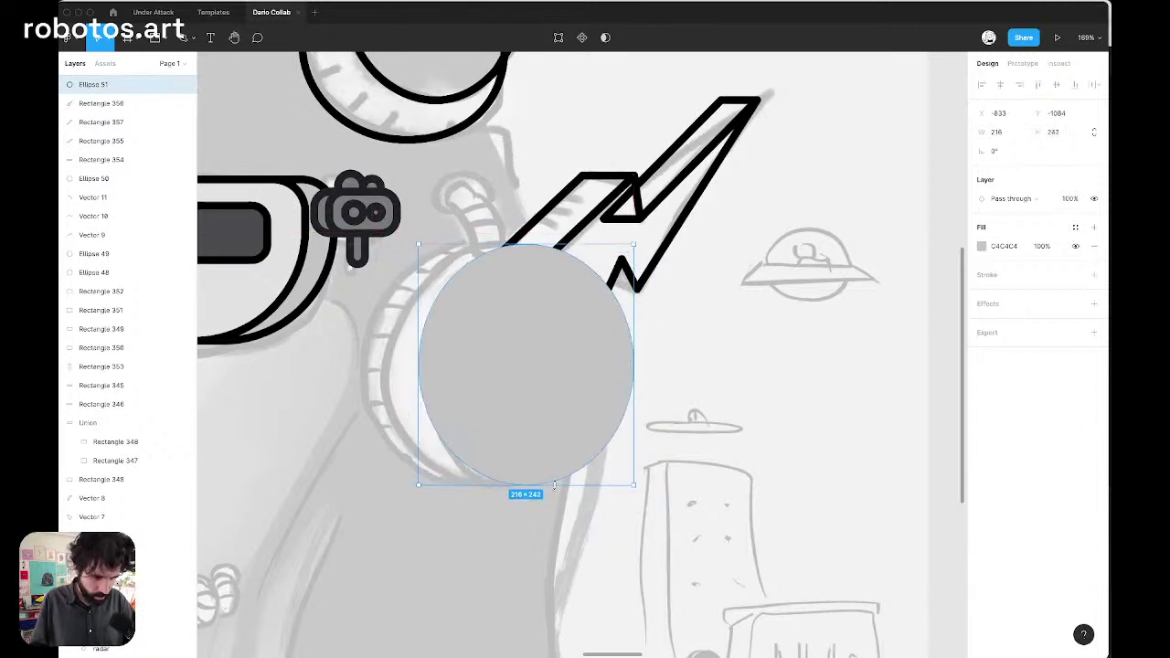
pyautogui.moveTo(634, 406); pyautogui.dragTo(640, 406)
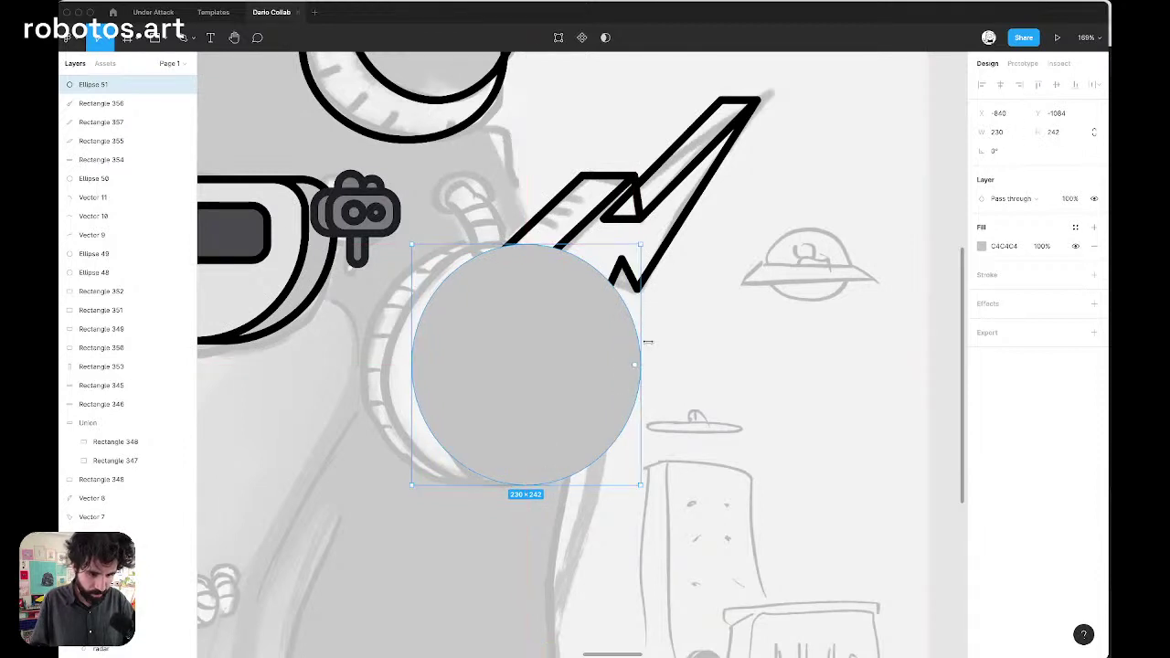
pyautogui.moveTo(641, 244); pyautogui.dragTo(635, 244)
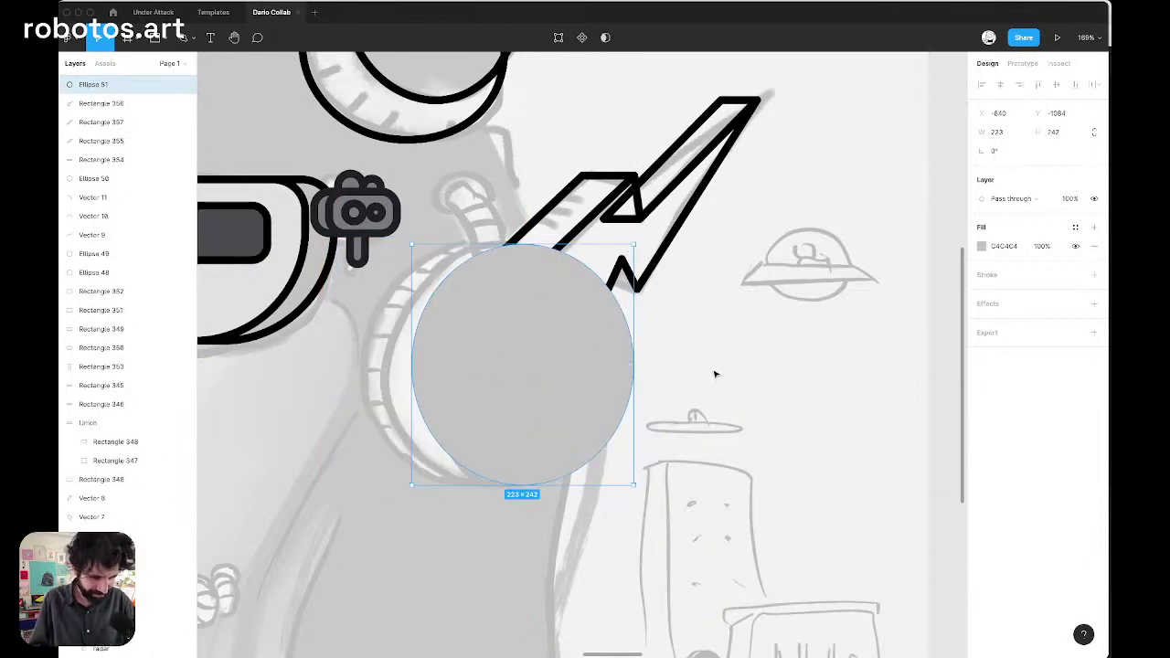
# Copy the ink/04 fill and ink/06 stroke from the rounded bar beside the goggles onto the ellipse, and shorten it to about 223 by 226
pyautogui.hscroll(-10, 640, 357)
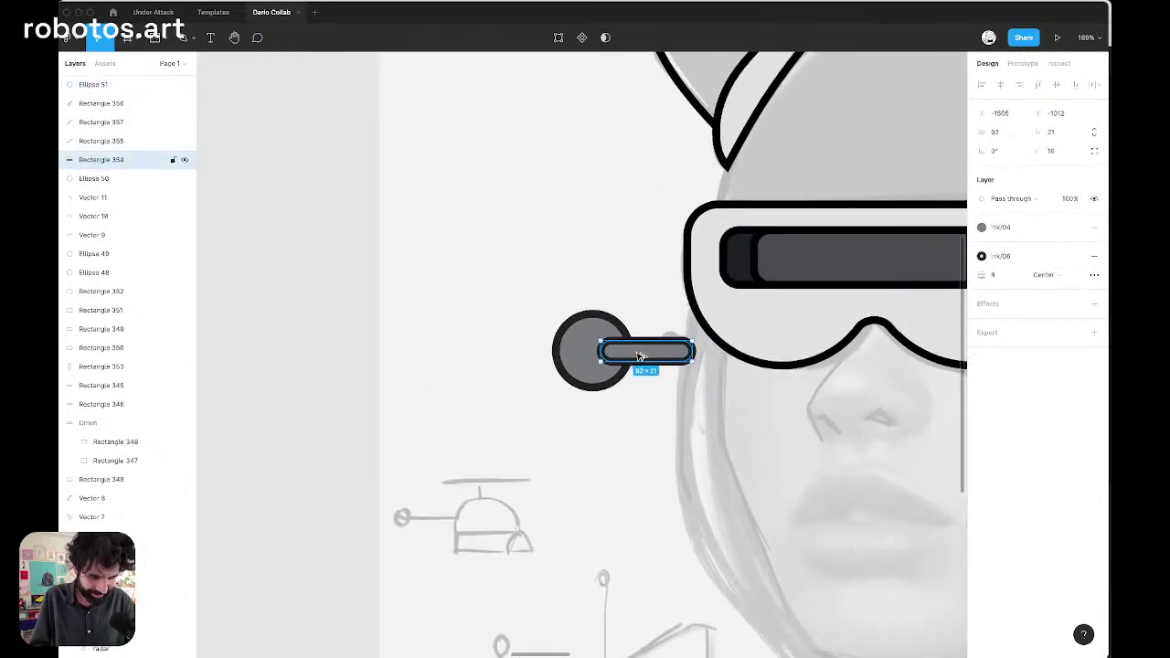
pyautogui.hscroll(10, 640, 356)
pyautogui.press('super+alt+v')
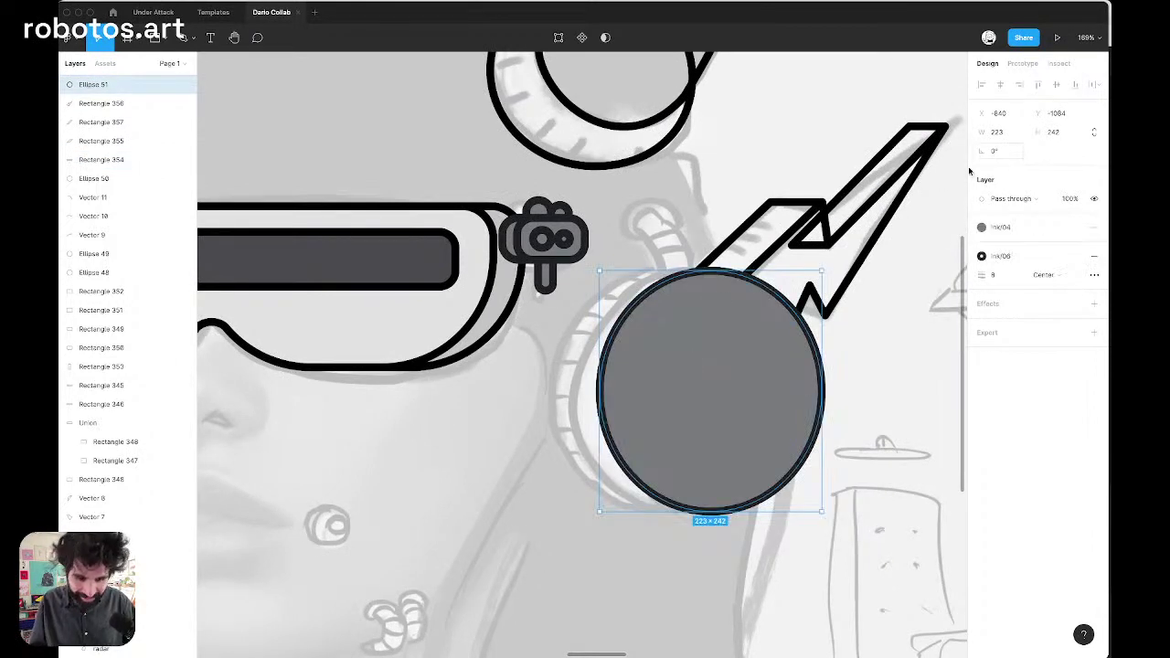
pyautogui.hscroll(4, 625, 329)
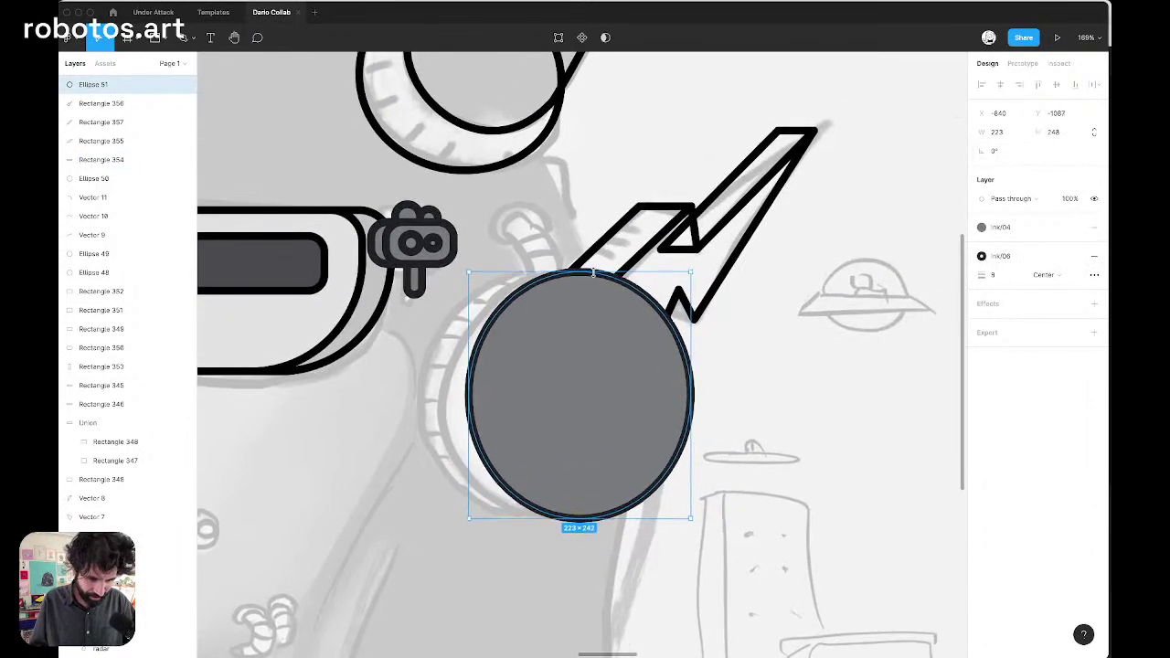
pyautogui.moveTo(593, 271); pyautogui.dragTo(594, 283)
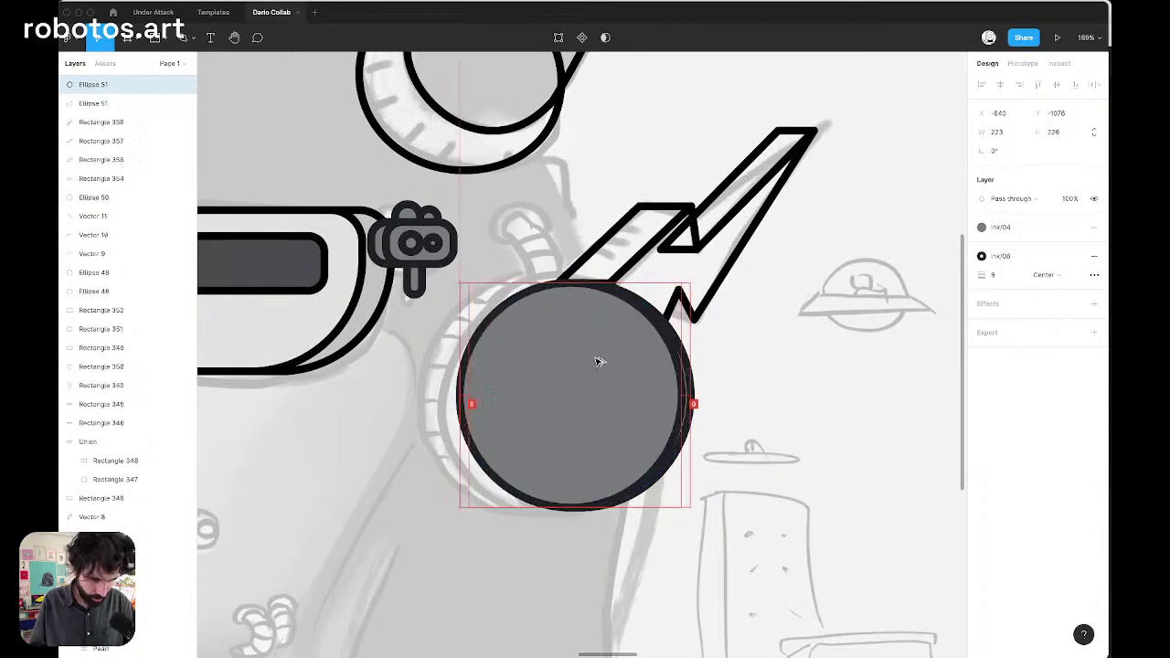
# Duplicate the ellipse behind the original, offset it to the left as the rear rim, and enlarge it to about 251 by 254
pyautogui.keyDown('alt'); pyautogui.moveTo(598, 360); pyautogui.dragTo(575, 357); pyautogui.keyUp('alt')
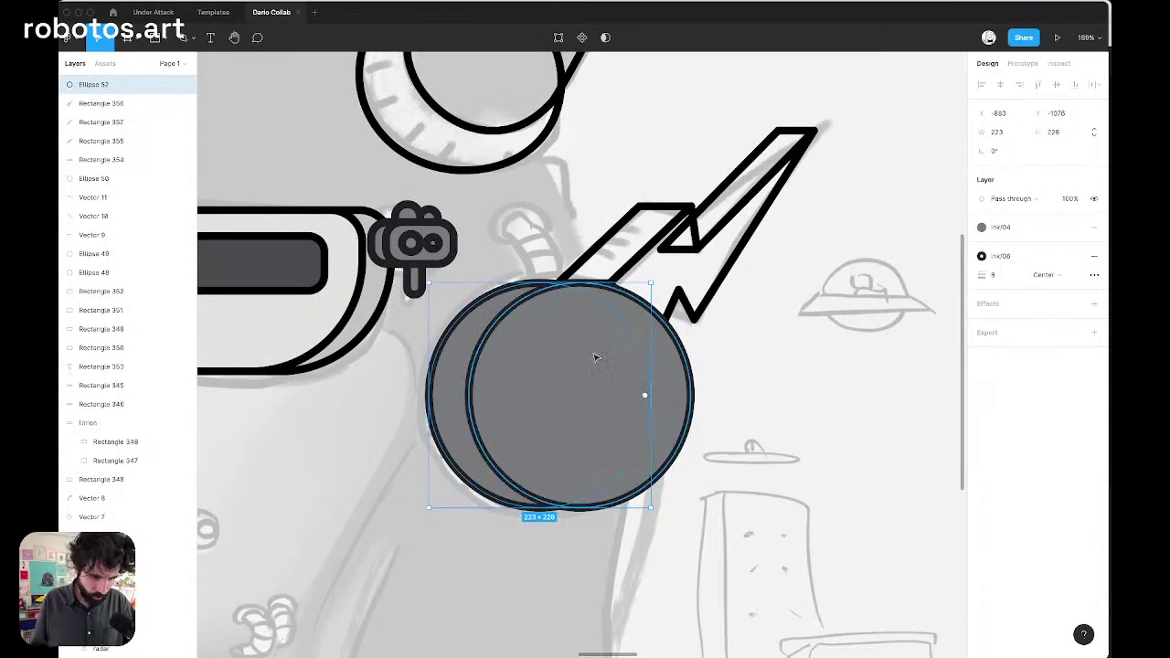
pyautogui.keyDown('alt'); pyautogui.moveTo(650, 282); pyautogui.dragTo(664, 269); pyautogui.keyUp('alt')
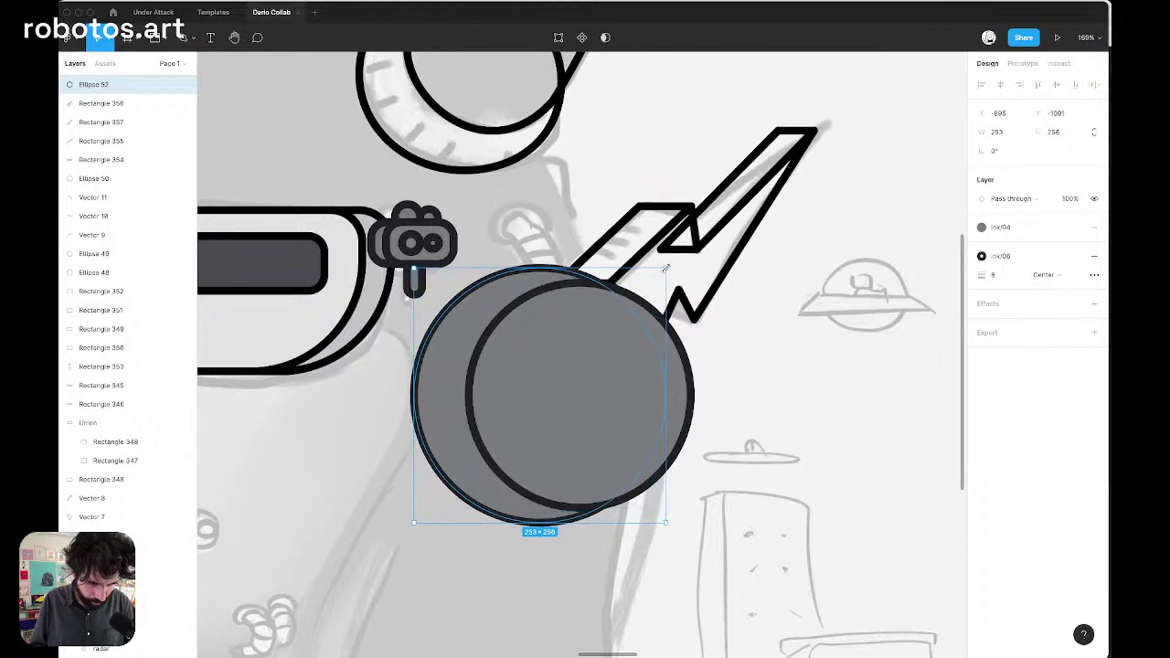
pyautogui.moveTo(451, 461); pyautogui.dragTo(471, 457)
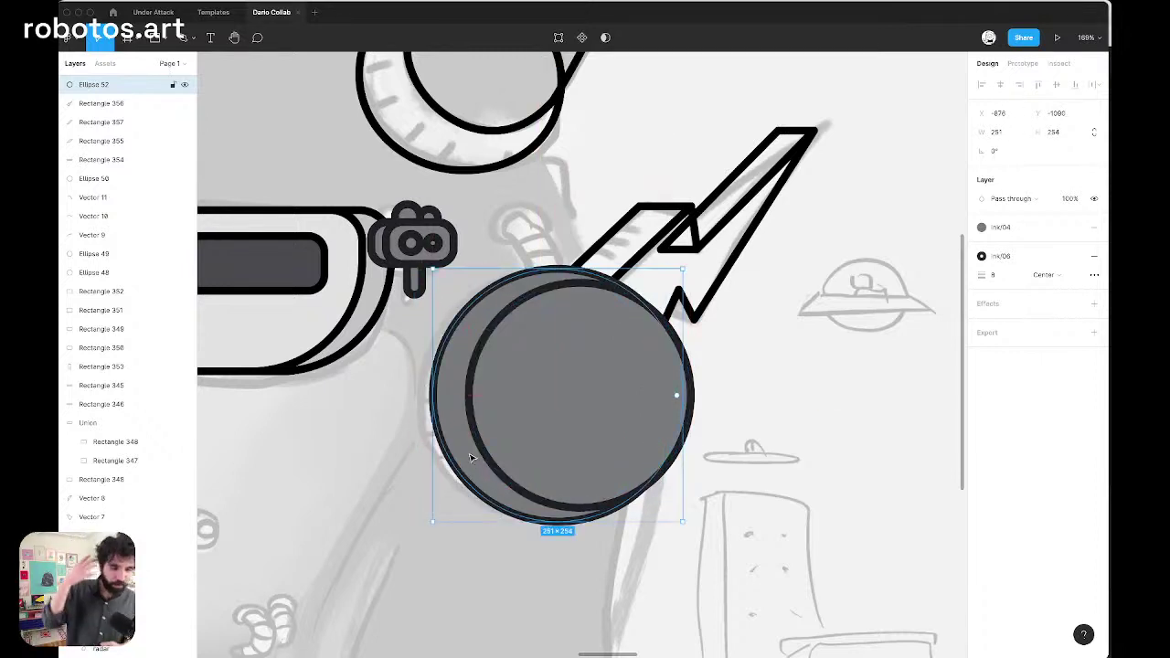
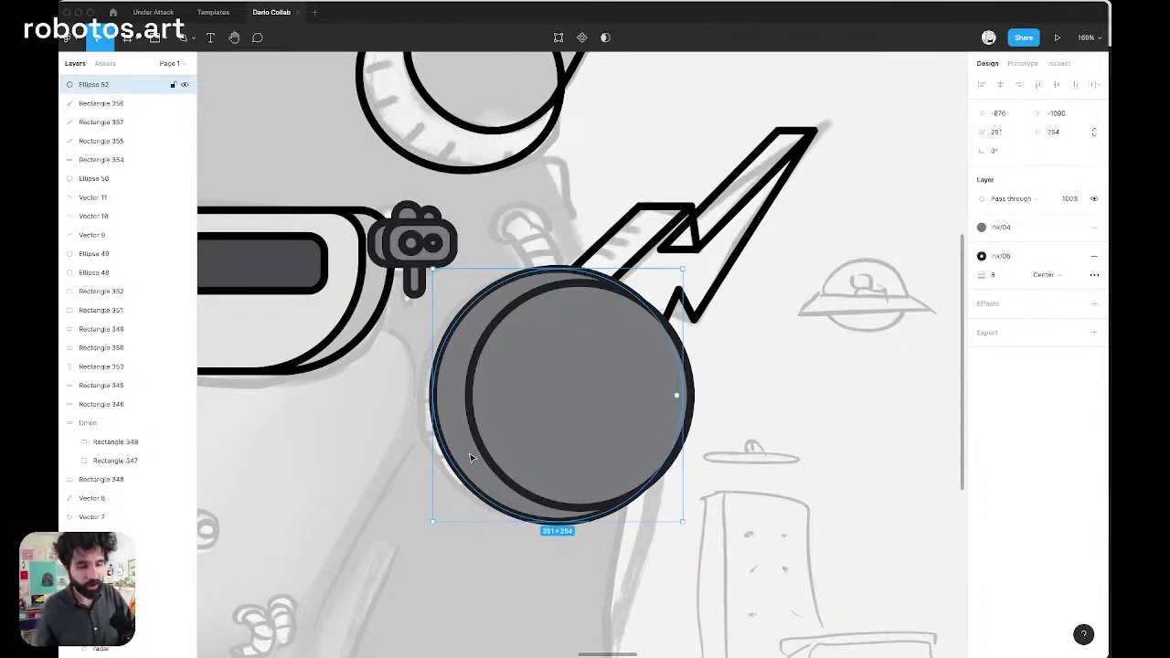
# Fill the three pieces of the paper-plane shape with the ink/03 color style
pyautogui.click(810, 216)
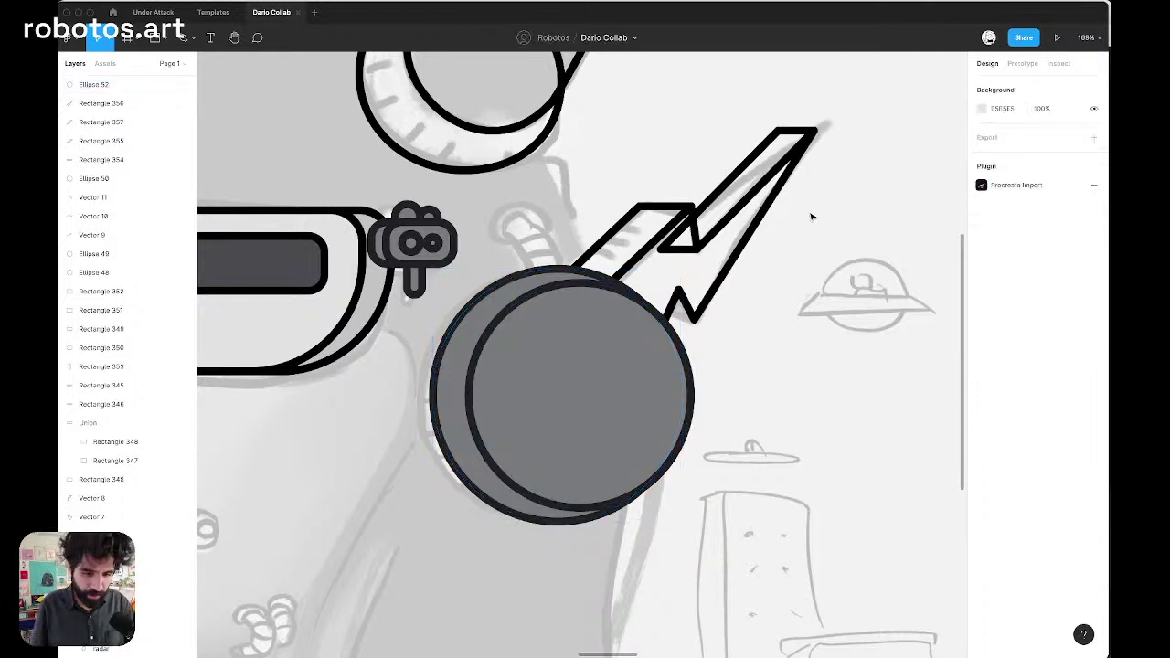
pyautogui.scroll(-3, 810, 216)
pyautogui.moveTo(881, 110); pyautogui.dragTo(693, 236)
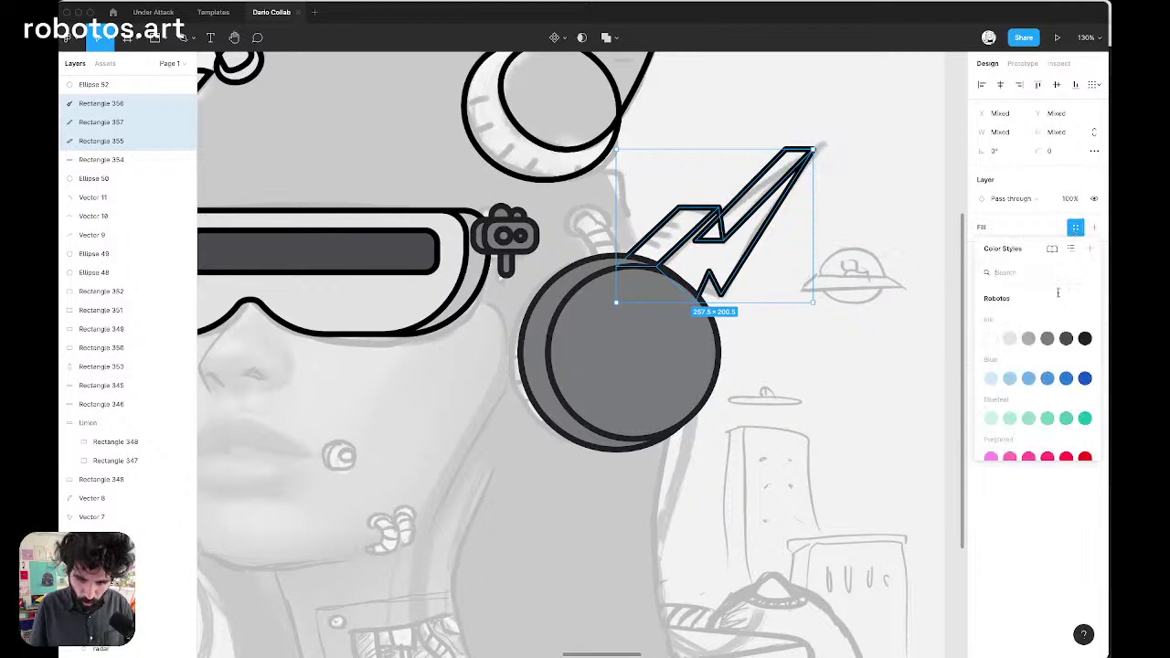
pyautogui.click(890, 247)
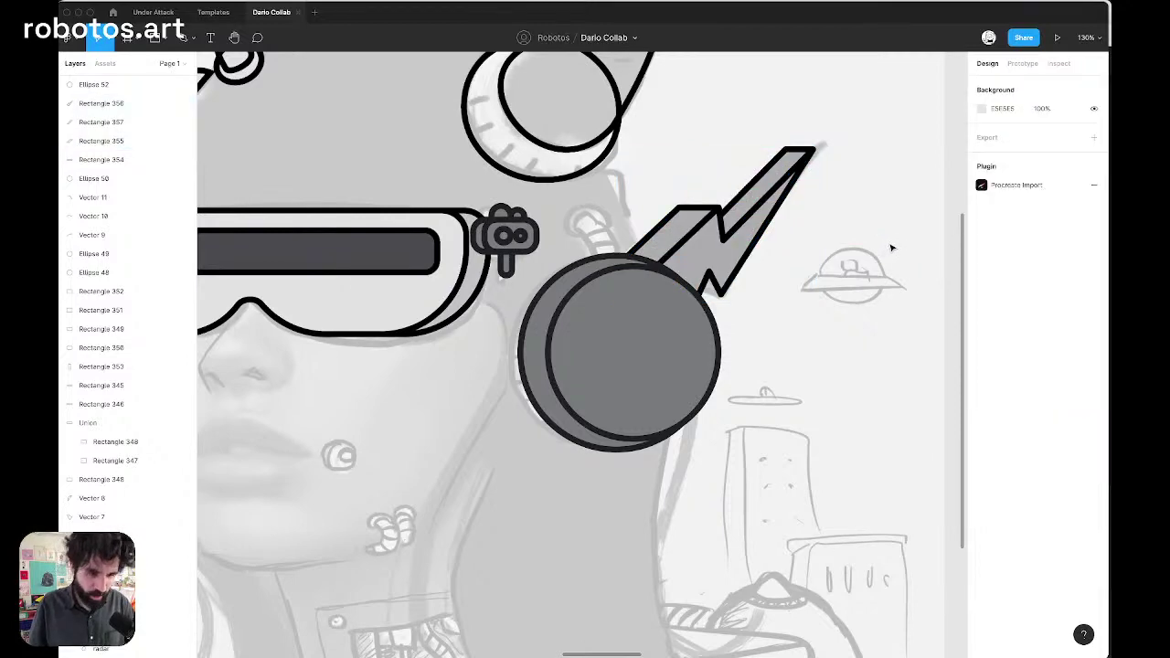
# Edit the paper-plane's front piece and move its lowest tip vertex slightly down and to the left
pyautogui.hscroll(2, 892, 248)
pyautogui.rightClick(790, 253)
pyautogui.scroll(5, 720, 260)
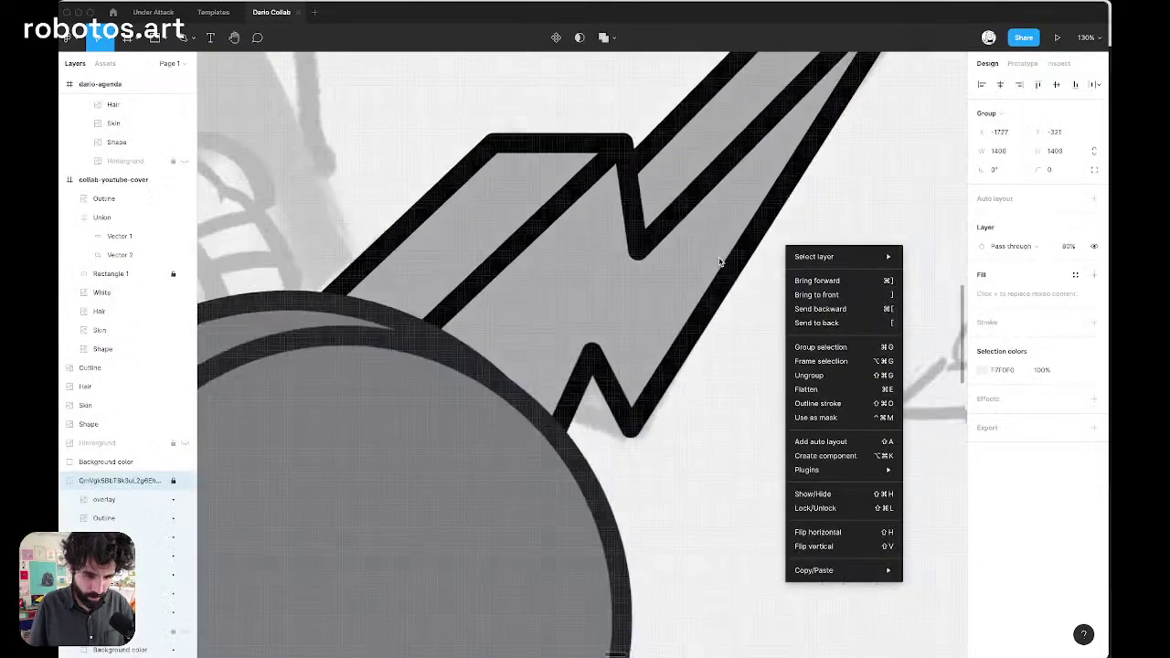
pyautogui.press('Escape')
pyautogui.click(703, 400)
pyautogui.scroll(-3, 703, 400)
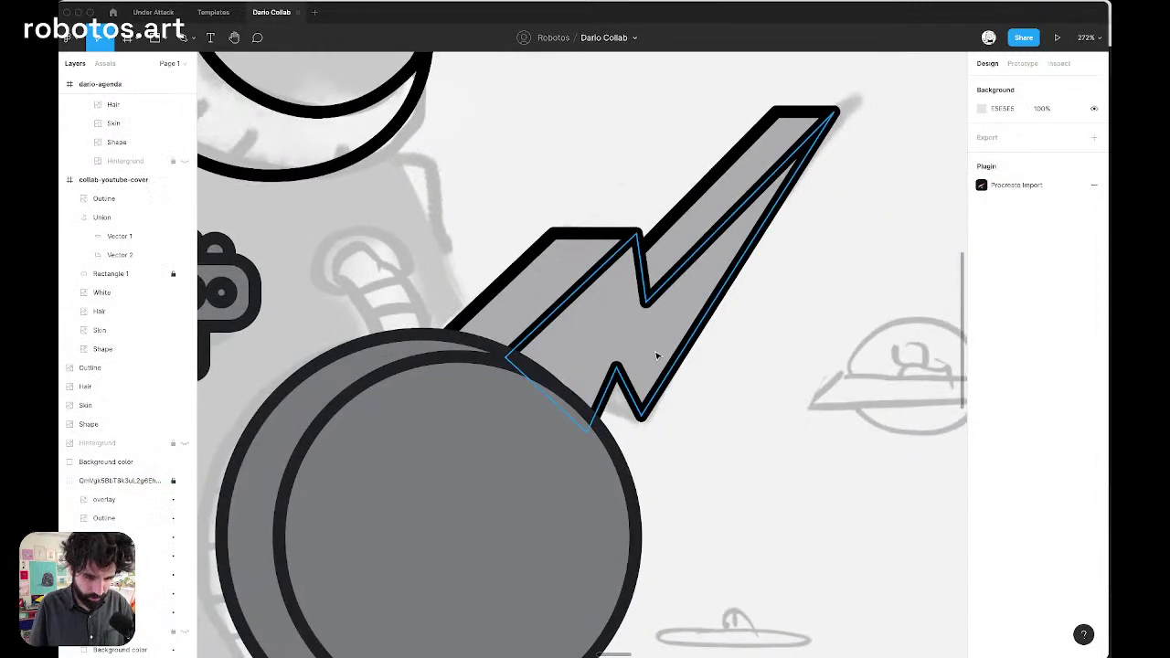
pyautogui.click(666, 413)
pyautogui.press('Return')
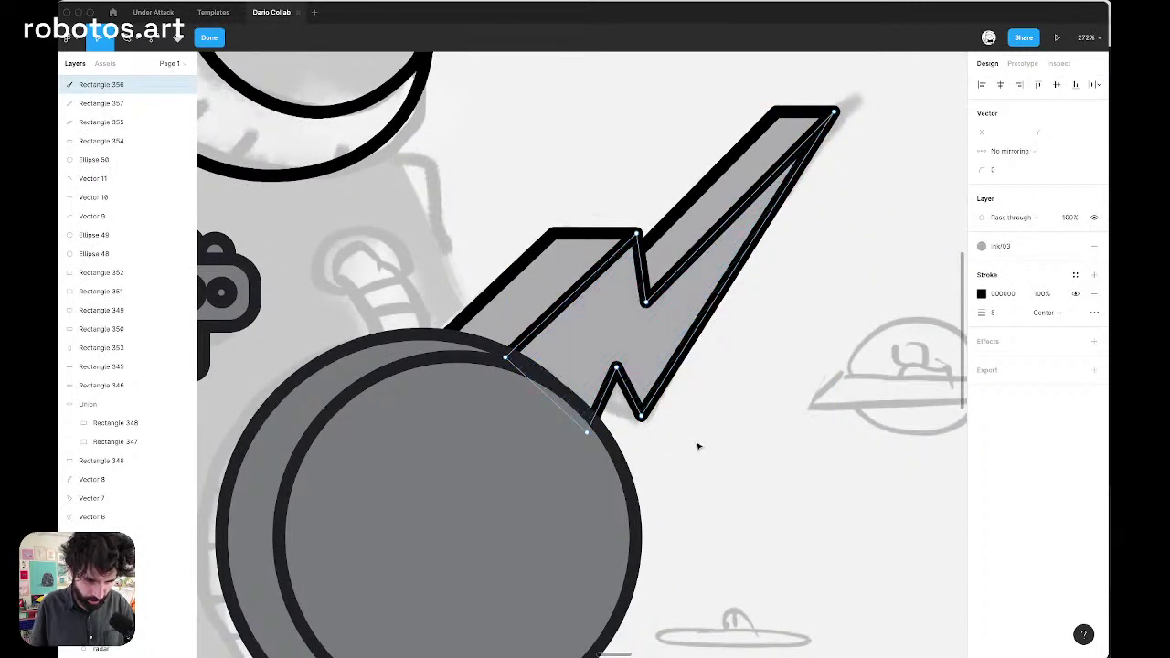
pyautogui.moveTo(641, 416); pyautogui.dragTo(628, 428)
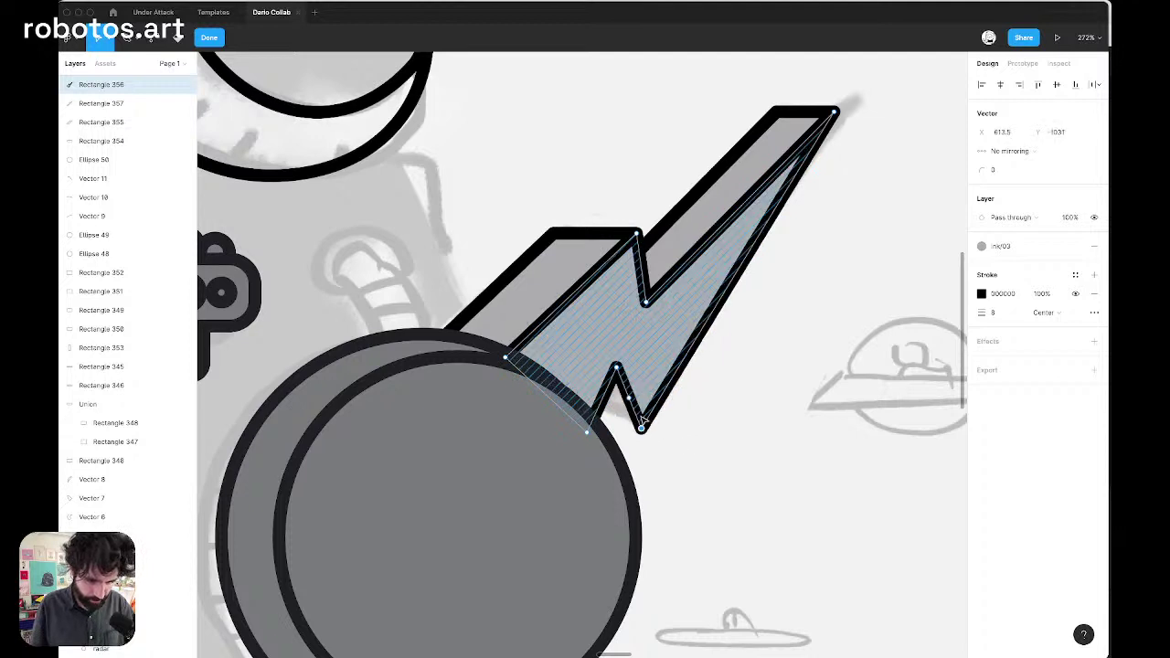
# Try nudging the vertices of the paper-plane's front piece to the right, and undo the nudges
pyautogui.click(619, 368)
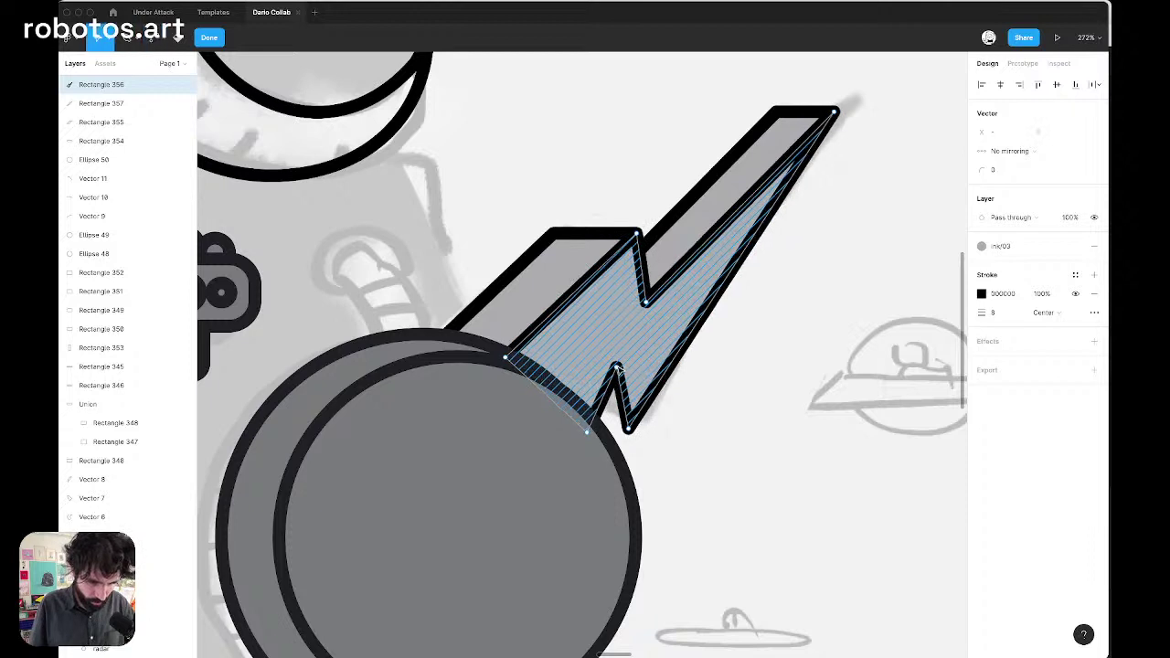
pyautogui.press('Right')
pyautogui.press('Right')
pyautogui.press('Right')
pyautogui.press('Right')
pyautogui.press('Right')
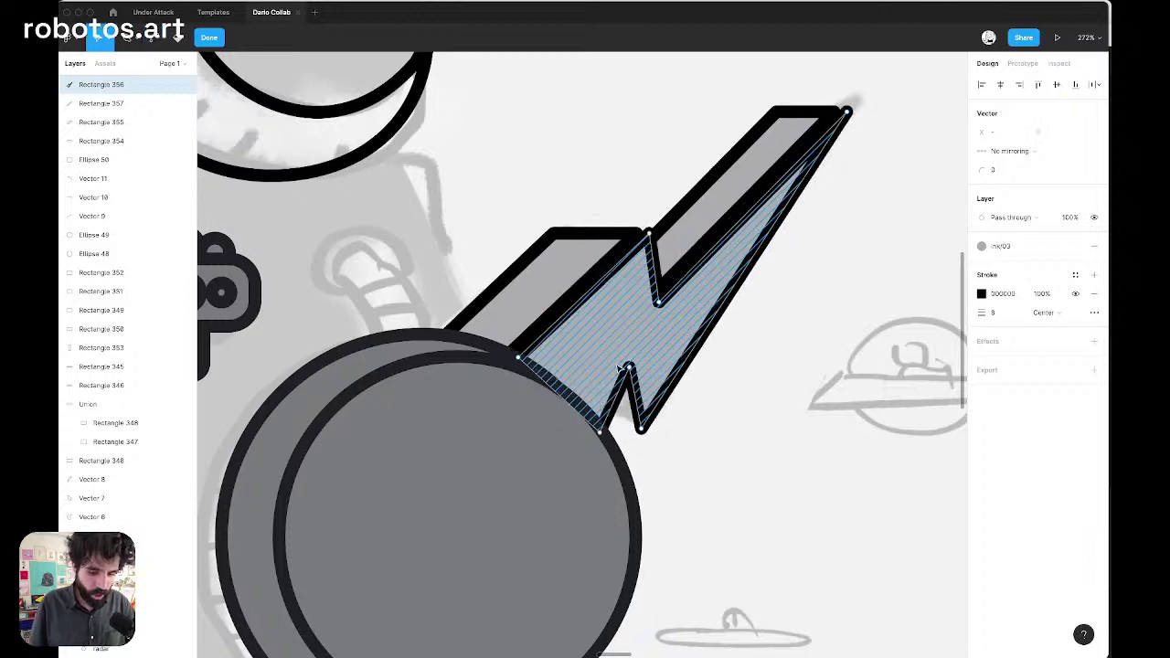
pyautogui.hotkey('ctrl', 'z')
pyautogui.hotkey('ctrl', 'z')
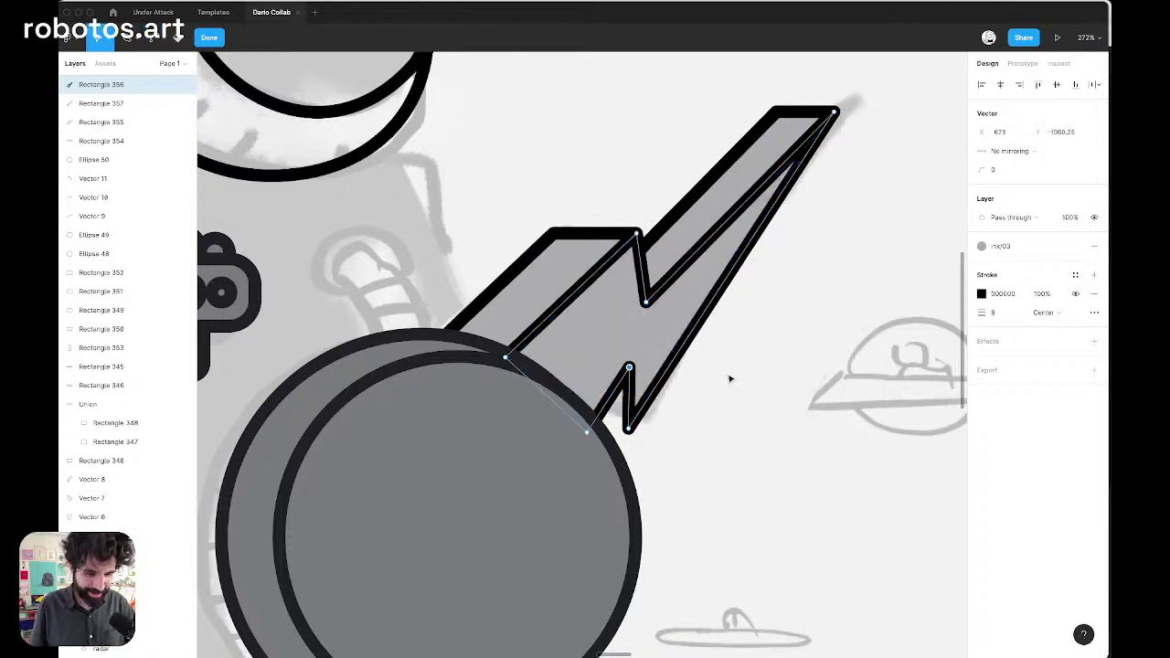
# Fine-tune the lower notch vertex of the paper-plane's front piece, shifting it slightly left and up
pyautogui.press('Left')
pyautogui.press('Left')
pyautogui.press('Left')
pyautogui.press('Left')
pyautogui.press('Up')
pyautogui.press('Up')
pyautogui.press('Up')
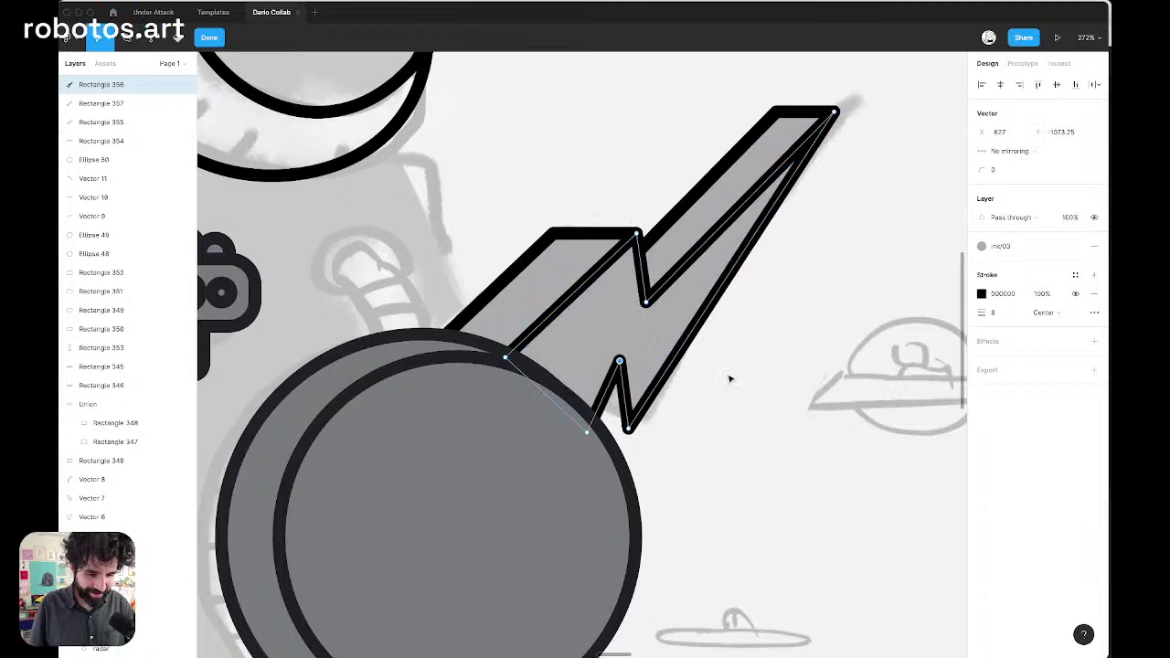
pyautogui.press('Right')
pyautogui.press('Right')
pyautogui.press('Down')
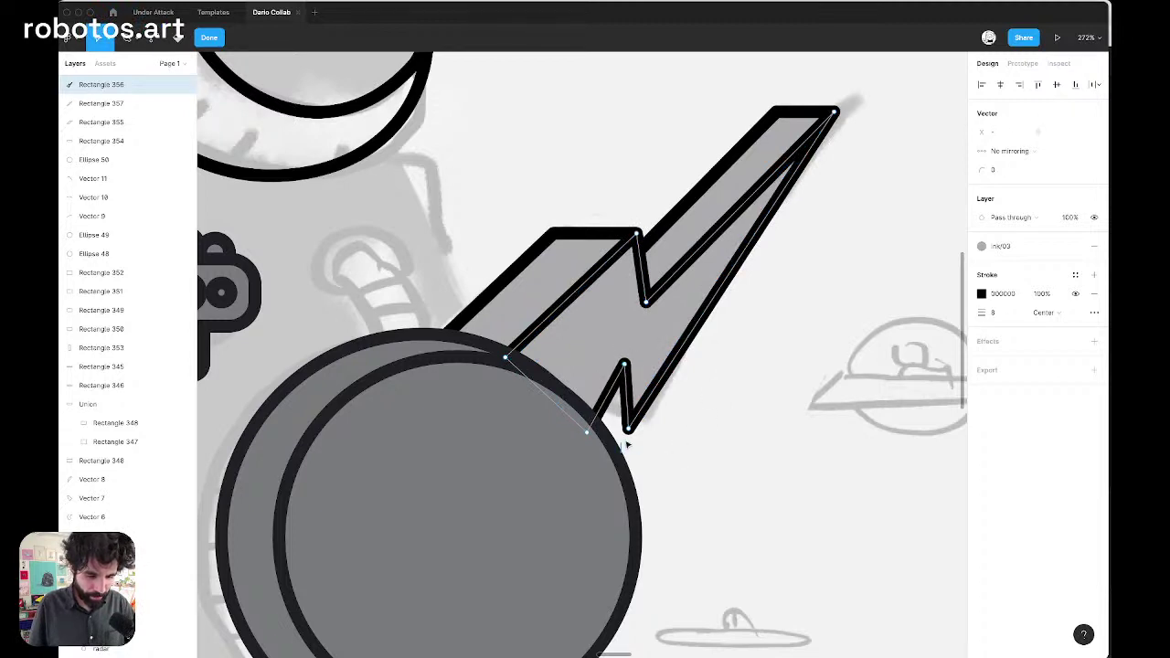
# Move the front piece's lowest tip vertex down and to the right, and finish editing the shape
pyautogui.moveTo(627, 428); pyautogui.dragTo(641, 440)
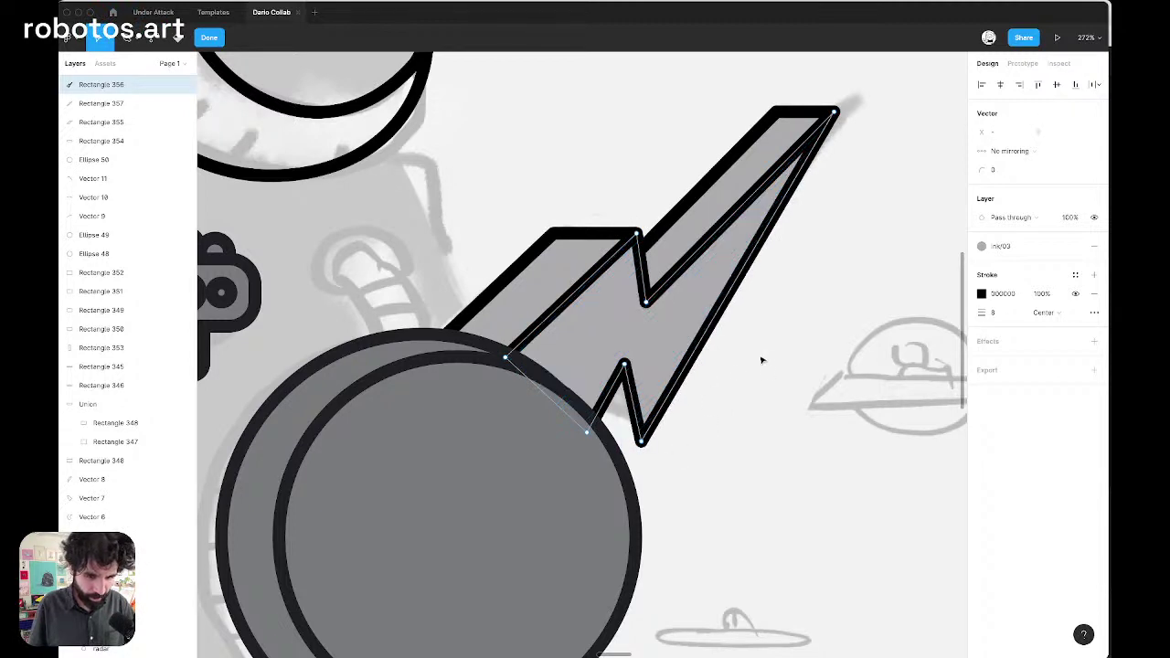
pyautogui.press('Escape')
pyautogui.press('Escape')
pyautogui.scroll(-2, 820, 316)
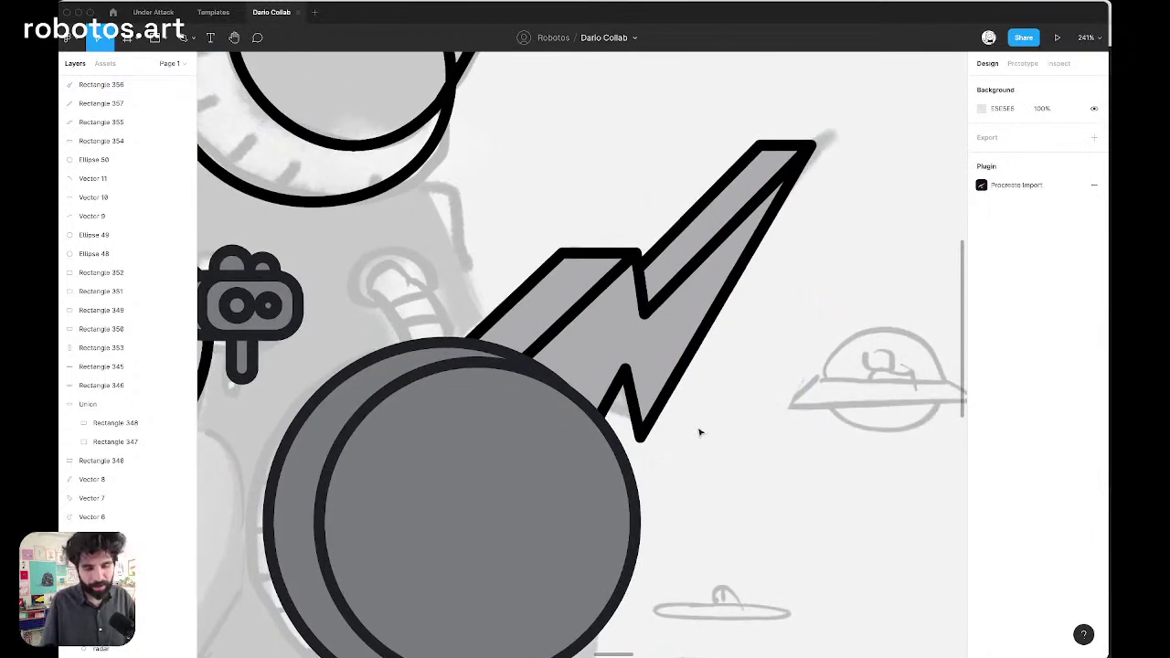
# Duplicate the paper-plane's upper rear strip down to the front piece's lower tip, positioning it in outline view
pyautogui.click(681, 254)
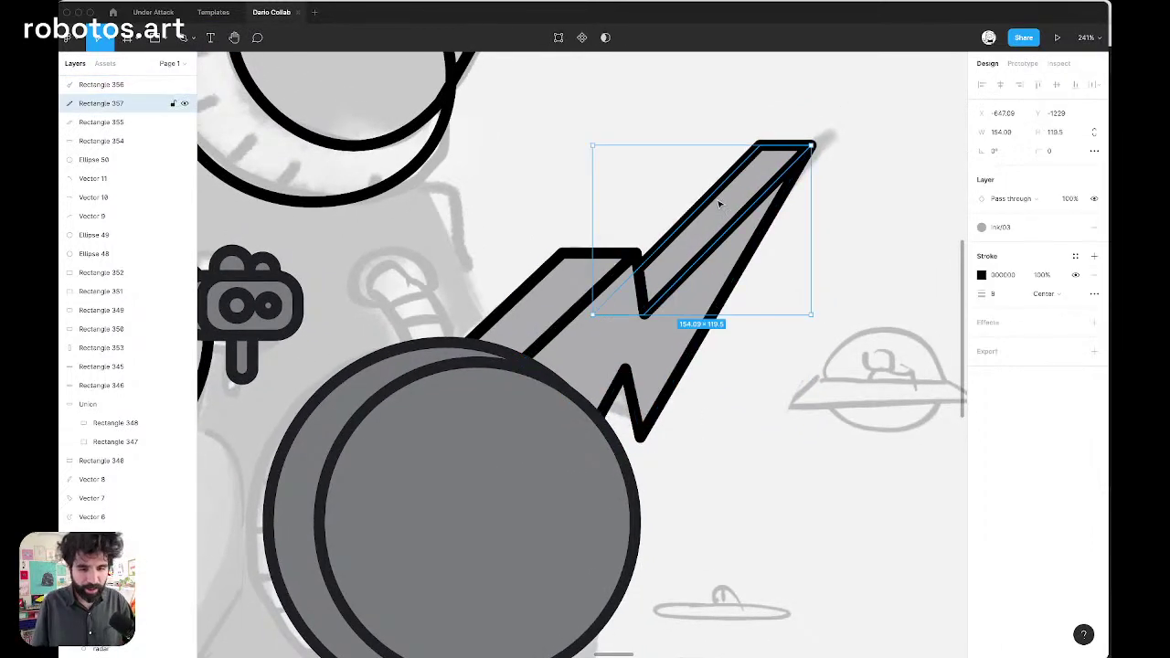
pyautogui.moveTo(681, 260); pyautogui.dragTo(672, 382)
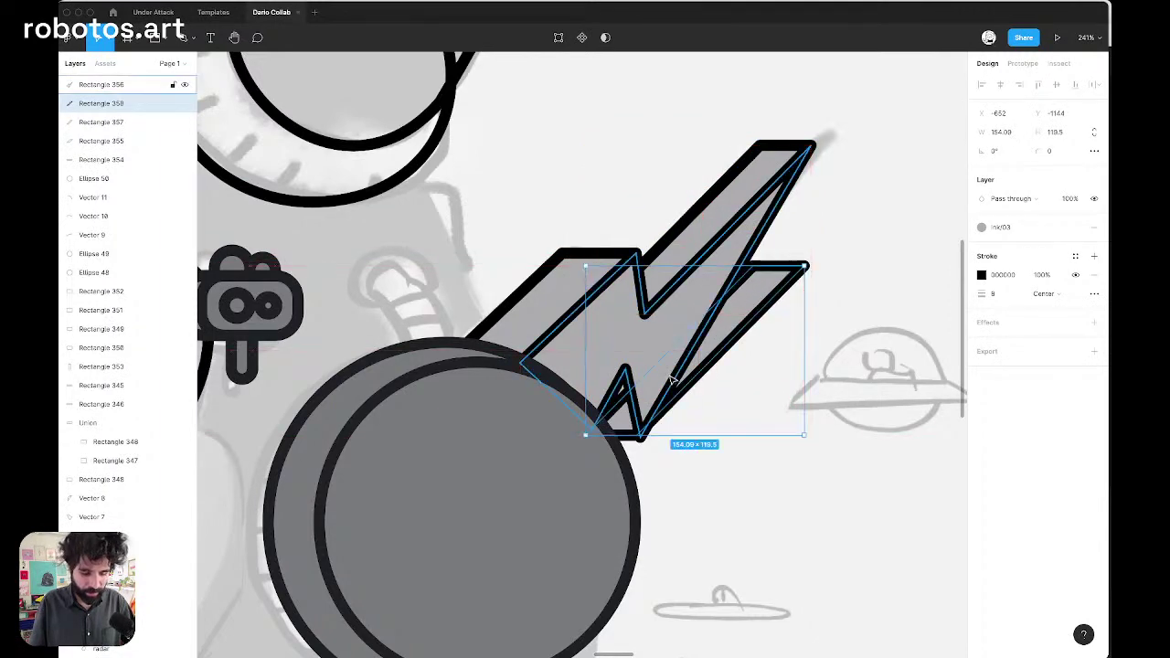
pyautogui.press('super+y')
pyautogui.scroll(6, 685, 389)
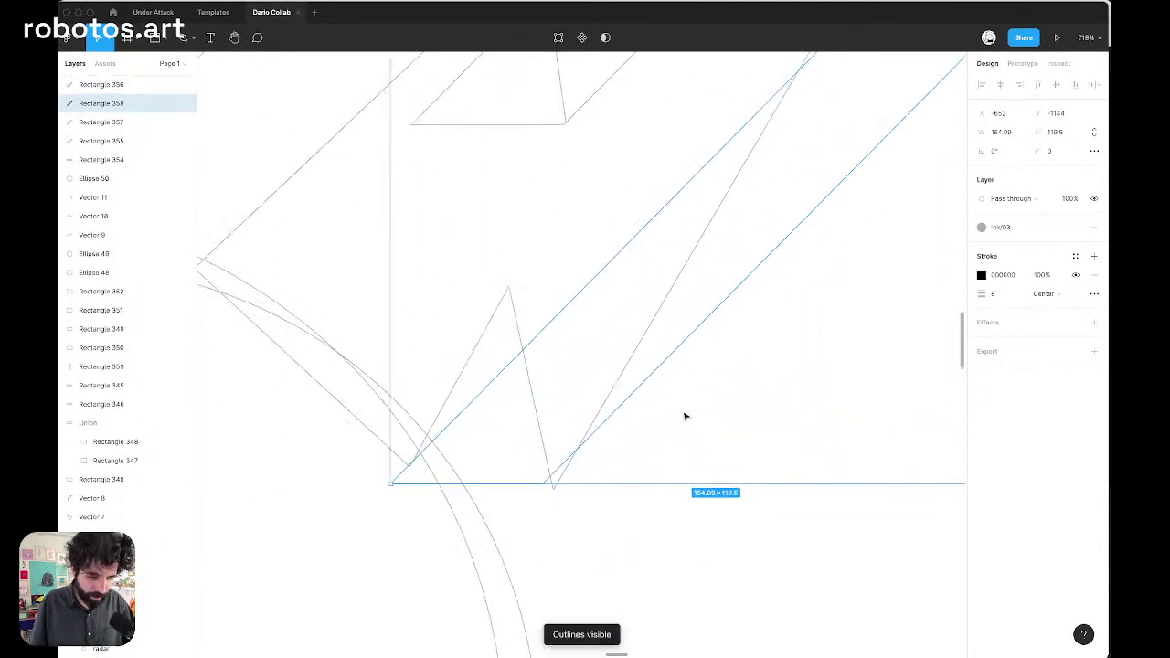
pyautogui.moveTo(509, 482)
pyautogui.mouseDown()
pyautogui.moveTo(522, 489)
pyautogui.moveTo(512, 467)
pyautogui.mouseUp()
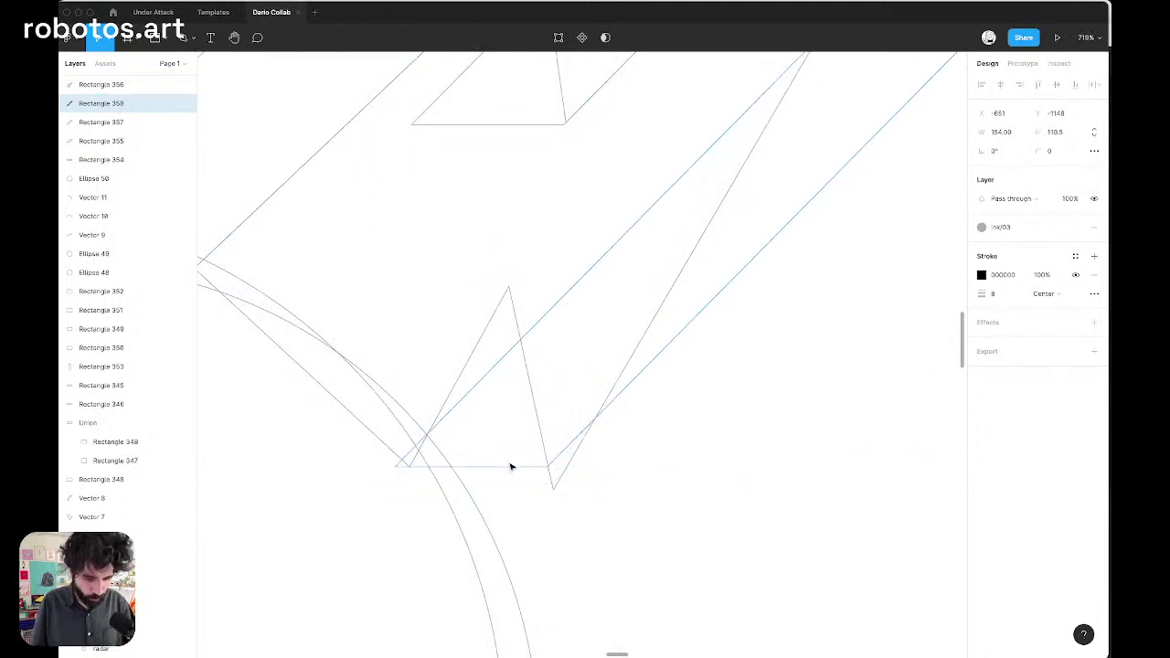
# Edit the duplicated strip and move its bottom edge so its right corner meets the front piece's lowest tip
pyautogui.doubleClick(512, 467)
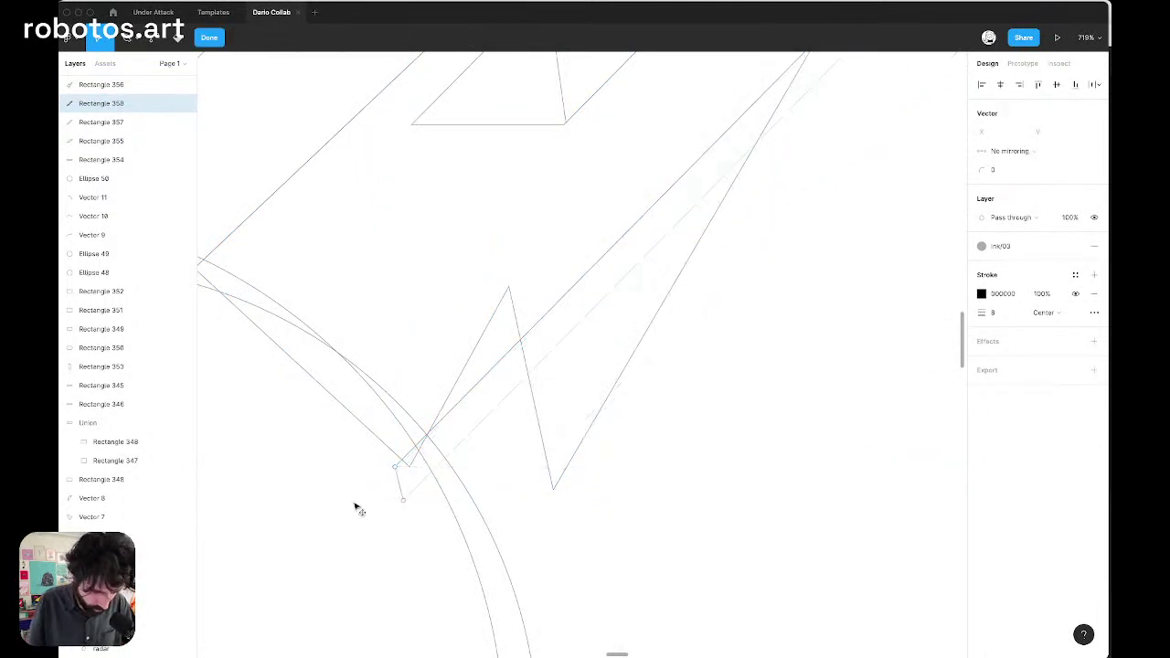
pyautogui.press('super')
pyautogui.moveTo(319, 508); pyautogui.dragTo(629, 436)
pyautogui.moveTo(548, 471); pyautogui.dragTo(556, 492)
# Move the duplicated strip's top edge down above the notch, shortening the piece to about 38 by 57.5
pyautogui.scroll(-5, 556, 491)
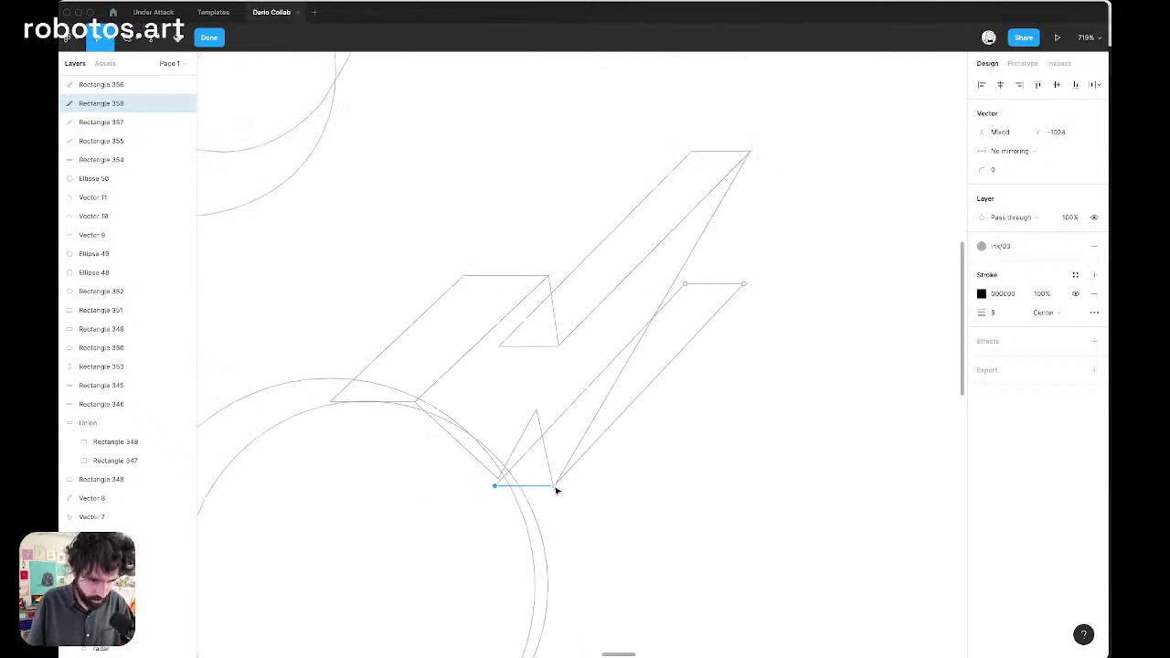
pyautogui.moveTo(810, 242); pyautogui.dragTo(605, 323)
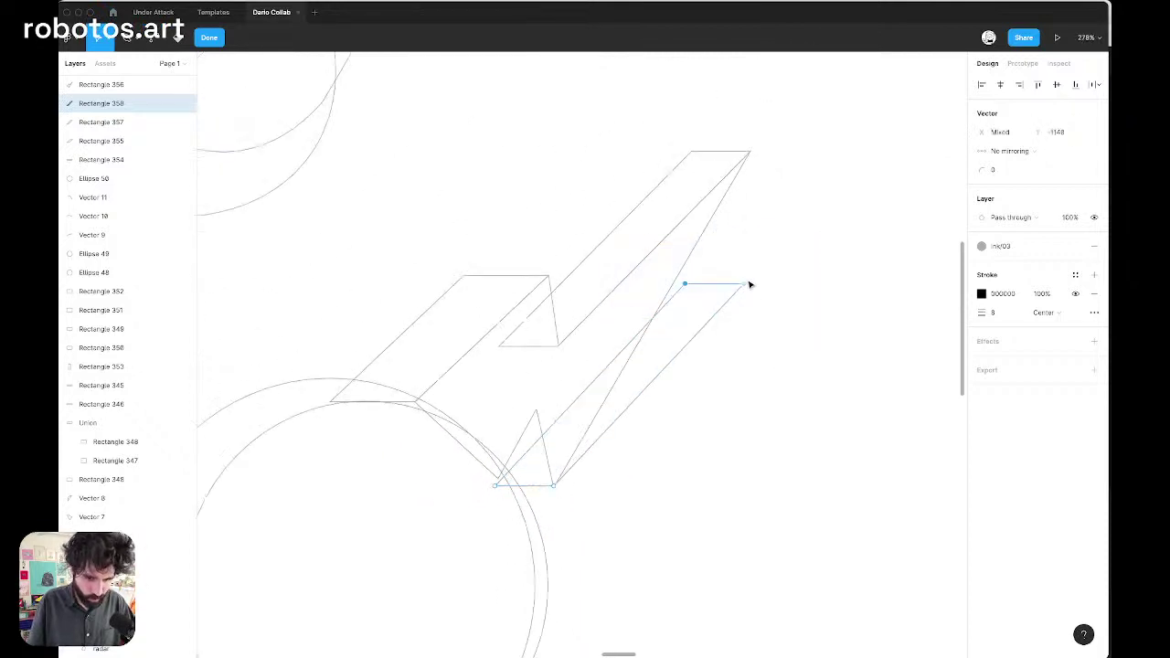
pyautogui.moveTo(747, 286); pyautogui.dragTo(553, 397)
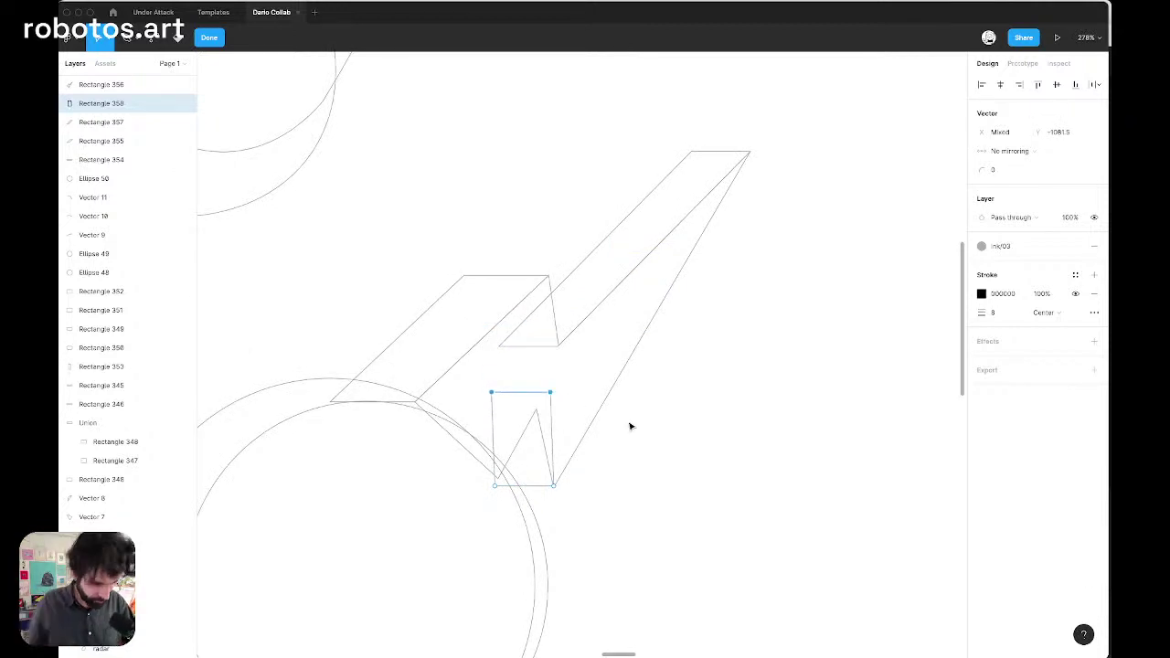
pyautogui.press('Escape')
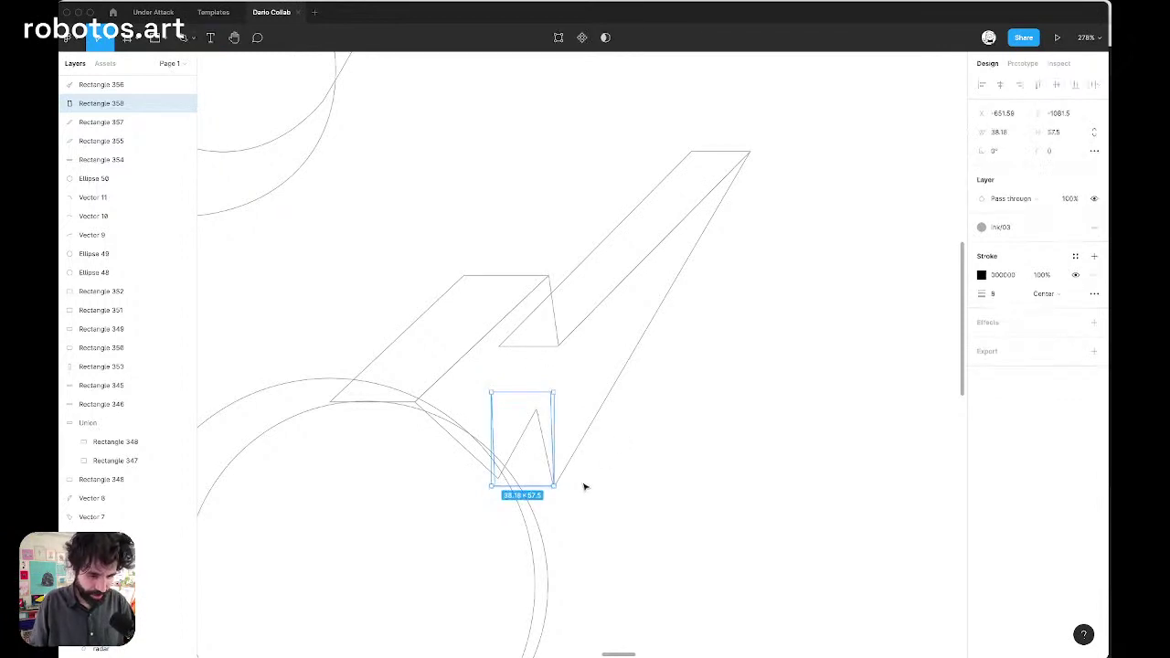
# Examine in outline view how the shortened piece's lower right corner meets the front piece's lowest tip
pyautogui.scroll(-2, 585, 484)
pyautogui.hscroll(-1, 585, 484)
pyautogui.click(703, 363)
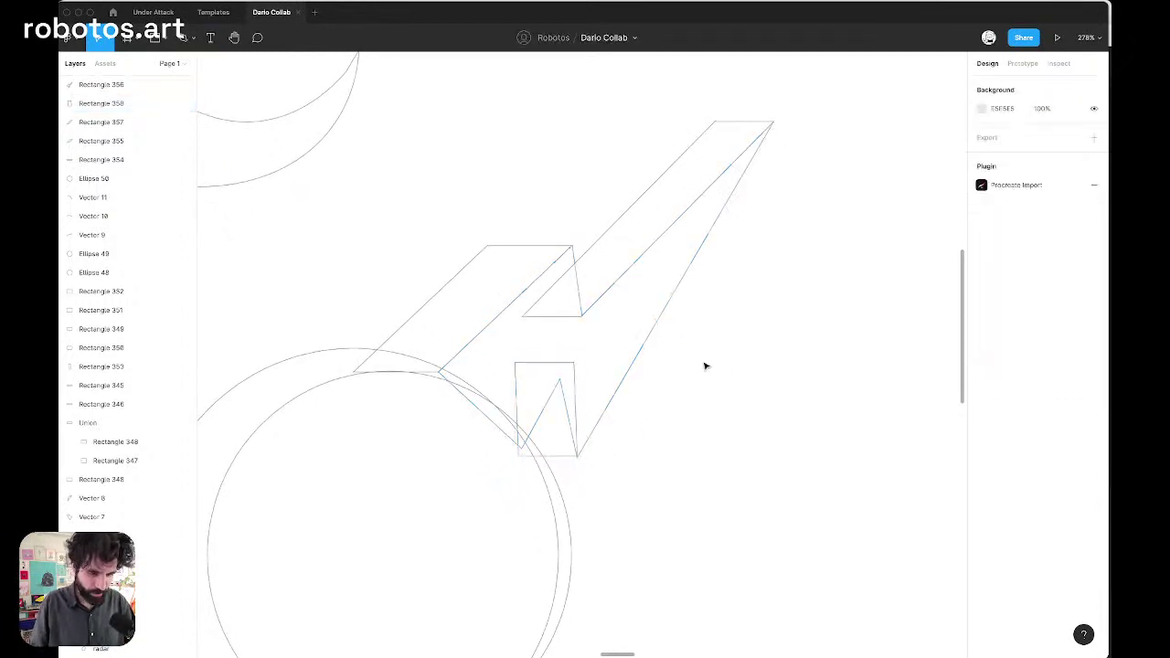
pyautogui.click(578, 378)
pyautogui.click(564, 497)
pyautogui.scroll(3, 564, 497)
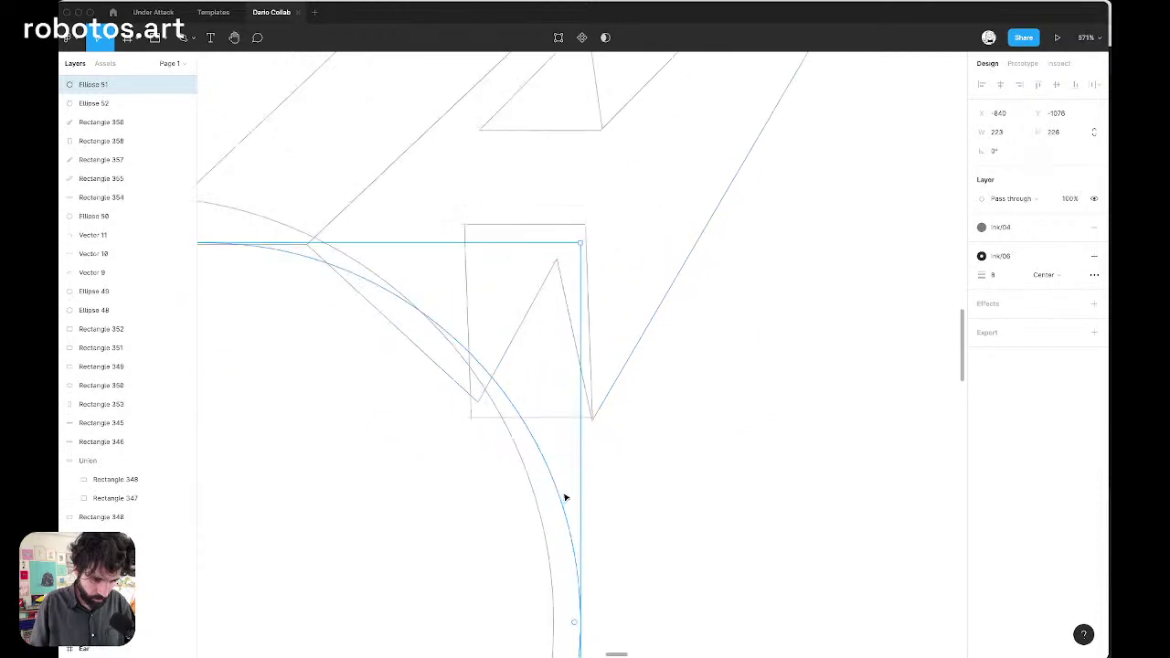
pyautogui.click(629, 438)
pyautogui.click(583, 419)
pyautogui.scroll(5, 580, 419)
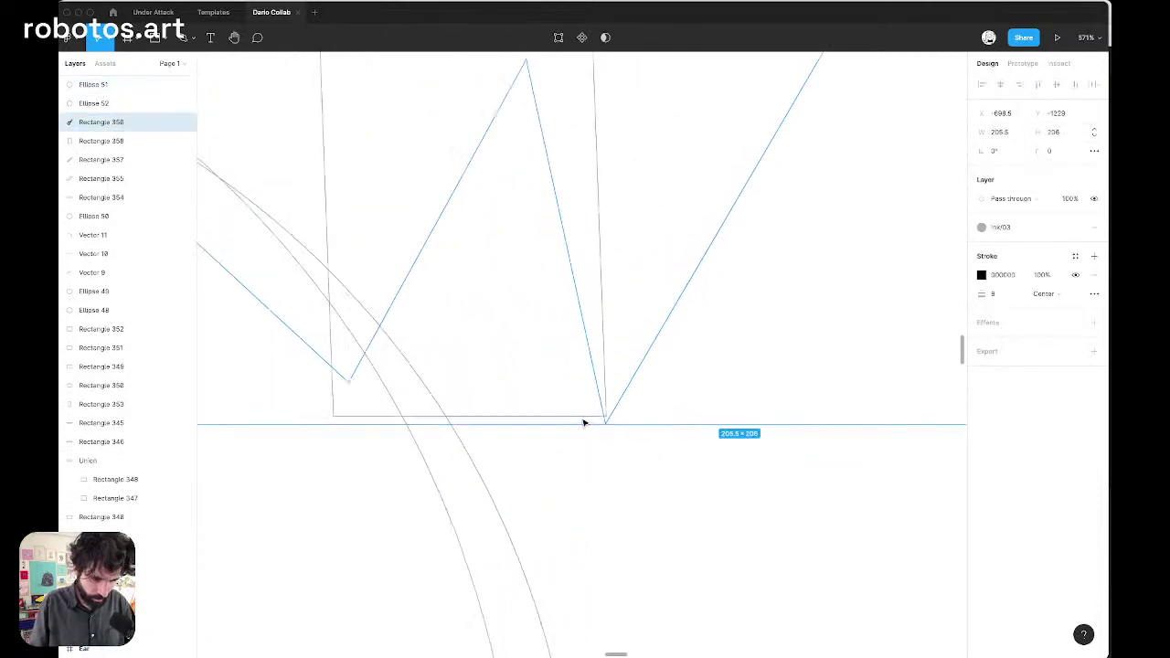
pyautogui.click(609, 428)
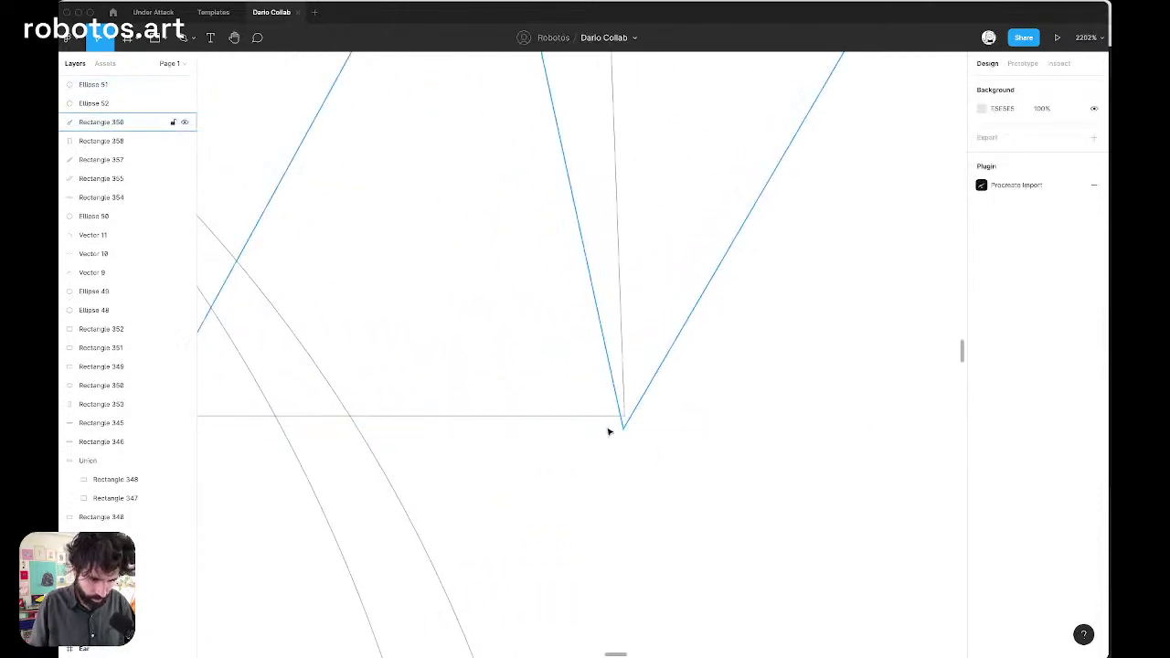
pyautogui.scroll(-3, 614, 411)
pyautogui.scroll(-2, 621, 384)
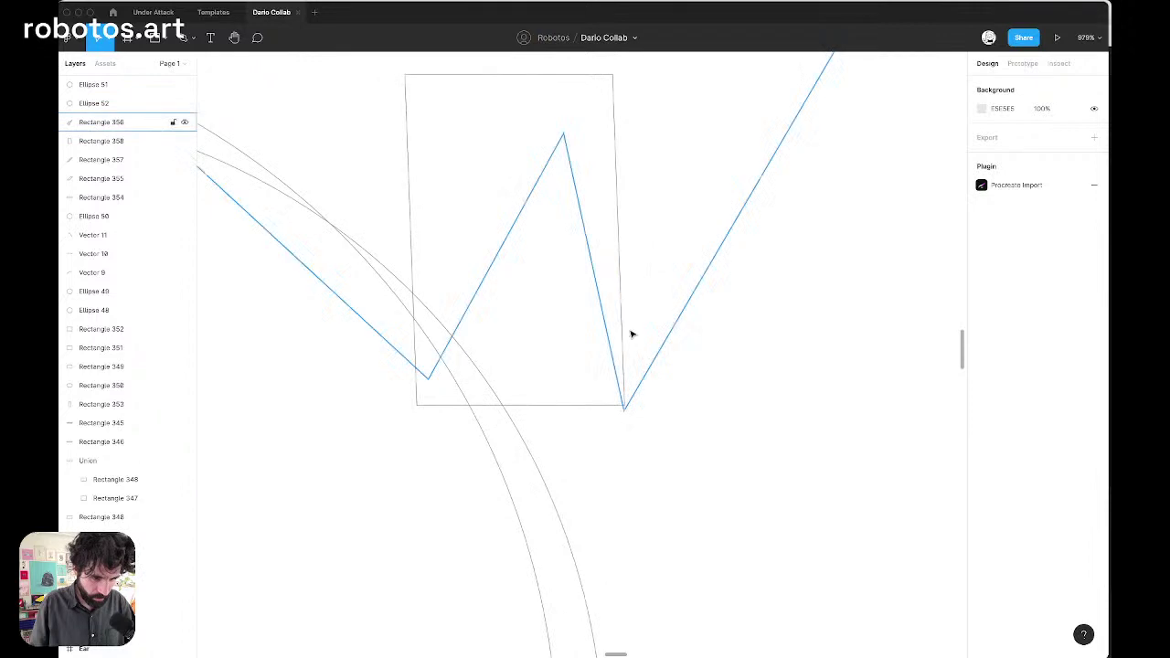
pyautogui.click(614, 84)
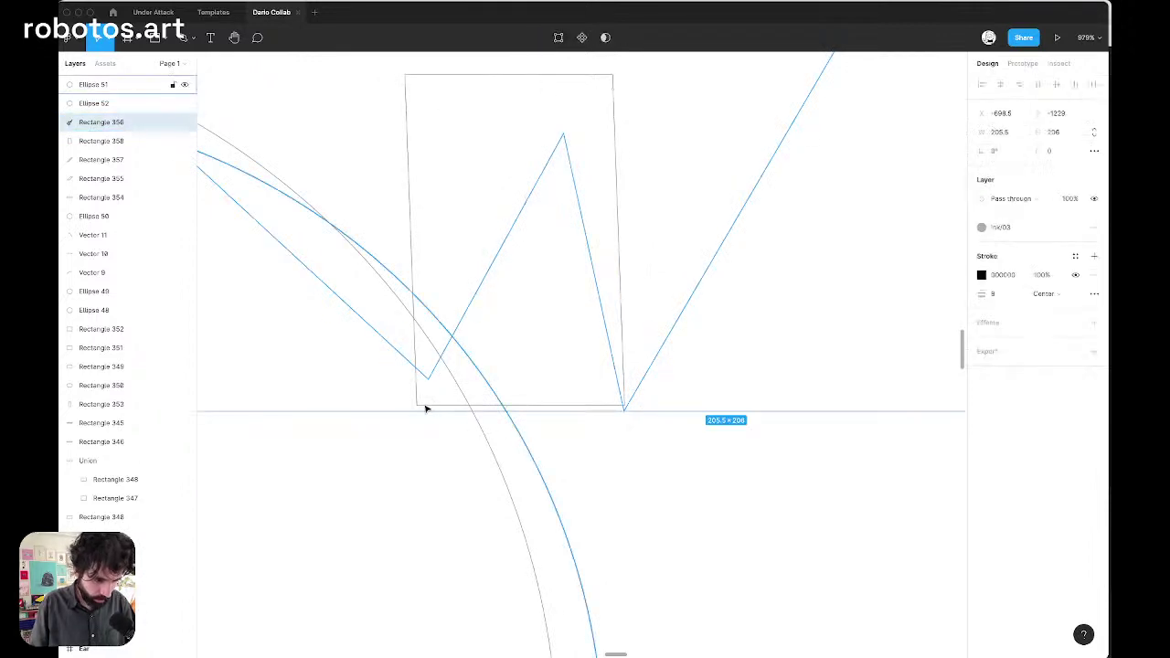
pyautogui.click(710, 502)
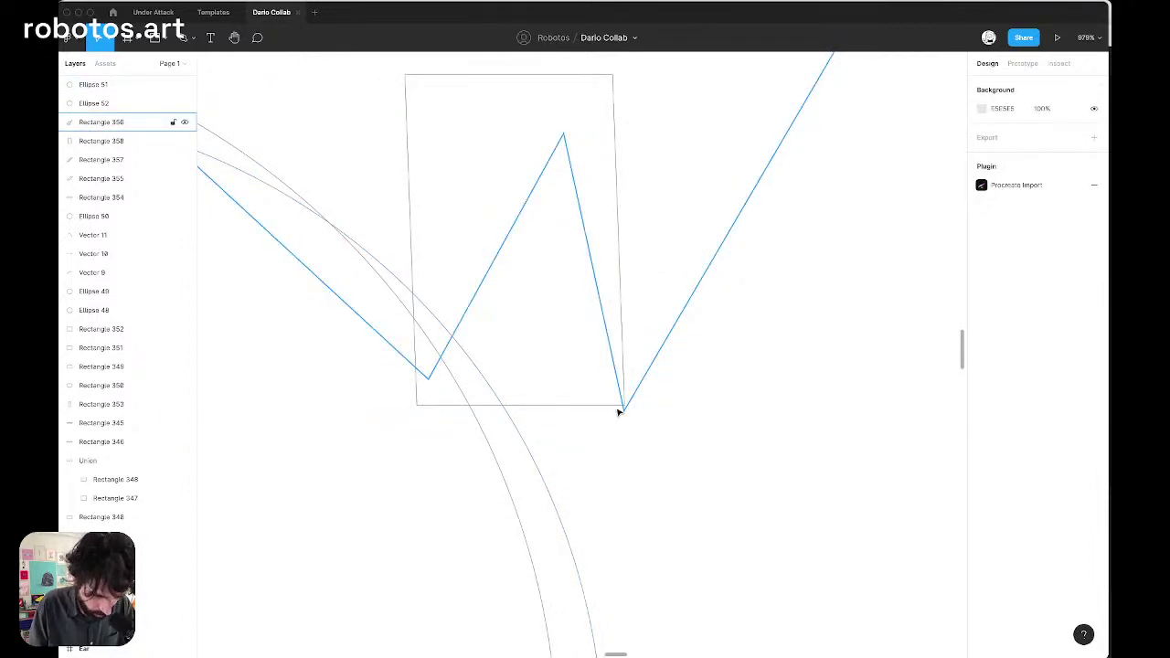
pyautogui.scroll(5, 617, 410)
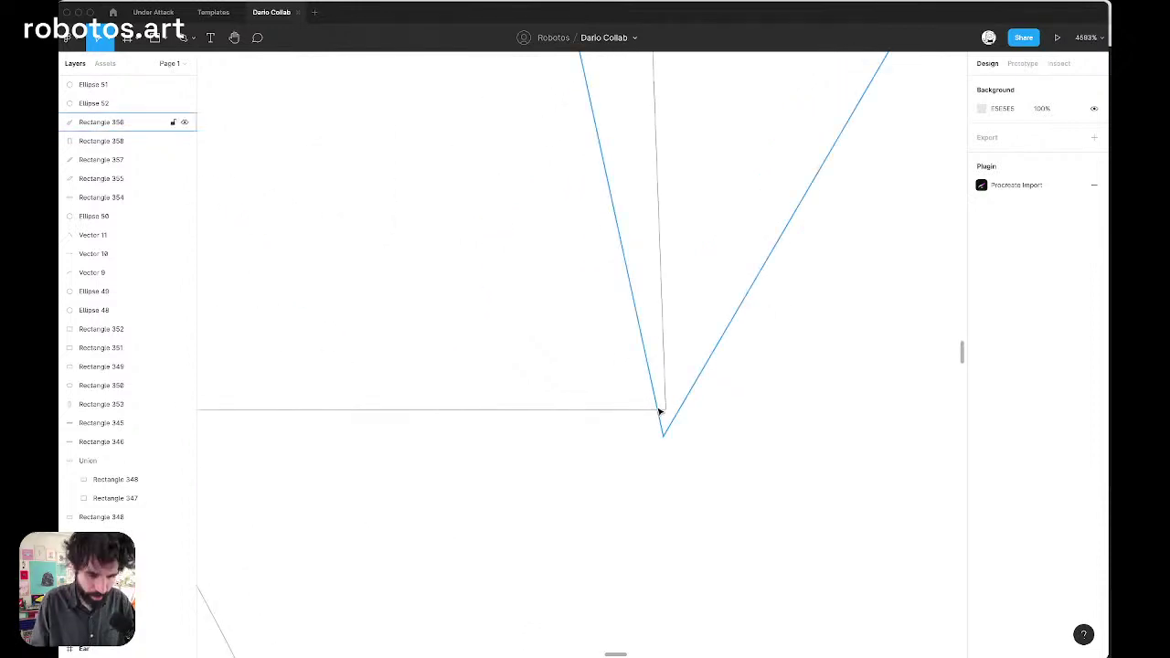
pyautogui.scroll(-5, 659, 412)
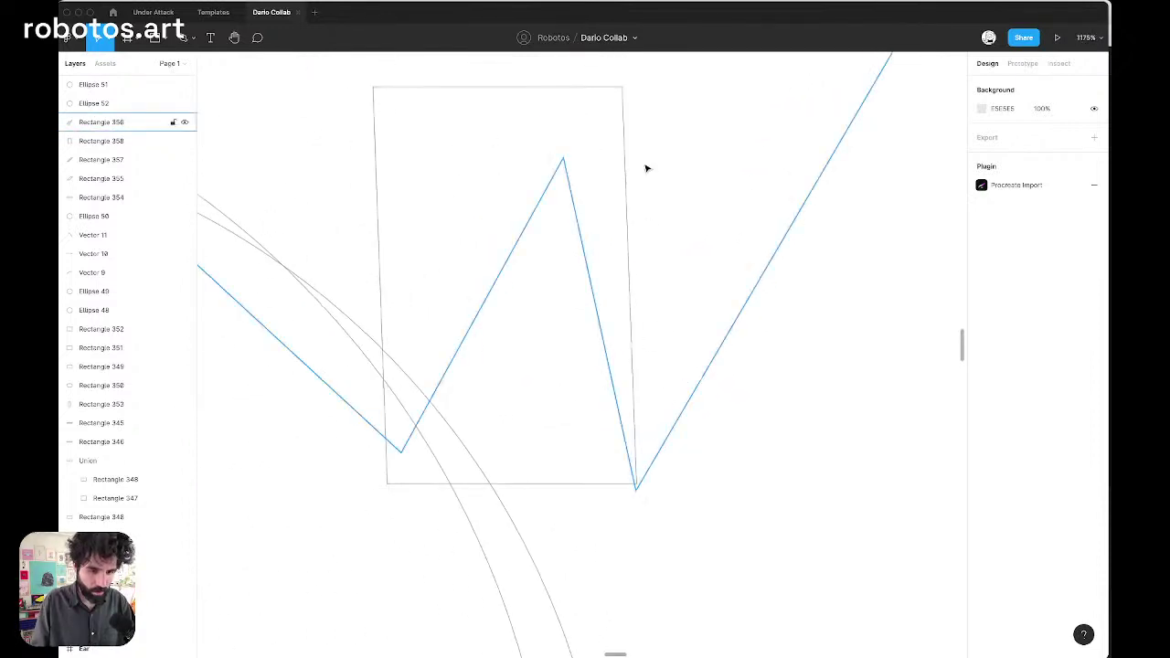
pyautogui.scroll(-5, 646, 169)
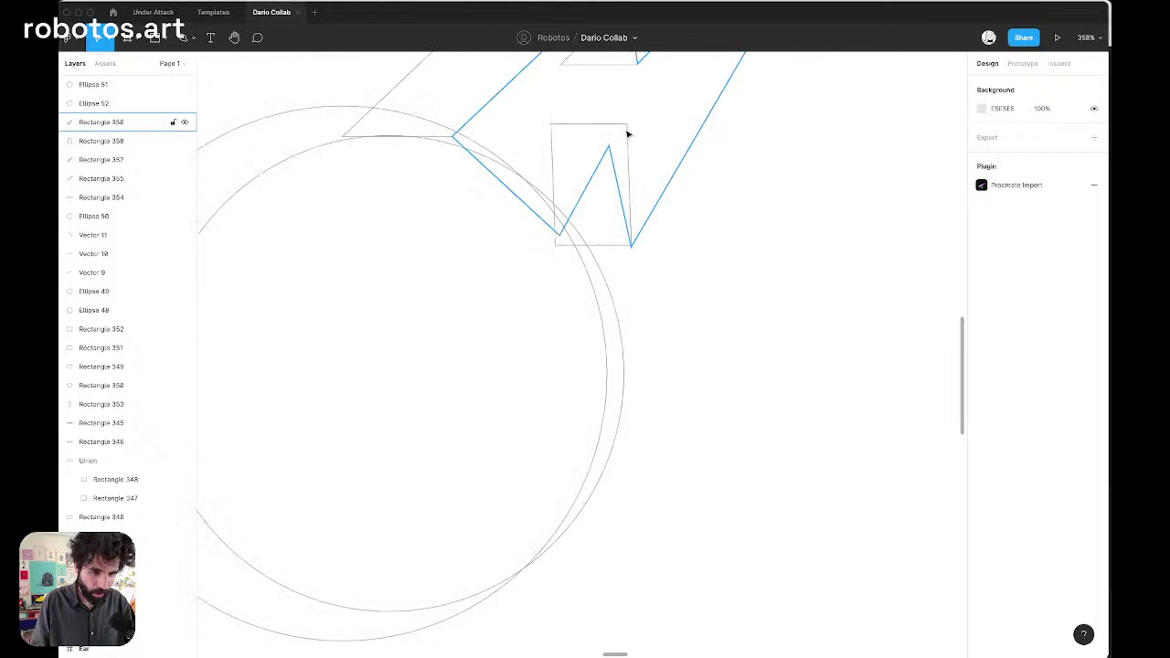
# Nudge the shortened strip piece down 1 unit so its lower right corner aligns with the front piece's lowest tip
pyautogui.click(627, 134)
pyautogui.click(102, 141)
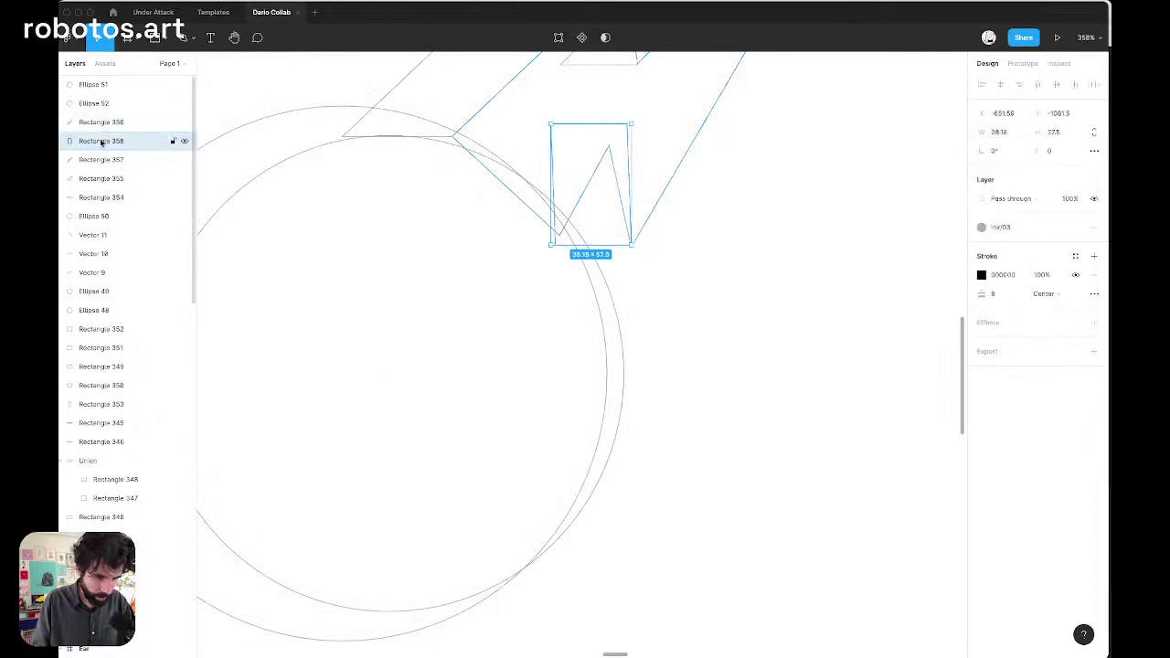
pyautogui.scroll(10, 629, 246)
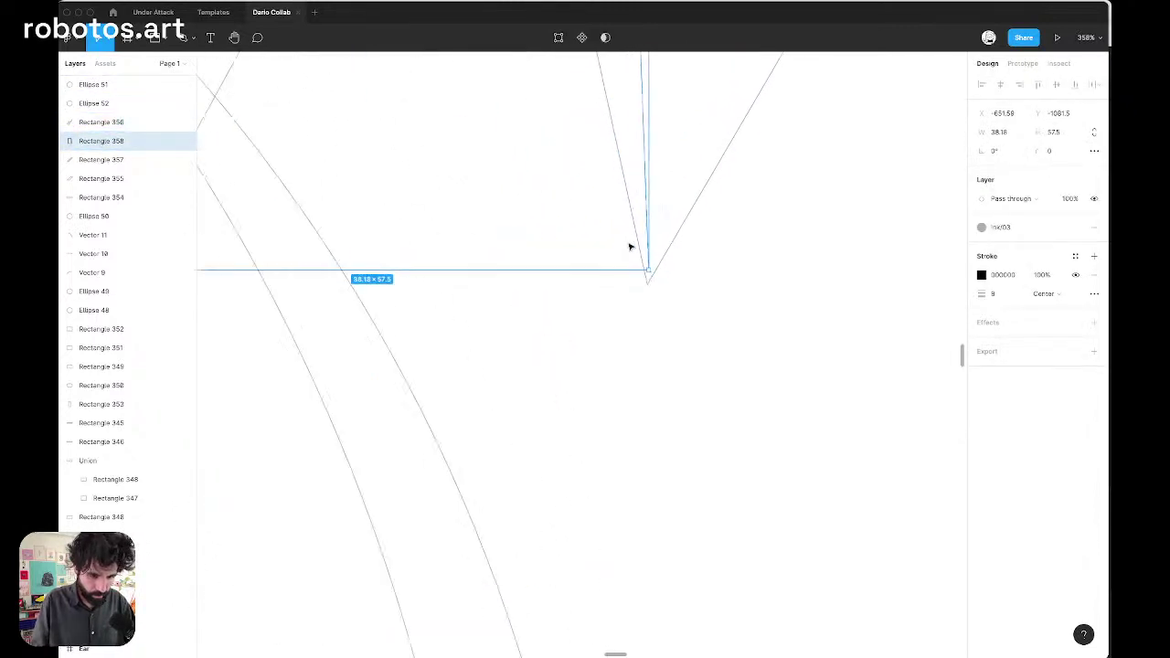
pyautogui.scroll(-6, 629, 247)
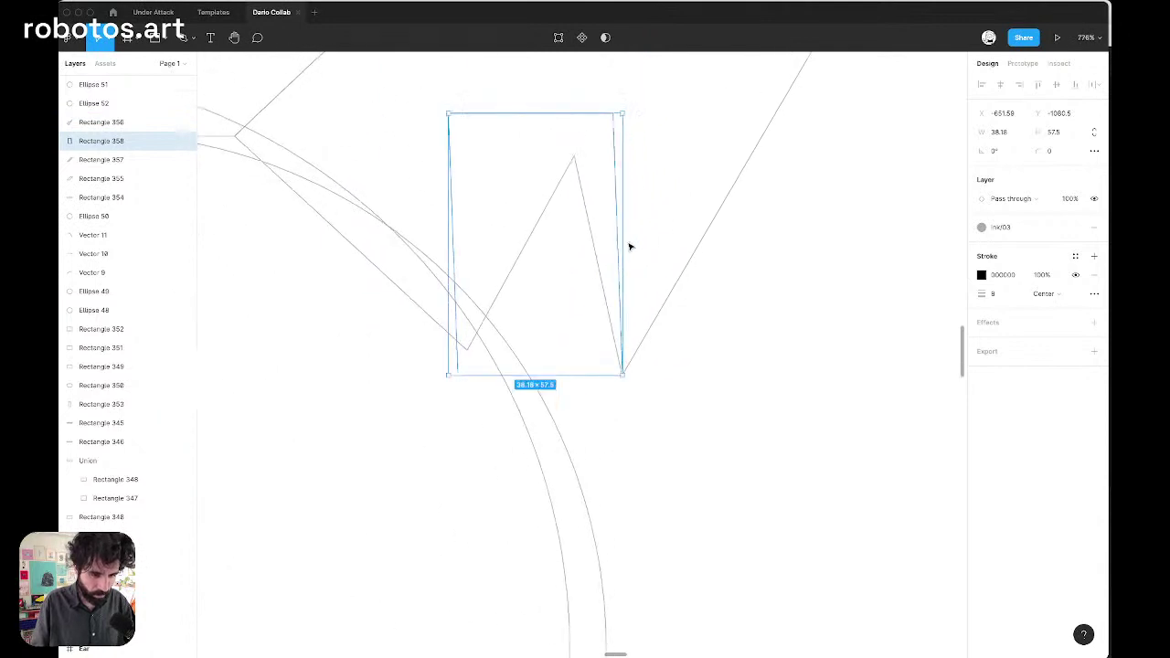
# Edit the strip piece's points and shift its top edge 8 units to the right, making the piece 42 wide
pyautogui.press('Return')
pyautogui.moveTo(652, 97); pyautogui.dragTo(408, 178)
pyautogui.press('Right')
pyautogui.press('Right')
pyautogui.press('Right')
pyautogui.press('Right')
pyautogui.press('Right')
pyautogui.press('Right')
pyautogui.press('Right')
pyautogui.press('Right')
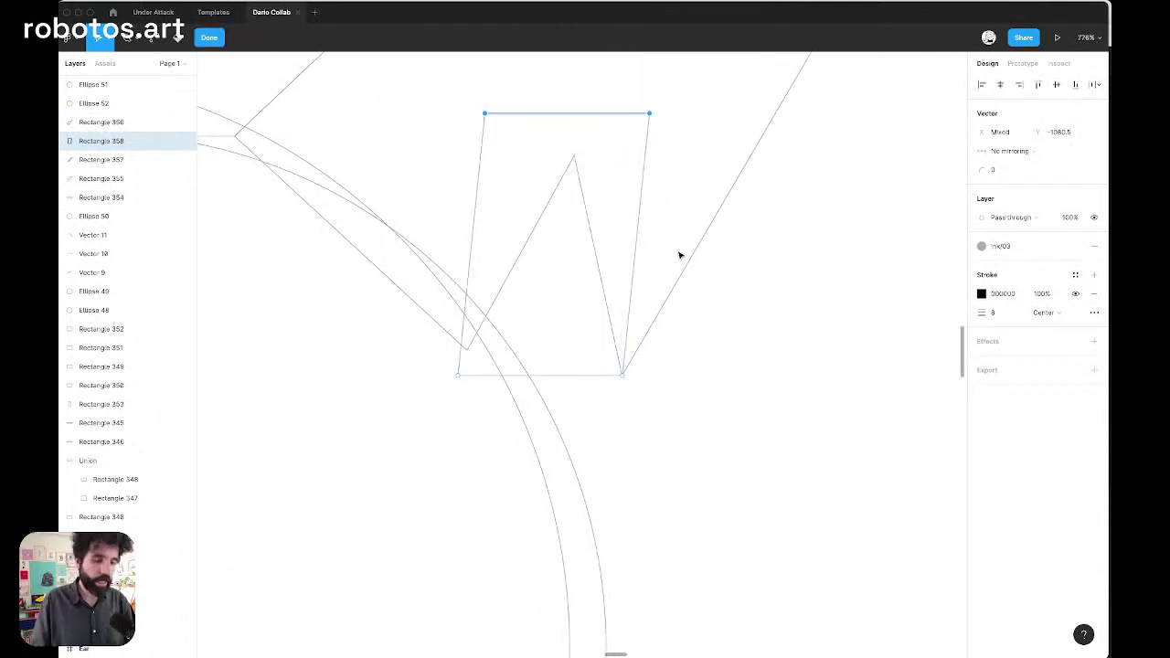
pyautogui.press('Escape')
pyautogui.press('Escape')
pyautogui.press('Escape')
# Turn off the outline view to show the paper-plane and ear piece with their fills
pyautogui.scroll(-4, 680, 255)
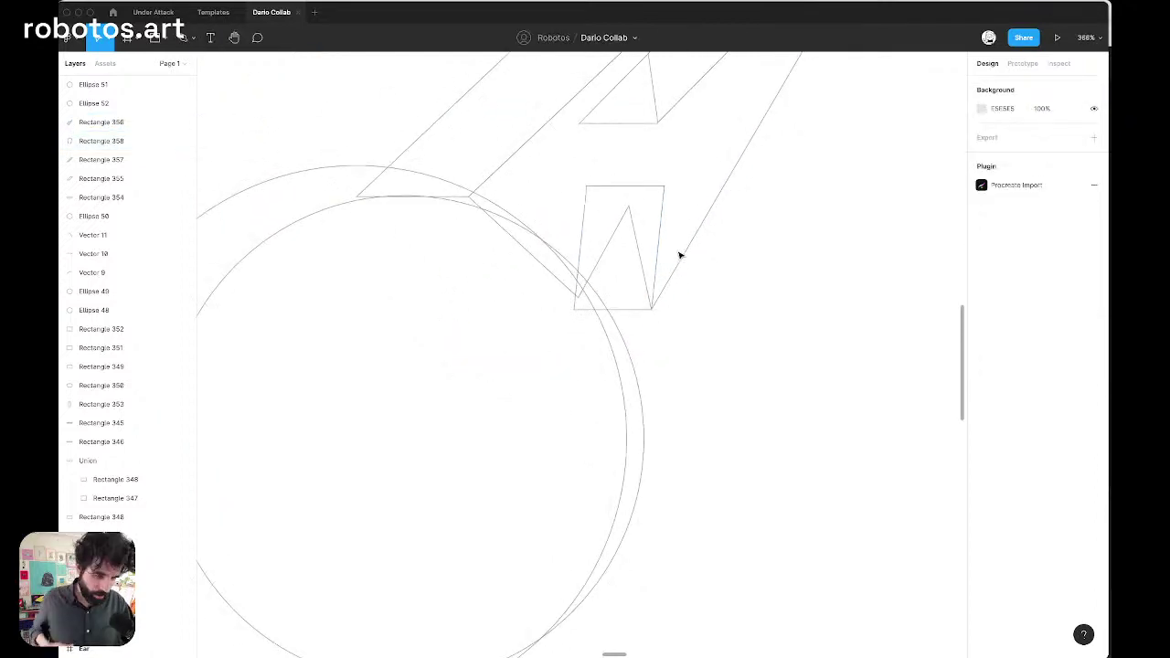
pyautogui.scroll(-4, 679, 255)
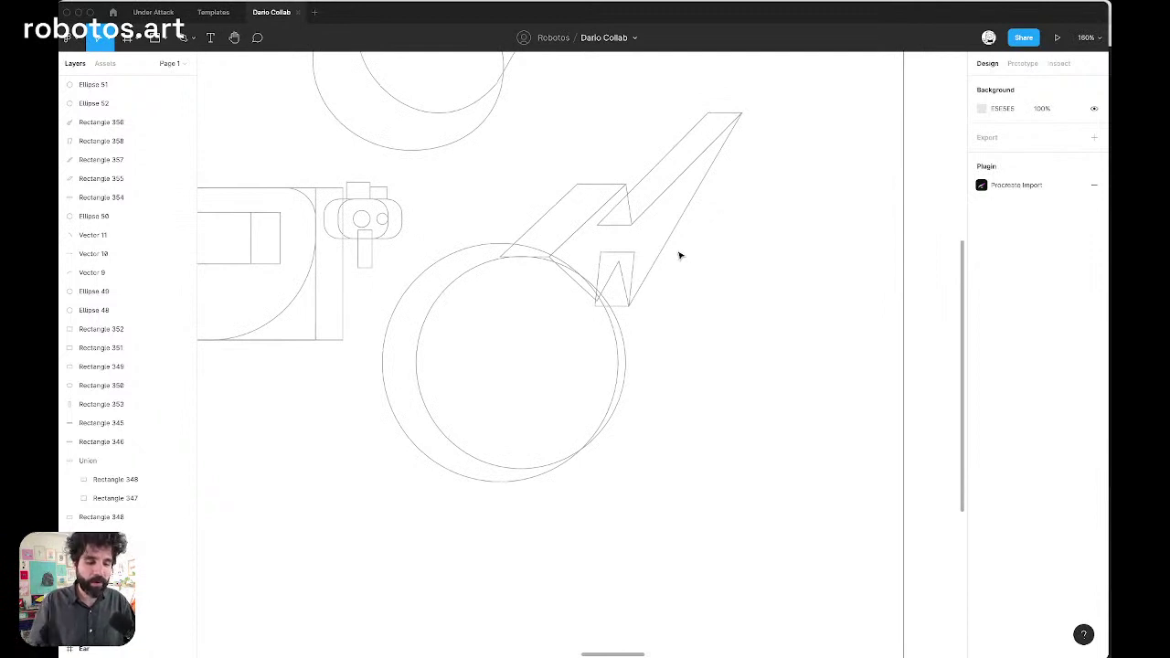
pyautogui.scroll(-2, 680, 255)
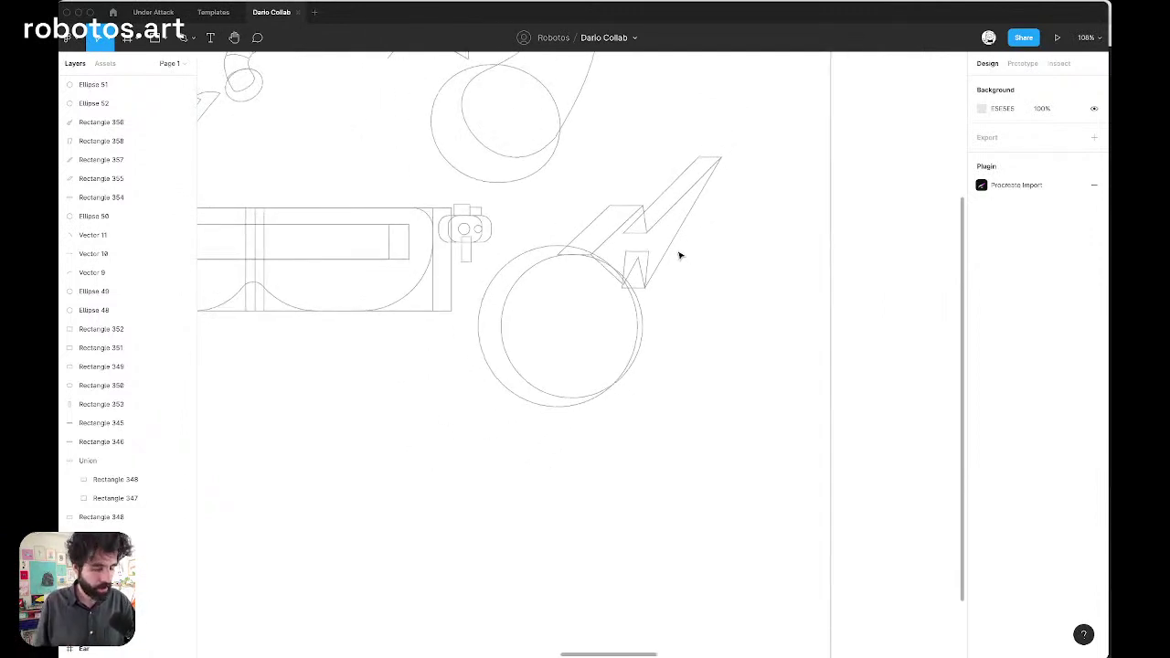
pyautogui.scroll(3, 680, 255)
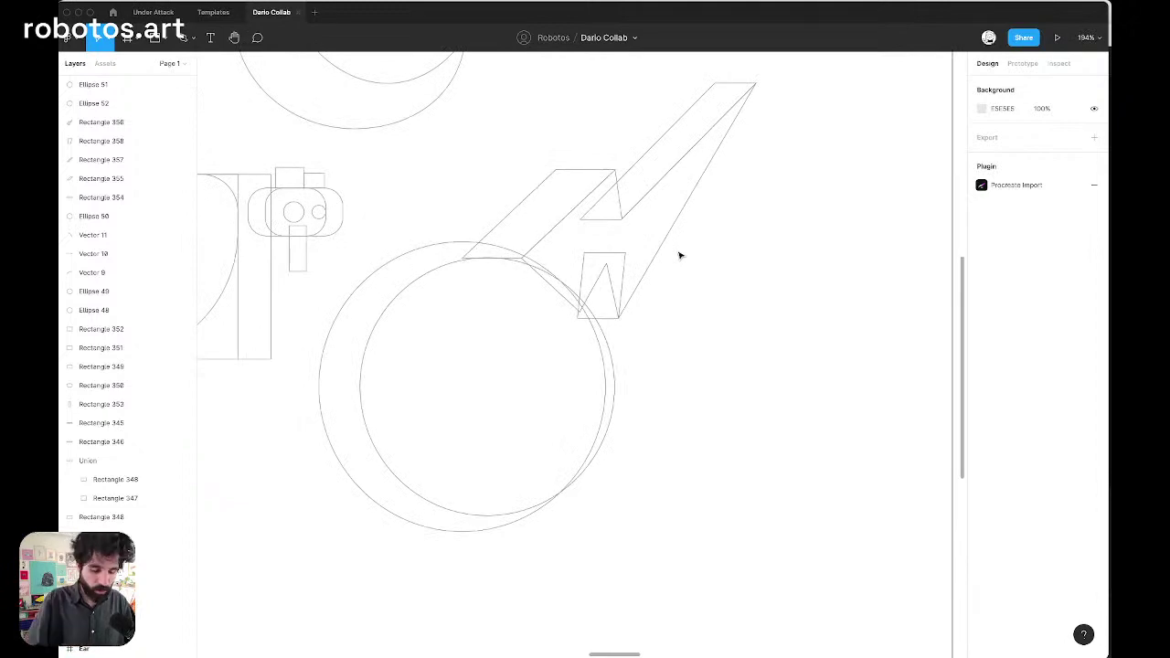
pyautogui.press('super+shift+3')
pyautogui.scroll(-3, 680, 255)
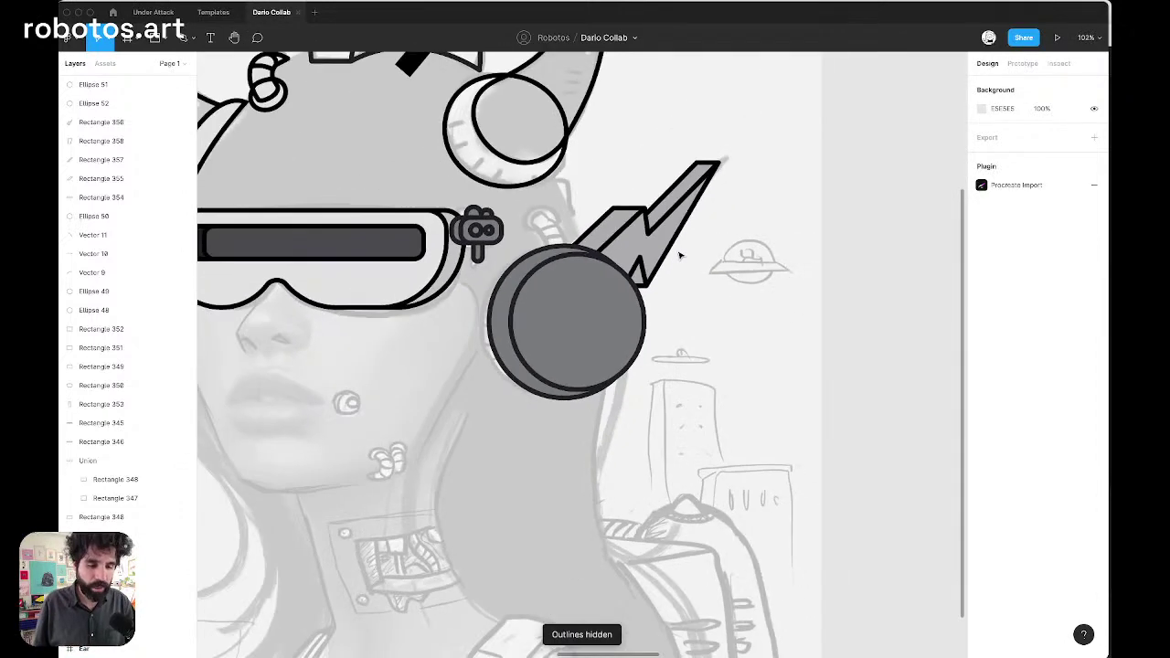
# Change the fill of the small piece behind the paper-plane's lower notch to the Ink/04 color style
pyautogui.click(642, 282)
pyautogui.scroll(4, 640, 280)
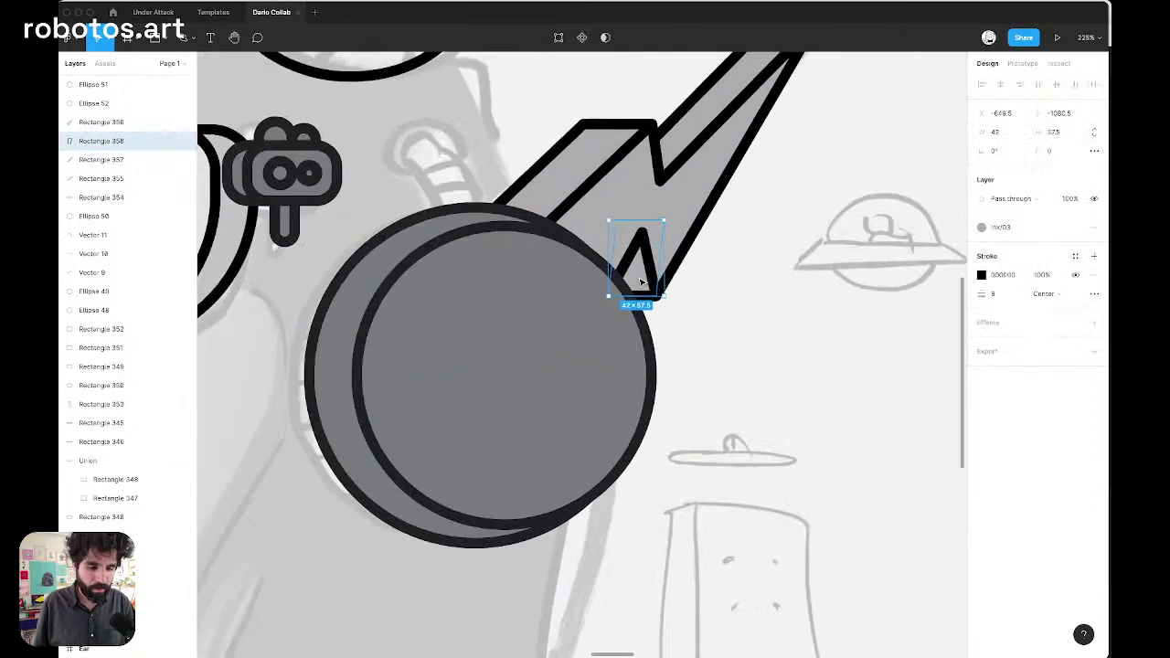
pyautogui.scroll(-5, 625, 274)
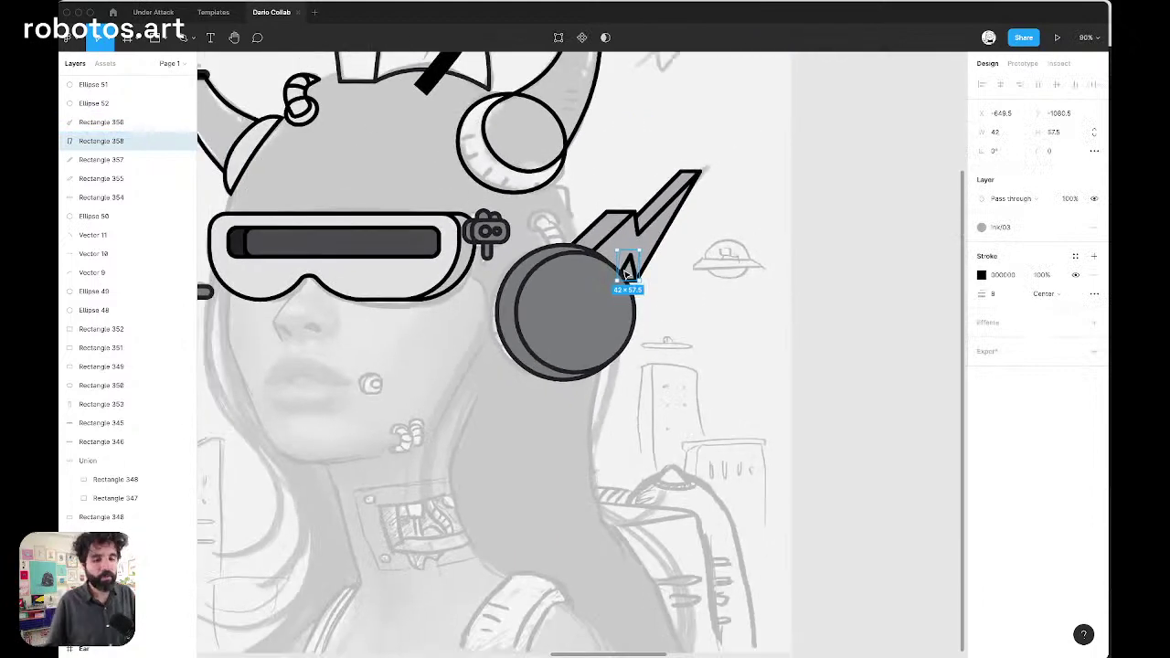
pyautogui.scroll(4, 681, 264)
pyautogui.scroll(1, 680, 264)
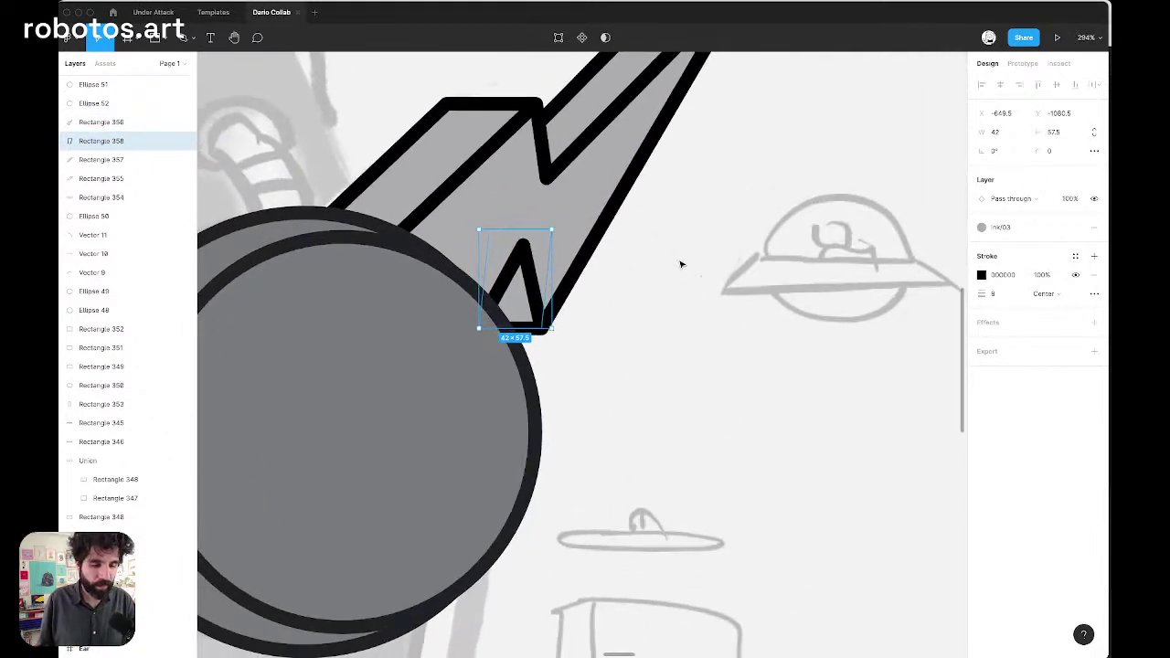
pyautogui.scroll(-3, 661, 257)
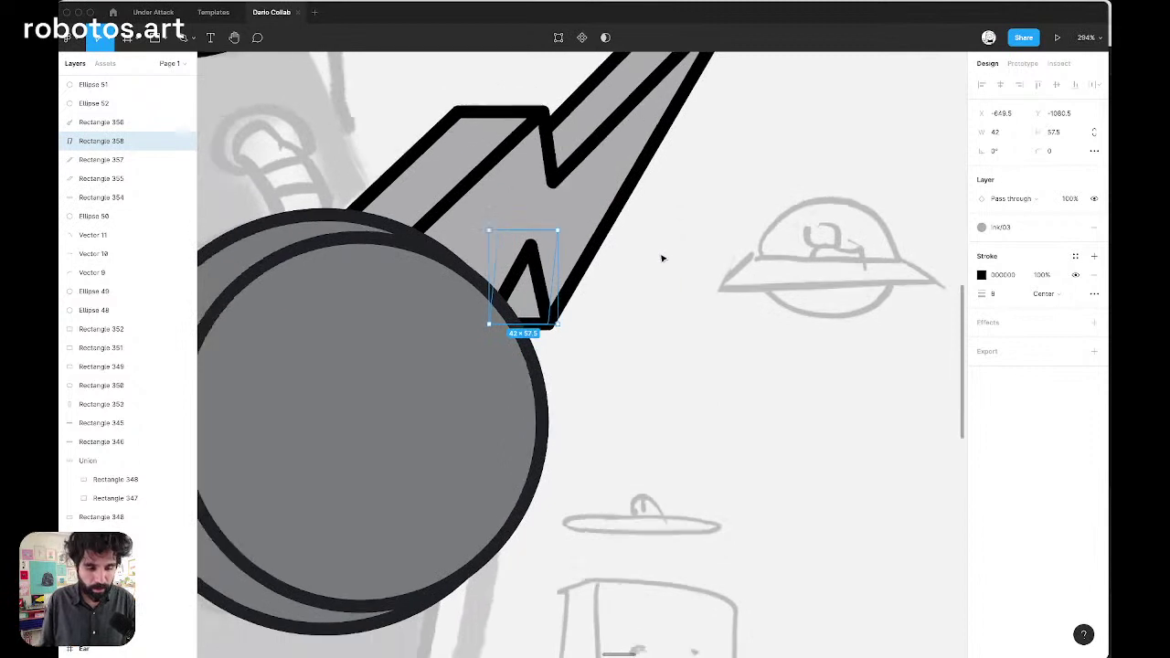
pyautogui.click(1034, 235)
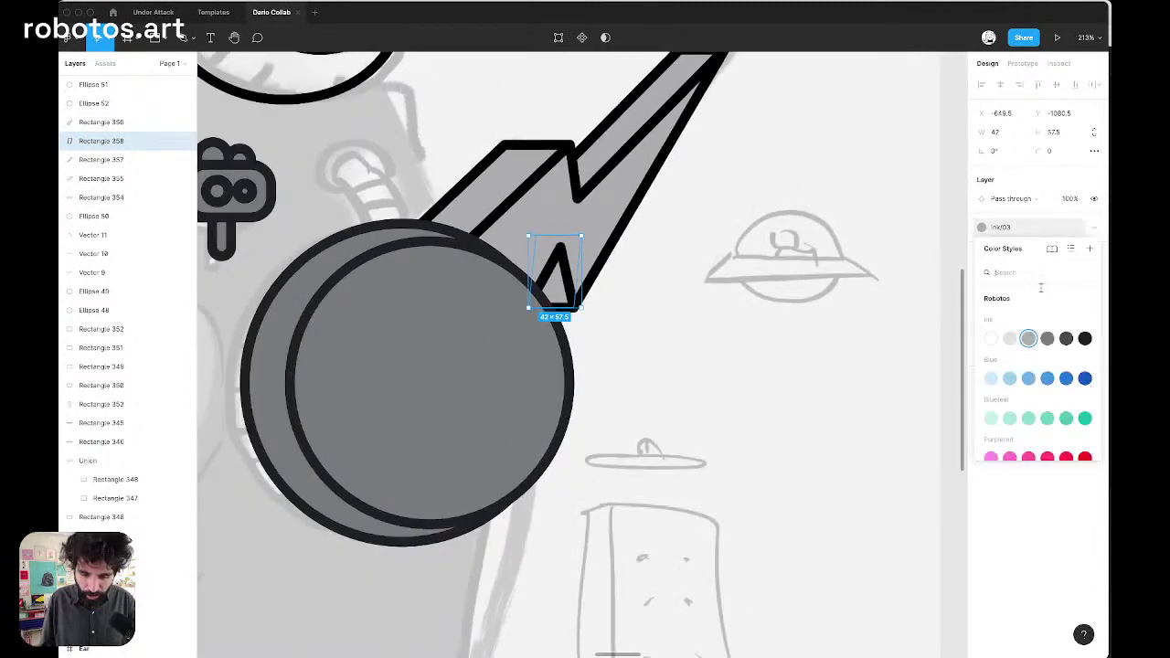
pyautogui.click(1049, 341)
pyautogui.scroll(2, 561, 303)
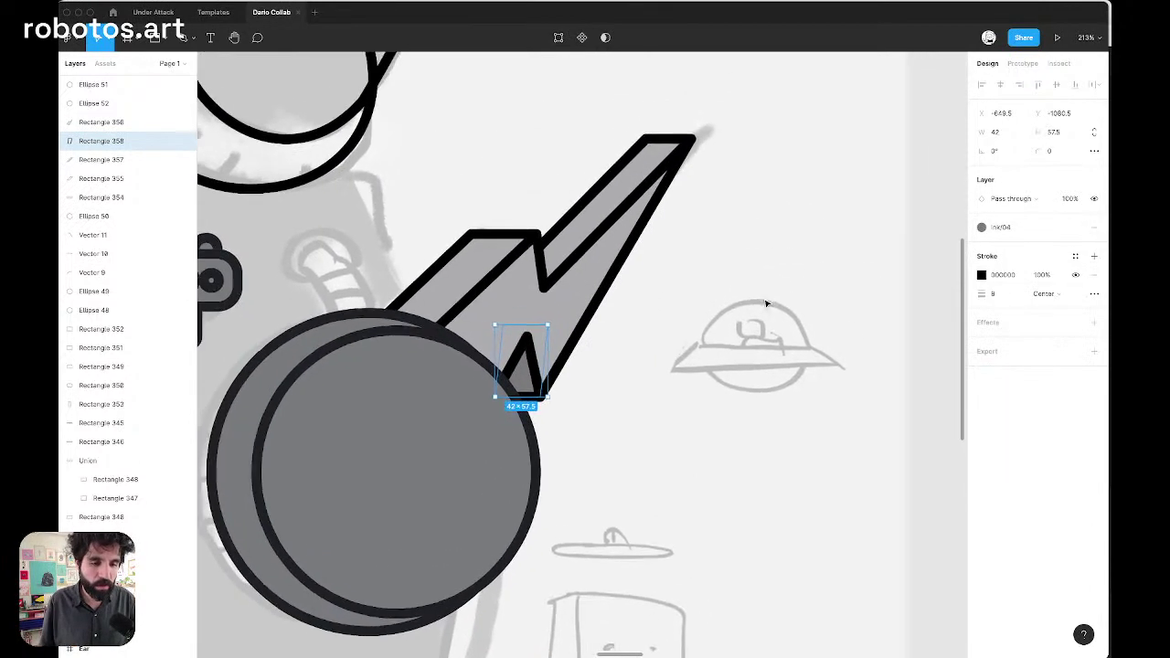
# Recolor the paper-plane's two upper strips with the Ink/02 color style
pyautogui.press('Escape')
pyautogui.click(430, 277)
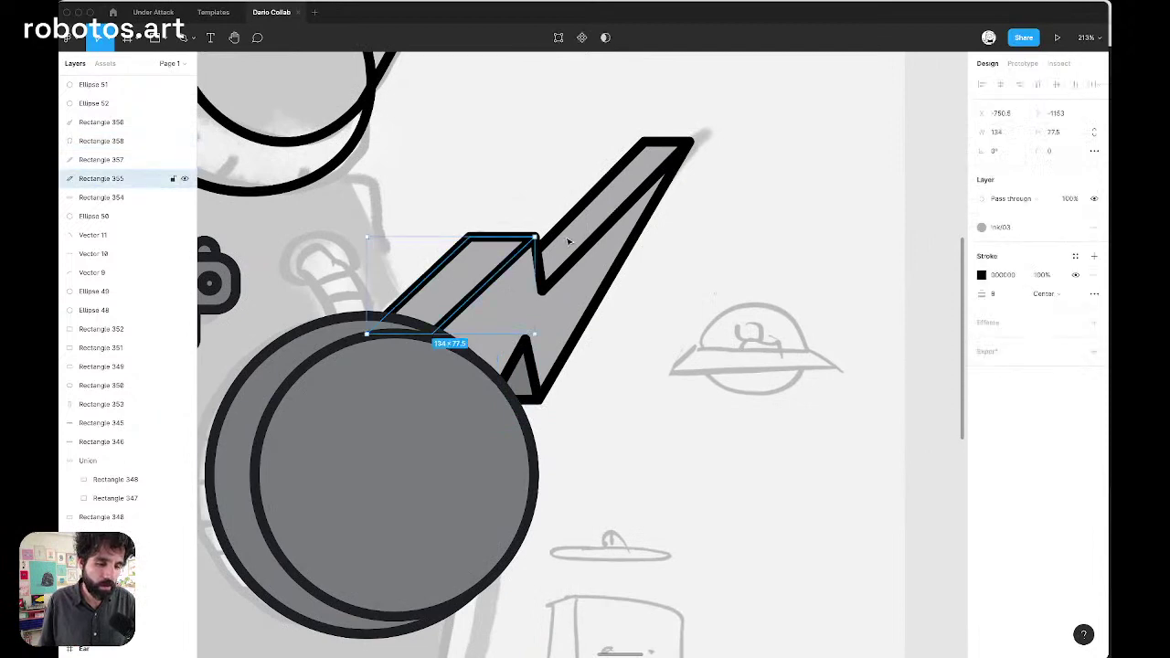
pyautogui.keyDown('shift'); pyautogui.click(615, 198); pyautogui.keyUp('shift')
pyautogui.click(1009, 386)
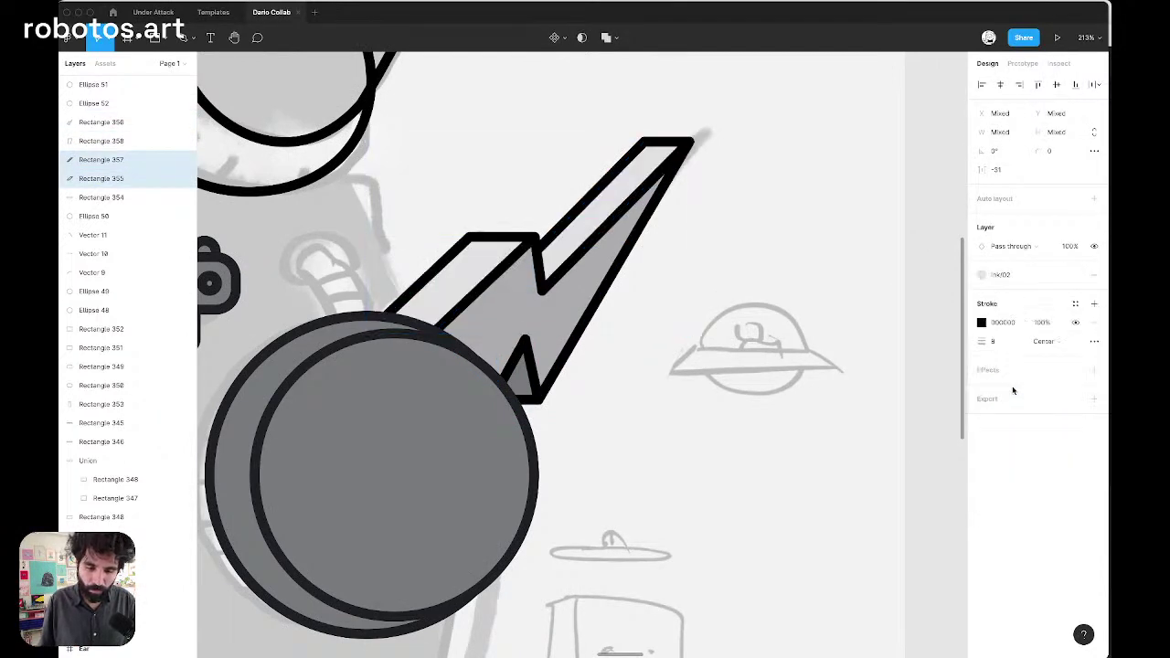
pyautogui.click(705, 335)
pyautogui.scroll(-5, 705, 334)
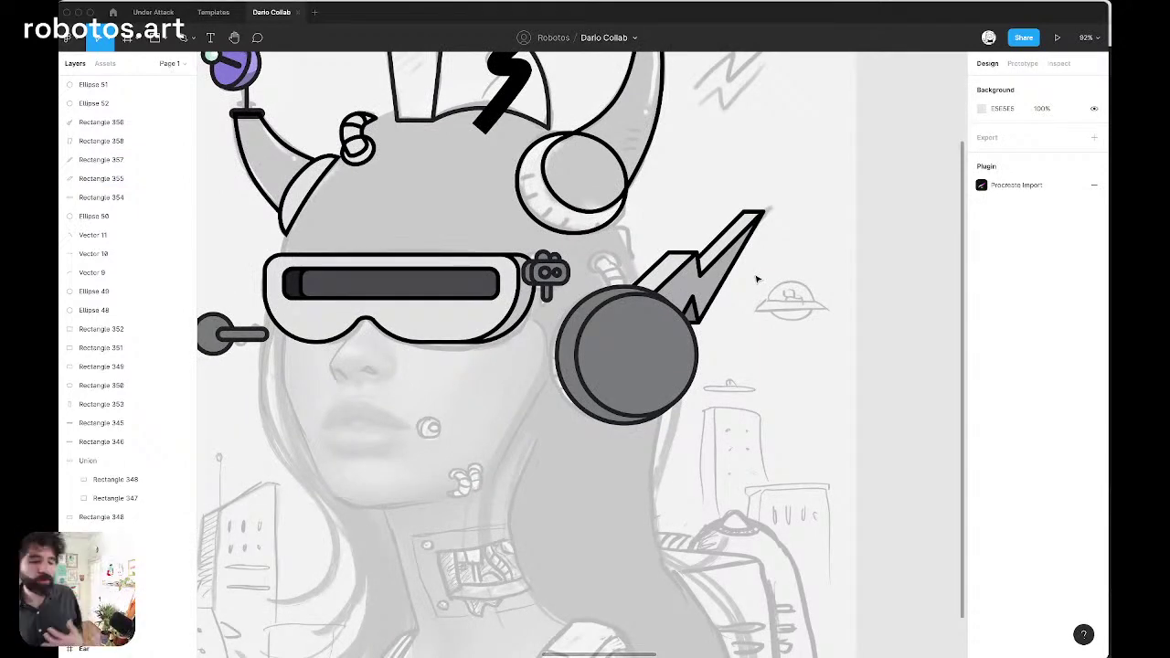
# Duplicate the ear piece's front ellipse, shrink the copy to 169 by 172 and shift it slightly right
pyautogui.click(651, 373)
pyautogui.scroll(10, 651, 373)
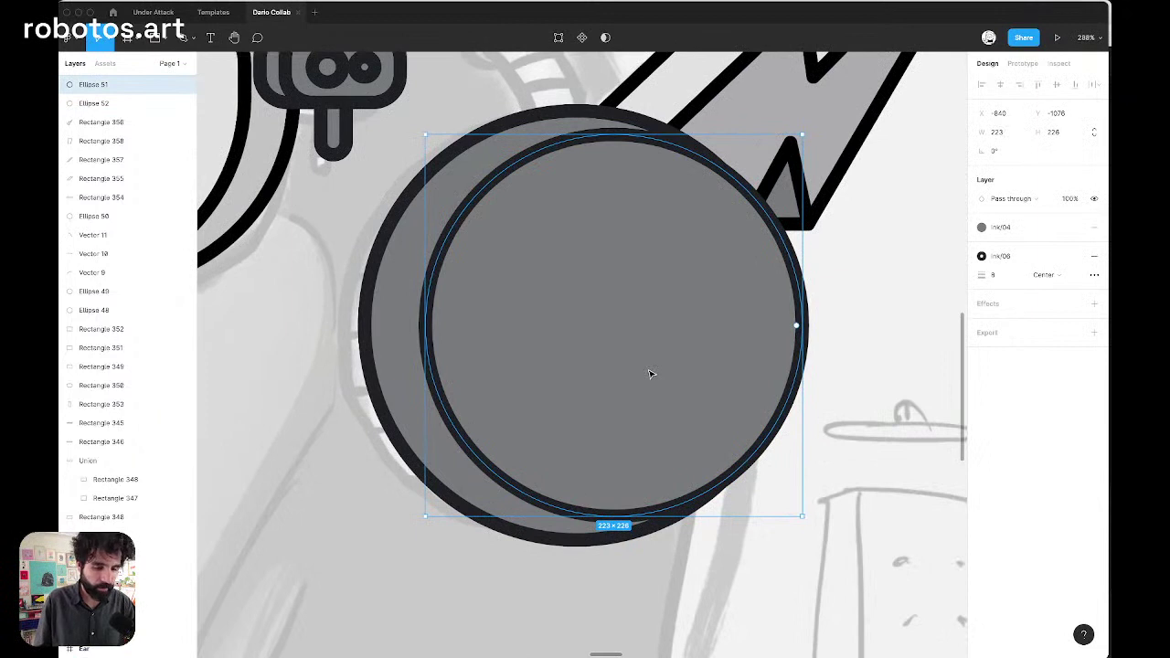
pyautogui.press('super+d')
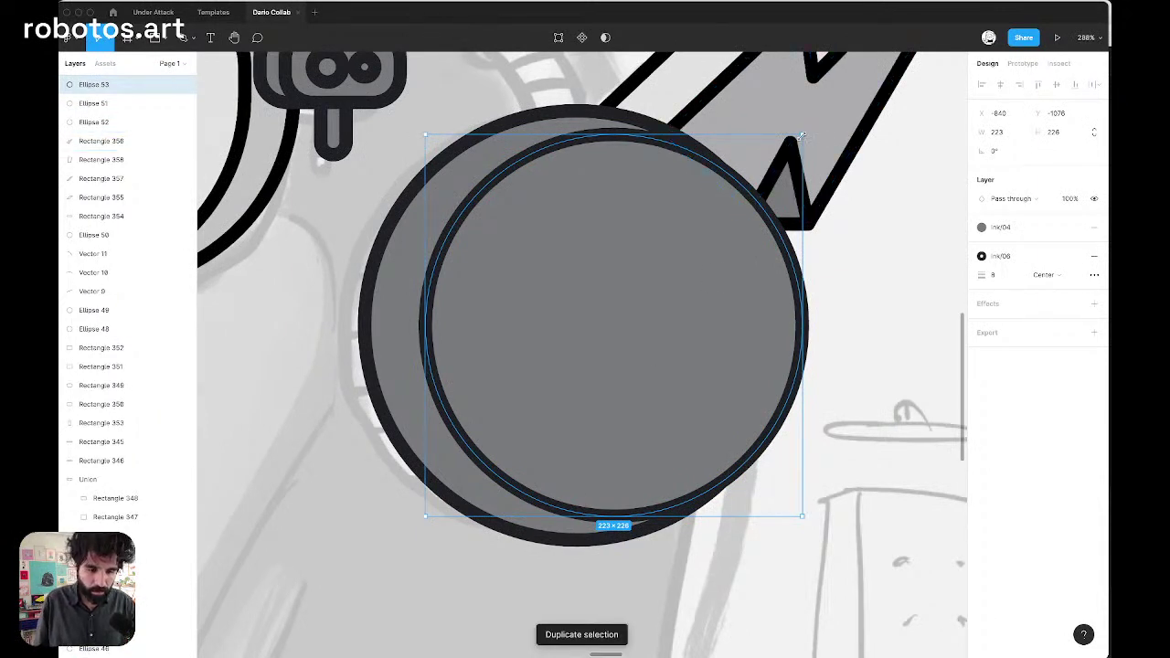
pyautogui.moveTo(802, 137); pyautogui.dragTo(756, 182)
pyautogui.moveTo(692, 280); pyautogui.dragTo(716, 279)
pyautogui.scroll(-6, 715, 280)
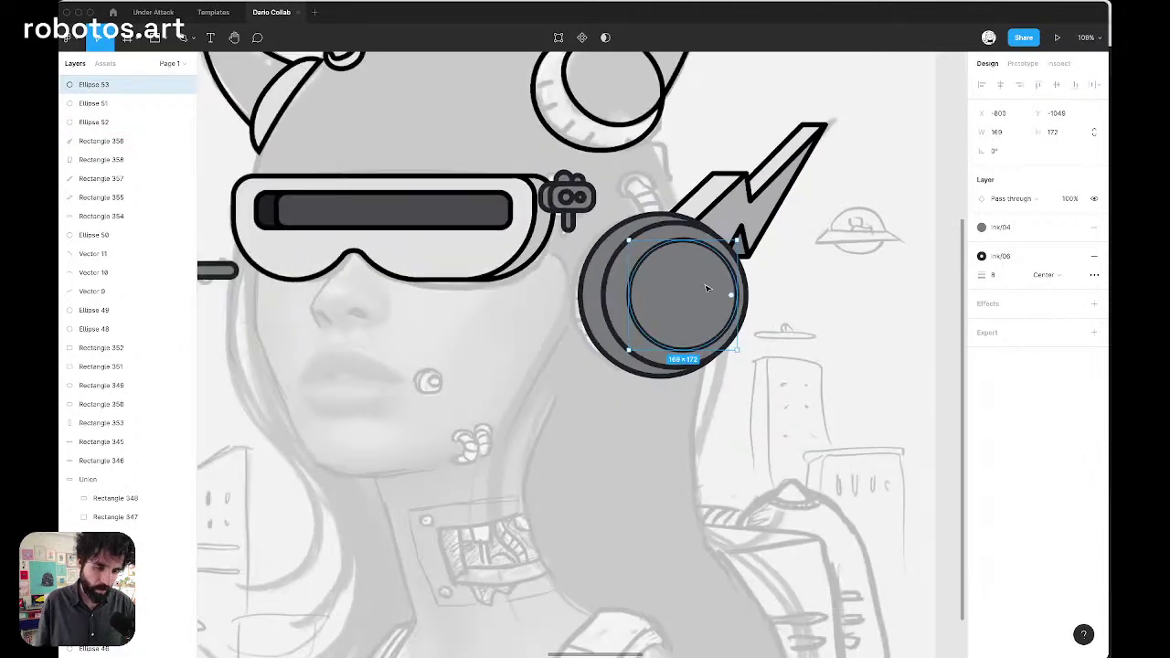
# Enlarge the ear piece's rear ellipse to 263 by 266 to match the sketch and shift it slightly left
pyautogui.click(586, 267)
pyautogui.scroll(5, 588, 372)
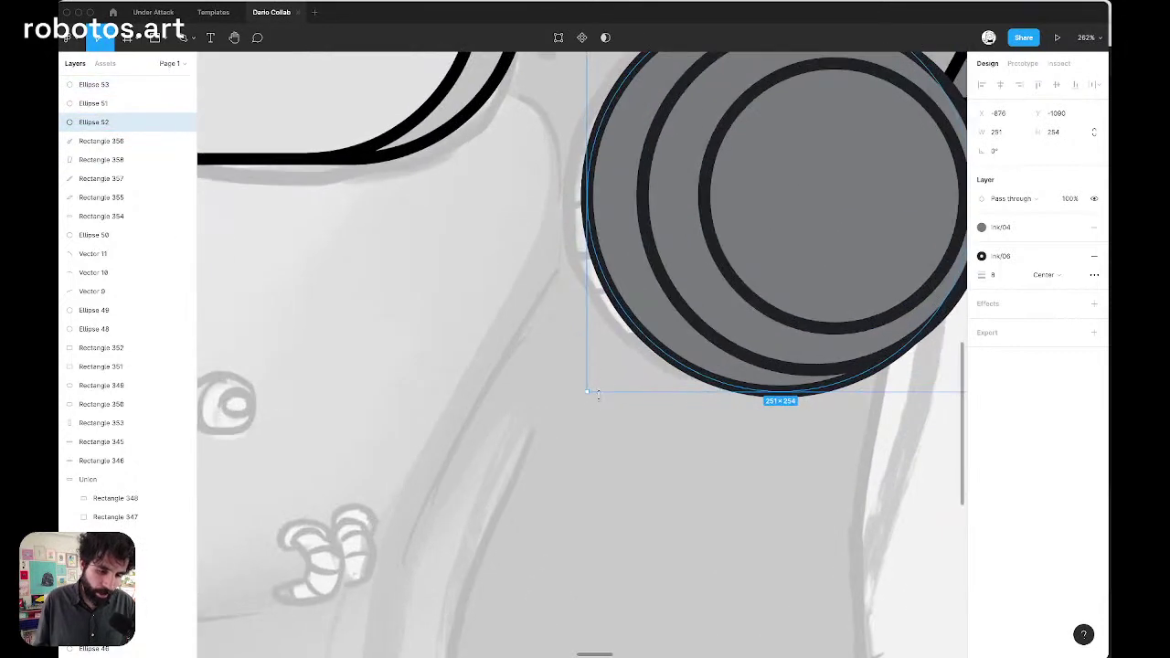
pyautogui.moveTo(587, 393); pyautogui.dragTo(583, 400)
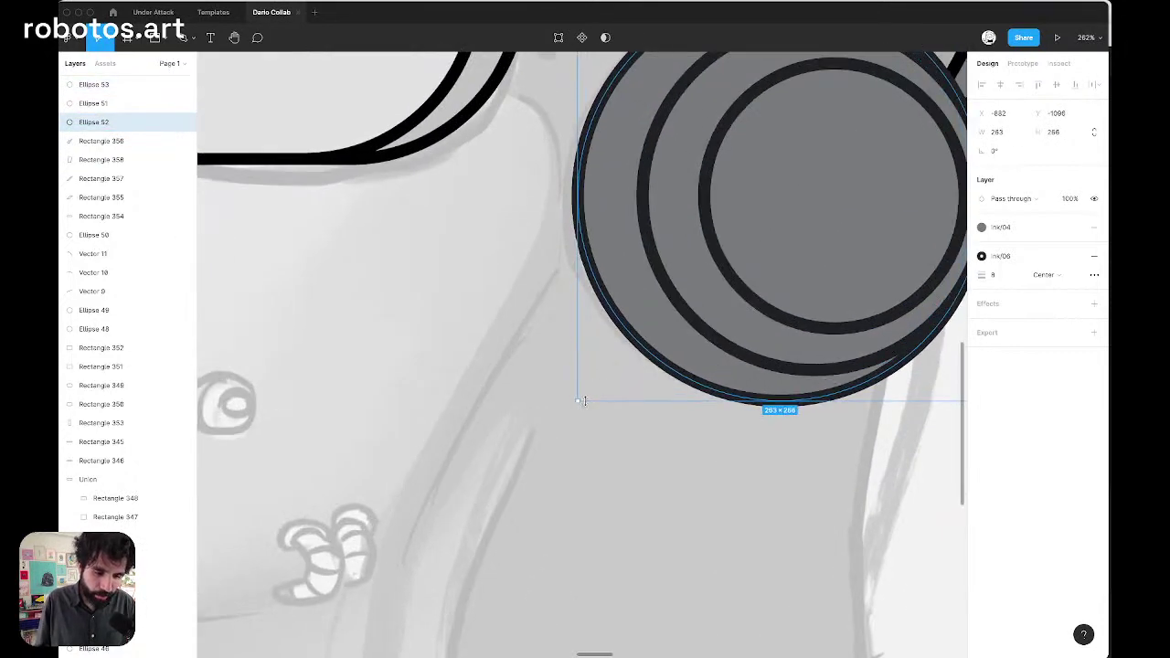
pyautogui.scroll(3, 585, 402)
pyautogui.hscroll(3, 585, 402)
pyautogui.scroll(1, 590, 410)
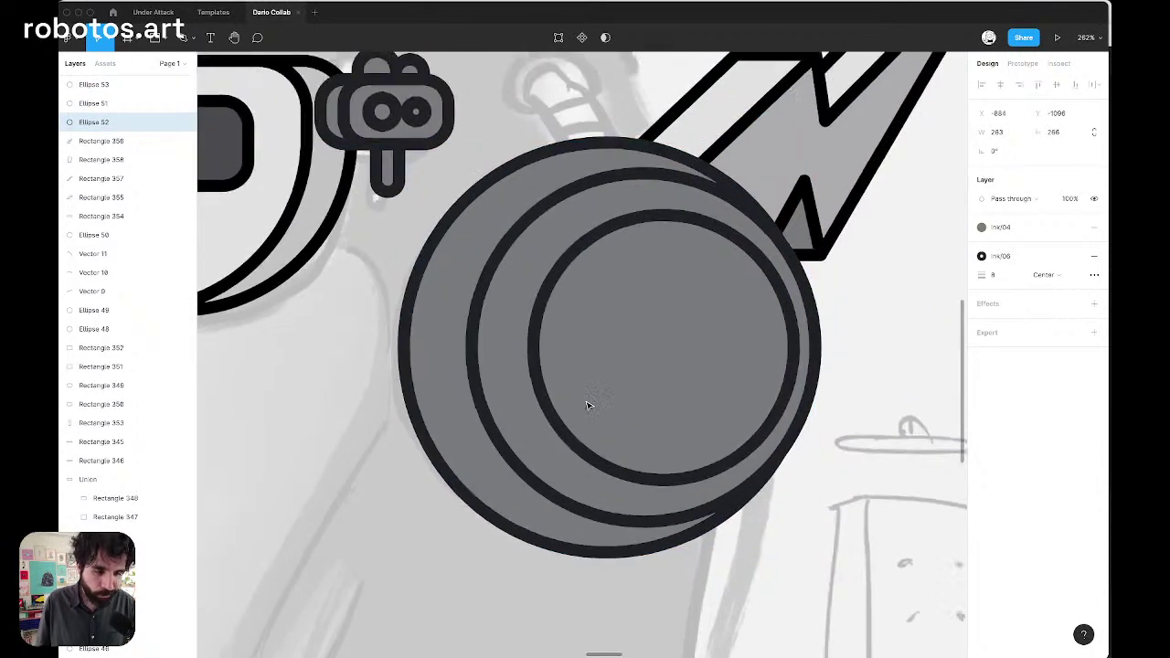
pyautogui.scroll(-6, 587, 405)
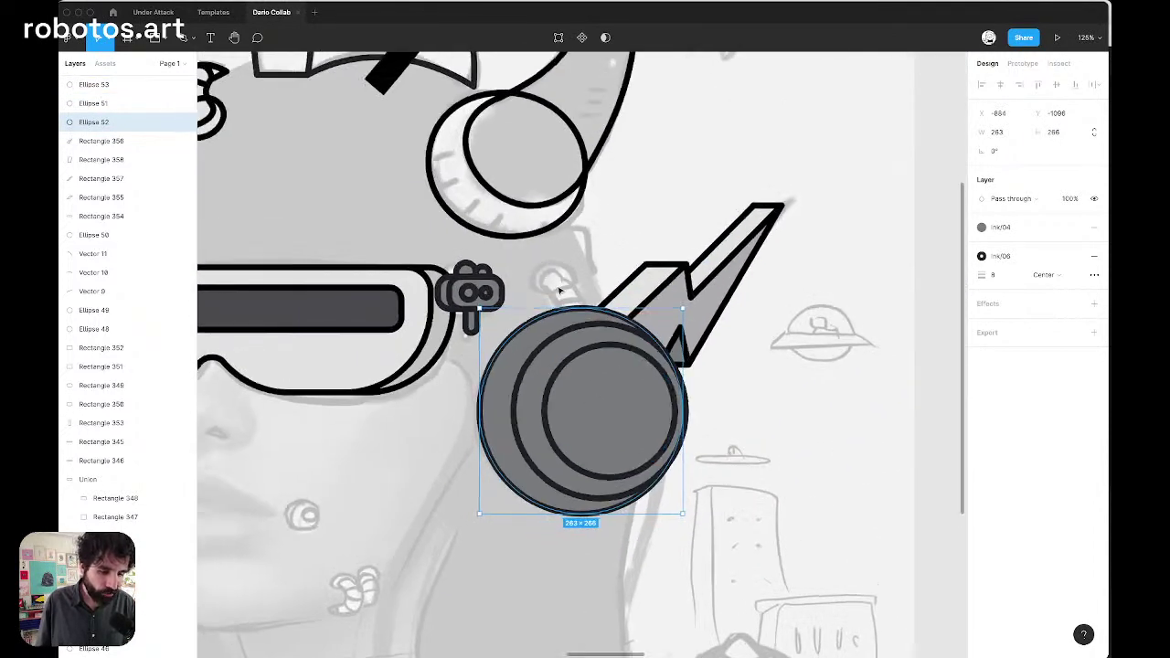
# Draw a straight pen line about 35 by 59 from the sketched tube's upper end down into the round ear piece
pyautogui.scroll(8, 559, 291)
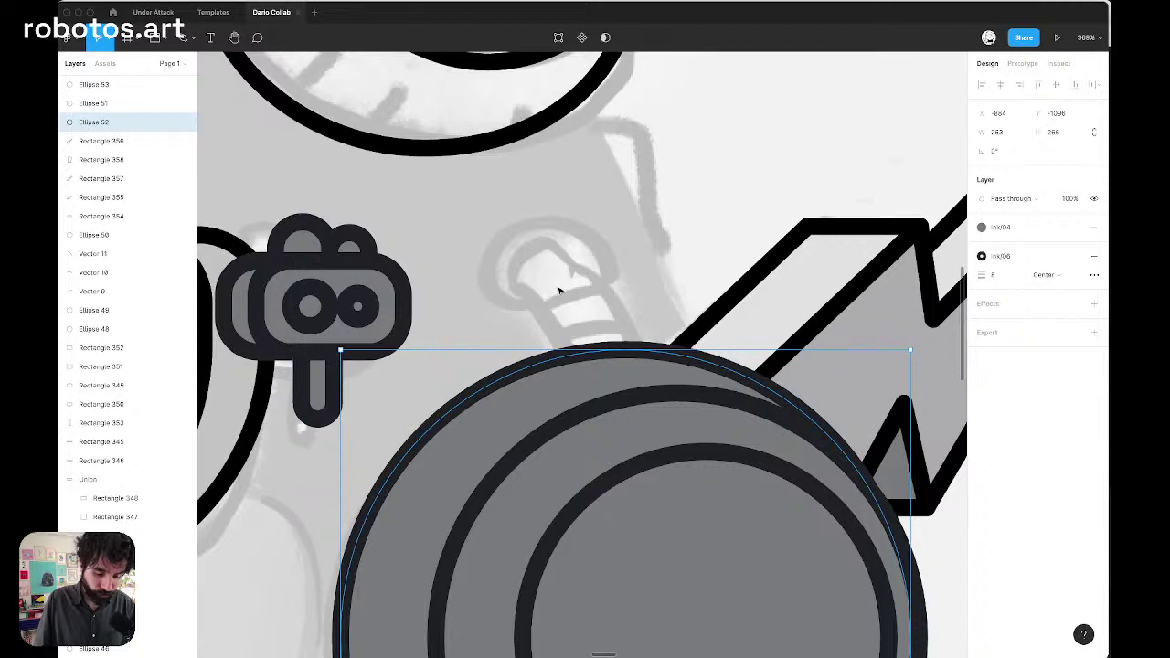
pyautogui.press('p')
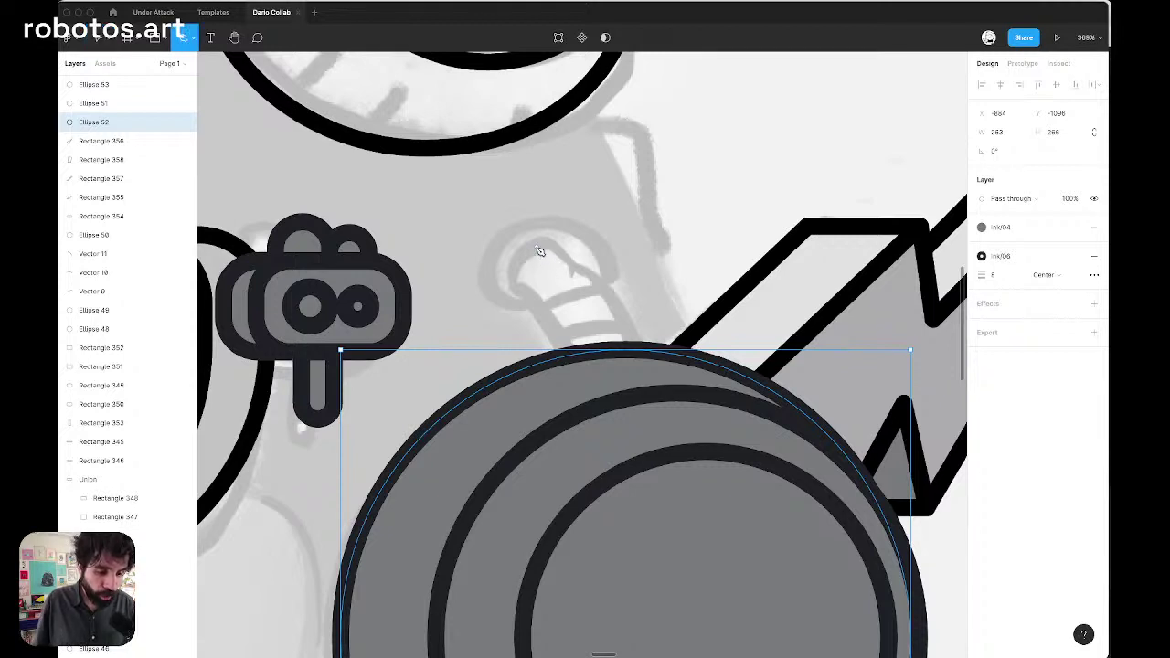
pyautogui.click(535, 246)
pyautogui.click(611, 373)
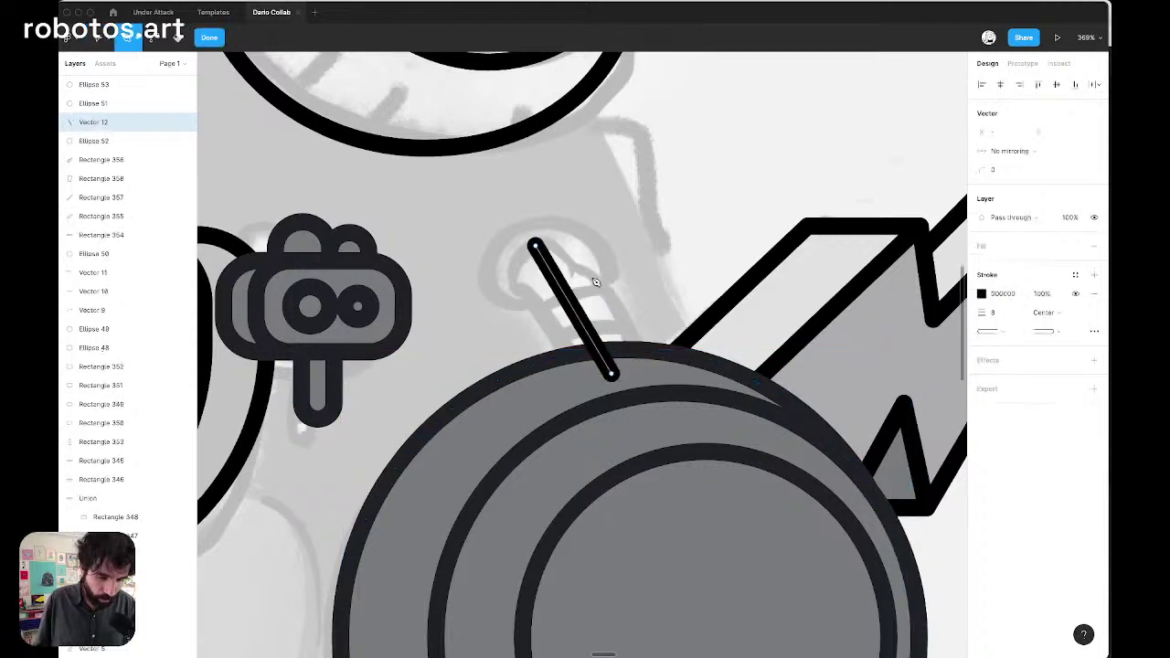
pyautogui.press('Escape')
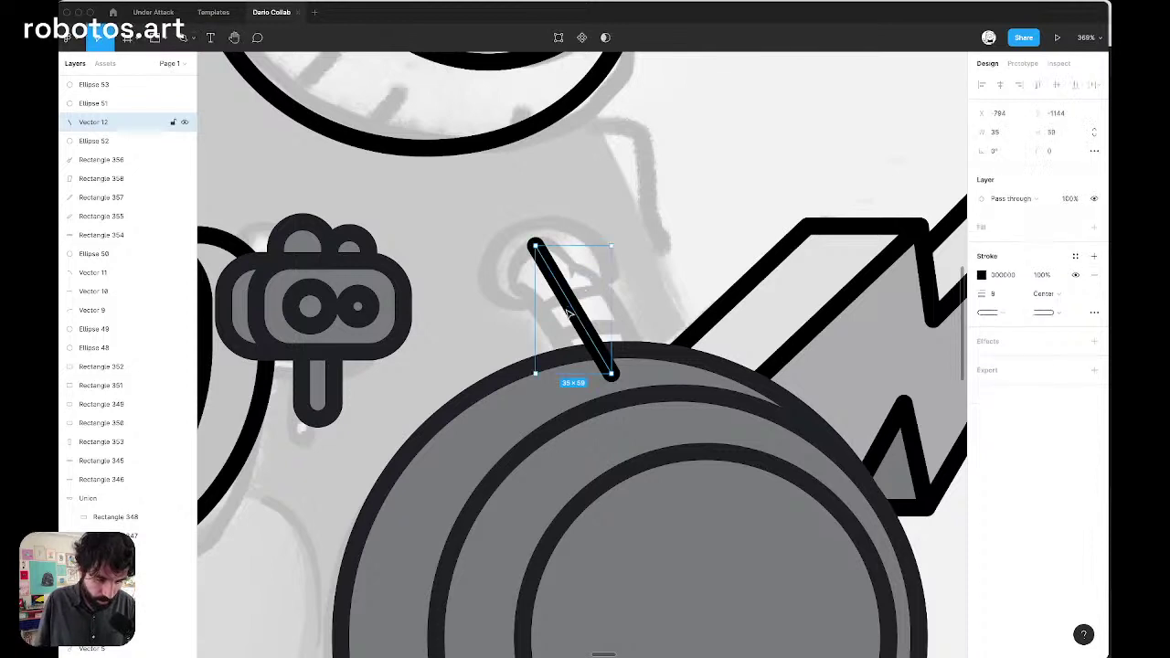
# Bend the tube line into a curve bulging up and right, lowering its upper endpoint and adjusting its curve handles
pyautogui.doubleClick(568, 312)
pyautogui.moveTo(574, 313); pyautogui.dragTo(590, 301)
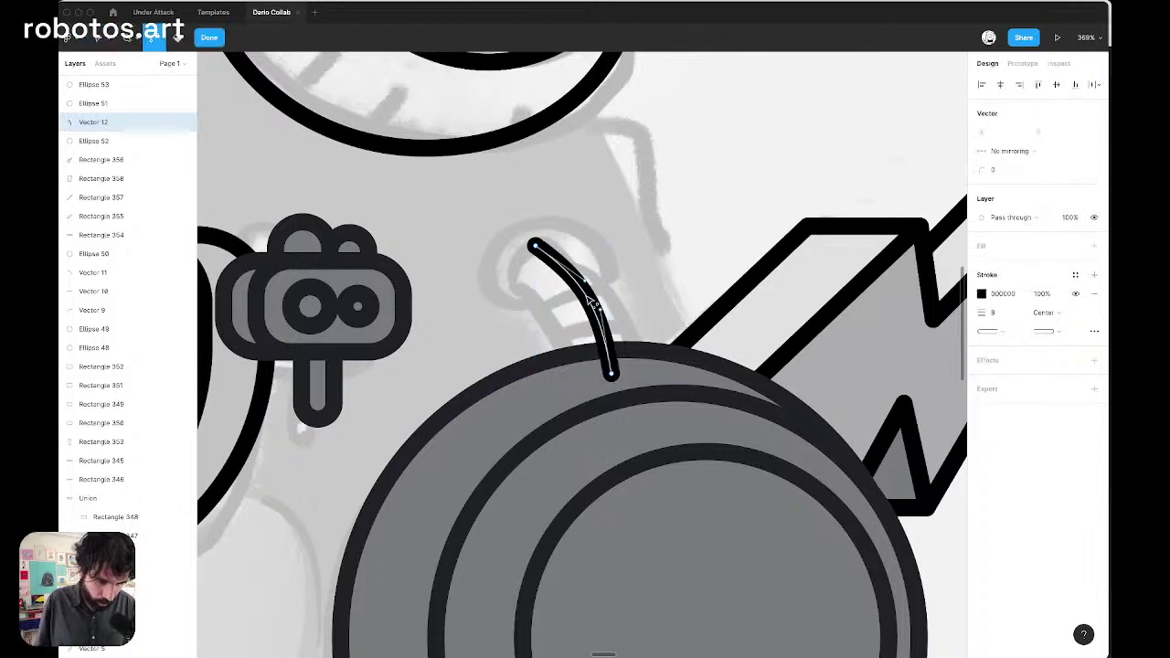
pyautogui.press('v')
pyautogui.click(537, 247)
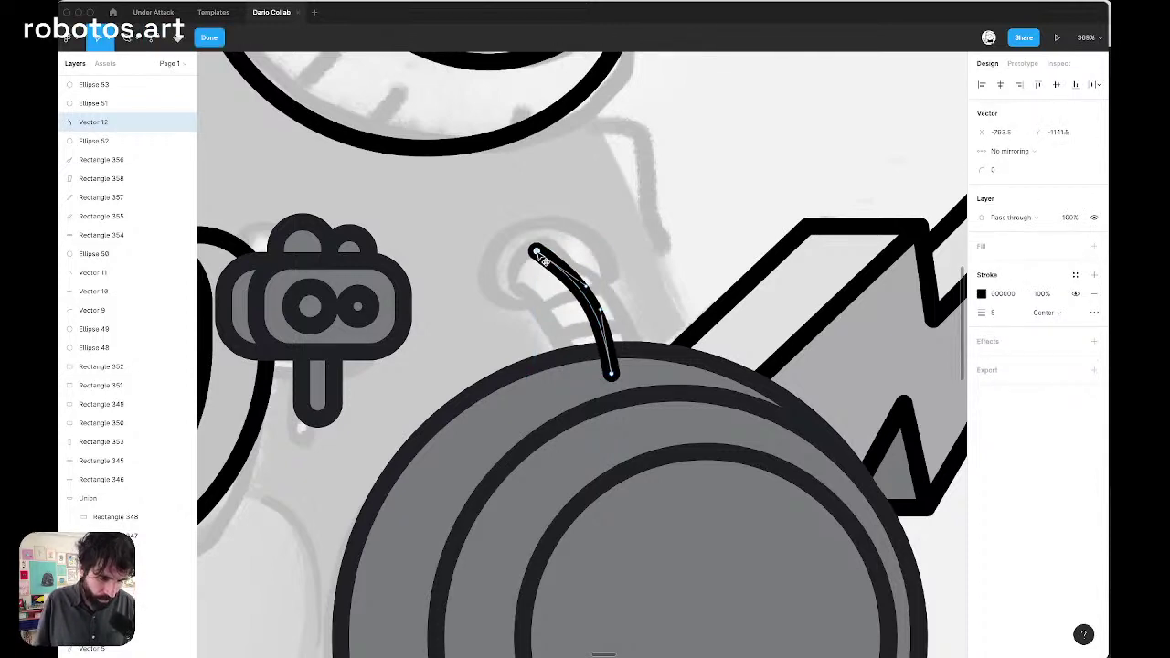
pyautogui.moveTo(538, 251); pyautogui.dragTo(537, 255)
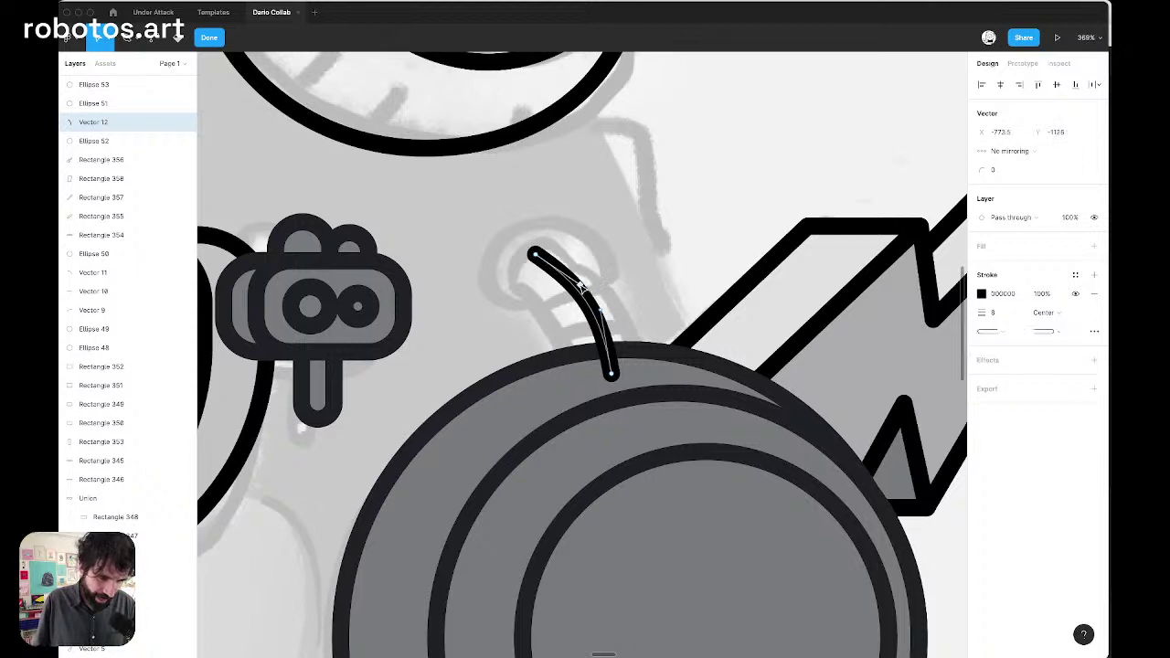
pyautogui.moveTo(605, 317); pyautogui.dragTo(611, 330)
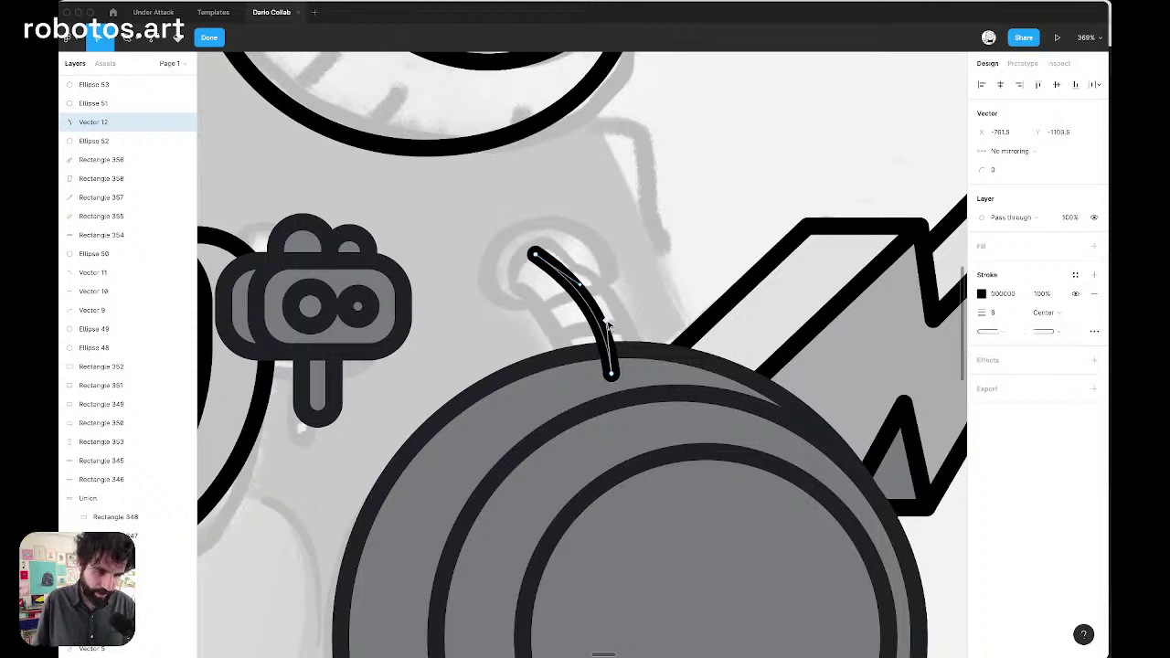
pyautogui.scroll(-2, 630, 292)
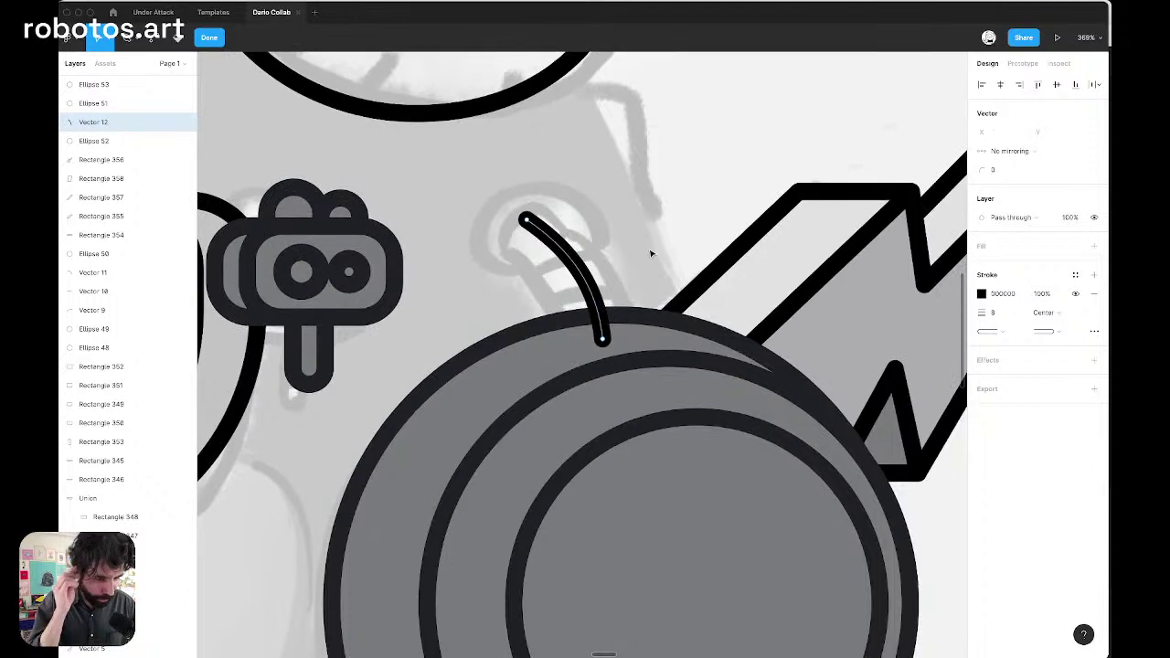
pyautogui.scroll(-3, 651, 253)
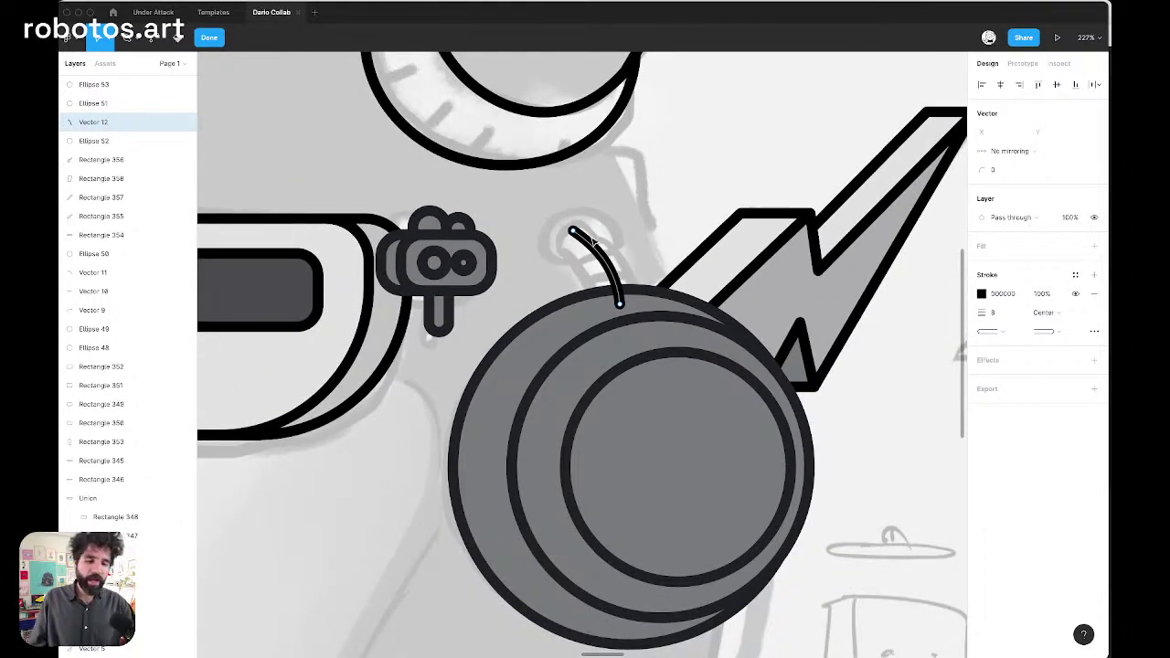
# Finish editing the tube curve's points and set its stroke width to 24
pyautogui.scroll(5, 592, 241)
pyautogui.press('Escape')
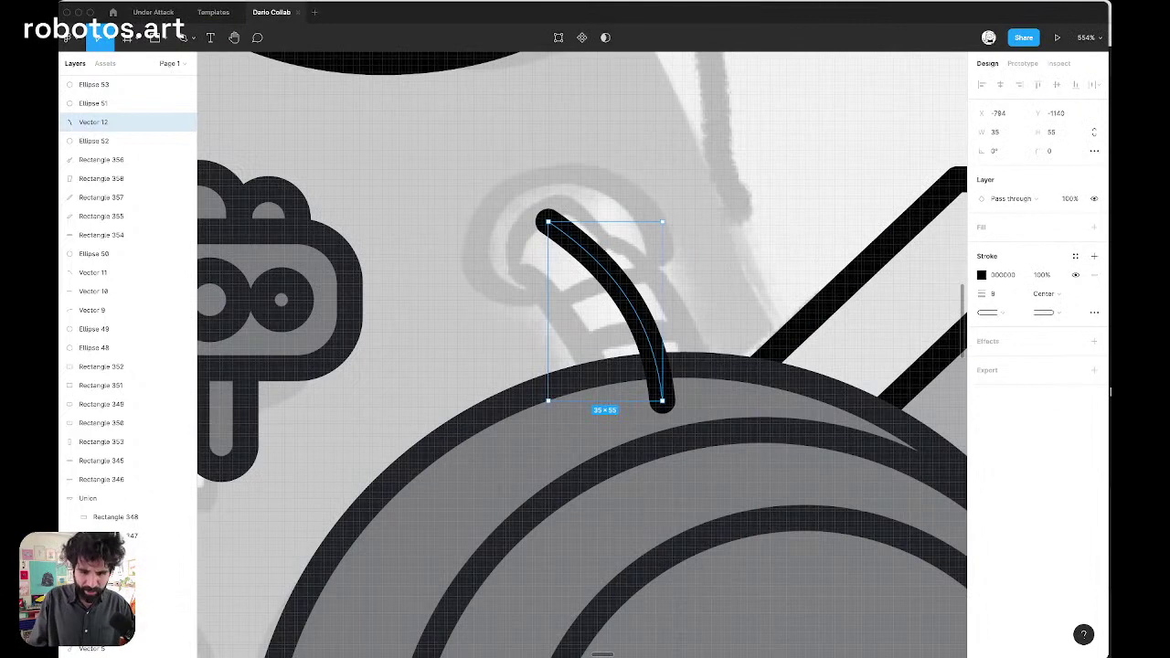
pyautogui.click(1008, 300)
pyautogui.write('24')
pyautogui.press('Return')
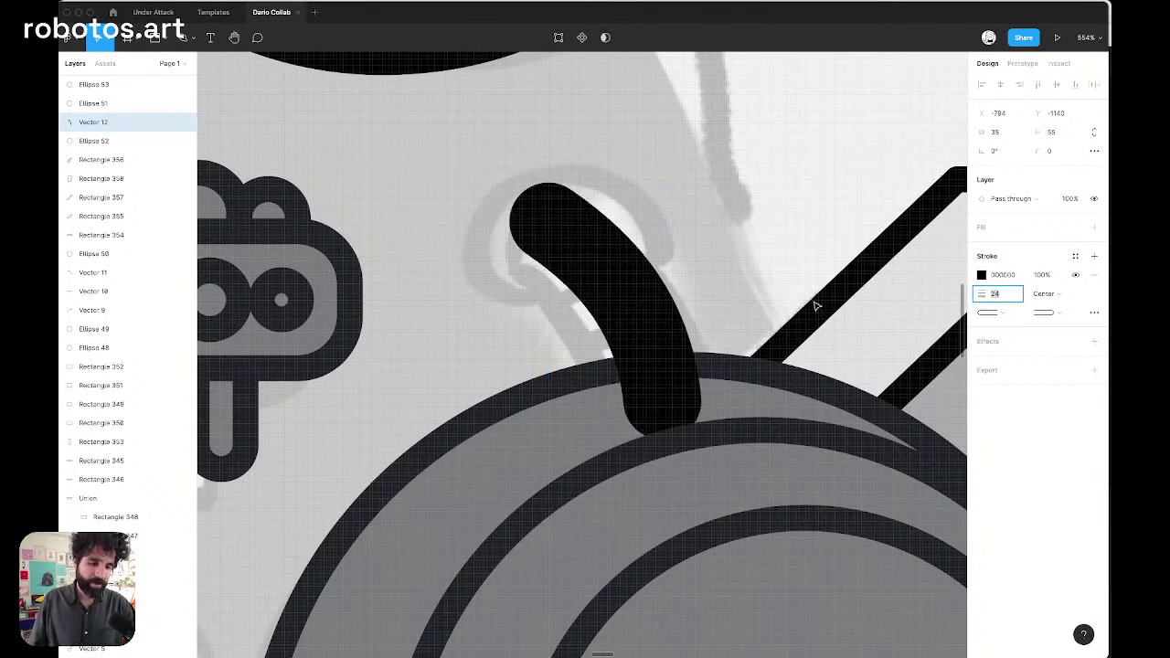
# Shift the thick tube curve slightly up and left, and shrink it from its upper end to 26 by 43
pyautogui.moveTo(650, 332); pyautogui.dragTo(642, 313)
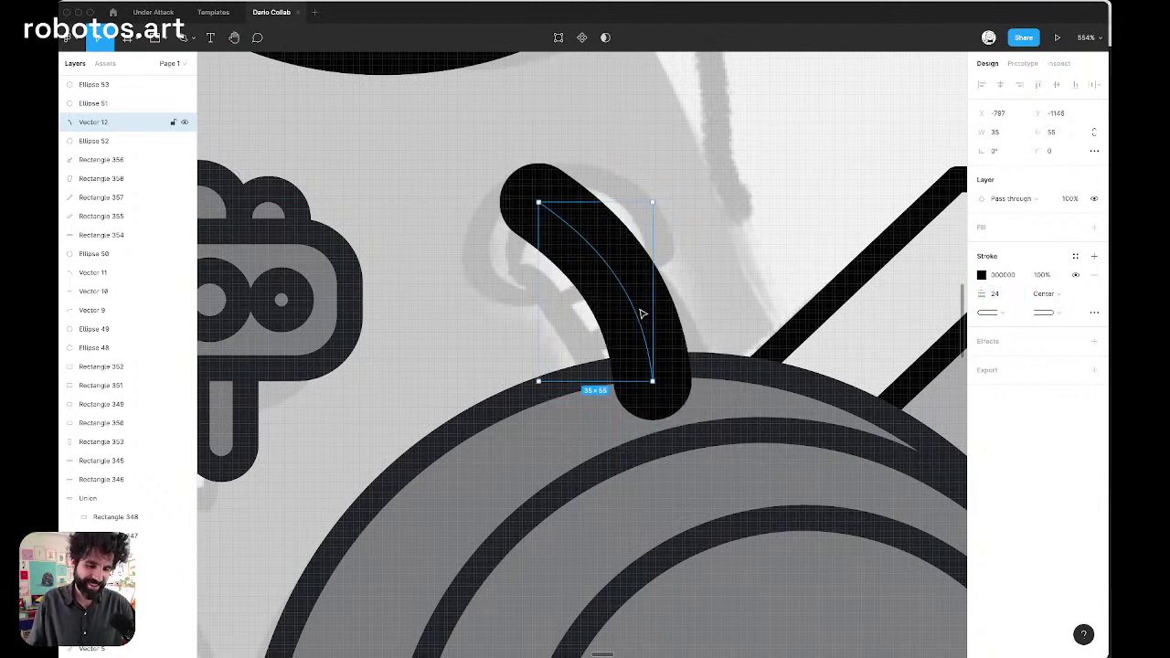
pyautogui.moveTo(538, 201); pyautogui.dragTo(566, 241)
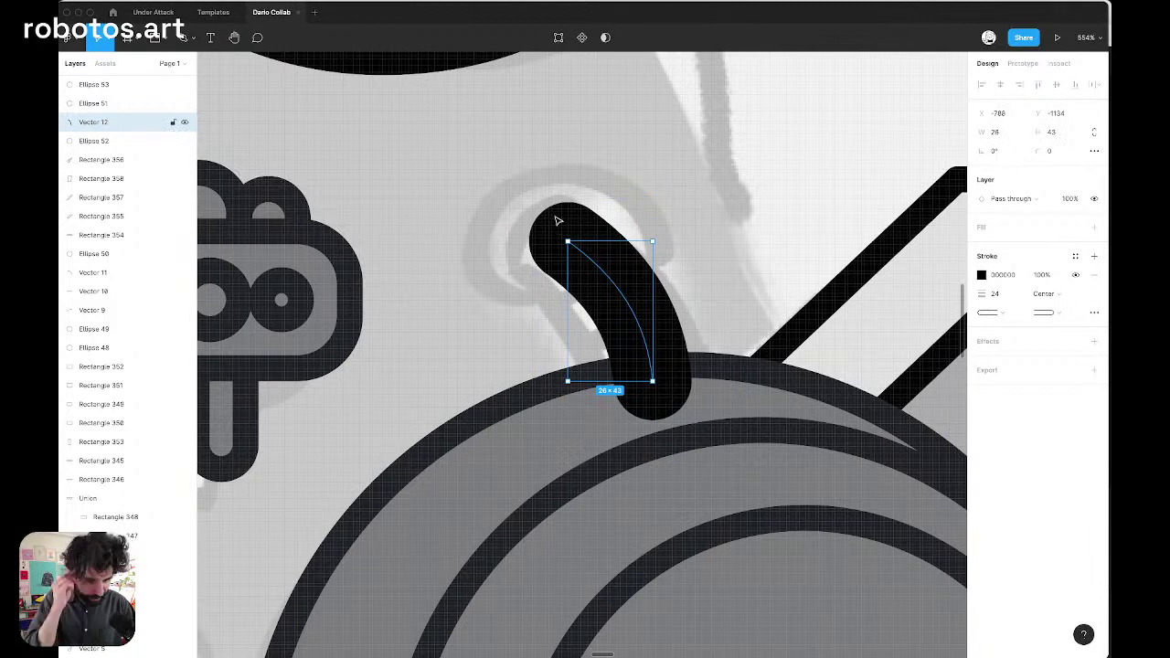
pyautogui.scroll(-2, 557, 220)
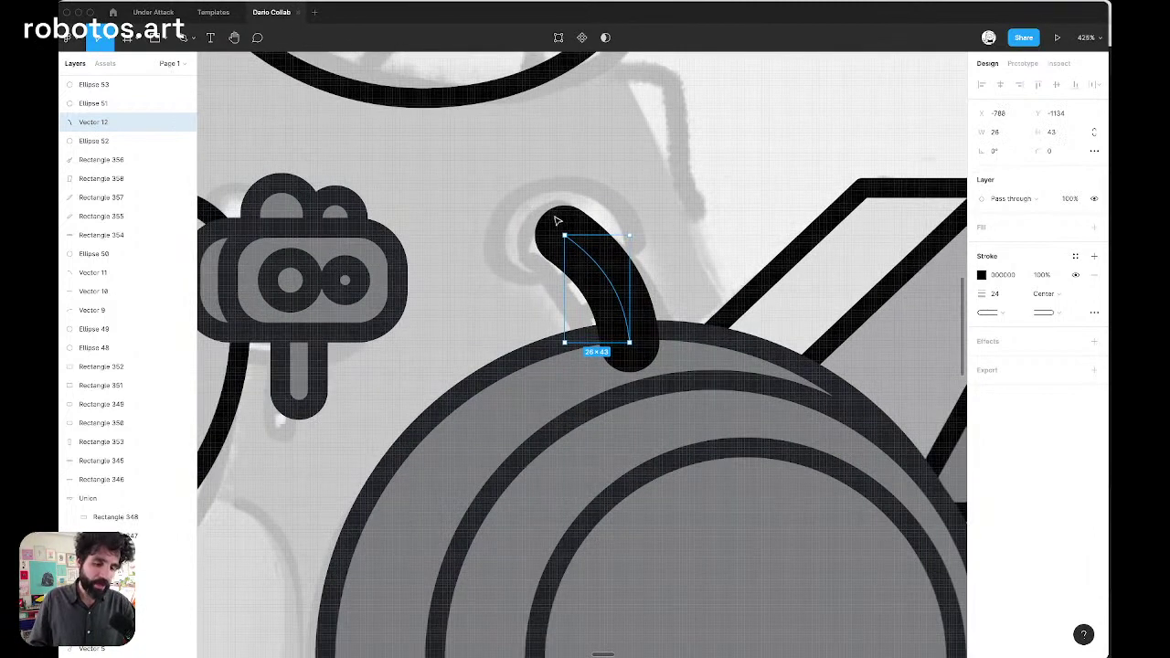
pyautogui.scroll(4, 596, 208)
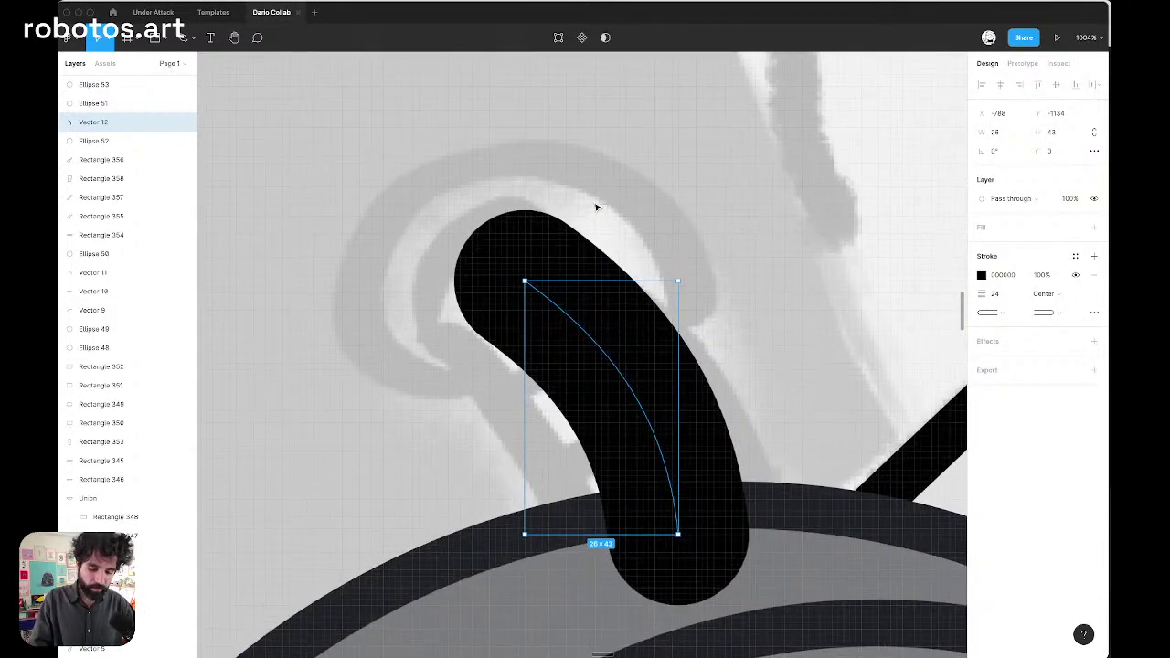
# Draw a circle about 42 by 42 and place it over the tube's upper end
pyautogui.press('o')
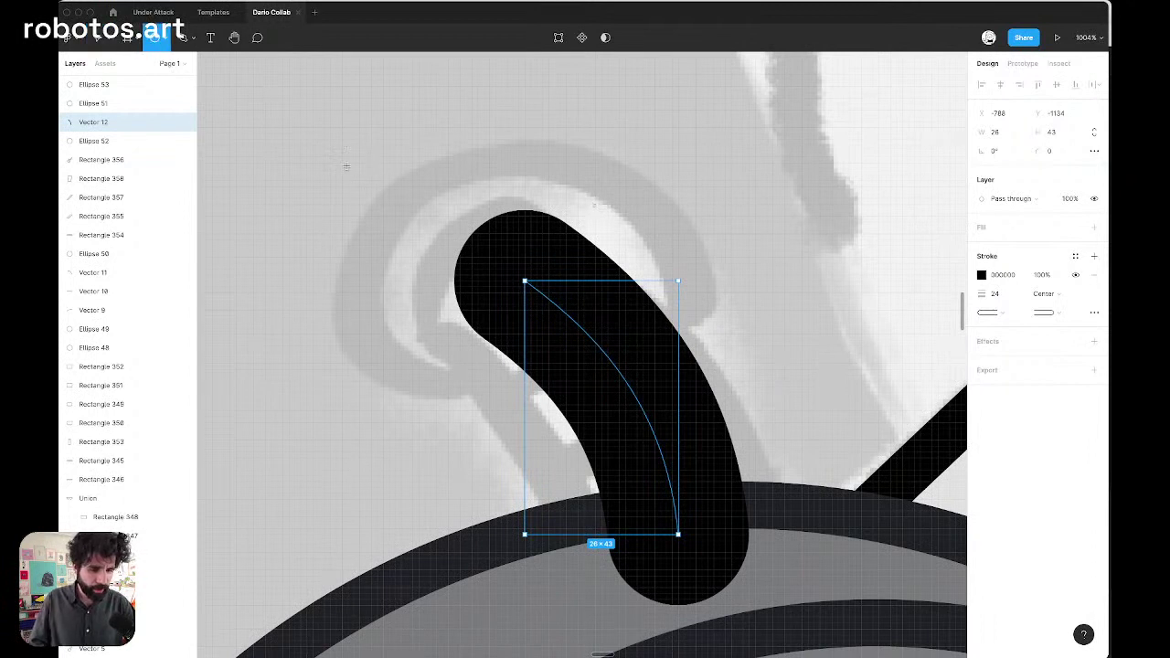
pyautogui.moveTo(375, 167); pyautogui.dragTo(626, 416)
pyautogui.moveTo(480, 331); pyautogui.dragTo(510, 304)
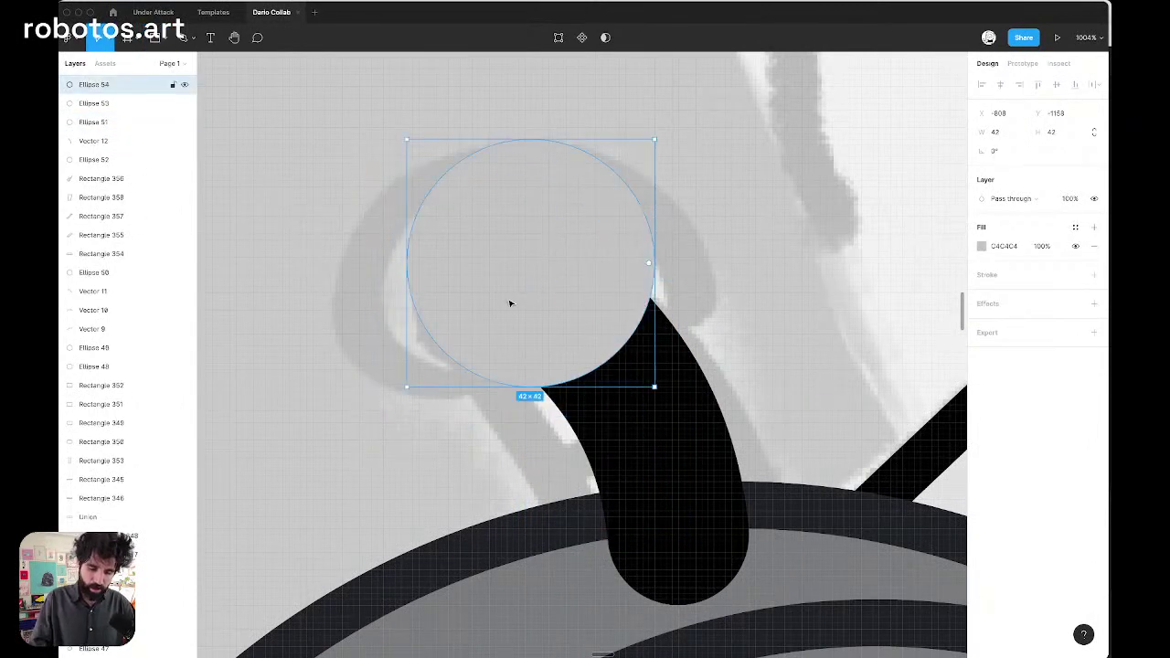
# Send the new circle behind the tube and the ear piece's ellipses, and resize it to 44 by 44 over the sketched ring
pyautogui.press('super+z')
pyautogui.press('super+z')
pyautogui.press('super+z')
pyautogui.press('super+z')
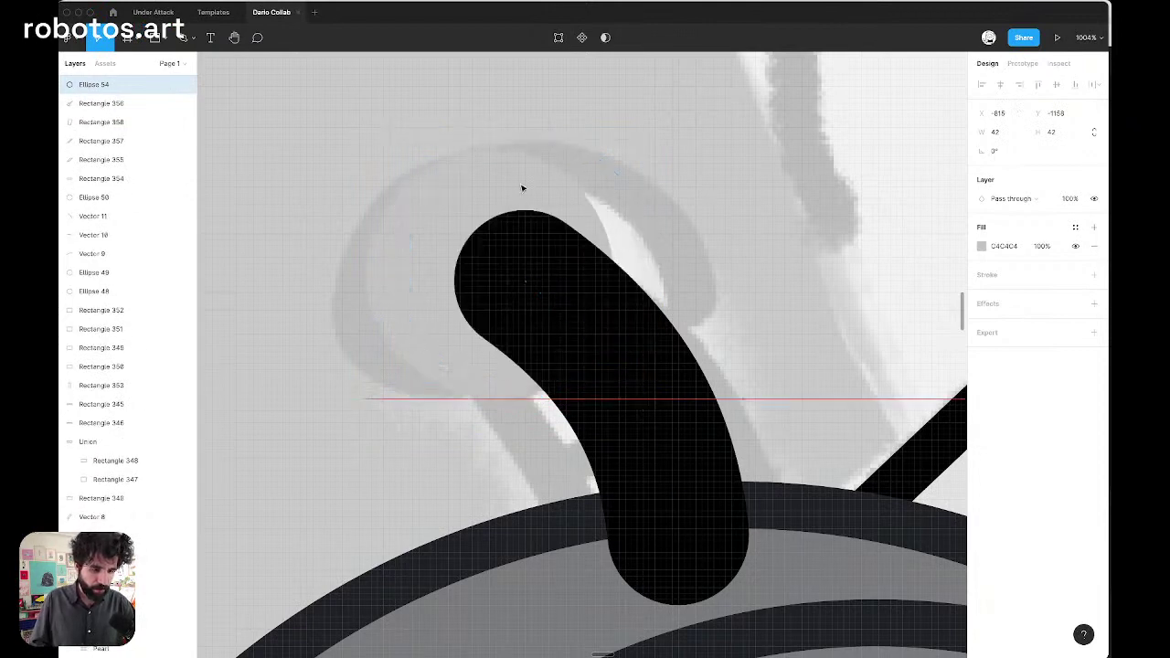
pyautogui.press('super+shift+z')
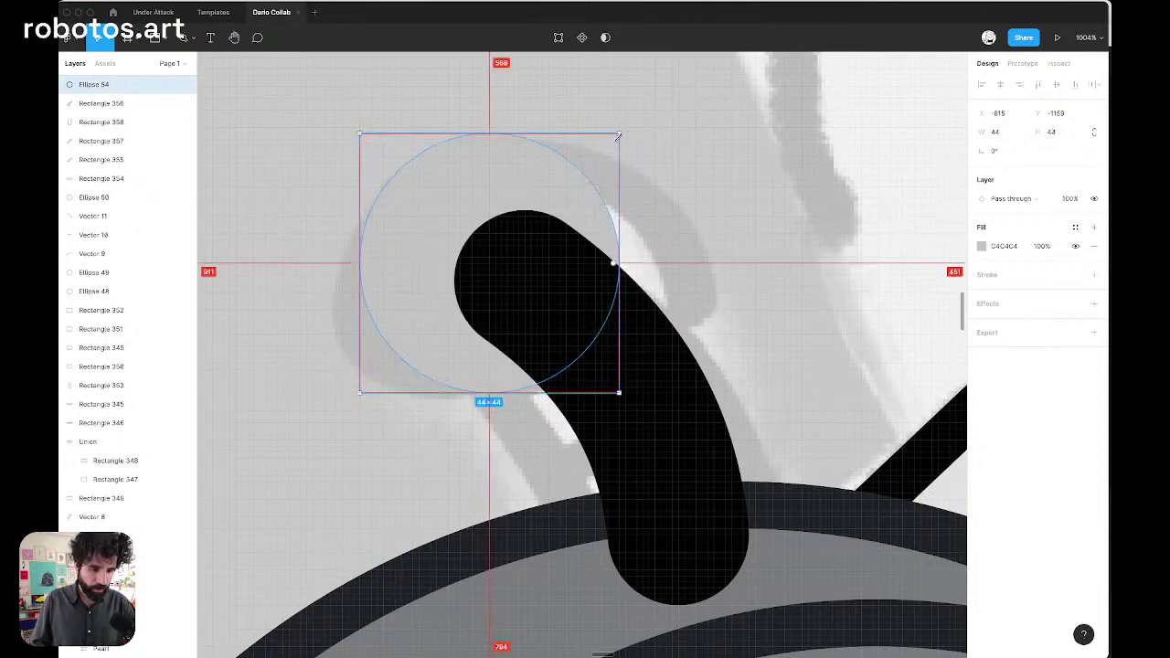
pyautogui.press('super+Tab')
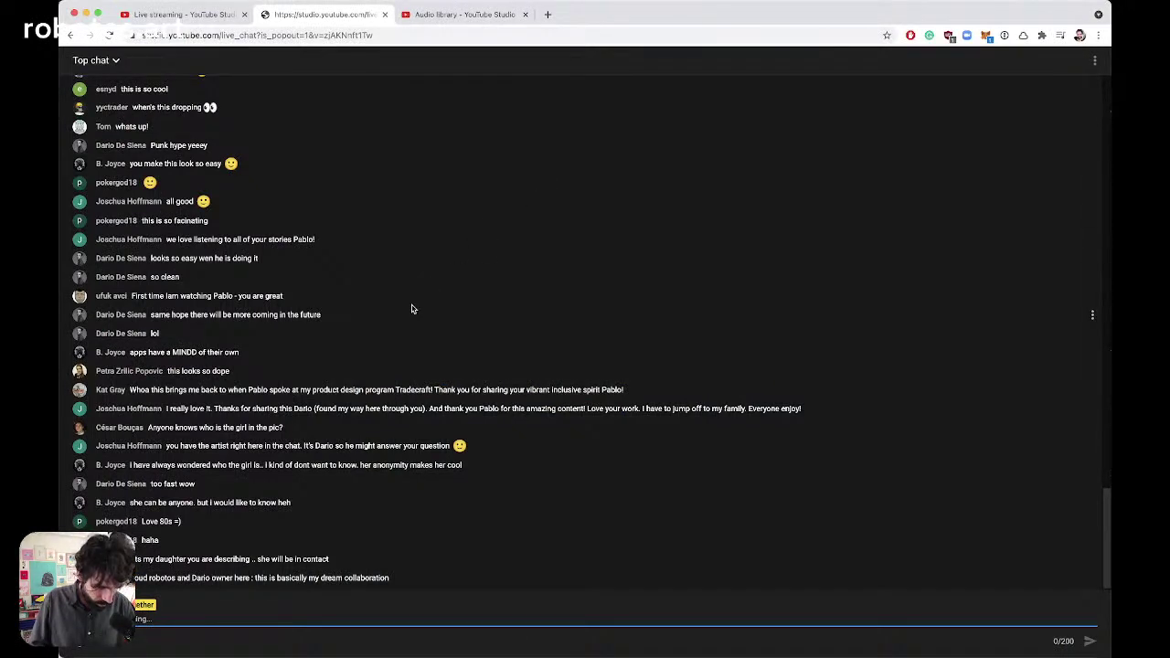
pyautogui.press('super+Tab')
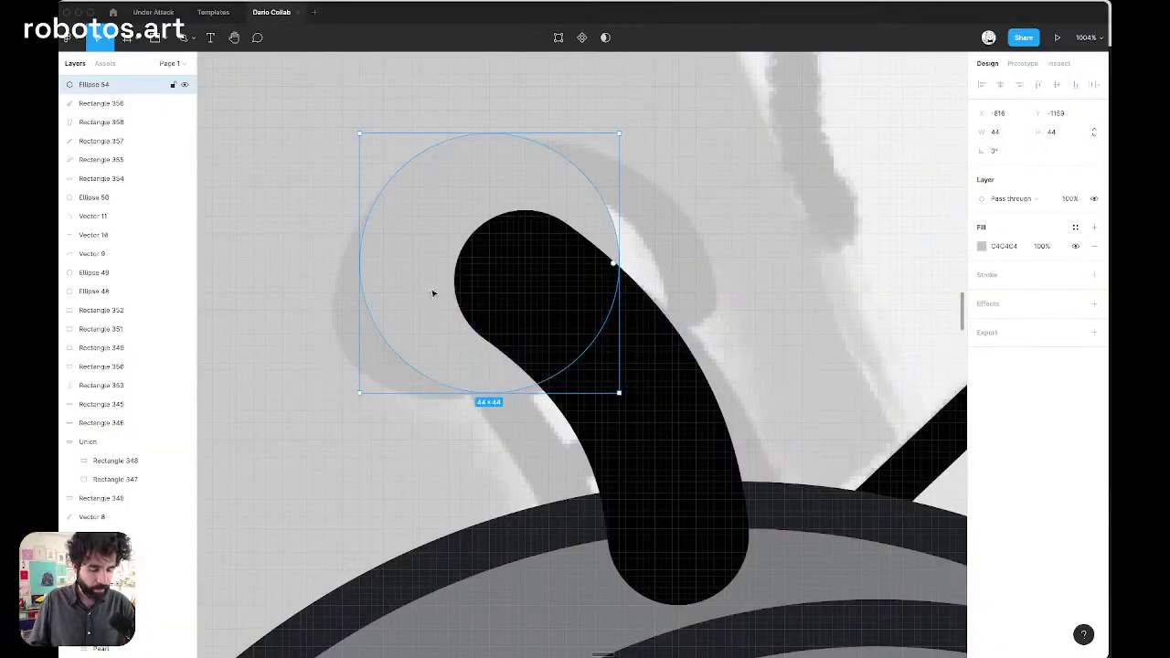
pyautogui.press('super+Tab')
pyautogui.press('Tab')
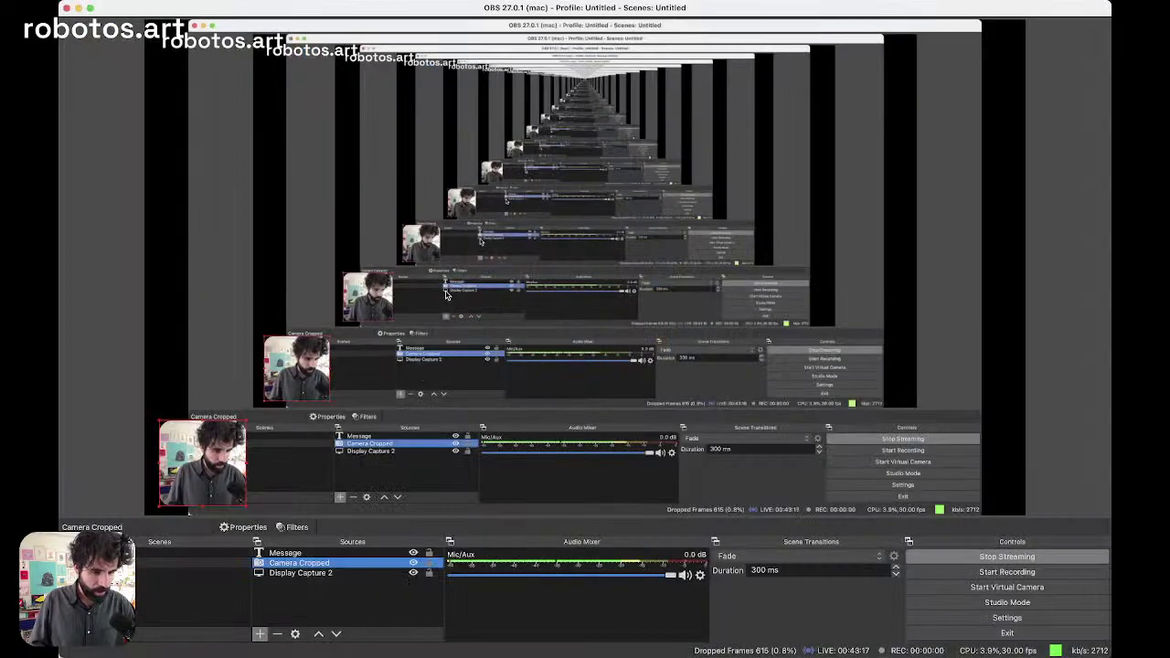
pyautogui.press('super+Tab')
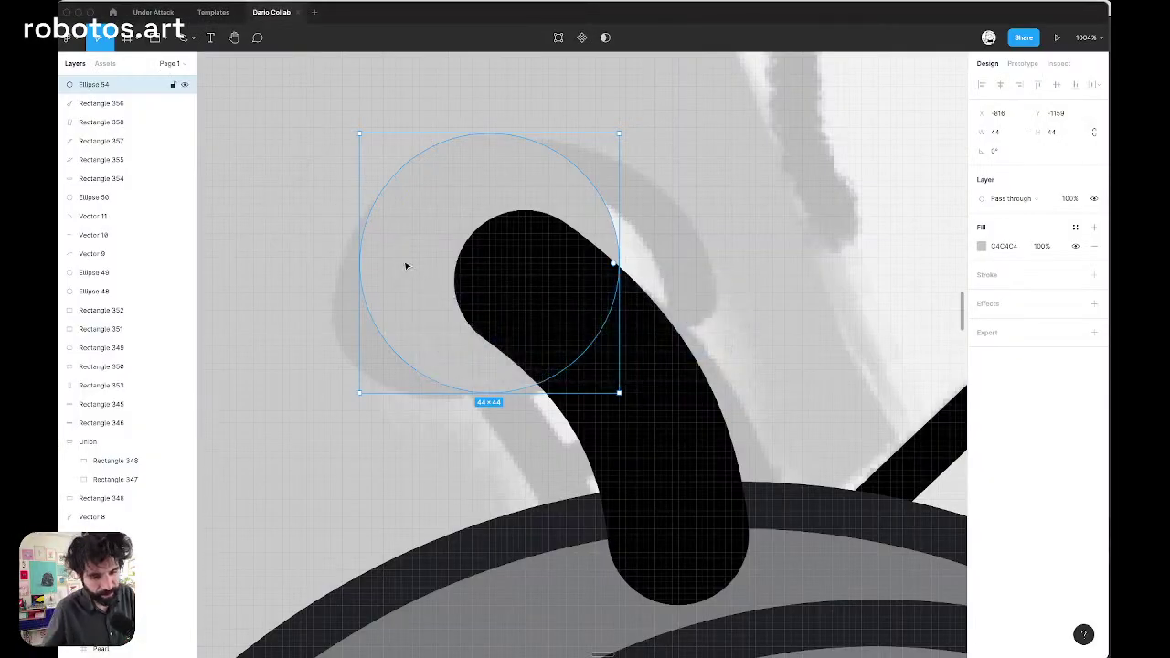
# Copy the style of the lightning bolt's light side face onto the circle: Ink/02 fill and 8-wide black stroke
pyautogui.scroll(-5, 407, 266)
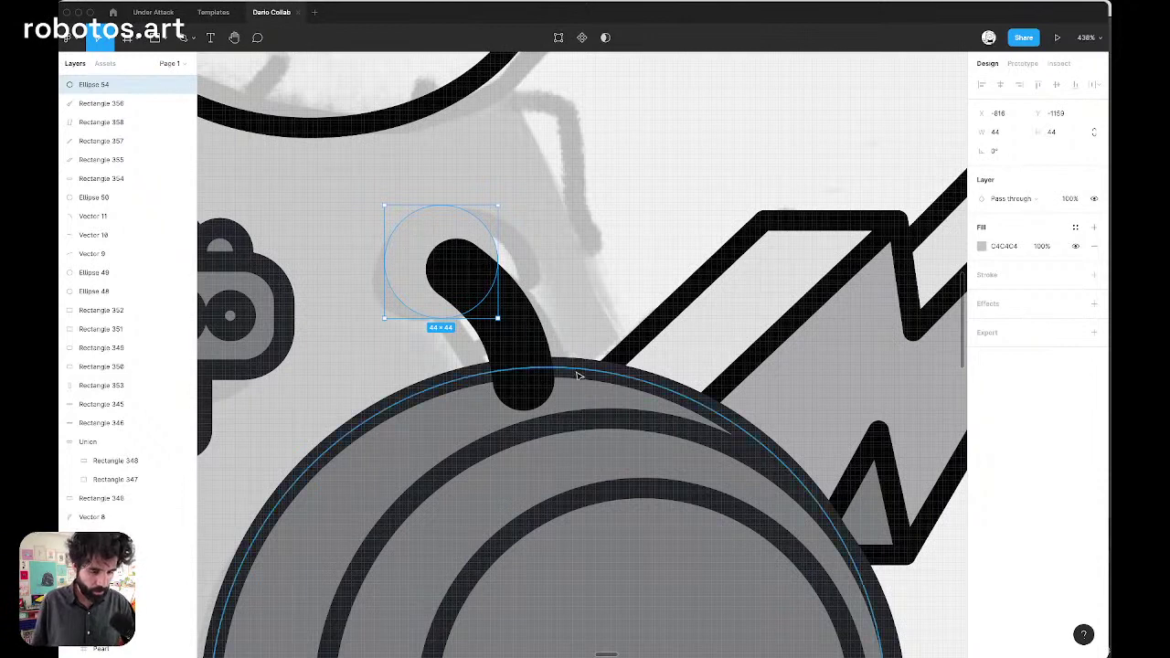
pyautogui.click(660, 334)
pyautogui.click(390, 262)
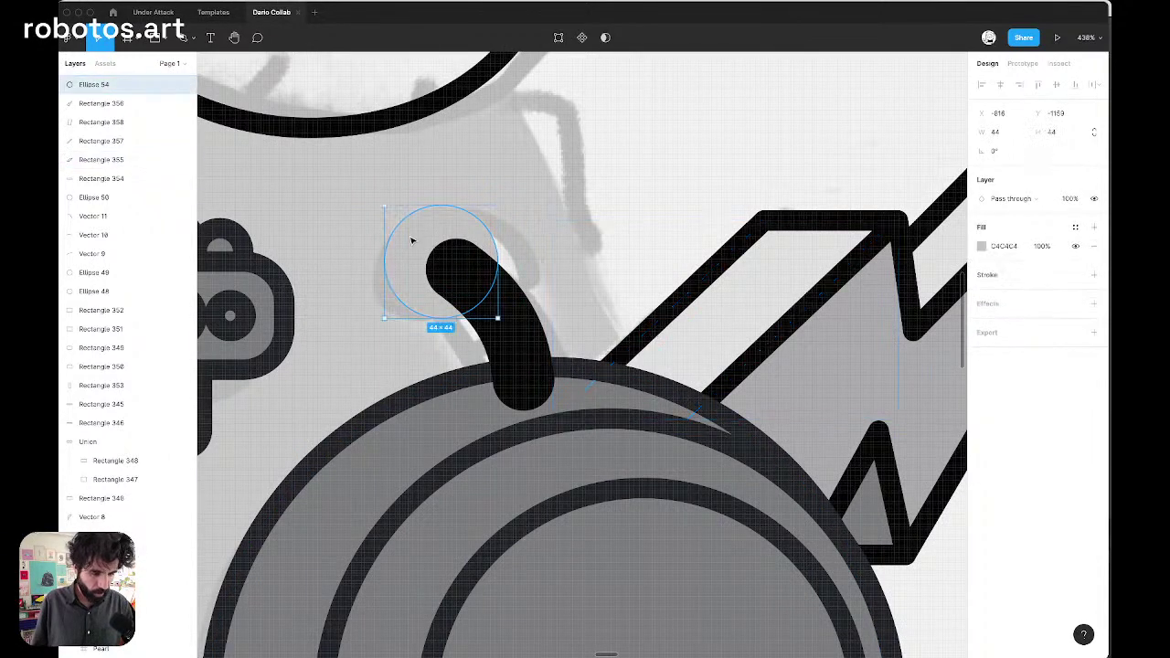
pyautogui.press('super+alt+v')
pyautogui.scroll(-8, 590, 210)
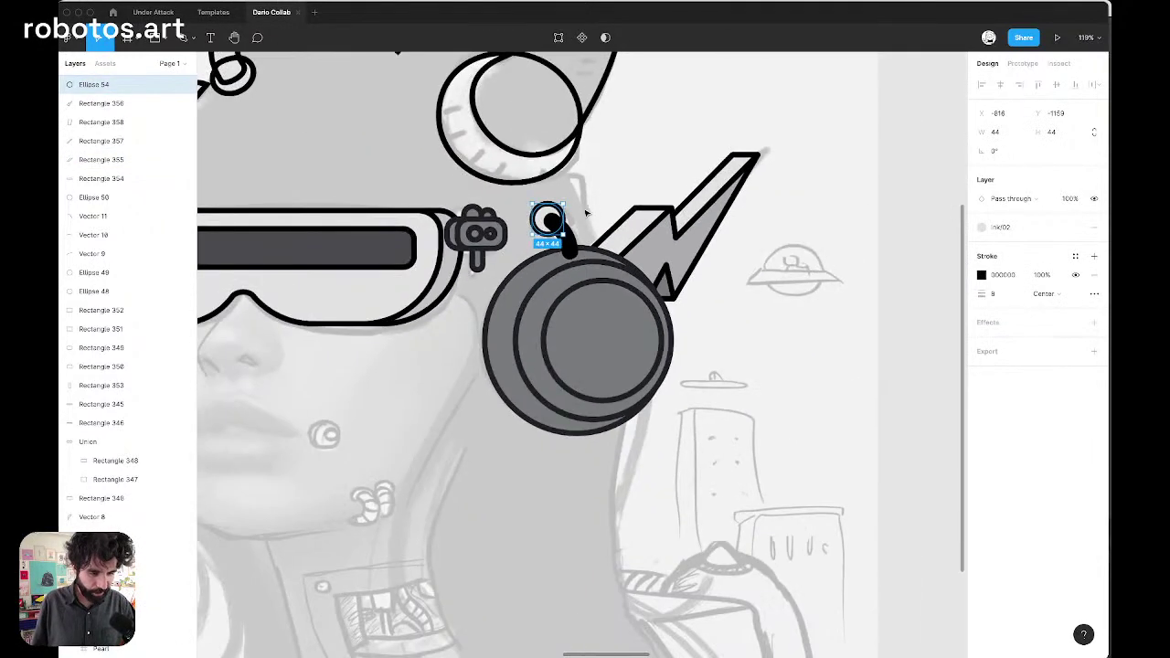
# Convert the thick tube curve into a filled shape with Outline stroke
pyautogui.scroll(5, 553, 263)
pyautogui.click(614, 220)
pyautogui.scroll(5, 615, 221)
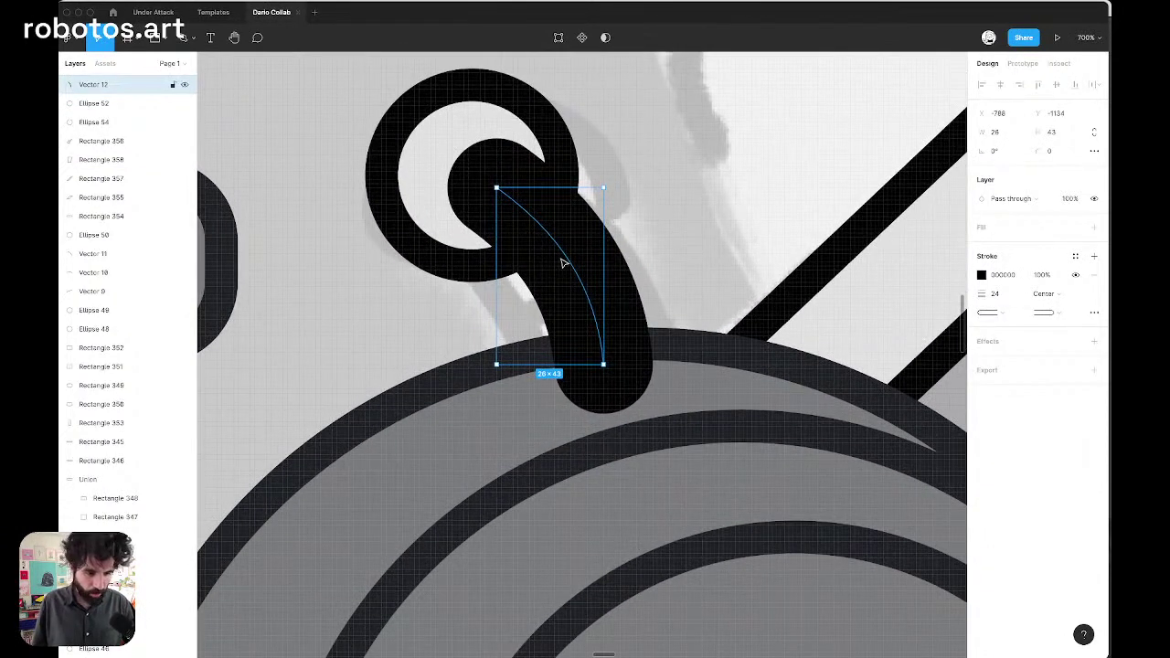
pyautogui.rightClick(563, 263)
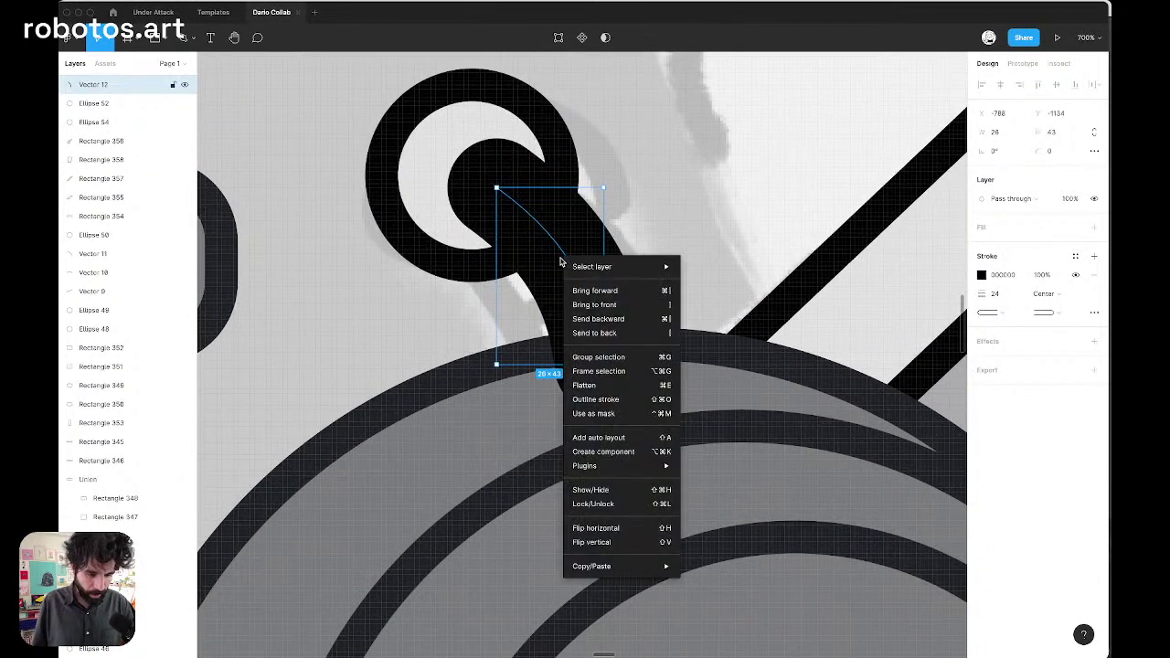
pyautogui.click(637, 403)
# Flatten the tube's rounded lower end by moving its bottom anchor point slightly up and right
pyautogui.doubleClick(615, 252)
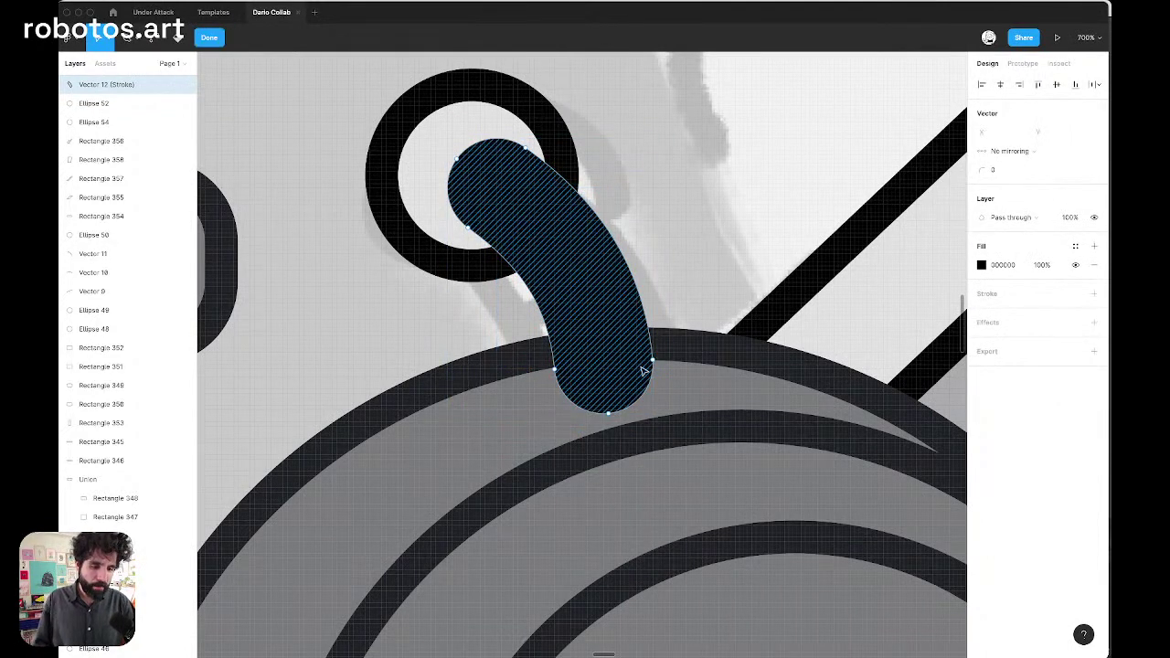
pyautogui.scroll(5, 642, 370)
pyautogui.click(581, 454)
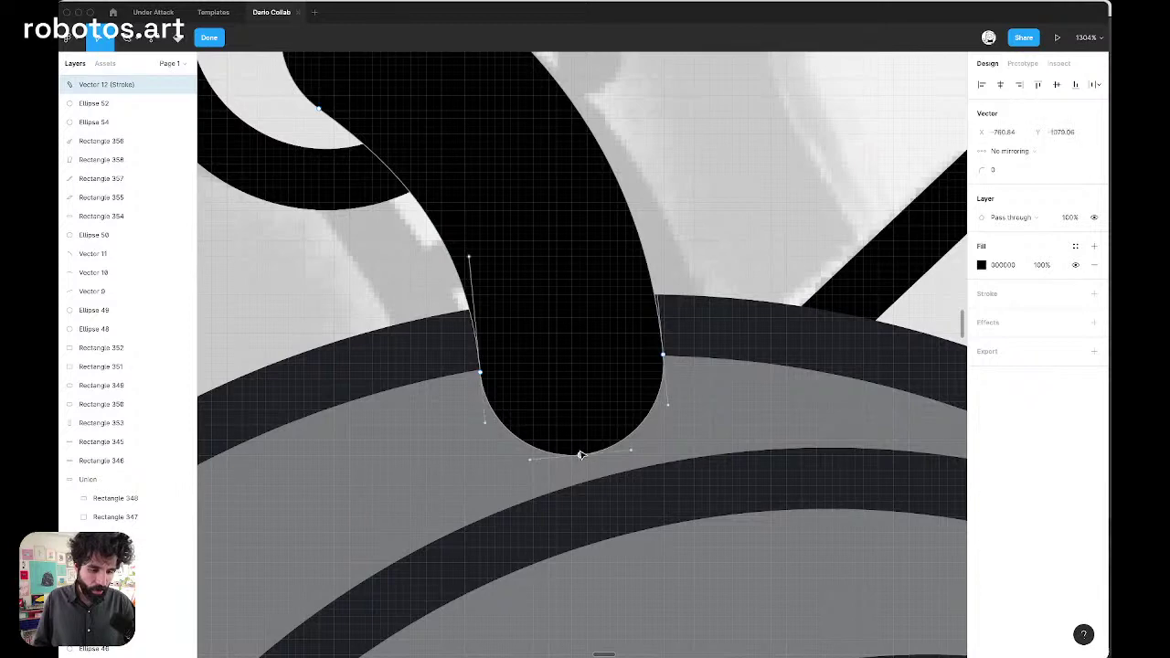
pyautogui.moveTo(580, 454); pyautogui.dragTo(586, 442)
pyautogui.scroll(-5, 586, 442)
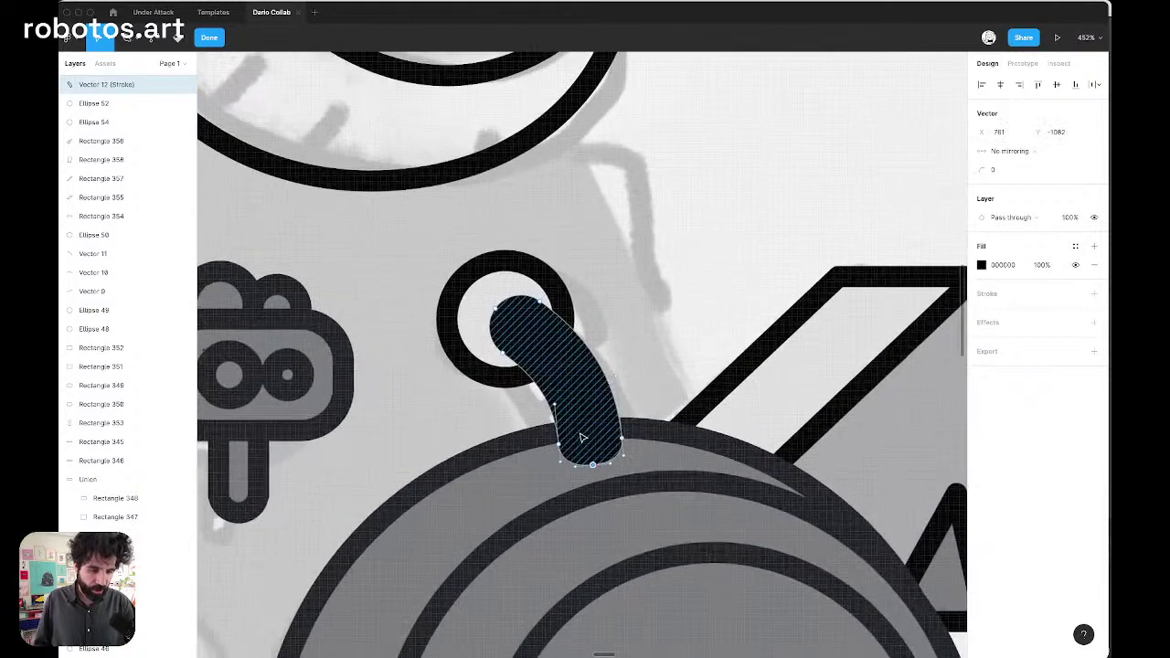
pyautogui.press('Escape')
pyautogui.press('Escape')
pyautogui.press('Escape')
# Shift the circle behind the tube's upper end slightly down and right
pyautogui.click(465, 300)
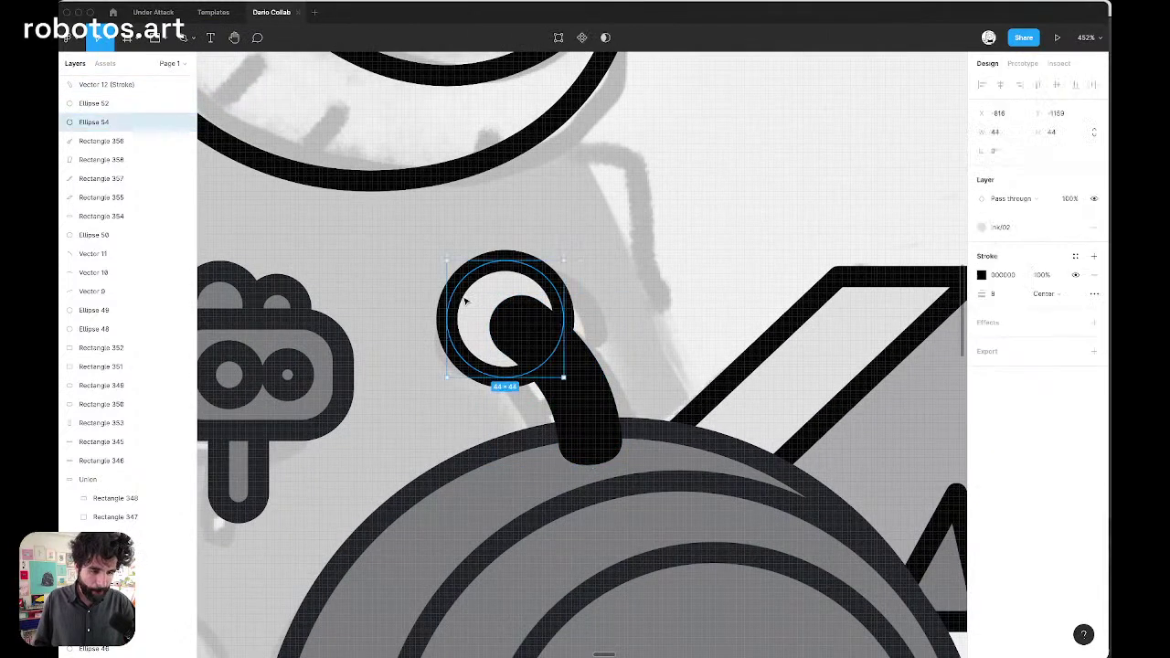
pyautogui.moveTo(465, 301); pyautogui.dragTo(464, 302)
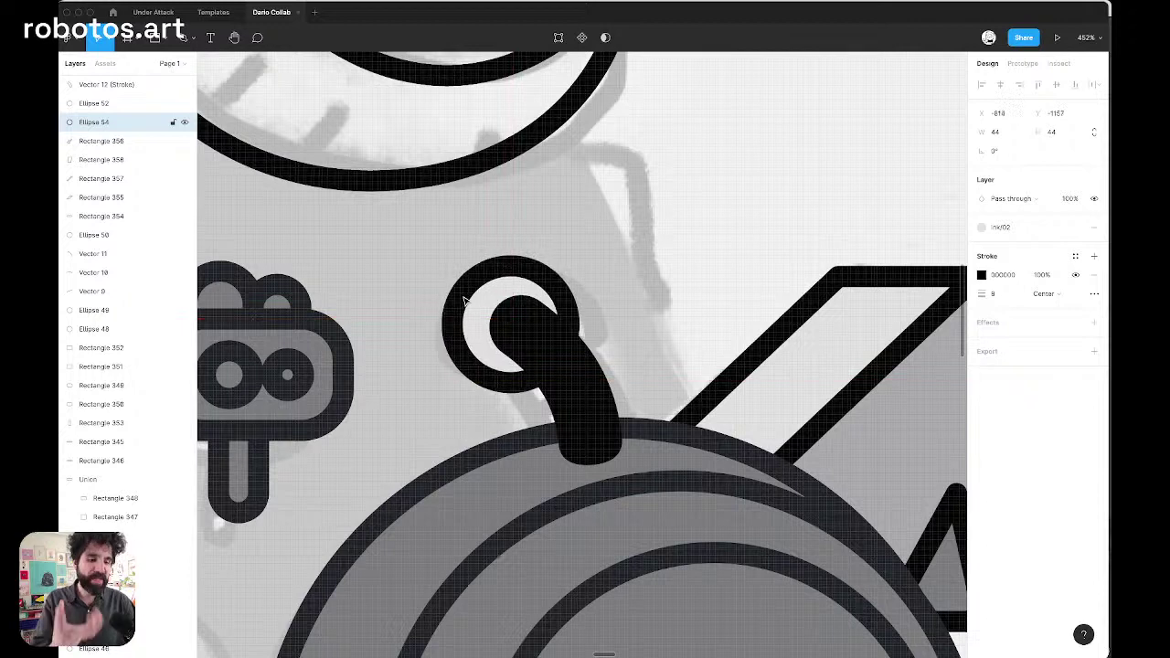
pyautogui.scroll(-8, 467, 303)
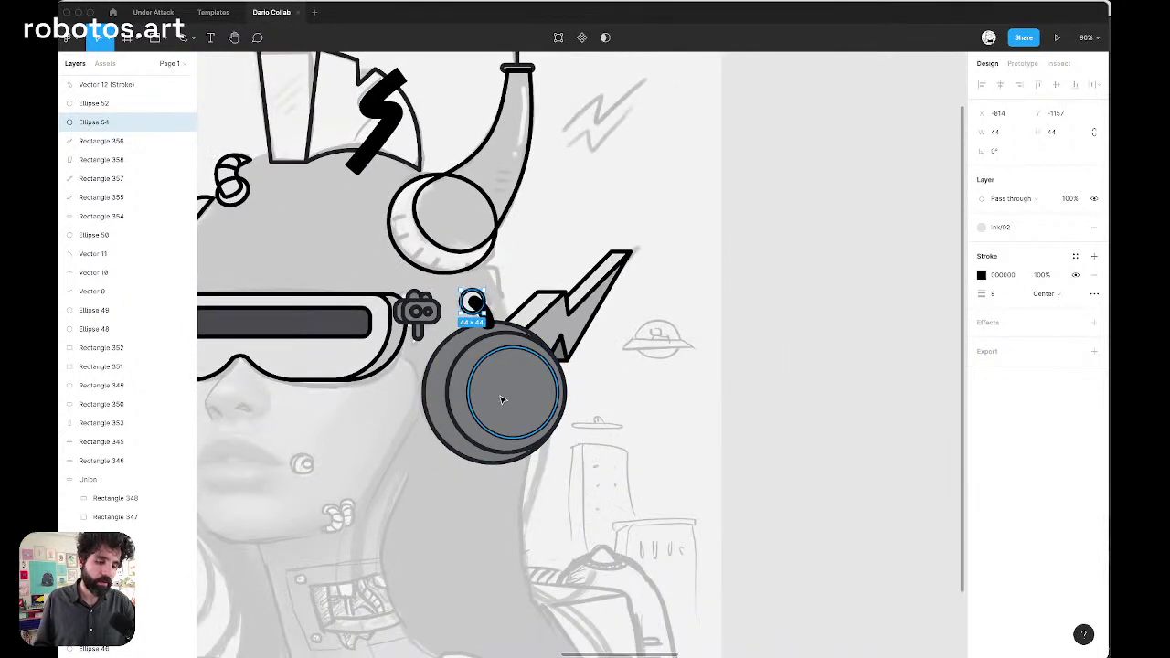
# Select the lightning bolt's large front face, its lower light side face and the small dark notch face together
pyautogui.click(501, 384)
pyautogui.hscroll(-5, 652, 418)
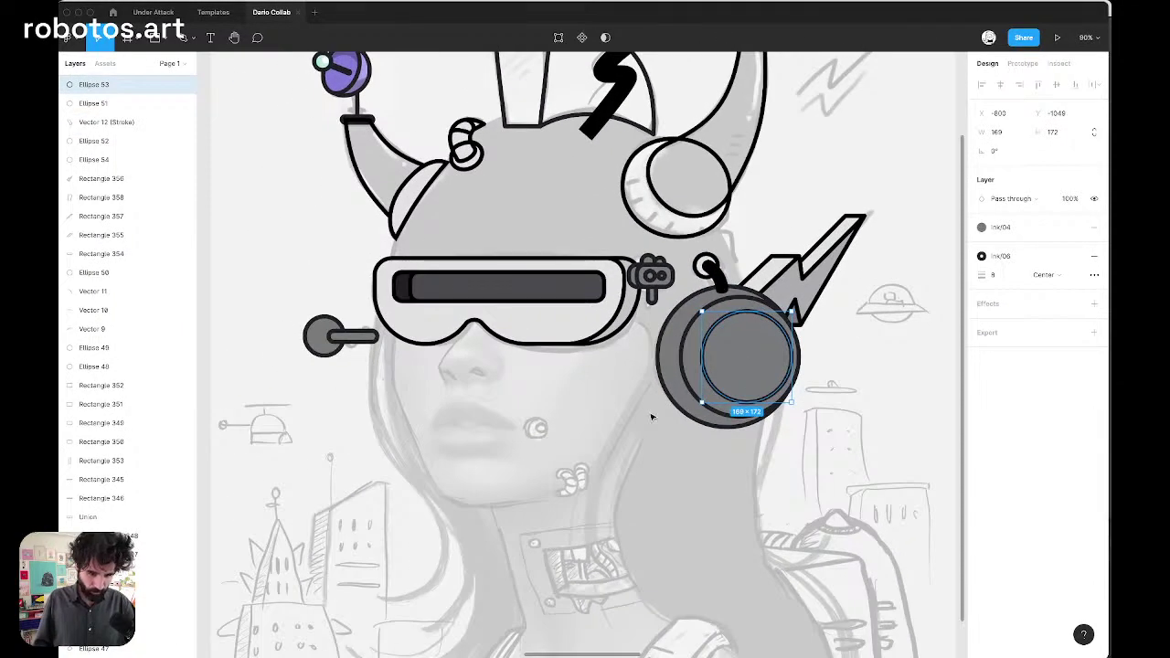
pyautogui.click(854, 240)
pyautogui.scroll(5, 854, 240)
pyautogui.hscroll(2, 768, 288)
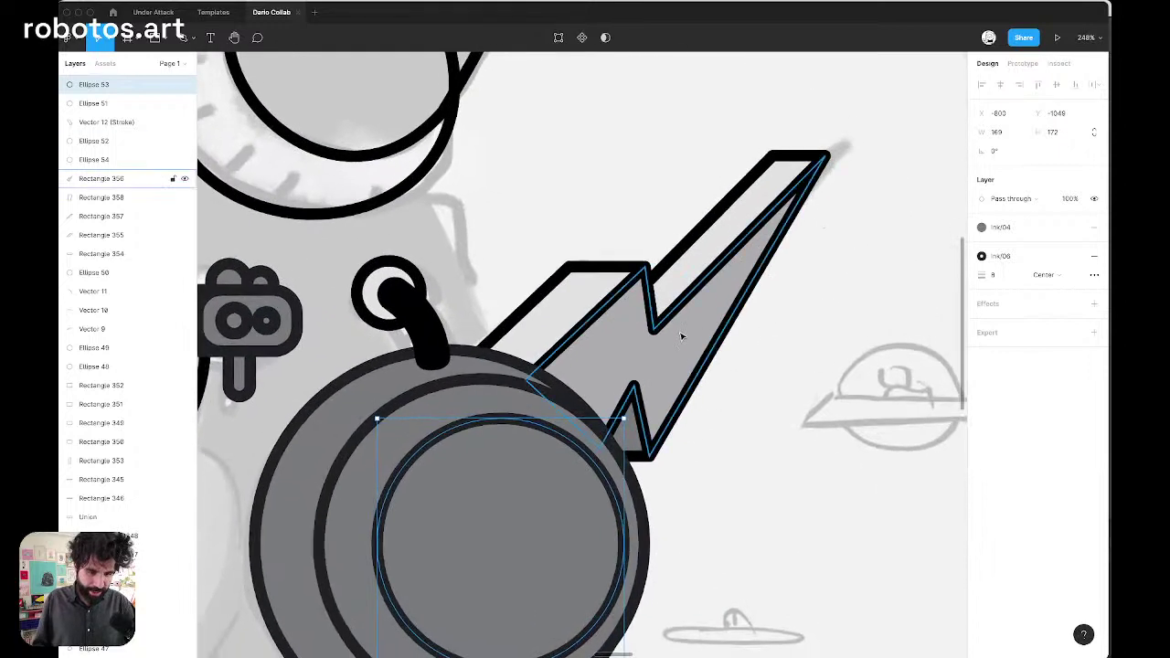
pyautogui.keyDown('shift'); pyautogui.click(565, 298); pyautogui.keyUp('shift')
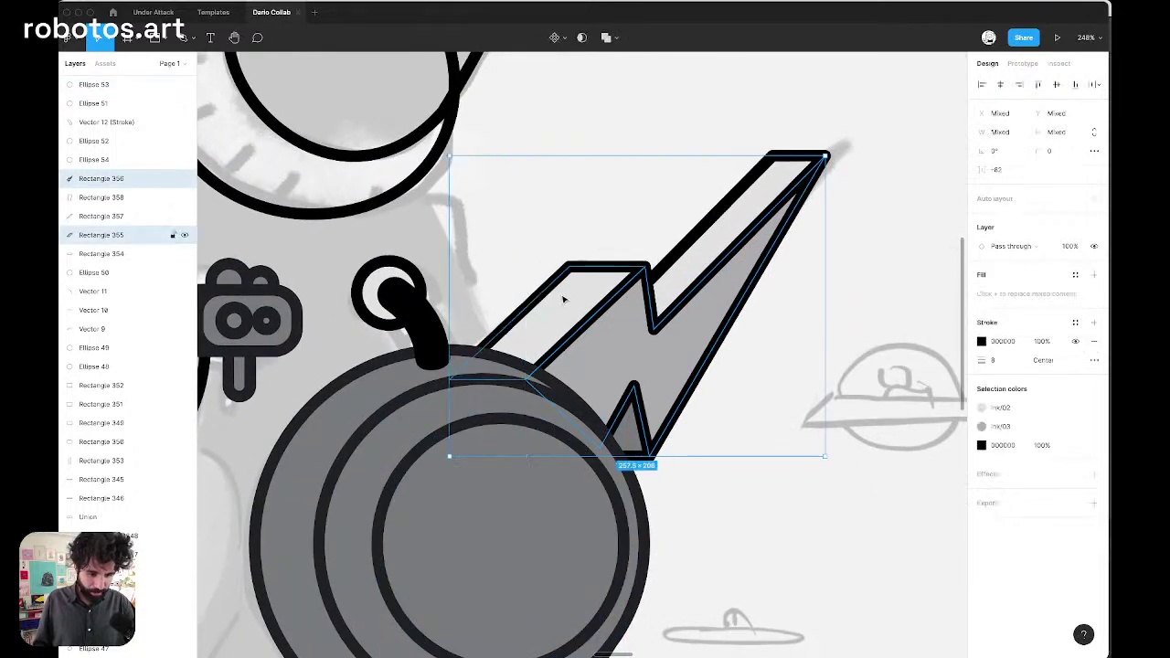
pyautogui.keyDown('shift'); pyautogui.click(629, 407); pyautogui.keyUp('shift')
pyautogui.scroll(-3, 635, 436)
pyautogui.scroll(-5, 633, 437)
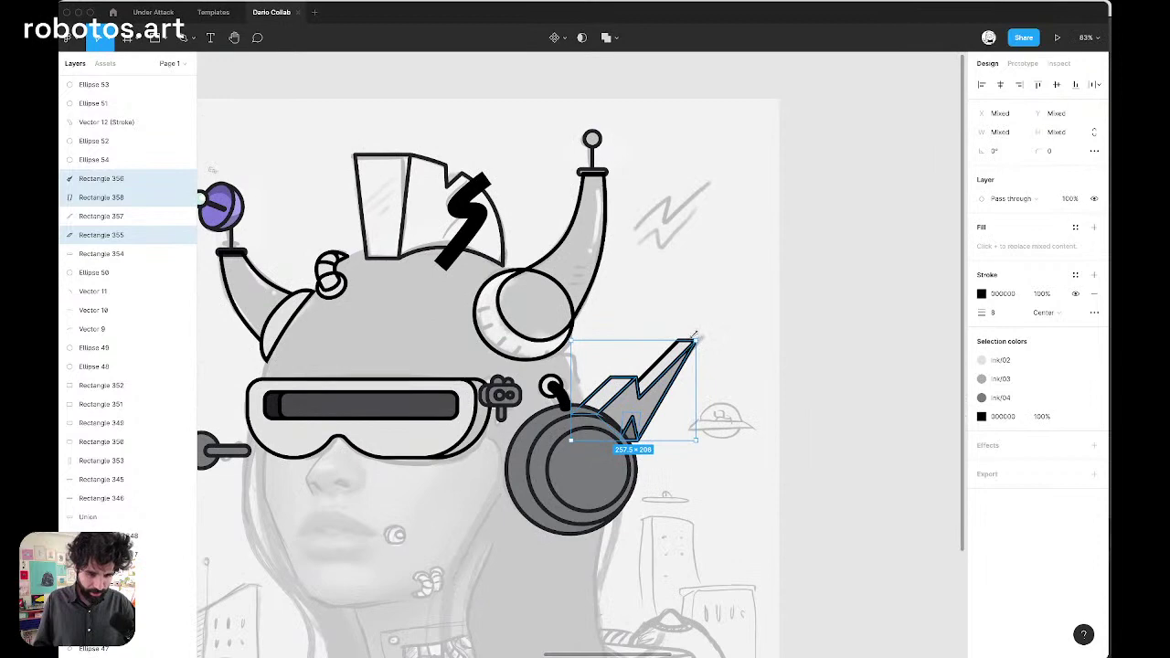
# Try to stretch the three selected lightning bolt faces up and right
pyautogui.moveTo(695, 337); pyautogui.dragTo(701, 314)
pyautogui.press('super+space')
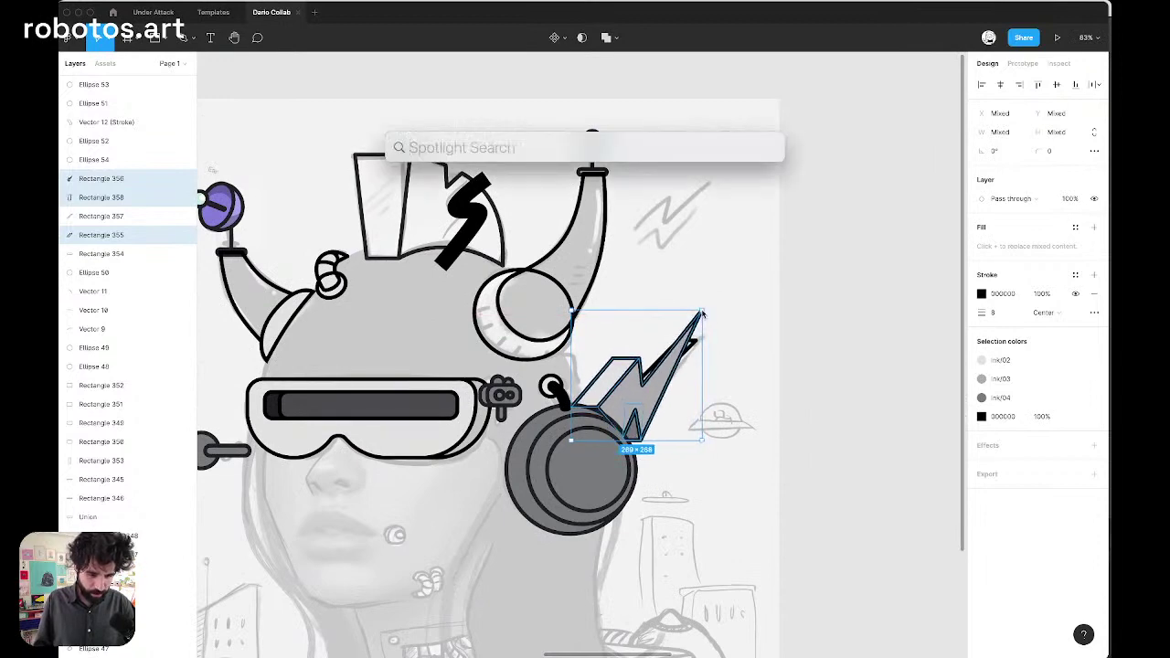
pyautogui.press('Escape')
pyautogui.scroll(5, 695, 358)
pyautogui.press('super+z')
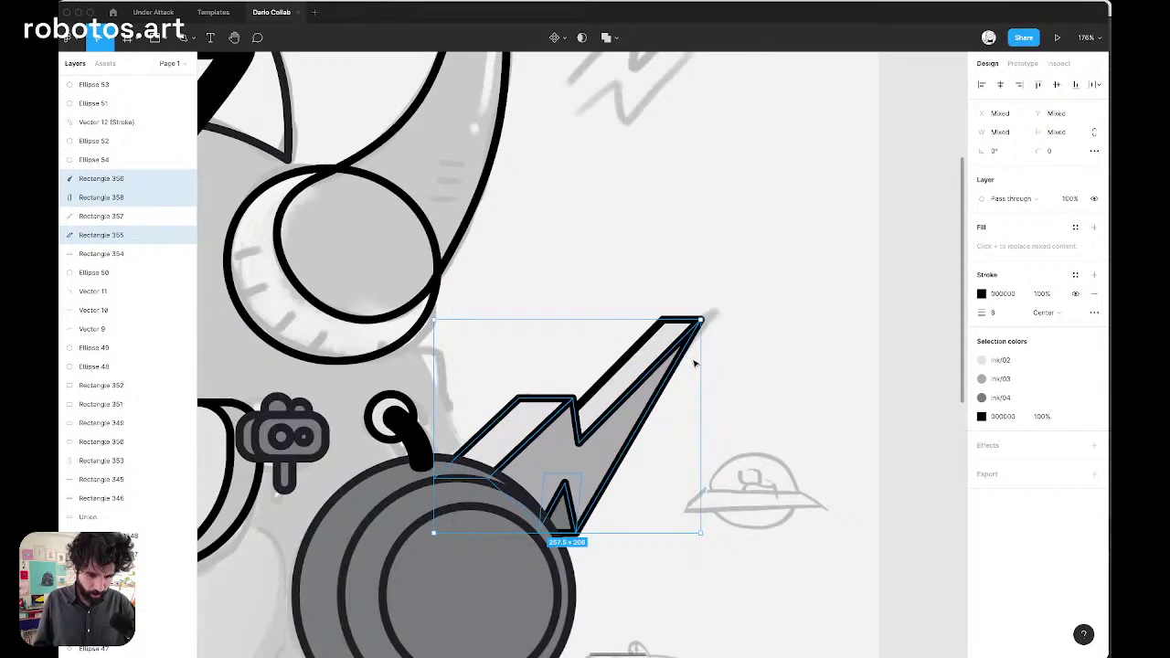
# Add the bolt's upper light side face to the selection, stretch all four faces to 271 by 248 and move them up and right
pyautogui.keyDown('shift'); pyautogui.click(646, 359); pyautogui.keyUp('shift')
pyautogui.moveTo(701, 317); pyautogui.dragTo(714, 276)
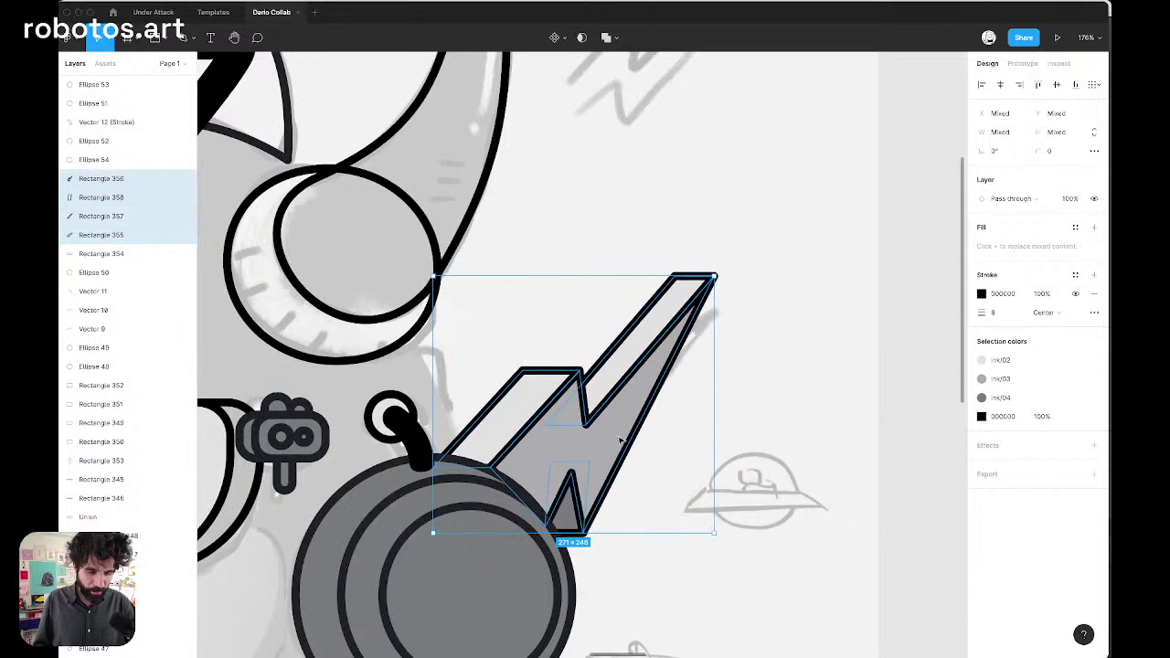
pyautogui.moveTo(624, 435); pyautogui.dragTo(643, 396)
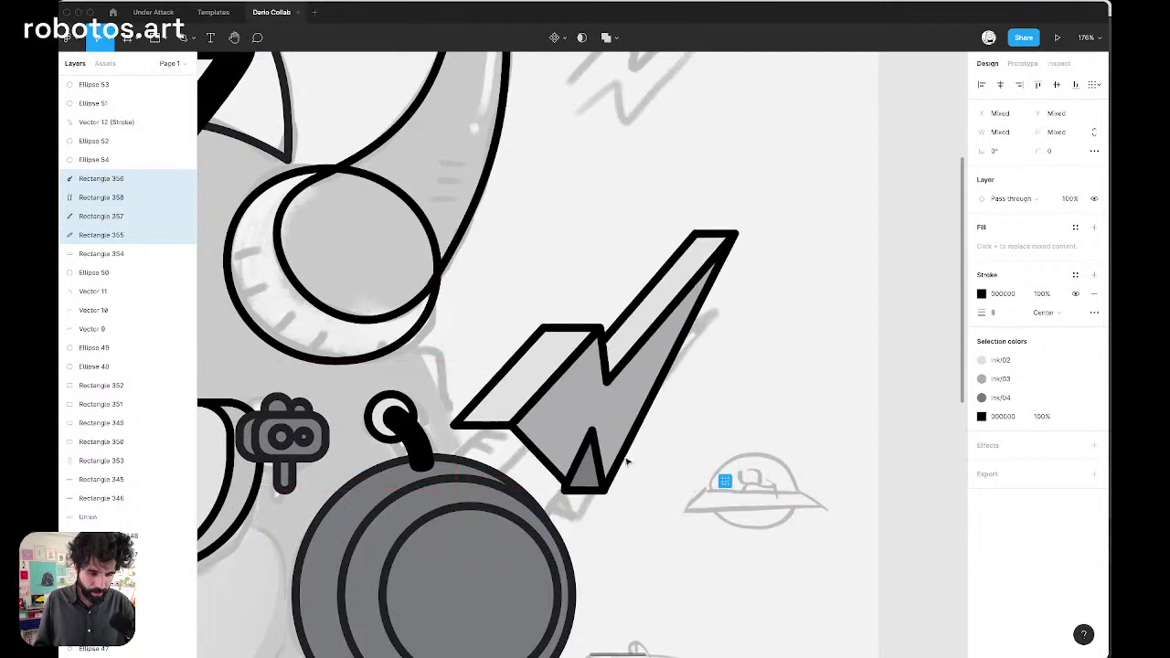
pyautogui.moveTo(627, 462); pyautogui.dragTo(627, 412)
pyautogui.click(684, 410)
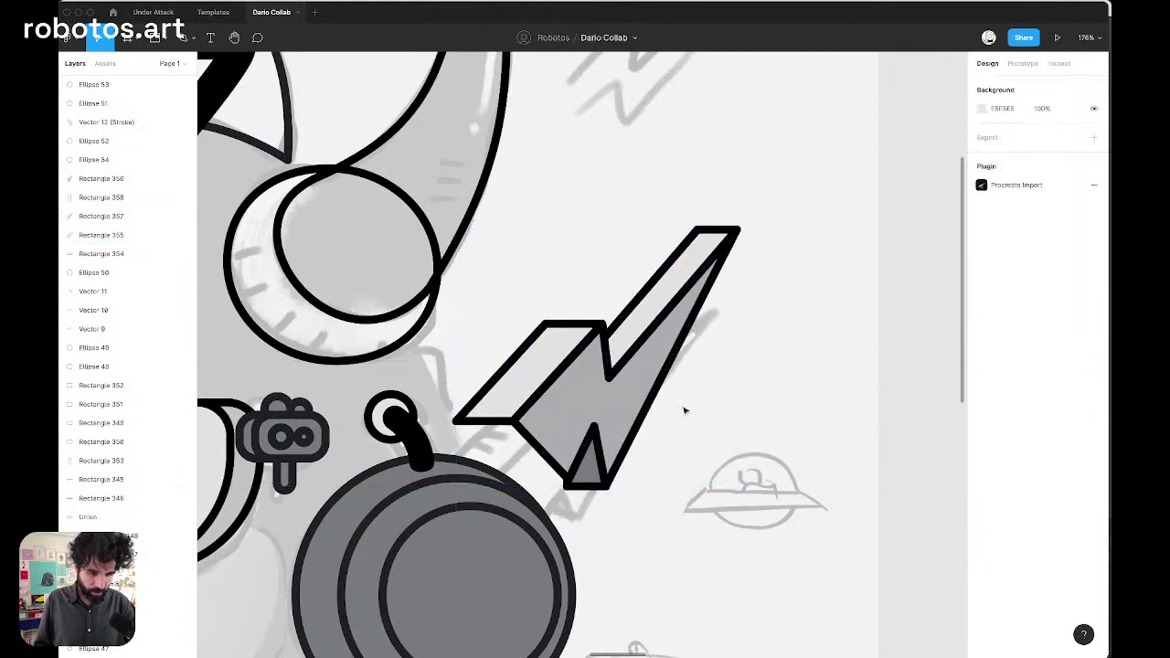
# Extend the bolt's front face down into the ear piece by moving its two lower-left corner points
pyautogui.doubleClick(539, 419)
pyautogui.moveTo(476, 370); pyautogui.dragTo(538, 533)
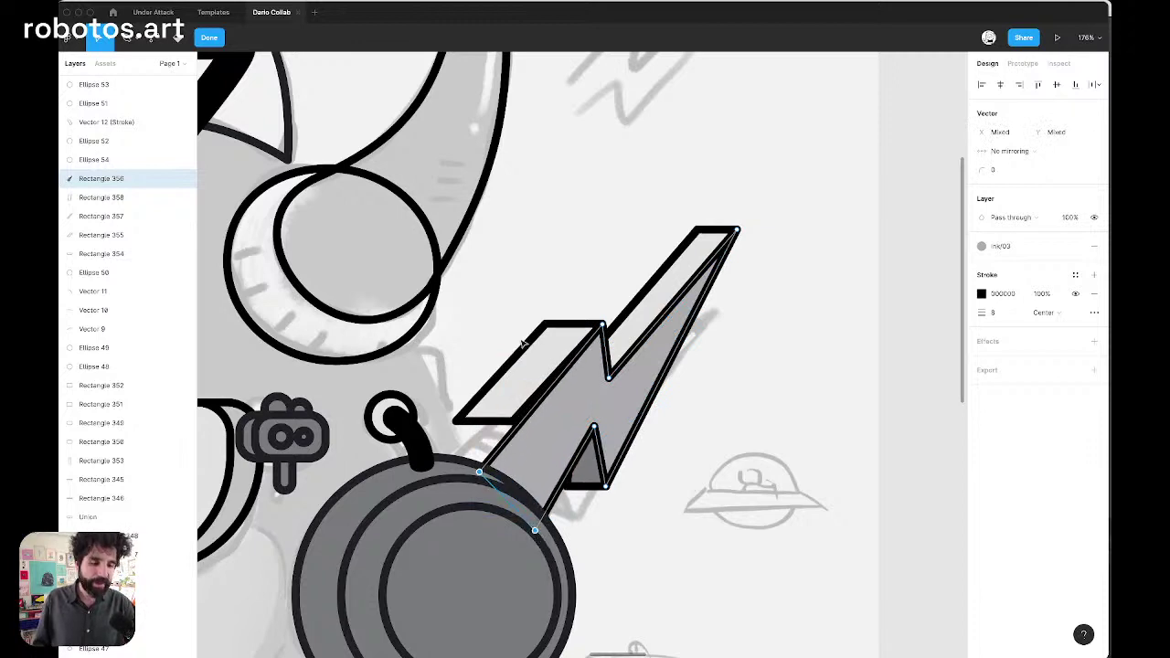
# Extend the lightning bolt's lower light side face down to the ear piece by moving its bottom edge
pyautogui.press('Escape')
pyautogui.press('Escape')
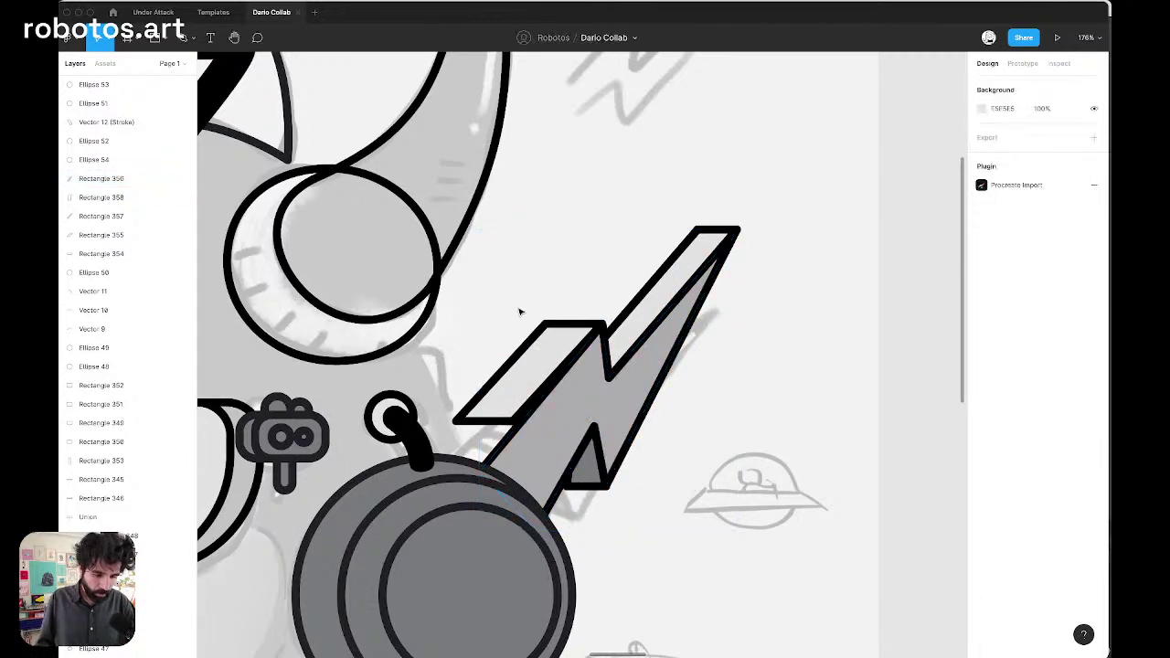
pyautogui.doubleClick(510, 382)
pyautogui.moveTo(419, 371)
pyautogui.mouseDown()
pyautogui.moveTo(560, 437)
pyautogui.moveTo(476, 484)
pyautogui.mouseUp()
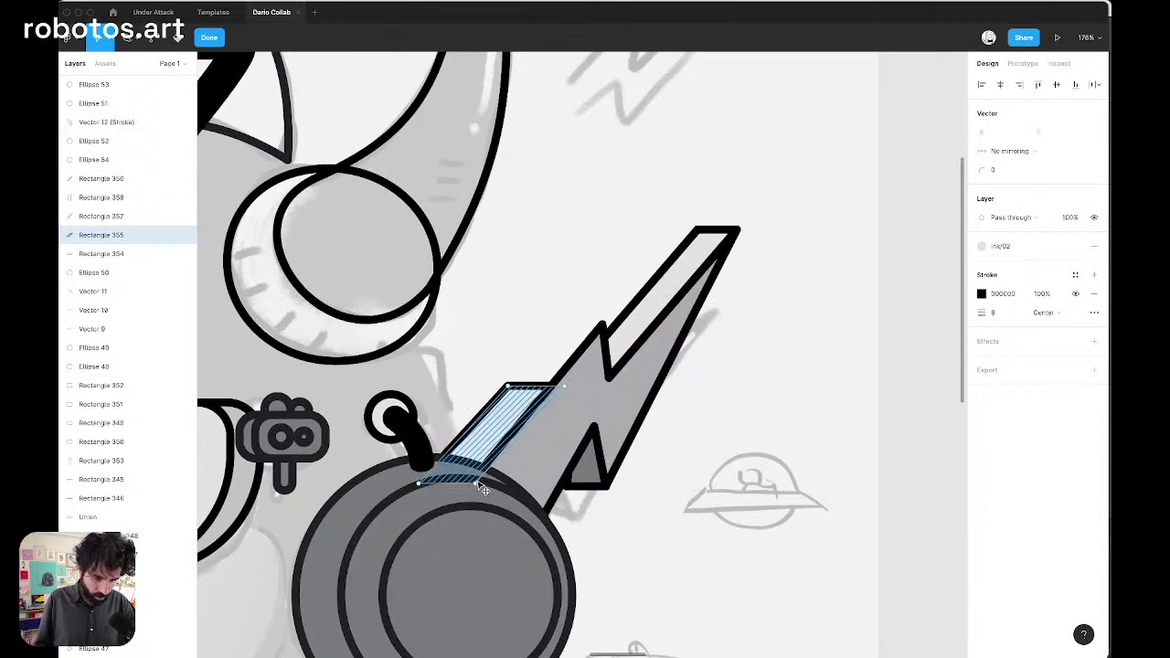
pyautogui.press('super+z')
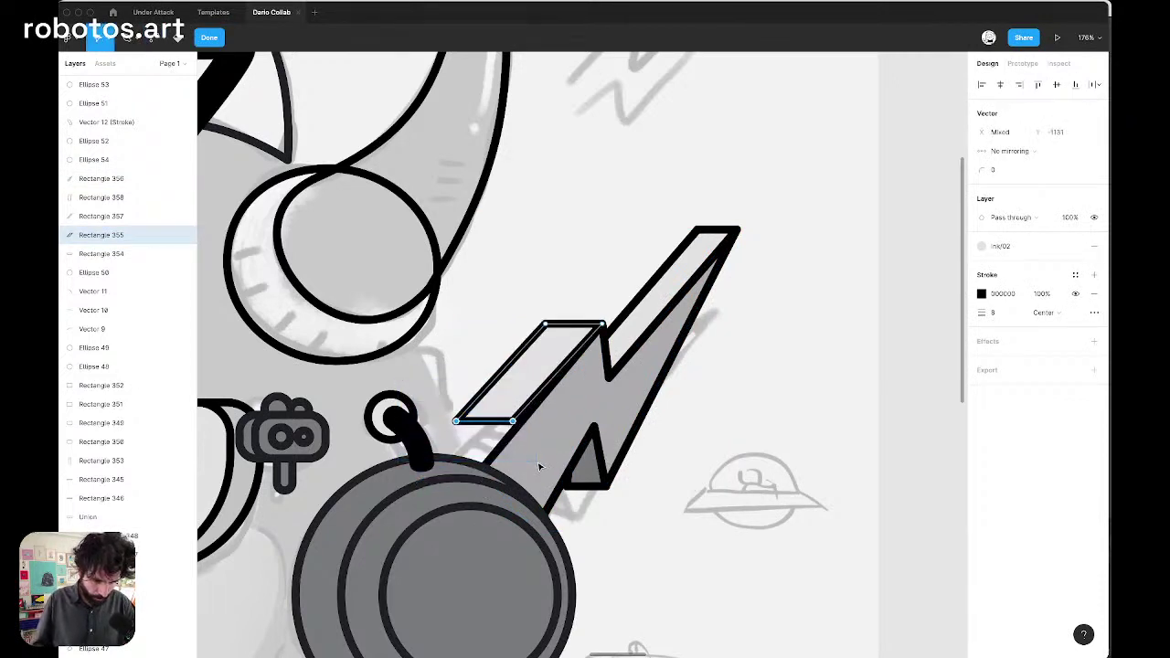
pyautogui.scroll(5, 459, 494)
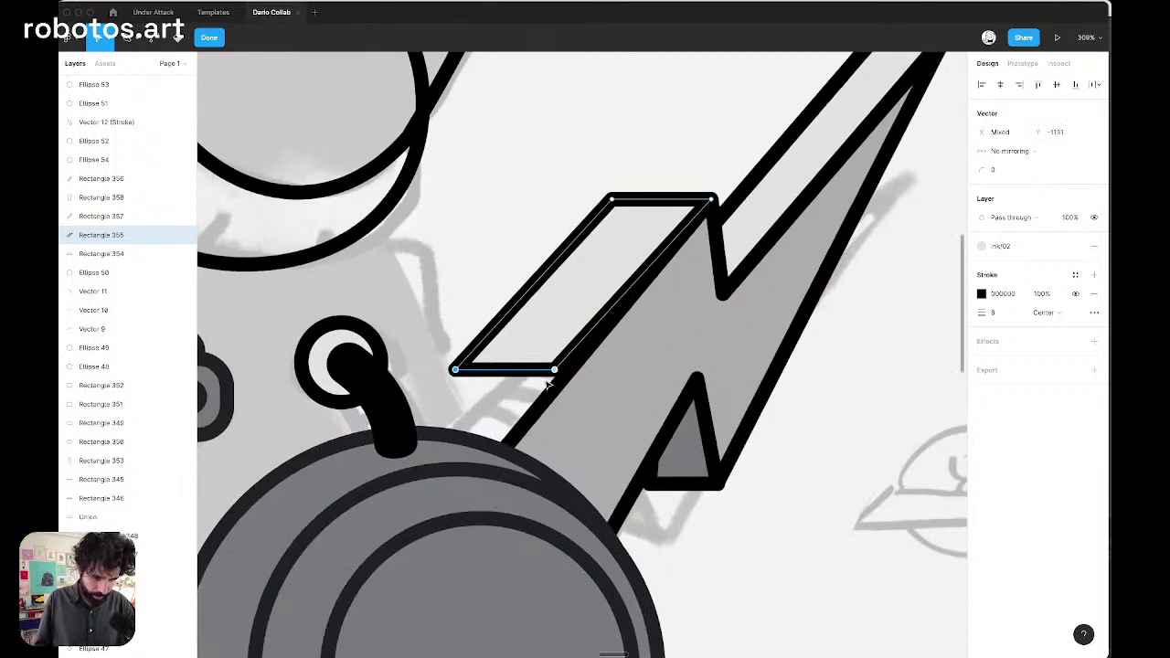
pyautogui.moveTo(561, 375); pyautogui.dragTo(499, 457)
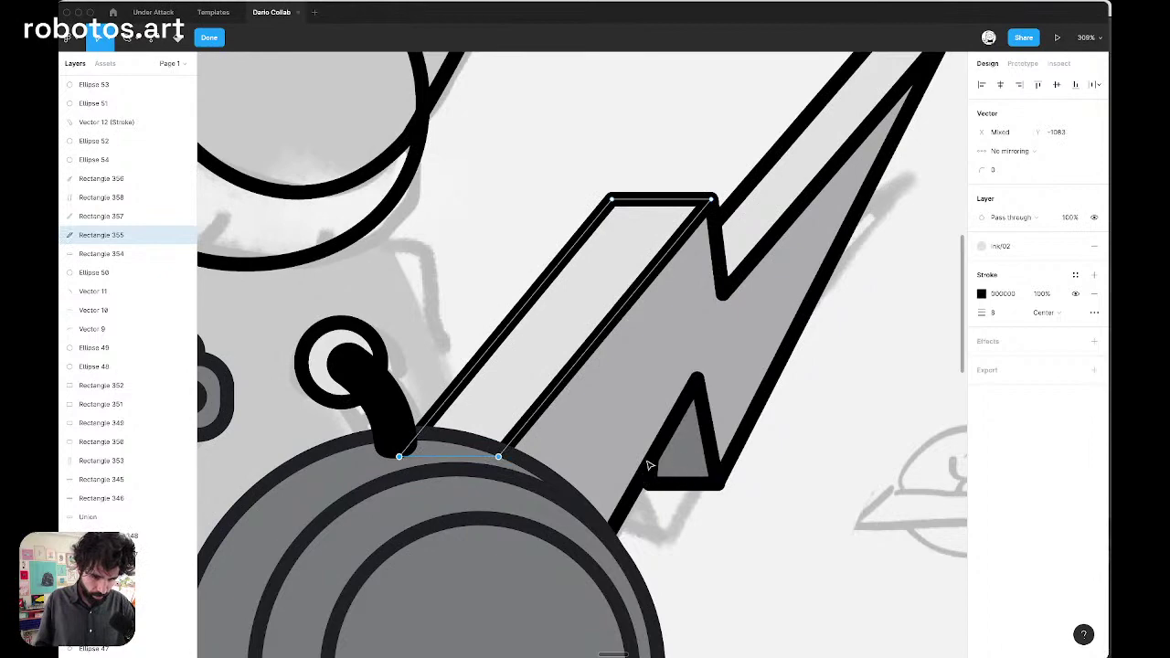
pyautogui.scroll(-5, 616, 438)
pyautogui.press('Escape')
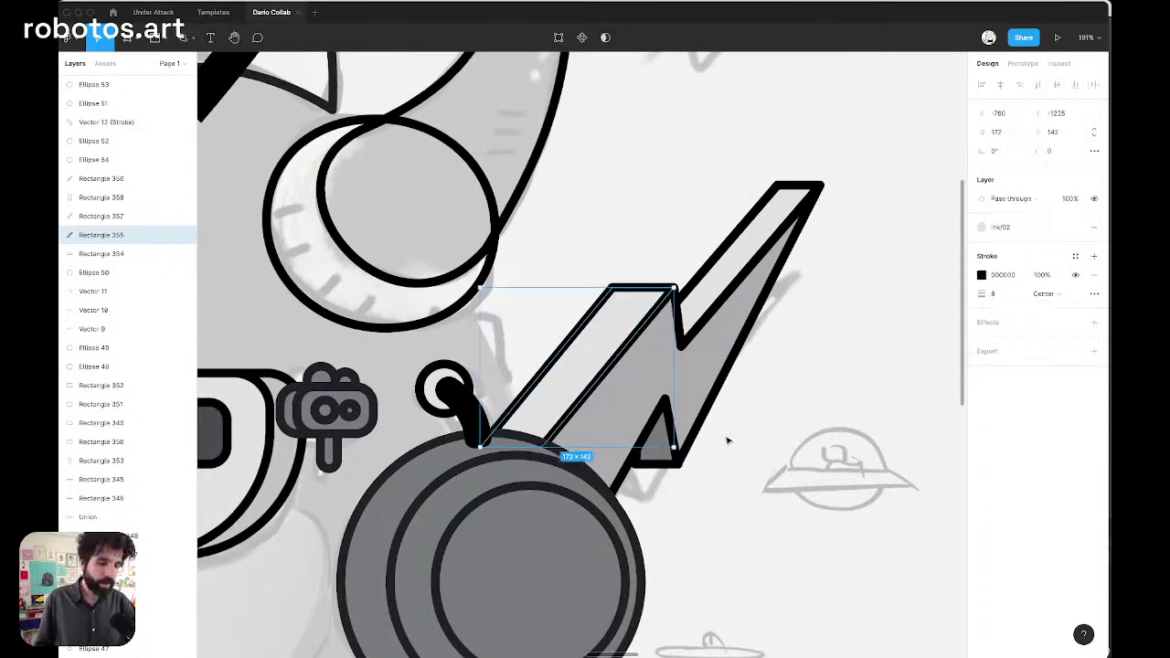
pyautogui.scroll(-5, 729, 440)
pyautogui.press('Escape')
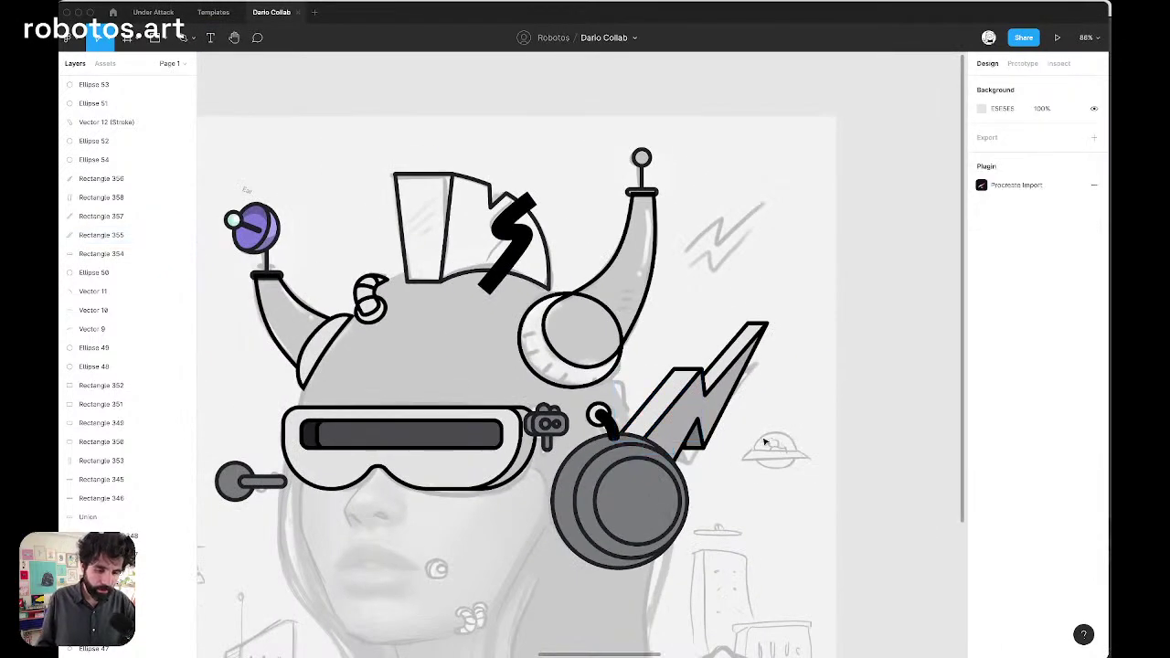
# Select the ear piece's two inner circles and move them down within the outer circle
pyautogui.click(653, 475)
pyautogui.keyDown('shift'); pyautogui.click(655, 494); pyautogui.keyUp('shift')
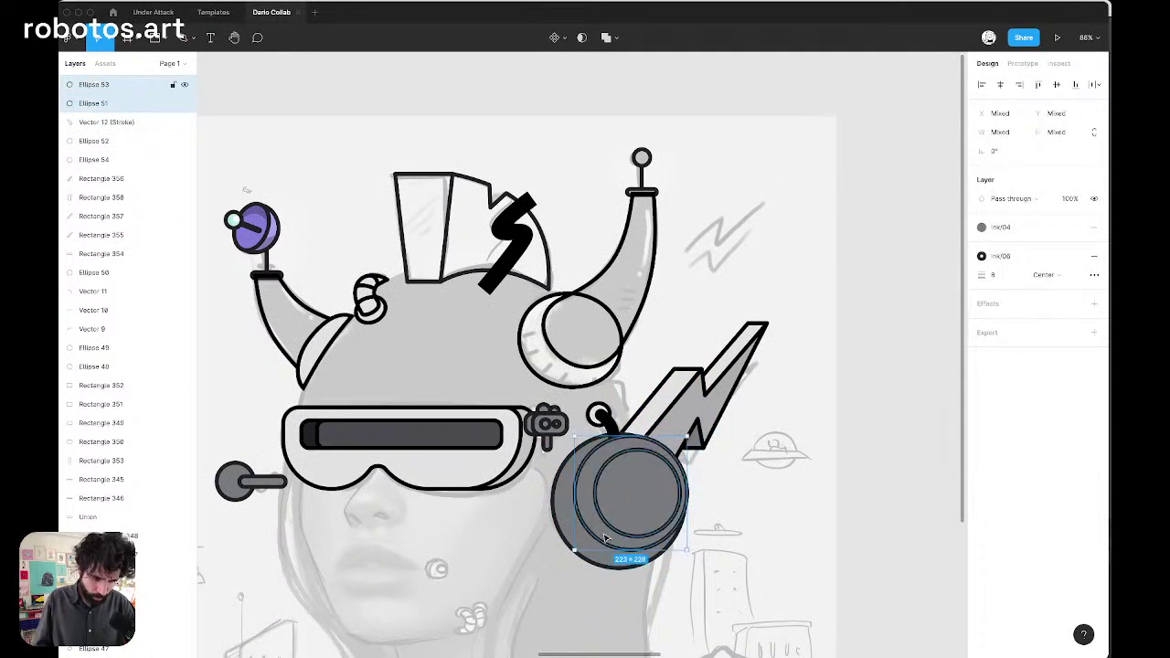
pyautogui.click(565, 528)
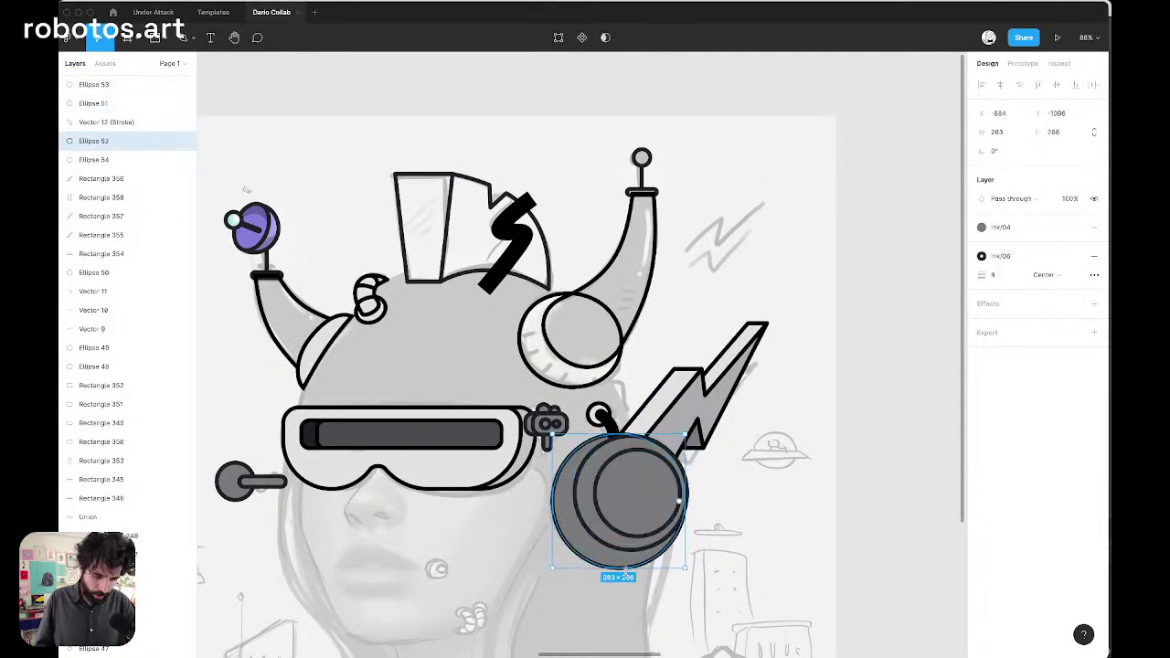
pyautogui.moveTo(626, 567); pyautogui.dragTo(629, 552)
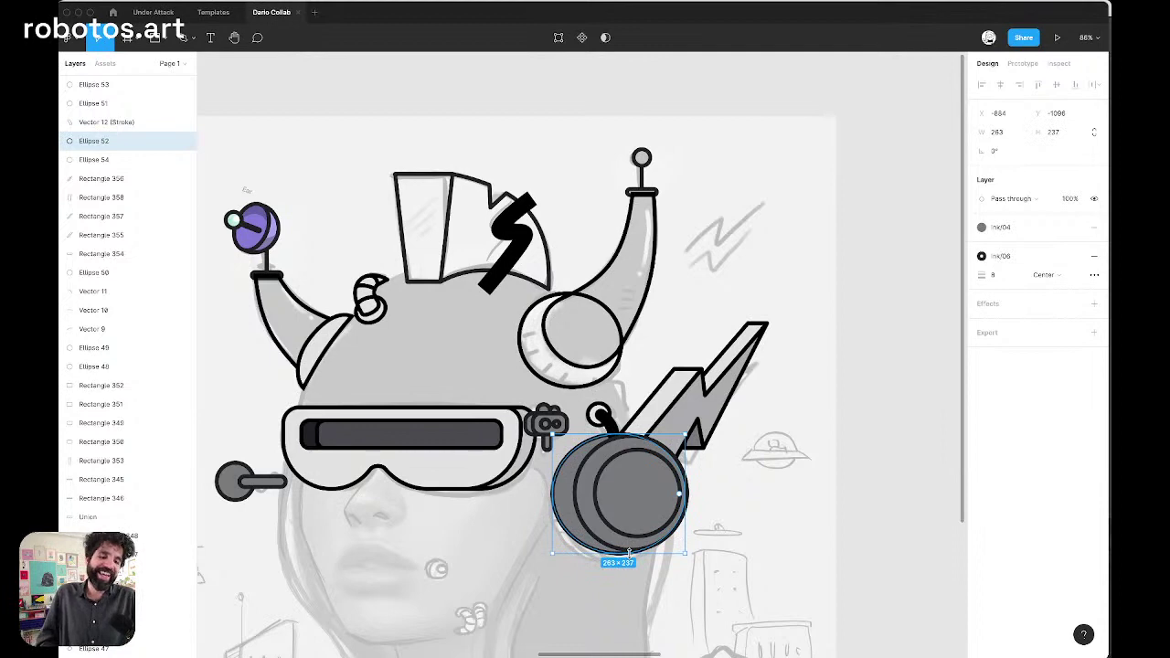
pyautogui.press('super+z')
pyautogui.press('super+z')
pyautogui.press('super+z')
pyautogui.hotkey('shift', 'Down')
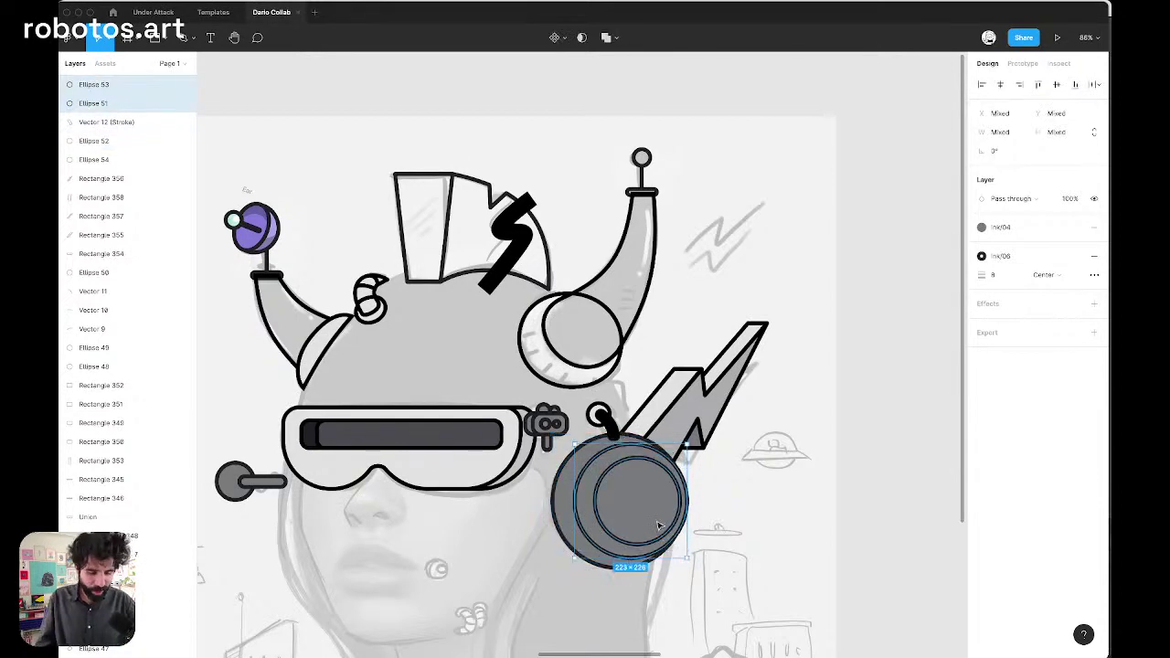
# Select all four faces of the lightning bolt and bring them in front of the ear piece
pyautogui.scroll(5, 644, 496)
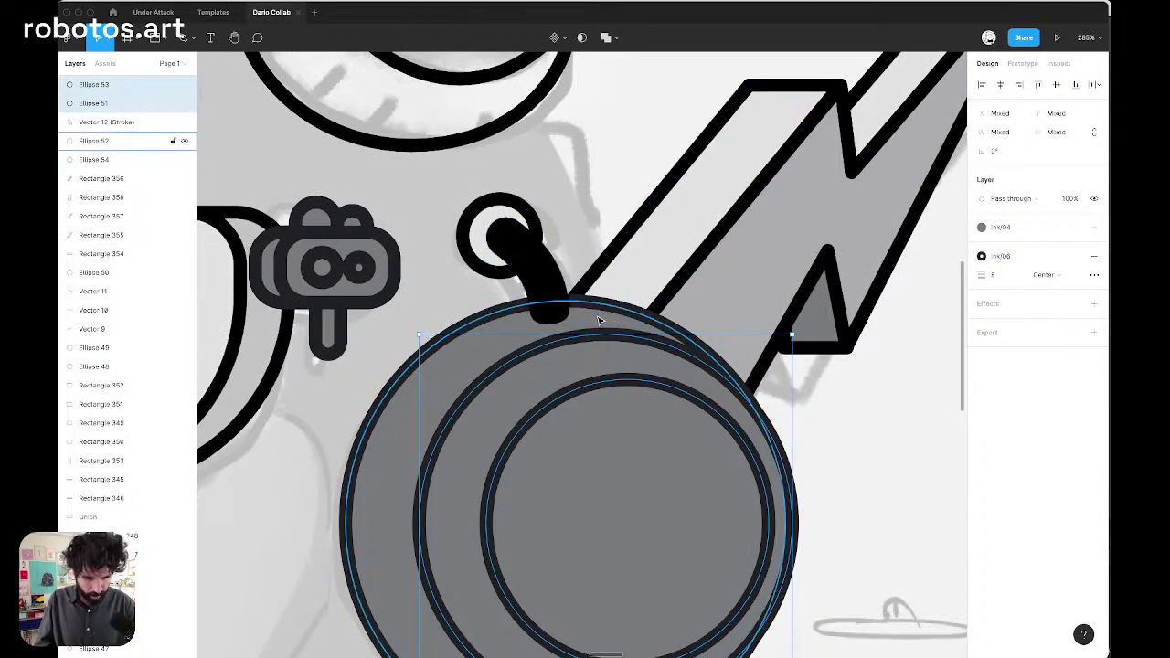
pyautogui.click(653, 269)
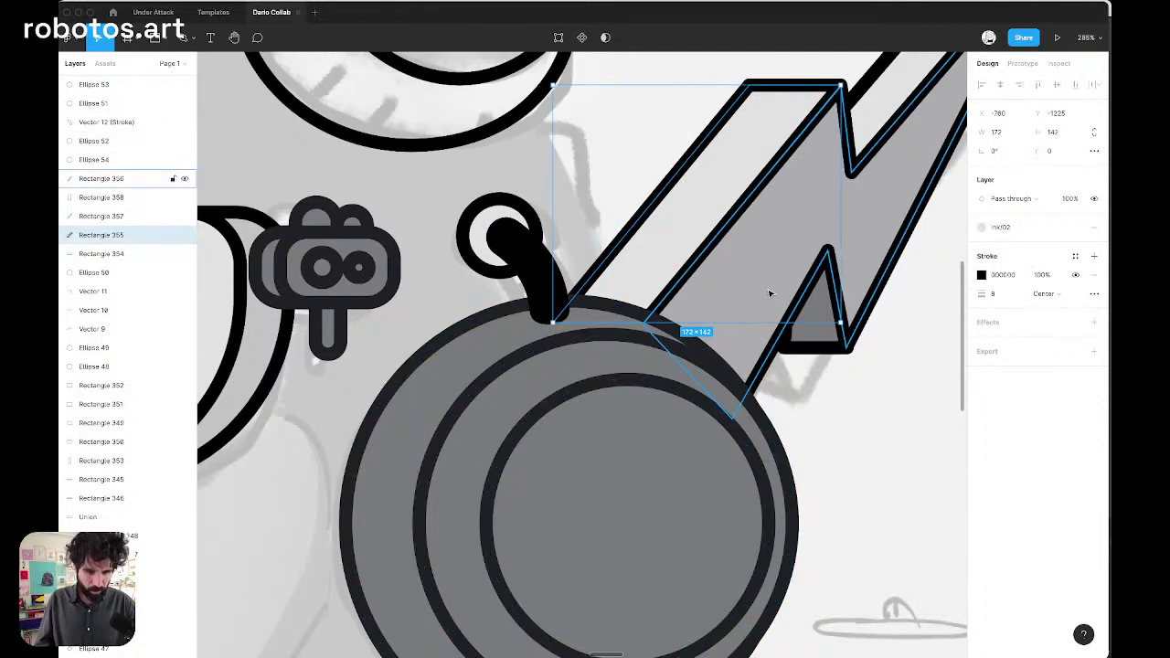
pyautogui.scroll(-5, 770, 293)
pyautogui.scroll(-5, 925, 182)
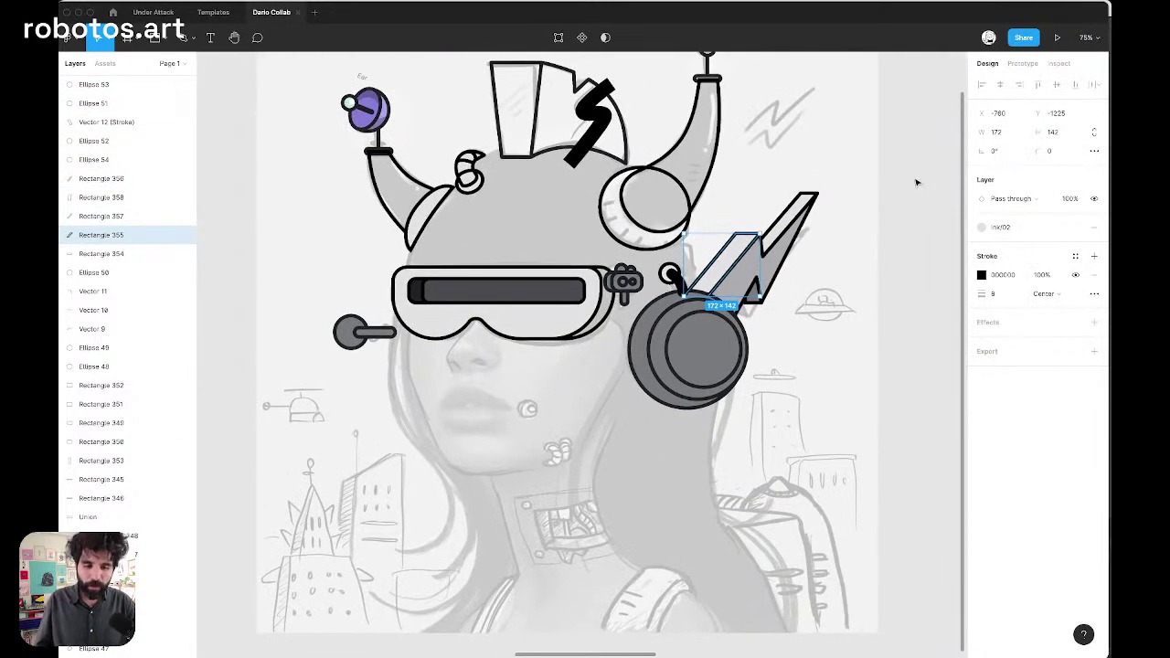
pyautogui.moveTo(917, 168)
pyautogui.mouseDown()
pyautogui.moveTo(658, 301)
pyautogui.moveTo(748, 287)
pyautogui.mouseUp()
pyautogui.press(']')
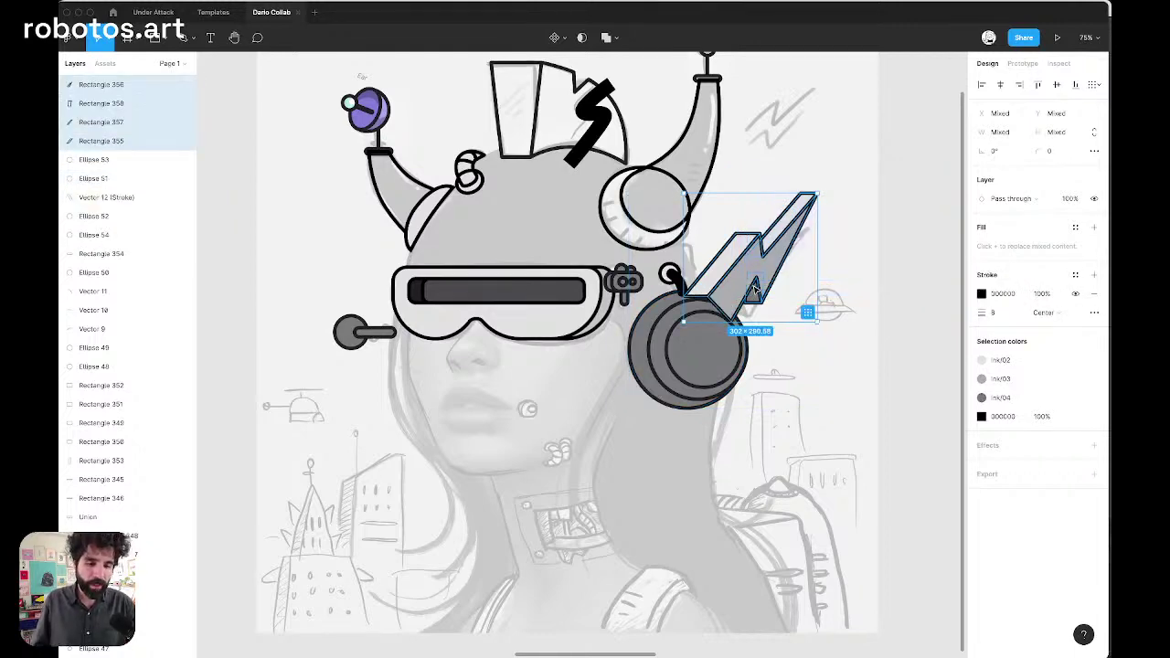
pyautogui.scroll(5, 748, 287)
pyautogui.click(796, 395)
# Duplicate the ear piece's outer circle and nudge the copy over the original to X -883, Y -1097
pyautogui.scroll(5, 711, 337)
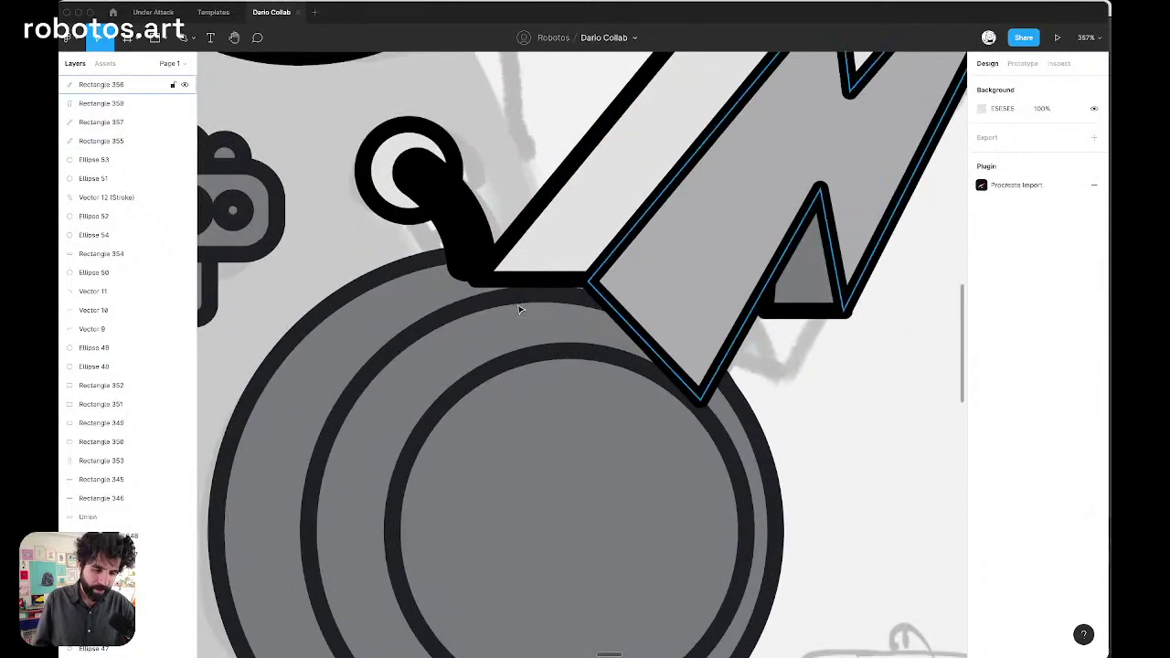
pyautogui.click(357, 299)
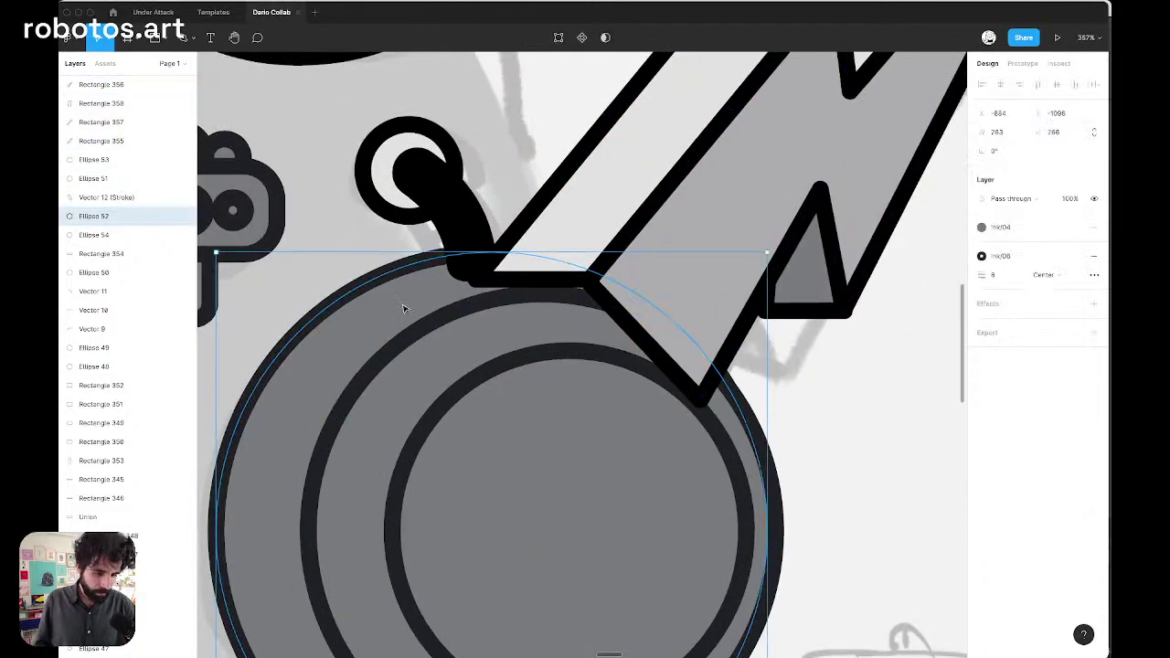
pyautogui.press('super+d')
pyautogui.moveTo(393, 317); pyautogui.dragTo(396, 313)
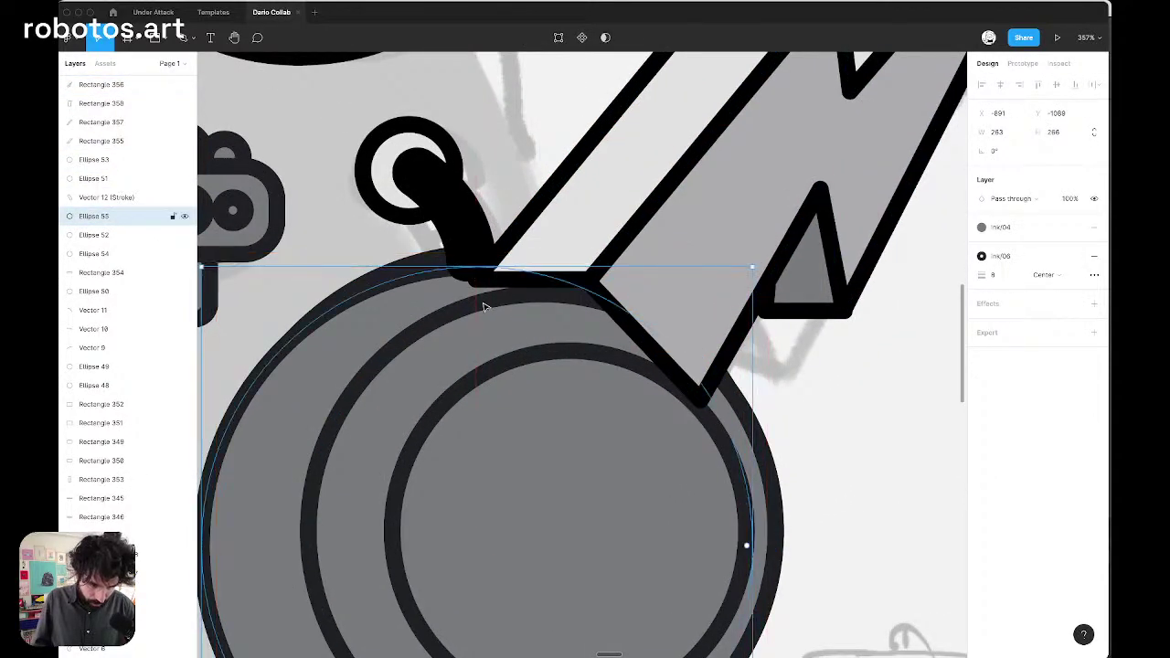
pyautogui.press('Right')
pyautogui.press('Right')
pyautogui.press('Right')
pyautogui.press('Right')
pyautogui.press('Right')
pyautogui.press('Right')
pyautogui.press('Right')
pyautogui.press('Right')
pyautogui.press('Up')
pyautogui.press('Up')
pyautogui.press('Up')
pyautogui.press('Up')
pyautogui.press('Up')
pyautogui.press('Up')
pyautogui.press('Up')
pyautogui.press('Up')
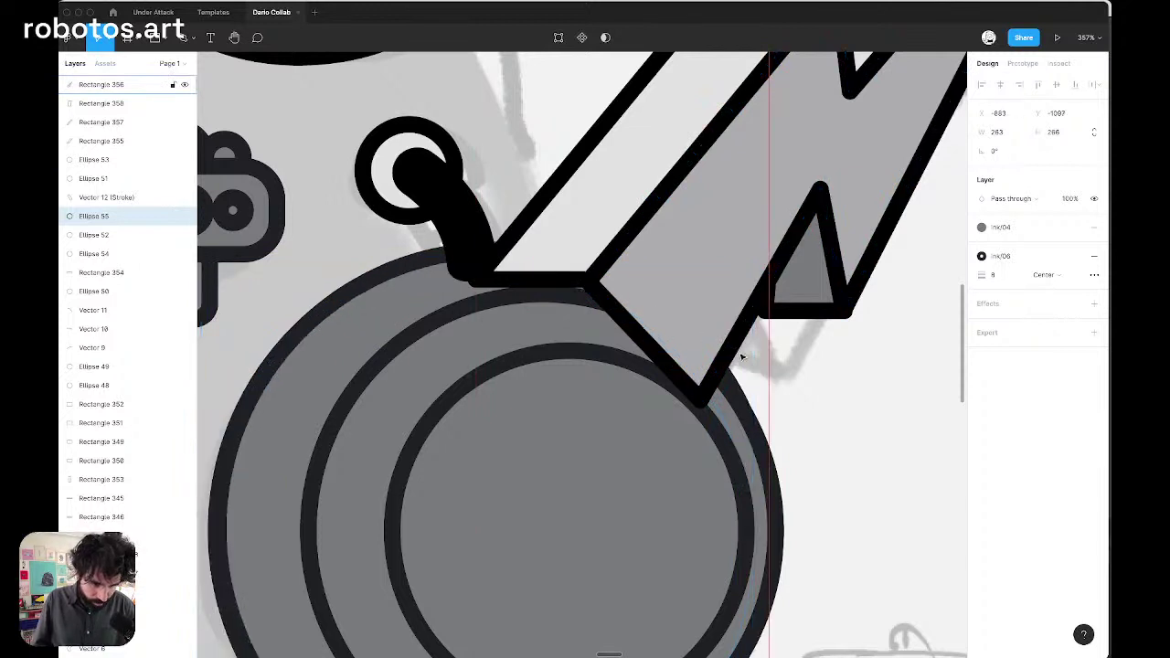
# Try to subtract with the circle copy and the bolt's front face selected, and undo the operation
pyautogui.keyDown('shift'); pyautogui.click(745, 171); pyautogui.keyUp('shift')
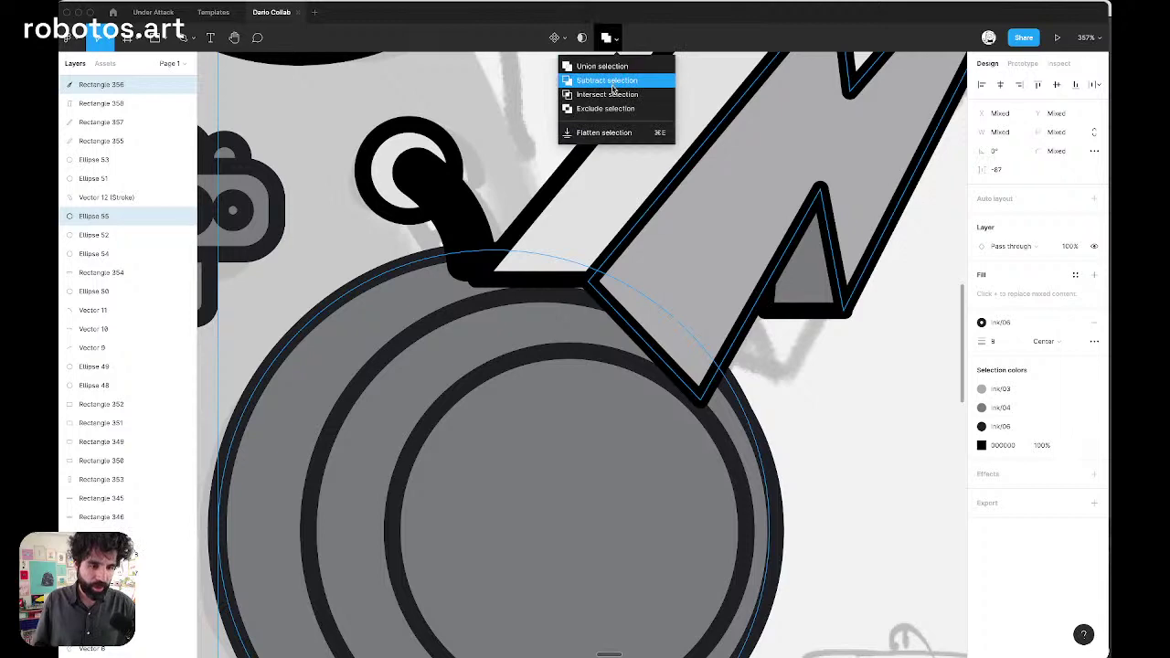
pyautogui.click(615, 82)
pyautogui.press('super+z')
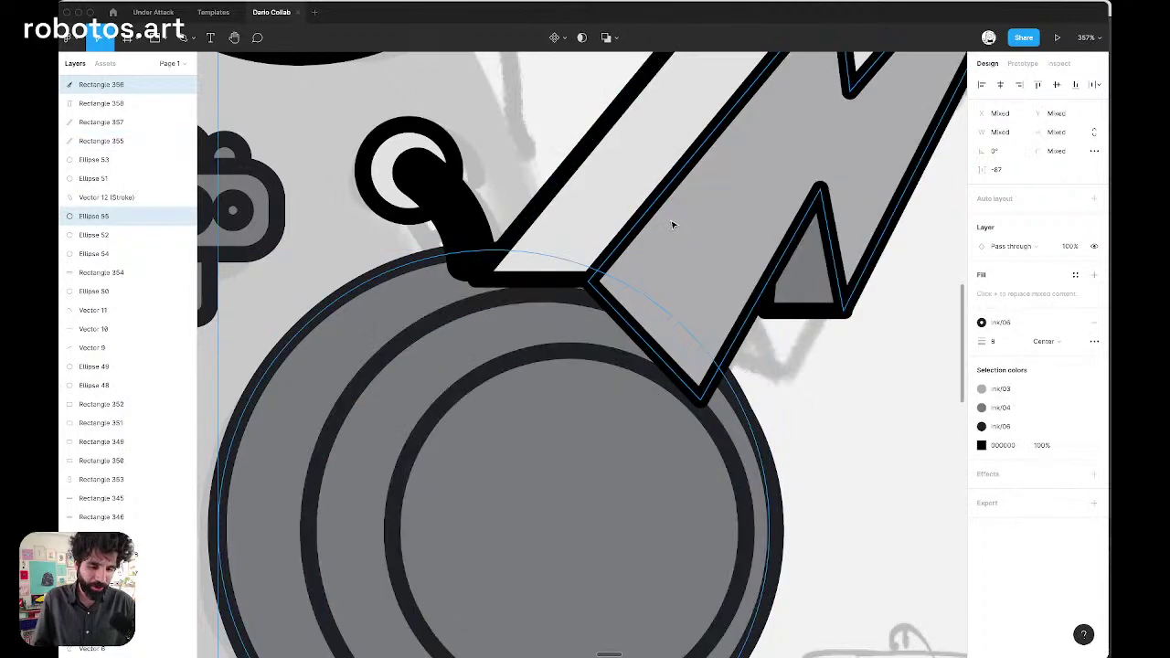
# Move the circle copy away from the ear piece to check what lies beneath, and undo the move
pyautogui.scroll(-5, 859, 387)
pyautogui.click(905, 387)
pyautogui.scroll(2, 851, 347)
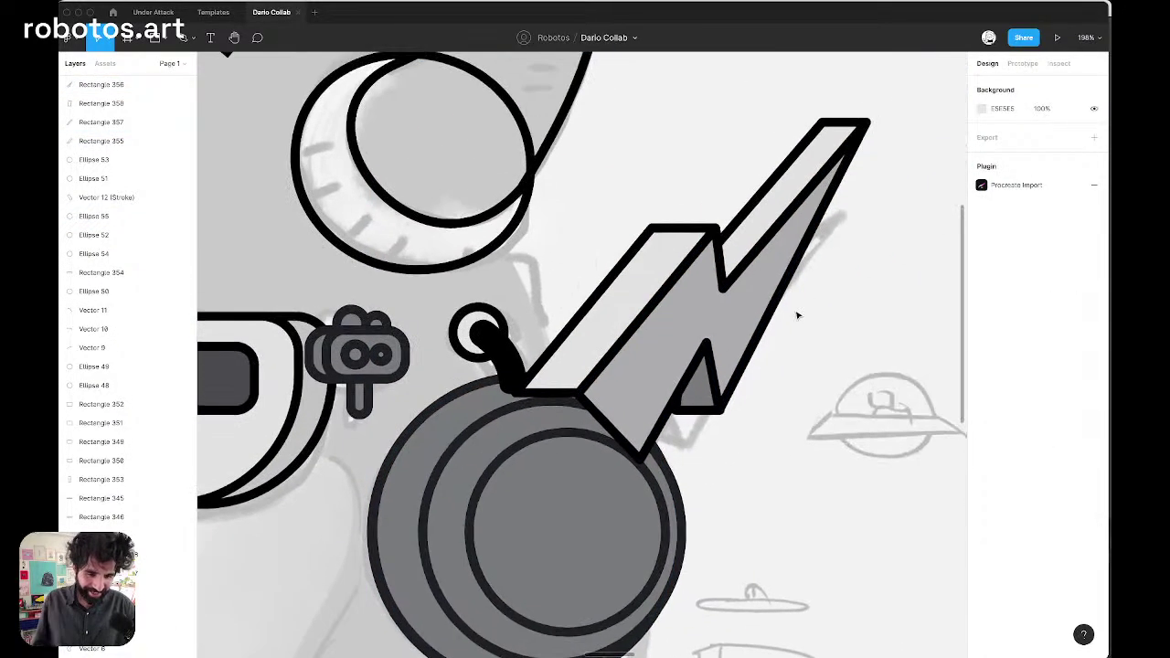
pyautogui.click(770, 307)
pyautogui.click(799, 295)
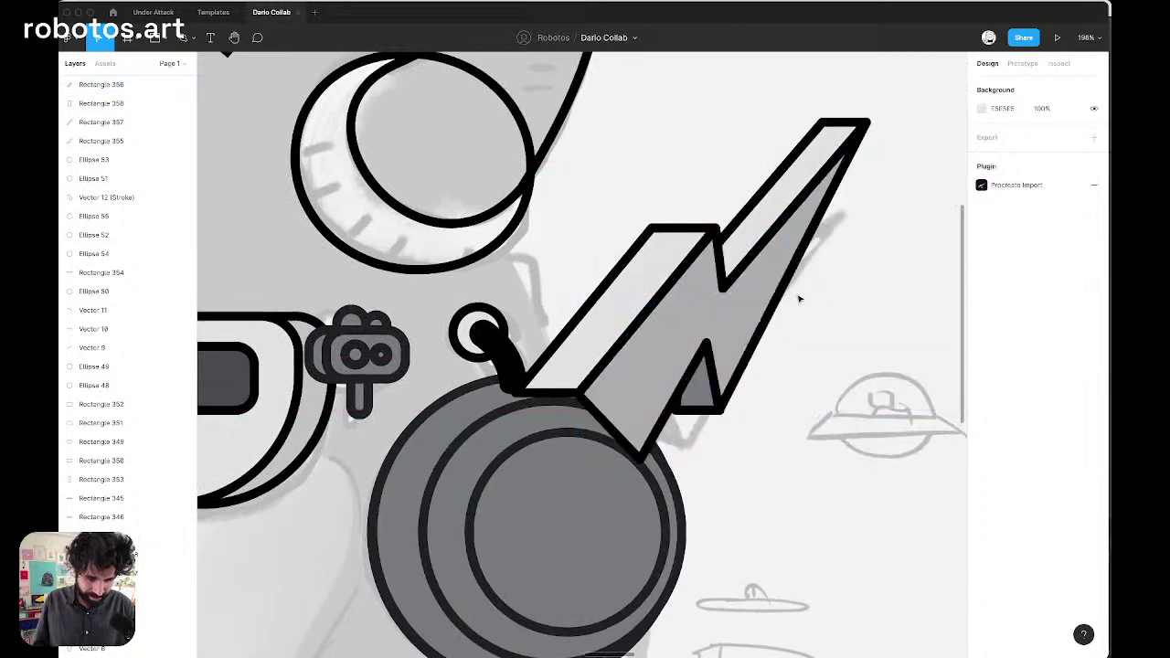
pyautogui.click(400, 493)
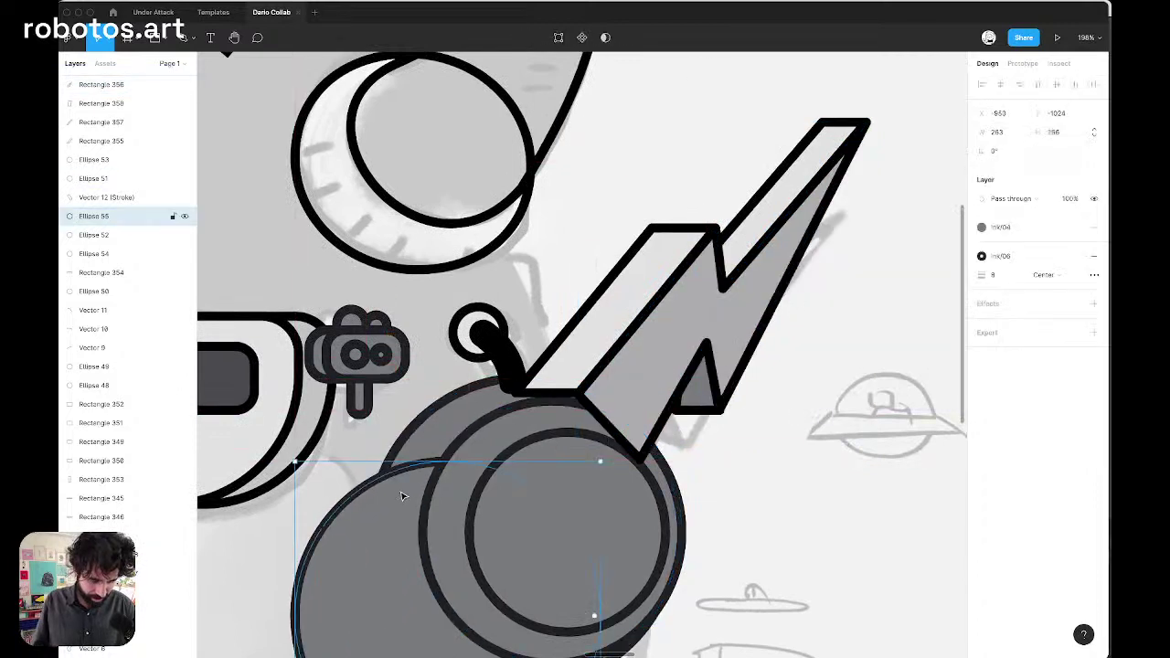
pyautogui.press('Escape')
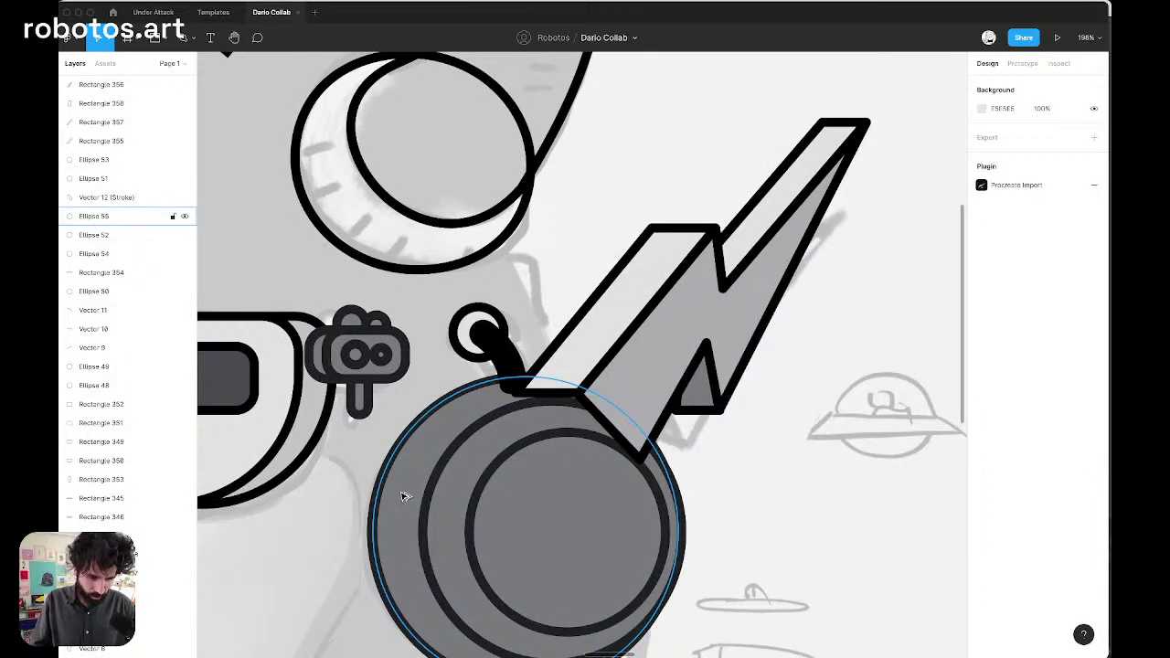
pyautogui.scroll(-4, 402, 497)
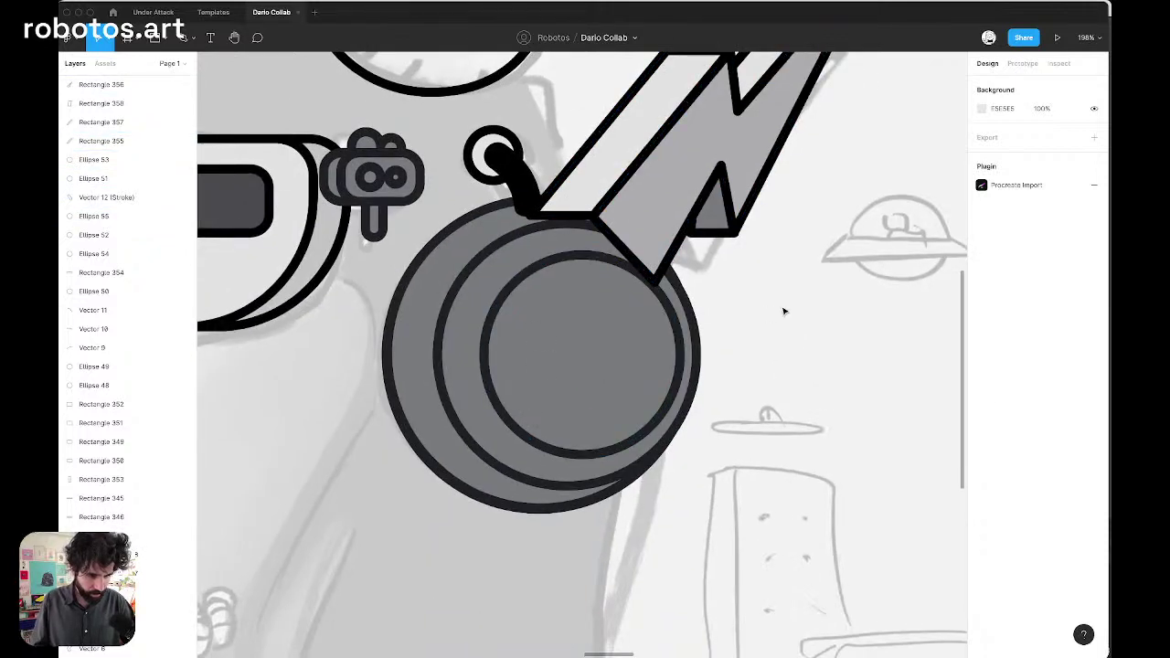
pyautogui.moveTo(446, 301); pyautogui.dragTo(321, 631)
pyautogui.press('Delete')
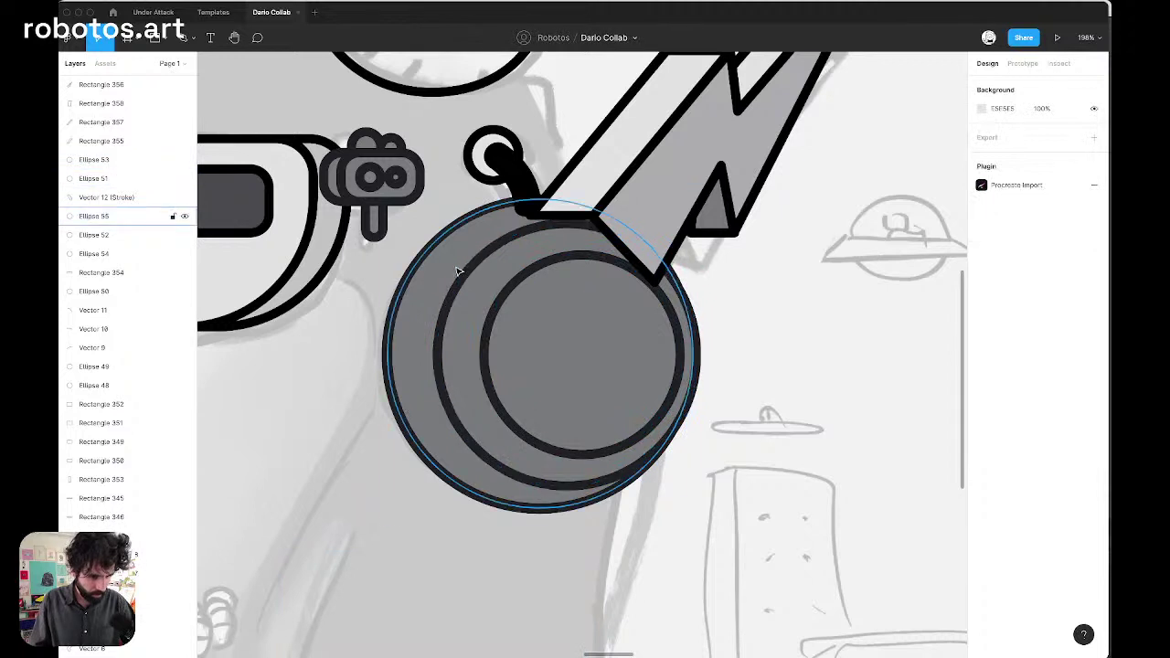
# Bring the circle copy to the front and subtract it from the lightning bolt's front face
pyautogui.moveTo(430, 269); pyautogui.dragTo(426, 303)
pyautogui.hotkey('ctrl', 'z')
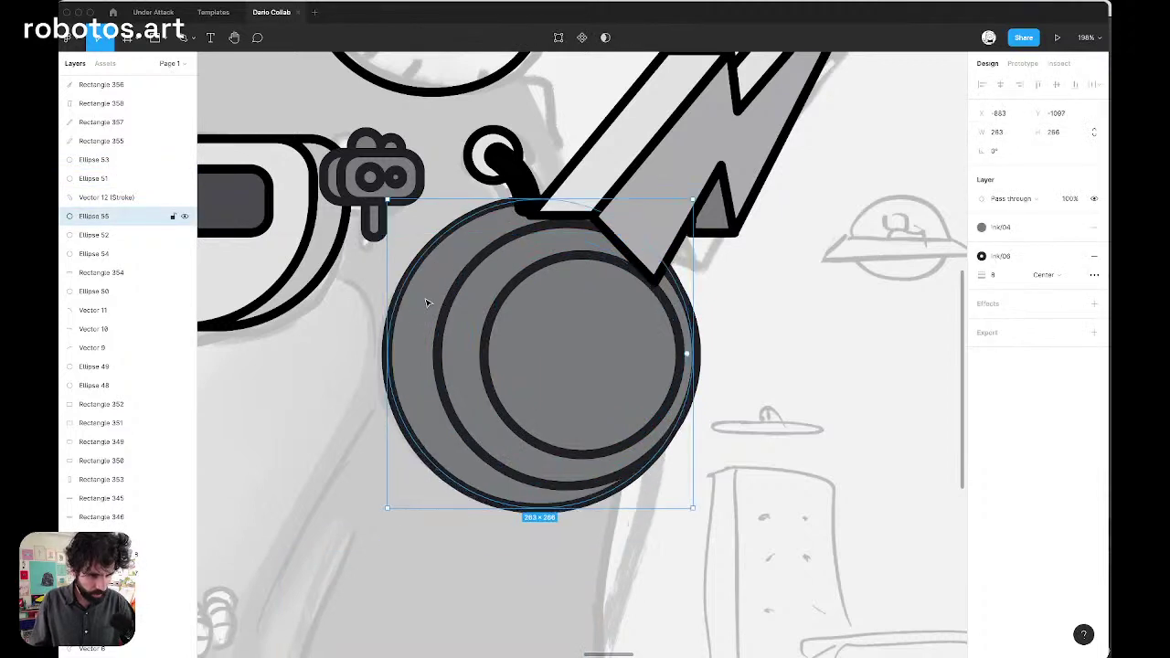
pyautogui.press('super+alt+bracketright')
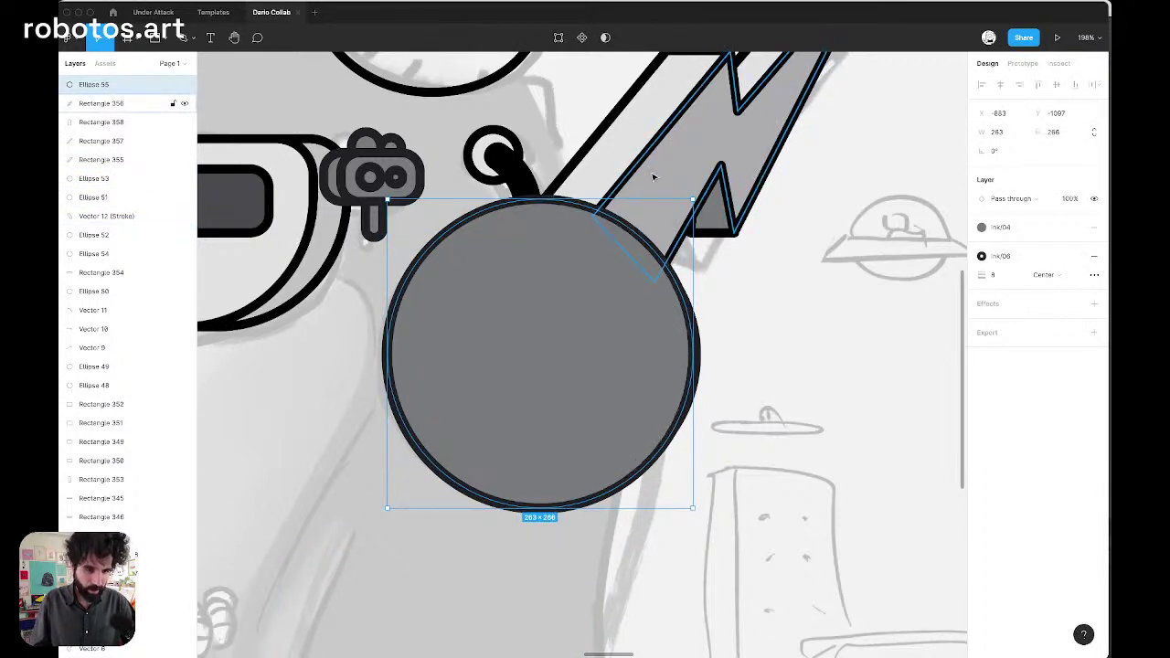
pyautogui.keyDown('shift'); pyautogui.click(662, 187); pyautogui.keyUp('shift')
pyautogui.click(619, 38)
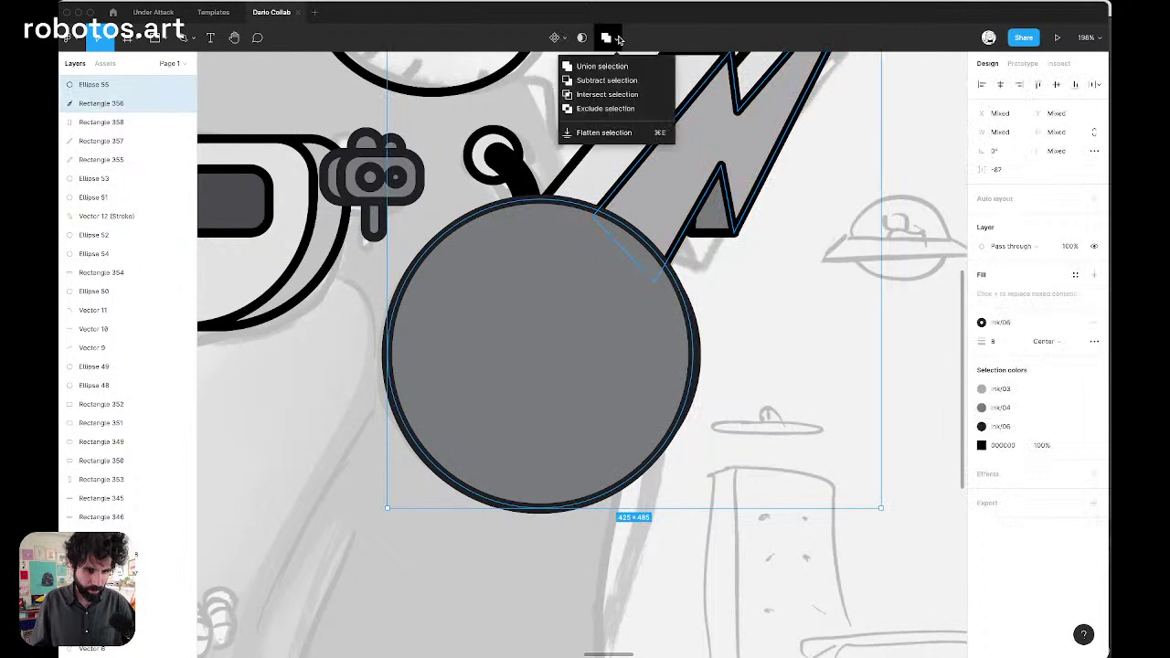
pyautogui.click(611, 81)
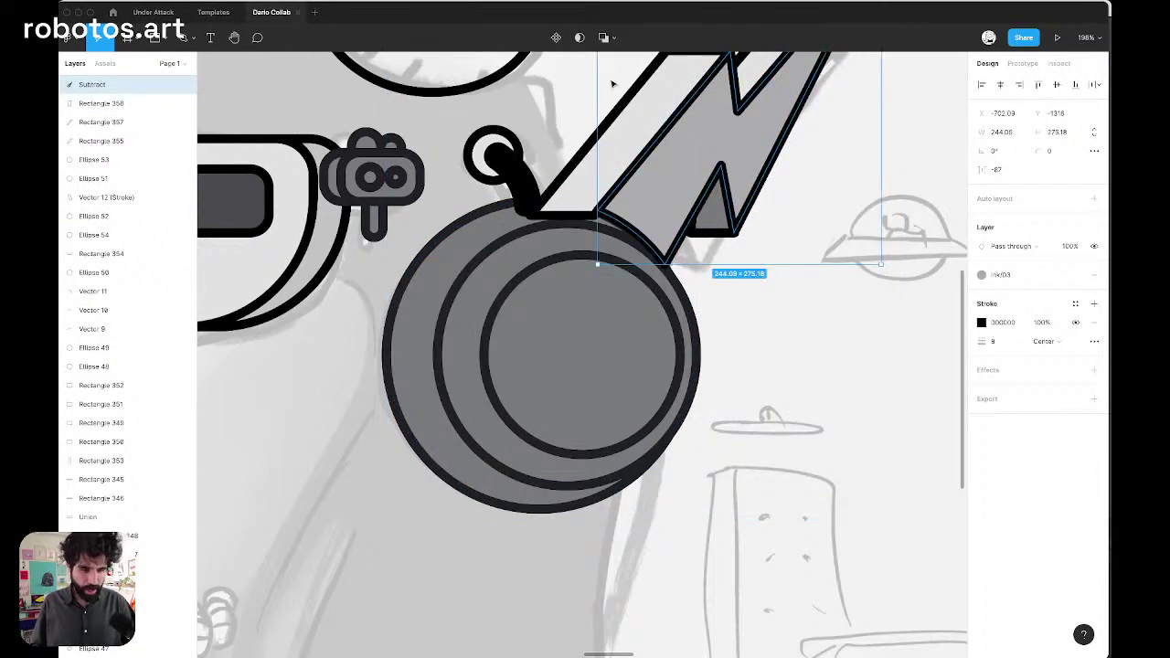
# Copy the circle from inside the front face's subtraction, paste it in place and subtract it from the lightning bolt's light side face
pyautogui.doubleClick(642, 198)
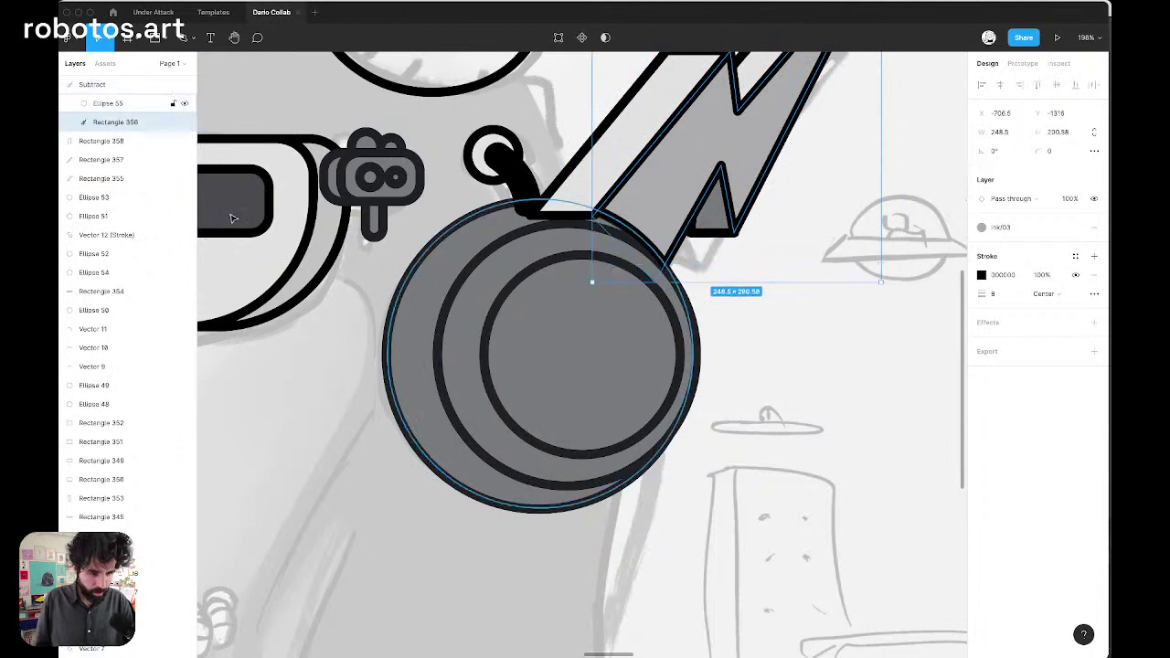
pyautogui.click(113, 104)
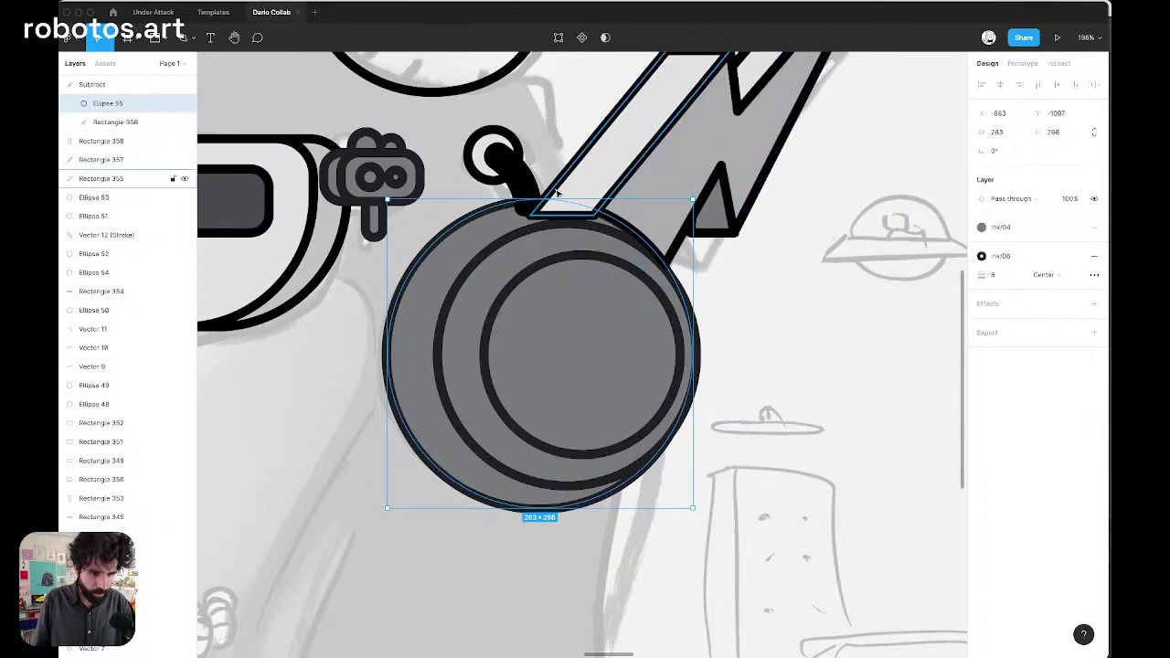
pyautogui.click(599, 179)
pyautogui.hotkey('ctrl', 'v')
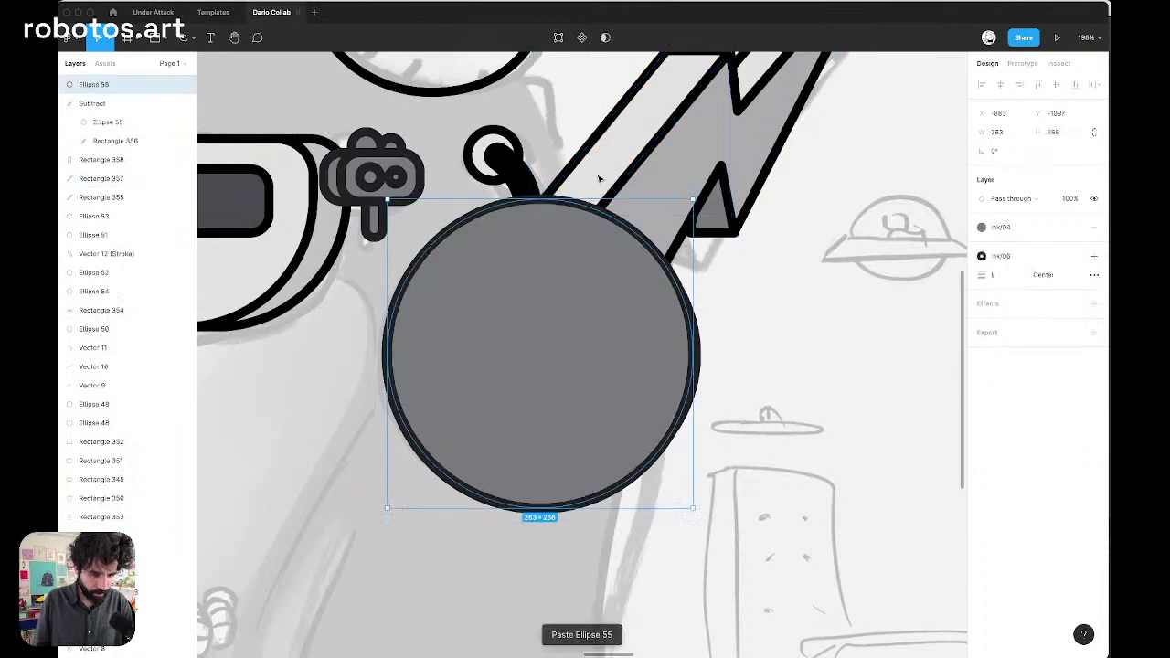
pyautogui.keyDown('shift'); pyautogui.click(622, 155); pyautogui.keyUp('shift')
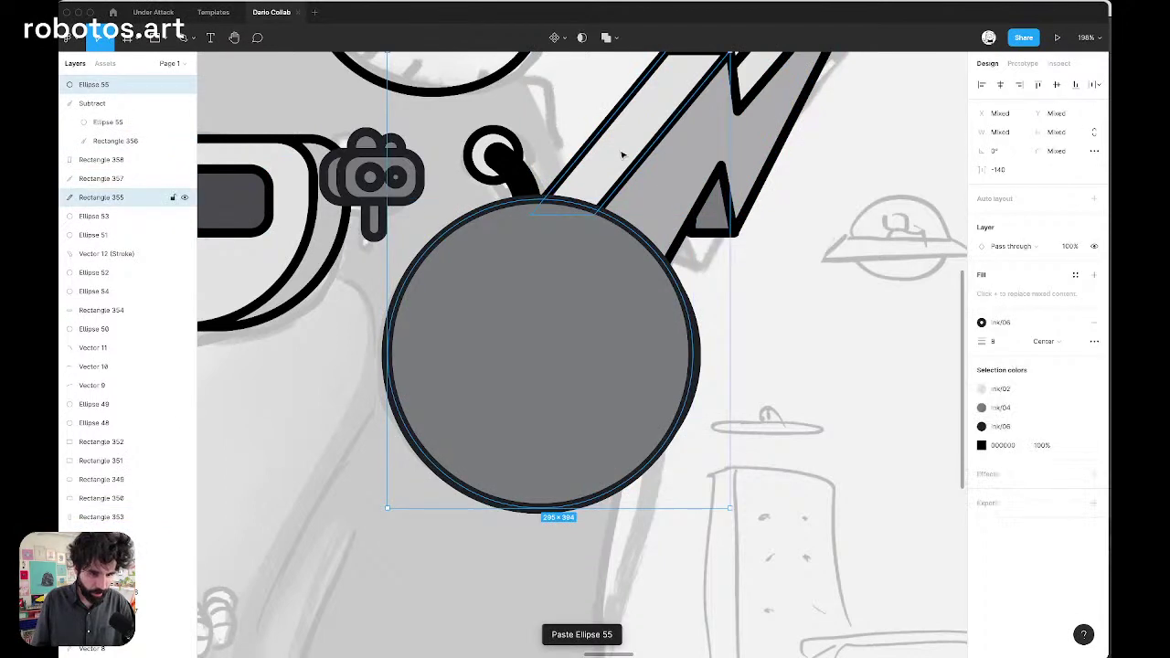
pyautogui.click(612, 38)
pyautogui.click(620, 80)
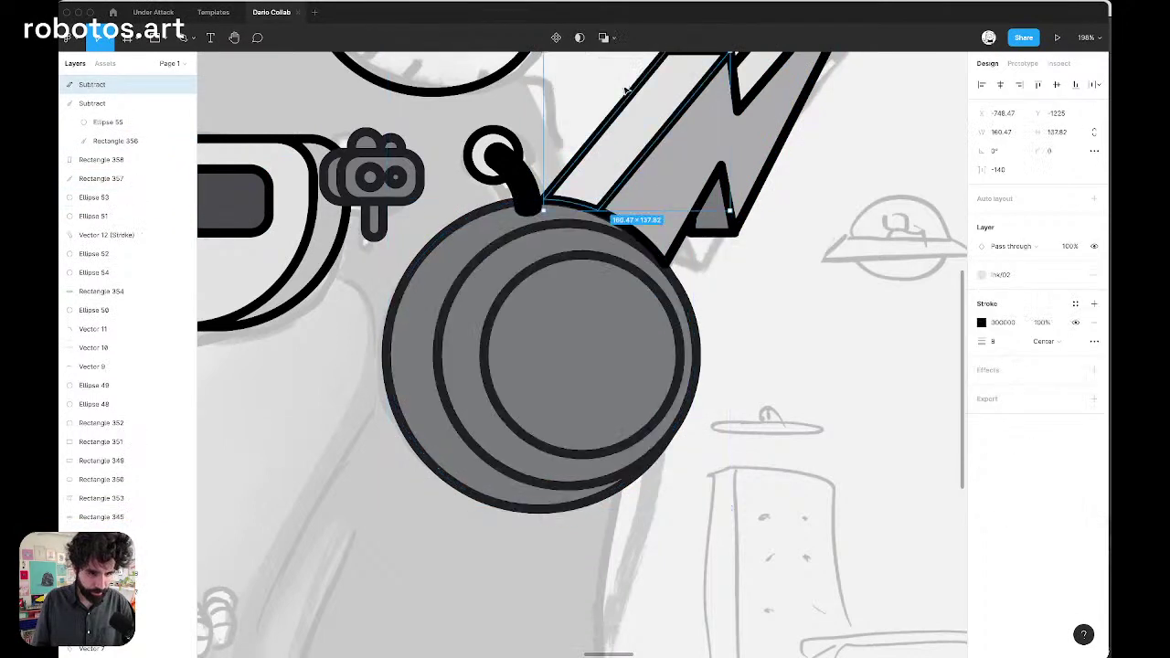
pyautogui.click(816, 230)
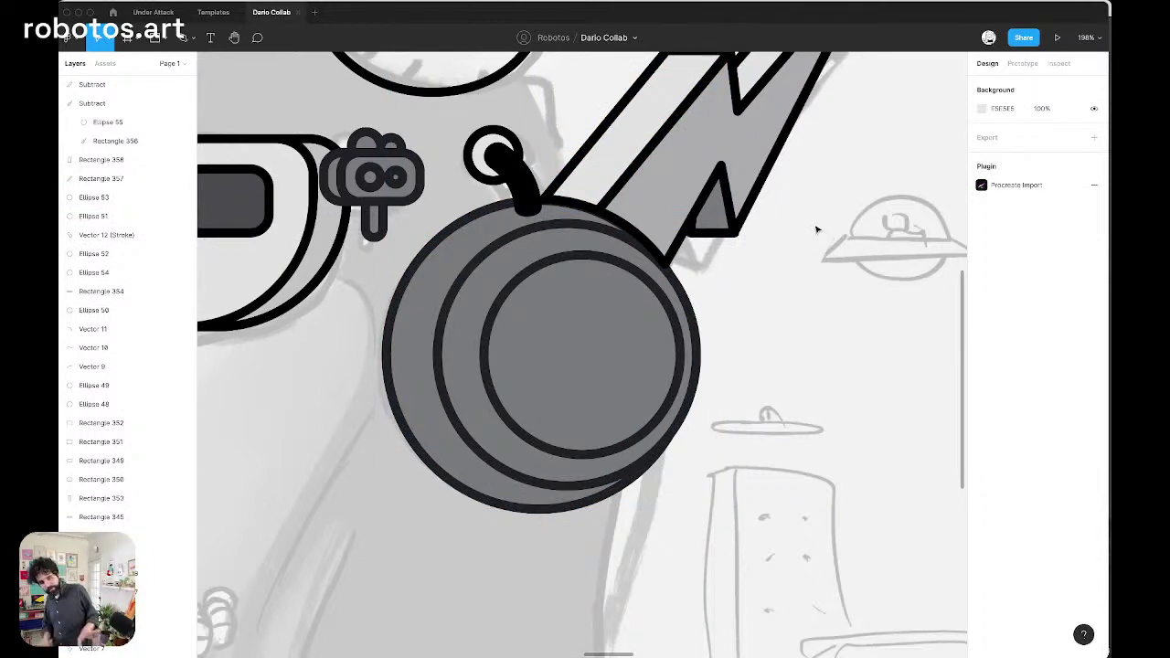
# Select the ear piece's three circles together and nudge them slightly upward to fit against the bolt's trimmed edge
pyautogui.click(539, 316)
pyautogui.keyDown('shift'); pyautogui.click(476, 295); pyautogui.keyUp('shift')
pyautogui.keyDown('shift'); pyautogui.click(430, 294); pyautogui.keyUp('shift')
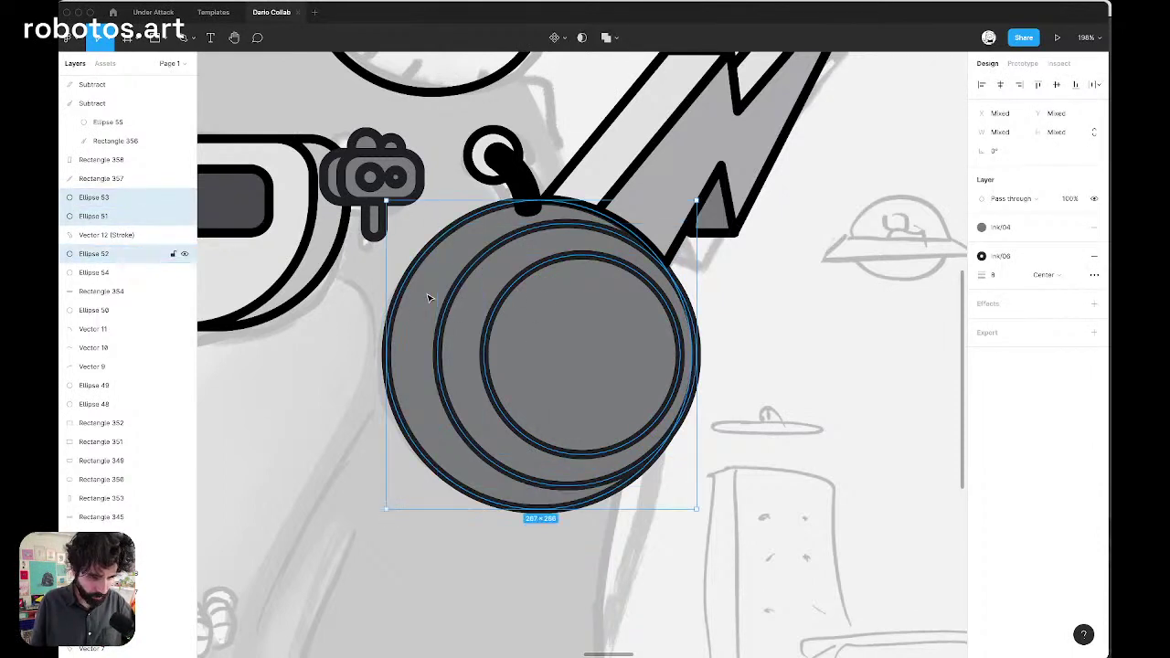
pyautogui.press('Up')
pyautogui.press('Up')
pyautogui.press('Up')
pyautogui.press('Up')
pyautogui.press('Up')
pyautogui.press('Up')
pyautogui.press('Up')
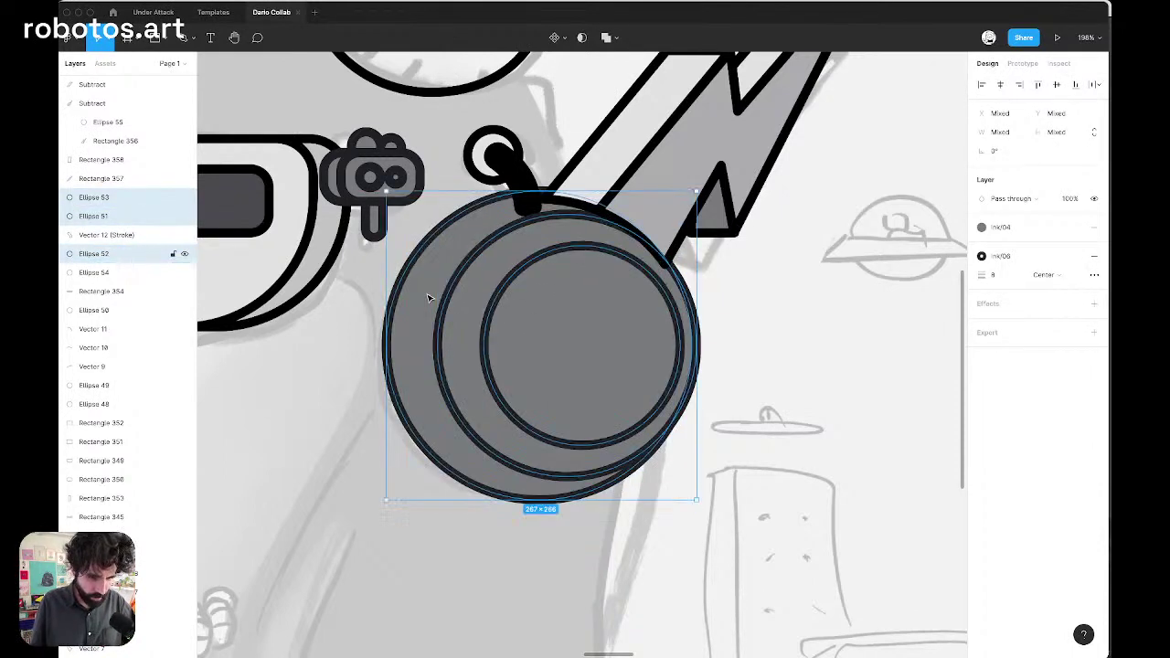
pyautogui.press('Down')
pyautogui.press('Down')
pyautogui.press('Down')
pyautogui.press('Down')
pyautogui.press('Down')
pyautogui.press('Down')
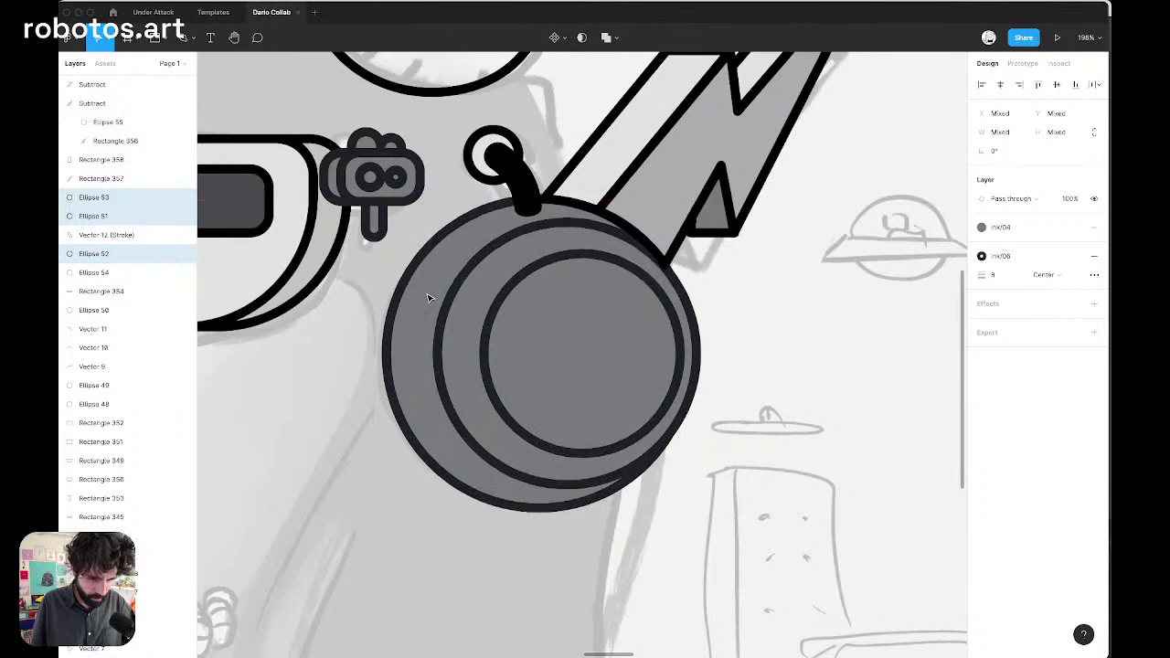
pyautogui.click(808, 321)
# Enlarge the ear piece's outer circle to 267 × 272 by stretching it up and outward toward the bolt
pyautogui.click(426, 264)
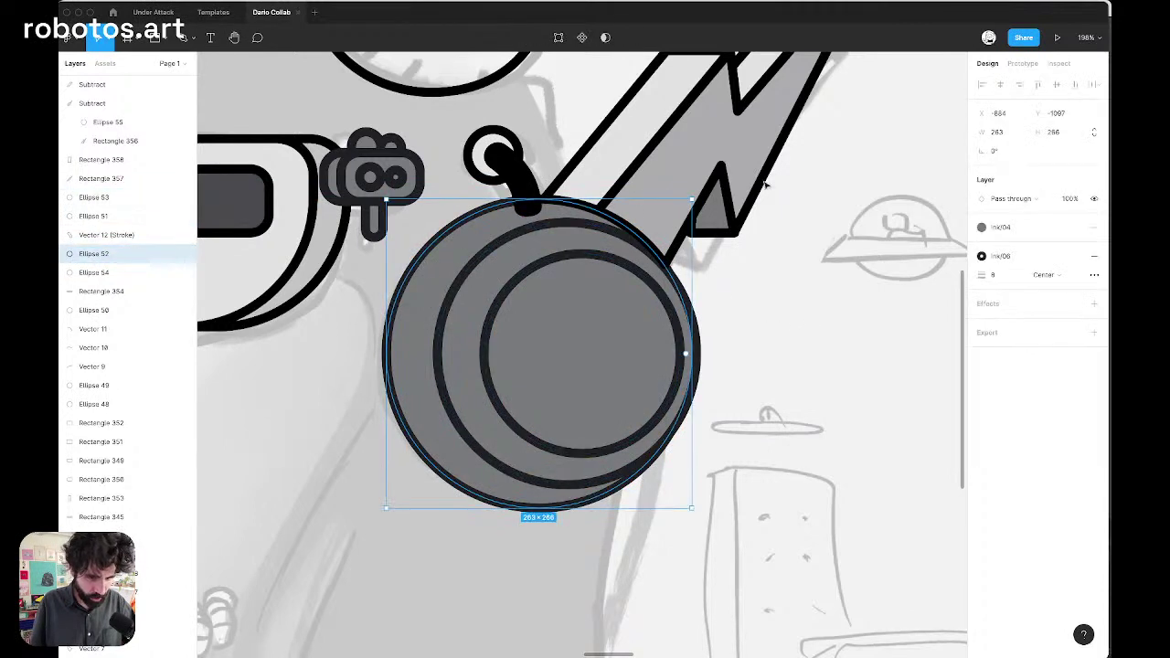
pyautogui.moveTo(692, 199); pyautogui.dragTo(696, 194)
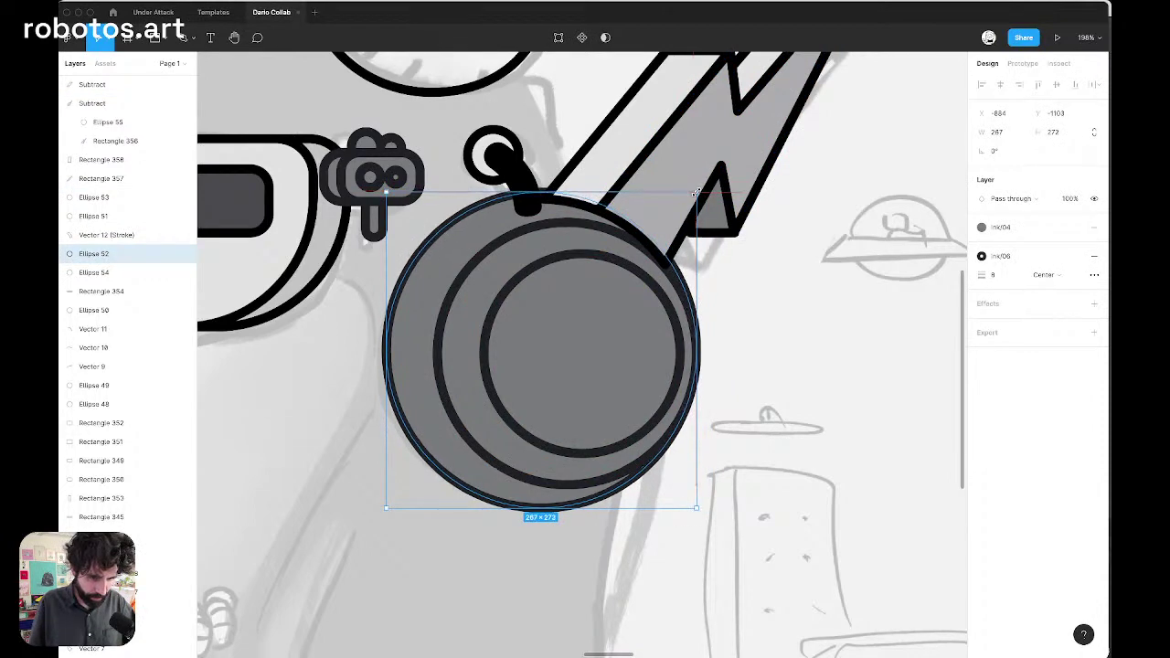
pyautogui.click(806, 323)
pyautogui.scroll(-5, 805, 324)
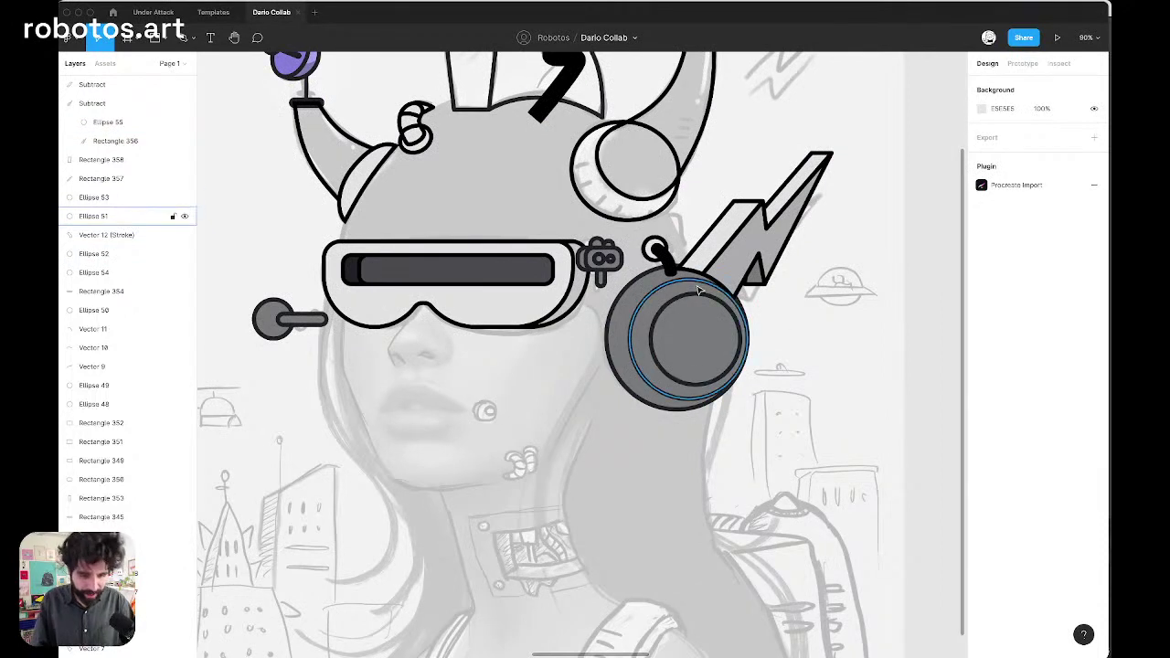
# Widen the ear piece's outer circle to 275, keeping its height at 272
pyautogui.click(638, 283)
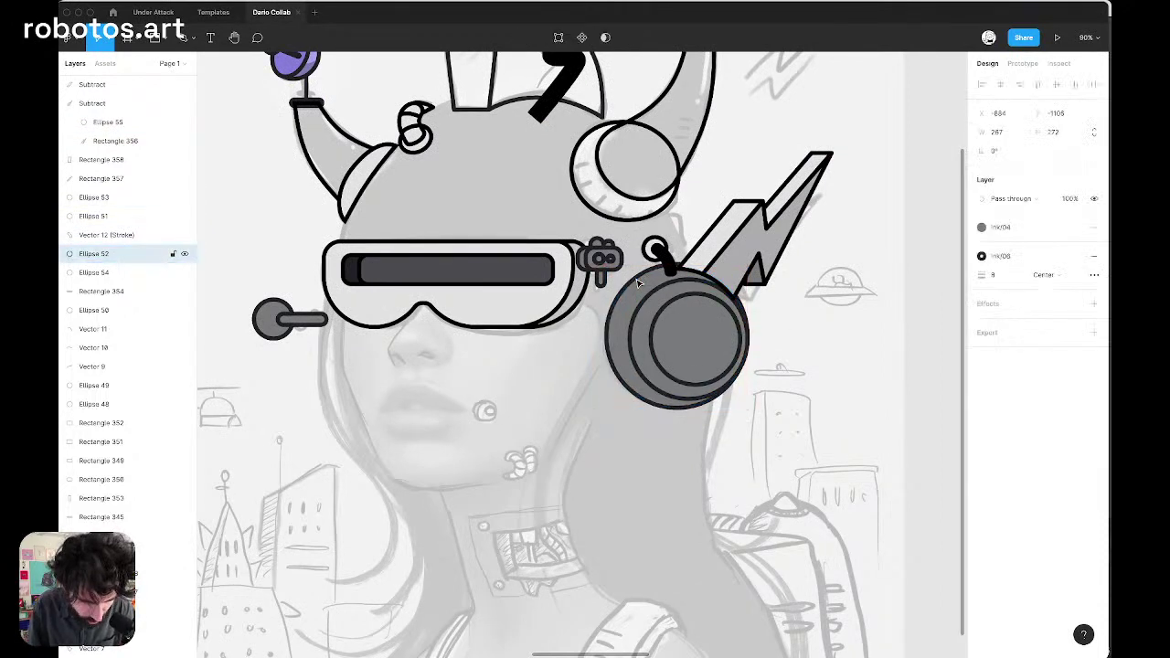
pyautogui.press('super+Right')
pyautogui.press('super+Right')
pyautogui.press('super+Right')
pyautogui.press('super+Right')
pyautogui.press('super+Right')
pyautogui.press('super+Right')
pyautogui.press('super+Right')
pyautogui.press('super+Right')
pyautogui.press('super+Down')
pyautogui.press('super+Down')
pyautogui.press('super+Down')
pyautogui.press('super+Down')
pyautogui.press('super+Down')
pyautogui.press('super+Down')
pyautogui.press('super+Down')
pyautogui.press('super+Down')
pyautogui.press('super+Up')
pyautogui.press('super+Up')
pyautogui.press('super+Up')
pyautogui.press('super+Up')
pyautogui.press('super+Up')
pyautogui.press('super+Up')
pyautogui.press('super+Up')
pyautogui.press('super+Up')
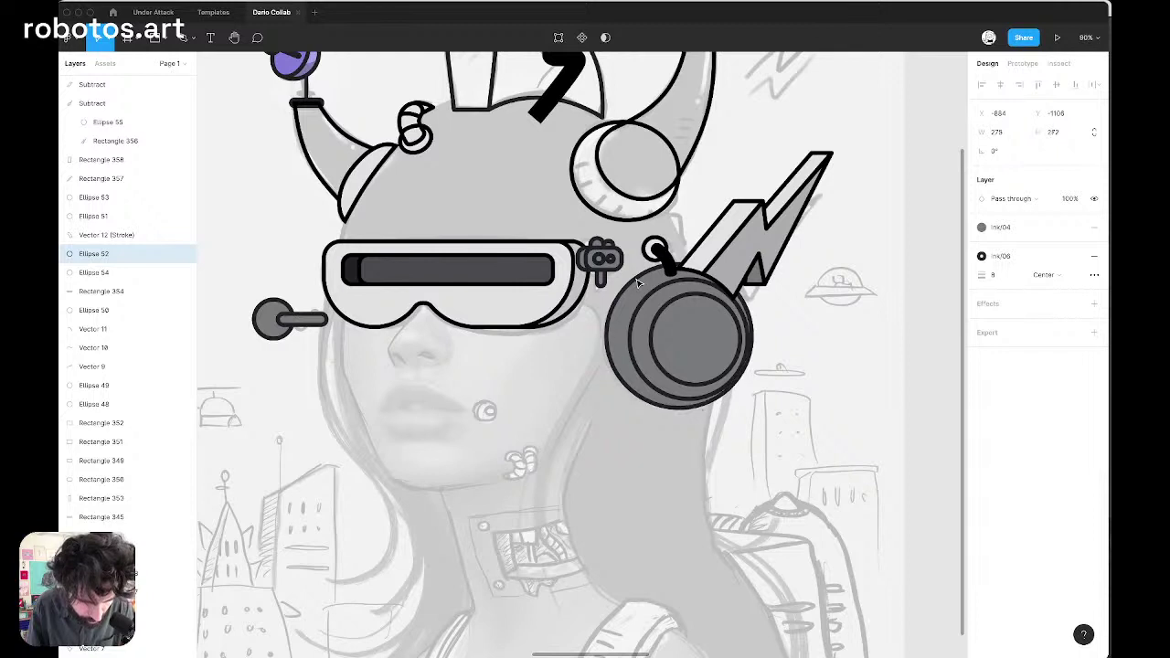
# Bring the ear piece's two inner circles to the front and nudge them slightly right and up within the outer circle
pyautogui.click(705, 345)
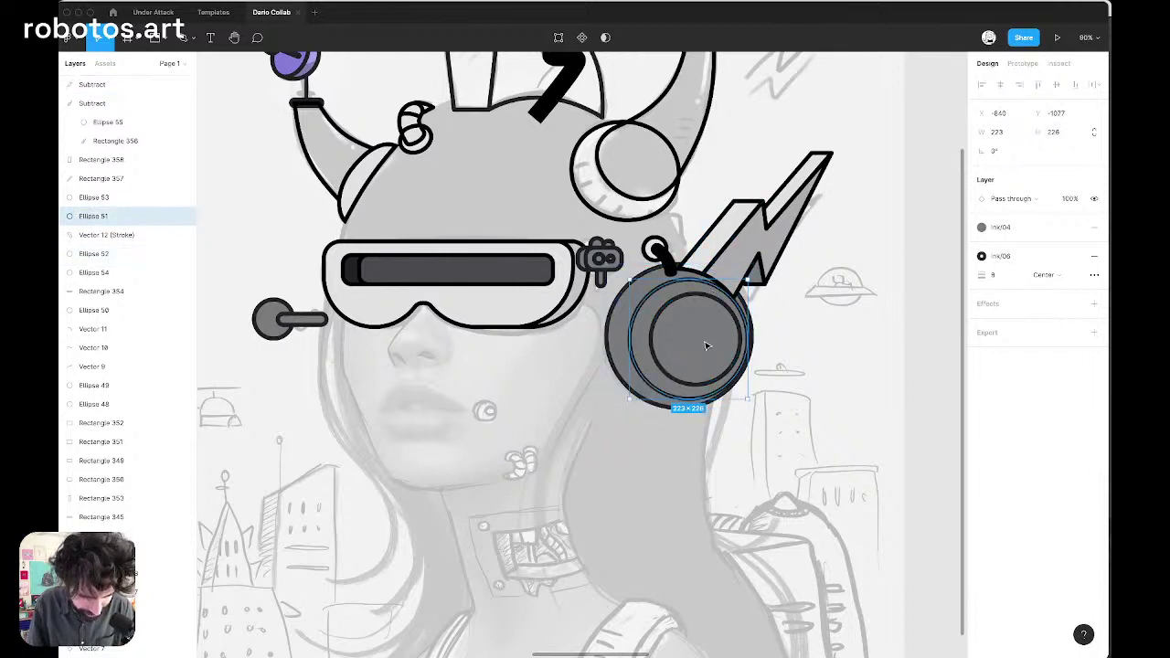
pyautogui.keyDown('shift'); pyautogui.click(706, 346); pyautogui.keyUp('shift')
pyautogui.press('super+alt+bracketright')
pyautogui.press('Right')
pyautogui.press('Right')
pyautogui.press('Right')
pyautogui.press('Right')
pyautogui.press('Right')
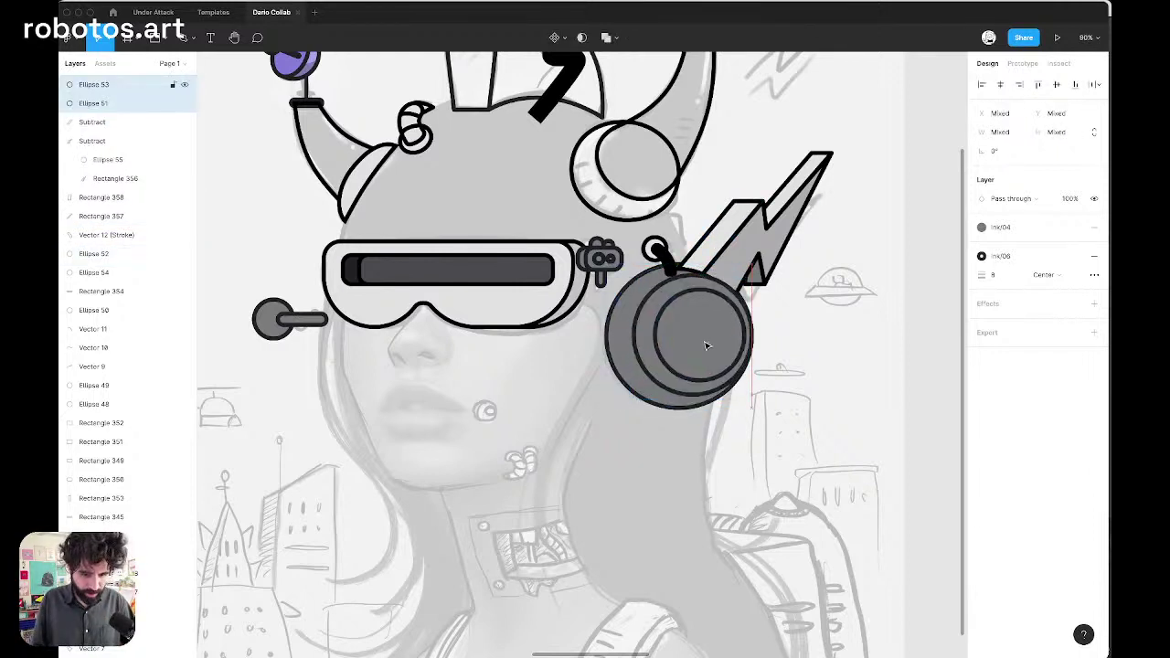
pyautogui.press('Left')
pyautogui.press('Left')
pyautogui.press('Left')
pyautogui.press('Left')
pyautogui.press('Left')
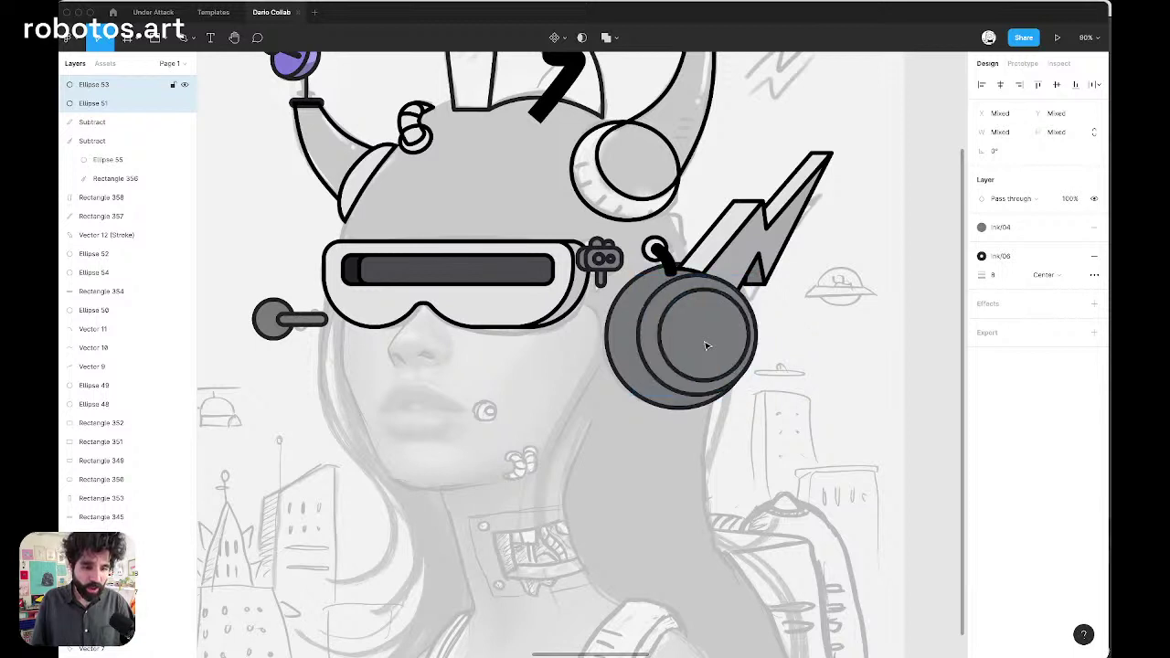
pyautogui.press('Right')
pyautogui.press('Right')
pyautogui.press('Right')
pyautogui.press('Right')
pyautogui.press('Right')
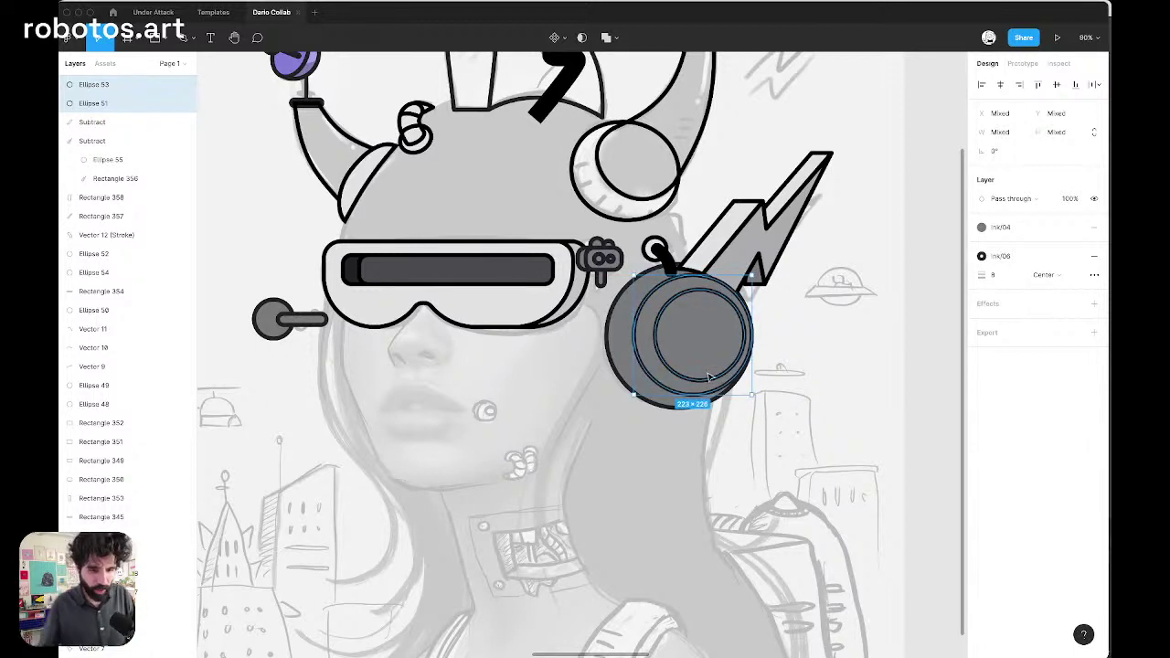
# Move the ear piece's outer circle to X -881, Y -1103
pyautogui.scroll(5, 677, 292)
pyautogui.click(573, 324)
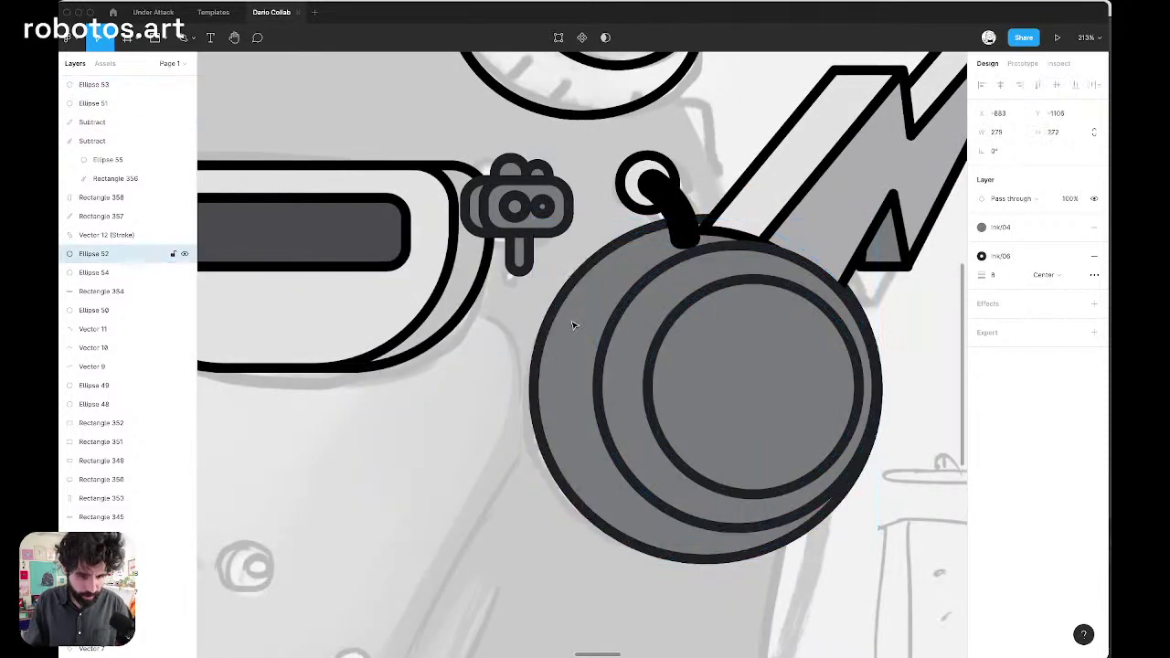
pyautogui.moveTo(573, 324); pyautogui.dragTo(577, 326)
pyautogui.hscroll(5, 656, 509)
pyautogui.scroll(-2, 656, 509)
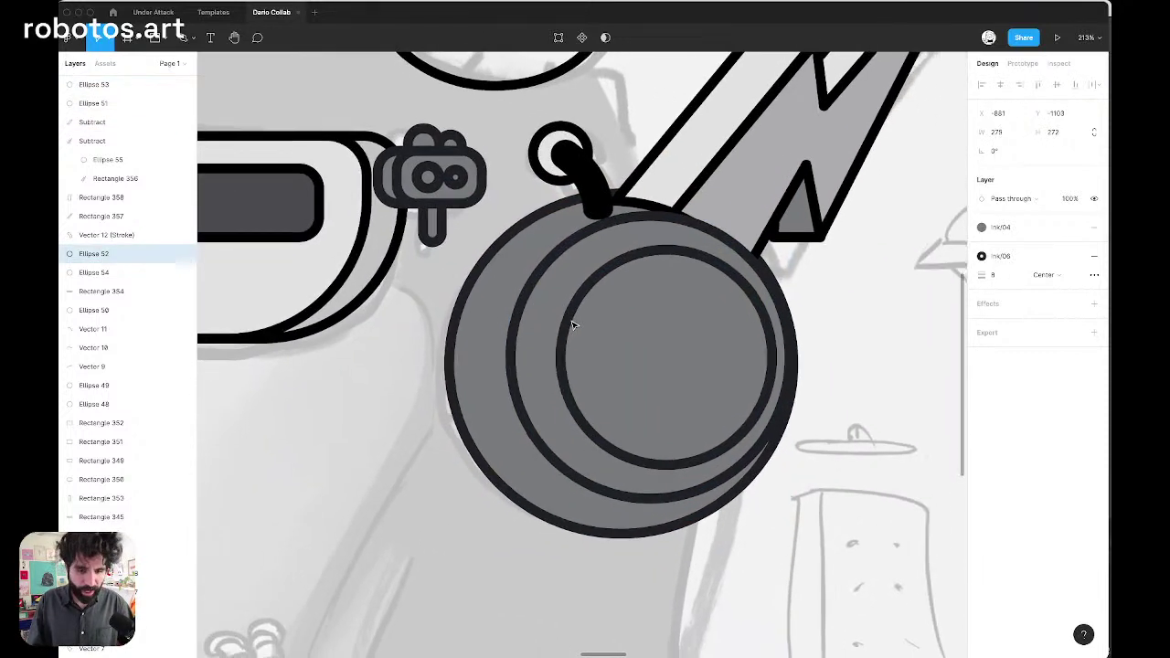
# Shrink the ear piece's outer circle to 271 × 264
pyautogui.press('super+Left')
pyautogui.press('super+Left')
pyautogui.press('super+Left')
pyautogui.press('super+Left')
pyautogui.press('super+Up')
pyautogui.press('super+Up')
pyautogui.press('super+Up')
pyautogui.press('super+Up')
pyautogui.press('super+Up')
pyautogui.press('super+Up')
pyautogui.press('super+Up')
pyautogui.press('super+Up')
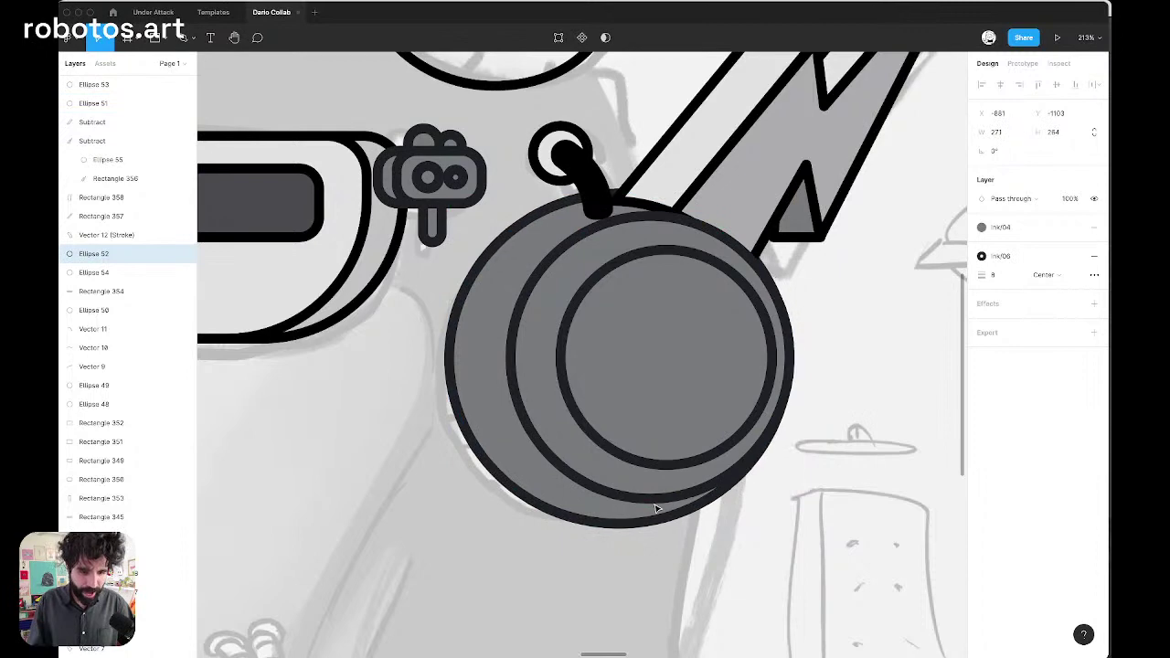
# Review the whole illustration to compare the traced helmet, visor and ear piece with the parts of the sketch still untraced
pyautogui.scroll(-3, 656, 509)
pyautogui.scroll(-8, 839, 525)
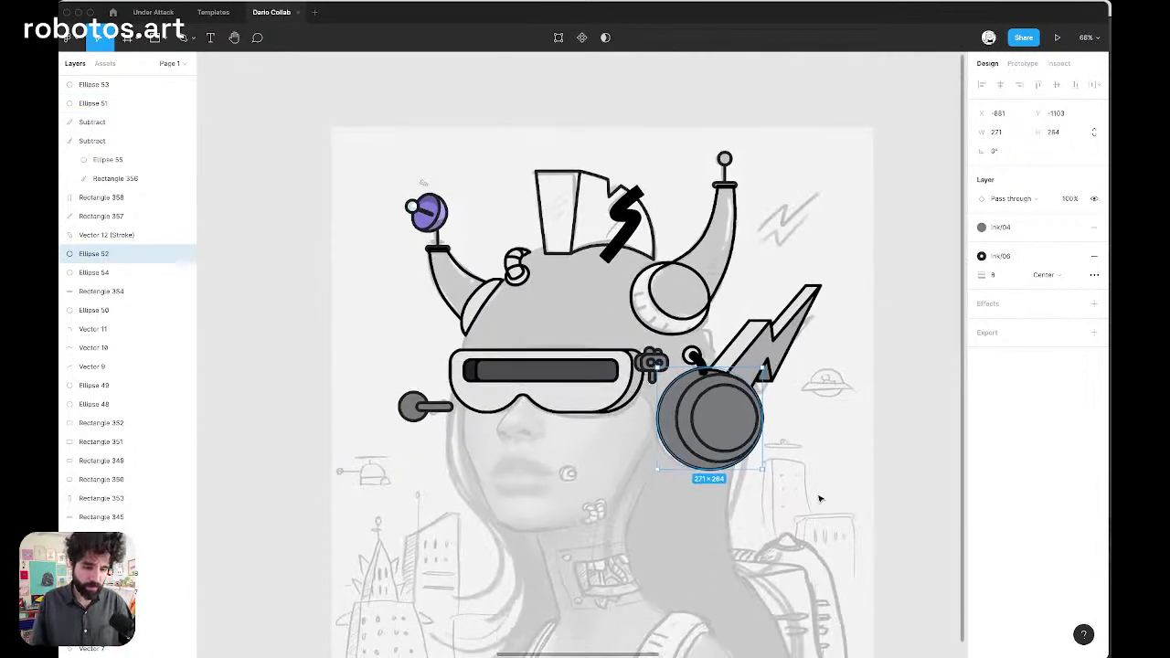
pyautogui.hscroll(-4, 820, 498)
pyautogui.scroll(-4, 820, 498)
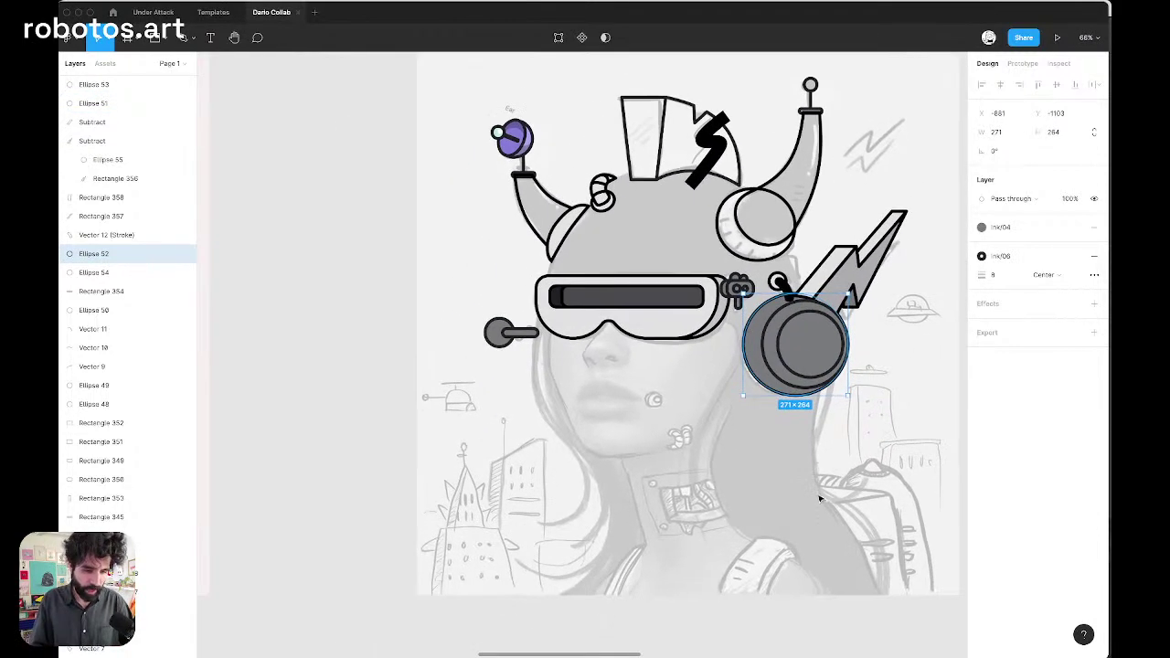
pyautogui.hscroll(5, 577, 369)
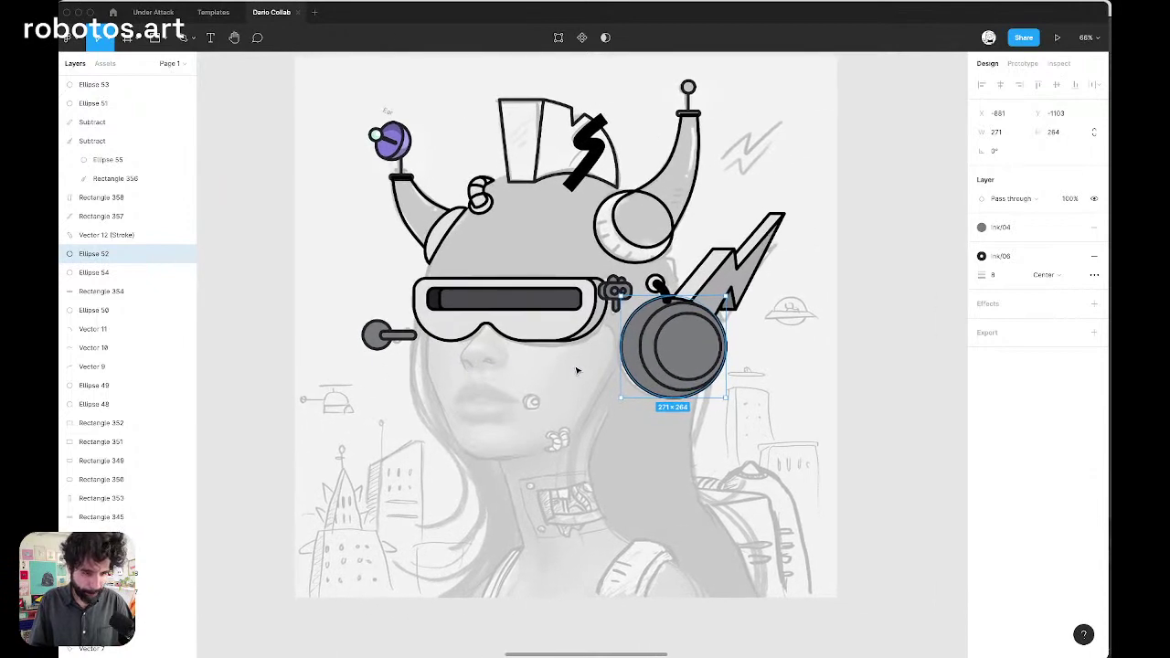
pyautogui.scroll(-7, 577, 370)
pyautogui.hscroll(-4, 577, 370)
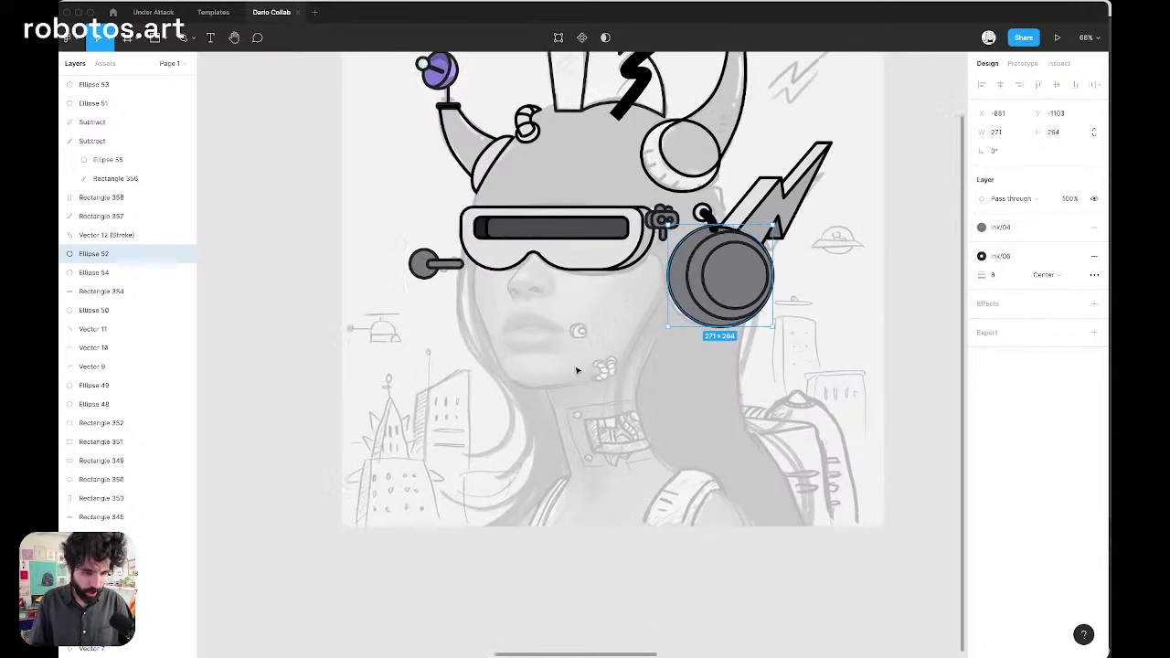
pyautogui.scroll(4, 577, 369)
pyautogui.hscroll(3, 576, 369)
pyautogui.scroll(4, 577, 369)
pyautogui.hscroll(2, 577, 370)
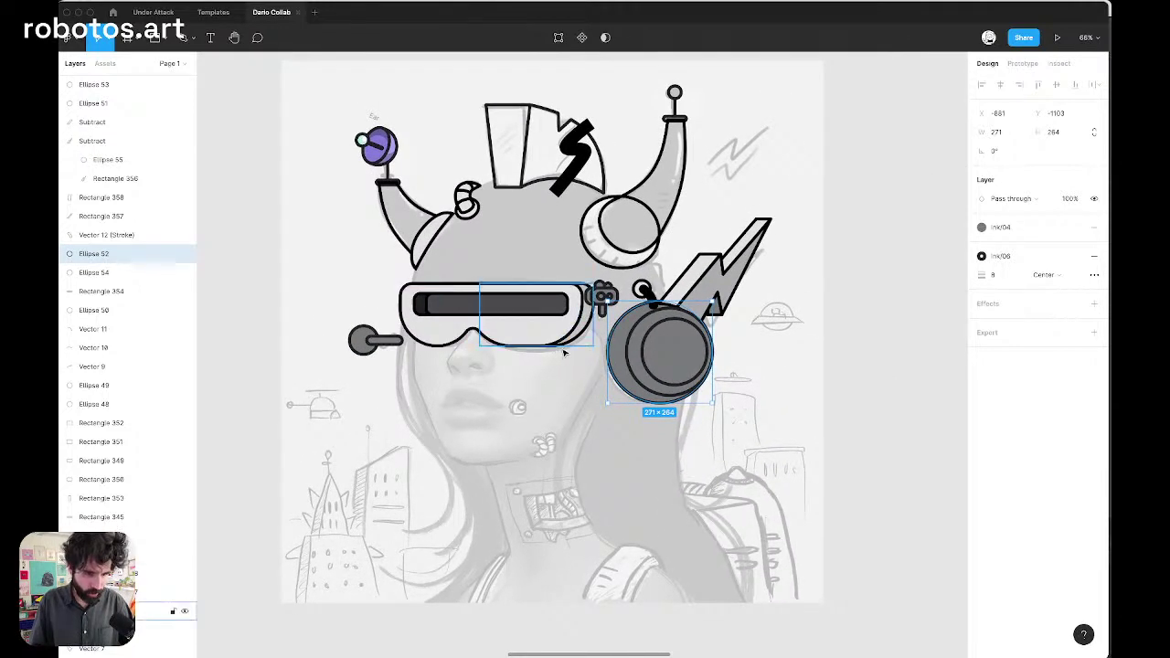
pyautogui.scroll(-5, 643, 242)
pyautogui.hscroll(-3, 643, 243)
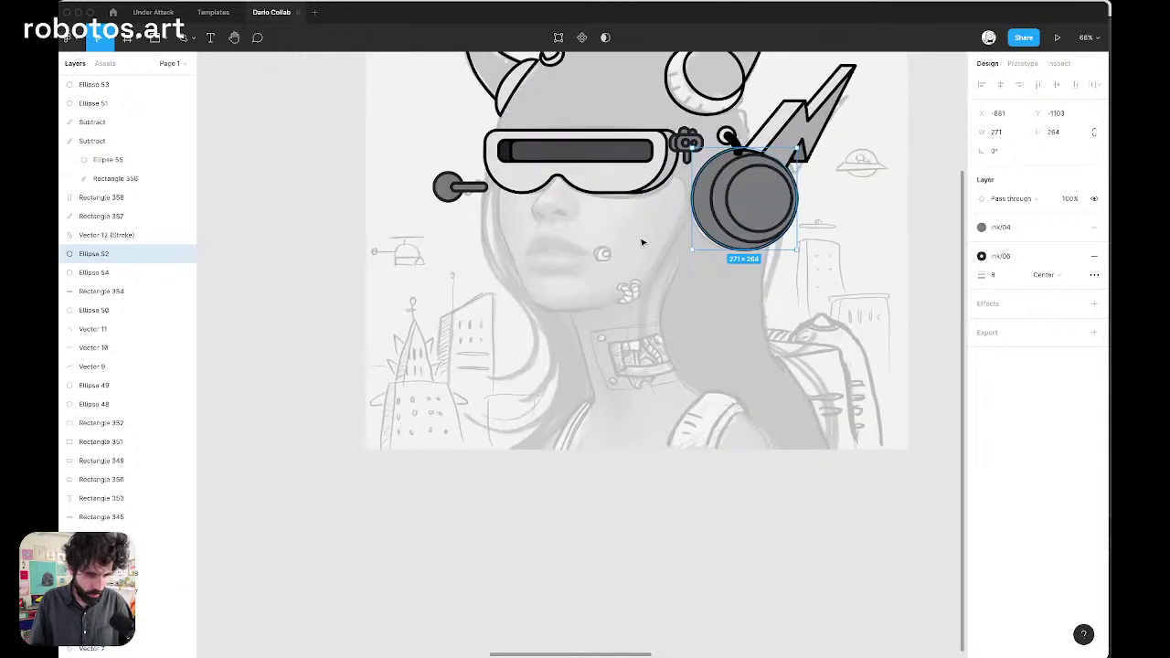
pyautogui.scroll(4, 642, 242)
pyautogui.hscroll(3, 643, 242)
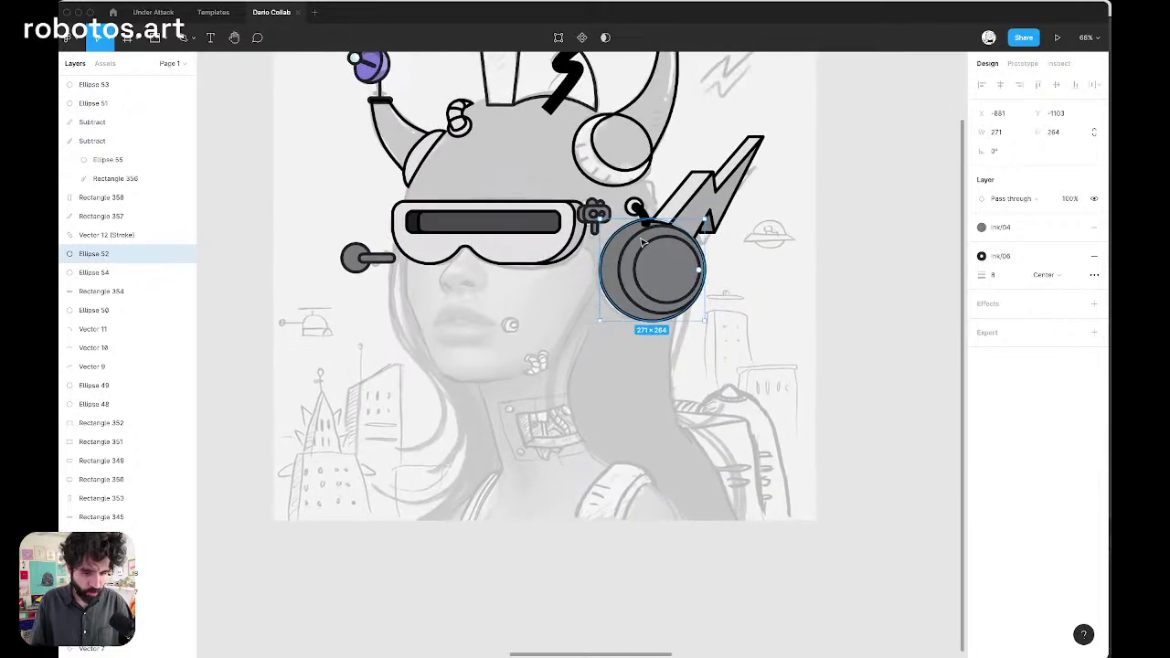
# Examine the sketched backpack and the neck's mechanical panel closely, including its screws, opening and inner cables
pyautogui.scroll(5, 677, 423)
pyautogui.scroll(-2, 680, 425)
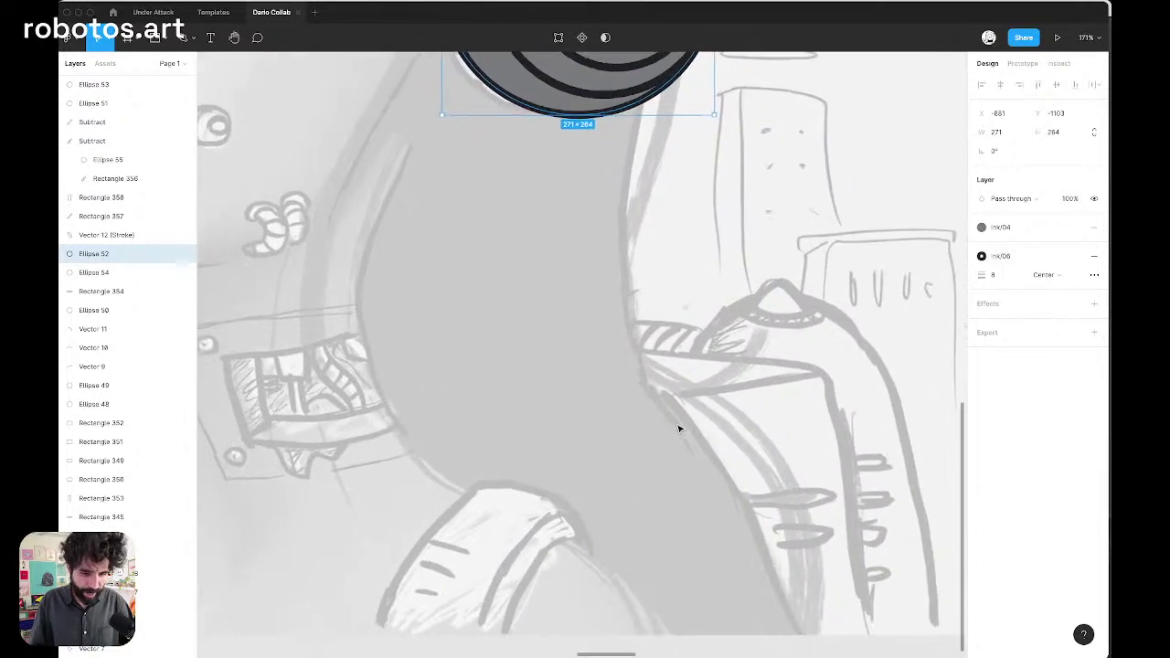
pyautogui.scroll(1, 704, 377)
pyautogui.scroll(-2, 703, 379)
pyautogui.hscroll(-3, 703, 378)
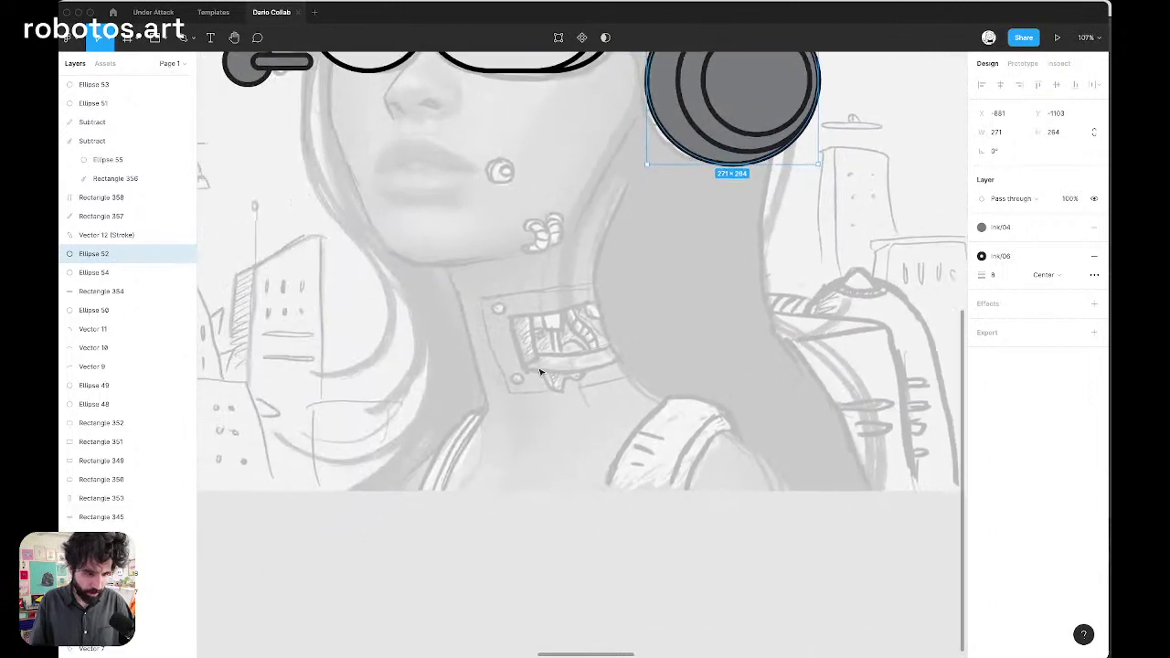
pyautogui.scroll(6, 540, 371)
pyautogui.scroll(1, 572, 284)
pyautogui.hscroll(1, 572, 284)
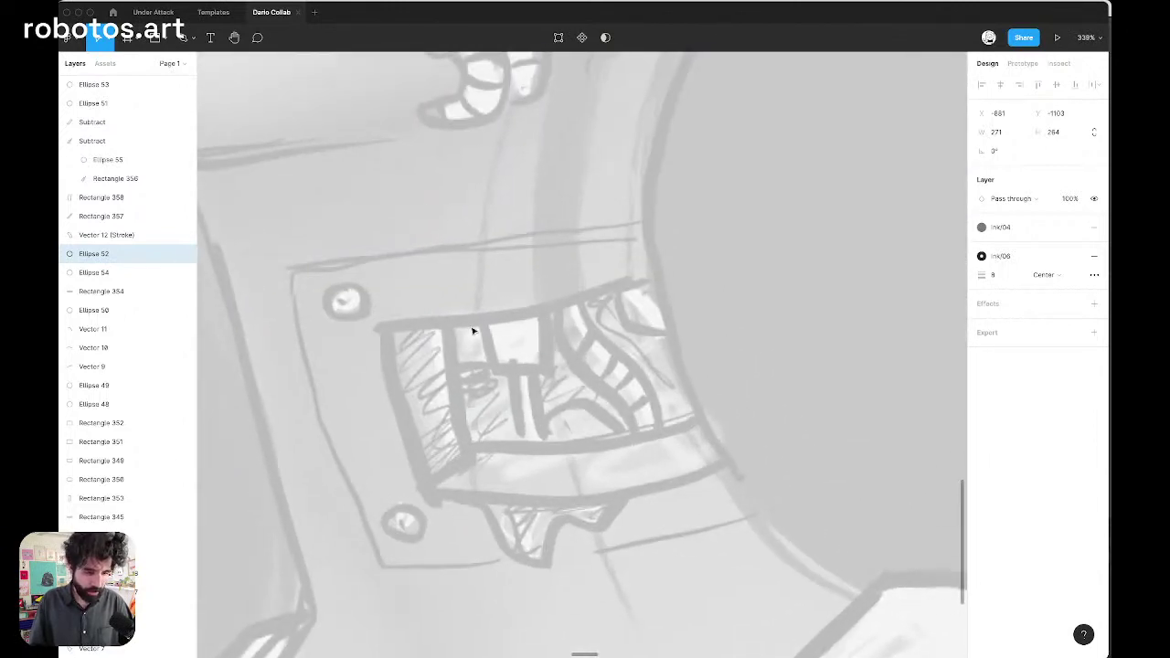
pyautogui.scroll(5, 514, 387)
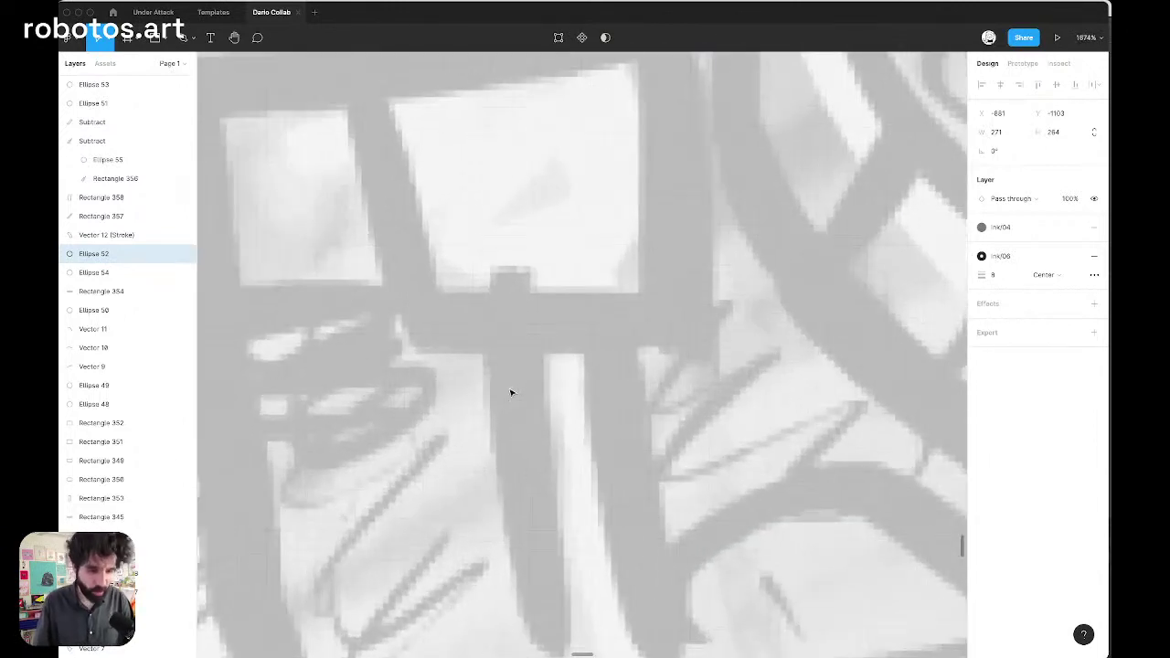
pyautogui.scroll(-5, 512, 392)
pyautogui.scroll(-4, 511, 392)
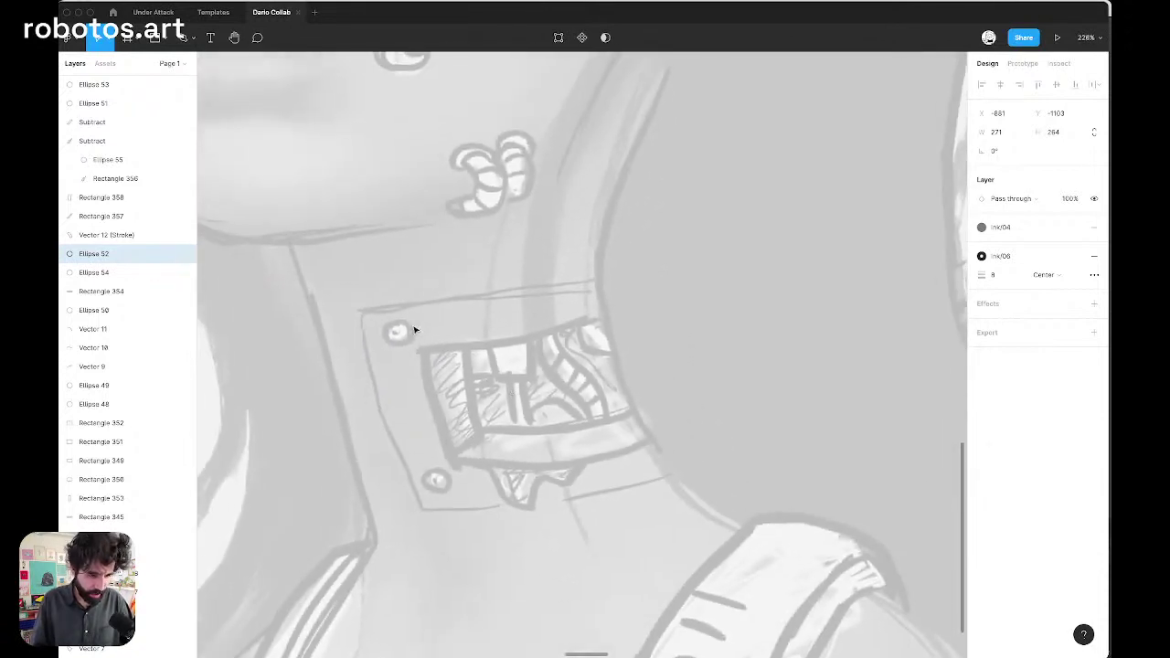
pyautogui.scroll(4, 405, 330)
pyautogui.scroll(-5, 390, 324)
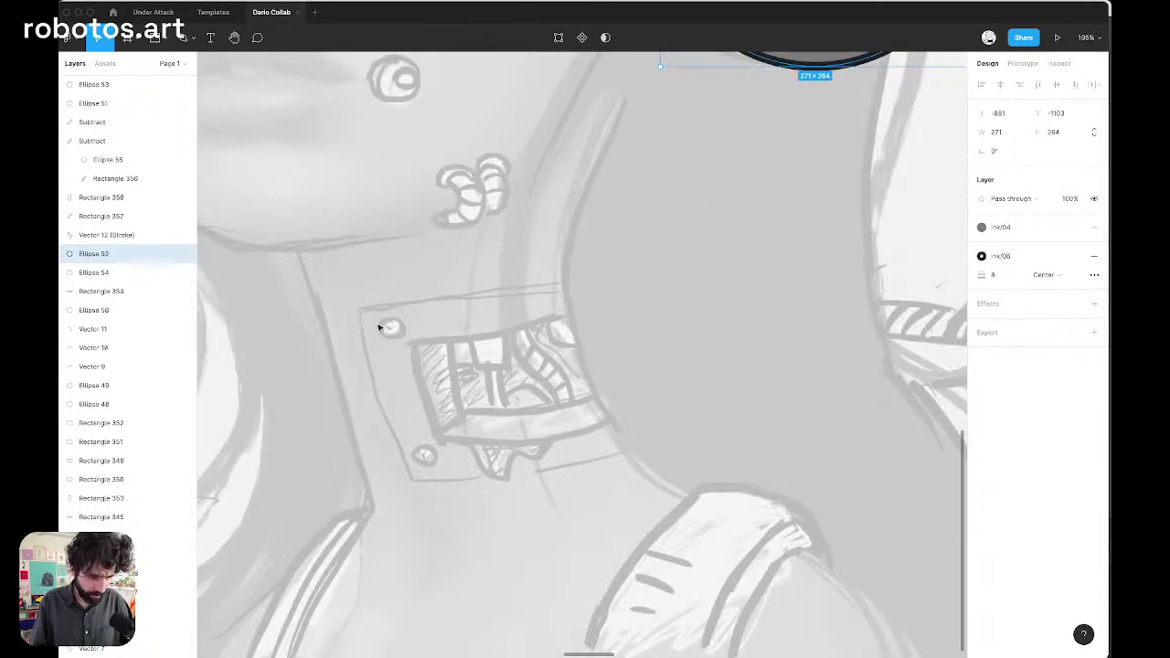
pyautogui.scroll(5, 418, 466)
pyautogui.scroll(3, 444, 430)
pyautogui.scroll(-8, 444, 430)
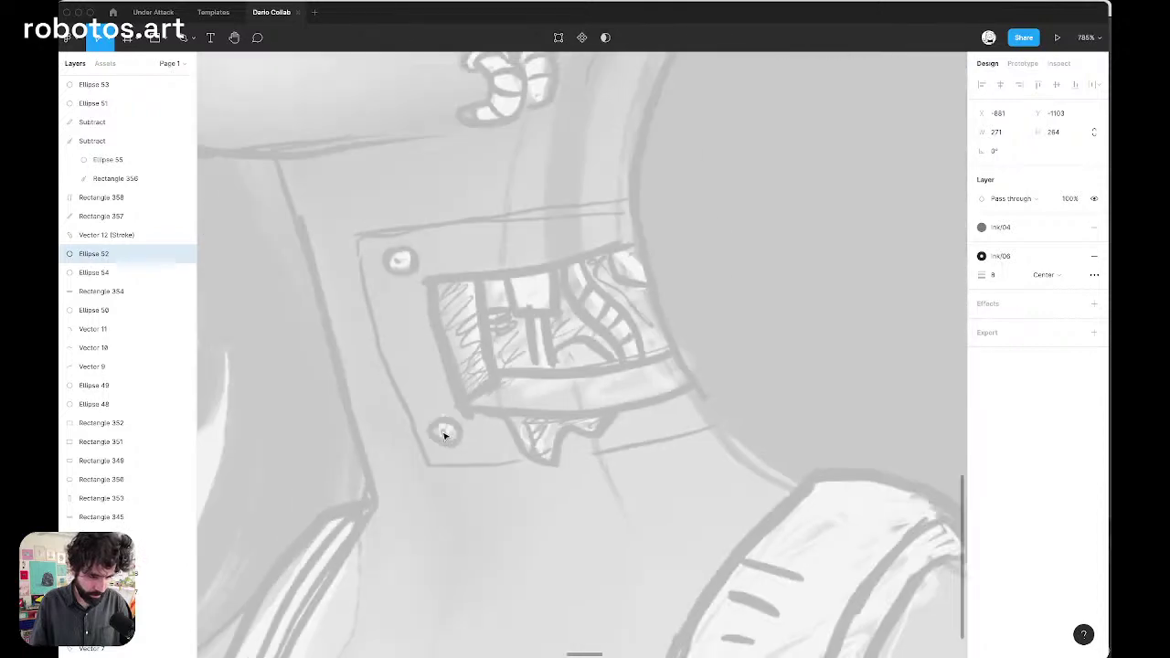
# Survey the lower half of the sketch, covering the cheek stud, jaw cables, neck panel, city buildings, helicopter and backpack
pyautogui.scroll(4, 445, 435)
pyautogui.scroll(-5, 444, 435)
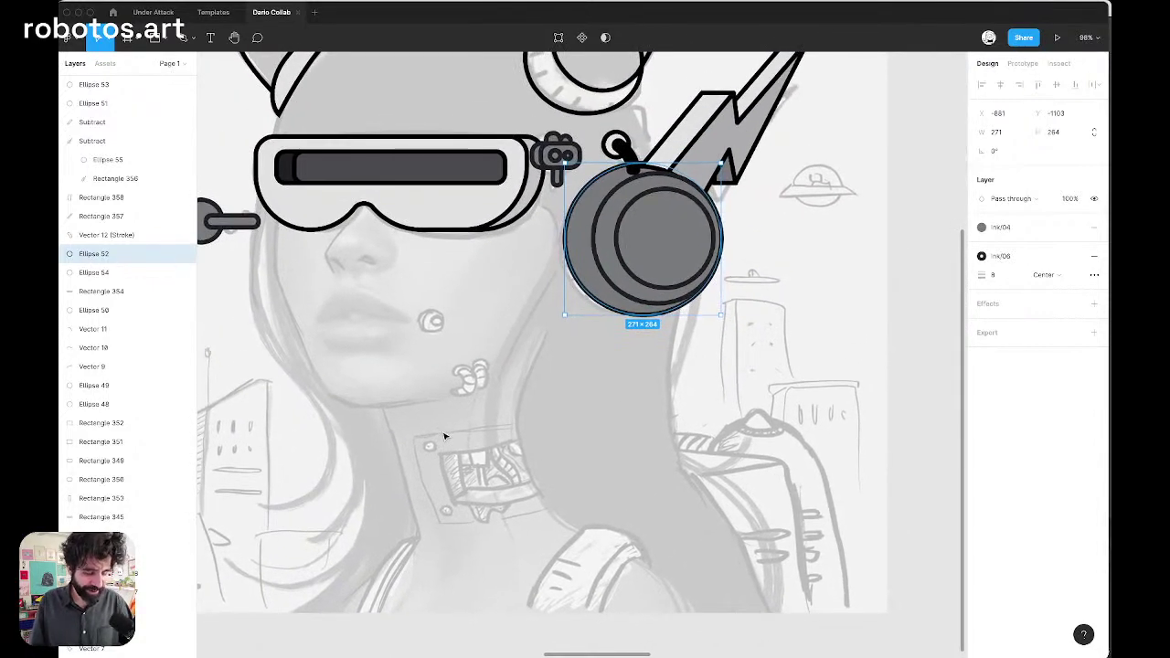
pyautogui.scroll(-5, 444, 435)
pyautogui.scroll(1, 444, 435)
pyautogui.scroll(6, 445, 435)
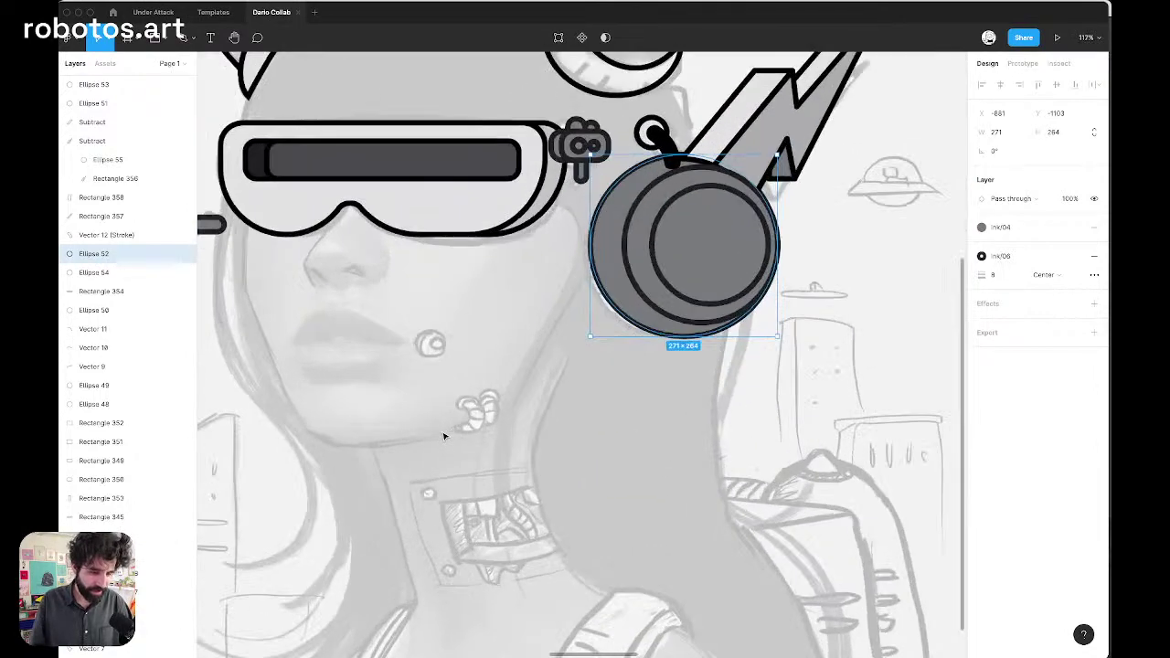
pyautogui.scroll(5, 444, 435)
pyautogui.scroll(-8, 445, 435)
pyautogui.hscroll(-3, 444, 435)
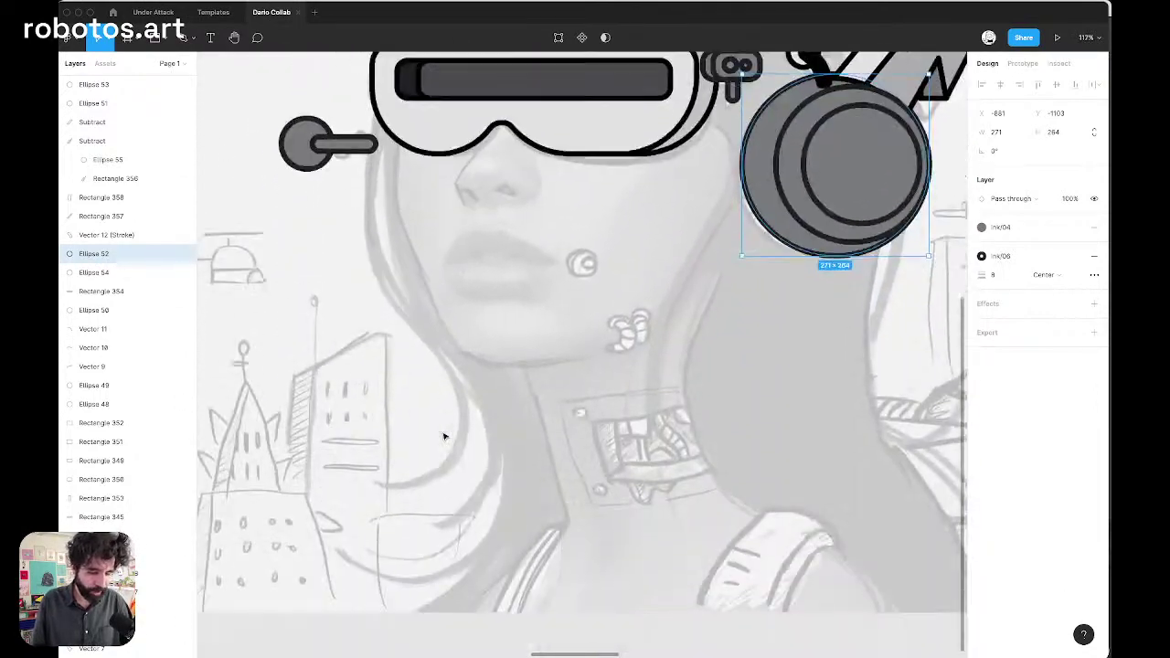
pyautogui.scroll(-3, 445, 436)
pyautogui.hscroll(2, 505, 410)
pyautogui.scroll(1, 505, 410)
pyautogui.scroll(2, 520, 363)
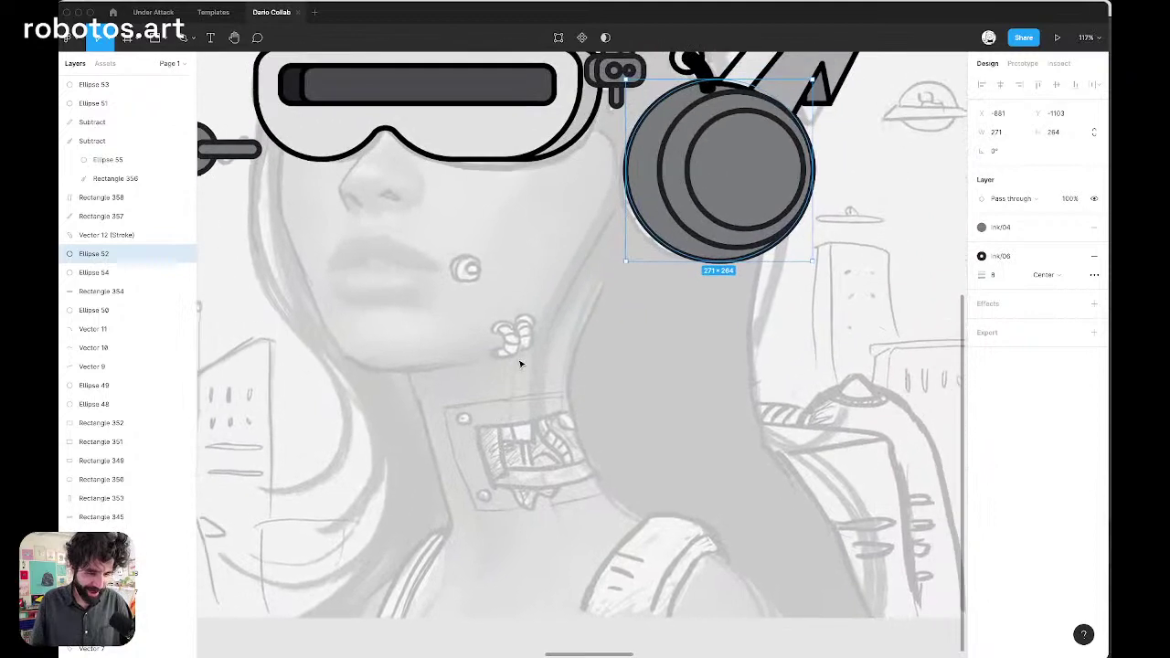
pyautogui.hscroll(-4, 520, 364)
pyautogui.scroll(-2, 520, 363)
pyautogui.hscroll(2, 520, 364)
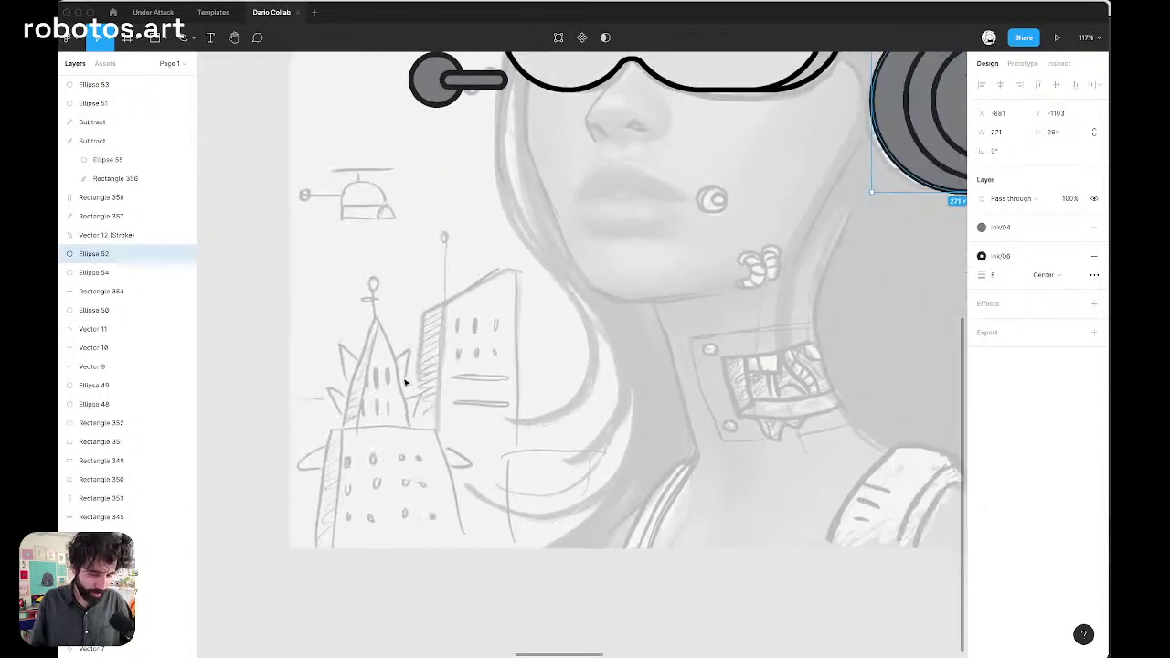
pyautogui.hscroll(3, 406, 382)
pyautogui.scroll(1, 406, 382)
pyautogui.scroll(-2, 406, 383)
pyautogui.hscroll(3, 406, 383)
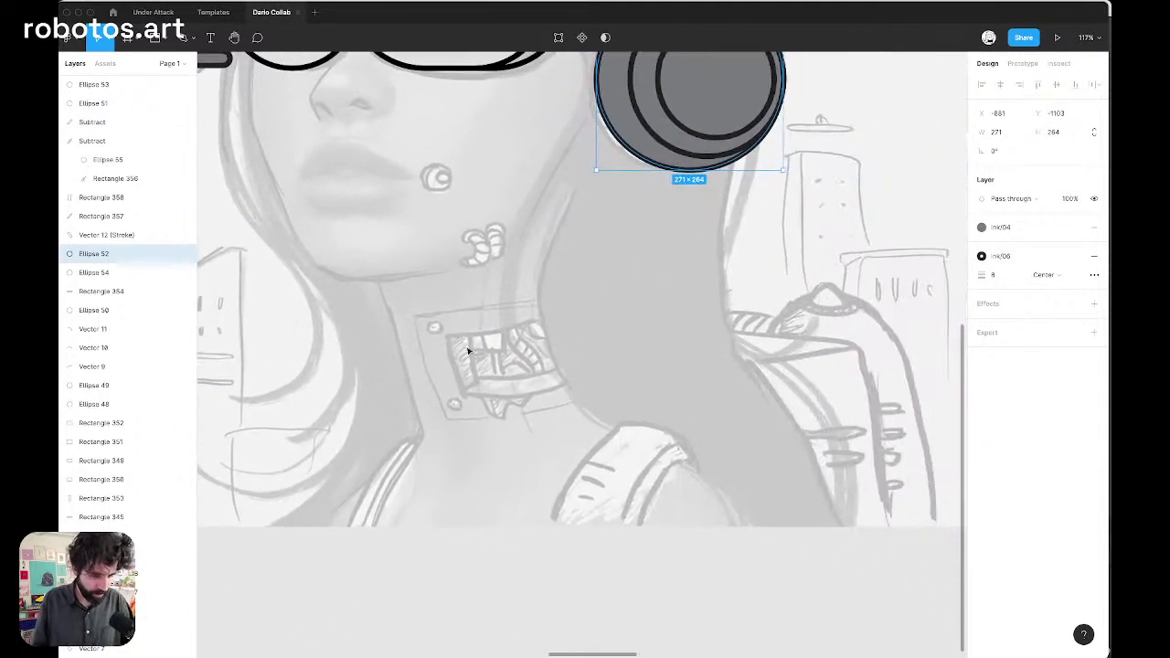
# Examine the neck panel's opening and inner parts closely, and compare them with the sketched buildings, backpack and traced helmet
pyautogui.scroll(5, 482, 350)
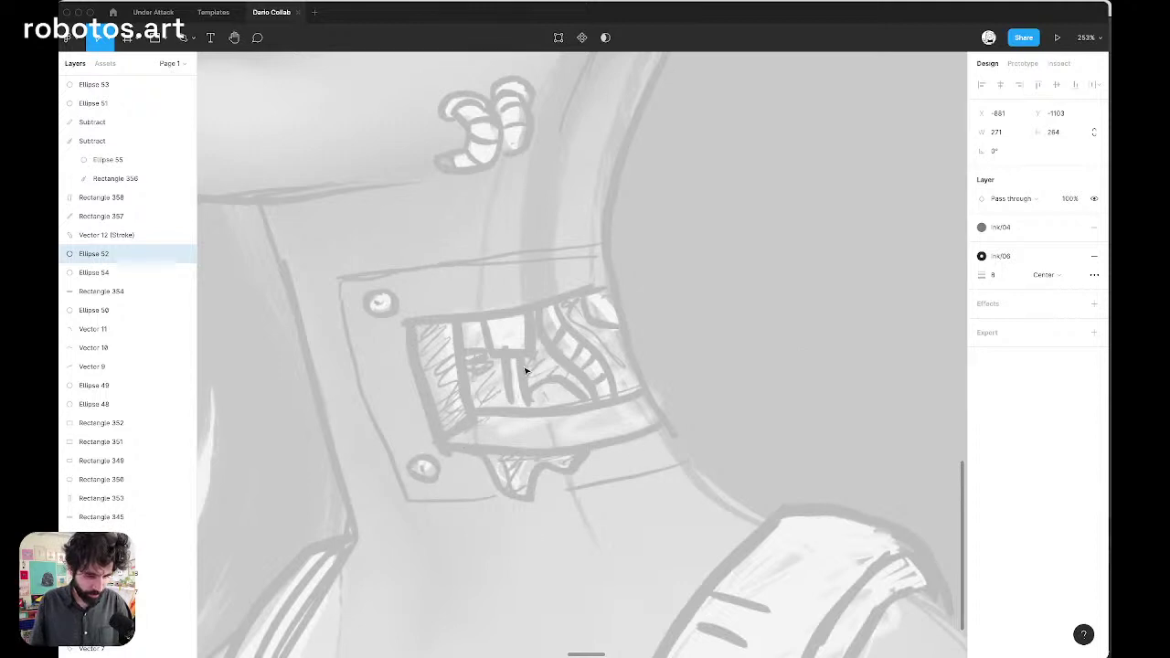
pyautogui.scroll(10, 526, 370)
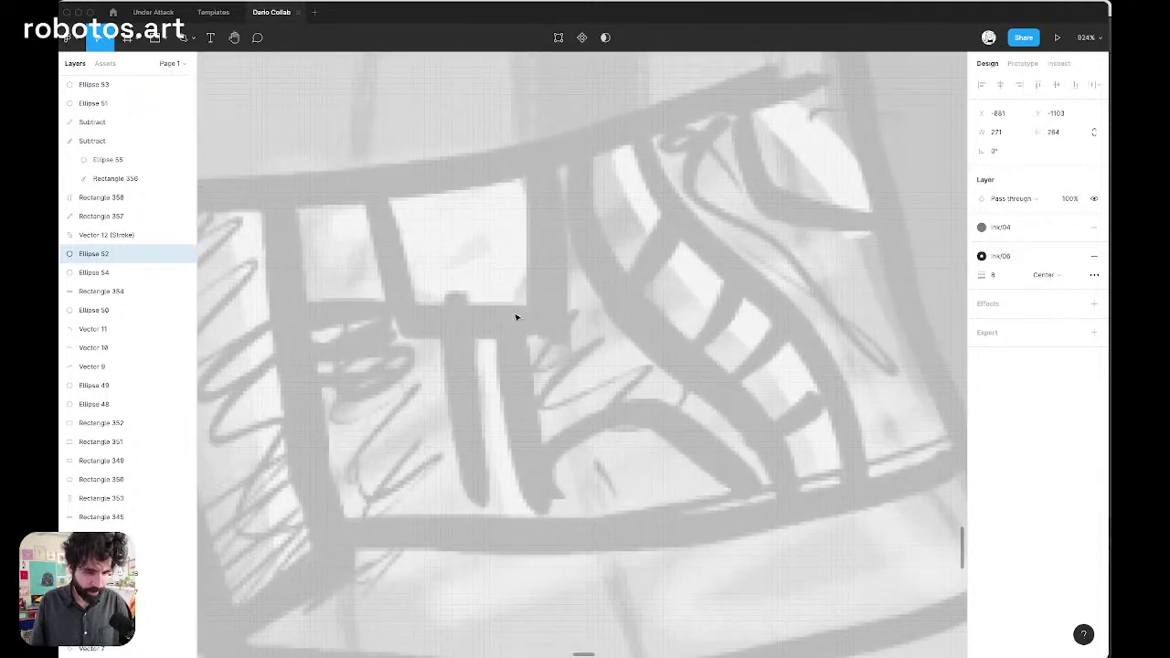
pyautogui.scroll(-9, 539, 335)
pyautogui.scroll(-4, 650, 251)
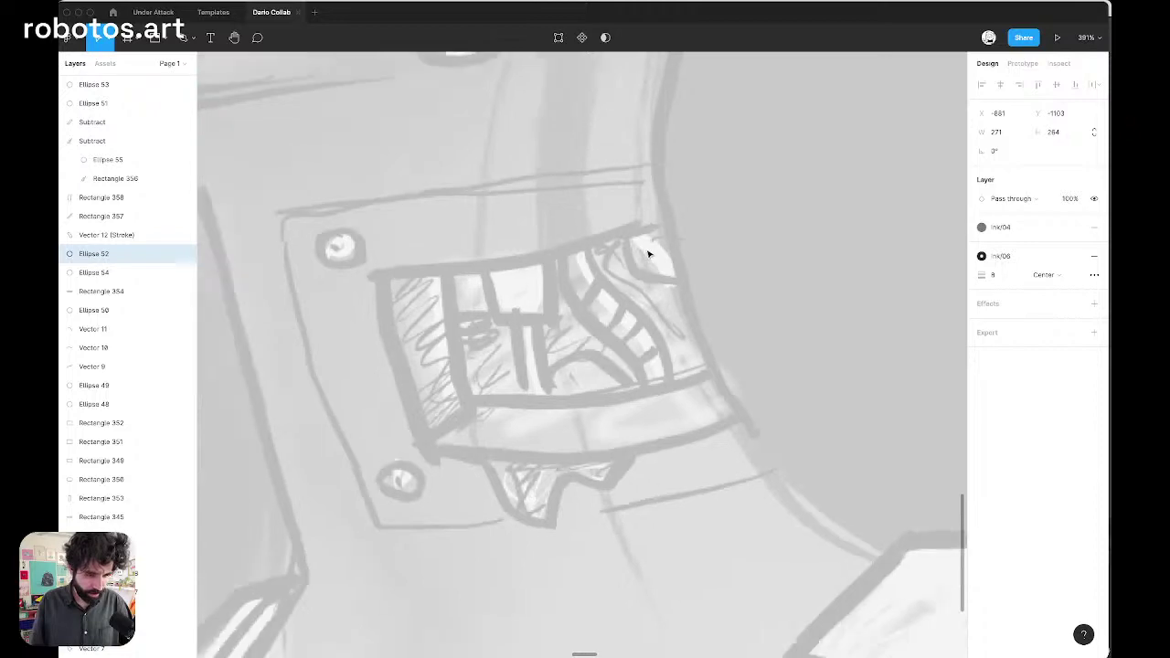
pyautogui.scroll(-6, 648, 254)
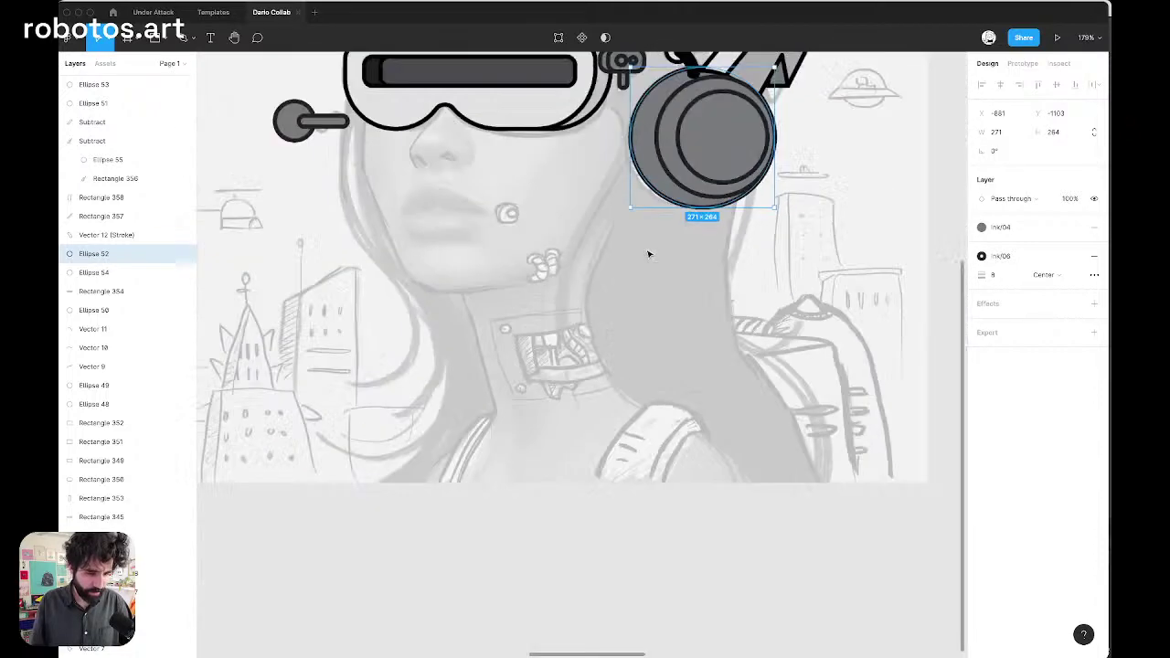
pyautogui.scroll(10, 828, 349)
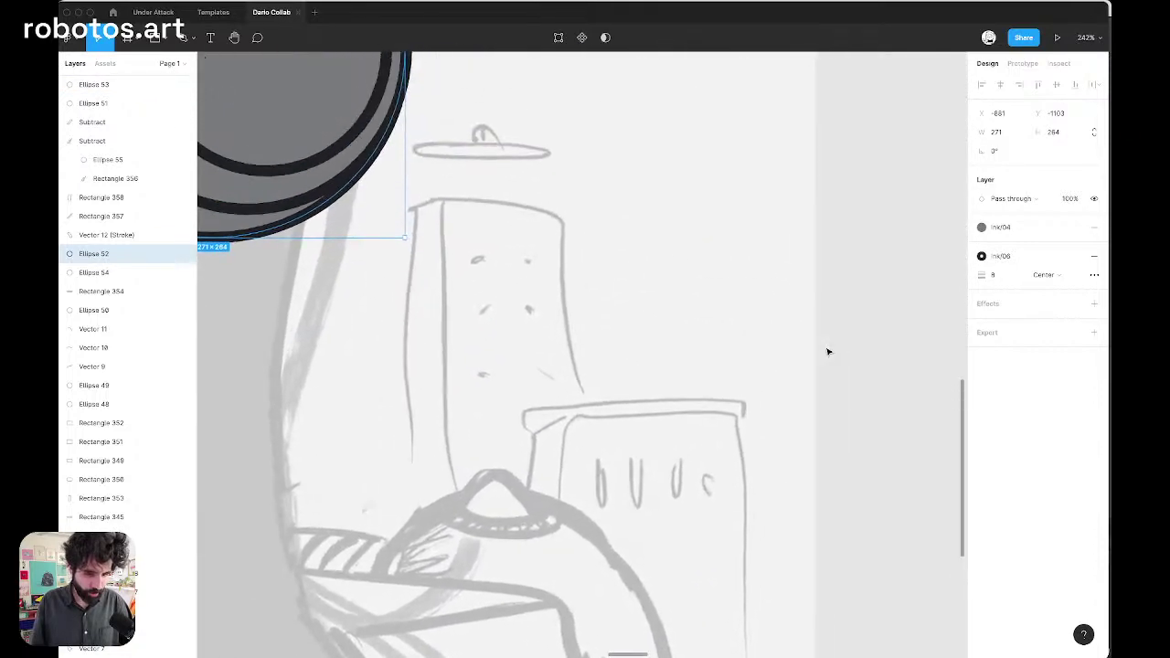
pyautogui.scroll(-8, 828, 351)
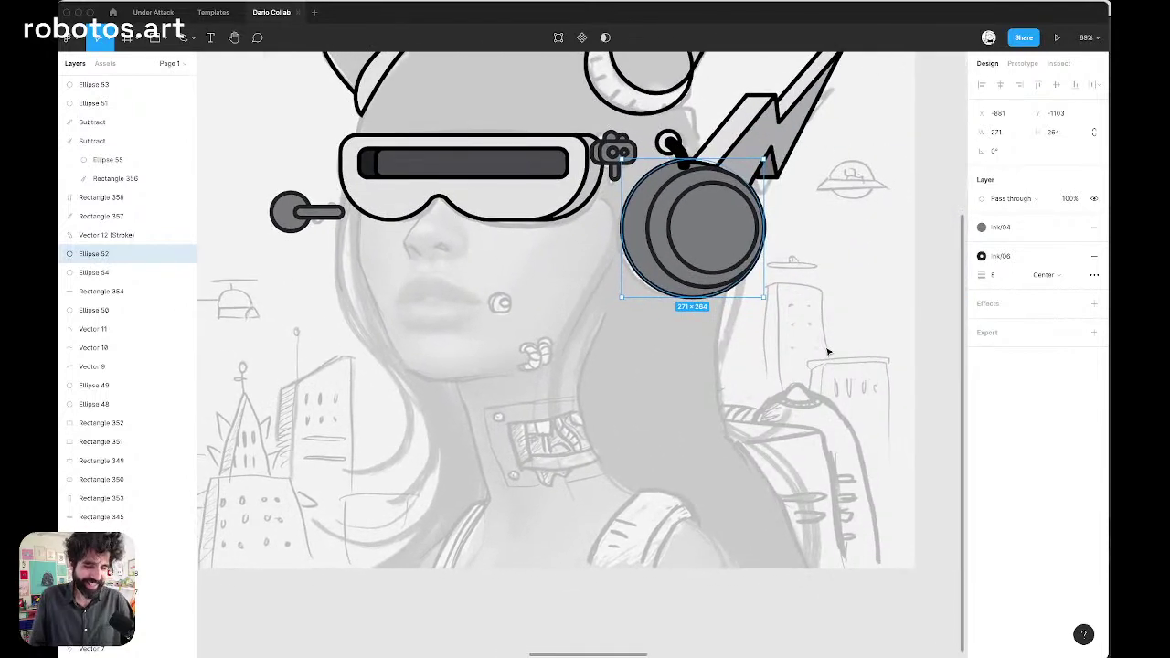
pyautogui.scroll(3, 828, 351)
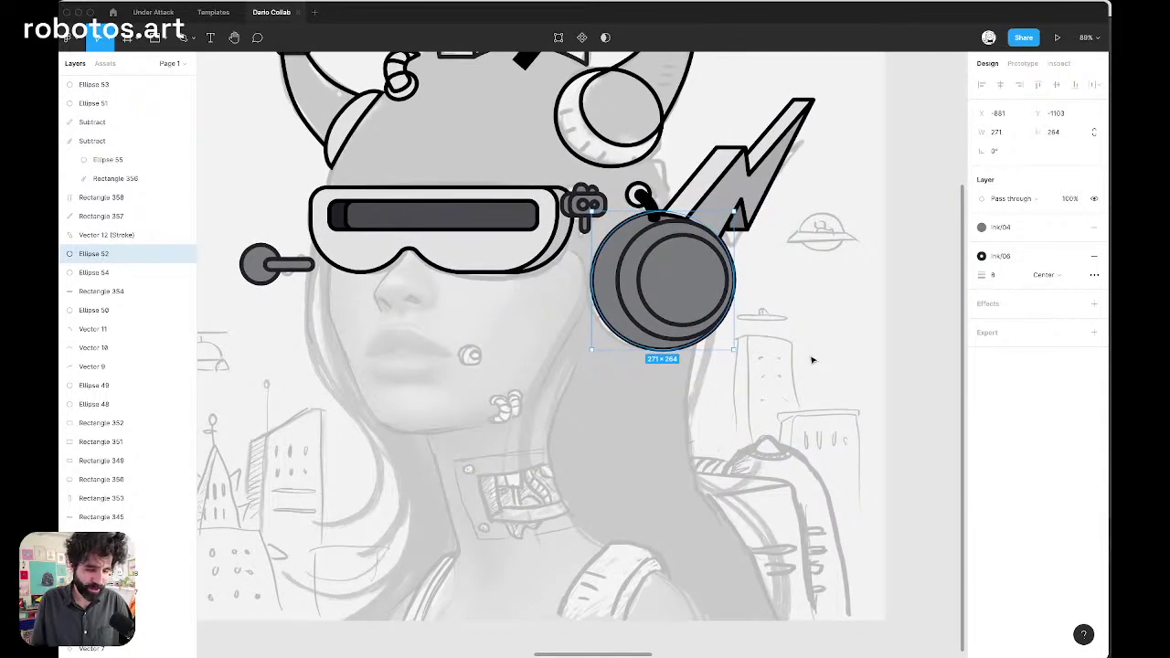
pyautogui.scroll(8, 476, 536)
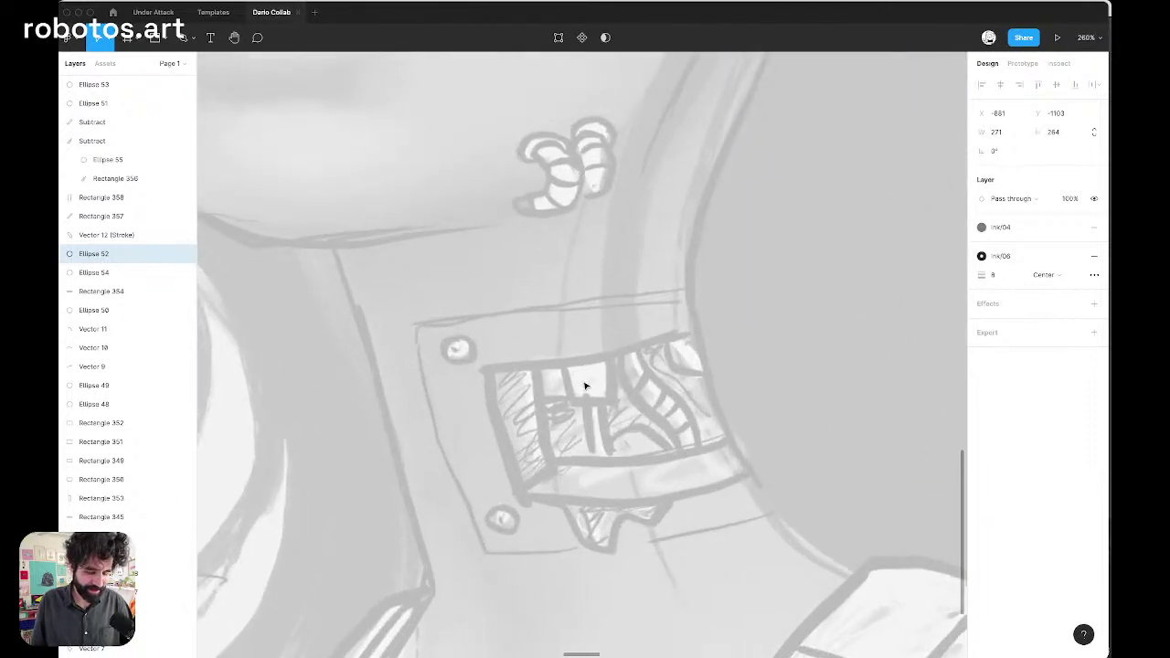
pyautogui.scroll(-8, 586, 386)
pyautogui.scroll(3, 541, 376)
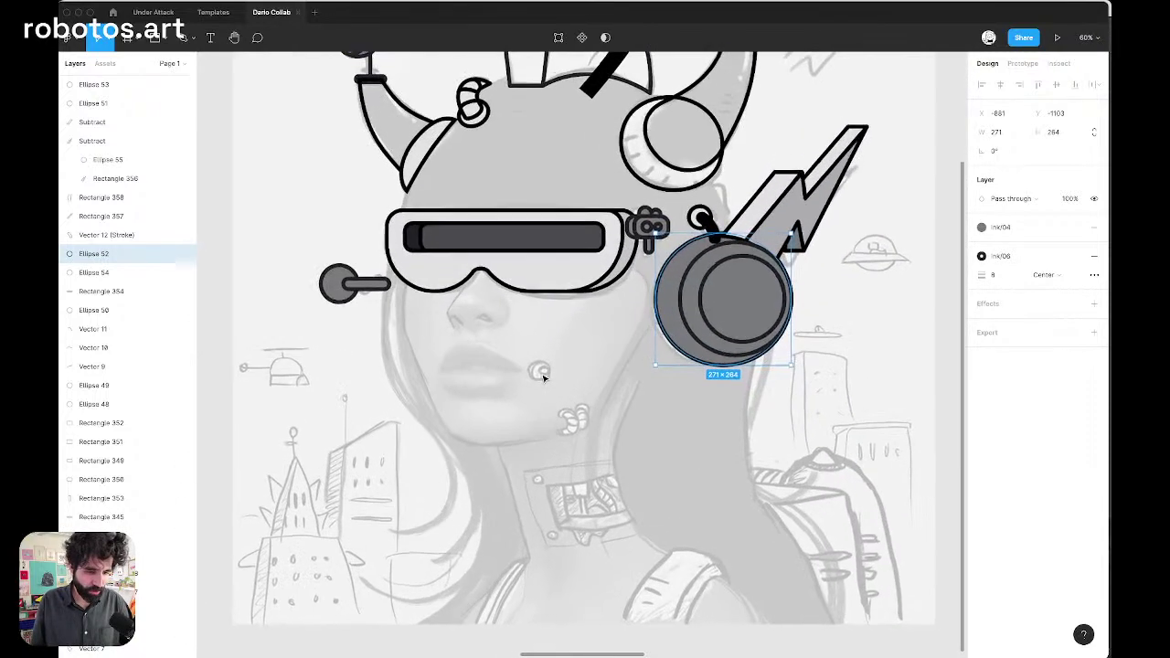
pyautogui.scroll(3, 543, 377)
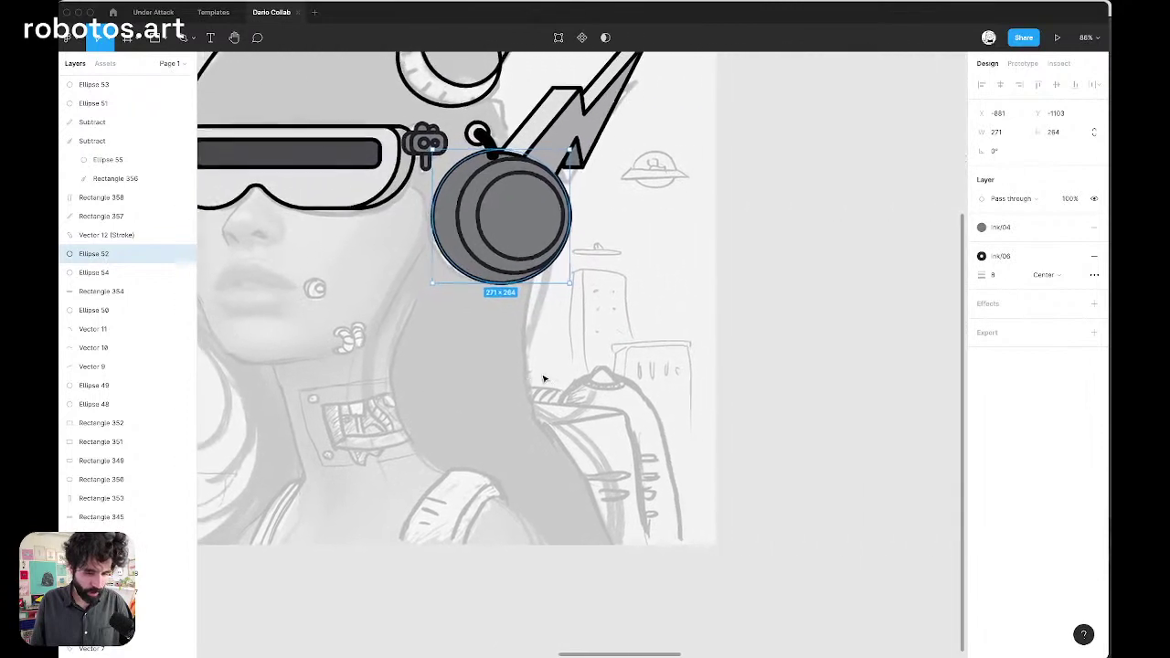
pyautogui.scroll(6, 543, 378)
pyautogui.hscroll(-3, 543, 377)
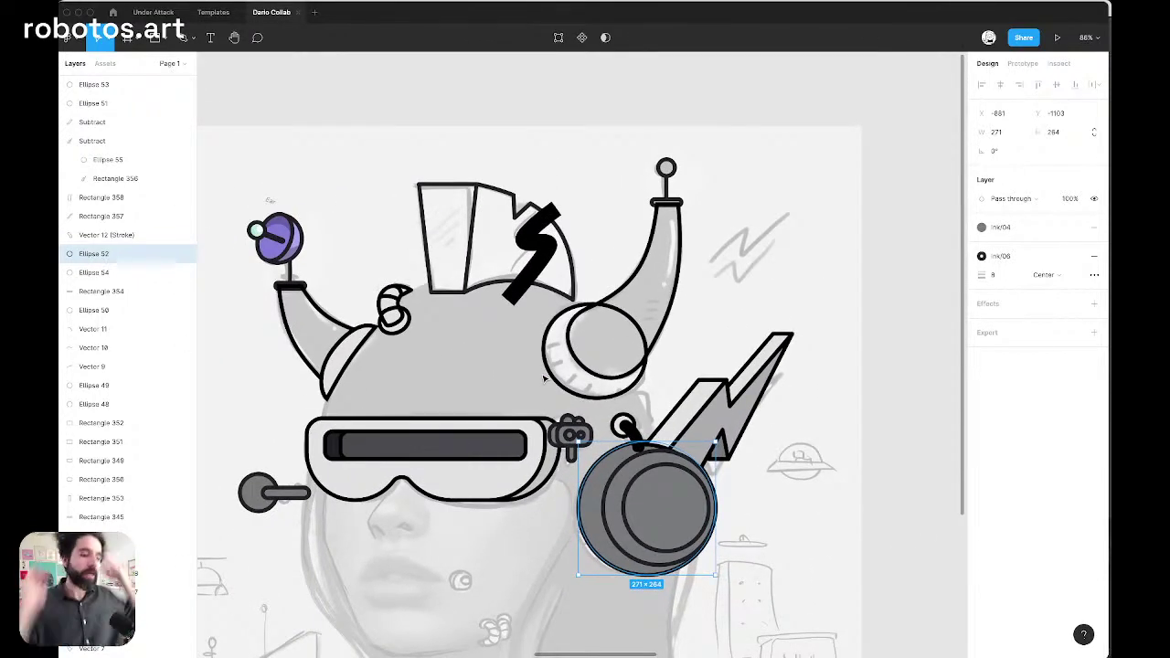
# Fill both faces of the helmet's mohawk crest with the Purplered/05 color style
pyautogui.click(438, 190)
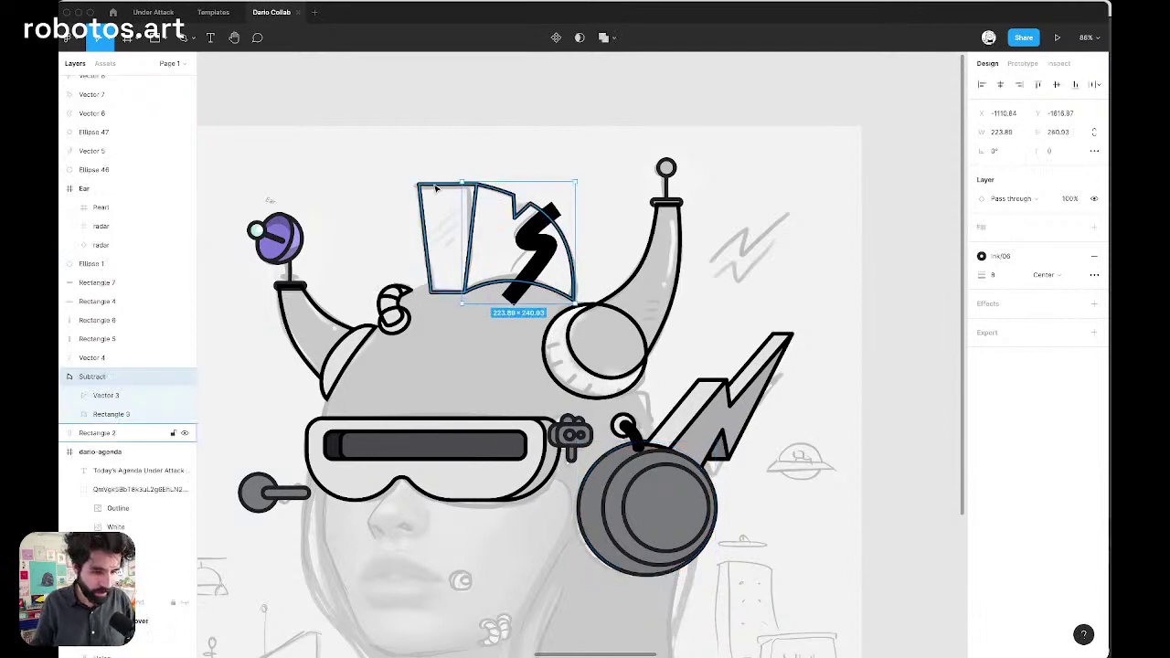
pyautogui.keyDown('shift'); pyautogui.click(437, 188); pyautogui.keyUp('shift')
pyautogui.click(1075, 276)
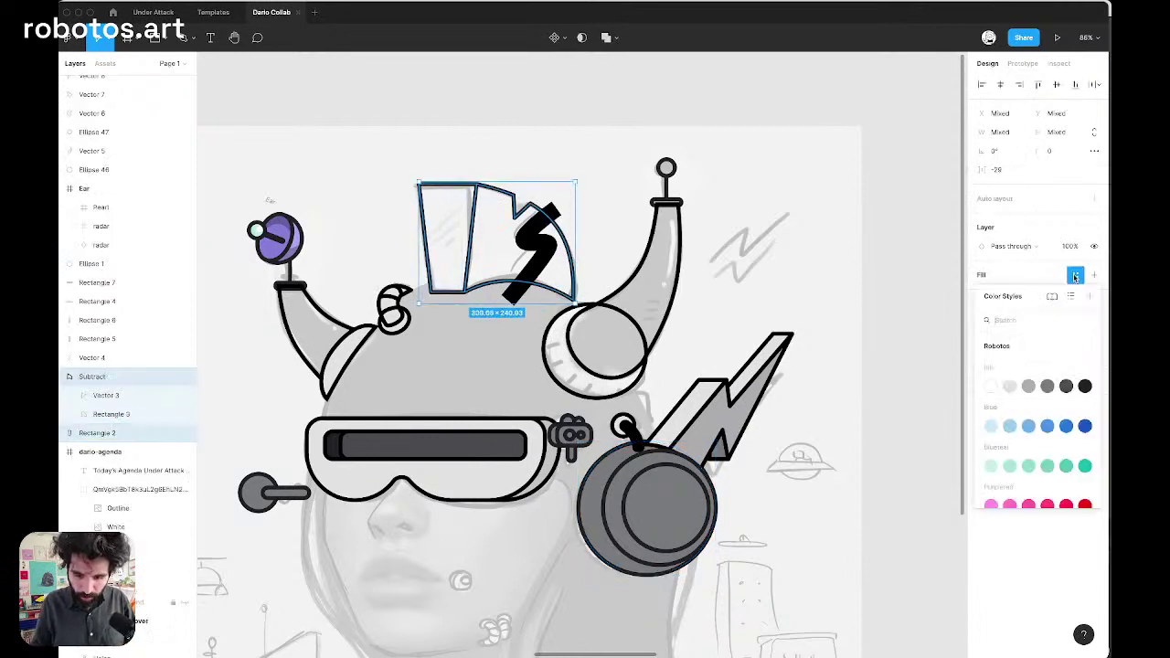
pyautogui.scroll(-3, 1058, 393)
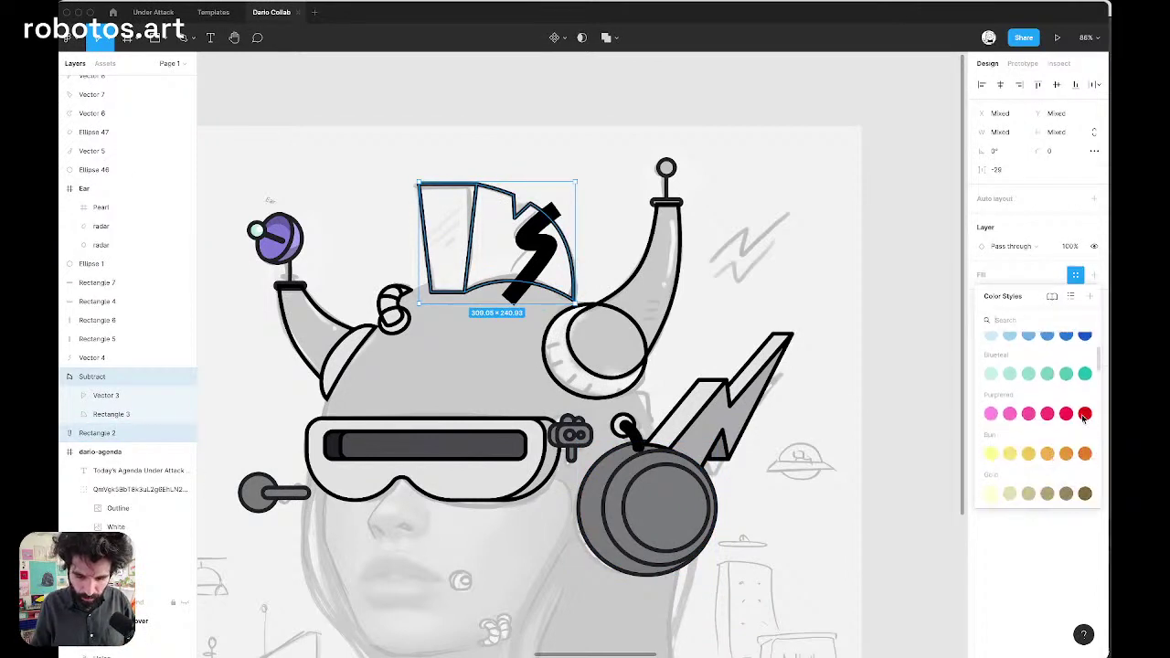
pyautogui.click(1068, 423)
pyautogui.click(618, 135)
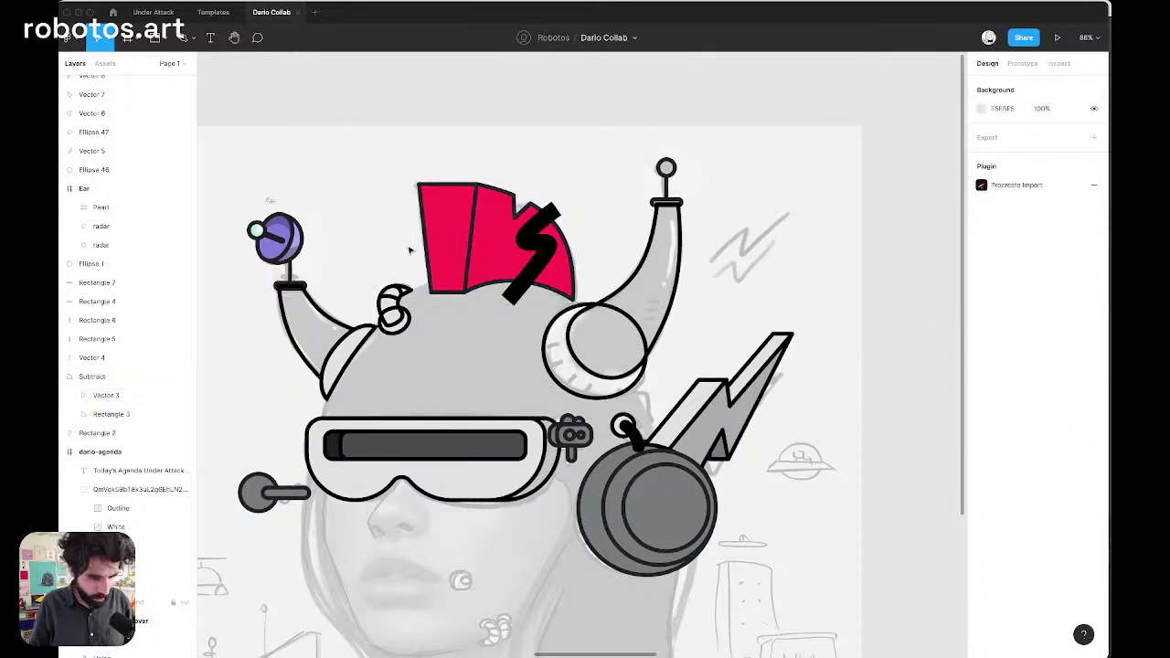
# Change the crest's narrow front face to the darker Purplered/06 color style
pyautogui.click(443, 234)
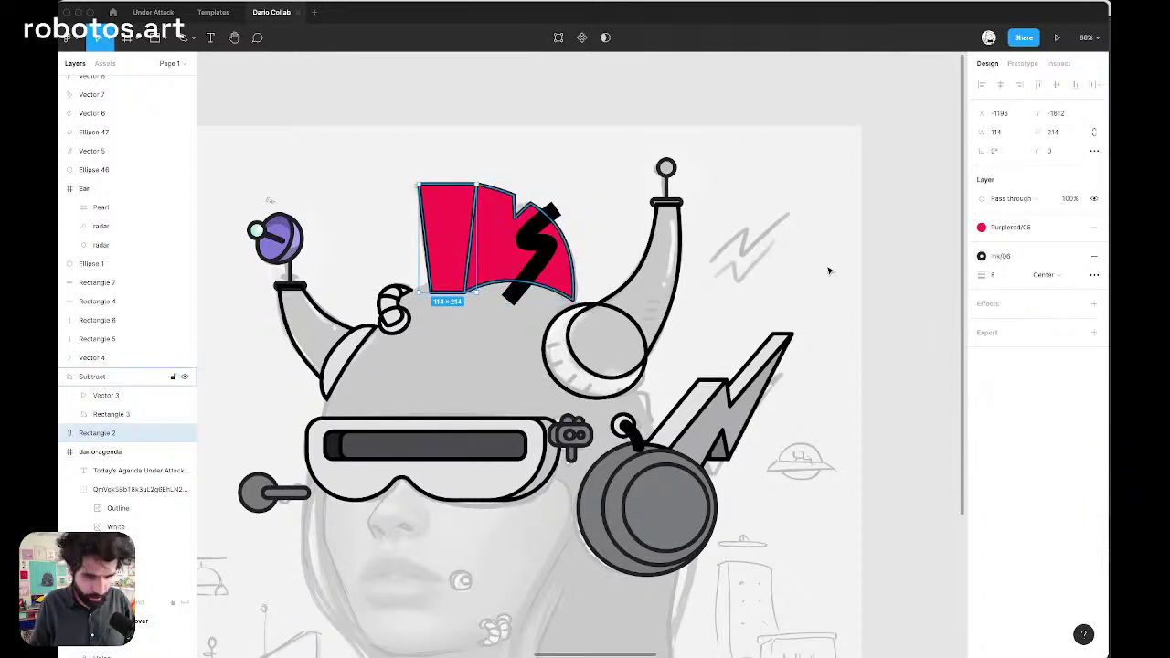
pyautogui.click(1031, 227)
pyautogui.click(1085, 372)
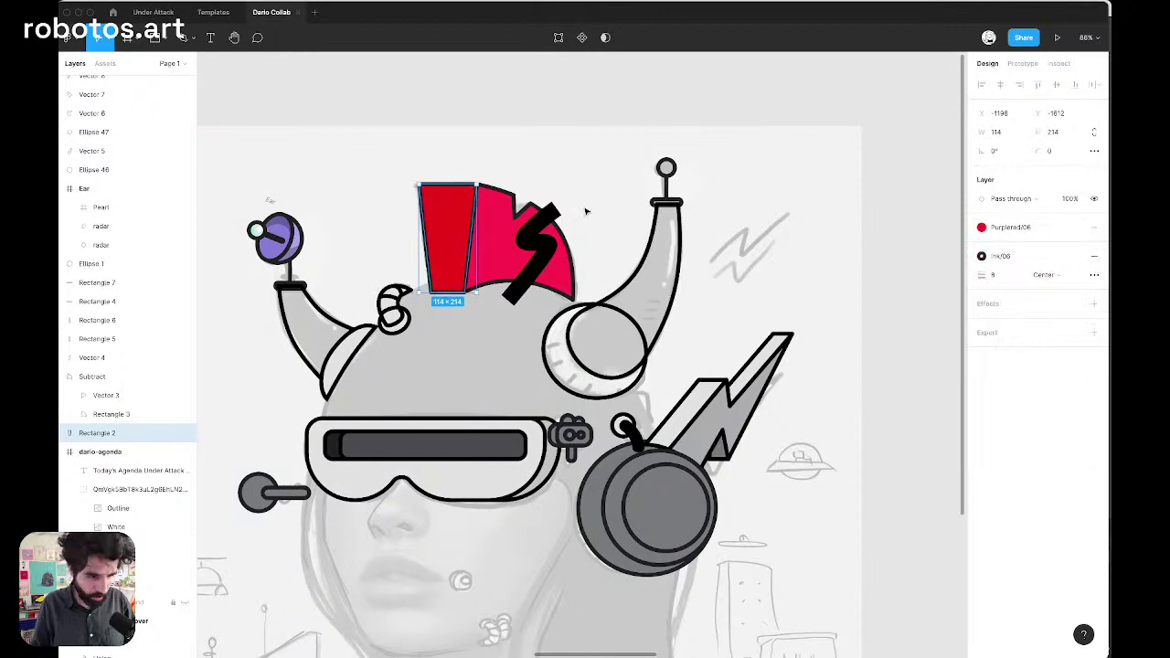
pyautogui.click(543, 134)
# Review the recolored crest in the whole illustration and inspect the traced visor and ear piece up close
pyautogui.scroll(-5, 542, 135)
pyautogui.scroll(-3, 543, 135)
pyautogui.scroll(3, 512, 210)
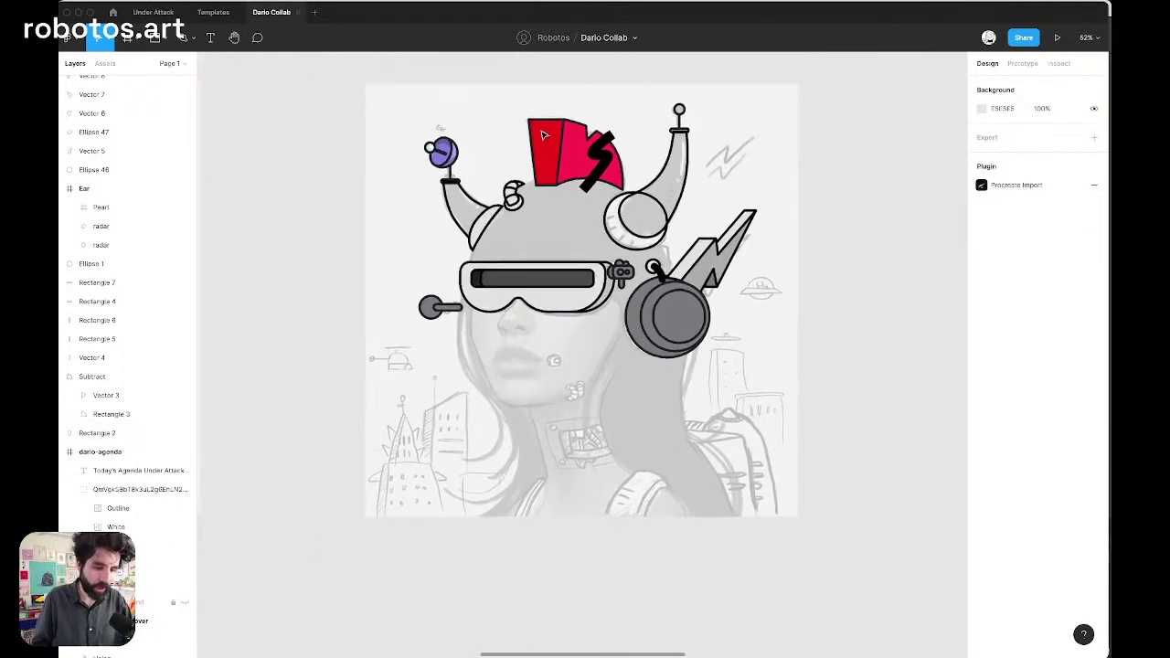
pyautogui.scroll(5, 460, 280)
pyautogui.hscroll(5, 459, 280)
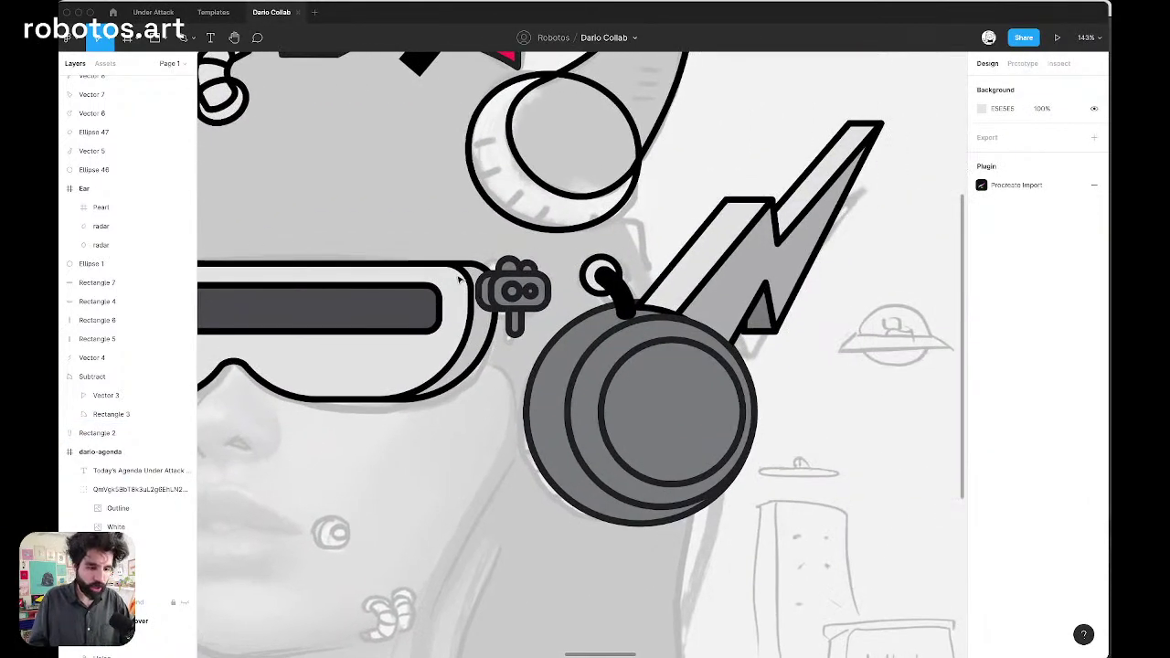
pyautogui.scroll(2, 459, 280)
pyautogui.hscroll(-5, 459, 281)
pyautogui.scroll(-2, 459, 281)
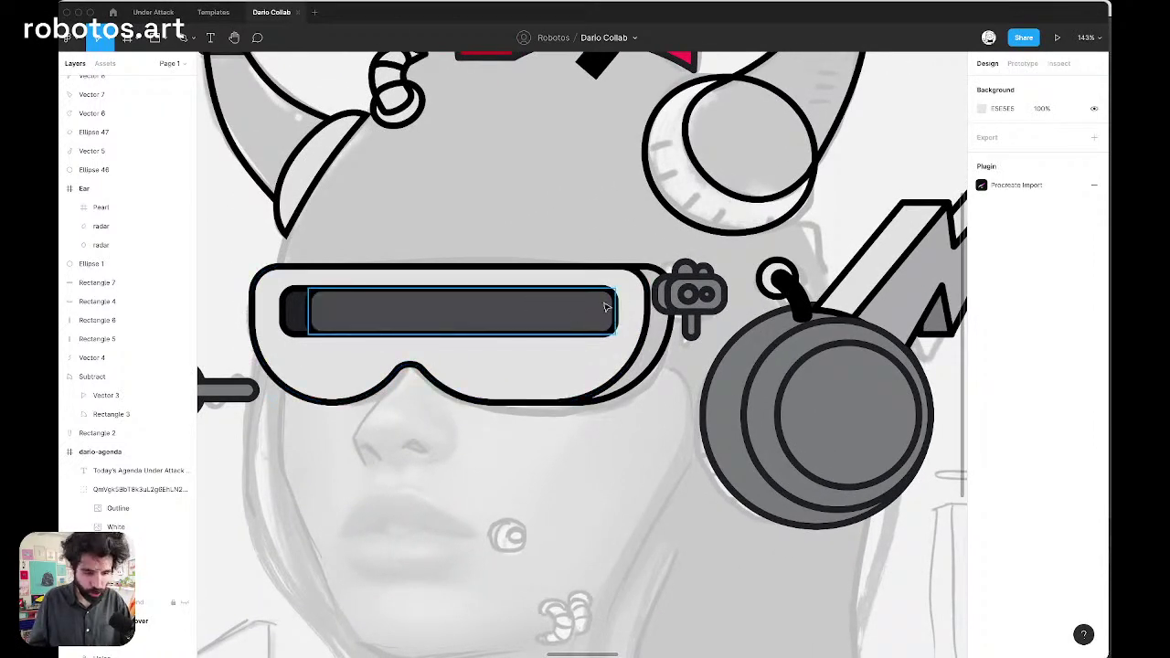
pyautogui.scroll(-10, 606, 307)
pyautogui.scroll(8, 605, 307)
pyautogui.hscroll(5, 605, 307)
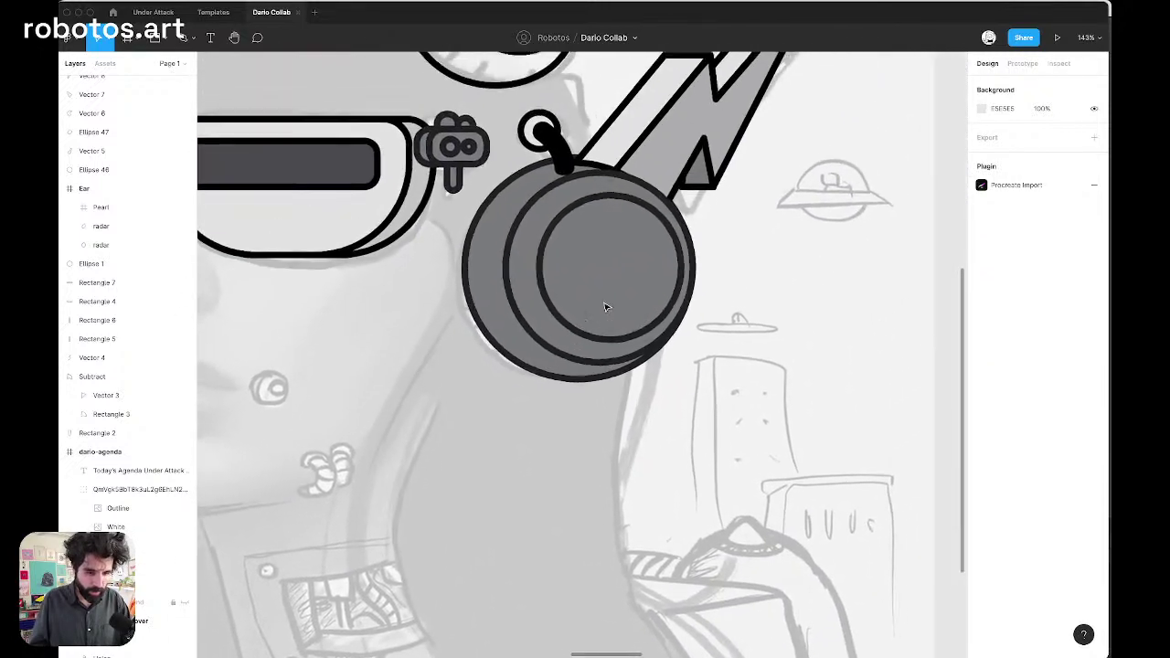
pyautogui.scroll(5, 610, 267)
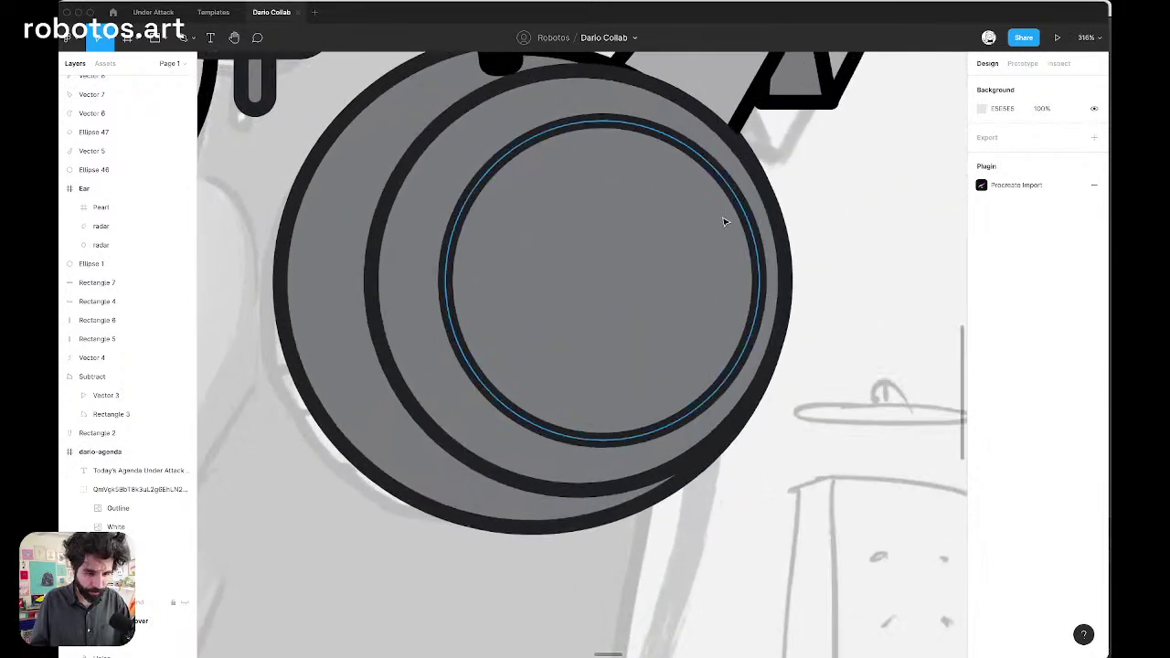
pyautogui.scroll(-10, 724, 221)
# Move the ear piece's three circles aside to examine the sketched smiling face beneath them, and put them back
pyautogui.moveTo(784, 289)
pyautogui.mouseDown()
pyautogui.moveTo(688, 224)
pyautogui.moveTo(824, 363)
pyautogui.mouseUp()
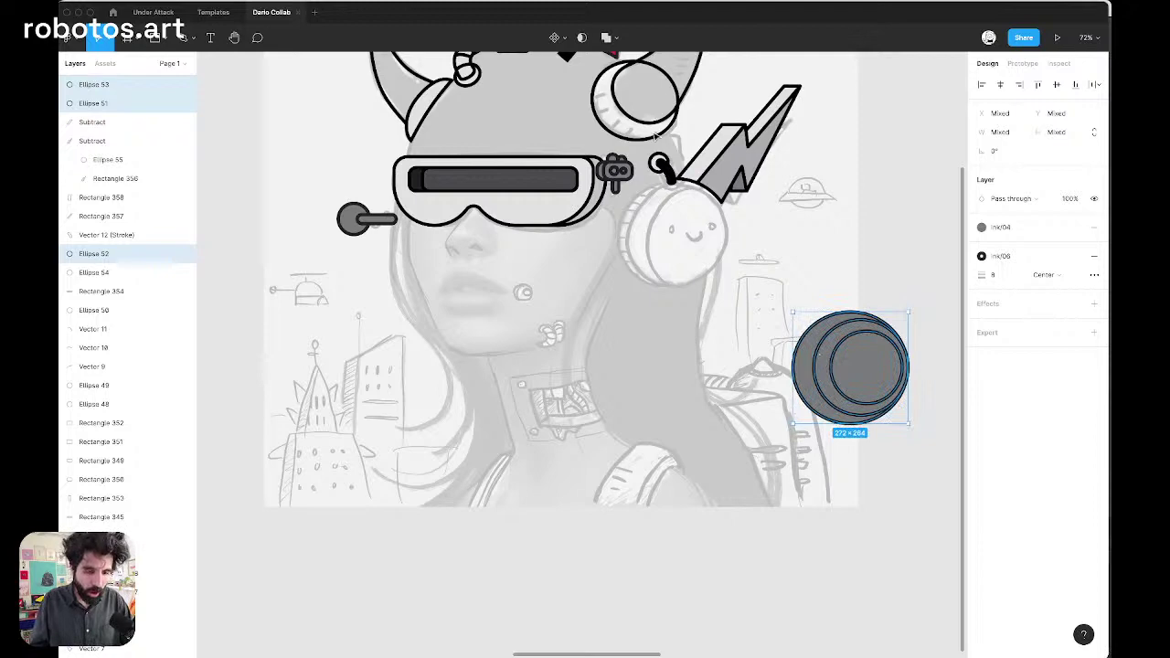
pyautogui.scroll(10, 655, 135)
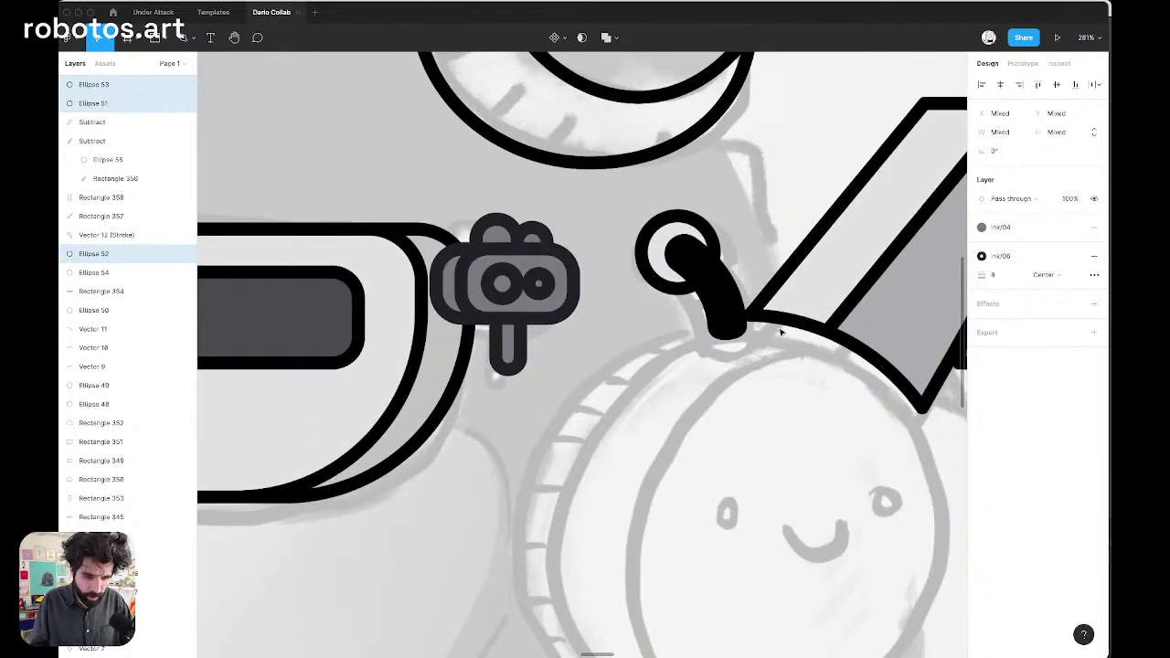
pyautogui.scroll(-2, 748, 356)
pyautogui.scroll(-4, 747, 357)
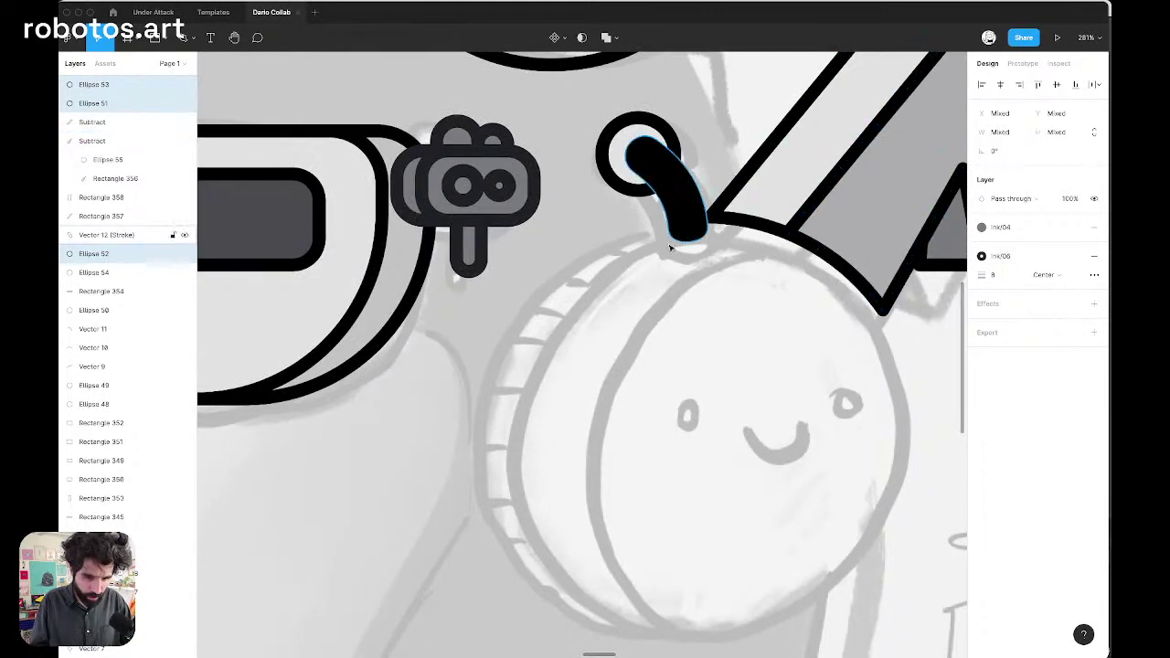
pyautogui.hotkey('shift', '1')
pyautogui.moveTo(930, 482); pyautogui.dragTo(782, 358)
pyautogui.click(901, 360)
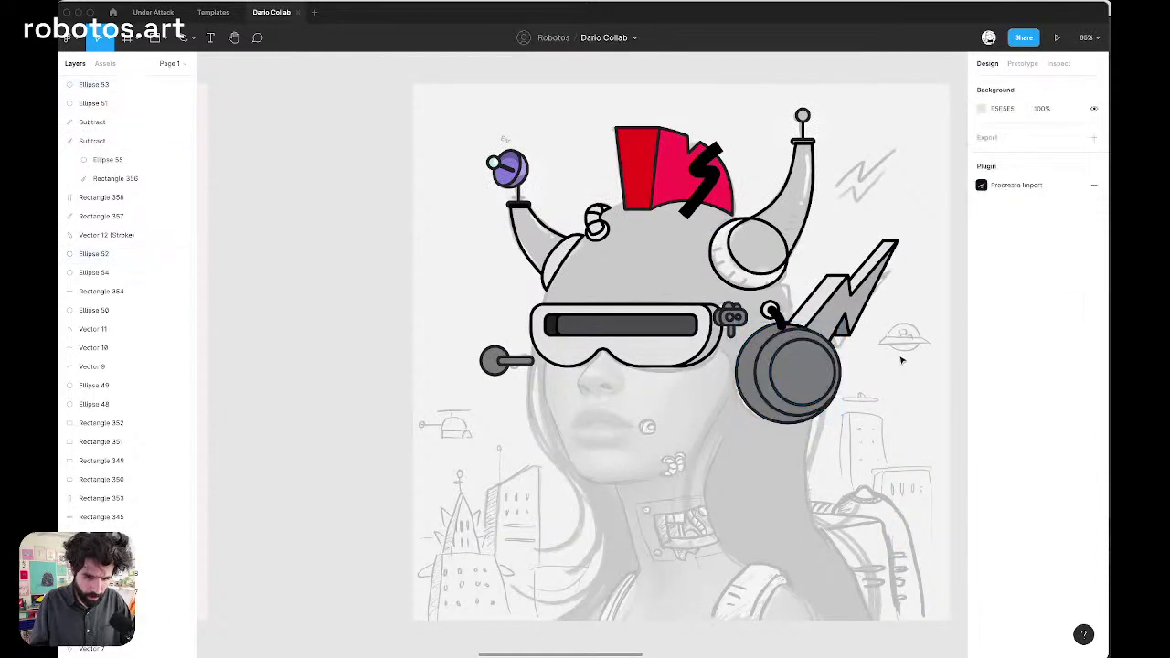
pyautogui.scroll(3, 785, 340)
pyautogui.click(786, 338)
pyautogui.press('Delete')
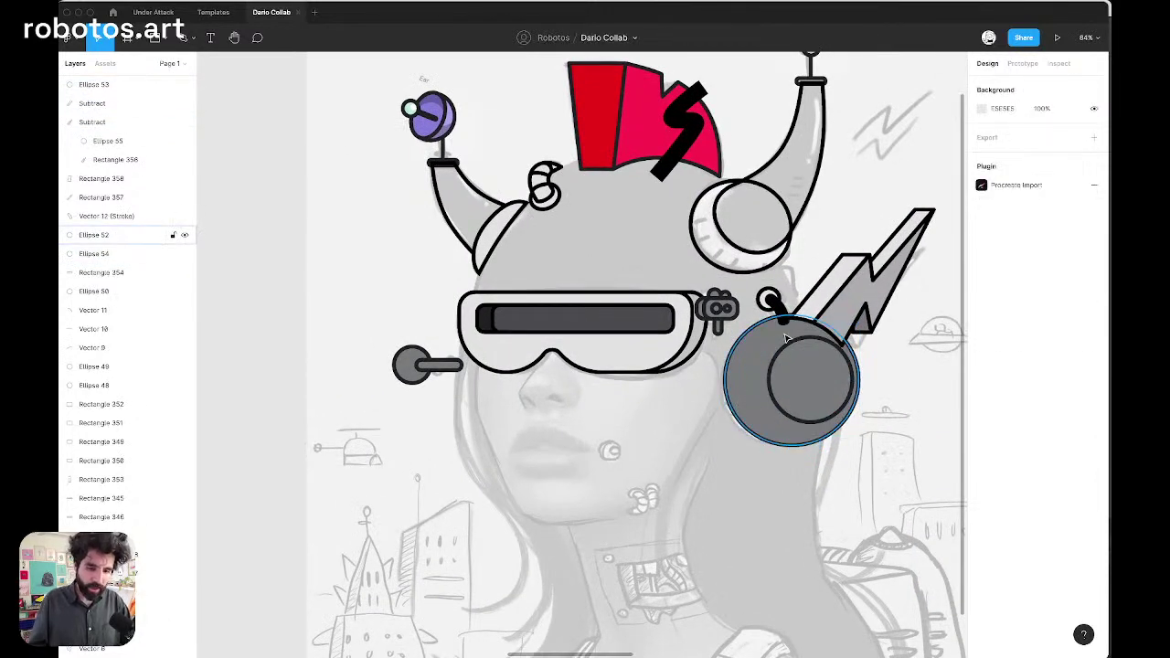
pyautogui.hotkey('ctrl', 'z')
pyautogui.scroll(-4, 797, 338)
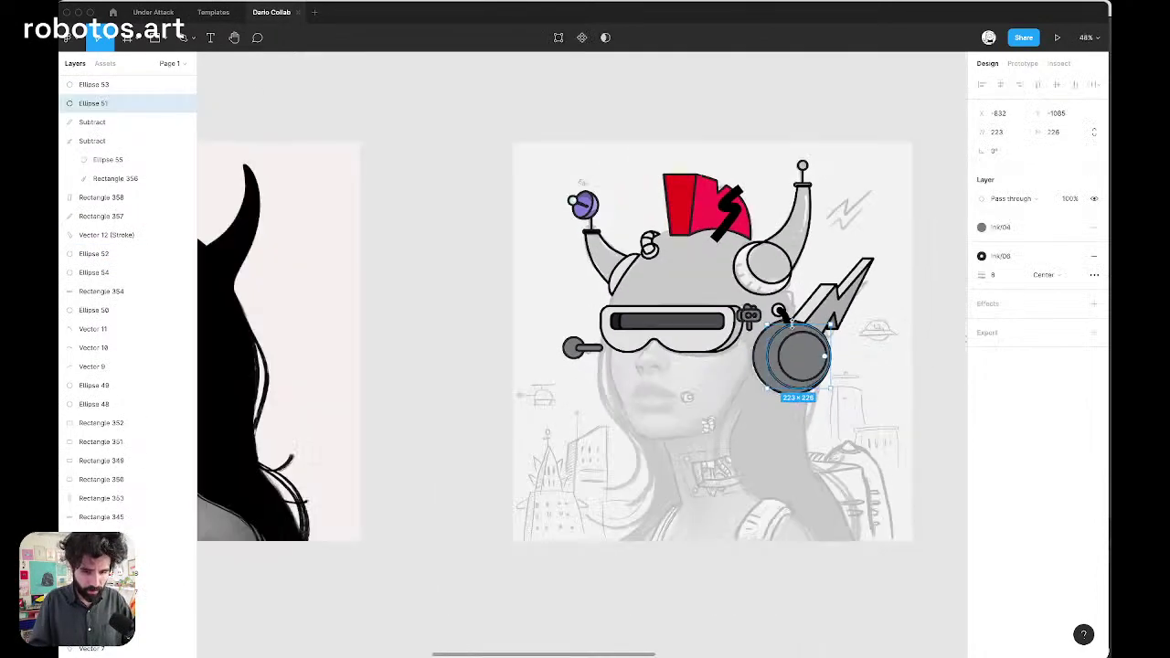
# Copy the traced ear piece with its lightning bolt onto the empty canvas beside the illustration, and delete the copied horn
pyautogui.press('Escape')
pyautogui.moveTo(854, 222); pyautogui.dragTo(655, 376)
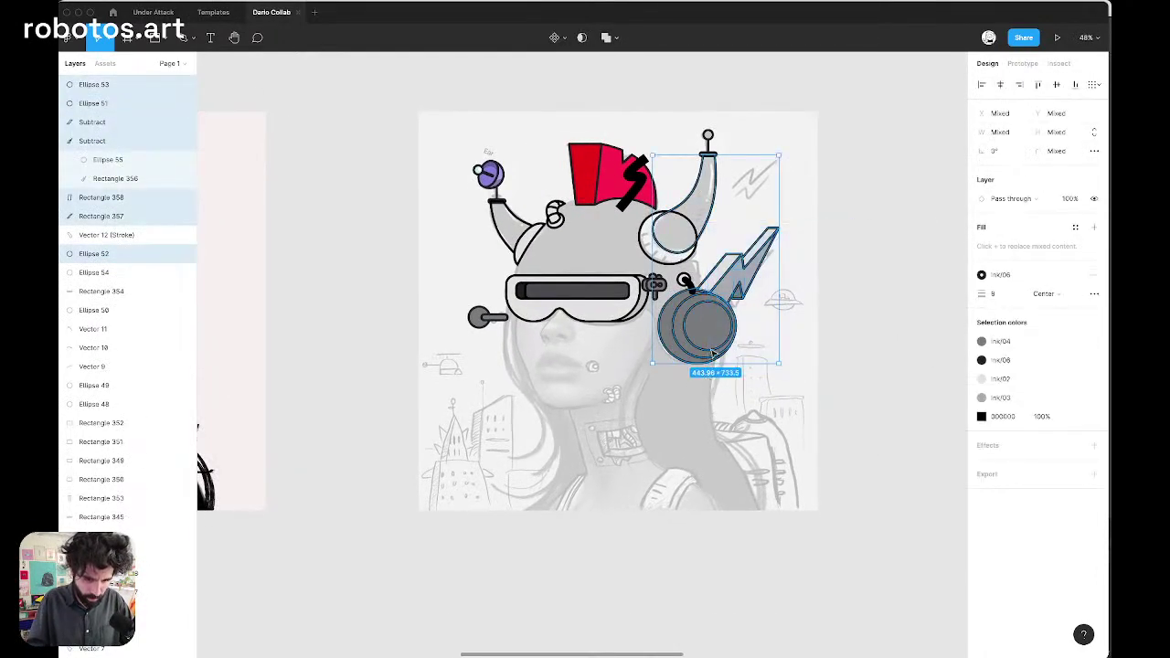
pyautogui.moveTo(724, 291); pyautogui.dragTo(921, 293)
pyautogui.hscroll(5, 920, 292)
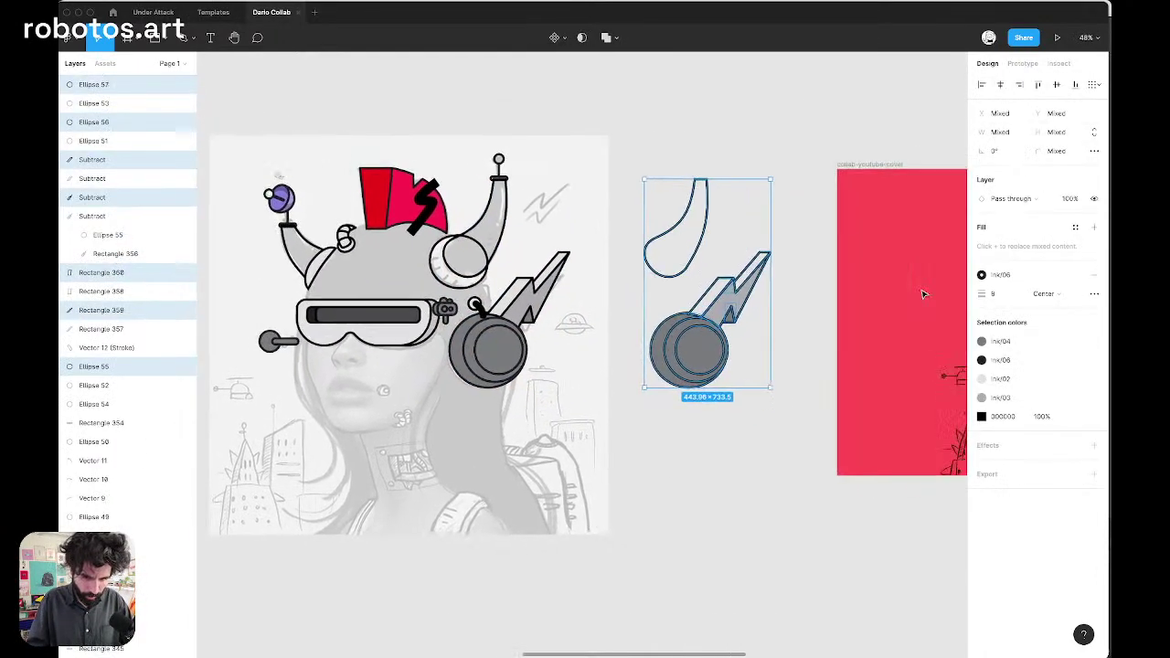
pyautogui.moveTo(706, 154); pyautogui.dragTo(603, 245)
pyautogui.press('Delete')
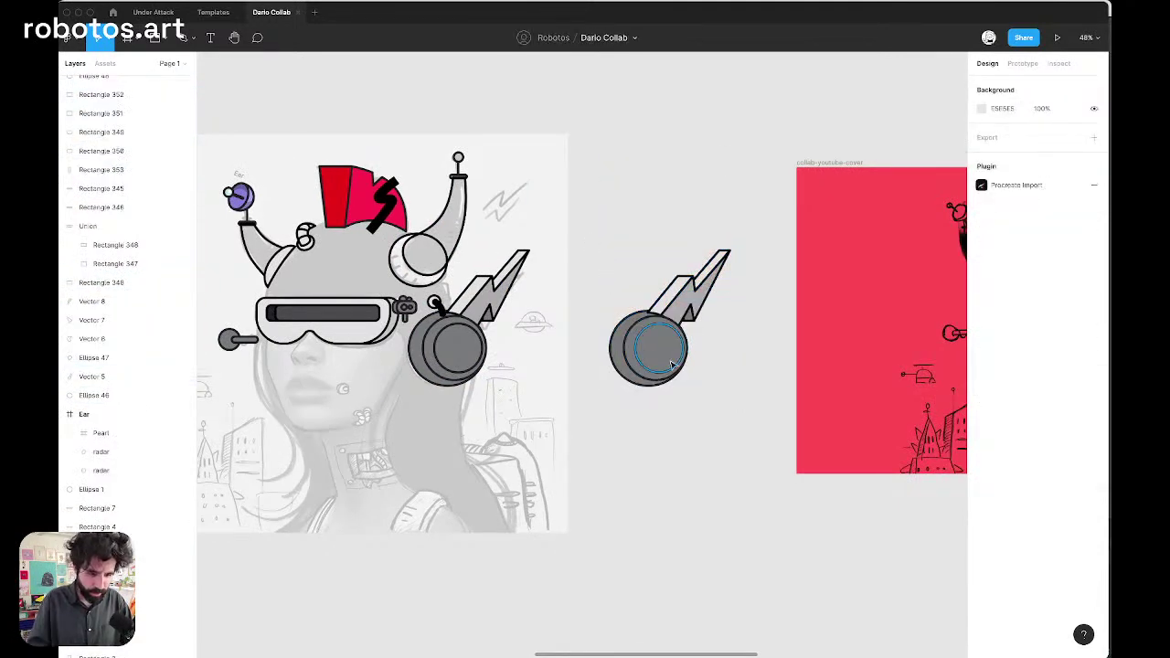
# Delete the two inner circles of the copied ear piece, keeping only its largest circle
pyautogui.scroll(5, 657, 347)
pyautogui.click(643, 306)
pyautogui.press('Delete')
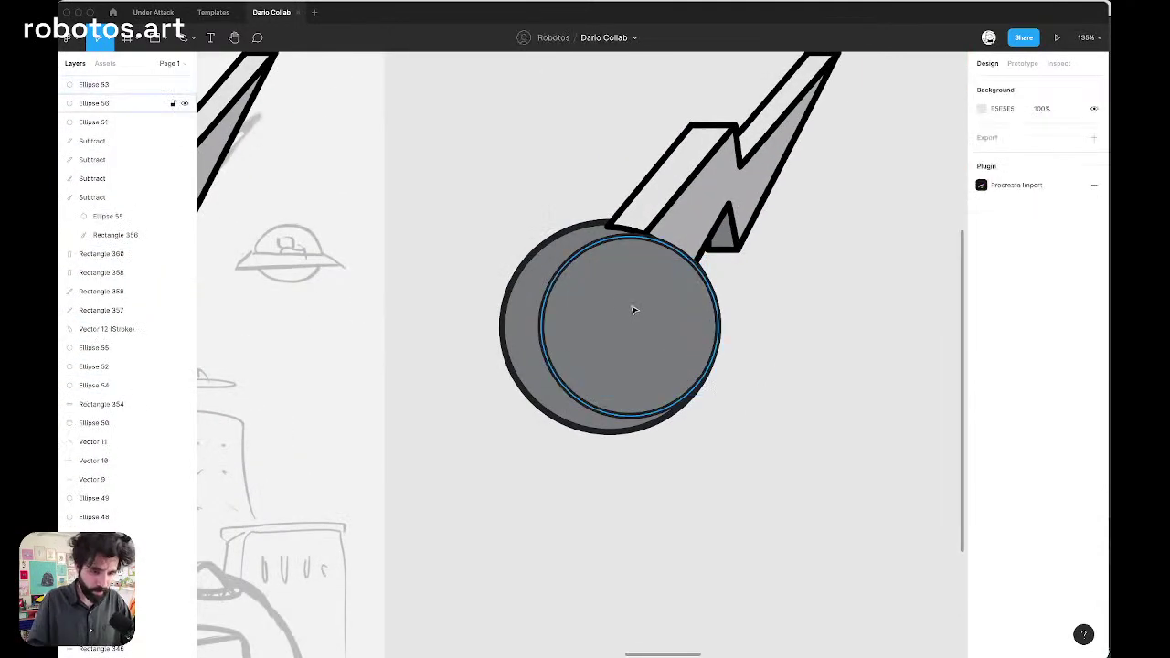
pyautogui.click(631, 308)
pyautogui.press('Delete')
# Duplicate the copied ear piece's large circle and offset the duplicate horizontally by about 43 px
pyautogui.click(606, 305)
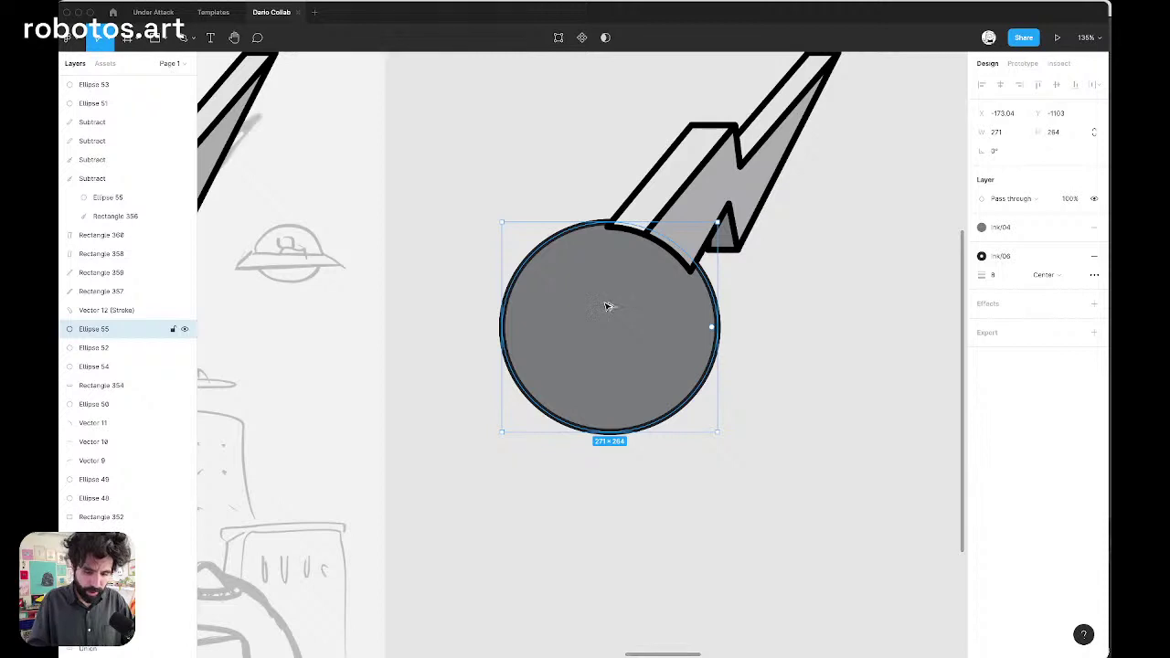
pyautogui.hotkey('ctrl', 'd')
pyautogui.moveTo(609, 308); pyautogui.dragTo(631, 315)
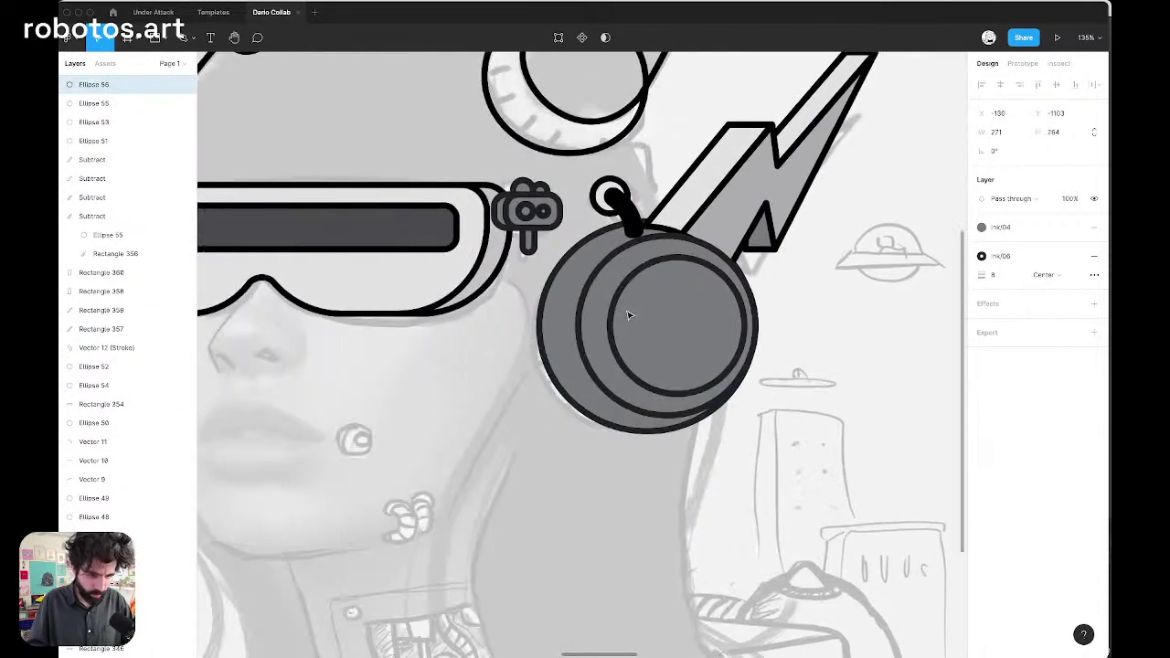
# Examine the hand-drawn ear piece in the original sketch and compare its layered discs with the simplified copy
pyautogui.scroll(-10, 628, 315)
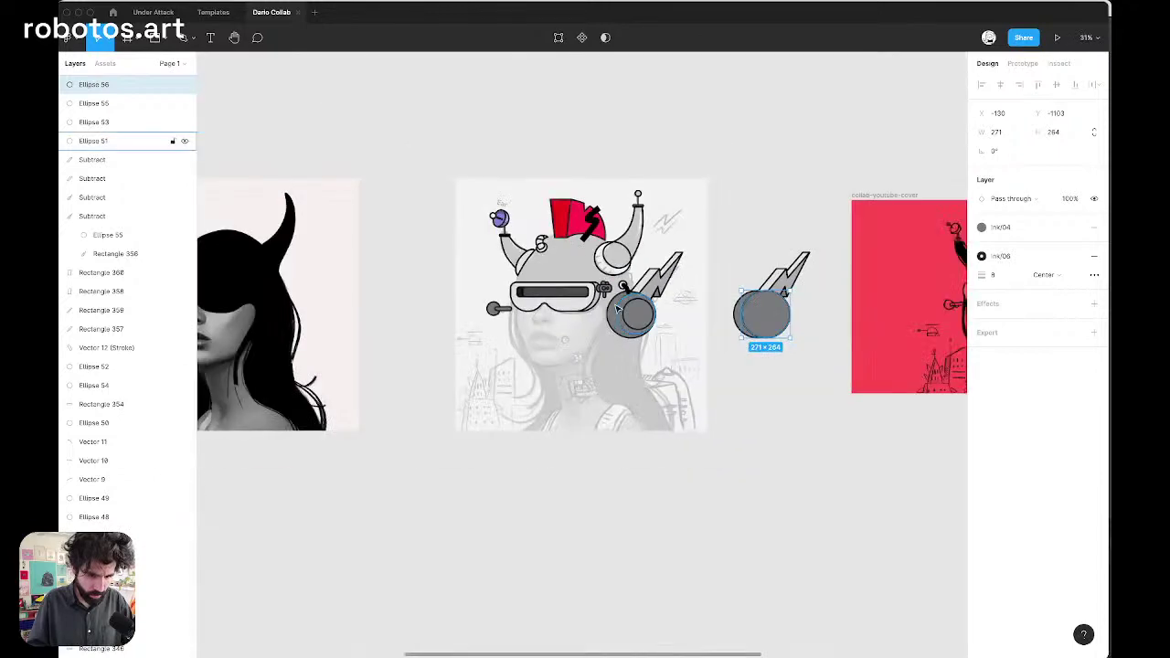
pyautogui.scroll(3, 548, 277)
pyautogui.scroll(10, 614, 298)
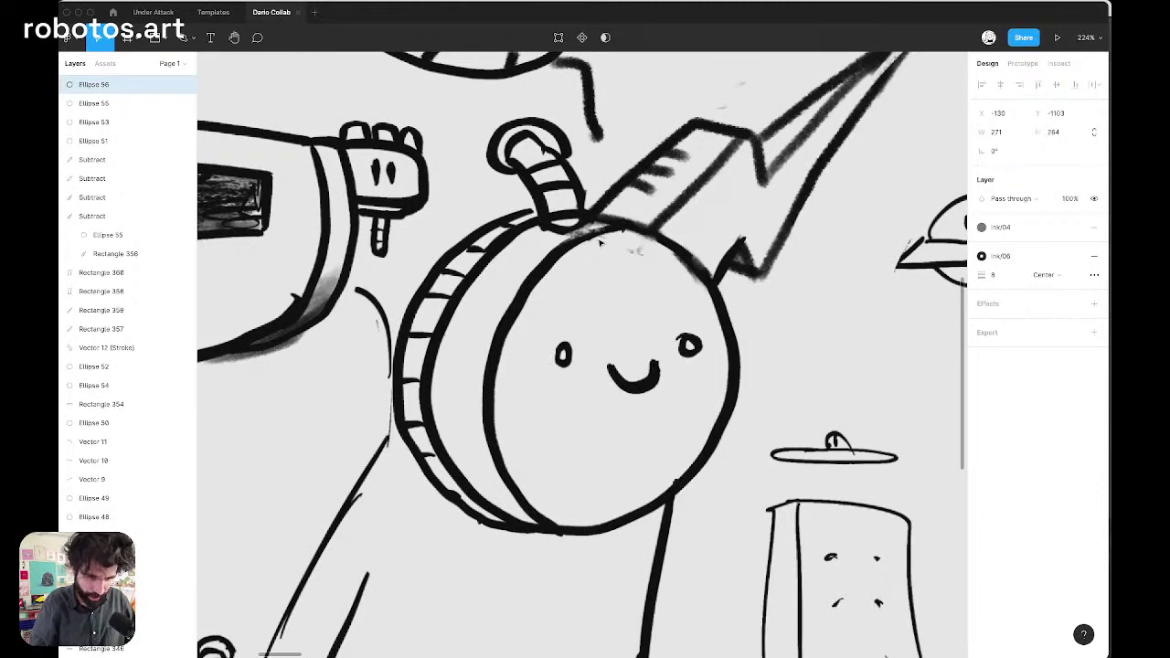
pyautogui.scroll(-10, 660, 247)
pyautogui.hscroll(10, 663, 246)
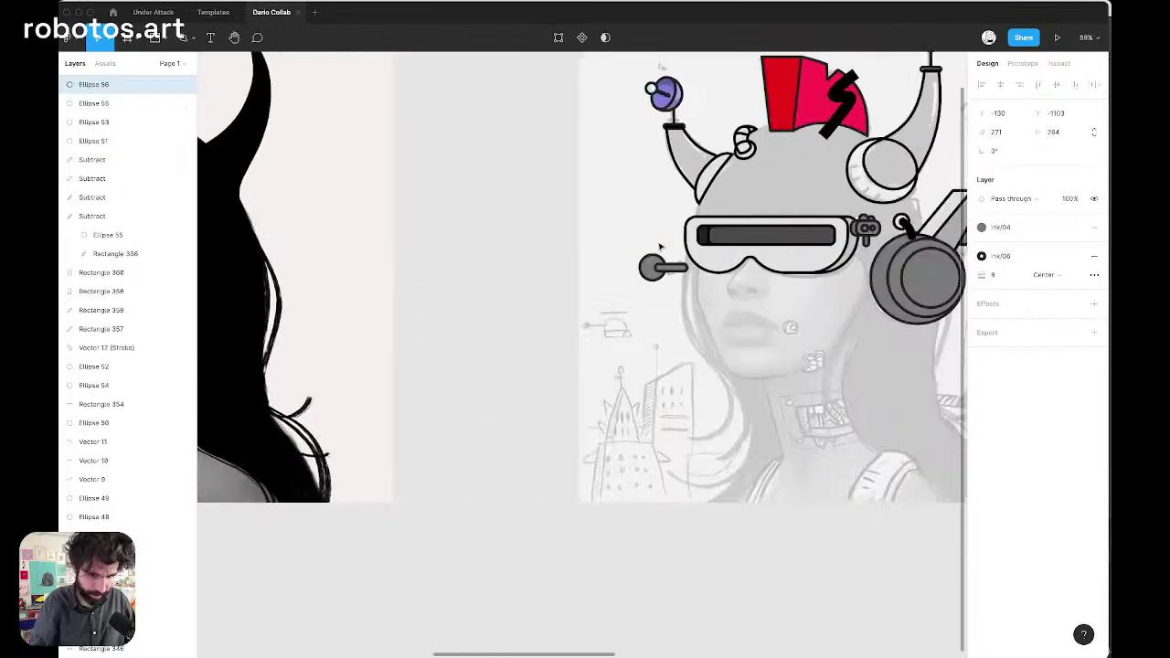
pyautogui.scroll(2, 664, 243)
pyautogui.hscroll(10, 664, 243)
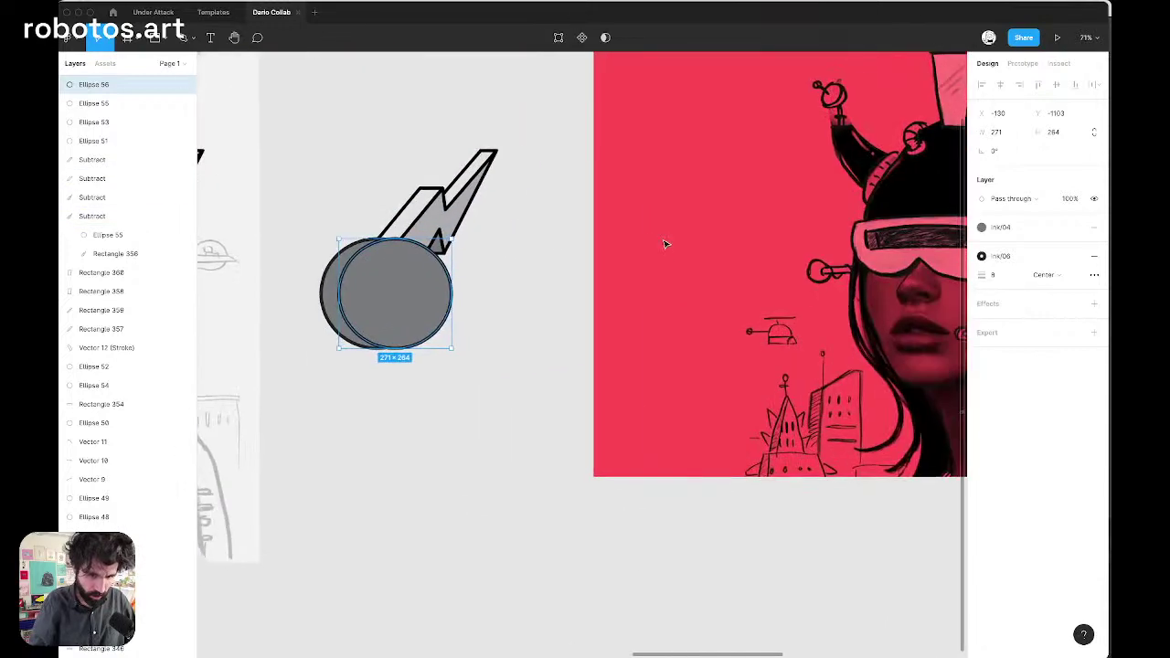
pyautogui.scroll(5, 447, 248)
pyautogui.hscroll(-1, 447, 247)
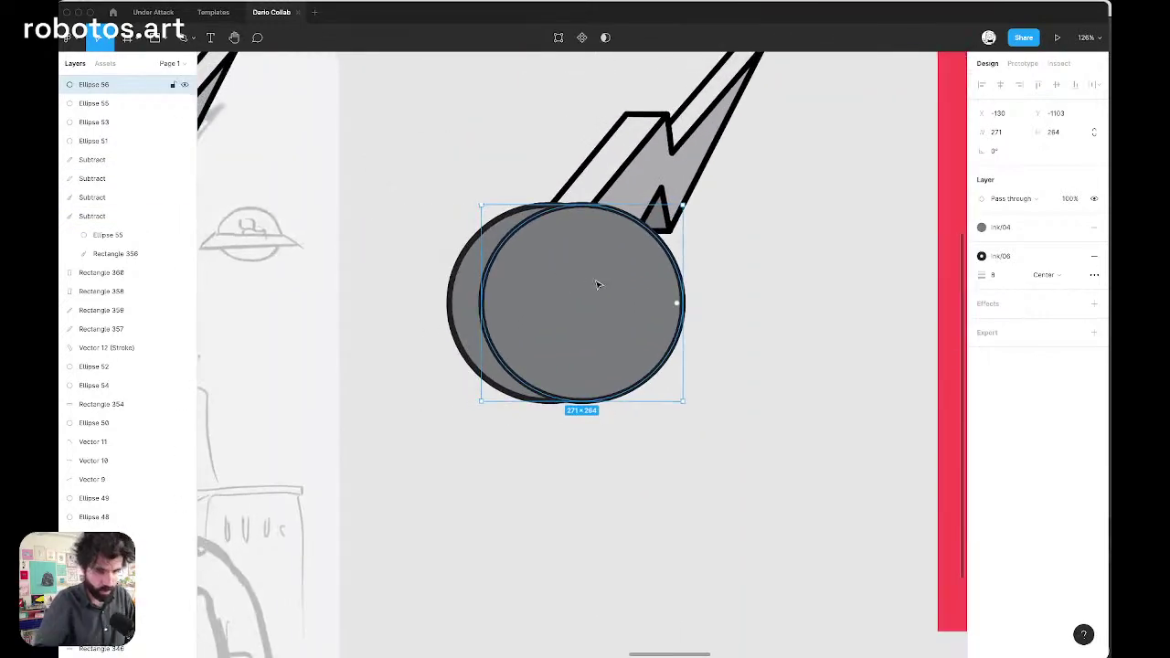
# Delete both large circles from the copied ear piece, leaving only the lightning bolt
pyautogui.press('Delete')
pyautogui.click(581, 282)
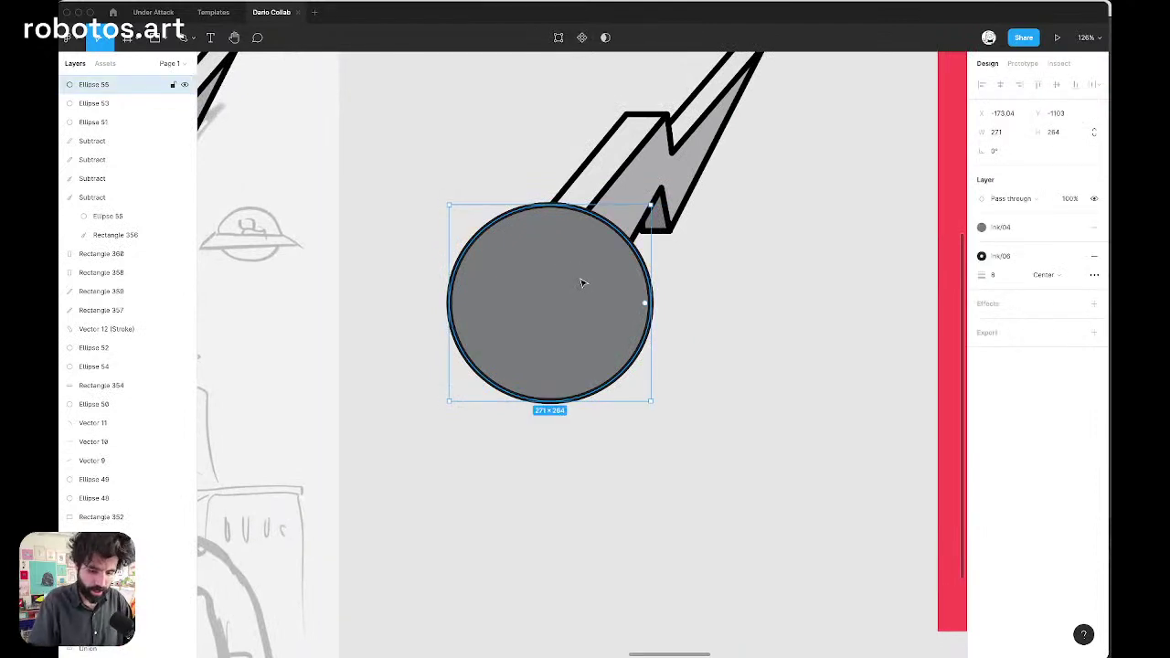
pyautogui.press('Delete')
# Draw a 295 × 295 px square below the copied bolt, round it with corner radius 500, and duplicate it about 57 px to the right
pyautogui.press('r')
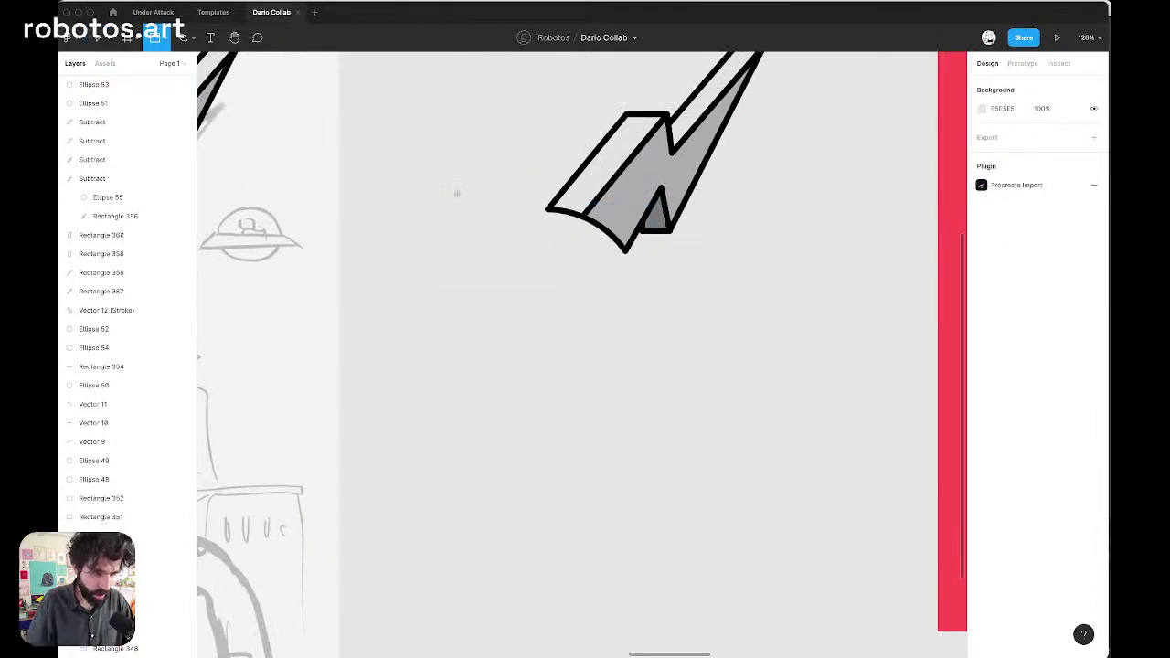
pyautogui.moveTo(438, 179); pyautogui.dragTo(659, 395)
pyautogui.click(1059, 152)
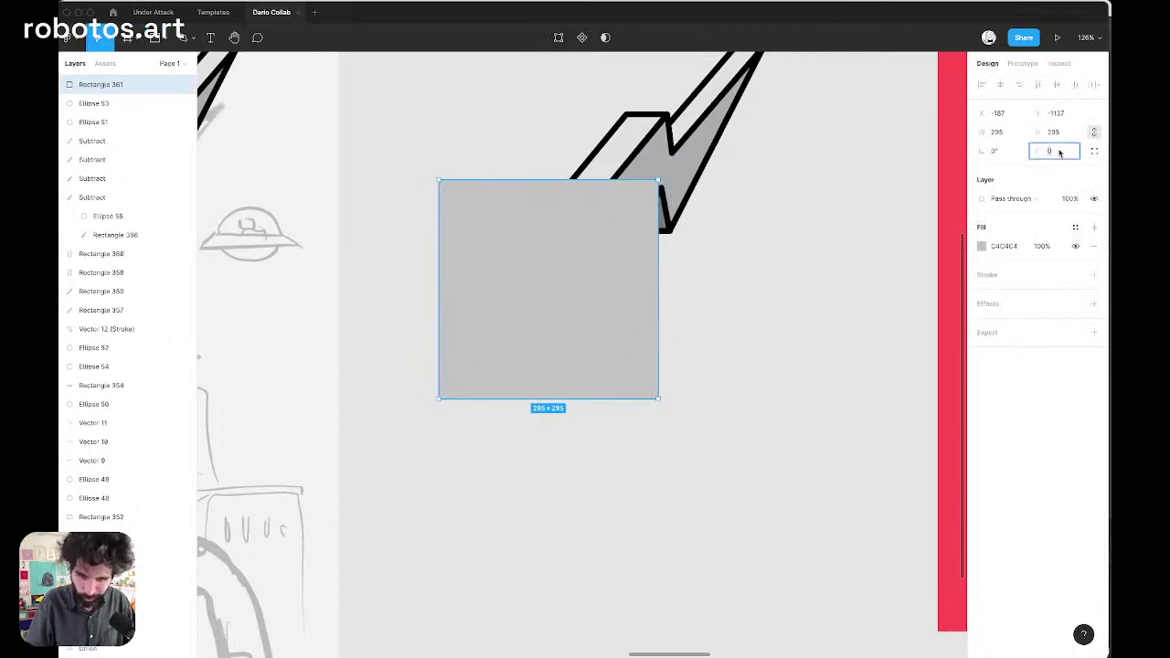
pyautogui.write('500')
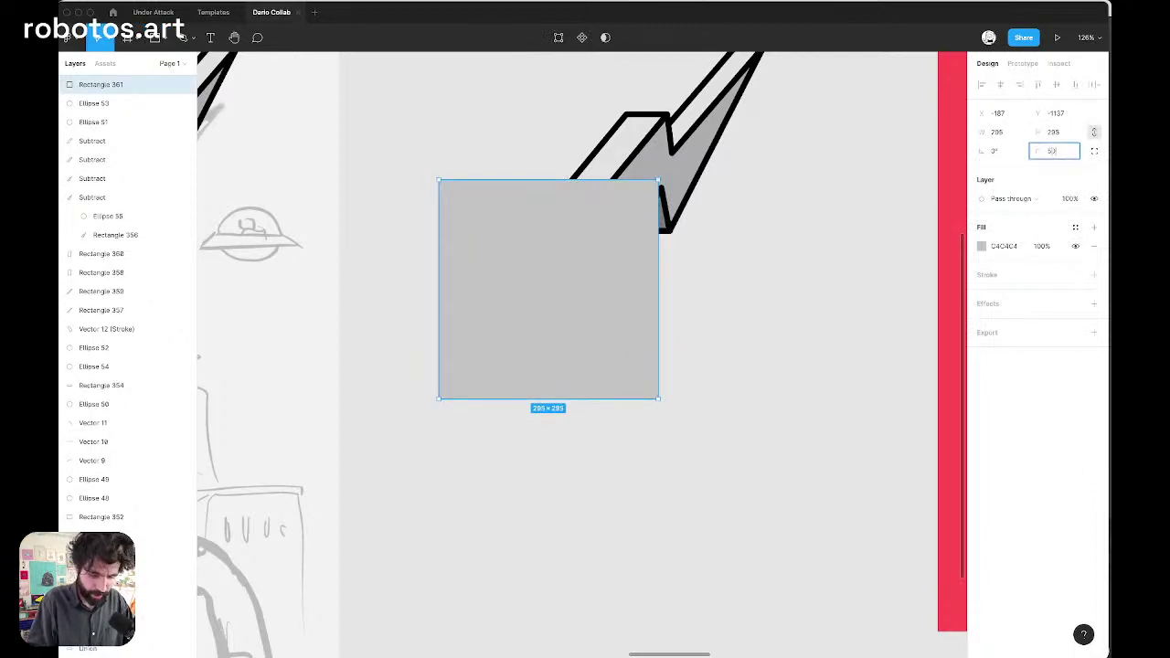
pyautogui.press('Return')
pyautogui.moveTo(548, 276); pyautogui.dragTo(591, 277)
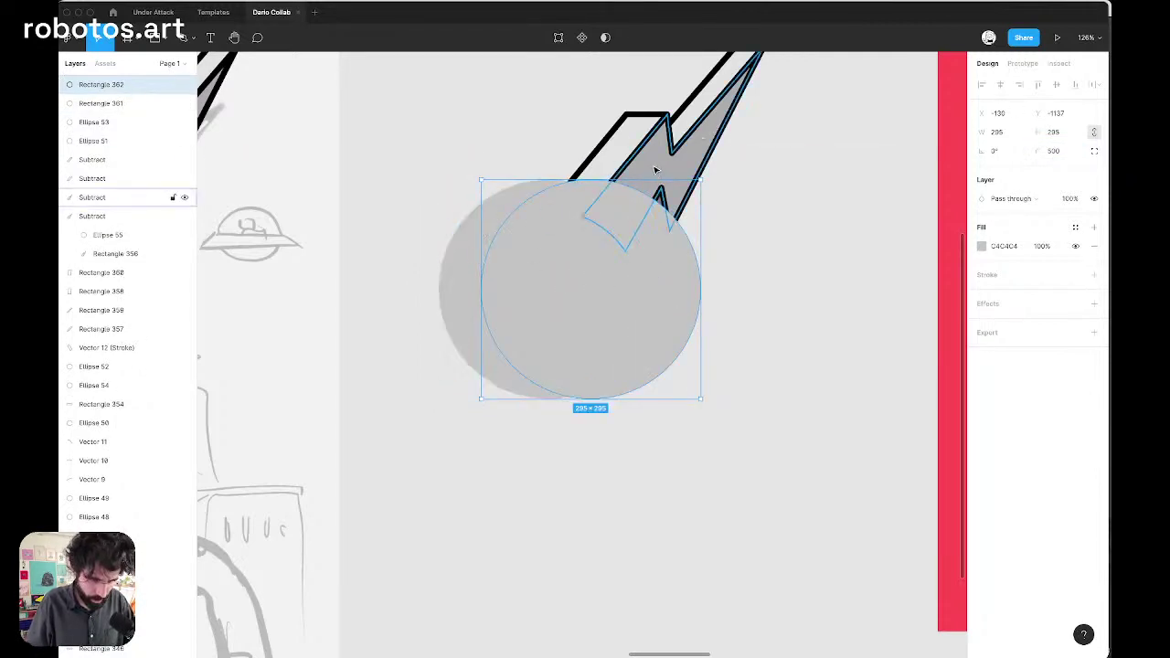
# Give both rounded squares an Ink/06 stroke with a thickness of 8 and center alignment
pyautogui.keyDown('shift'); pyautogui.click(470, 259); pyautogui.keyUp('shift')
pyautogui.click(1076, 322)
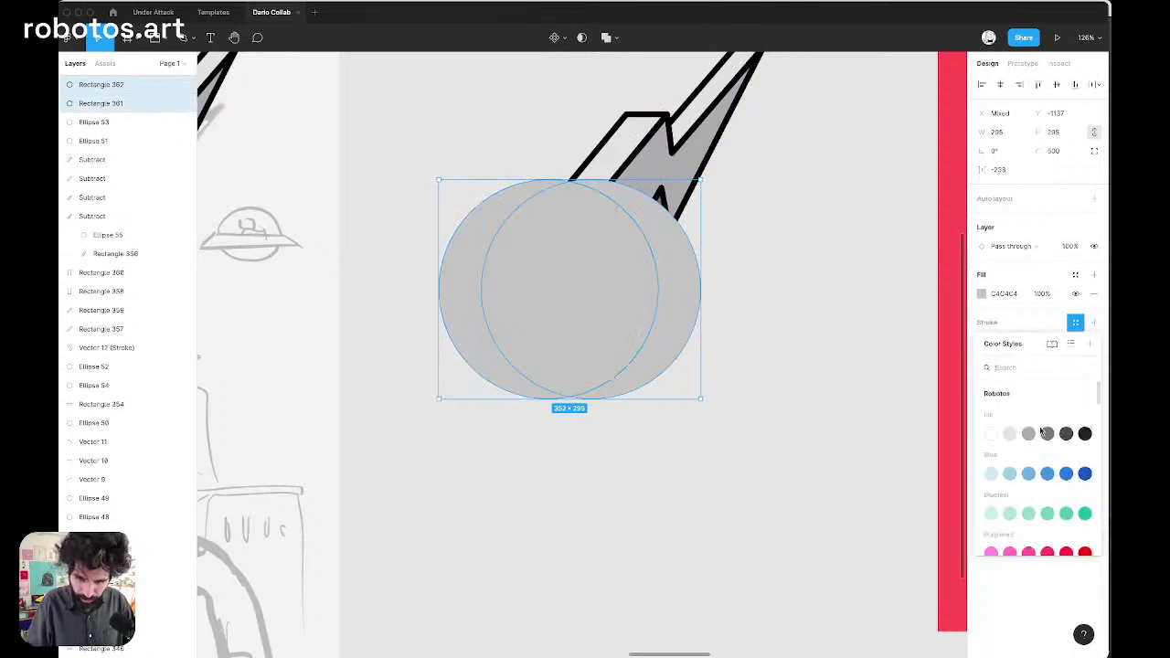
pyautogui.click(1085, 434)
pyautogui.click(1011, 344)
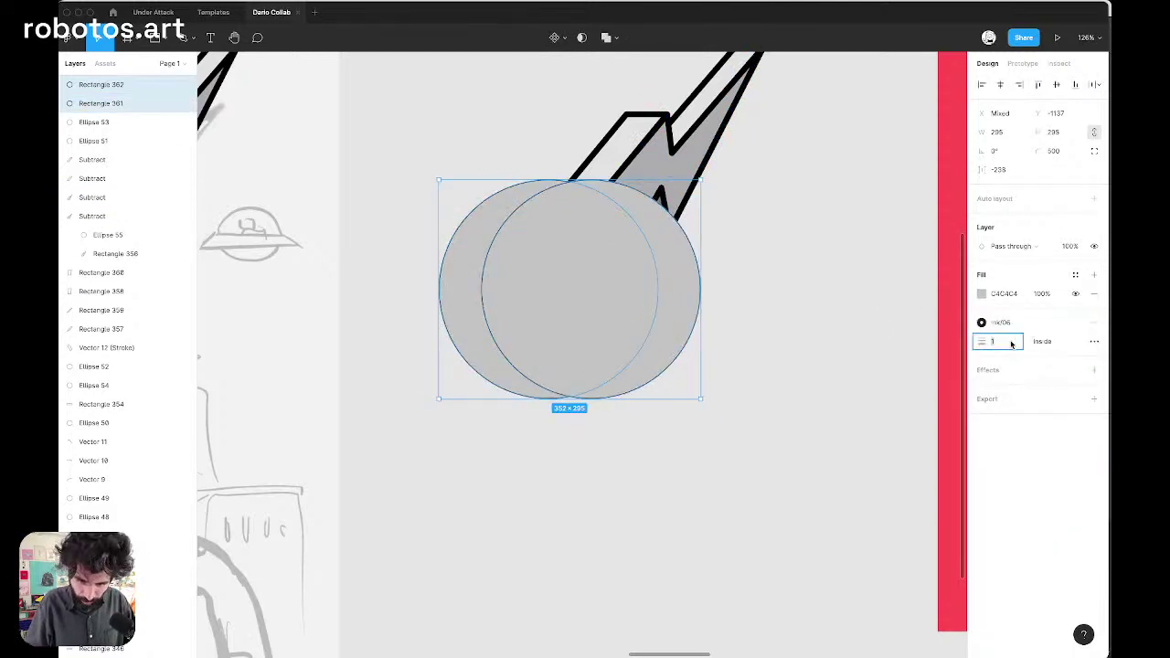
pyautogui.write('25')
pyautogui.press('Return')
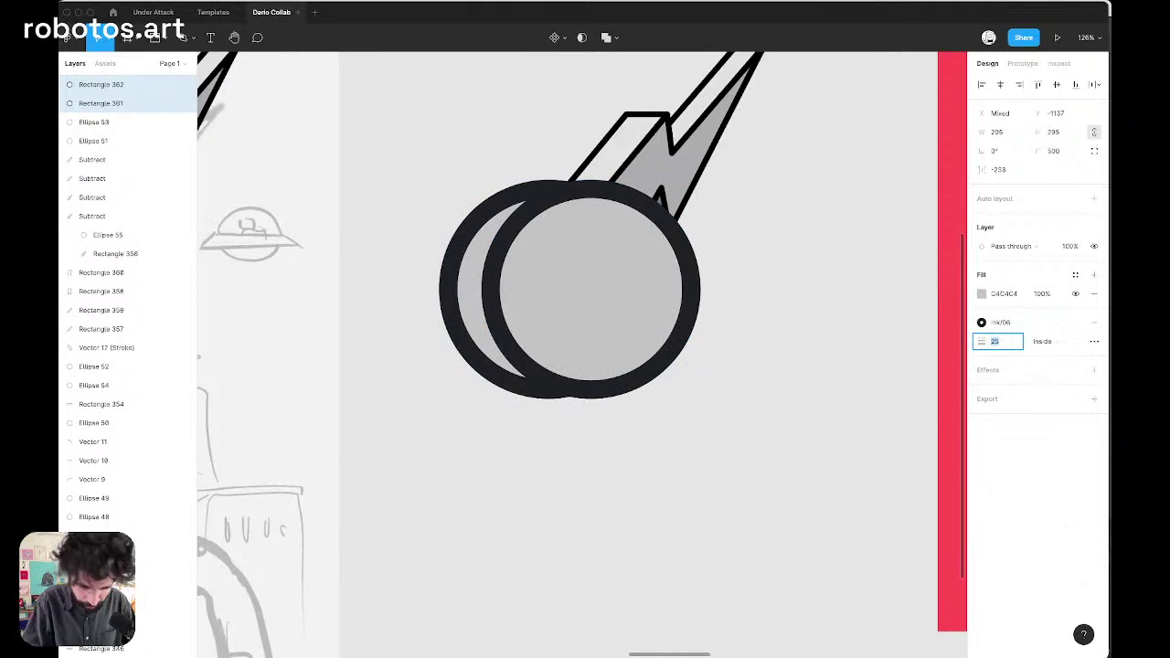
pyautogui.write('8')
pyautogui.press('Return')
pyautogui.click(1042, 341)
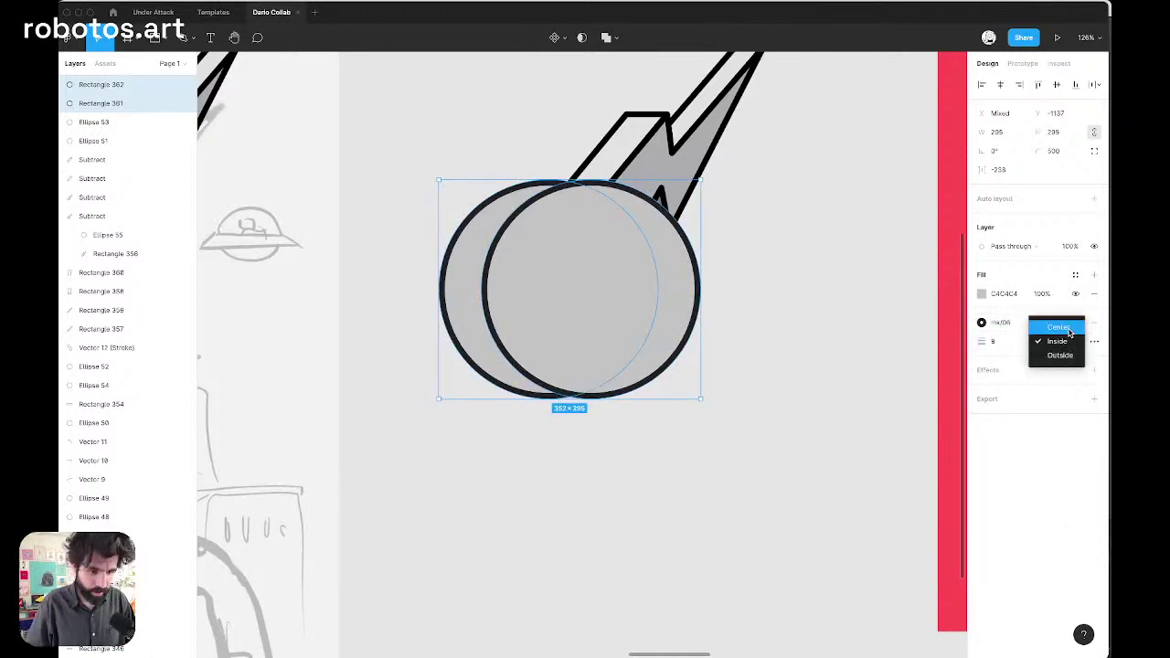
pyautogui.click(1058, 327)
# Scale the two overlapping discs down together to 221 px high and position them at the base of the bolt
pyautogui.moveTo(703, 181); pyautogui.dragTo(661, 208)
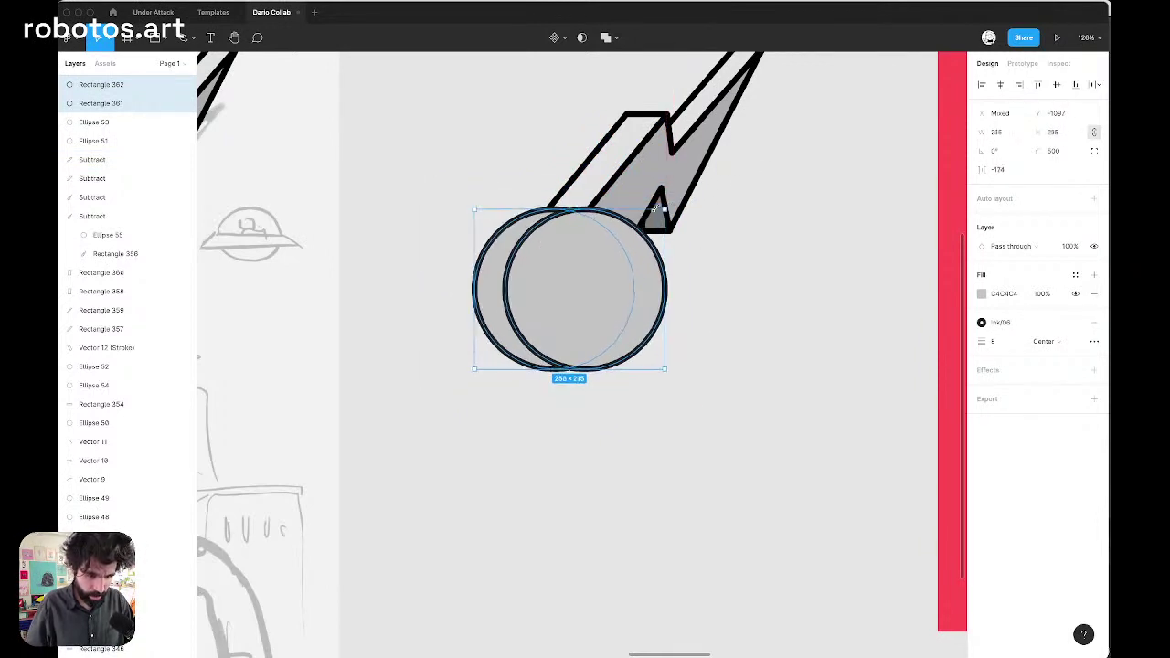
pyautogui.moveTo(572, 289); pyautogui.dragTo(558, 288)
pyautogui.click(442, 153)
pyautogui.scroll(5, 512, 252)
# Nudge the rear disc toward the front one and widen it to 253 px, keeping its rounded ends
pyautogui.click(457, 193)
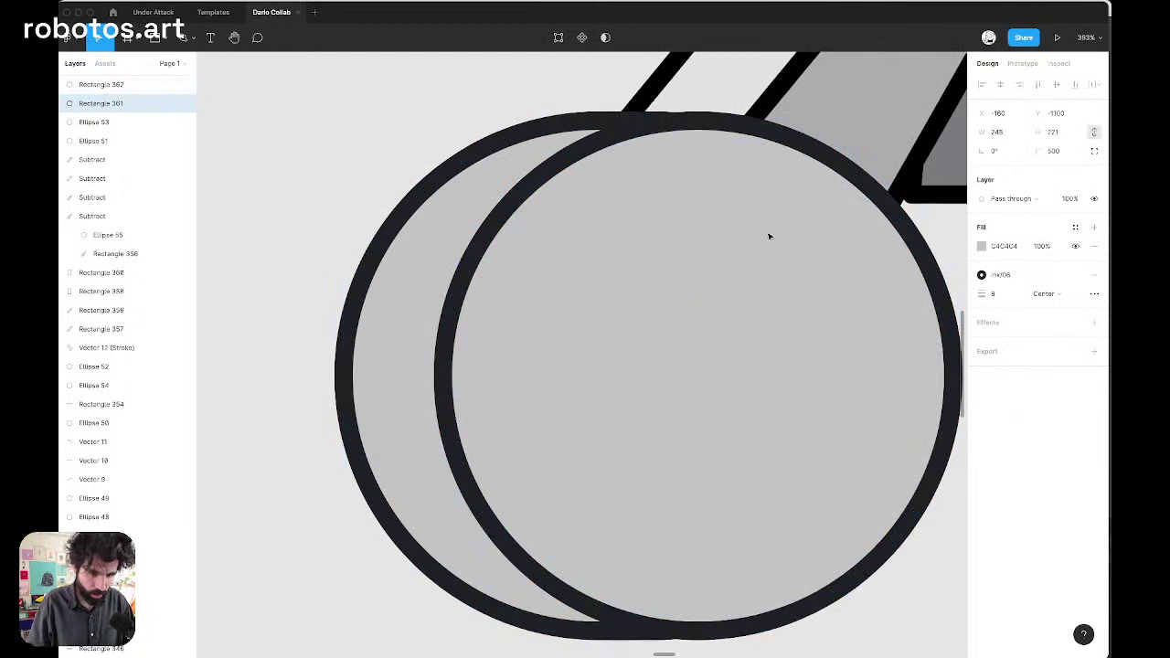
pyautogui.scroll(-5, 768, 237)
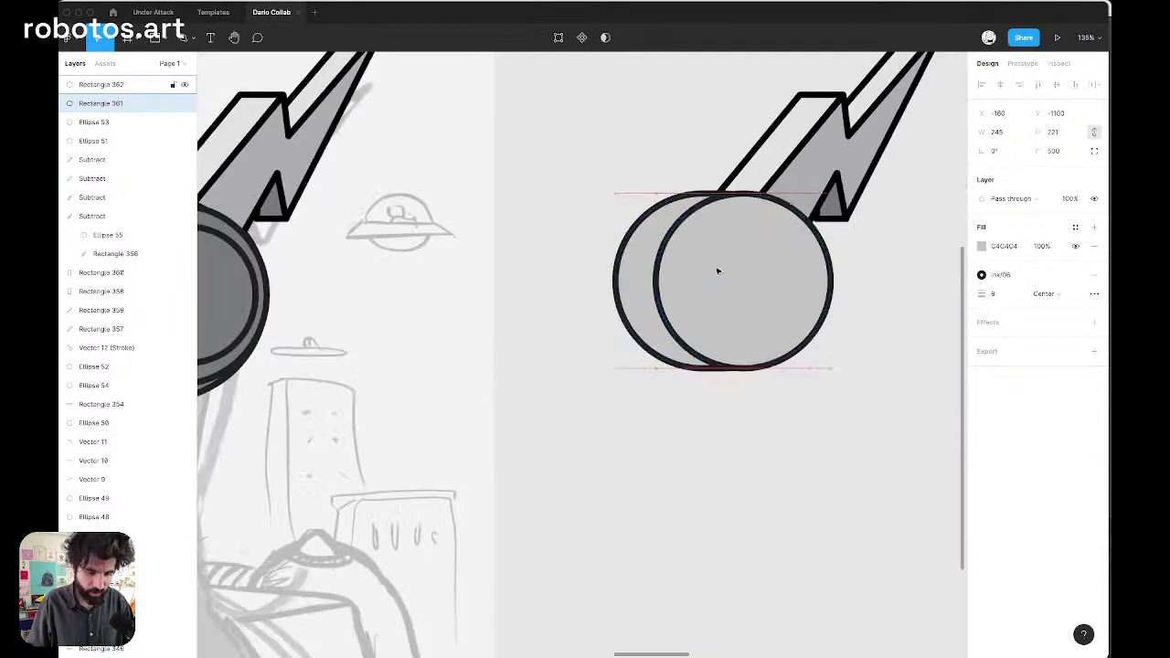
pyautogui.press('Right')
pyautogui.press('Right')
pyautogui.press('Right')
pyautogui.press('Right')
pyautogui.press('Right')
pyautogui.press('Right')
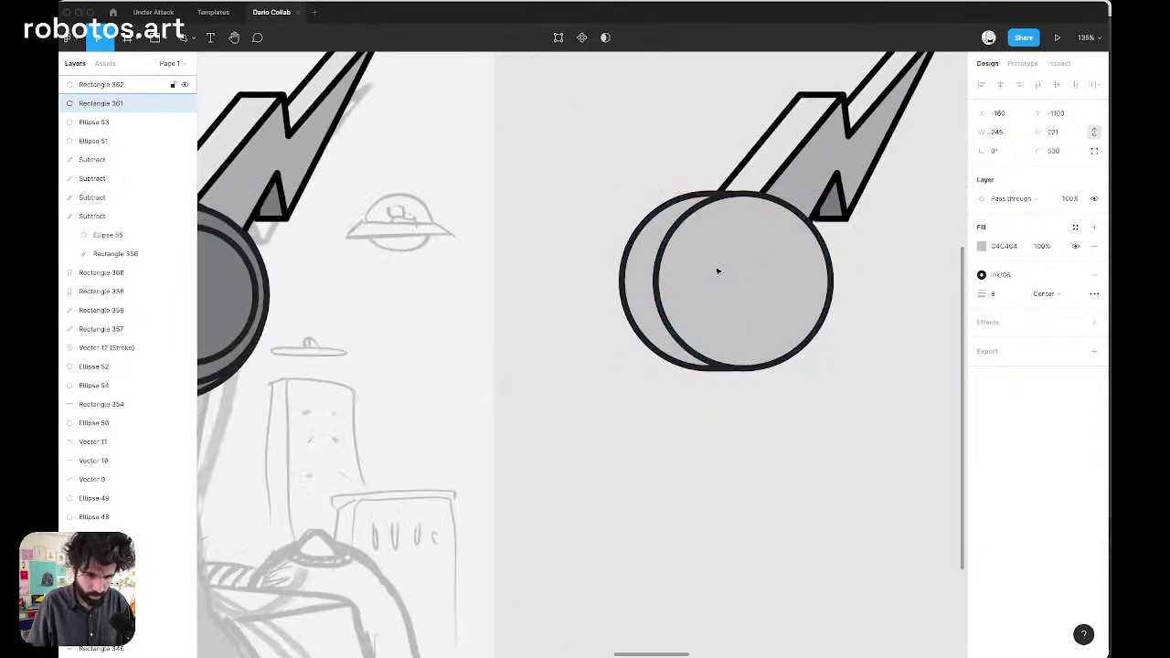
pyautogui.press('super+Right')
pyautogui.press('super+Right')
pyautogui.press('super+Right')
pyautogui.press('super+Right')
pyautogui.press('super+Right')
pyautogui.press('super+Right')
pyautogui.press('super+Right')
pyautogui.press('super+Right')
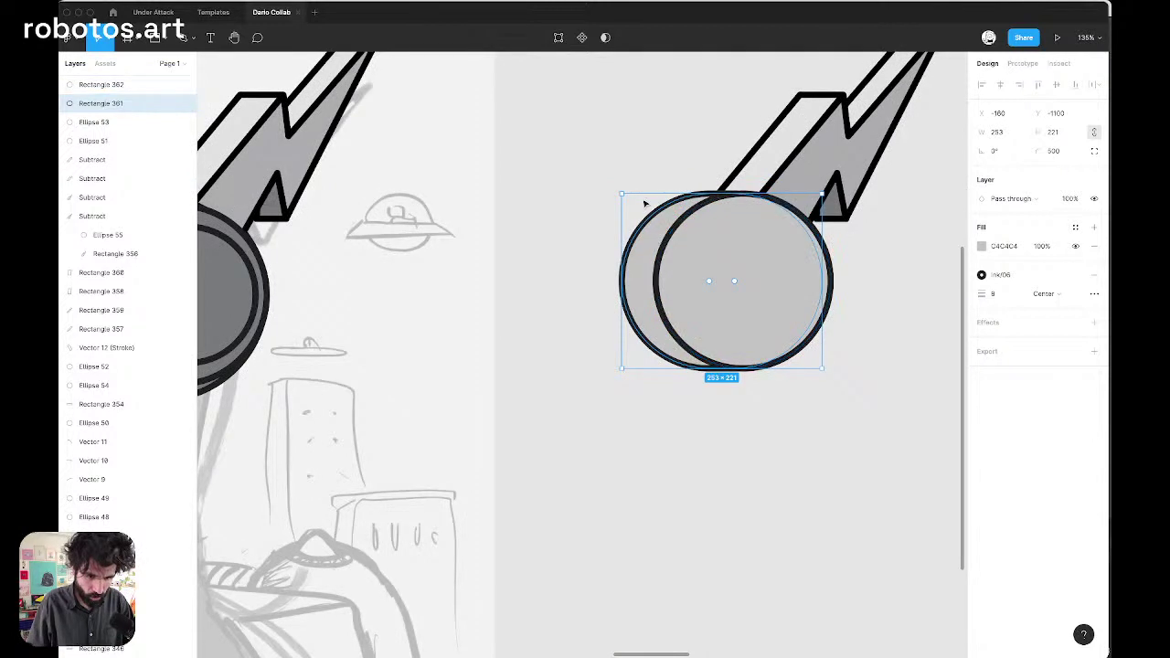
pyautogui.hscroll(3, 644, 203)
pyautogui.click(834, 291)
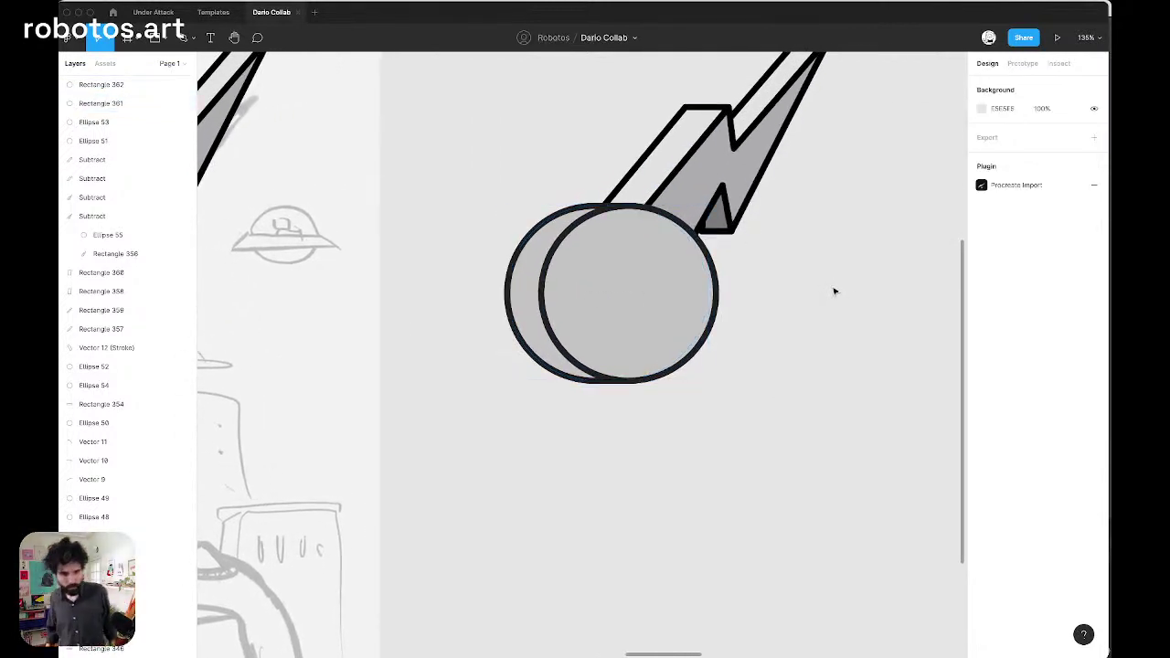
# Try to narrow both discs together to about 228 px overall width, and undo the resize
pyautogui.click(603, 262)
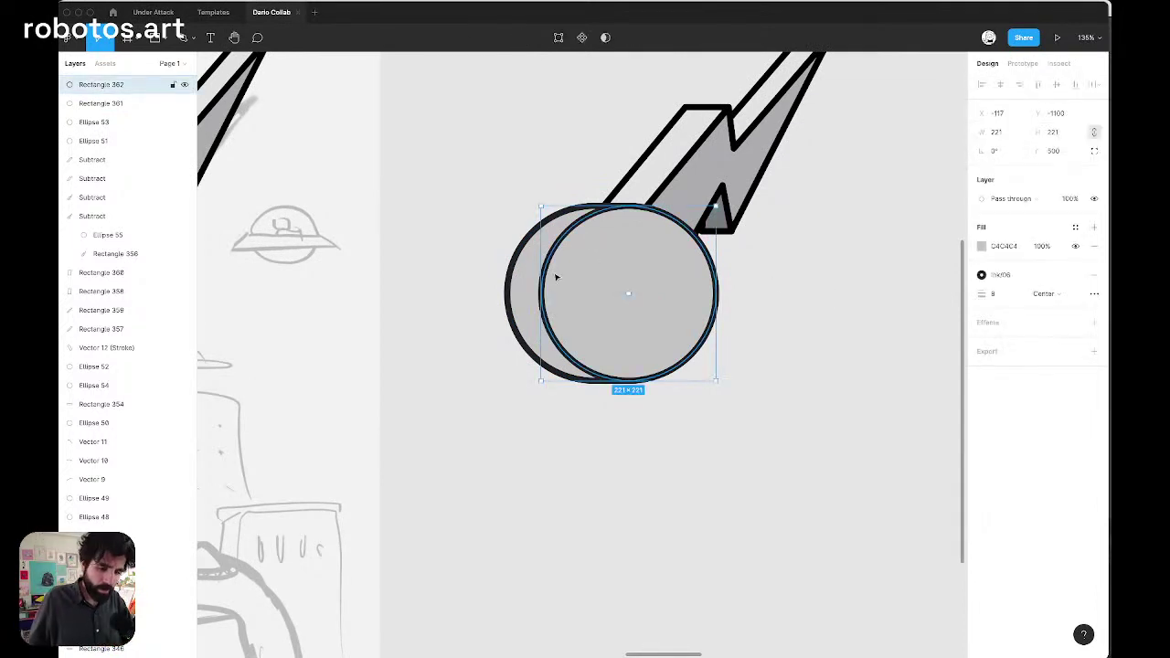
pyautogui.keyDown('shift'); pyautogui.click(528, 280); pyautogui.keyUp('shift')
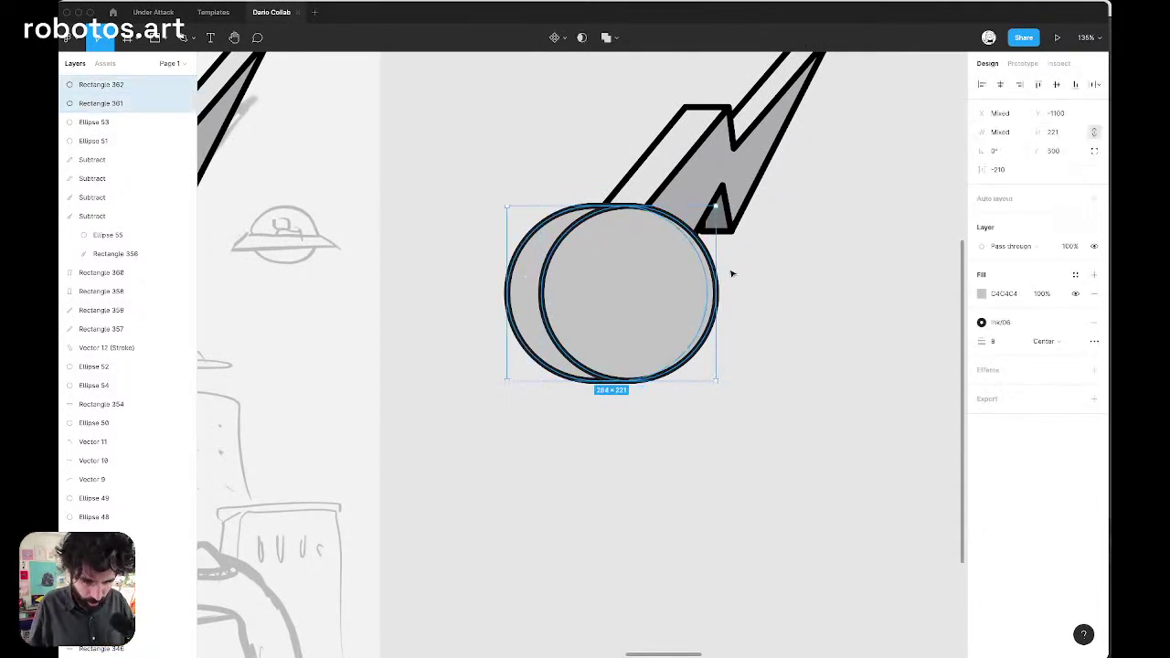
pyautogui.moveTo(718, 273); pyautogui.dragTo(701, 272)
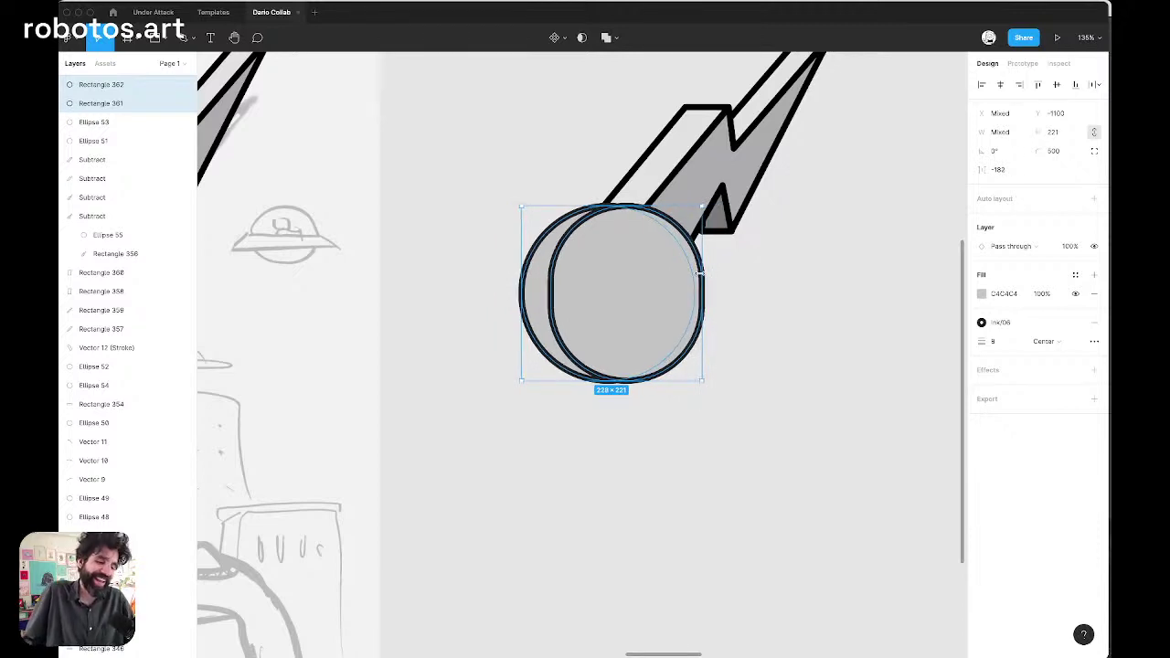
pyautogui.press('super+z')
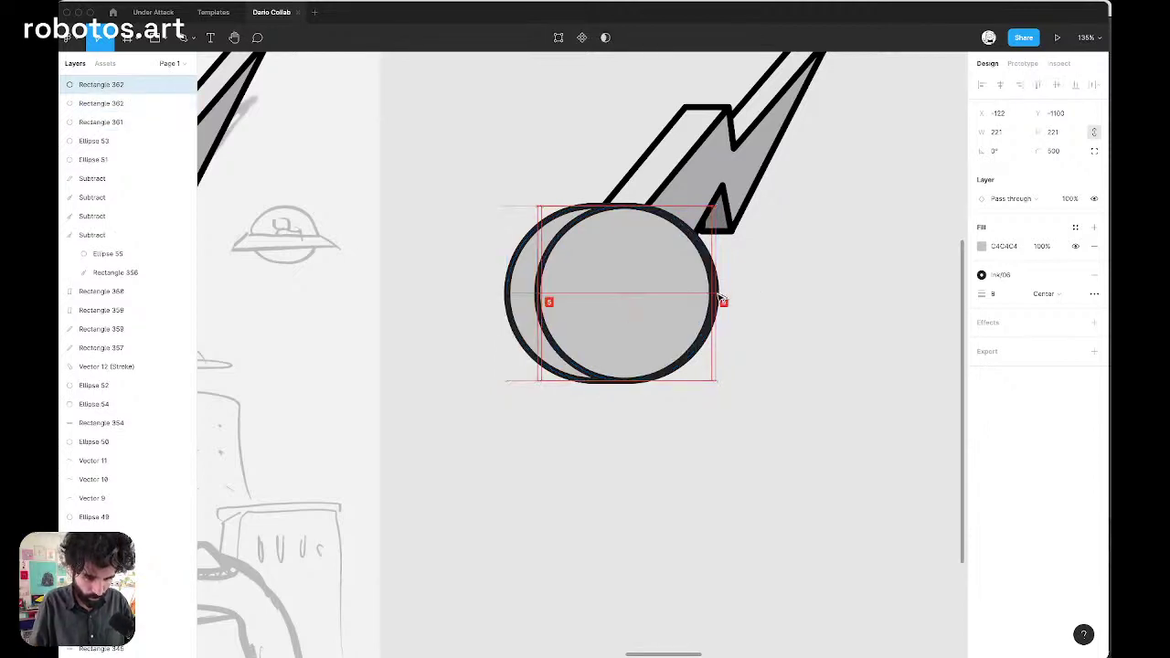
pyautogui.press('Escape')
# Compare the rebuilt two-disc ear piece with the circles of the original traced one, and inspect the rear disc's shape
pyautogui.click(701, 269)
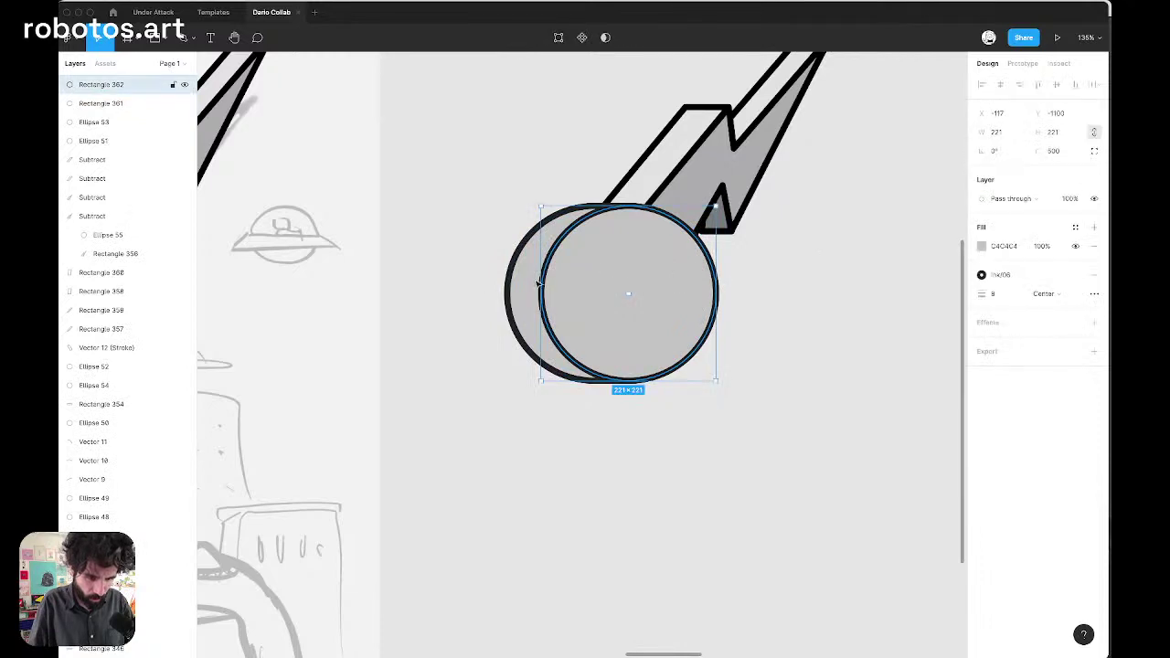
pyautogui.hscroll(-3, 535, 293)
pyautogui.hscroll(-5, 533, 292)
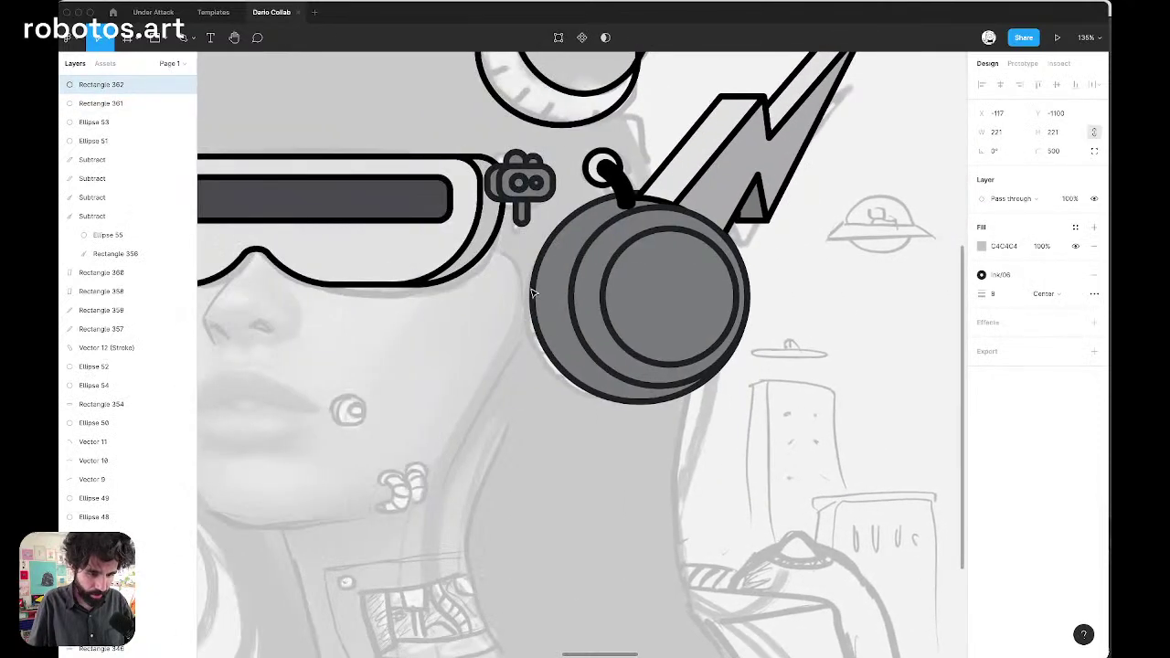
pyautogui.scroll(-8, 535, 293)
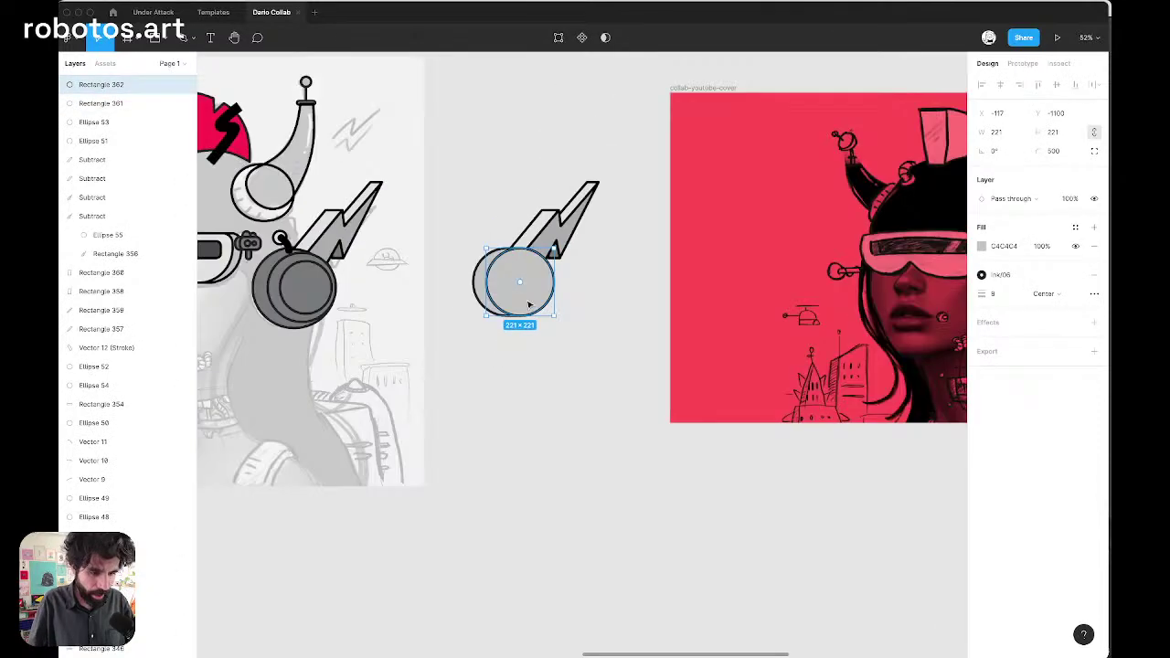
pyautogui.click(483, 327)
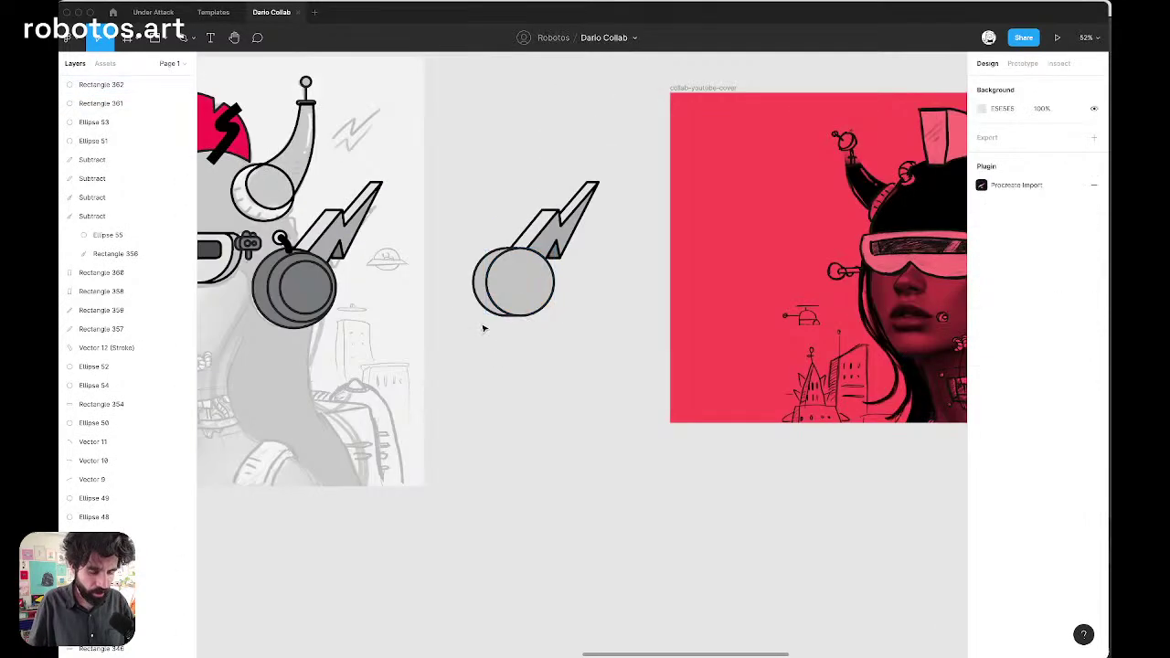
pyautogui.scroll(5, 481, 319)
pyautogui.click(486, 269)
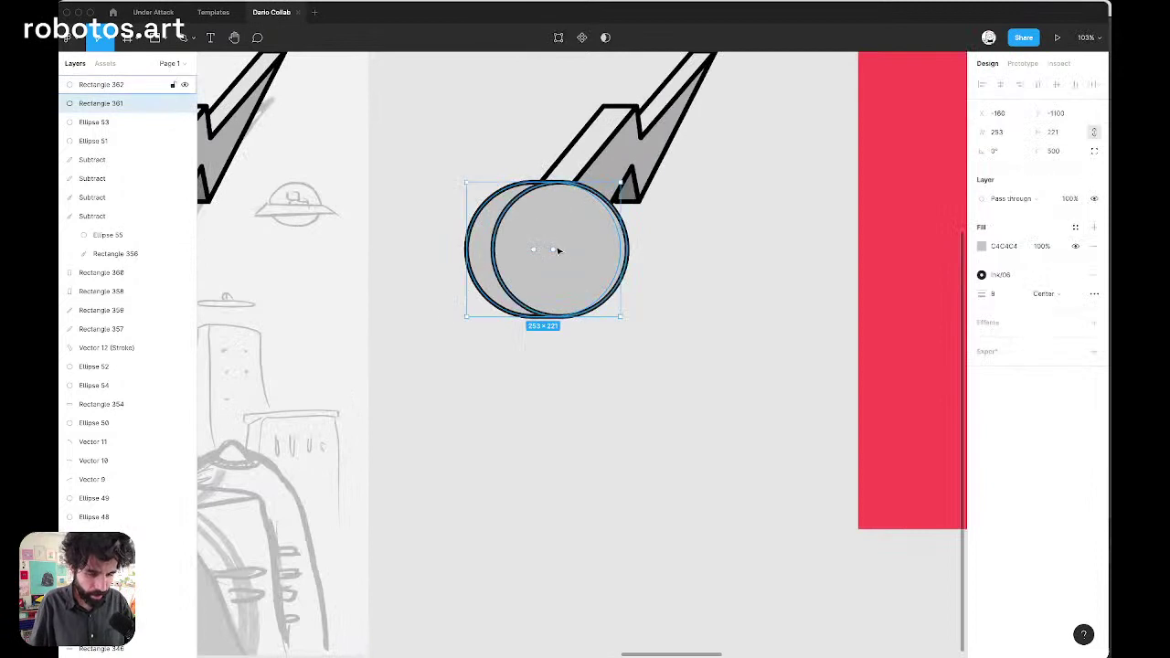
# Duplicate the rear disc, enlarge the copy to 297 × 259 px and send it behind all other shapes
pyautogui.moveTo(578, 240); pyautogui.dragTo(549, 240)
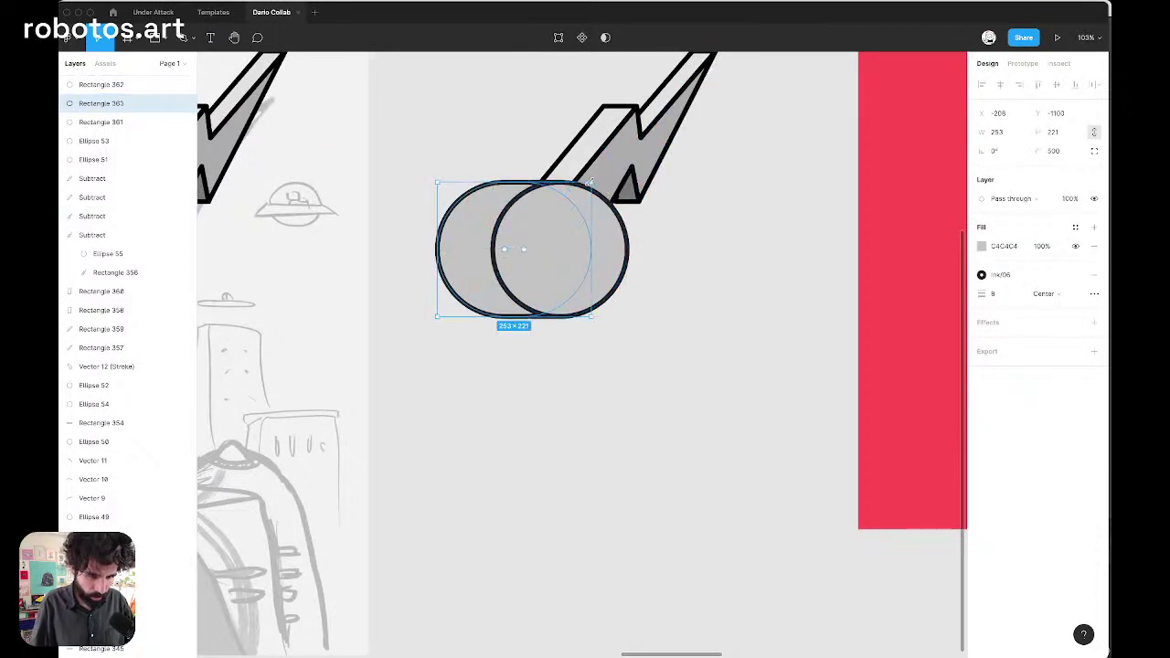
pyautogui.moveTo(589, 183); pyautogui.dragTo(608, 169)
pyautogui.press('super+alt+bracketleft')
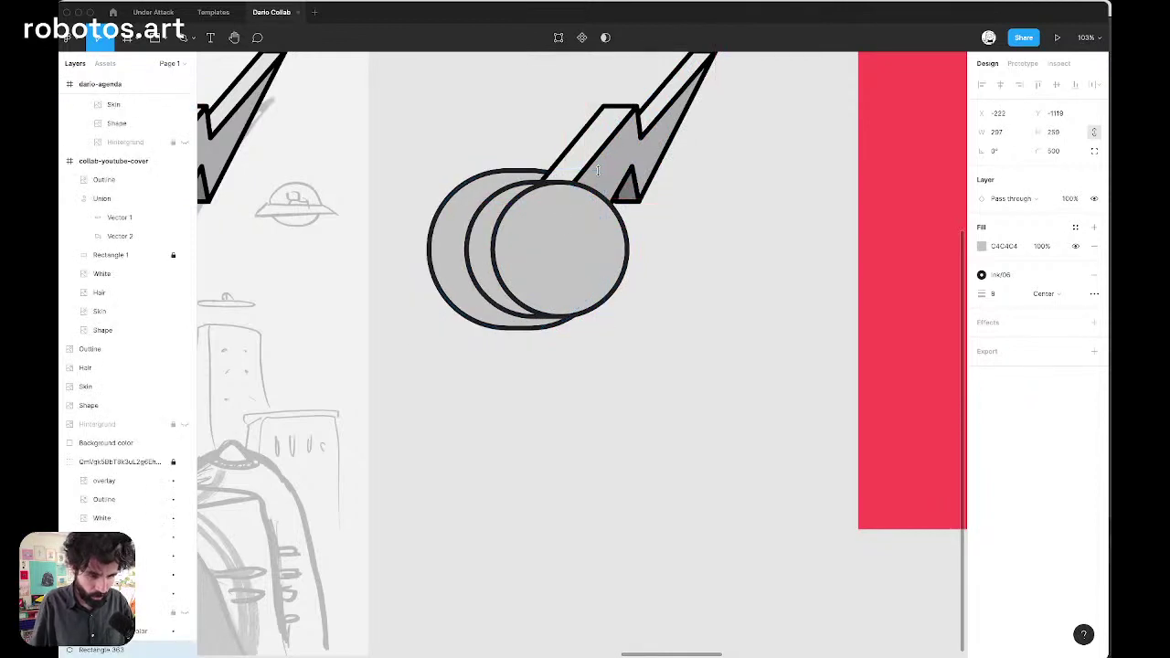
# Nudge the enlarged rearmost disc to X -182, Y -1112 around the other two, and shrink it slightly to fit
pyautogui.hotkey('shift', 'Right')
pyautogui.hotkey('shift', 'Right')
pyautogui.hotkey('shift', 'Right')
pyautogui.hotkey('shift', 'Right')
pyautogui.hotkey('shift', 'Right')
pyautogui.press('Down')
pyautogui.press('Down')
pyautogui.press('Down')
pyautogui.press('Down')
pyautogui.press('Down')
pyautogui.press('Down')
pyautogui.press('Down')
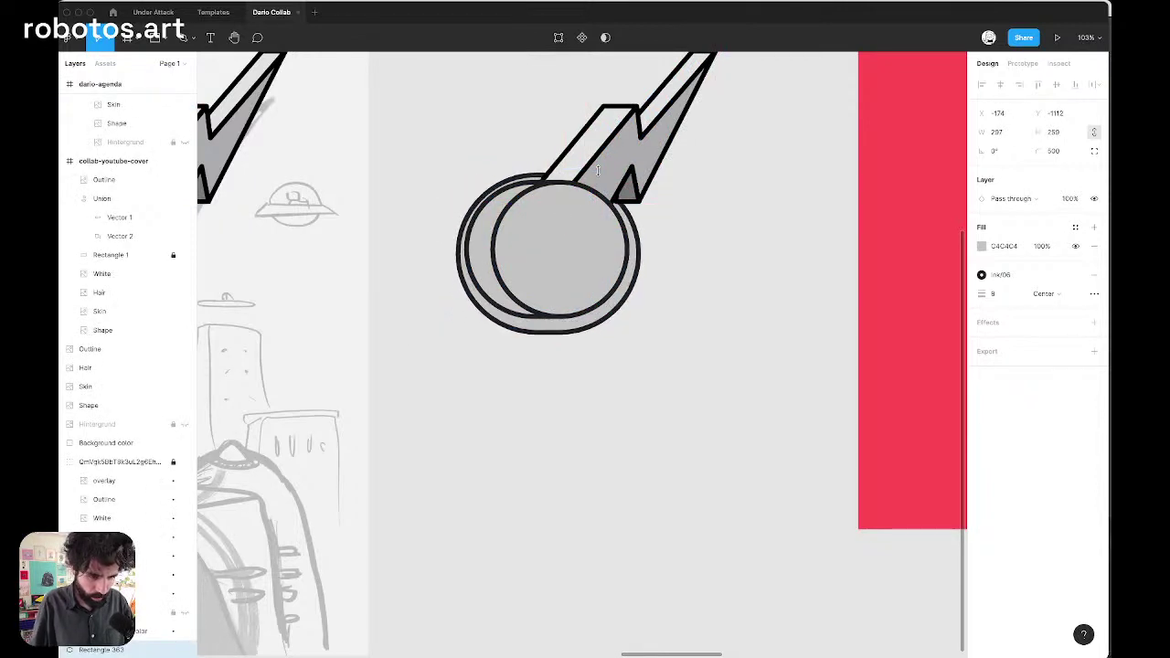
pyautogui.press('Left')
pyautogui.press('Left')
pyautogui.press('Left')
pyautogui.press('Left')
pyautogui.press('Left')
pyautogui.press('Left')
pyautogui.press('Left')
pyautogui.press('Left')
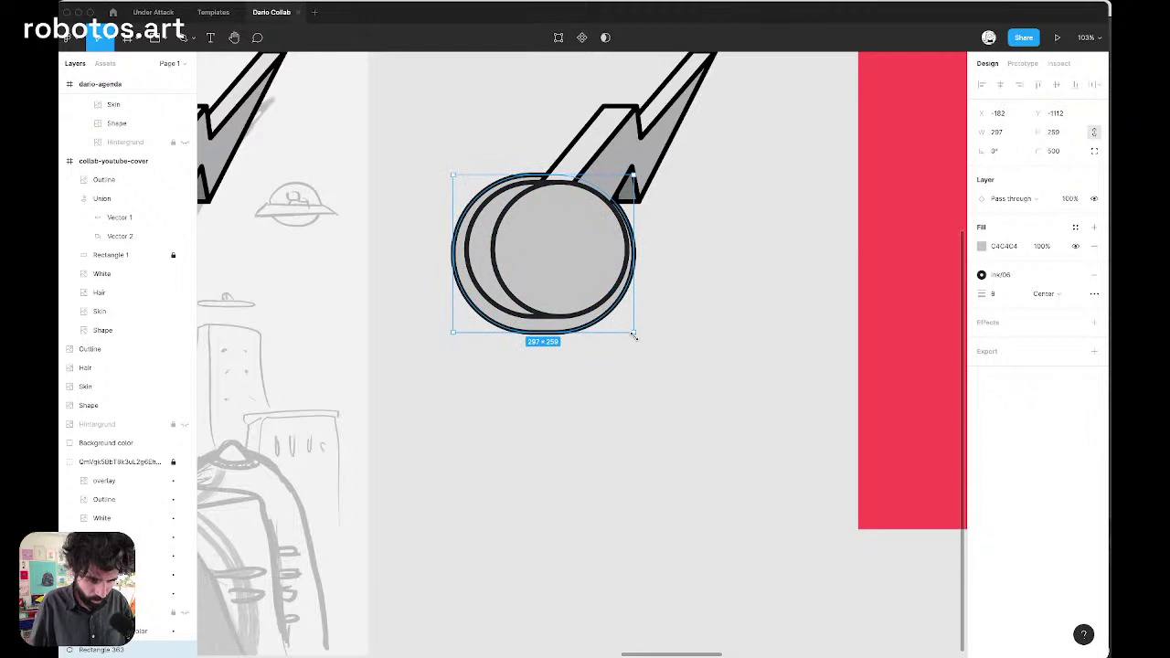
pyautogui.moveTo(634, 336); pyautogui.dragTo(606, 319)
pyautogui.click(677, 301)
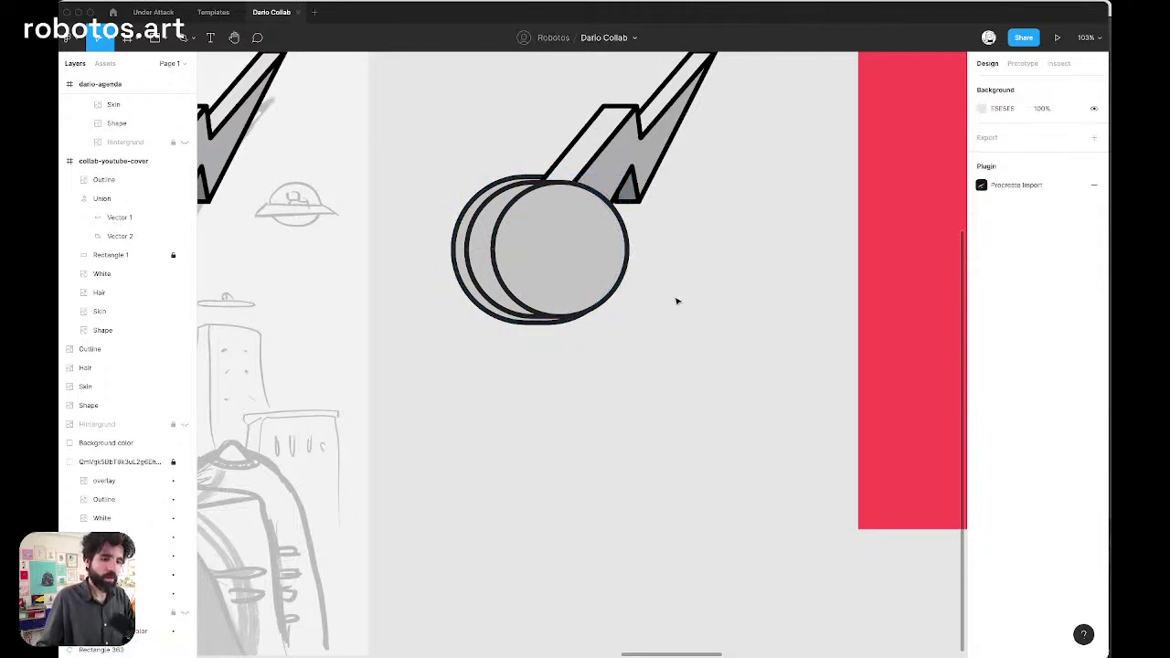
# Examine how the three discs overlap at the bolt's base, and remove the enlarged rearmost copy
pyautogui.click(554, 216)
pyautogui.scroll(3, 554, 220)
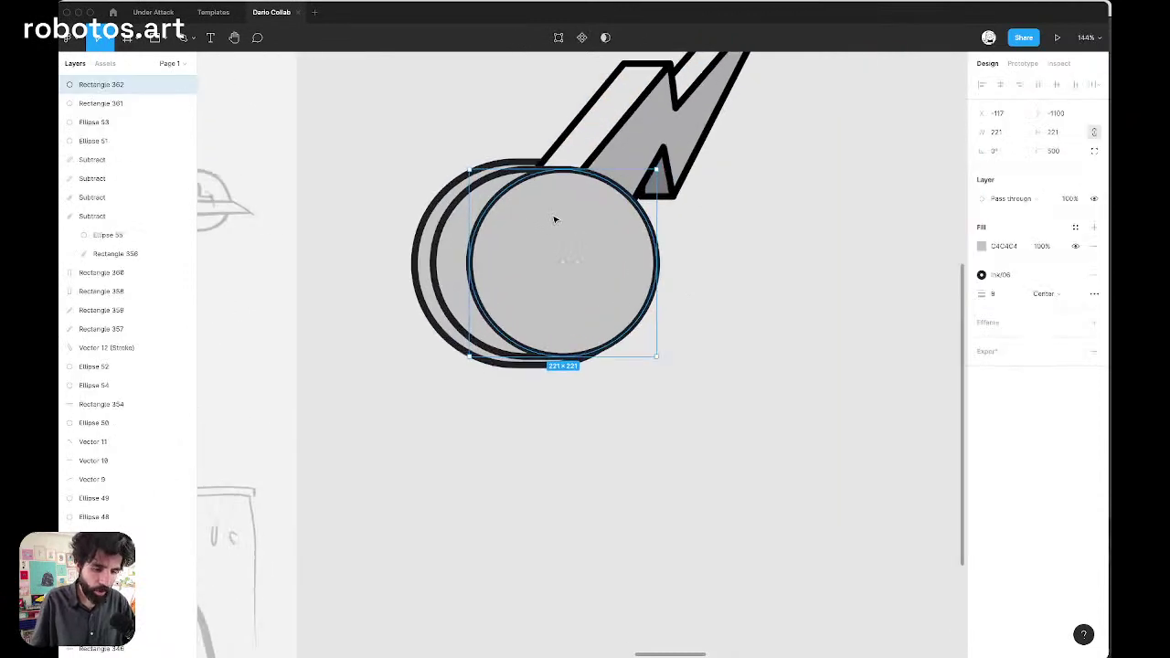
pyautogui.click(457, 258)
pyautogui.click(622, 443)
pyautogui.scroll(5, 545, 188)
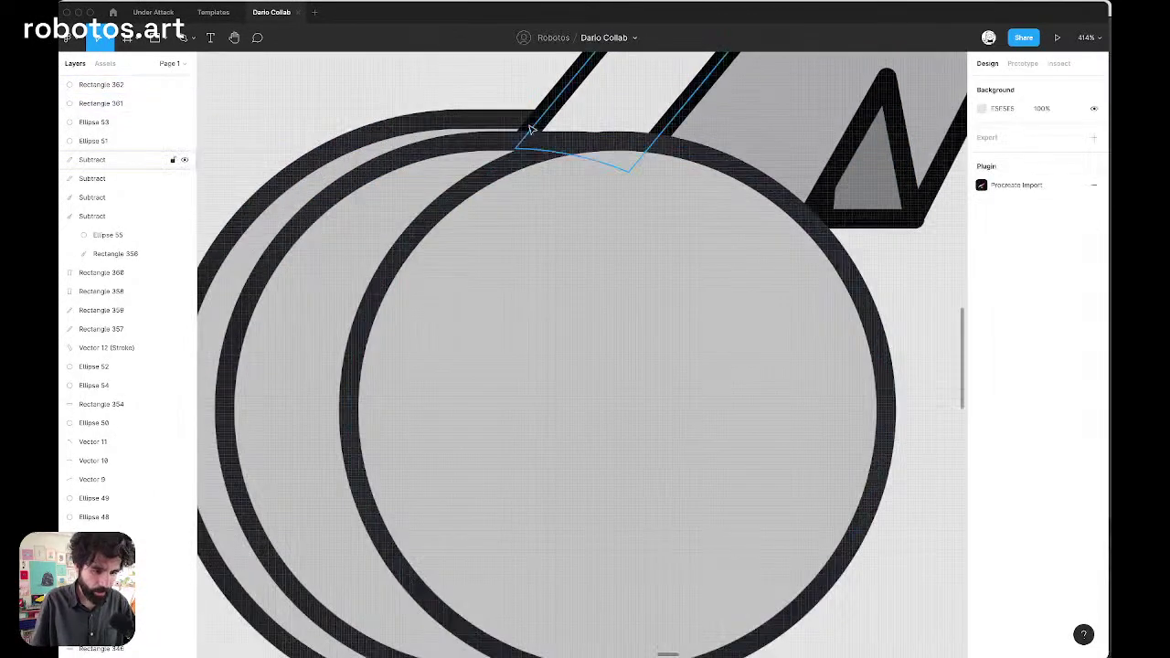
pyautogui.scroll(-10, 658, 172)
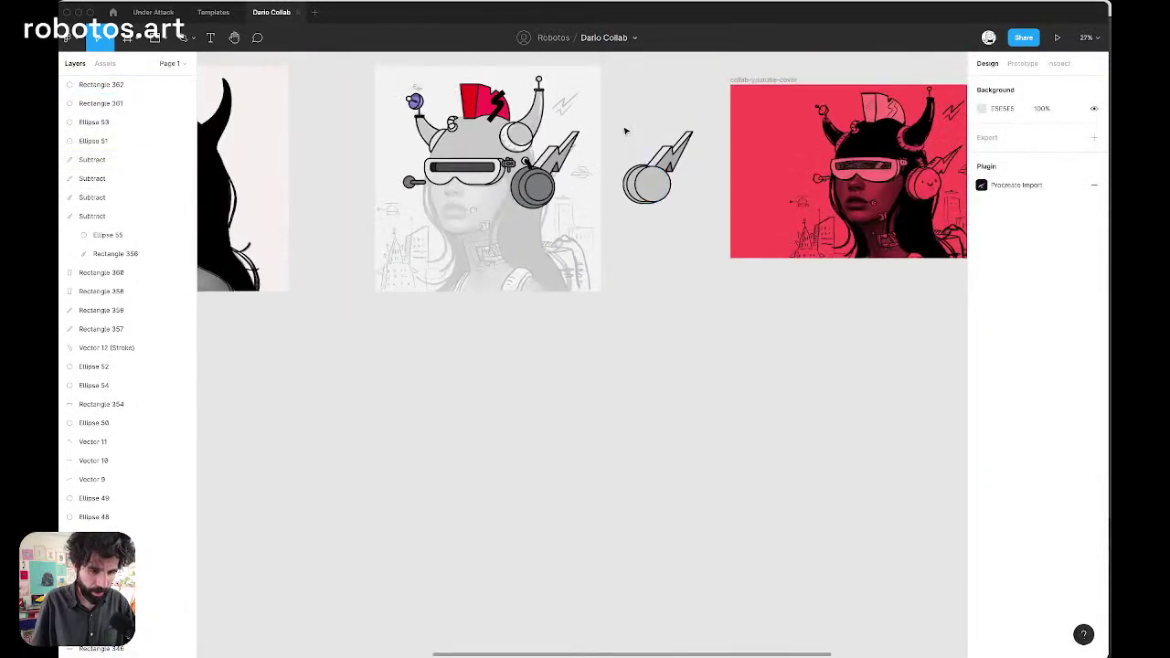
pyautogui.moveTo(611, 114); pyautogui.dragTo(687, 271)
pyautogui.hotkey('shift', '2')
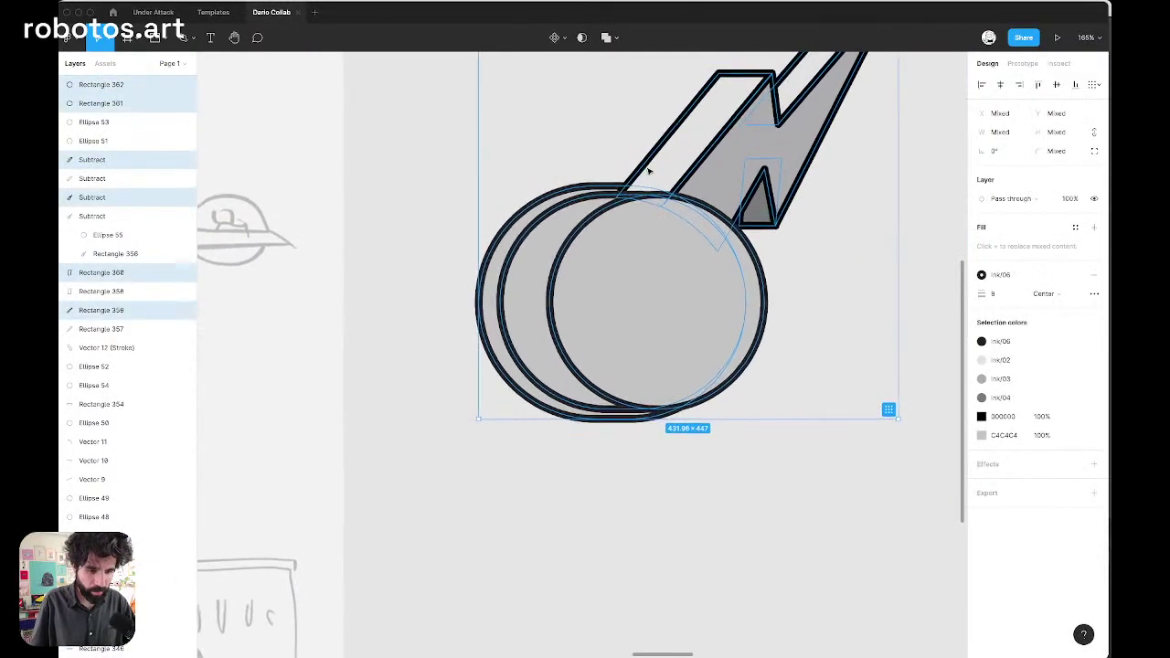
pyautogui.click(550, 177)
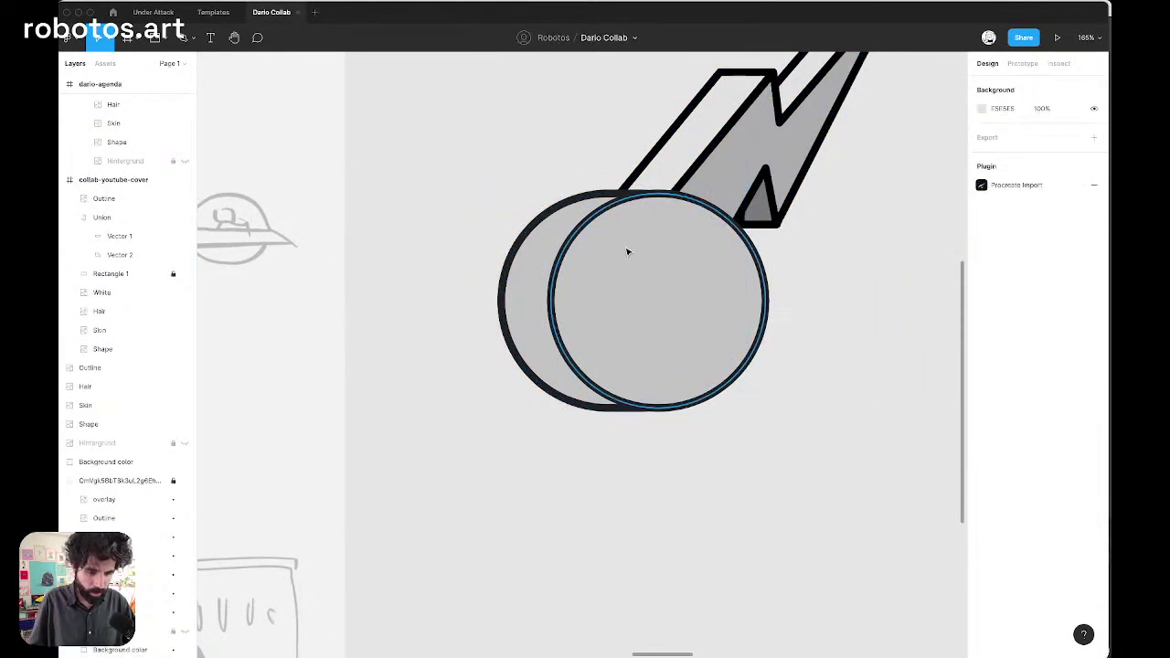
# Duplicate the front disc, enlarge the copy to a 245 px circle, send it to the back and nudge it behind the others
pyautogui.moveTo(628, 250); pyautogui.dragTo(534, 249)
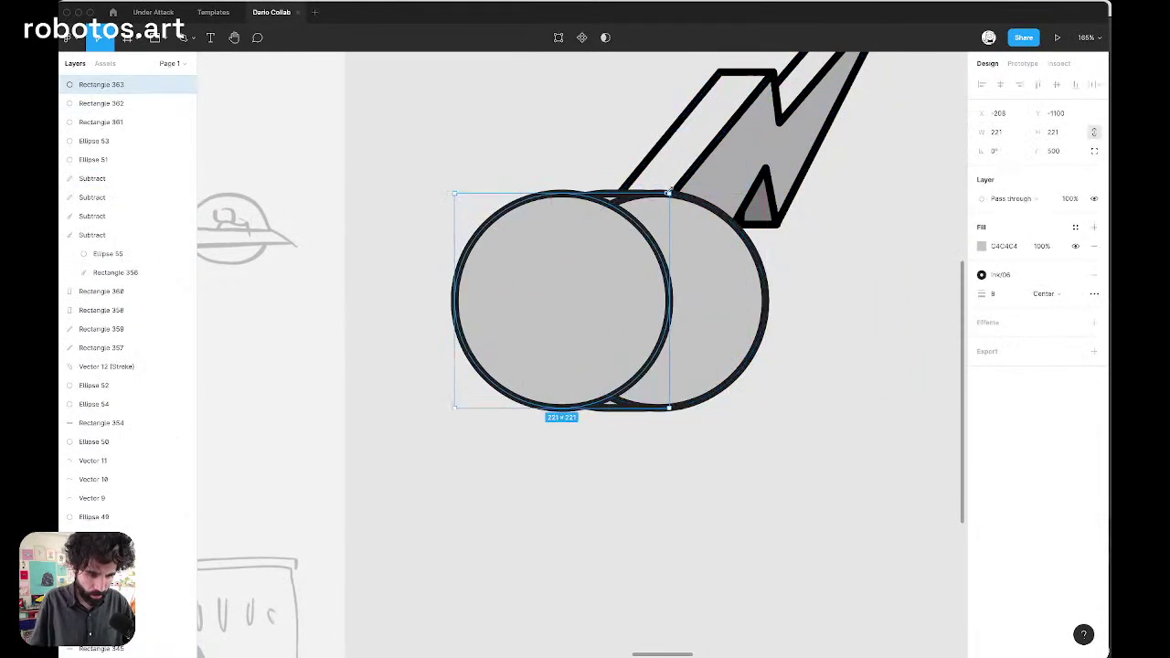
pyautogui.moveTo(671, 192); pyautogui.dragTo(678, 184)
pyautogui.press('super+alt+bracketleft')
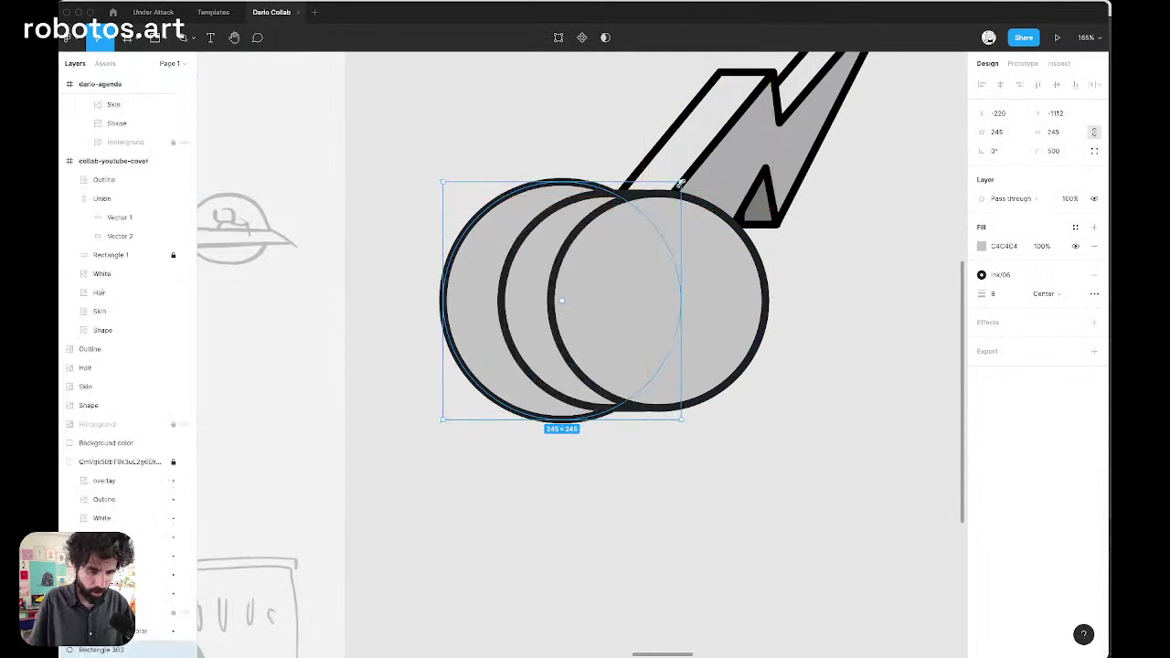
pyautogui.hotkey('shift', 'Right')
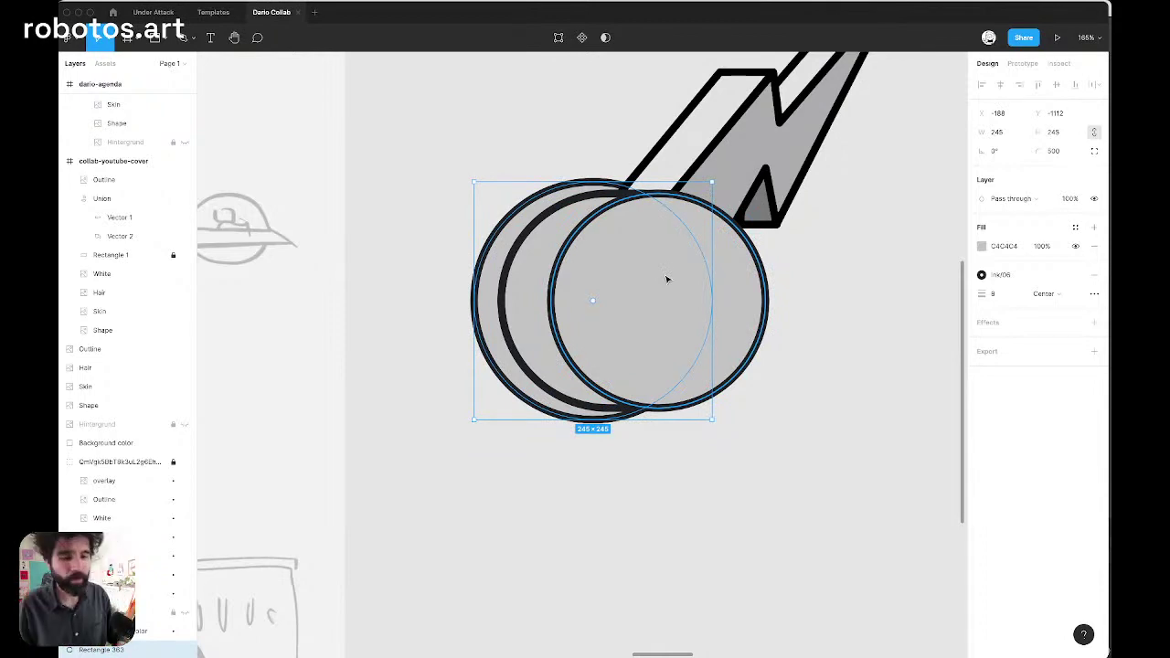
pyautogui.click(826, 329)
# Try a 139 px inner circle on the front disc using a scaled duplicate, and delete it
pyautogui.scroll(2, 827, 329)
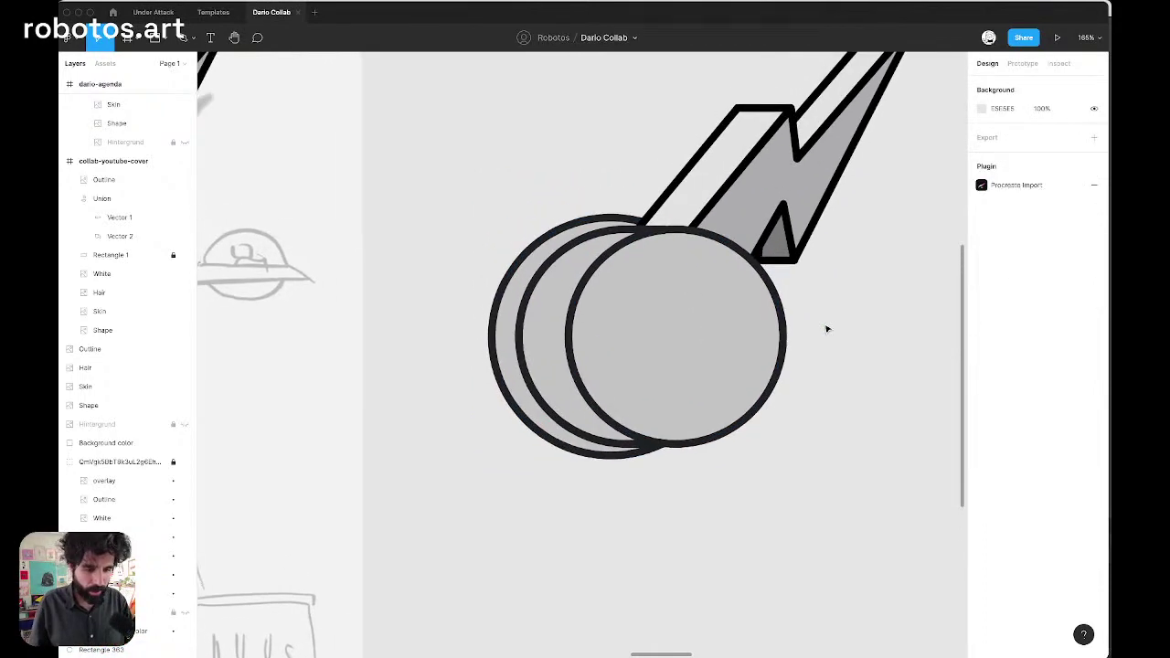
pyautogui.scroll(-5, 827, 329)
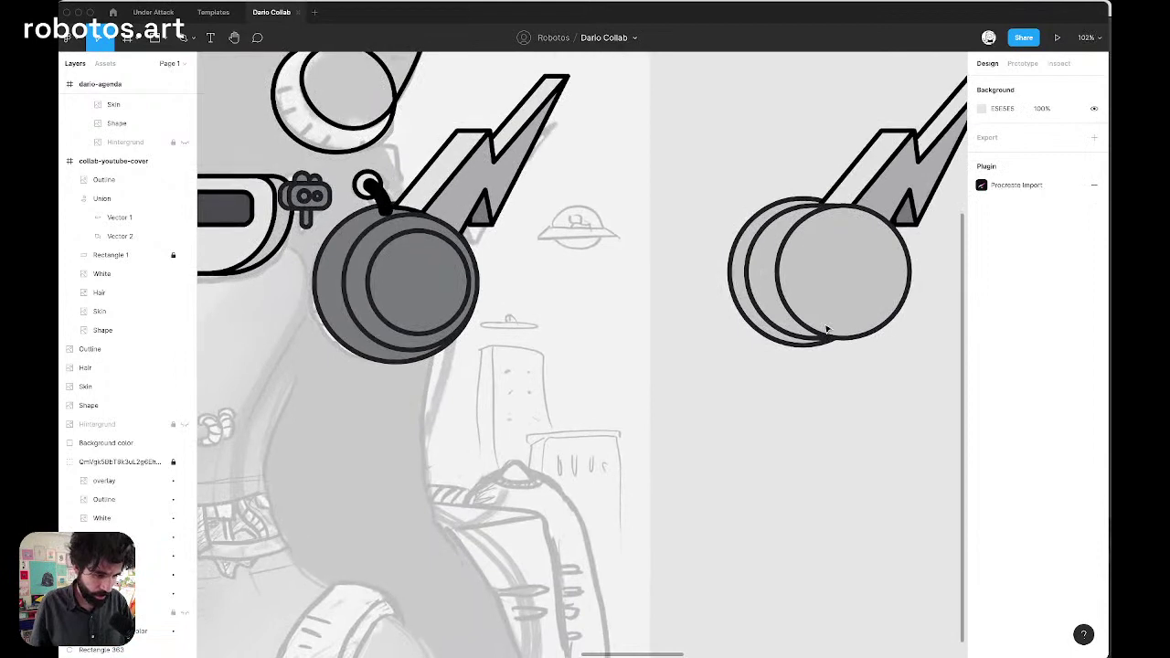
pyautogui.click(843, 279)
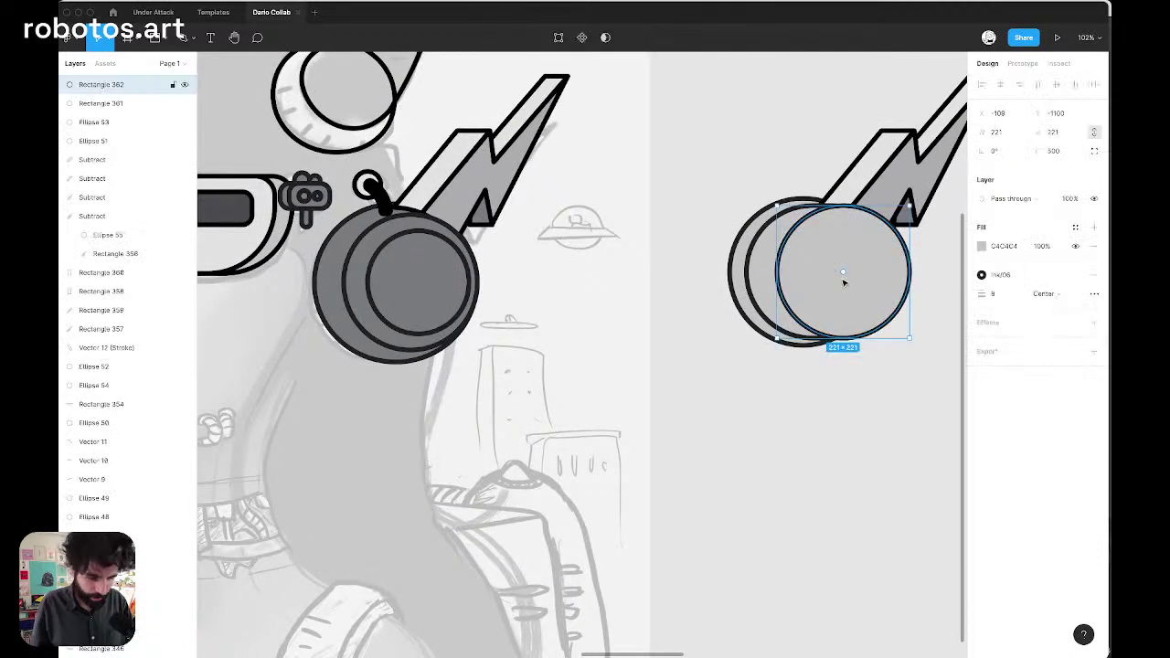
pyautogui.press('super+d')
pyautogui.hscroll(3, 896, 247)
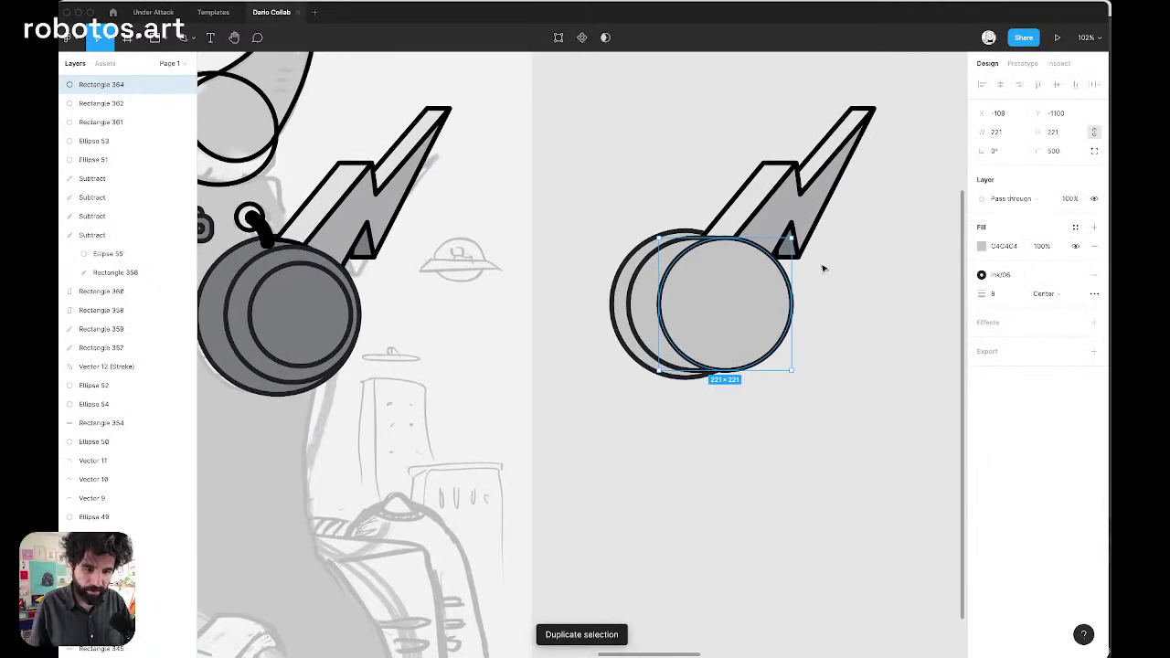
pyautogui.scroll(5, 822, 264)
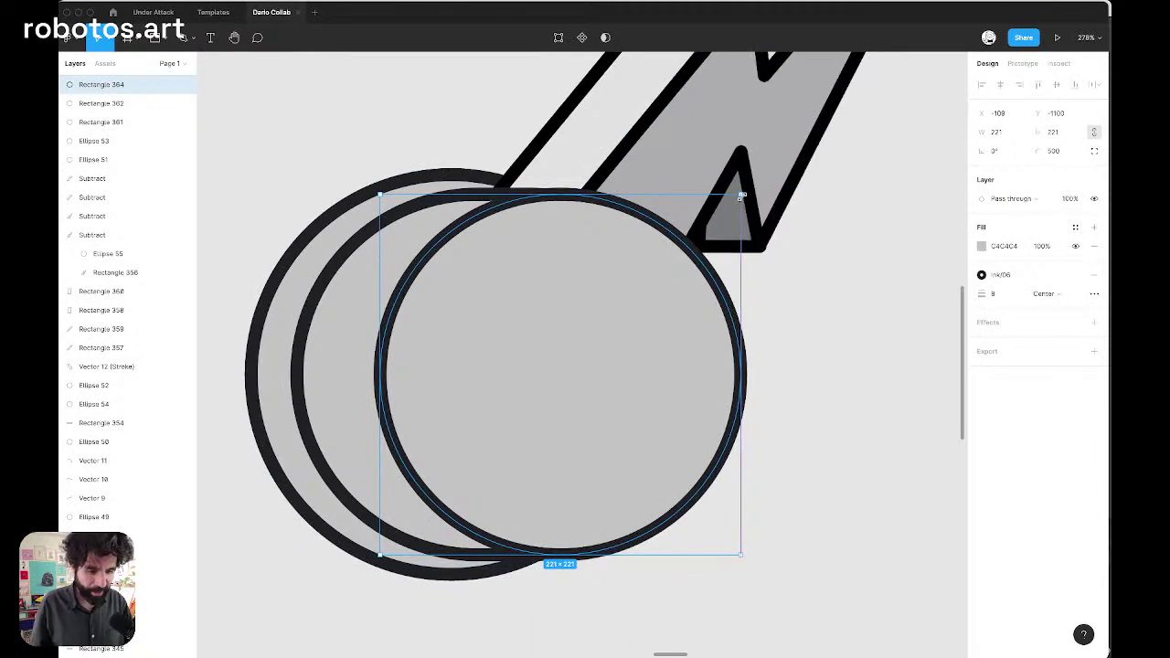
pyautogui.moveTo(740, 195); pyautogui.dragTo(677, 274)
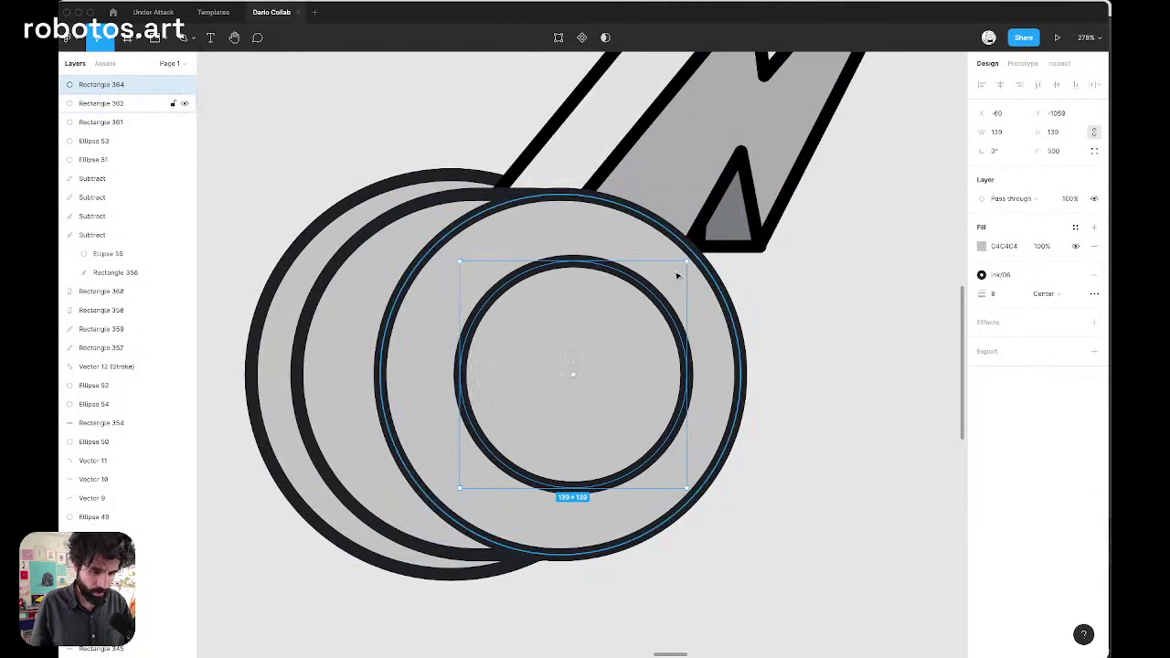
pyautogui.scroll(-5, 678, 275)
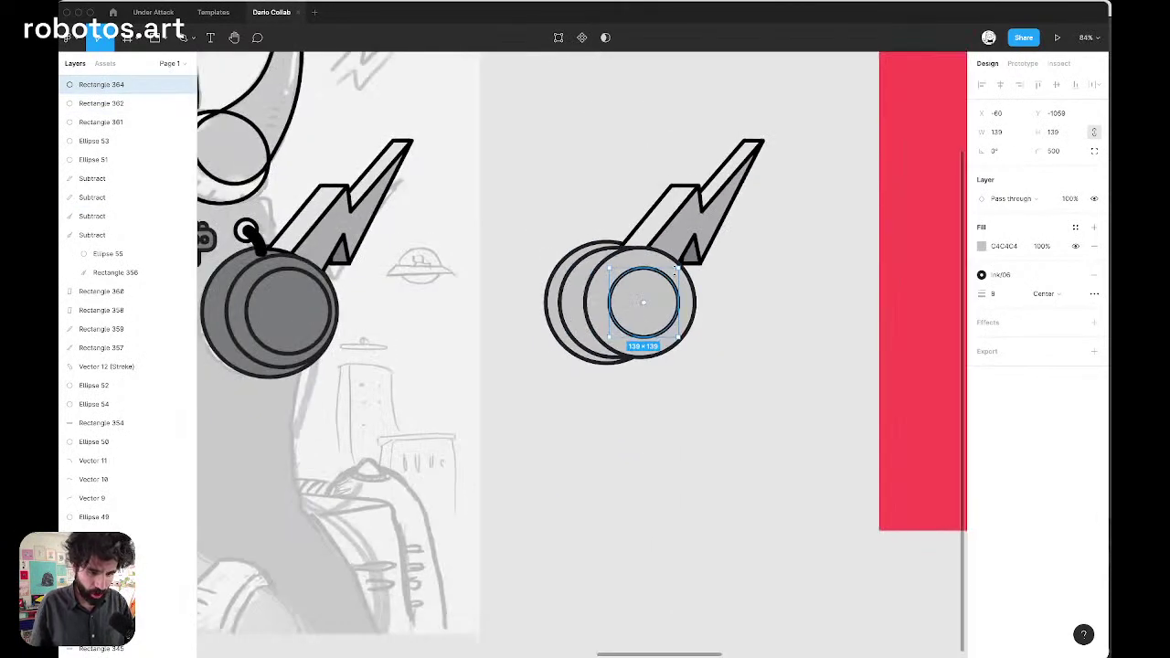
pyautogui.scroll(4, 678, 275)
pyautogui.press('Delete')
# Draw two 26 px circles as eyes on the front disc, 63 px apart, and fill them with the darkest Ink style
pyautogui.scroll(3, 608, 299)
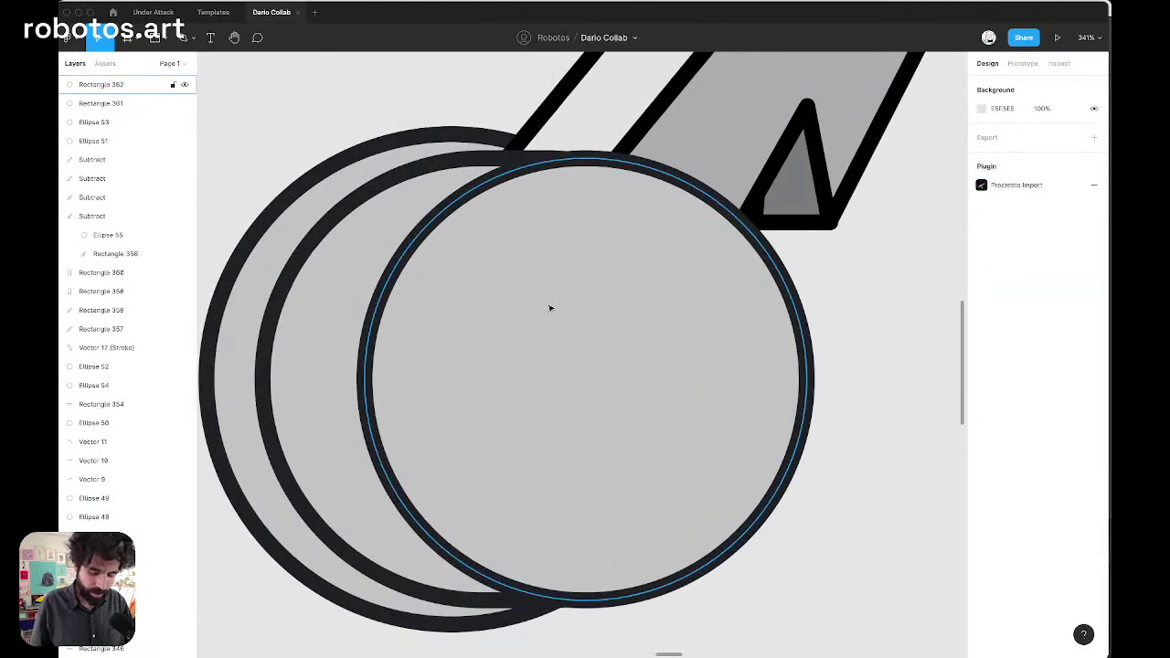
pyautogui.press('o')
pyautogui.moveTo(481, 300)
pyautogui.mouseDown()
pyautogui.moveTo(533, 351)
pyautogui.moveTo(518, 334)
pyautogui.moveTo(697, 358)
pyautogui.mouseUp()
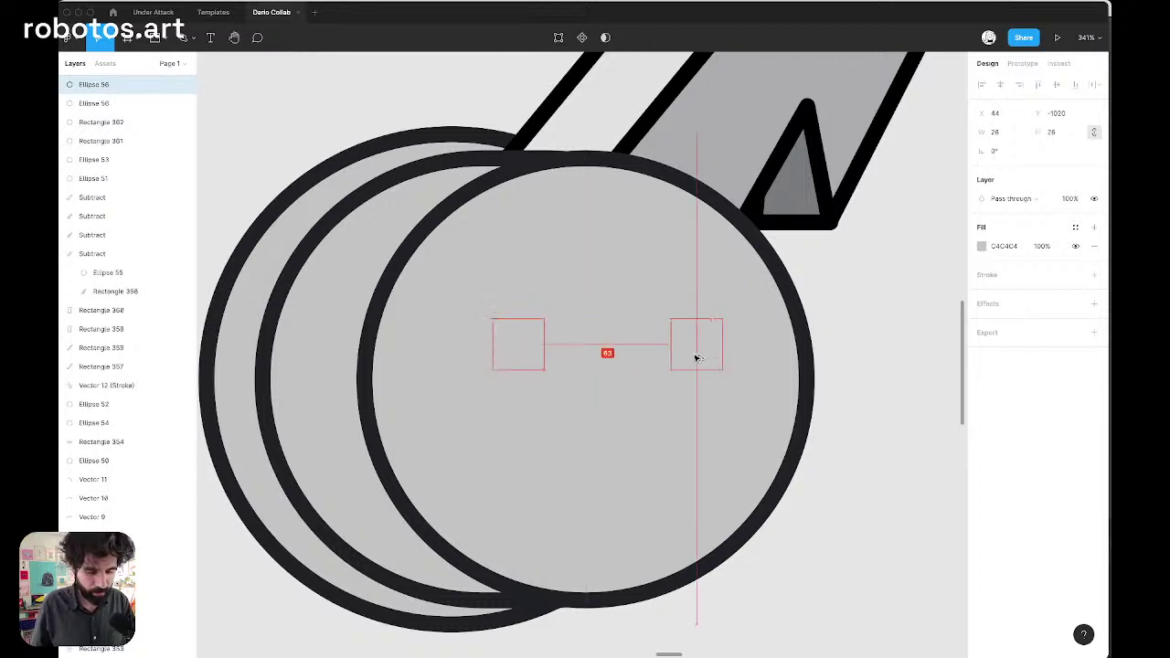
pyautogui.keyDown('shift'); pyautogui.click(522, 341); pyautogui.keyUp('shift')
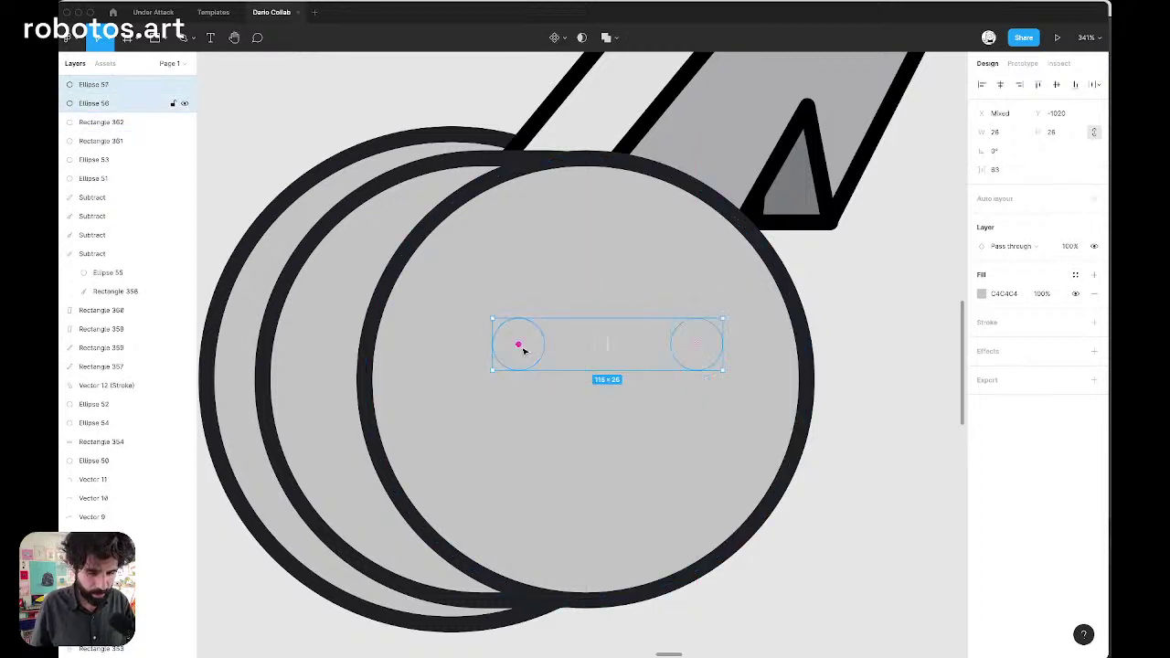
pyautogui.click(1075, 274)
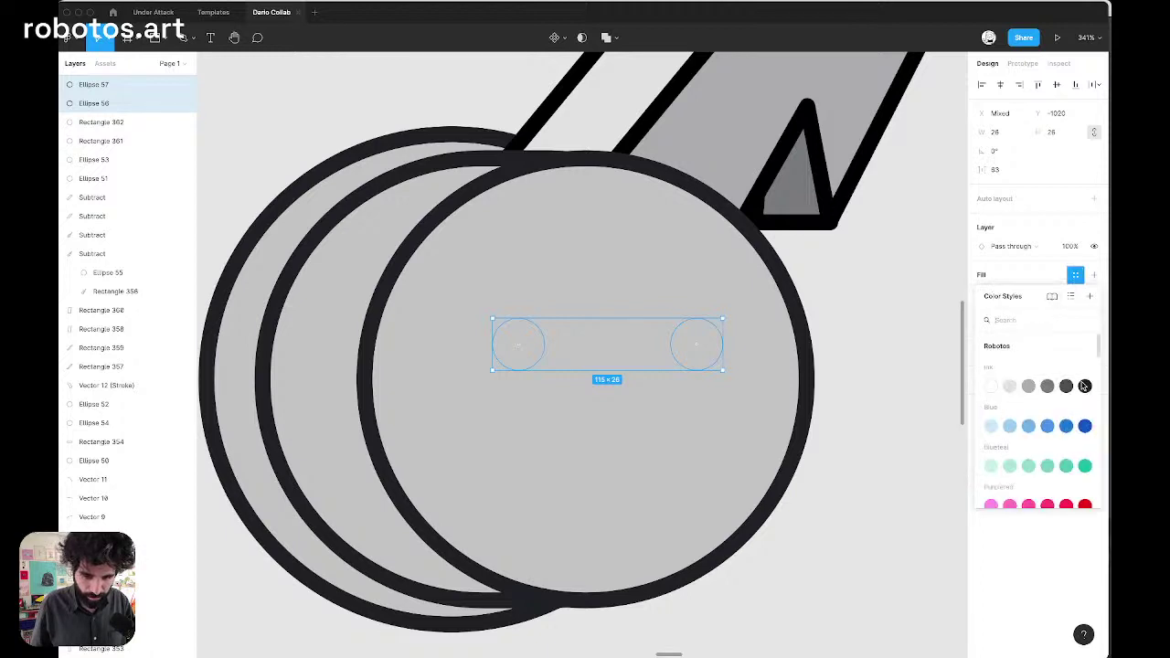
pyautogui.click(1084, 386)
pyautogui.click(880, 381)
# Duplicate an eye below, cut it to a half circle with a 50% arc and enlarge it to 40 px as the mouth
pyautogui.moveTo(713, 346)
pyautogui.mouseDown()
pyautogui.moveTo(652, 436)
pyautogui.moveTo(630, 415)
pyautogui.moveTo(594, 413)
pyautogui.moveTo(618, 396)
pyautogui.mouseUp()
pyautogui.press('Escape')
pyautogui.click(617, 414)
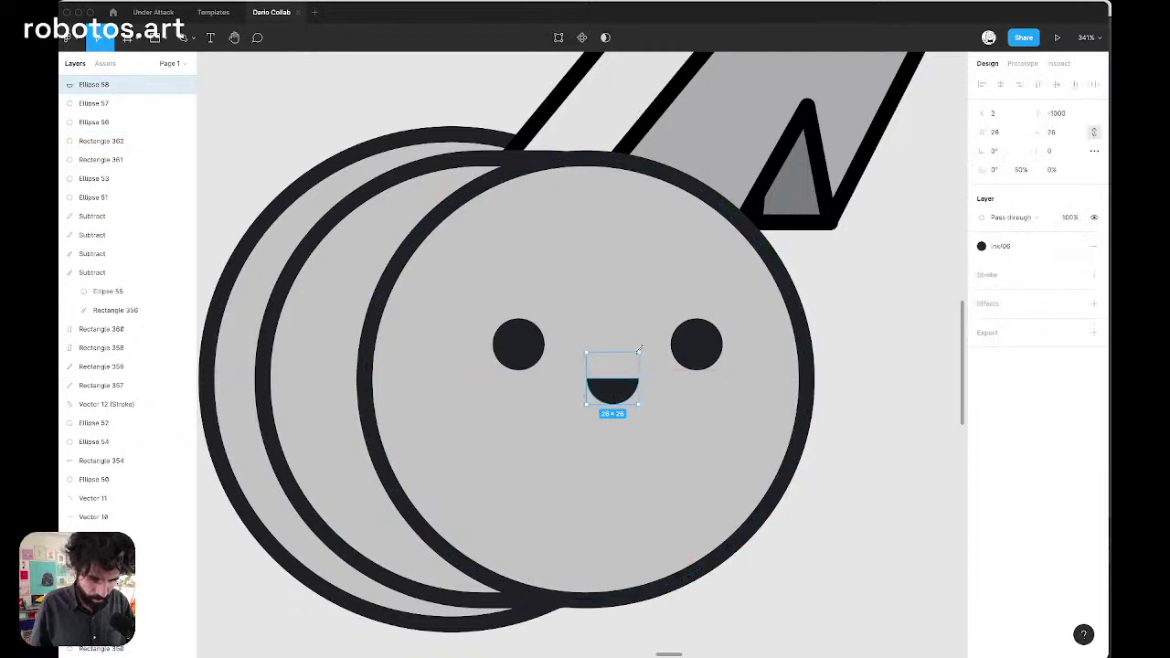
pyautogui.moveTo(639, 350); pyautogui.dragTo(648, 339)
# Spread the two eyes farther apart on the same line and raise the mouth between them
pyautogui.moveTo(517, 355)
pyautogui.mouseDown()
pyautogui.moveTo(485, 355)
pyautogui.moveTo(501, 355)
pyautogui.mouseUp()
pyautogui.moveTo(714, 336); pyautogui.dragTo(731, 336)
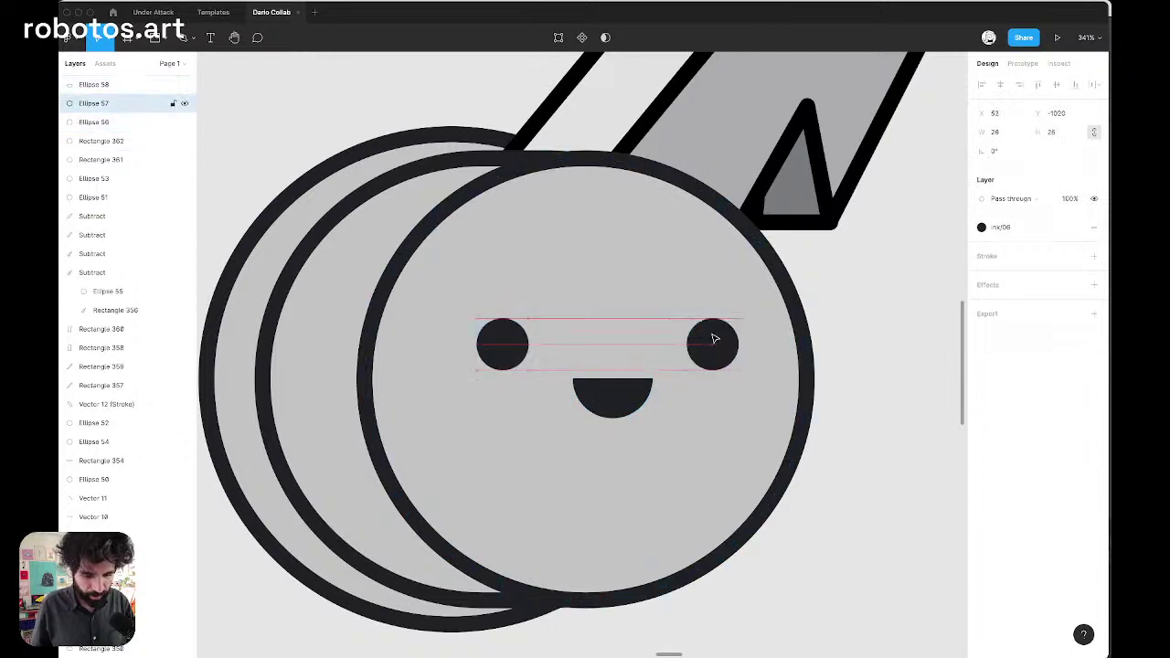
pyautogui.moveTo(646, 408); pyautogui.dragTo(640, 398)
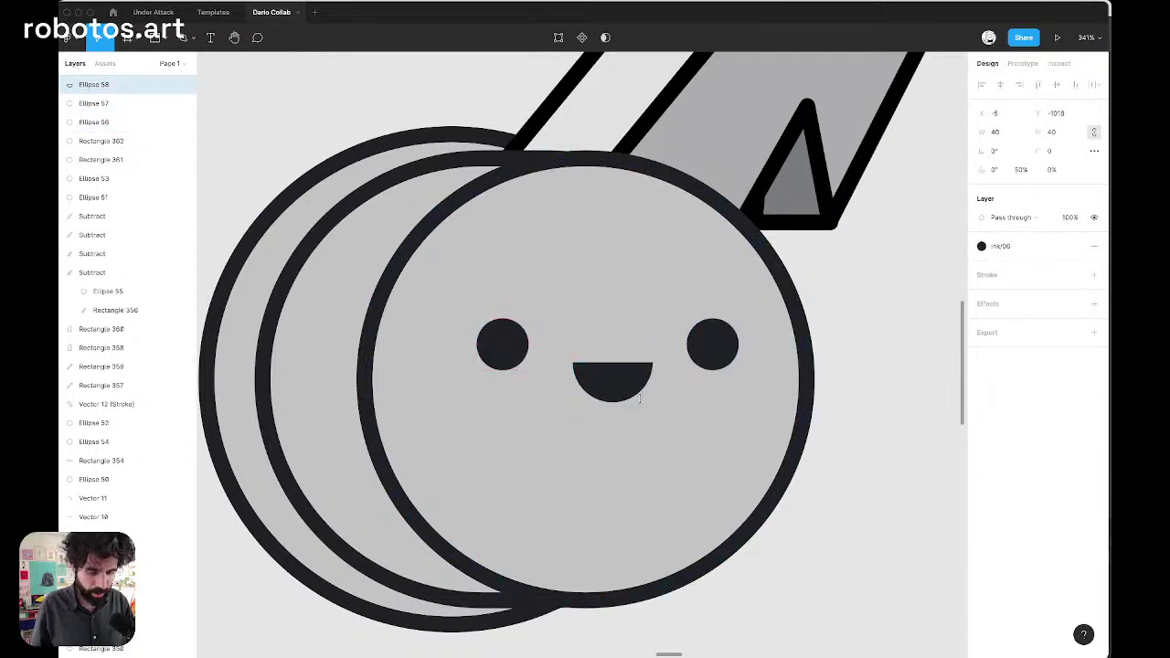
# Fine-tune the mouth's height and move the eyes slightly lower together with it on the front disc
pyautogui.scroll(-3, 639, 398)
pyautogui.keyDown('shift'); pyautogui.click(567, 370); pyautogui.keyUp('shift')
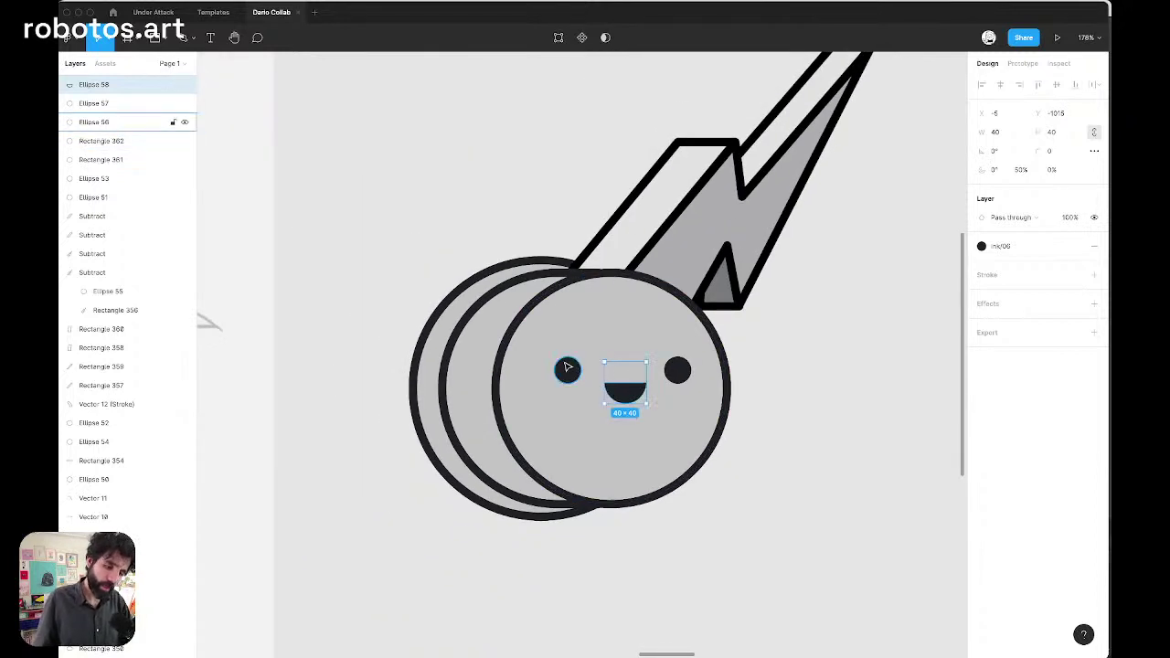
pyautogui.keyDown('shift'); pyautogui.click(679, 371); pyautogui.keyUp('shift')
pyautogui.moveTo(681, 371); pyautogui.dragTo(683, 378)
pyautogui.click(832, 321)
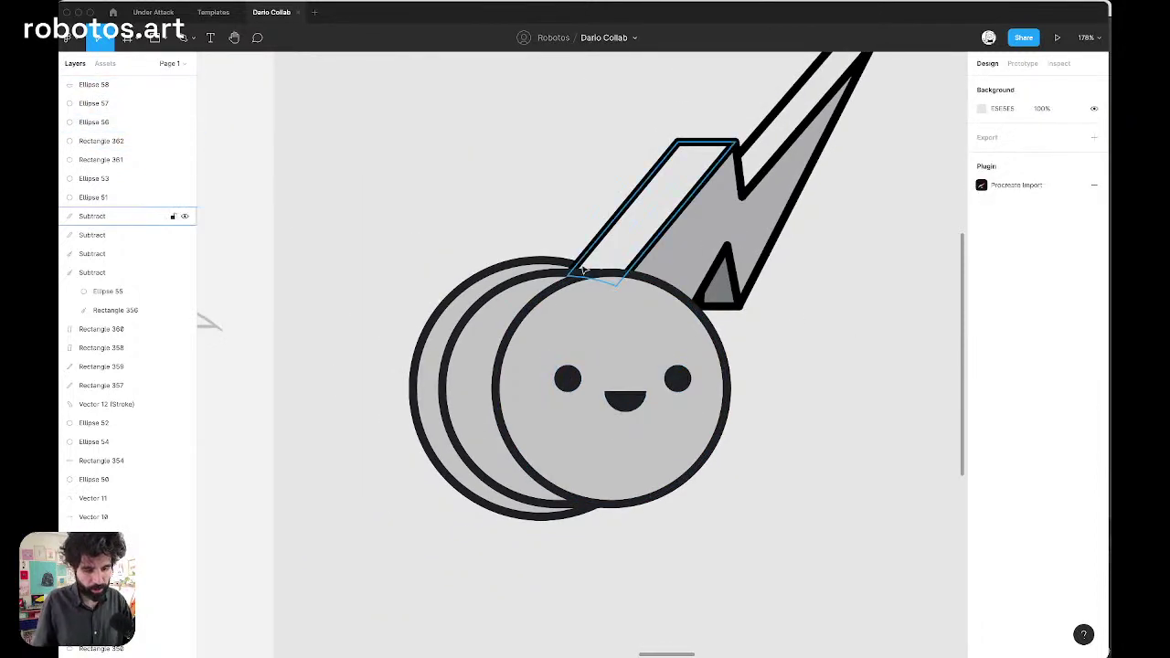
# Compare the smiling ear piece with the original, and shift its eyes and mouth slightly to the right on the front disc
pyautogui.scroll(-5, 489, 343)
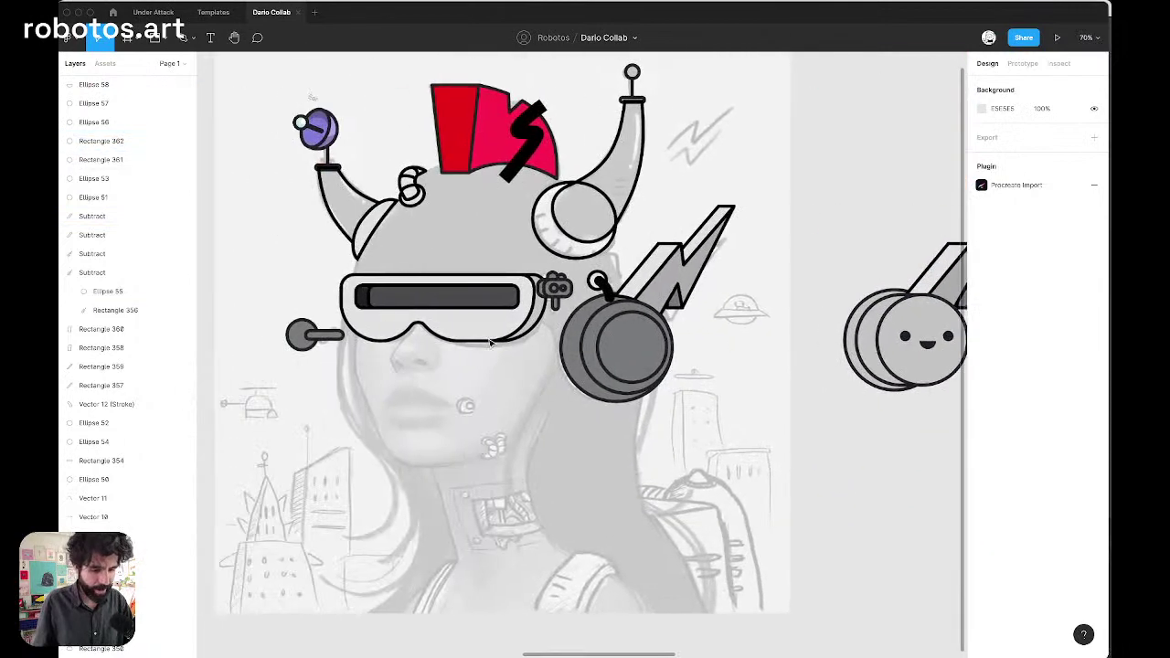
pyautogui.scroll(3, 468, 294)
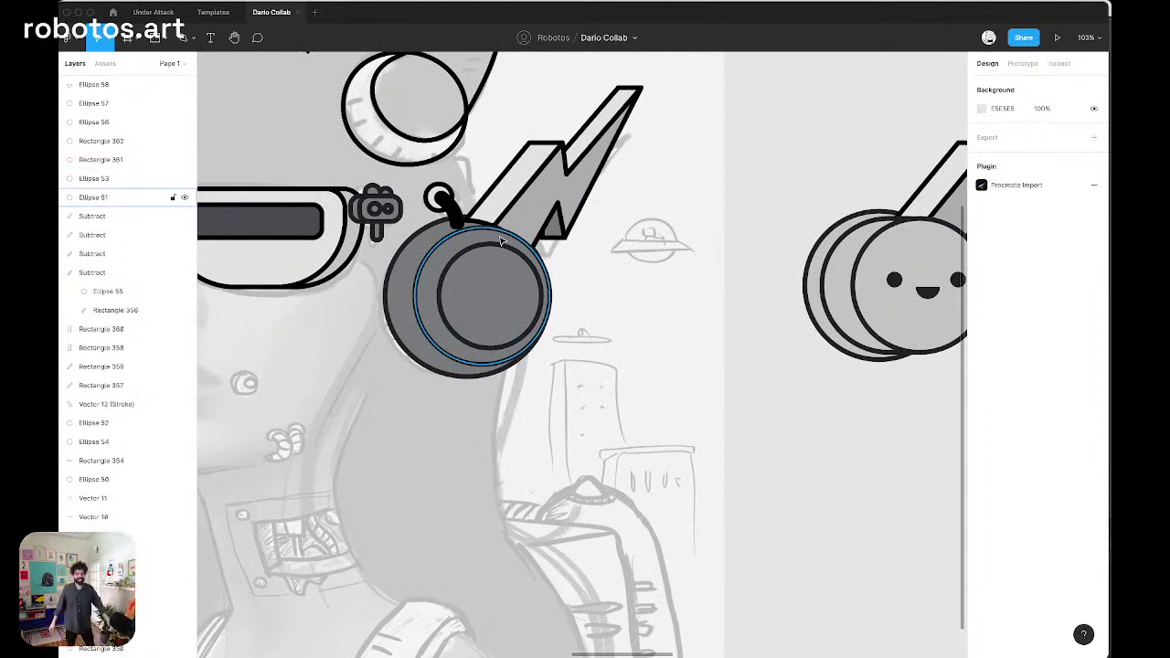
pyautogui.hscroll(3, 501, 240)
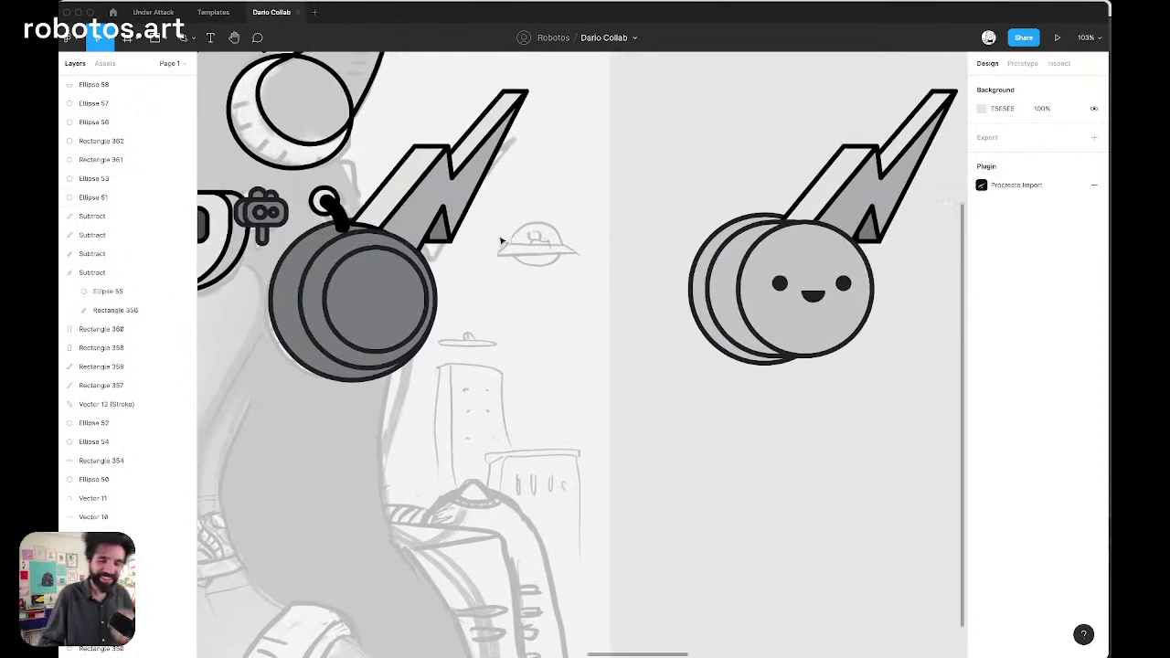
pyautogui.scroll(5, 823, 267)
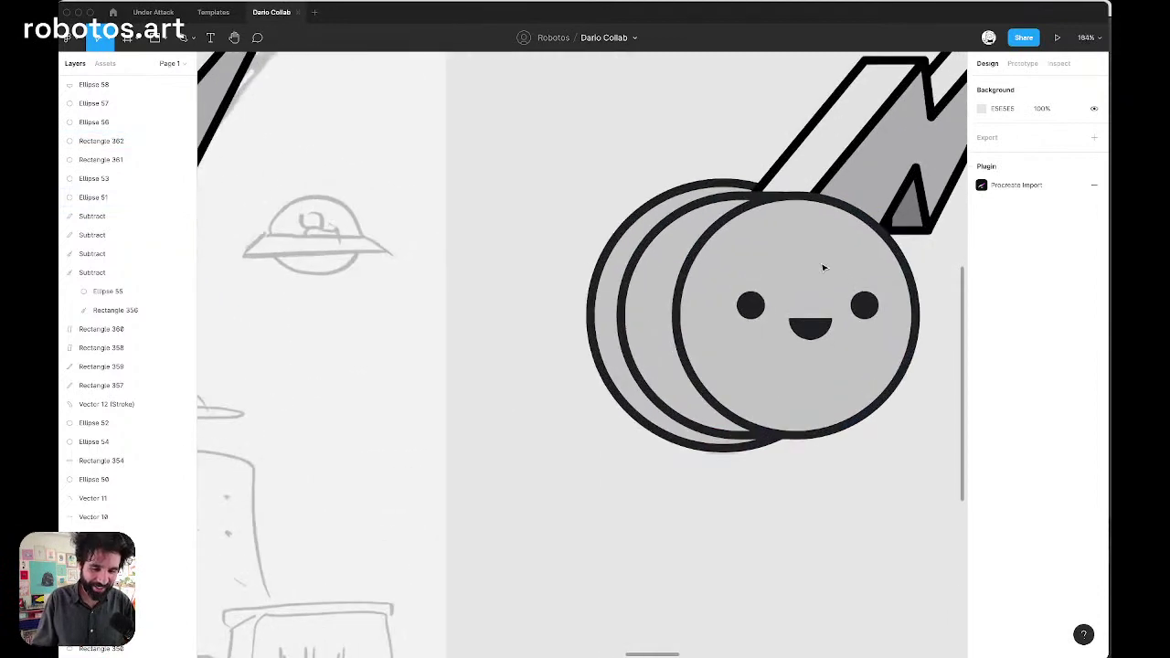
pyautogui.click(794, 314)
pyautogui.keyDown('shift'); pyautogui.click(752, 339); pyautogui.keyUp('shift')
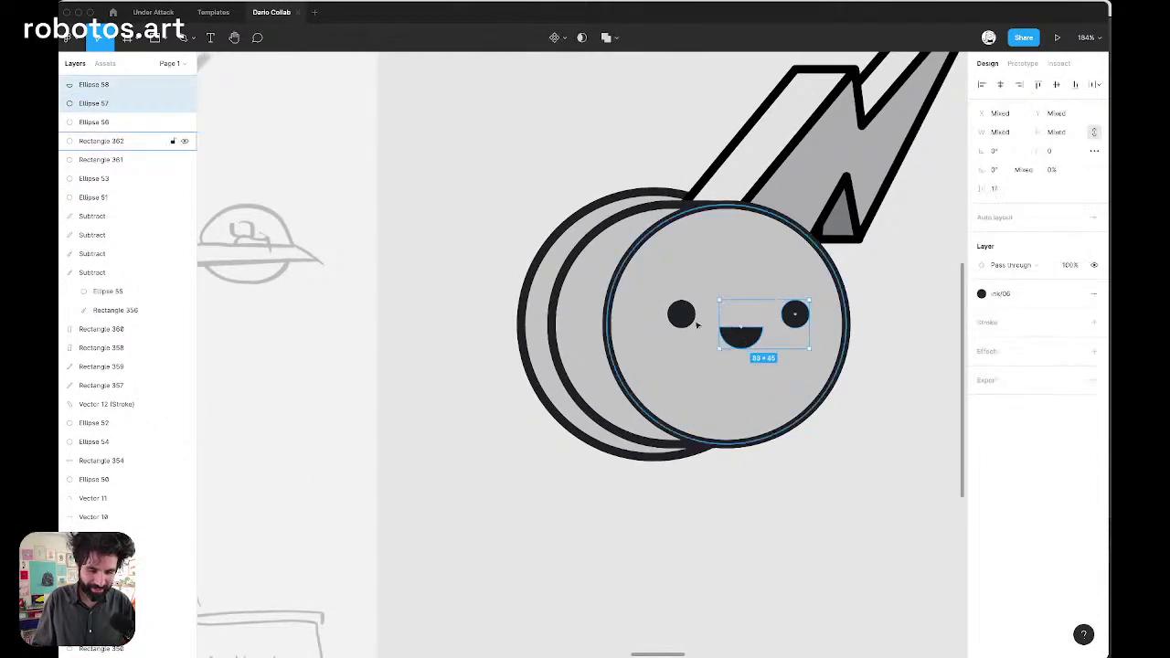
pyautogui.keyDown('shift'); pyautogui.click(677, 318); pyautogui.keyUp('shift')
pyautogui.moveTo(677, 318); pyautogui.dragTo(753, 340)
pyautogui.click(865, 482)
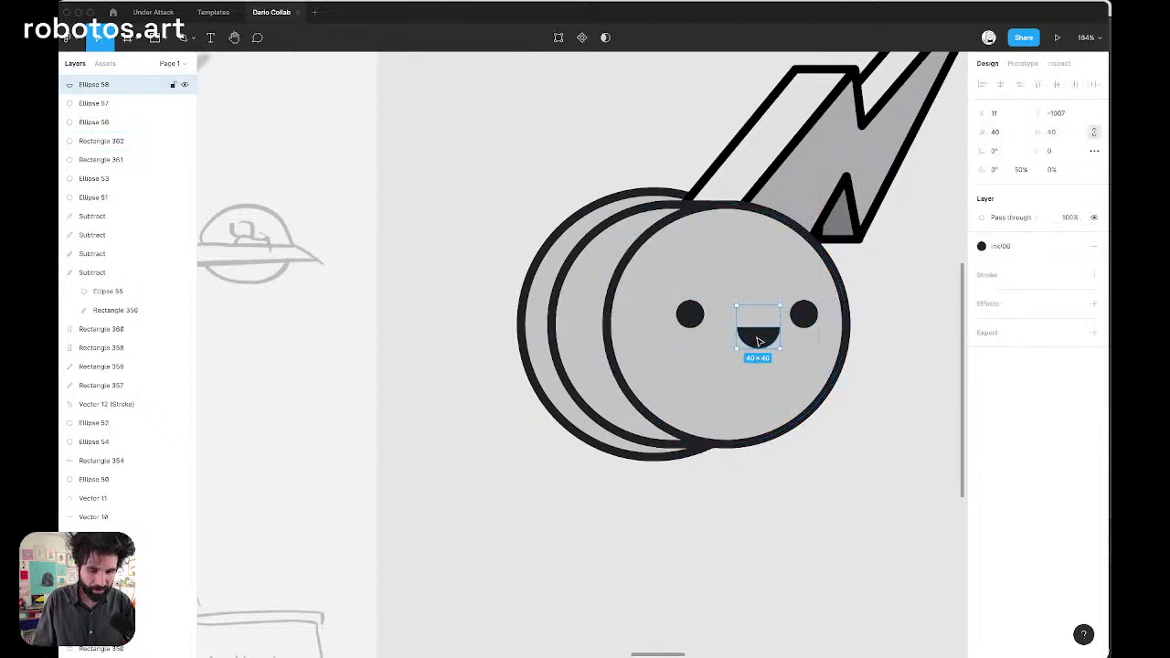
# Select the largest disc of the original ear piece on the sketch, nudge it vertically and shorten its height to 256 px
pyautogui.scroll(-5, 758, 341)
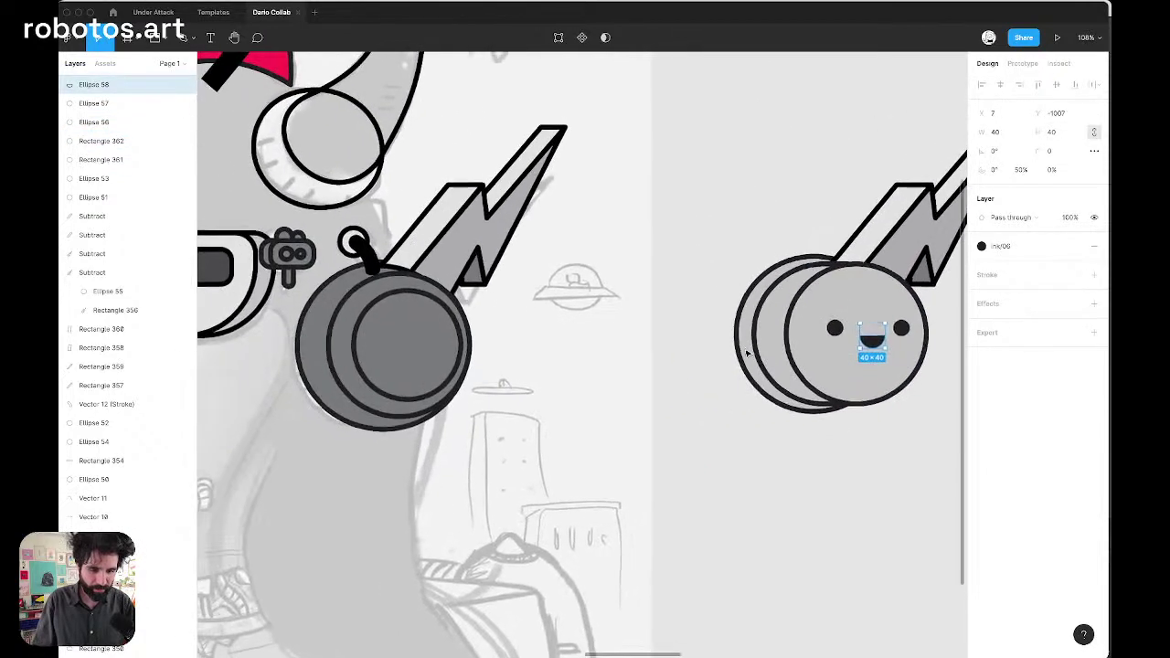
pyautogui.click(331, 304)
pyautogui.press('Up')
pyautogui.press('Up')
pyautogui.press('Up')
pyautogui.press('Up')
pyautogui.press('Up')
pyautogui.press('Up')
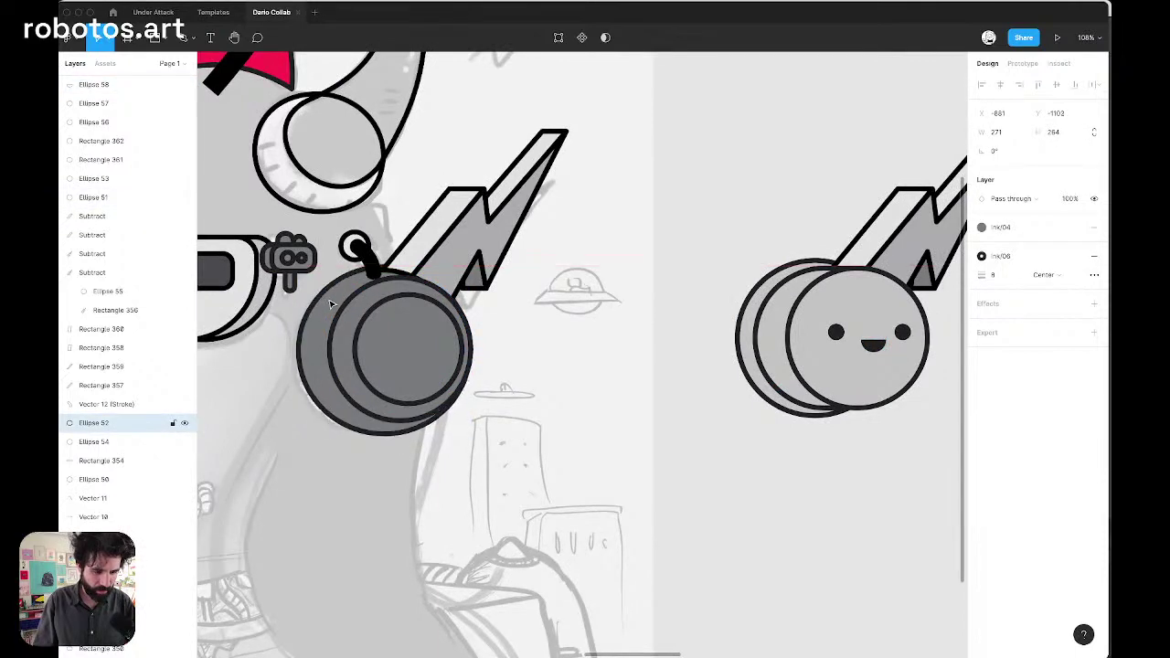
pyautogui.hscroll(-3, 330, 304)
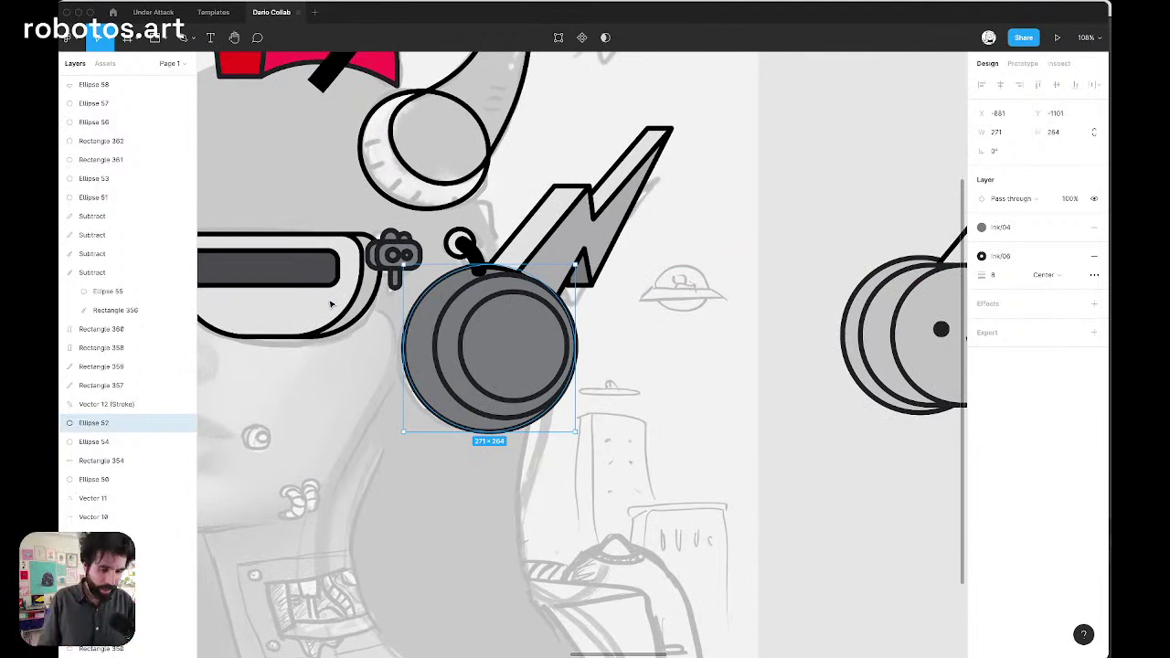
pyautogui.press('super+Down')
pyautogui.press('super+Down')
pyautogui.press('super+Down')
pyautogui.press('super+Down')
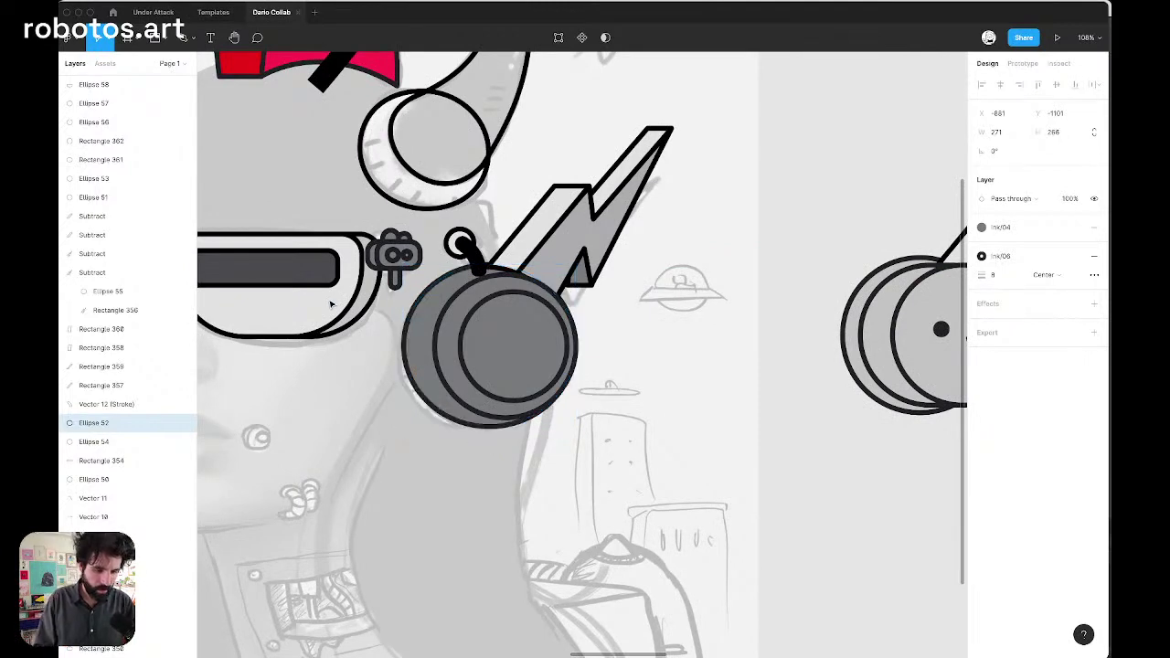
pyautogui.scroll(-5, 330, 305)
pyautogui.scroll(8, 383, 341)
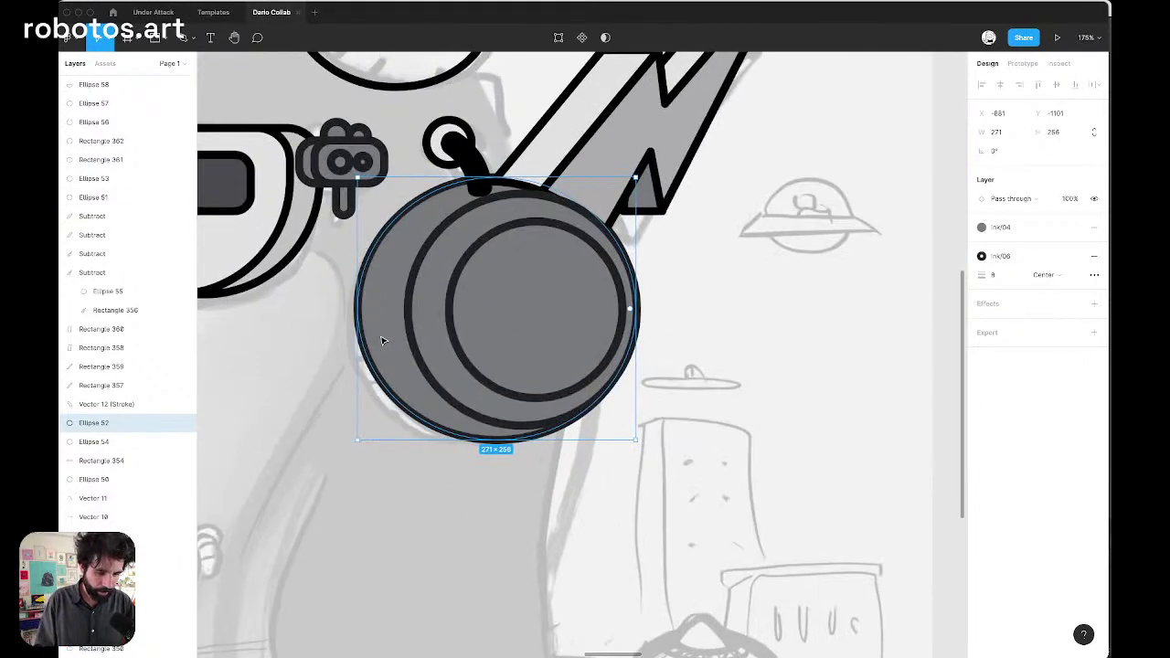
pyautogui.scroll(-5, 383, 341)
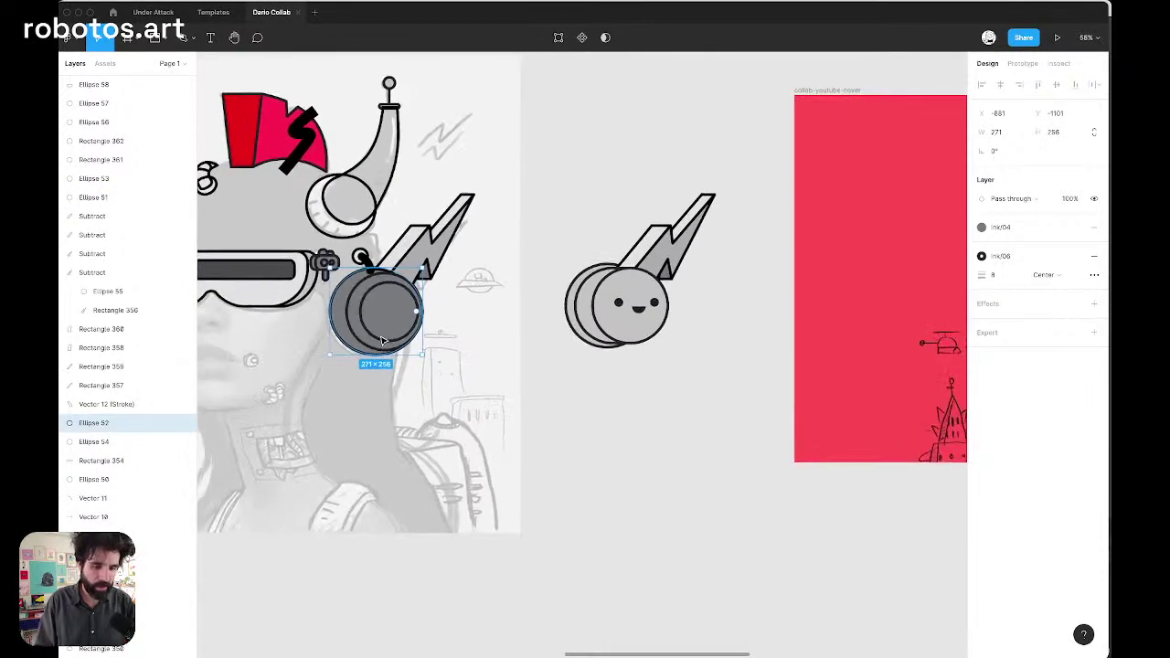
# Shift the middle and back discs of the smiling ear piece slightly to the right, to X -152 and -180
pyautogui.scroll(5, 454, 281)
pyautogui.click(454, 282)
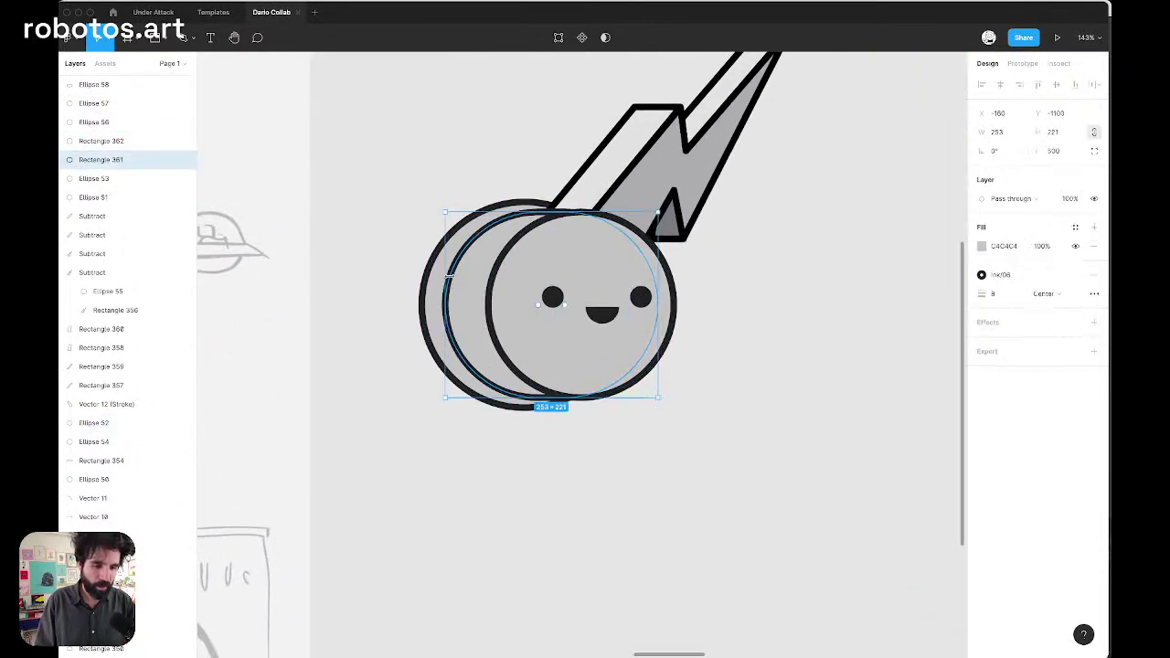
pyautogui.click(425, 277)
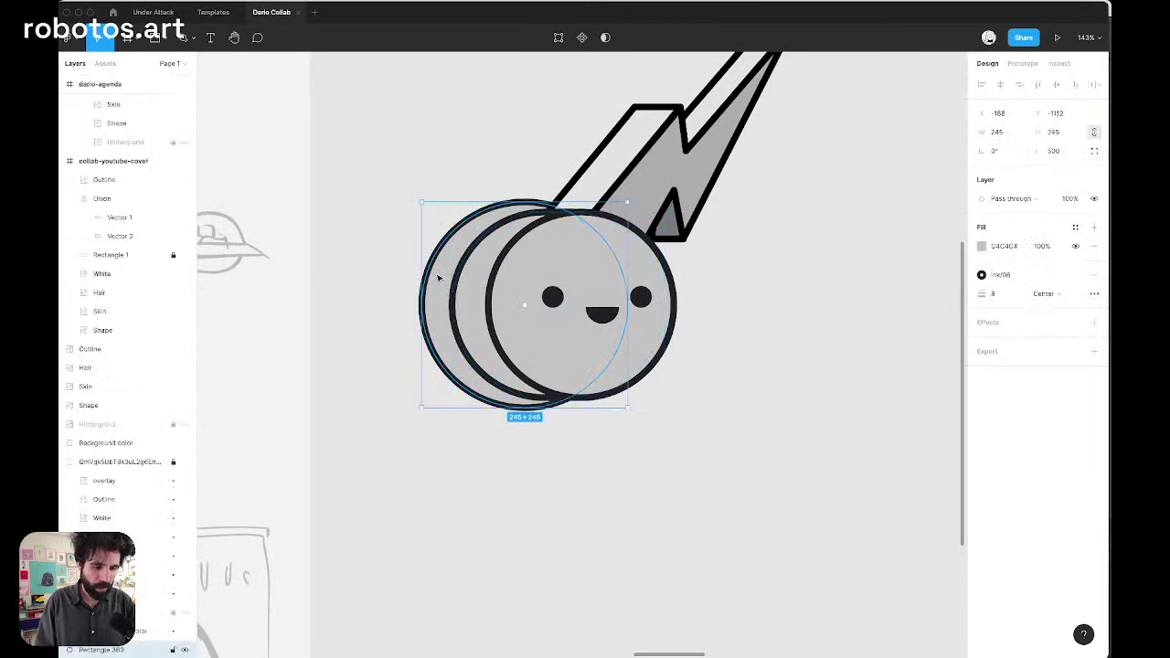
pyautogui.scroll(-5, 434, 274)
pyautogui.scroll(5, 518, 282)
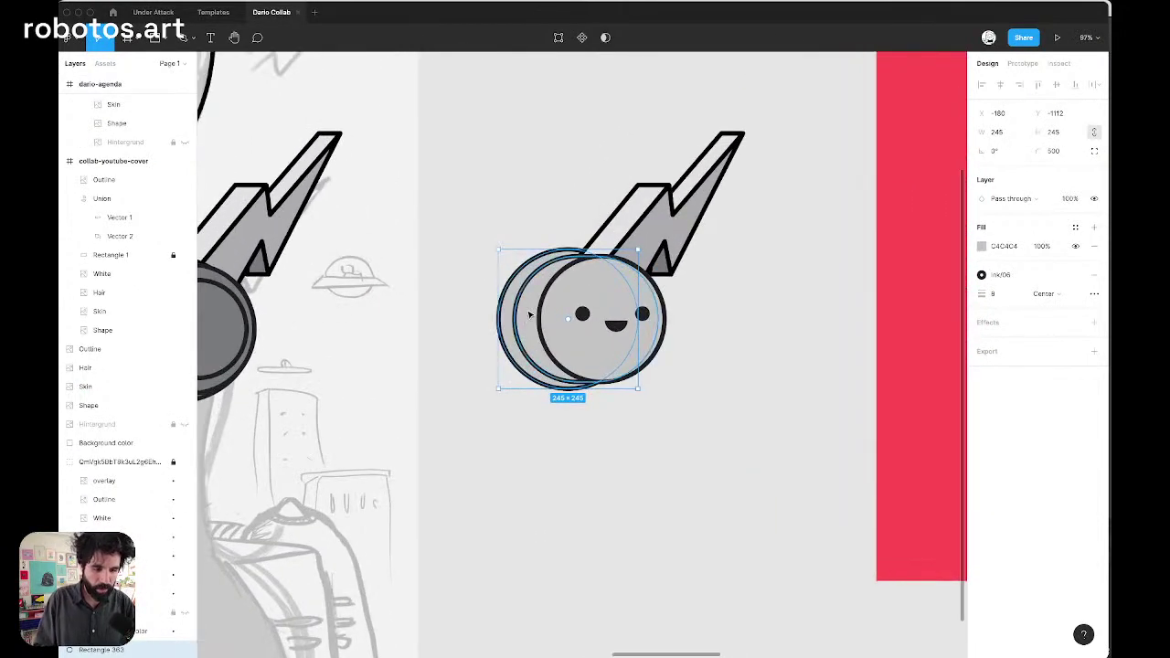
# Fill the middle disc of the smiling ear piece with the dark grey Ink/04 colour style
pyautogui.click(530, 317)
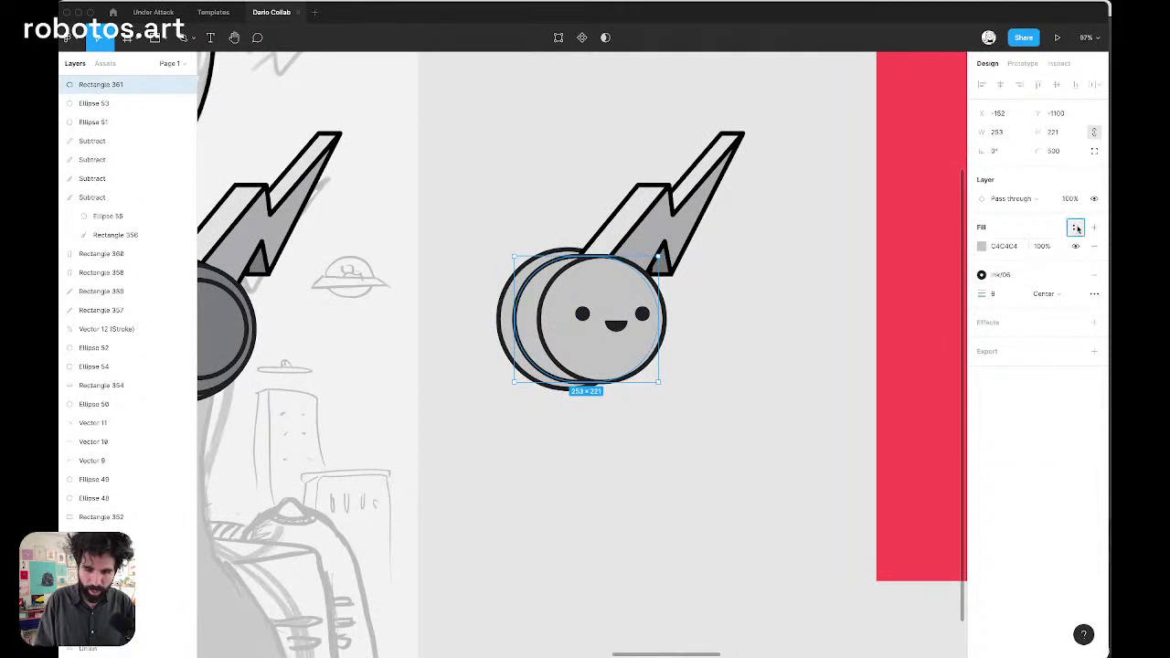
pyautogui.click(1076, 227)
pyautogui.click(1047, 339)
pyautogui.click(747, 323)
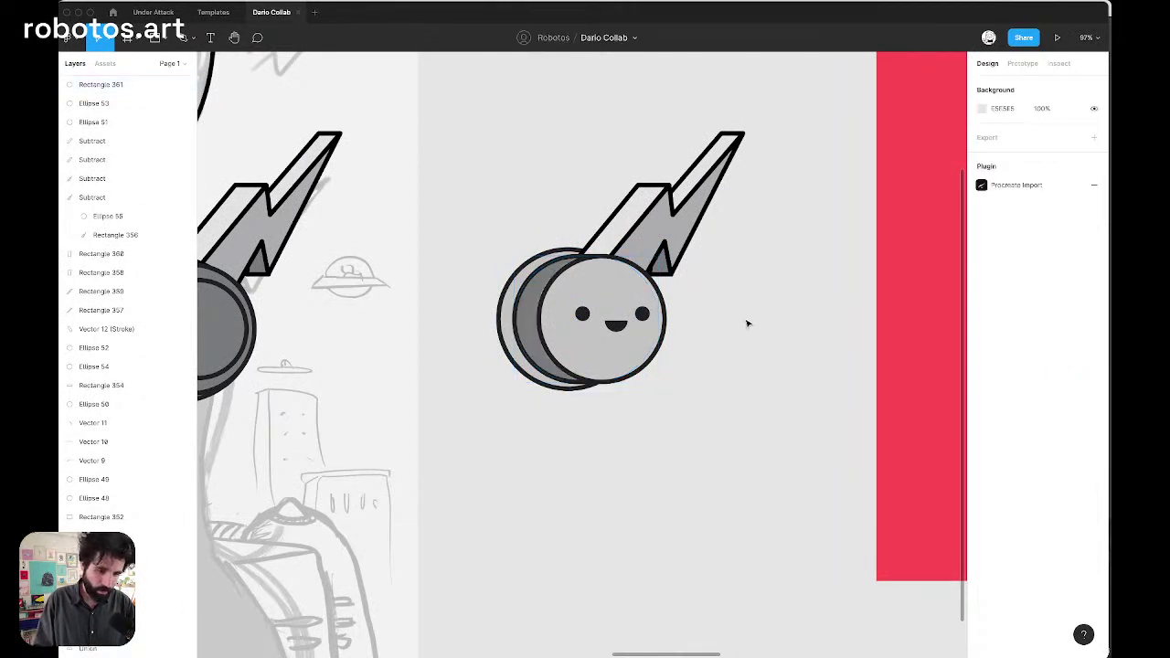
# Apply the light Ink/02 colour style as the fill of the smiling ear piece's back disc and its front face disc
pyautogui.click(510, 283)
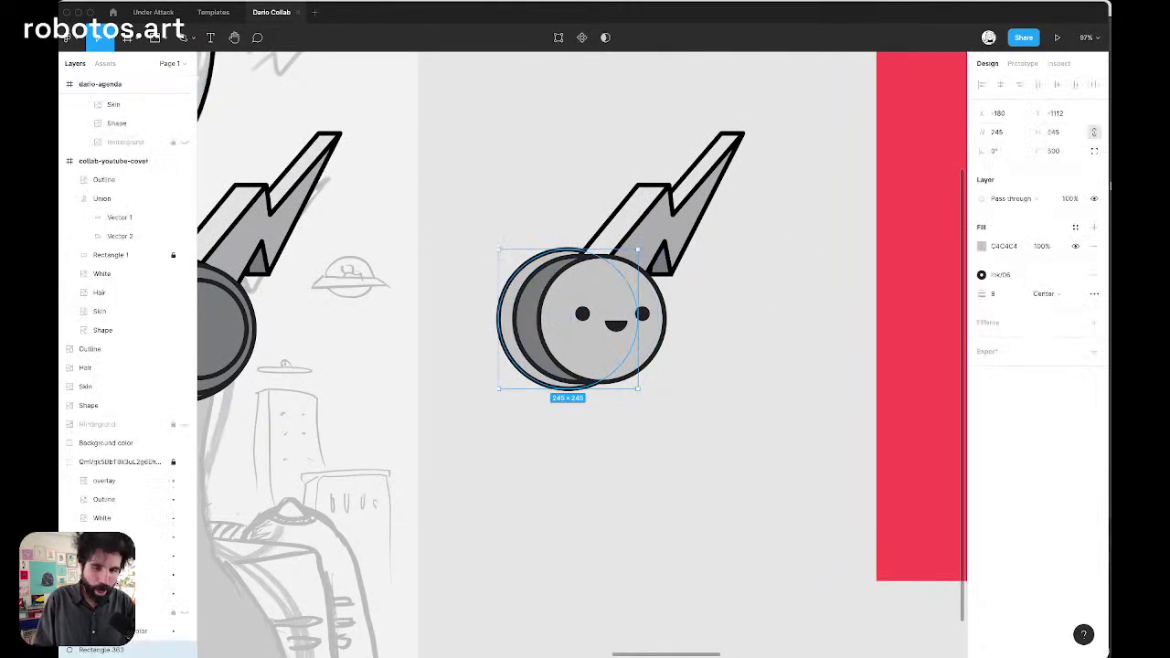
pyautogui.click(1076, 228)
pyautogui.click(1009, 339)
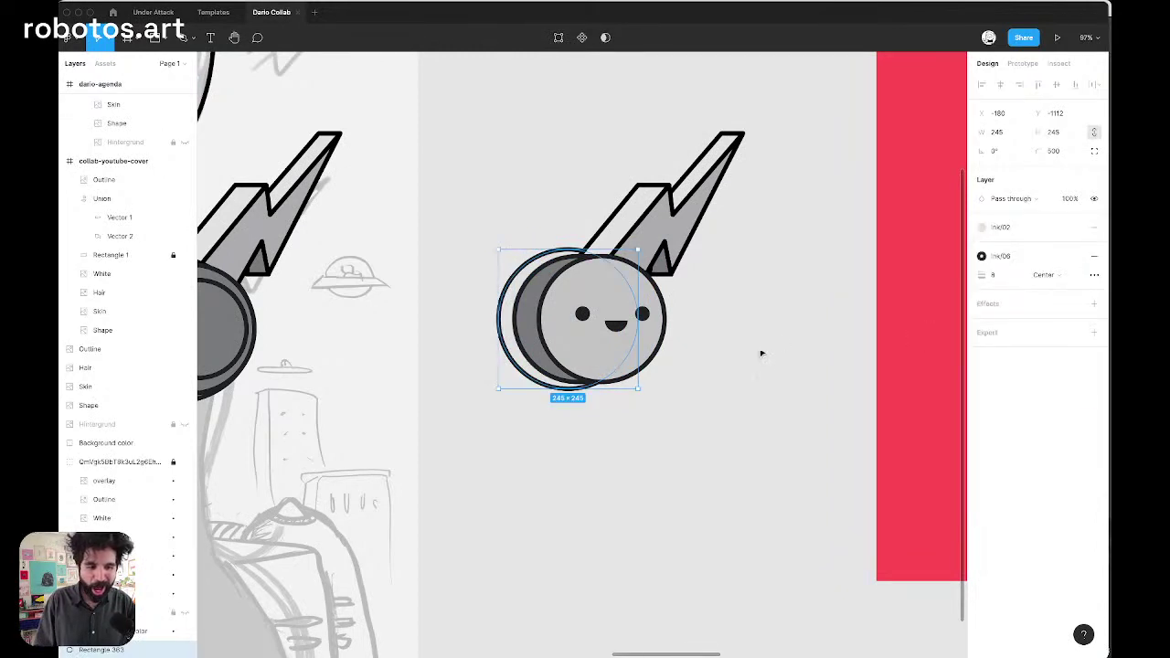
pyautogui.click(761, 350)
pyautogui.click(585, 277)
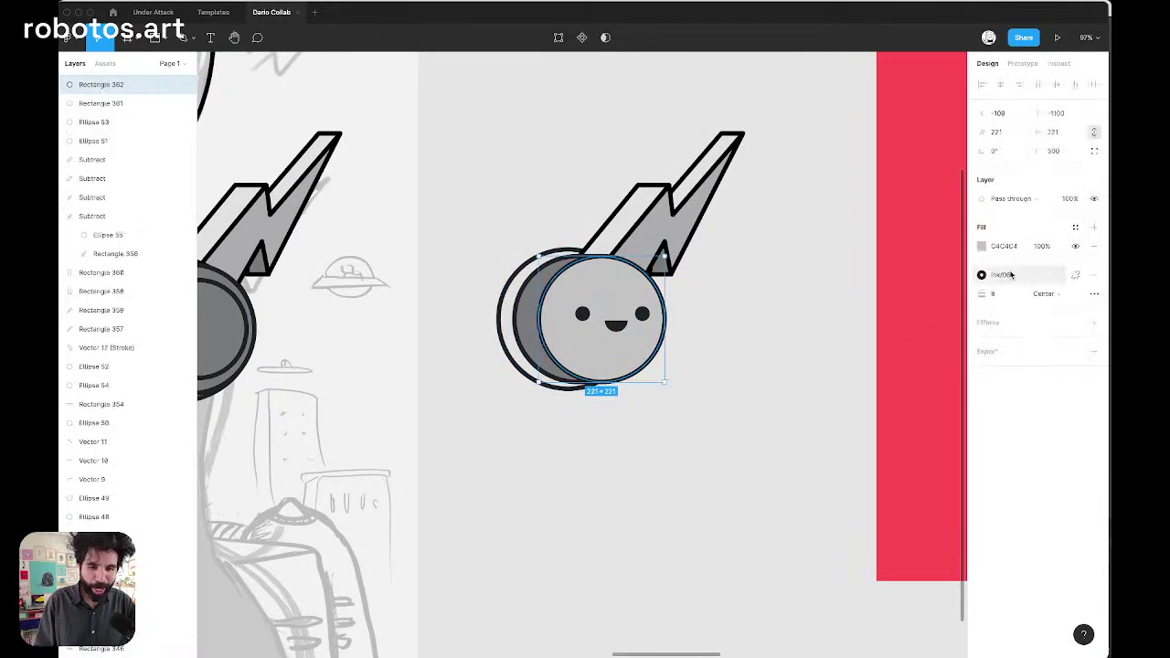
pyautogui.click(1075, 228)
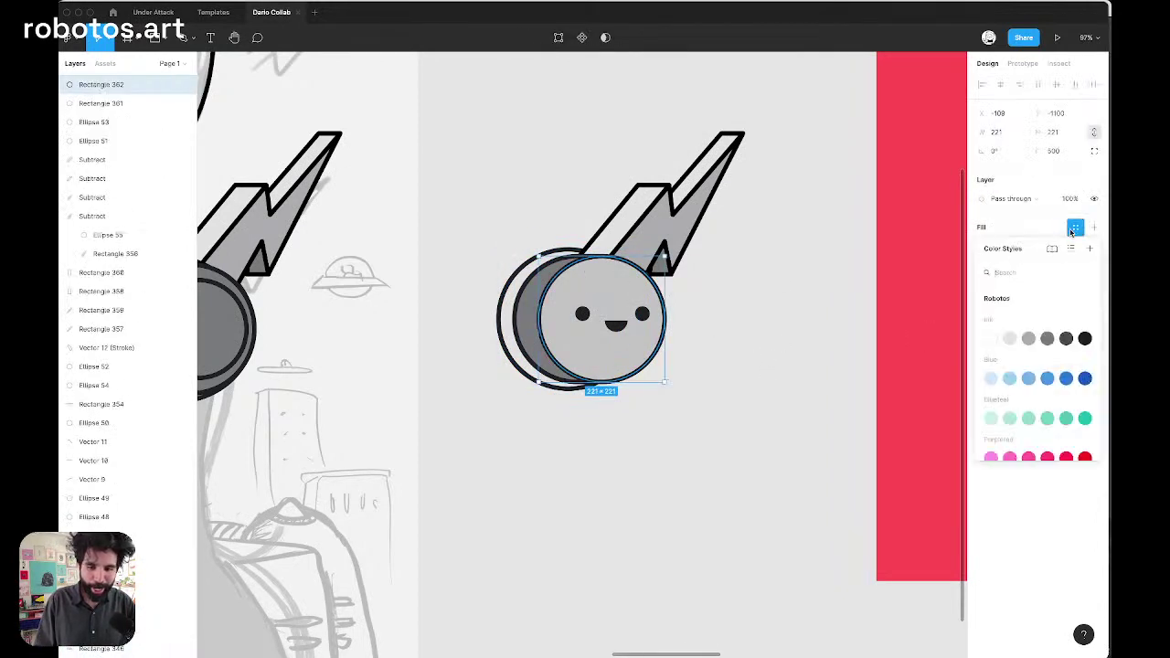
pyautogui.click(1009, 339)
pyautogui.click(749, 308)
# Compare the recoloured smiling ear piece with the traced illustration and the ear piece drawn on the red cover sketch
pyautogui.hscroll(-8, 749, 308)
pyautogui.scroll(2, 750, 308)
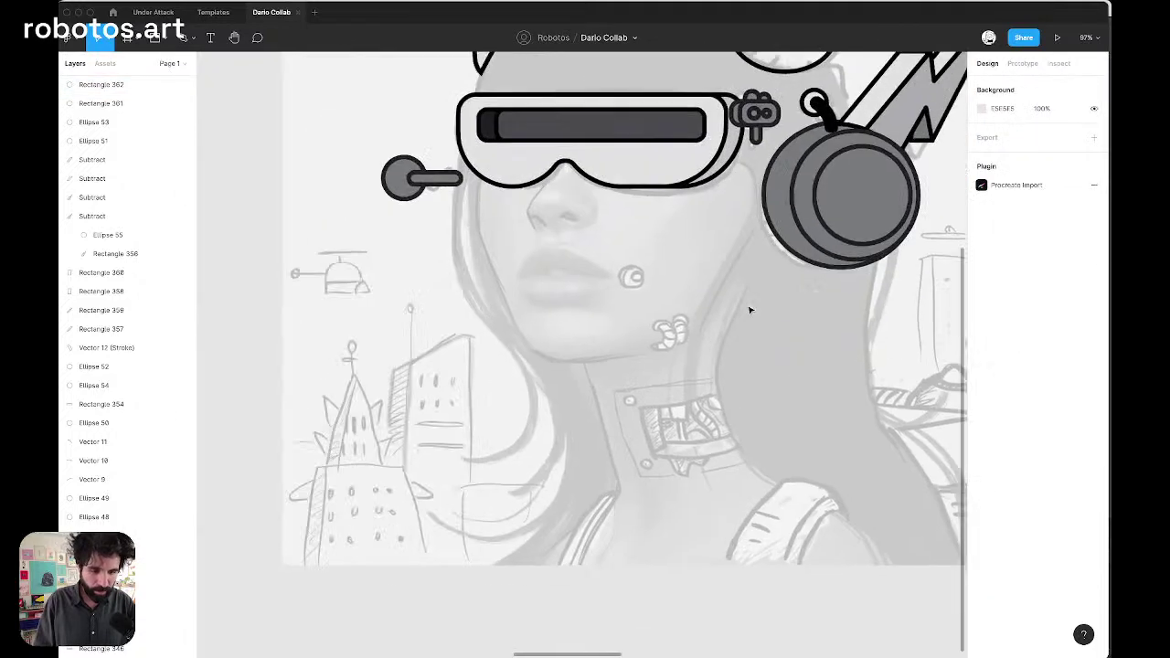
pyautogui.scroll(-10, 749, 310)
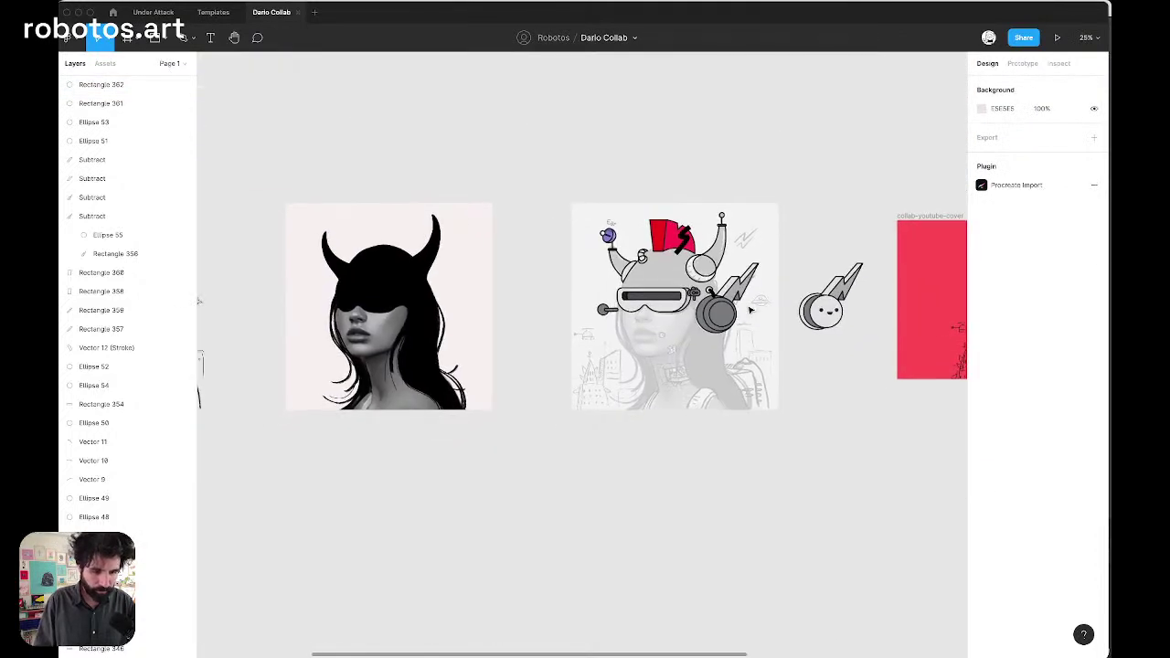
pyautogui.scroll(8, 694, 312)
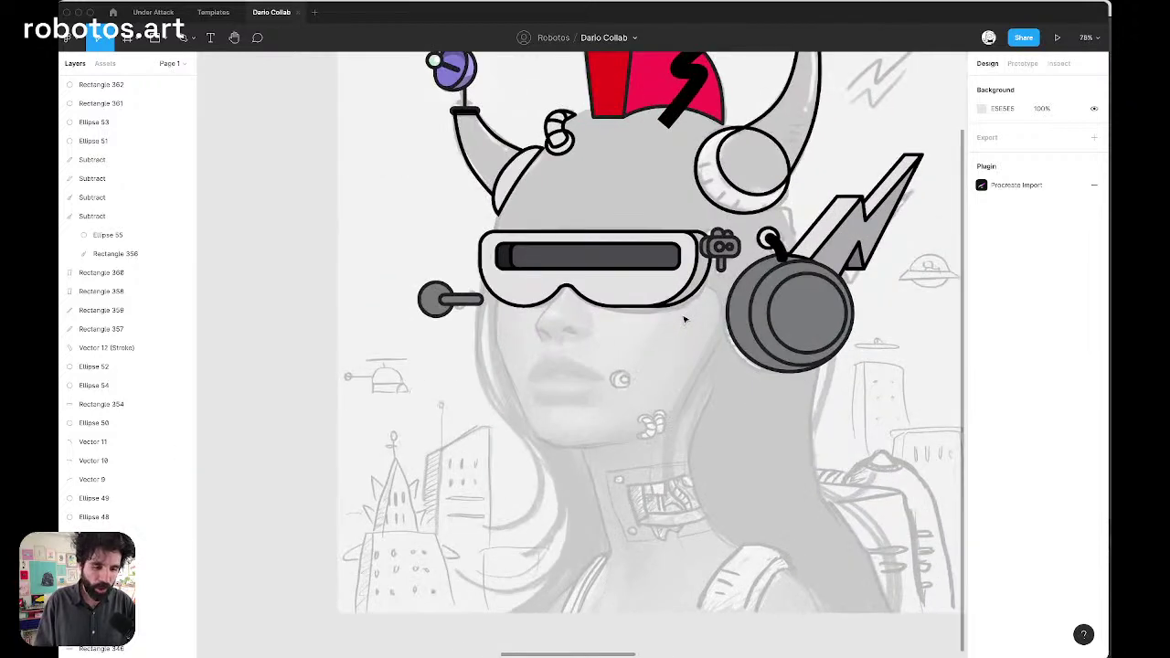
pyautogui.hscroll(6, 683, 319)
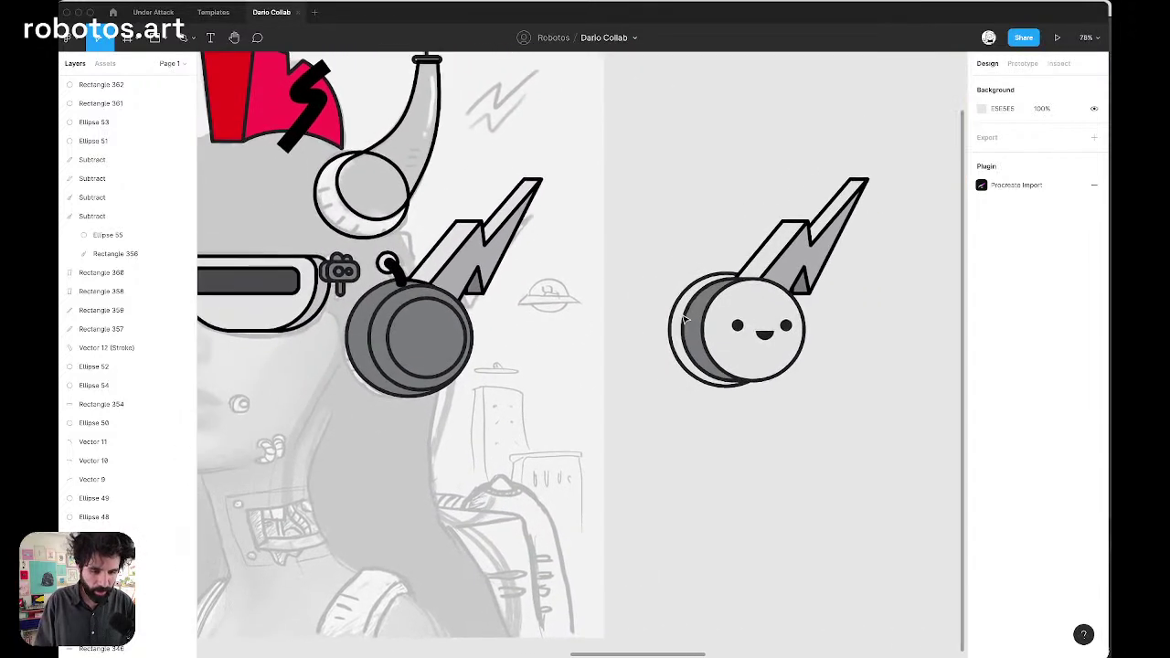
pyautogui.scroll(-10, 683, 319)
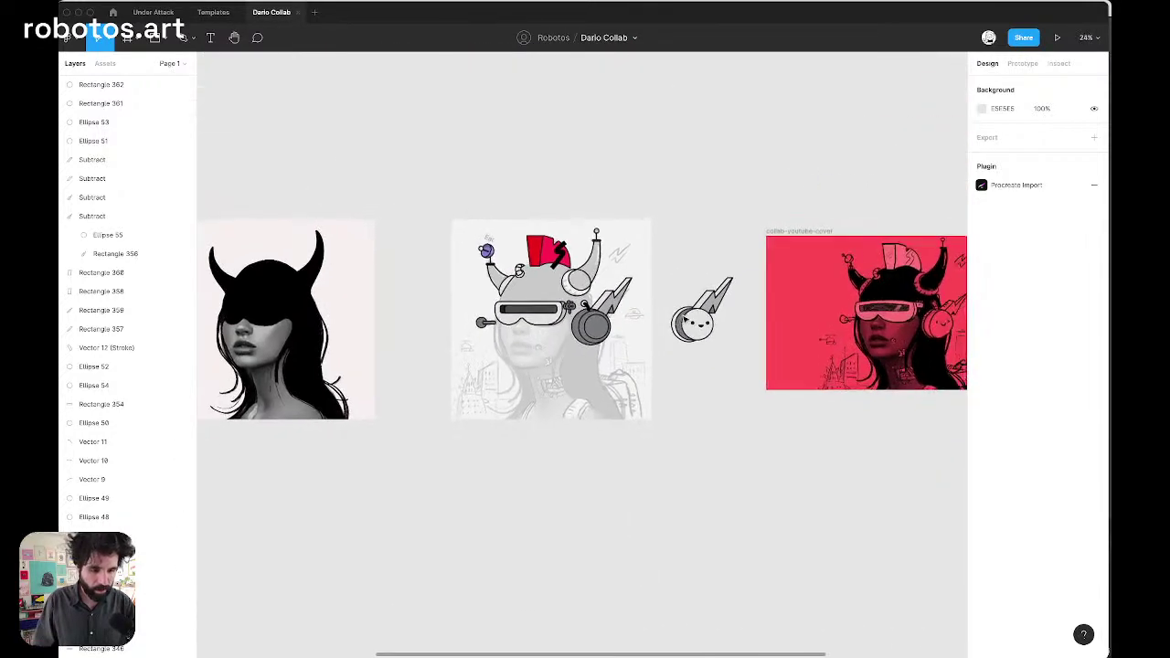
pyautogui.hscroll(5, 732, 329)
pyautogui.scroll(8, 782, 340)
pyautogui.scroll(-6, 782, 340)
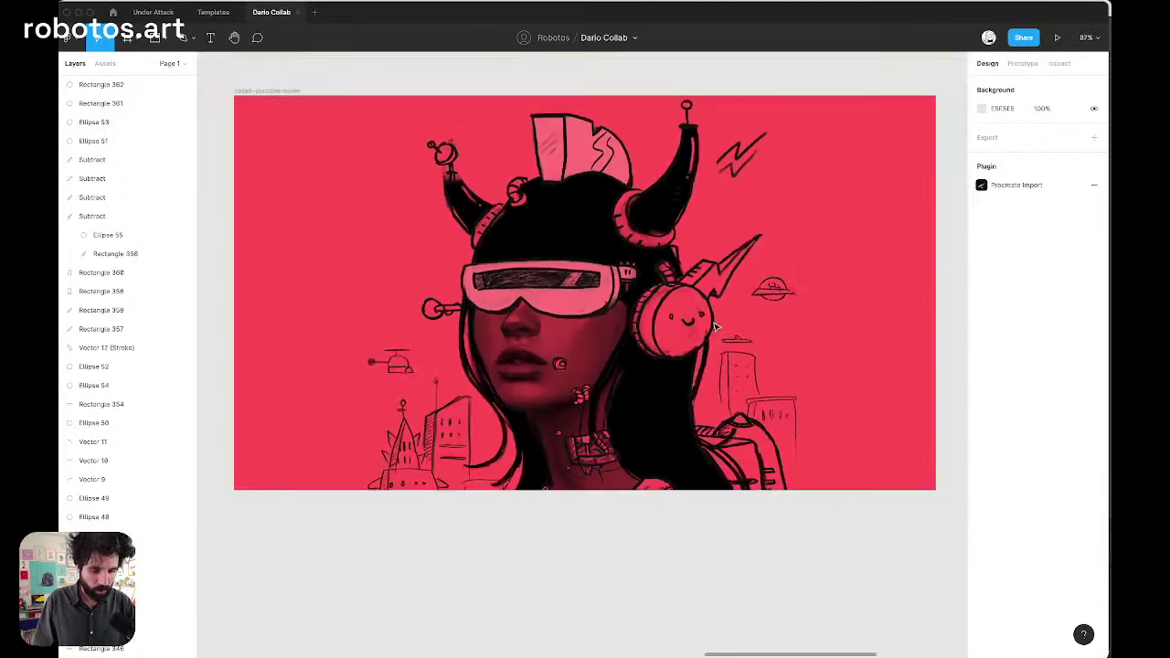
pyautogui.hscroll(-8, 731, 334)
pyautogui.hscroll(3, 716, 326)
pyautogui.scroll(5, 749, 408)
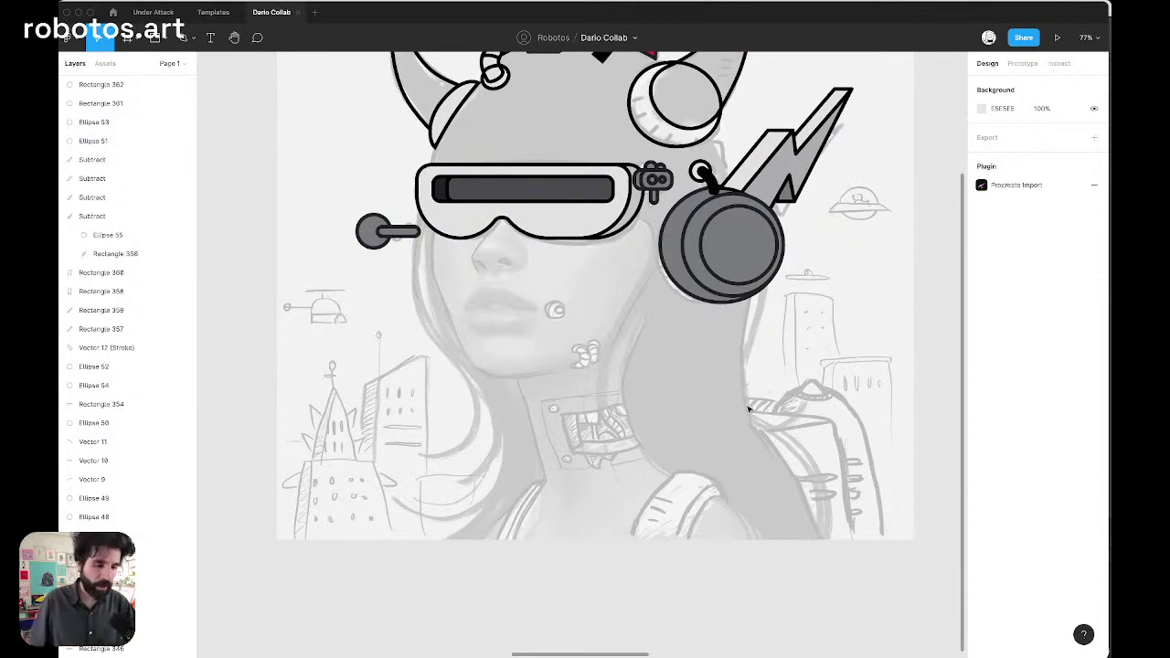
# Switch to OBS to view the live stream
pyautogui.press('super+Tab')
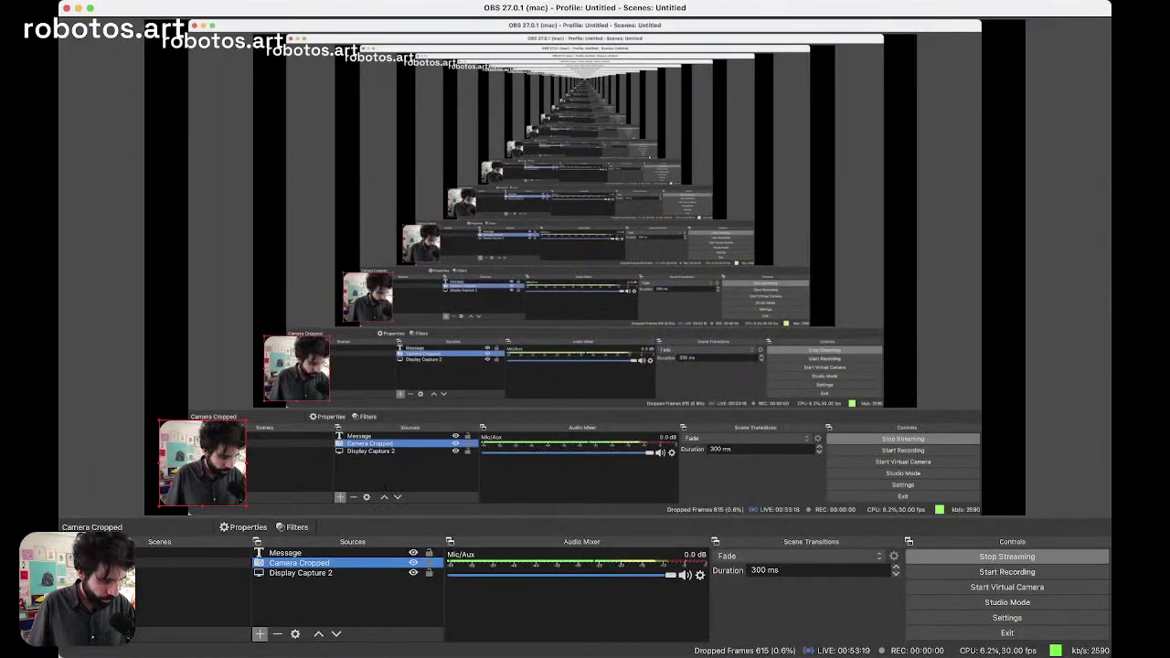